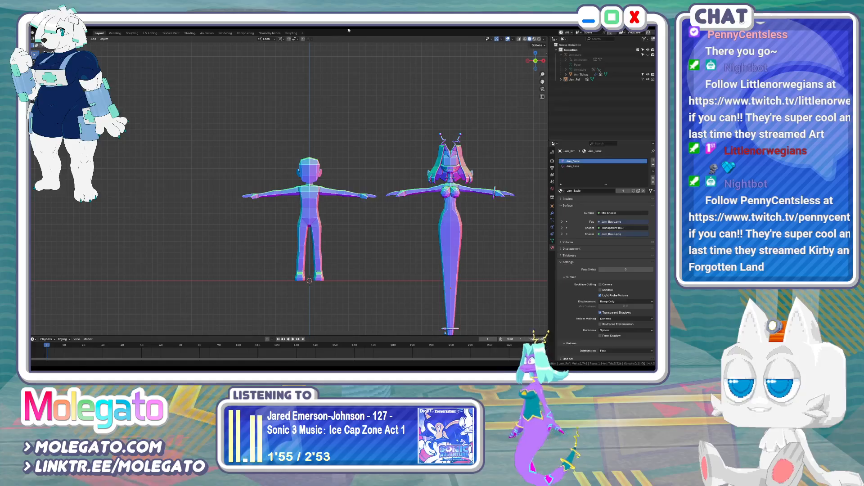
Select the child-shaped base body beside the tall reference model and scale its whole mesh up slightly in Edit Mode
shift+middle_drag(345, 146, 347, 152)
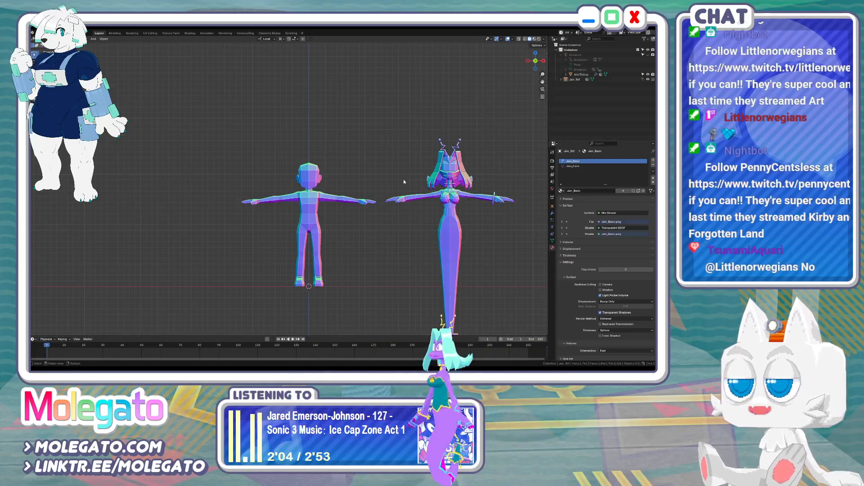
scroll(342, 223, up, 2)
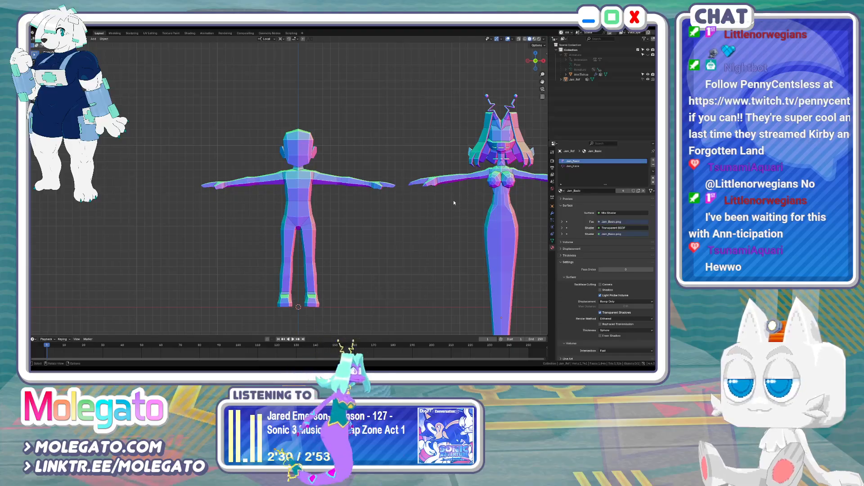
scroll(450, 220, down, 1)
shift+middle_drag(451, 222, 399, 230)
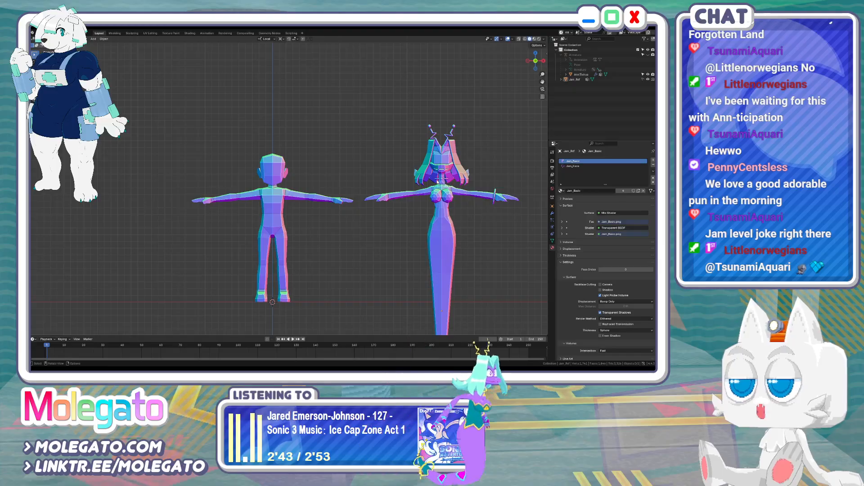
click(260, 201)
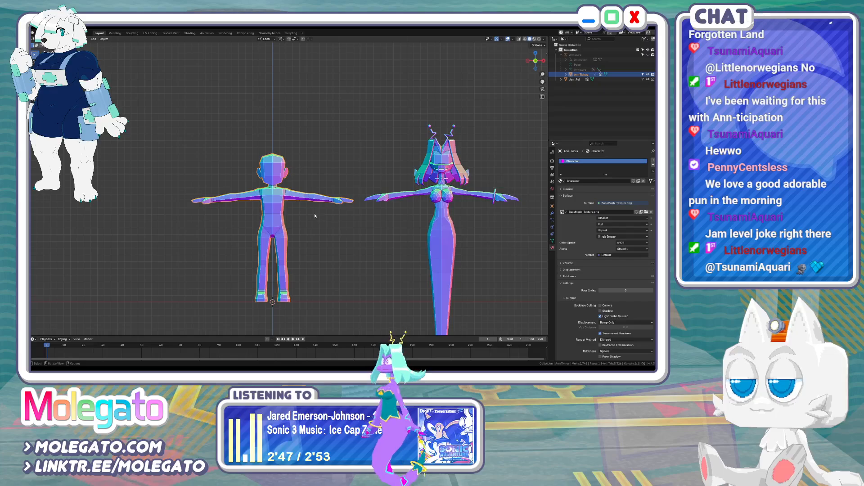
shift+middle_drag(312, 215, 331, 208)
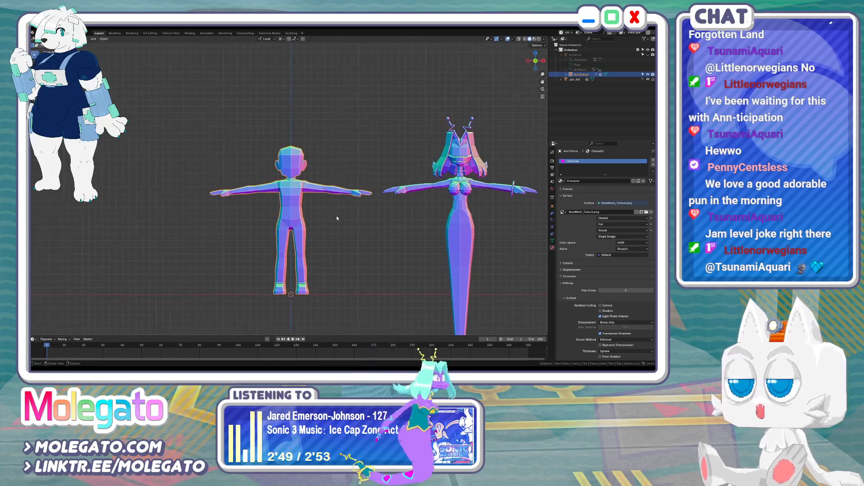
shift+middle_drag(325, 254, 332, 255)
key(Tab)
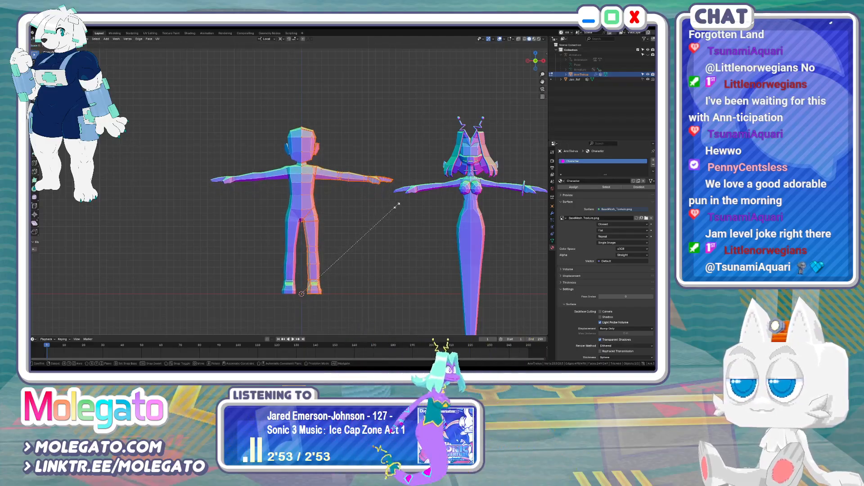
click(397, 204)
key(Tab)
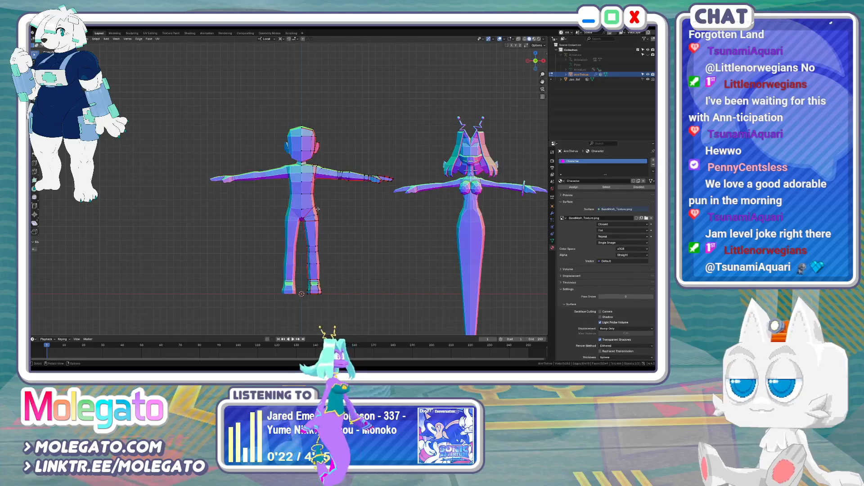
With X-ray on, snap the 3D cursor to the lower torso's centre and scale the hip region wider around it
key(Tab)
scroll(327, 176, up, 2)
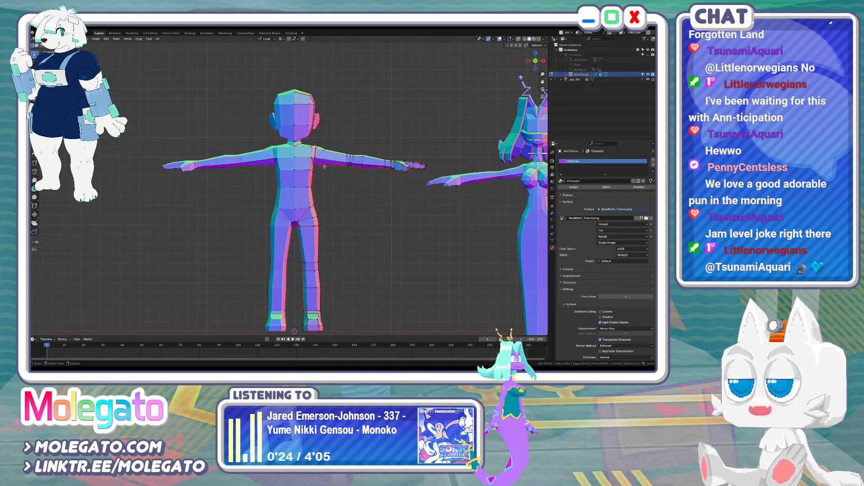
scroll(324, 166, up, 2)
scroll(310, 202, down, 2)
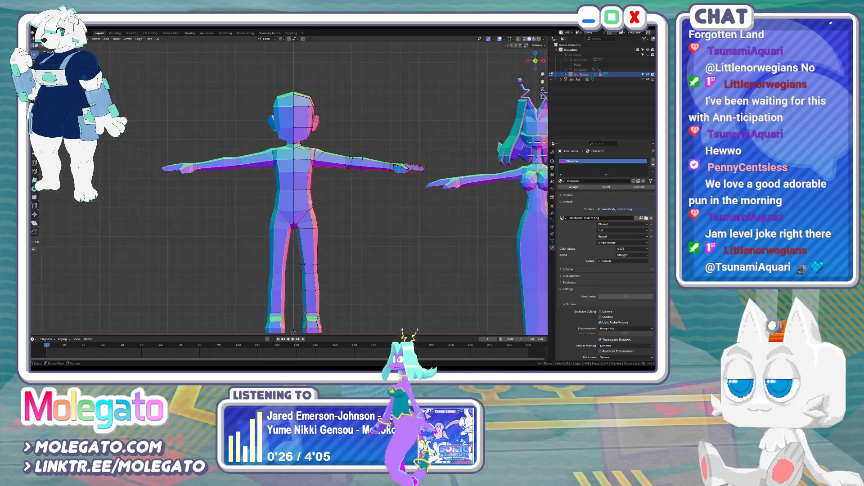
key(alt+z)
key(b)
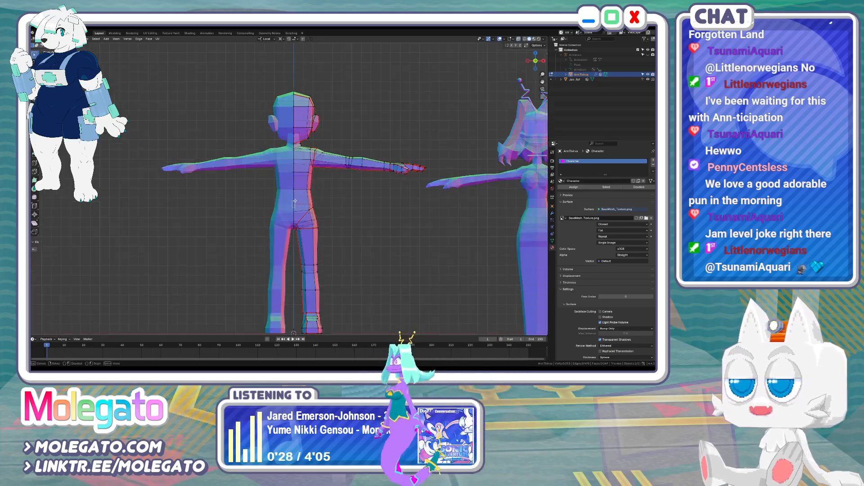
drag(295, 201, 297, 210)
key(b)
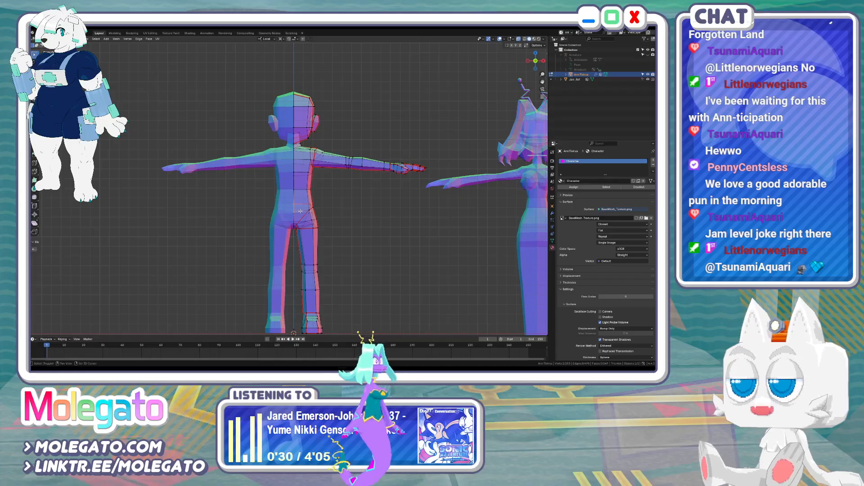
key(shift+s)
click(302, 234)
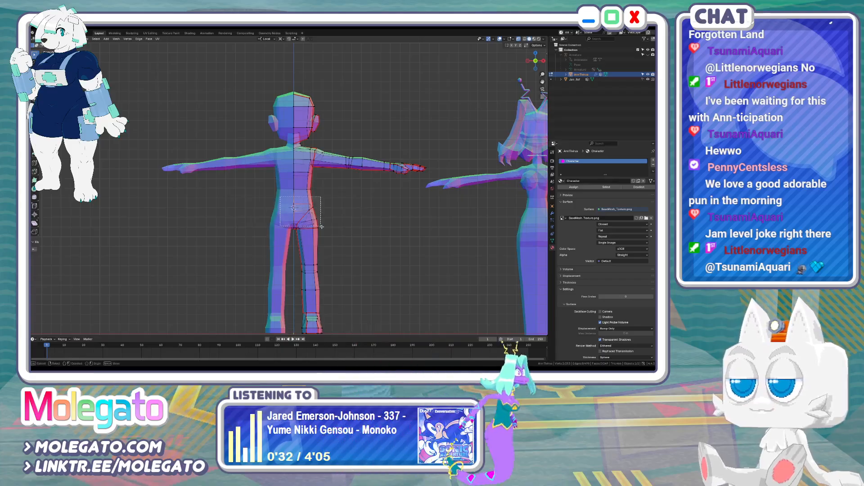
key(s)
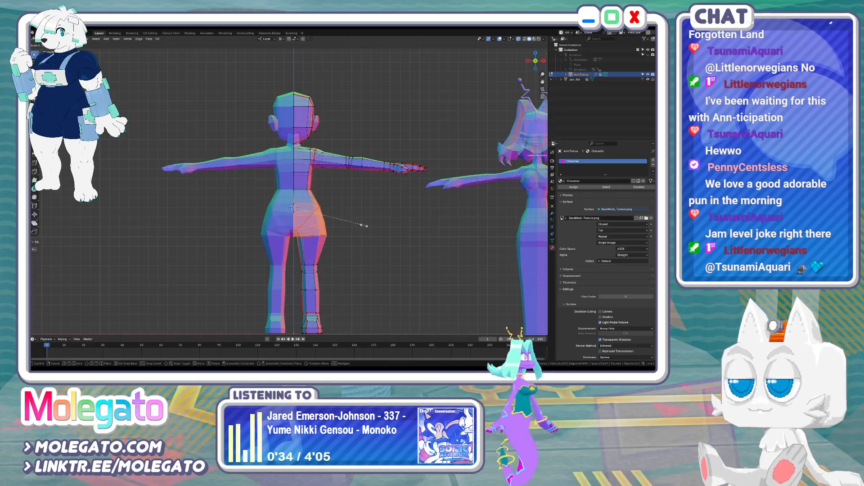
click(365, 226)
Snap the 3D cursor to the waist's centre and scale the waist edge loop wider around it
key(shift+s)
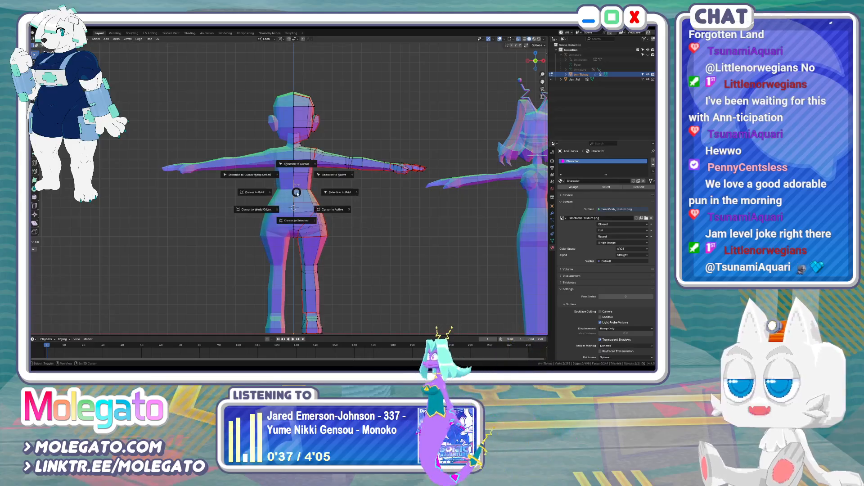
drag(282, 181, 297, 185)
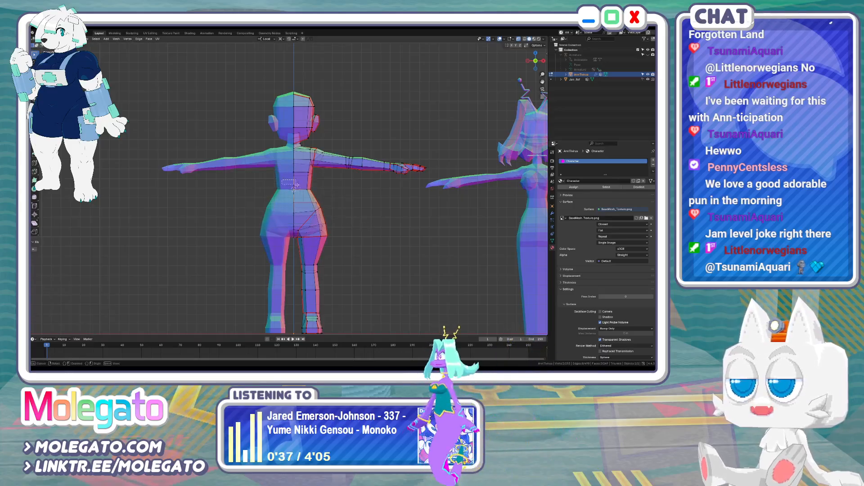
key(s)
click(340, 195)
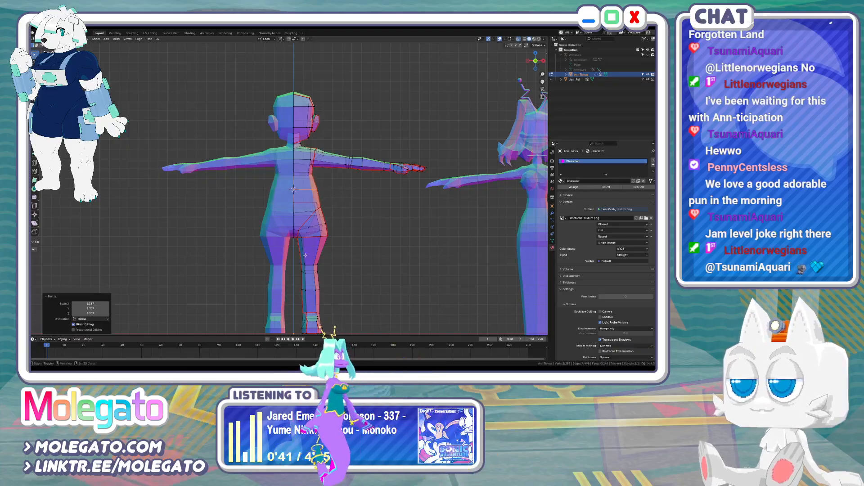
Move the lower leg and foot slightly outward along the X axis
shift+middle_drag(341, 194, 333, 147)
drag(289, 206, 326, 292)
key(g)
key(x)
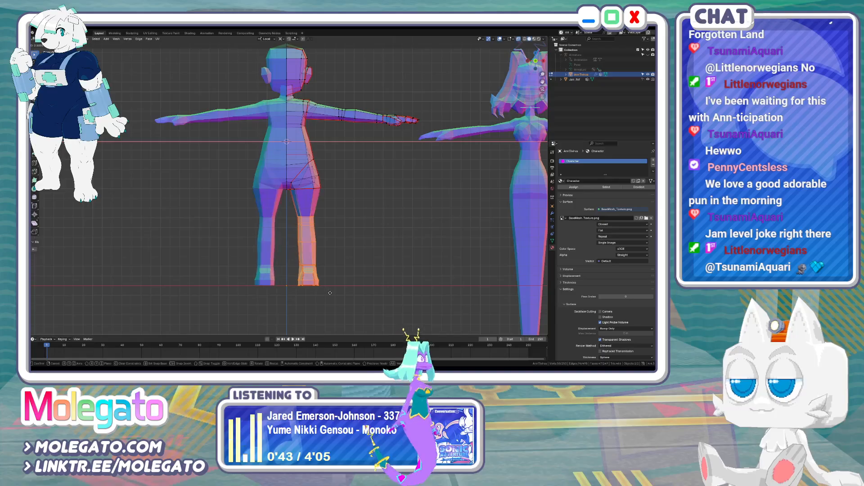
key(Return)
Set the transform pivot to Median Point and scale the knee and shin edge loops to smooth the leg's outline
click(280, 39)
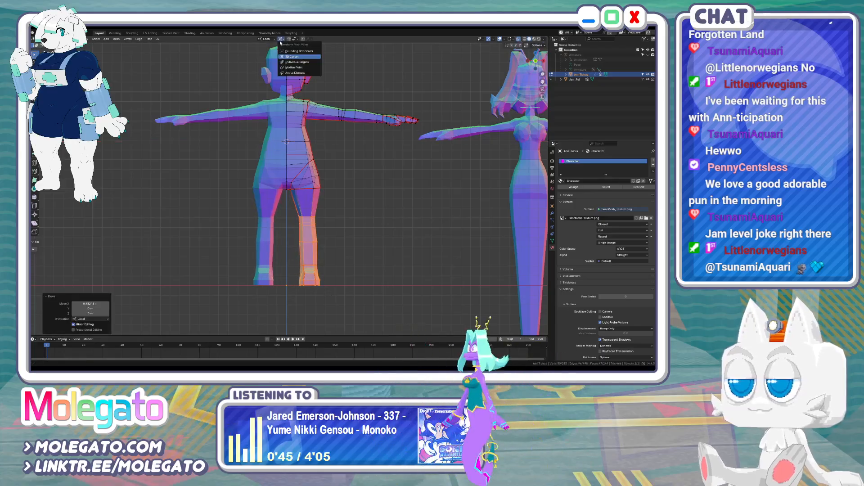
click(291, 68)
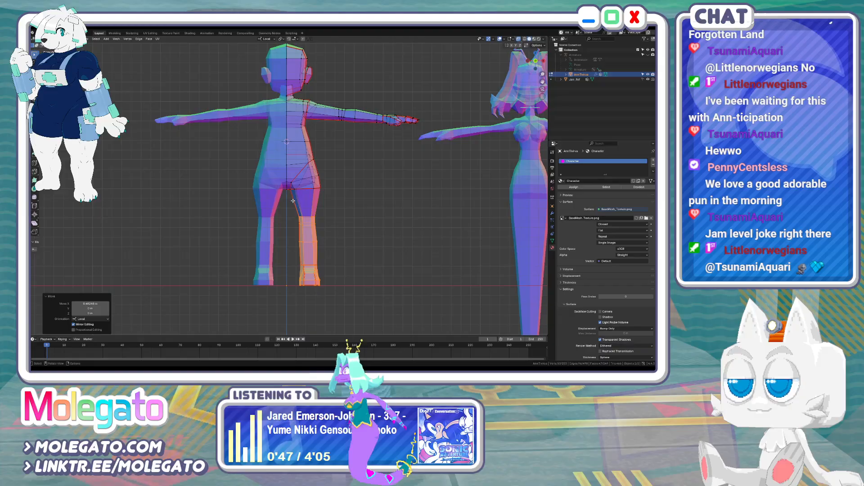
key(s)
key(x)
click(299, 222)
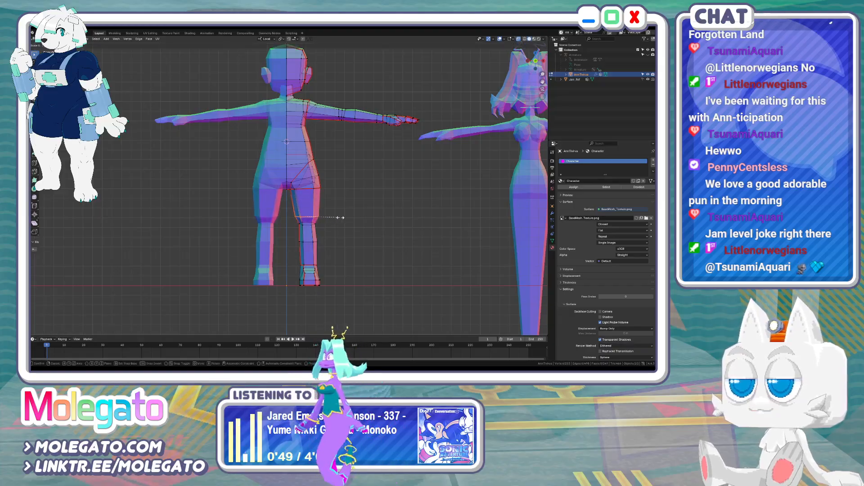
key(s)
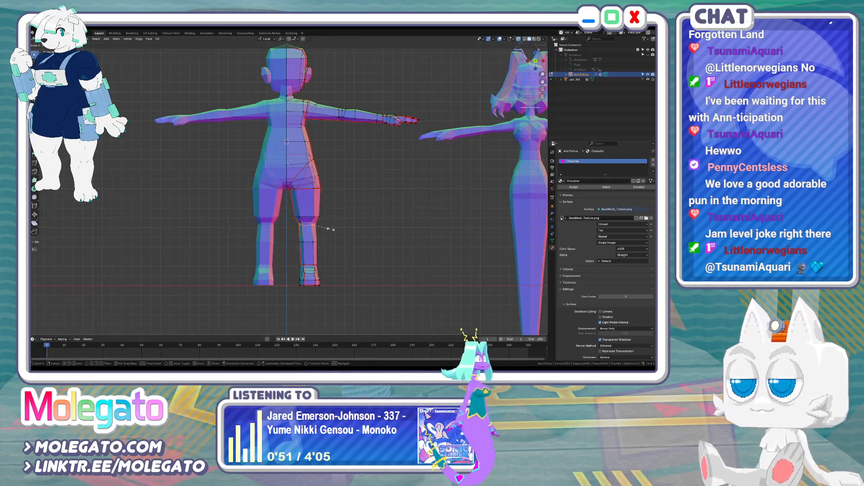
click(341, 230)
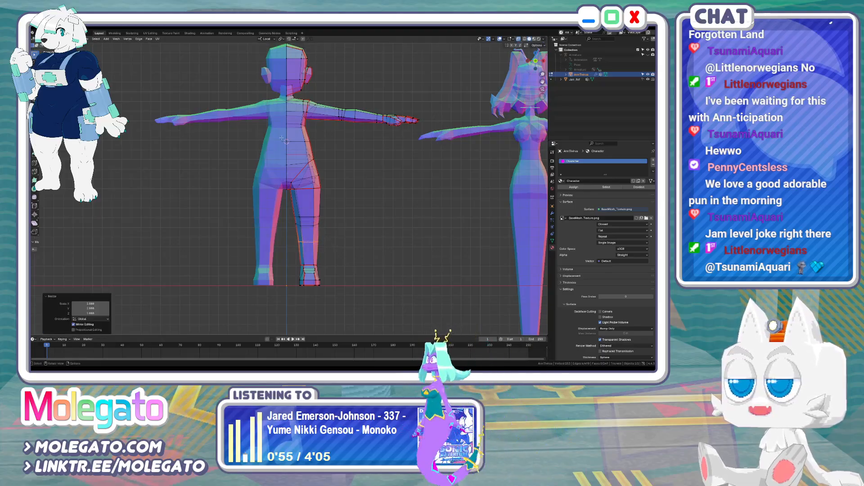
Snap the 3D cursor to the chest's centre and set the transform pivot to 3D Cursor
middle_drag(281, 139, 286, 162)
key(shift+s)
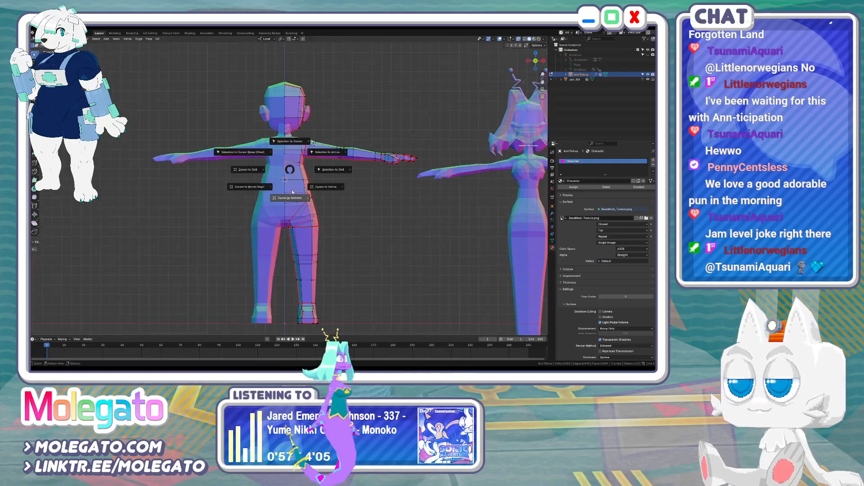
click(293, 192)
click(281, 39)
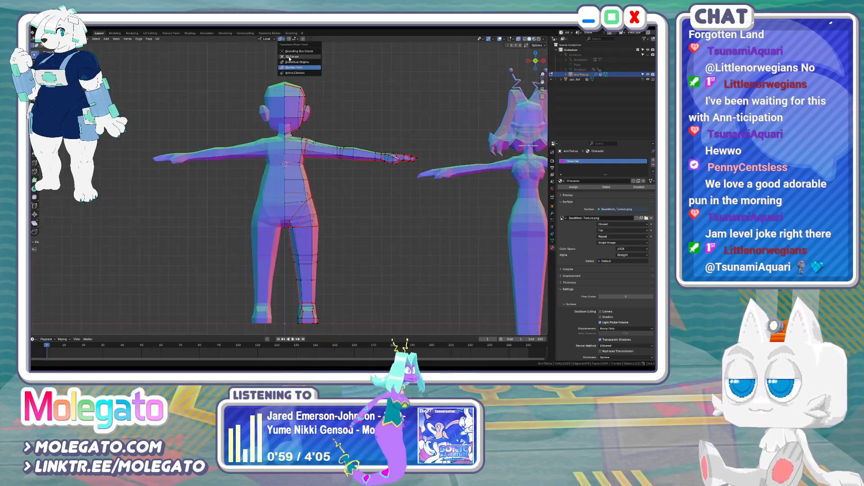
click(289, 56)
Scale the chest edge loop below the armpit wider around the 3D cursor
scroll(269, 161, up, 4)
drag(306, 174, 306, 175)
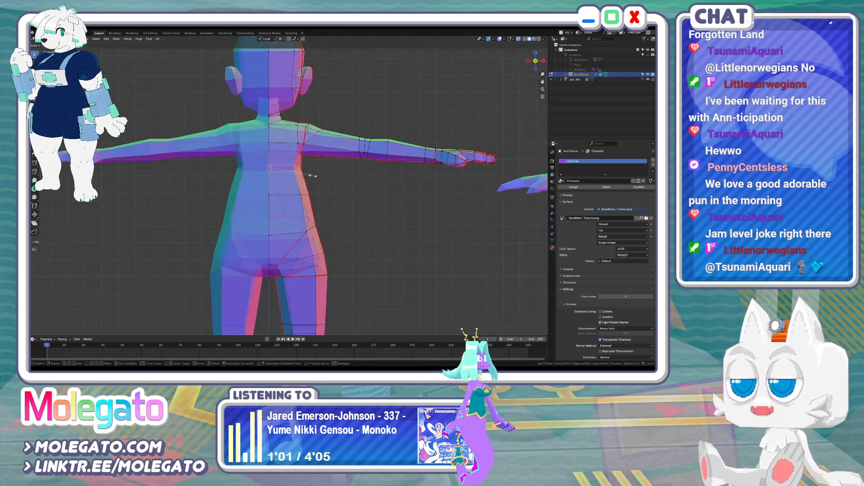
key(s)
click(328, 177)
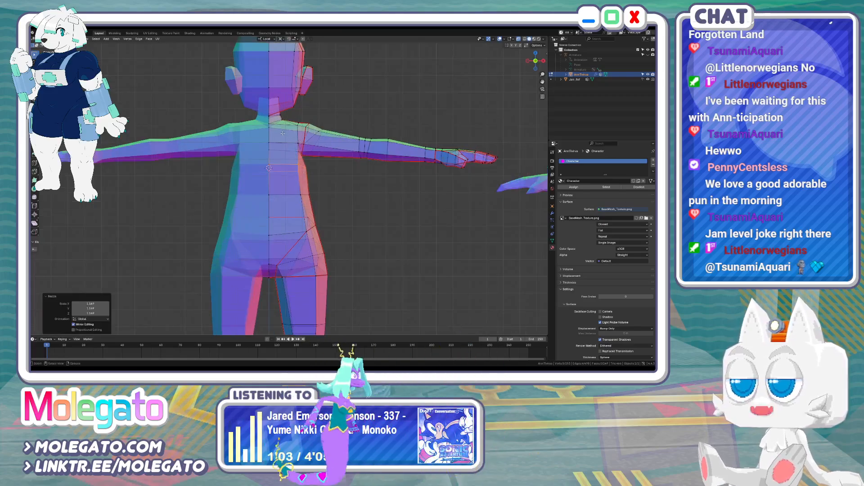
Select the linked head geometry and hide it
scroll(250, 57, down, 2)
key(ctrl+l)
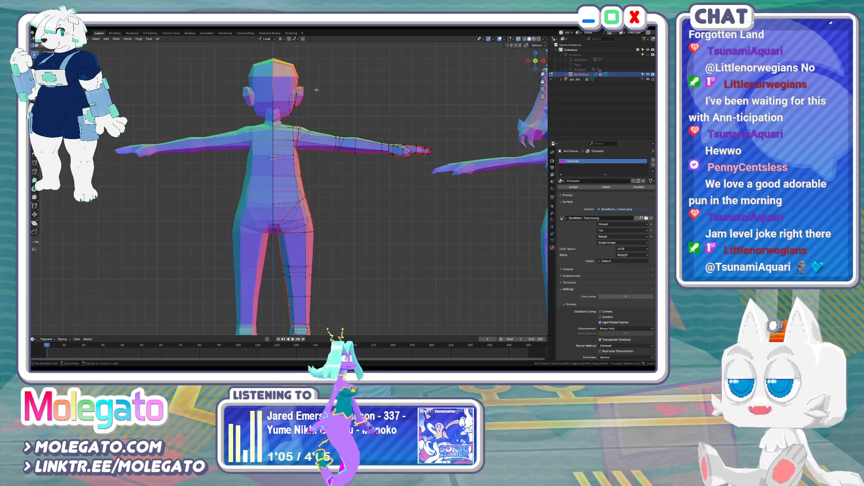
key(h)
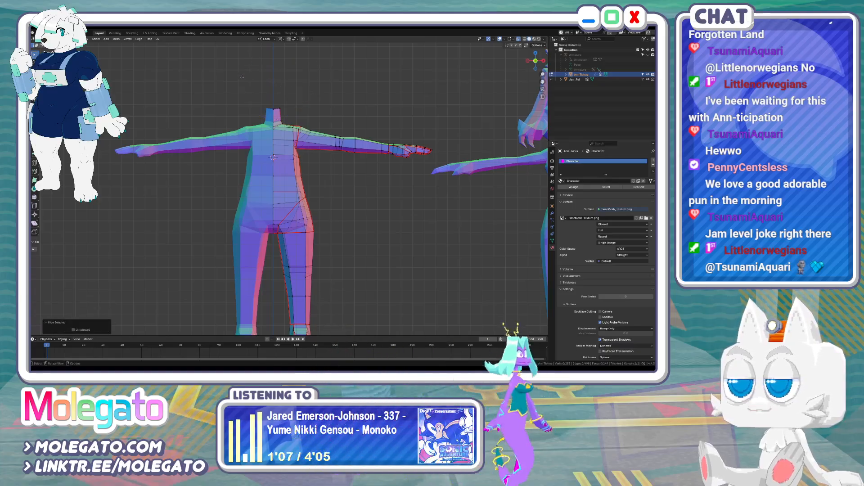
Scale the neck, shoulder and arm up around the 3D cursor and lower them slightly along Z
key(b)
drag(242, 77, 440, 169)
key(b)
key(s)
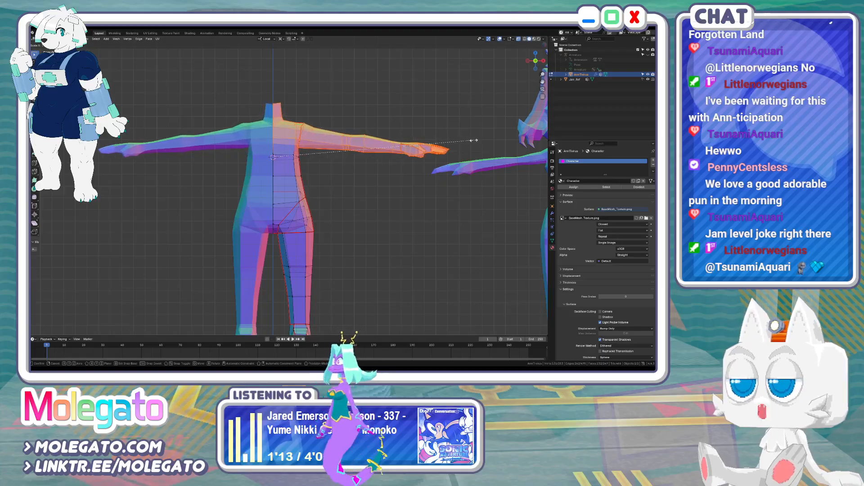
click(464, 138)
key(g)
click(302, 141)
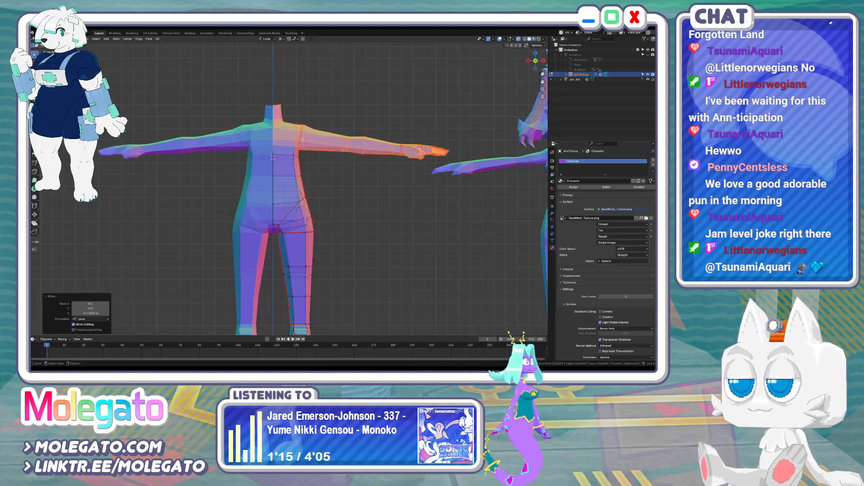
Check the body from the side, and move the hip region slightly down along Z in front view
key(KP_3)
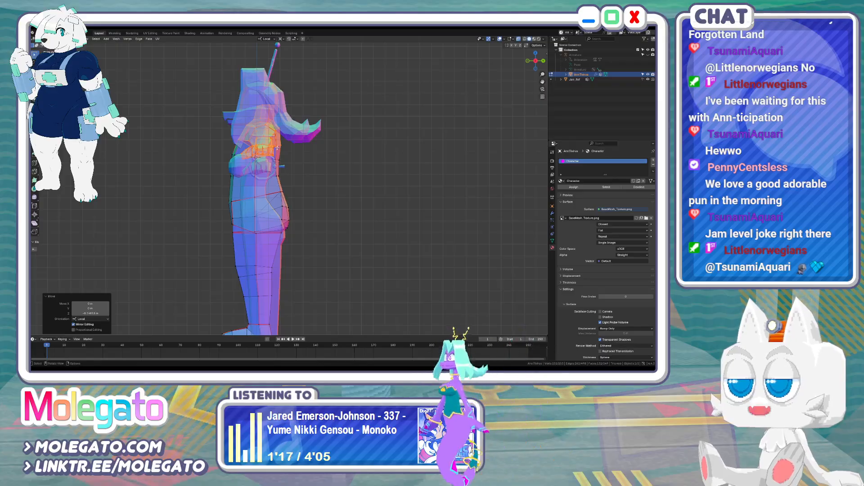
key(KP_1)
shift+middle_drag(277, 148, 339, 209)
scroll(339, 209, up, 1)
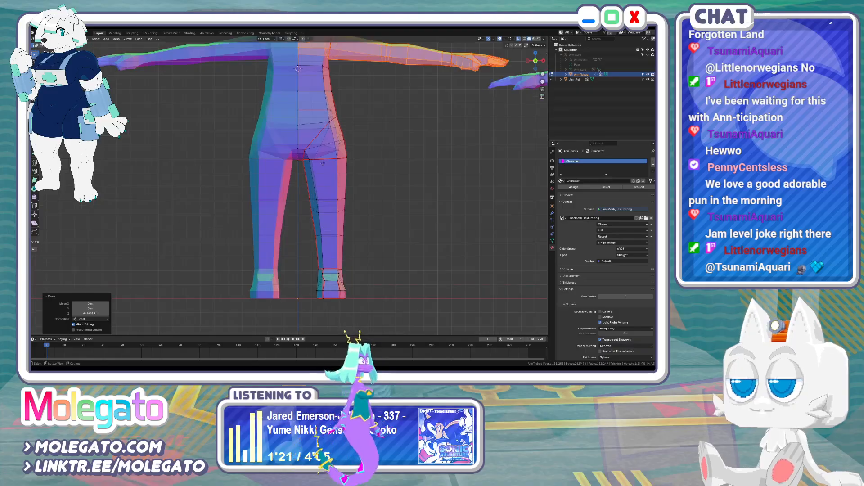
click(328, 135)
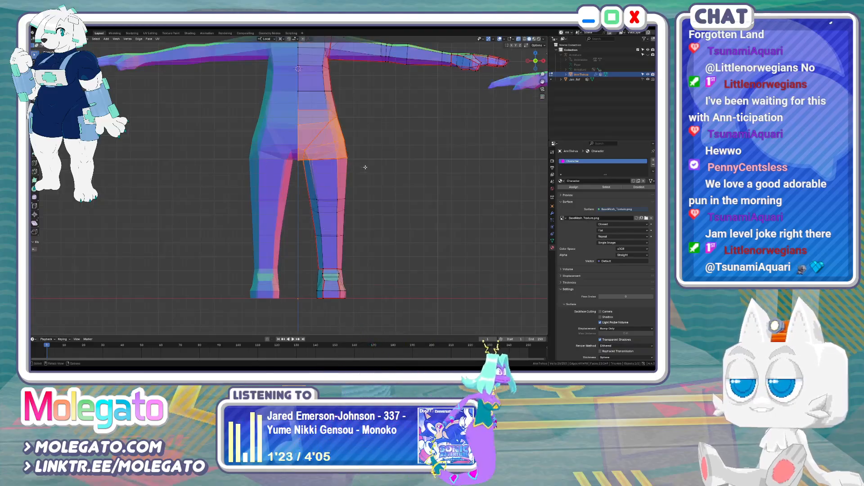
key(g)
click(366, 174)
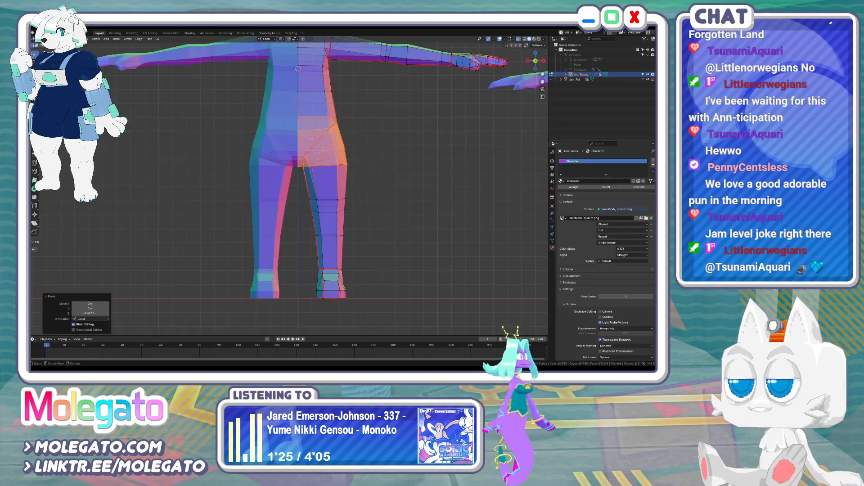
Snap the 3D cursor to the body's centre line at hip height and scale the hip region wider around it
click(291, 110)
key(shift+s)
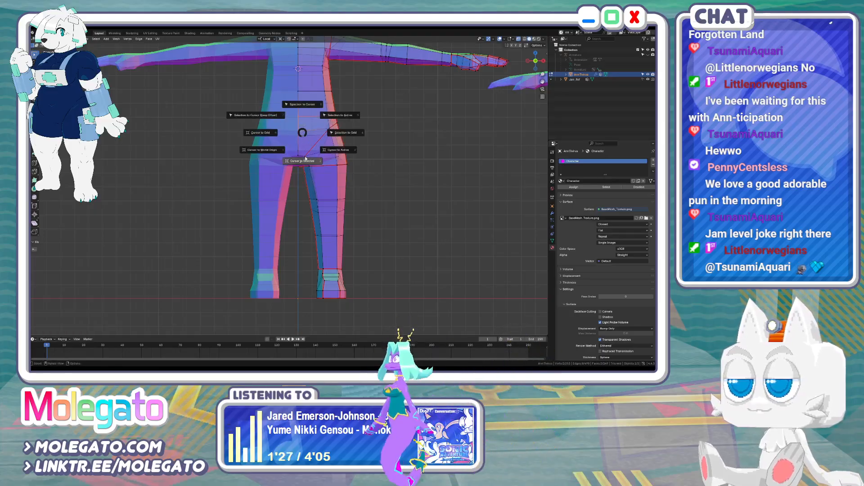
click(283, 109)
key(ctrl+z)
key(s)
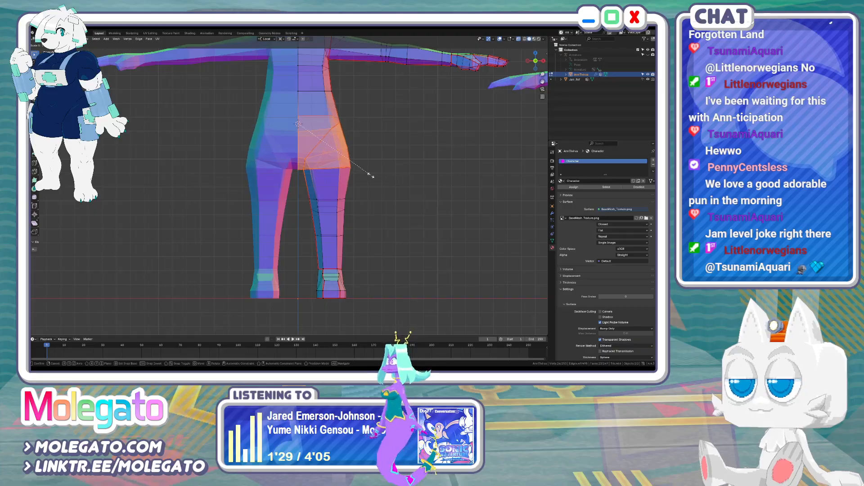
click(372, 175)
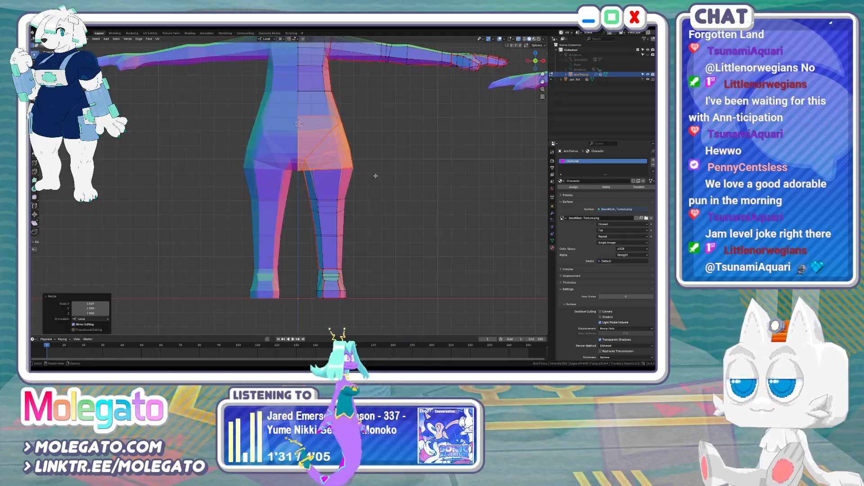
Select the lower leg and foot and move them slightly outward along X
click(305, 181)
key(l)
key(g)
key(x)
click(291, 68)
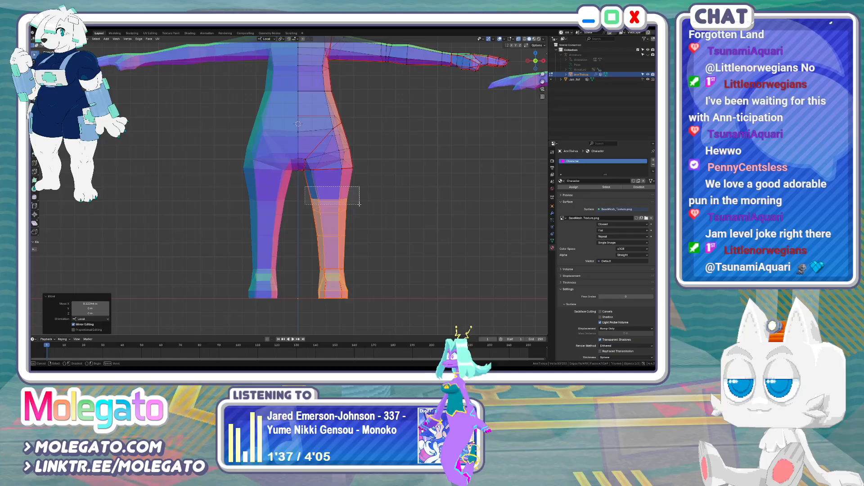
Enlarge the lower-thigh edge loop, and lower and enlarge the loop beneath it at the knee
alt+click(336, 200)
key(g)
key(g)
key(g)
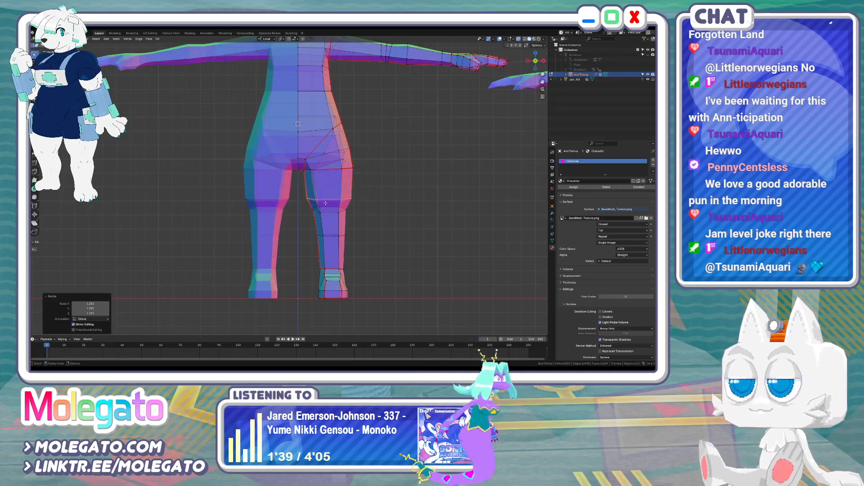
key(z)
click(361, 224)
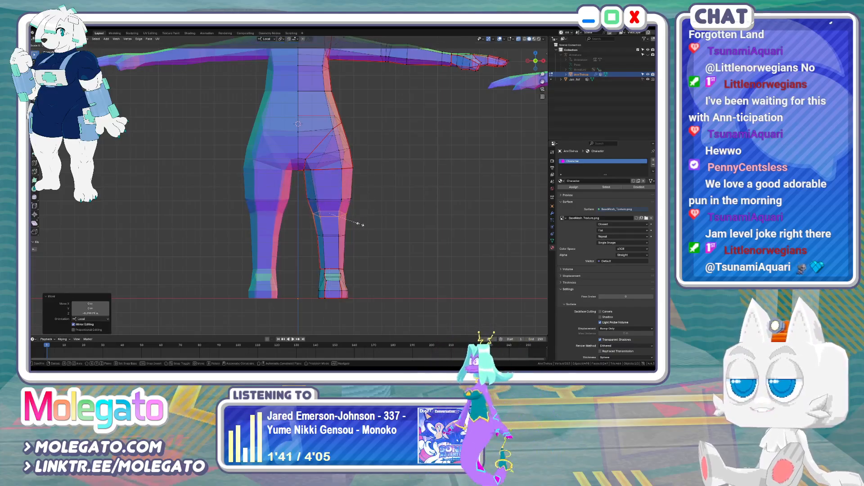
Move the lower-thigh edge loop slightly up along Z and rescale it
key(g)
key(z)
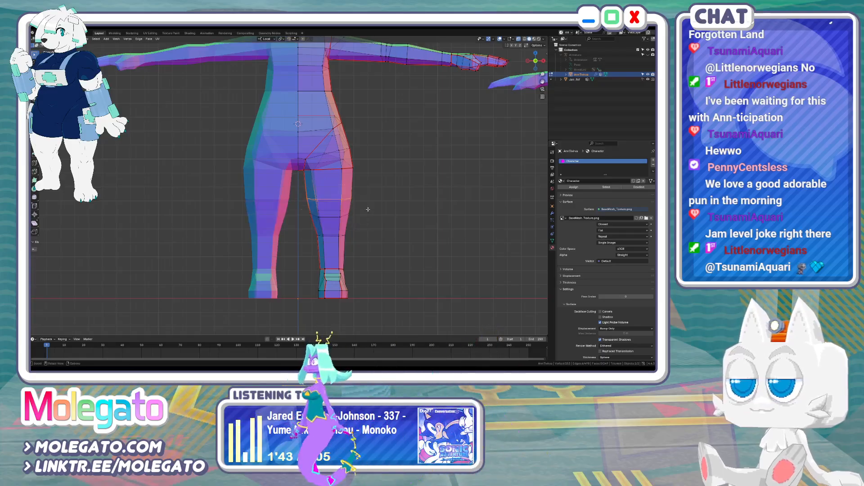
key(s)
click(360, 210)
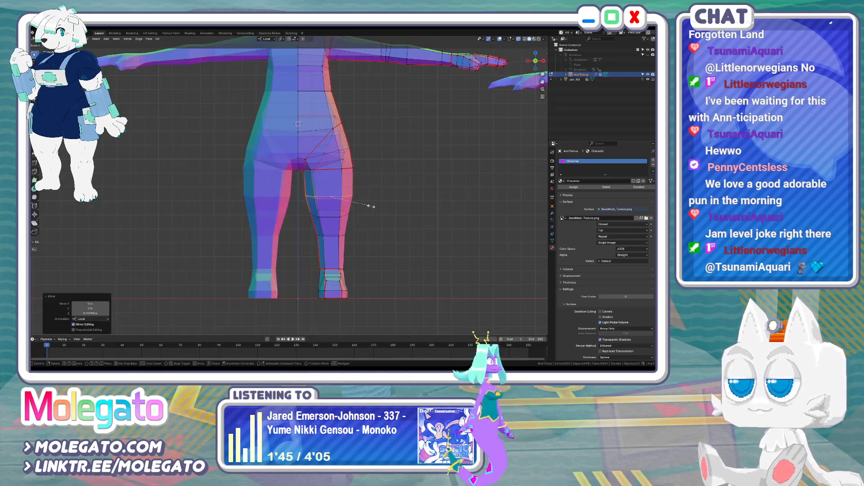
Scale the calf edge loop wider and shift the knee loop above it slightly along Z
key(g)
key(z)
key(s)
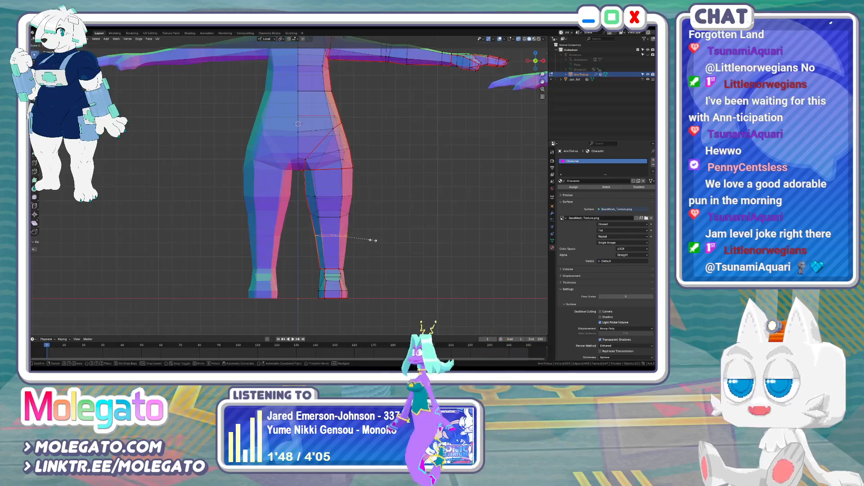
click(374, 239)
drag(349, 222, 350, 221)
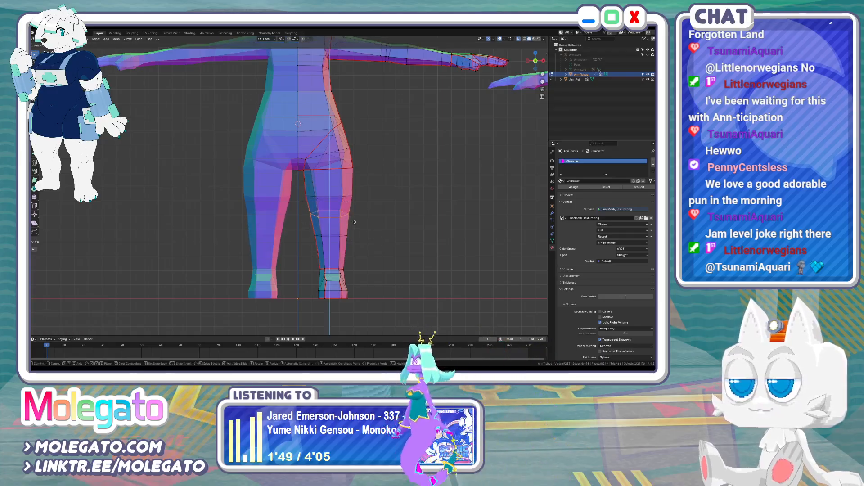
key(g)
key(z)
click(357, 214)
scroll(357, 214, down, 3)
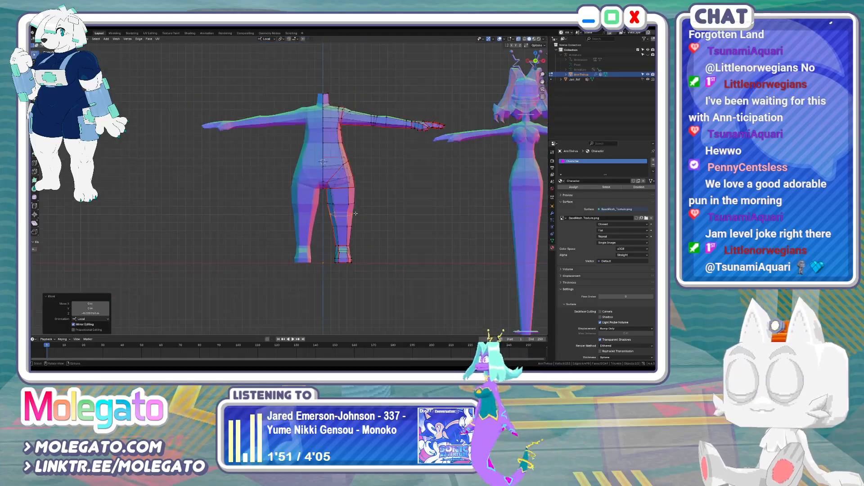
Select everything from the neck and arms down to the knees and lower it slightly along Z
drag(283, 76, 472, 219)
key(g)
key(z)
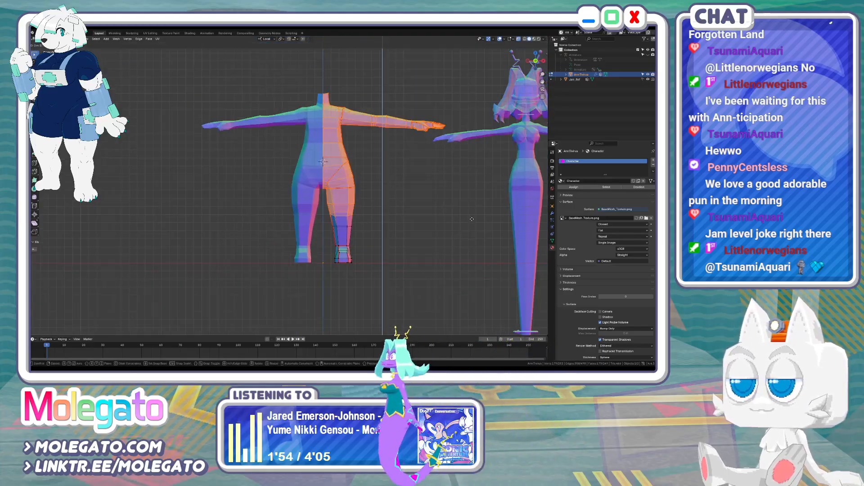
click(472, 221)
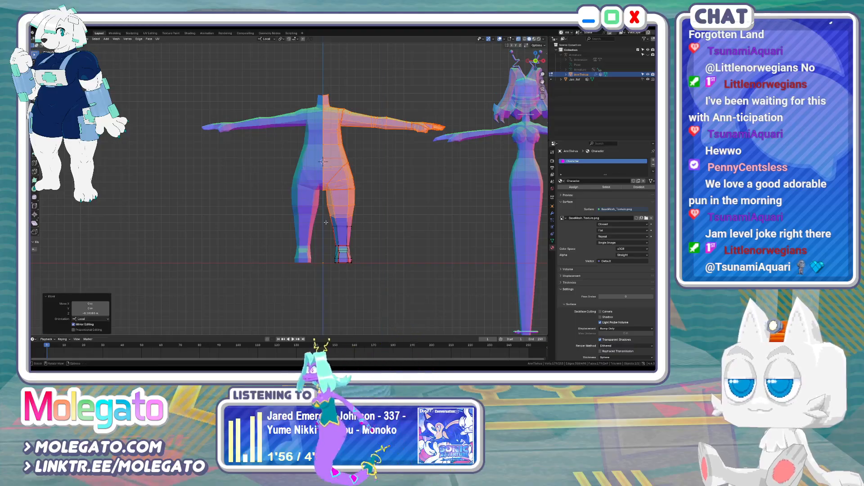
drag(324, 220, 369, 233)
key(g)
key(z)
click(371, 235)
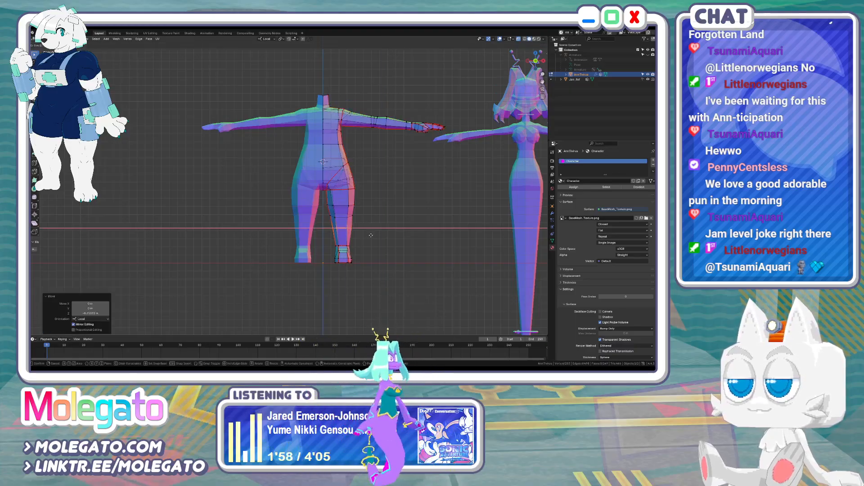
right_click(371, 235)
Select the front vertices of the knee in side view and move them slightly backward
key(KP_3)
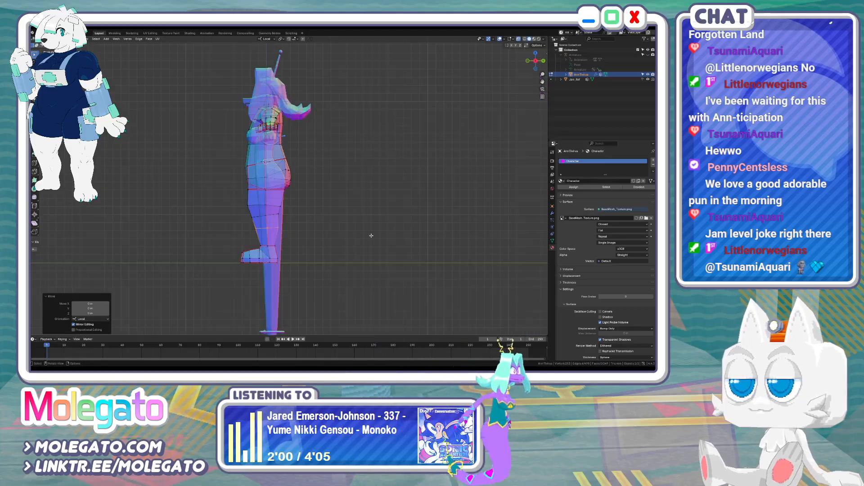
scroll(246, 198, up, 2)
drag(226, 194, 239, 202)
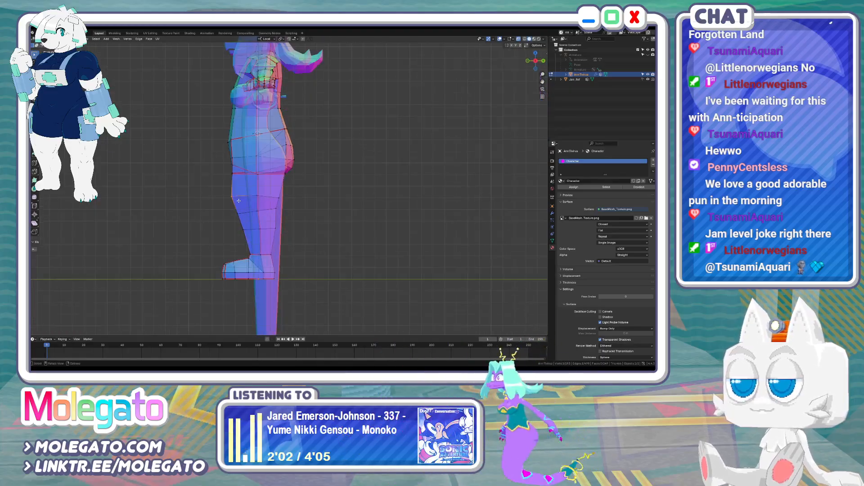
key(g)
click(242, 203)
key(KP_1)
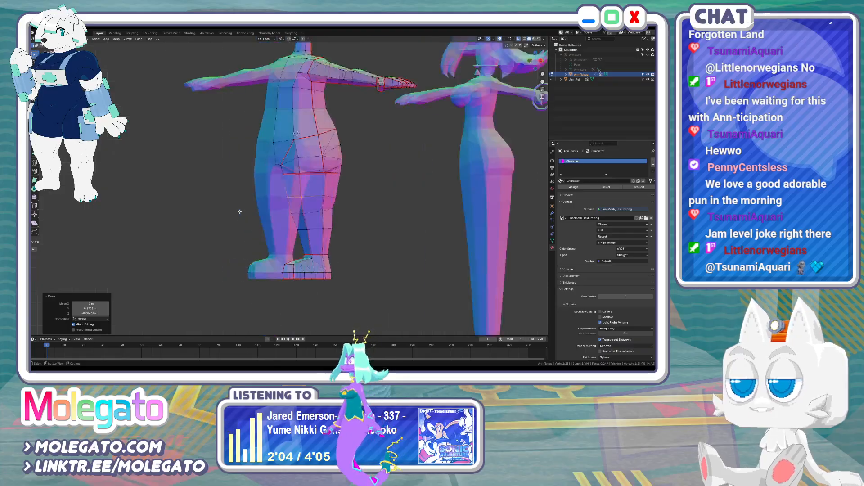
Edge slide the foot's middle loop behind the toes fully back onto the next loop, with a factor of 1.000
scroll(253, 264, up, 5)
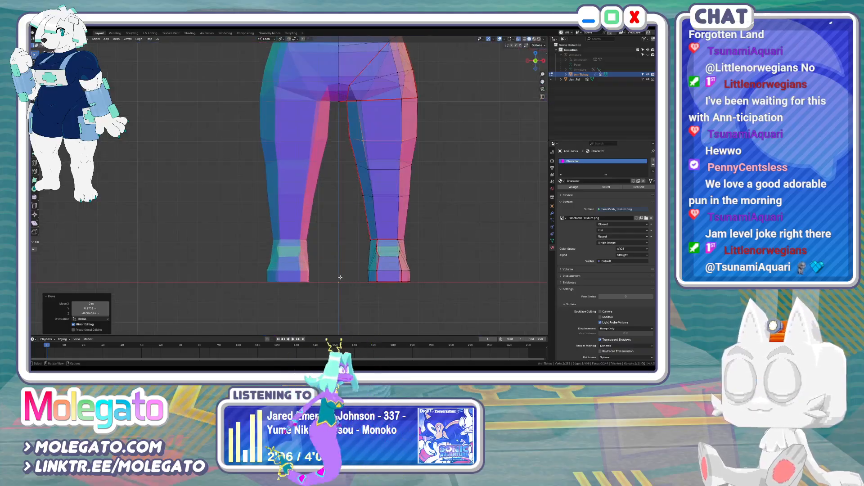
key(KP_3)
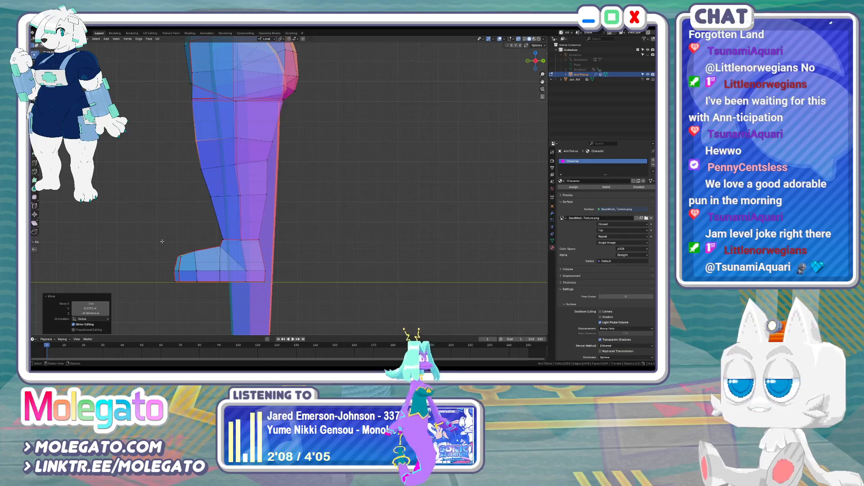
drag(171, 242, 201, 284)
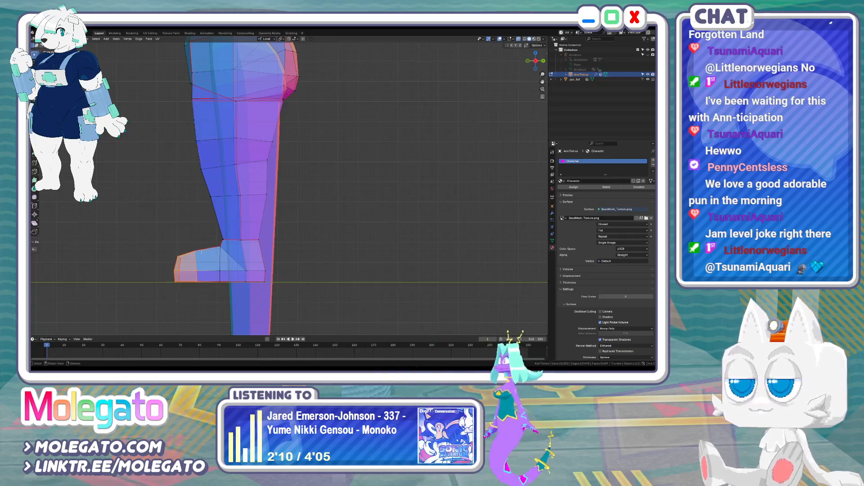
middle_drag(205, 238, 252, 258)
scroll(252, 258, down, 1)
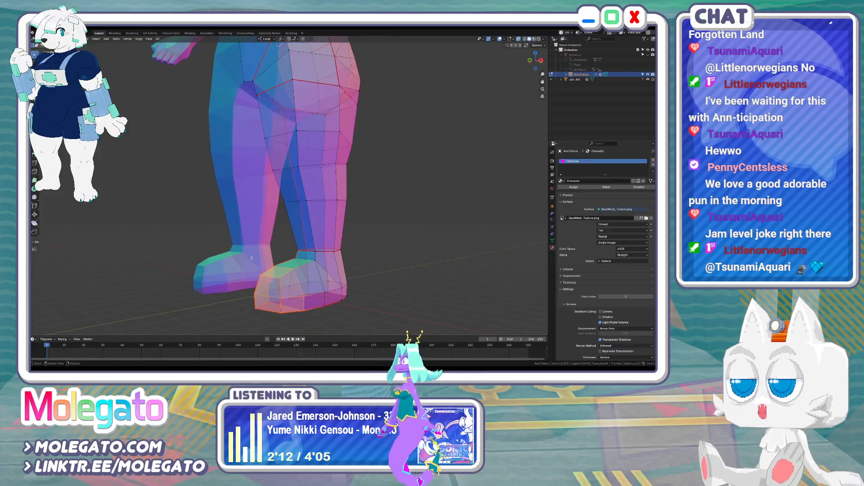
key(KP_3)
scroll(225, 276, up, 3)
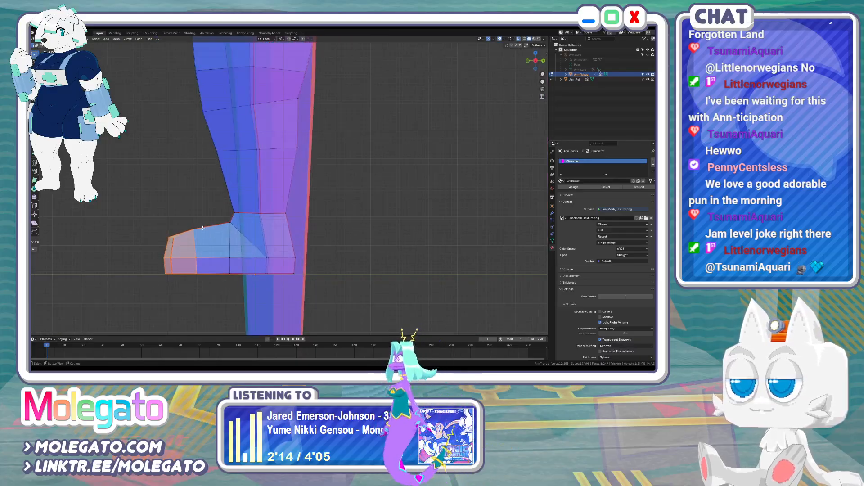
drag(189, 224, 211, 290)
key(g)
key(g)
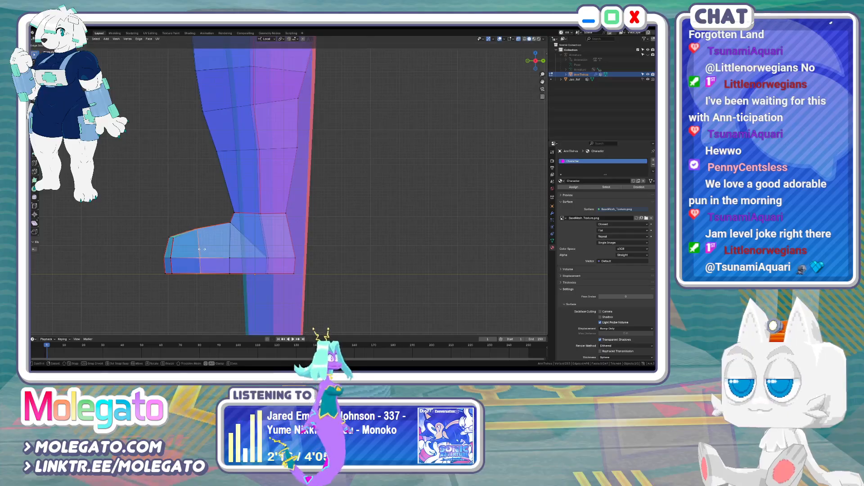
click(236, 247)
Select the toe section and move it back along Y to shorten the foot
drag(148, 223, 192, 269)
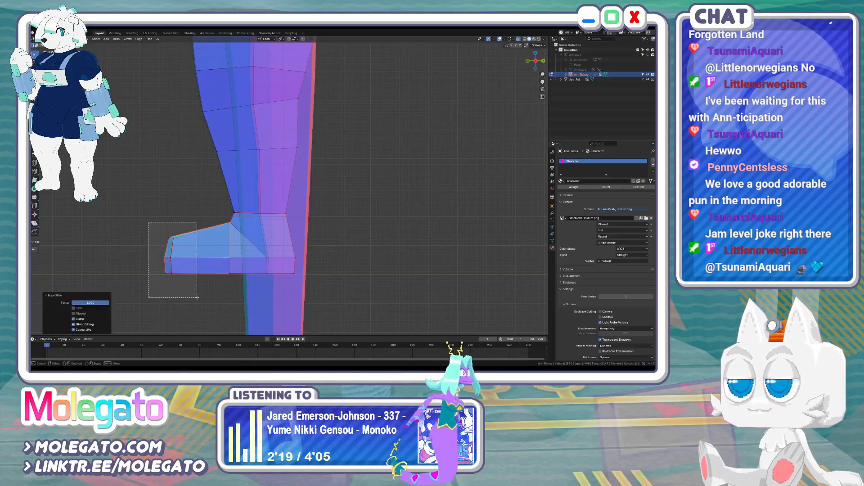
key(g)
key(y)
click(230, 292)
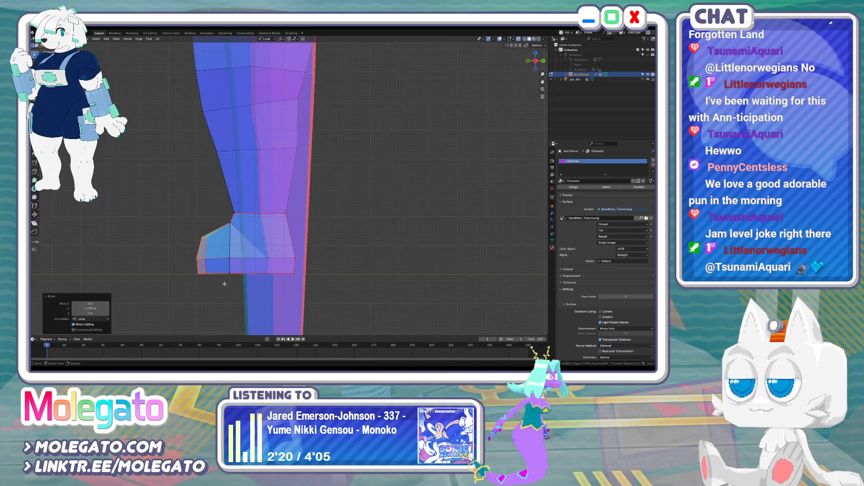
Select all geometry linked to the foot and merge its overlapping vertices by distance
key(KP_1)
middle_drag(396, 248, 373, 254)
key(ctrl+l)
key(m)
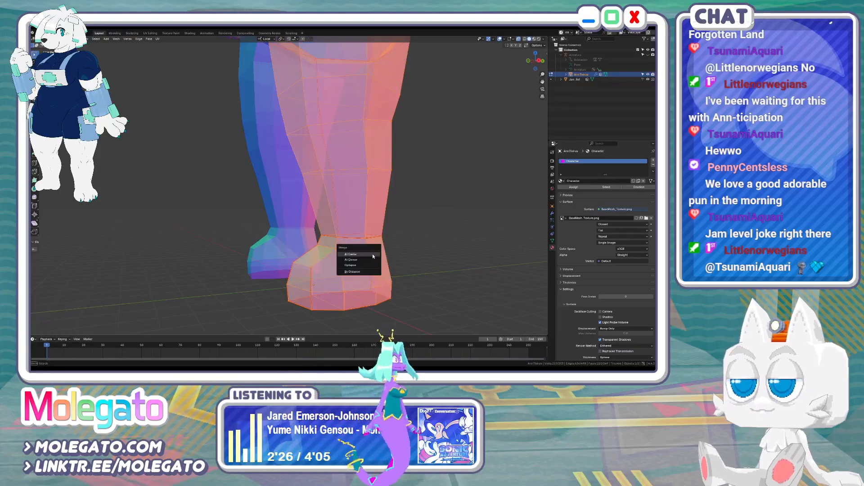
click(356, 272)
key(KP_1)
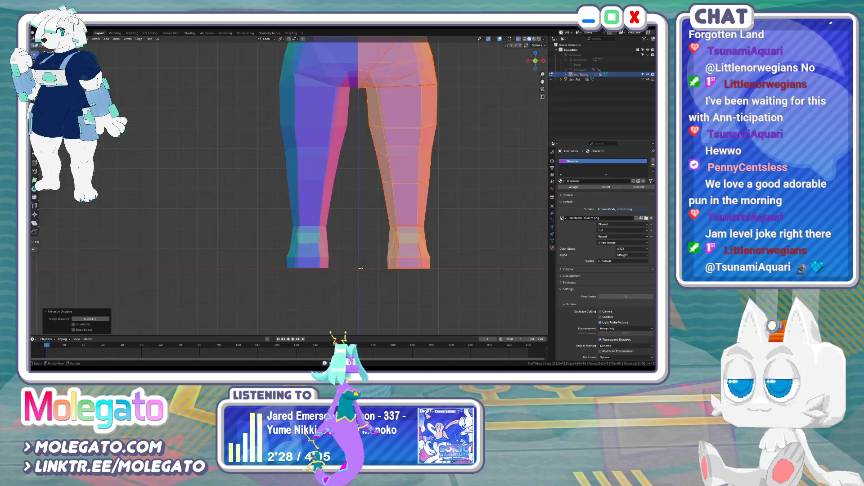
Narrow the upper instep edge on top of the foot in front view
scroll(398, 254, up, 2)
click(426, 230)
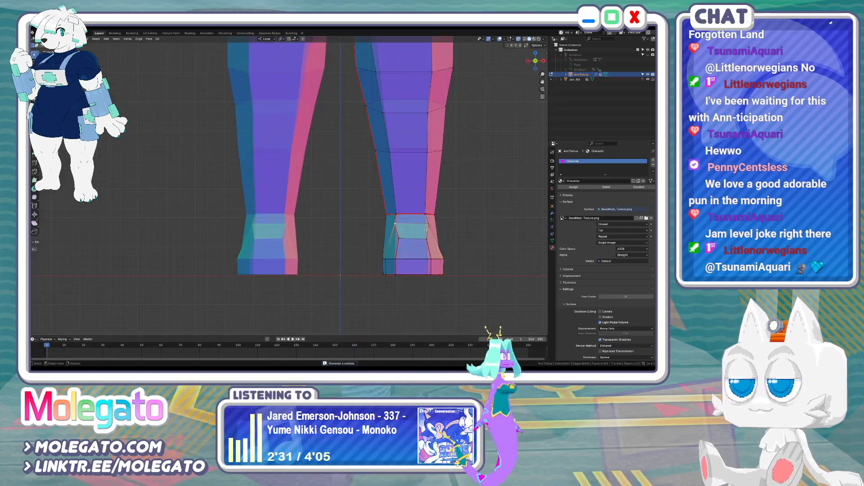
key(g)
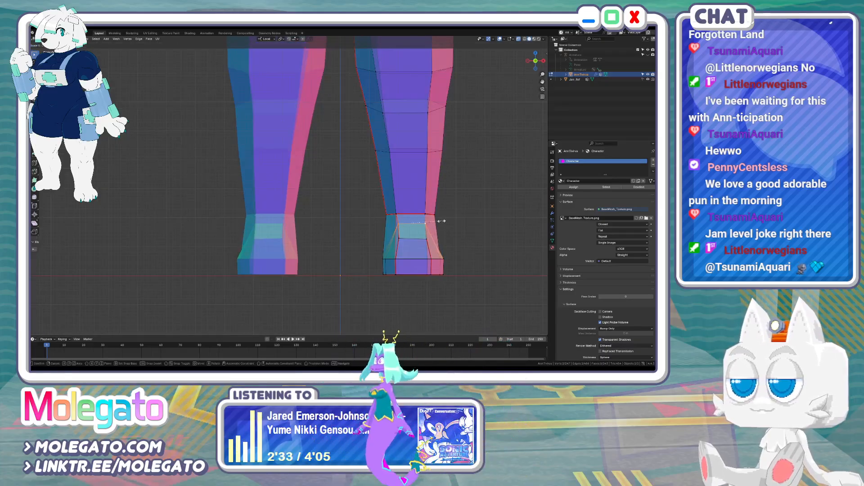
click(445, 246)
Narrow the foot by moving its outer side vertices inward and its inner side vertices slightly outward along X
click(445, 267)
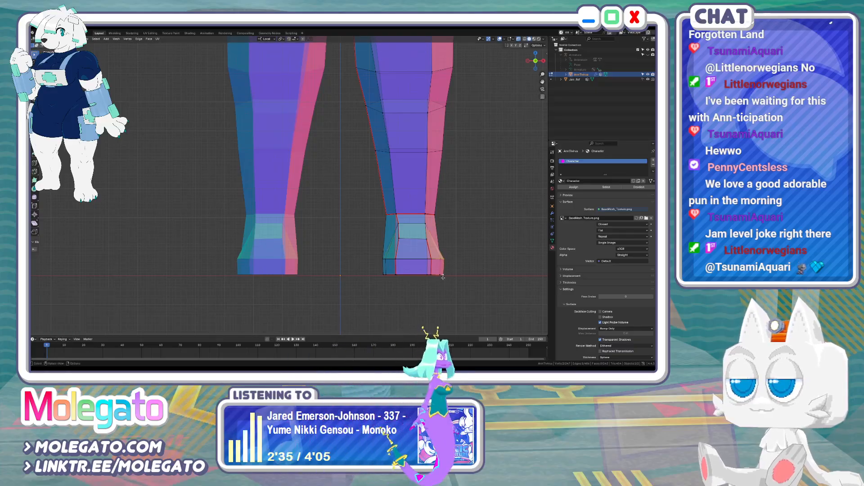
key(g)
key(x)
click(440, 277)
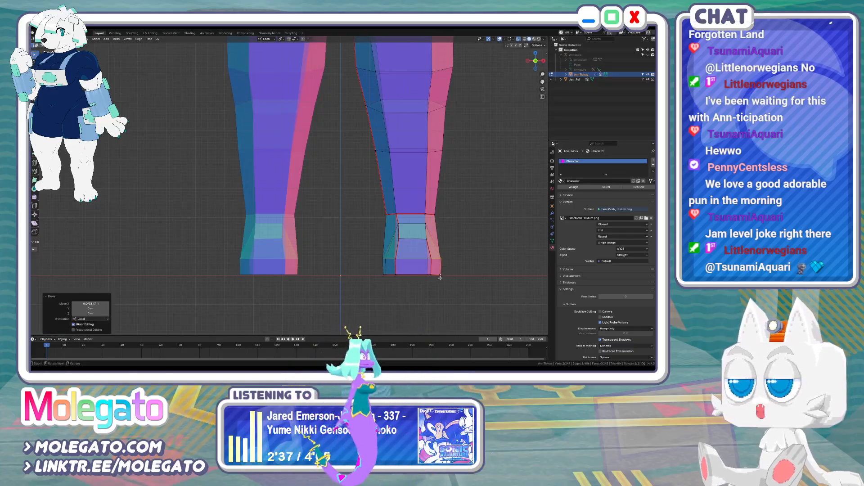
shift+click(383, 259)
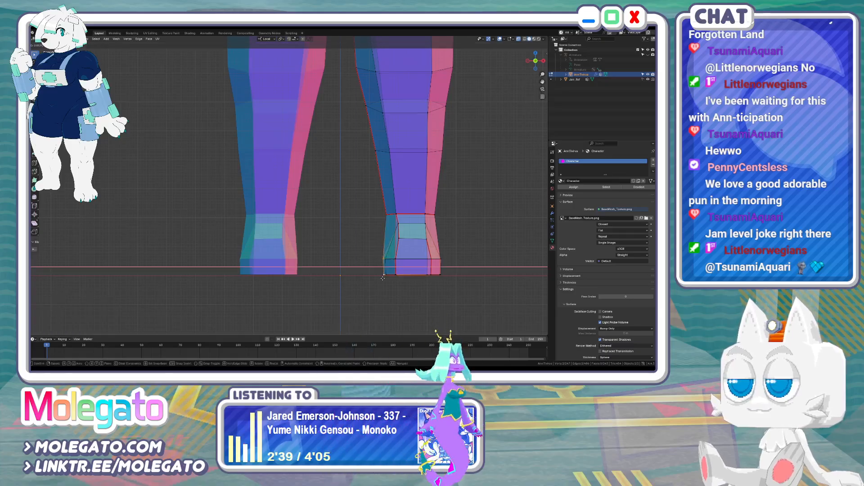
click(429, 251)
scroll(429, 251, down, 2)
scroll(429, 252, up, 3)
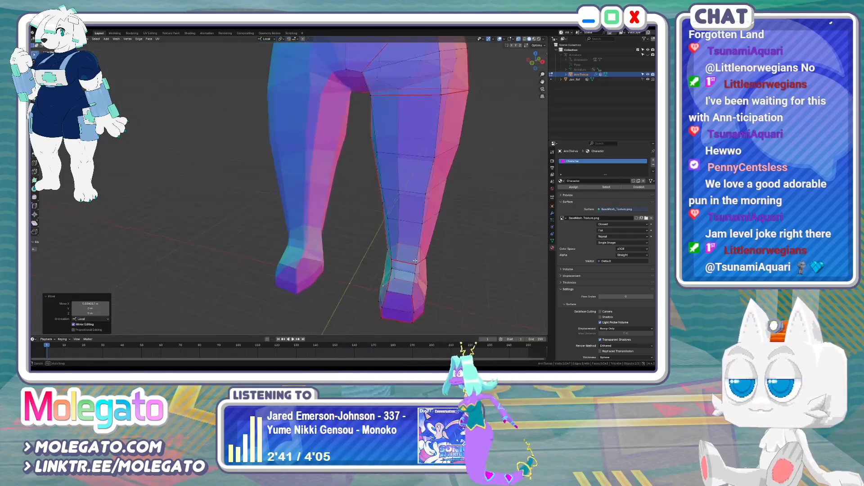
Lower the top vertices of the toe slightly along Z and shift the toe tip slightly back along Y
middle_drag(429, 251, 178, 239)
key(g)
key(z)
drag(218, 265, 225, 295)
click(218, 269)
key(g)
key(y)
click(229, 294)
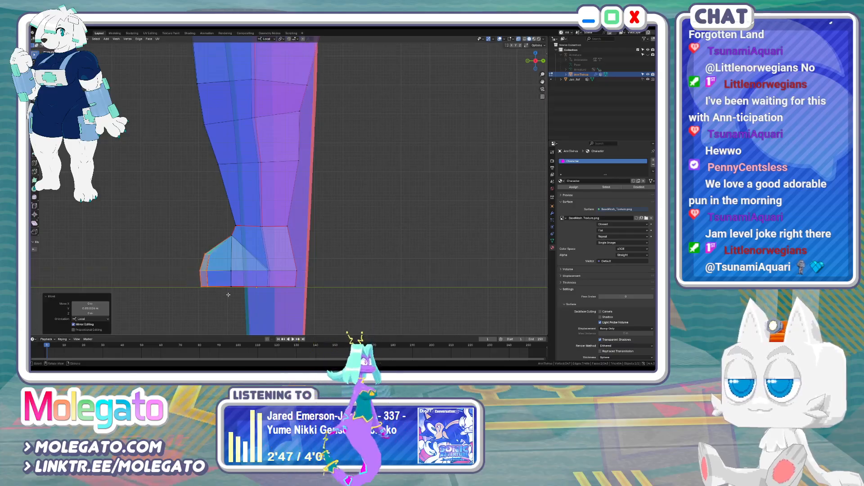
middle_drag(236, 275, 324, 262)
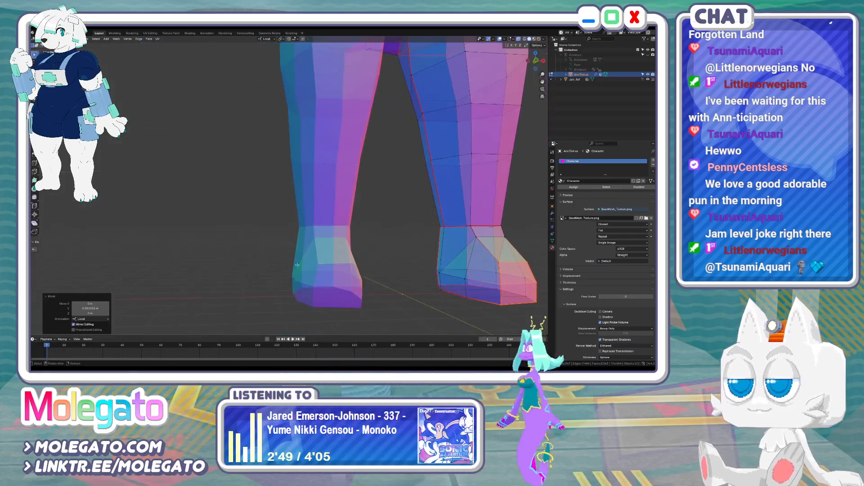
Move the inner vertices at the top of the thigh inward toward the body's centre line along X in front view
key(KP_1)
scroll(312, 197, down, 5)
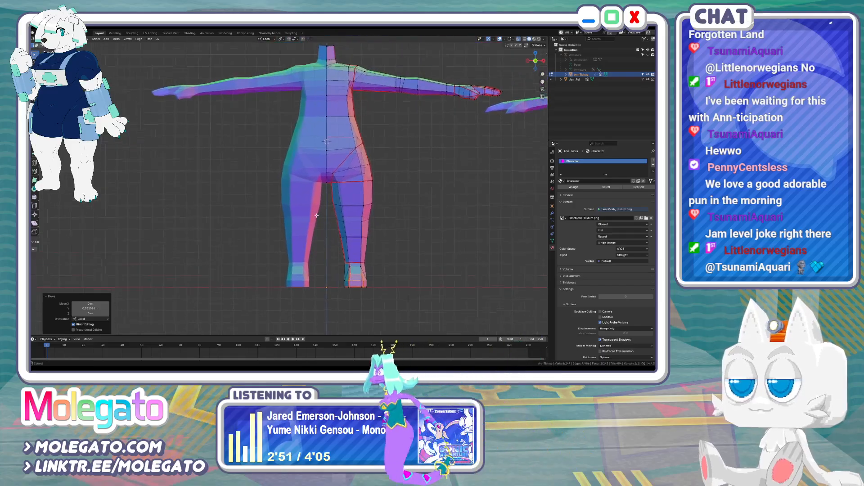
scroll(313, 196, up, 3)
scroll(330, 184, up, 3)
key(g)
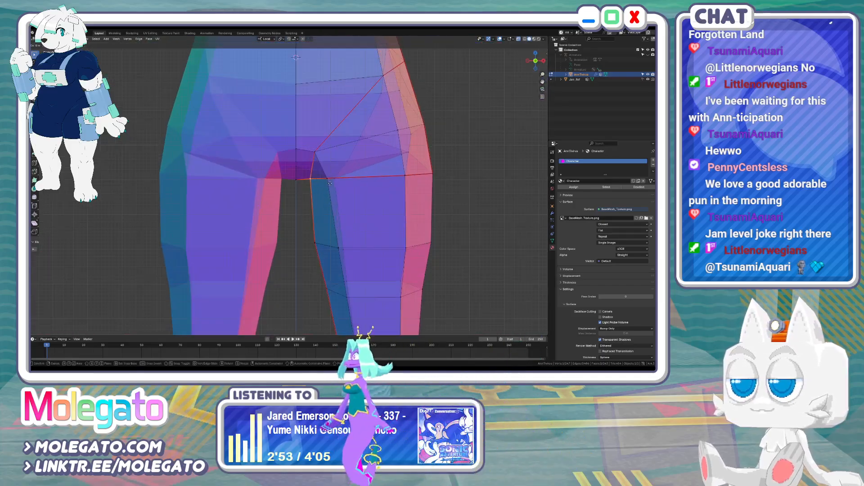
click(325, 185)
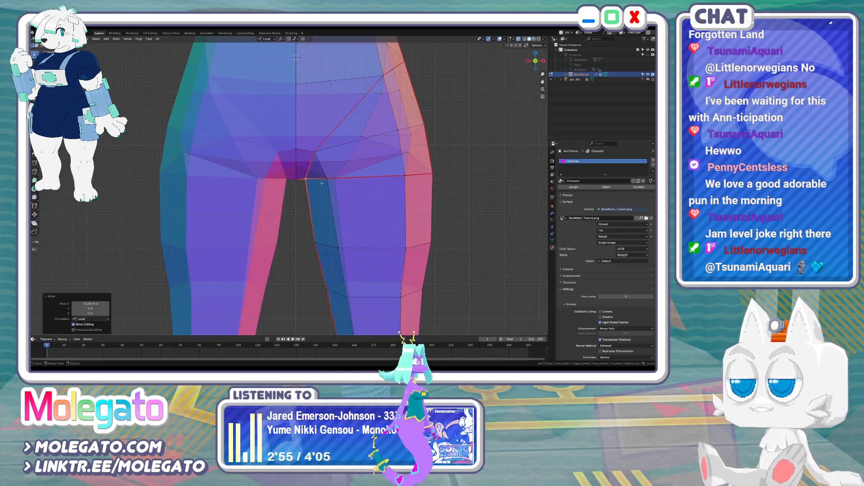
Select the mid-thigh edge loop and scale it up slightly
drag(340, 243, 435, 264)
key(s)
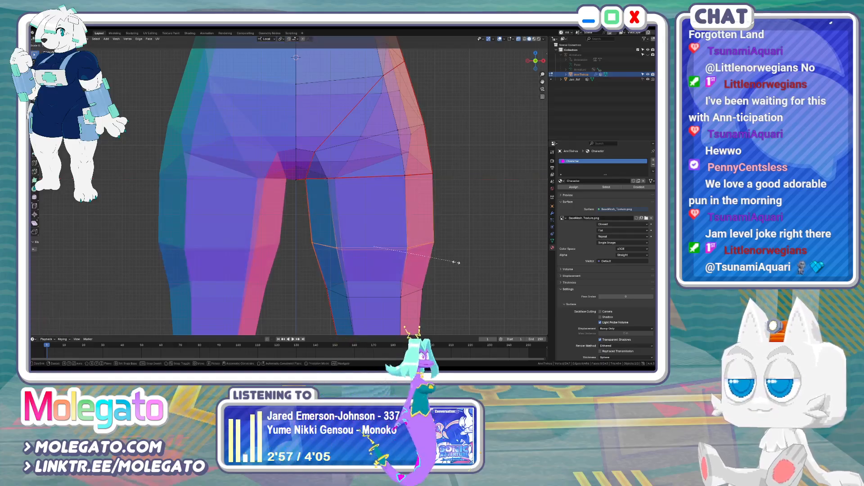
click(455, 259)
Scale up the edge loop just above the knee slightly and move it slightly down along Z
scroll(449, 258, down, 3)
drag(372, 262, 453, 289)
key(s)
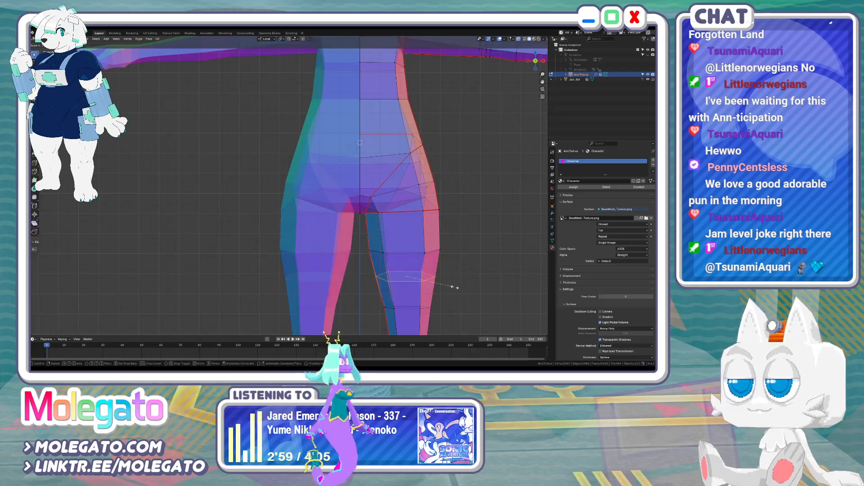
click(455, 288)
key(g)
key(z)
click(453, 289)
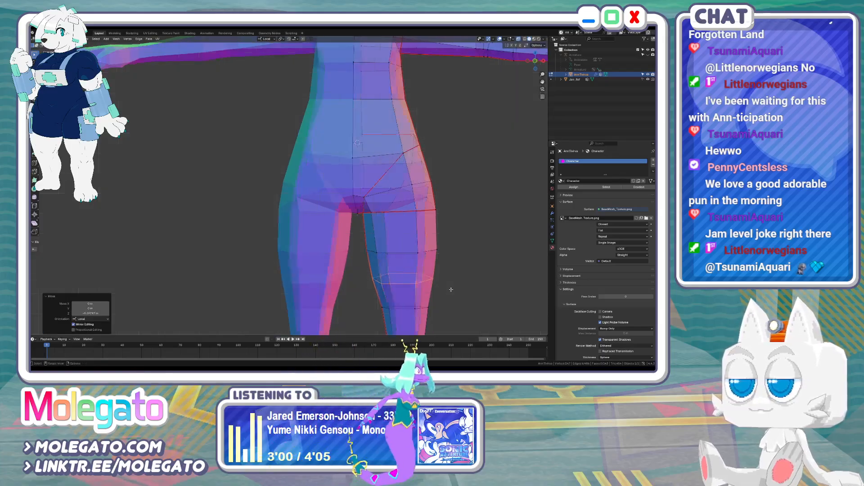
Merge the two knee-loop vertices on the outer side of the leg at center, and likewise those on the inner side
key(KP_3)
middle_drag(287, 287, 344, 223)
key(KP_1)
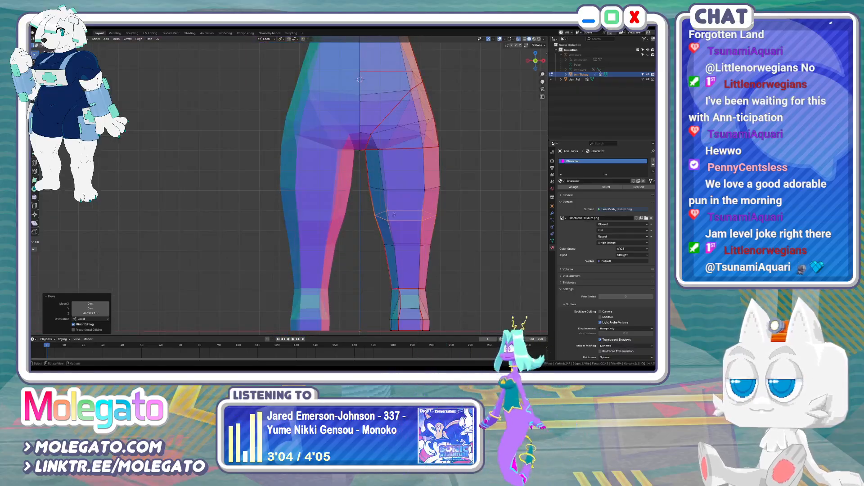
shift+middle_drag(401, 231, 343, 233)
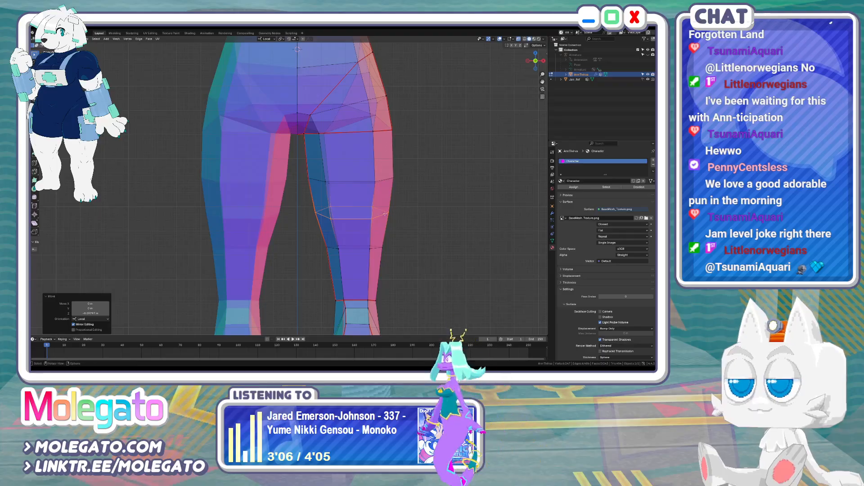
click(387, 240)
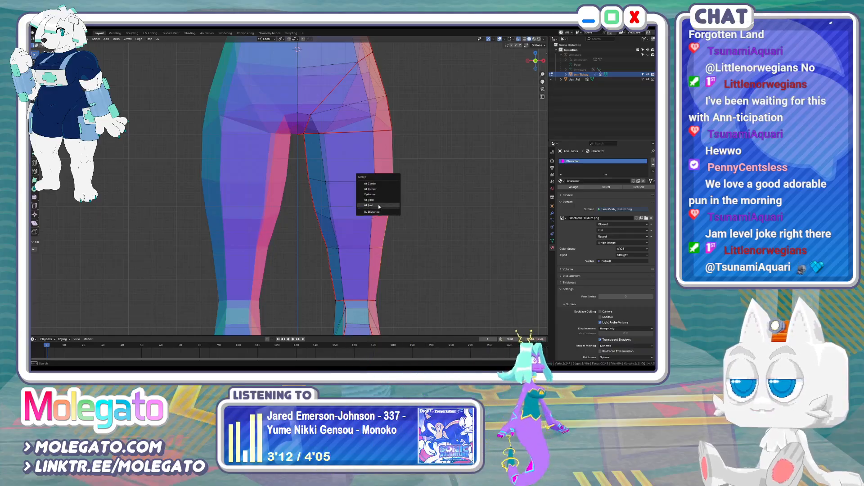
click(370, 183)
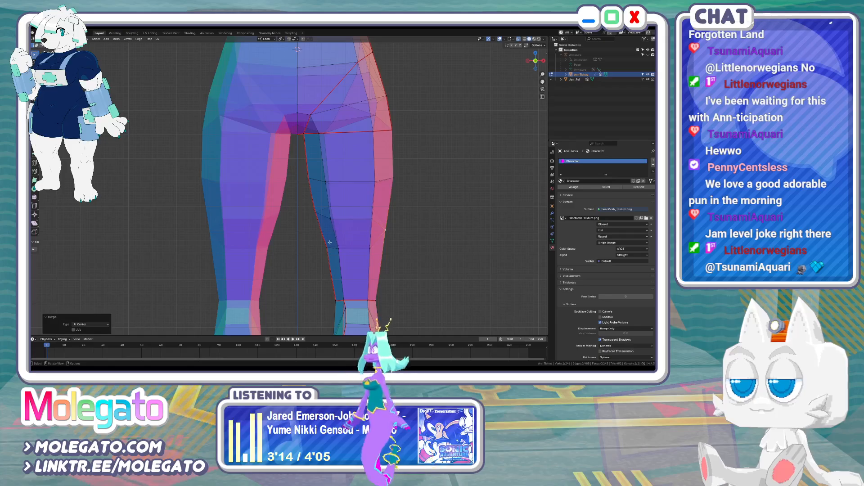
click(318, 211)
key(m)
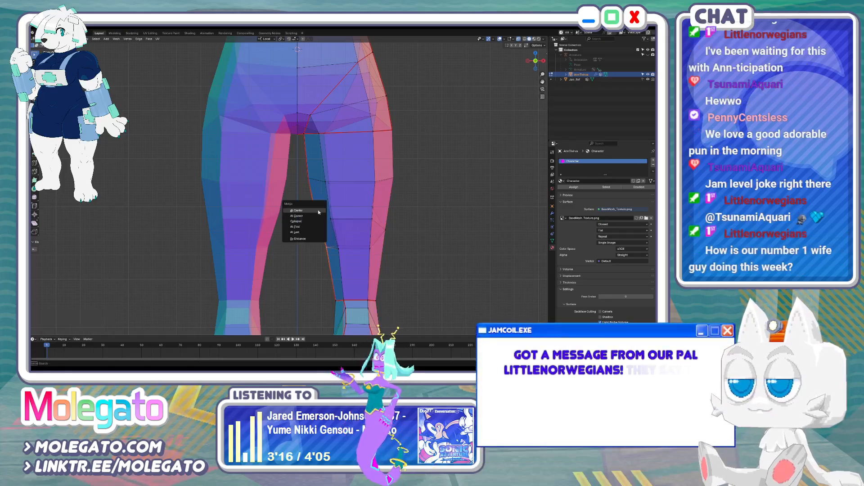
click(318, 210)
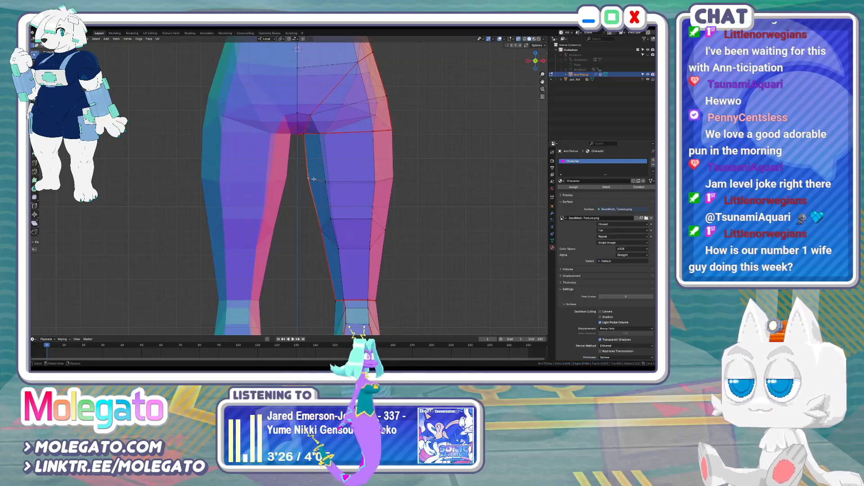
Widen the mid-thigh by moving its outer vertices outward and its inner vertices inward along X
key(g)
click(387, 179)
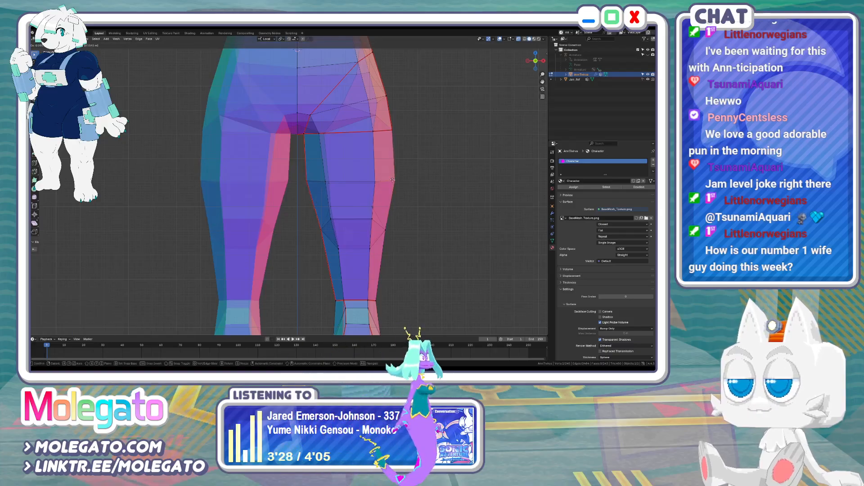
click(393, 180)
key(g)
key(x)
click(304, 184)
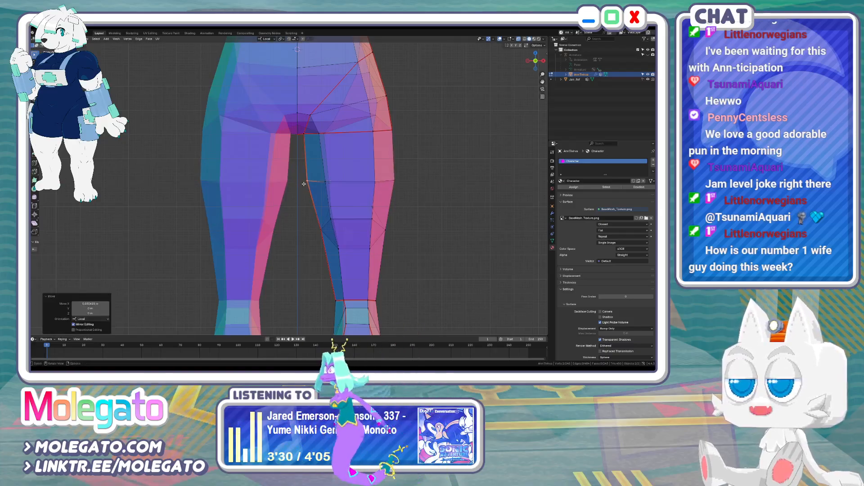
Shift the rear knee vertices slightly forward along Y and down along Z in side view
scroll(334, 194, down, 2)
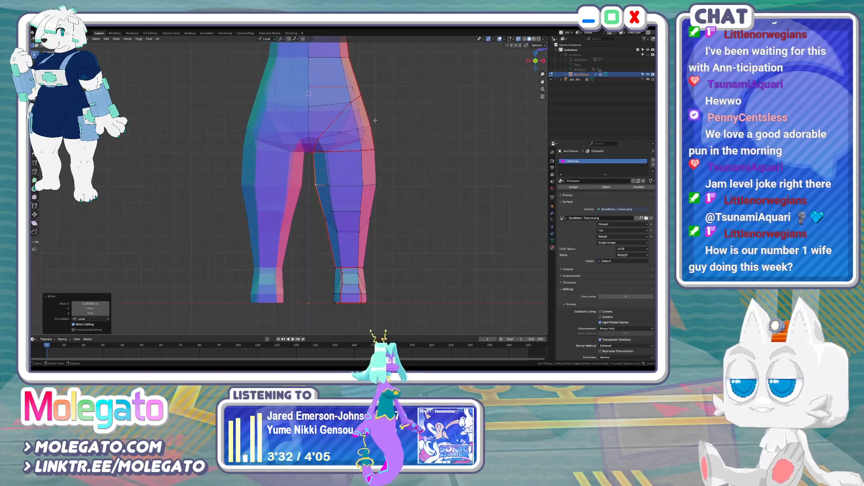
key(KP_3)
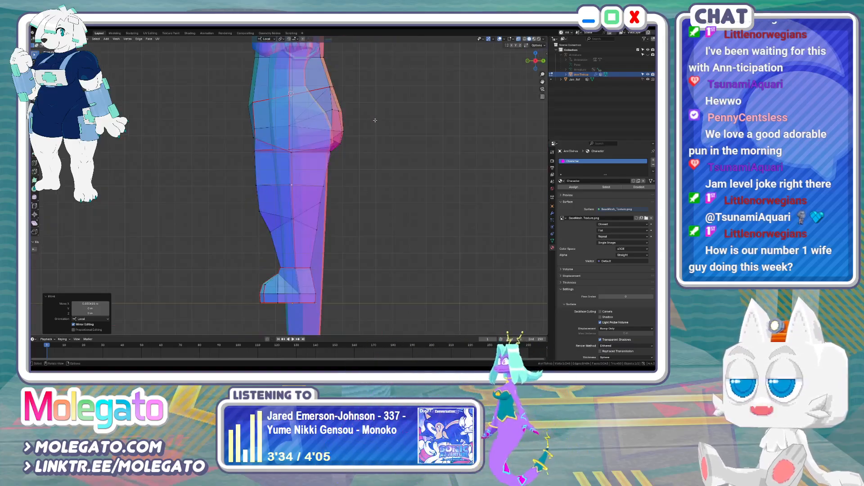
key(KP_1)
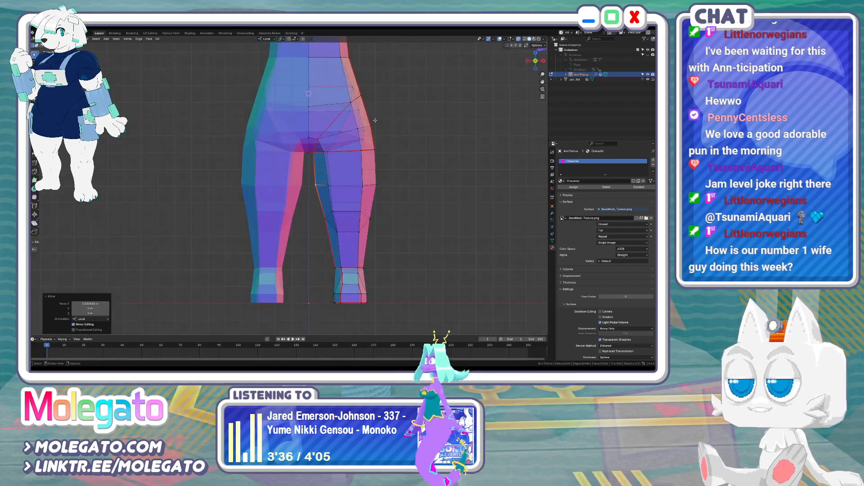
key(KP_3)
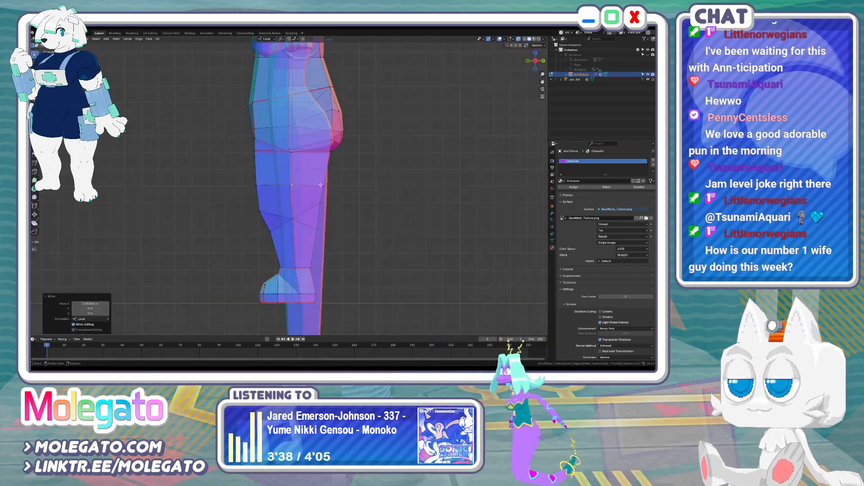
click(316, 219)
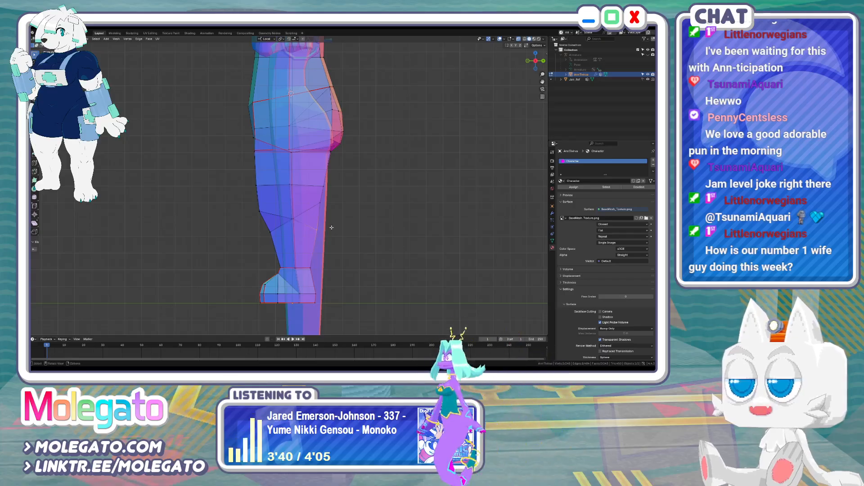
key(ctrl+z)
key(g)
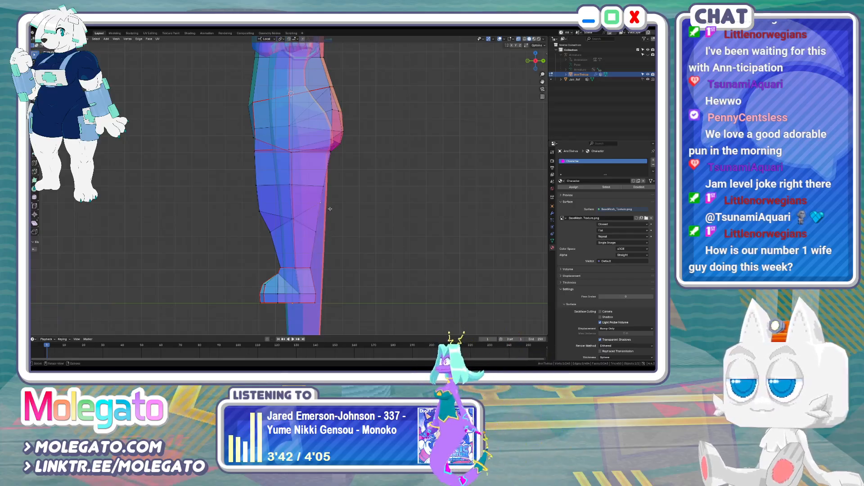
click(324, 221)
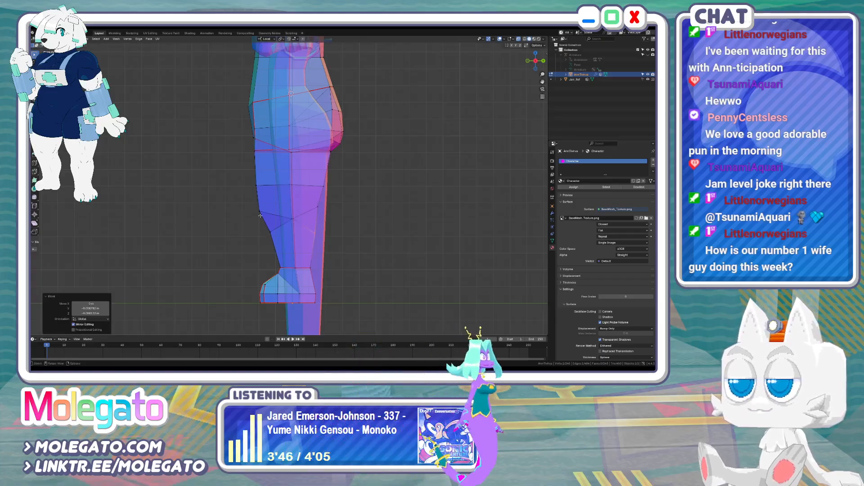
Move the front edge above the knee slightly back along Y in side view
drag(259, 217, 262, 219)
key(g)
key(y)
click(267, 222)
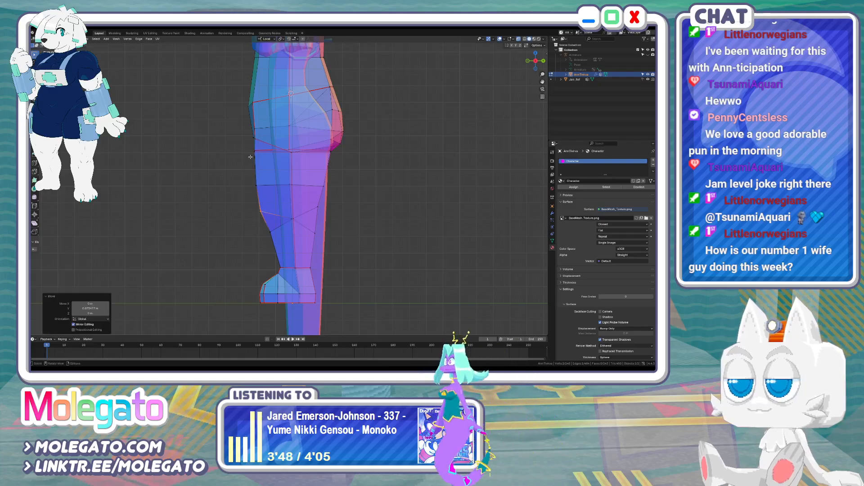
Move the outer hip vertices and the outer vertices at the top of the thigh outward along X to round the hip
key(KP_1)
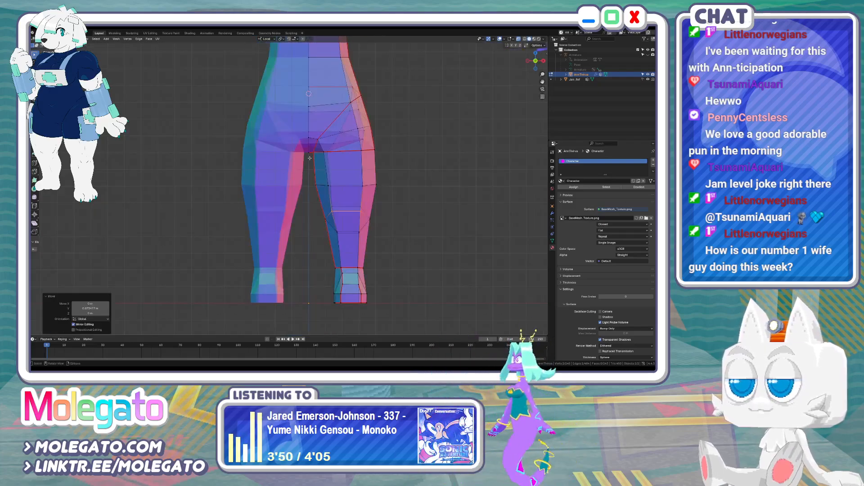
middle_drag(249, 153, 296, 180)
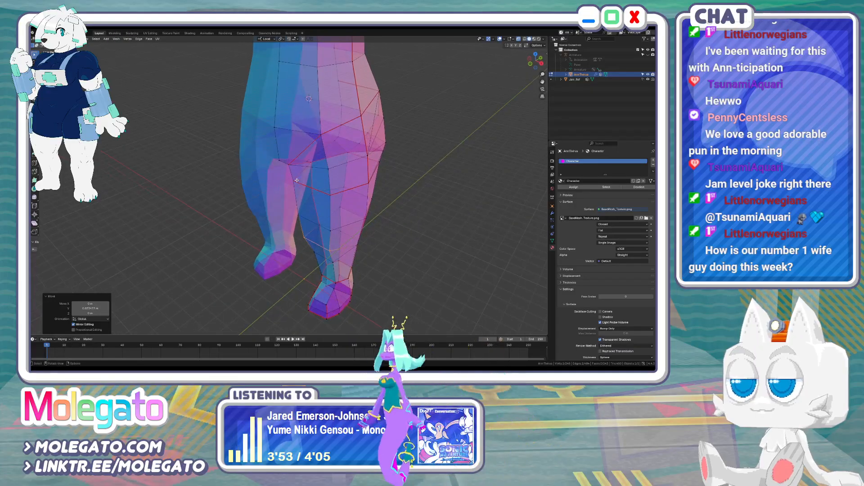
key(KP_1)
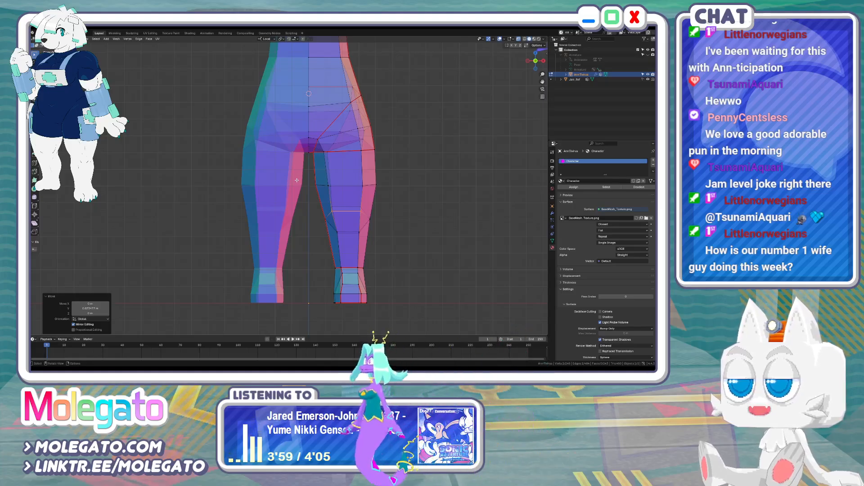
shift+middle_drag(363, 145, 364, 168)
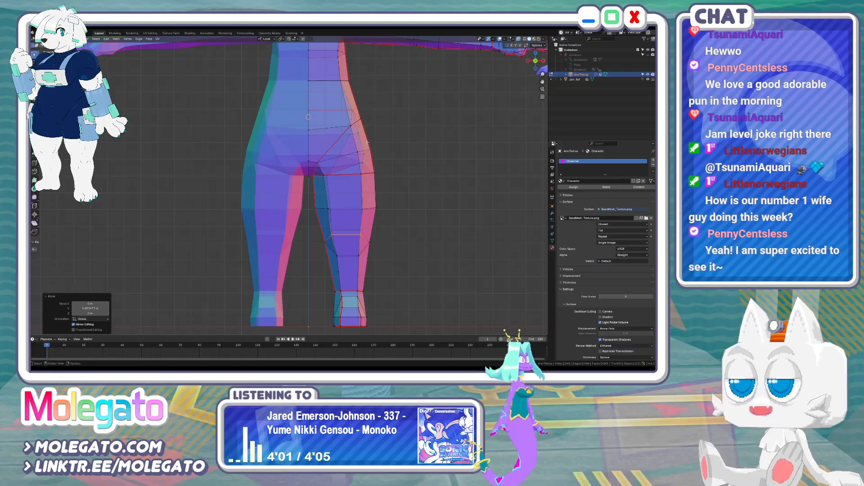
key(g)
key(x)
click(383, 148)
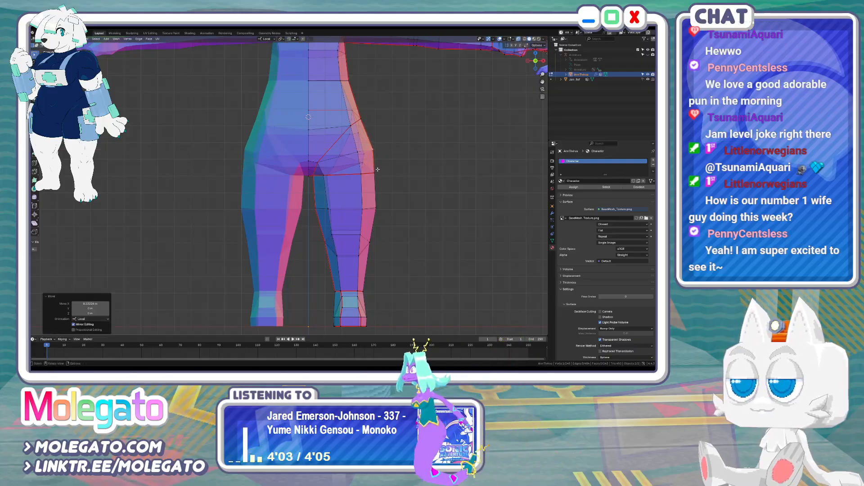
key(g)
key(x)
click(378, 169)
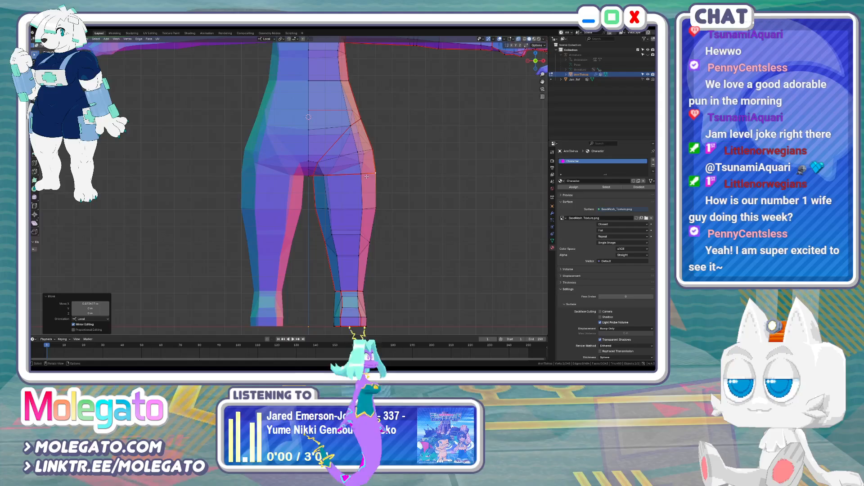
Nudge the inner mid-thigh vertex slightly along X and Z in front view
key(g)
scroll(308, 219, up, 2)
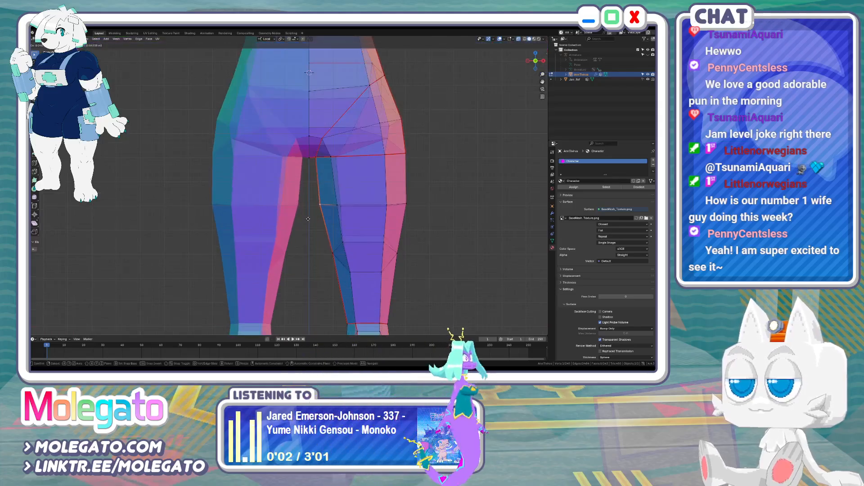
click(308, 218)
Snap the 3D cursor to the centre vertex of the waist edge loop in front view
scroll(342, 225, down, 5)
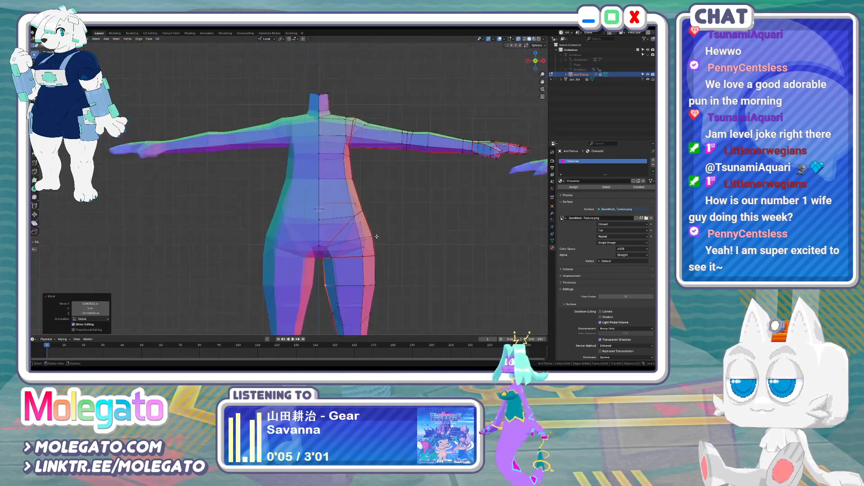
scroll(377, 236, down, 1)
shift+middle_drag(376, 237, 355, 164)
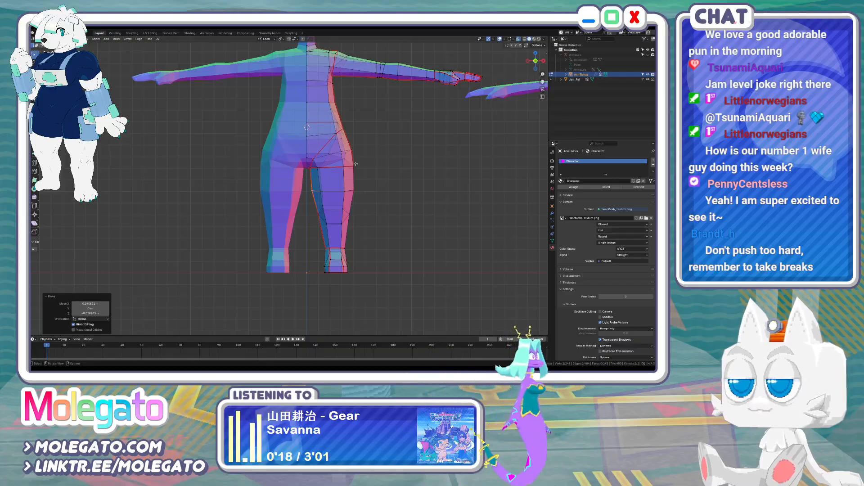
scroll(347, 173, up, 3)
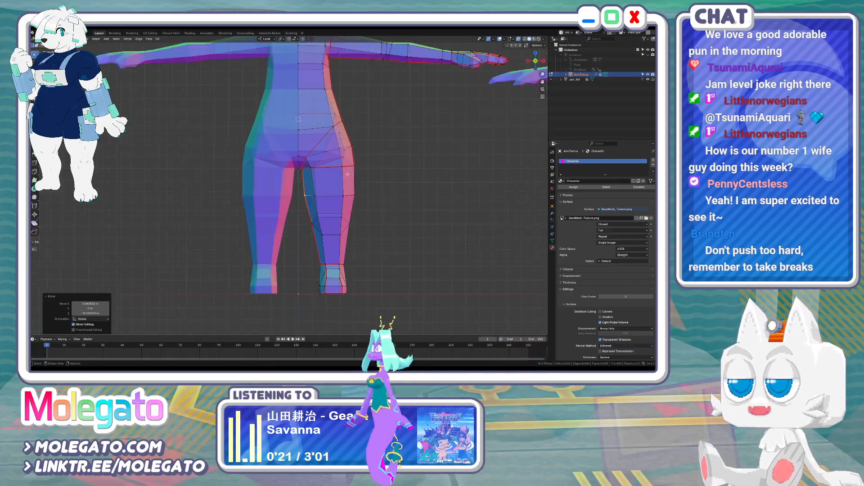
scroll(302, 178, down, 1)
scroll(315, 216, down, 1)
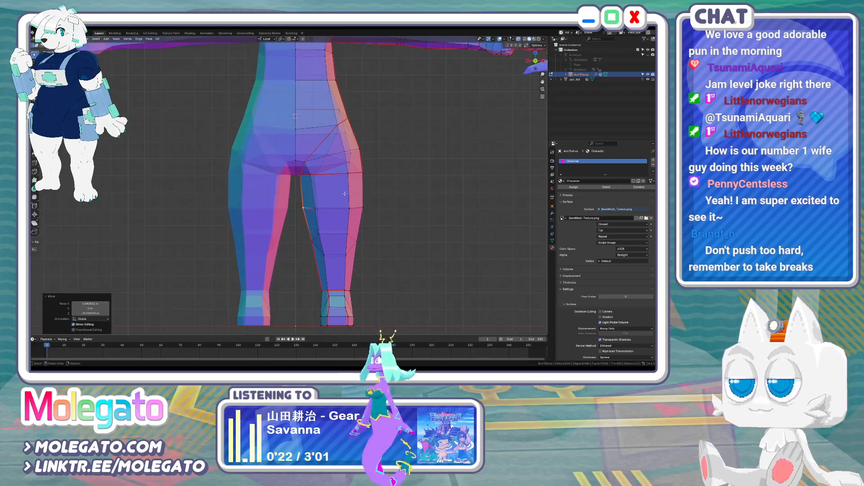
scroll(321, 243, down, 1)
middle_drag(321, 244, 277, 162)
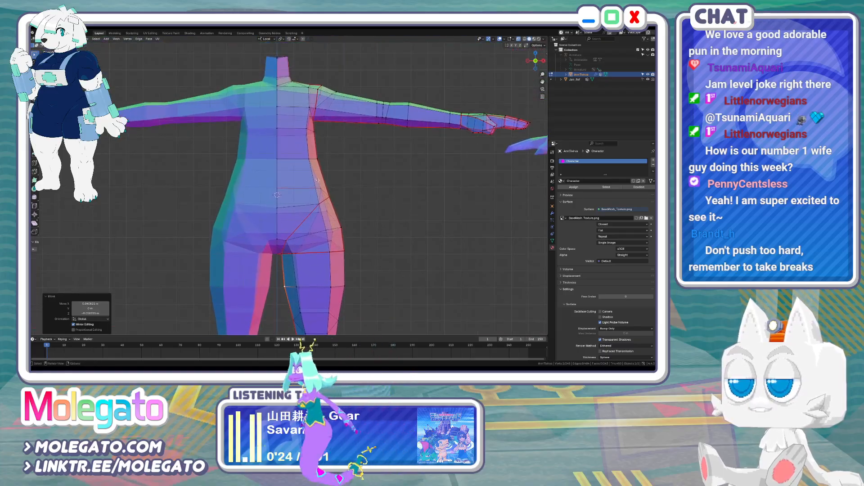
click(276, 158)
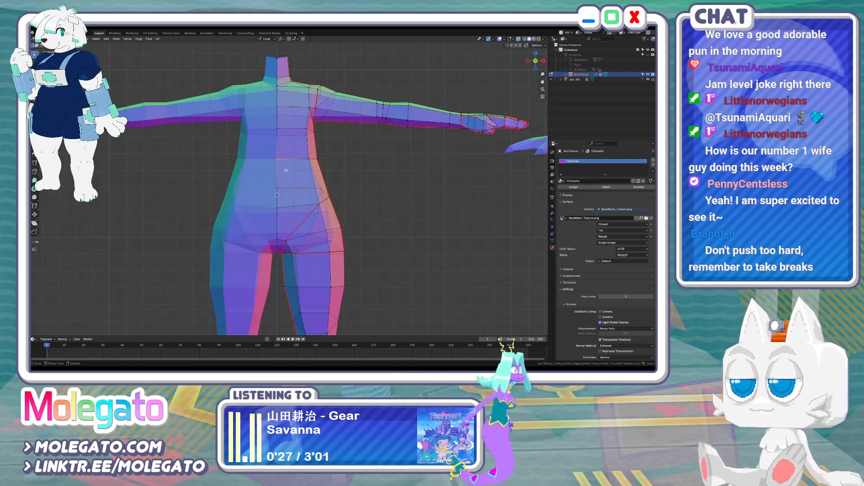
key(shift+s)
click(280, 180)
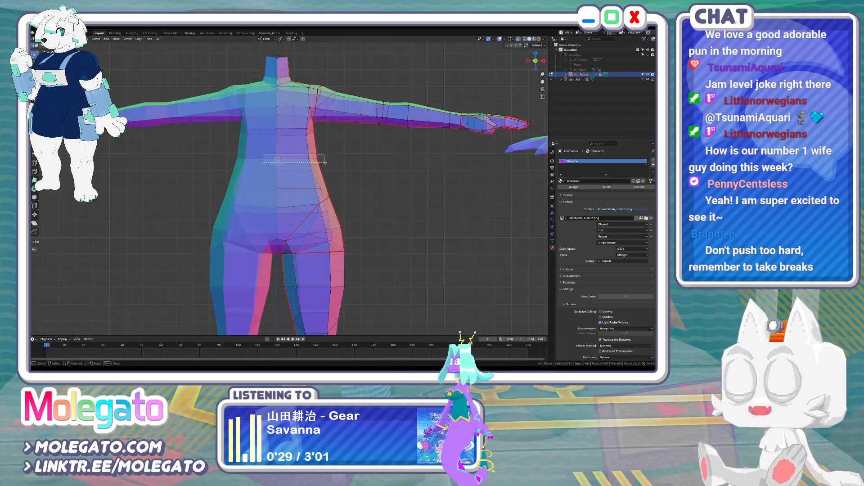
Select the waist loop vertices, set the pivot point to the 3D cursor and scale the loop outward
drag(325, 162, 325, 162)
click(278, 39)
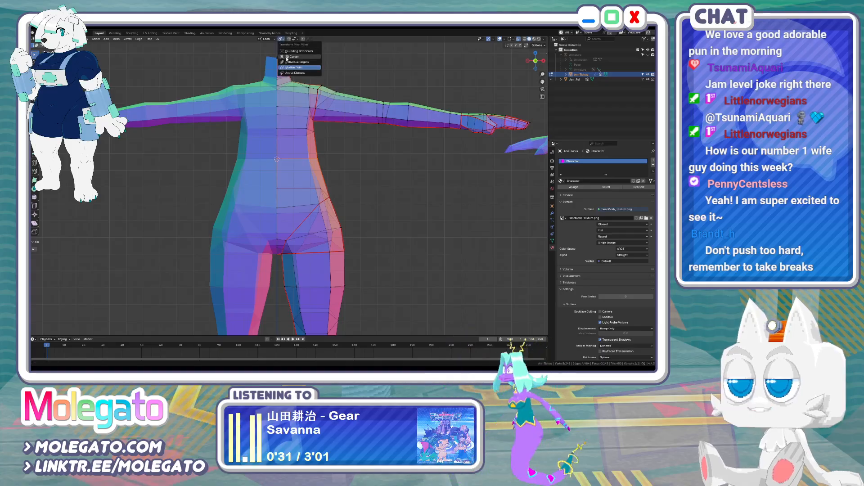
click(297, 53)
key(s)
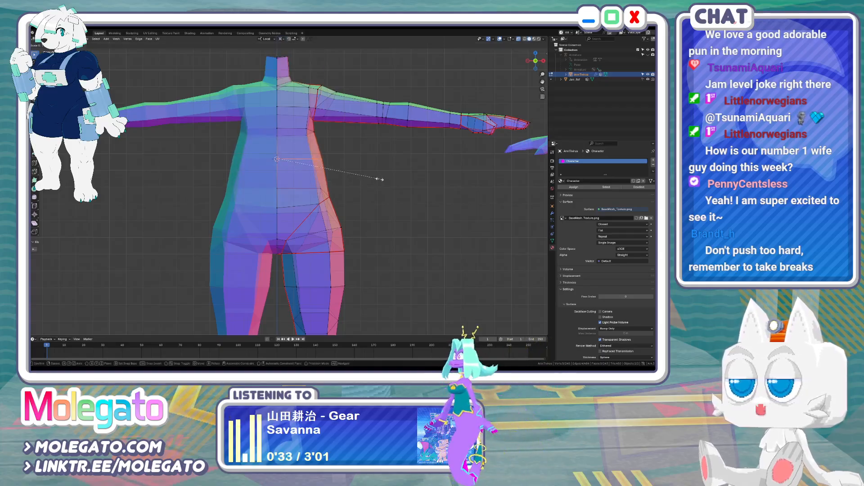
click(379, 179)
Nudge the outer waist vertices along X and Z to smooth the side contour in front view
key(g)
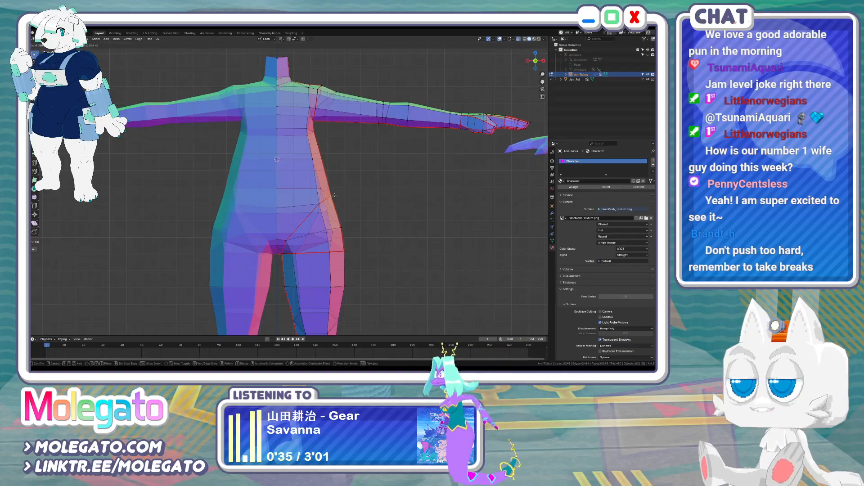
click(334, 195)
key(g)
click(326, 155)
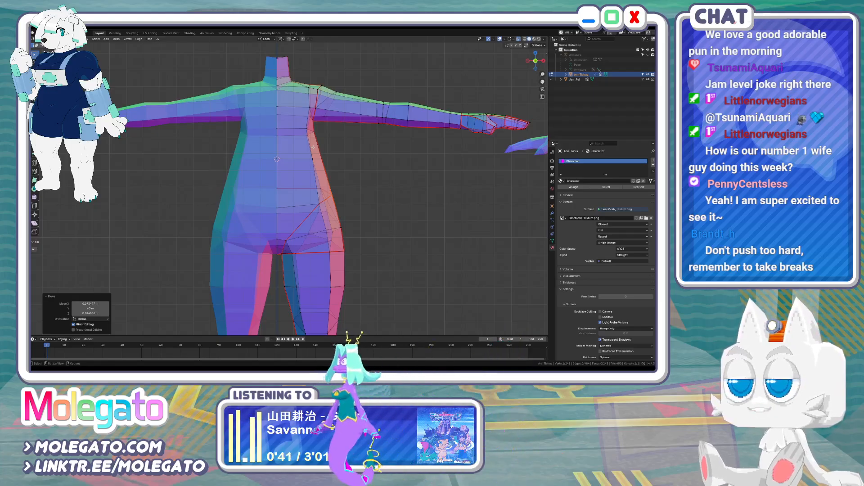
key(b)
key(Escape)
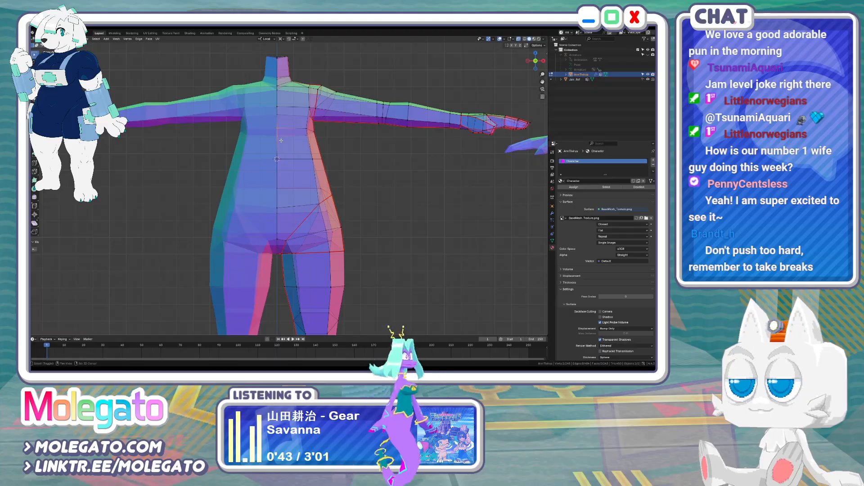
Snap the 3D cursor to the centre vertex of the chest loop below the armpits and scale that loop outward
key(shift+s)
click(294, 129)
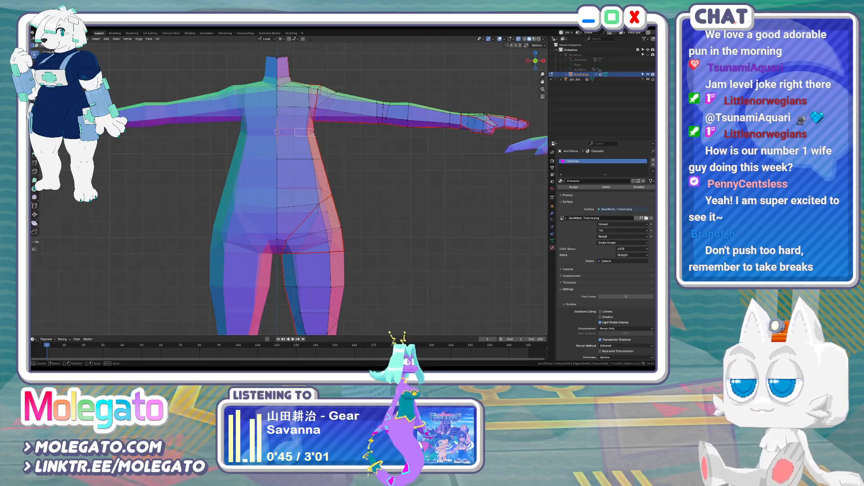
key(c)
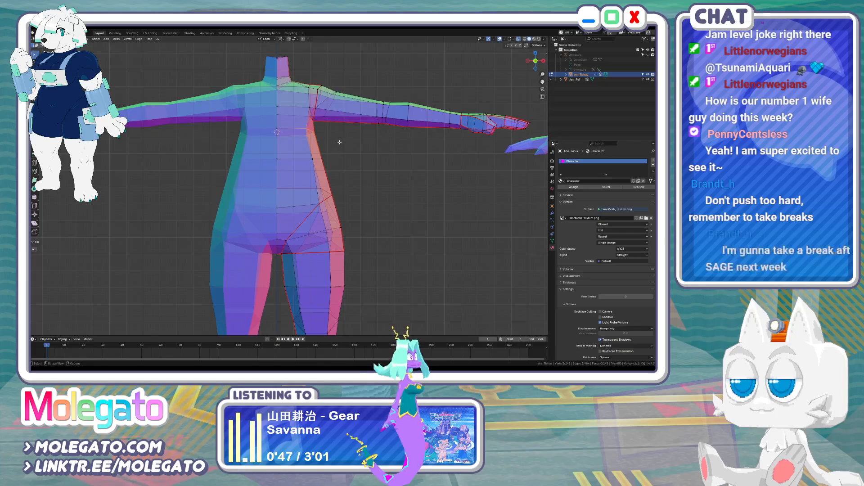
key(Escape)
key(s)
click(324, 113)
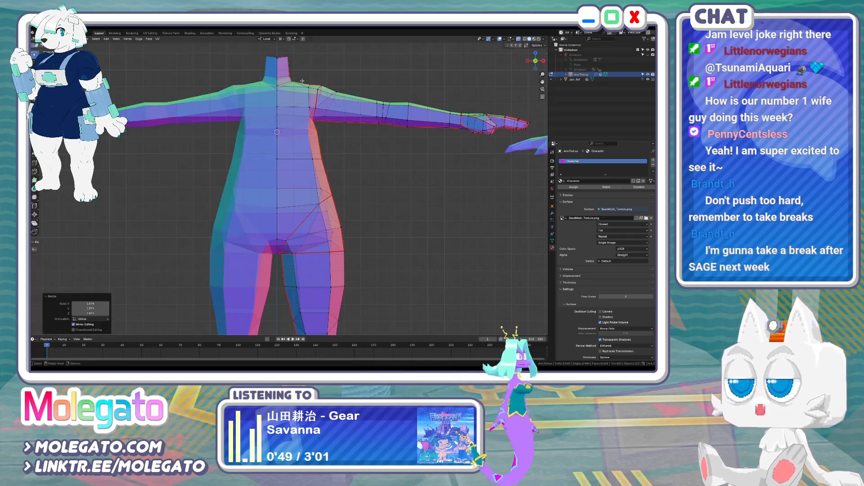
Move the shoulder vertices around the arm joint outward along X
drag(331, 123, 331, 124)
key(g)
key(x)
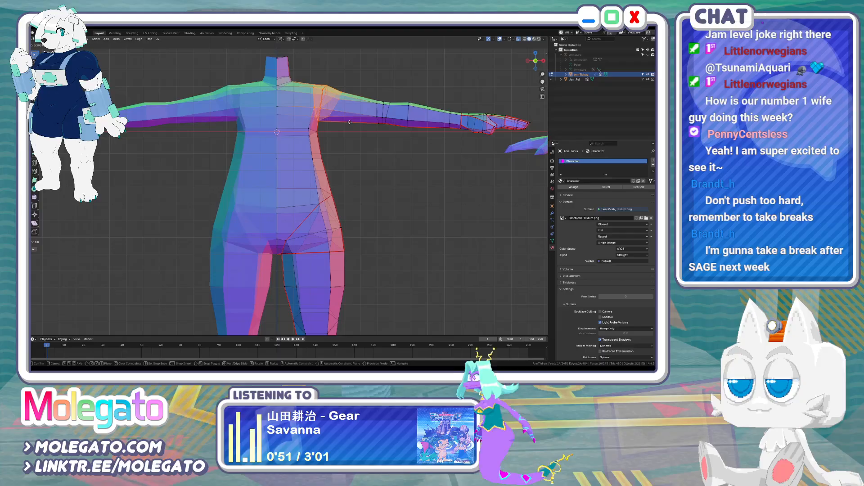
click(327, 140)
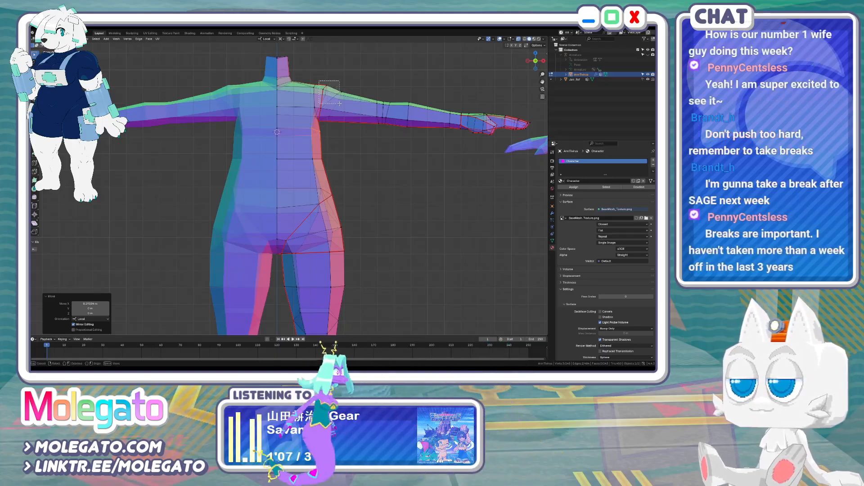
Move the outer vertices at the top of the shoulder further outward along X
click(321, 86)
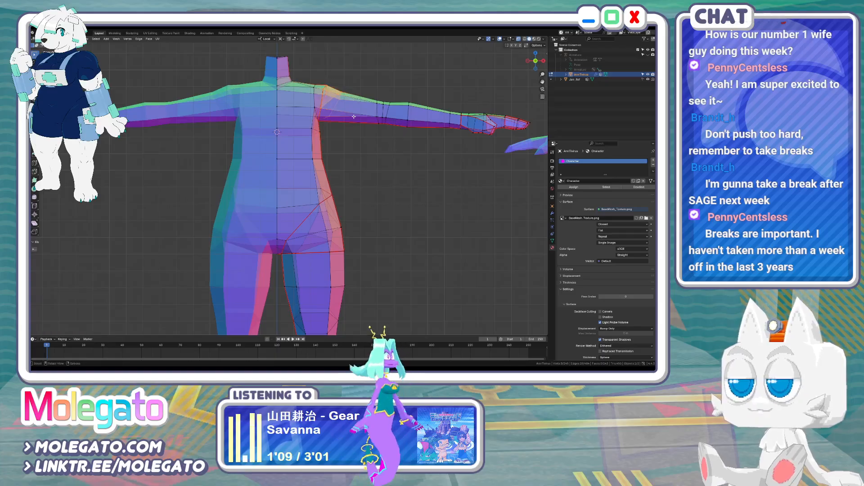
key(g)
key(x)
click(357, 100)
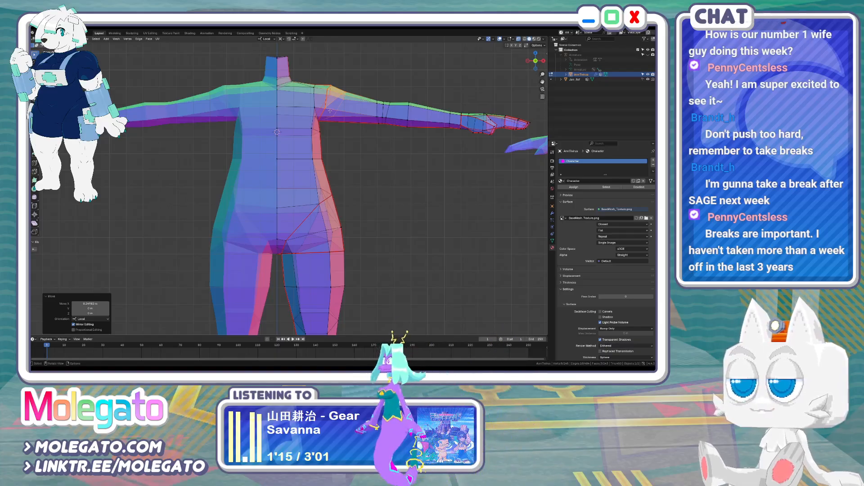
Reposition the chest vertex beside the arm joint and the armpit vertex in front view
scroll(330, 111, up, 3)
key(g)
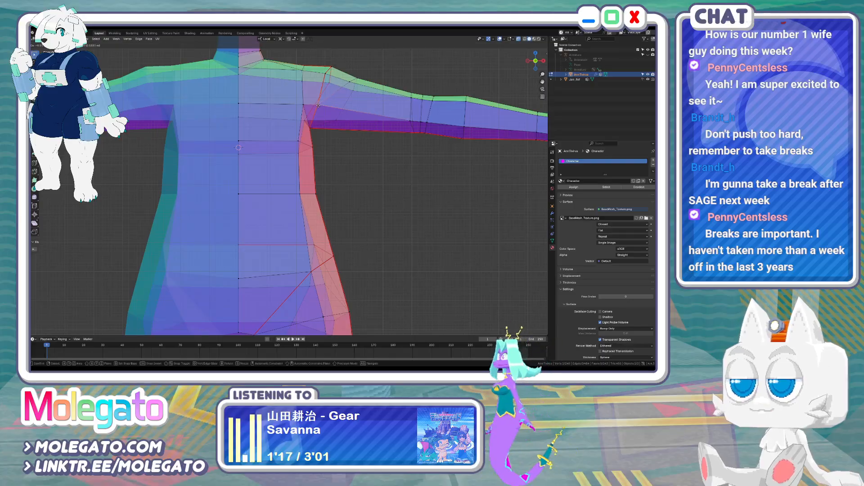
click(318, 106)
scroll(312, 110, down, 3)
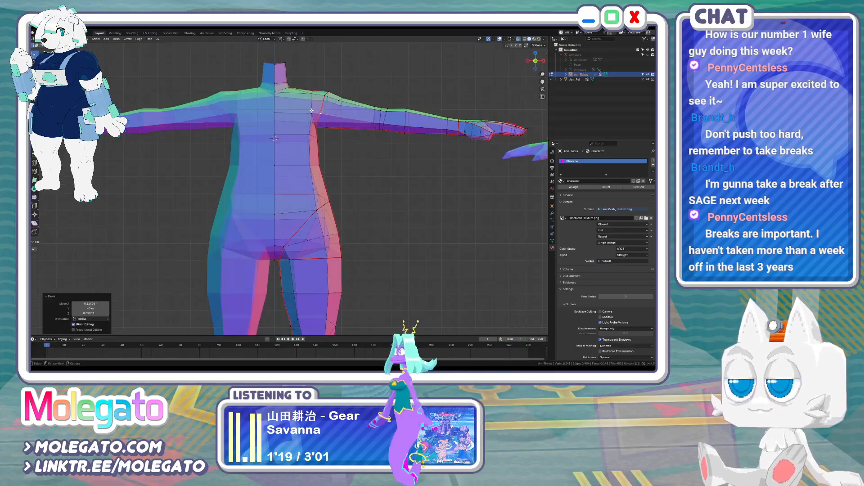
key(g)
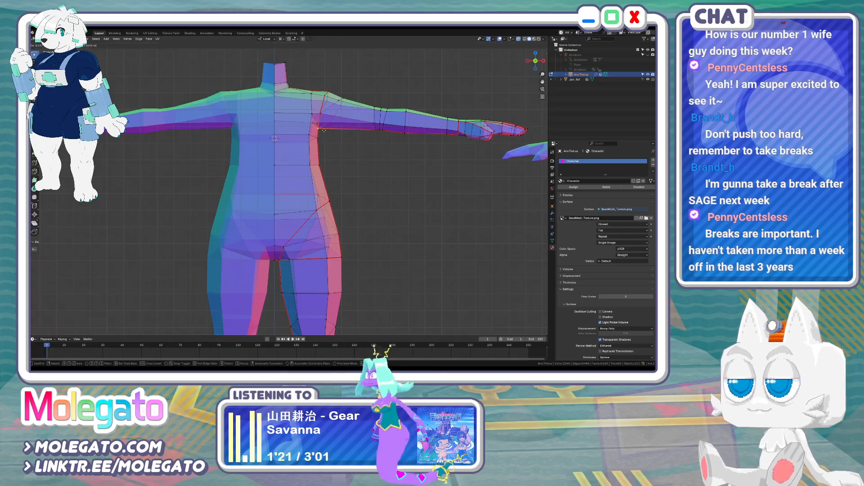
click(324, 130)
Box-select the shoulder vertices, change the transform pivot point and scale them up slightly
scroll(338, 147, down, 3)
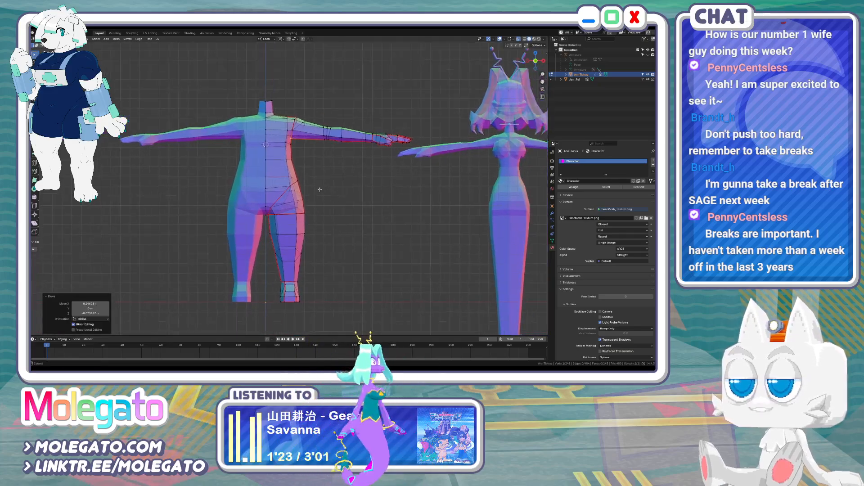
key(KP_3)
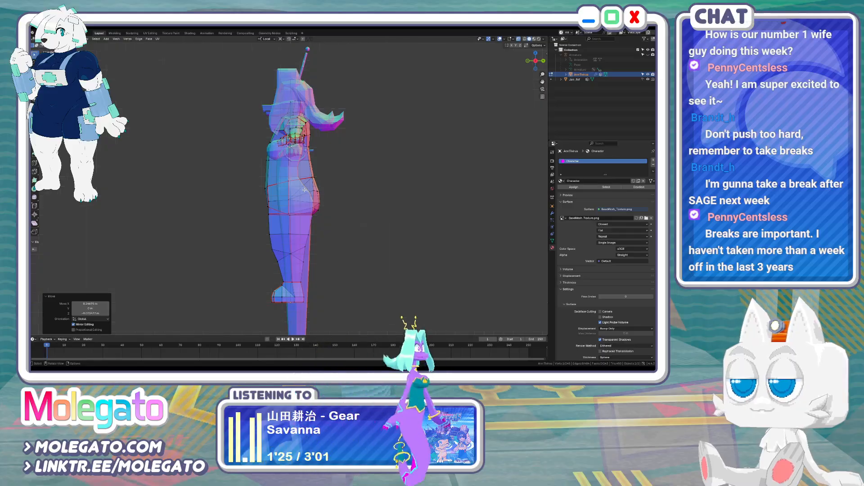
key(KP_1)
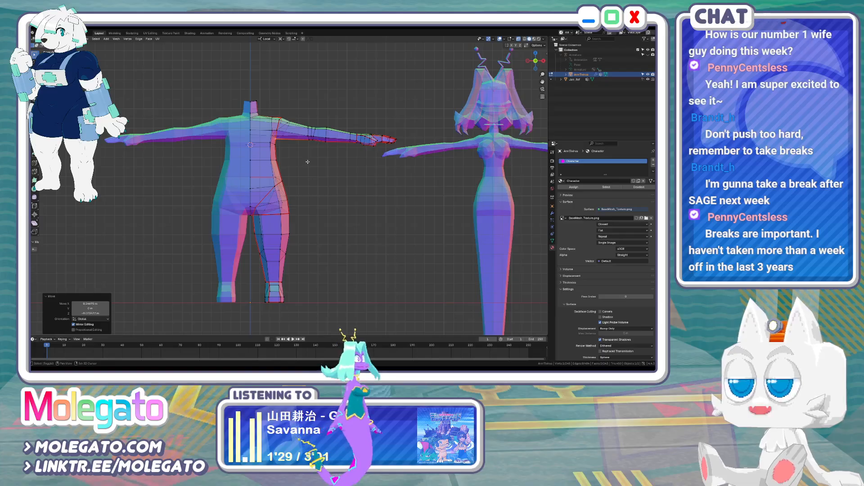
shift+middle_drag(308, 162, 299, 187)
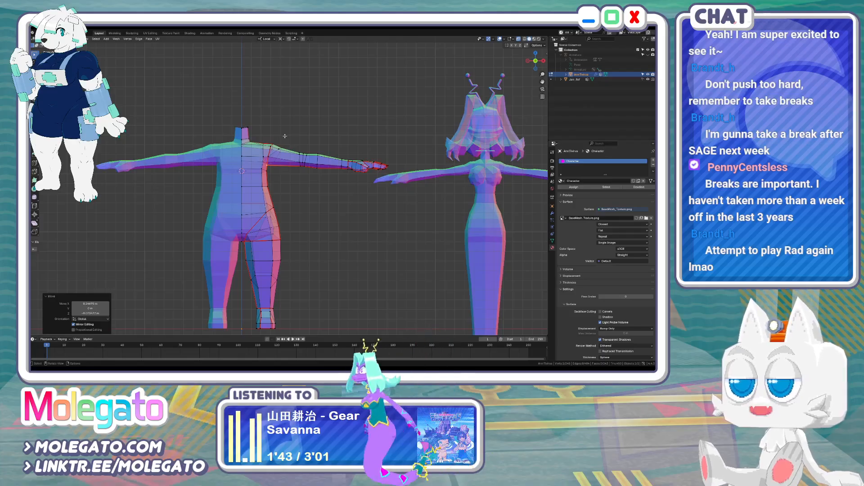
scroll(323, 141, up, 4)
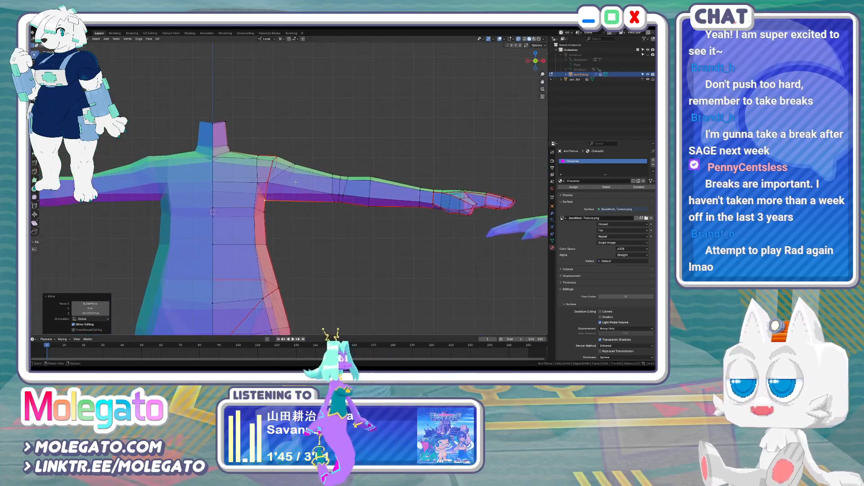
drag(247, 145, 305, 201)
key(s)
click(309, 194)
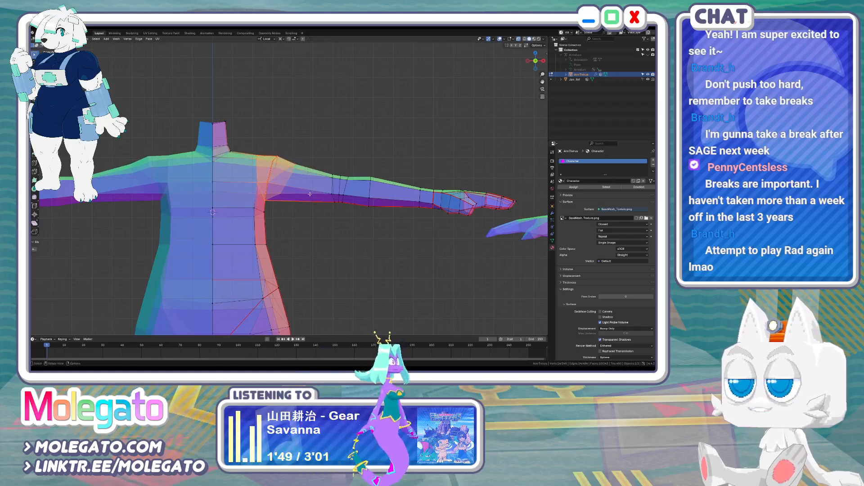
click(280, 39)
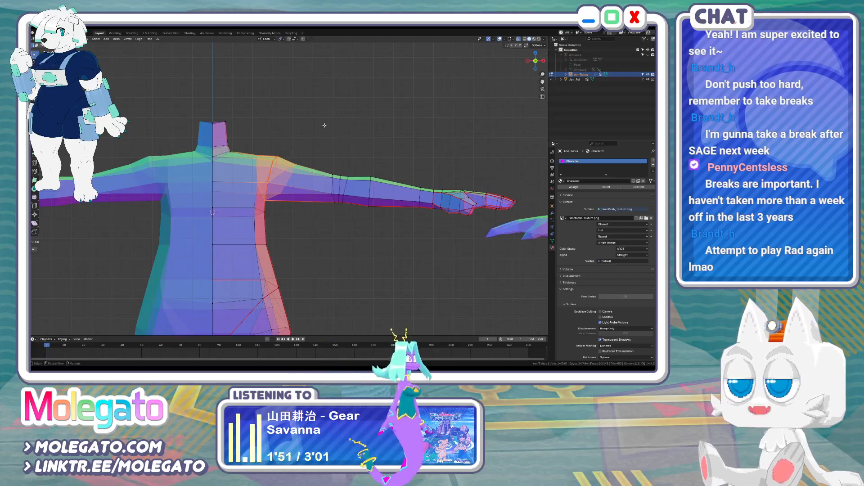
Shift the selected shoulder vertices slightly along X
key(g)
key(x)
click(267, 196)
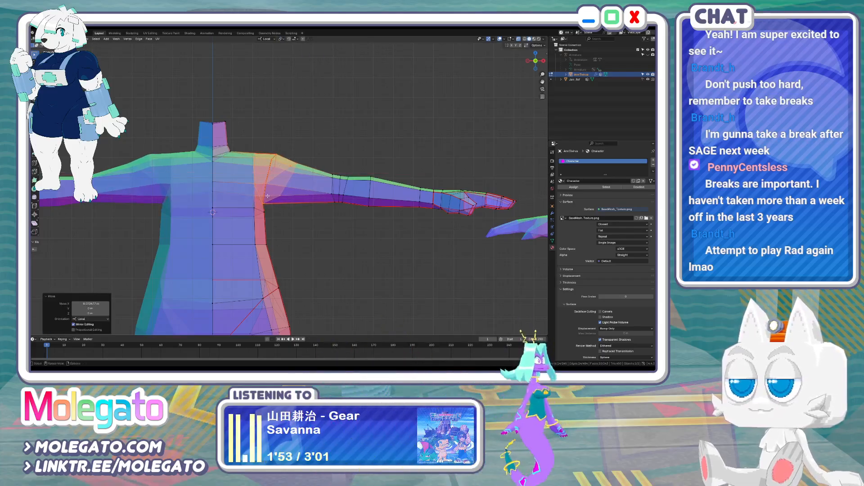
Slide the vertex near the armpit along its edge
key(g)
key(g)
click(261, 215)
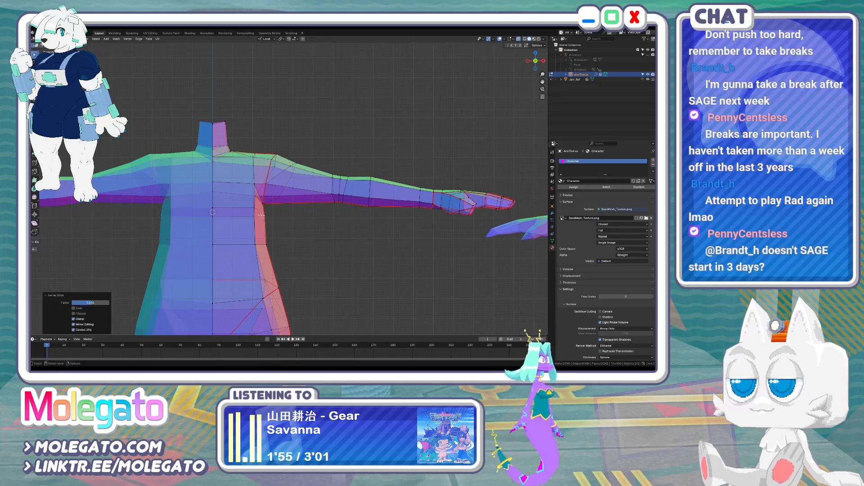
Raise the front chest loop vertices slightly and slide the outer vertex below the armpit along its edge
shift+click(230, 215)
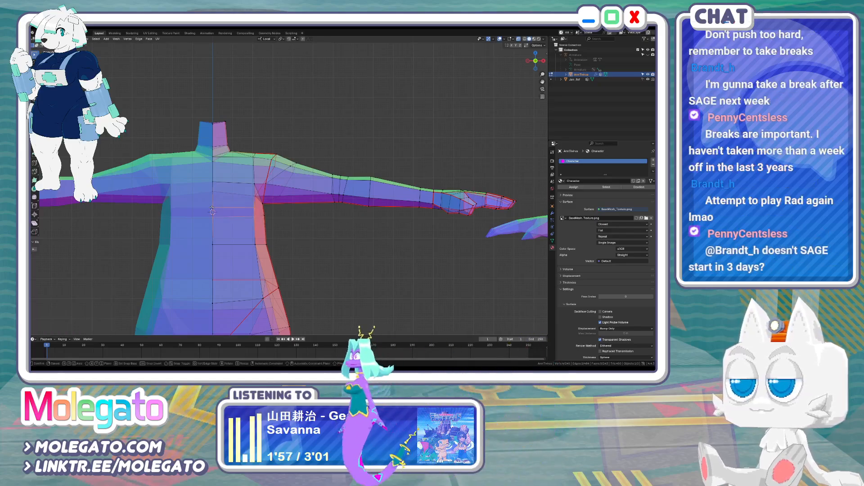
click(260, 221)
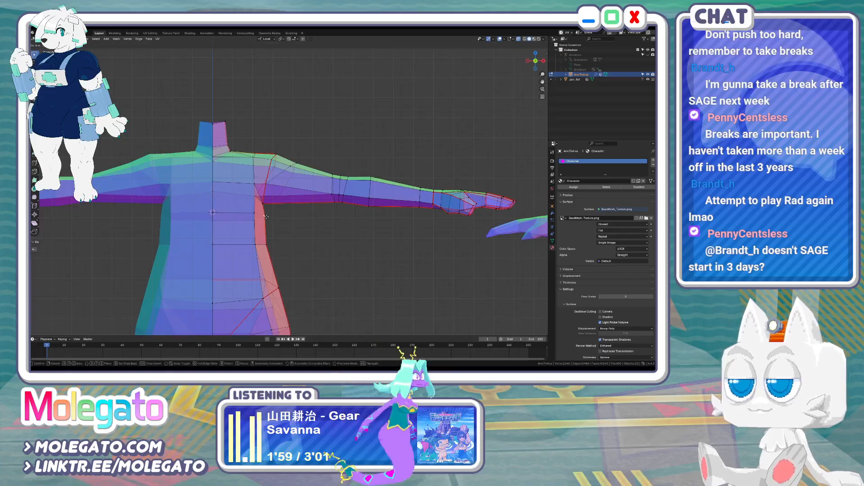
click(267, 216)
scroll(271, 232, down, 1)
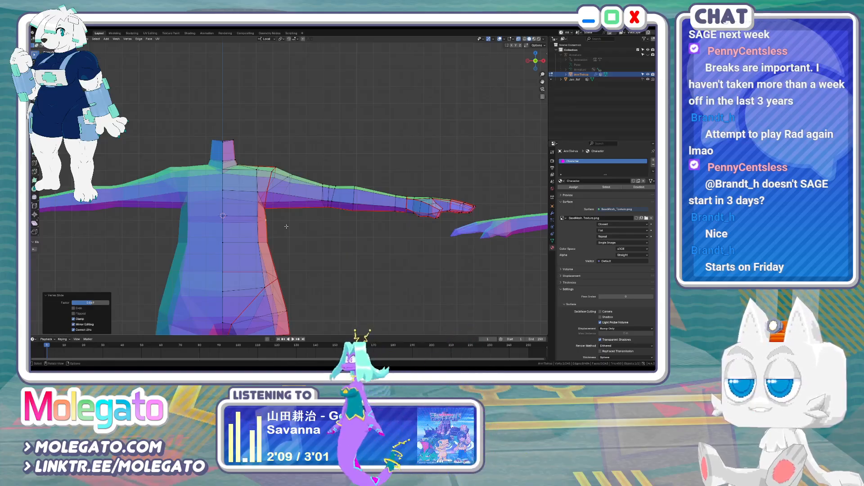
scroll(281, 220, up, 1)
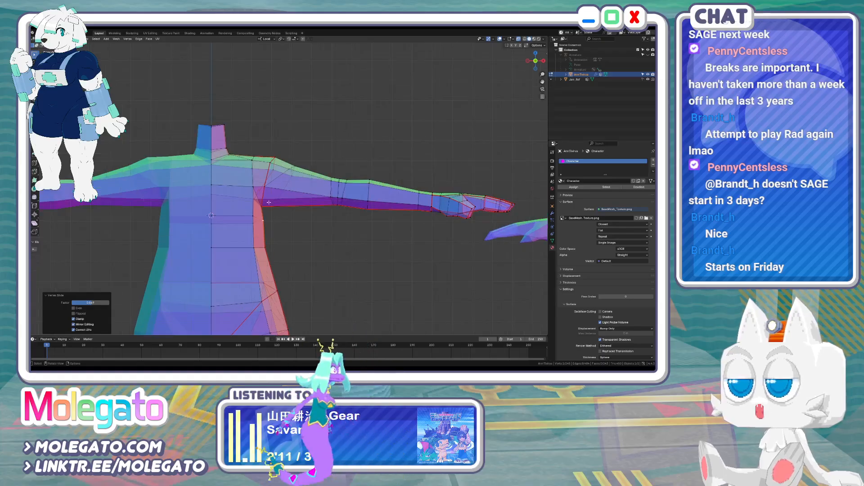
Shift the armpit vertex slightly along X, and scale up the edge loops around the elbow
scroll(268, 203, up, 2)
click(270, 211)
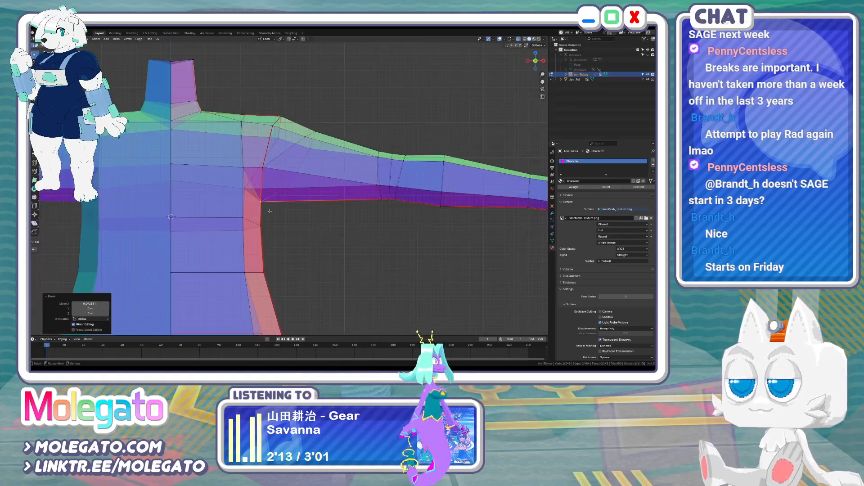
scroll(321, 210, down, 2)
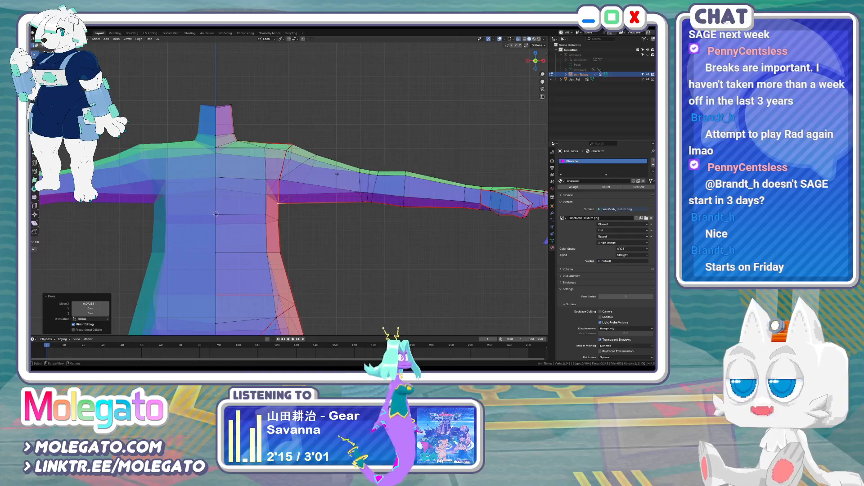
drag(382, 216, 381, 218)
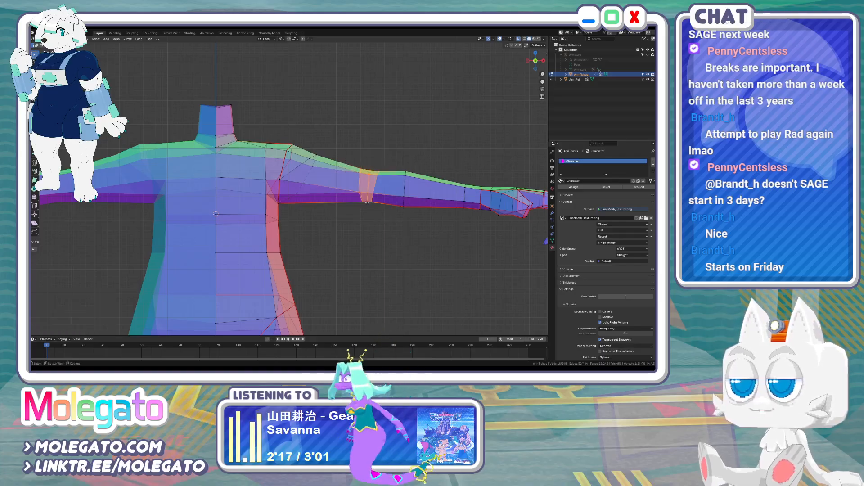
key(s)
click(385, 233)
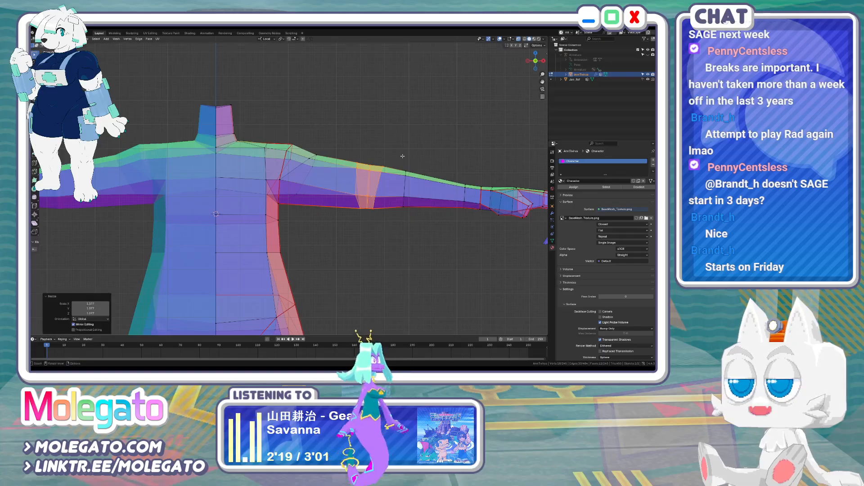
Box-select the mid-forearm edge loop, scale it up and nudge it slightly downward
drag(424, 243, 424, 241)
key(s)
click(430, 239)
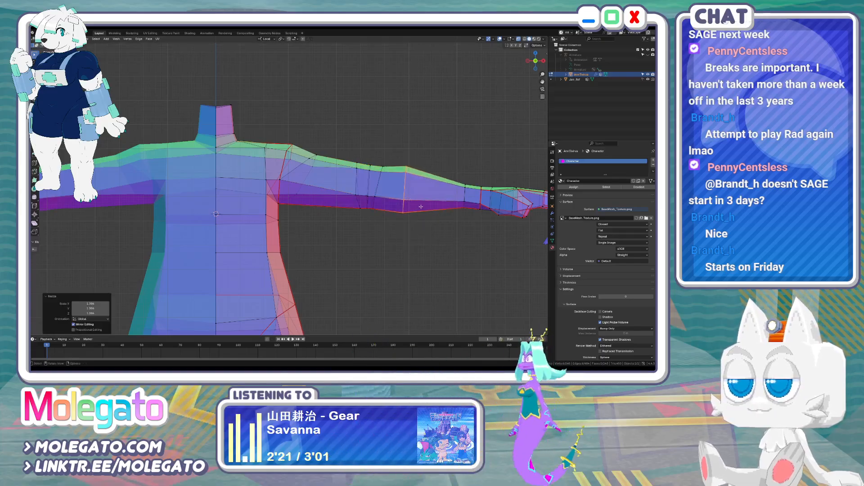
key(g)
click(424, 208)
Scale the mid-forearm loop down slightly along Y in the top view
middle_drag(387, 196, 367, 231)
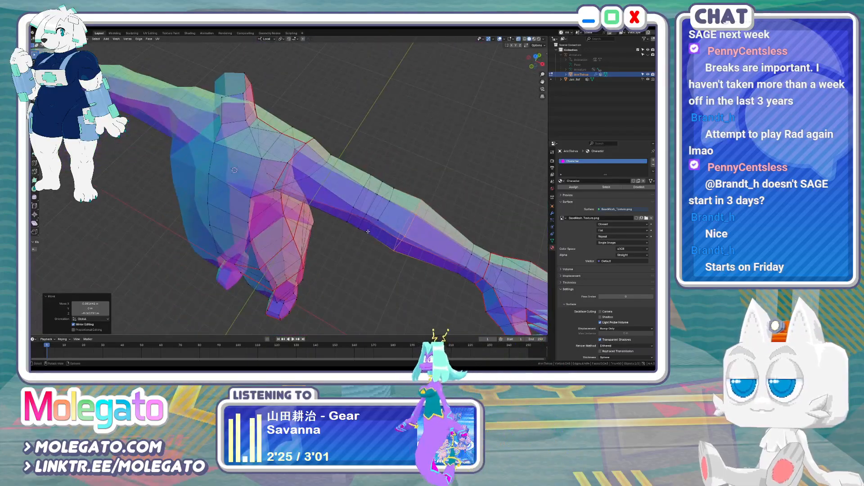
key(KP_7)
key(s)
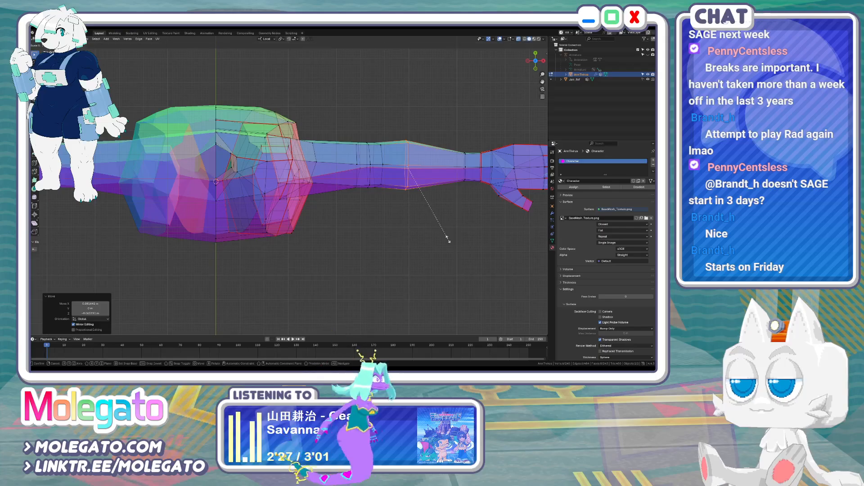
key(y)
click(447, 234)
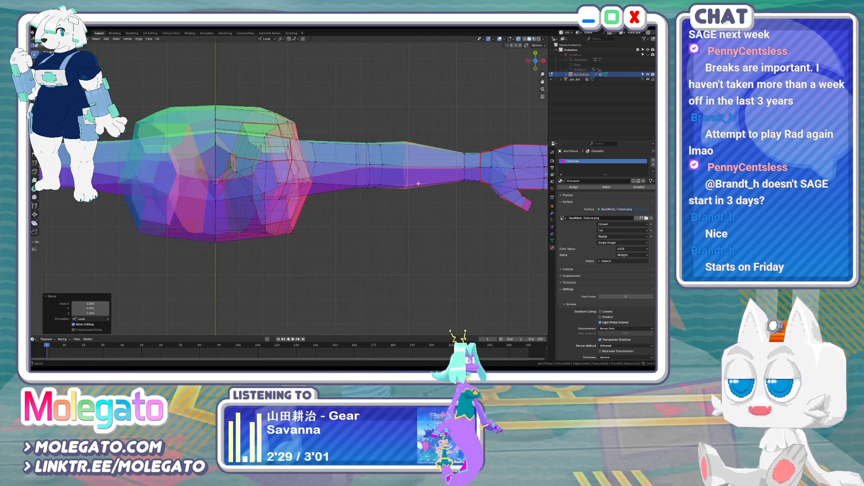
Merge the two selected vertices in the middle of the elbow at their center
shift+middle_drag(374, 173, 344, 211)
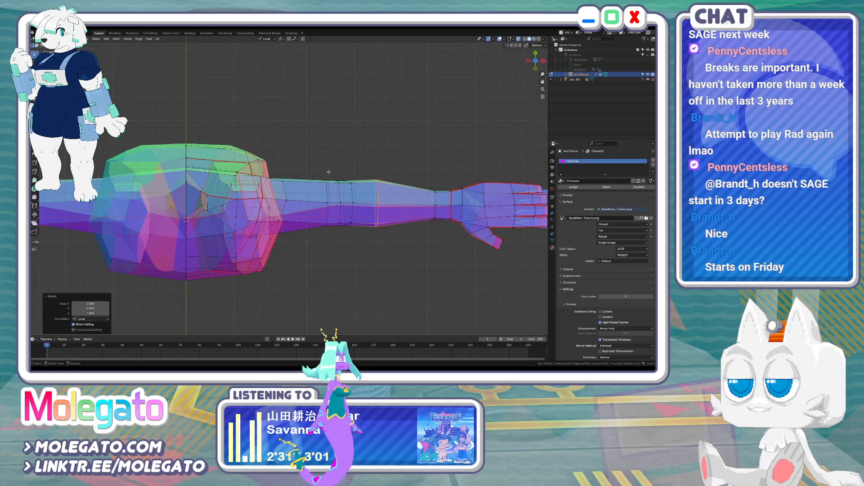
click(327, 204)
shift+click(340, 202)
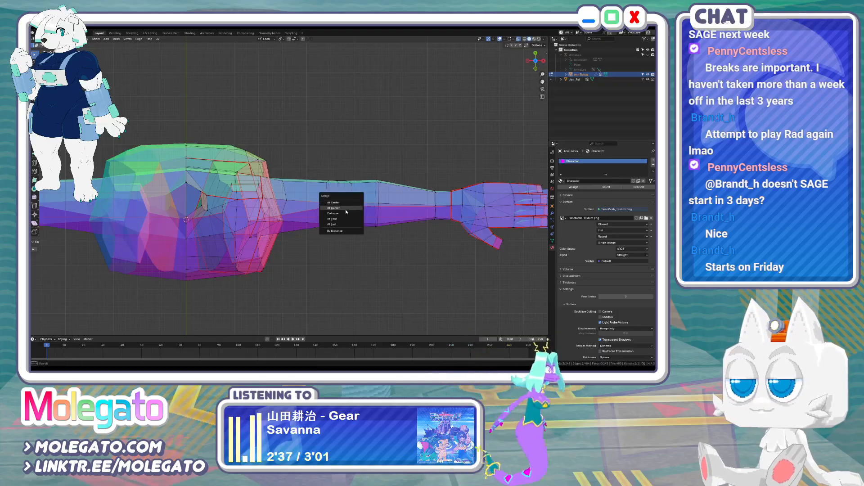
click(342, 203)
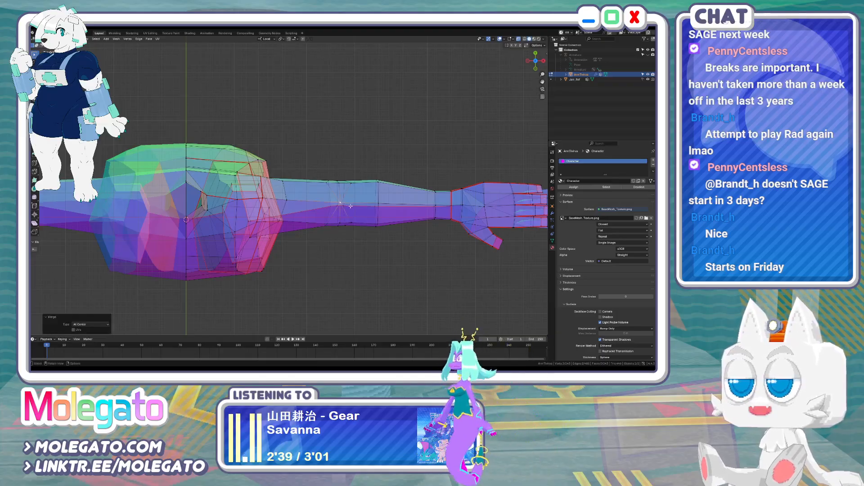
Slide the elbow edges on the front side and on the back side of the arm along their neighbouring edges
key(KP_1)
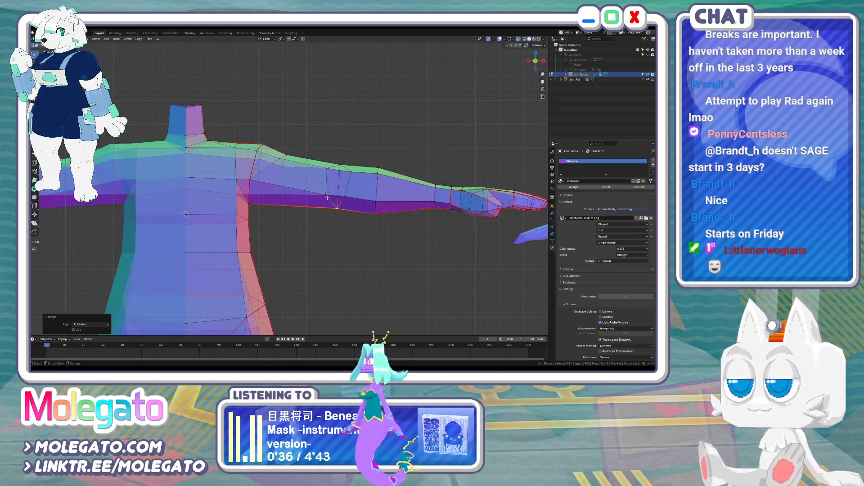
shift+middle_drag(327, 197, 346, 211)
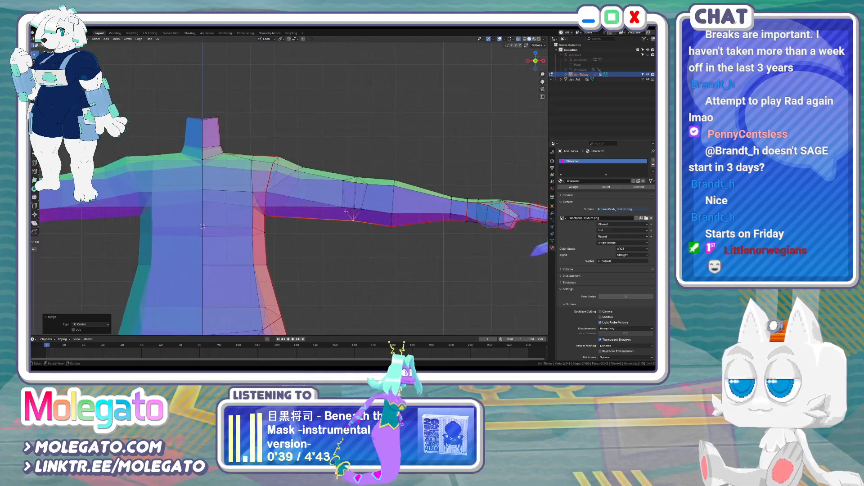
key(KP_7)
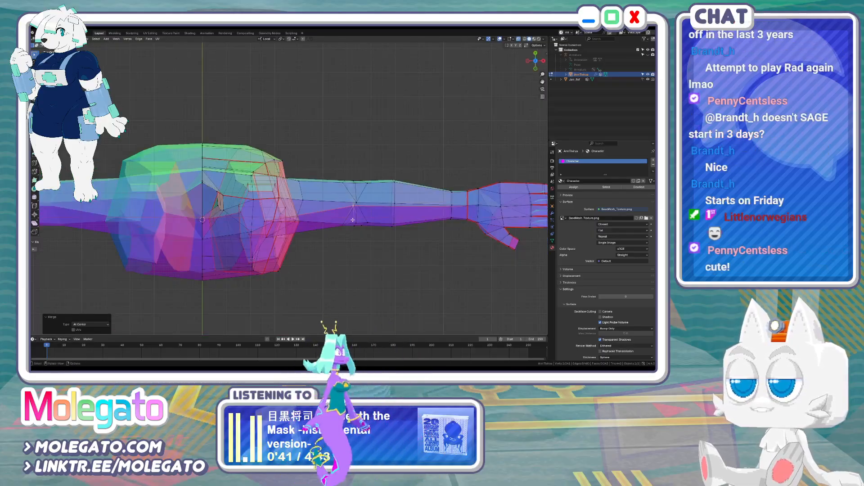
key(g)
key(g)
click(389, 234)
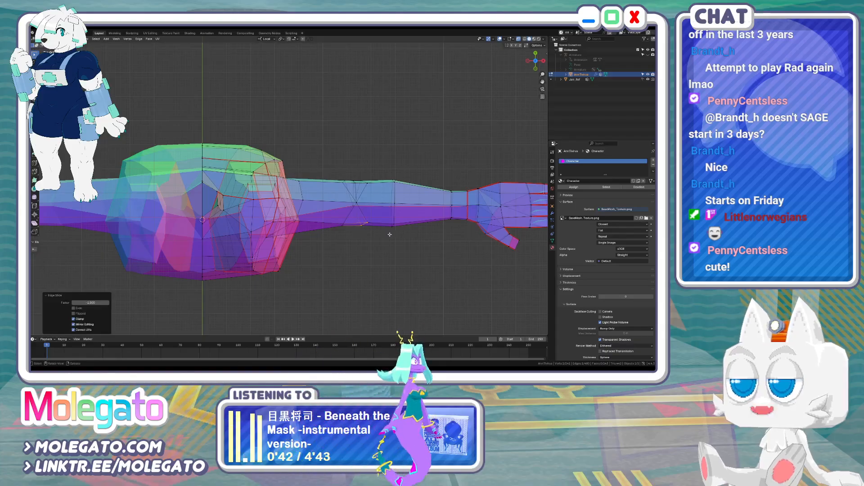
key(g)
key(g)
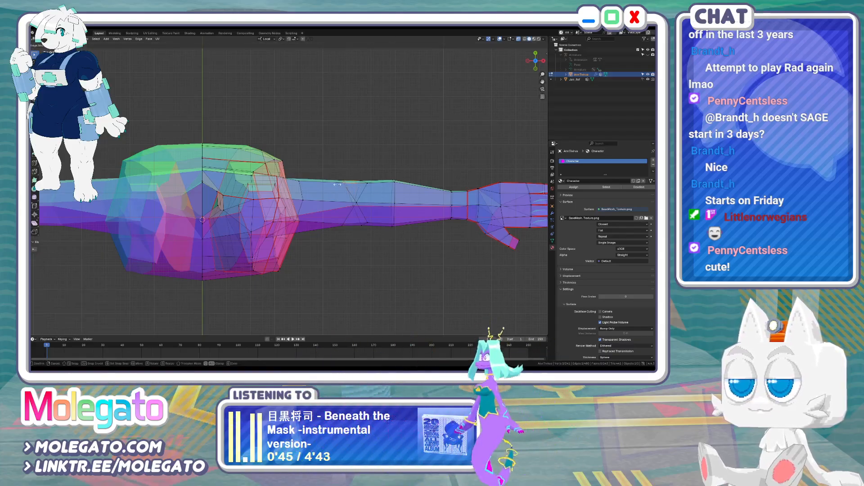
click(330, 183)
Reposition the merged vertex in the middle of the elbow slightly
click(352, 206)
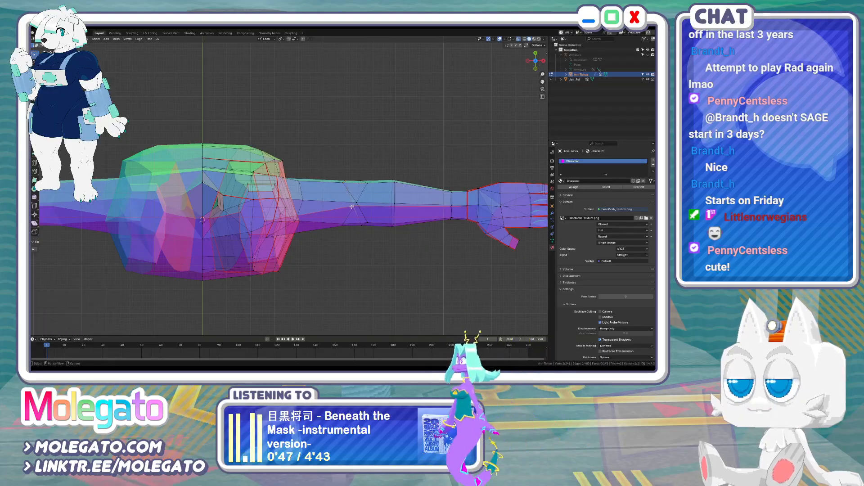
key(g)
click(351, 204)
key(g)
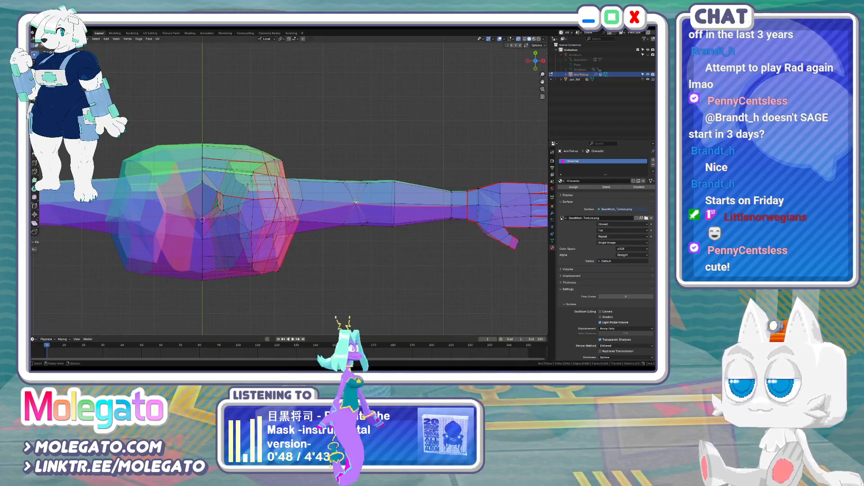
click(355, 201)
Select the whole mesh and merge its overlapping vertices by distance
key(a)
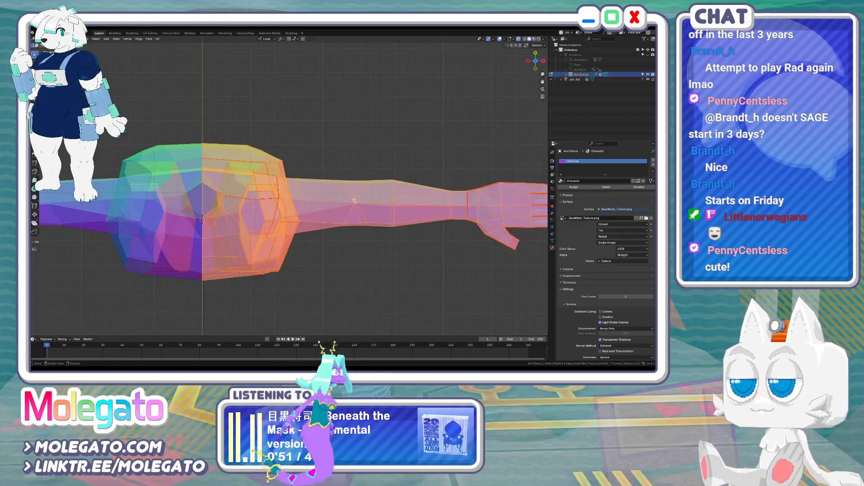
key(m)
click(340, 229)
scroll(360, 189, up, 4)
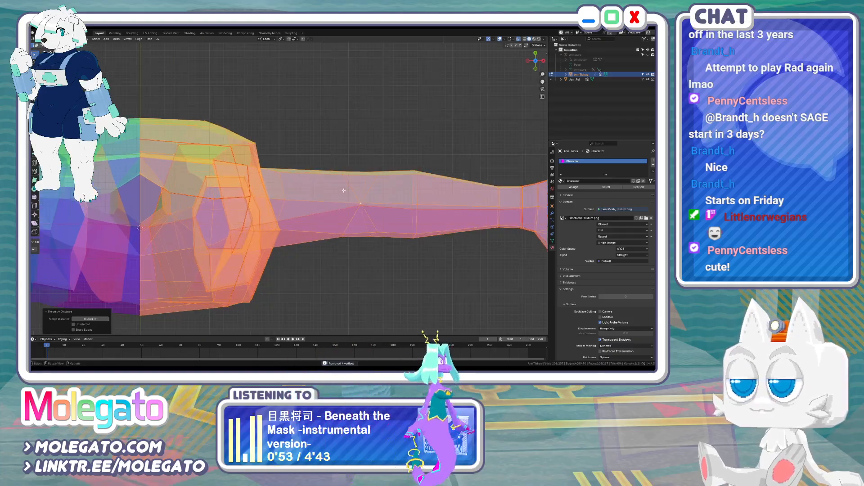
Scale the back elbow vertices closer together and shift them along the arm
click(342, 175)
key(g)
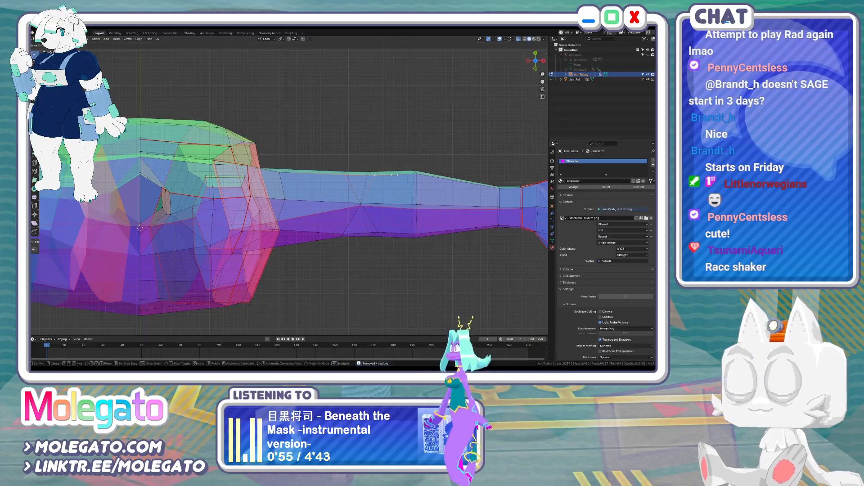
click(387, 176)
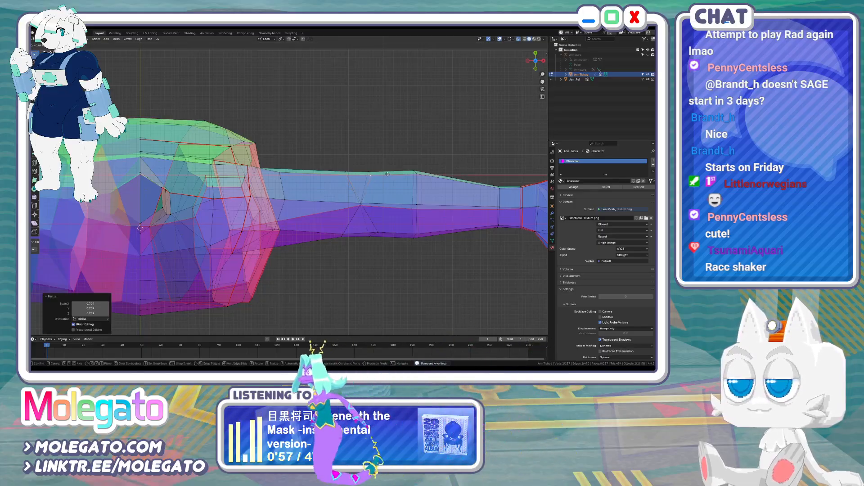
Move the two front elbow vertices individually to even out their spacing along the arm
click(378, 226)
key(g)
key(x)
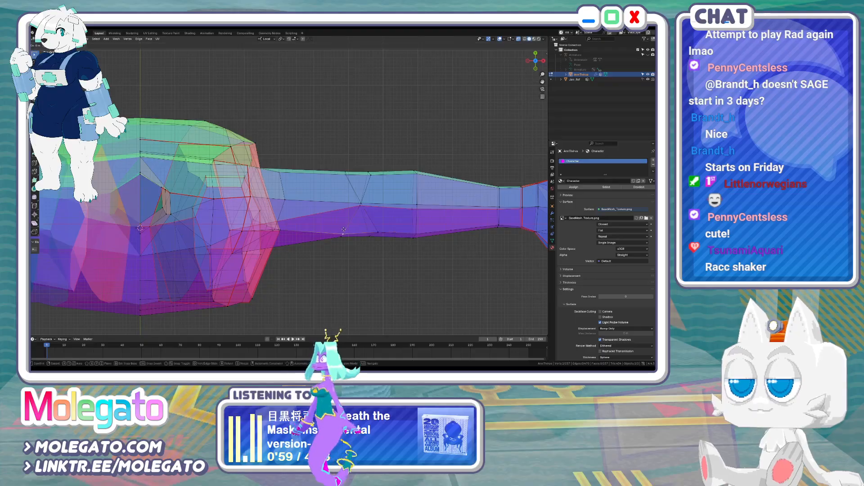
click(341, 230)
key(g)
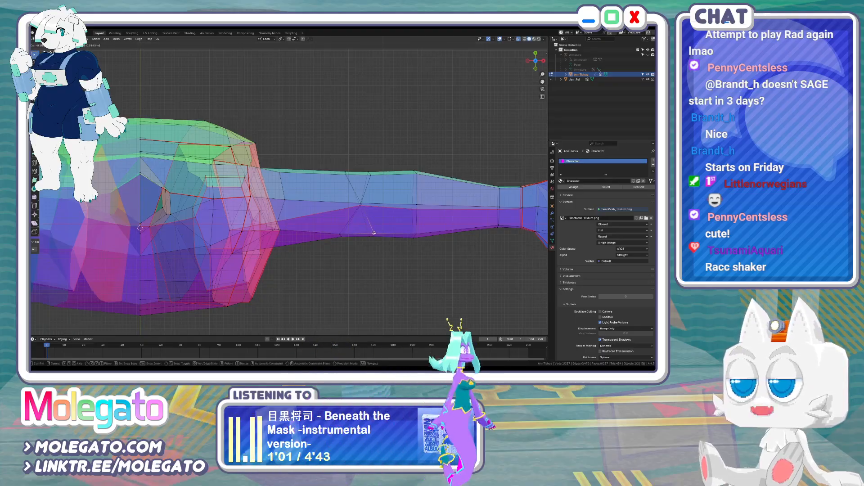
click(364, 220)
In the front view, move the upper elbow vertices slightly, and shift the front vertex above the armpit along Z
key(KP_1)
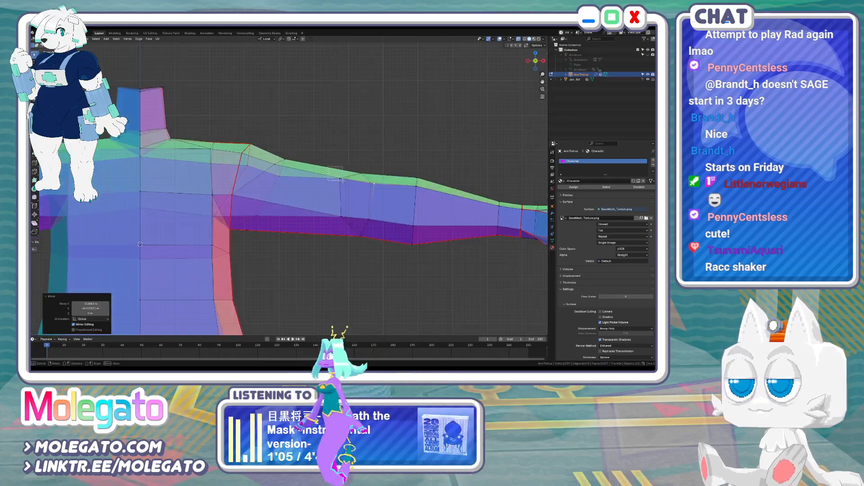
drag(343, 181, 343, 180)
key(g)
click(328, 217)
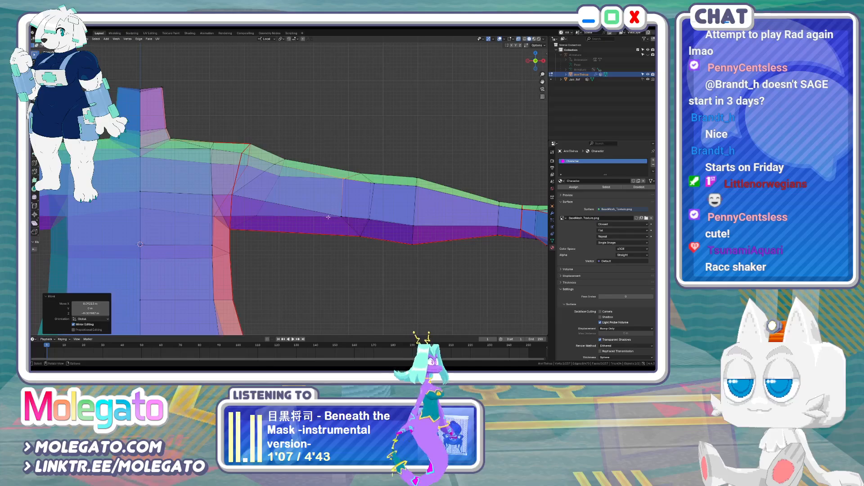
key(g)
click(235, 199)
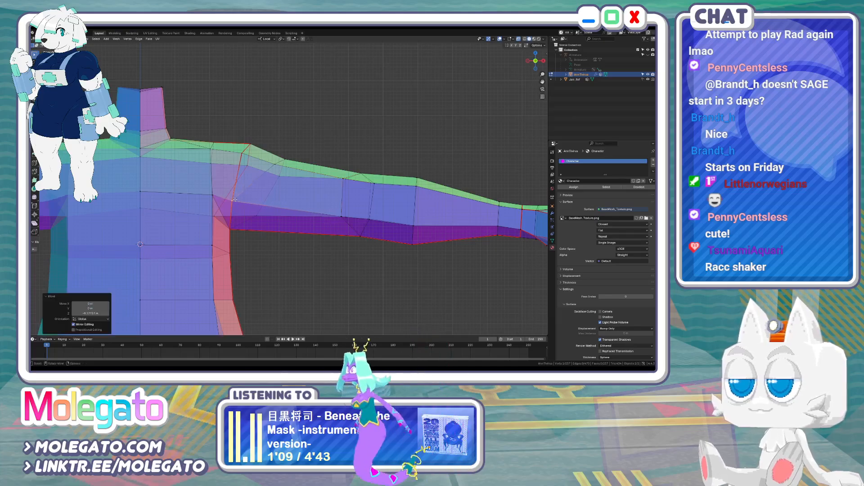
Box-select the mid-forearm edge loop and scale it down slightly
scroll(333, 186, down, 4)
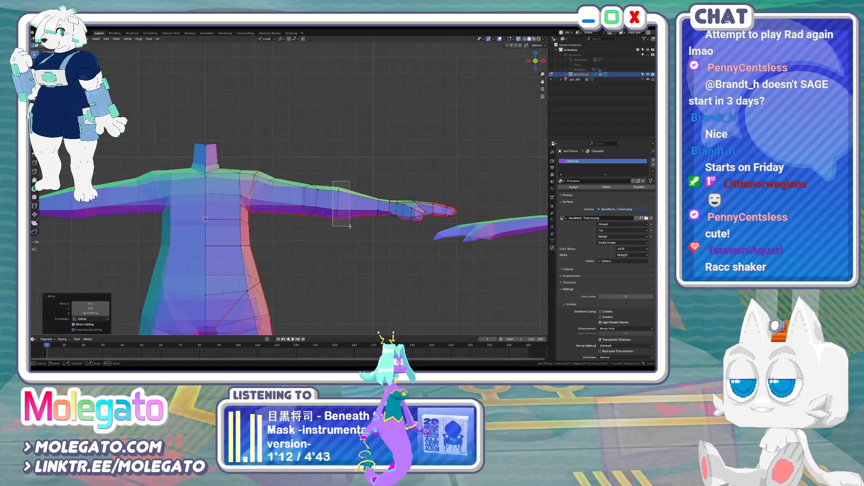
drag(349, 226, 350, 226)
key(s)
click(363, 192)
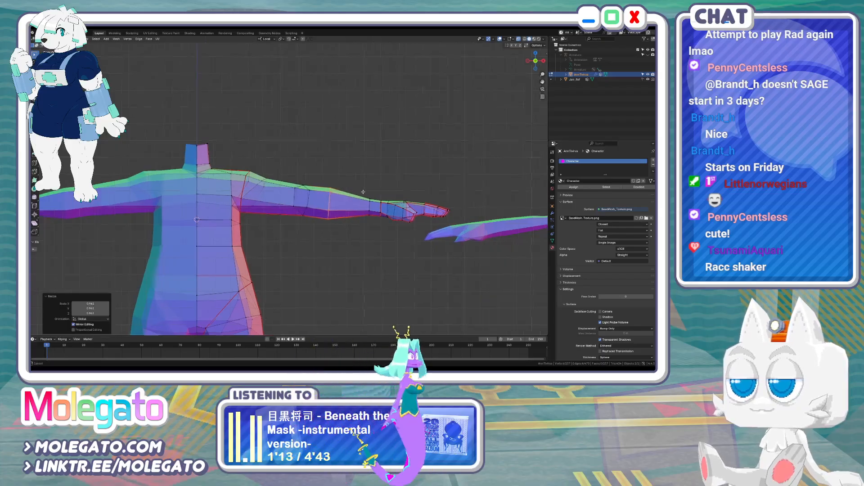
Box-select the edge loop just before the wrist and scale it up to thicken the lower forearm
shift+middle_drag(363, 192, 326, 199)
drag(335, 225, 335, 225)
key(s)
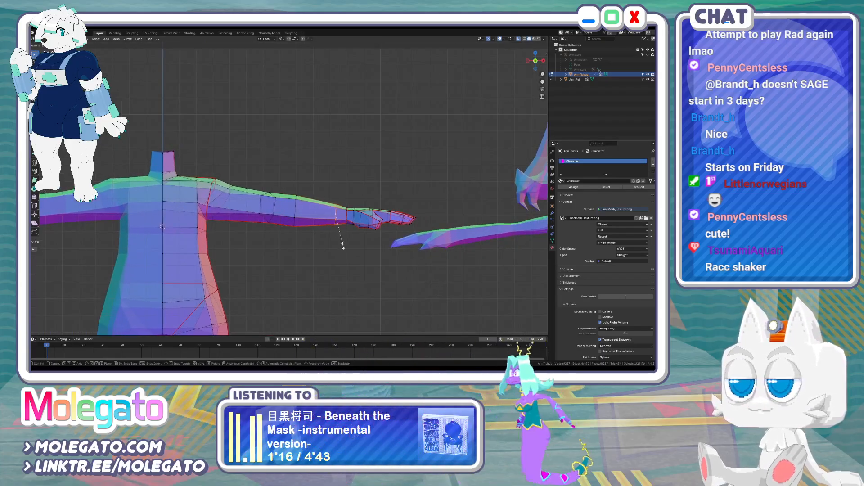
click(345, 250)
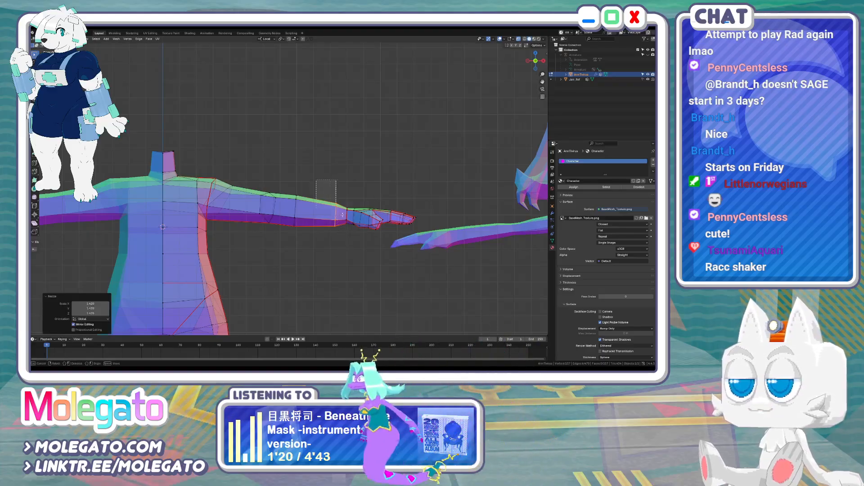
Box-select the wrist seam loop and scale it up to match the thickened forearm
drag(342, 216, 353, 255)
scroll(342, 206, up, 3)
key(b)
key(s)
click(356, 274)
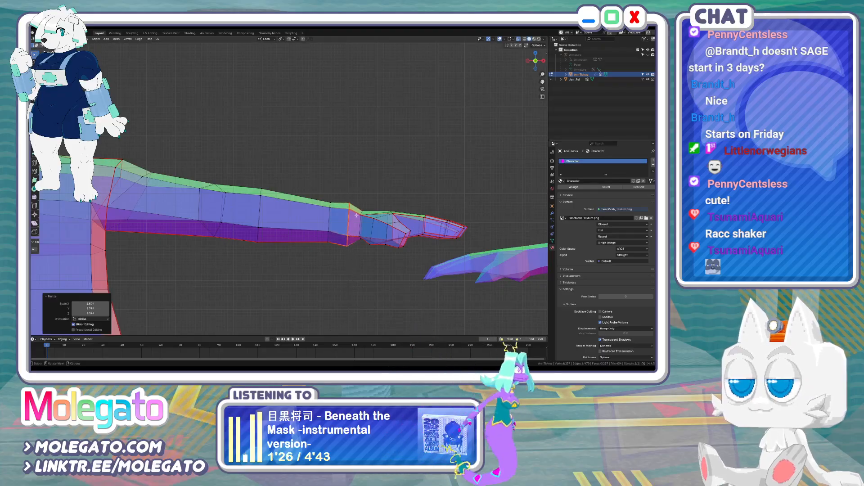
Box-select the edge loop at the base of the hand and scale it up to match the wrist
key(b)
drag(362, 245, 362, 245)
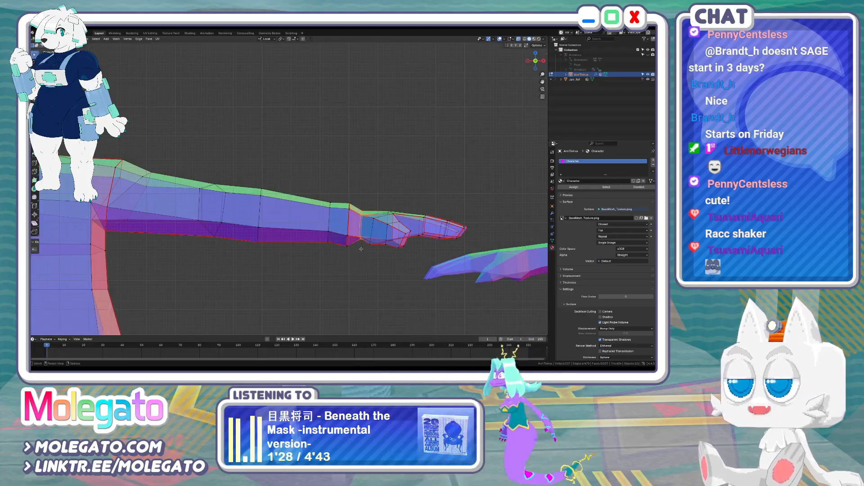
key(s)
click(382, 276)
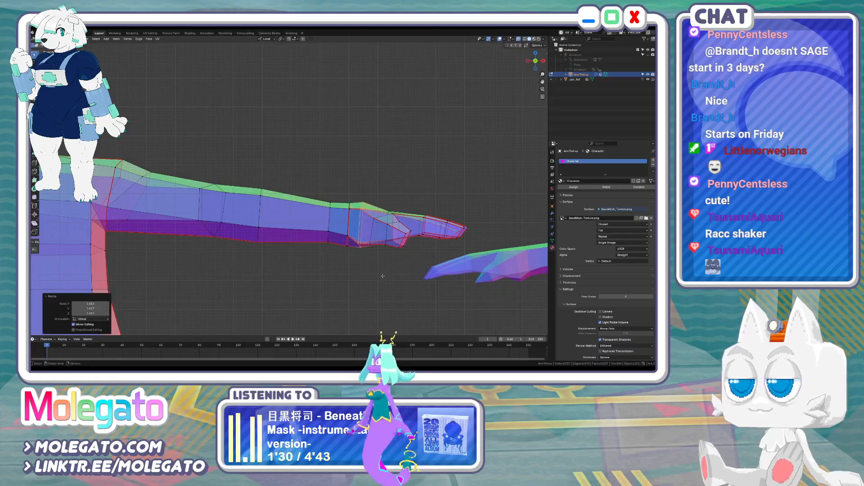
Box-select the whole hand, scale it up to suit the thicker wrist and reposition it against the wrist
drag(373, 204, 482, 262)
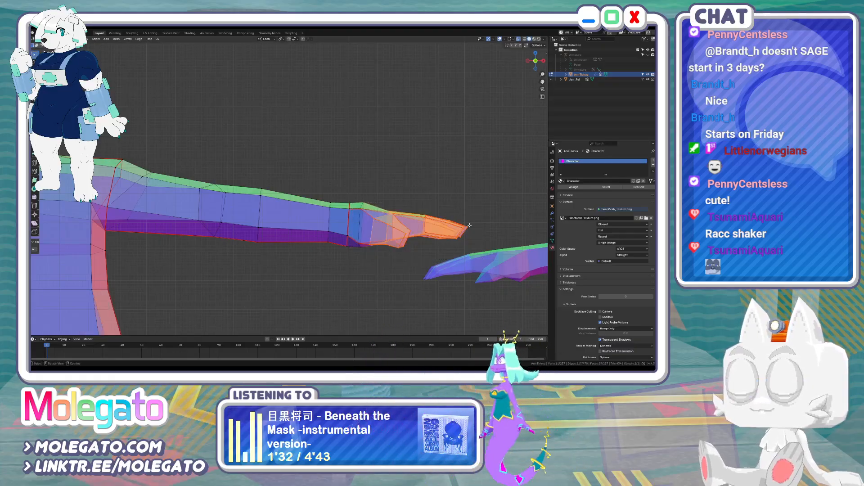
key(s)
click(499, 217)
key(g)
click(402, 221)
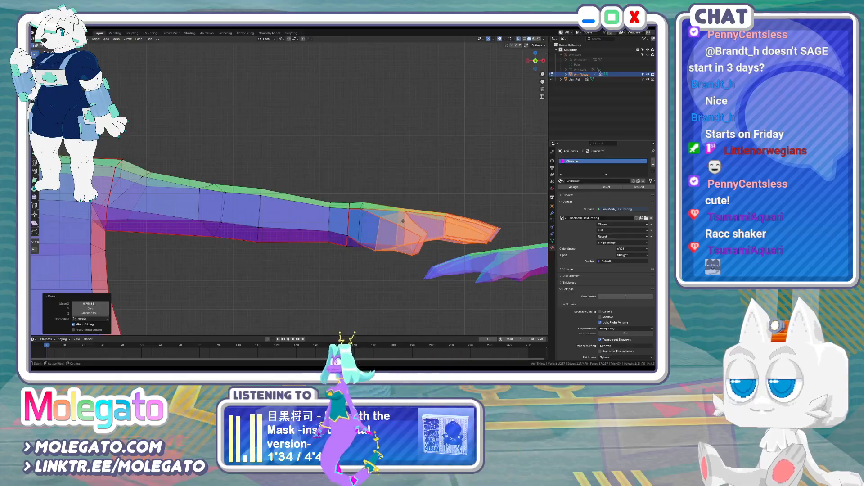
click(375, 248)
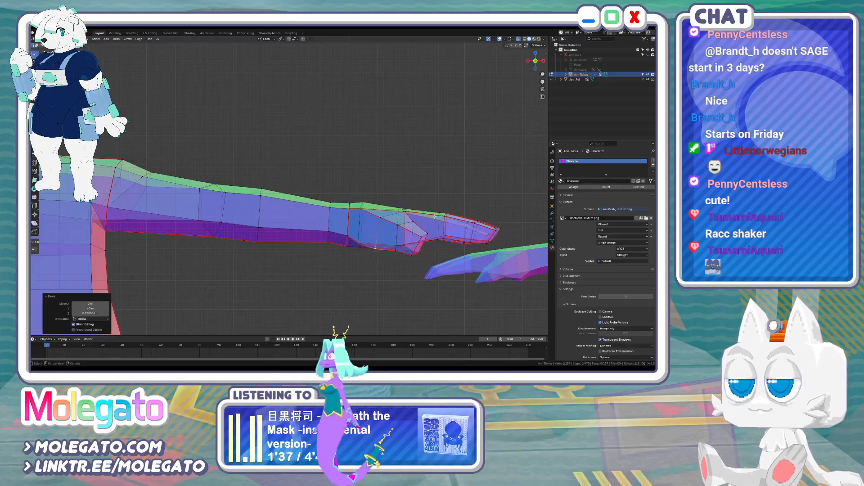
Box-select the fingers and then their outer segments, moving each back toward the palm to shorten the fingers
drag(428, 203, 495, 254)
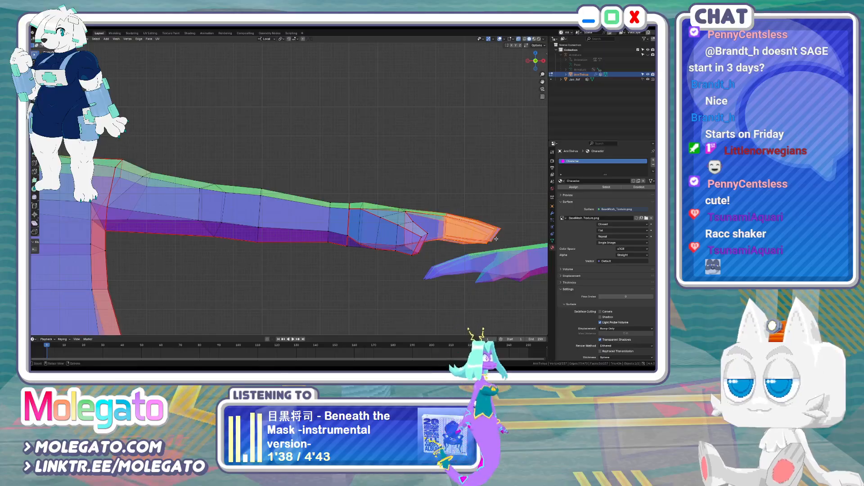
key(g)
click(487, 239)
drag(448, 212, 509, 258)
key(g)
click(433, 227)
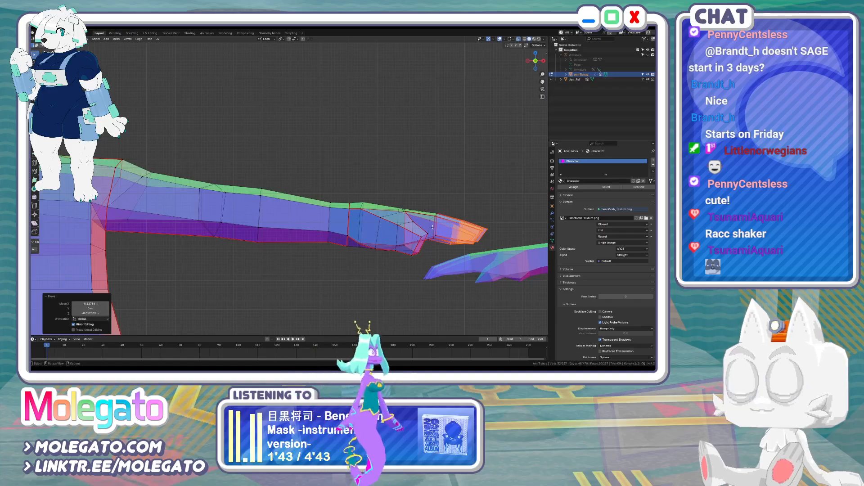
In top view, select the finger next to the outermost one on the far side from the thumb and delete its vertices
middle_drag(432, 227, 381, 248)
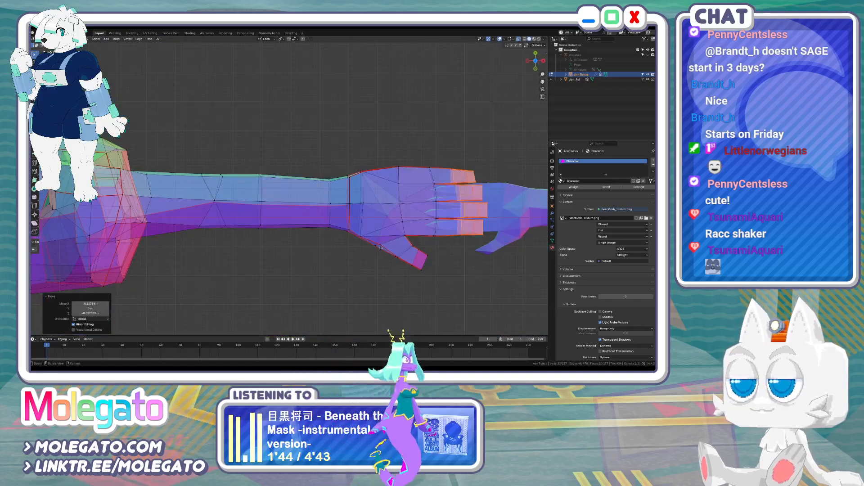
middle_drag(429, 220, 397, 239)
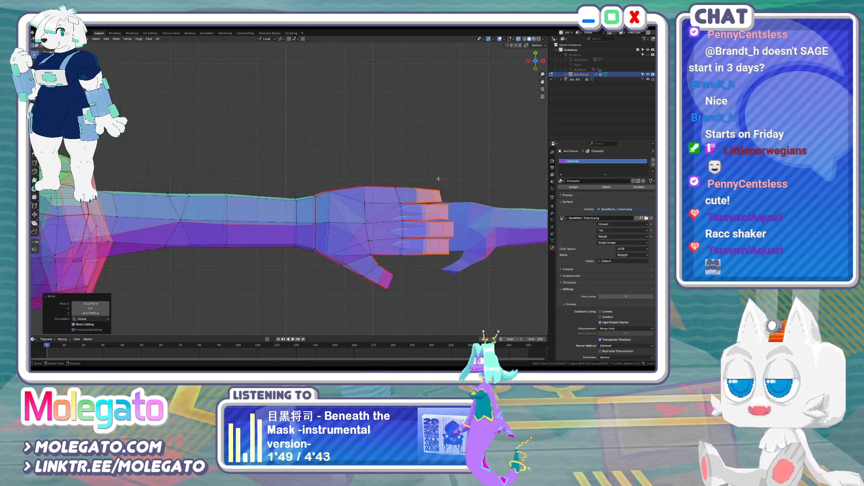
click(448, 208)
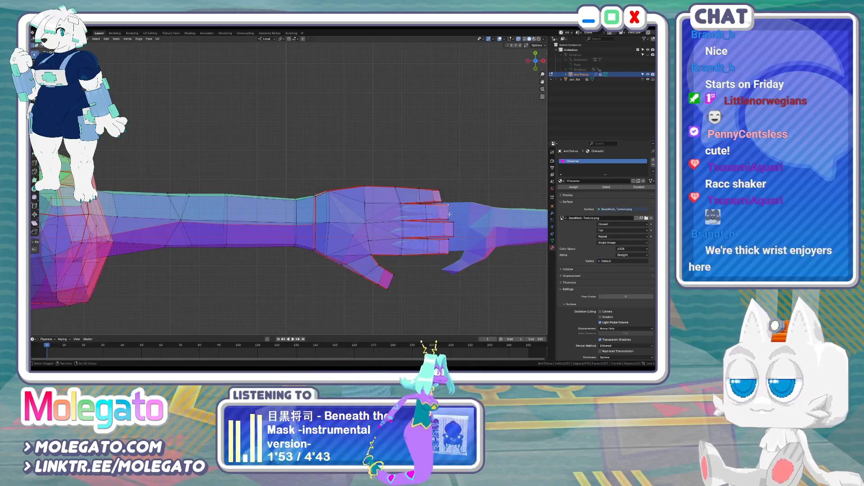
key(ctrl+KP_Add)
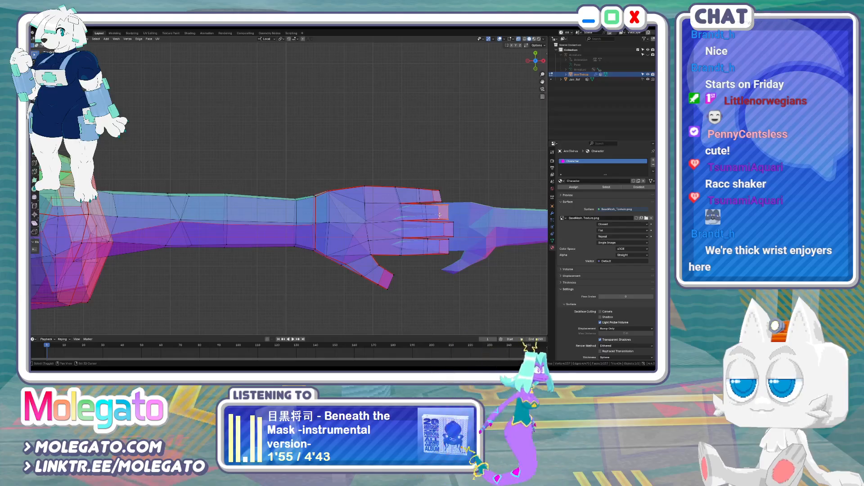
key(x)
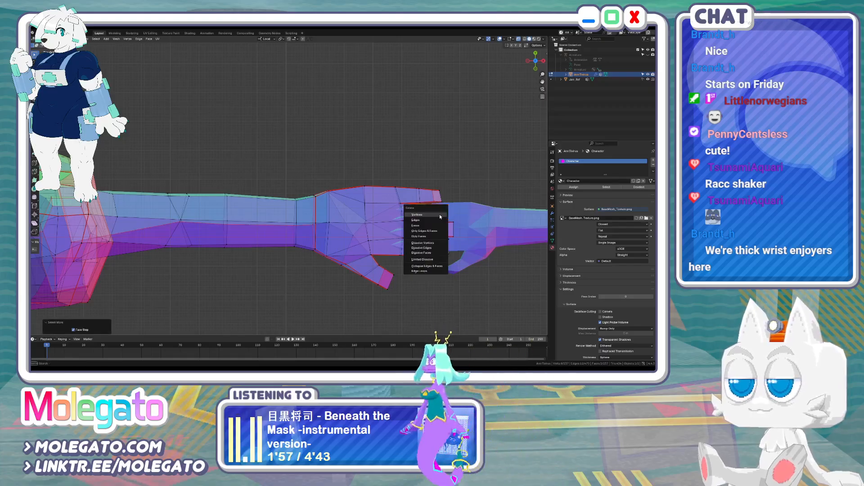
click(440, 217)
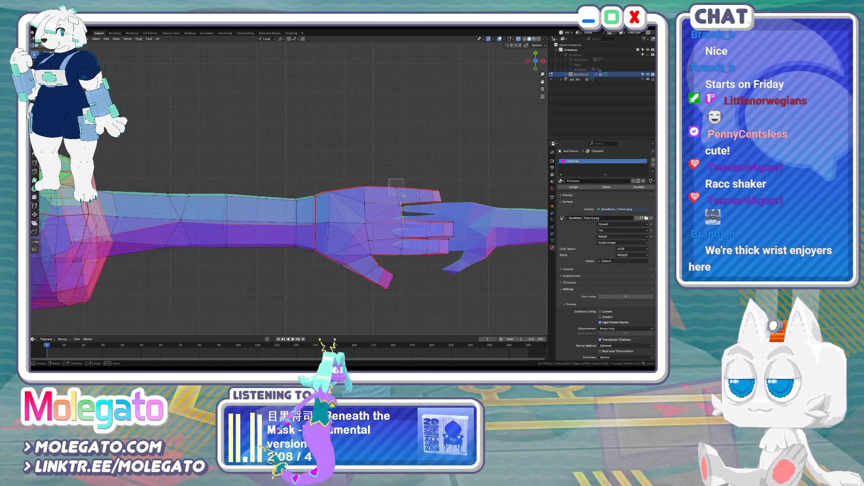
Box-select the remaining outer finger and move it into the gap left by the deleted finger
drag(441, 207, 441, 208)
key(g)
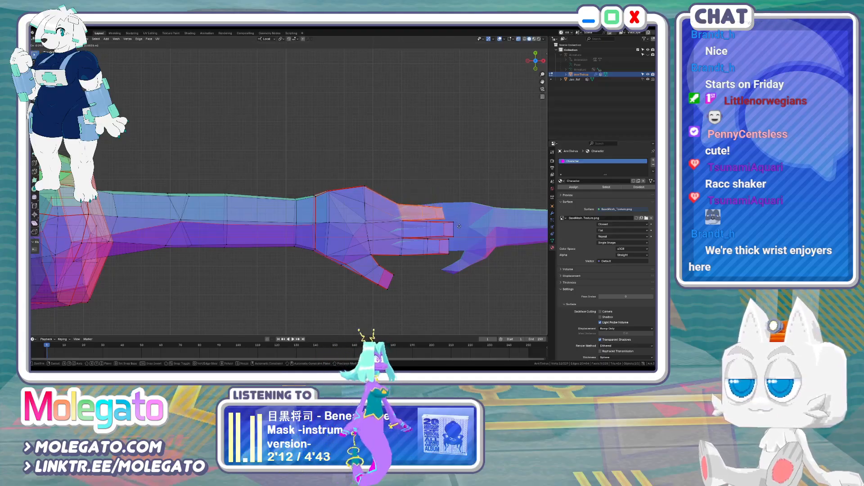
click(459, 224)
scroll(449, 207, up, 5)
key(g)
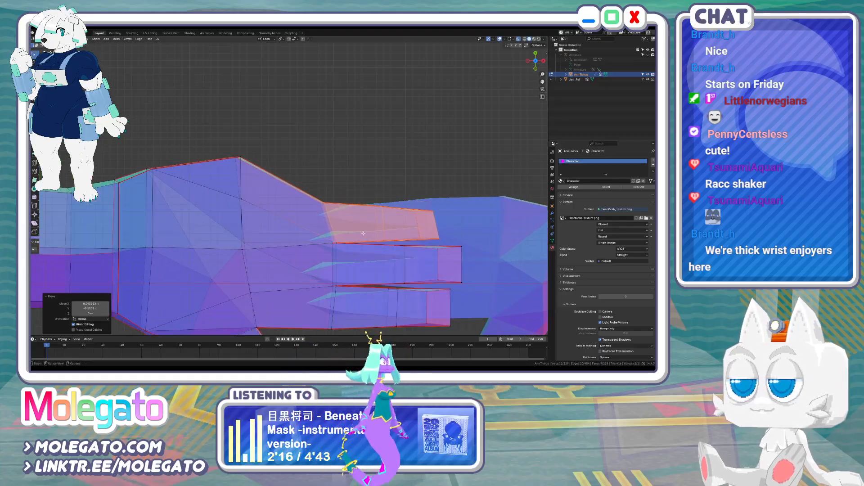
Merge the overlapping vertices at the moved finger's base with the adjacent finger's base vertices at their center
drag(331, 235, 342, 248)
key(m)
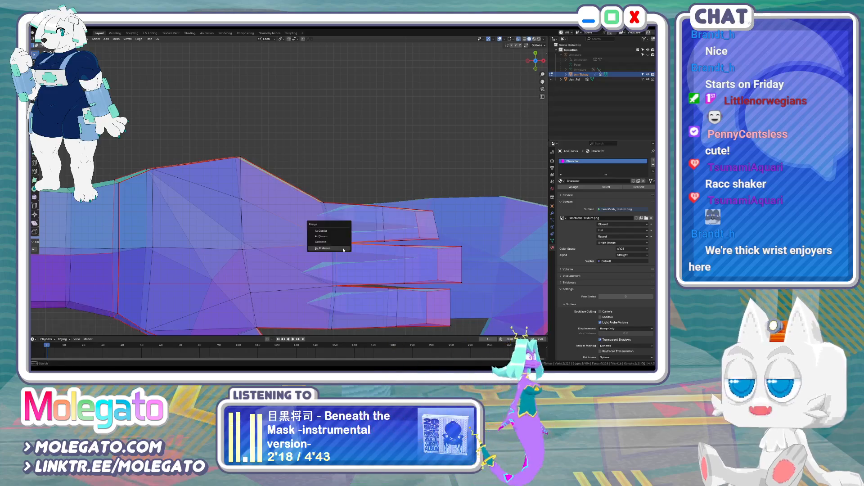
click(343, 248)
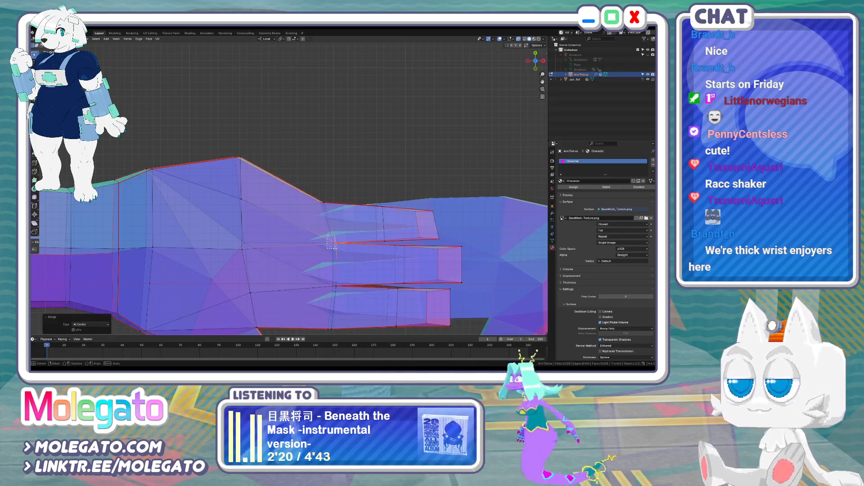
key(m)
click(321, 243)
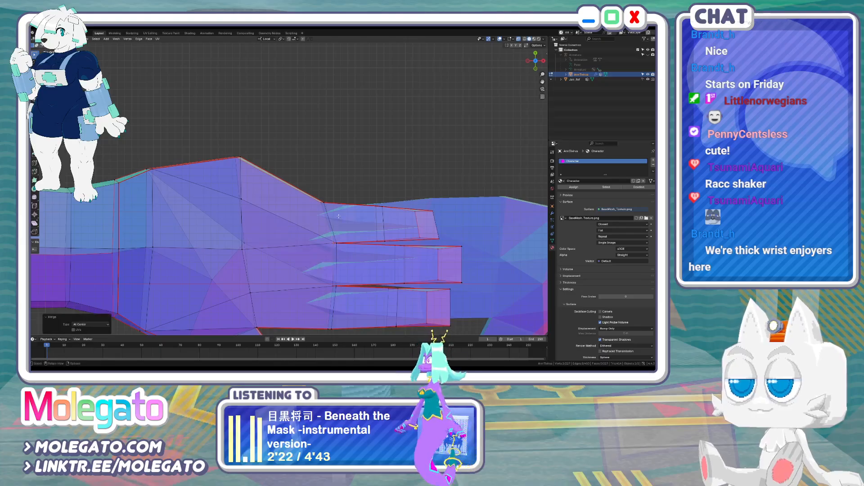
Box-select all three fingers, center and widen them along Y to fill the palm's width, and move them back toward the wrist
scroll(319, 191, down, 3)
drag(353, 221, 464, 305)
key(g)
key(y)
click(432, 256)
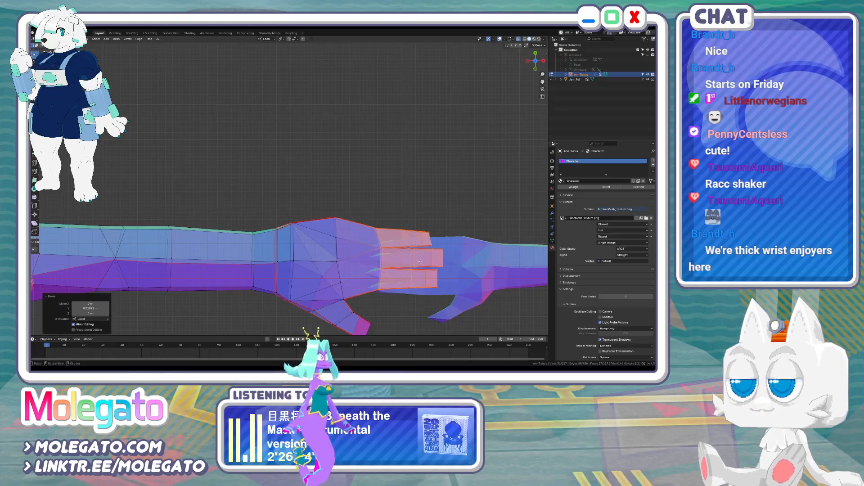
key(s)
key(y)
click(430, 255)
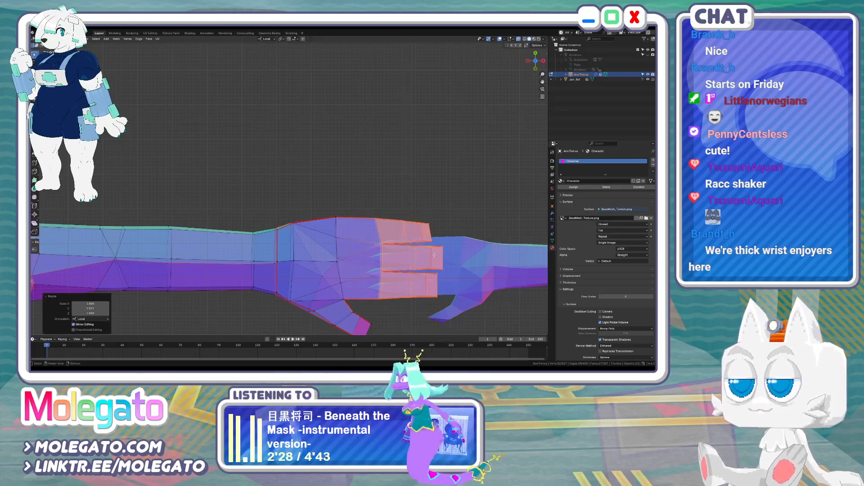
key(g)
click(418, 256)
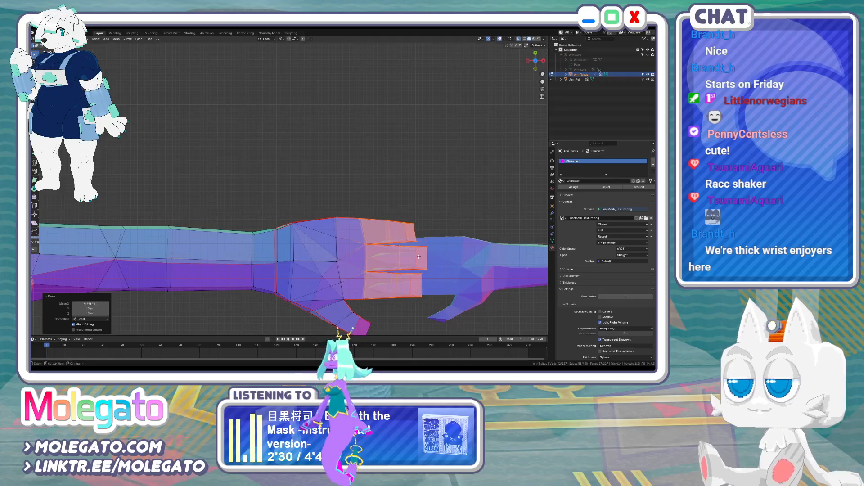
Hide the thumb's geometry to expose the side of the palm and fingers
middle_drag(419, 256, 393, 226)
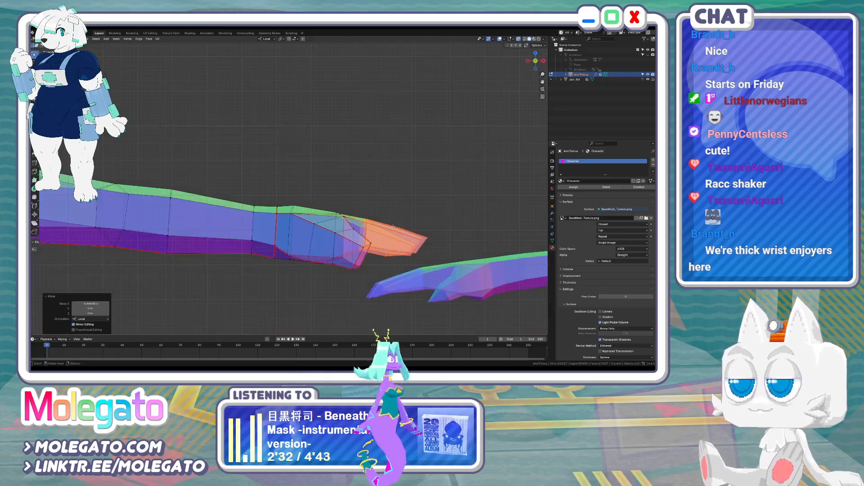
click(380, 210)
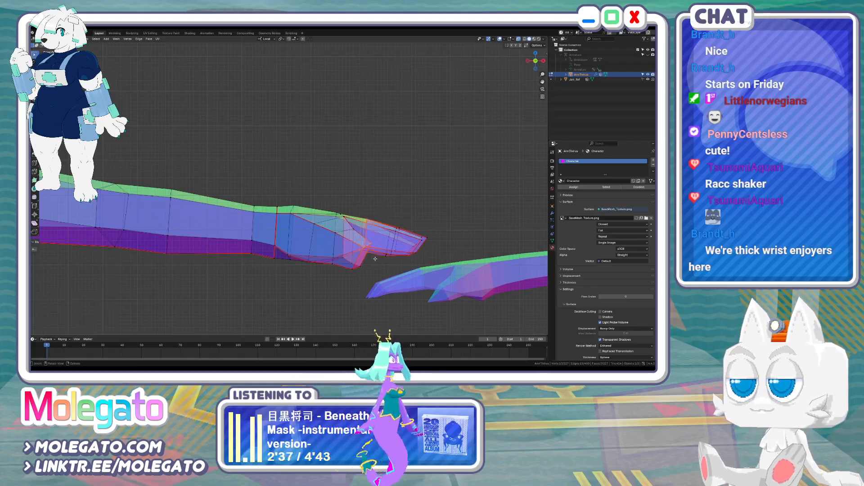
middle_drag(374, 259, 366, 281)
scroll(366, 282, down, 4)
key(KP_7)
scroll(376, 280, up, 3)
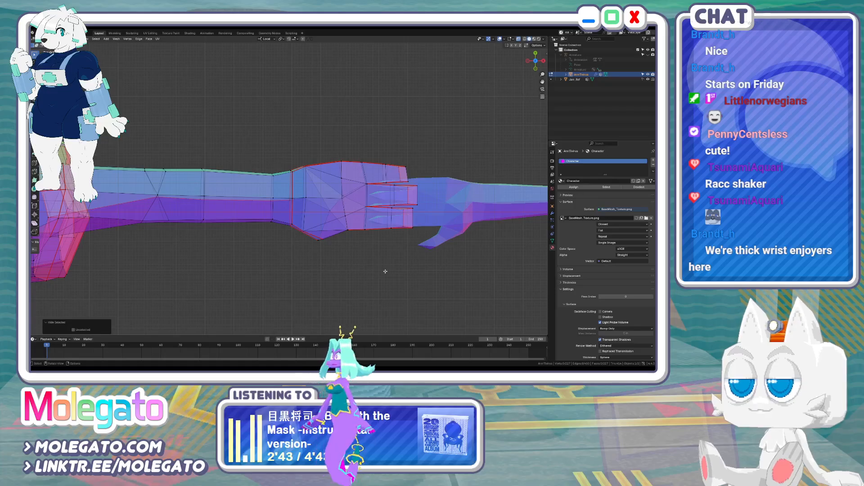
In front view, circle-select the underside vertices of the fingers and move them down to thicken the fingers
key(KP_1)
shift+middle_drag(356, 298, 328, 217)
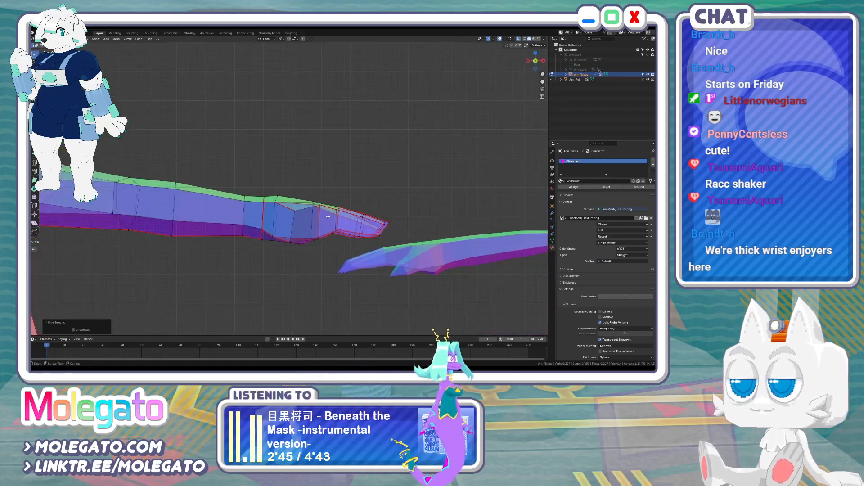
key(c)
drag(338, 233, 370, 239)
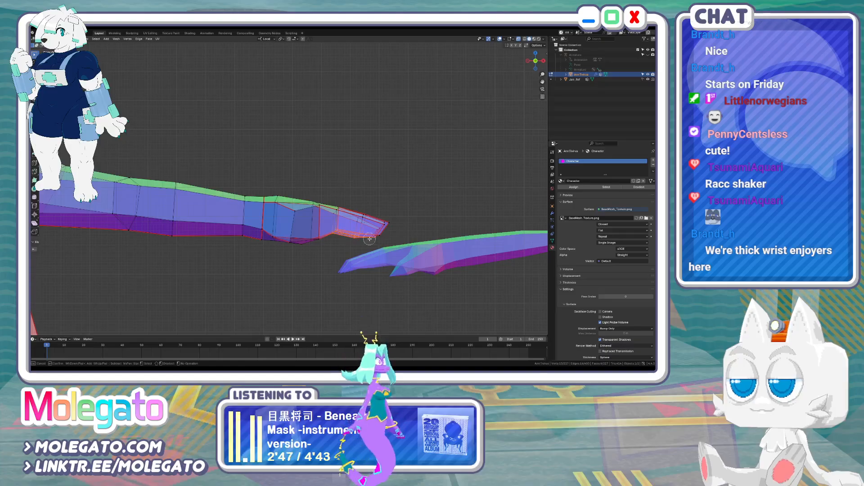
key(Escape)
key(g)
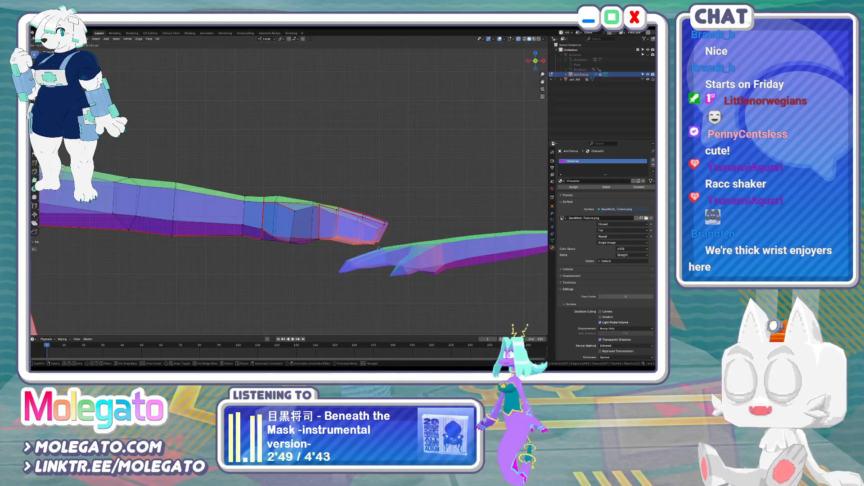
click(379, 248)
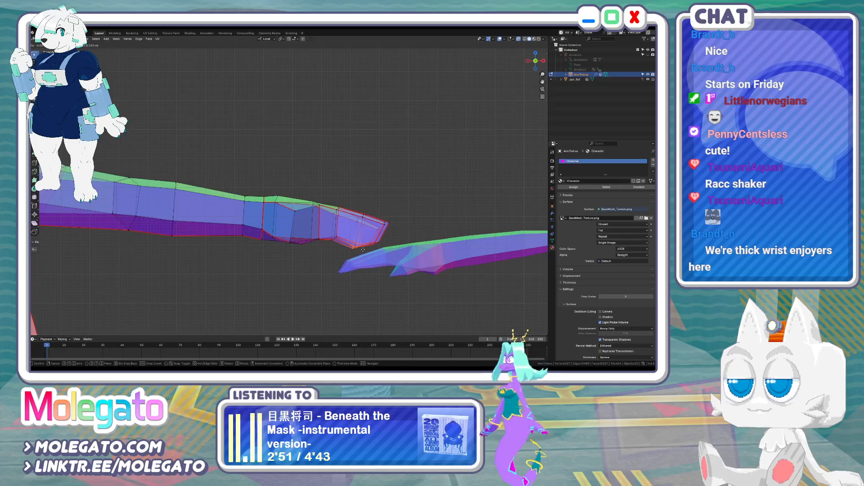
Adjust the finger vertices and raise the upper knuckle vertices along Z to round out the back of the hand
key(g)
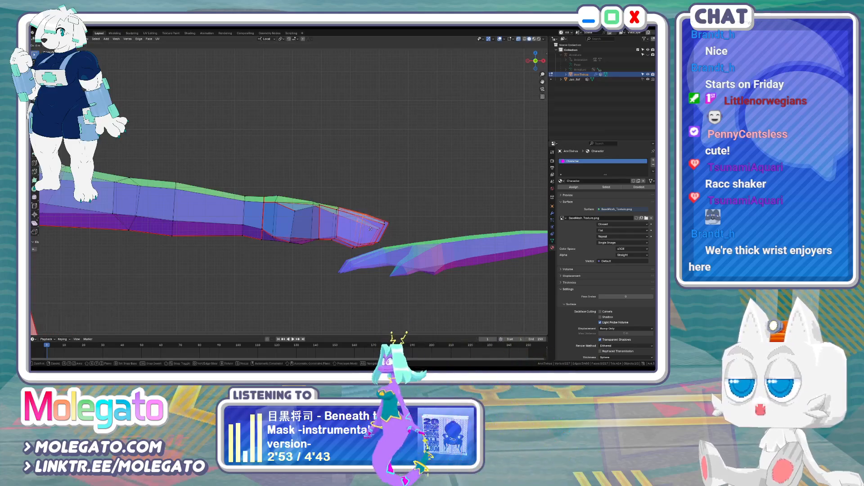
key(z)
click(341, 219)
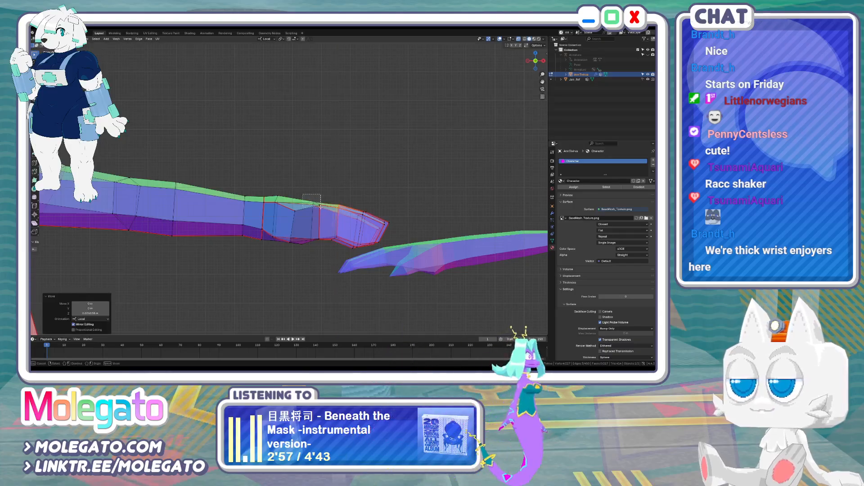
key(g)
key(z)
click(336, 207)
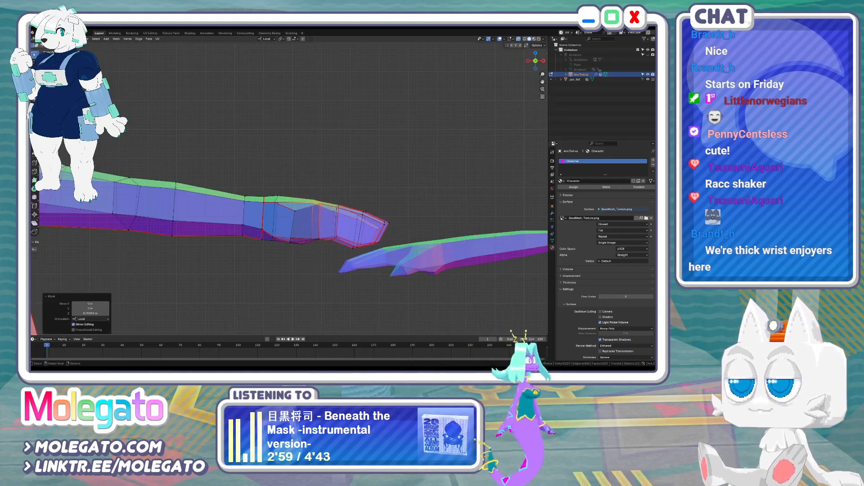
Inspect the hand from an angle and slide the selected hand vertices along their edges to even out the shape
key(Tab)
middle_drag(336, 207, 284, 229)
key(Tab)
key(g)
key(g)
click(301, 216)
Select the whole mesh and merge its duplicate vertices by distance
key(a)
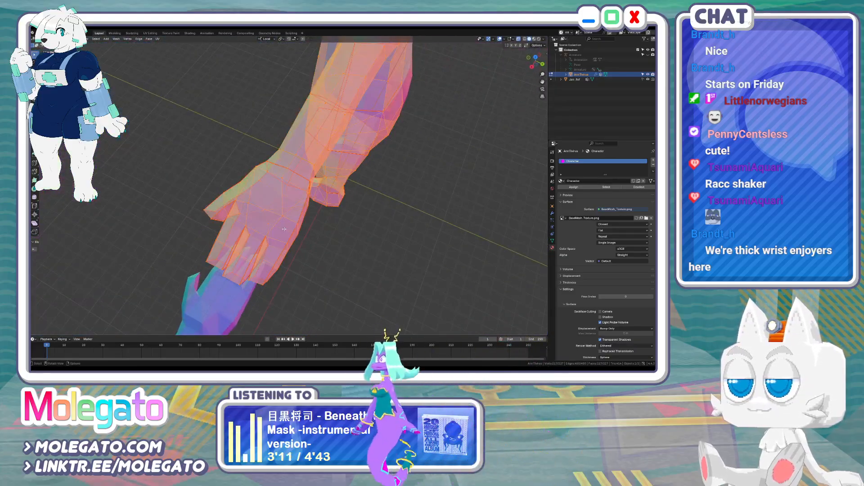
key(m)
click(265, 258)
Knife-cut a new edge across the back of the hand from the knuckles to the wrist
middle_drag(264, 258, 356, 219)
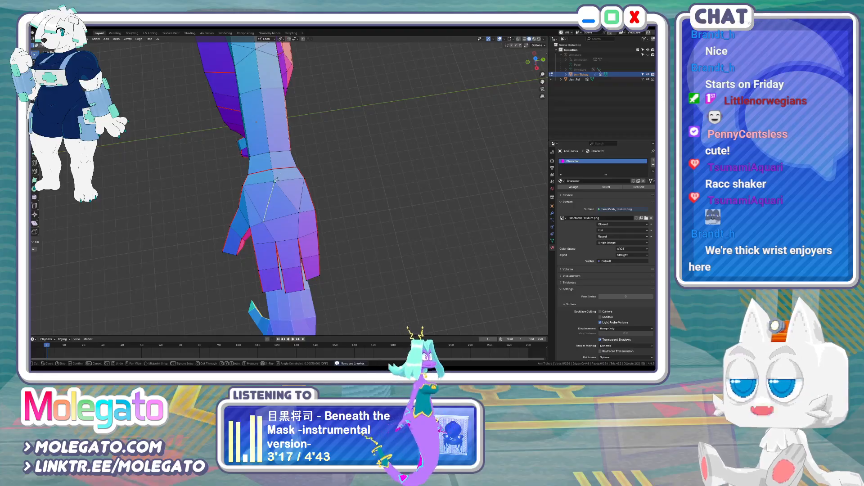
click(275, 180)
key(Return)
Dissolve the redundant edge on the back of the hand
middle_drag(275, 181, 234, 142)
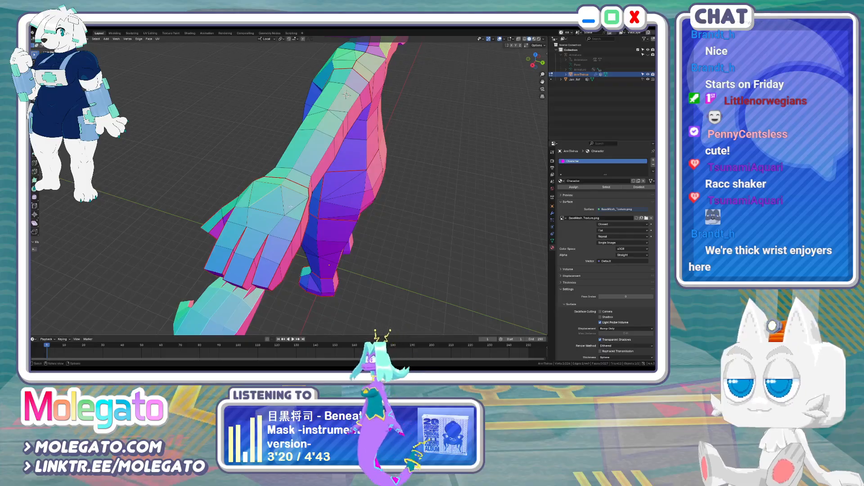
key(x)
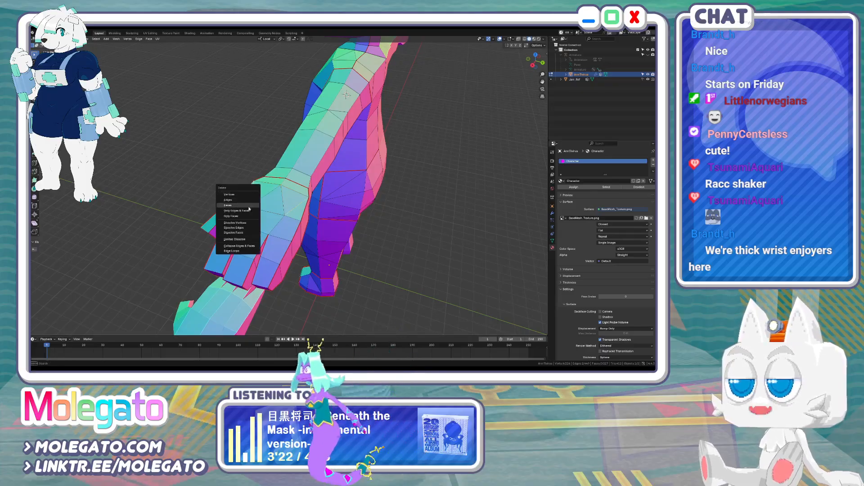
click(254, 227)
Scale down the edge across the knuckles on the back of the hand and adjust its position in front view
middle_drag(256, 230, 278, 224)
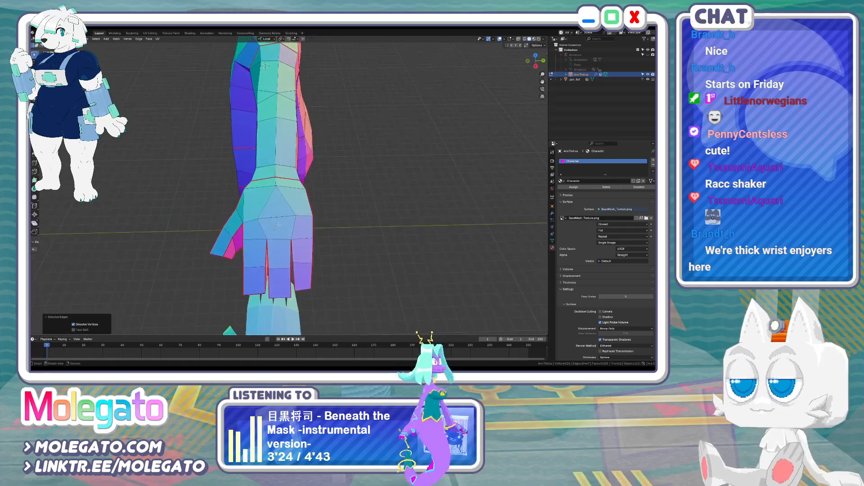
key(s)
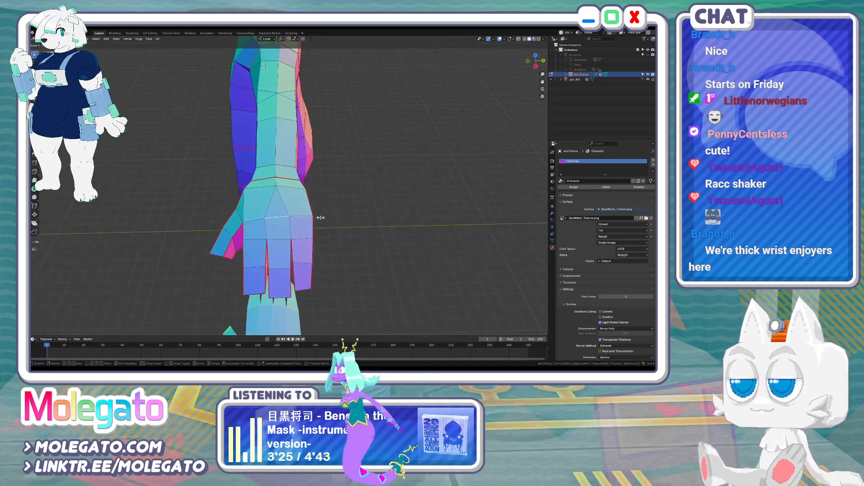
click(321, 217)
key(KP_1)
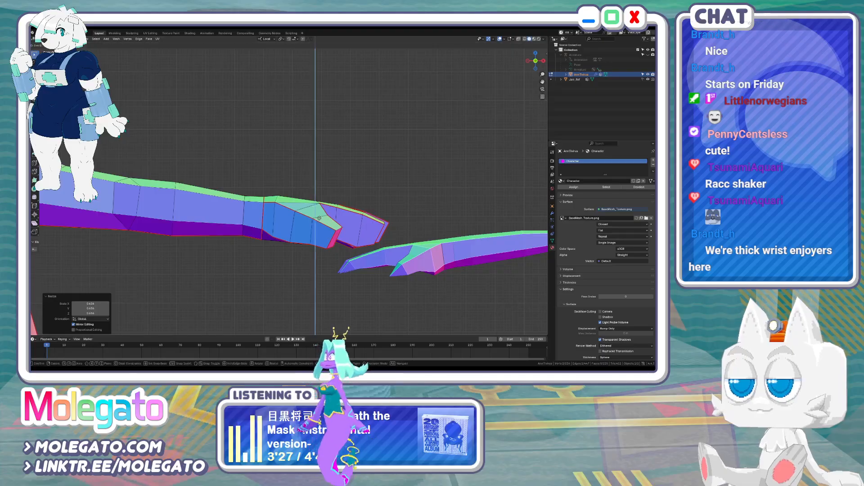
click(321, 217)
key(g)
click(326, 215)
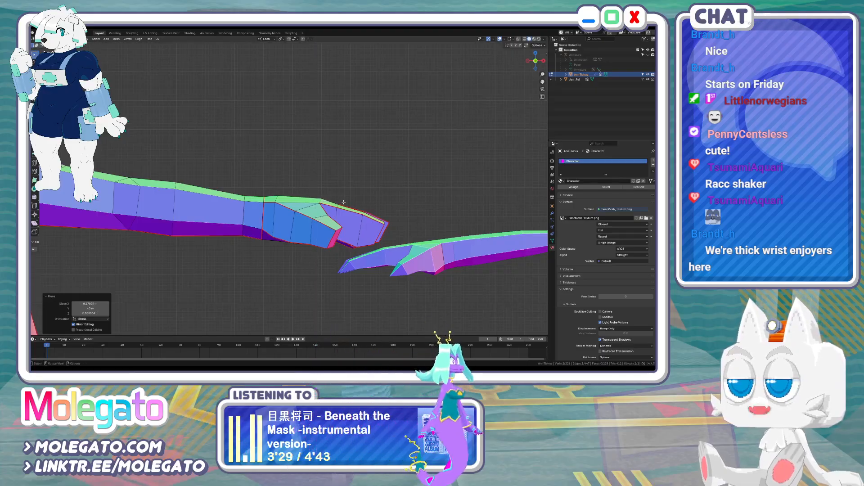
middle_drag(327, 215, 295, 229)
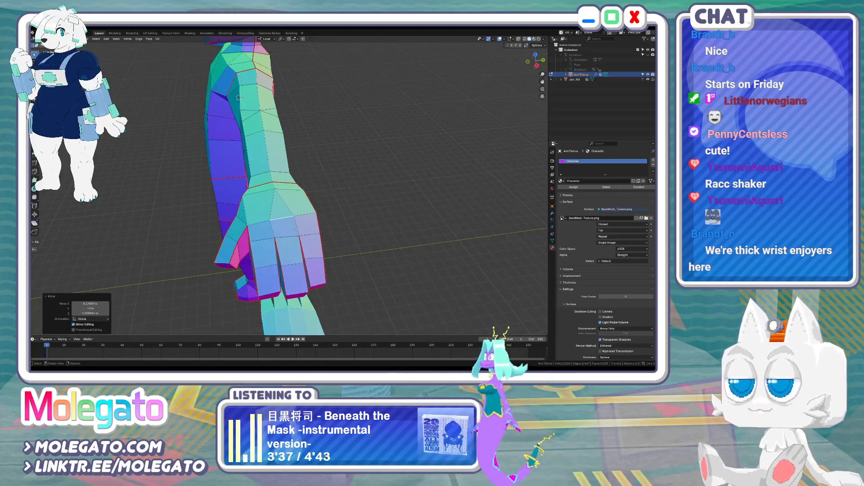
Show the mesh in X-ray and move the vertices on the underside of the fingers and fingertips to refine their profile
key(KP_1)
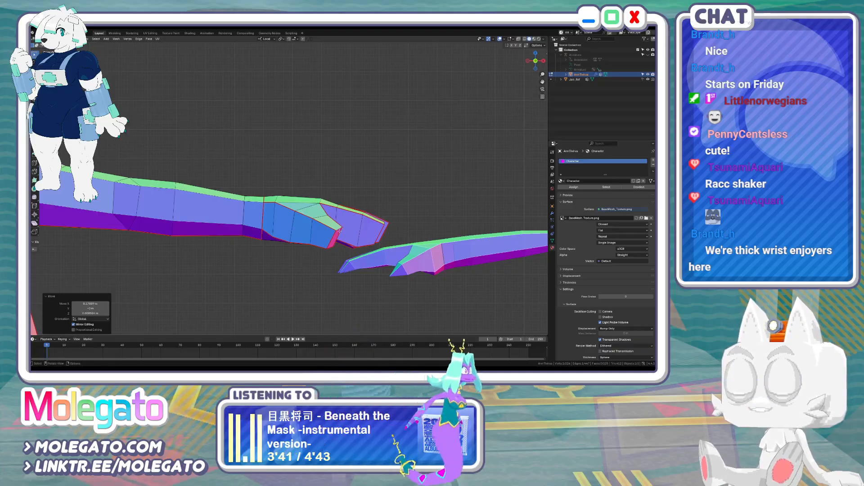
scroll(343, 232, up, 1)
shift+middle_drag(343, 232, 329, 212)
key(alt+z)
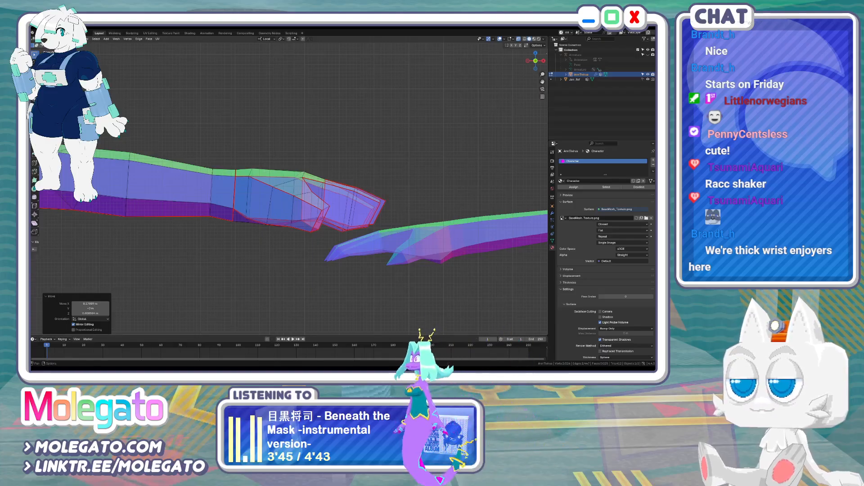
key(1)
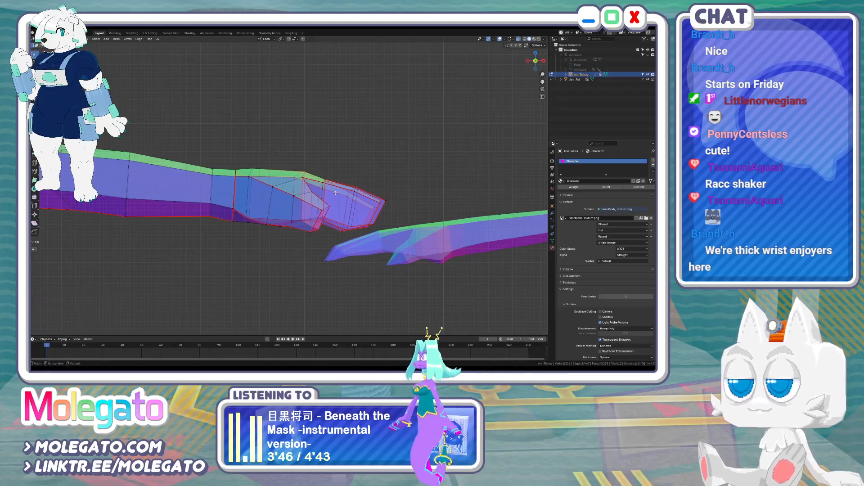
key(g)
click(360, 238)
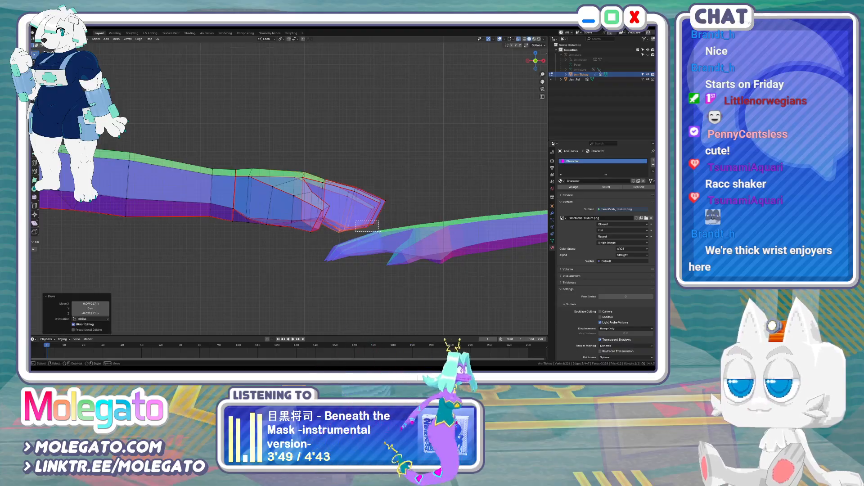
key(g)
click(383, 234)
click(292, 250)
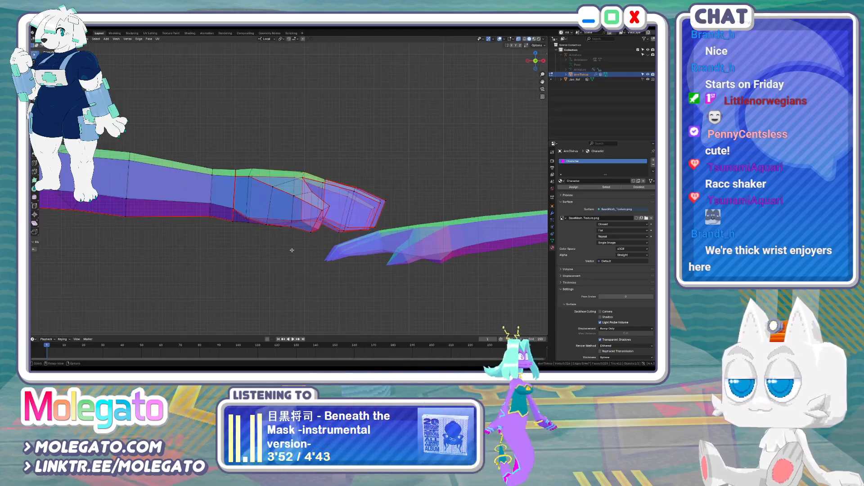
Reposition the lower vertices around the wrist to smooth the transition from forearm to hand
click(231, 224)
key(g)
click(230, 223)
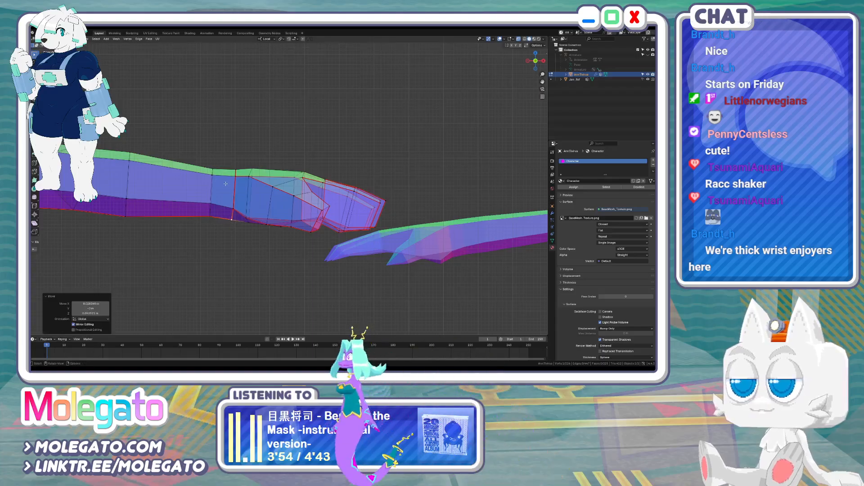
drag(203, 197, 220, 210)
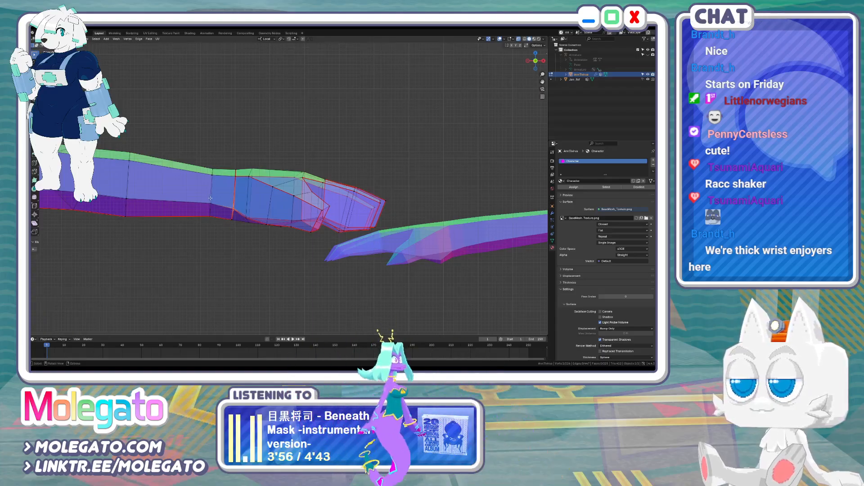
key(g)
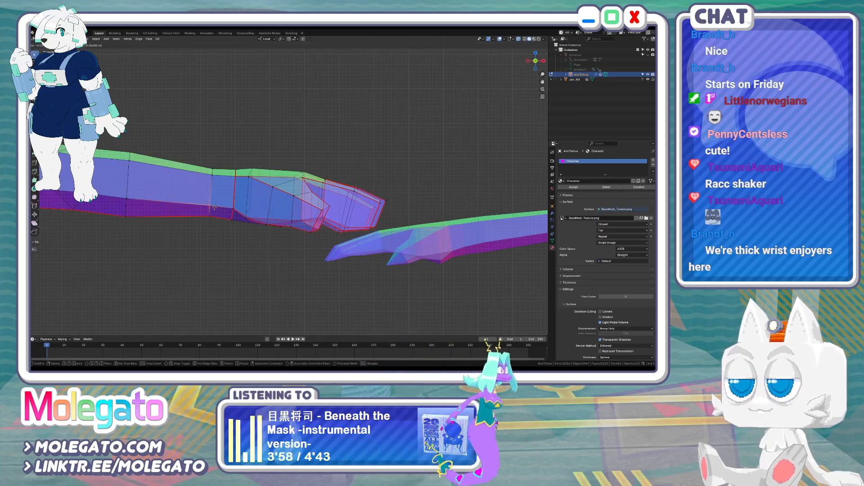
click(216, 207)
scroll(237, 212, down, 3)
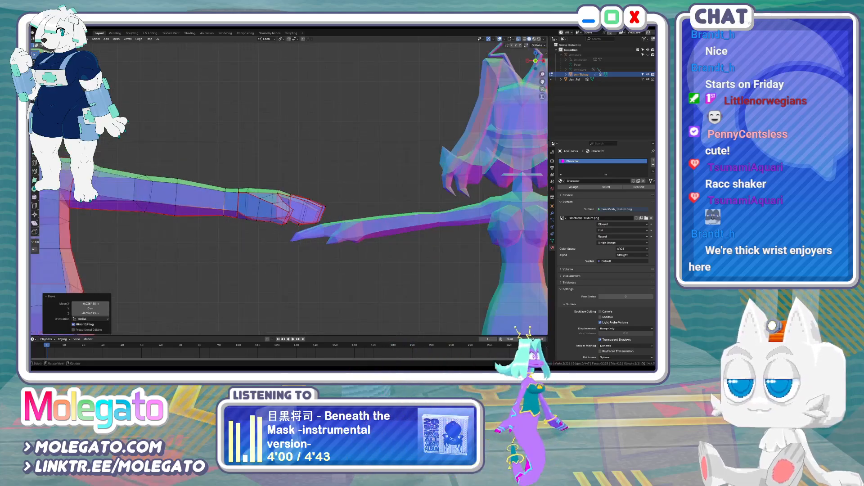
Select the whole hand in top view, scale it down slightly and shift it back toward the wrist along local X
key(KP_7)
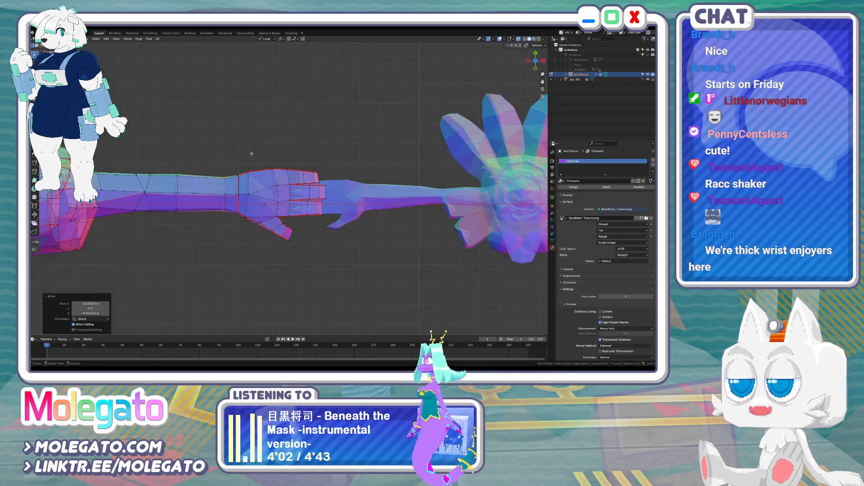
drag(286, 158, 335, 241)
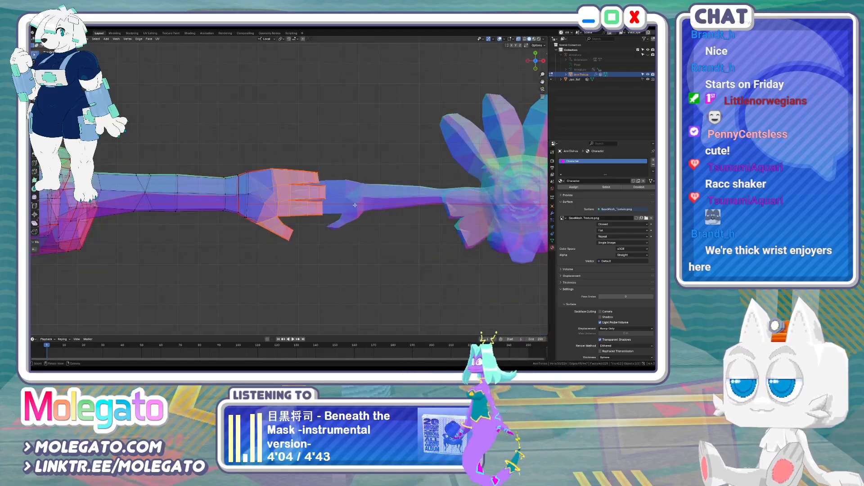
key(s)
click(344, 204)
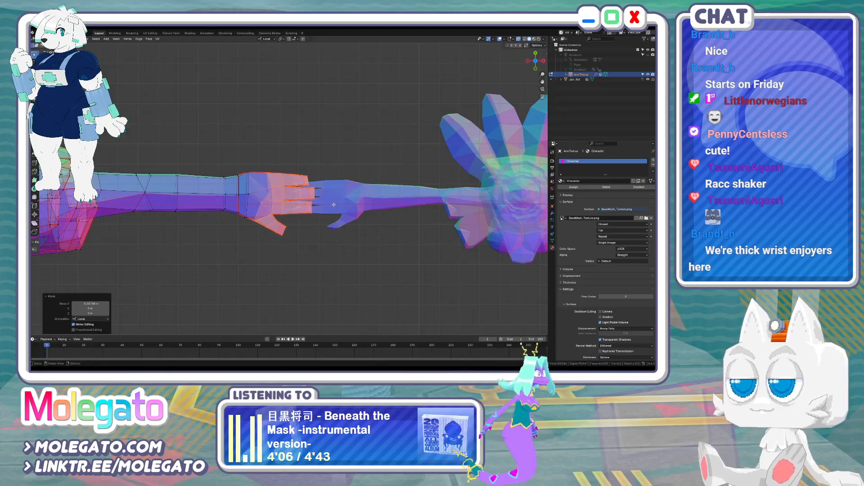
Select the vertices at the base of the hand and narrow them along local Y
key(c)
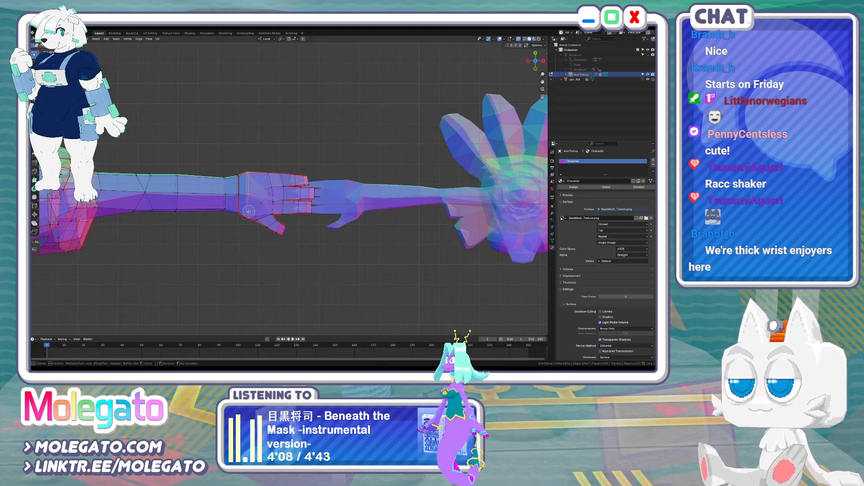
key(Escape)
key(s)
key(y)
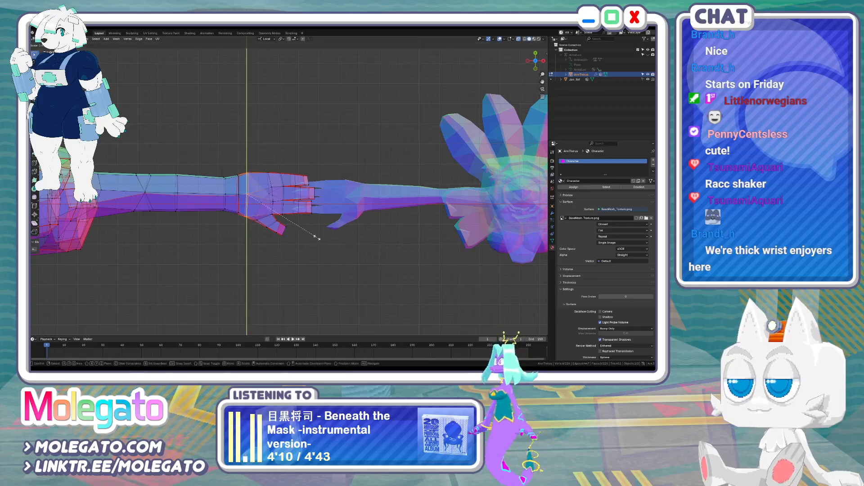
click(302, 226)
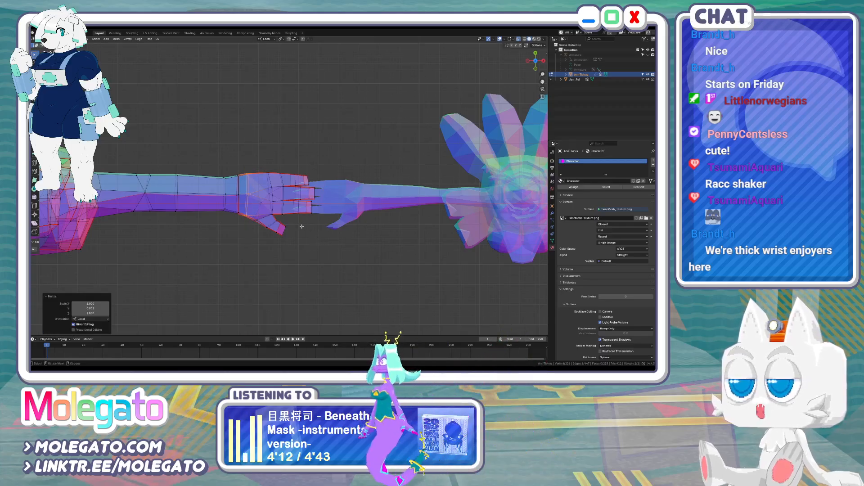
Select the hand's vertices in front view and scale the hand down slightly
middle_drag(301, 226, 234, 172)
scroll(233, 172, up, 3)
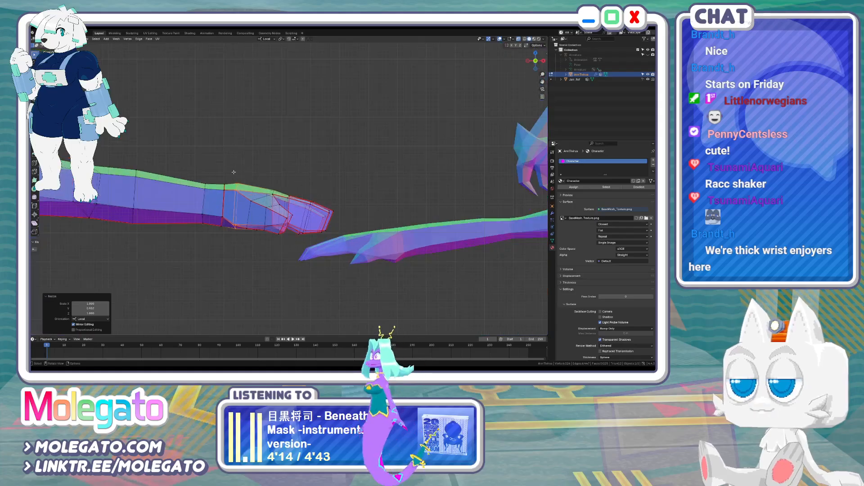
drag(234, 172, 360, 261)
key(c)
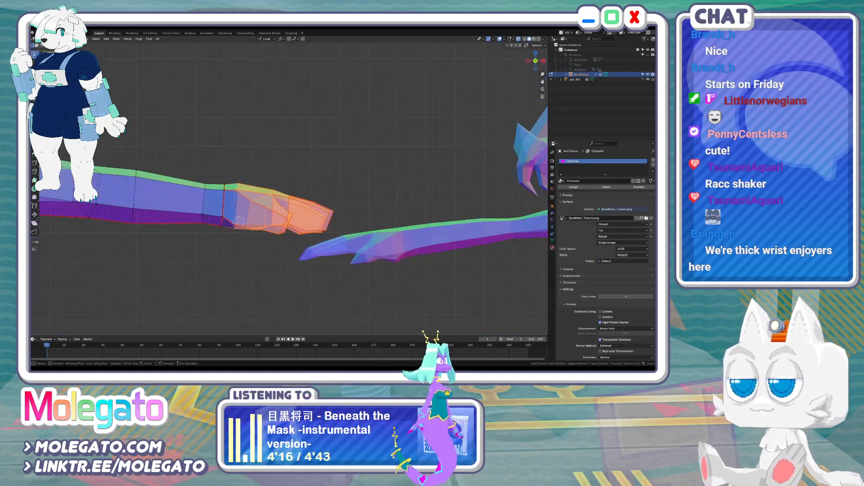
right_click(238, 222)
key(s)
click(399, 242)
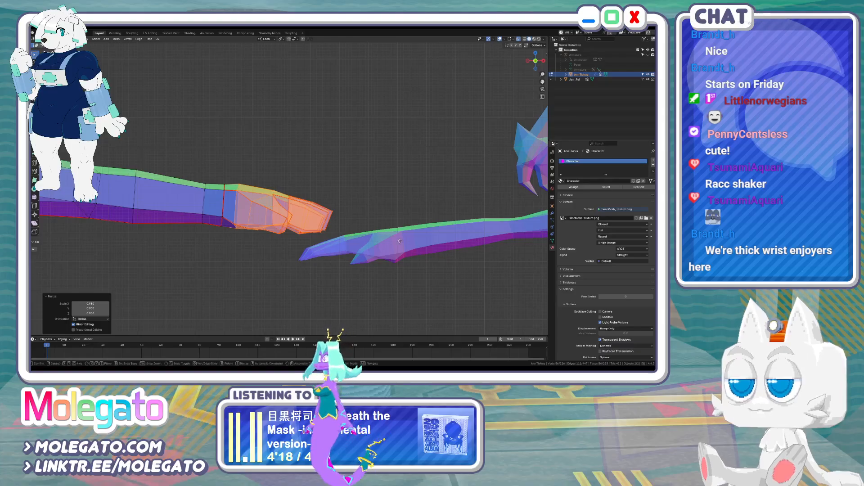
Nudge the vertices on the underside of the wrist to line up with the forearm
key(g)
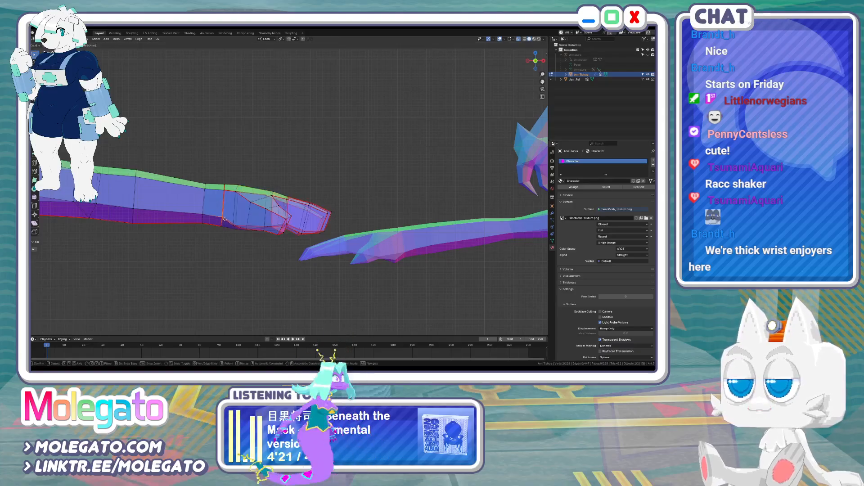
click(225, 220)
middle_drag(225, 220, 253, 233)
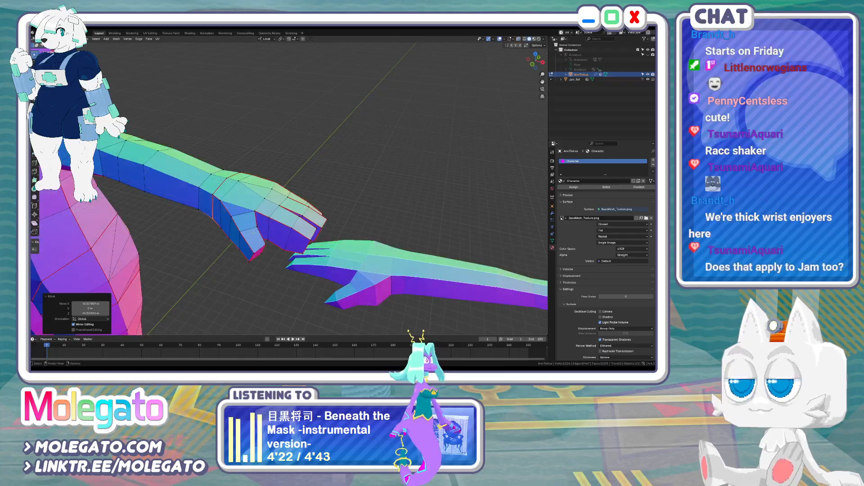
key(KP_7)
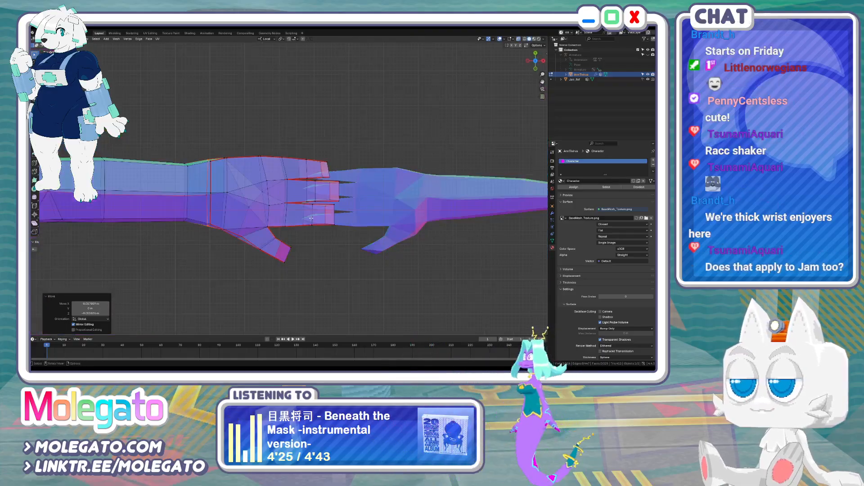
scroll(311, 218, up, 2)
alt+click(301, 212)
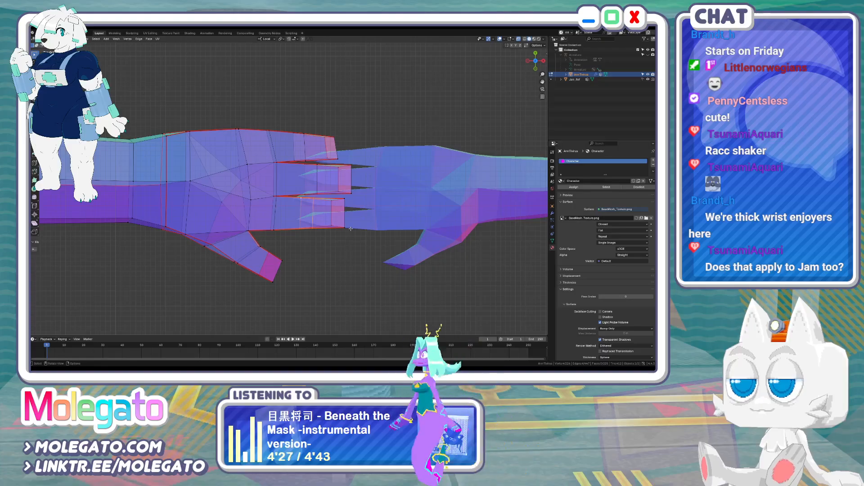
key(s)
key(y)
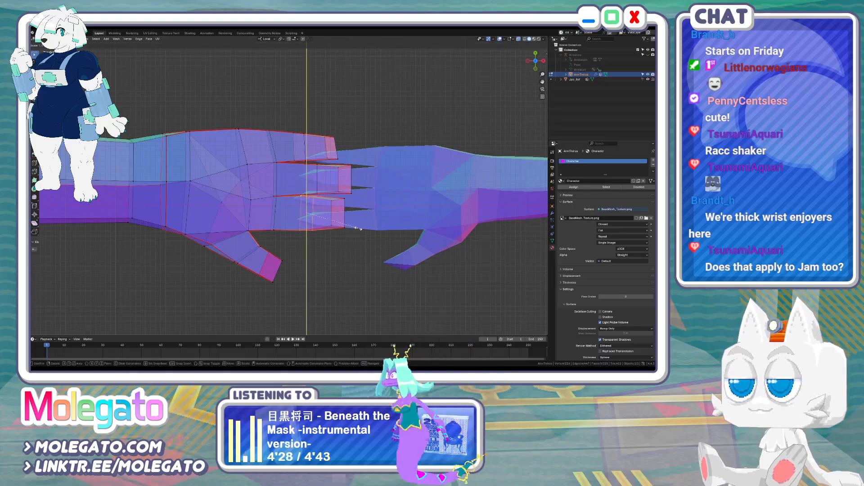
right_click(358, 228)
alt+click(351, 182)
key(s)
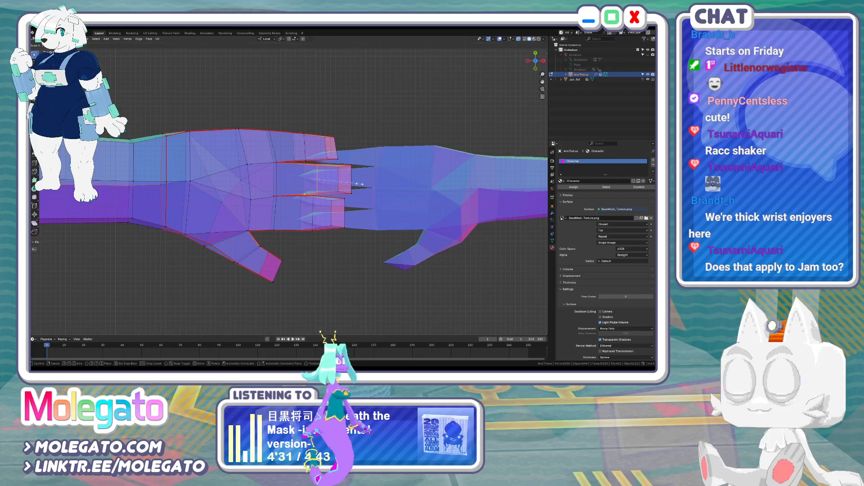
right_click(359, 183)
Scale the edge loop of the finger farthest from the thumb and shift it along local X
alt+click(336, 155)
key(s)
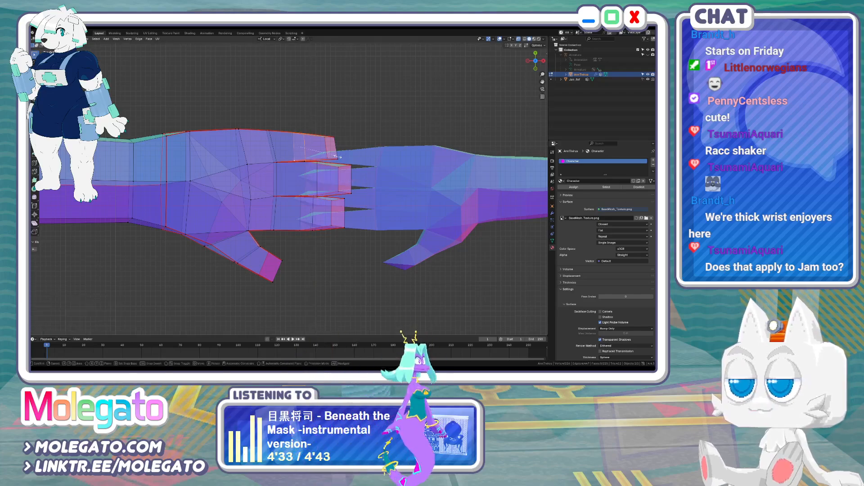
click(343, 156)
key(g)
key(x)
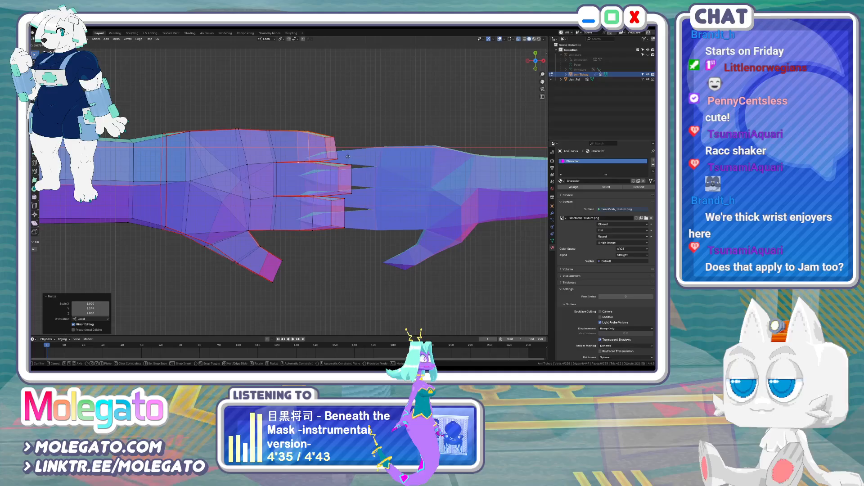
click(348, 156)
Move the outer corner vertex of that finger's tip to square it off, and return to Object Mode to compare both characters
key(g)
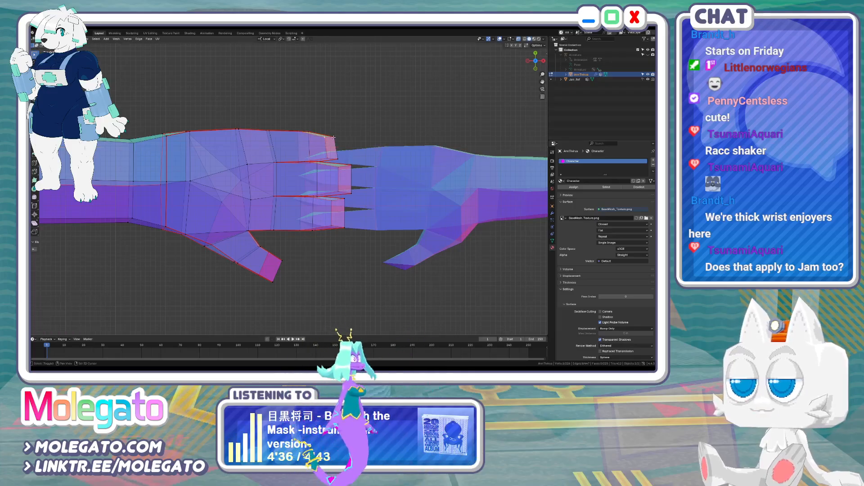
click(337, 141)
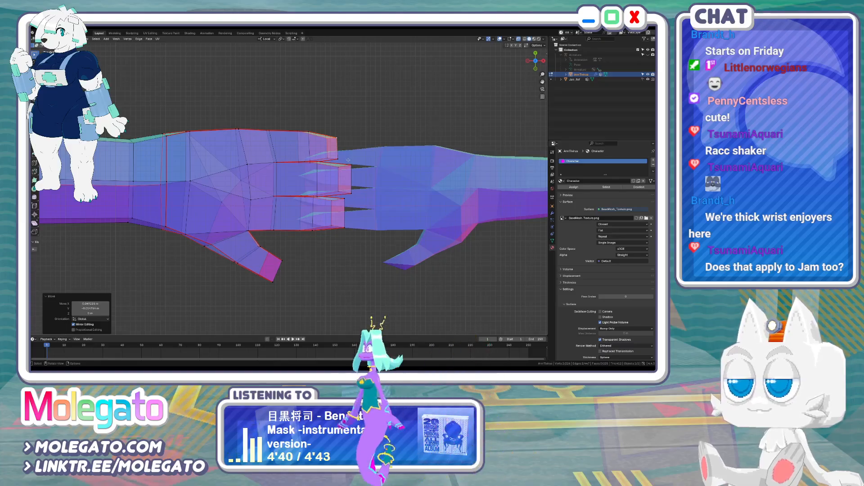
key(KP_1)
key(Tab)
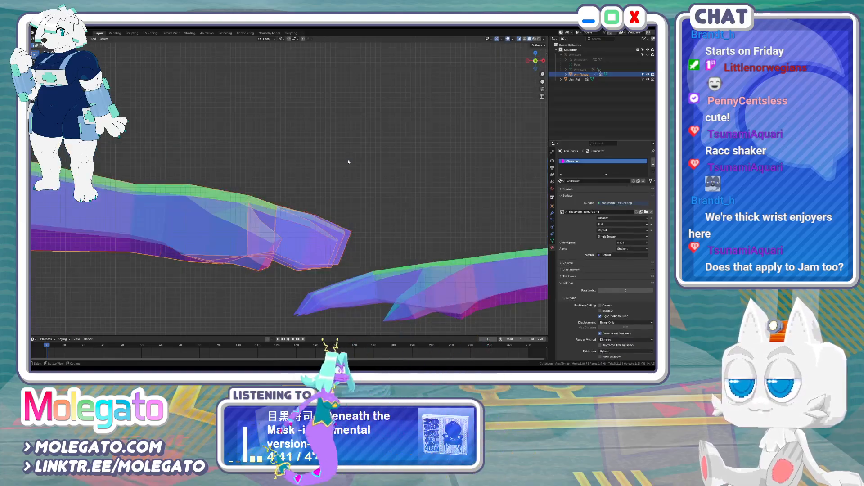
scroll(371, 193, down, 4)
shift+middle_drag(419, 211, 317, 181)
scroll(375, 218, down, 4)
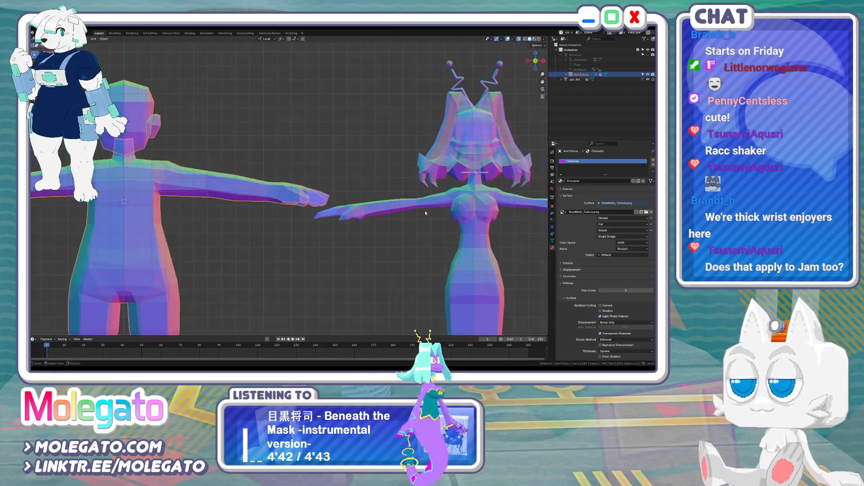
Compare the new body's arms and hands with the reference character's, from the front and from several angles
scroll(371, 225, up, 1)
shift+middle_drag(371, 225, 330, 202)
scroll(489, 203, down, 2)
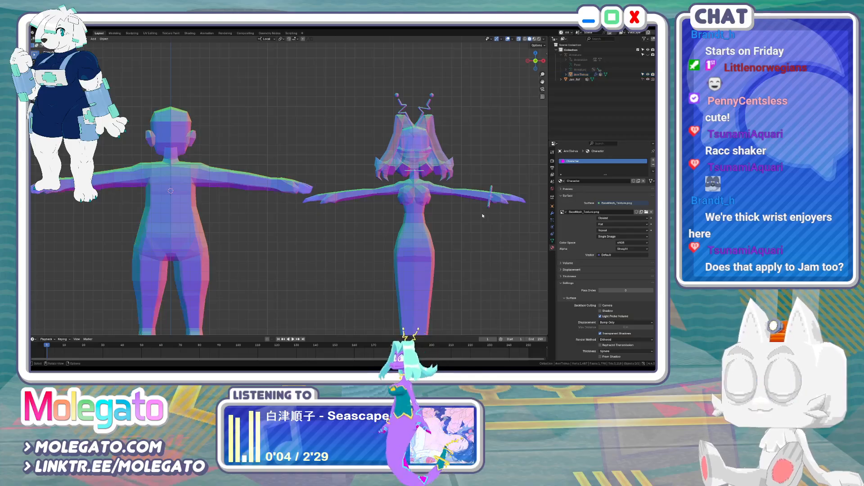
mouse_move(279, 163)
middle_down()
mouse_move(285, 223)
mouse_move(269, 165)
middle_up()
scroll(286, 223, up, 5)
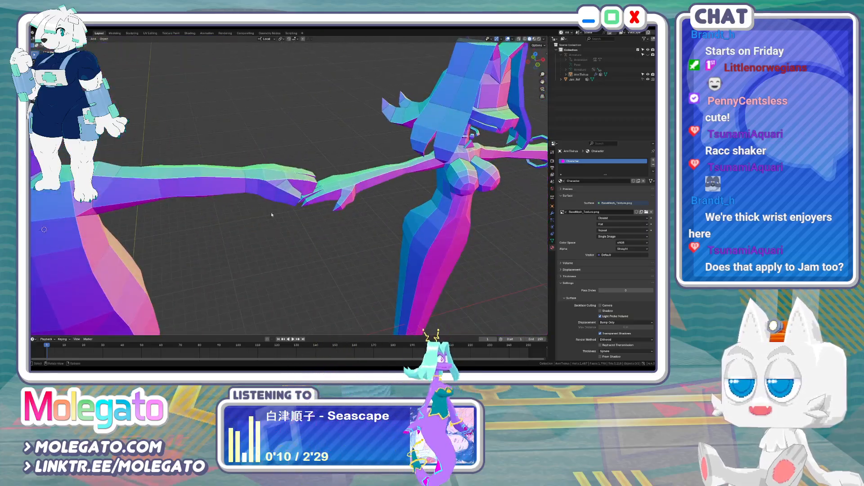
middle_drag(271, 214, 239, 166)
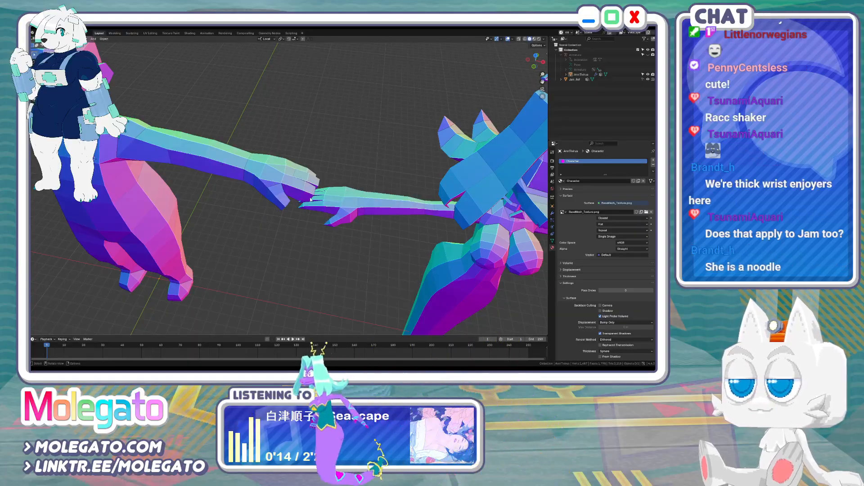
key(Tab)
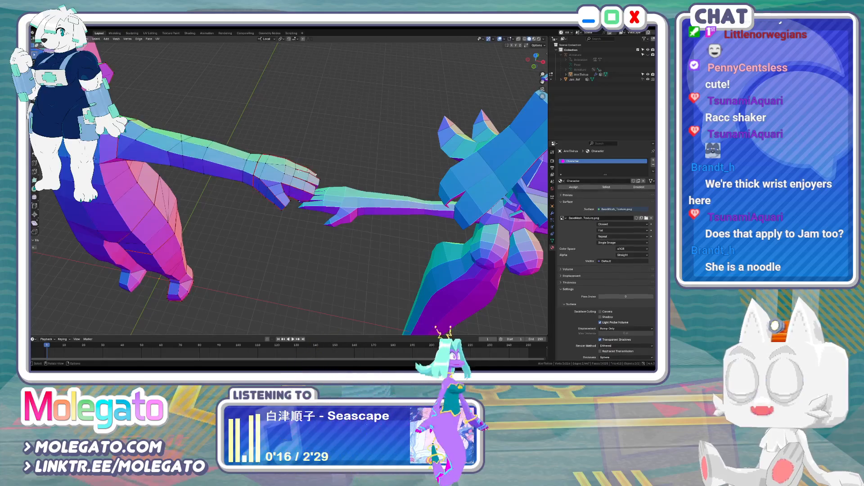
middle_drag(312, 165, 298, 198)
key(Tab)
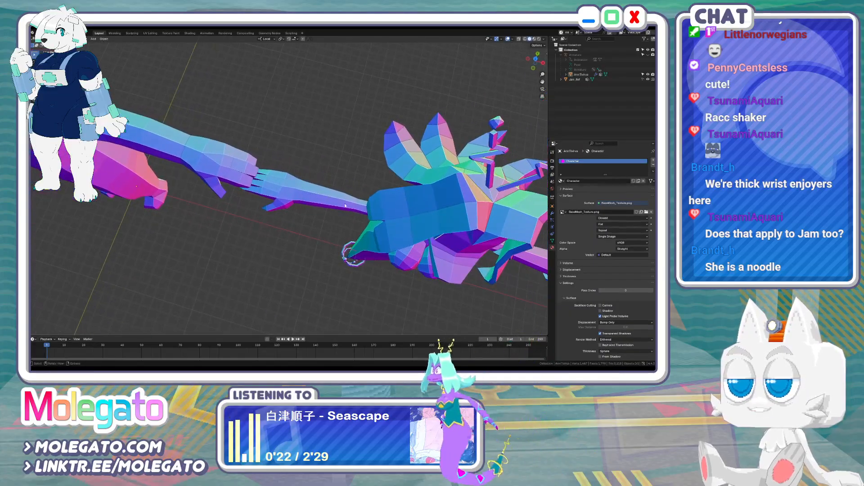
middle_drag(399, 218, 288, 216)
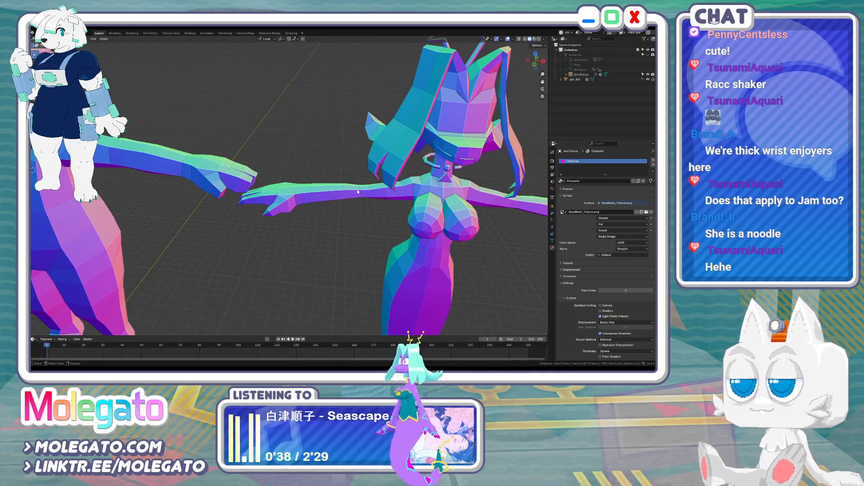
key(KP_1)
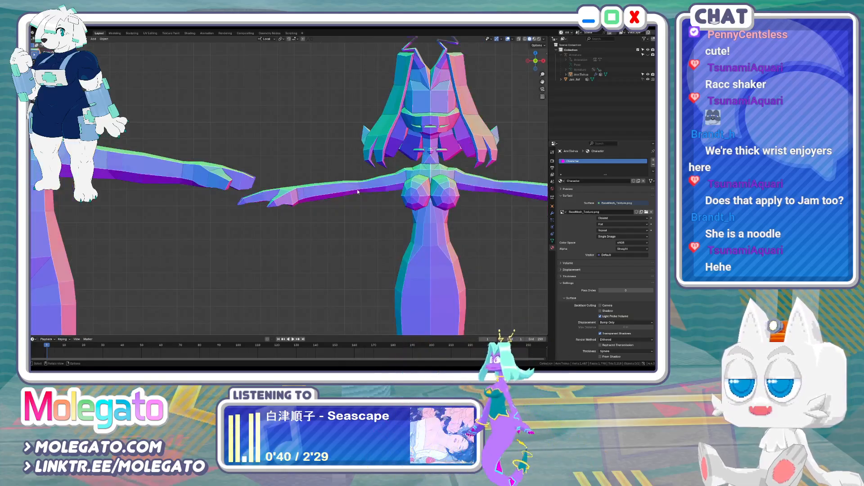
shift+middle_drag(246, 170, 280, 176)
Turn on X-ray in Edit Mode, select the end section of a finger, and reposition it in back view
key(Tab)
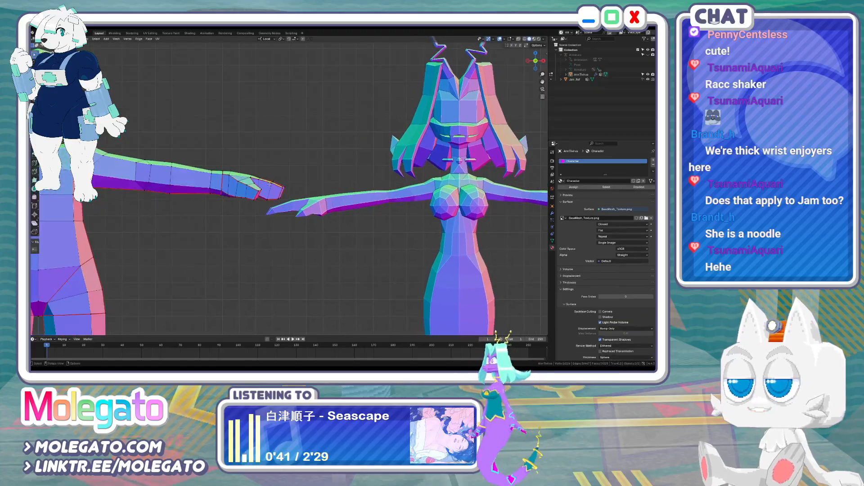
scroll(281, 177, up, 3)
key(alt+z)
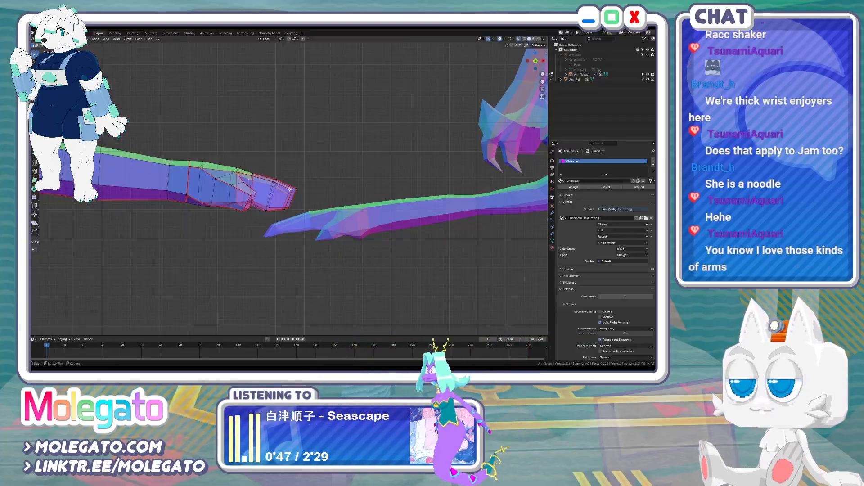
mouse_move(299, 183)
middle_down()
mouse_move(315, 189)
mouse_move(305, 181)
middle_up()
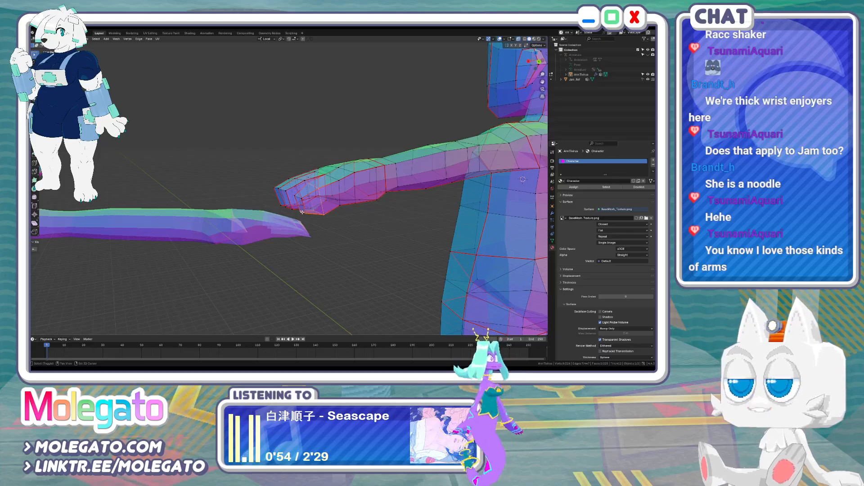
shift+click(299, 198)
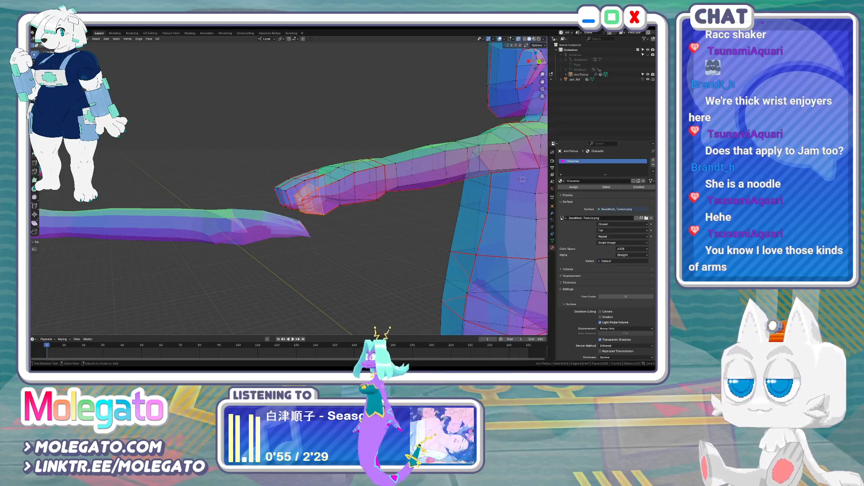
key(ctrl+KP_3)
key(ctrl+KP_1)
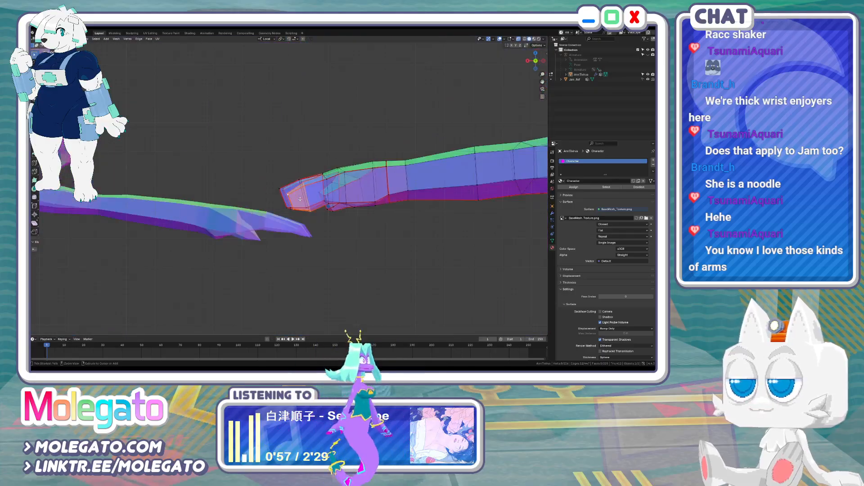
key(g)
click(306, 185)
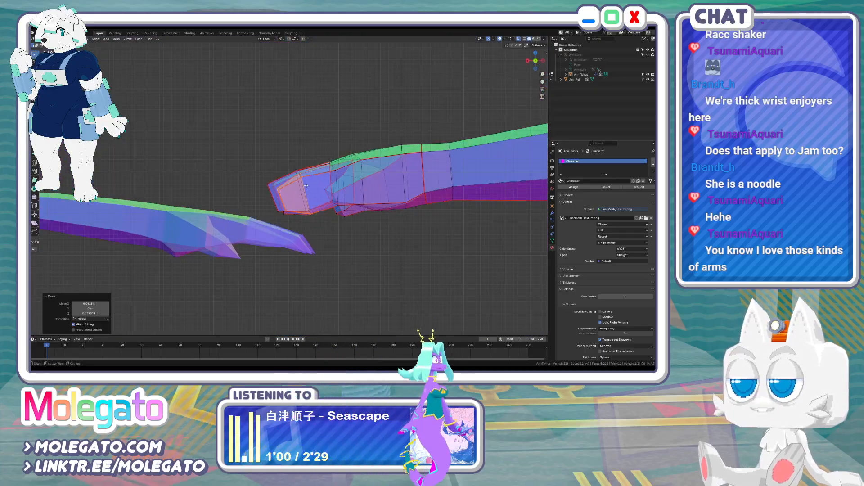
Adjust vertices along the underside of the finger and the top of the knuckles in back view to refine the hand's side profile
click(303, 179)
middle_drag(310, 206, 324, 225)
key(KP_1)
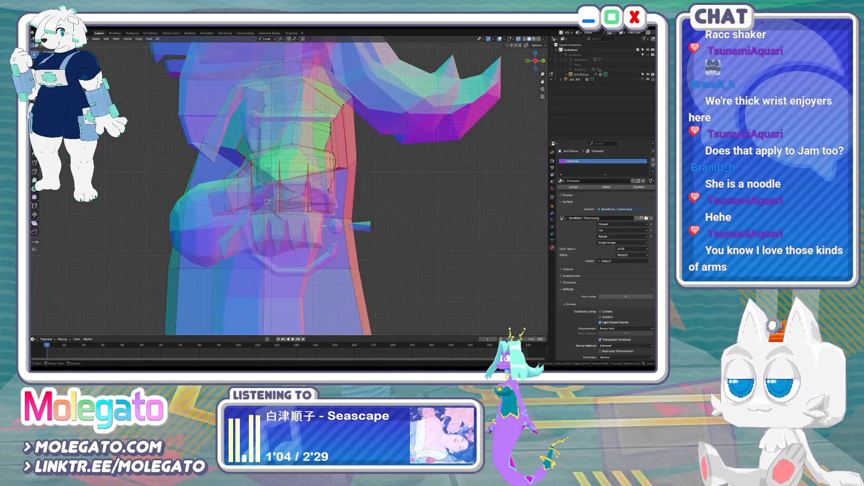
key(ctrl+KP_7)
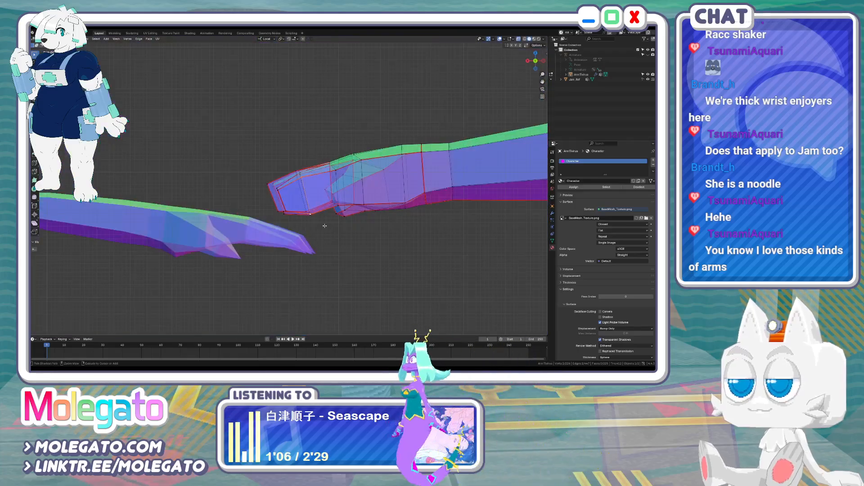
middle_drag(324, 223, 323, 210)
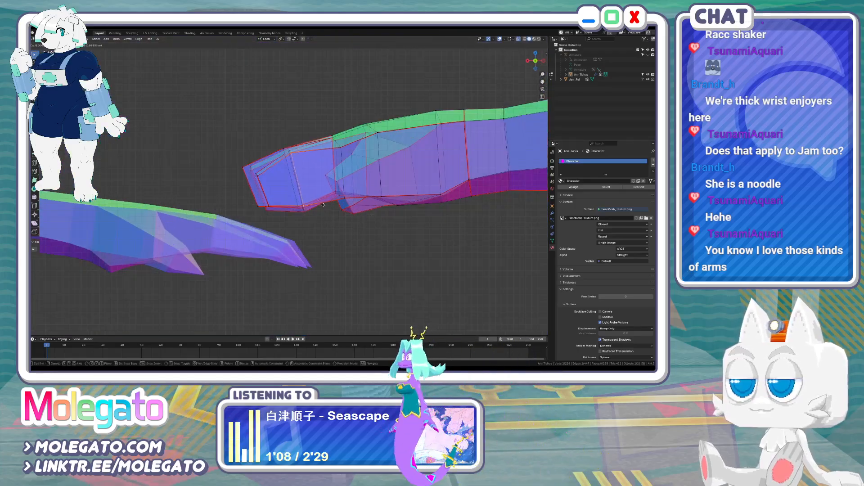
click(323, 205)
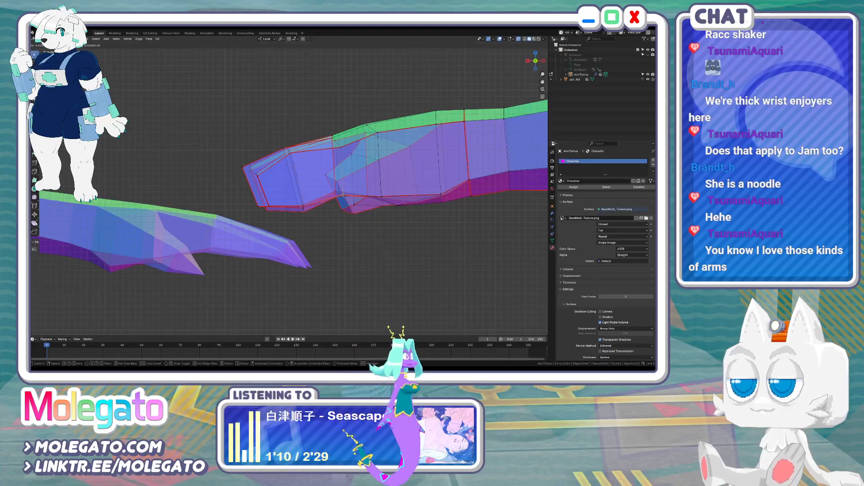
click(343, 195)
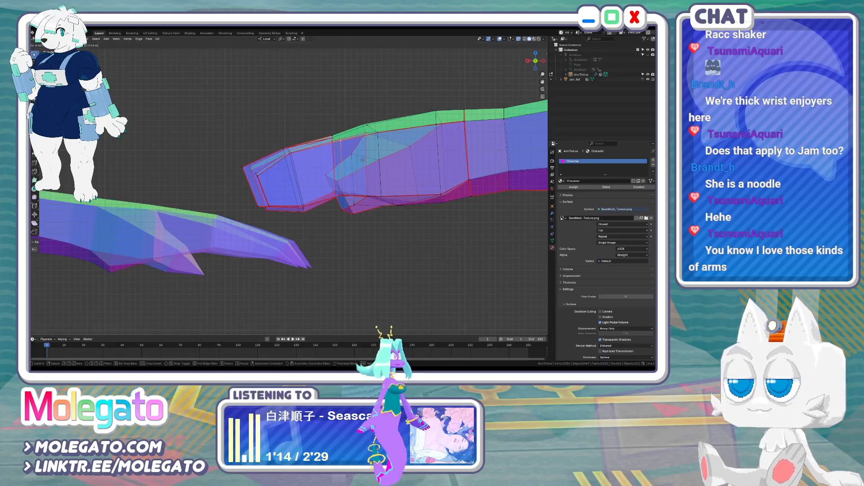
click(357, 156)
key(g)
click(336, 135)
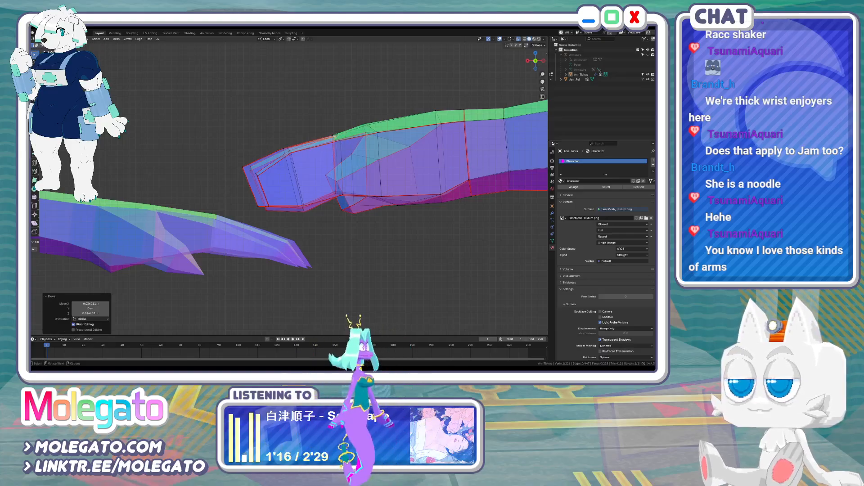
In top view, scale the outer edge of the finger farthest from the thumb and shift its vertices along Y
key(KP_1)
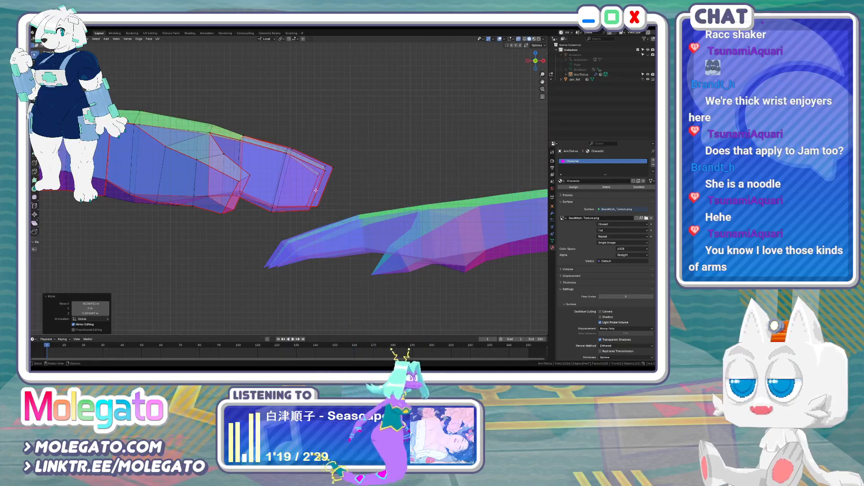
middle_drag(315, 190, 273, 246)
key(KP_7)
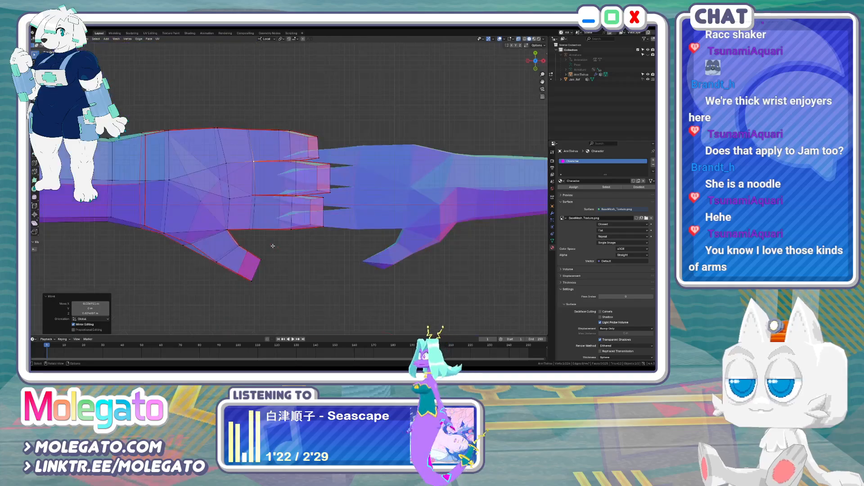
key(s)
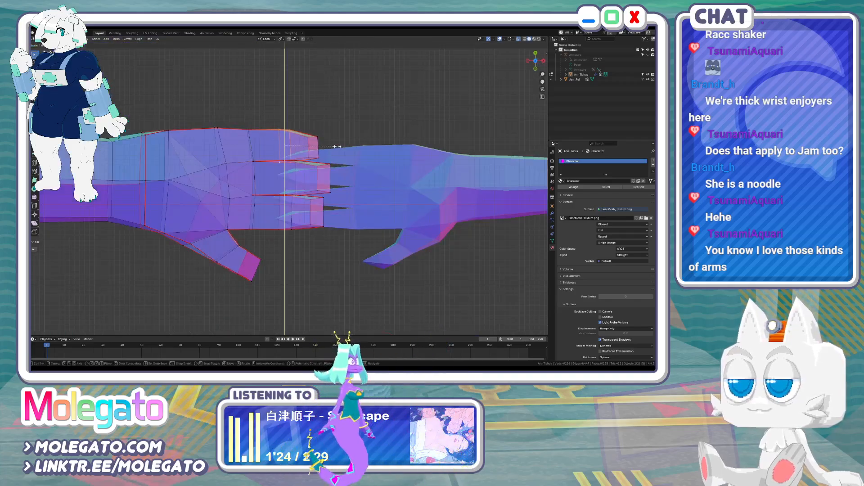
click(337, 146)
key(g)
key(y)
click(338, 146)
click(253, 136)
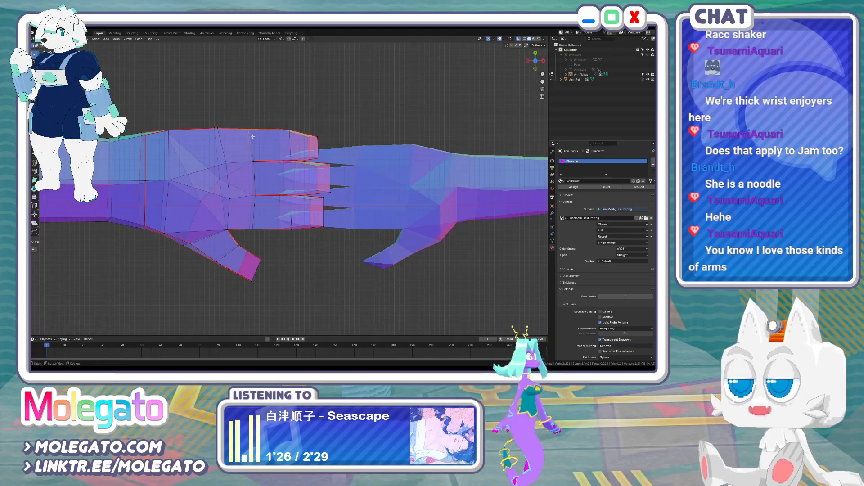
key(g)
key(y)
click(252, 135)
Shift the vertices at the base of the finger nearest the thumb along Y
drag(242, 220, 258, 238)
key(g)
key(y)
click(258, 238)
Select the thumb's middle joint and slide its edge loop along the thumb
middle_drag(258, 248, 308, 246)
drag(250, 242, 295, 288)
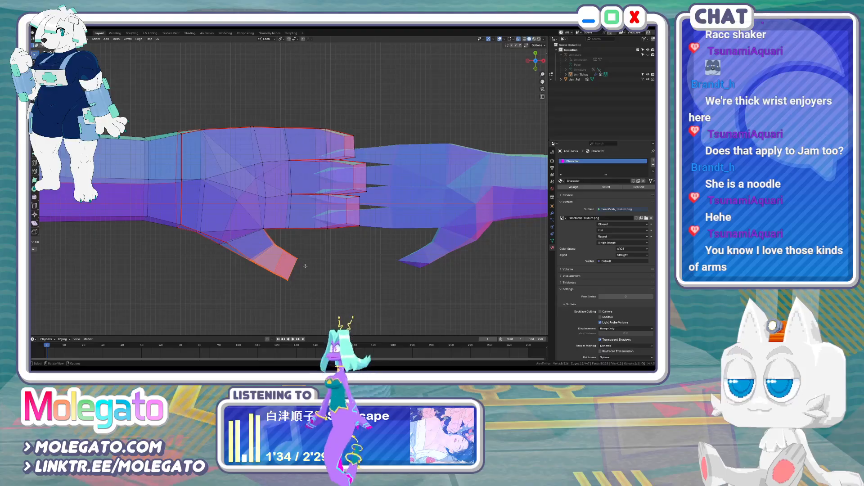
drag(212, 244, 266, 265)
key(b)
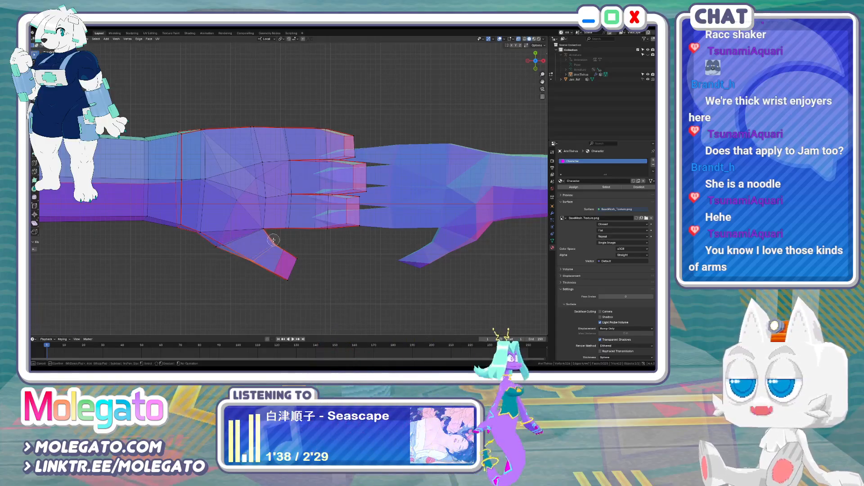
key(g)
click(268, 239)
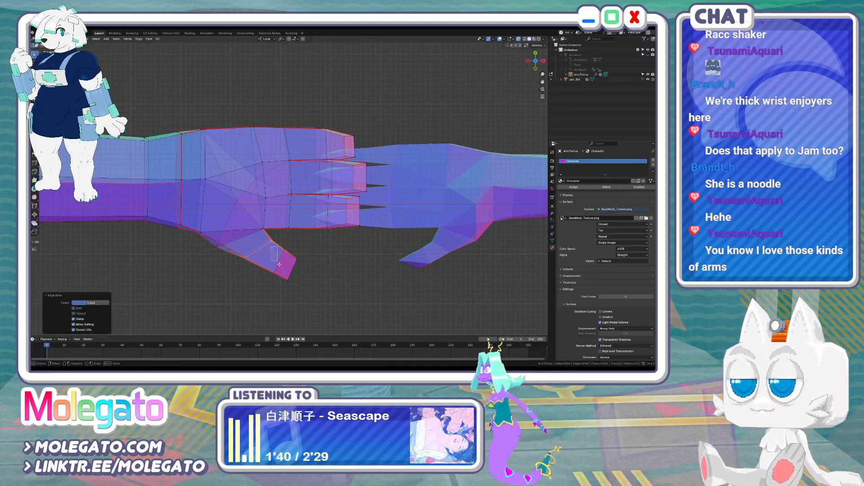
Shorten the thumb by pulling in and scaling its tip, and nudge the vertex on its outer edge
drag(280, 264, 280, 264)
key(g)
key(g)
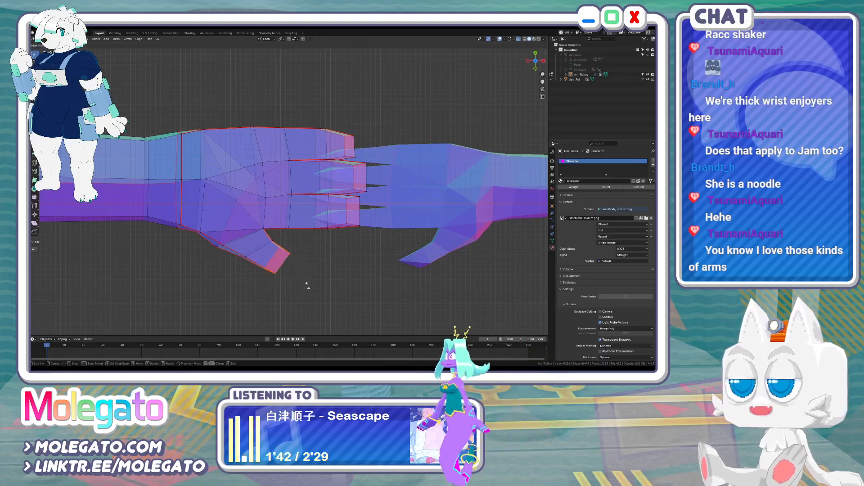
click(307, 286)
drag(251, 260, 251, 260)
key(g)
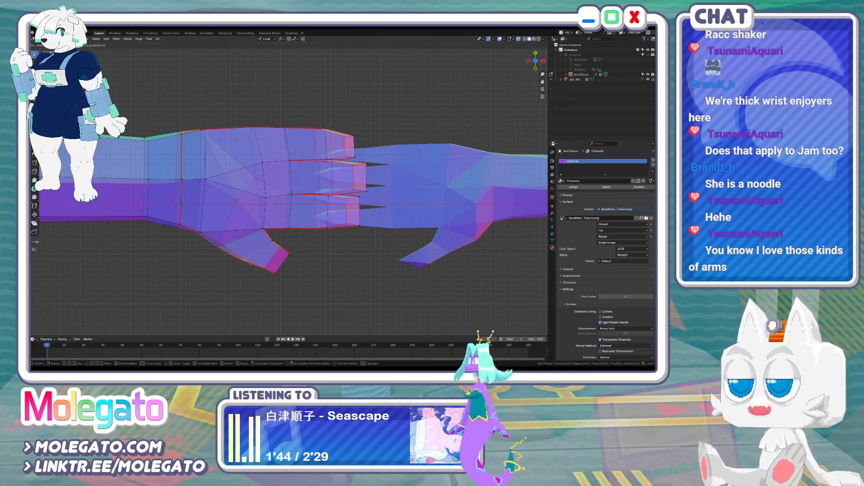
click(250, 262)
Turn off X-ray and return to Object Mode to check the hands against both full characters in front view
scroll(250, 262, down, 3)
key(alt+z)
key(KP_1)
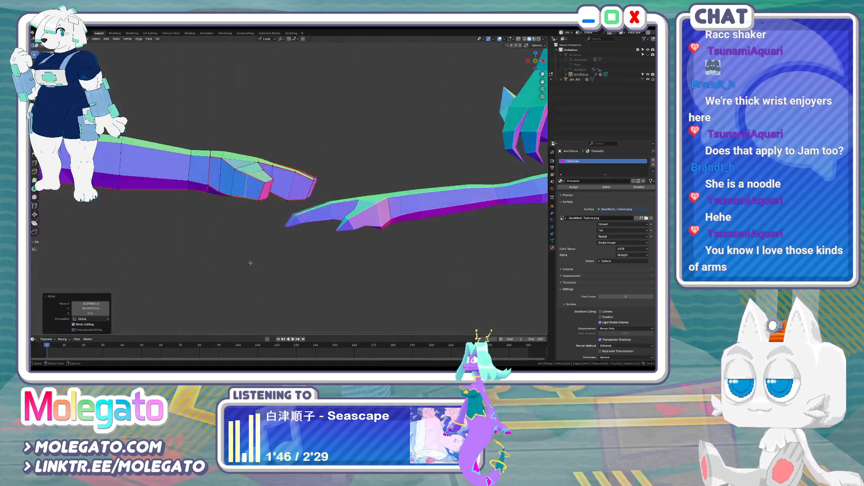
scroll(250, 262, down, 4)
shift+middle_drag(194, 182, 309, 189)
scroll(310, 188, down, 3)
key(Tab)
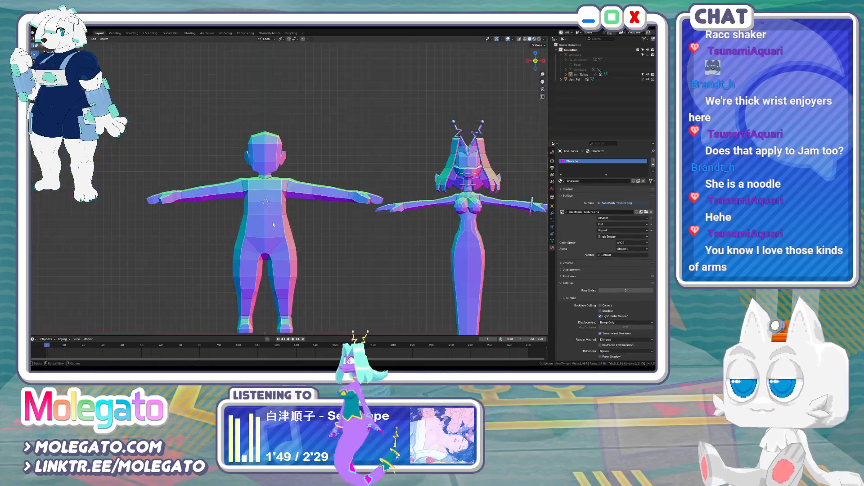
shift+middle_drag(272, 222, 287, 249)
scroll(343, 221, up, 4)
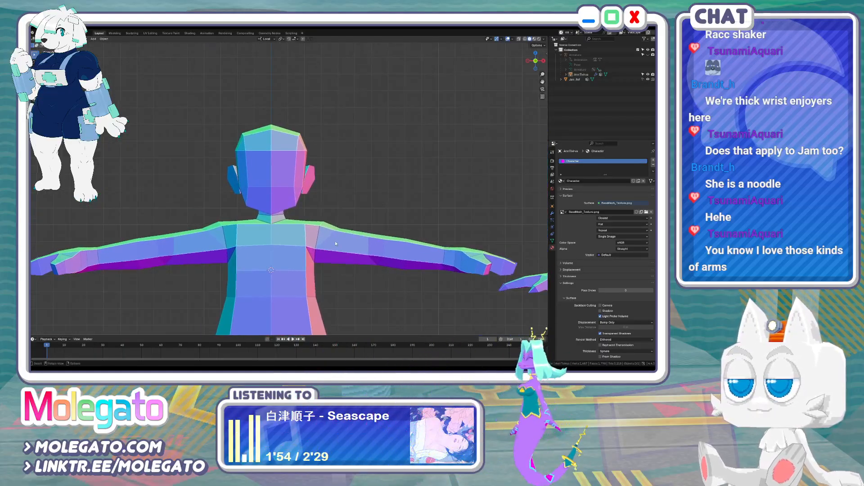
Select the base body's linked head geometry in Edit Mode and hide it to expose the neck
click(310, 235)
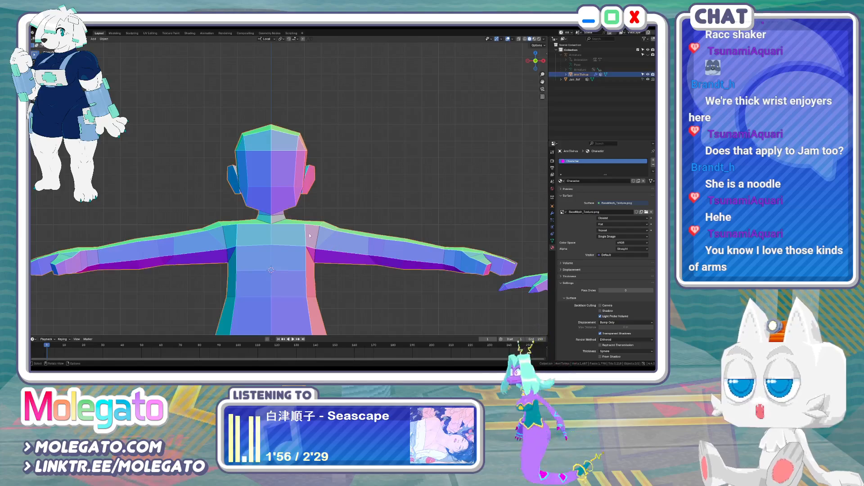
key(Tab)
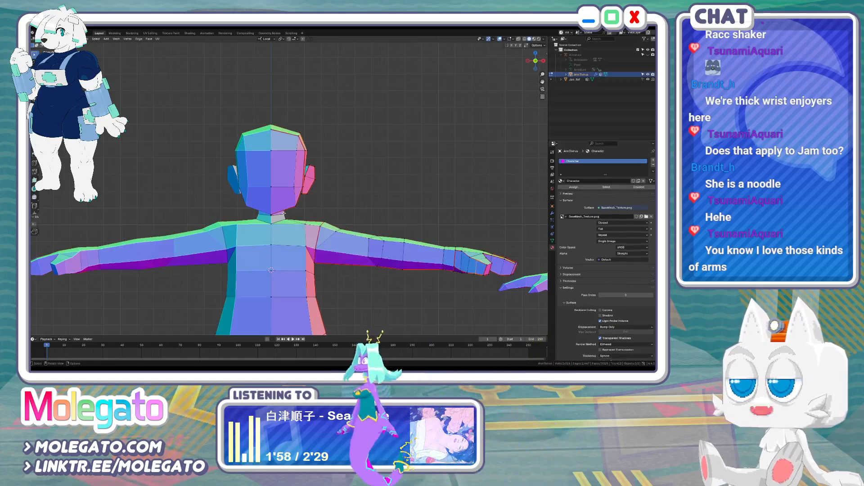
key(ctrl+l)
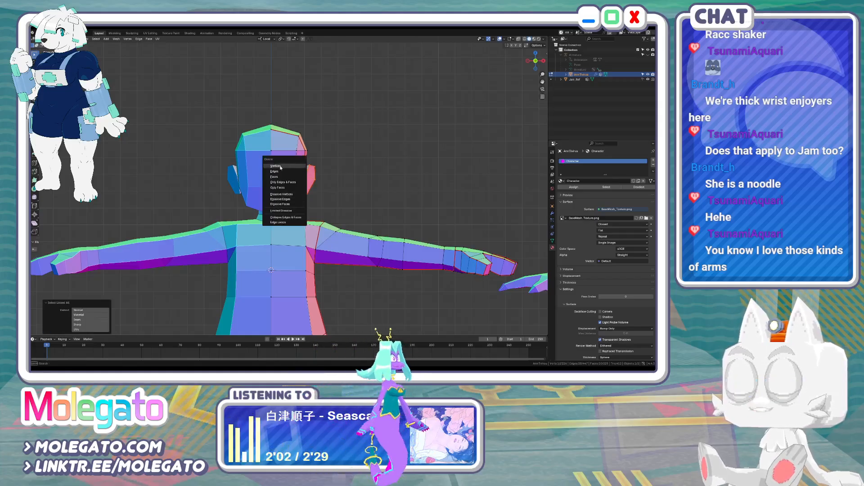
click(280, 167)
key(h)
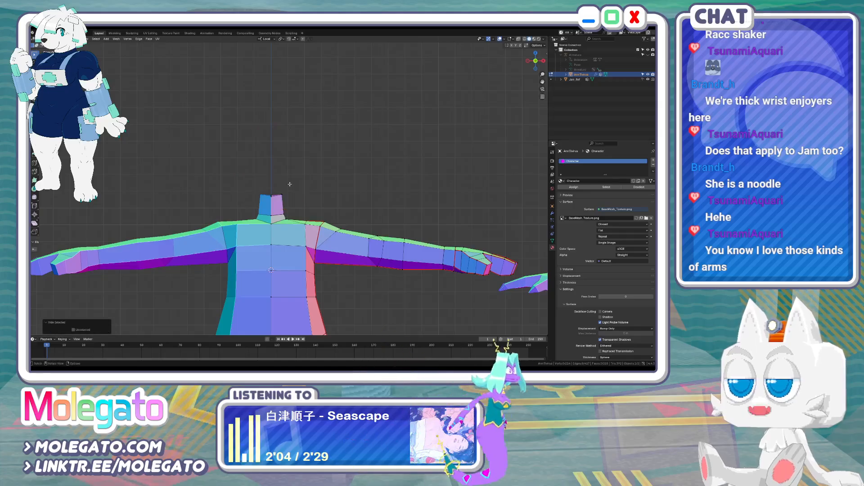
Hide the reference character, then raise the top of the base body's neck in side view
key(KP_3)
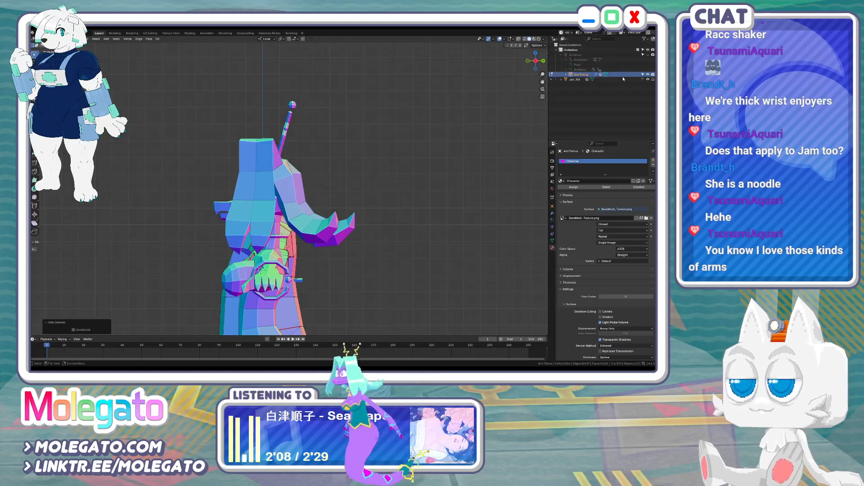
click(649, 79)
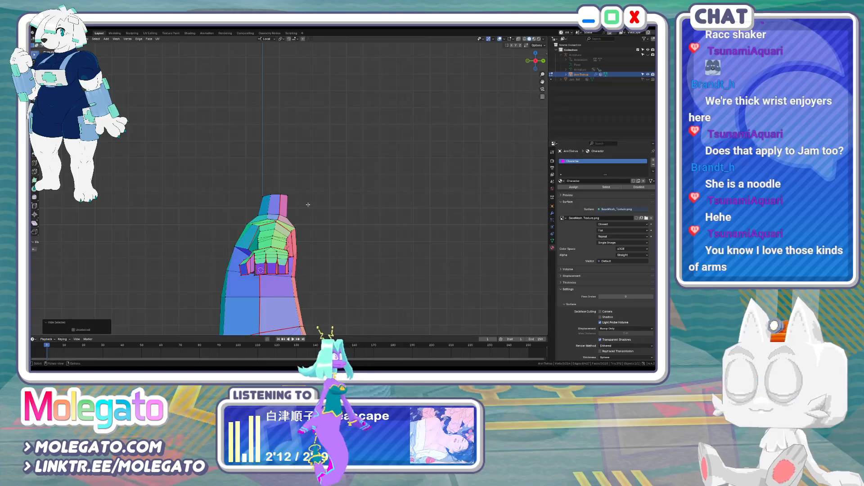
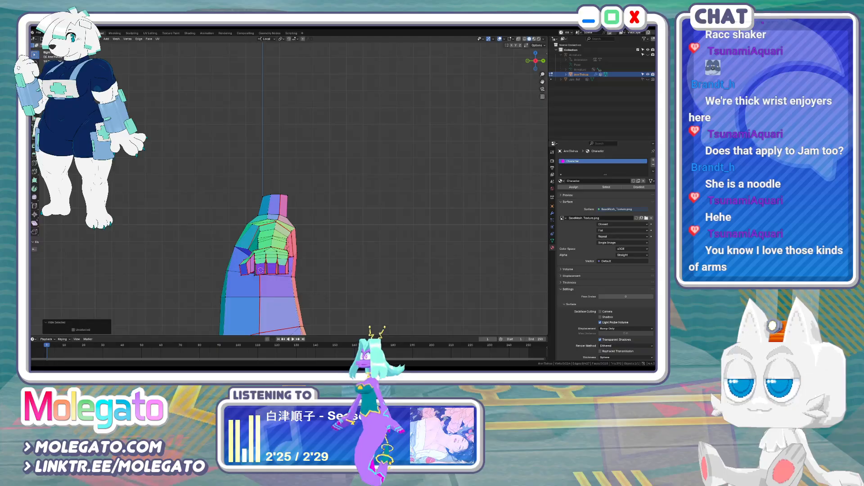
click(369, 183)
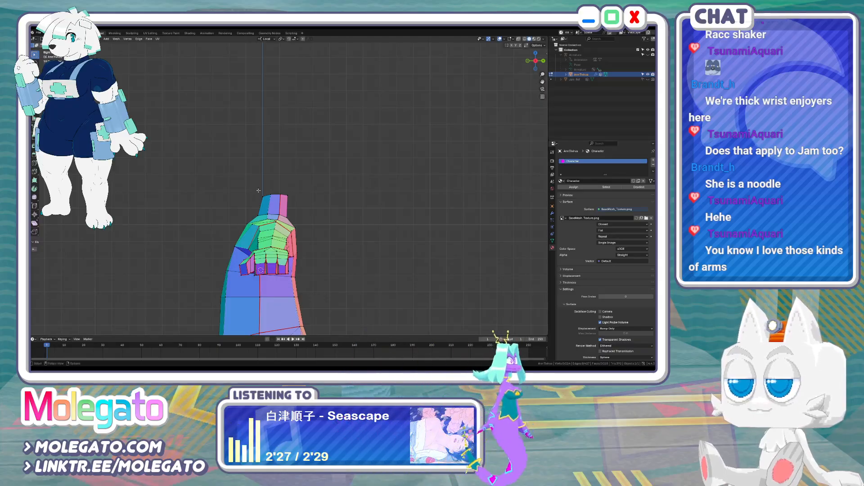
scroll(258, 191, up, 2)
drag(311, 197, 316, 202)
key(g)
click(325, 194)
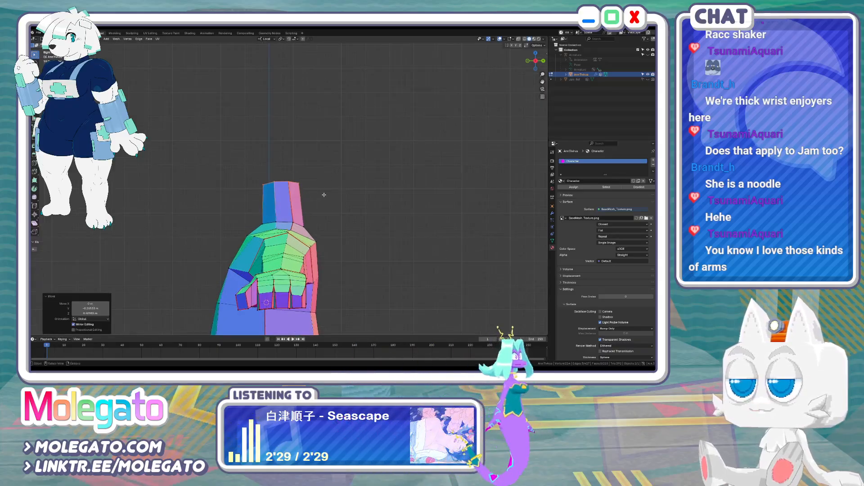
Place the 3D cursor midway between the neck's top front and back vertices, use it as pivot point, and scale the neck top wider
click(264, 184)
shift+click(299, 183)
key(shift+s)
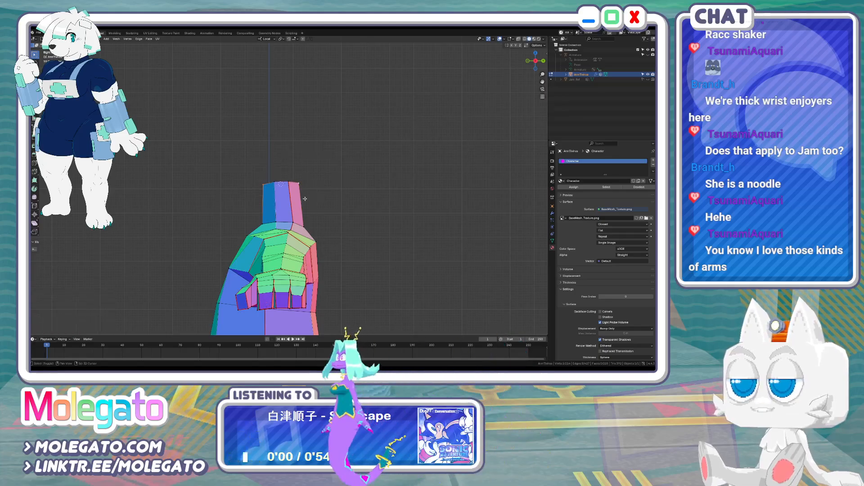
click(301, 204)
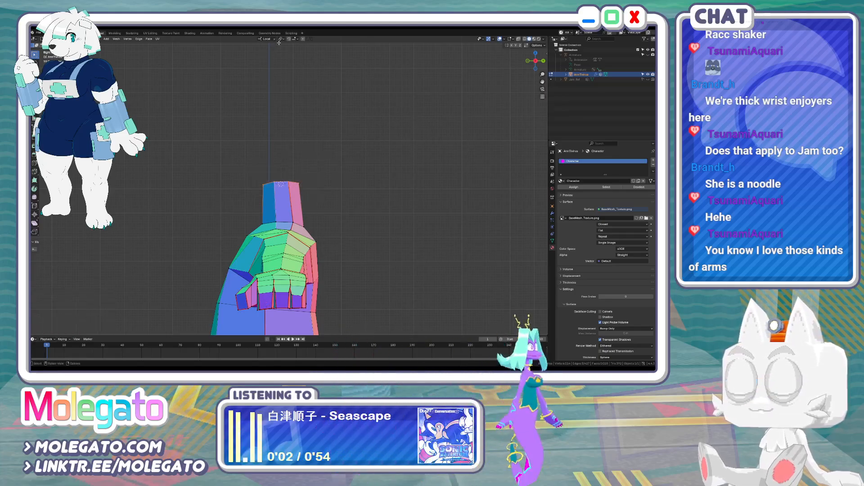
click(292, 57)
key(s)
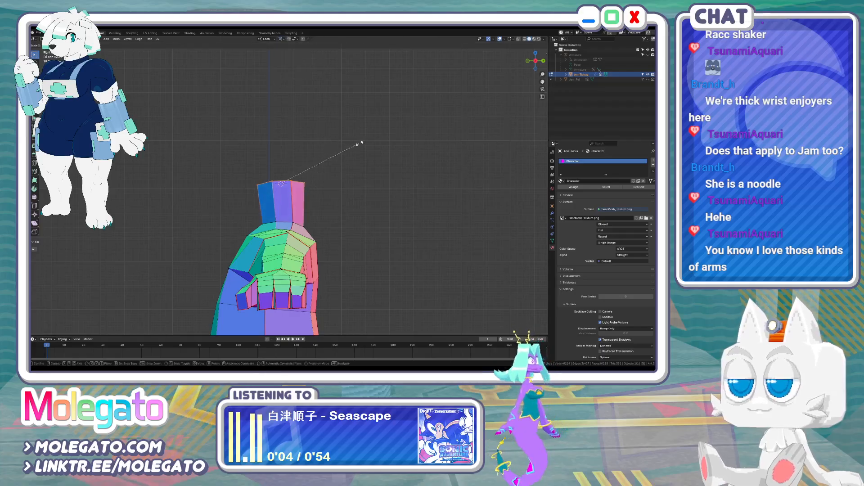
key(Escape)
Move the back and front vertices of the neck base outward in side view to thicken the neck
key(g)
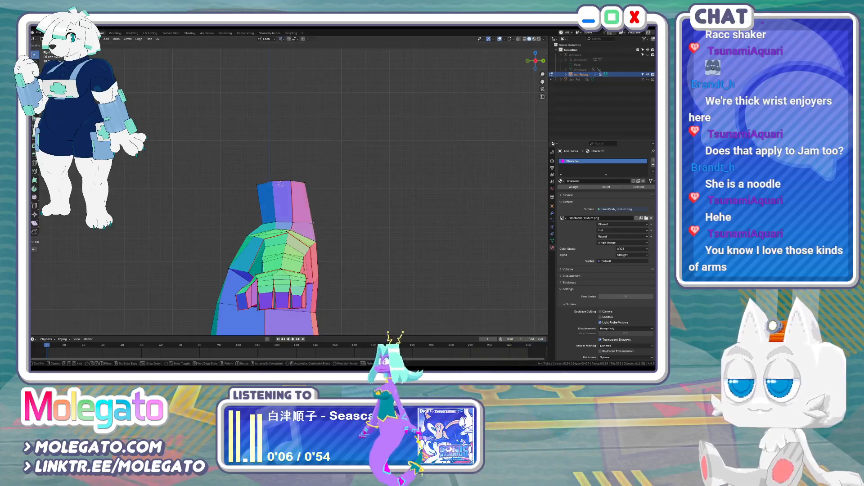
click(312, 222)
key(g)
click(255, 217)
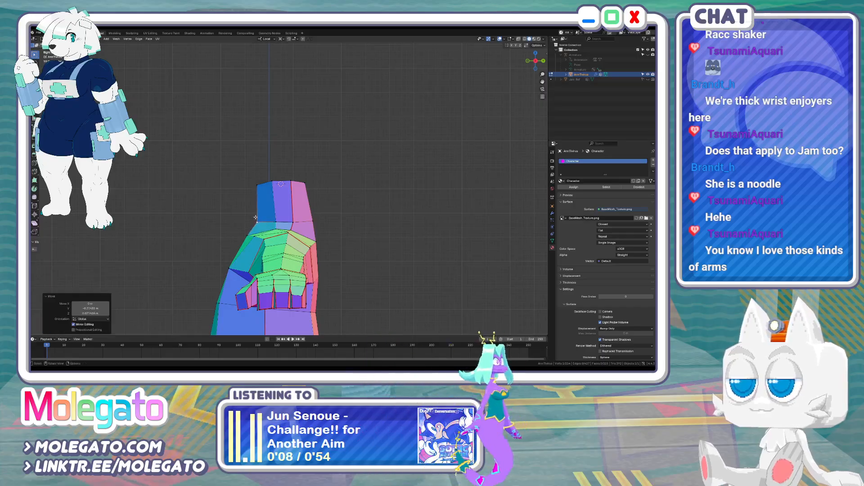
In front view, level the neck's upper side corner, enable X-ray, and move the neck-base side vertices outward
middle_drag(292, 228, 291, 217)
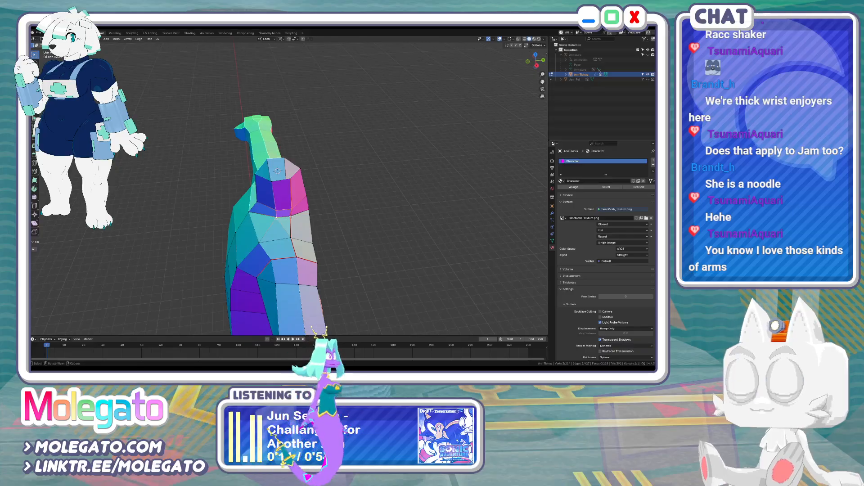
shift+click(290, 208)
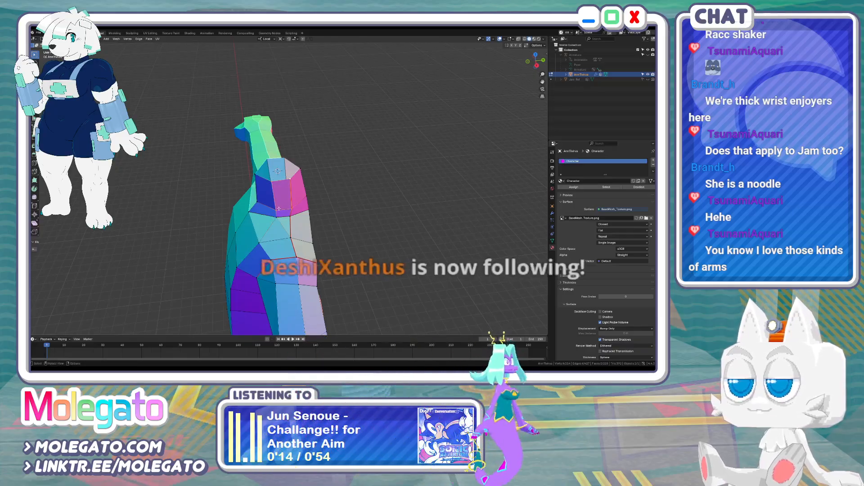
key(KP_7)
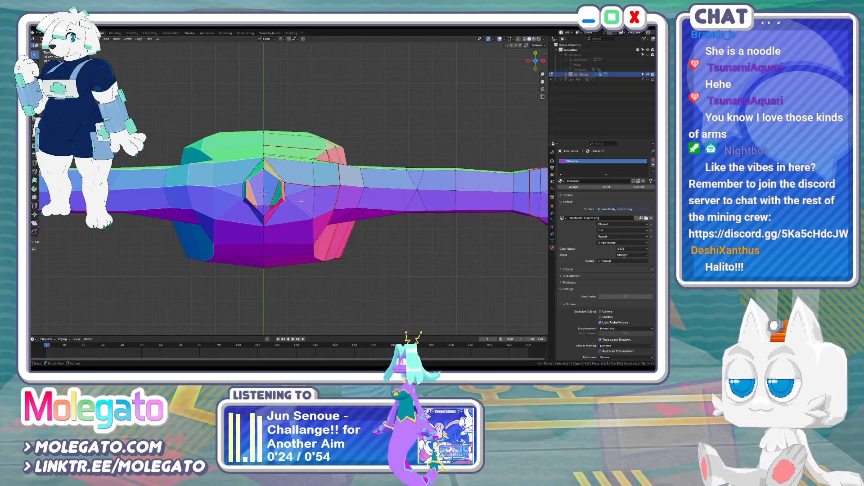
key(KP_1)
scroll(278, 167, up, 4)
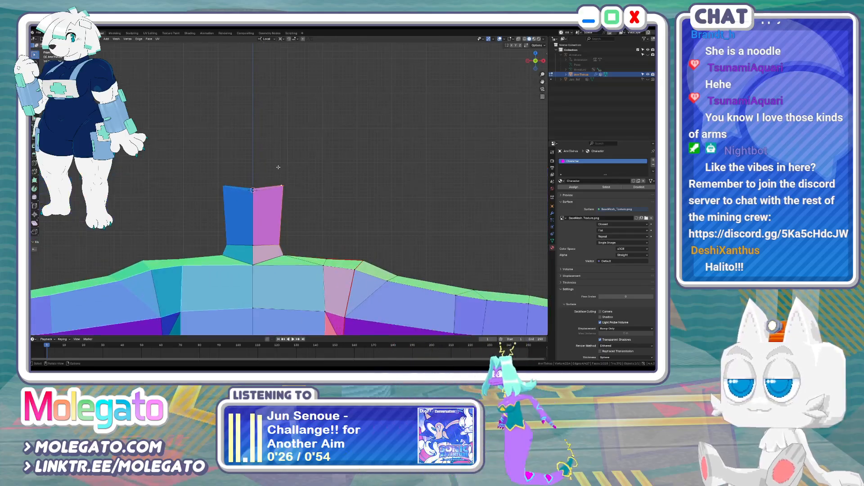
click(306, 201)
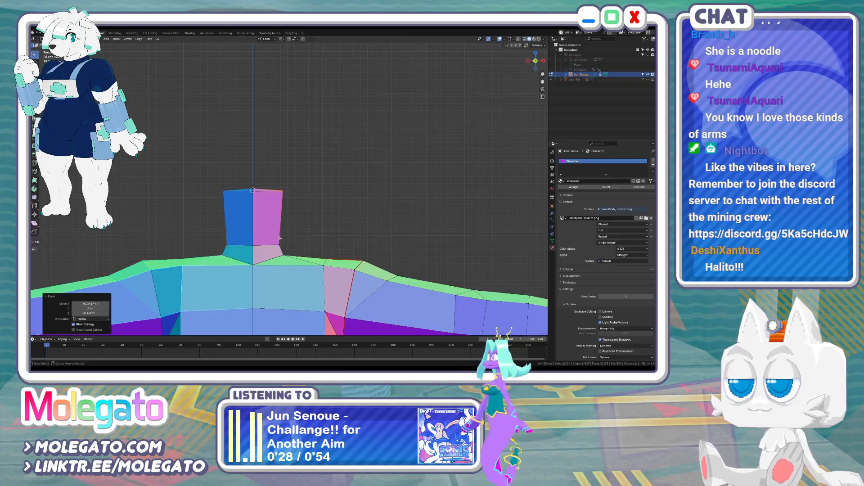
key(alt+z)
key(g)
click(295, 248)
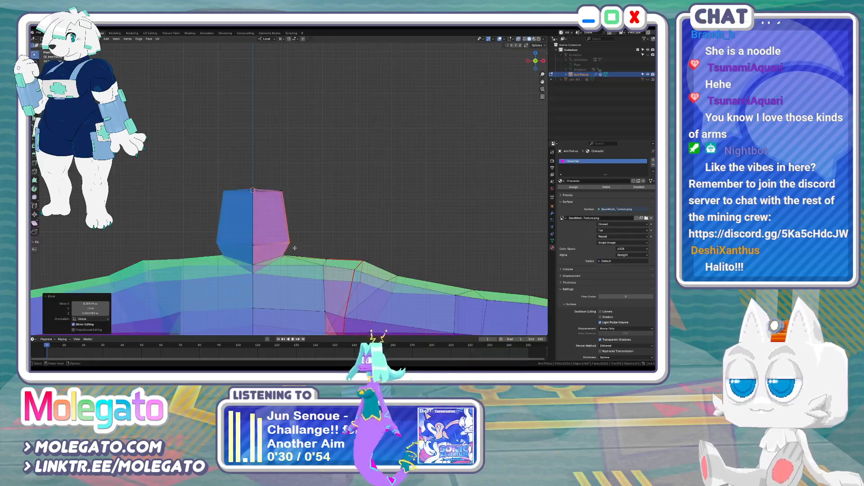
Slide the edge below the neck outward along the shoulder to broaden the neck-to-shoulder transition
key(g)
key(g)
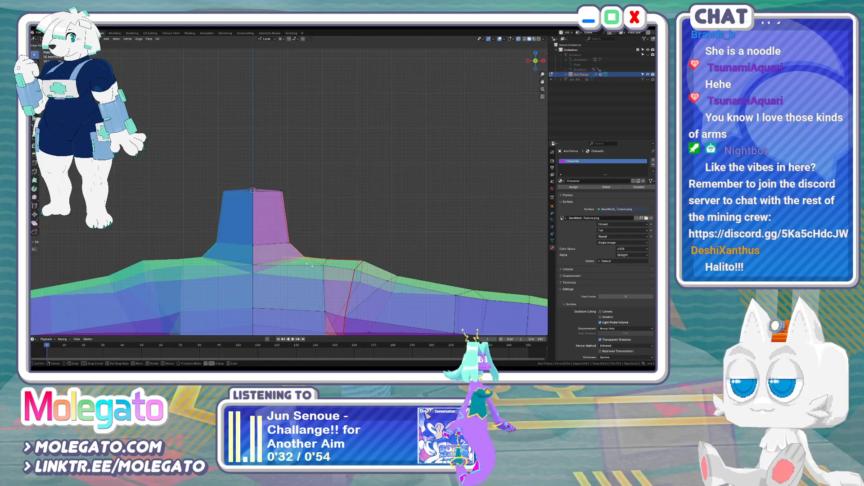
click(308, 264)
Set the pivot point to Median Point and scale the selected neck-side vertices along the Y axis
key(KP_3)
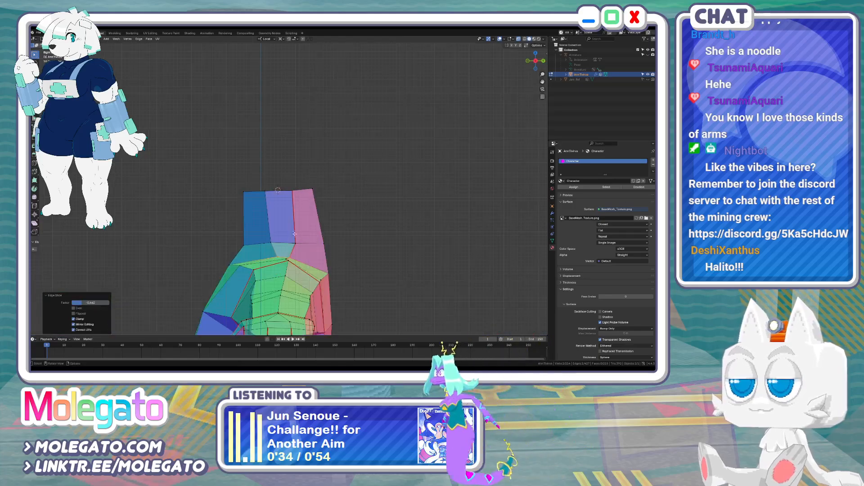
middle_drag(294, 233, 276, 244)
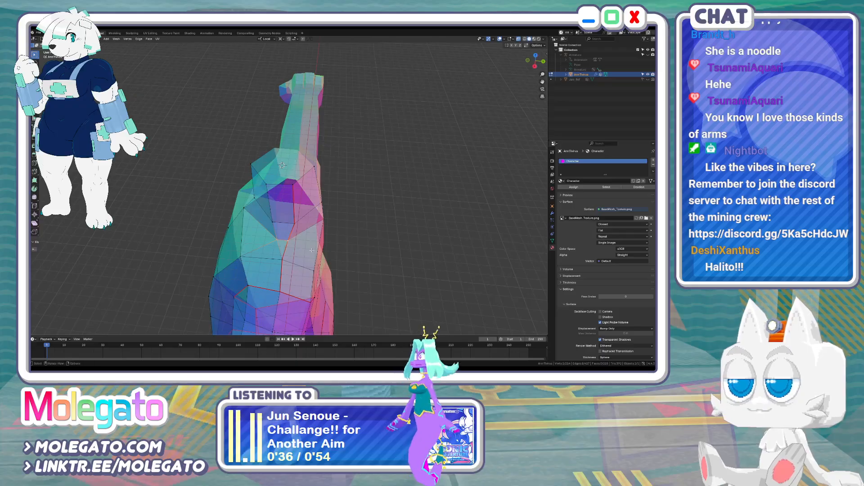
key(g)
key(x)
right_click(329, 256)
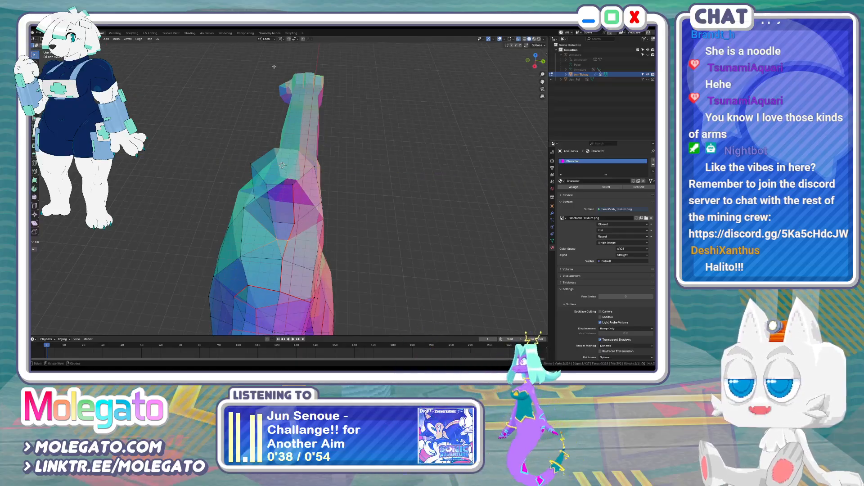
click(279, 39)
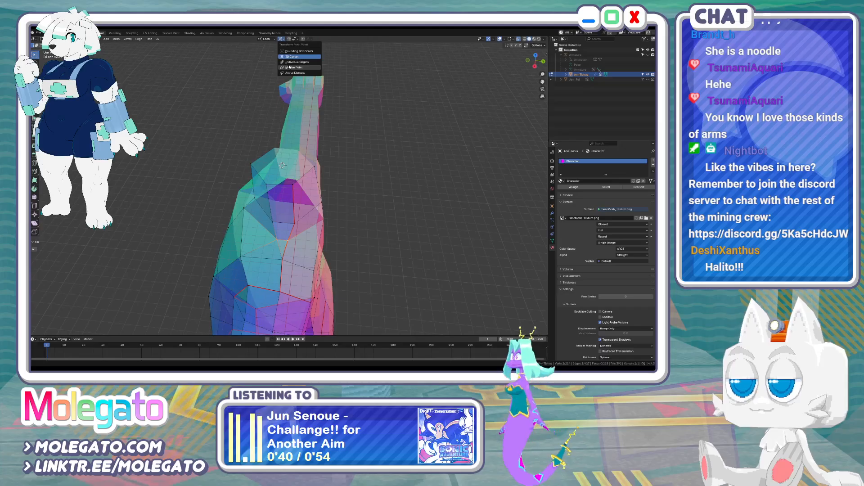
click(289, 67)
key(s)
key(y)
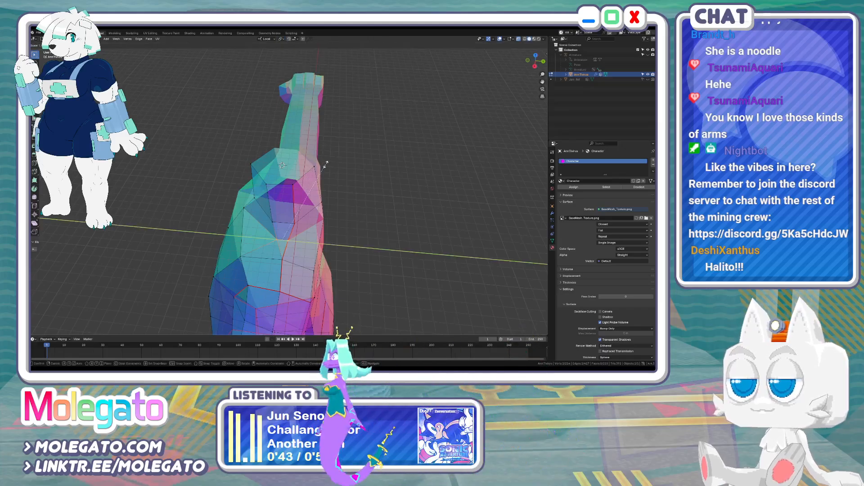
click(349, 162)
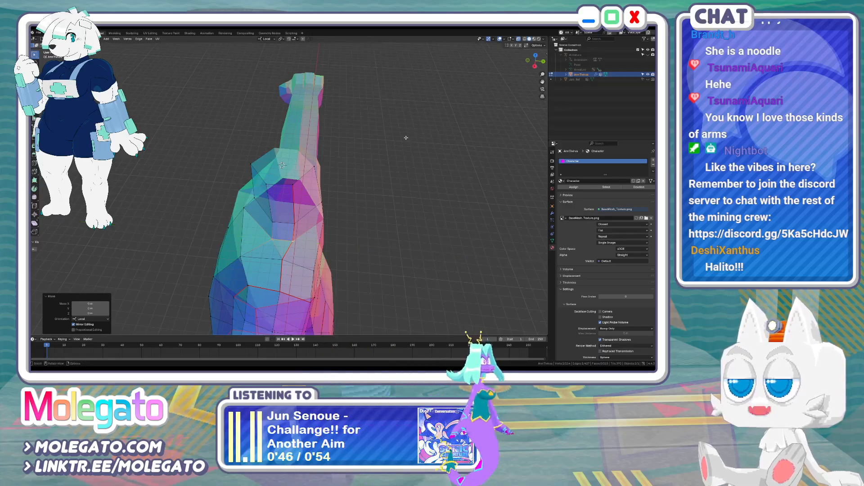
Turn off X-ray, then move and slide the vertices around the neck opening in top view to round its outline
key(KP_7)
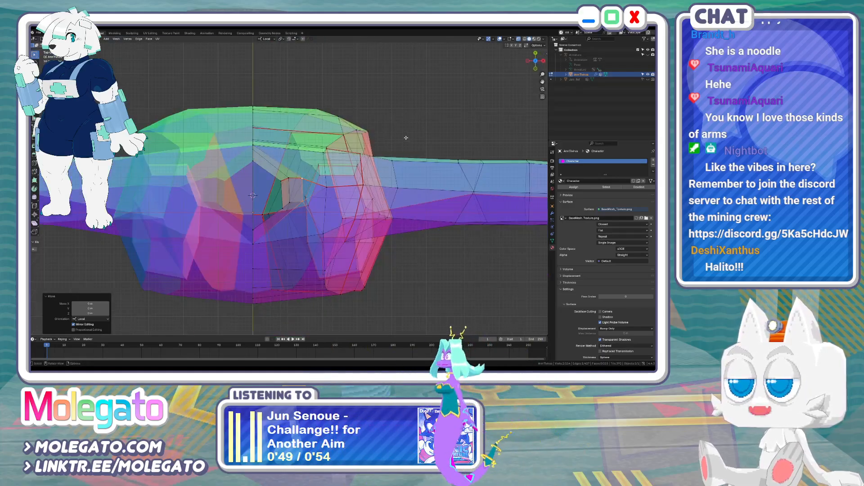
key(alt+z)
key(shift+v)
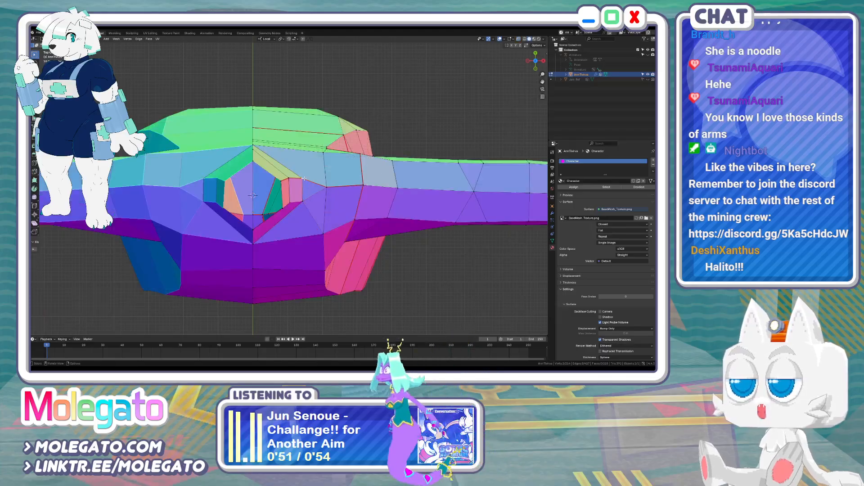
click(301, 164)
key(g)
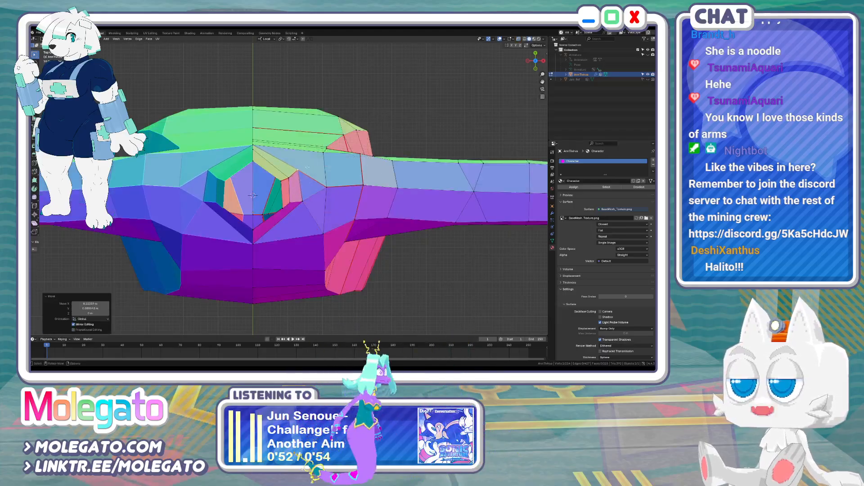
key(g)
click(304, 210)
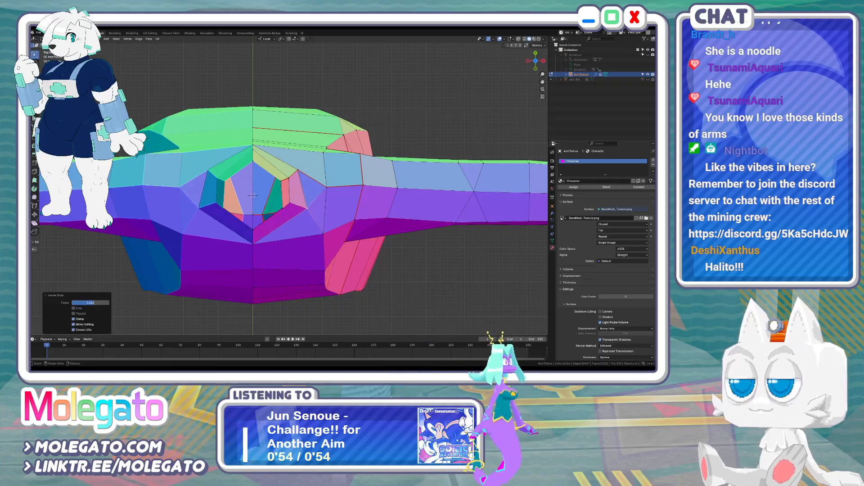
Adjust the height of the selected vertex between neck and shoulder along the Z axis in front view
middle_drag(304, 209, 290, 228)
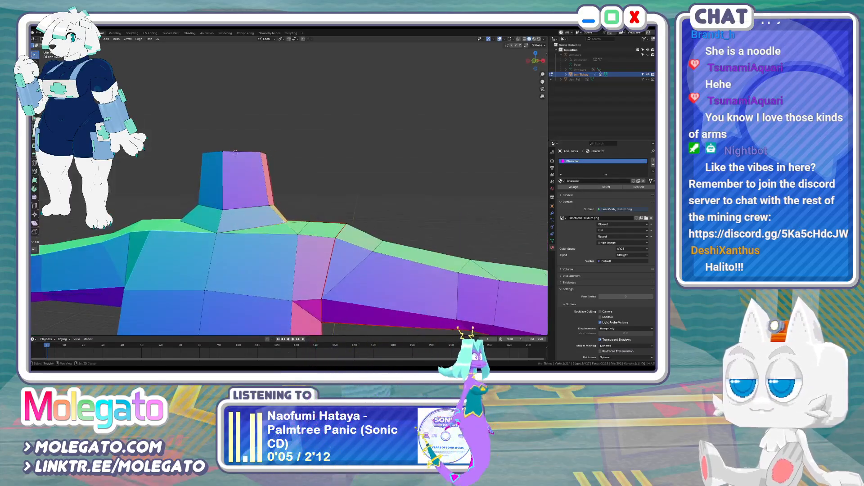
key(KP_1)
key(g)
key(z)
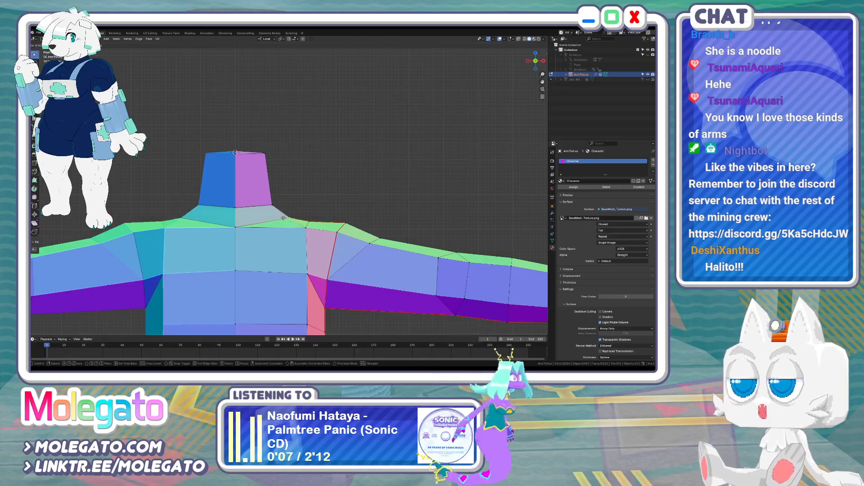
click(283, 216)
Move the vertex beside the neck base upward and slightly forward in side view
middle_drag(283, 216, 307, 214)
key(KP_3)
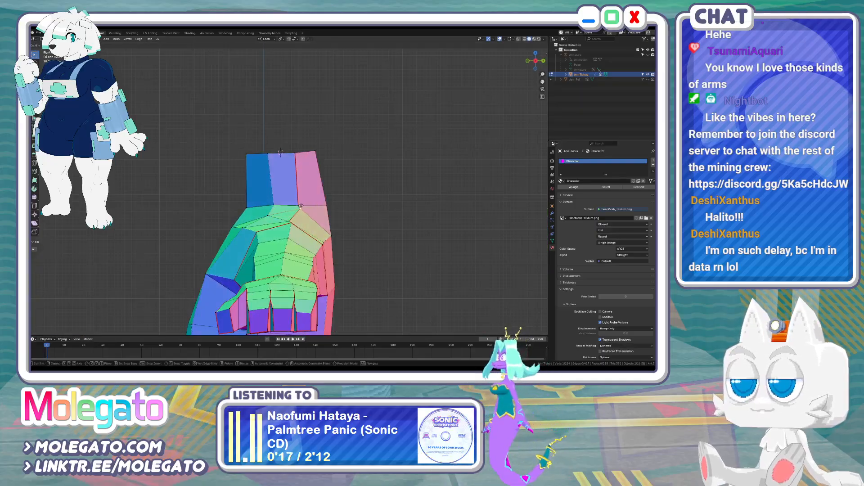
right_click(301, 206)
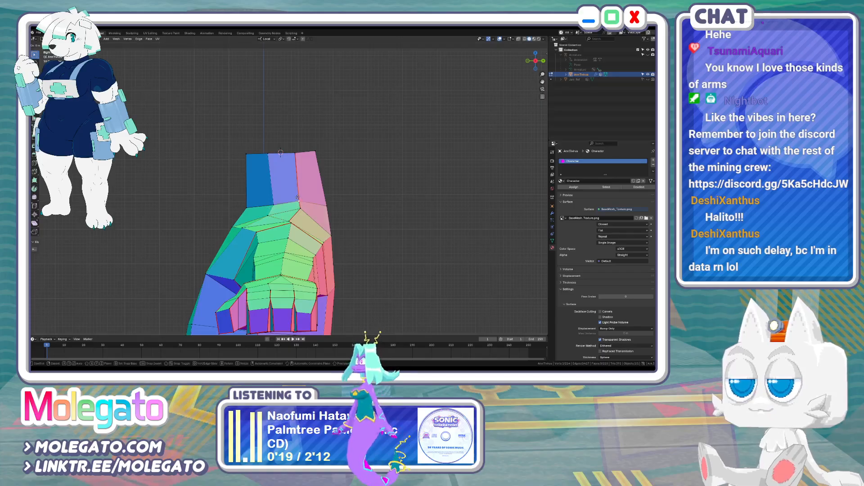
click(298, 196)
Reposition the neck-to-shoulder vertices in front view to smooth the slope, checking the form from several angles
key(KP_1)
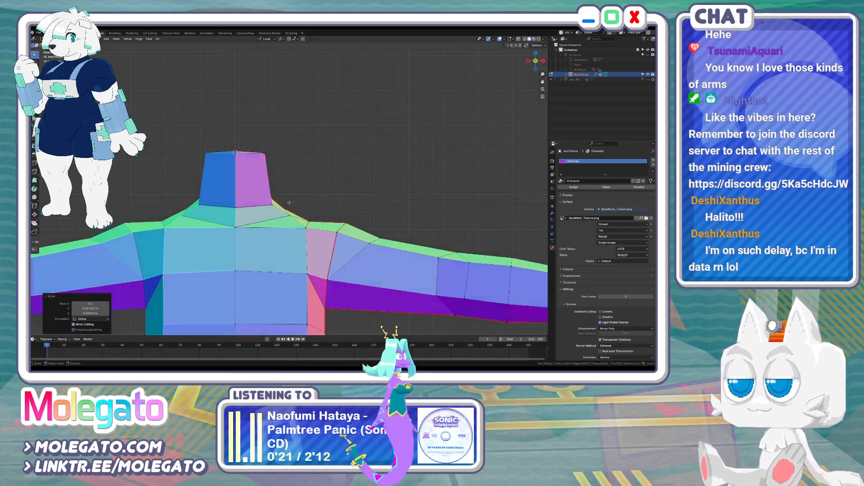
middle_drag(289, 203, 291, 230)
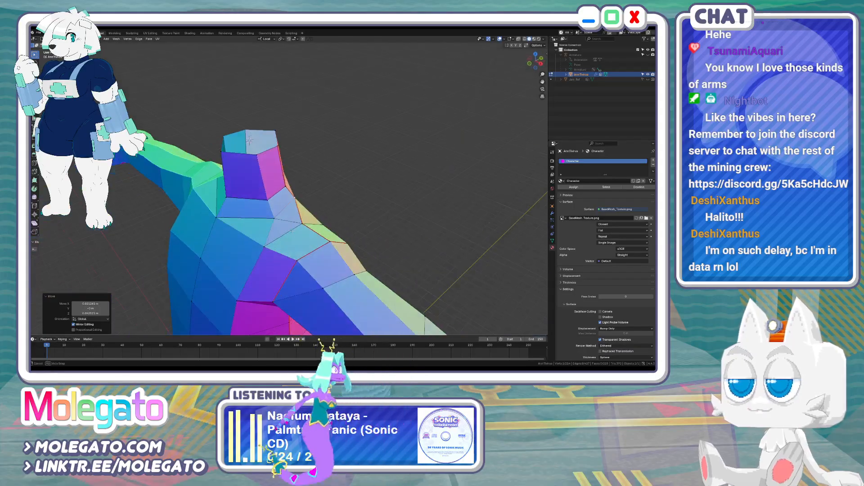
key(KP_1)
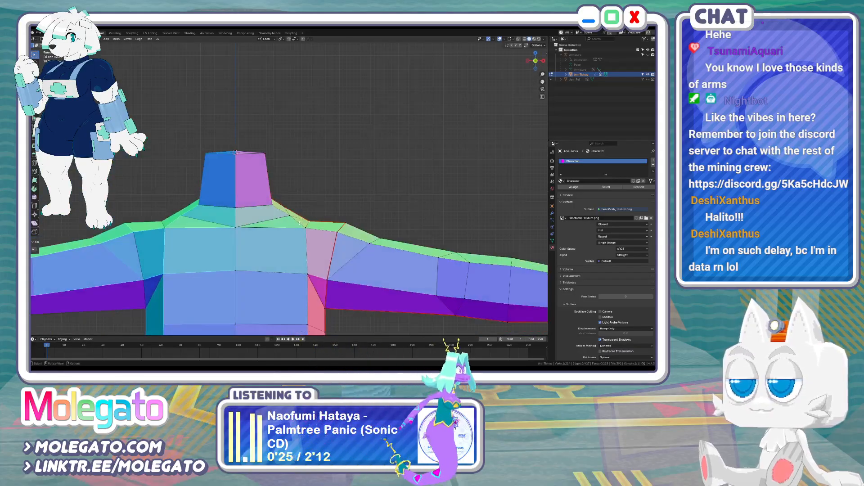
key(g)
click(301, 217)
key(KP_3)
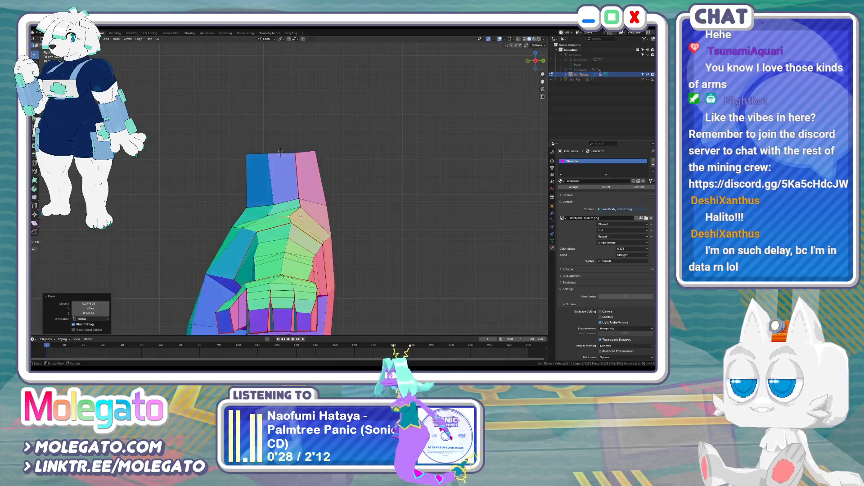
Reposition the vertices around the base of the neck in side view to refine its outline
key(g)
click(307, 214)
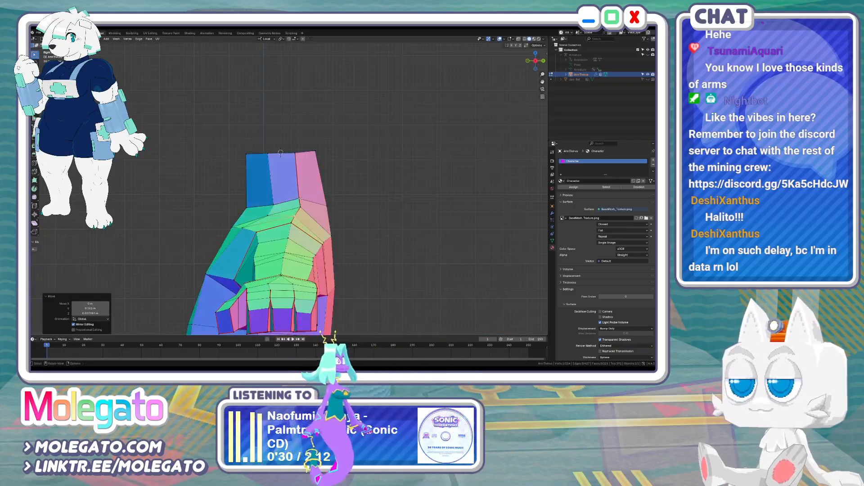
click(273, 206)
key(g)
click(268, 203)
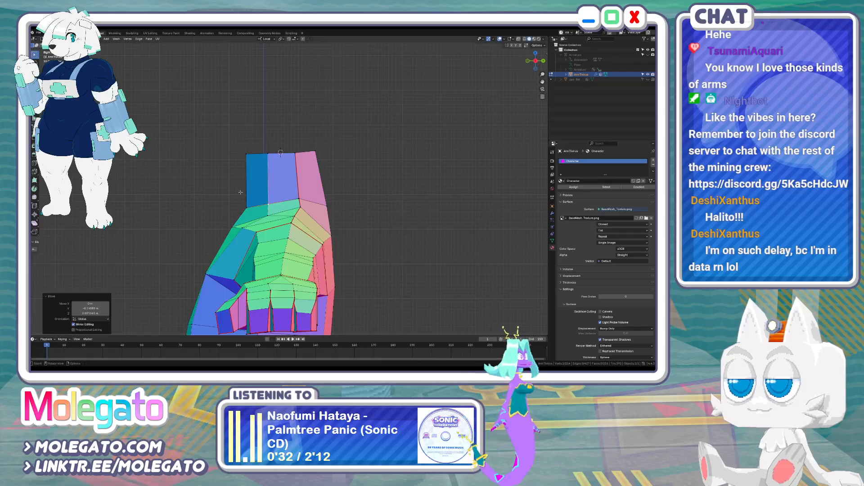
Check the neck and shoulders in front view, leave Edit Mode and save the file
key(KP_1)
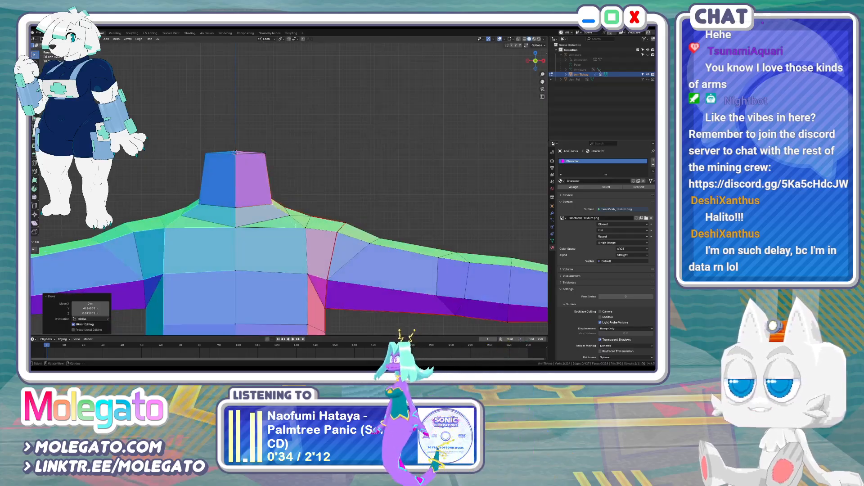
scroll(347, 241, down, 2)
shift+middle_drag(374, 249, 369, 252)
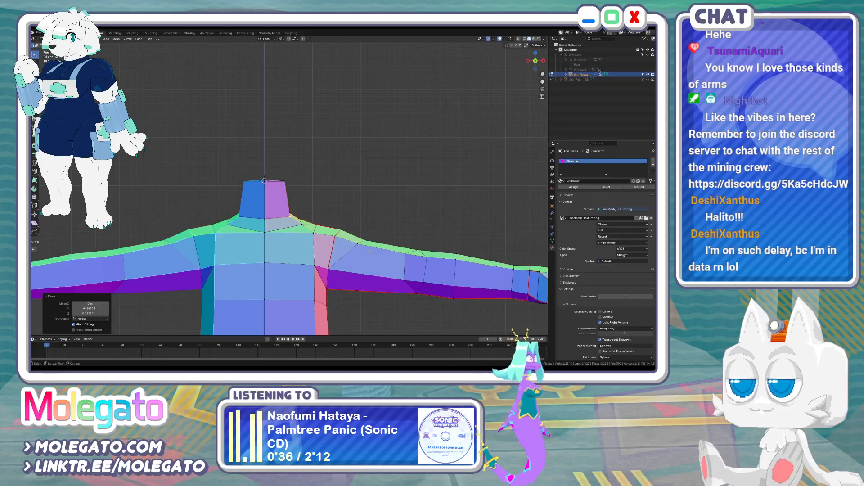
key(Tab)
key(ctrl+s)
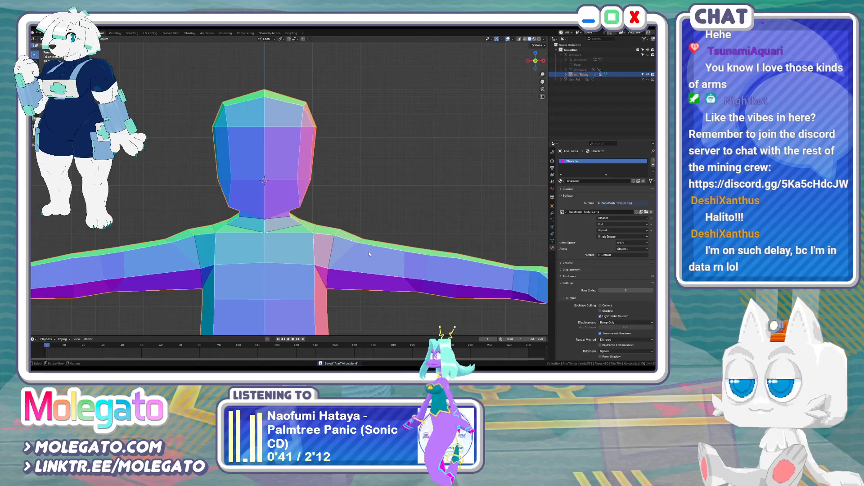
In Edit Mode with X-ray on, move the vertices at the top of the shoulder outward and rotate them in front view
key(Tab)
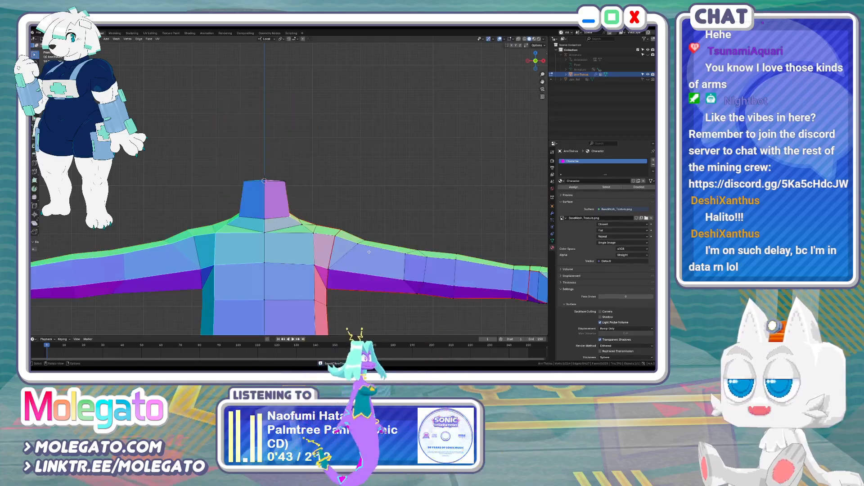
shift+middle_drag(333, 286, 314, 231)
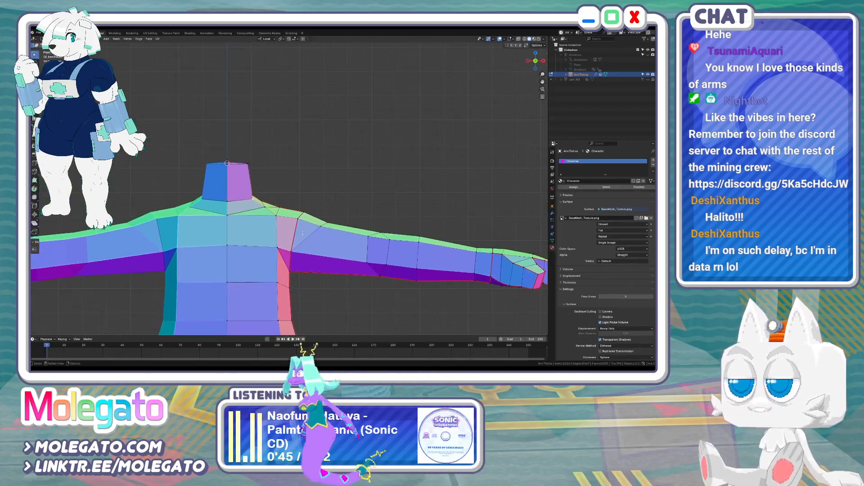
scroll(314, 230, up, 2)
key(alt+z)
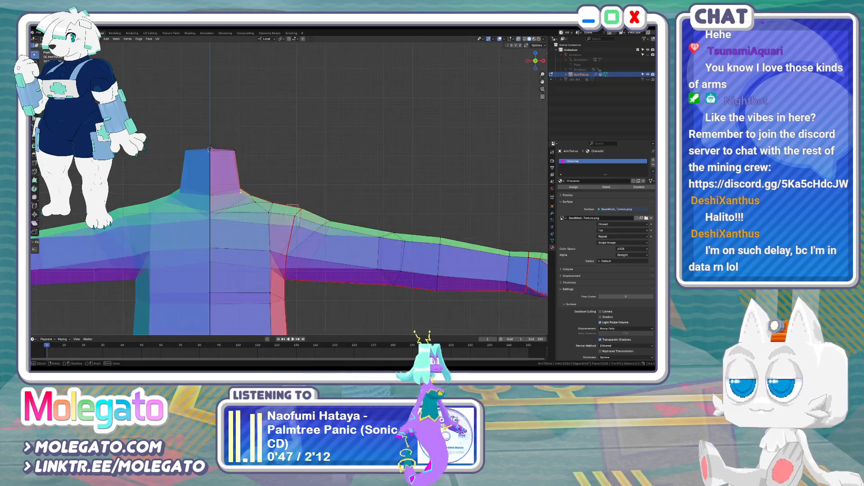
drag(297, 218, 298, 219)
key(g)
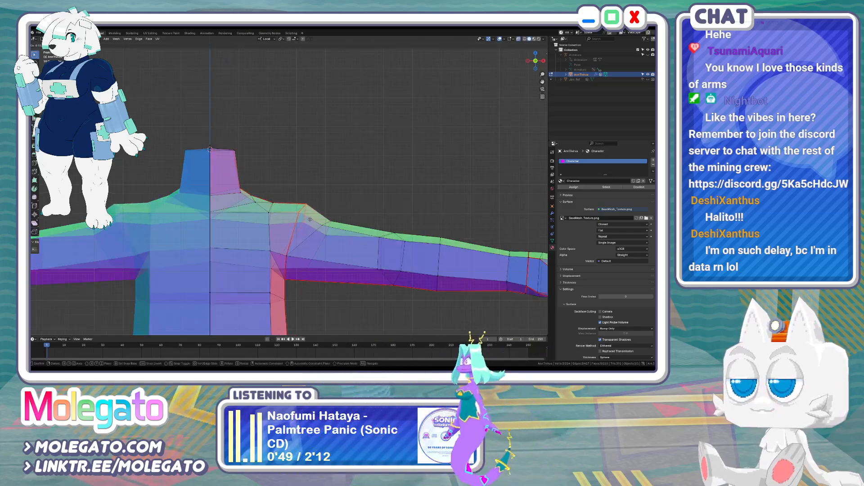
key(r)
click(348, 218)
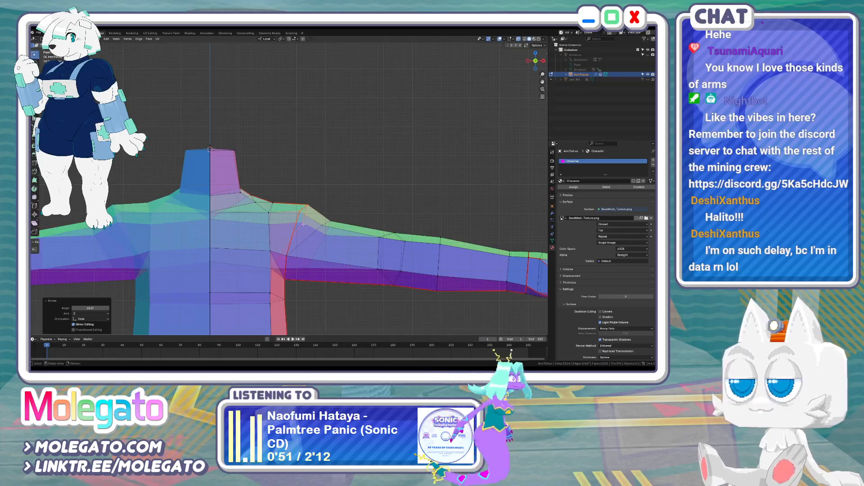
Shift the vertices on top of the upper arm slightly outward and check the silhouette in Object Mode
key(alt+z)
key(alt+z)
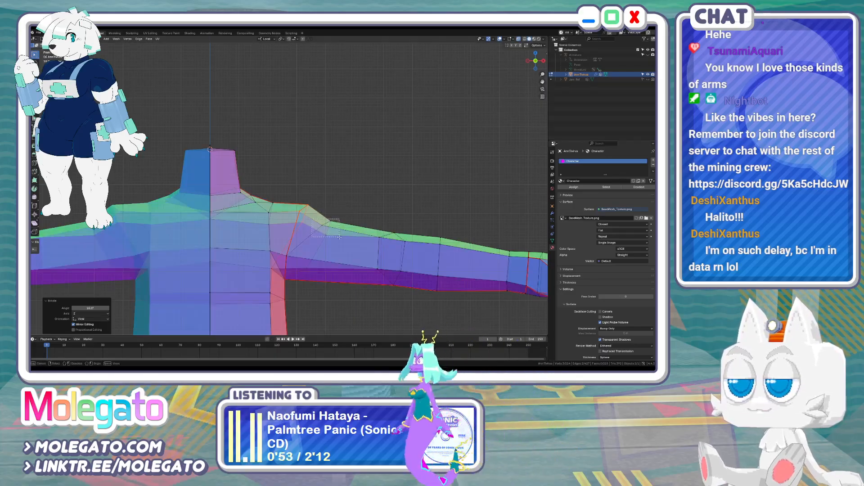
key(Tab)
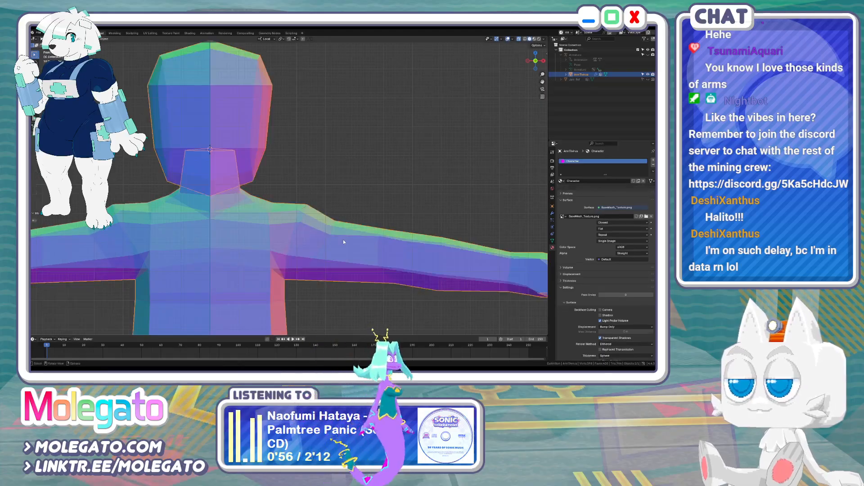
key(Tab)
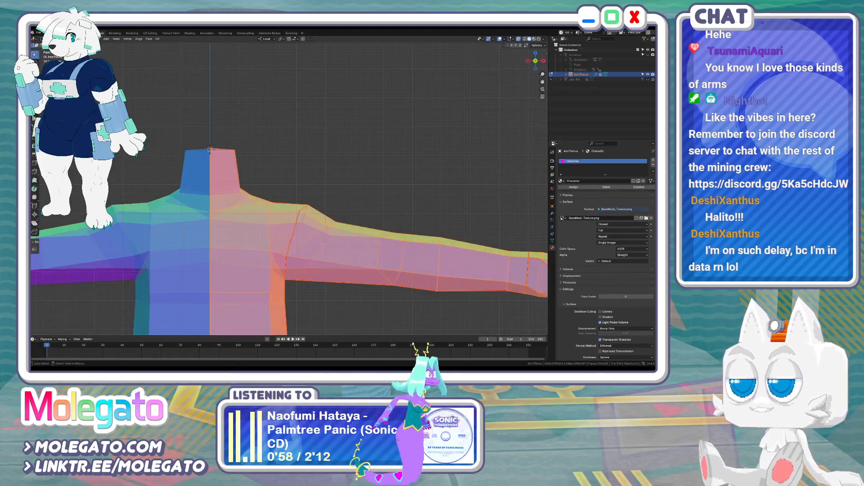
Knife a new edge from the front of the armpit over the shoulder and down to the back of the armpit
key(alt+z)
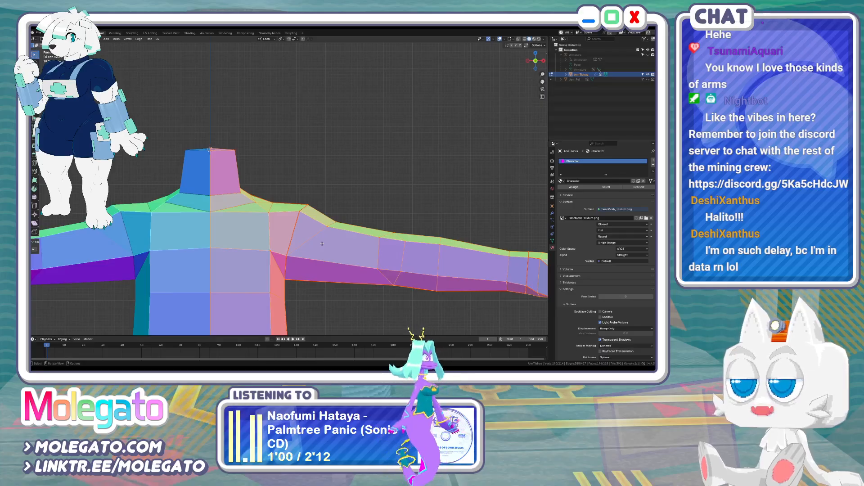
key(alt+z)
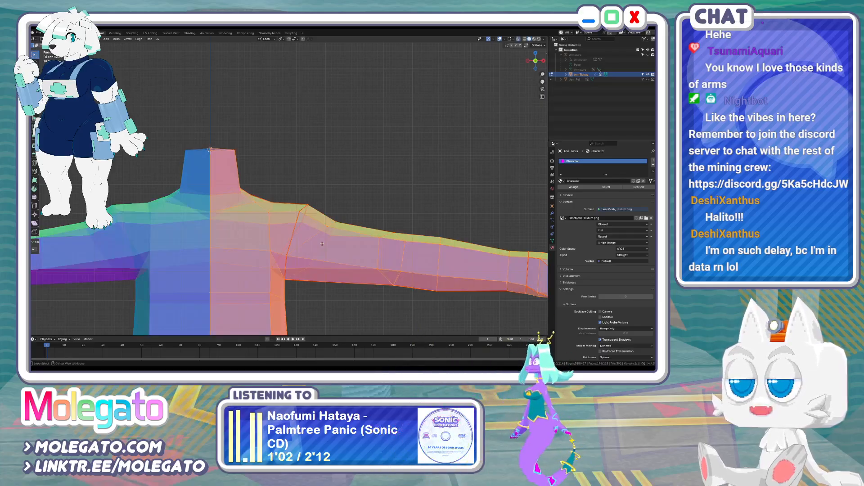
key(alt+z)
key(k)
click(325, 226)
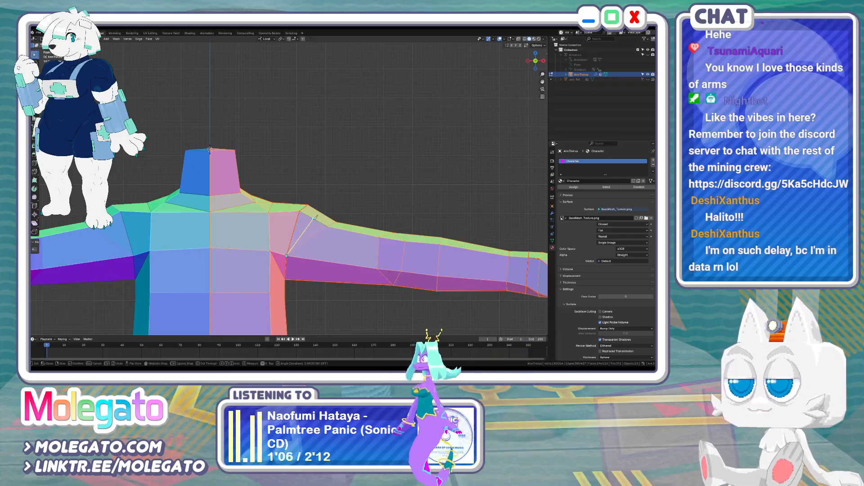
middle_drag(314, 217, 293, 236)
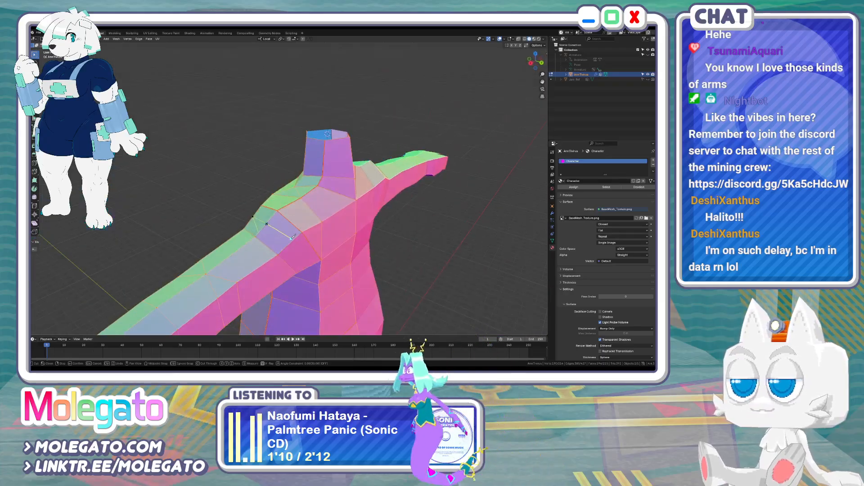
middle_drag(294, 238, 287, 234)
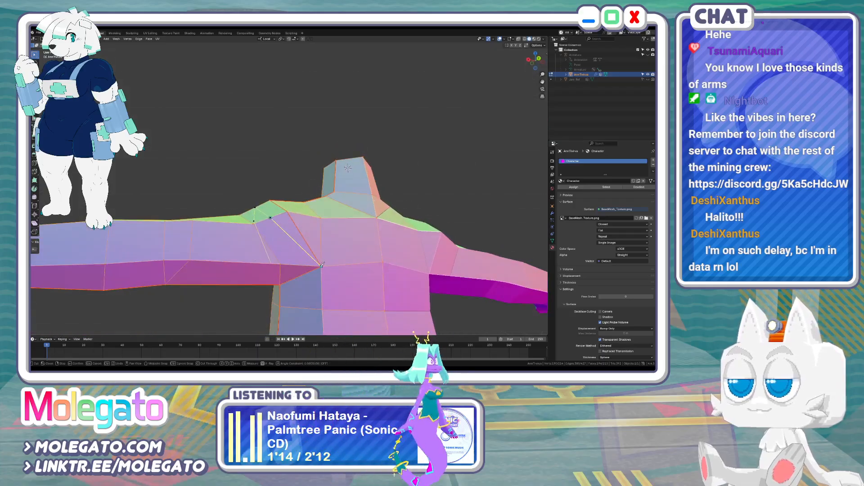
key(KP_1)
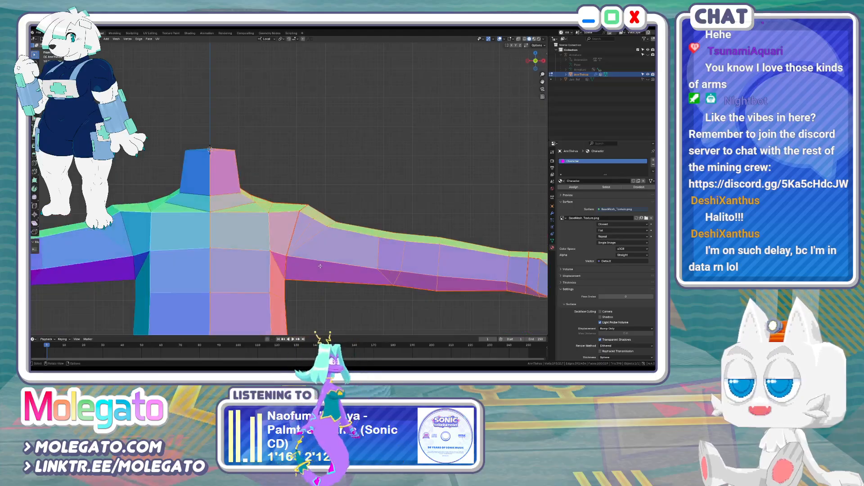
Move the new cut's top vertices outward in front view and slide the neighboring upper-arm vertices farther along the arm
scroll(319, 243, up, 1)
key(alt+z)
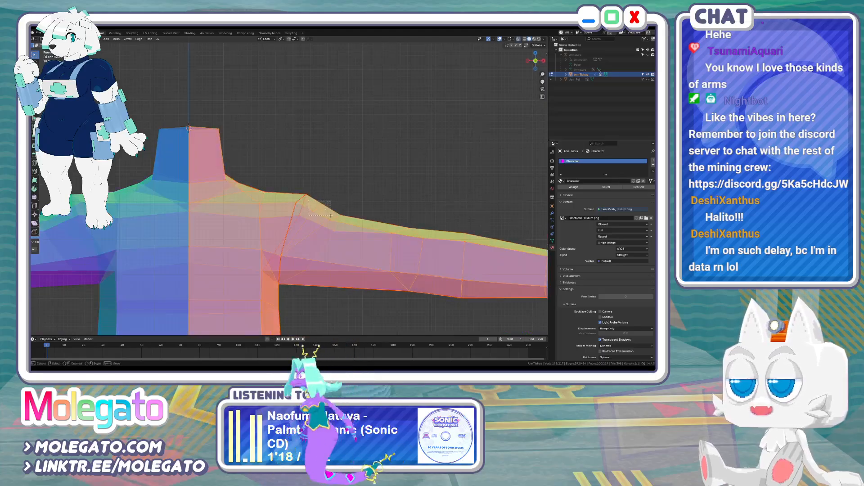
click(329, 205)
key(g)
click(337, 214)
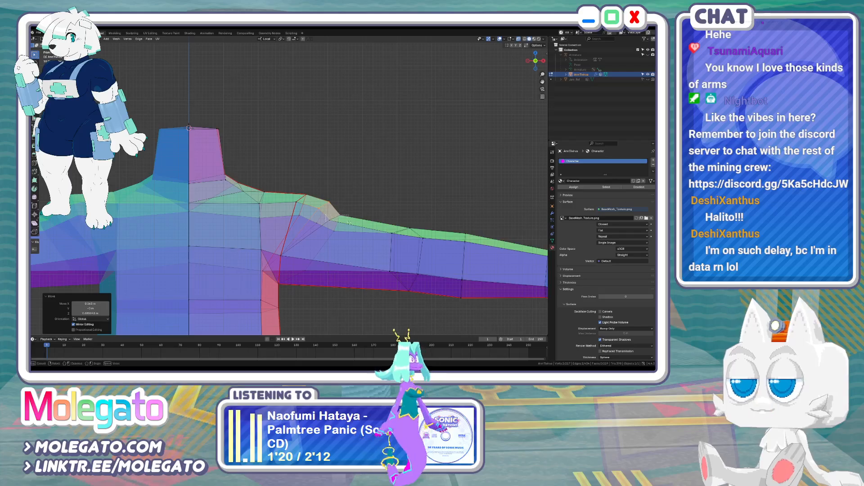
key(g)
click(359, 216)
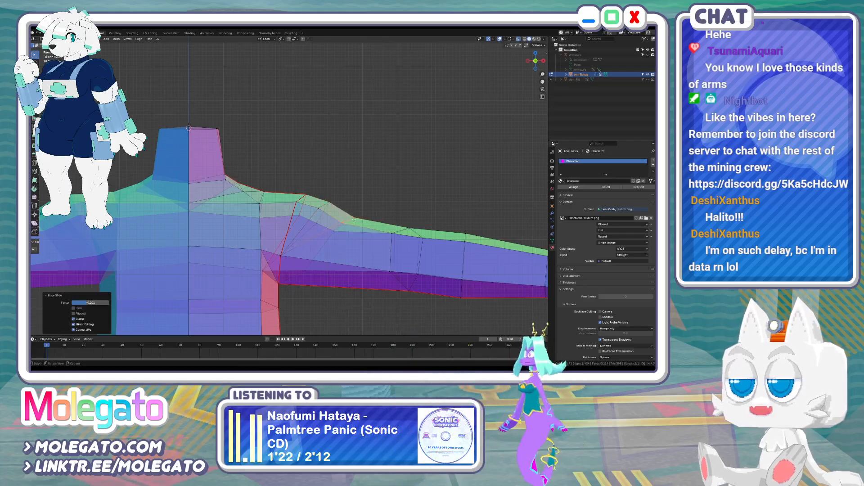
Slide the vertex on the side of the upper arm outward and move the top shoulder seam vertex slightly inward
click(335, 231)
key(g)
key(g)
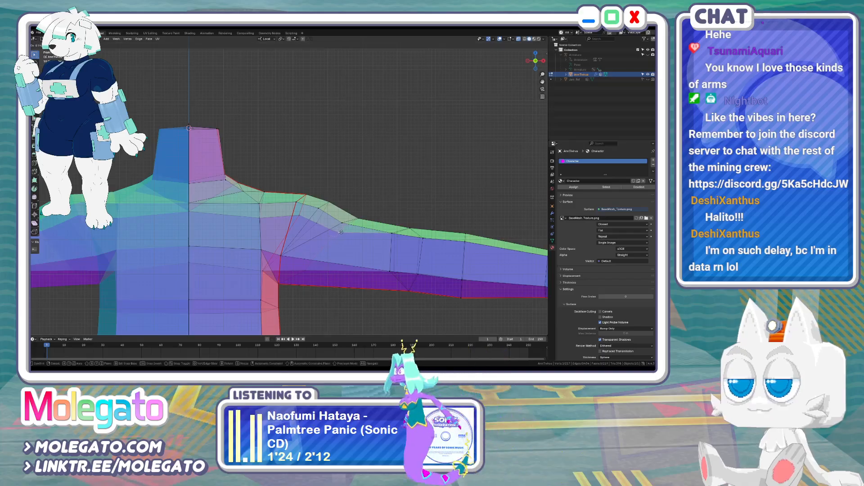
click(341, 232)
click(303, 193)
key(g)
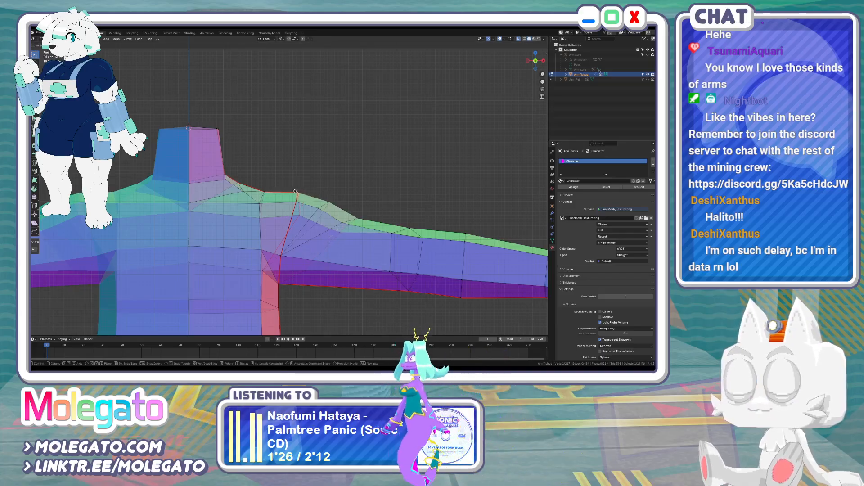
click(295, 192)
Raise the new shoulder cut's vertices in front view to give the shoulder a fuller, rounder profile
click(329, 202)
key(g)
click(332, 195)
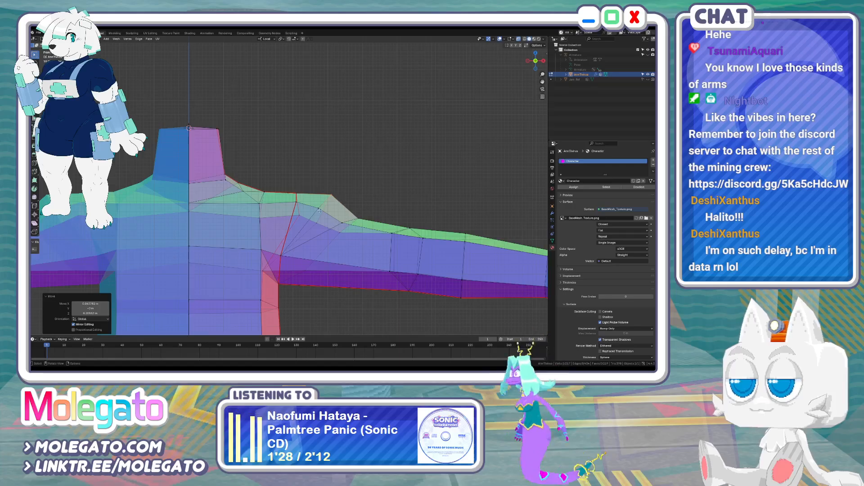
click(319, 209)
key(g)
click(317, 205)
click(318, 223)
key(g)
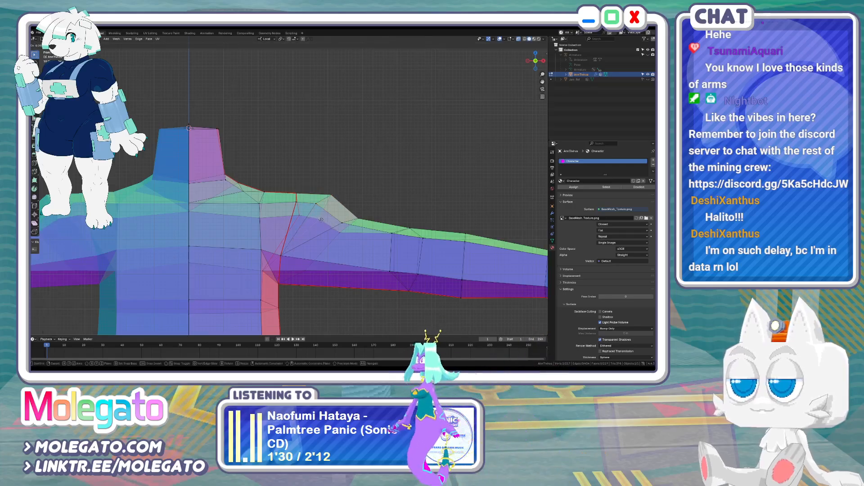
click(321, 220)
Raise the vertex at the top of the shoulder seam and check the shoulder from the back
click(295, 194)
key(g)
click(298, 184)
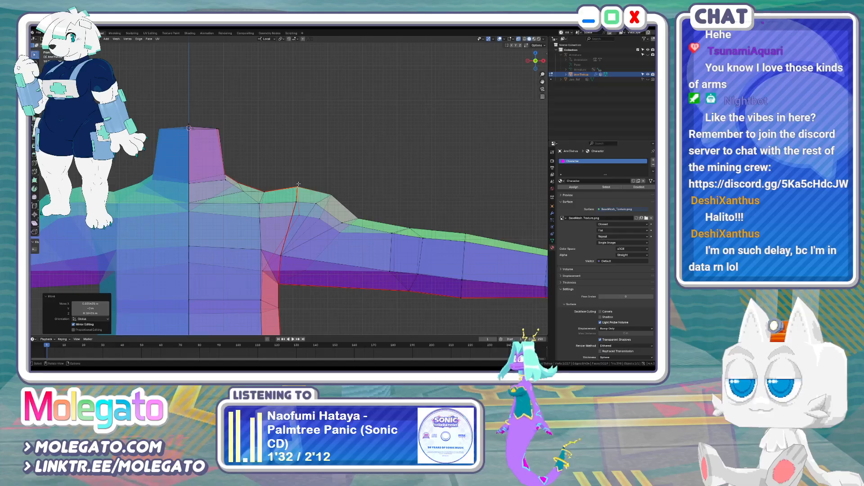
scroll(324, 231, down, 2)
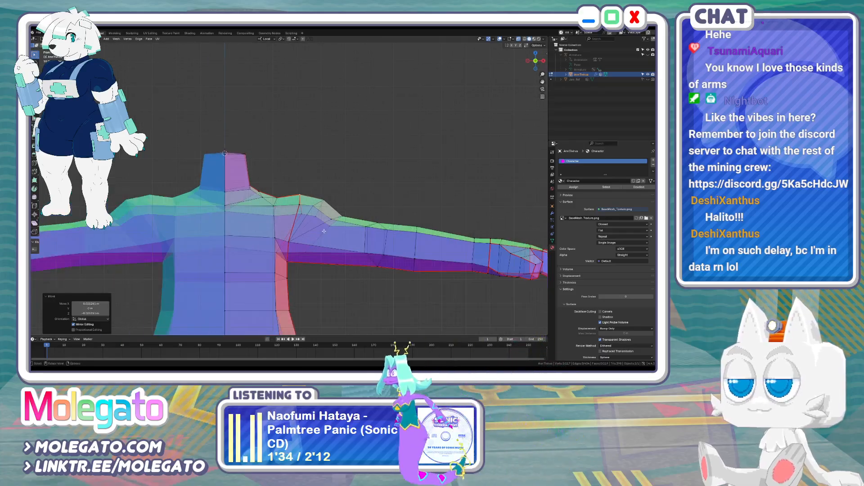
middle_drag(324, 231, 249, 250)
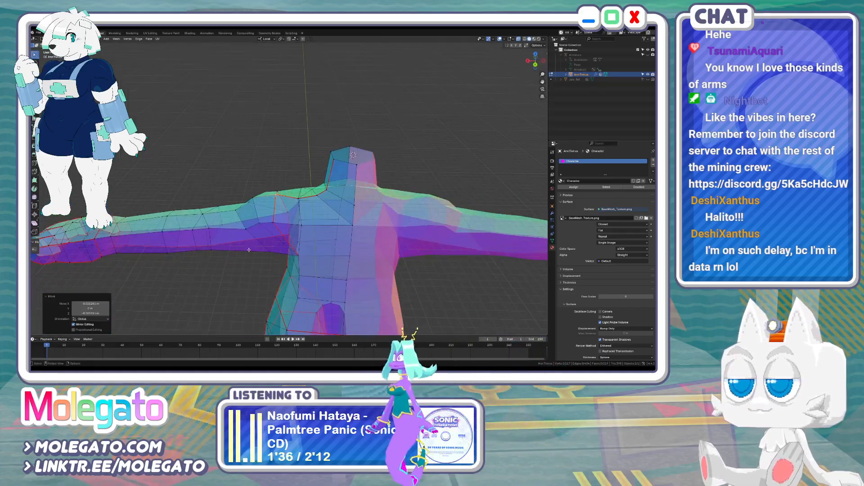
Reposition the selected shoulder-top vertex in top view
key(KP_7)
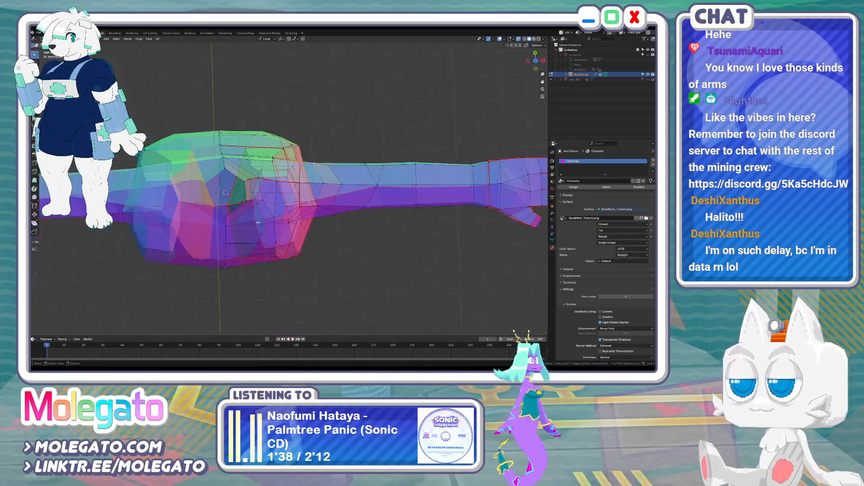
shift+middle_drag(295, 172, 233, 166)
key(g)
click(292, 208)
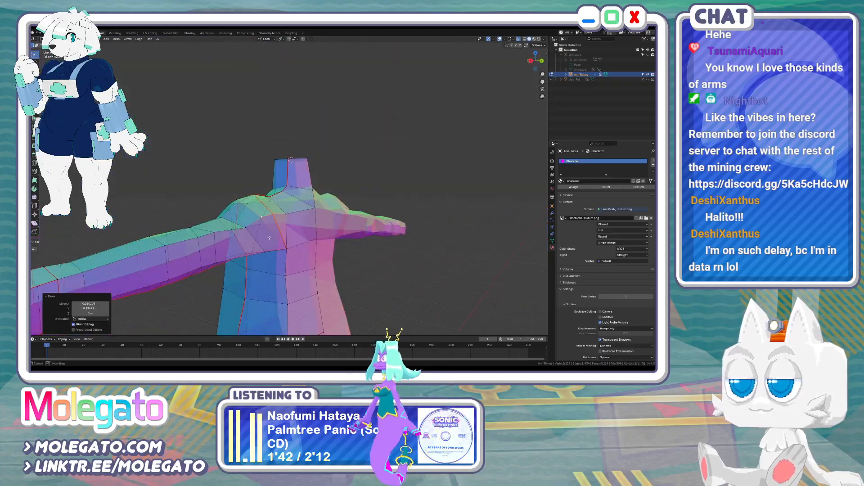
Knife an extra edge down the back of the shoulder toward the underside of the arm and slide its new vertex
mouse_move(269, 238)
middle_down()
mouse_move(287, 224)
mouse_move(256, 242)
mouse_move(261, 226)
middle_up()
key(k)
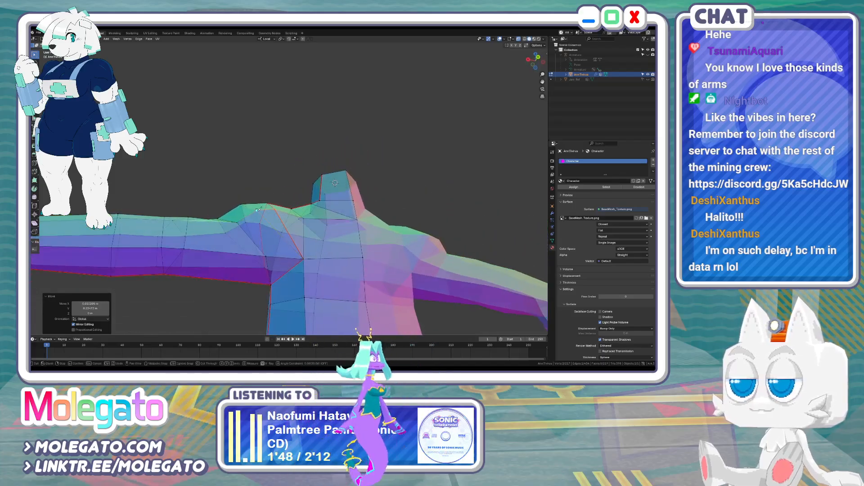
right_click(283, 256)
middle_drag(289, 246, 284, 254)
click(275, 208)
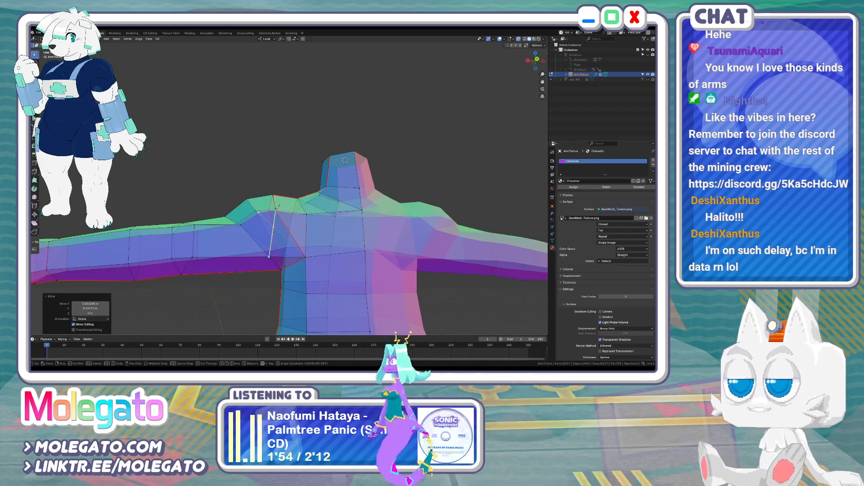
key(Return)
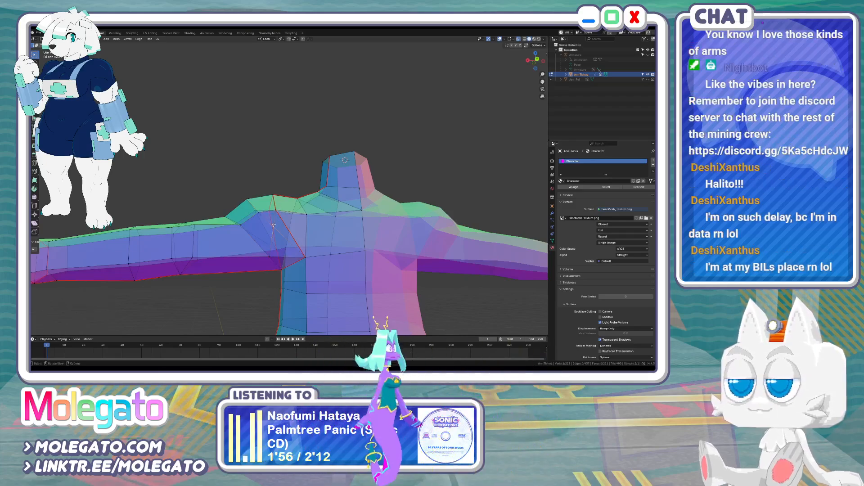
click(272, 234)
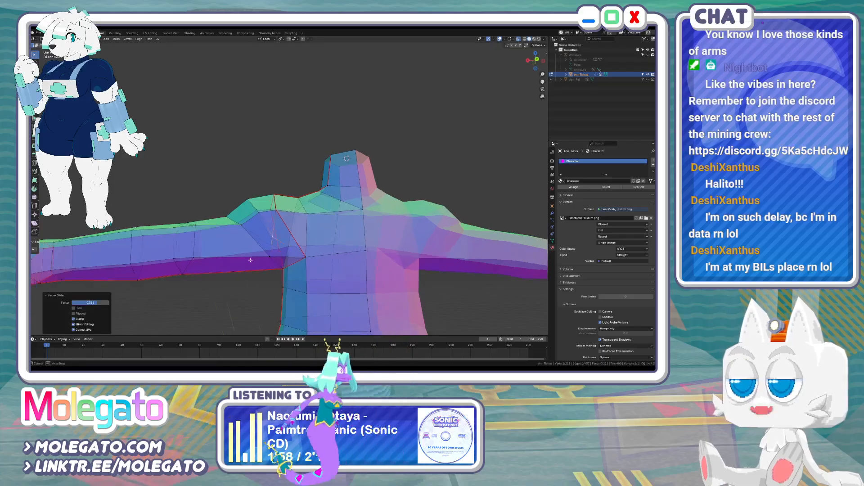
Knife a new edge across the back of the shoulder from the shoulder-blade vertex over the seam to the upper back
middle_drag(273, 234, 295, 262)
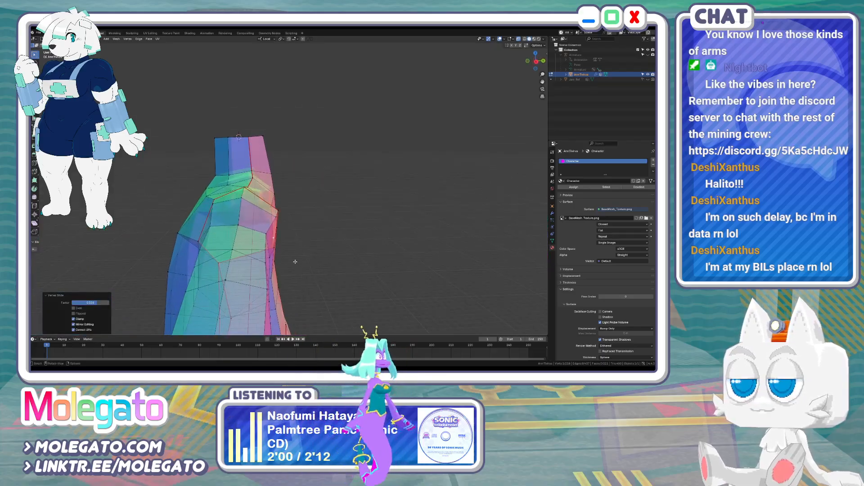
mouse_move(282, 220)
middle_down()
mouse_move(237, 220)
mouse_move(290, 225)
middle_up()
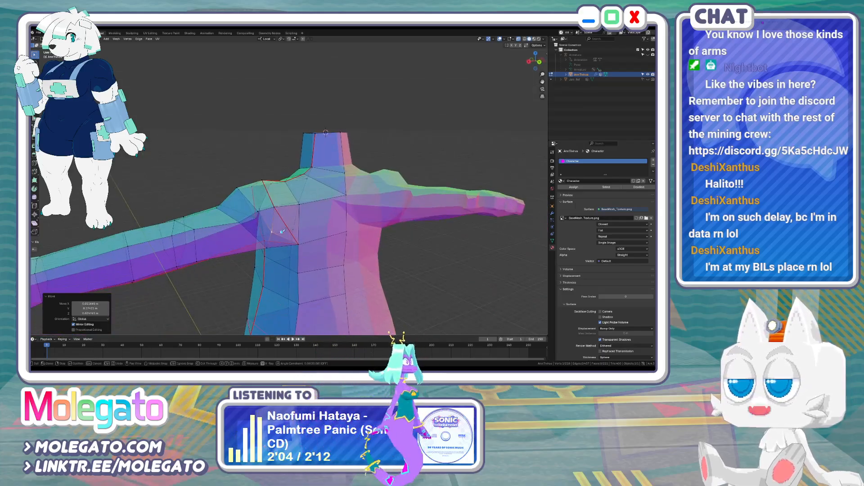
click(272, 232)
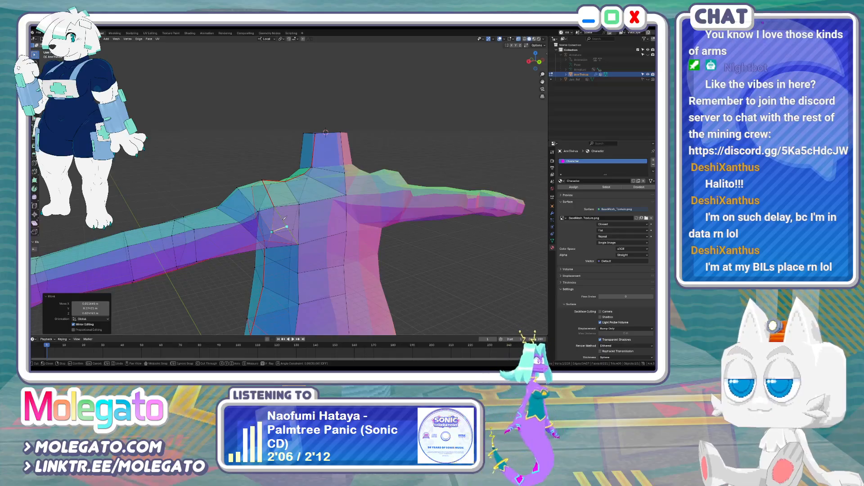
click(287, 227)
key(Return)
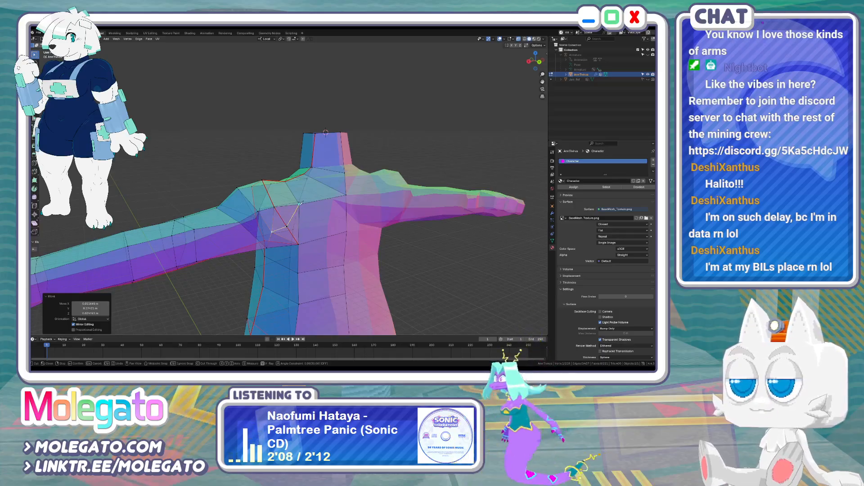
Reposition the new vertex on the back shoulder seam in top view
middle_drag(287, 224, 314, 220)
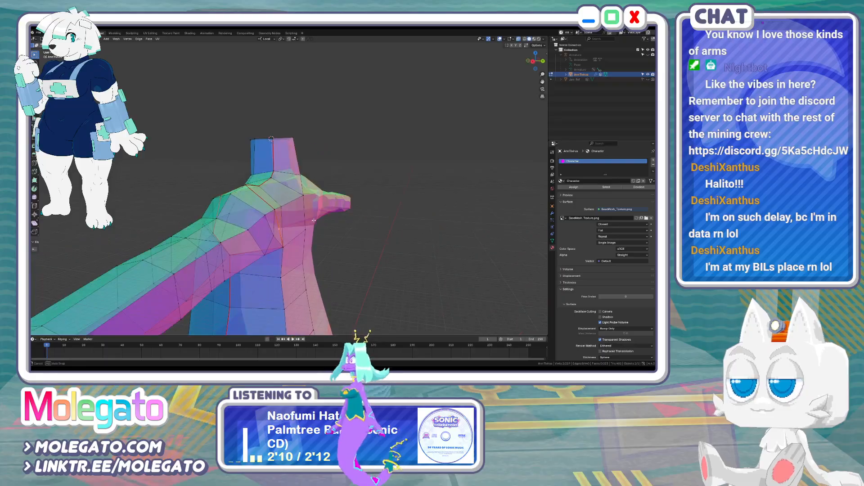
key(KP_7)
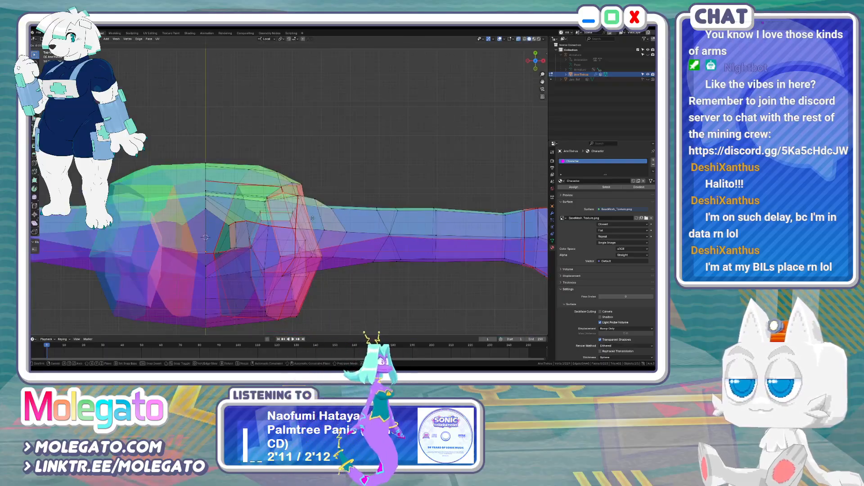
click(312, 218)
middle_drag(313, 218, 226, 152)
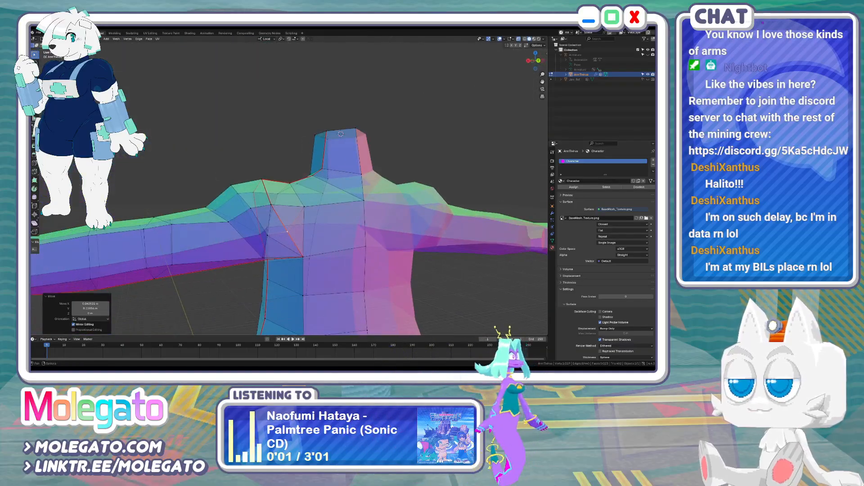
Turn off X-ray and dissolve the selected surplus edge on the back of the shoulder
key(alt+z)
key(x)
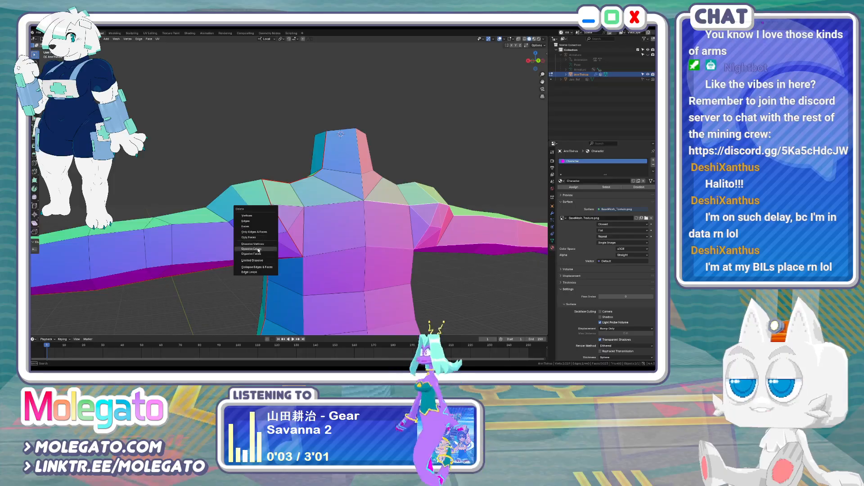
click(259, 249)
Try dissolving another edge on the back of the shoulder just above the underarm
middle_drag(259, 248, 266, 238)
click(281, 247)
key(x)
click(281, 247)
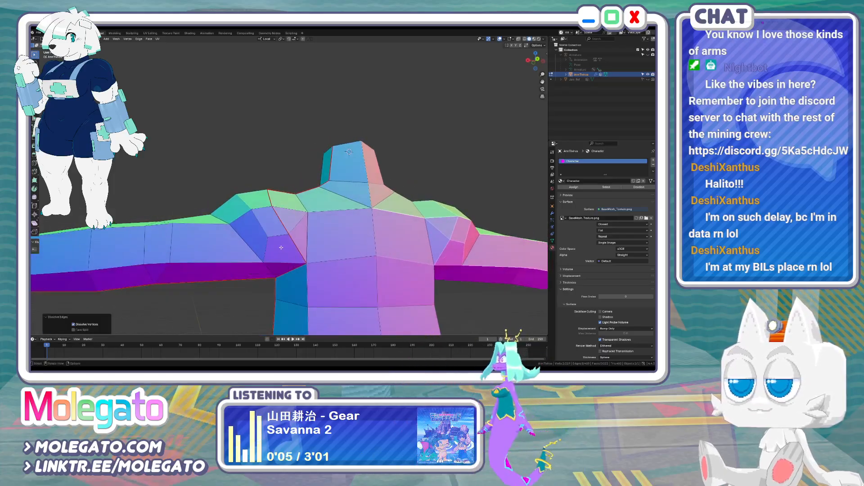
key(ctrl+z)
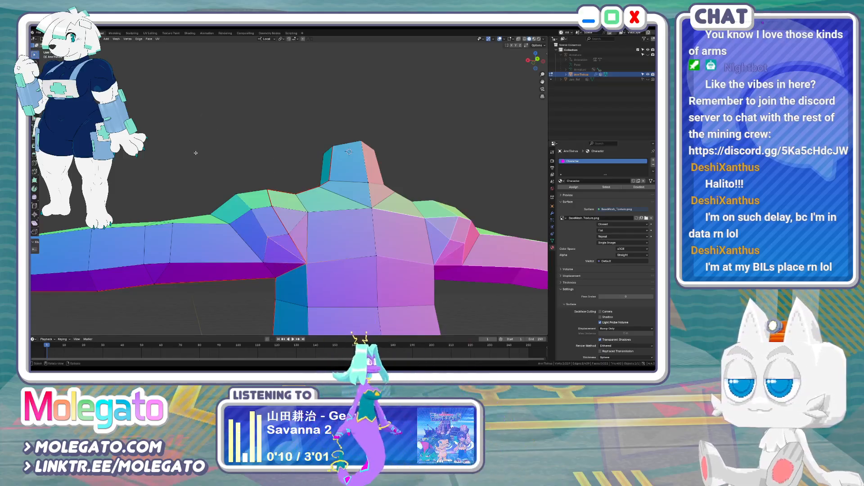
Place the 3D cursor at the shoulder joint in front view, select the whole arm and hand, and use the 3D Cursor as pivot
middle_drag(196, 153, 286, 261)
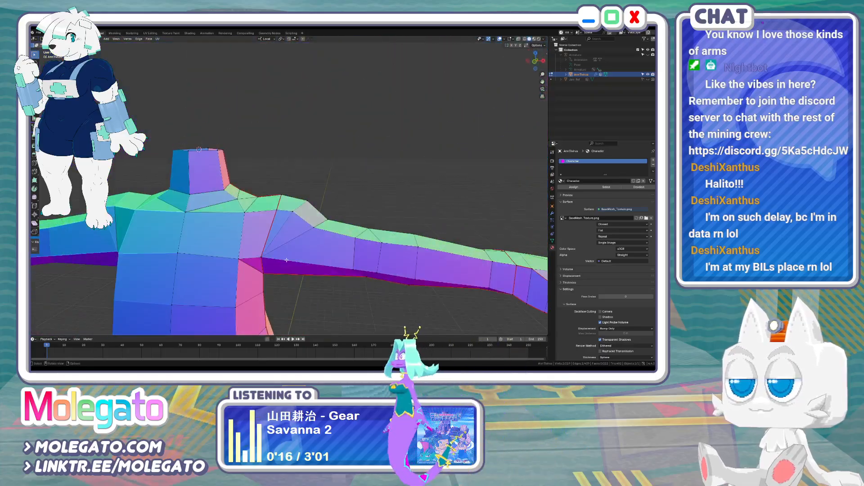
key(KP_1)
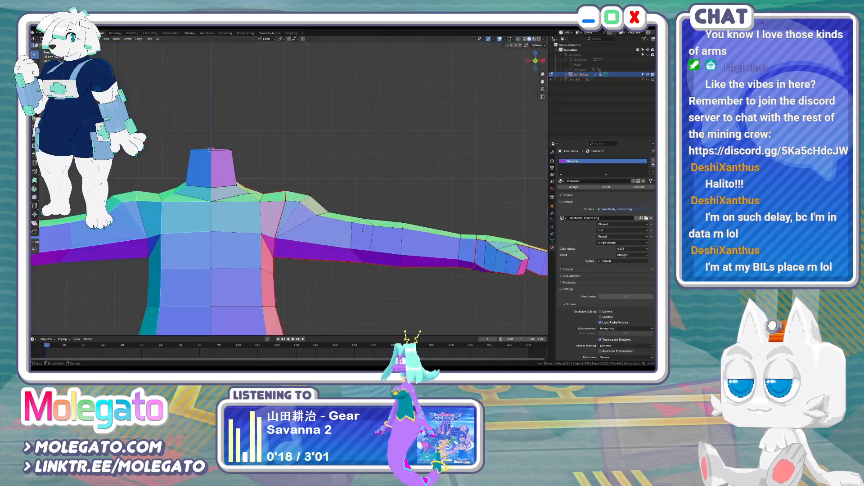
scroll(363, 230, down, 5)
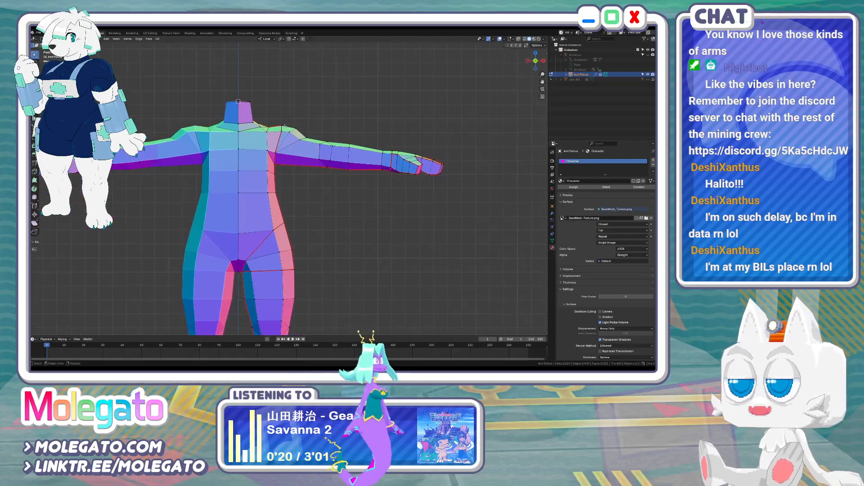
key(alt+z)
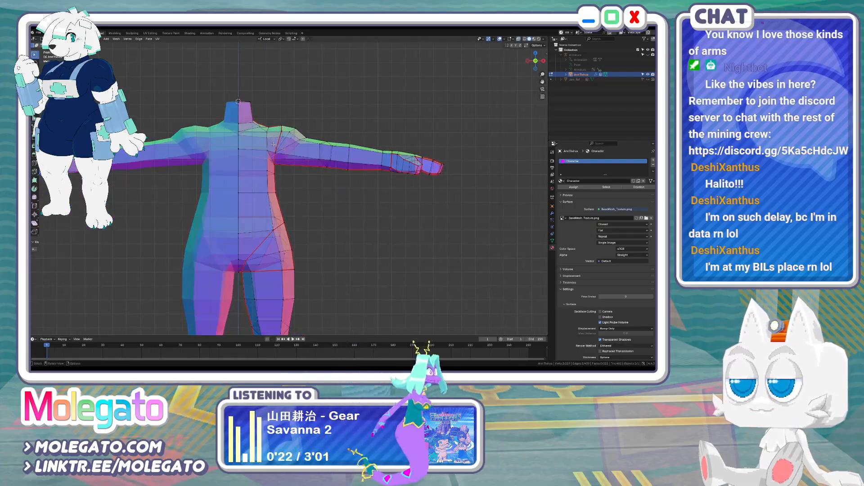
shift+click(279, 121)
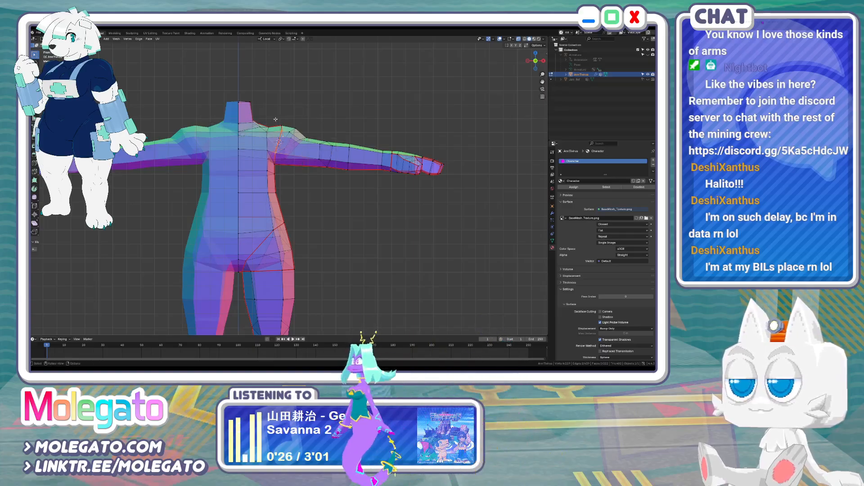
shift+drag(310, 161, 349, 176)
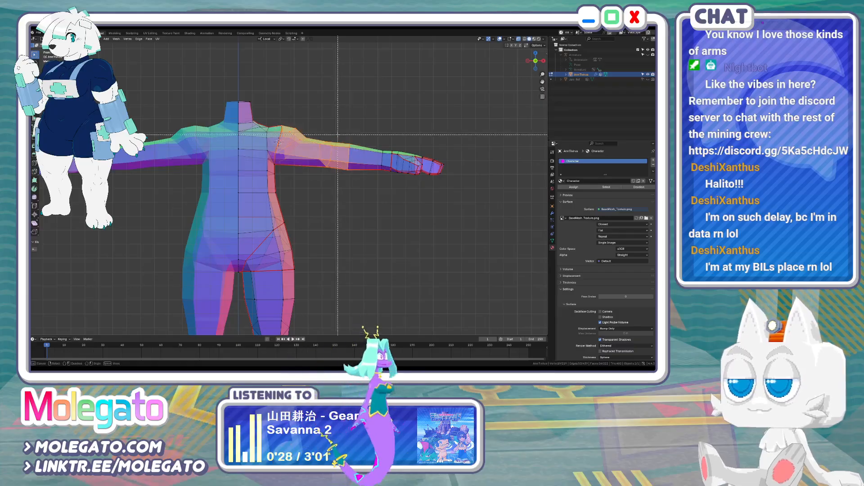
shift+drag(338, 134, 486, 207)
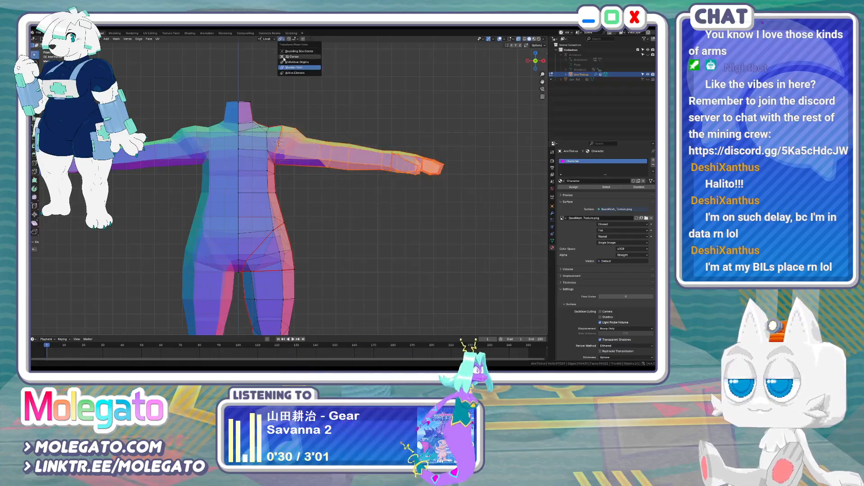
Try rotating the arm down beside the body, both at its current length and slightly enlarged, to judge its proportions
key(r)
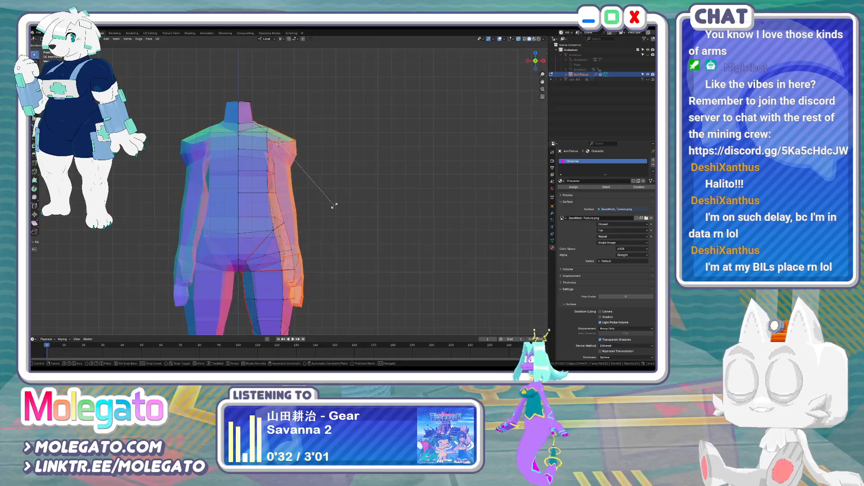
key(Escape)
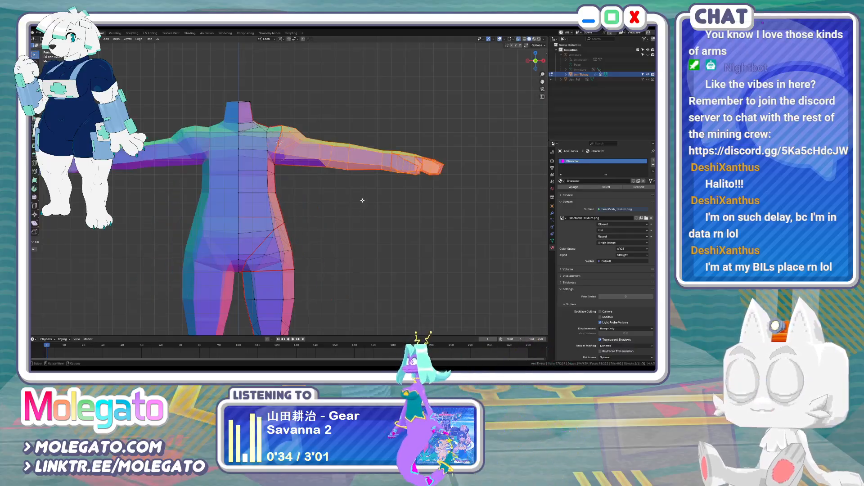
key(s)
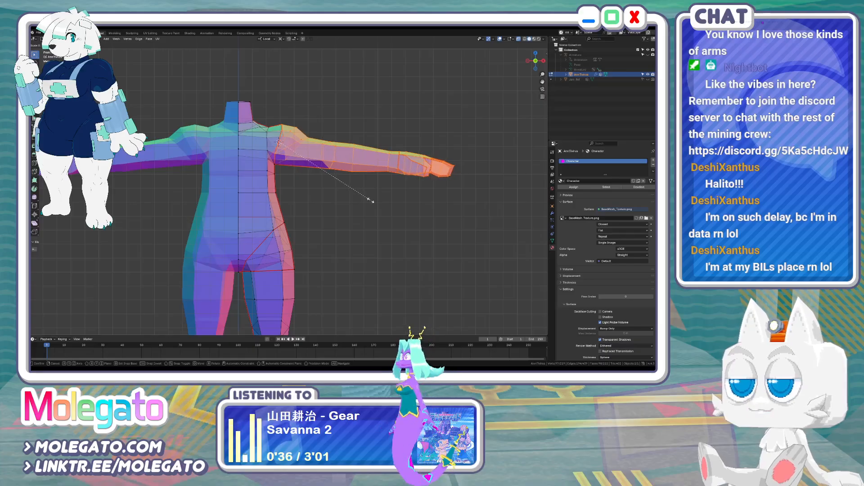
click(370, 200)
key(r)
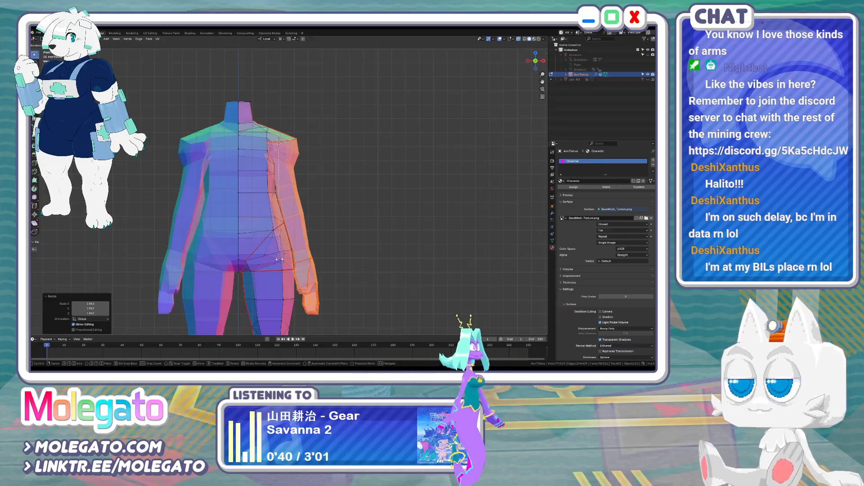
key(Escape)
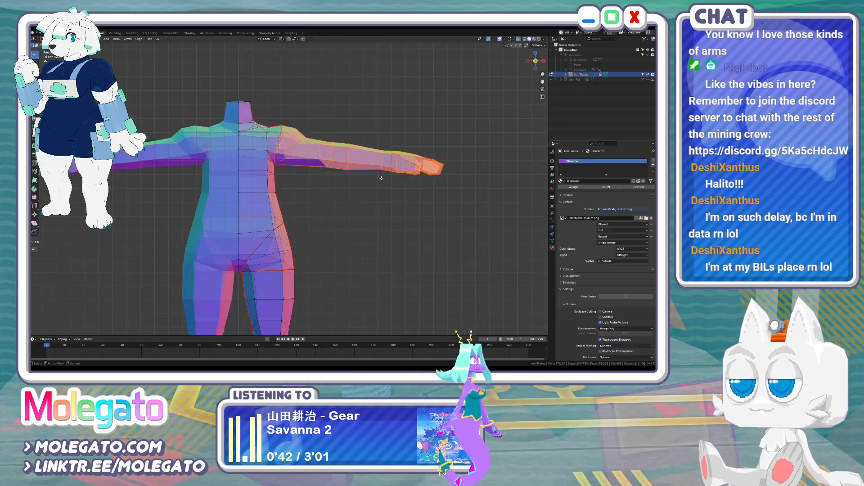
Scale the arm and hand up very slightly from the shoulder joint
key(s)
key(Return)
scroll(306, 163, up, 2)
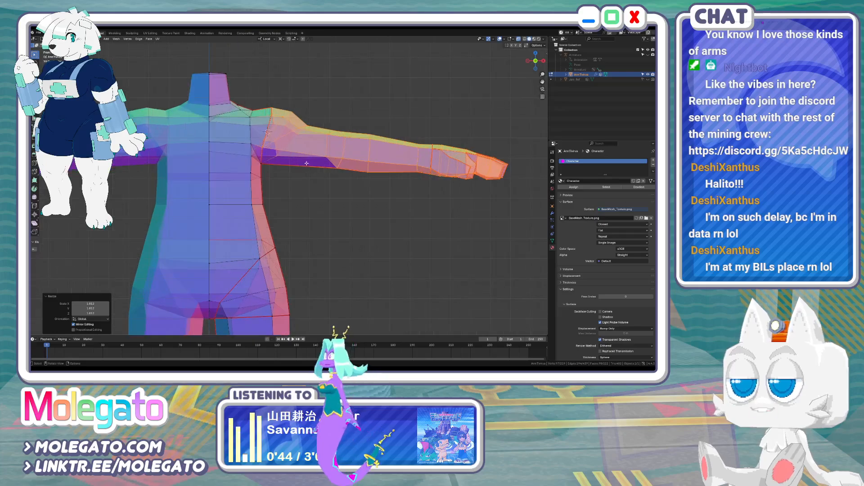
Move the elbow faces slightly toward the hand in front view, scale them down a little, and check the arm in Object Mode
key(g)
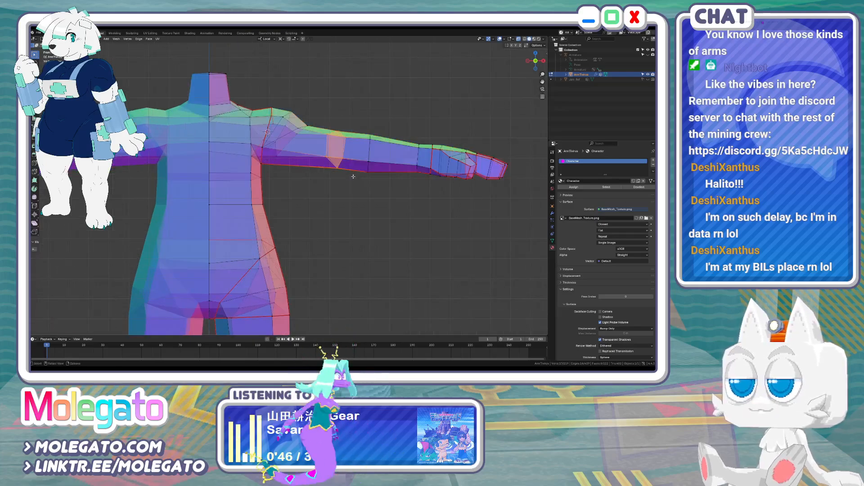
click(359, 176)
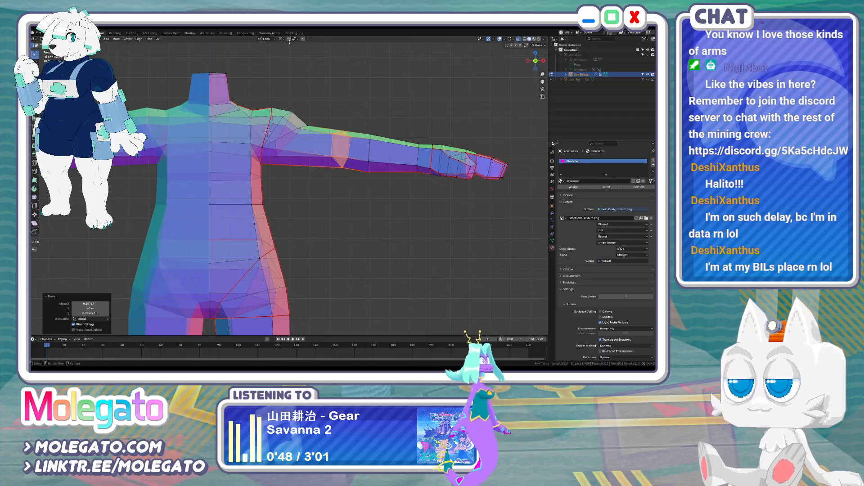
key(s)
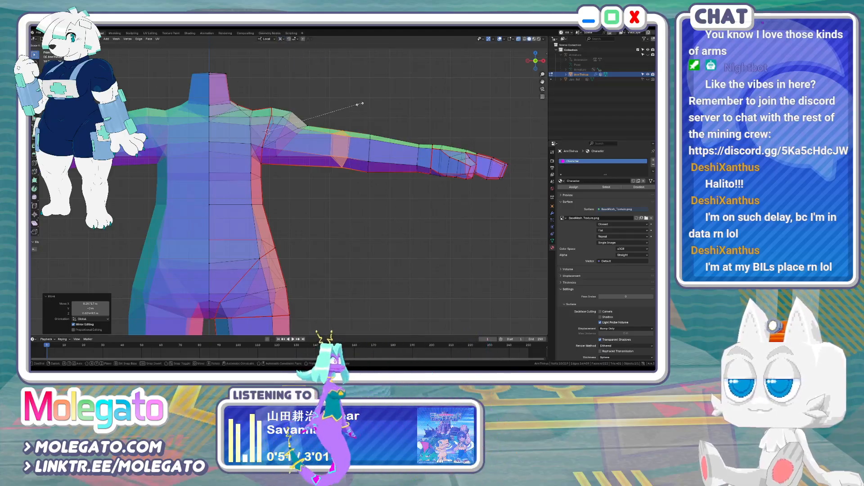
key(Escape)
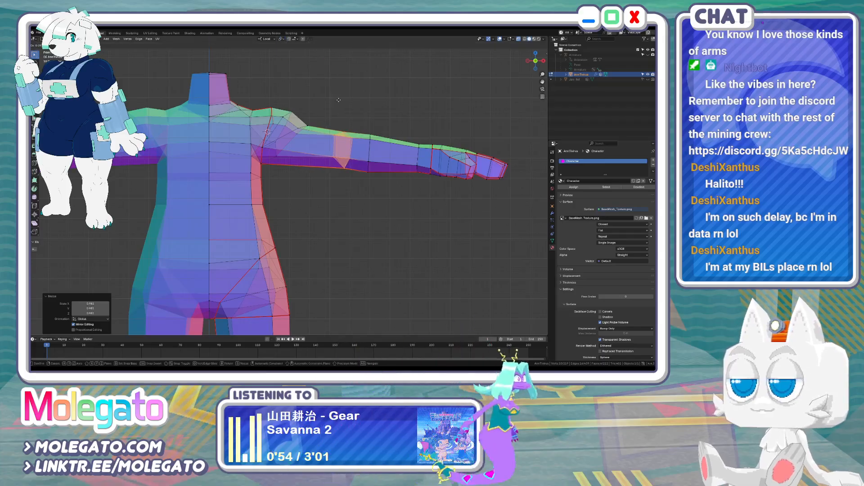
click(351, 116)
key(Tab)
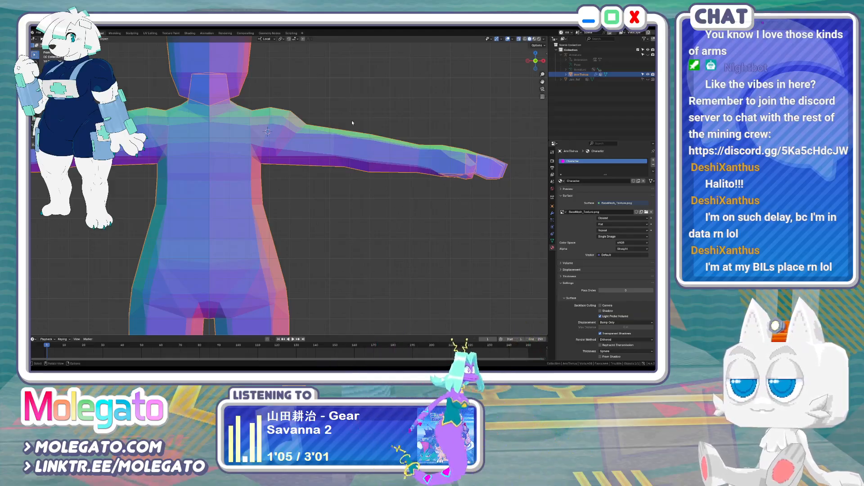
key(Tab)
Adjust the vertex at the back of the upper arm near the armpit in top view to smooth the arm's outline
scroll(307, 145, up, 1)
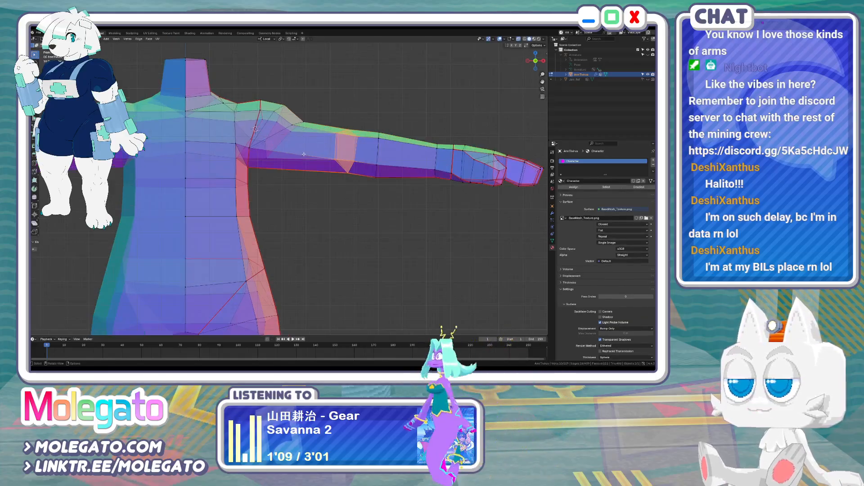
key(KP_7)
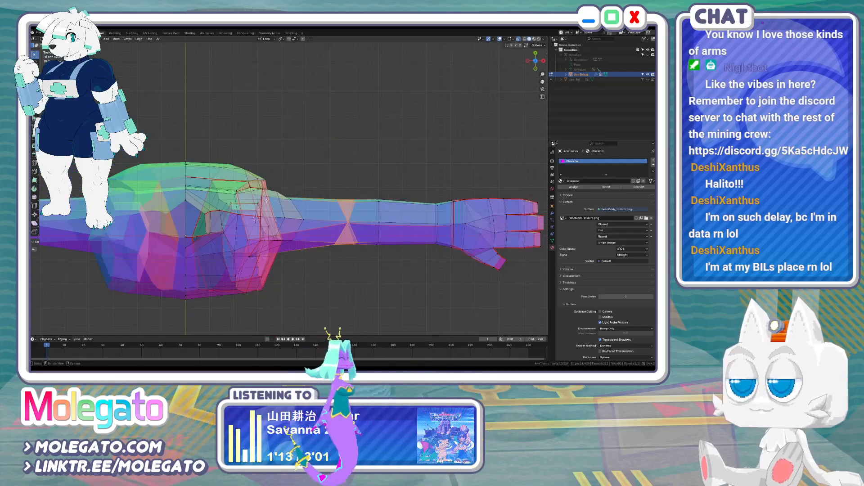
key(g)
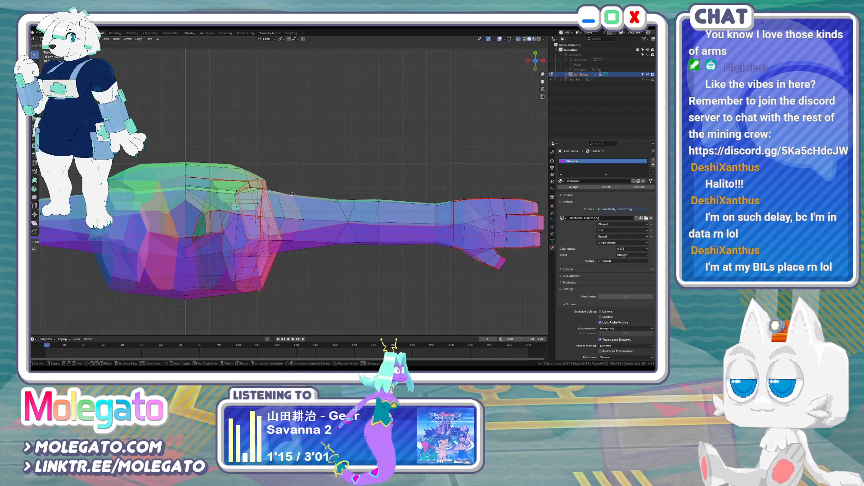
click(293, 195)
middle_drag(292, 194, 311, 212)
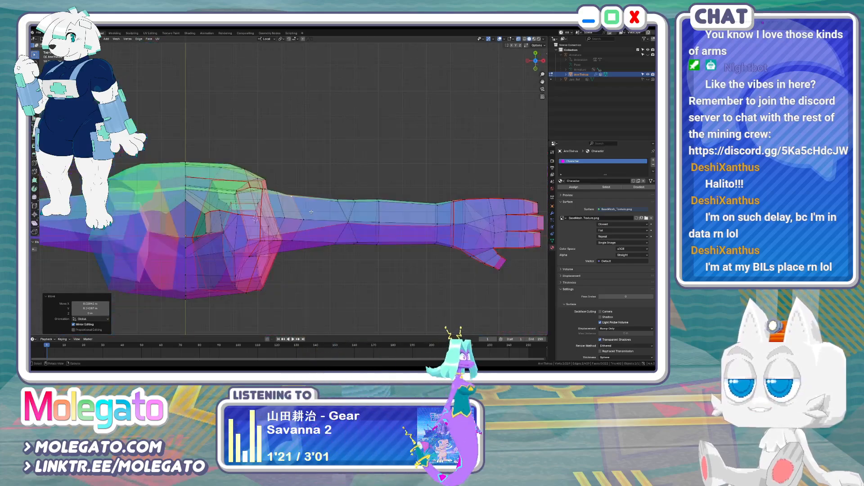
Reselect the elbow faces, shift them slightly toward the hand in top view, and inspect the arm from the front
drag(360, 252, 360, 253)
key(g)
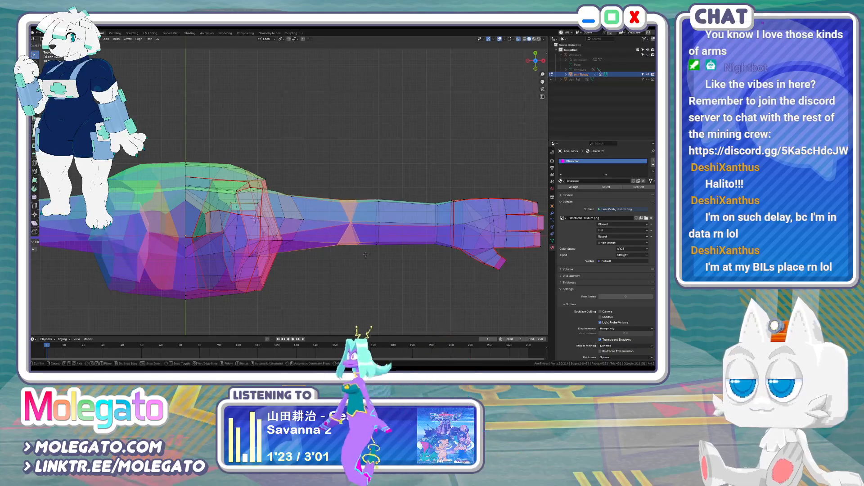
click(367, 253)
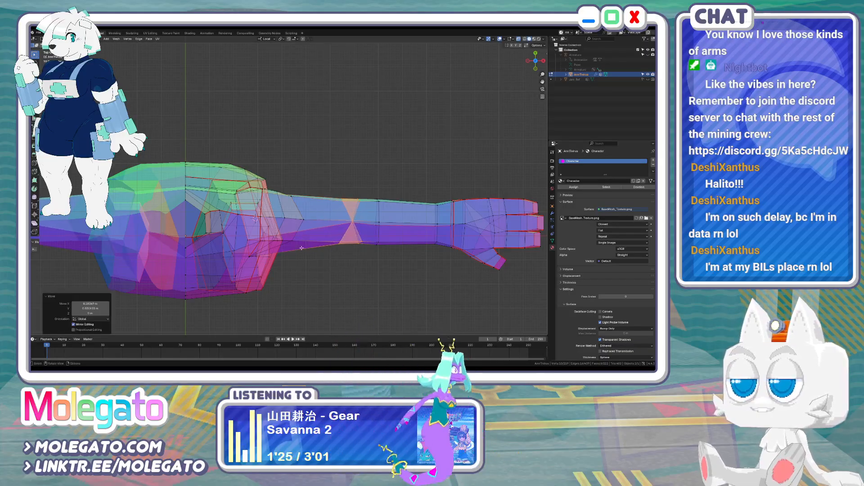
middle_drag(360, 232, 308, 252)
middle_drag(284, 224, 310, 204)
click(35, 163)
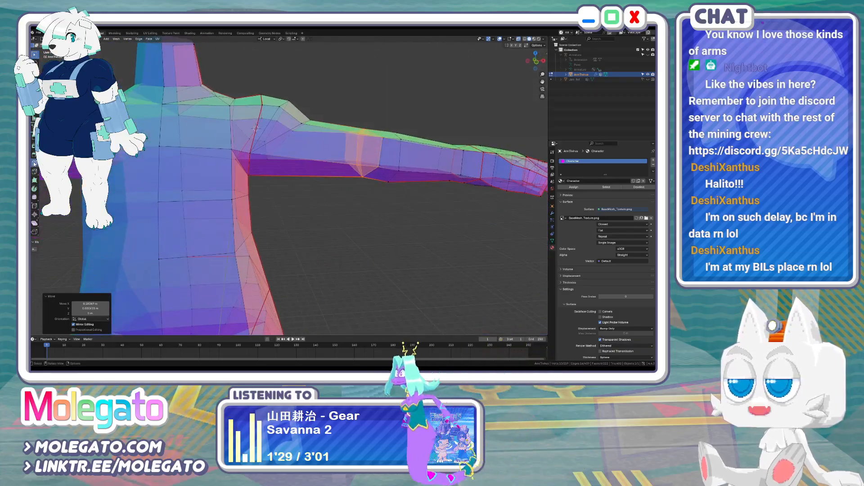
Add a loop cut around the upper arm and move its front vertex slightly forward and toward the hand in top view
click(329, 178)
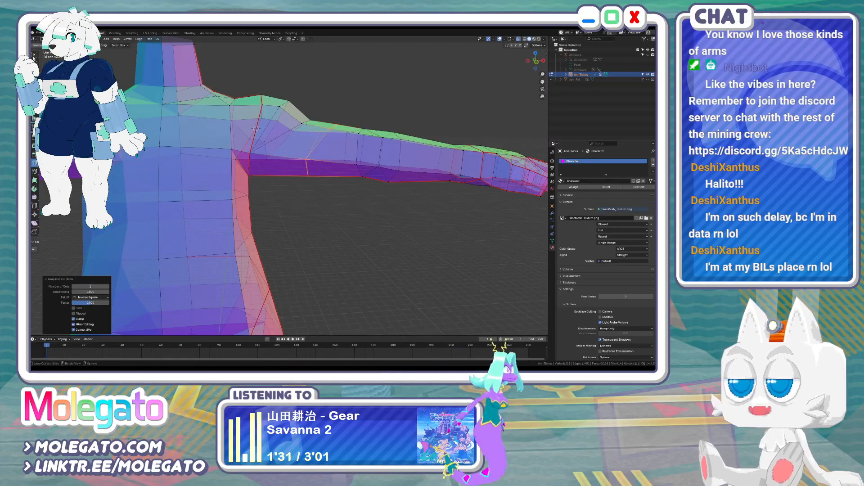
click(35, 55)
key(KP_7)
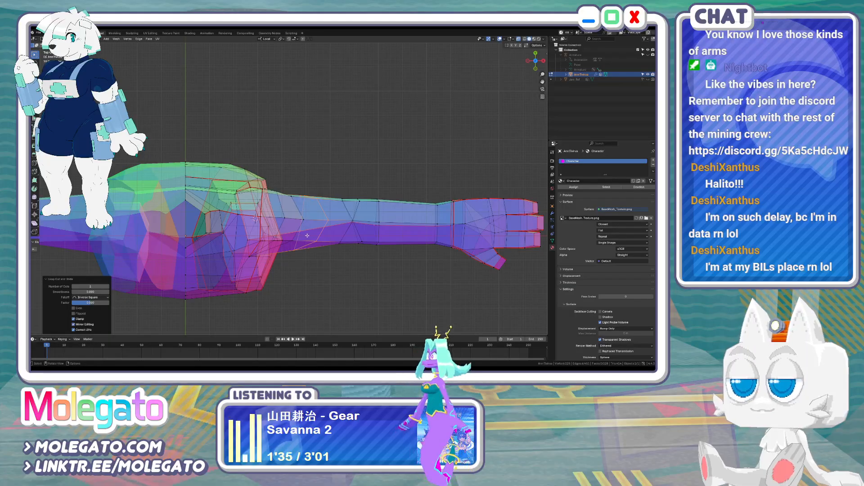
key(g)
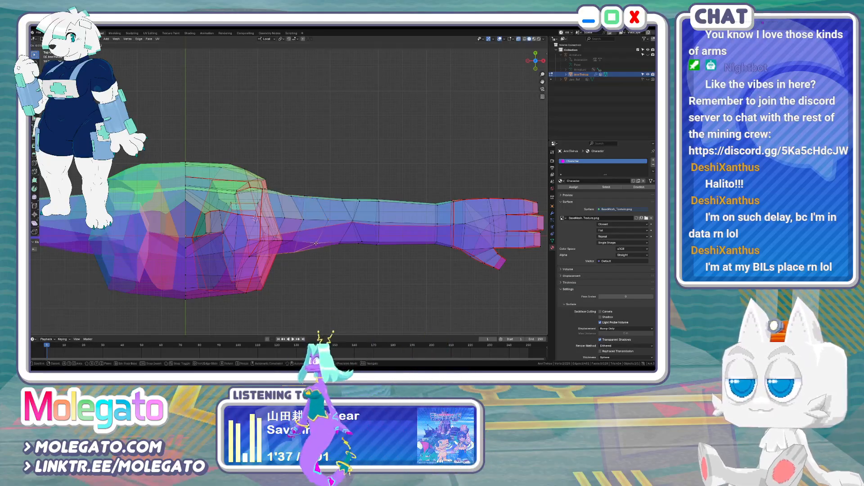
click(318, 248)
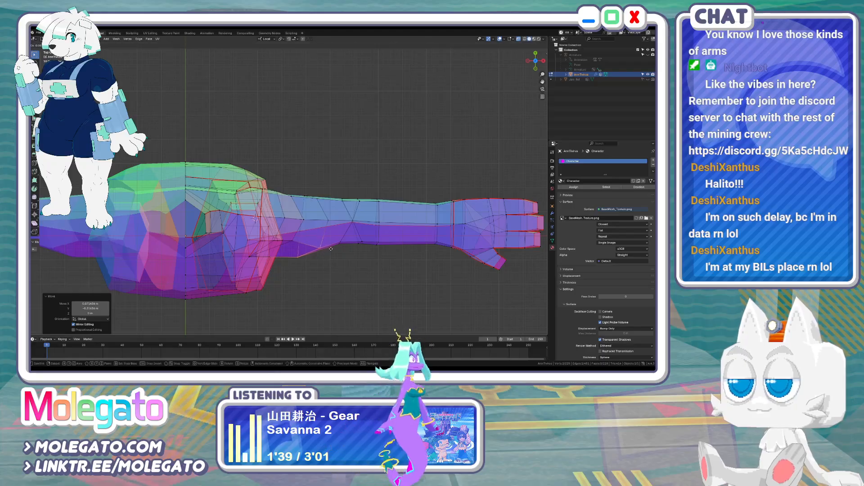
Shift the vertex on the lower front of the upper arm slightly toward the hand
middle_drag(334, 249, 323, 214)
click(303, 171)
key(g)
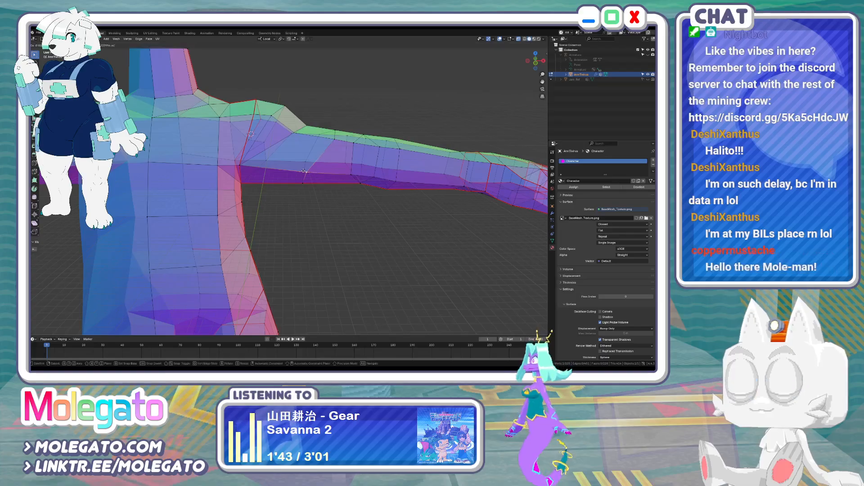
click(313, 171)
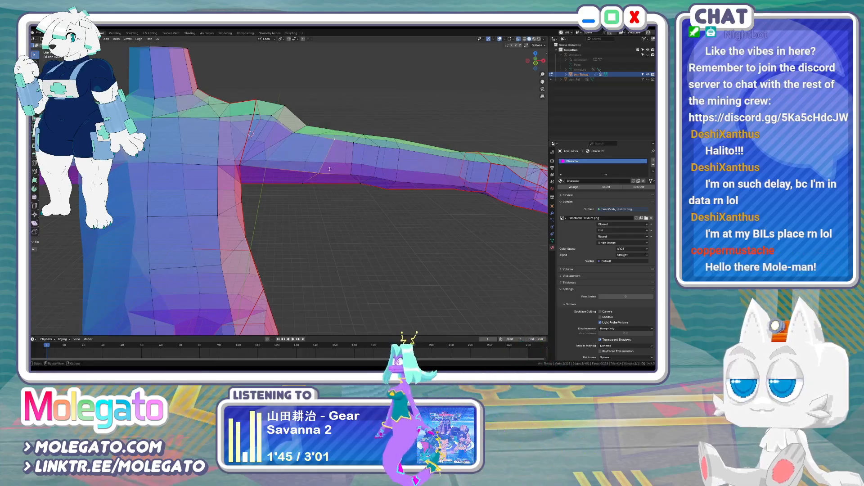
mouse_move(314, 171)
middle_down()
mouse_move(316, 195)
mouse_move(307, 186)
mouse_move(312, 179)
mouse_move(299, 184)
mouse_move(327, 167)
middle_up()
In front view, adjust the vertices on the upper arm's front and top edge to even out the spacing near the shoulder
click(320, 155)
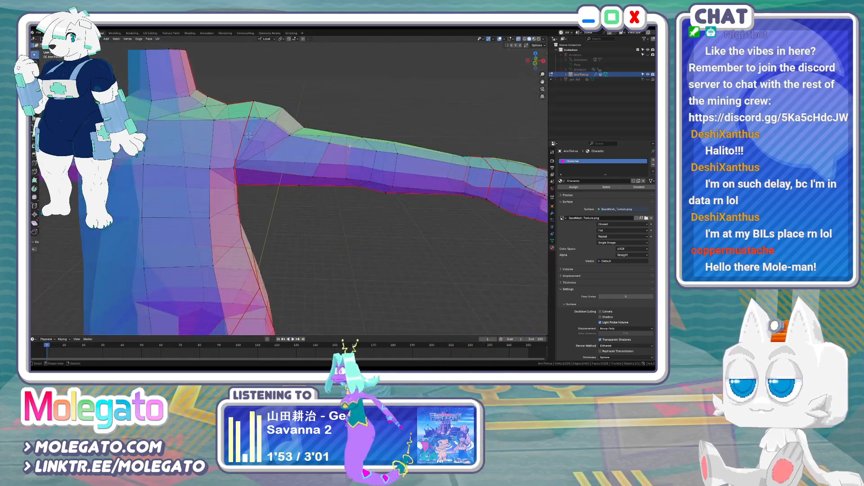
key(KP_1)
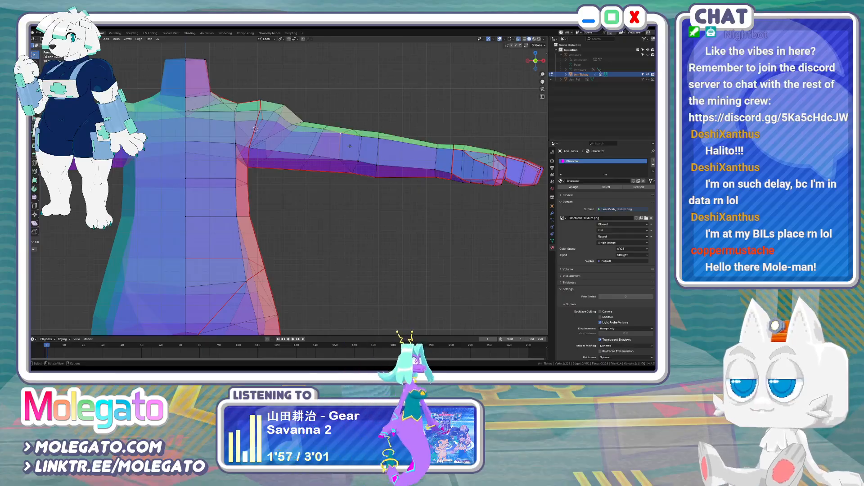
scroll(350, 146, up, 1)
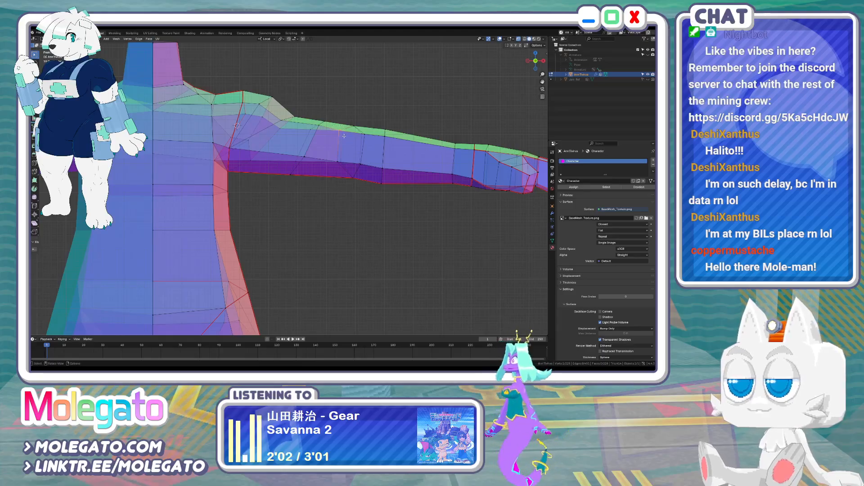
shift+click(344, 136)
key(g)
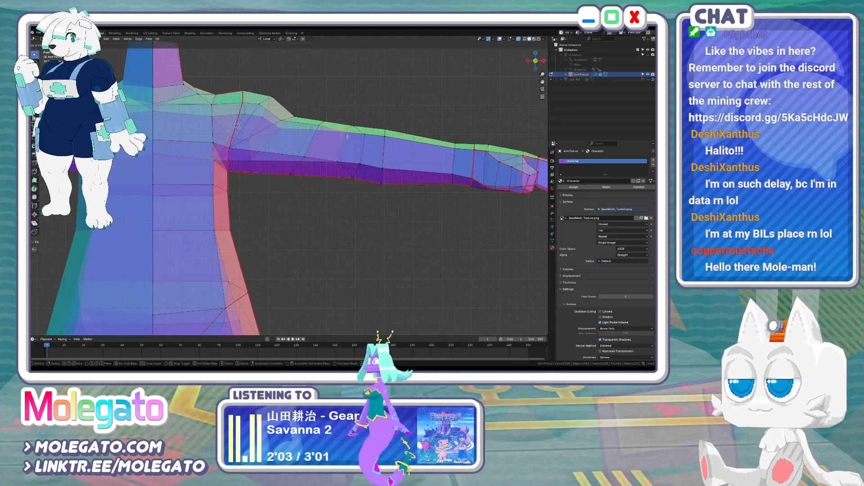
click(347, 136)
click(331, 119)
key(g)
click(325, 116)
Lower the upper arm's underside vertex slightly and move the vertex above it toward the hand in front view
click(298, 176)
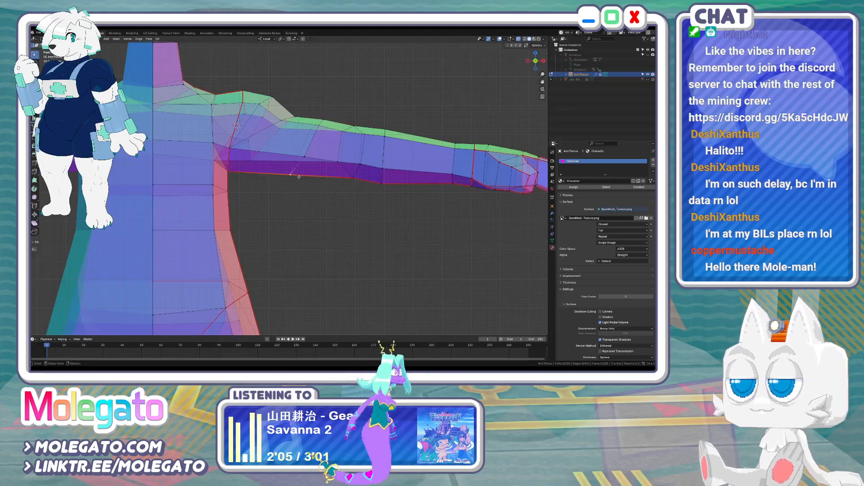
key(g)
click(299, 180)
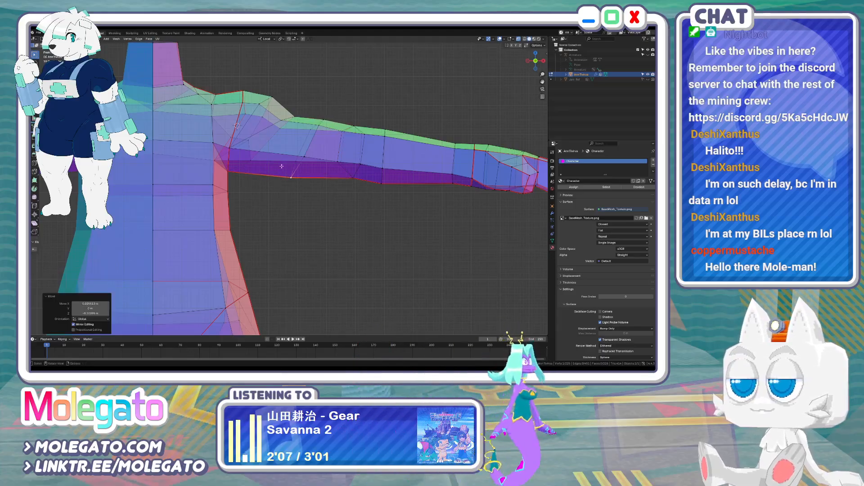
key(g)
click(312, 155)
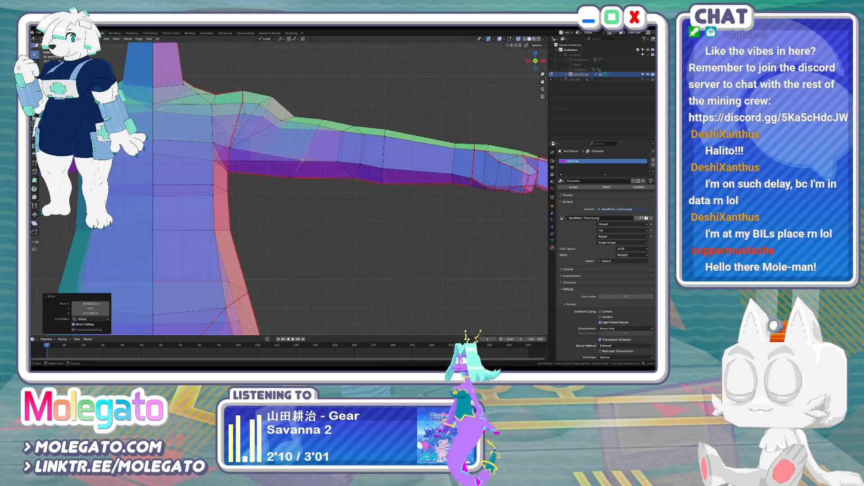
Knife-cut new edges across the front of the upper arm between the added loop and the shoulder
middle_drag(312, 155, 280, 189)
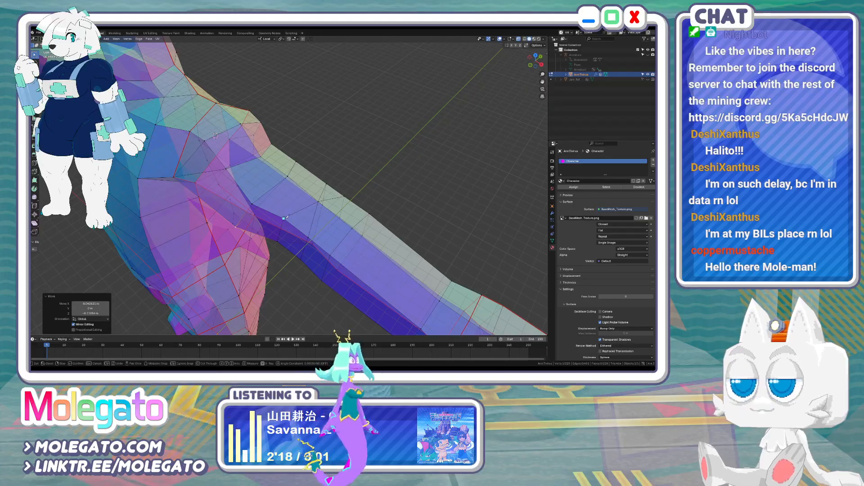
click(286, 176)
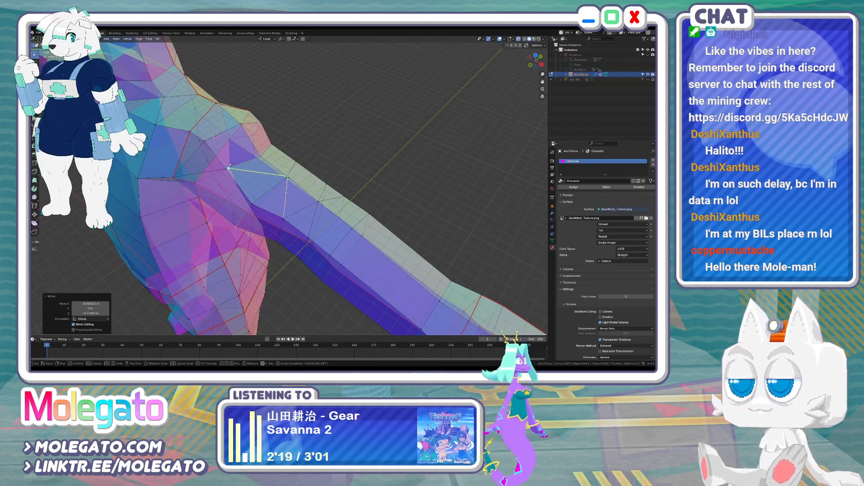
middle_drag(228, 166, 294, 187)
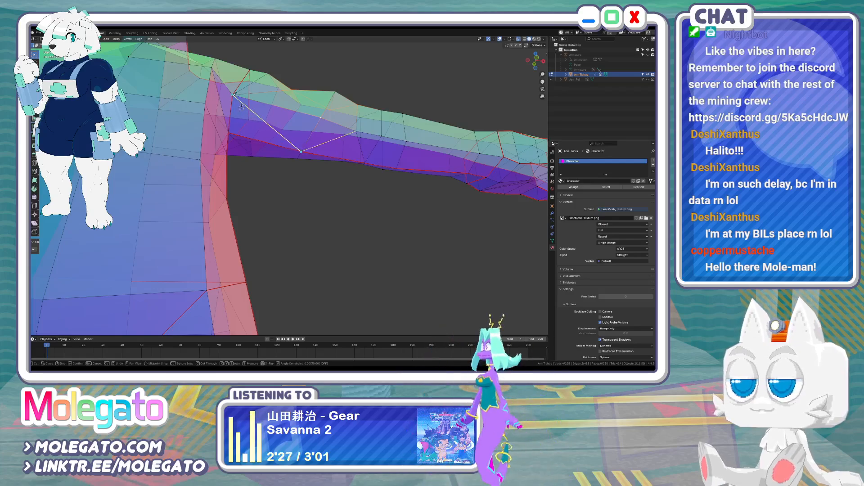
key(Return)
In top view, move the upper arm's front vertex toward the hand and nudge the back vertices to smooth the outline
key(KP_7)
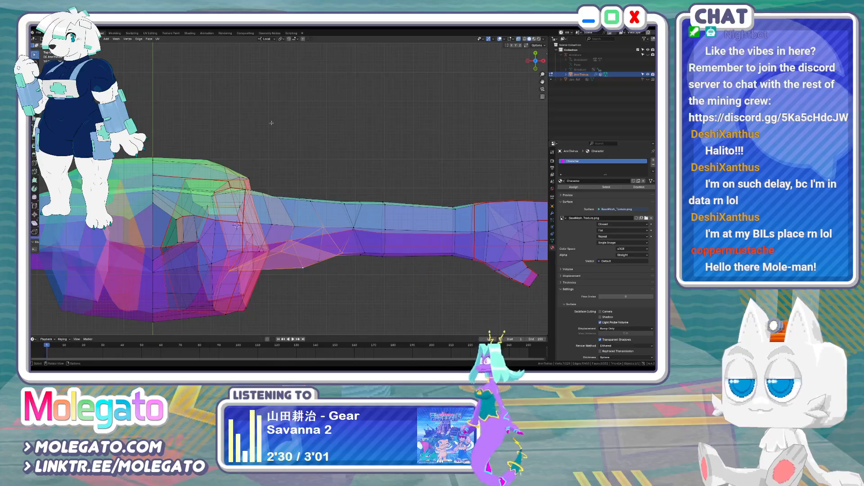
click(304, 268)
key(g)
click(307, 268)
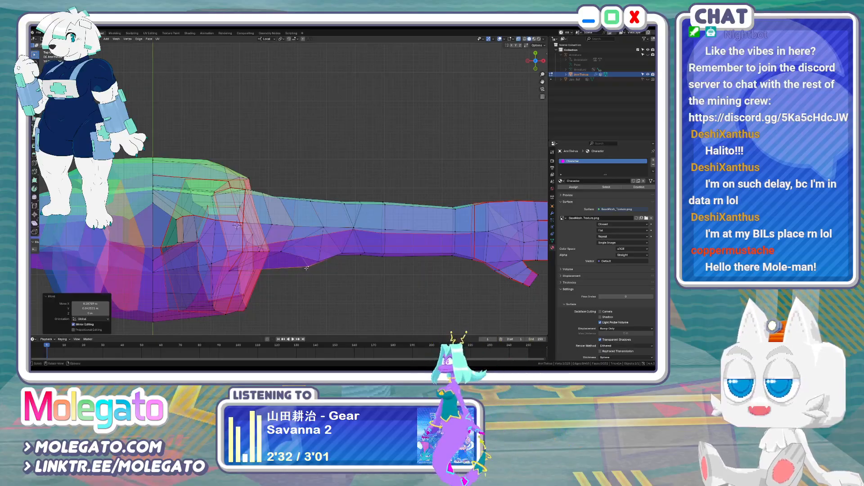
key(g)
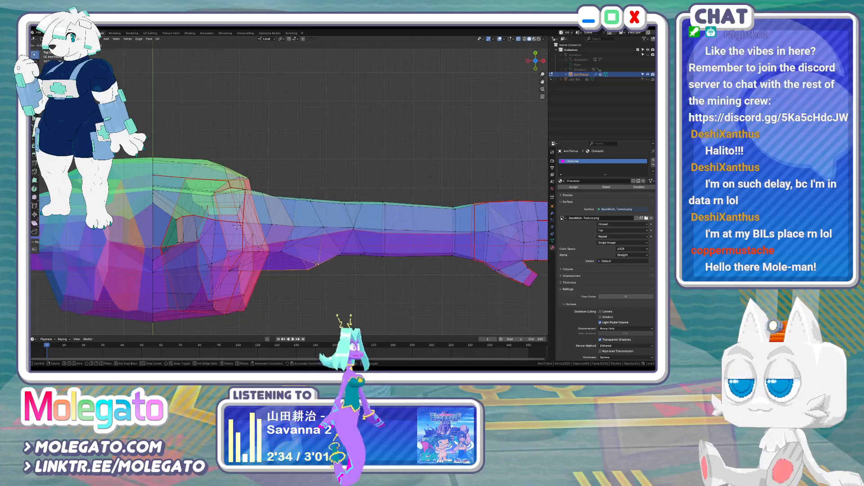
click(317, 263)
drag(296, 195, 320, 208)
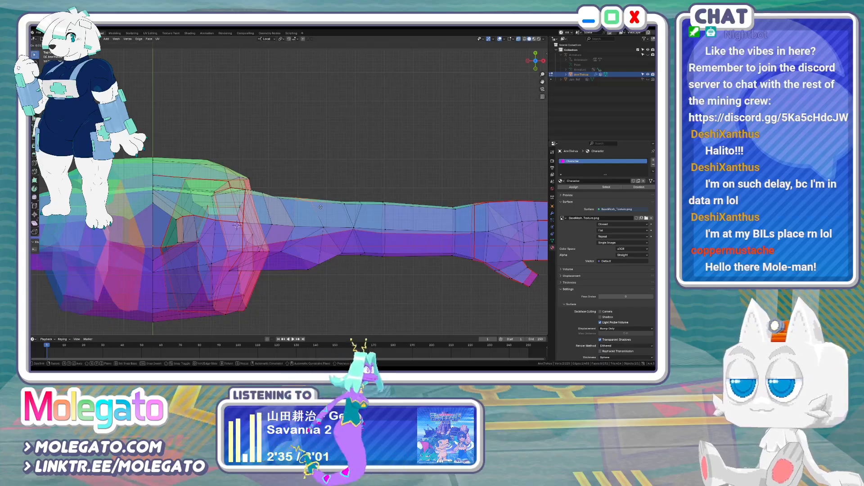
key(g)
click(320, 201)
Knife-cut further connecting edges from the upper arm's front vertices to the shoulder
middle_drag(325, 271, 306, 228)
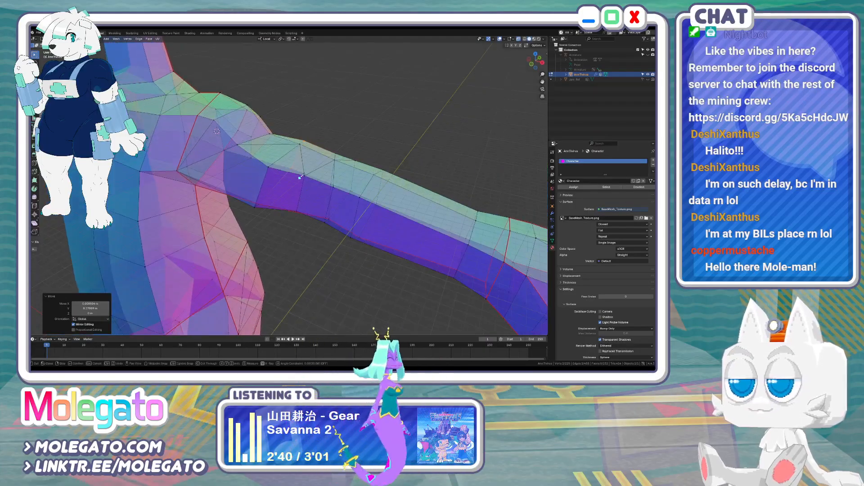
click(284, 156)
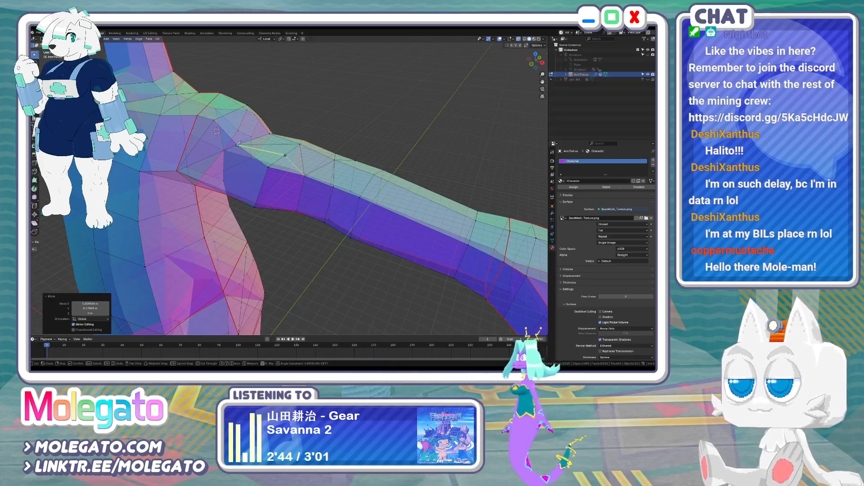
key(Return)
middle_drag(238, 144, 282, 168)
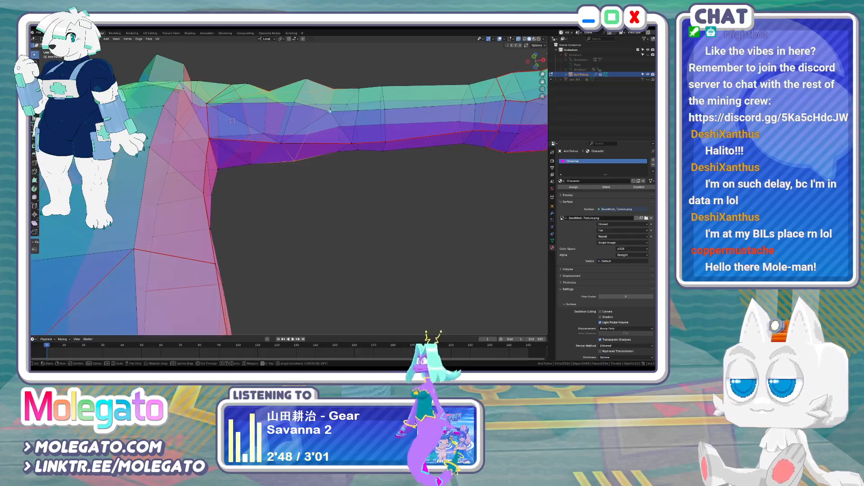
click(288, 122)
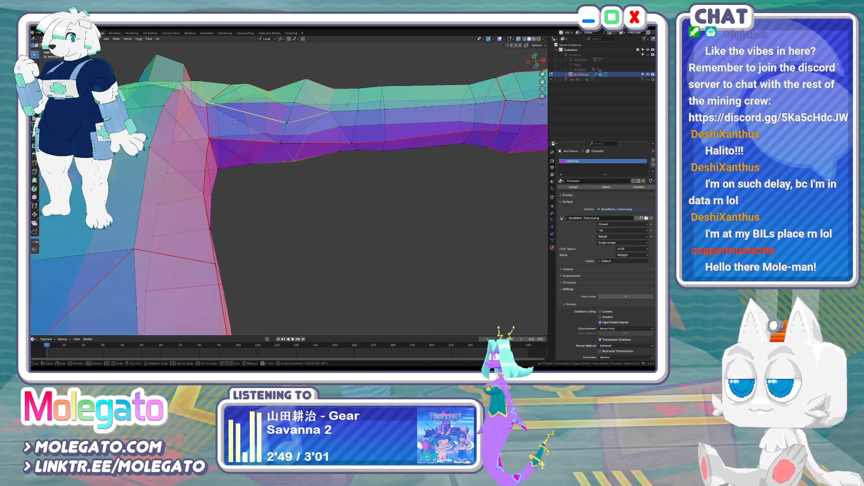
Scale the selected geometry on the underside of the upper arm, checking its thickness from above and from the front
middle_drag(253, 126, 316, 171)
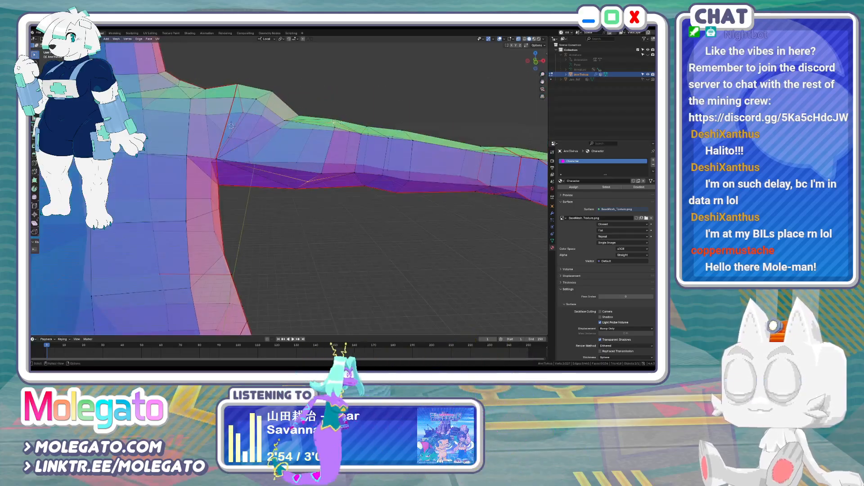
key(s)
click(348, 118)
key(KP_7)
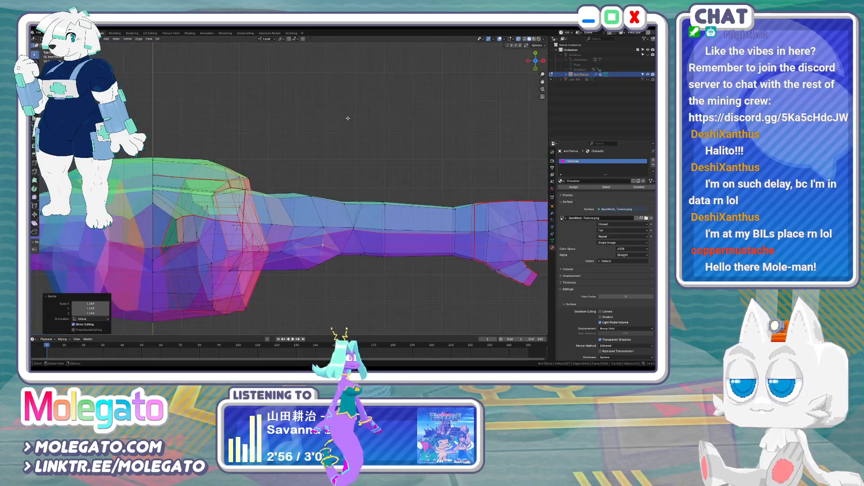
middle_drag(356, 149, 297, 180)
key(KP_1)
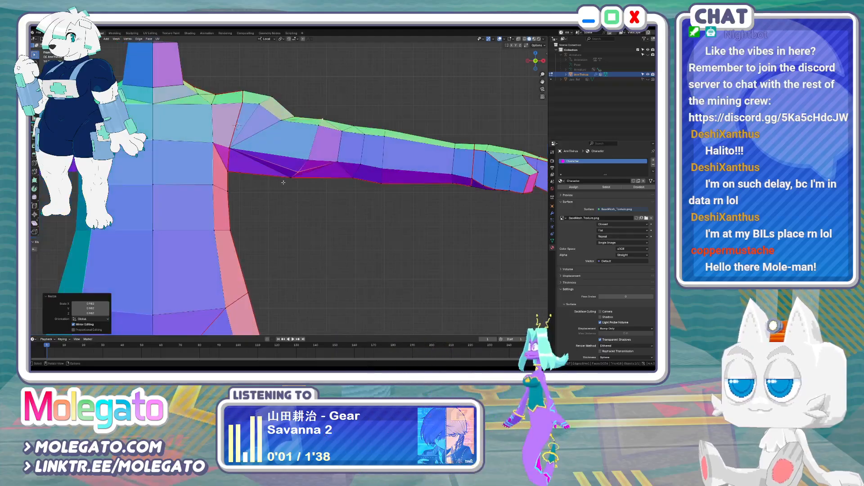
Move the vertex on the underside of the upper arm in front view to adjust the arm's lower outline
key(g)
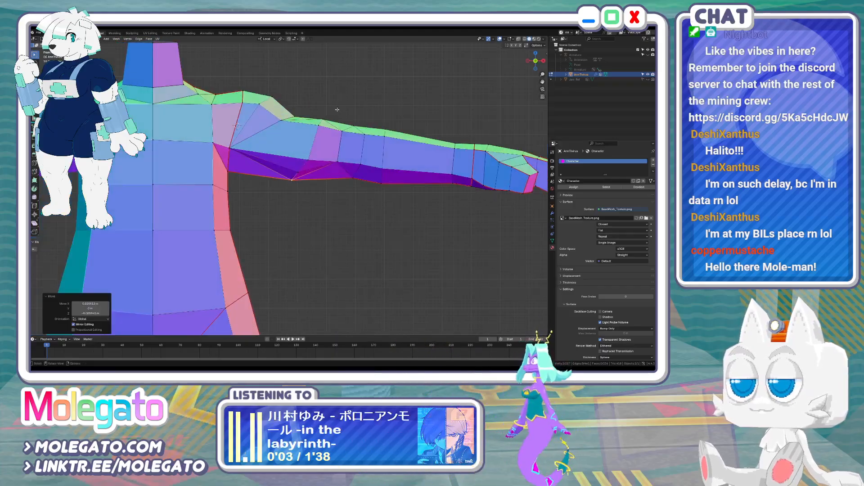
click(322, 109)
middle_drag(323, 109, 309, 135)
middle_drag(263, 176, 281, 210)
Move the armpit geometry with X-ray on, and check the reshaped shoulder in Object Mode
key(alt+z)
key(g)
click(224, 159)
key(Tab)
key(alt+z)
scroll(338, 182, down, 3)
scroll(311, 193, up, 4)
key(Tab)
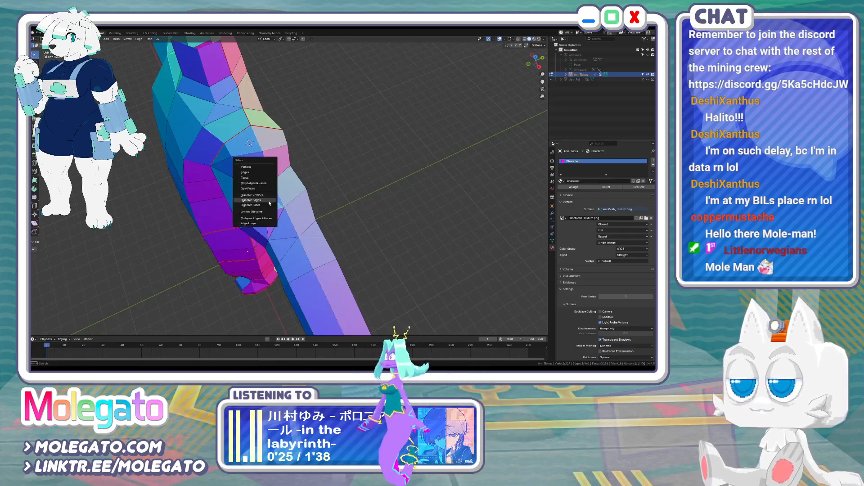
Dissolve the selected edges between the shoulder and the upper arm
middle_drag(274, 206, 266, 167)
key(x)
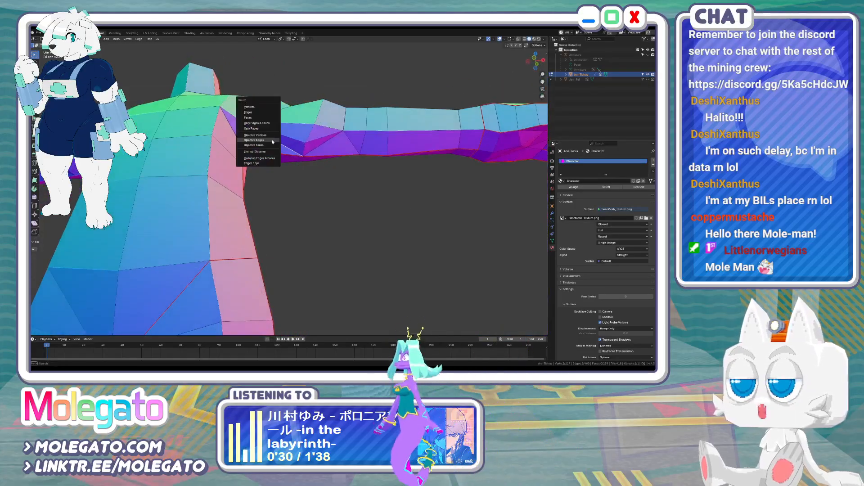
click(273, 142)
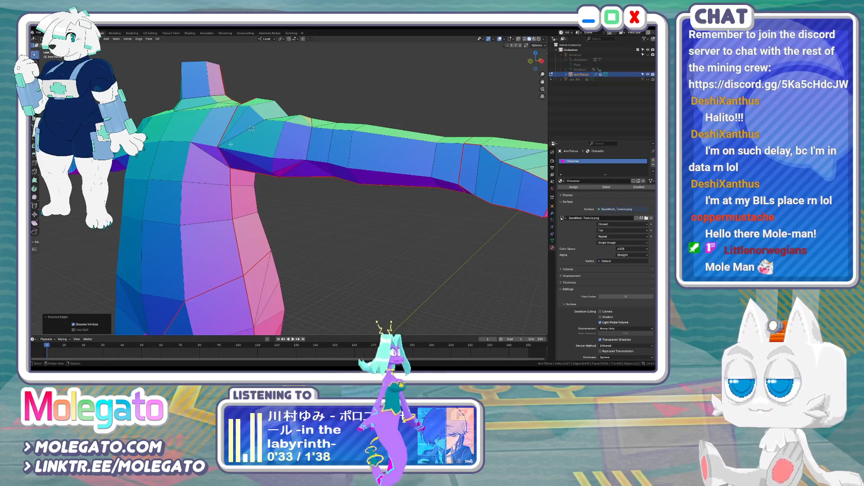
Slide the vertex under the upper arm along its edge and refine its position in front view
middle_drag(233, 152, 281, 146)
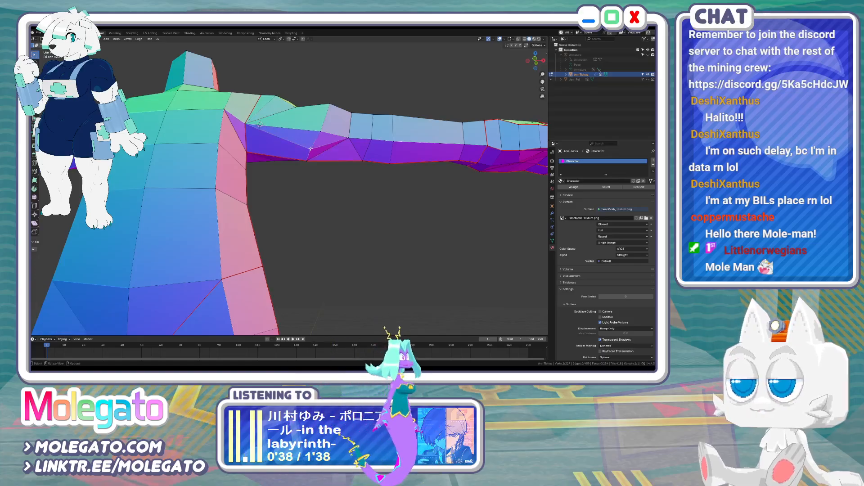
click(316, 149)
middle_drag(316, 149, 319, 149)
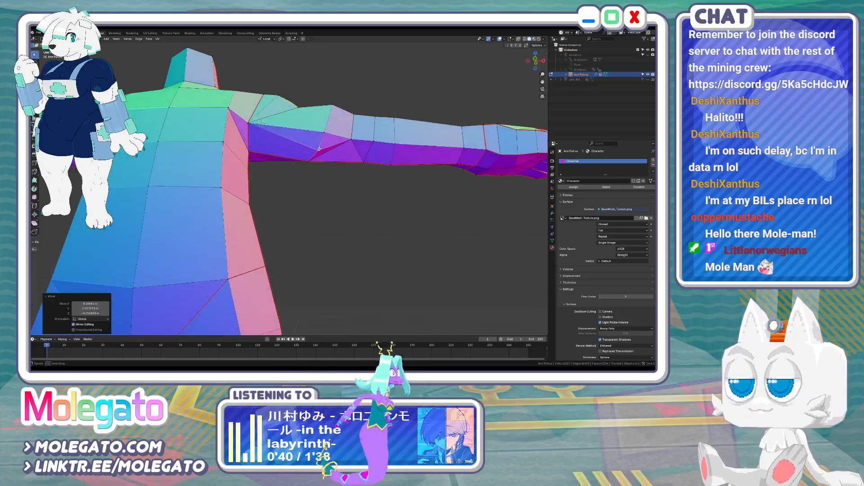
click(318, 164)
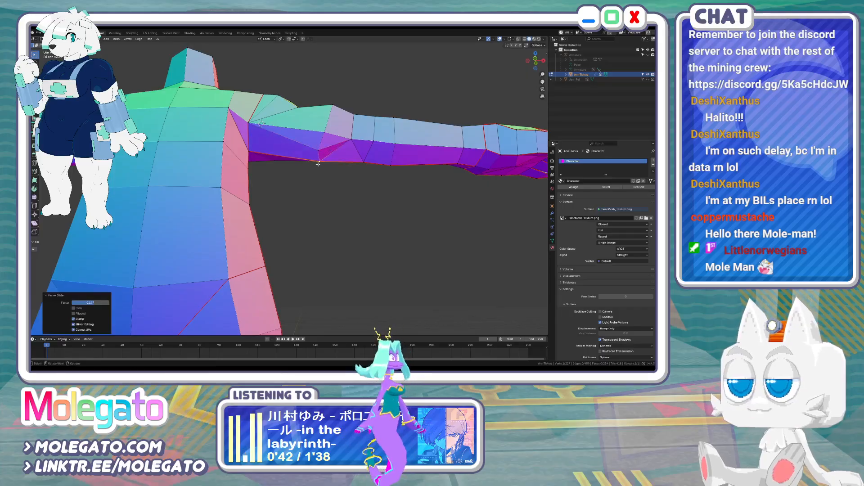
key(KP_1)
key(g)
click(319, 169)
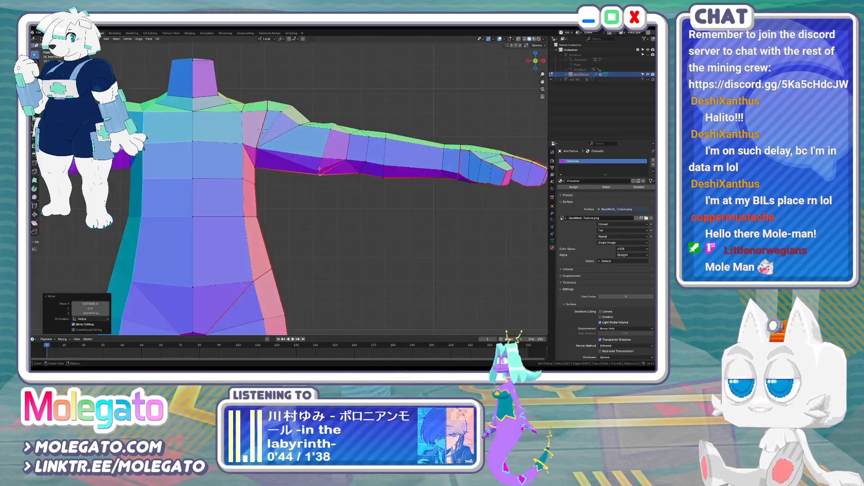
middle_drag(319, 169, 323, 138)
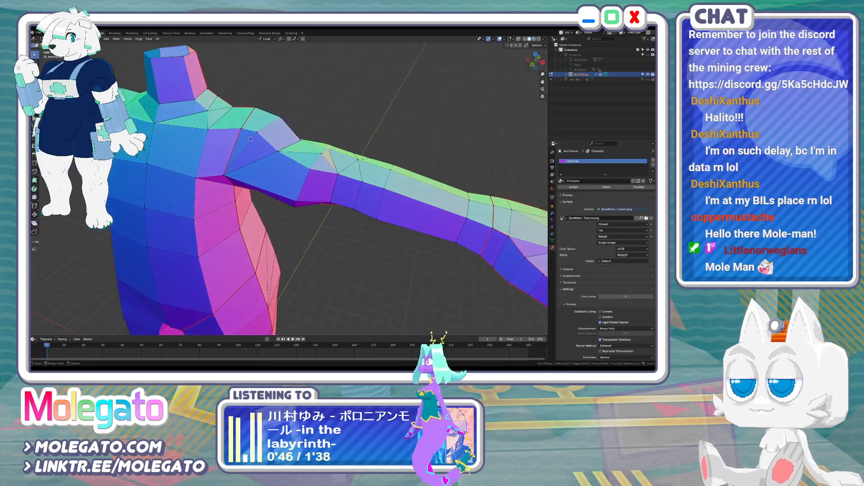
Reposition the vertices along the upper and lower outline of the upper arm in front view, and save the file
key(KP_1)
key(g)
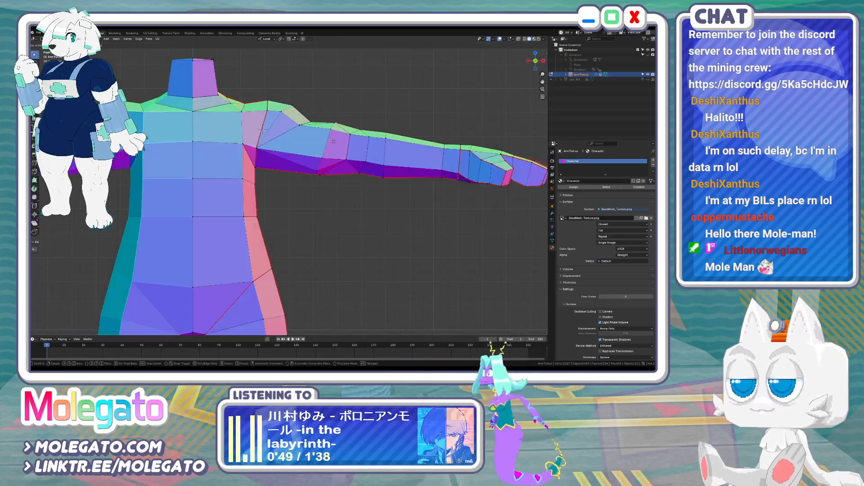
click(335, 141)
key(g)
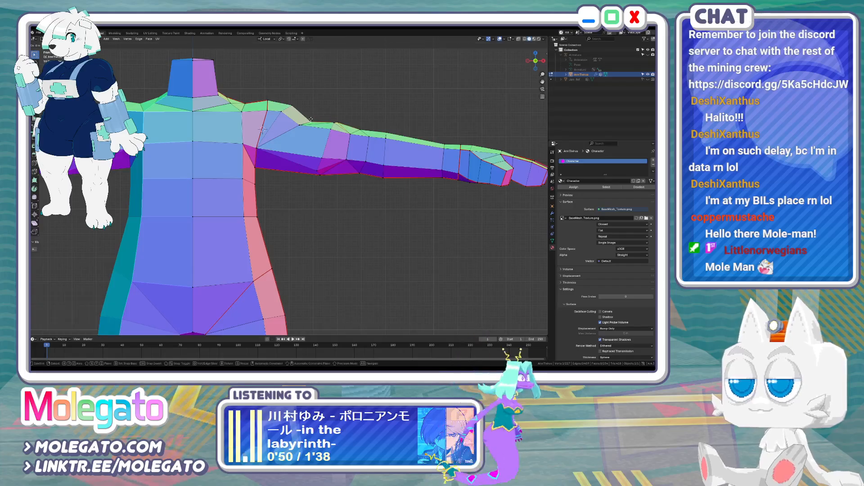
click(311, 117)
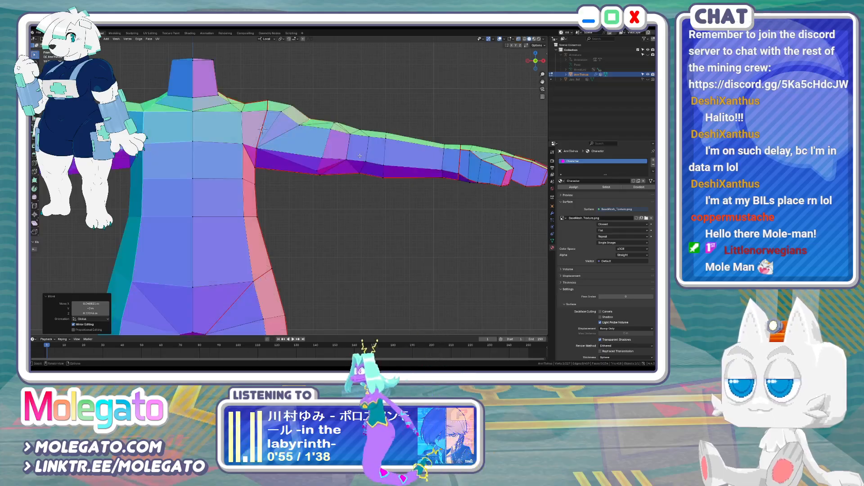
key(g)
click(319, 169)
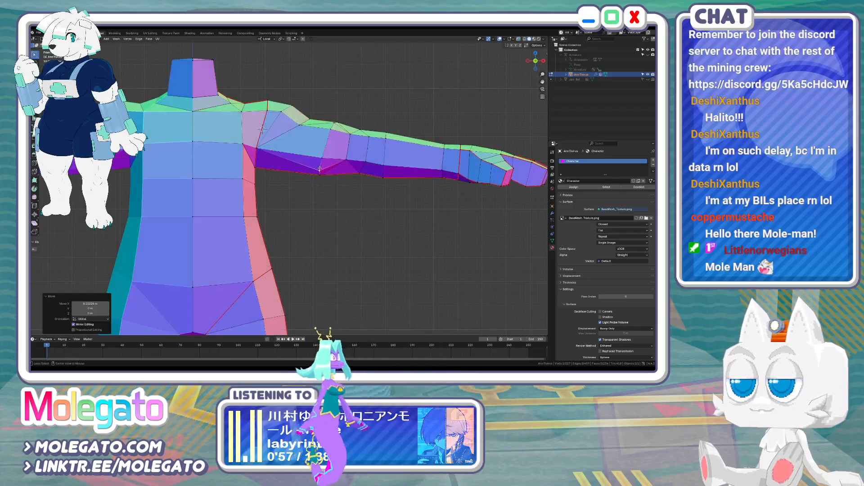
key(alt+z)
key(Tab)
key(ctrl+s)
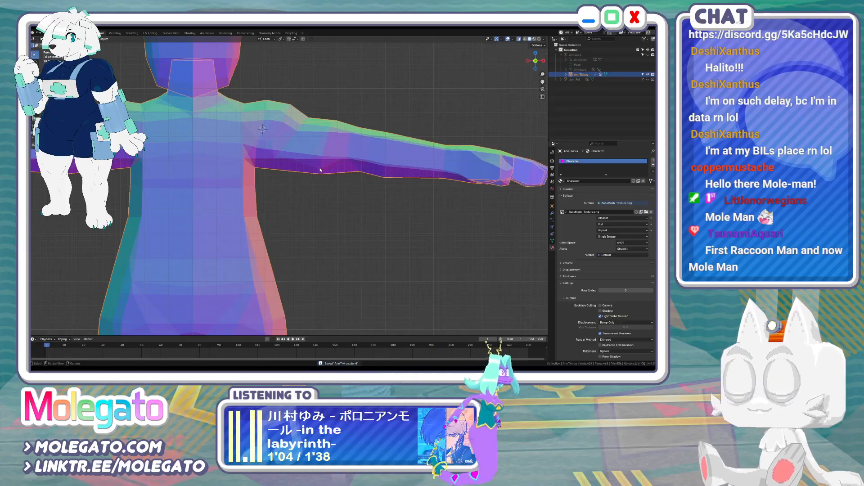
Move the vertex on the underside of the arm near the elbow, and save the file
key(Tab)
key(g)
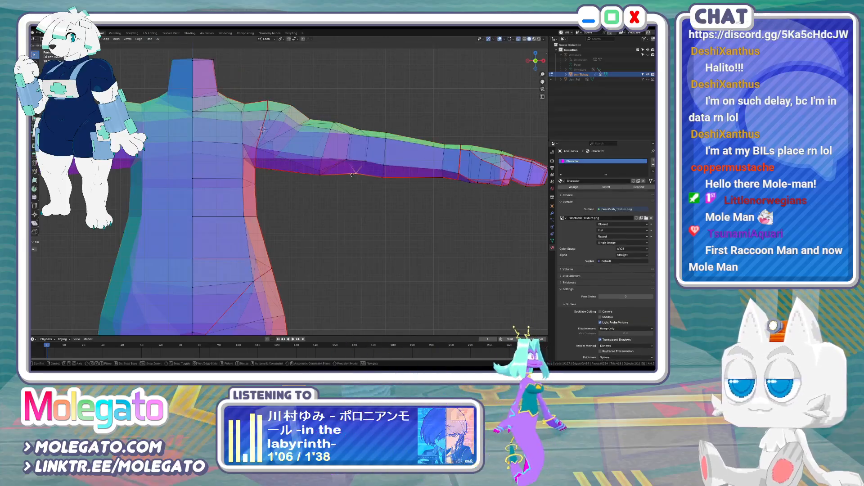
click(352, 175)
key(Tab)
key(ctrl+s)
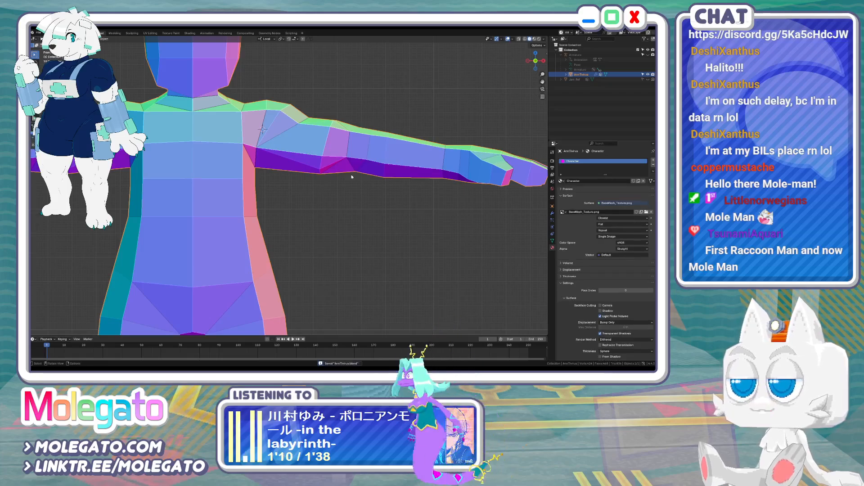
Move the selected forearm geometry to refine the arm's contour, and check the whole figure in Object Mode
key(Tab)
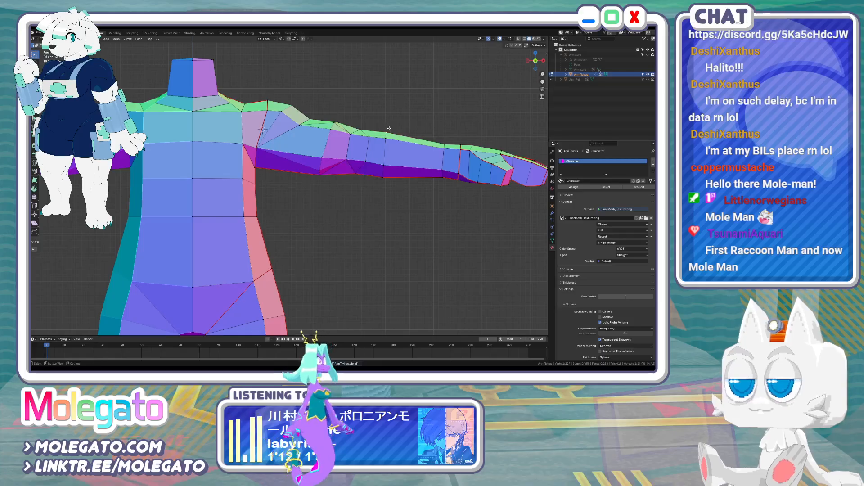
key(g)
click(397, 165)
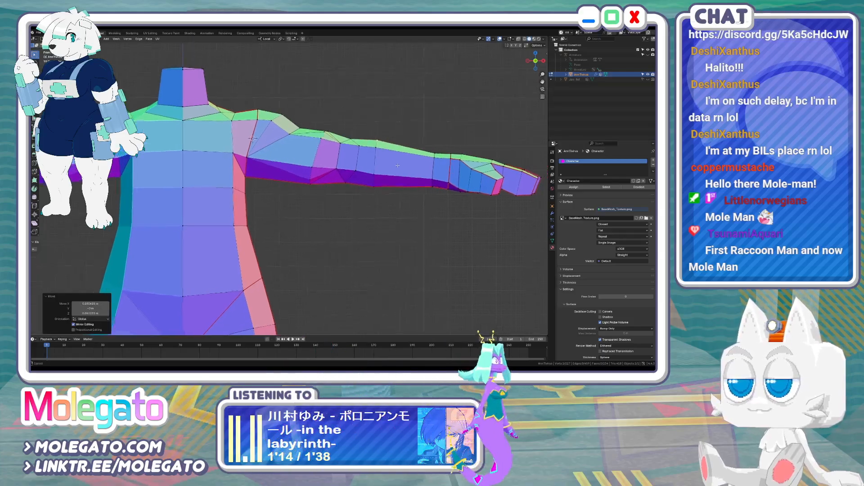
shift+middle_drag(397, 165, 368, 173)
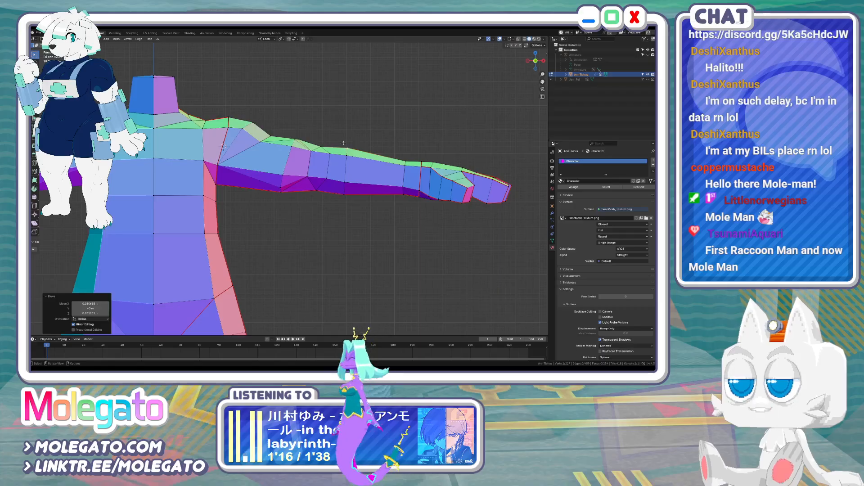
key(Tab)
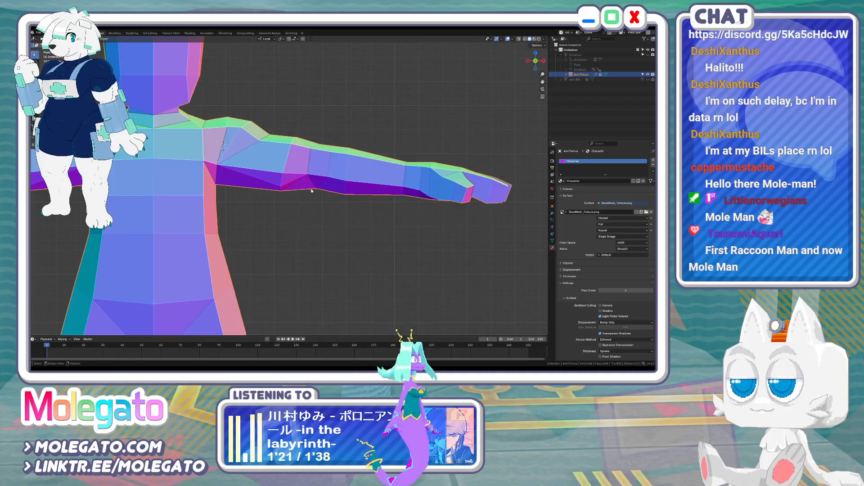
scroll(313, 193, down, 3)
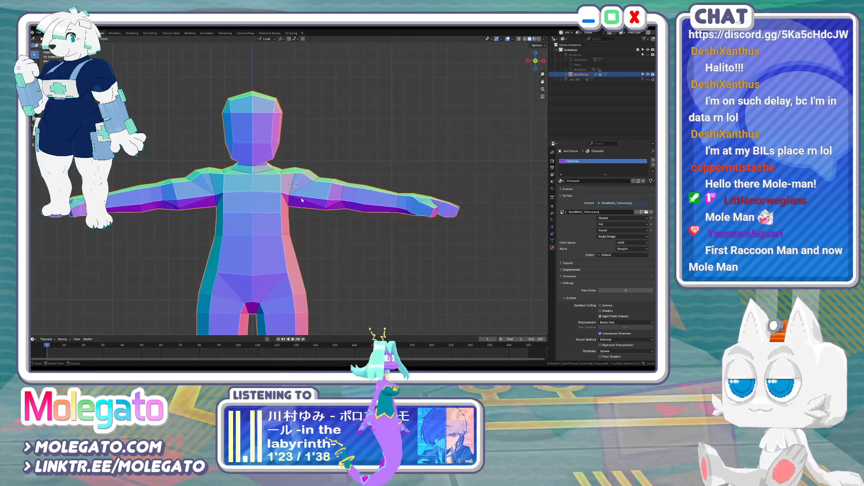
Reveal the hidden head in side view, select all its linked geometry and move it up and forward above the neck
key(KP_3)
key(Tab)
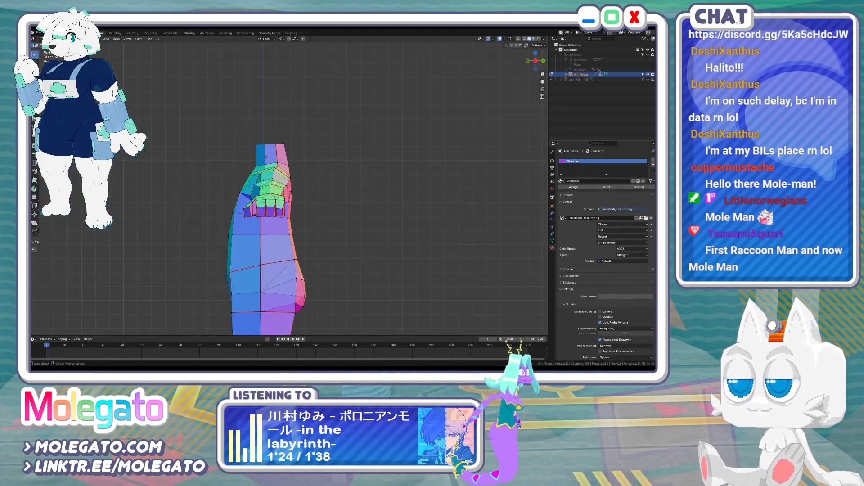
key(alt+h)
key(alt+a)
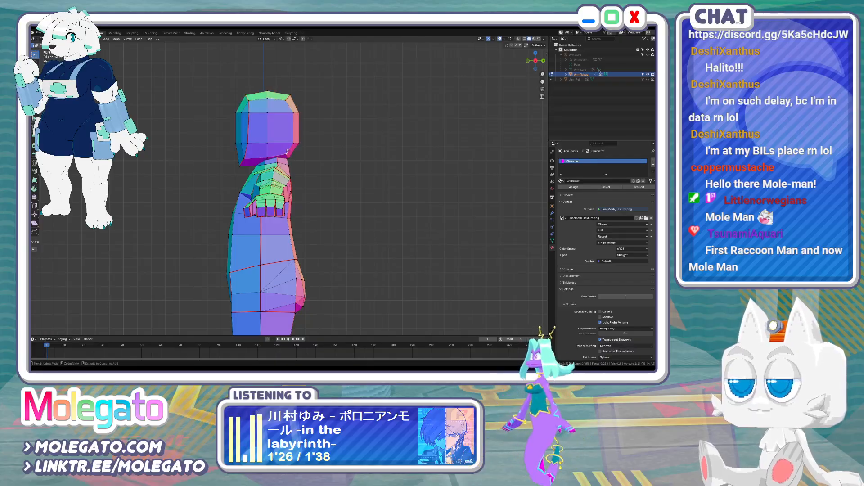
key(ctrl+l)
key(g)
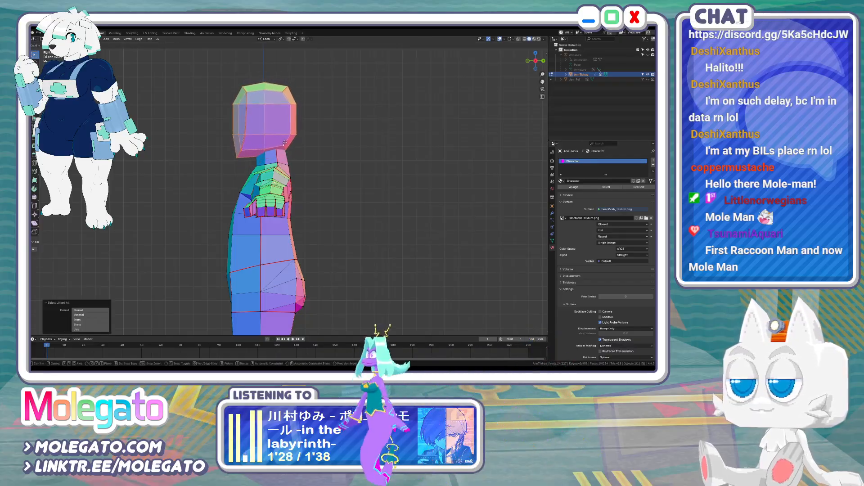
click(277, 140)
scroll(279, 148, up, 3)
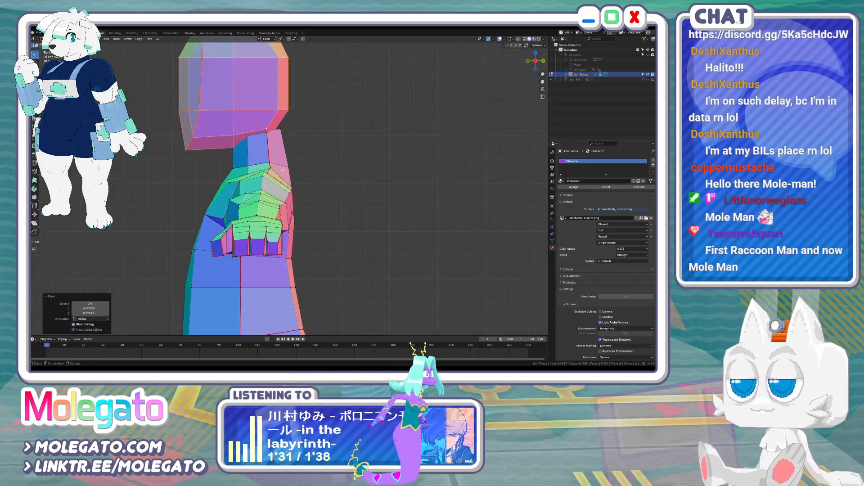
Move the vertices at the back of the neck base and upper back outward in side view with X-ray on
key(alt+a)
click(298, 175)
key(alt+z)
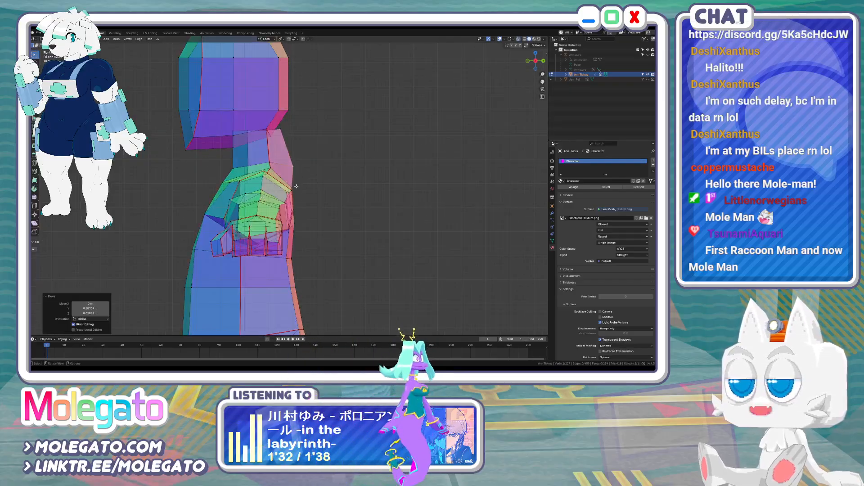
key(g)
click(304, 193)
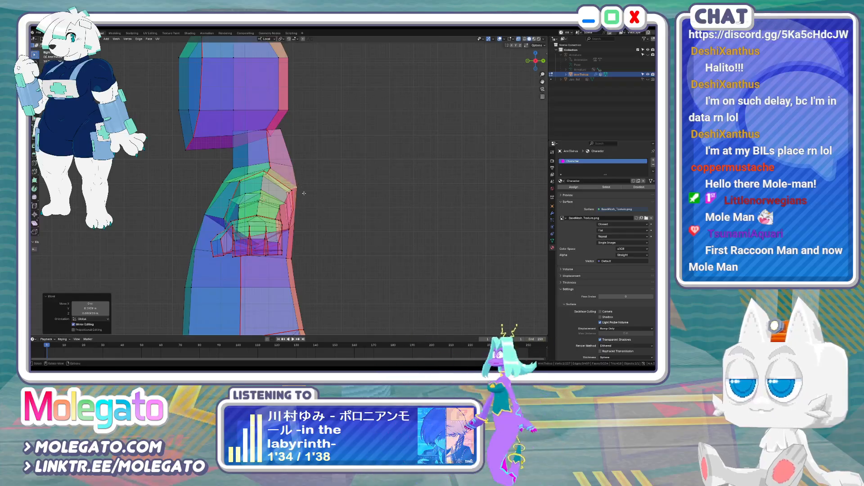
key(g)
click(298, 221)
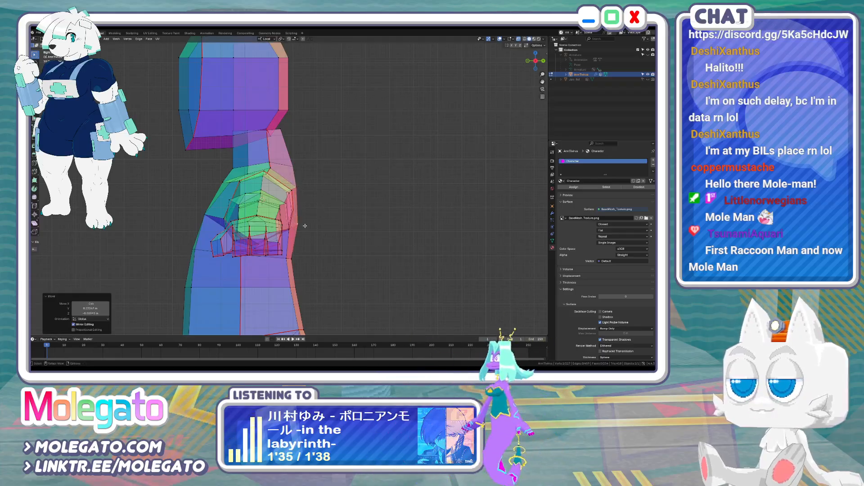
Move the selected vertices at the neck's top edge and the front neck base forward to tilt the neck in side view
shift+click(232, 130)
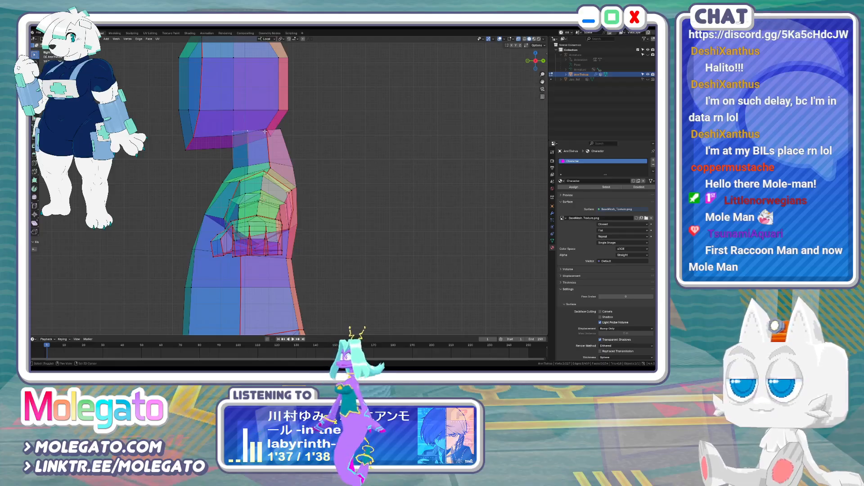
key(g)
click(259, 148)
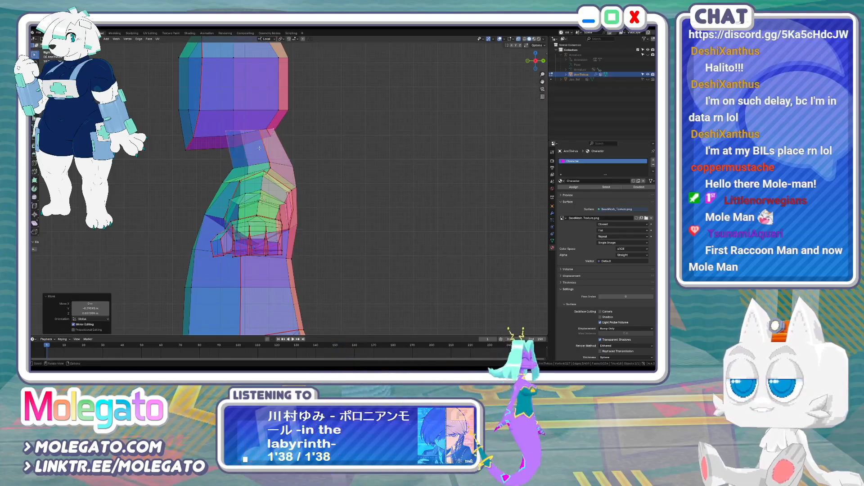
drag(253, 168, 252, 168)
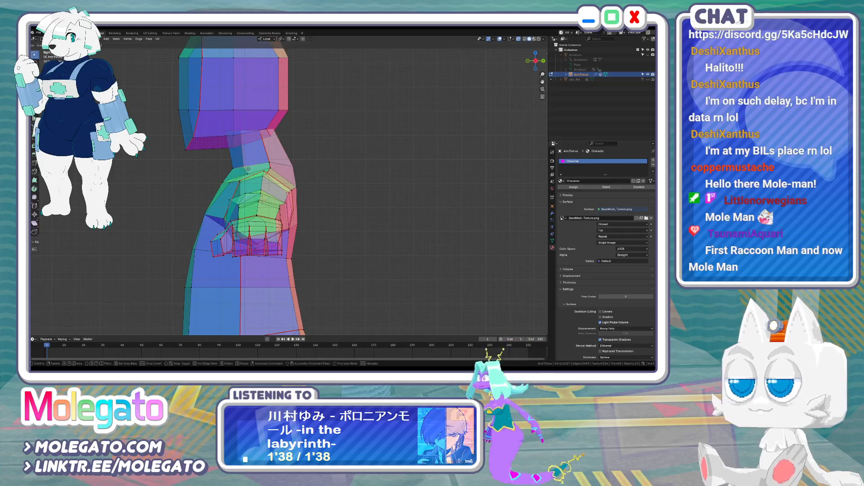
key(g)
click(227, 163)
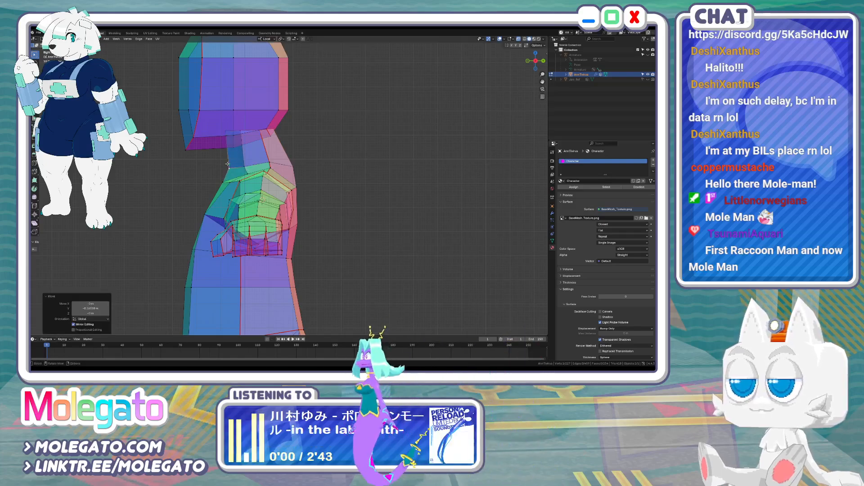
Move the vertices at the front neck base and the upper back in side view to refine the neck profile
key(g)
click(252, 172)
key(g)
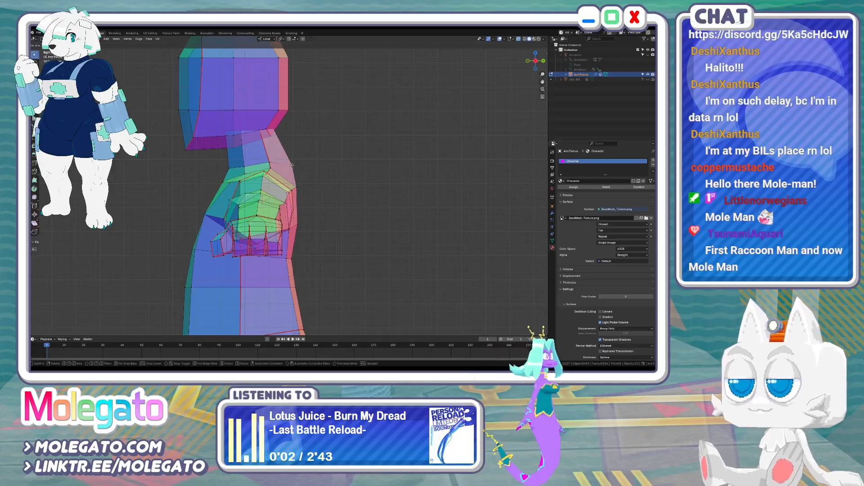
click(289, 163)
Return to Object Mode to check the head and torso in side view, and save the file
scroll(250, 149, down, 2)
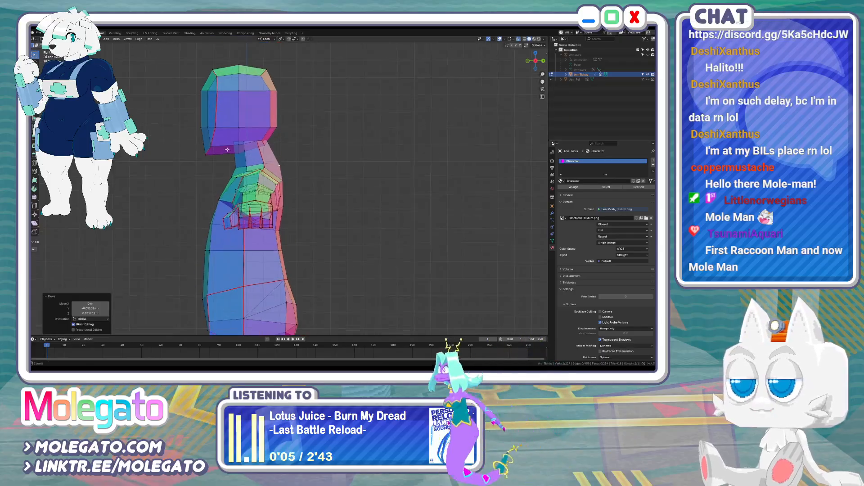
shift+middle_drag(227, 153, 218, 207)
key(Tab)
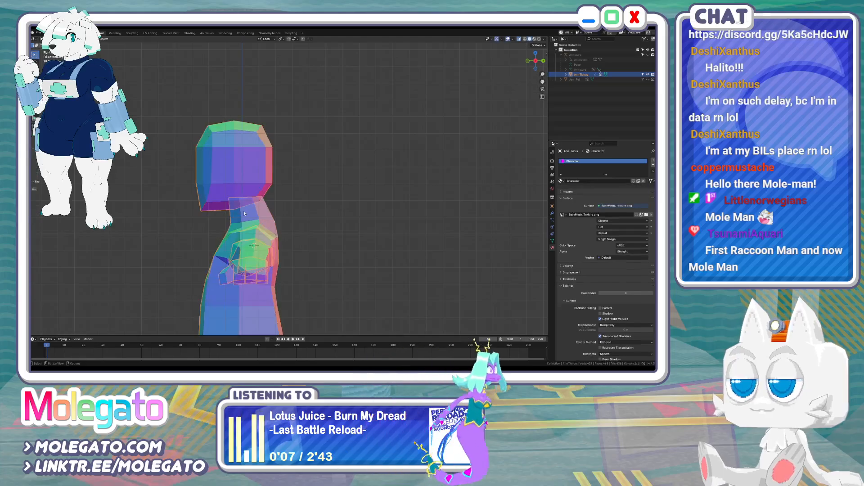
key(ctrl+s)
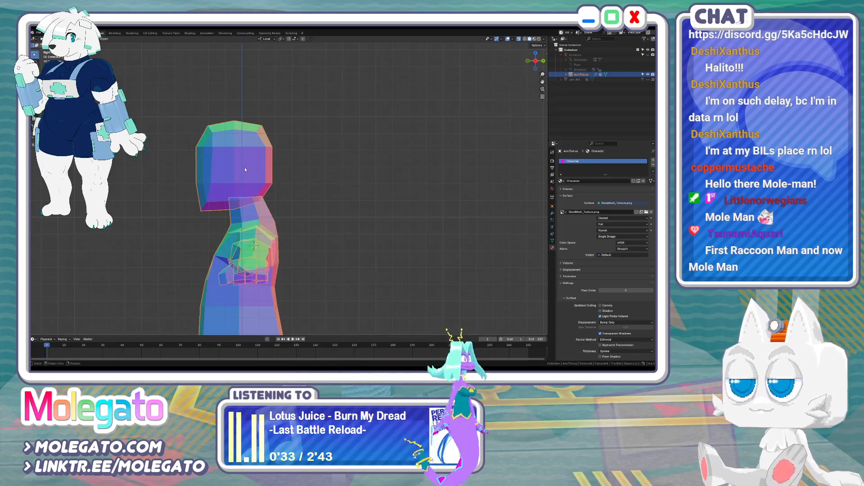
Add a horizontal loop cut across the front of the head in Edit Mode and slide it to about mid-face height
key(Tab)
scroll(227, 205, up, 2)
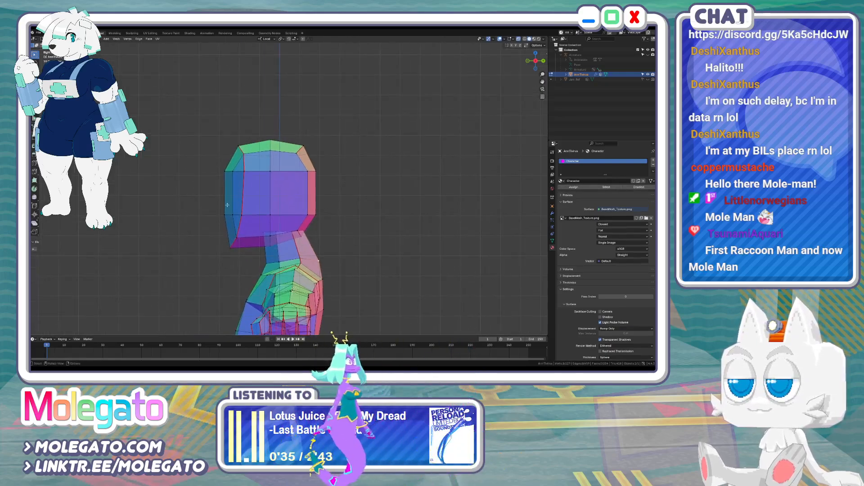
key(ctrl+r)
click(230, 210)
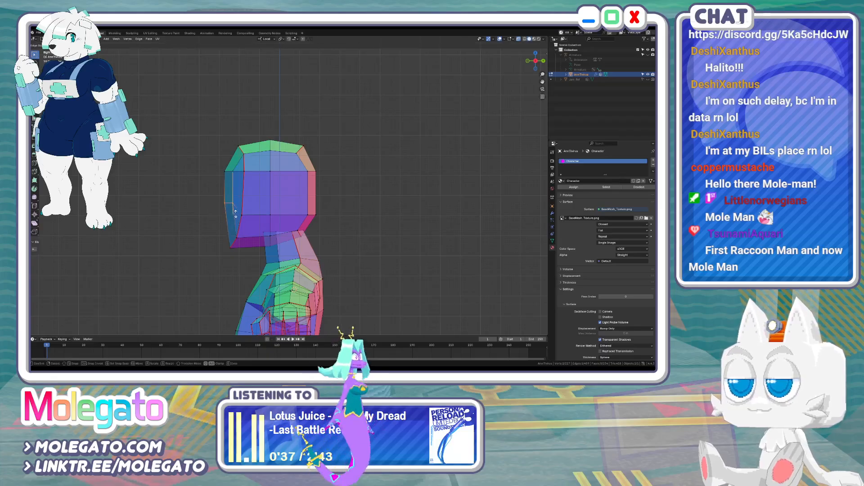
click(235, 211)
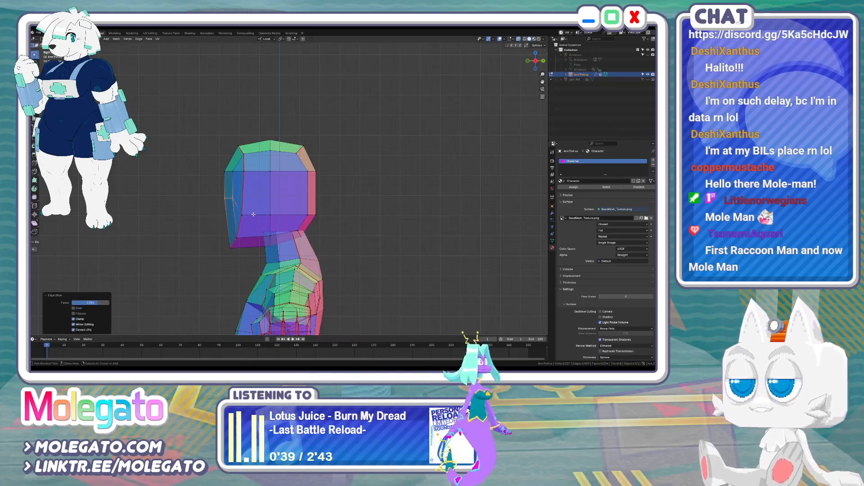
Select the lower front faces of the head, extrude them and move them forward to form a muzzle
key(ctrl+l)
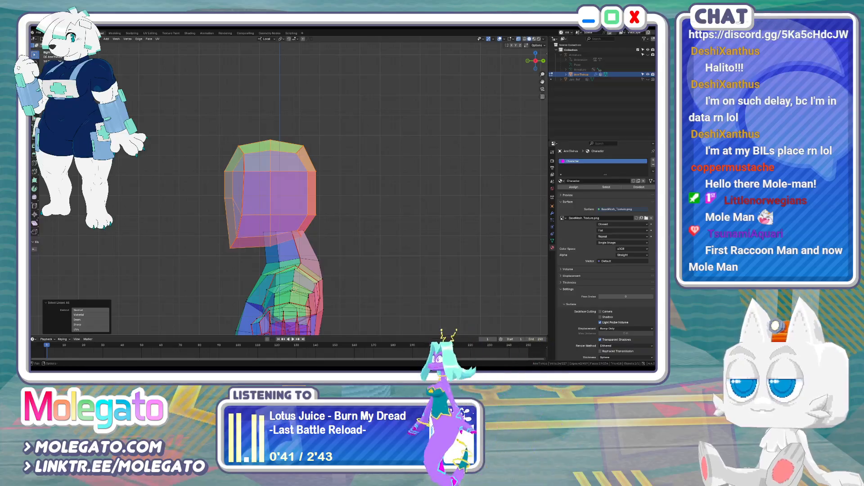
drag(236, 222, 237, 223)
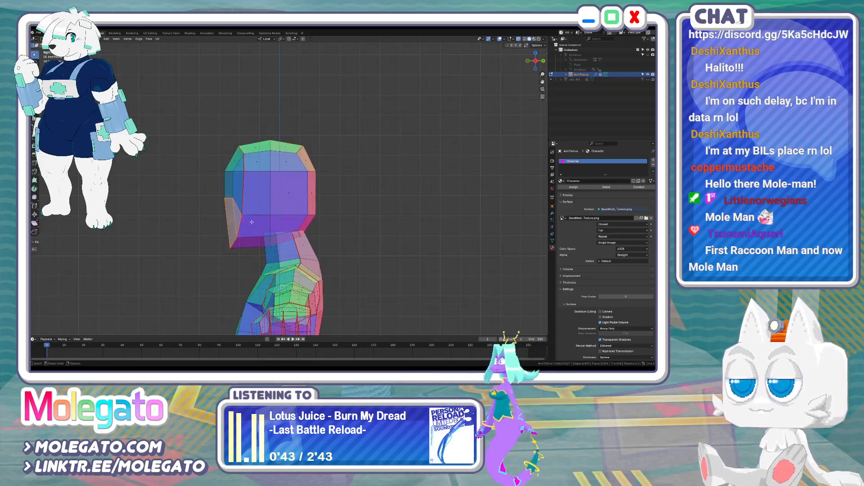
key(e)
key(Escape)
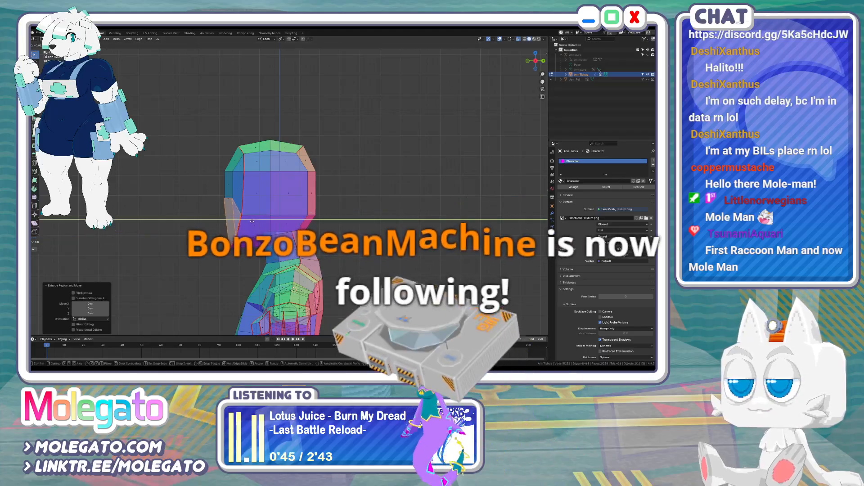
key(g)
key(y)
click(234, 218)
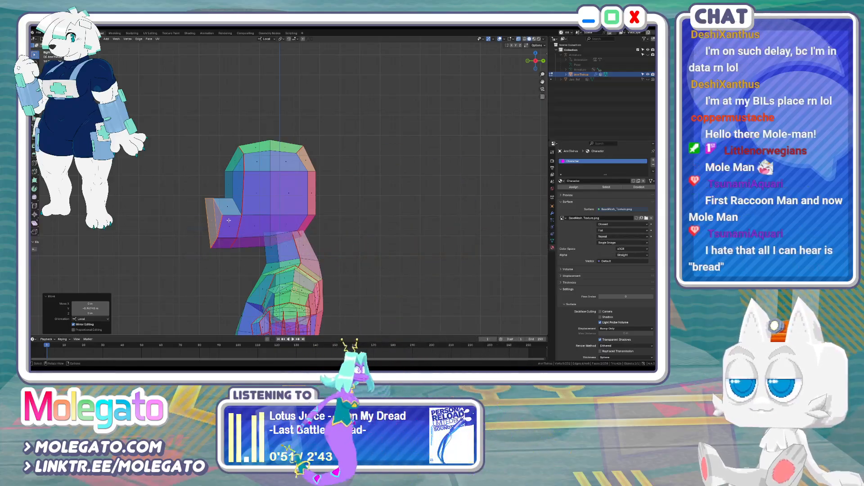
key(g)
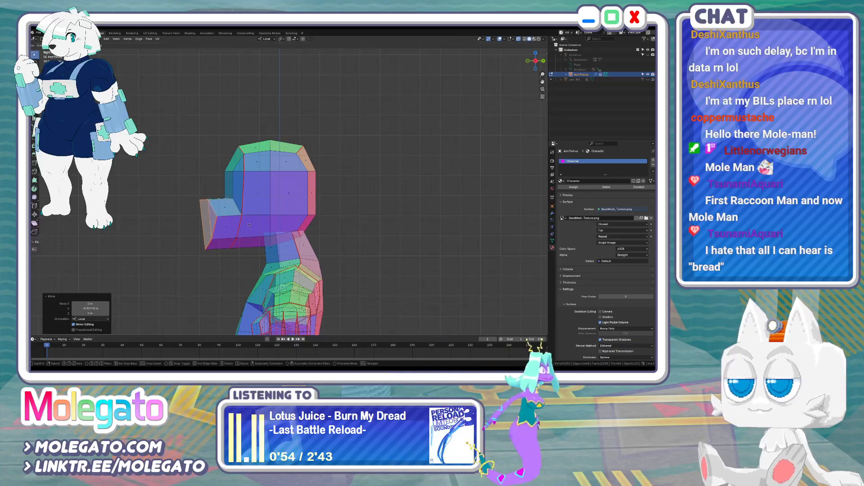
click(249, 225)
Extrude the muzzle's front faces forward once more, scale them down, and adjust the vertices where the muzzle's top meets the face
key(e)
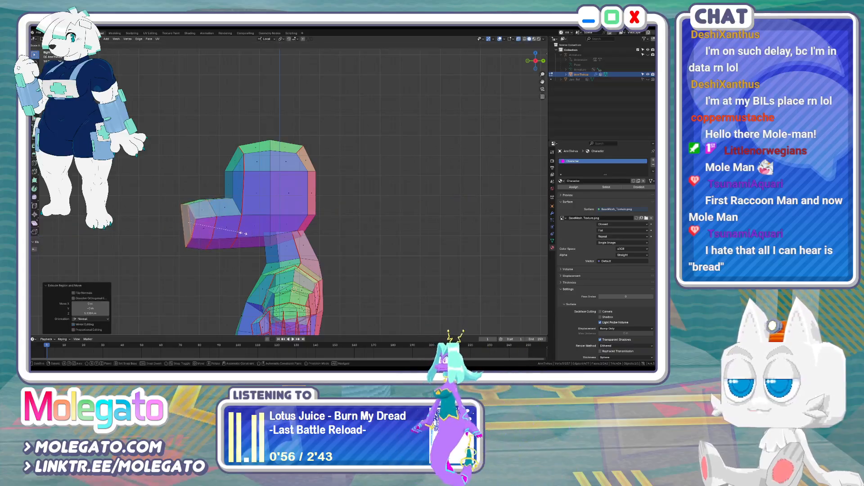
click(237, 230)
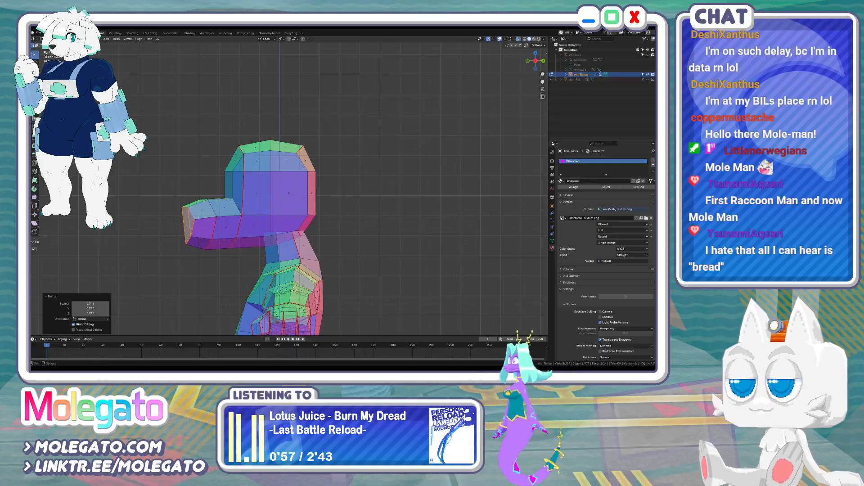
scroll(249, 210, up, 2)
key(g)
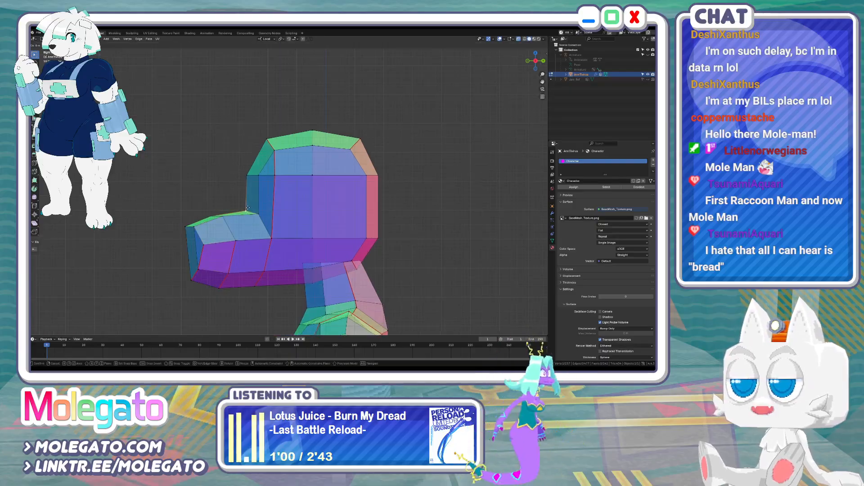
click(246, 211)
Select the front section of the muzzle and clear the seams from its edges
drag(173, 237, 241, 286)
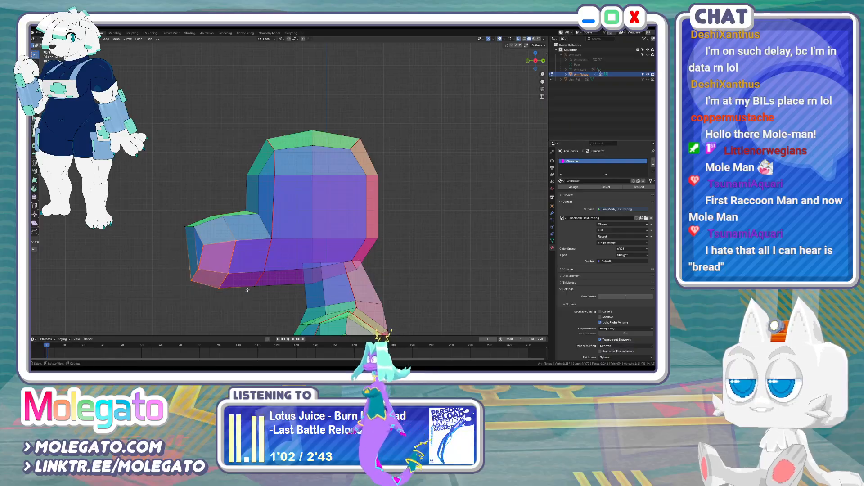
key(ctrl+e)
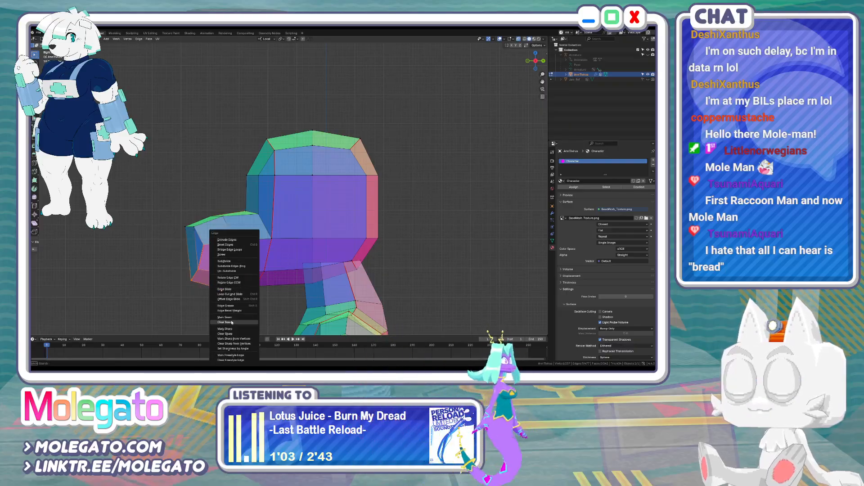
key(Escape)
click(185, 250)
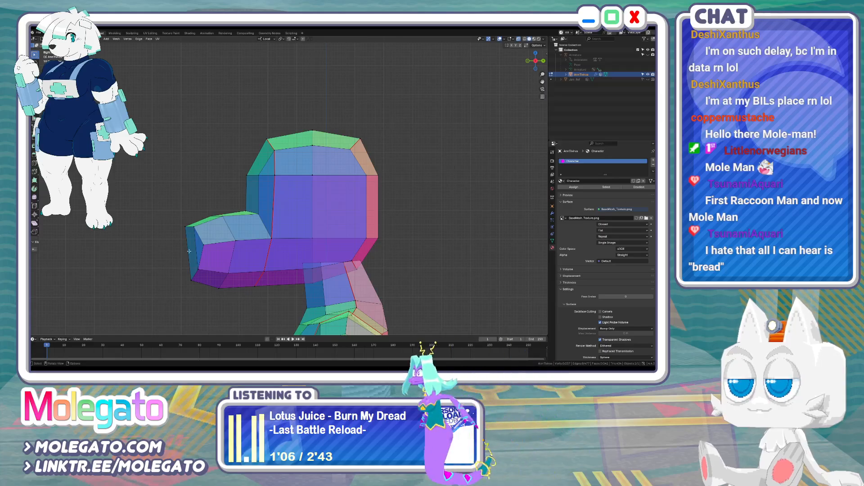
Cut a horizontal edge across the muzzle's front with the Knife tool and move its vertices forward to round the tip
key(k)
key(Return)
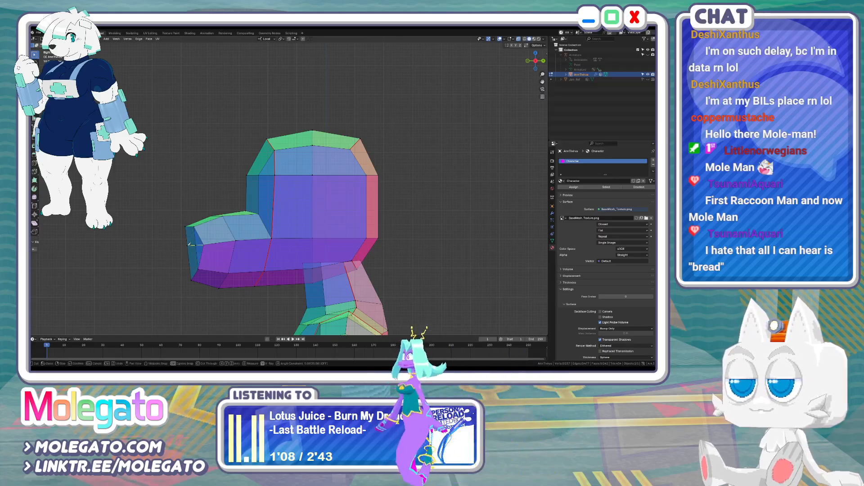
key(b)
drag(180, 241, 197, 248)
key(g)
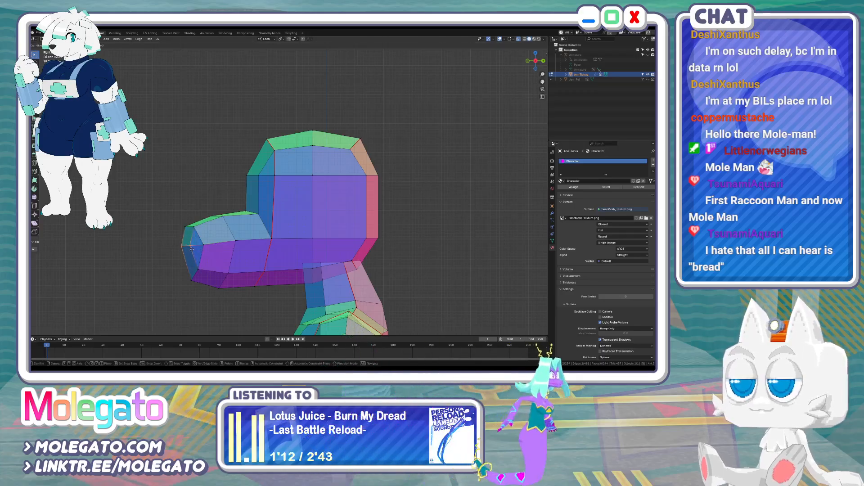
click(187, 250)
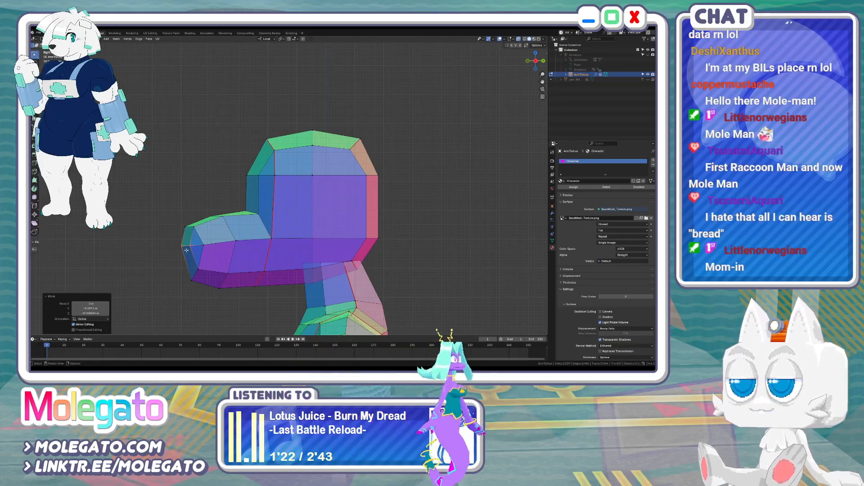
Select the whole muzzle in side view, rotate it slightly so the tip points lower, and reposition it against the face
scroll(257, 223, down, 2)
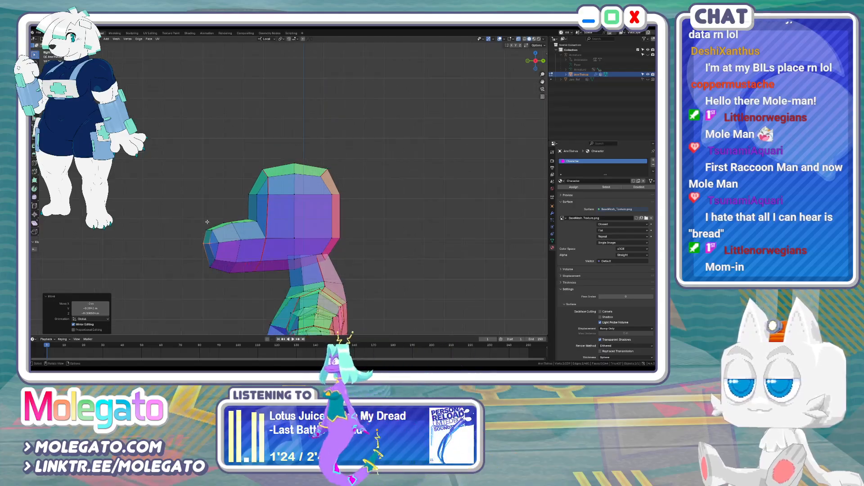
drag(197, 227, 277, 292)
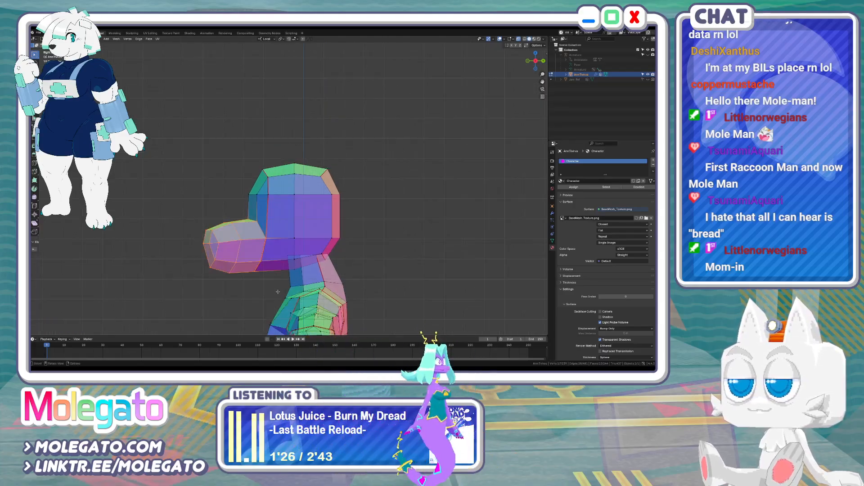
key(r)
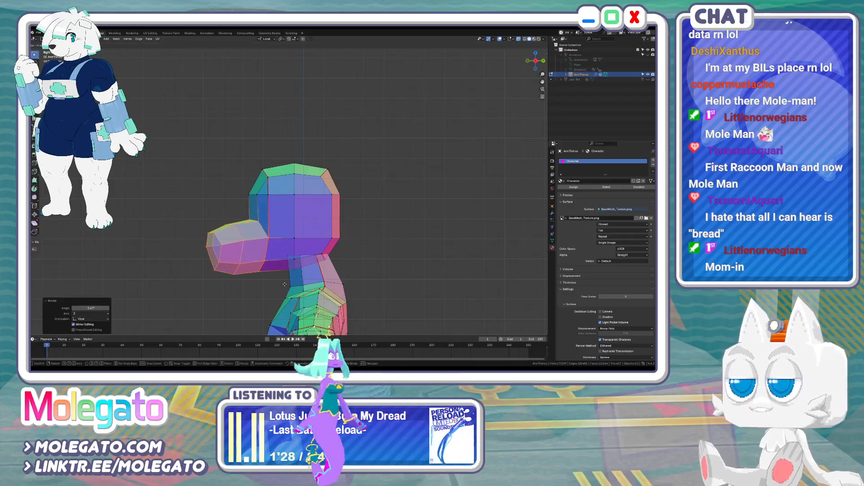
click(284, 283)
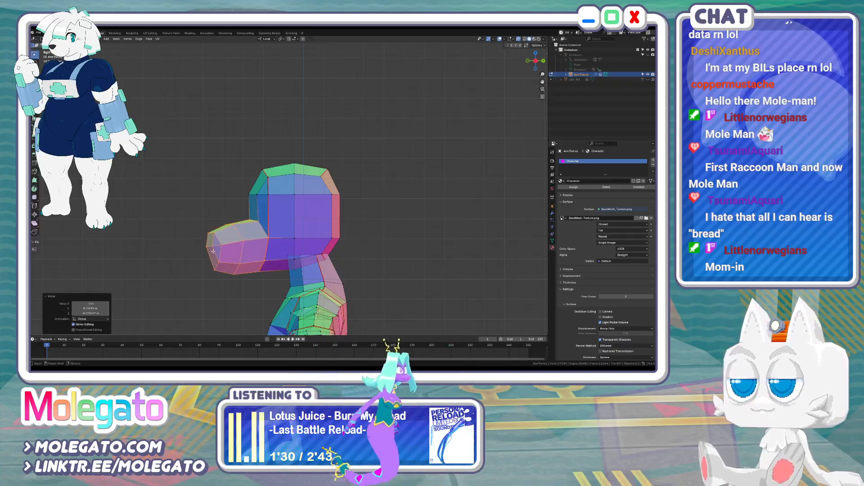
Move the faces on the muzzle's underside down to deepen the jaw
key(g)
click(264, 275)
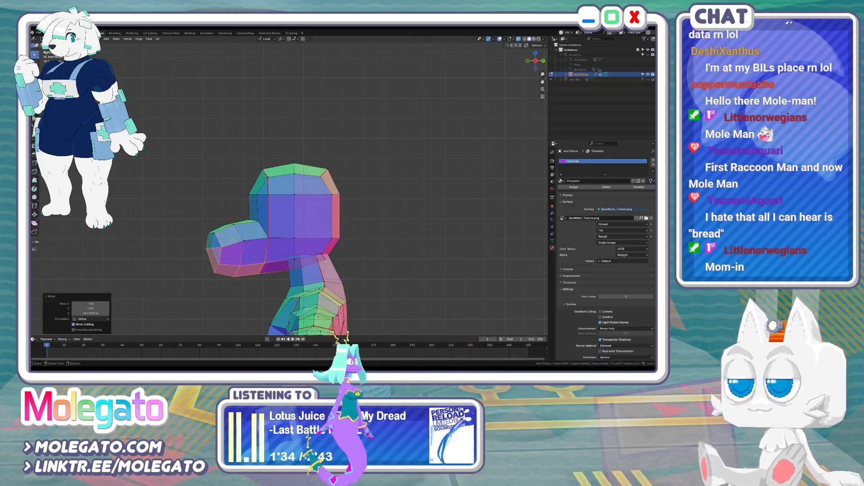
key(g)
click(248, 248)
Move the upper vertex at the muzzle's tip slightly up and forward
click(223, 220)
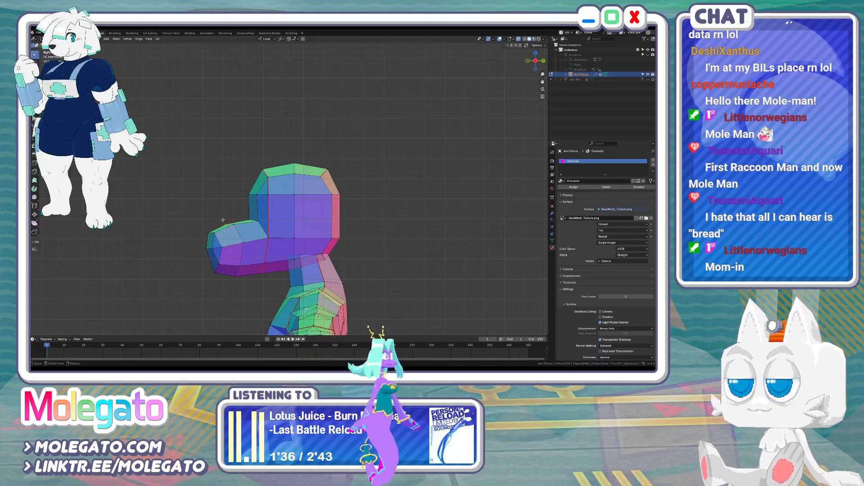
click(223, 219)
key(g)
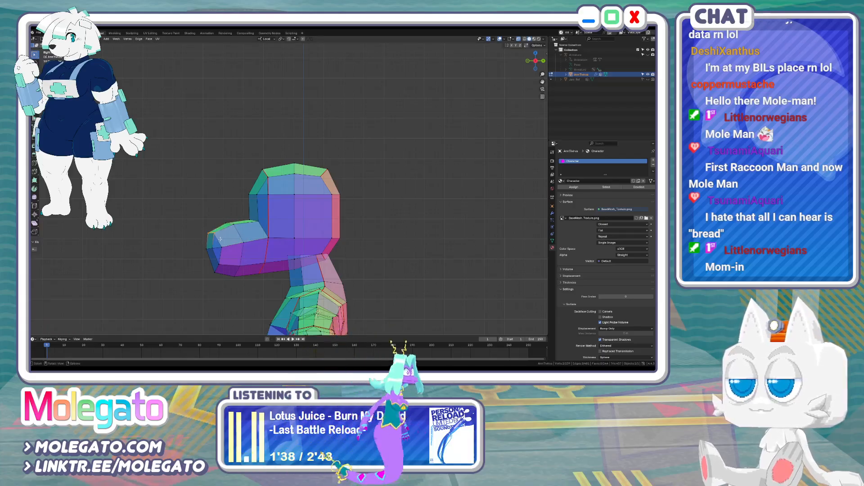
click(218, 237)
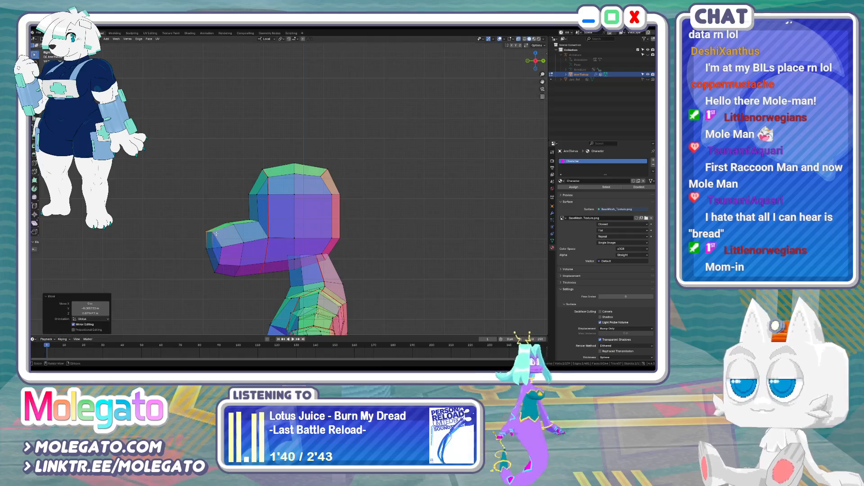
Move the vertices at the muzzle's rear bottom edge and the head's underside to smooth the jawline
scroll(293, 245, up, 1)
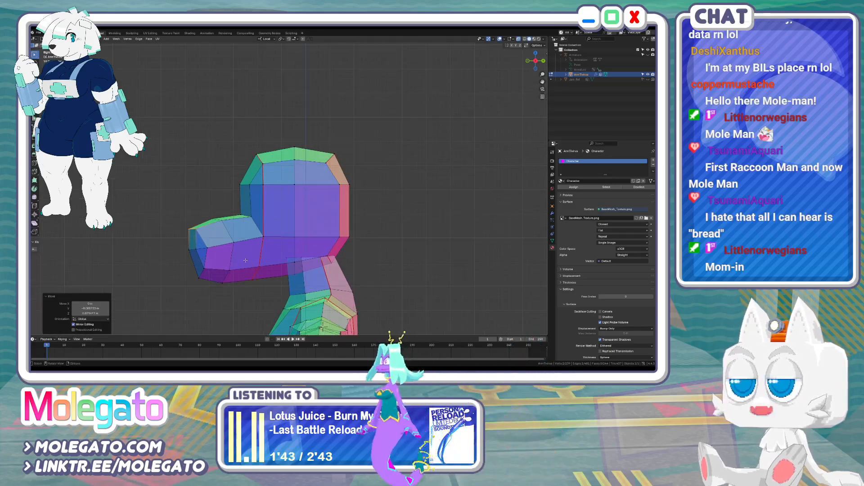
key(g)
click(290, 260)
key(b)
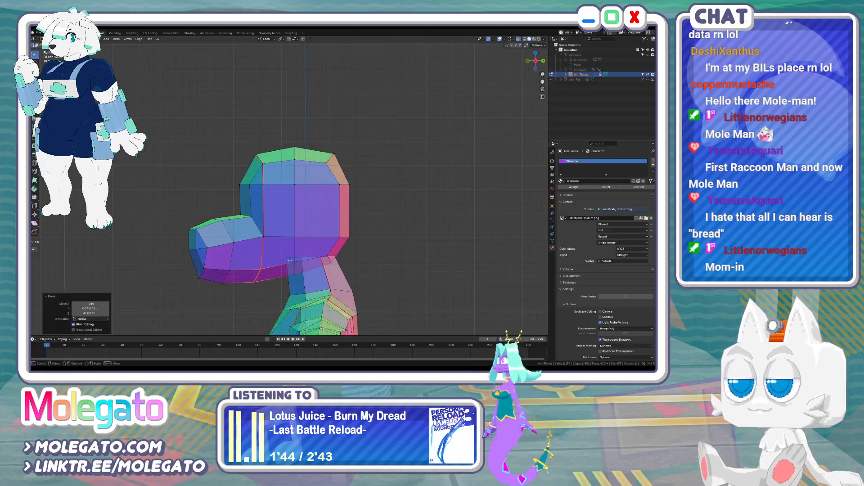
drag(290, 260, 300, 283)
key(g)
click(300, 284)
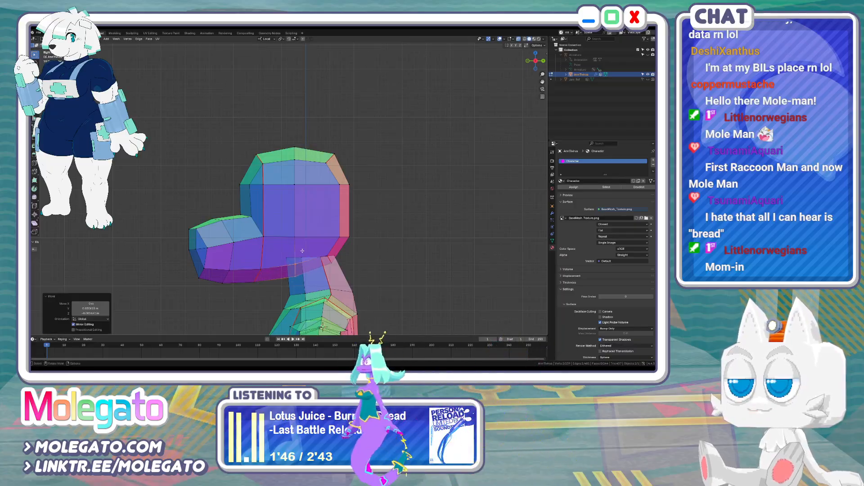
Snap the 3D cursor to the neck joint and scale the whole linked head down slightly, using the 3D cursor as pivot
scroll(302, 250, down, 2)
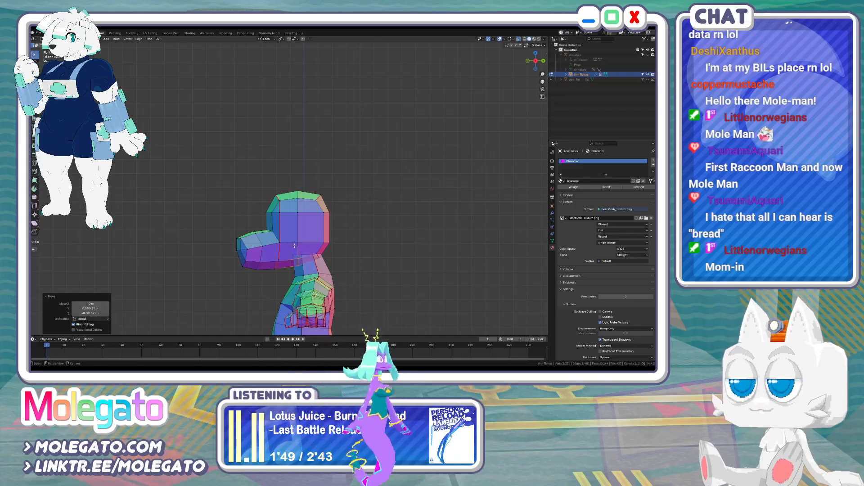
click(293, 255)
shift+click(319, 254)
key(shift+s)
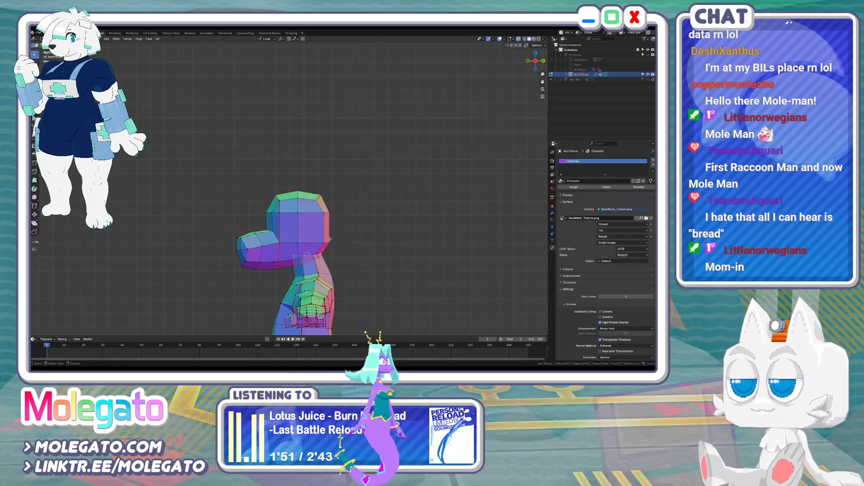
key(ctrl+l)
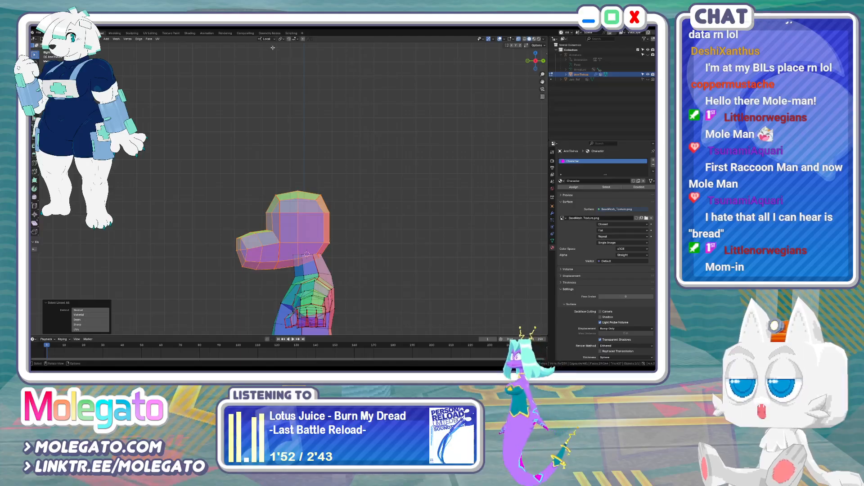
click(280, 39)
click(293, 56)
key(s)
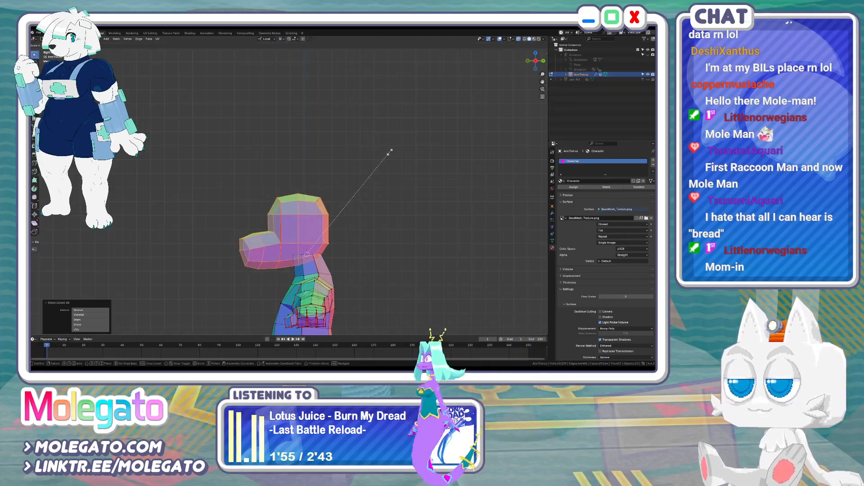
click(370, 175)
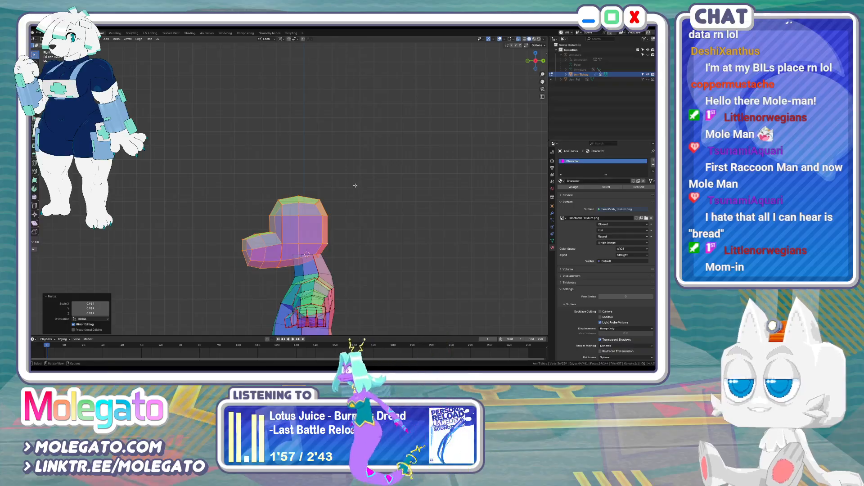
Move the lower cheek vertices on the side of the head outward along X to widen the face
key(KP_1)
key(KP_7)
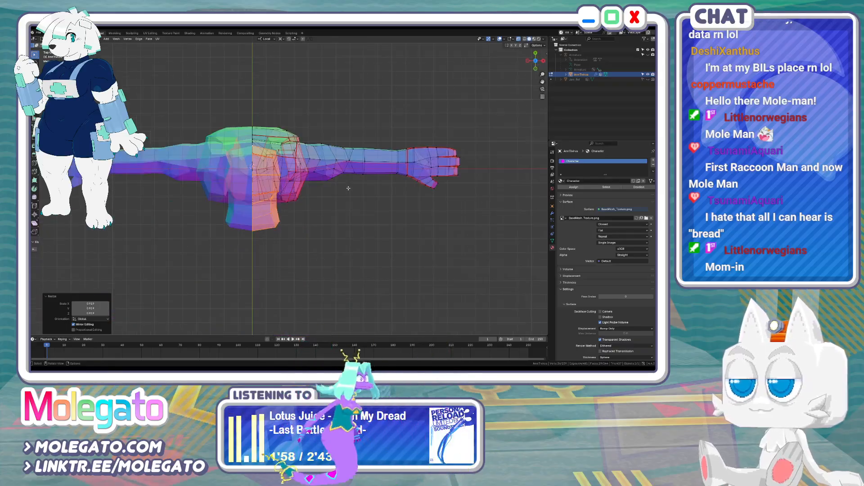
scroll(257, 225, up, 2)
key(g)
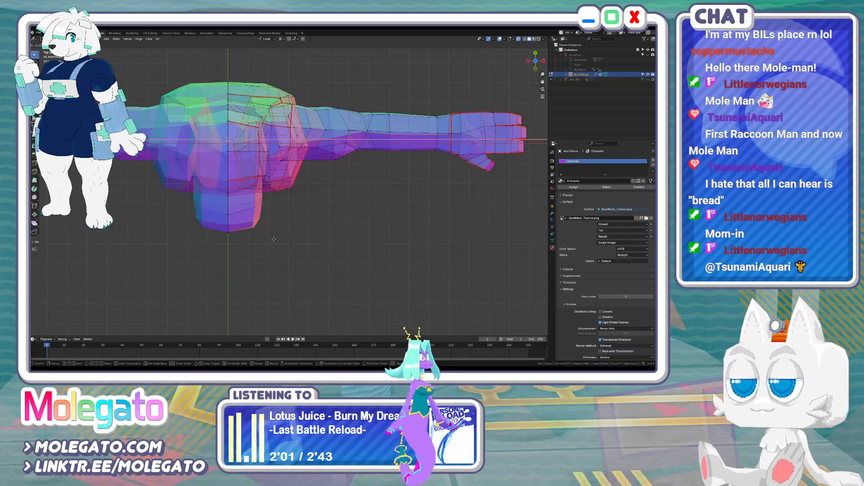
click(271, 239)
middle_drag(272, 239, 257, 184)
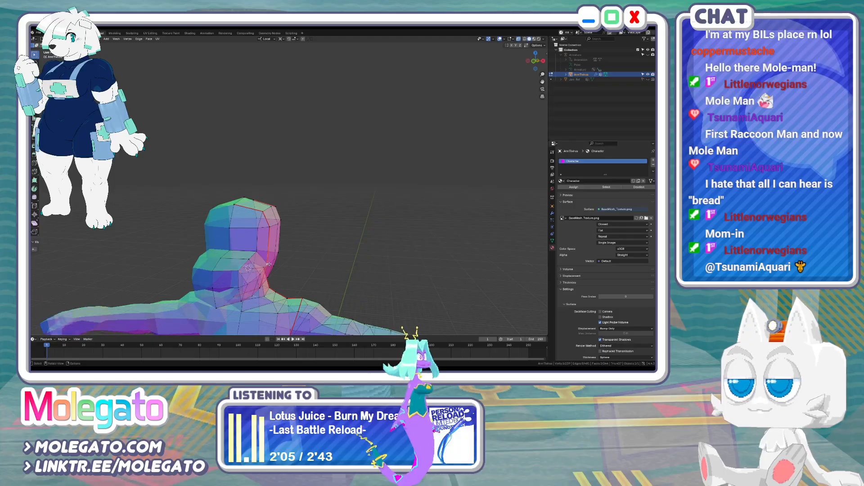
key(KP_1)
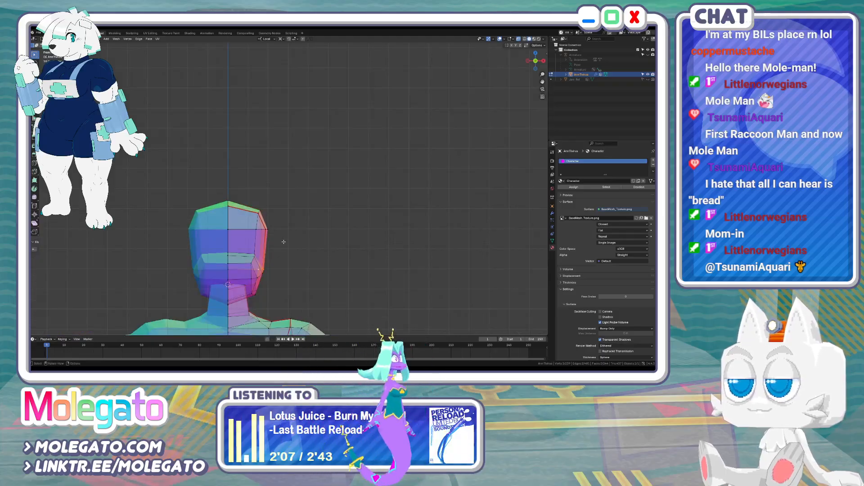
key(g)
key(x)
click(283, 249)
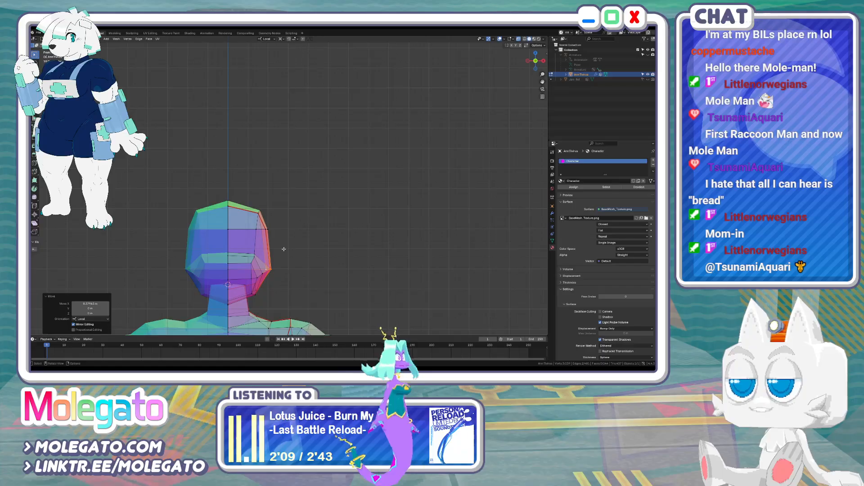
Isolate the head mesh by hiding the rest of the body
middle_drag(268, 288, 263, 274)
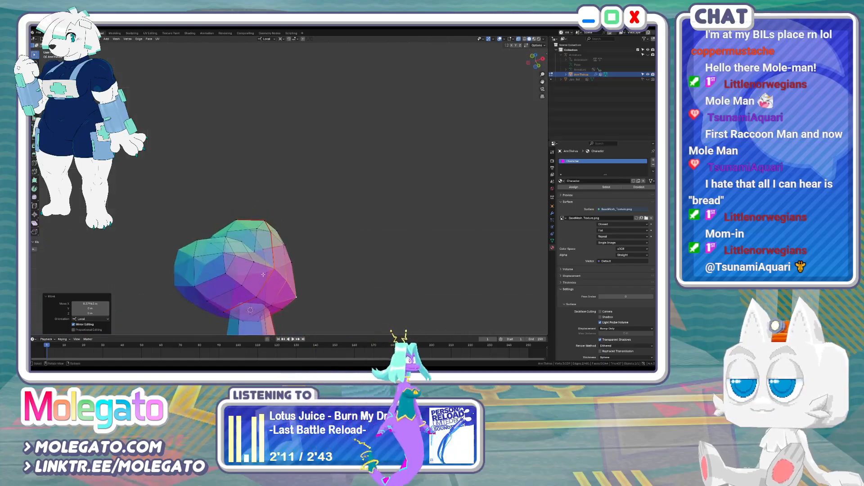
key(shift+h)
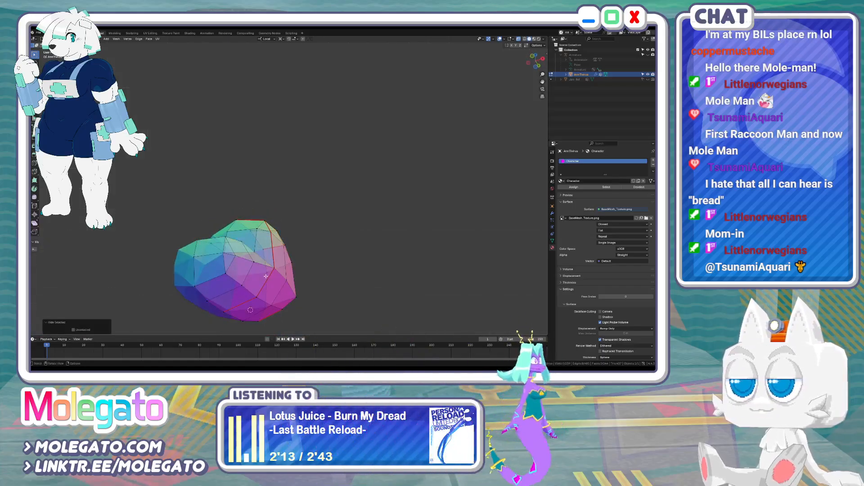
key(KP_1)
Move the lower jaw vertex on the side of the head outward along X in front view
middle_drag(266, 275, 272, 303)
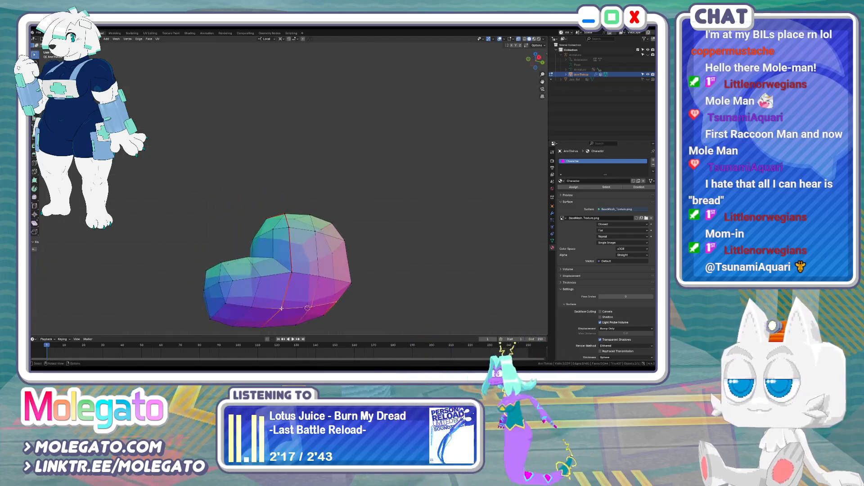
key(KP_1)
key(g)
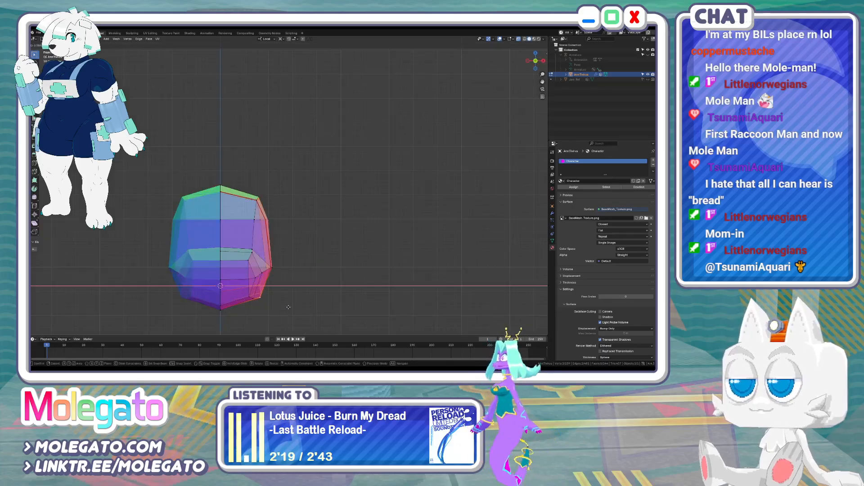
click(281, 309)
Move the widest cheek vertex slightly outward and reposition the head's lower side vertex behind the jaw
middle_drag(281, 309, 333, 266)
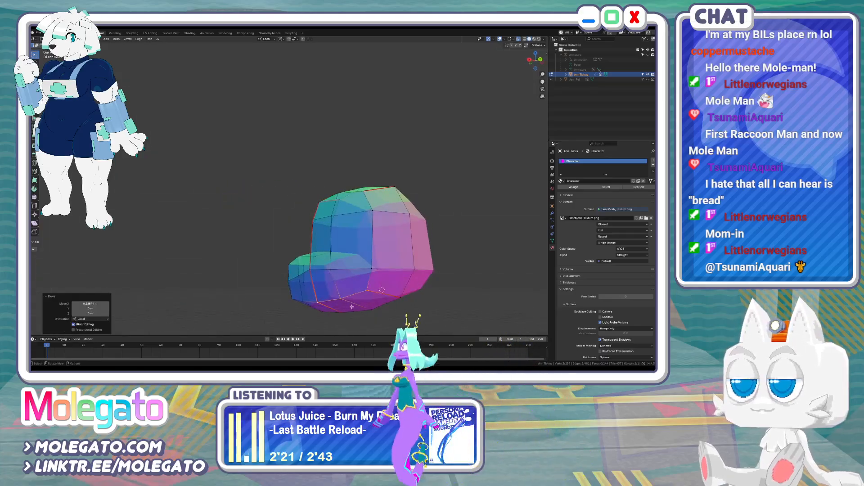
key(KP_1)
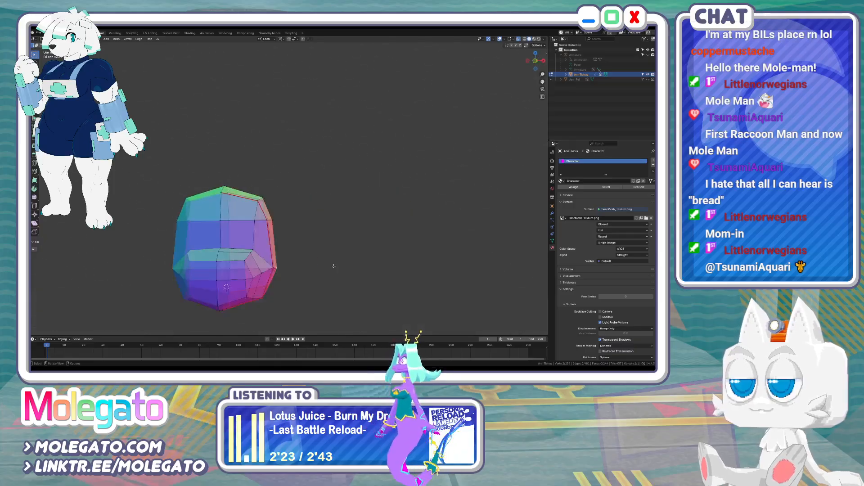
key(g)
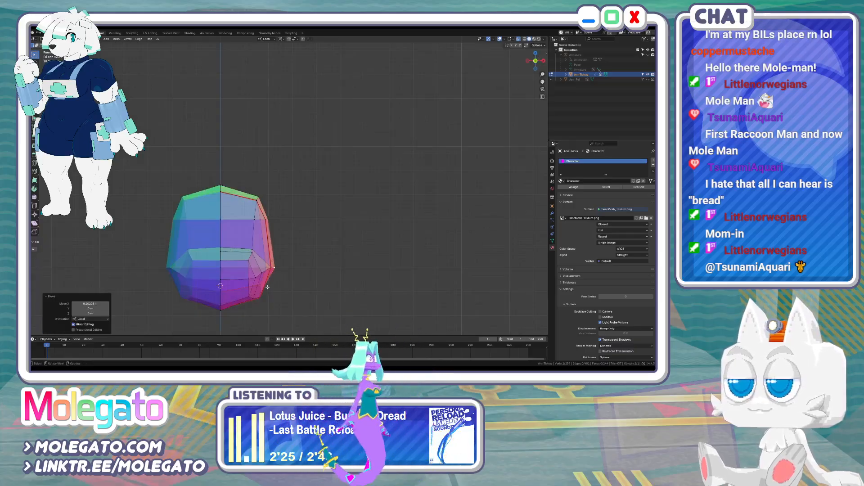
click(265, 294)
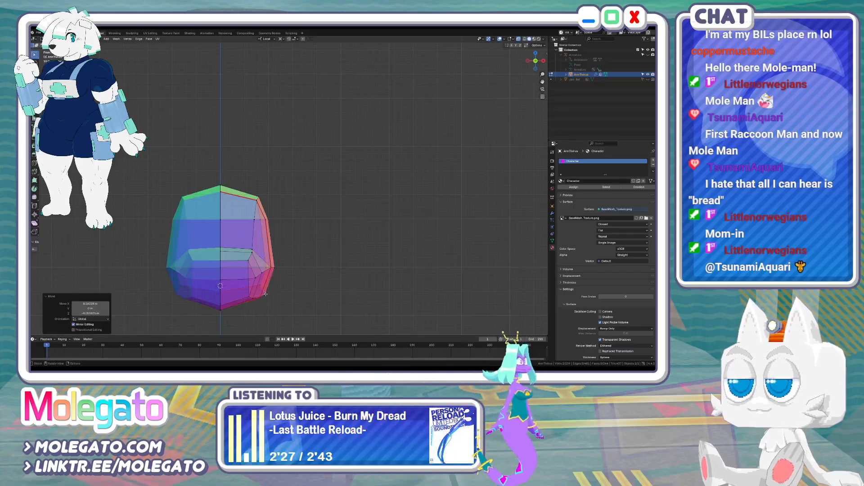
Move the vertex at the head's lower rear corner down along Z
middle_drag(264, 285, 283, 275)
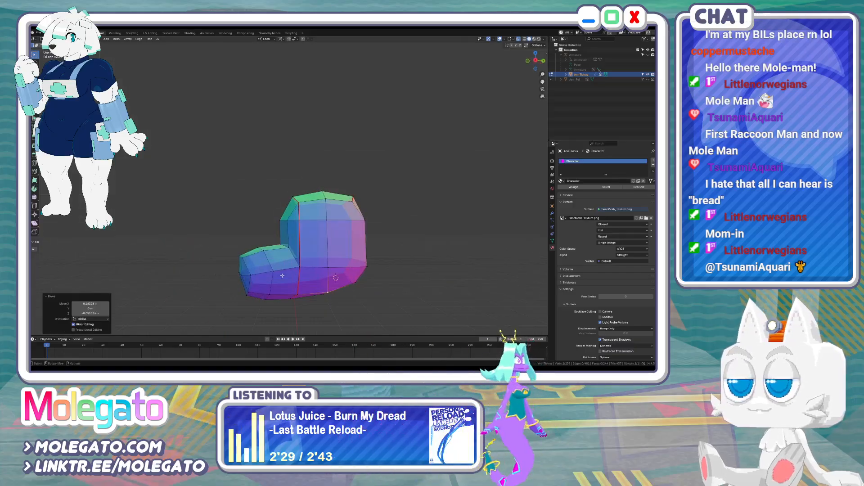
click(353, 283)
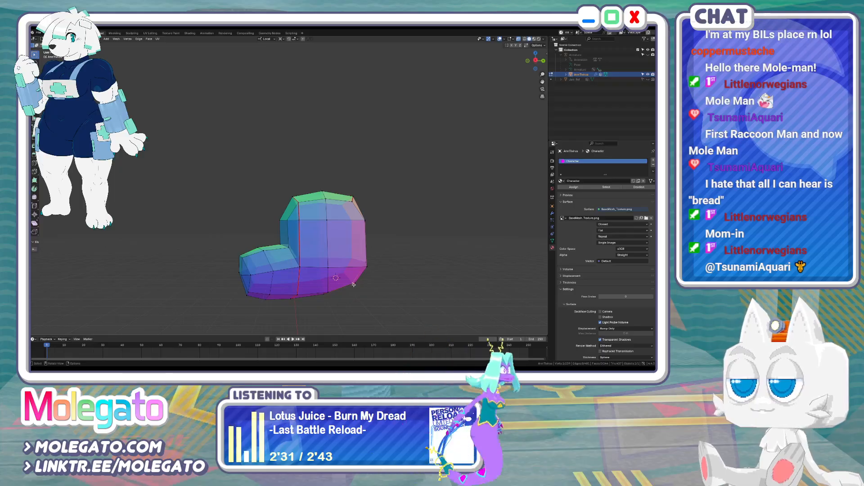
key(KP_1)
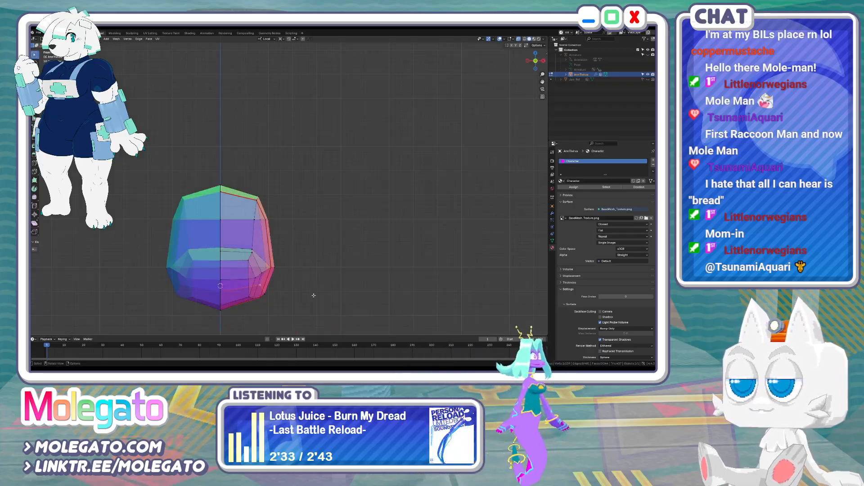
key(g)
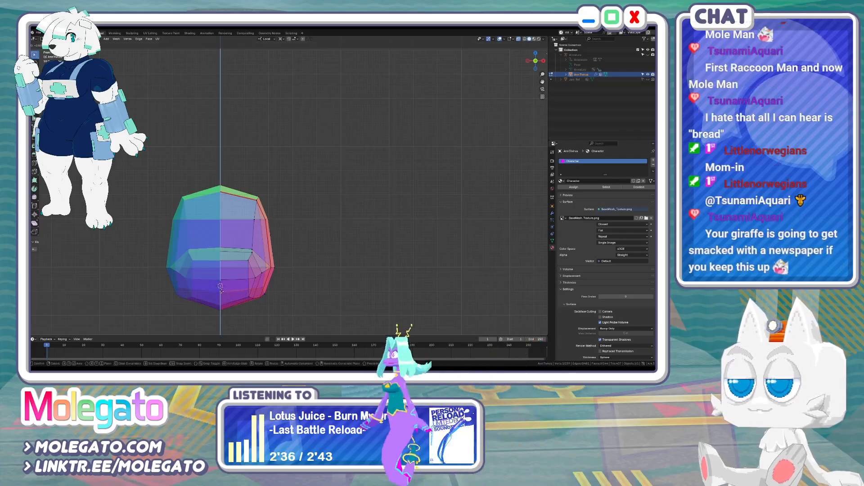
click(222, 293)
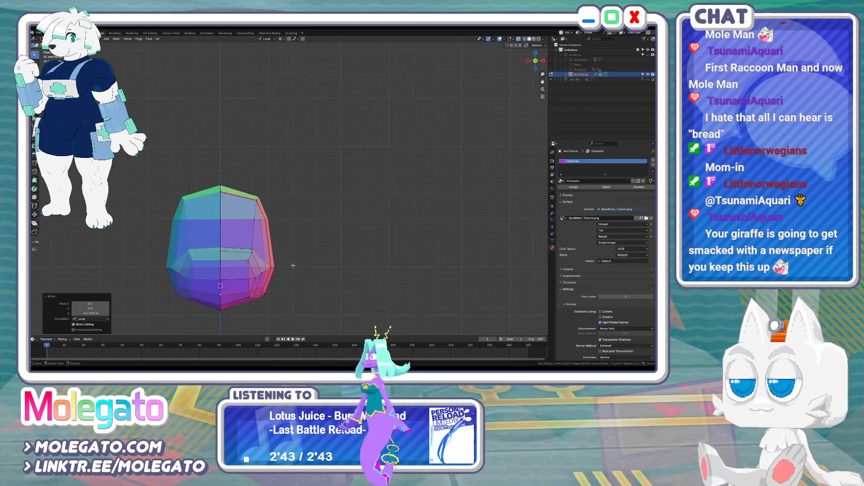
Adjust the head's underside vertices along Z and slide the lower jaw seam edge backward to straighten the seam
key(KP_3)
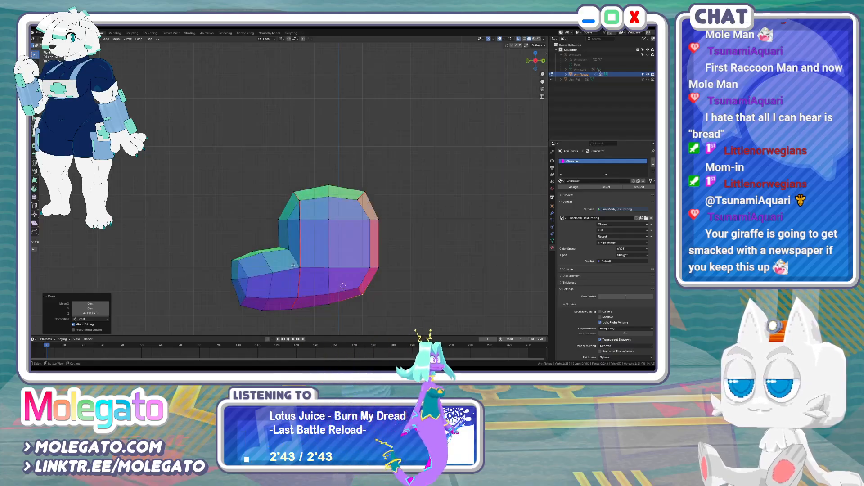
shift+click(333, 302)
key(g)
key(z)
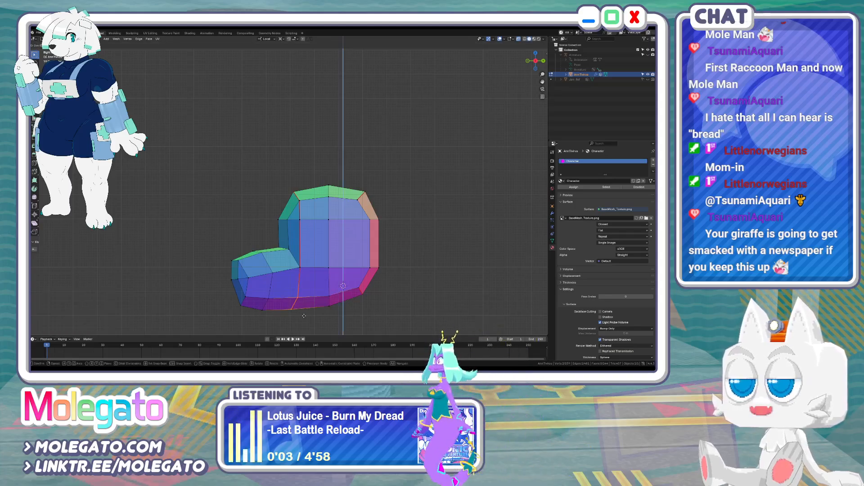
click(304, 317)
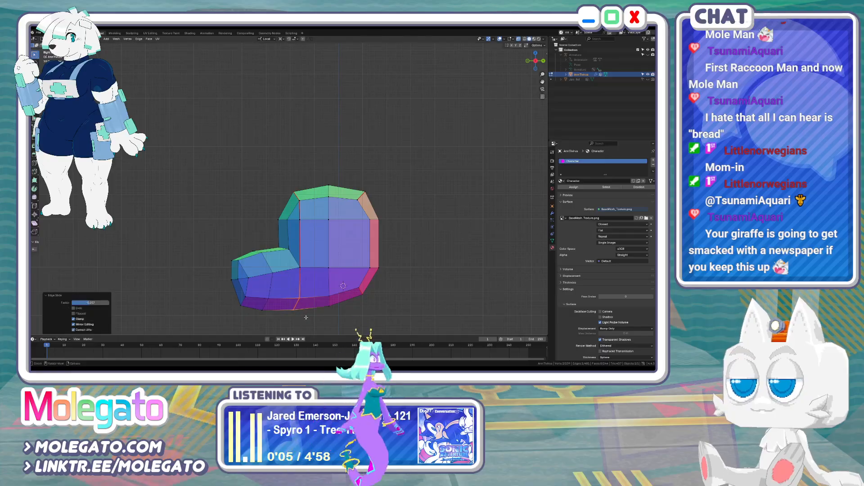
click(300, 313)
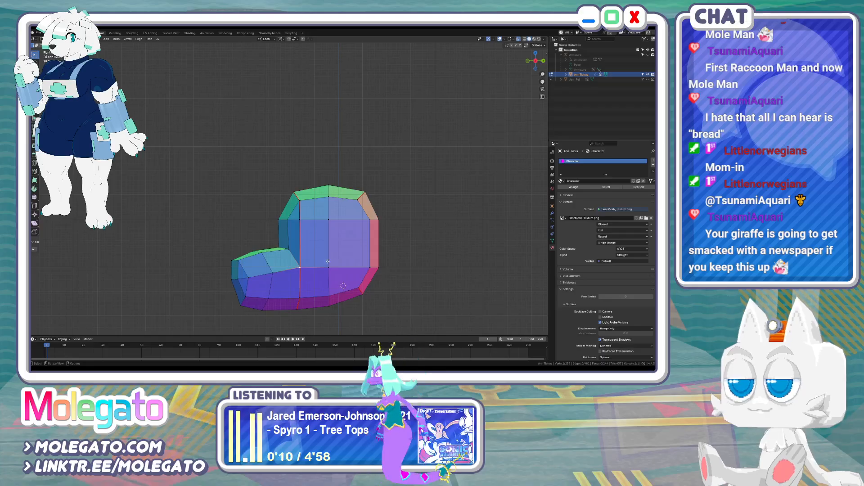
Slide the middle vertical edges on the side of the head slightly backward and shift their upper vertex to match
click(334, 270)
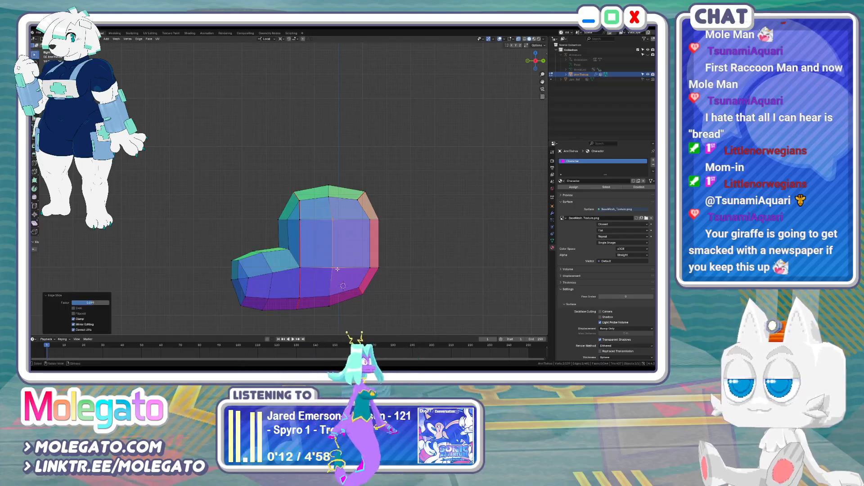
click(332, 298)
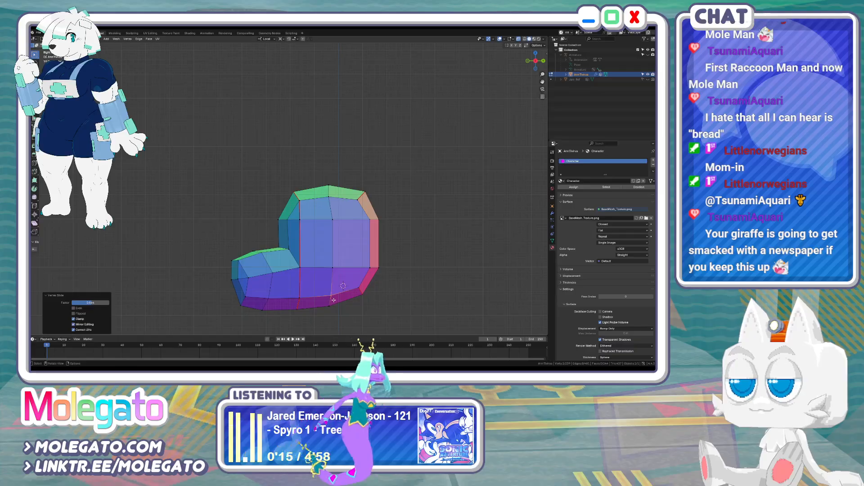
click(331, 201)
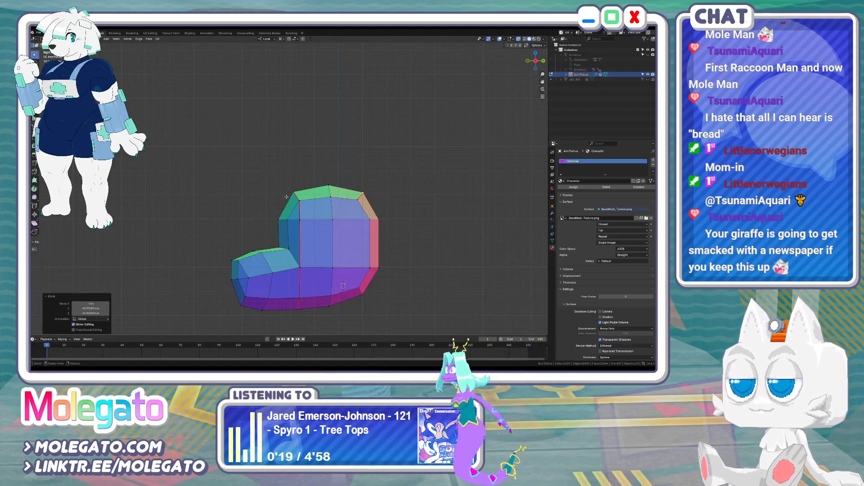
Move the vertex where the muzzle meets the face forward along Y and adjust it along X in top view
key(KP_1)
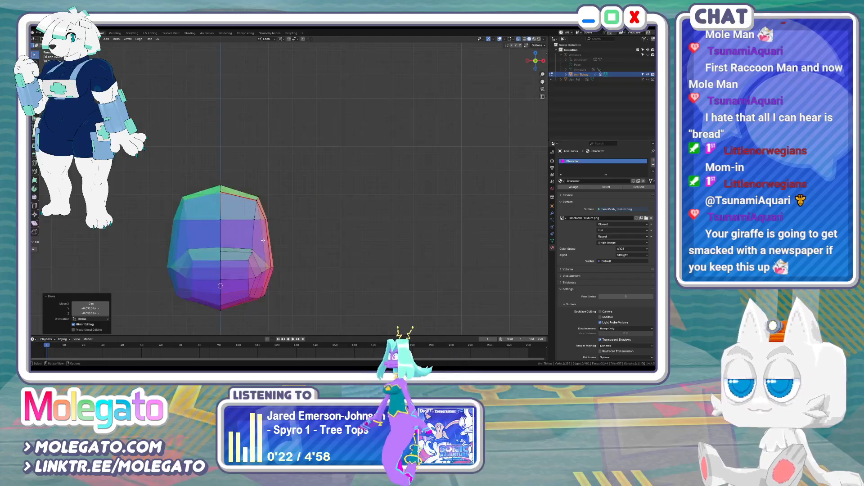
middle_drag(250, 246, 267, 241)
key(KP_7)
key(g)
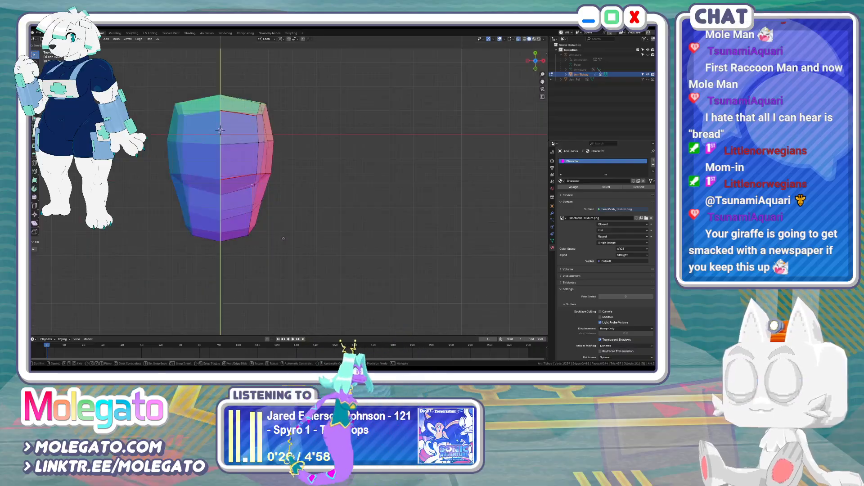
click(284, 242)
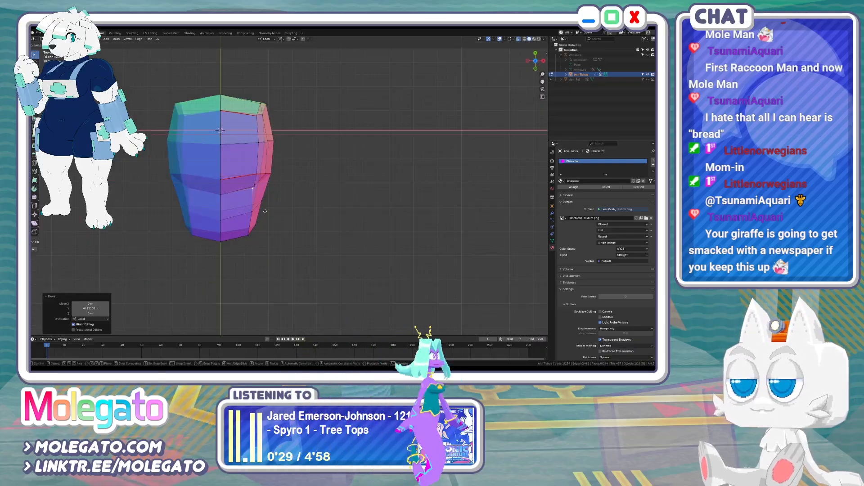
middle_drag(265, 211, 232, 168)
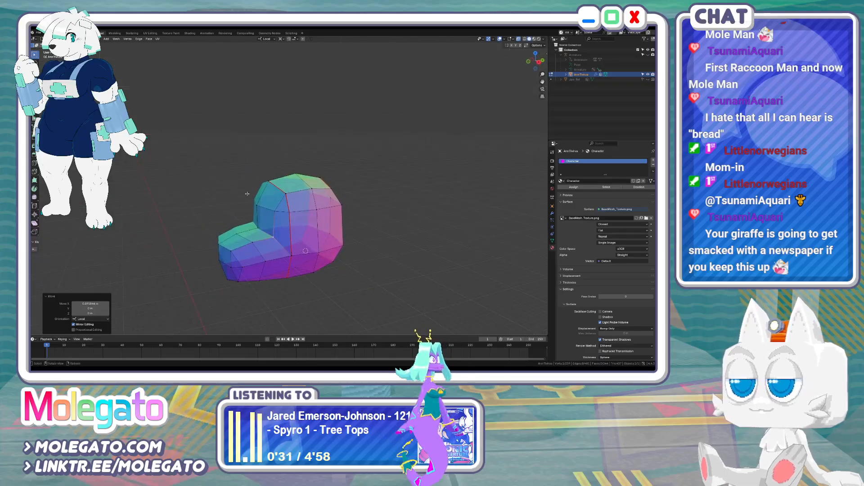
key(KP_3)
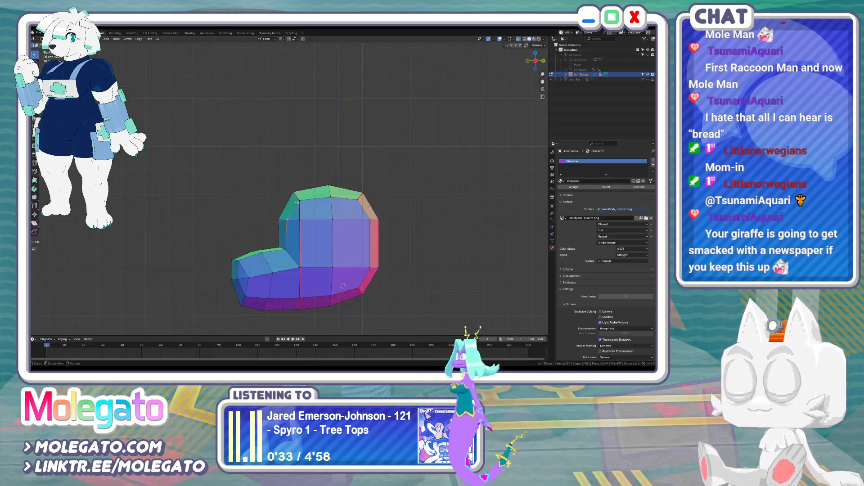
Nudge the vertex at the upper front corner of the head's side seam slightly along Y and Z in side view
key(g)
click(297, 203)
key(g)
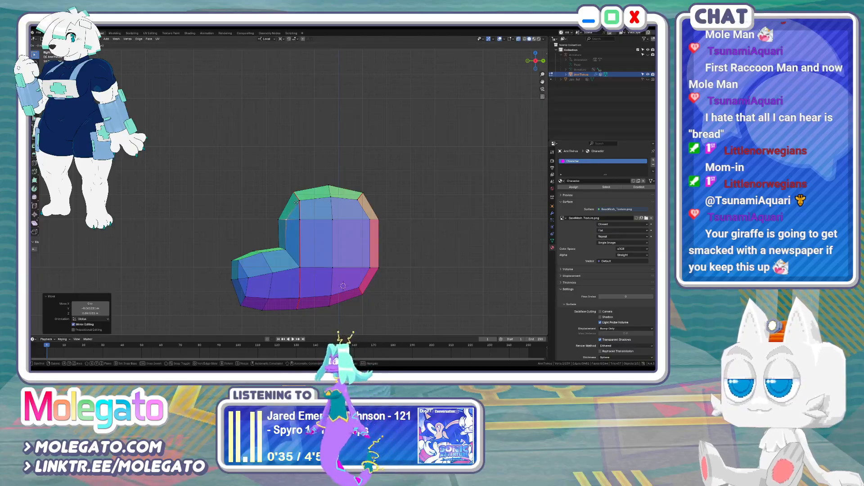
click(296, 202)
middle_drag(296, 202, 295, 255)
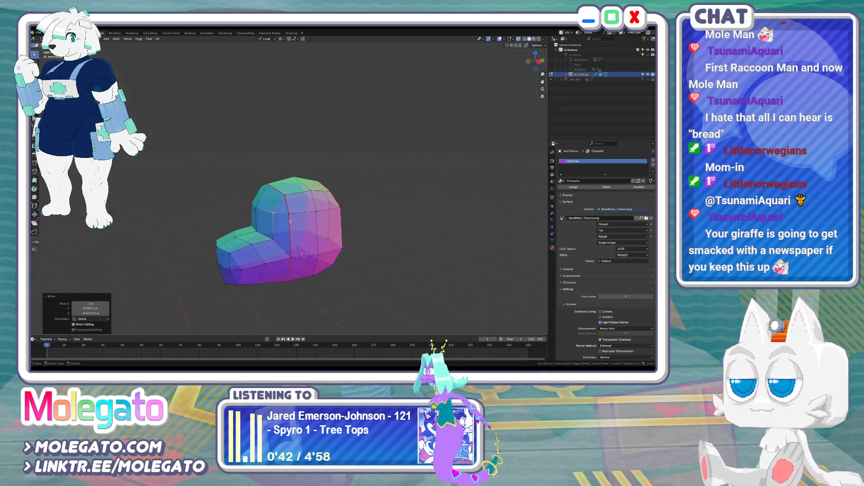
Mark a seam along the middle vertical edges on the head's side and the edges linking them to the existing seam
shift+click(293, 257)
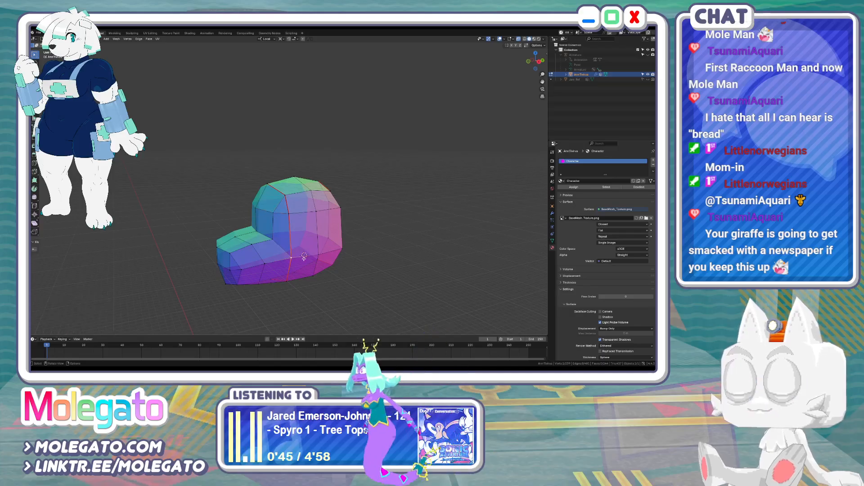
alt+shift+click(317, 245)
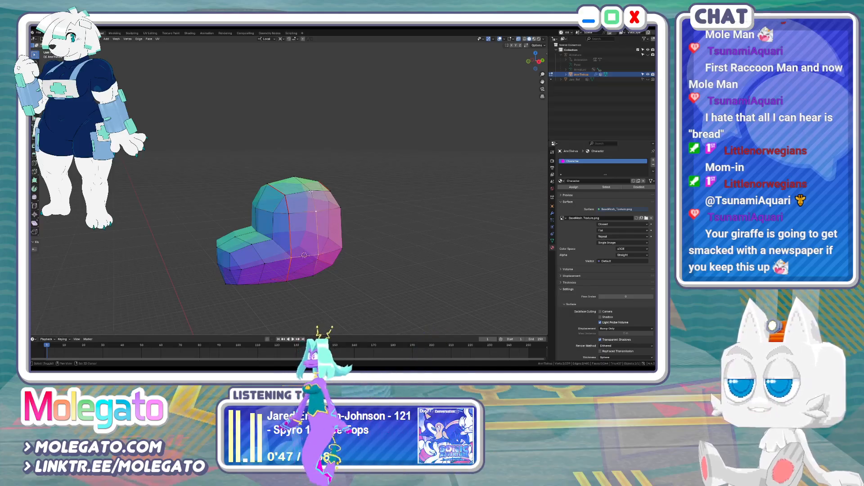
ctrl+click(285, 195)
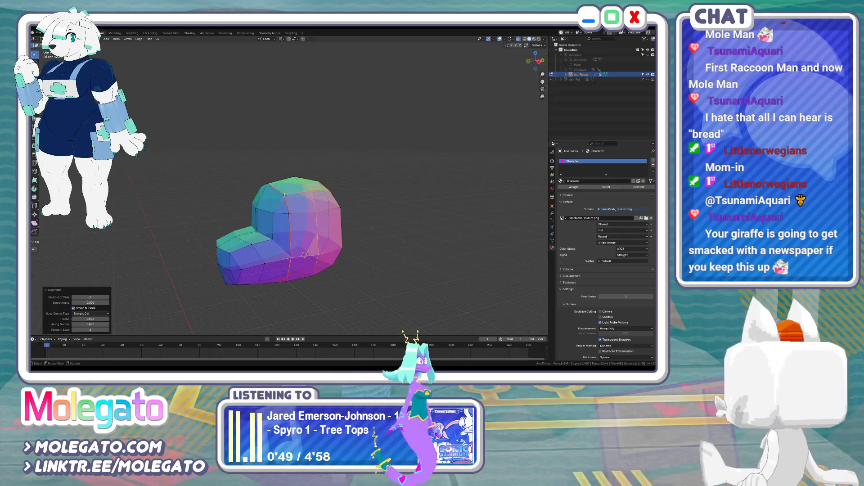
key(ctrl+z)
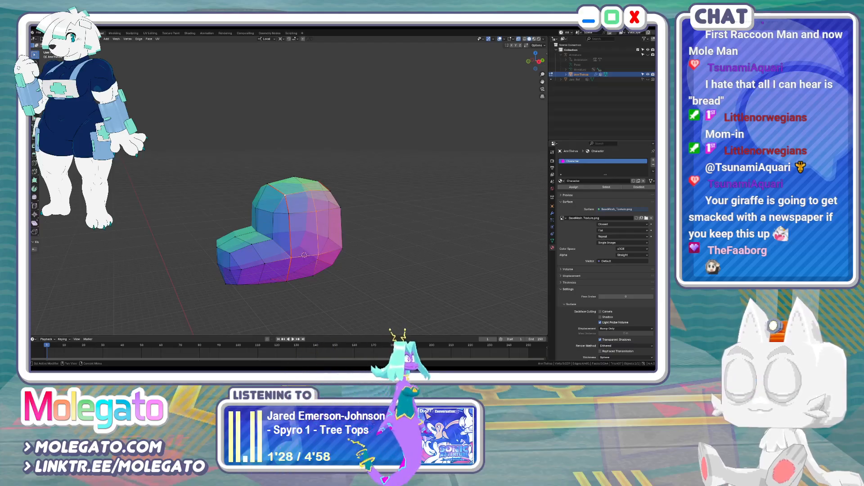
scroll(277, 233, up, 2)
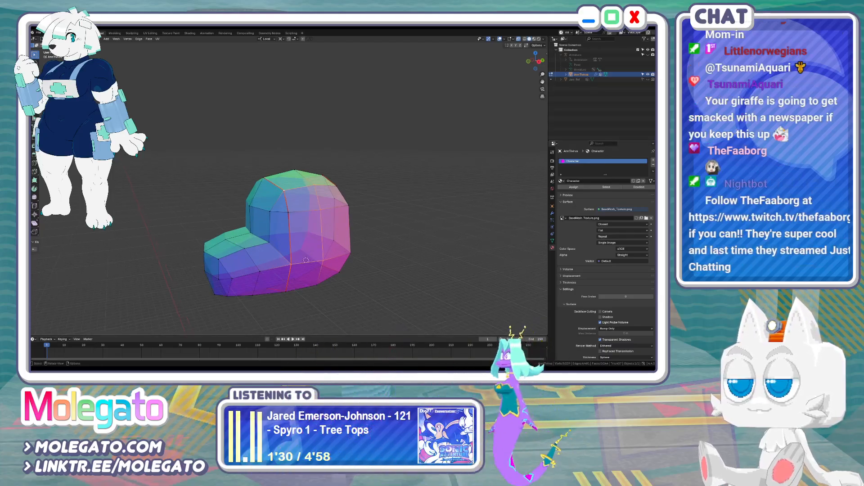
middle_drag(295, 199, 297, 203)
right_click(297, 202)
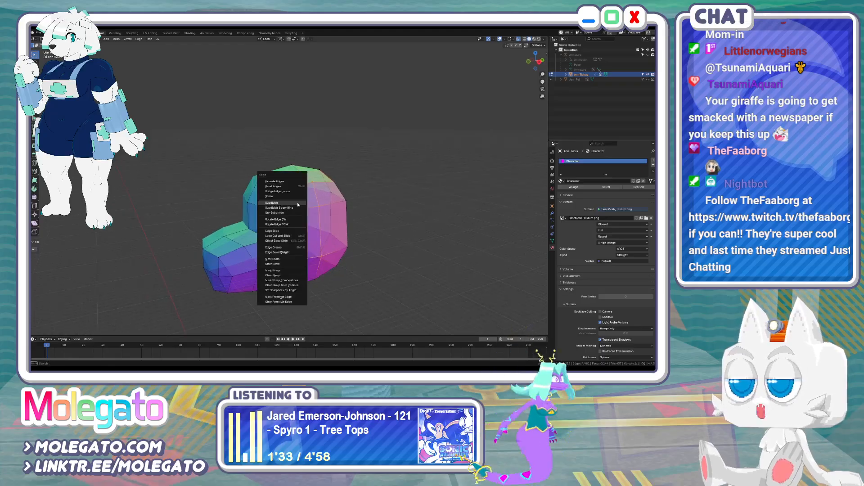
click(277, 225)
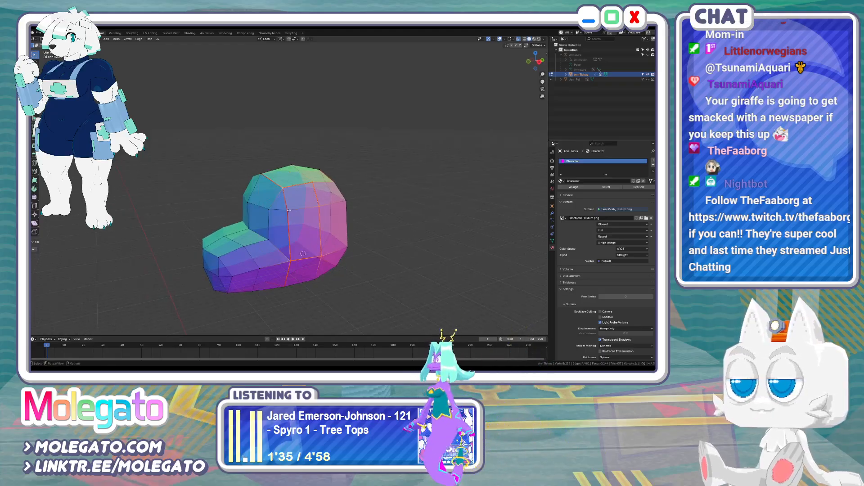
key(ctrl+e)
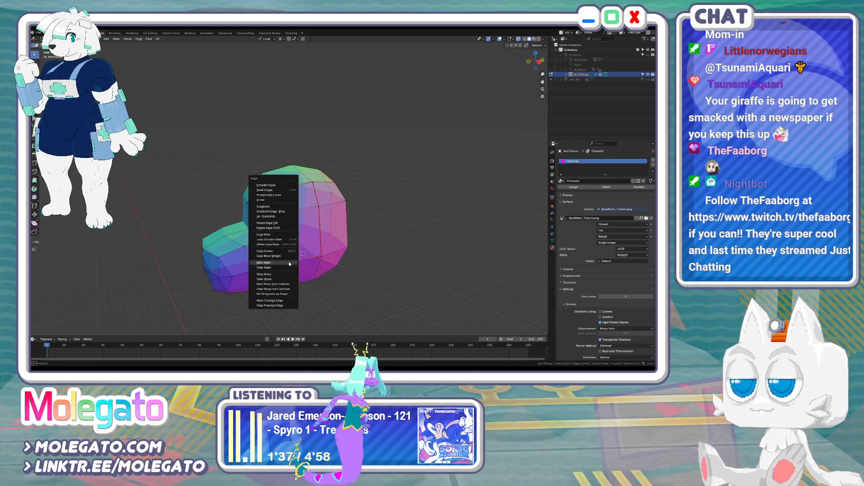
click(284, 263)
Clear the old seam from the front vertical edges on the head's side, above the jaw line
middle_drag(284, 264, 270, 202)
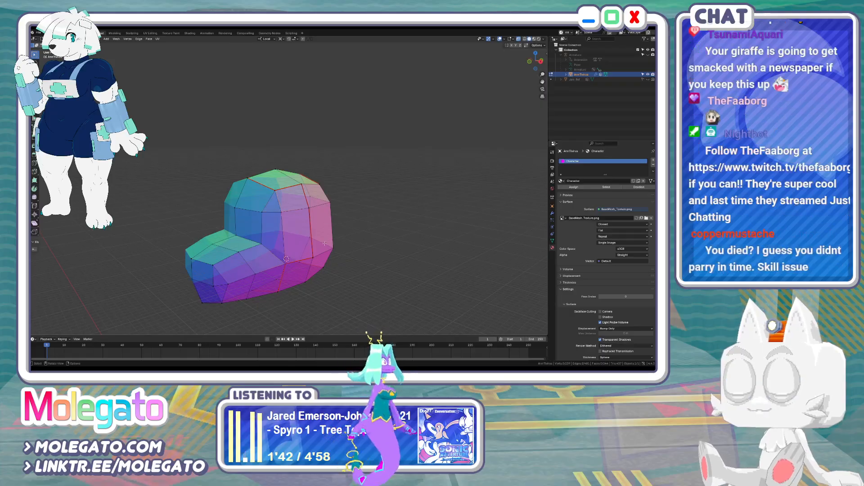
key(ctrl+e)
click(229, 230)
Reveal the hidden body mesh around the head in front view with the mesh in Edit Mode
middle_drag(258, 235, 279, 210)
key(Tab)
key(Tab)
key(KP_1)
key(Tab)
scroll(271, 292, down, 3)
key(Tab)
scroll(265, 247, up, 1)
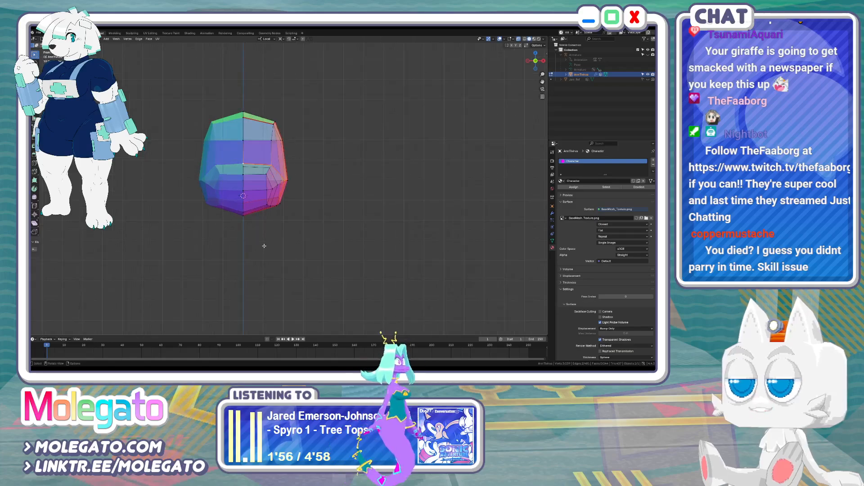
key(alt+h)
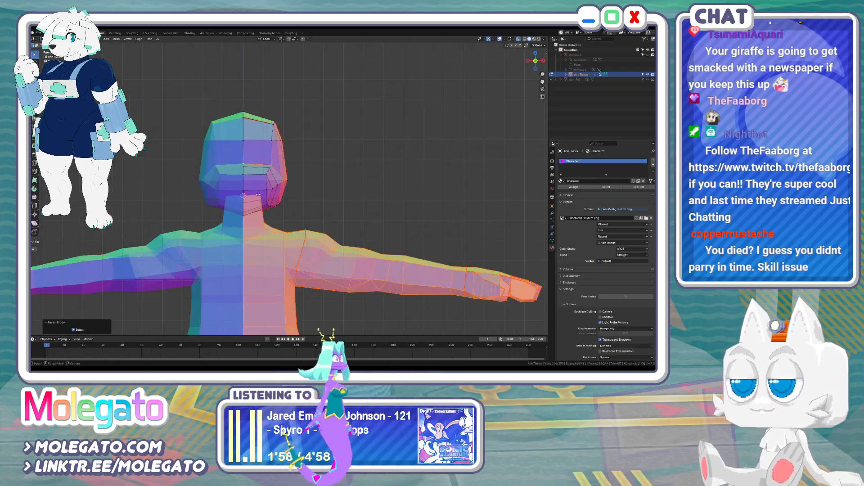
Widen the neck by moving its upper side vertices outward along X and repositioning the side vertices near its base
drag(257, 193, 264, 199)
key(g)
key(x)
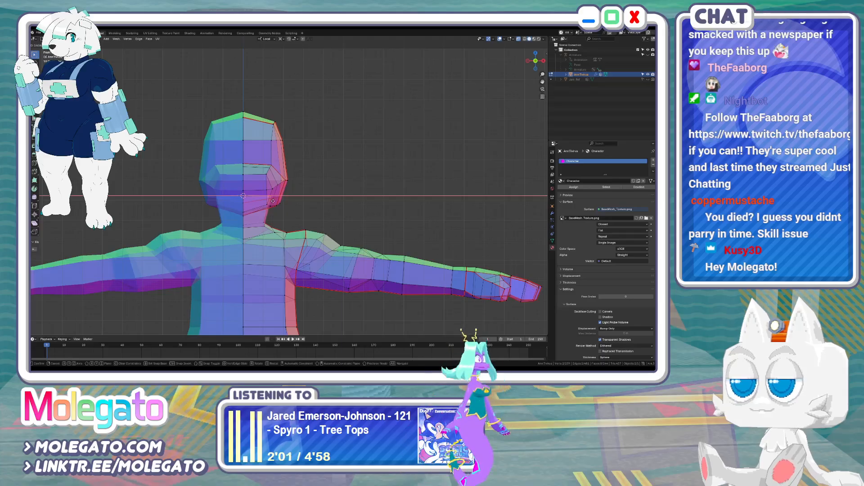
click(272, 203)
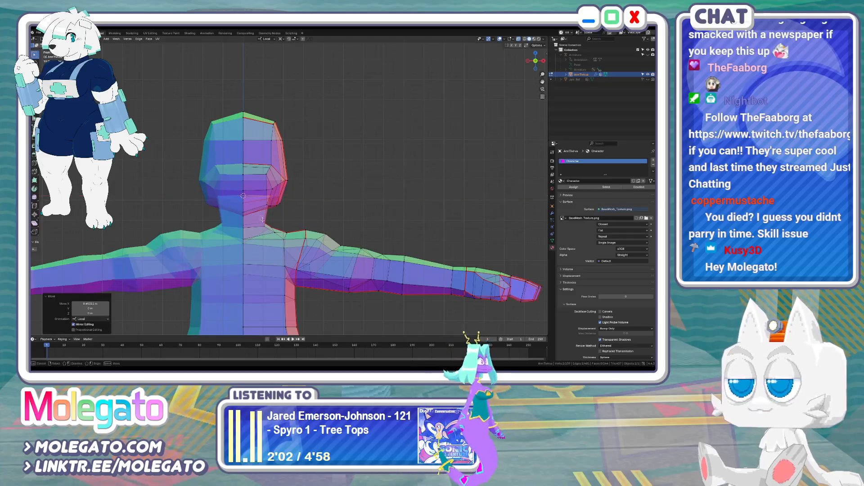
key(g)
click(273, 225)
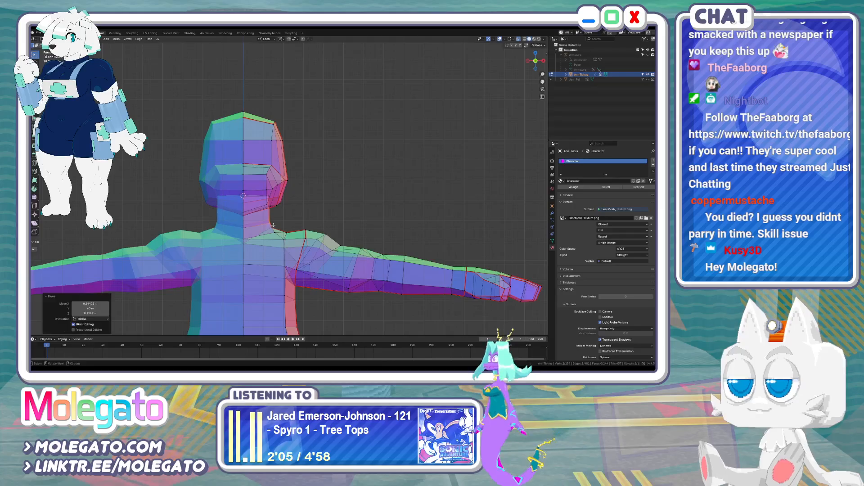
key(g)
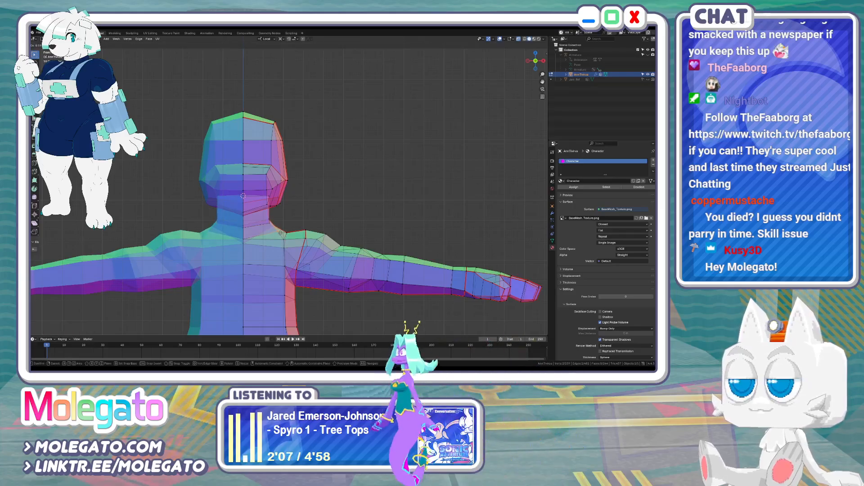
click(275, 223)
Reposition the neck's top vertices along Y and Z in side view to fit them under the head
key(KP_3)
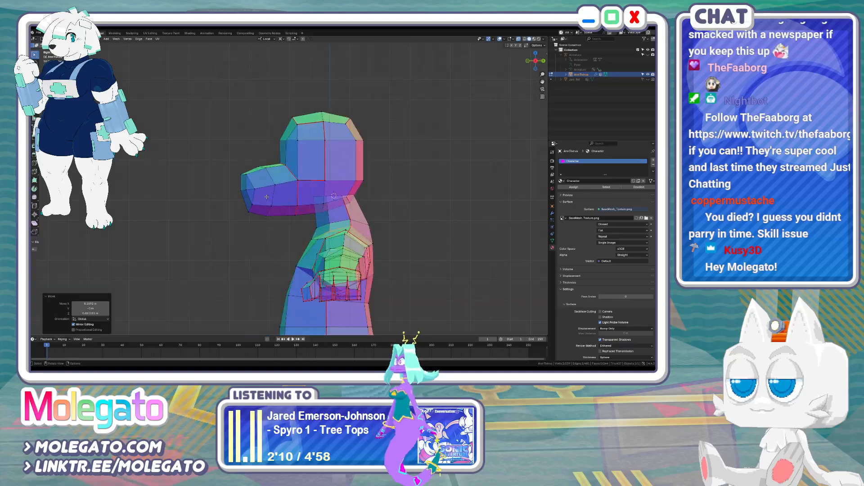
middle_drag(267, 197, 408, 181)
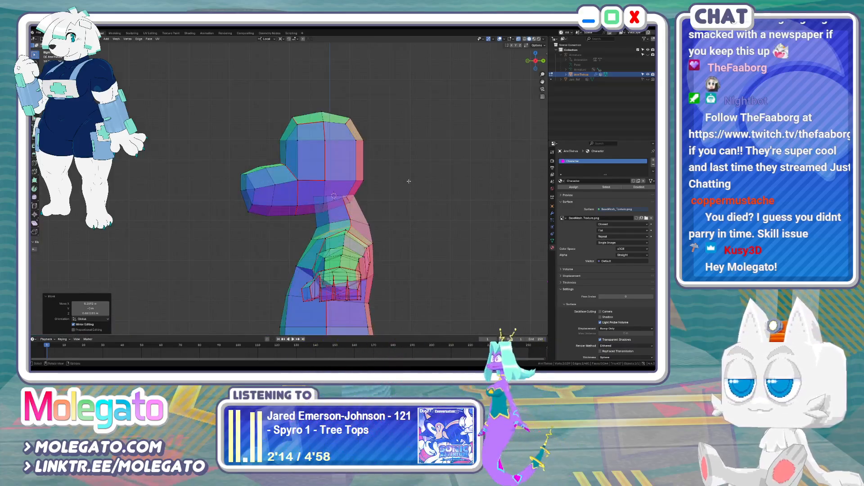
key(g)
click(354, 191)
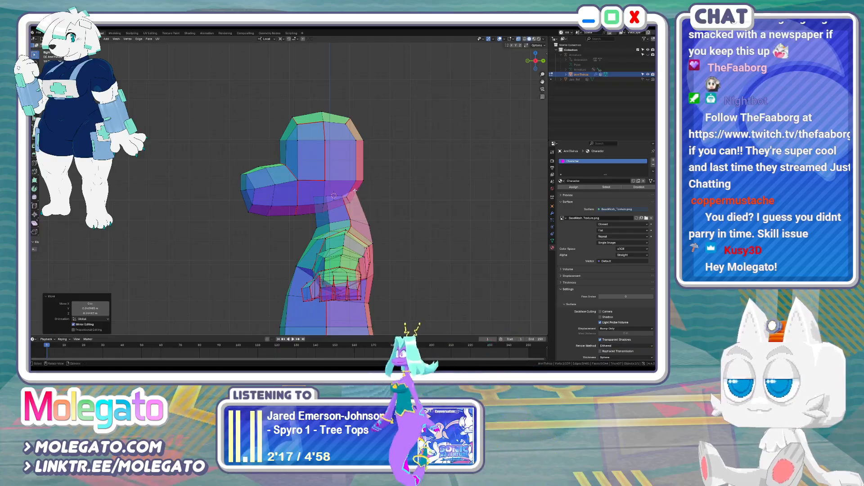
key(g)
click(341, 194)
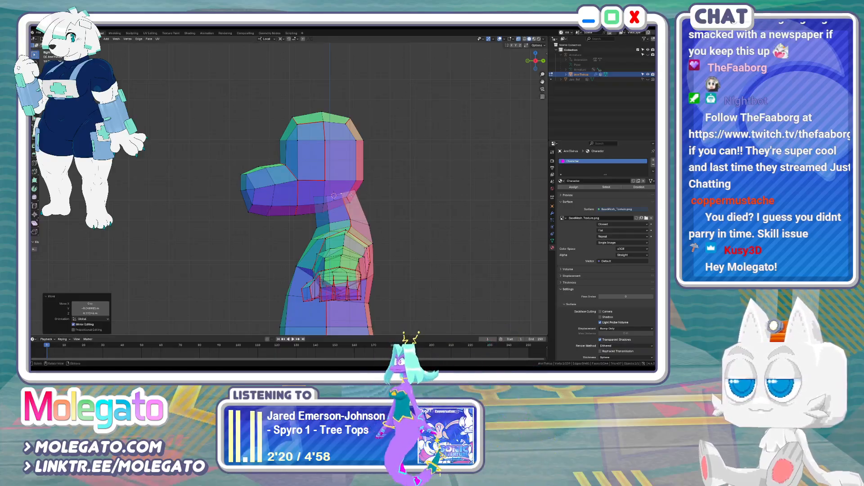
key(g)
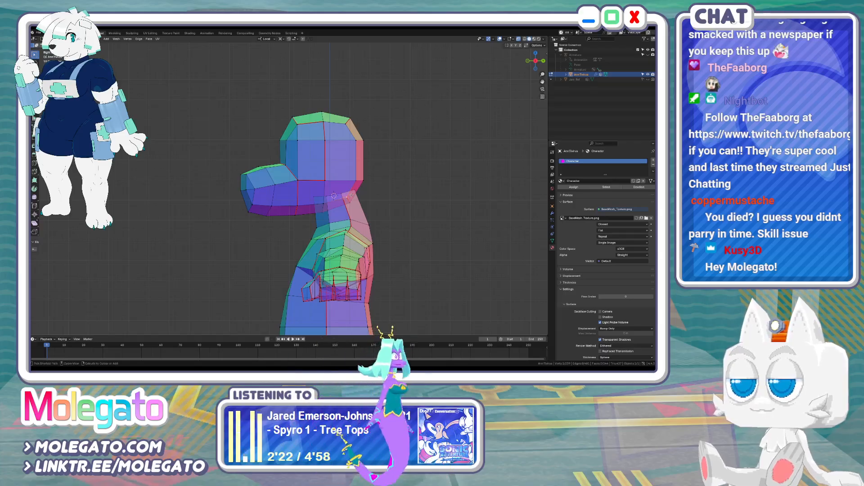
Scale the whole linked head mesh down slightly and adjust its height along Z
key(ctrl+l)
key(KP_1)
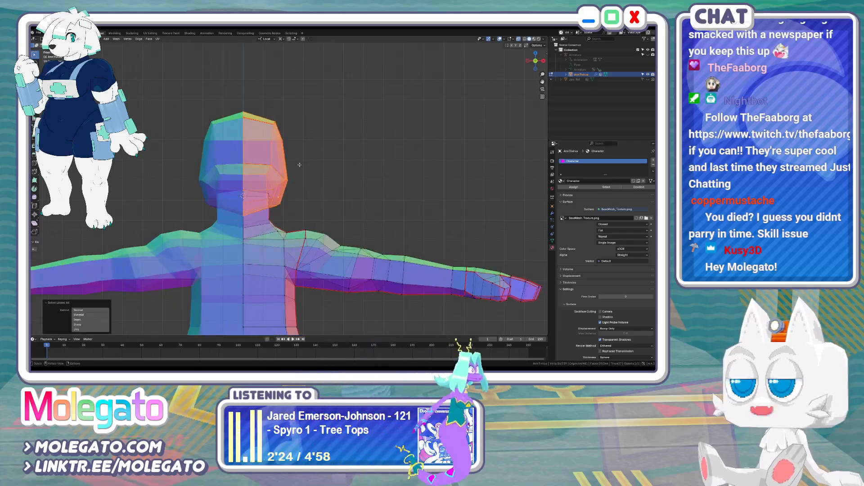
key(s)
click(344, 143)
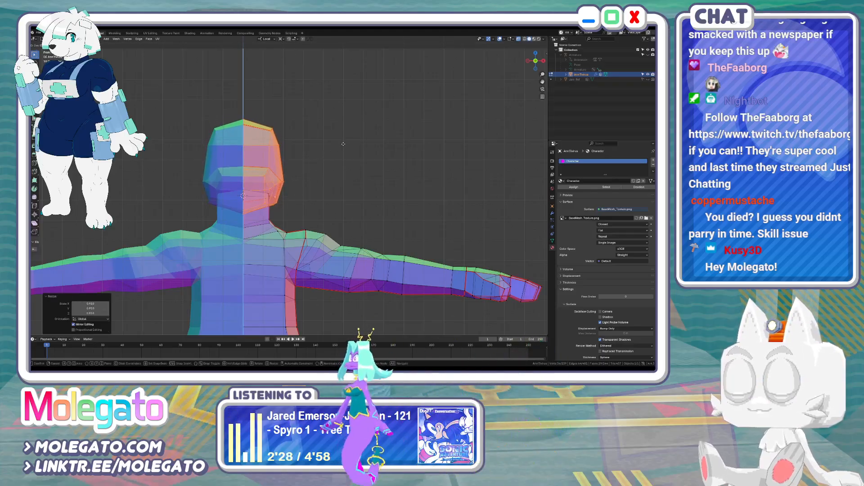
scroll(343, 144, up, 3)
Adjust the neck's top side vertices along X, and reposition the neck's upper rear vertices beneath the head from the side
key(g)
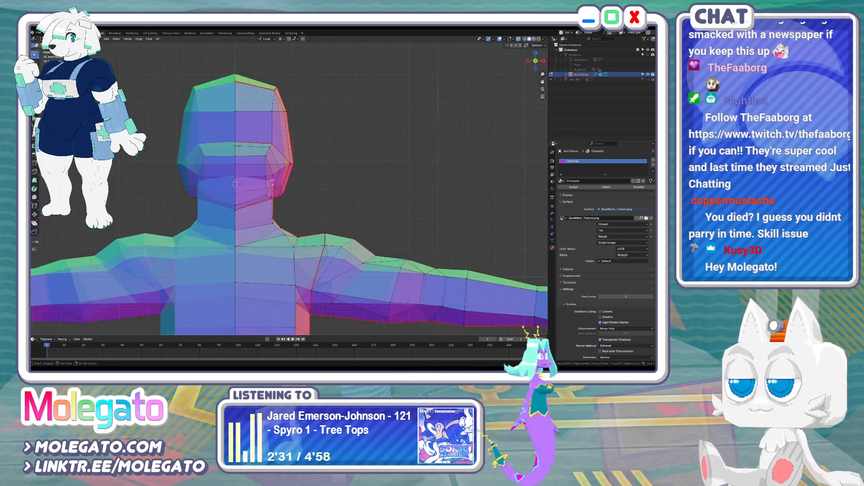
click(269, 180)
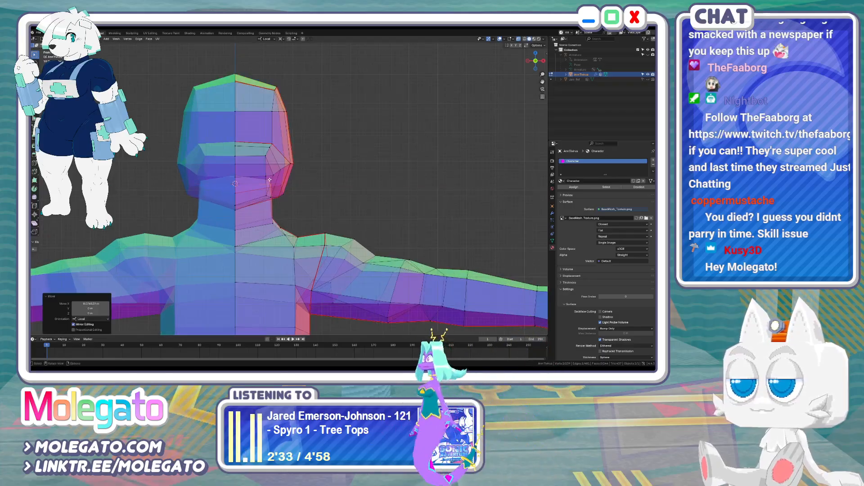
key(KP_3)
key(Tab)
middle_drag(277, 176, 365, 187)
key(Tab)
key(alt+z)
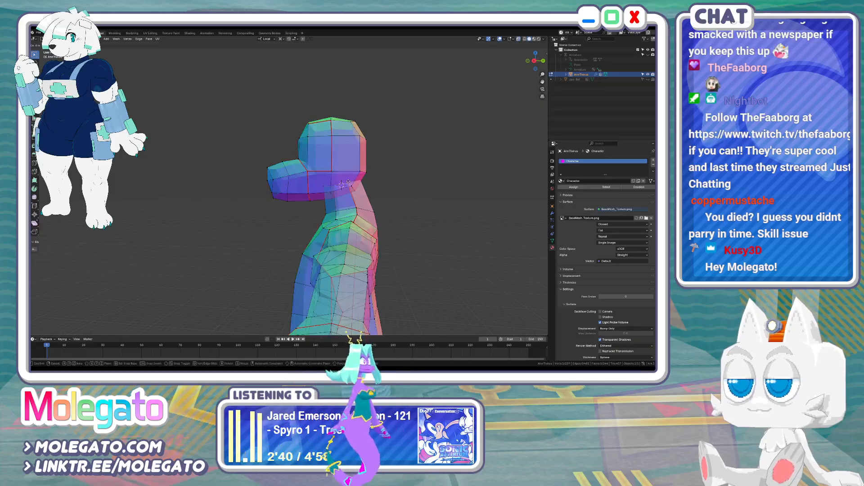
click(350, 181)
key(alt+z)
key(Tab)
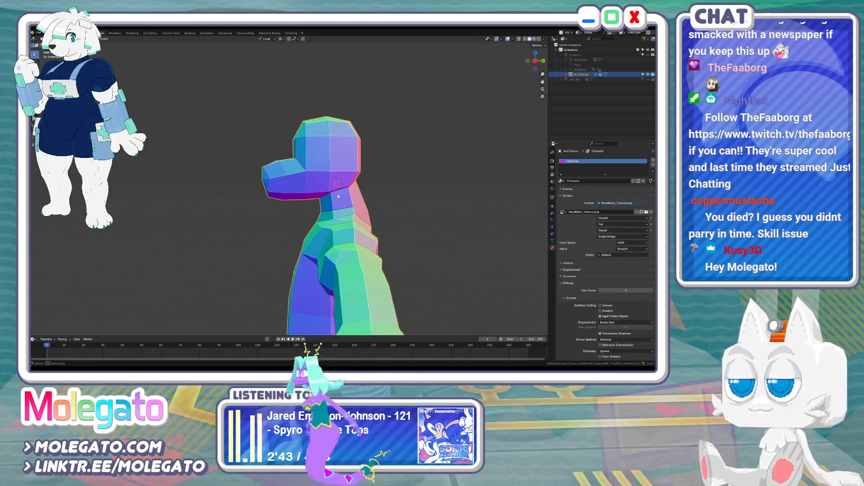
Move the vertices at the back of the head slightly backward along Y in side view
middle_drag(351, 180, 459, 202)
key(KP_7)
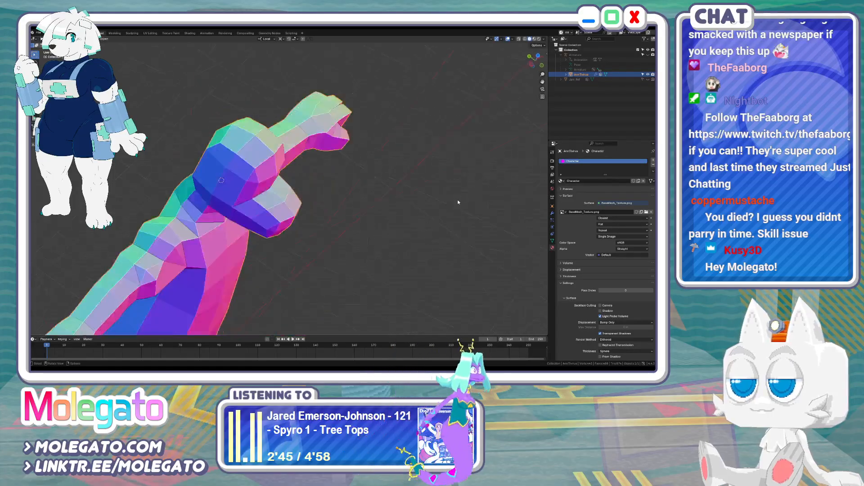
key(Tab)
scroll(265, 130, up, 2)
middle_drag(265, 130, 392, 189)
key(alt+z)
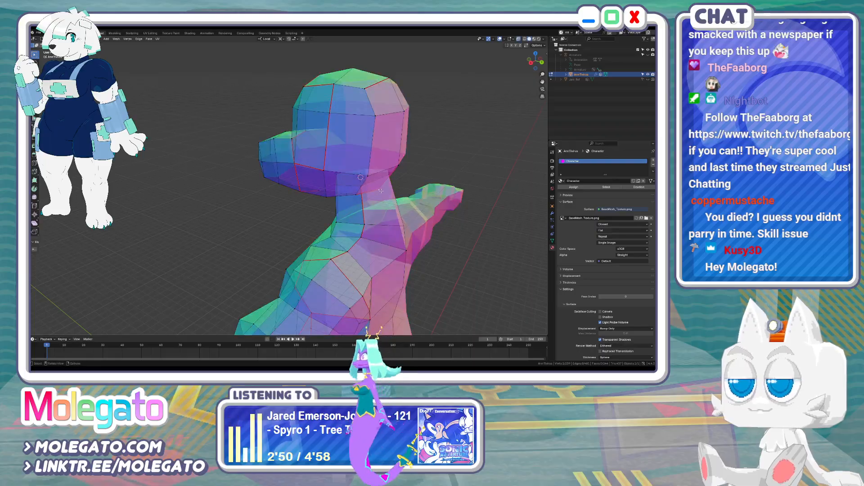
key(KP_3)
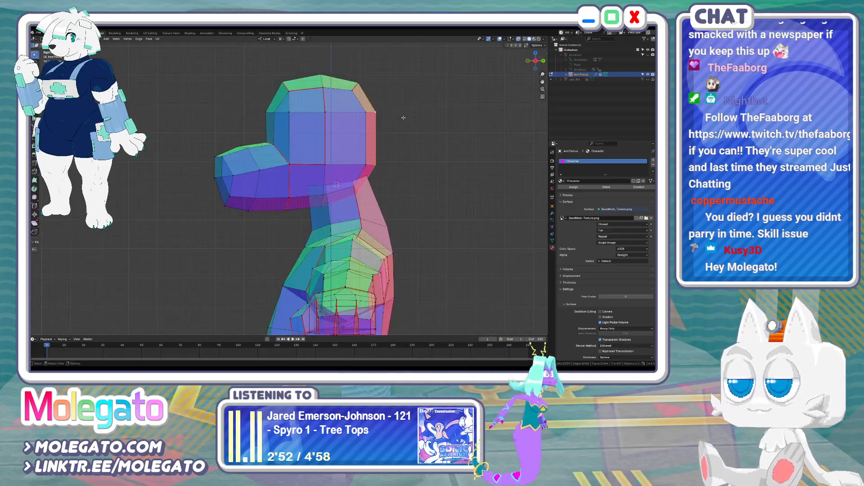
key(g)
key(y)
click(404, 117)
Select the whole linked head mesh and move it slightly forward along Y over the neck
click(355, 193)
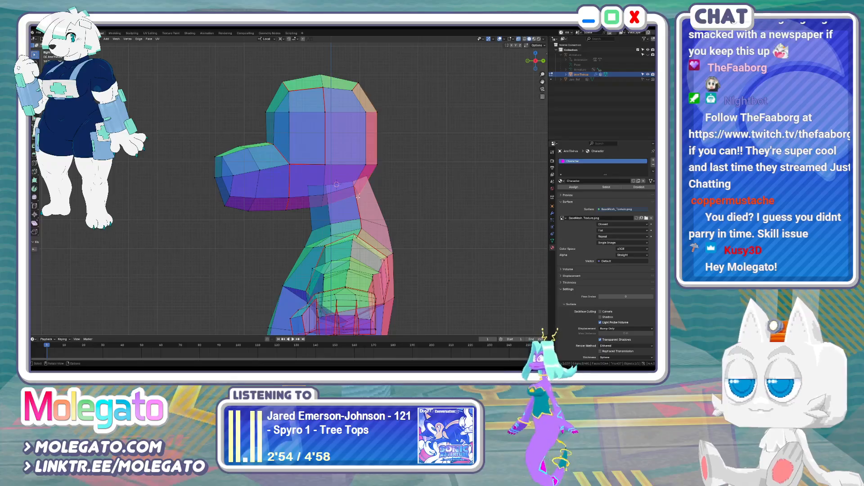
key(g)
right_click(367, 196)
key(ctrl+l)
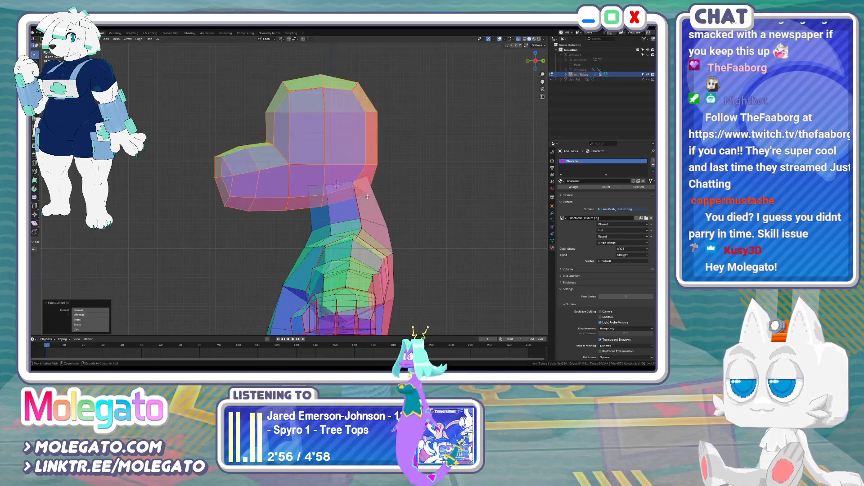
key(g)
key(y)
click(377, 196)
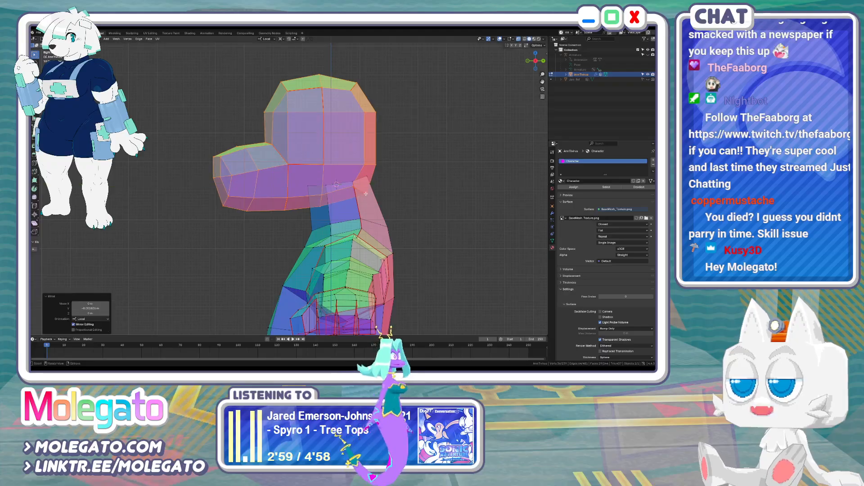
key(alt+z)
key(alt+z)
click(367, 194)
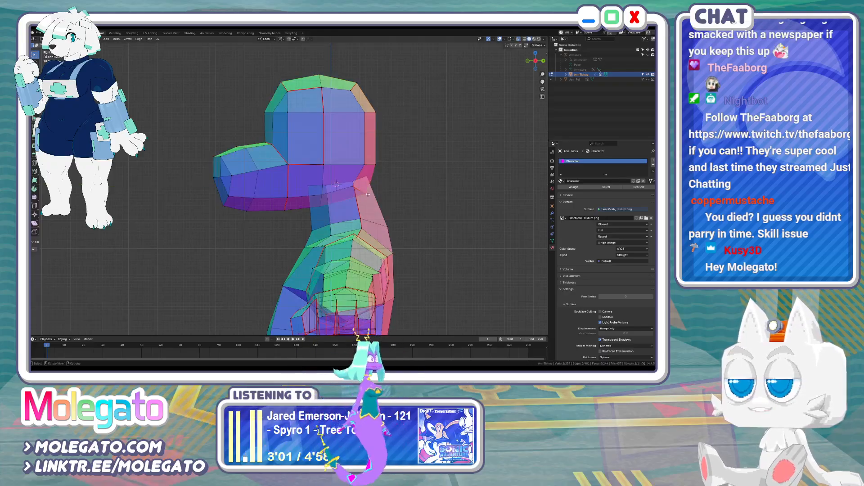
Move the neck's rear top vertices slightly down beneath the back of the head in side view
click(370, 190)
key(alt+z)
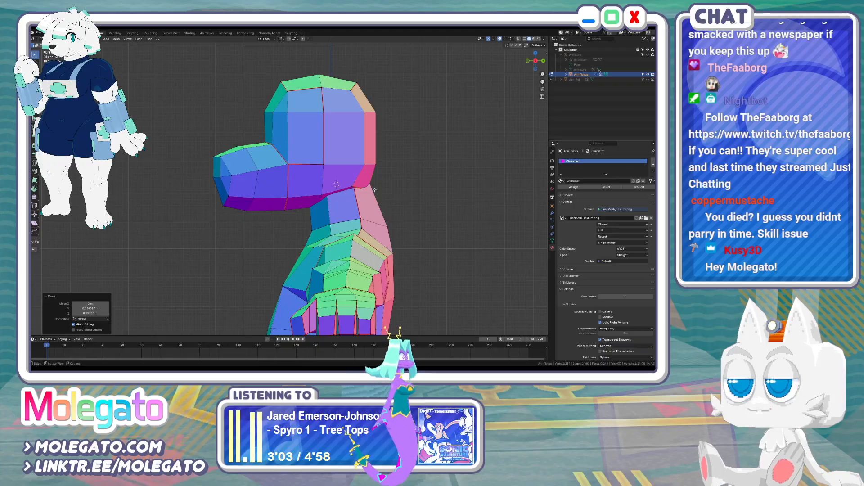
key(Tab)
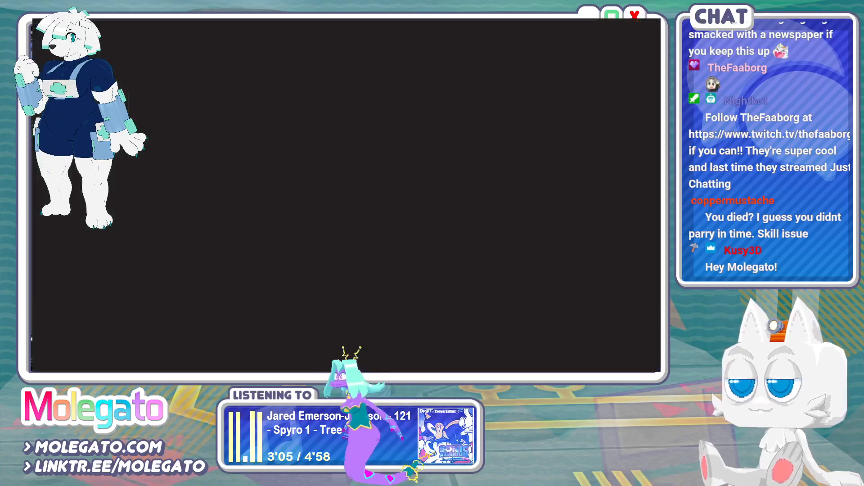
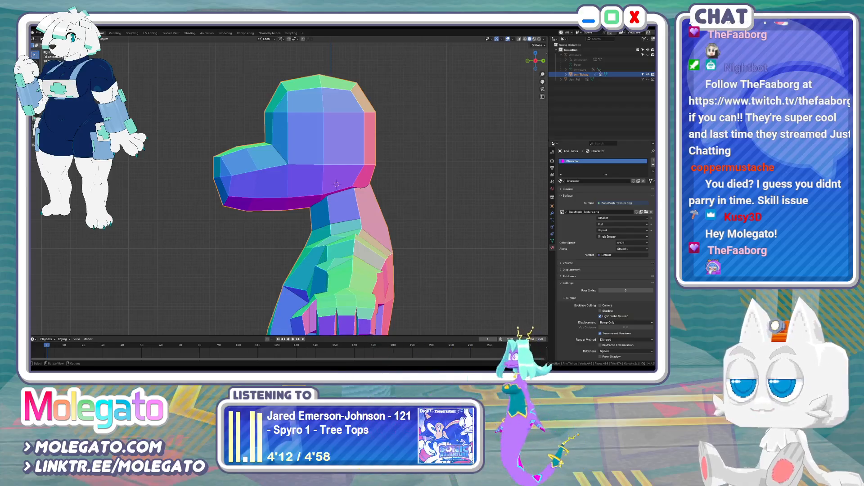
Adjust the positions of the neck's upper rear side vertices under the head in side view
key(Tab)
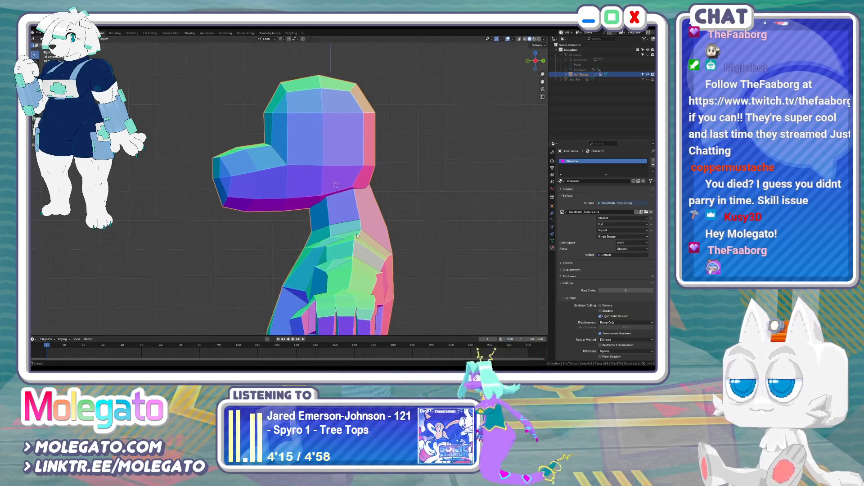
scroll(354, 217, up, 2)
scroll(355, 216, up, 1)
key(alt+z)
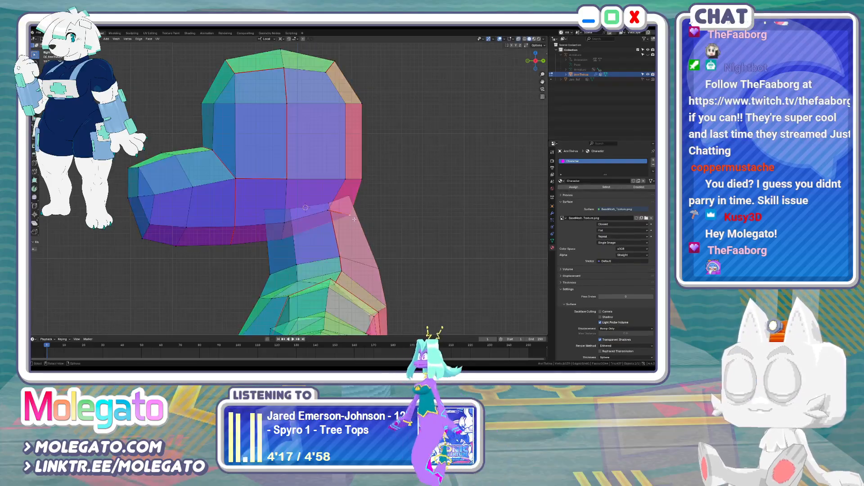
key(g)
click(345, 215)
key(g)
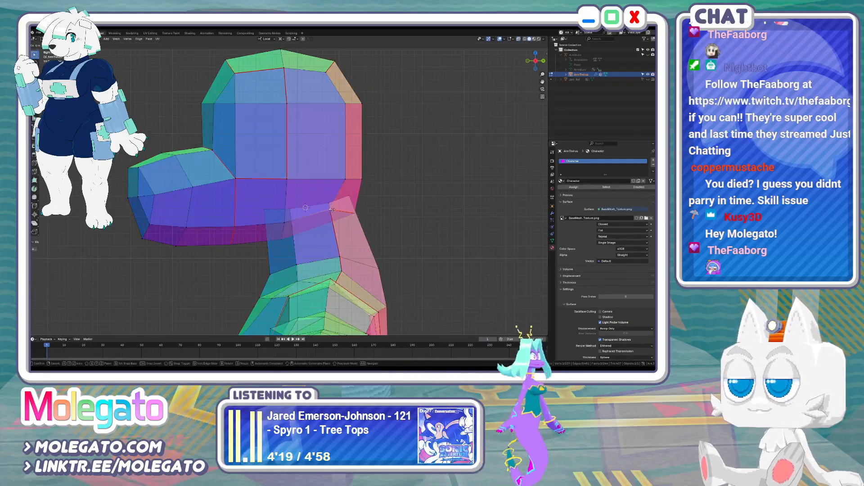
click(338, 212)
key(alt+z)
From the back view, shift the head's lower rear corner vertices and the rear side vertices above them along X
middle_drag(338, 212, 383, 216)
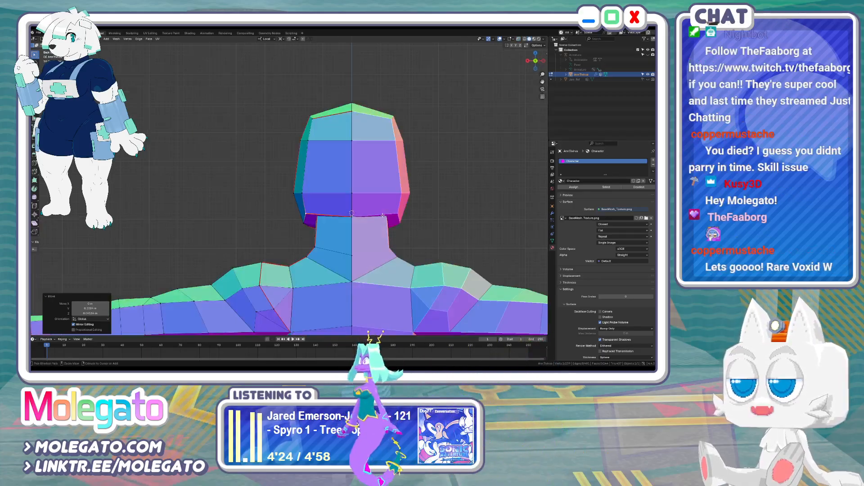
scroll(355, 203, up, 1)
key(g)
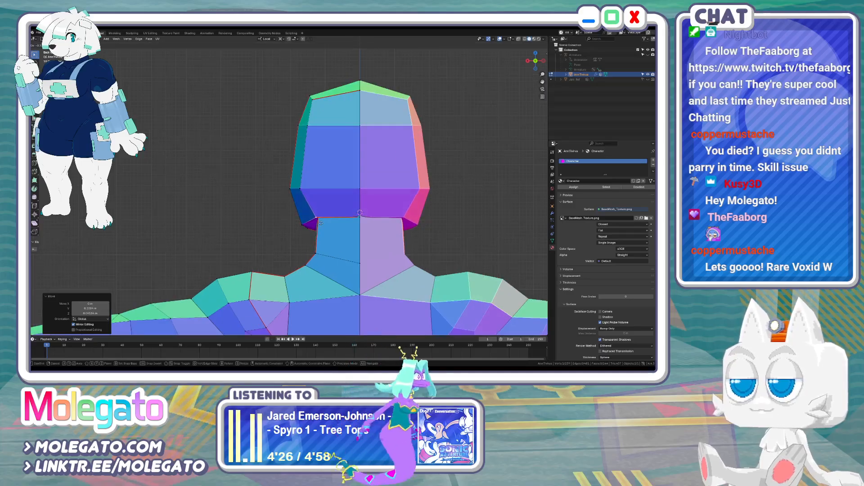
click(302, 225)
key(g)
key(x)
click(308, 223)
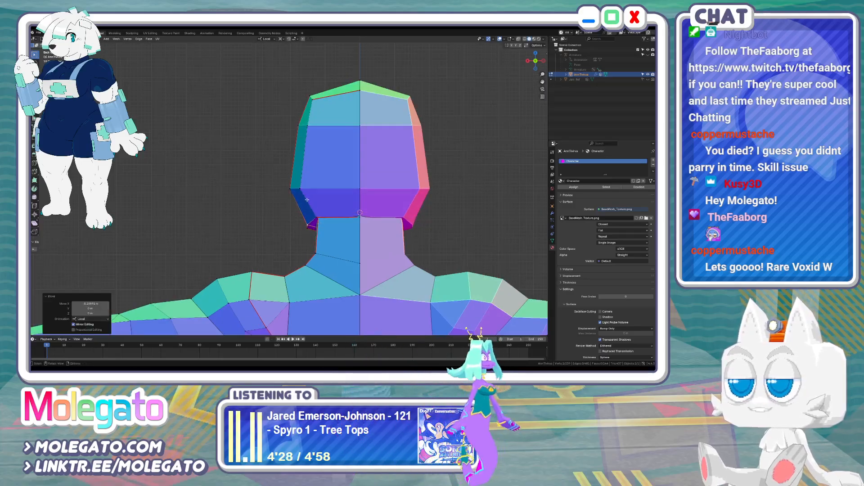
key(g)
key(x)
click(308, 186)
middle_drag(308, 186, 353, 183)
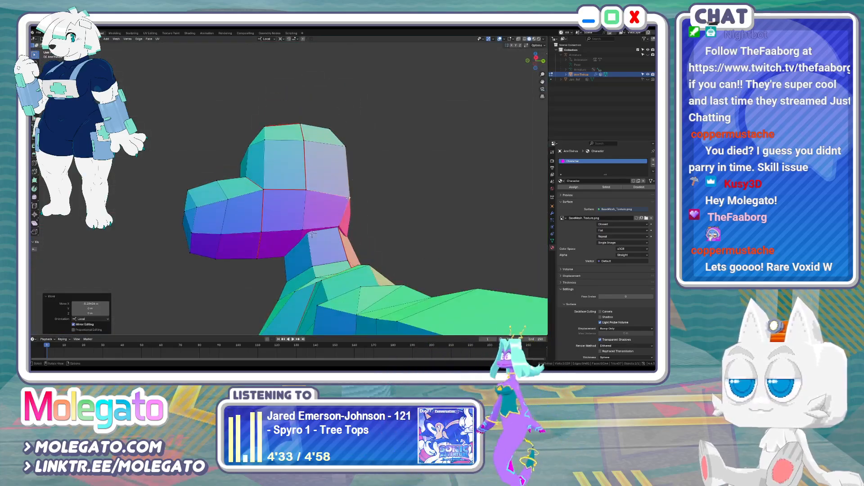
Save the file and check the character's proportions from the front and the side
key(Tab)
key(KP_1)
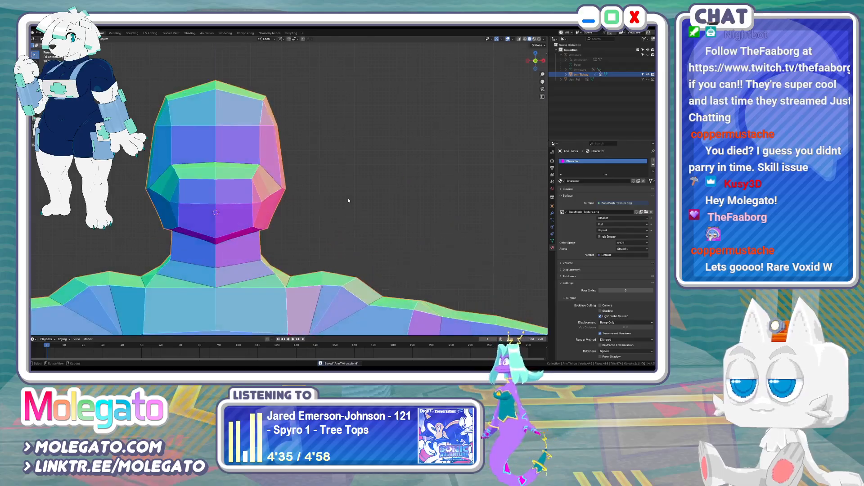
scroll(416, 181, down, 3)
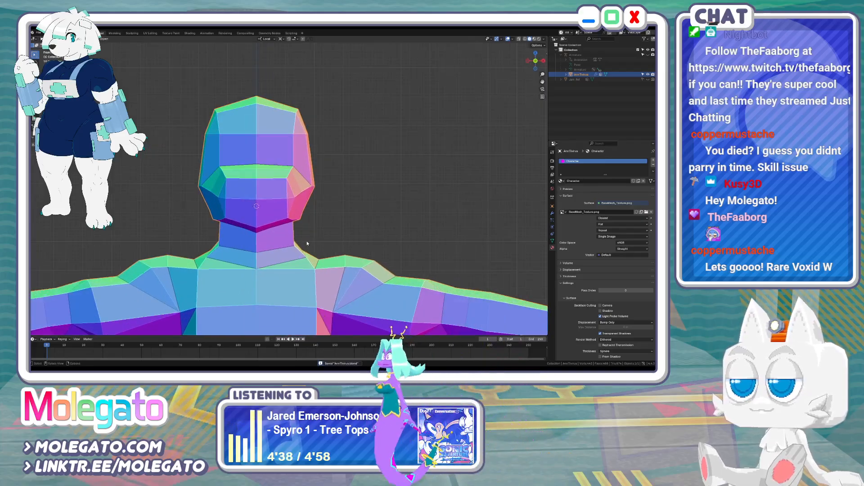
scroll(305, 244, down, 2)
shift+middle_drag(338, 263, 323, 228)
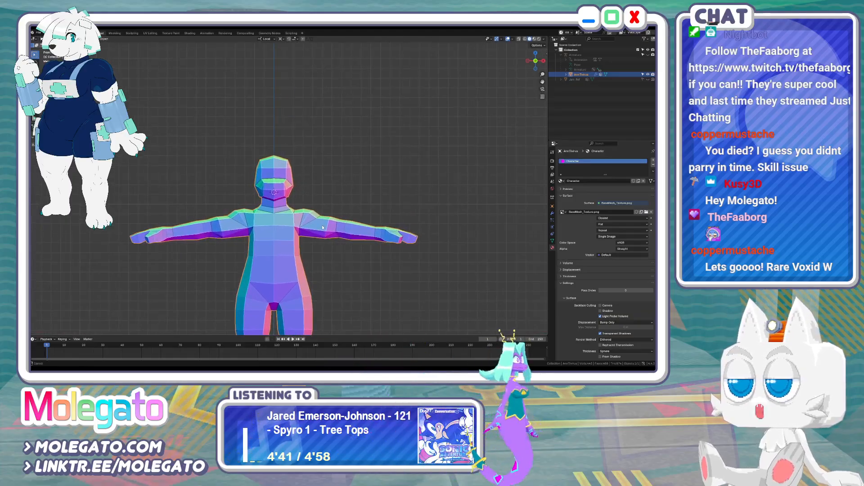
key(KP_3)
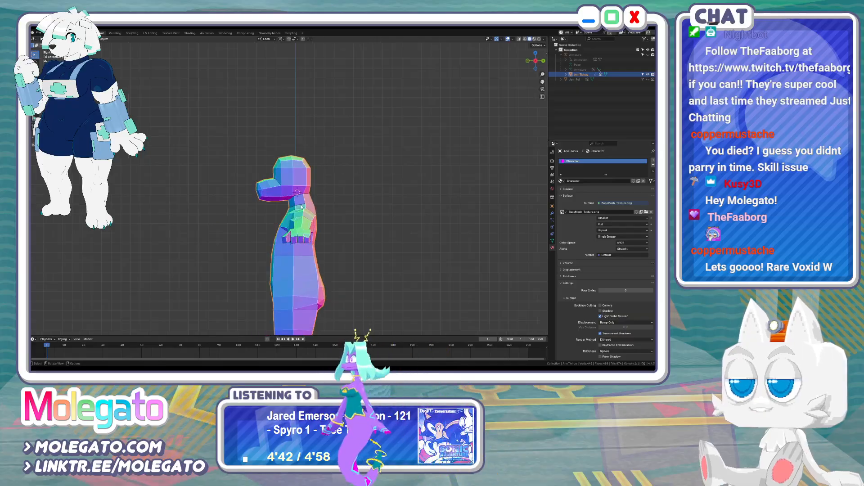
scroll(302, 207, up, 4)
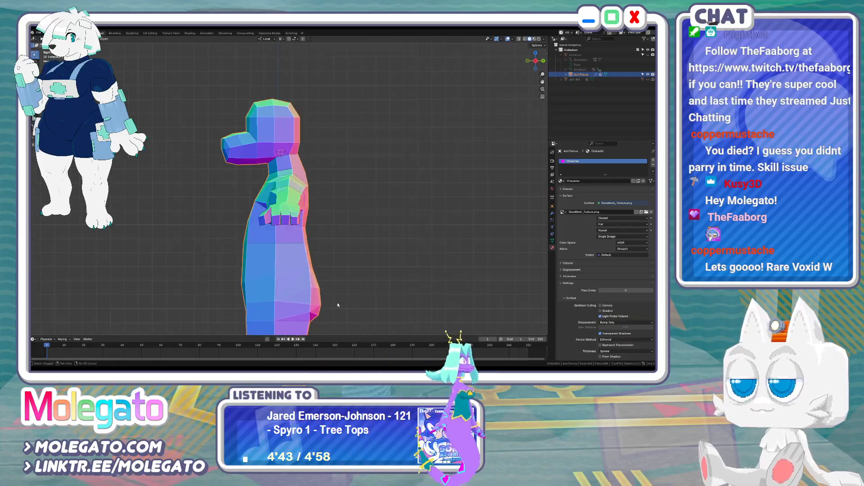
Move the rear buttock vertices outward one after another to give the hips a fuller side profile
key(Tab)
scroll(356, 205, up, 2)
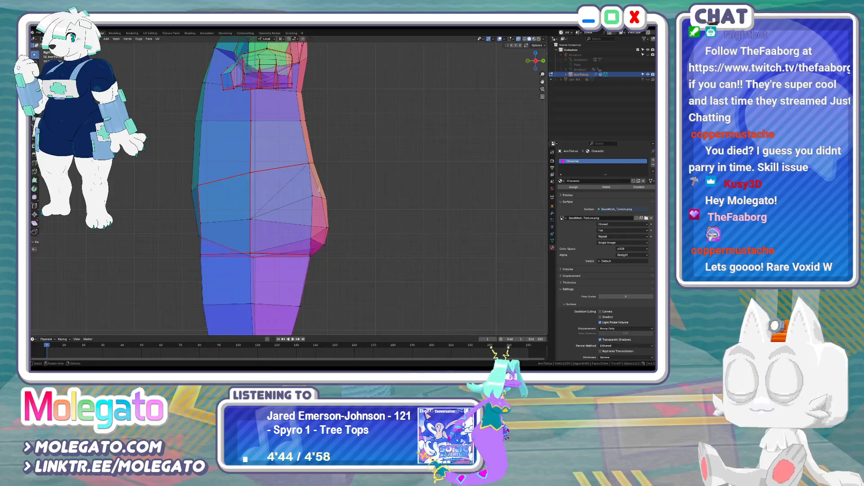
key(g)
mouse_move(341, 227)
mouse_down()
mouse_move(335, 250)
mouse_move(343, 230)
mouse_up()
click(350, 232)
key(g)
click(337, 253)
key(g)
click(344, 231)
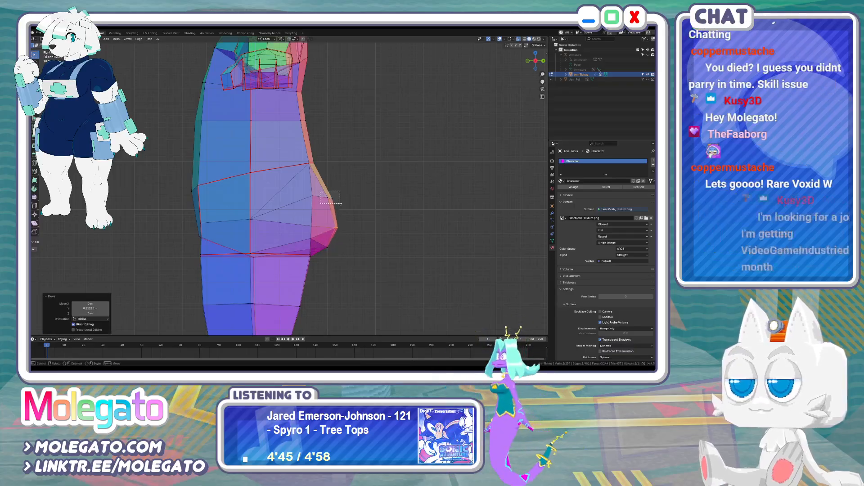
key(g)
click(341, 203)
Move the outer vertices on the back of the buttocks and hips outward along X to widen them
middle_drag(341, 203, 297, 228)
key(Tab)
key(Tab)
scroll(283, 232, up, 5)
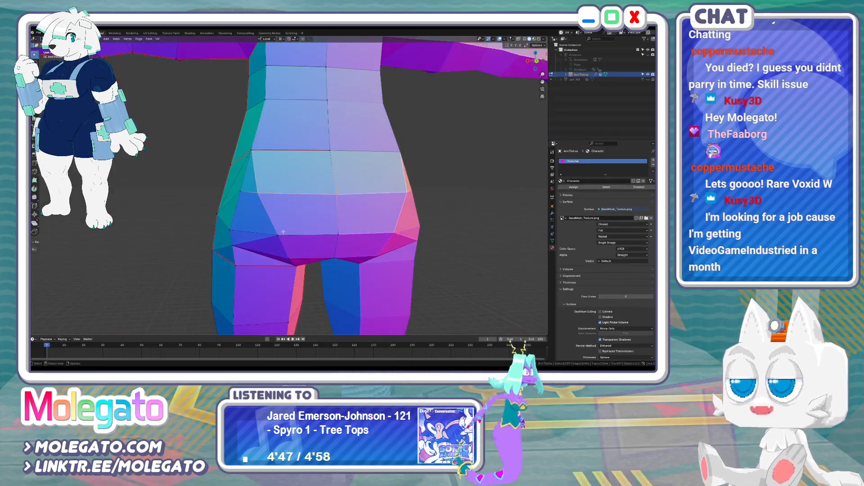
click(269, 231)
click(259, 194)
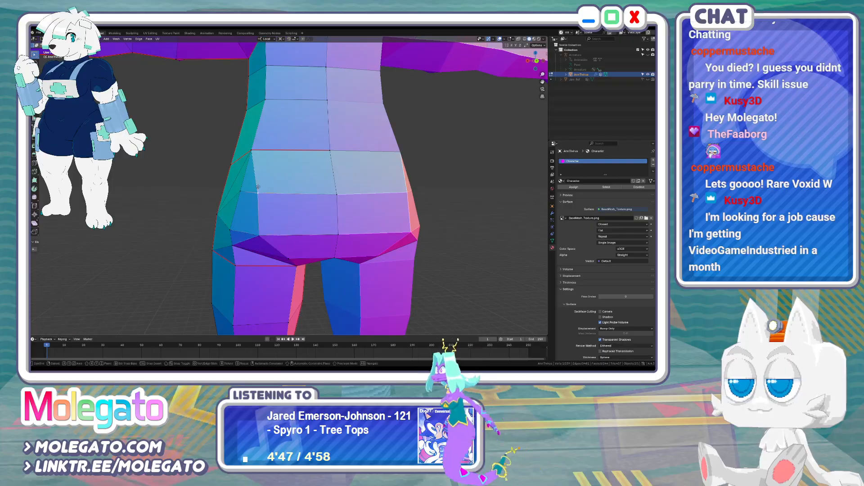
key(g)
key(x)
click(245, 192)
key(g)
key(x)
click(234, 190)
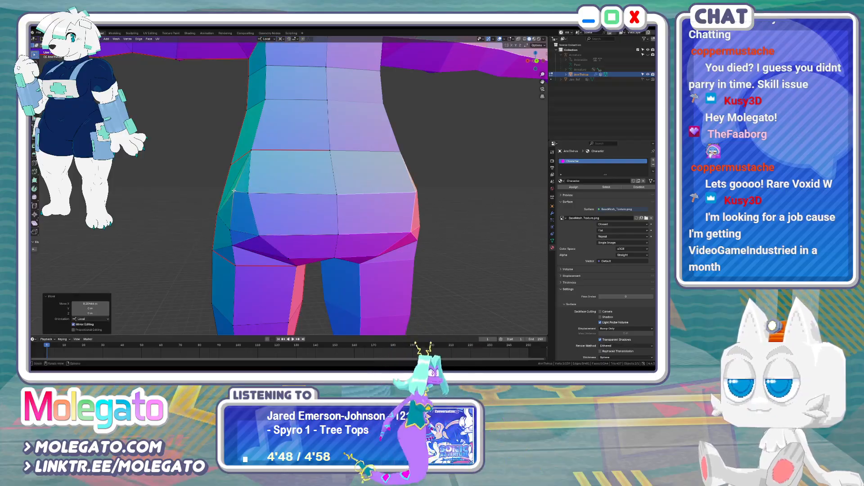
Vertex slide the outer rear vertex on the upper thigh seam, and adjust its position along X in back view
key(KP_3)
middle_drag(234, 190, 270, 232)
scroll(280, 210, down, 5)
key(shift+v)
click(270, 230)
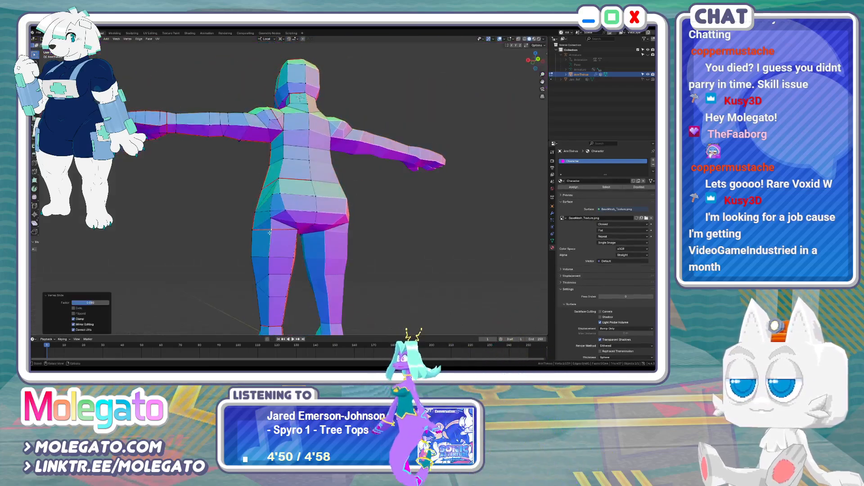
ctrl+scroll(270, 231, down, 1)
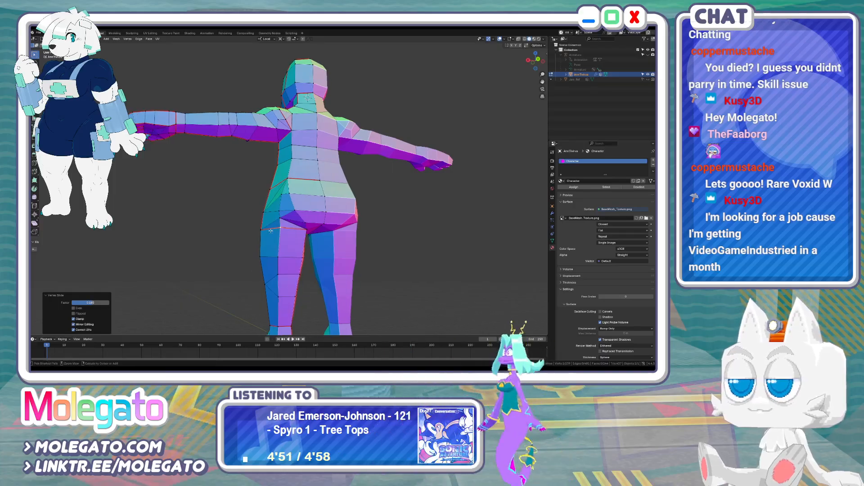
key(ctrl+KP_1)
scroll(274, 230, up, 4)
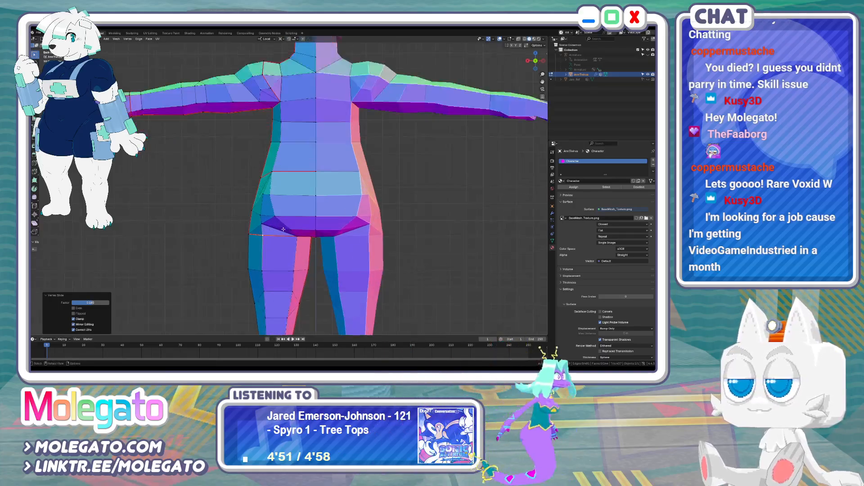
key(g)
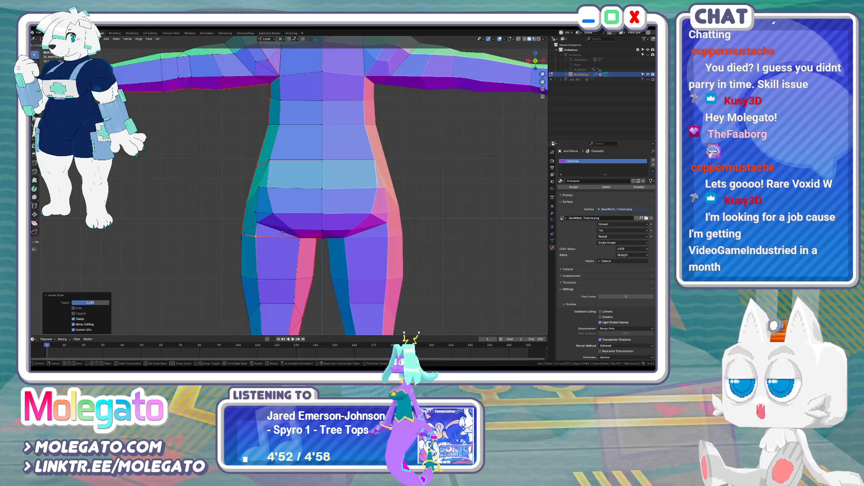
click(282, 233)
Dissolve the selected edge on the side of the hip and cut a replacement edge from the hip seam with the Knife
scroll(282, 233, down, 3)
middle_drag(282, 233, 261, 221)
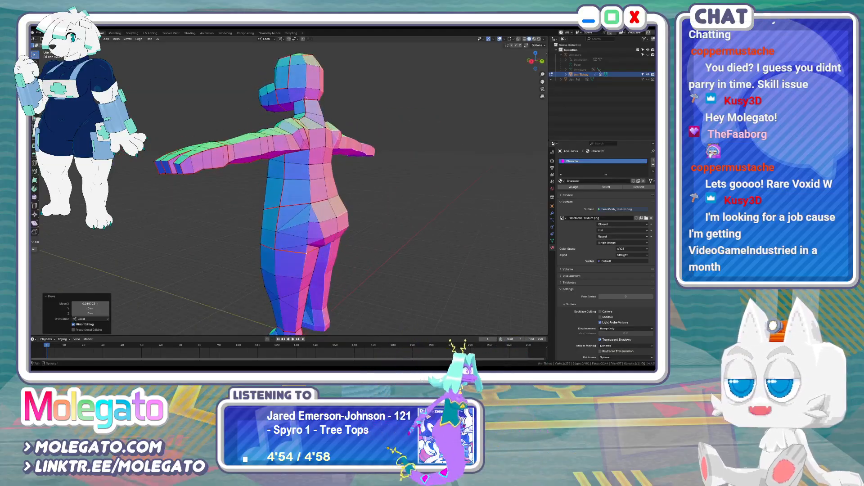
key(x)
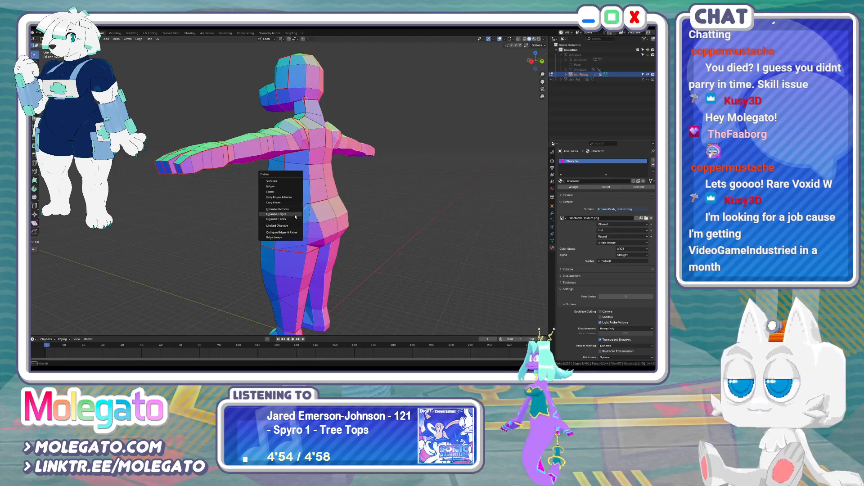
click(295, 215)
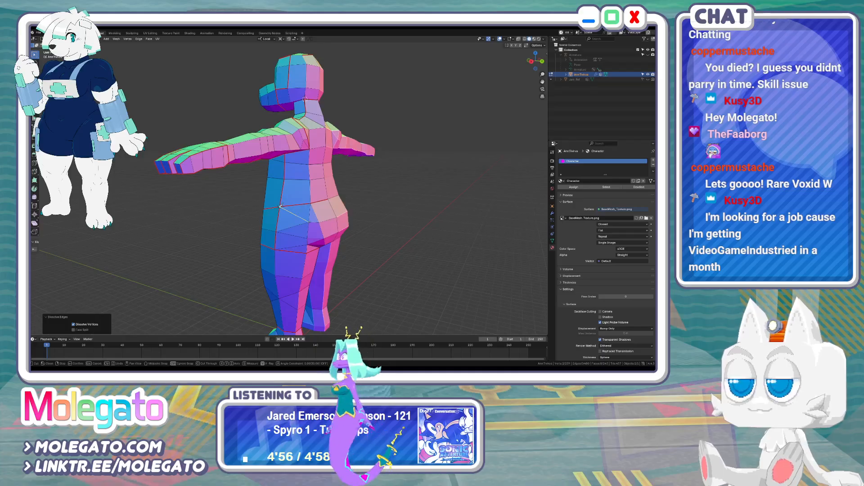
middle_drag(280, 208, 331, 228)
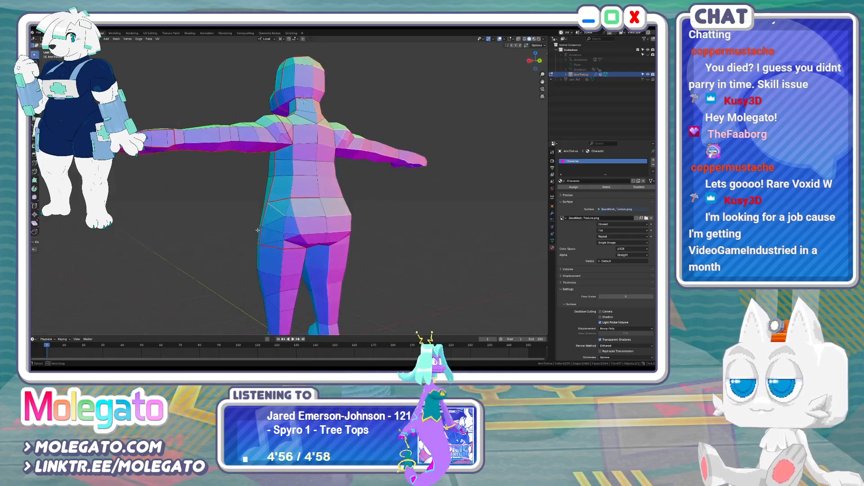
Show the character from the front in Object Mode and save the file
key(KP_1)
key(Tab)
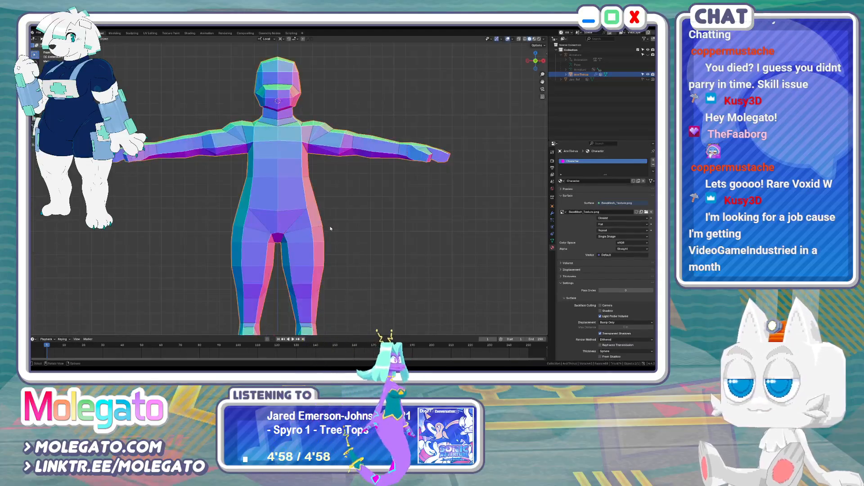
key(ctrl+s)
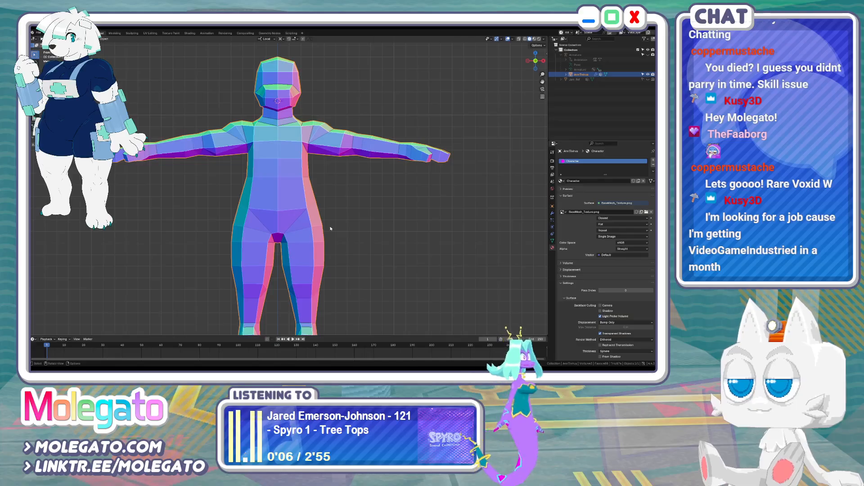
Edge slide the upper thigh's edge loop slightly along the leg and save the file
key(Tab)
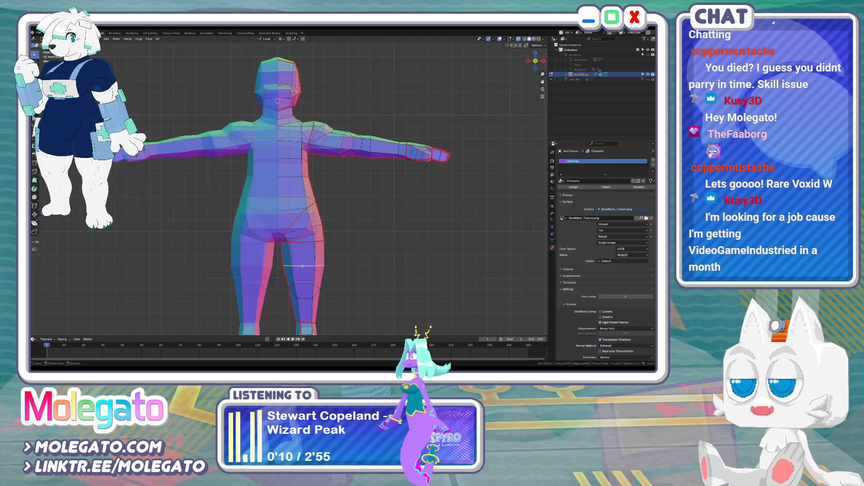
drag(302, 266, 303, 268)
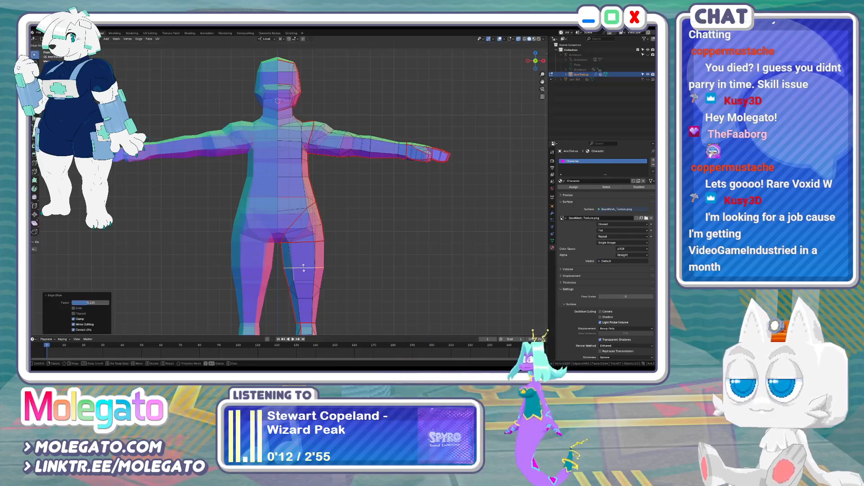
click(304, 268)
key(Tab)
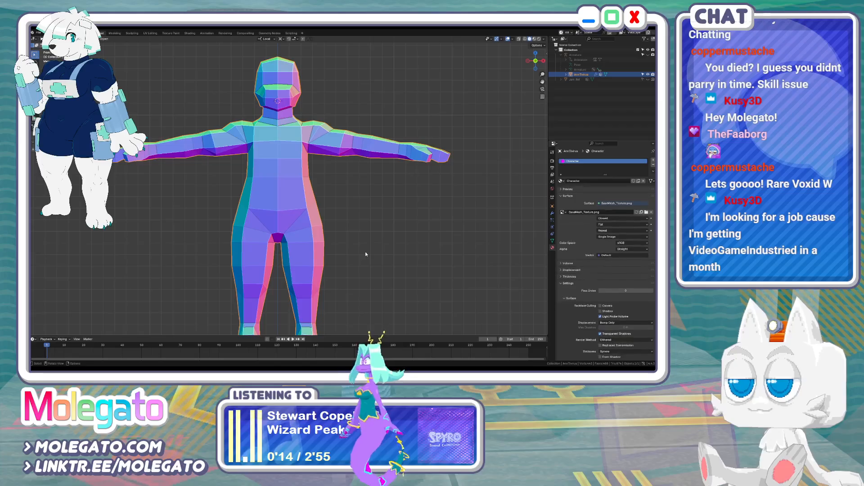
key(ctrl+s)
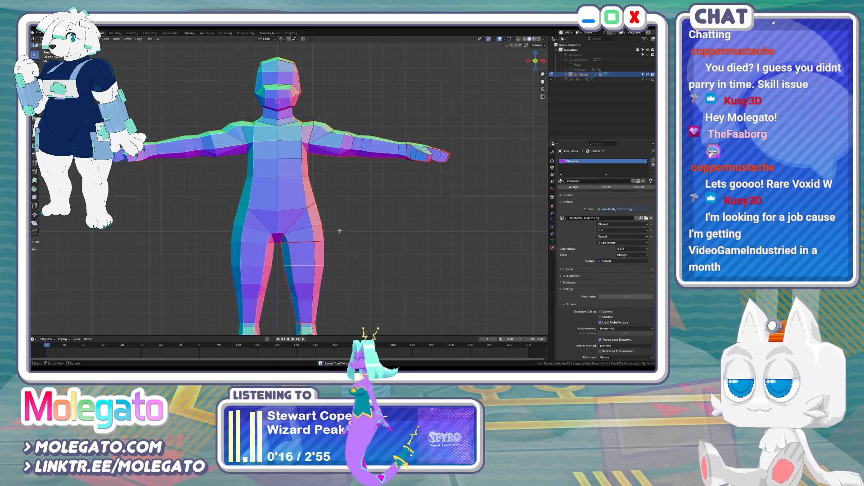
Enable X-ray in side view and move the belly's front vertices at the hip seam slightly forward
key(Tab)
key(KP_3)
scroll(298, 215, up, 1)
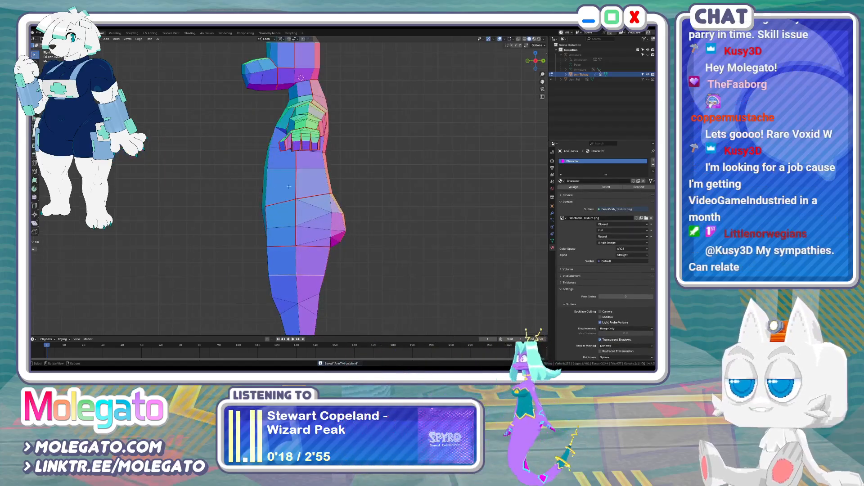
shift+middle_drag(307, 201, 341, 207)
key(Tab)
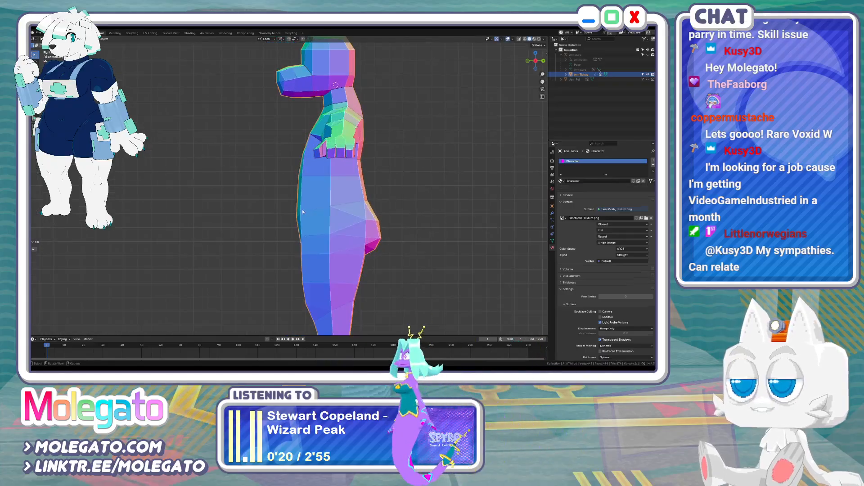
key(Tab)
key(alt+z)
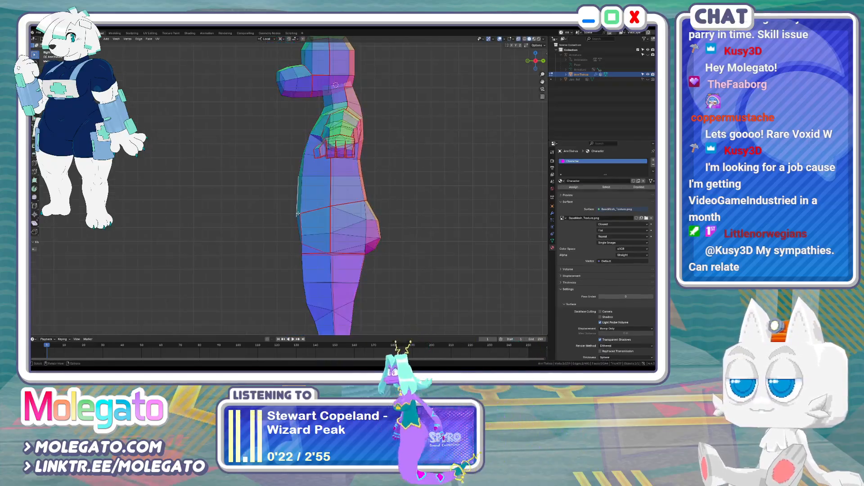
scroll(297, 214, up, 2)
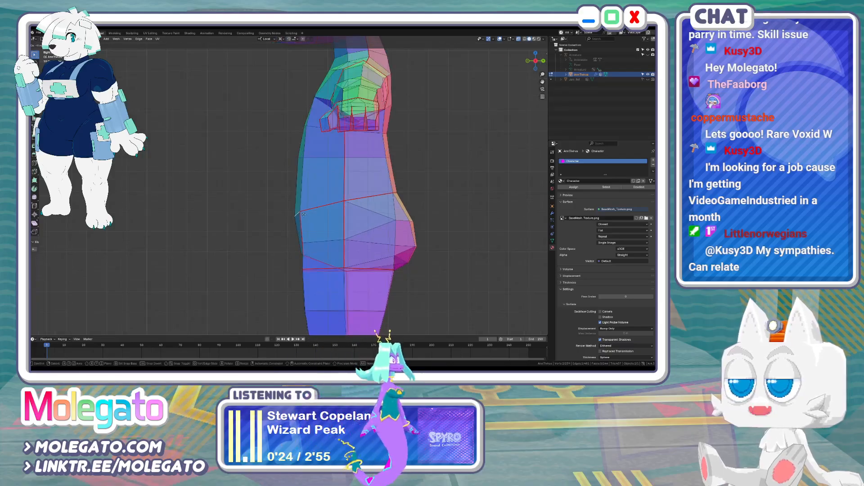
click(299, 215)
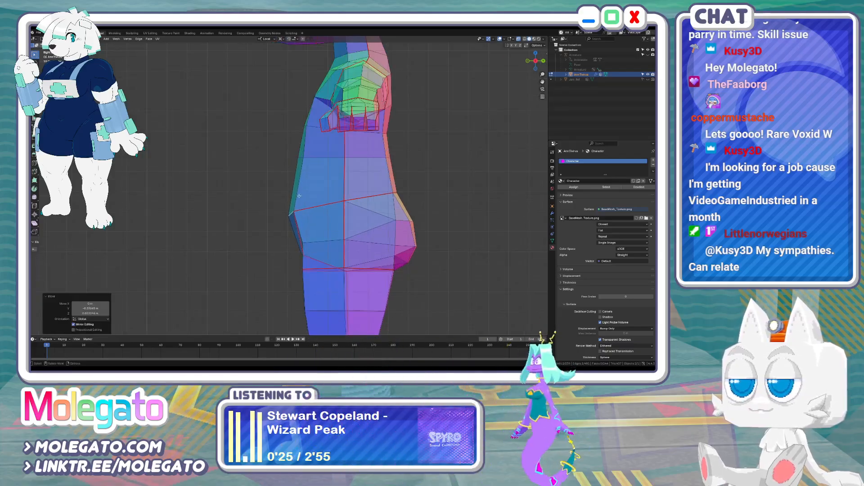
Move the front vertices of the waist edge loop above the hip seam slightly forward in side view
click(301, 158)
key(g)
click(295, 157)
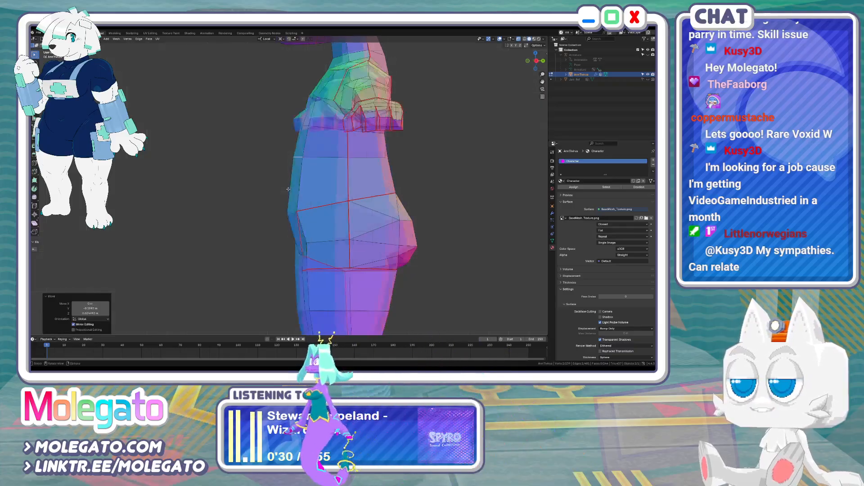
Adjust the sideways position of the torso's outer front vertices at the hip seam and waist in front view
key(KP_1)
scroll(317, 201, up, 1)
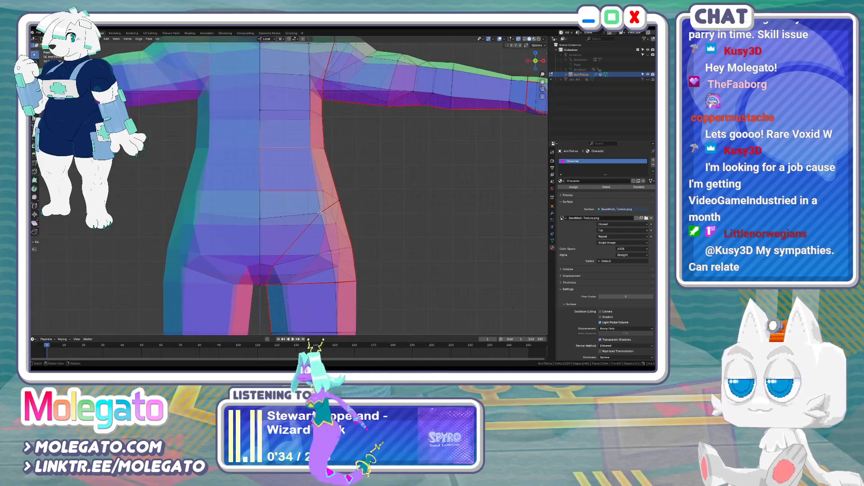
key(g)
click(323, 211)
key(g)
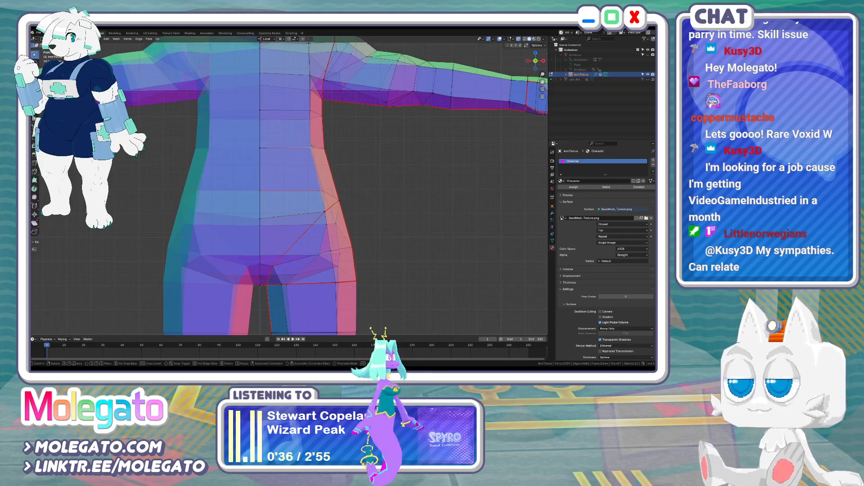
click(314, 147)
Show the character from the side in Object Mode and save the file
scroll(315, 146, down, 3)
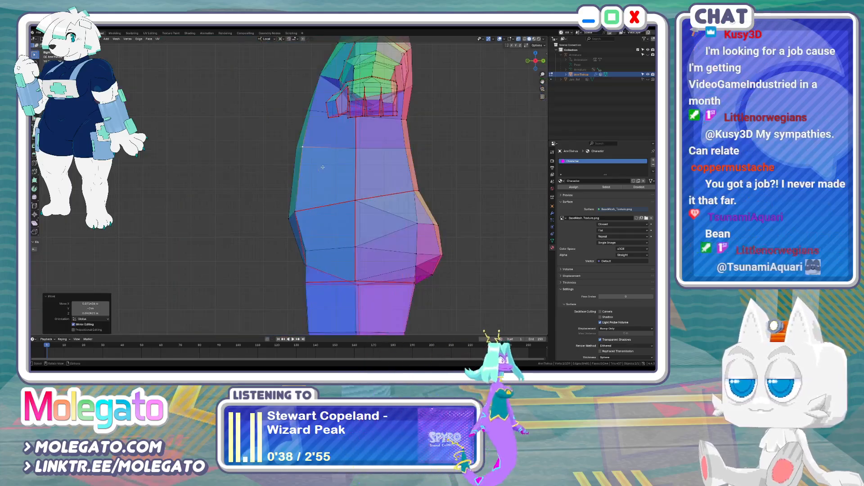
key(KP_3)
shift+middle_drag(309, 151, 300, 247)
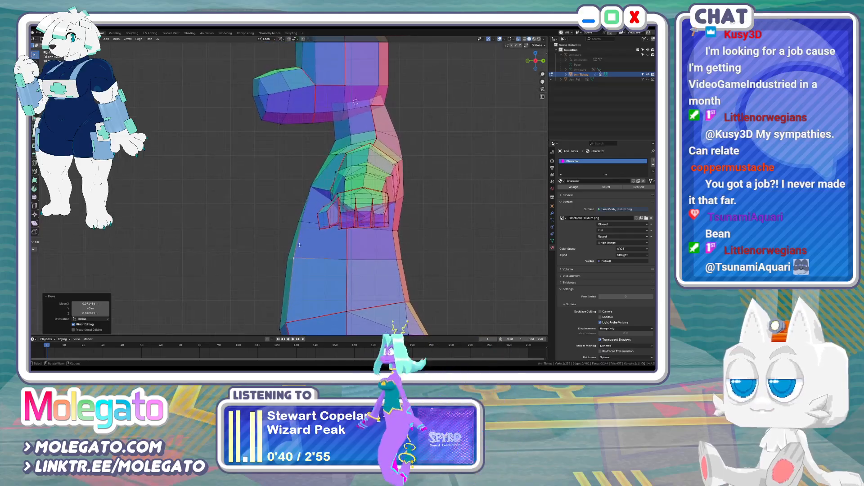
key(Tab)
key(ctrl+s)
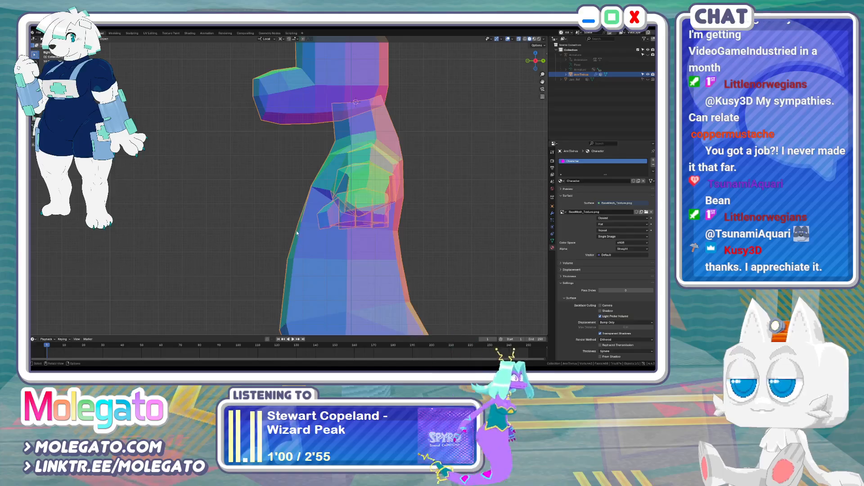
Examine the character's torso and overall proportions from an angled view and from the front
key(Tab)
middle_drag(291, 212, 336, 239)
scroll(349, 230, down, 5)
key(Tab)
scroll(344, 240, up, 3)
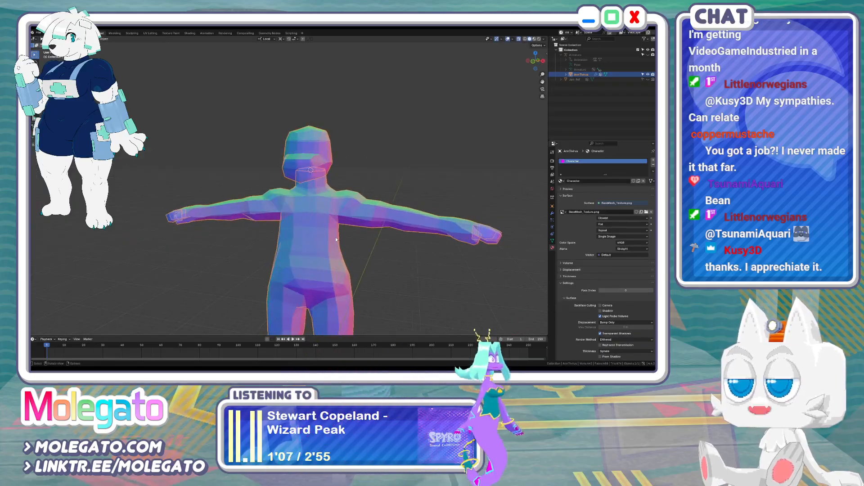
key(Tab)
key(KP_1)
scroll(333, 225, up, 4)
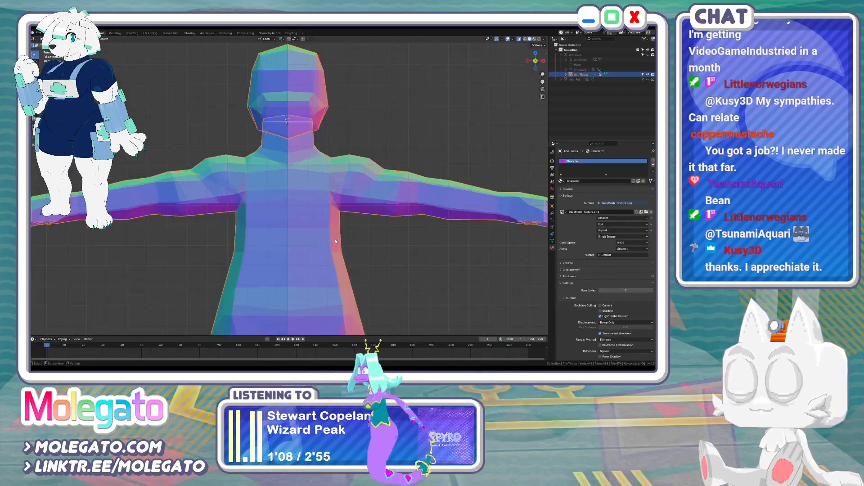
scroll(331, 223, down, 3)
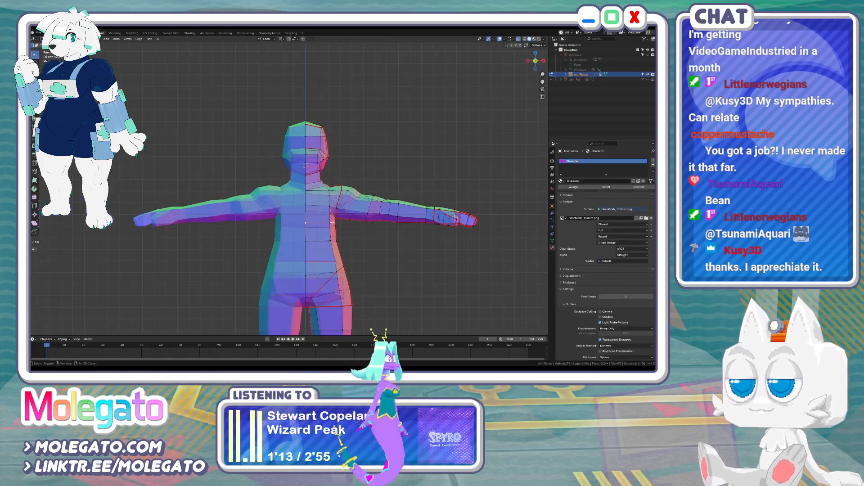
Edge slide the horizontal edge across the front of the chest just below the armpits
key(g)
key(g)
click(311, 238)
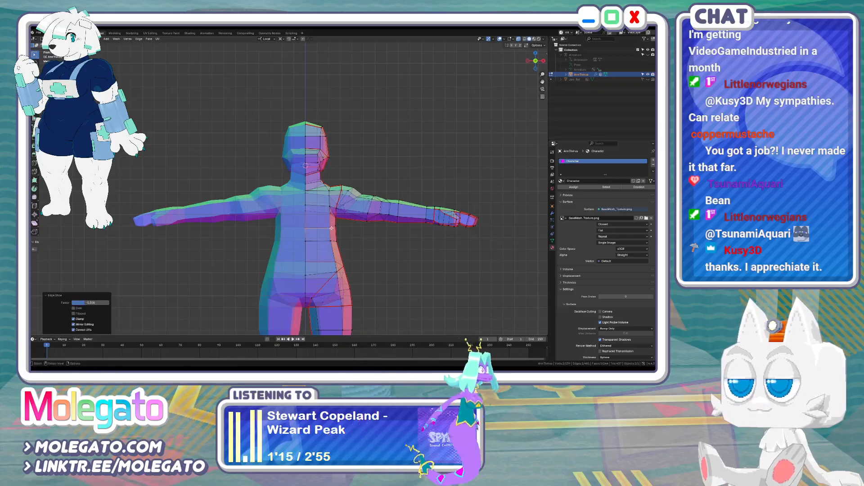
scroll(311, 238, up, 2)
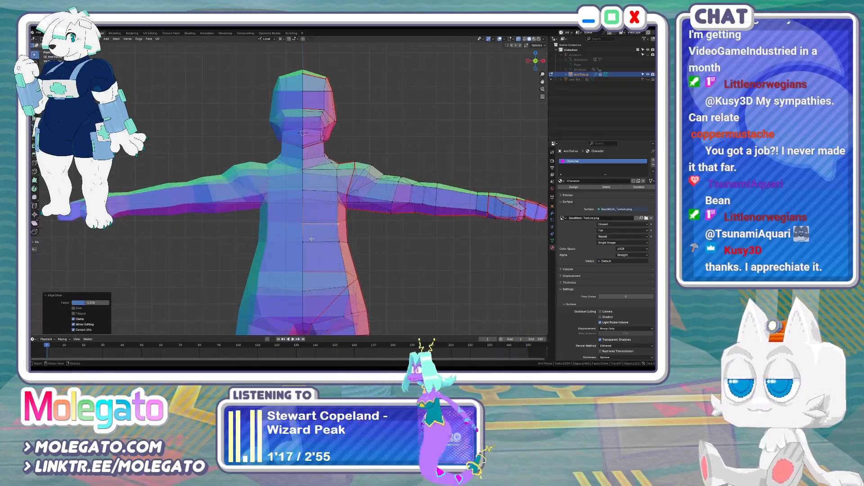
key(KP_3)
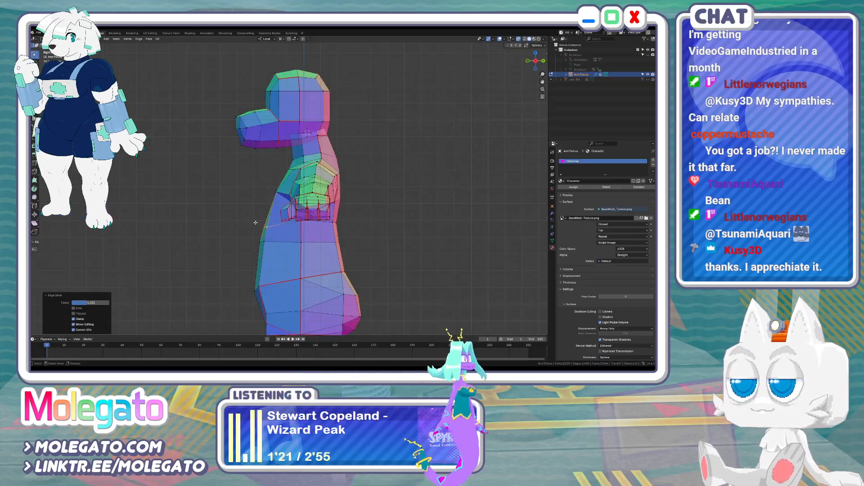
Cut a new horizontal edge across the chest with the Knife and pull it forward in side view
middle_drag(256, 217, 323, 210)
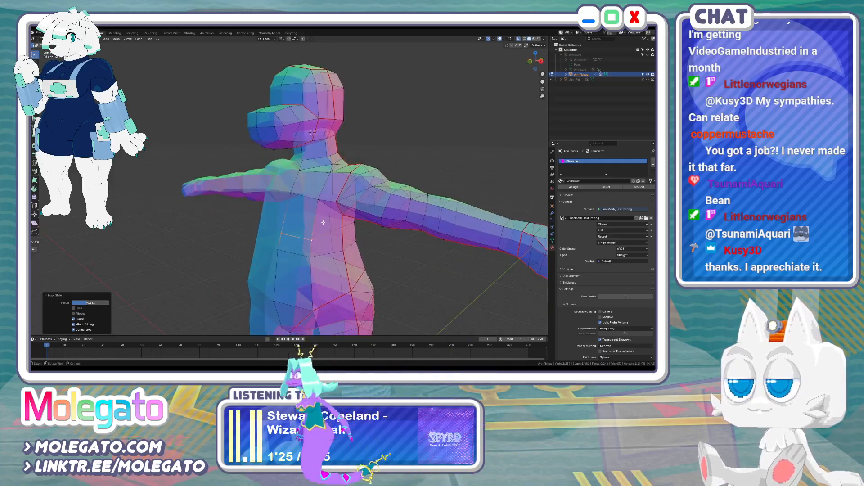
key(k)
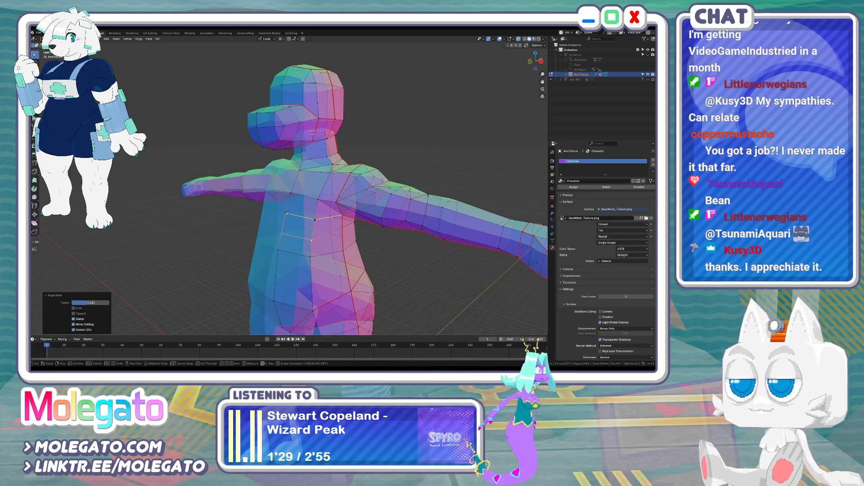
key(Return)
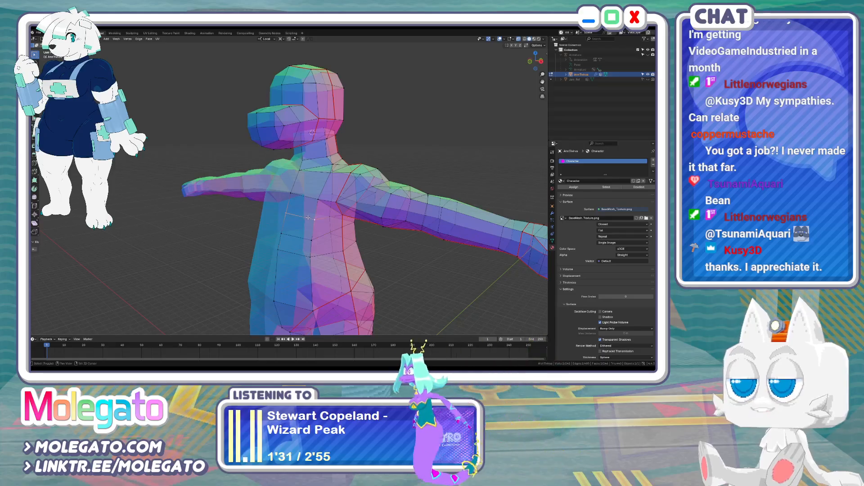
key(KP_3)
key(g)
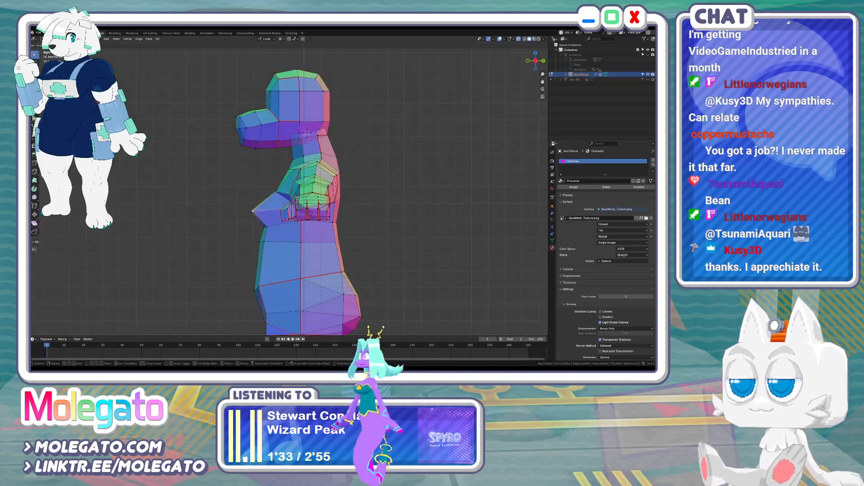
click(278, 191)
middle_drag(277, 191, 262, 207)
Adjust the protruding chest edge's position and cut a second edge below it to the side seam with the Knife
scroll(262, 206, up, 1)
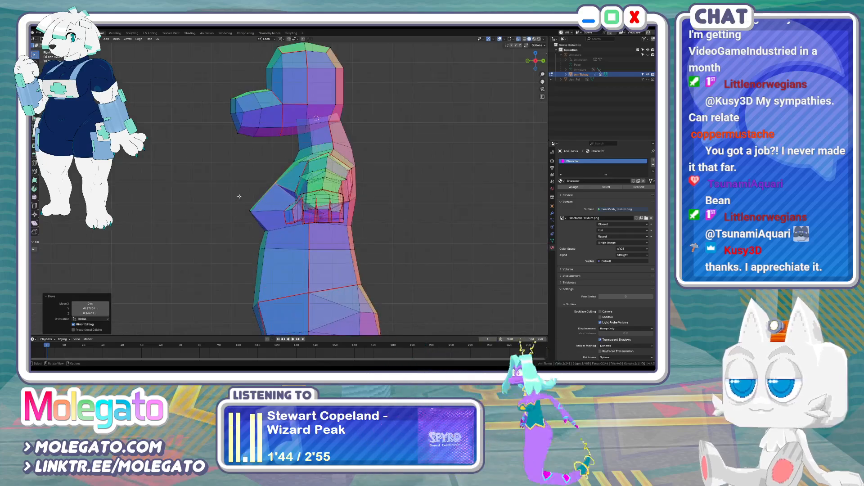
key(g)
click(258, 210)
middle_drag(258, 211, 276, 218)
key(k)
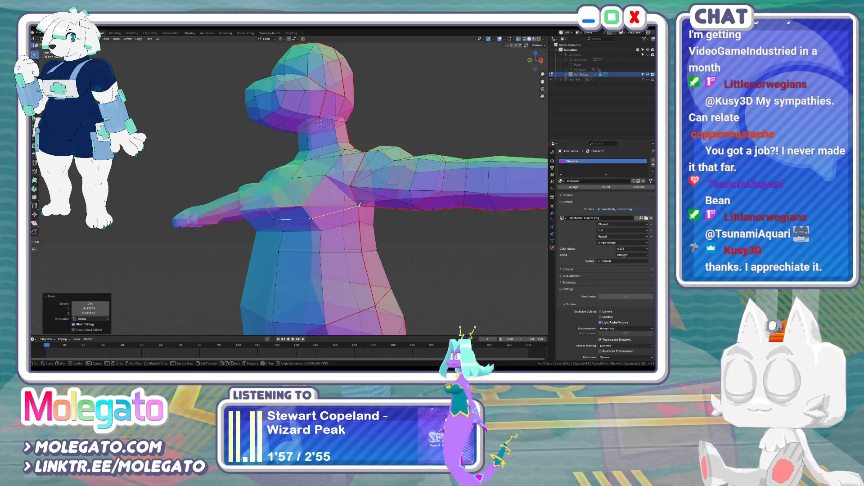
key(Return)
Move the new lower chest edge and the protruding edge above it in side view to round the chest
key(KP_3)
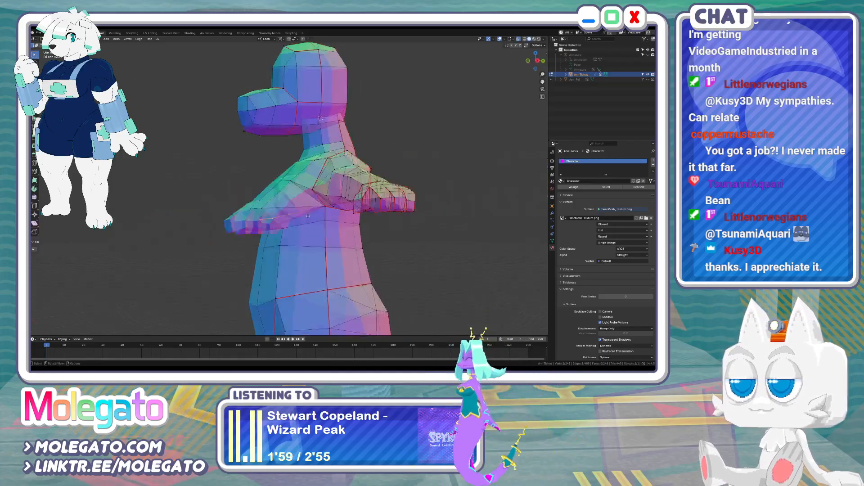
scroll(288, 228, up, 2)
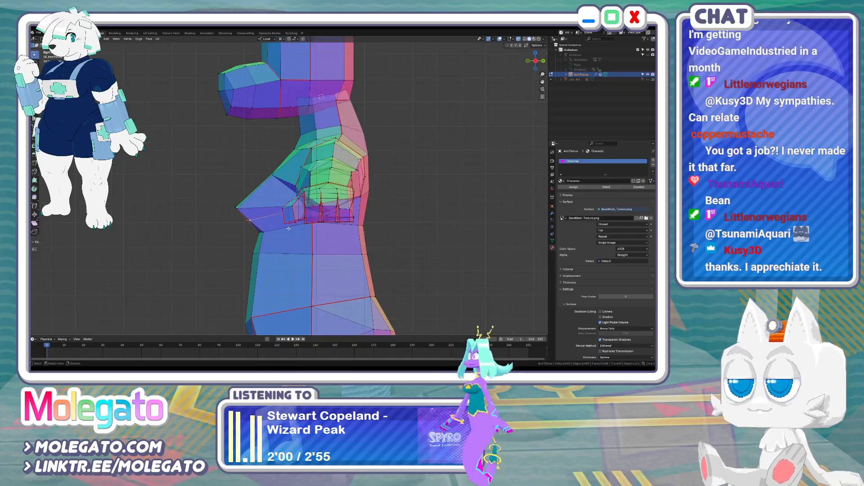
click(252, 233)
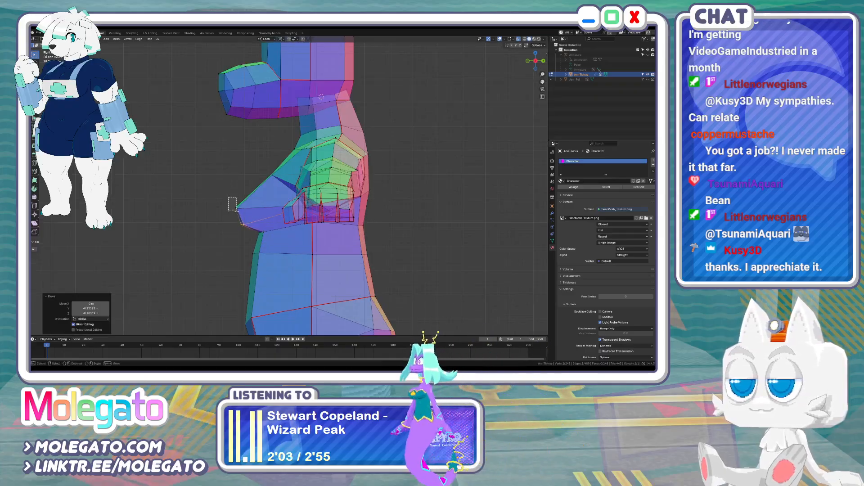
key(g)
click(241, 208)
Disable X-ray, dissolve an edge on the chest's side and cut a new edge across the upper chest to the armpit
middle_drag(241, 208, 333, 195)
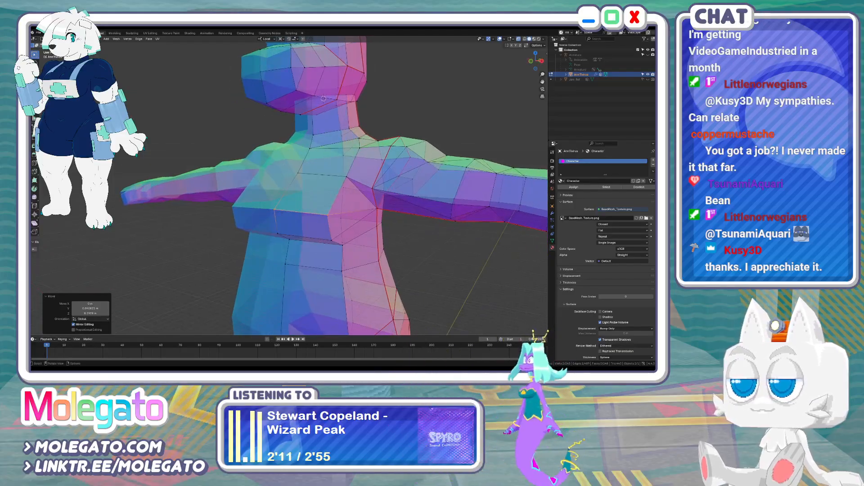
key(alt+z)
middle_drag(365, 197, 355, 199)
click(359, 197)
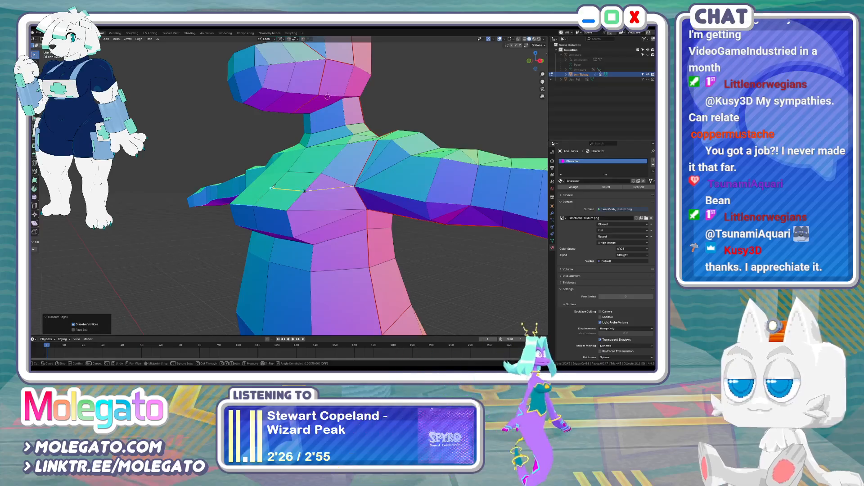
key(Return)
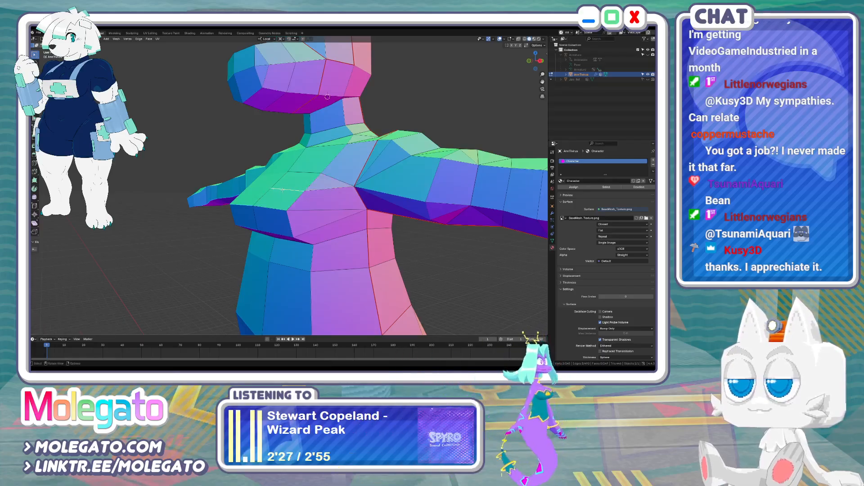
Move the new upper chest edge and the edge above it in side view to give the chest a fuller top
key(KP_3)
key(g)
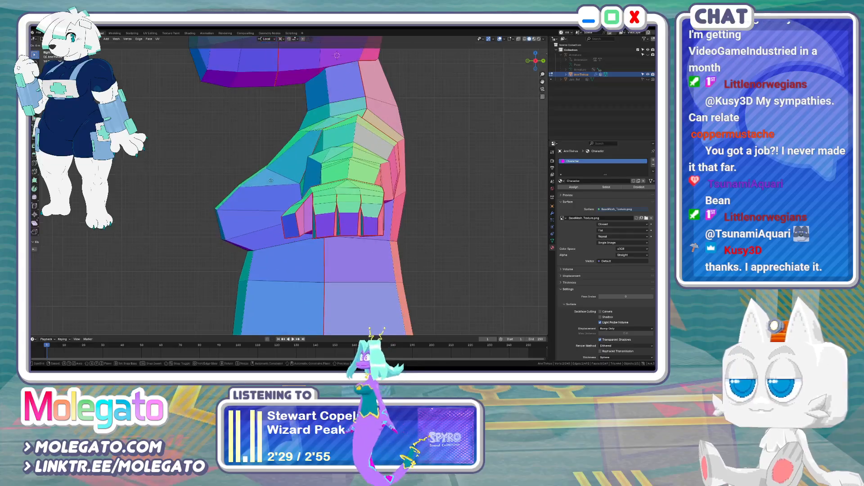
click(268, 175)
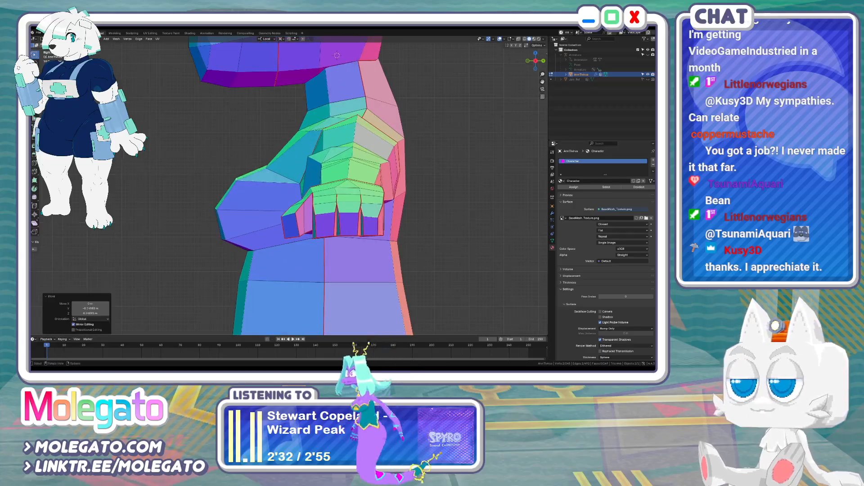
key(g)
click(270, 167)
Cut a diagonal edge from the chest's lower corner to the armpit with the Knife and move its side vertex in front view
middle_drag(270, 167, 360, 246)
key(k)
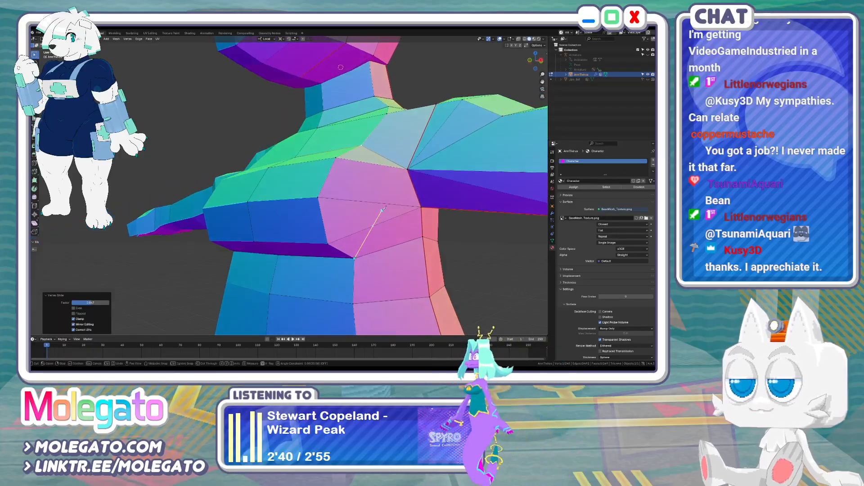
click(404, 169)
key(Return)
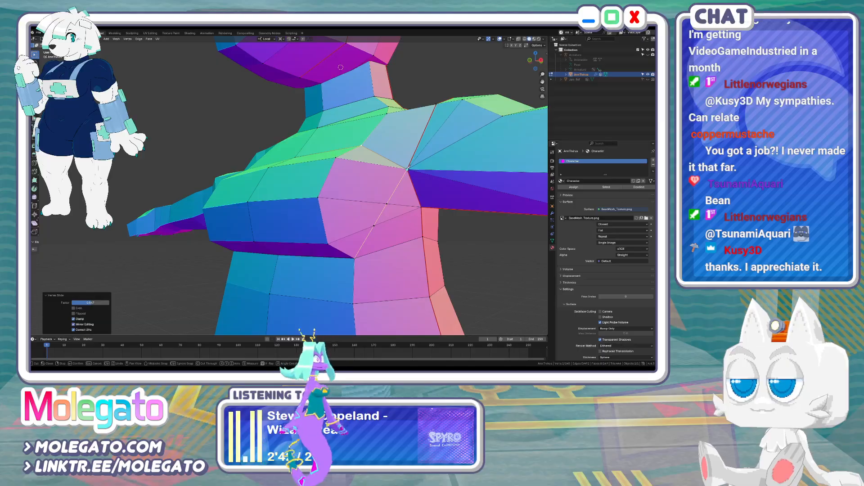
key(KP_1)
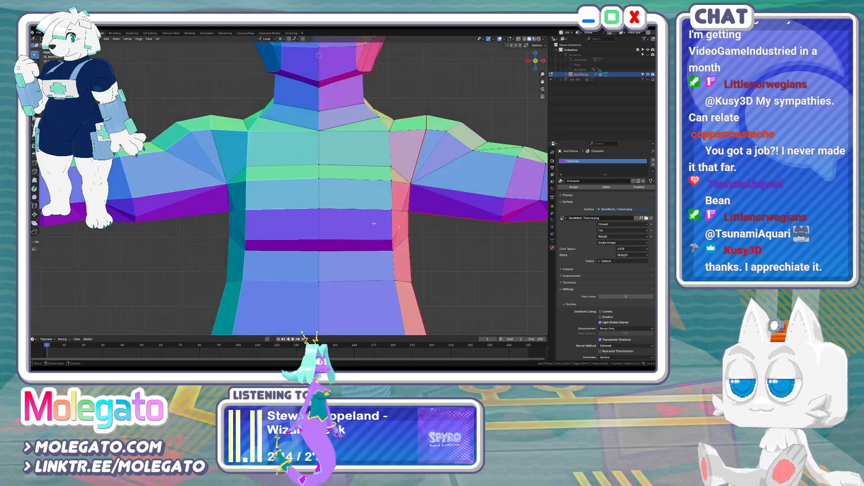
key(g)
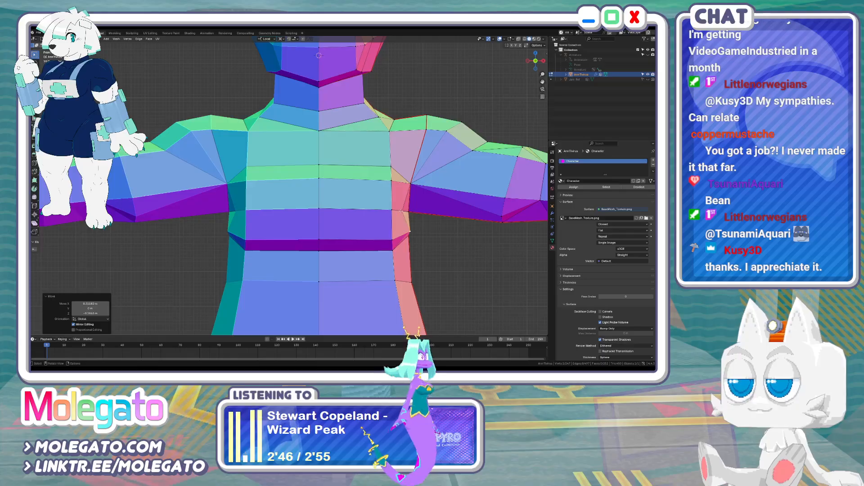
Move the chest's lower side vertex outward in front view and cut a vertical edge down the chest's side with the Knife
click(413, 231)
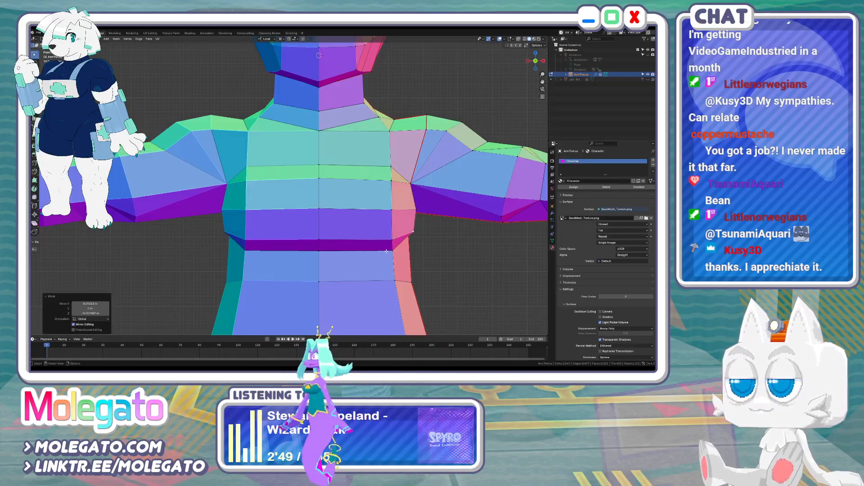
key(KP_3)
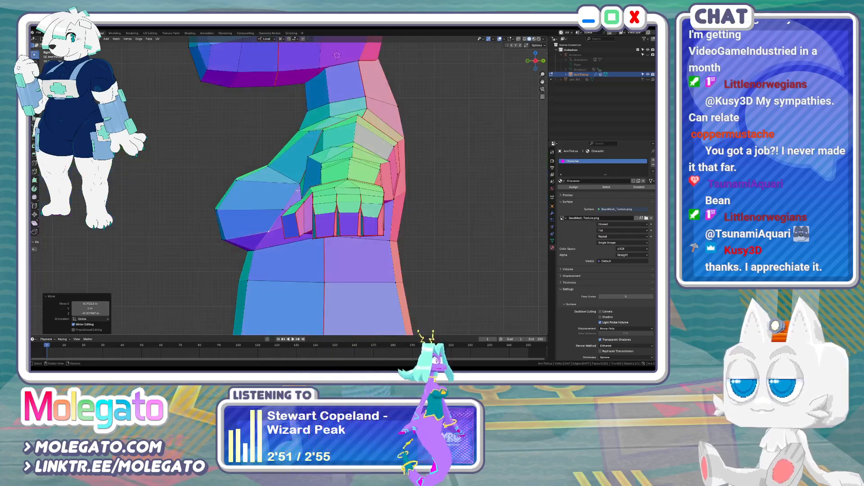
middle_drag(256, 197, 332, 257)
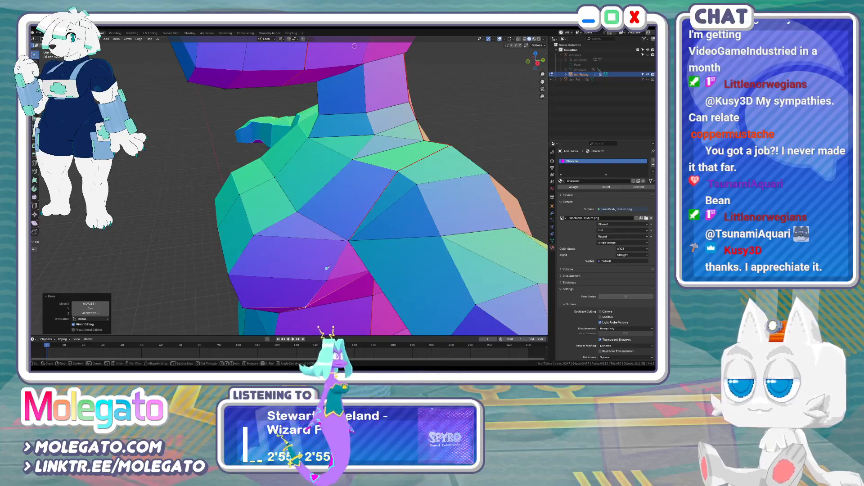
click(323, 238)
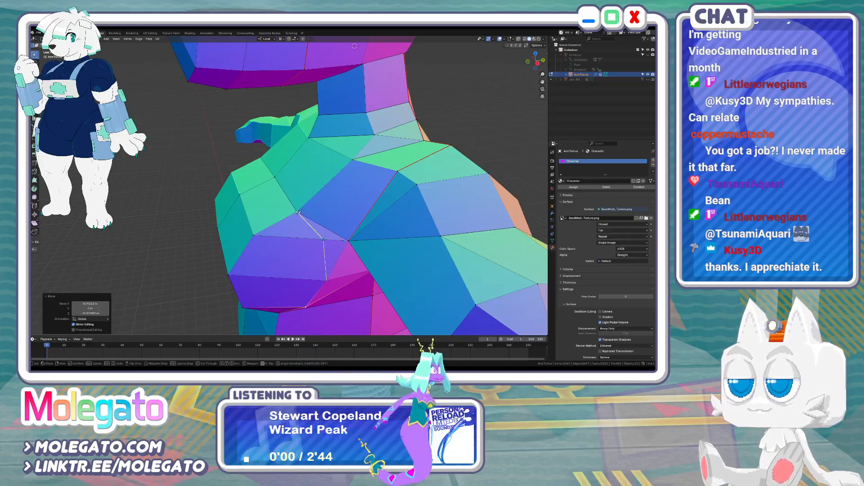
middle_drag(296, 211, 329, 274)
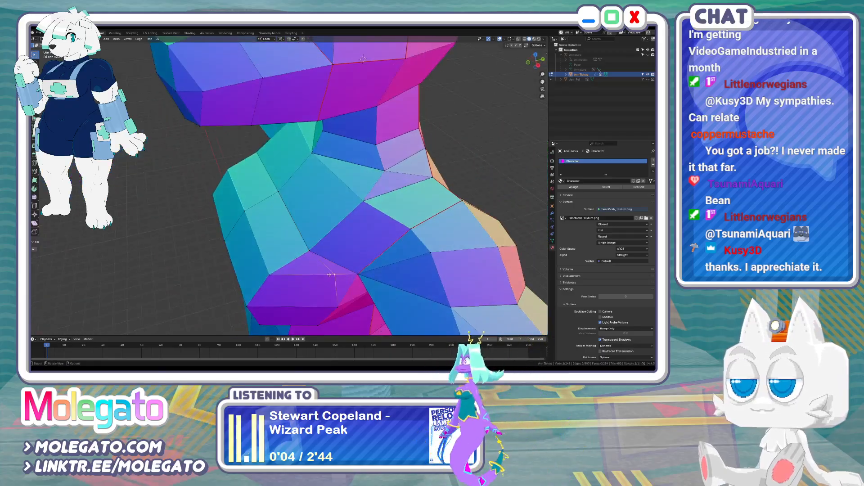
Move the newly cut vertex on the chest's side outward in top view
key(KP_7)
key(g)
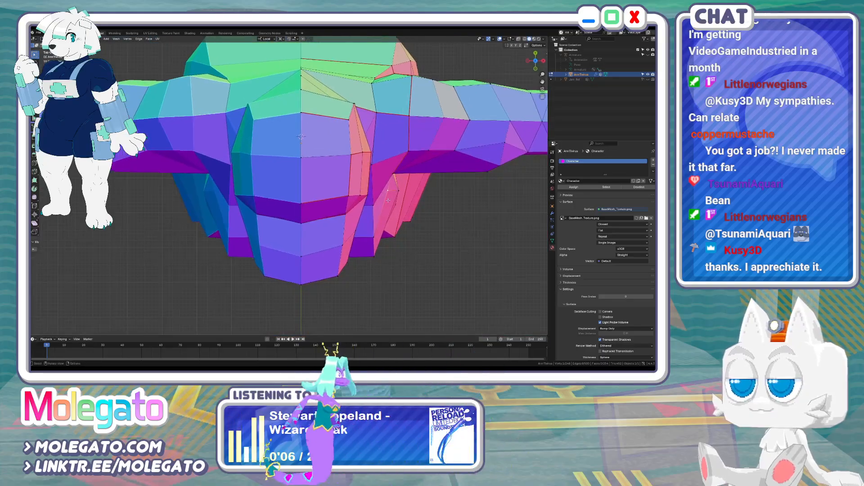
click(402, 194)
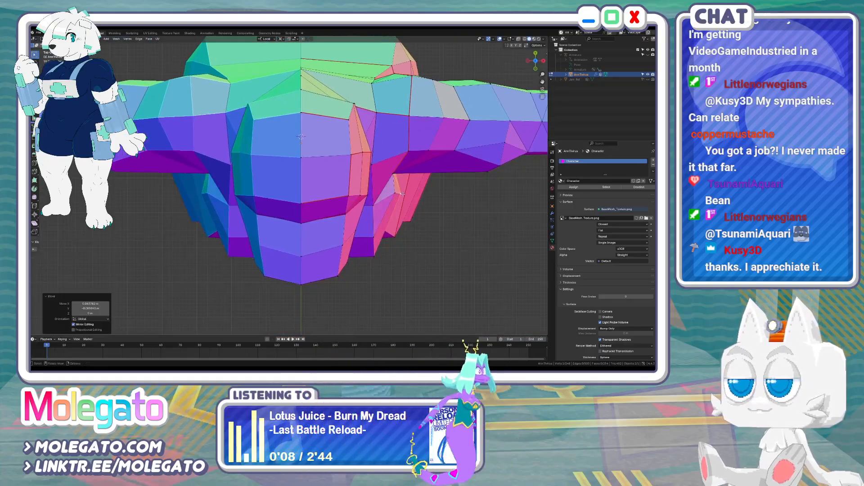
Cut an edge from the chest's lower side corner back below the armpit with the Knife and dissolve the surplus edges beside it
middle_drag(403, 228, 376, 225)
key(k)
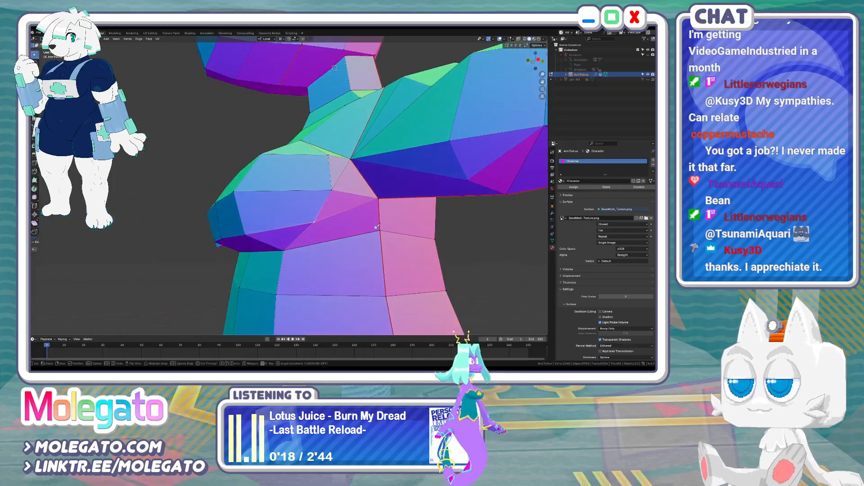
key(Return)
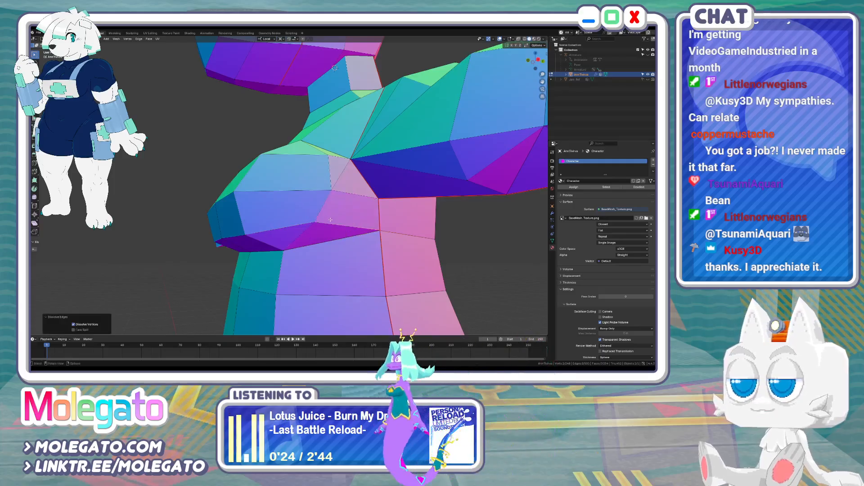
middle_drag(331, 219, 331, 193)
click(358, 217)
key(x)
click(360, 217)
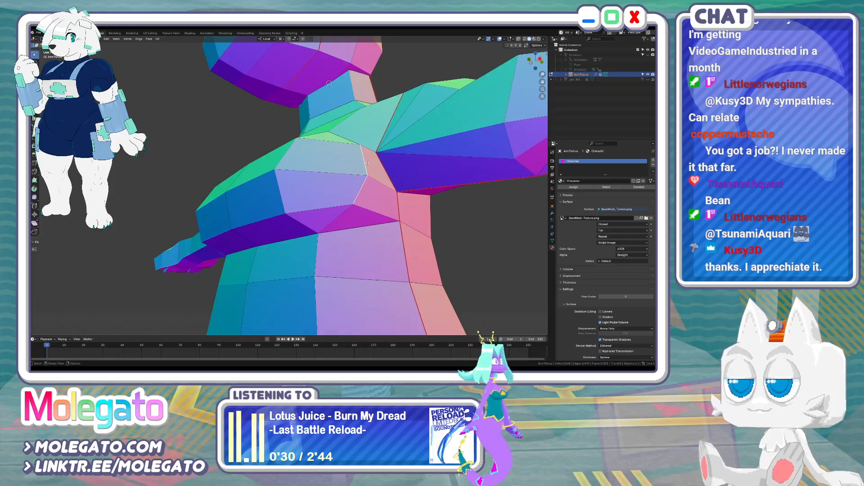
Move the selected edge on the chest's side in top view to round the silhouette
key(KP_7)
key(g)
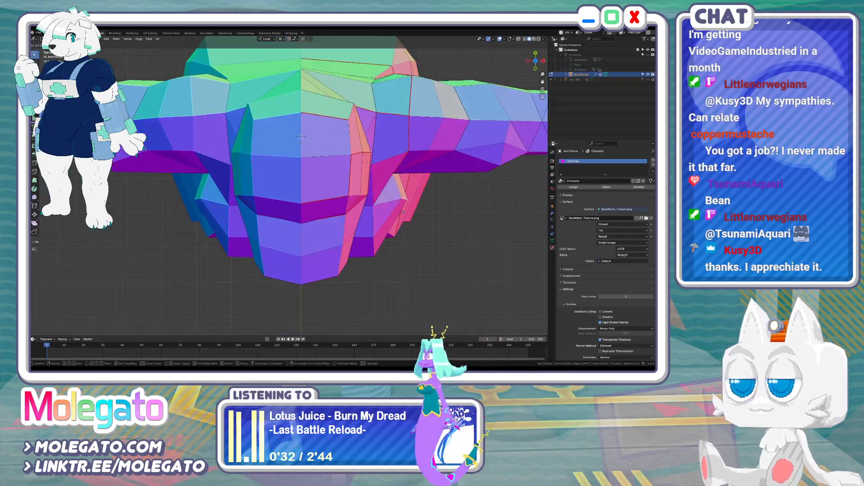
click(404, 213)
Cut a vertical edge through the side of the chest from its upper edge down to its underside with the Knife
middle_drag(404, 213, 364, 215)
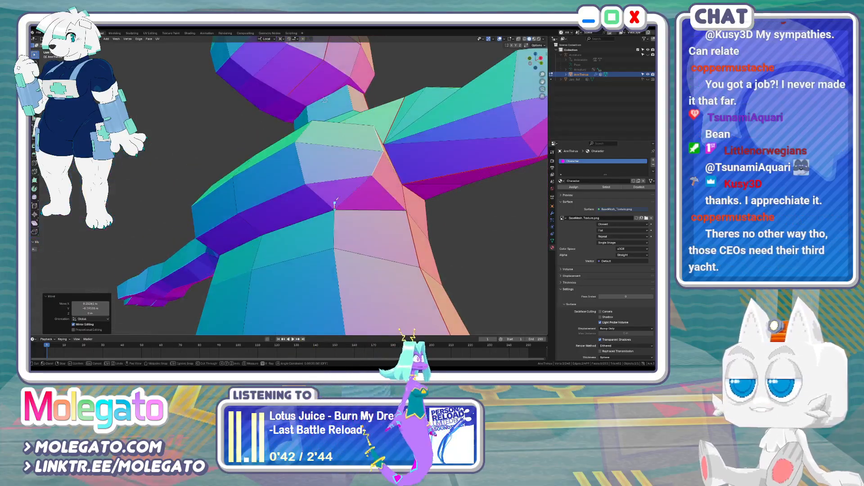
middle_drag(341, 144, 345, 201)
key(Return)
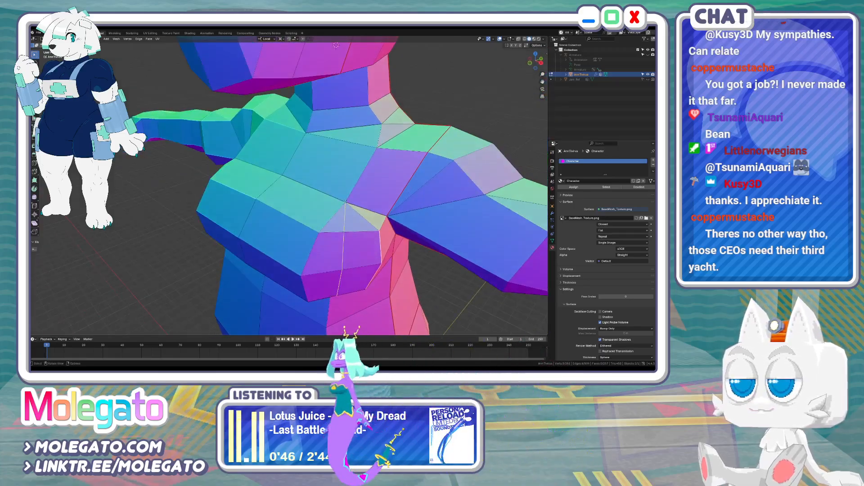
Enable X-ray and vertex selection, and reposition the new vertical edge's vertices in top view
key(KP_7)
key(alt+z)
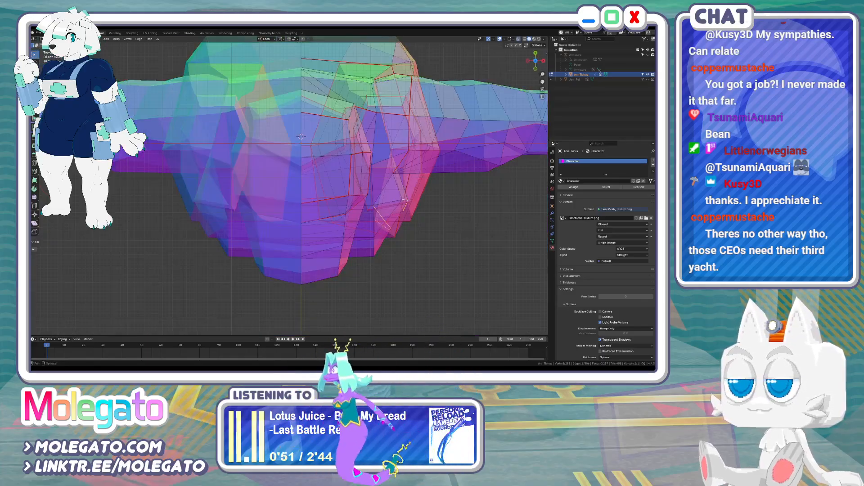
key(1)
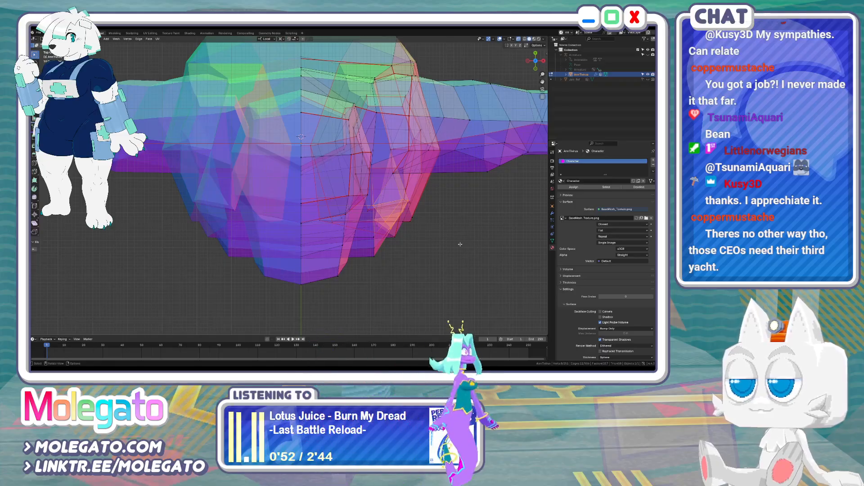
middle_drag(475, 262, 415, 237)
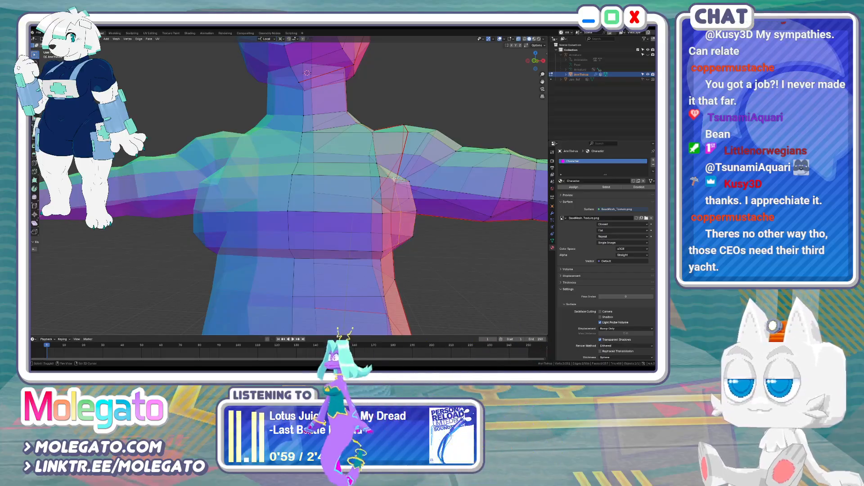
key(KP_7)
key(g)
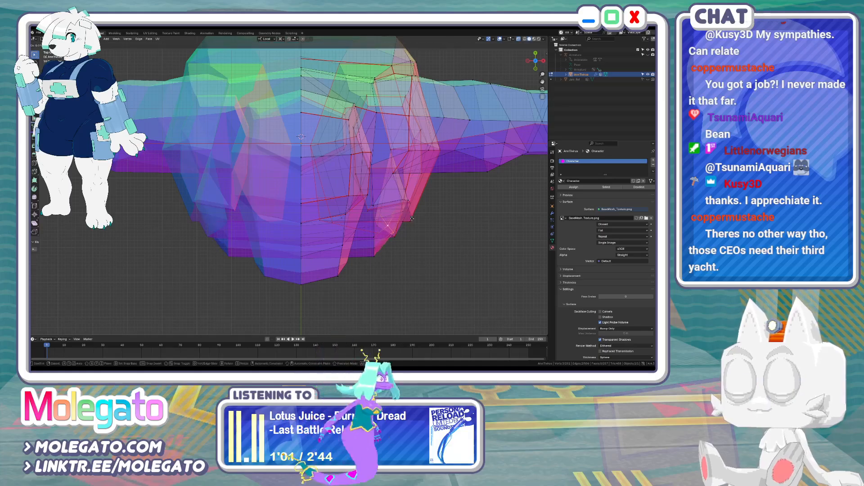
Slide the chest's front corner edge toward the centre in top view
key(g)
key(g)
click(372, 268)
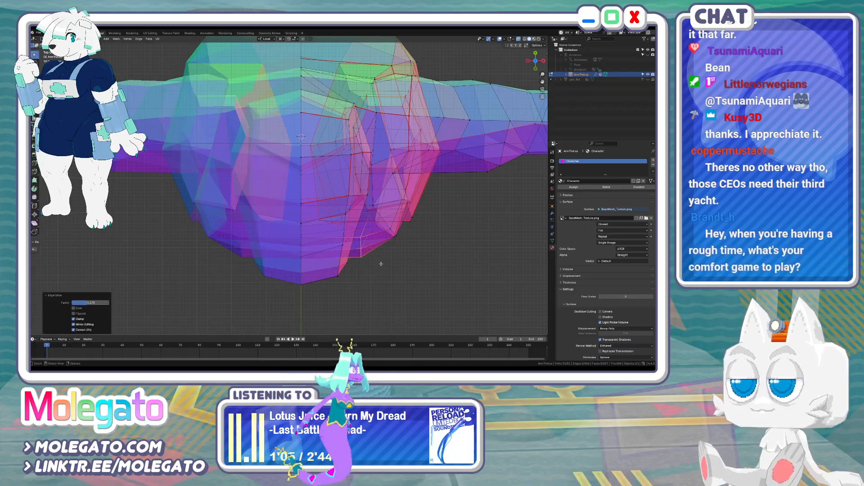
middle_drag(380, 264, 355, 213)
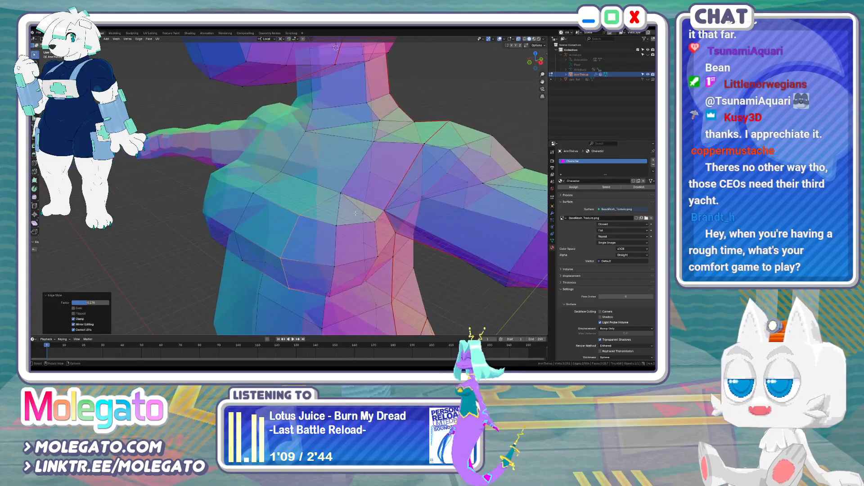
Adjust the chest's upper edge in front view and disable X-ray
key(KP_1)
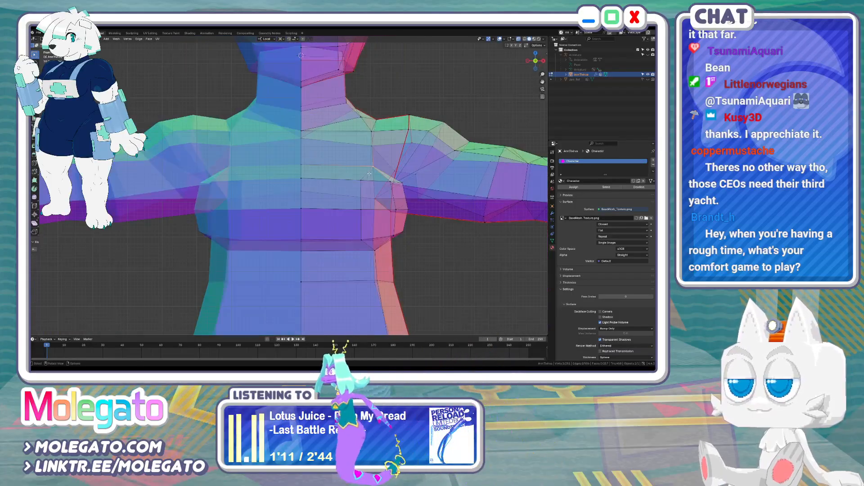
key(g)
click(367, 159)
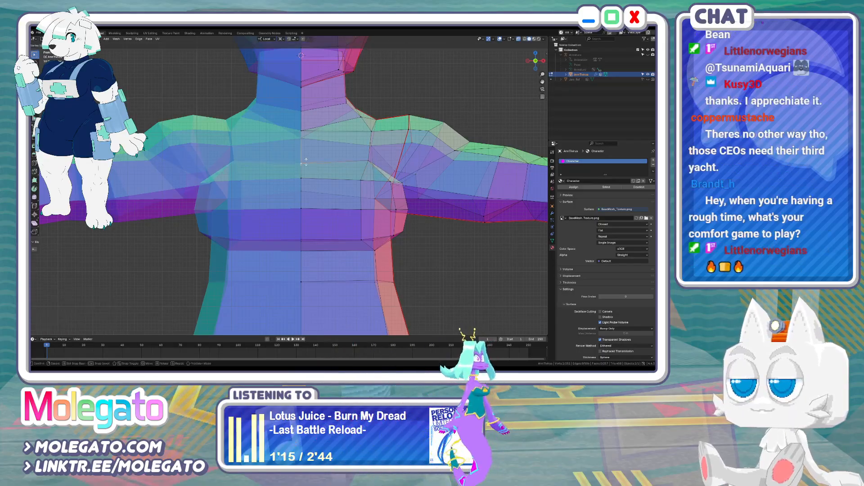
key(alt+z)
scroll(347, 222, down, 3)
Slide the chest's lower front vertices along their edges in side view to round the underside
mouse_move(347, 223)
middle_down()
mouse_move(395, 228)
mouse_move(342, 219)
mouse_move(298, 230)
mouse_move(315, 182)
middle_up()
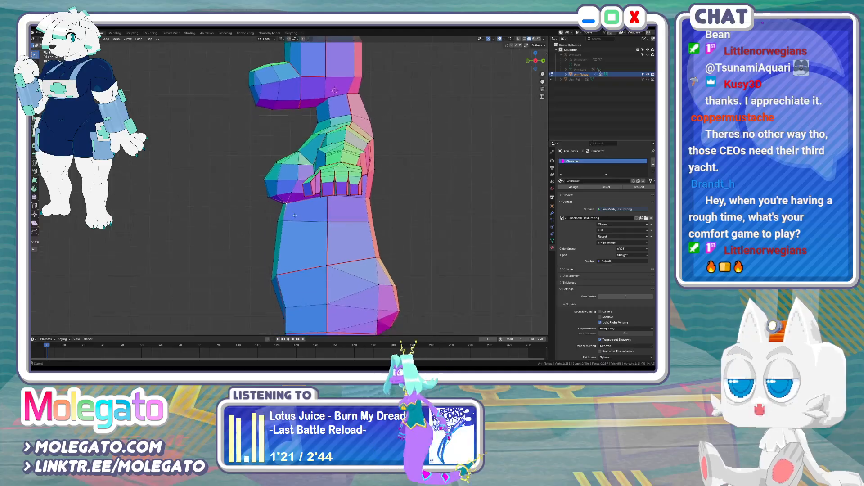
scroll(315, 183, up, 2)
key(alt+z)
key(alt+z)
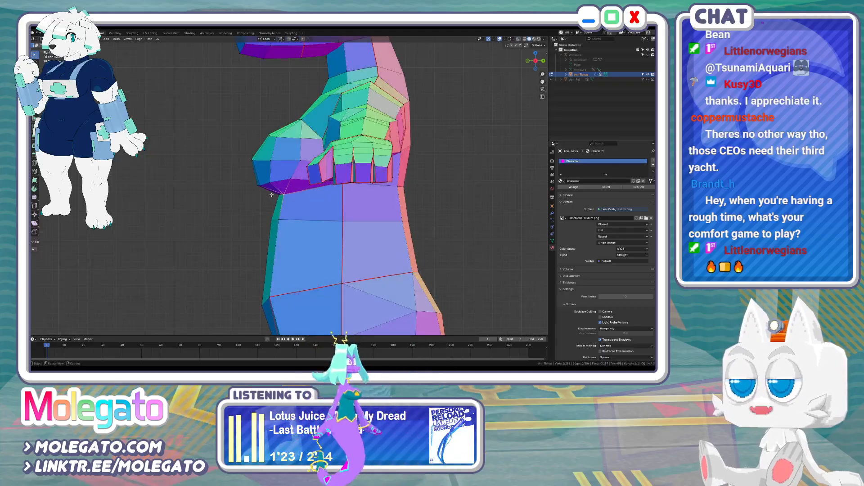
drag(256, 182, 263, 188)
key(g)
key(g)
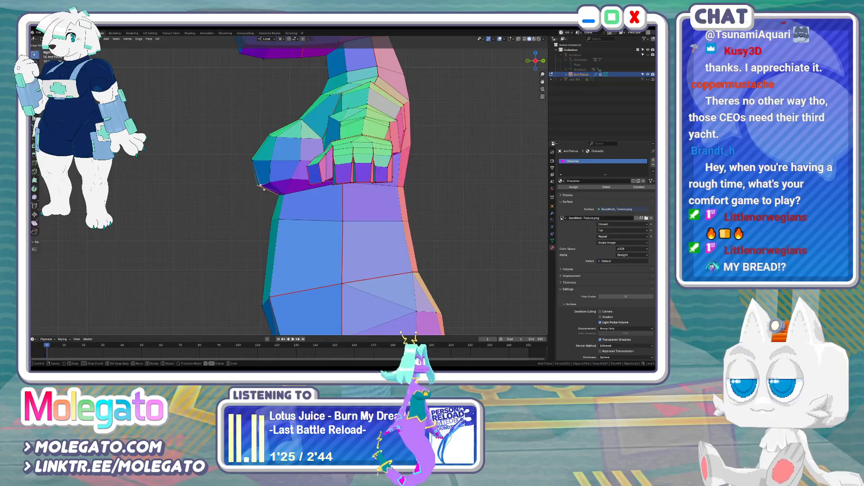
click(262, 186)
Inspect the reshaped chest from an angle and from the front, in both Object Mode and Edit Mode
scroll(262, 186, up, 1)
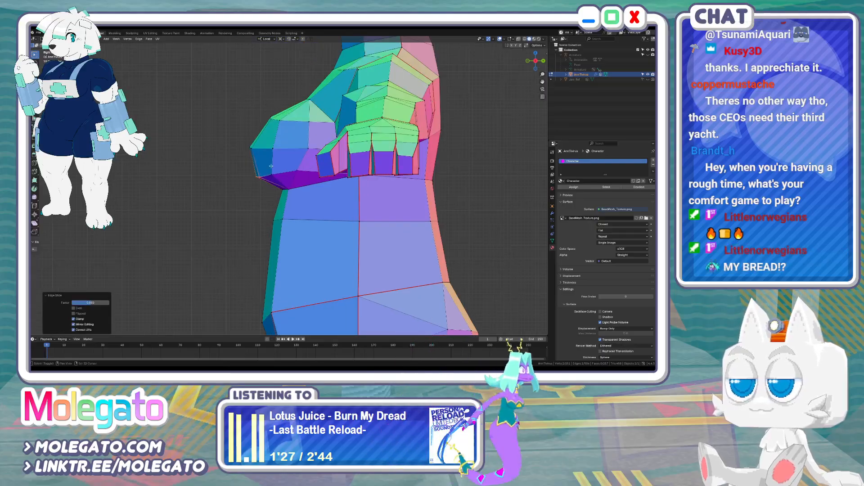
shift+middle_drag(259, 191, 383, 230)
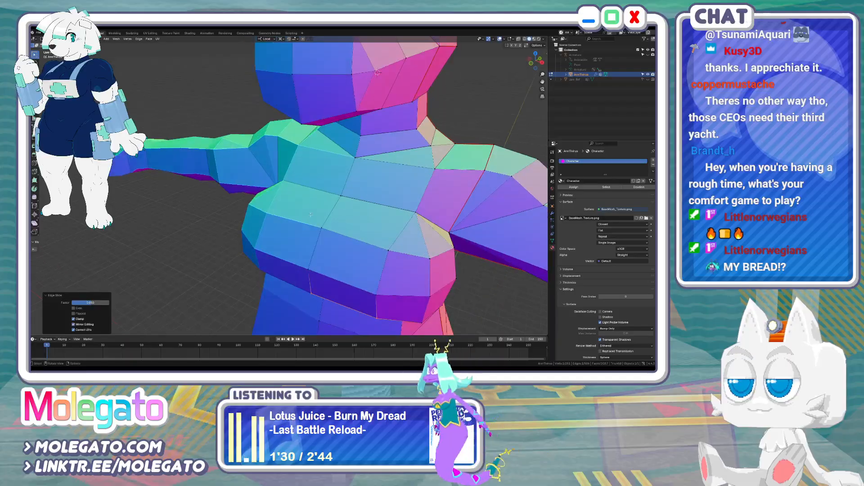
scroll(384, 230, down, 3)
key(Tab)
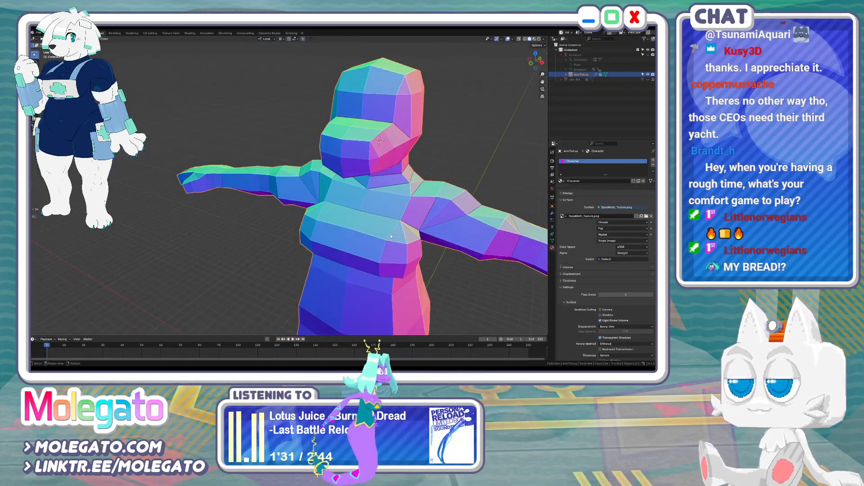
key(KP_1)
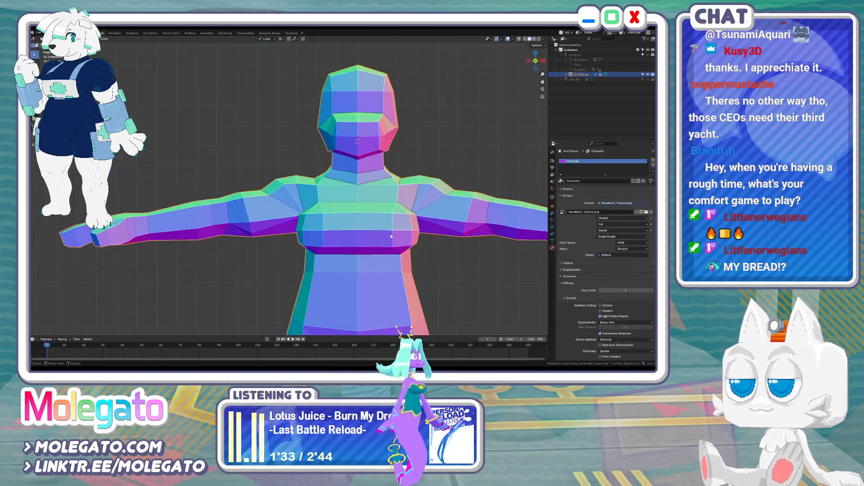
key(Tab)
middle_drag(410, 247, 412, 182)
key(KP_1)
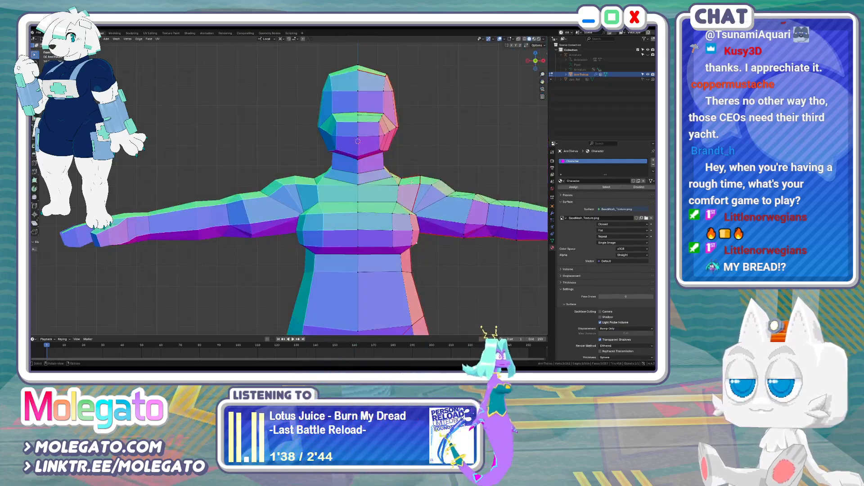
Move the chest's side vertices in front view and slide a vertex on its lower side to smooth the outline
key(g)
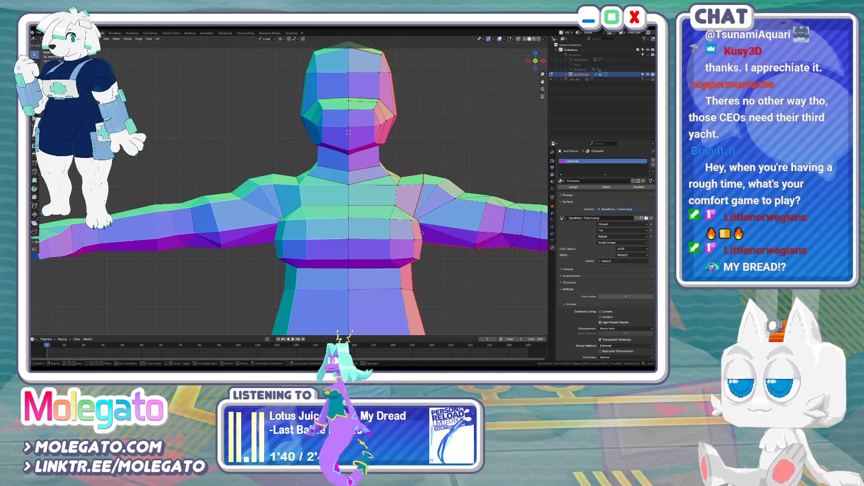
click(422, 233)
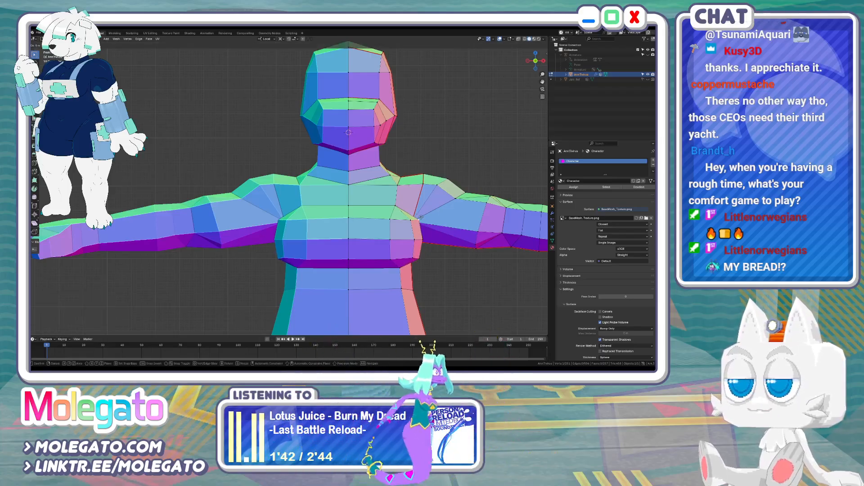
middle_drag(417, 219, 337, 250)
click(422, 247)
key(KP_1)
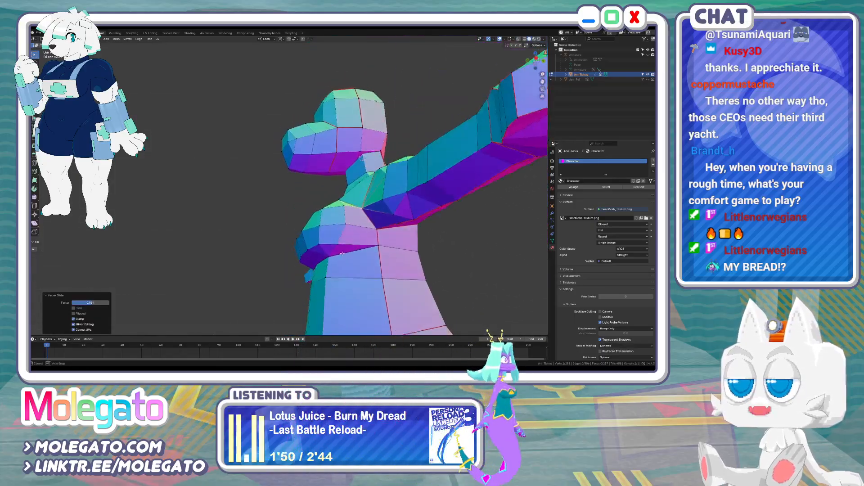
Check the chest in Object Mode and move its bottom edge down along Z in front view
key(Tab)
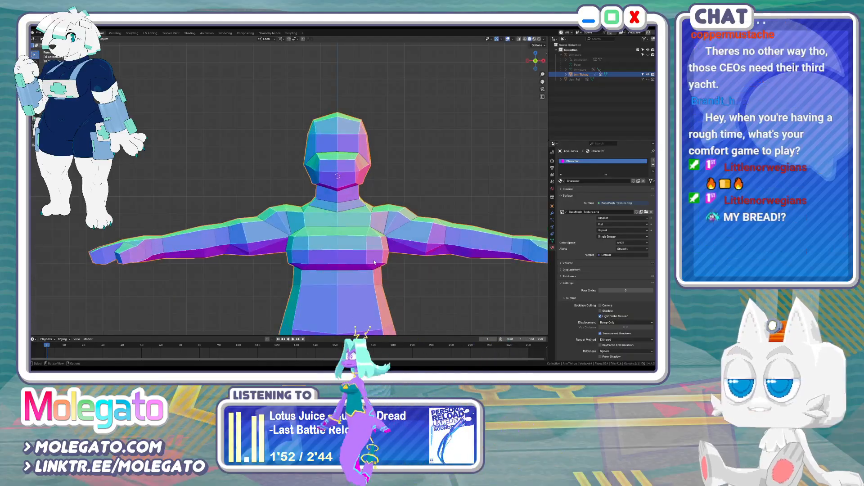
scroll(377, 278, up, 3)
key(Tab)
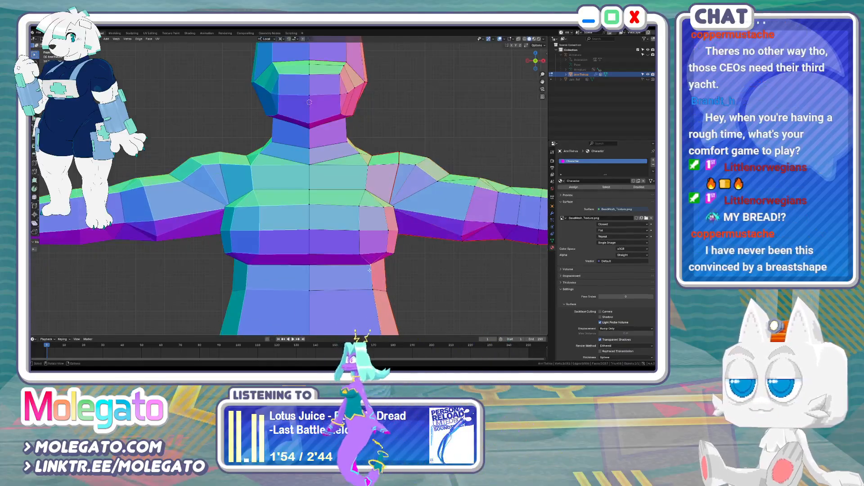
key(g)
key(z)
click(312, 277)
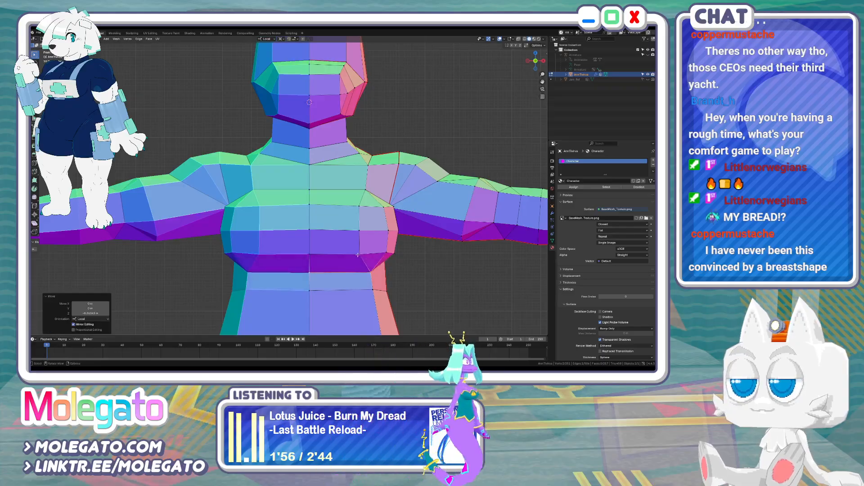
Add the chest's lower side vertices to the selection and move them vertically to even out its bottom edge
shift+click(385, 252)
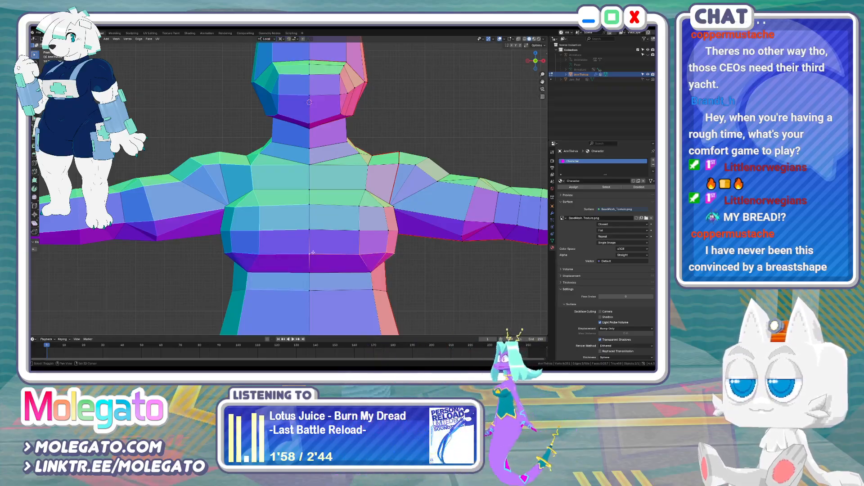
middle_drag(313, 253, 382, 245)
key(g)
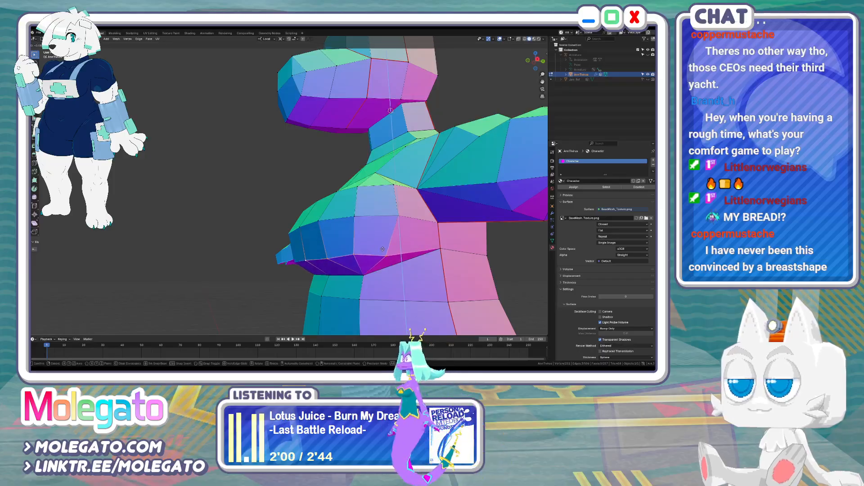
click(383, 249)
Slide the chest's frontmost vertices along their edges in side view
key(KP_3)
scroll(302, 260, up, 1)
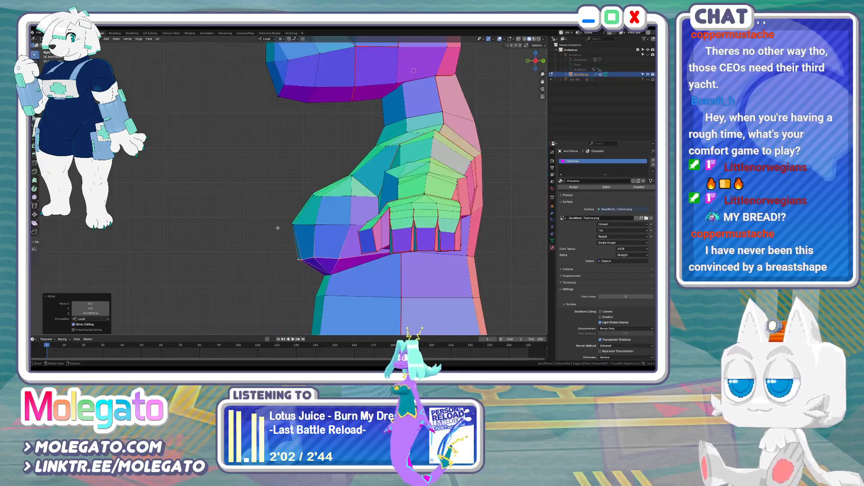
drag(270, 217, 354, 231)
key(g)
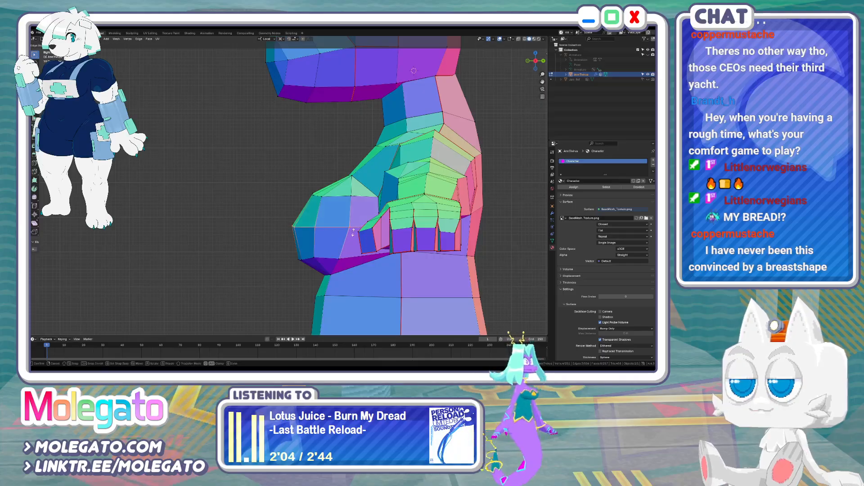
click(353, 232)
Move the chest's front vertices in side view to round the profile, and check the shape in Object Mode from the front
scroll(302, 186, down, 2)
key(g)
key(z)
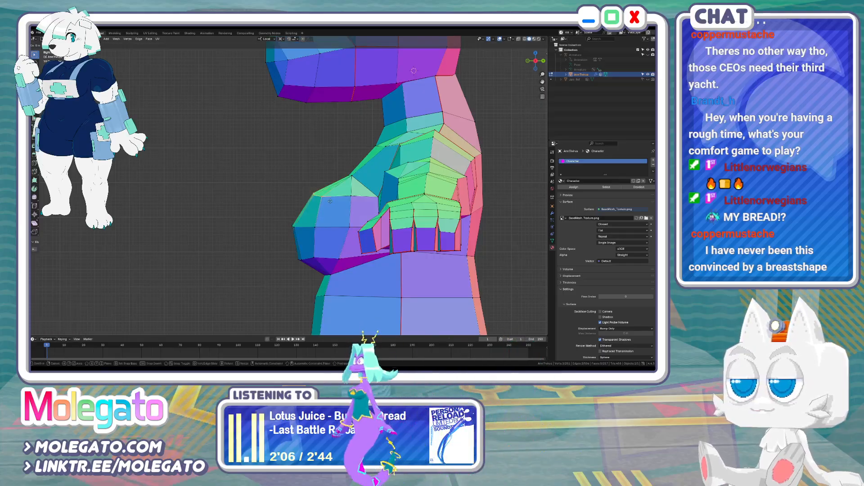
click(322, 242)
key(g)
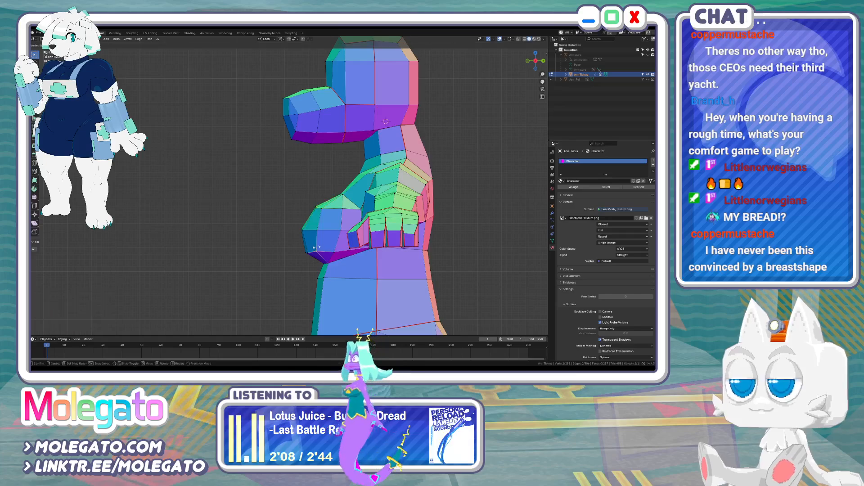
click(315, 247)
key(Tab)
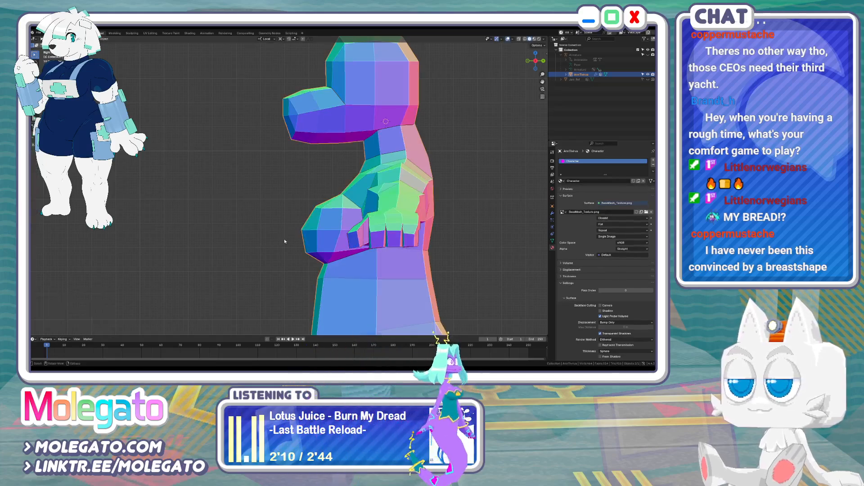
scroll(281, 246, down, 2)
key(KP_1)
middle_drag(339, 252, 335, 251)
key(KP_1)
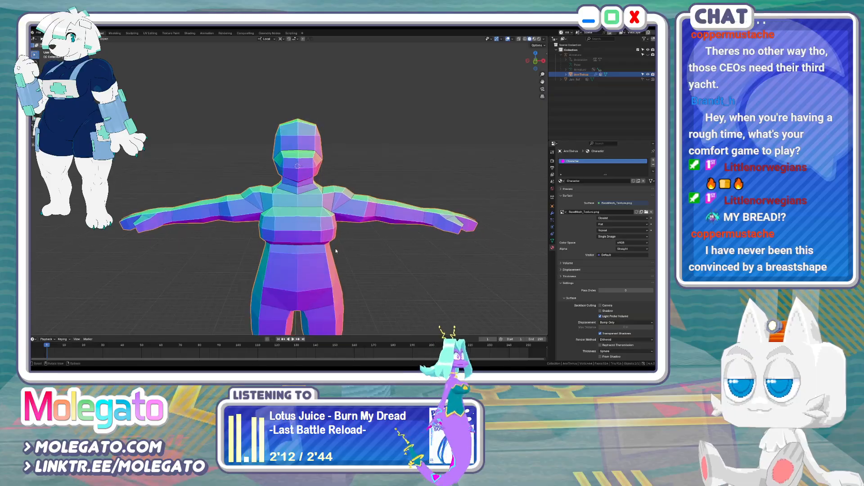
Move the vertex at the base of the neck in front view and check the whole figure in Object Mode
scroll(336, 251, up, 3)
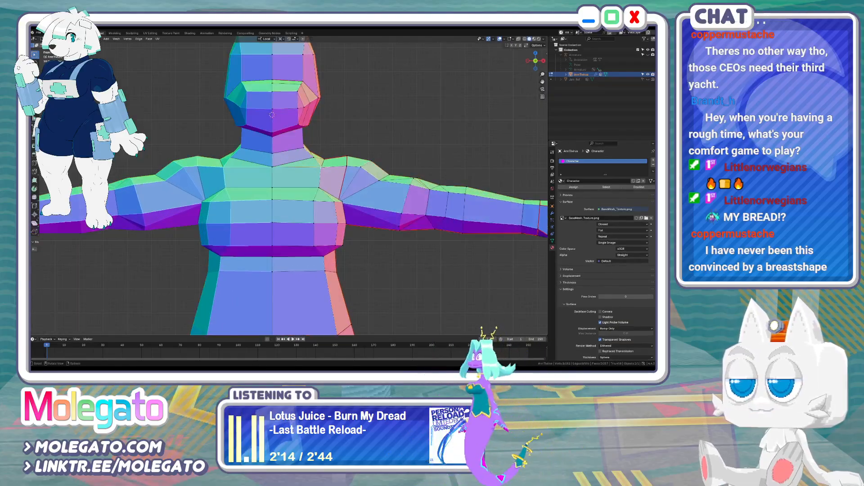
key(Tab)
key(g)
key(x)
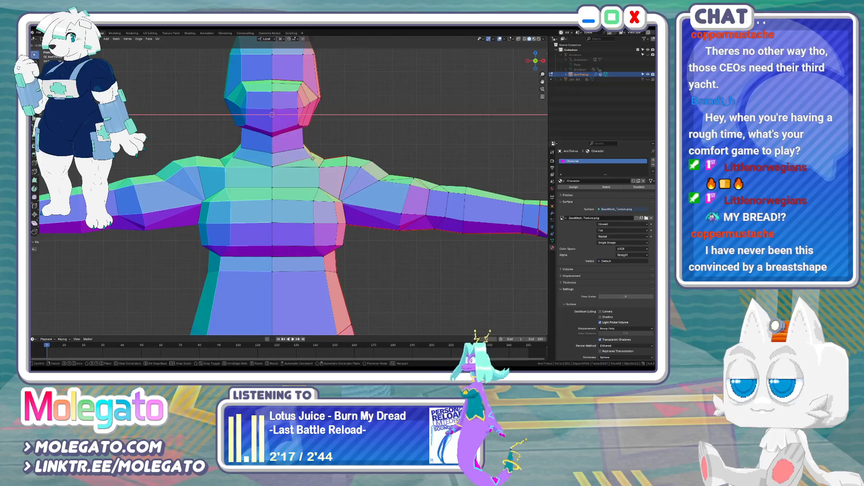
click(320, 188)
scroll(379, 233, down, 6)
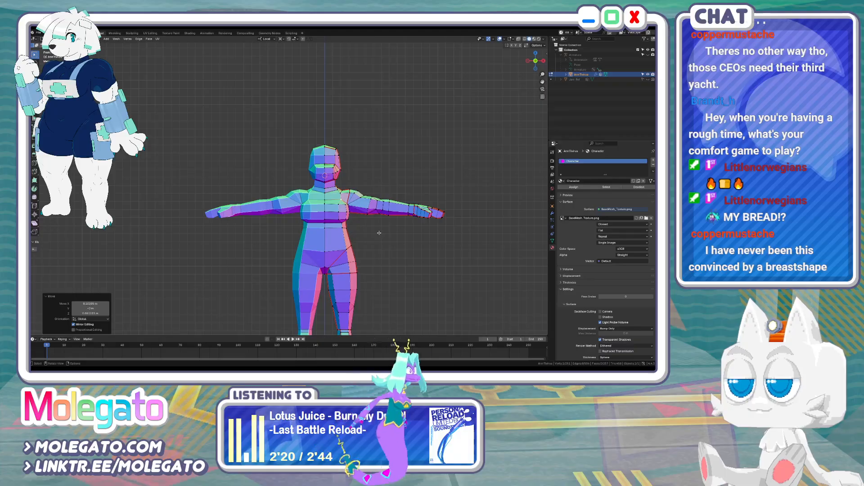
key(Tab)
shift+middle_drag(375, 247, 271, 216)
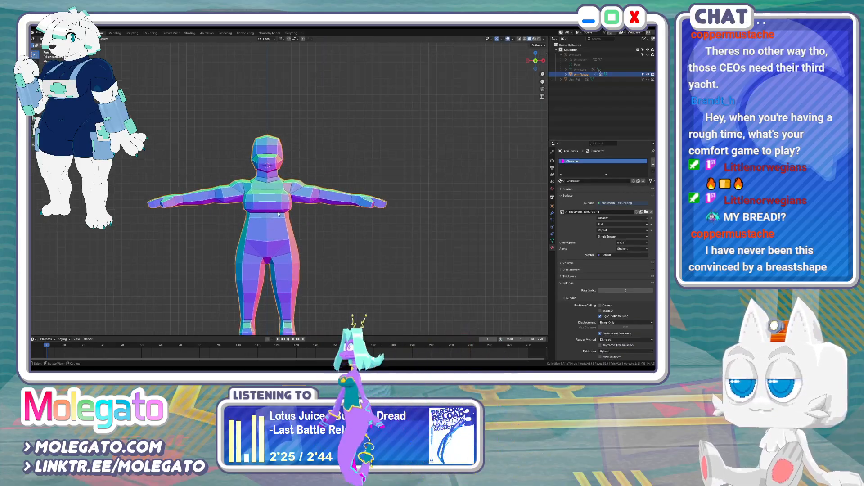
key(Tab)
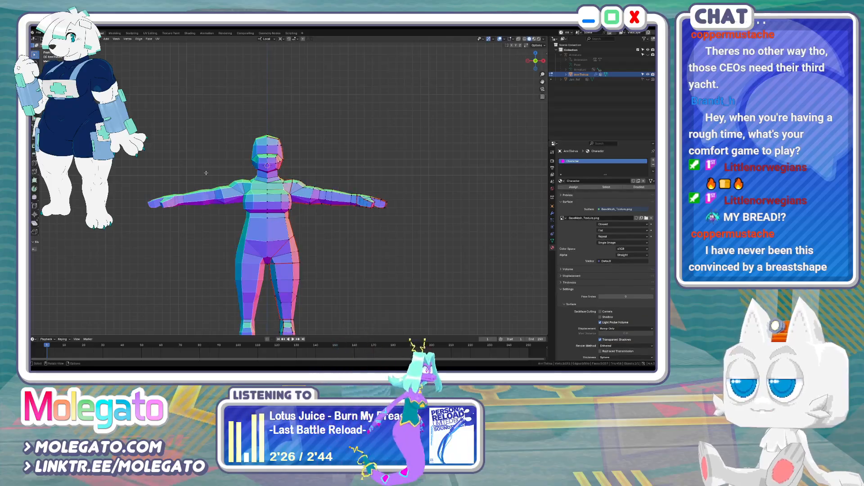
drag(202, 116, 343, 212)
key(g)
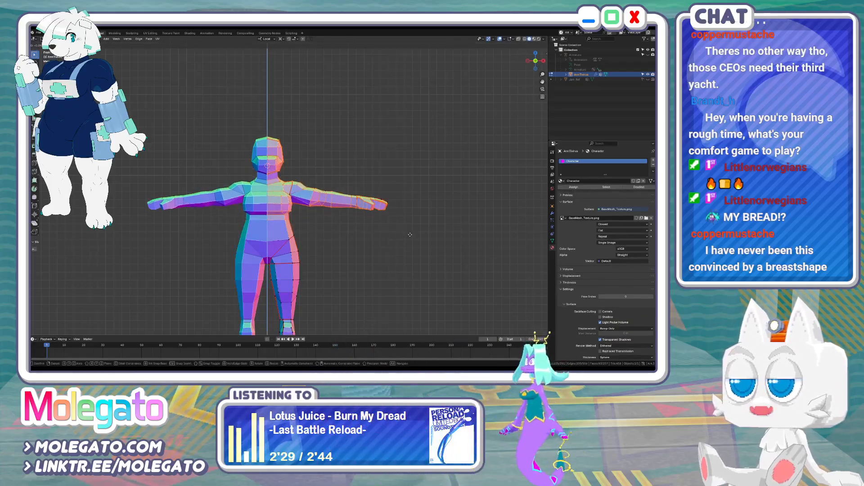
right_click(410, 235)
Turn on X-ray, select the whole upper body above the waist and move it down along Z to shorten the torso
key(alt+z)
drag(198, 116, 384, 212)
key(g)
click(414, 228)
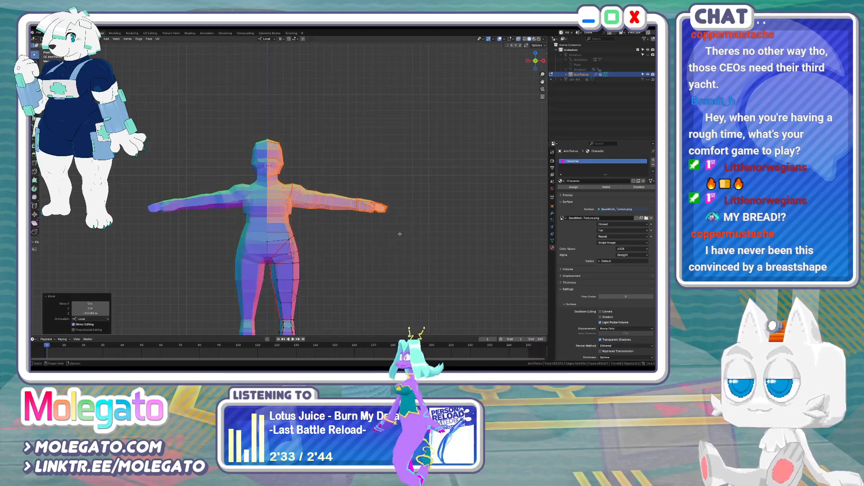
Reposition the vertices along the side of the hip and upper thigh in front view to smooth the outline
scroll(279, 249, up, 4)
key(KP_3)
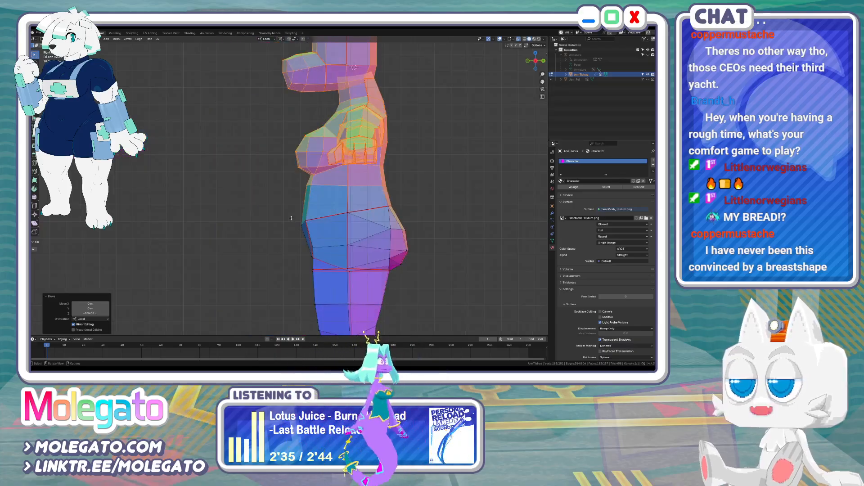
middle_drag(311, 189, 329, 202)
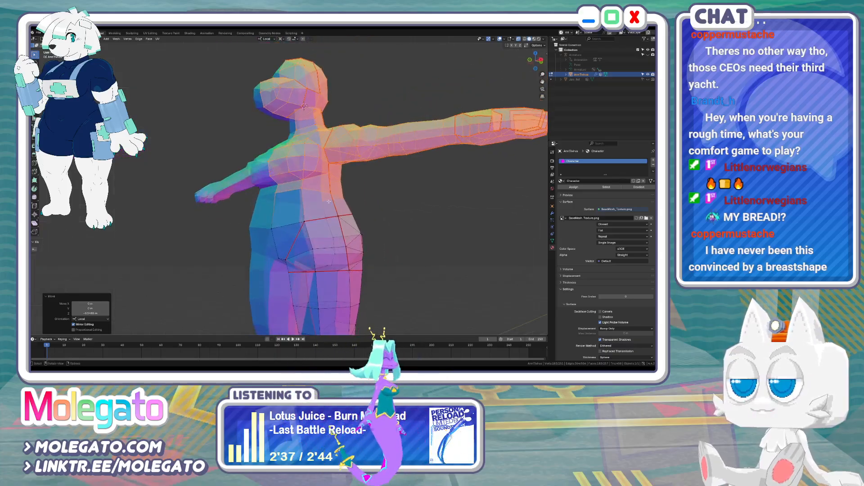
click(306, 224)
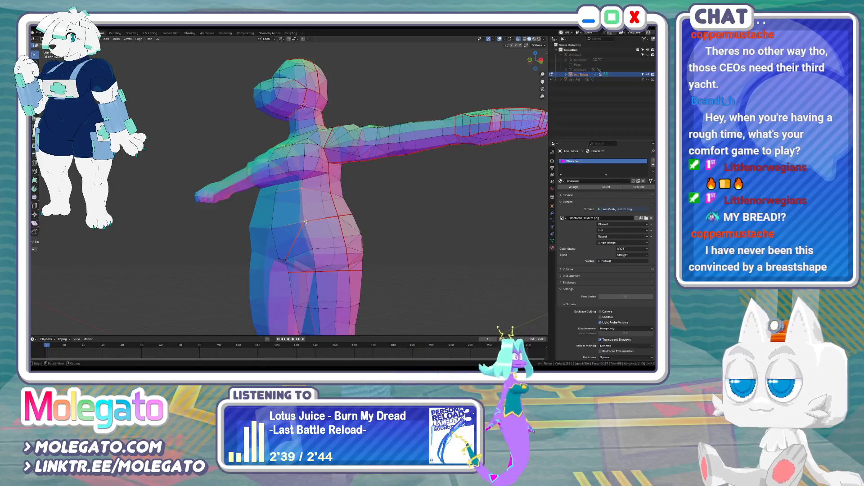
key(KP_1)
key(g)
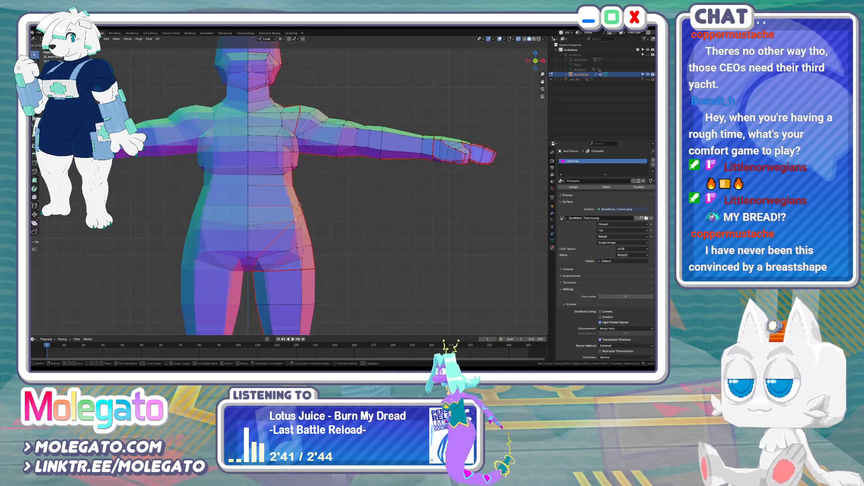
click(303, 205)
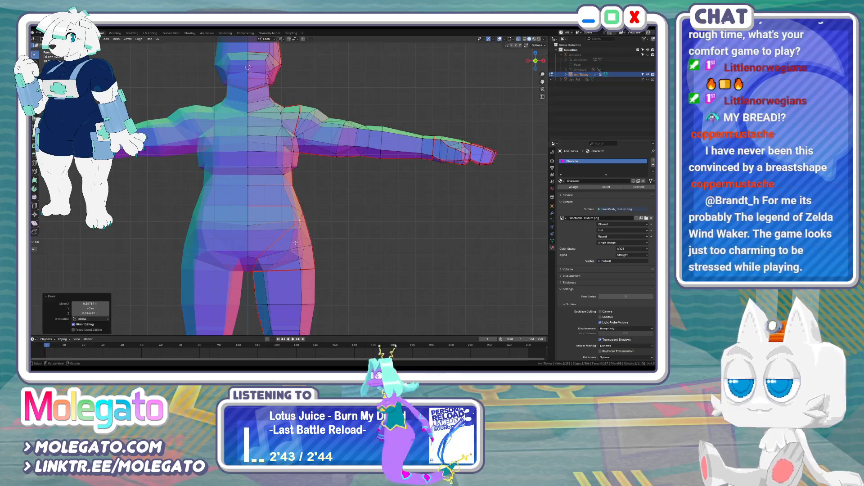
key(g)
click(301, 262)
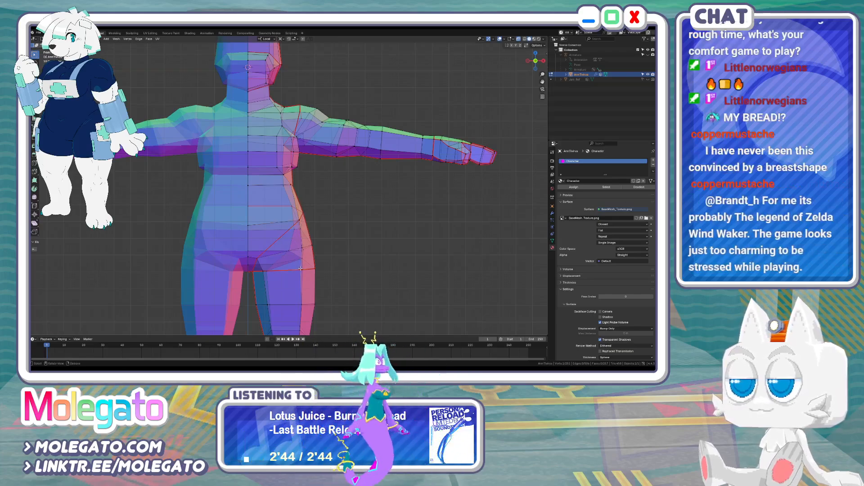
click(302, 268)
Knife a vertical cut from the crotch up across the belly to the underside of the chest
middle_drag(311, 240, 289, 233)
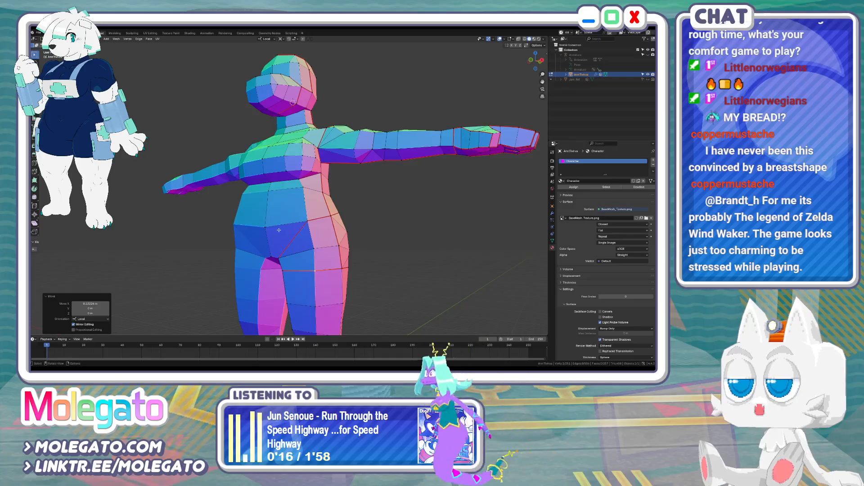
mouse_move(289, 233)
middle_down()
mouse_move(282, 212)
mouse_move(277, 234)
middle_up()
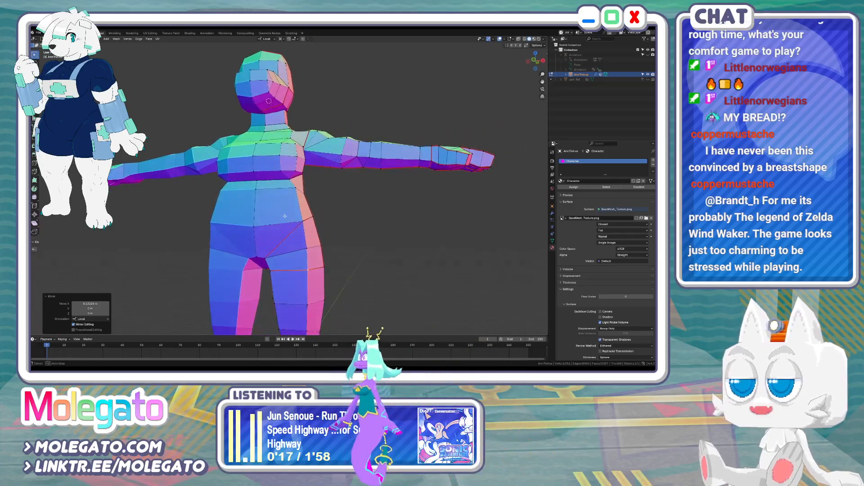
key(k)
click(265, 257)
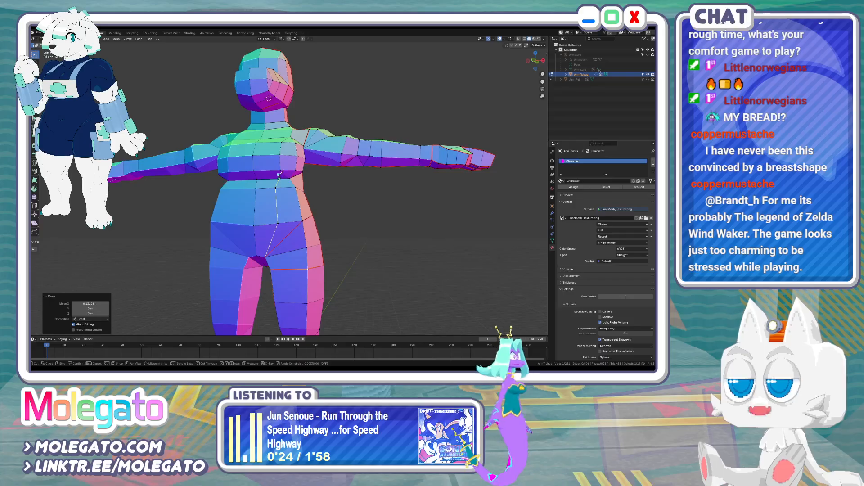
key(Return)
Move the new cut's vertices on the belly and just below the chest in side view to round the belly
scroll(277, 177, up, 3)
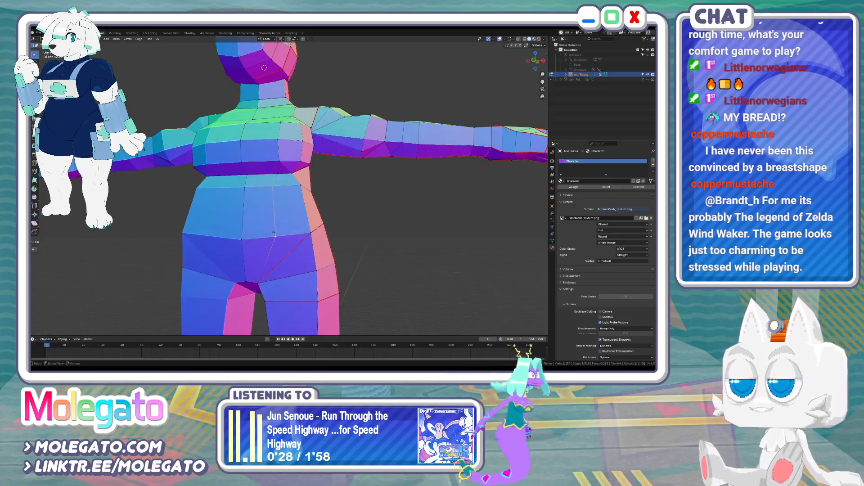
key(KP_3)
key(g)
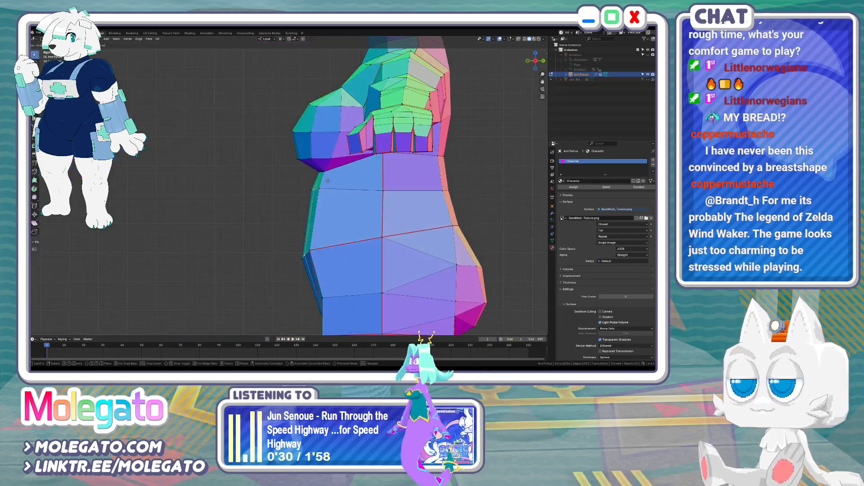
click(301, 207)
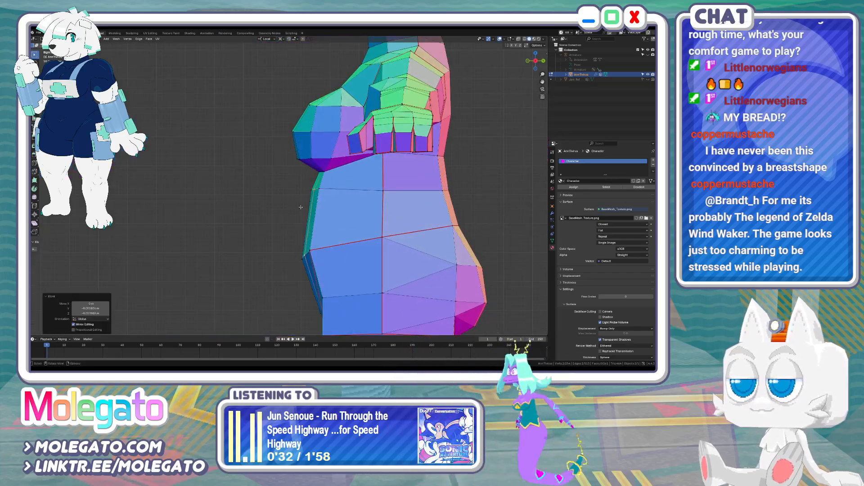
click(324, 172)
key(g)
click(322, 171)
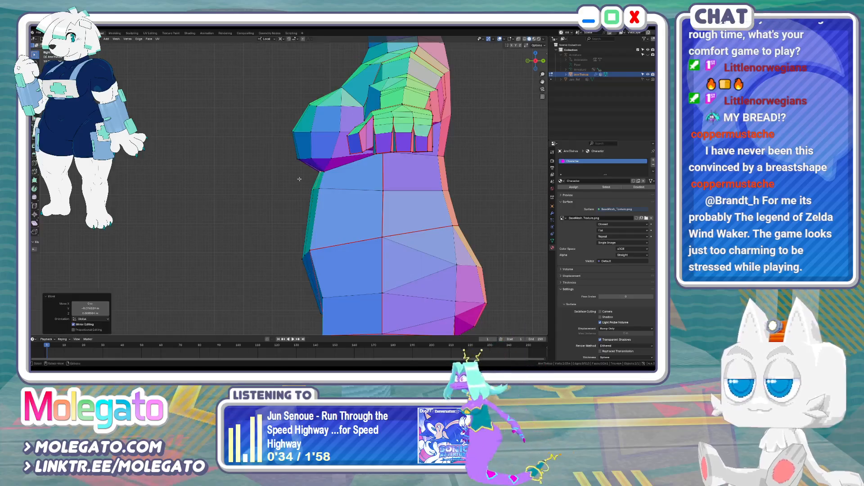
Dissolve the selected edge of the cut beneath the chest
middle_drag(321, 172, 144, 106)
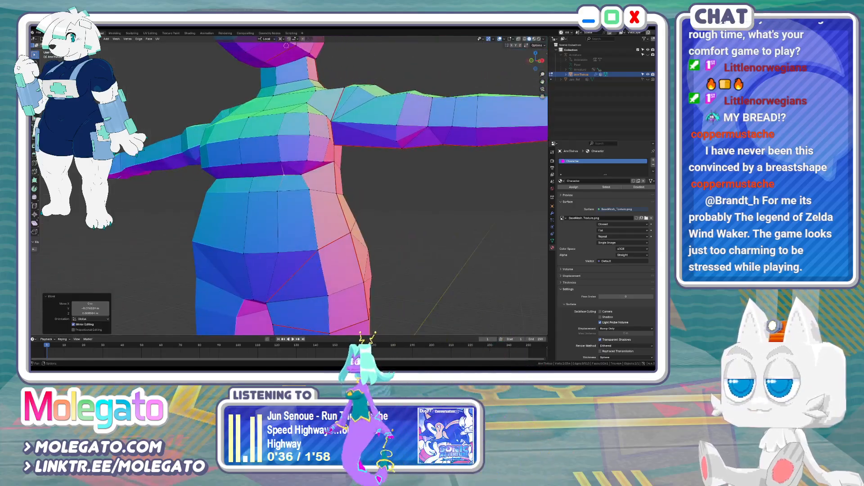
key(x)
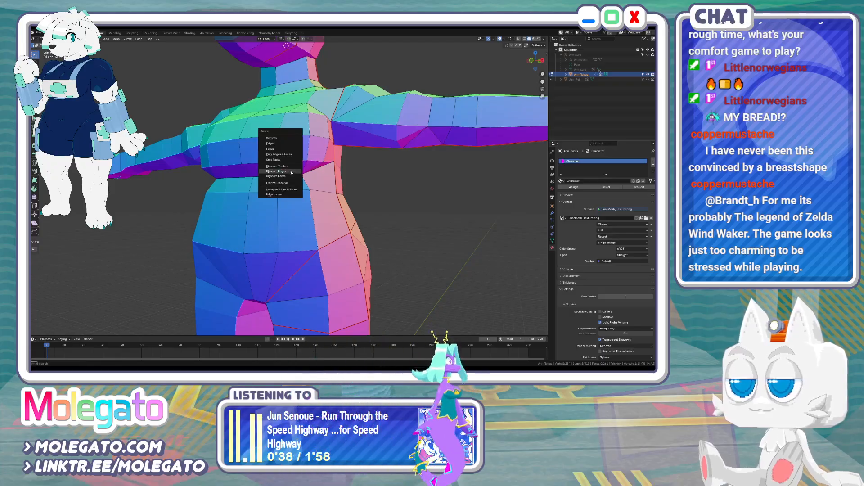
click(291, 173)
Adjust the cut's upper belly vertex and move the vertical belly edge sideways along X
middle_drag(292, 173, 257, 170)
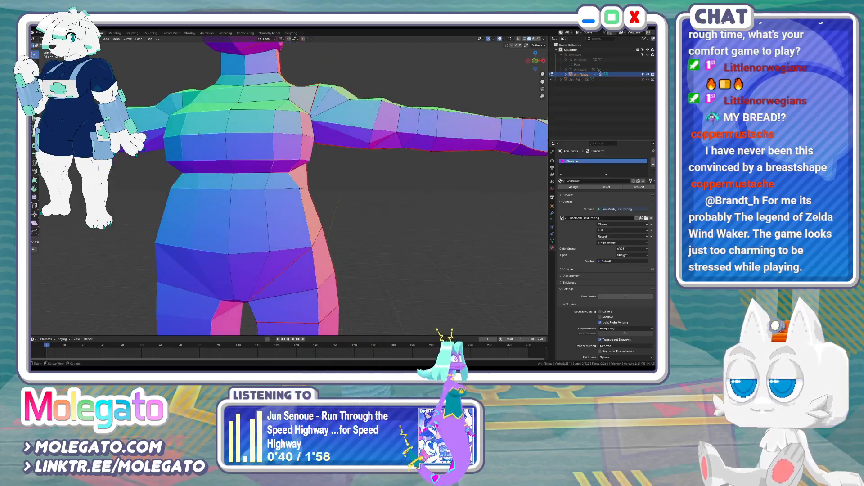
click(263, 189)
key(g)
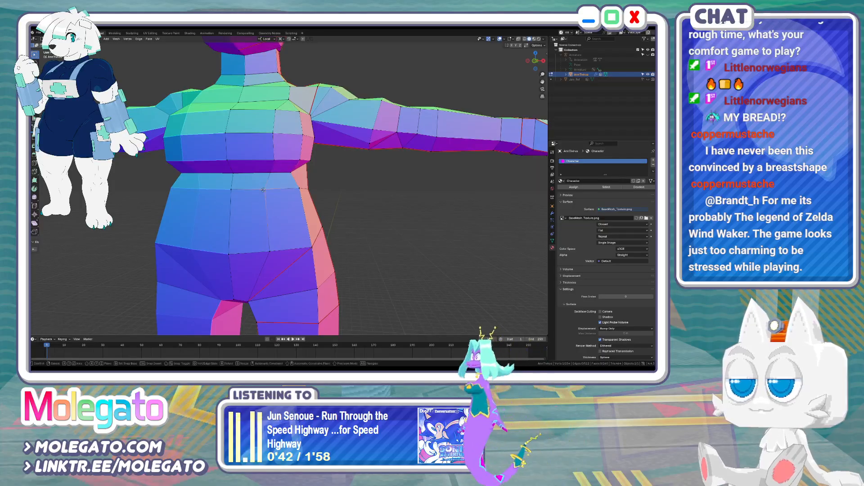
click(264, 190)
middle_drag(263, 189, 263, 206)
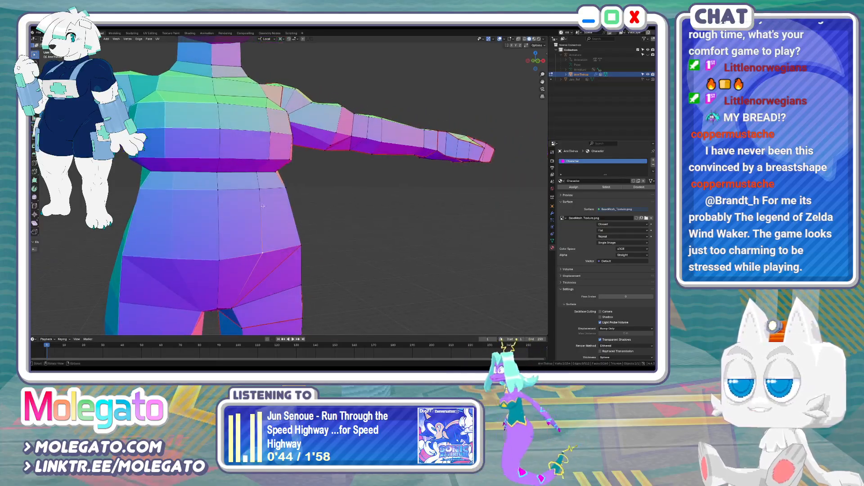
key(g)
key(x)
click(273, 208)
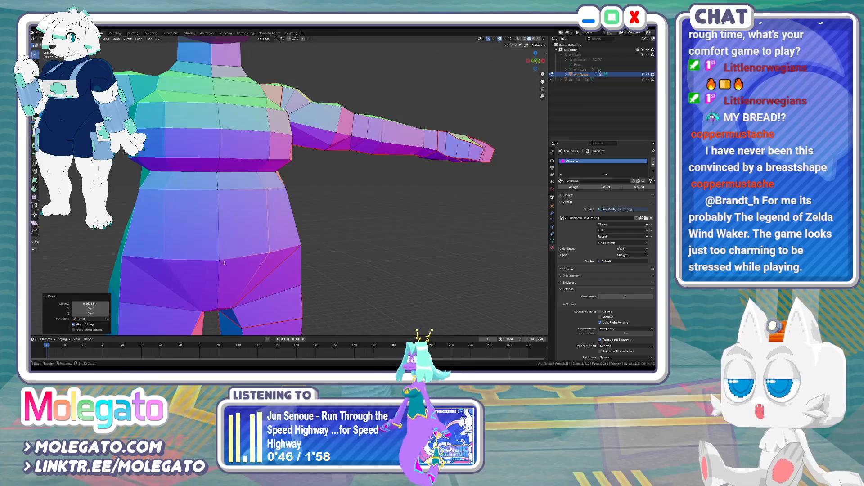
key(KP_3)
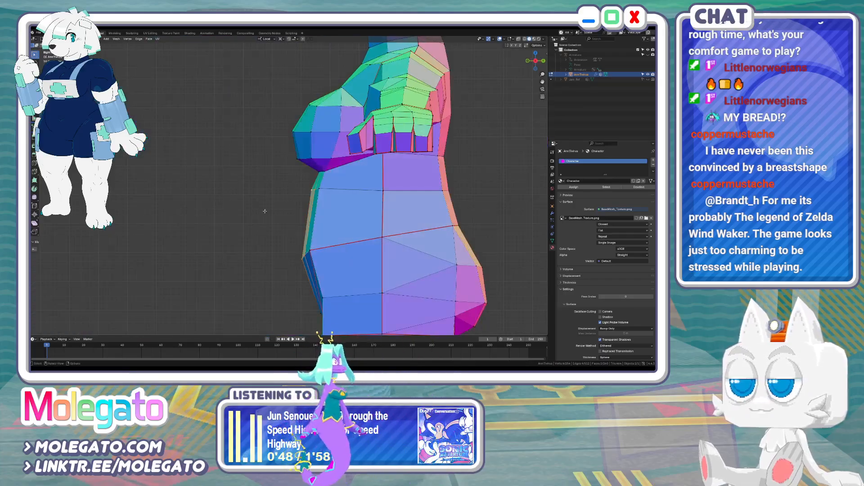
Move the belly's frontmost vertices in side view, one of them along Y, to push the belly outline forward
key(g)
click(286, 244)
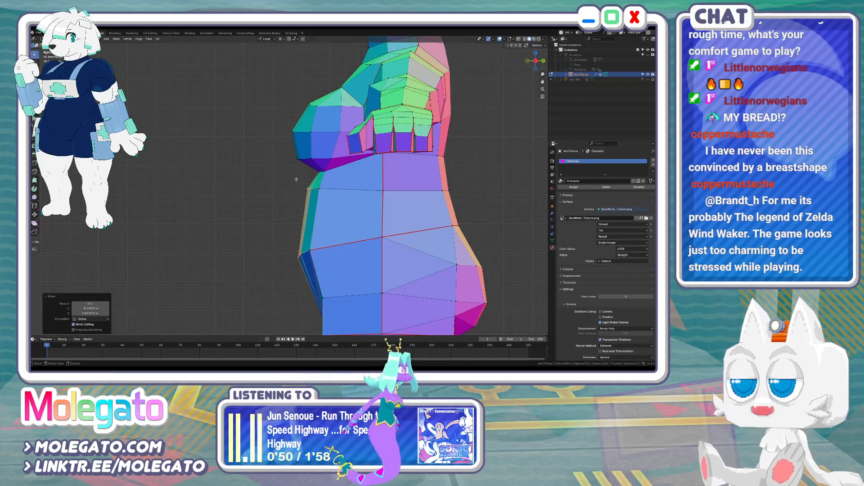
drag(304, 268, 305, 269)
key(g)
key(y)
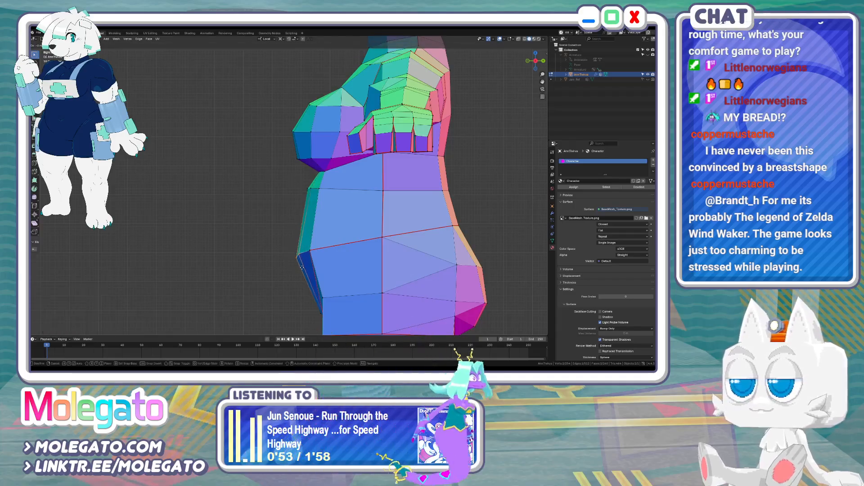
click(302, 267)
click(291, 259)
key(g)
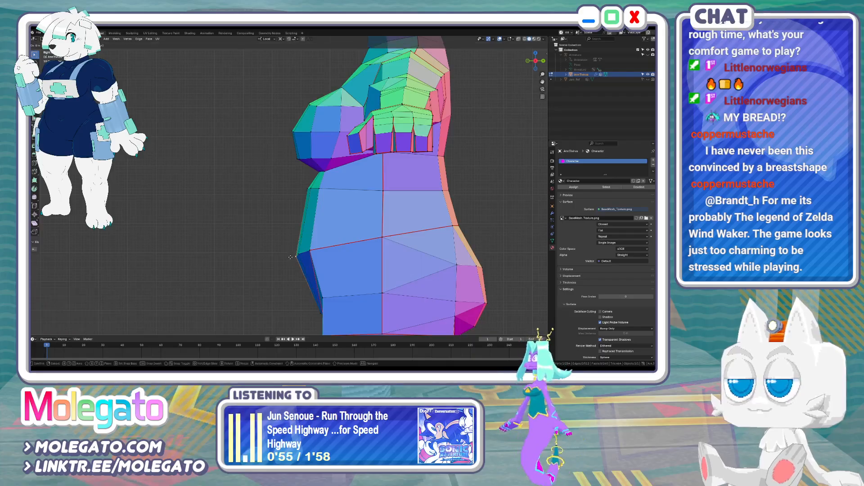
click(290, 253)
Reposition the belly vertices just below the chest in side view and scale them along Y
scroll(291, 253, down, 4)
scroll(367, 228, up, 3)
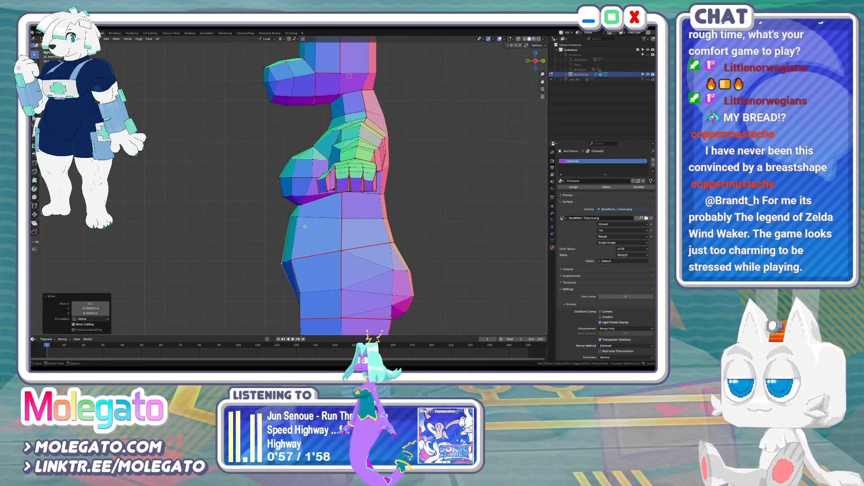
click(286, 201)
key(g)
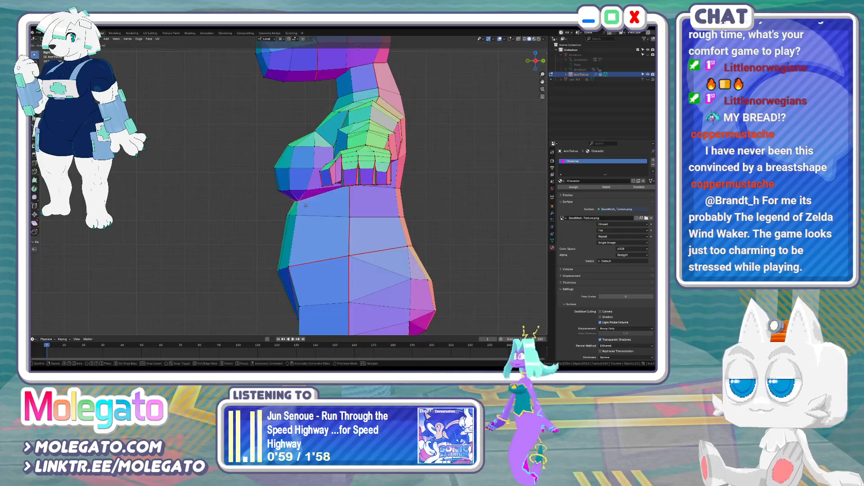
click(309, 206)
key(s)
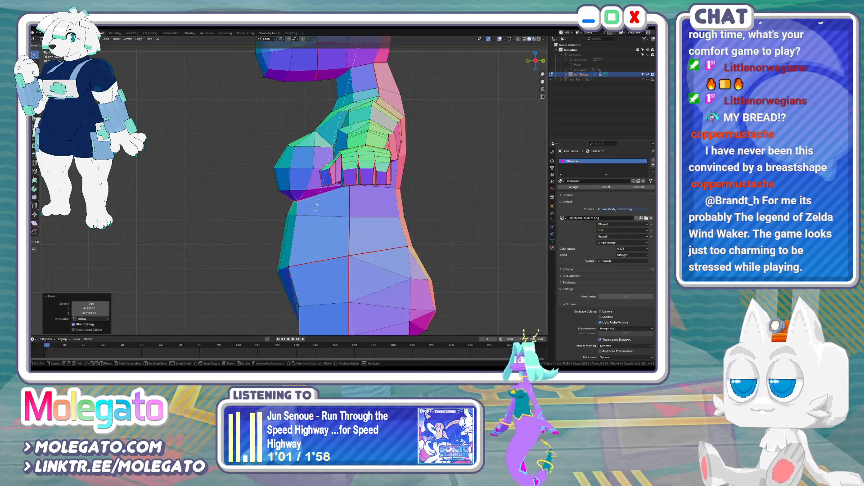
key(Escape)
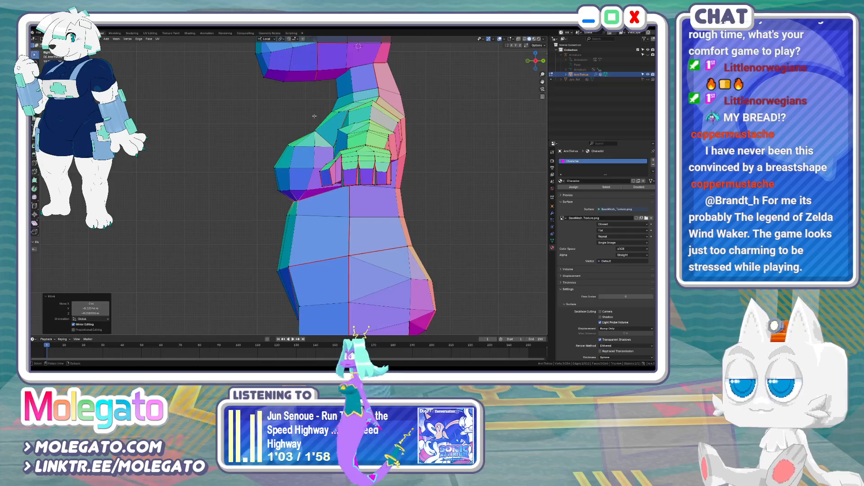
key(s)
key(y)
click(304, 214)
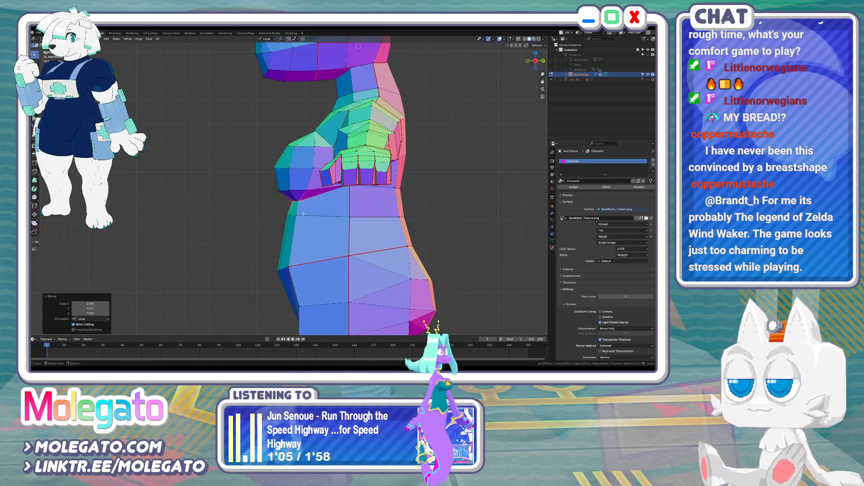
Knife a new edge line across the mid belly from the side seam to the front and move it along Y
scroll(281, 216, down, 2)
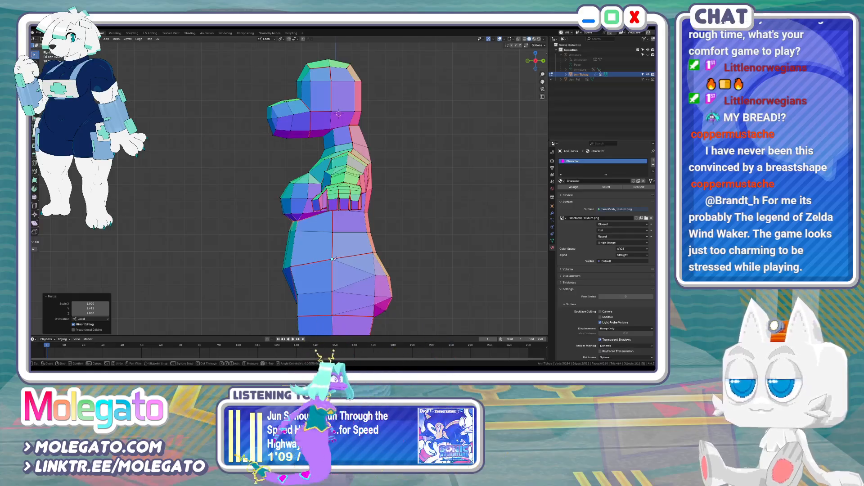
key(k)
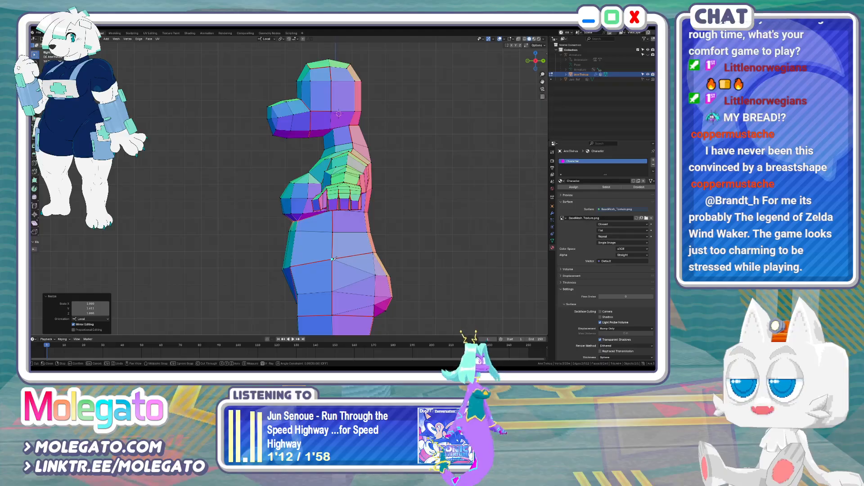
key(Return)
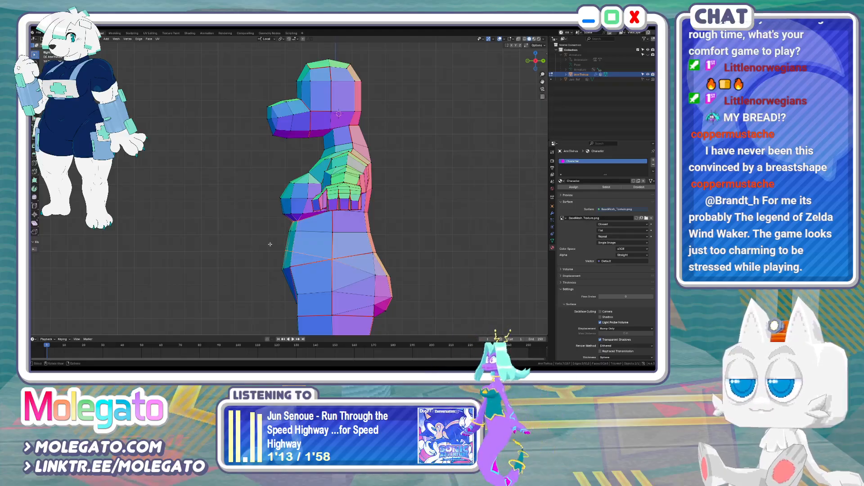
key(g)
click(299, 256)
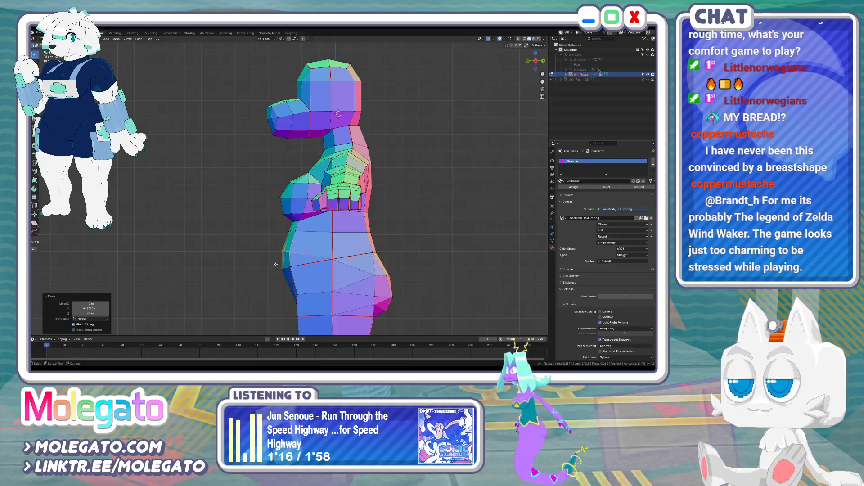
Vertex-slide the side vertices around the new mid-belly cut along their edges in side view
key(g)
key(g)
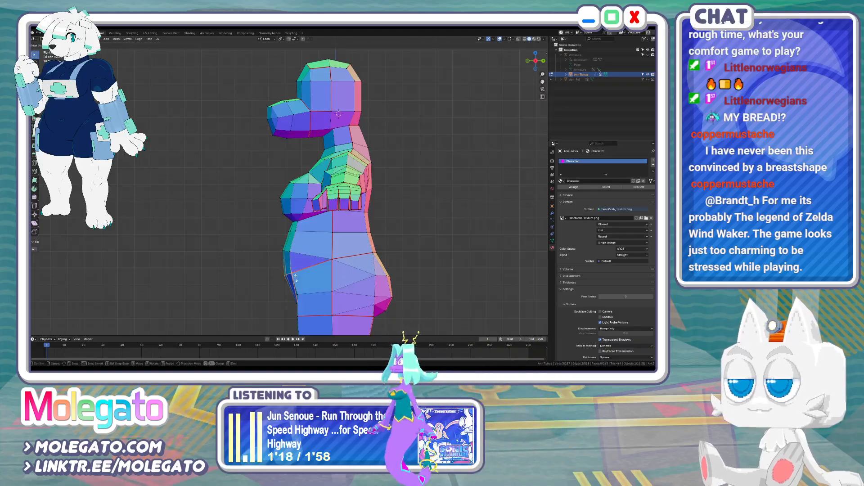
click(294, 278)
key(g)
key(g)
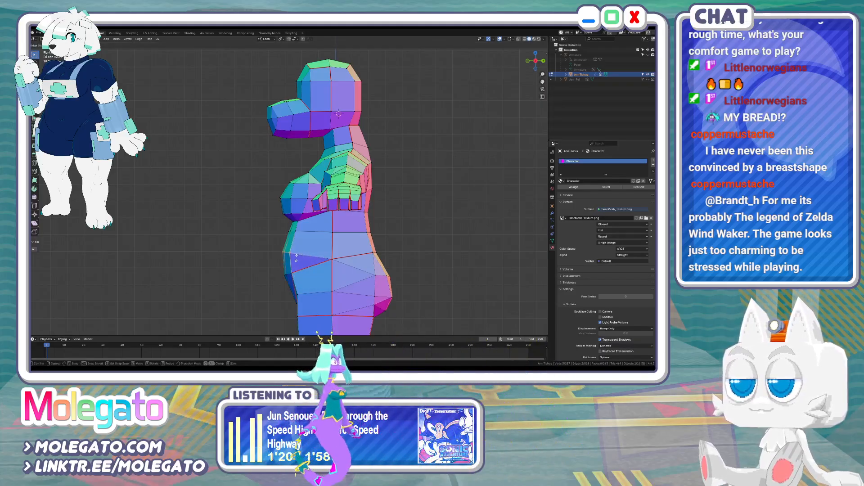
click(296, 259)
Move the mid-belly vertices and the upper belly vertices beneath the chest along Y in side view
key(g)
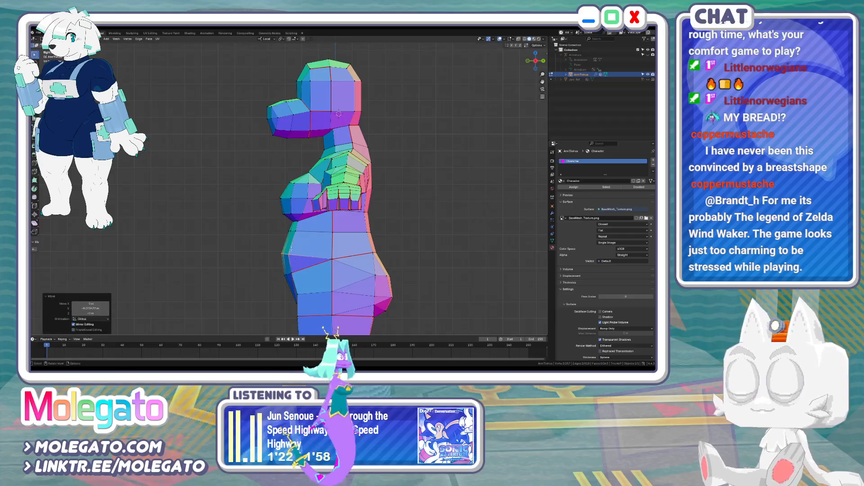
drag(292, 232, 303, 234)
key(g)
key(y)
click(300, 233)
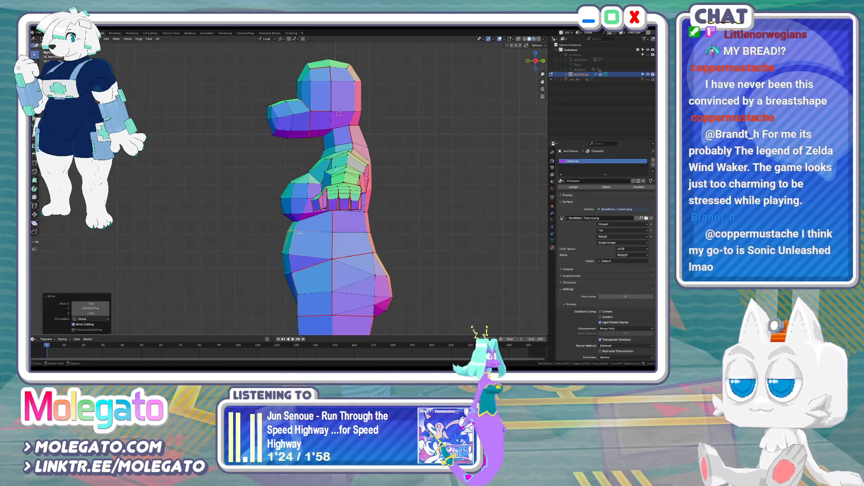
Slide the outer vertex of the lower belly line in front view and shift the line's central vertices along Z
key(KP_1)
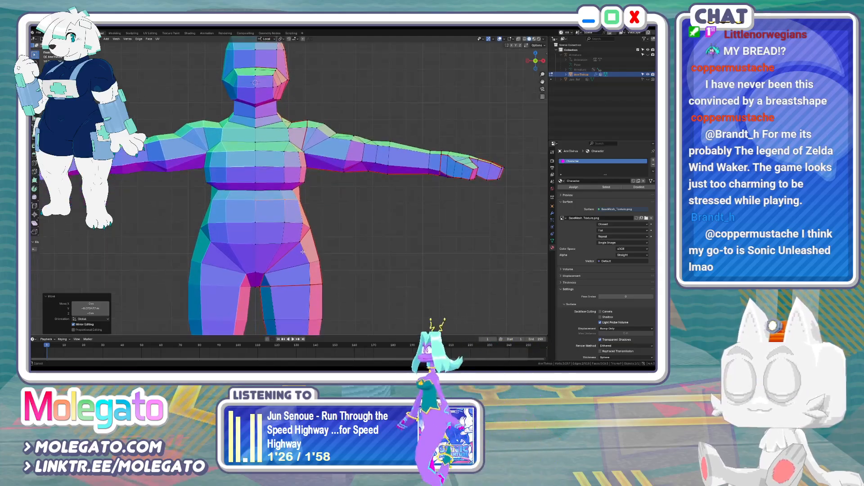
shift+middle_drag(303, 252, 302, 249)
click(301, 242)
key(g)
key(g)
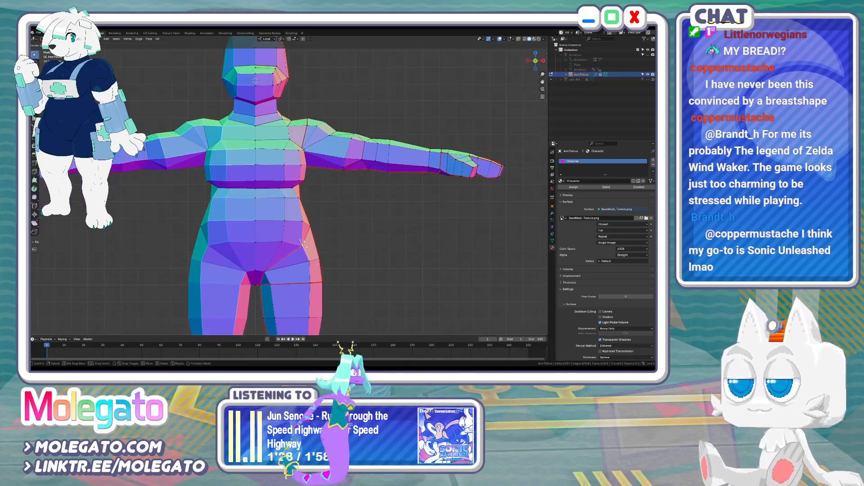
click(304, 243)
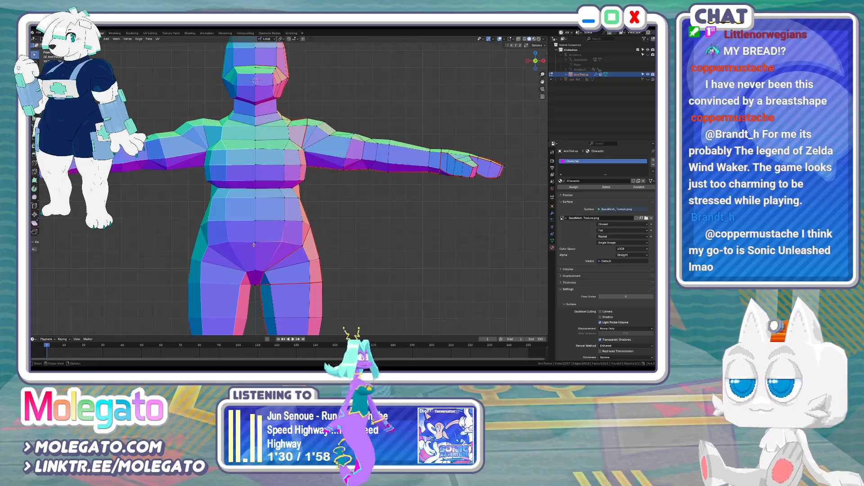
middle_drag(253, 243, 260, 237)
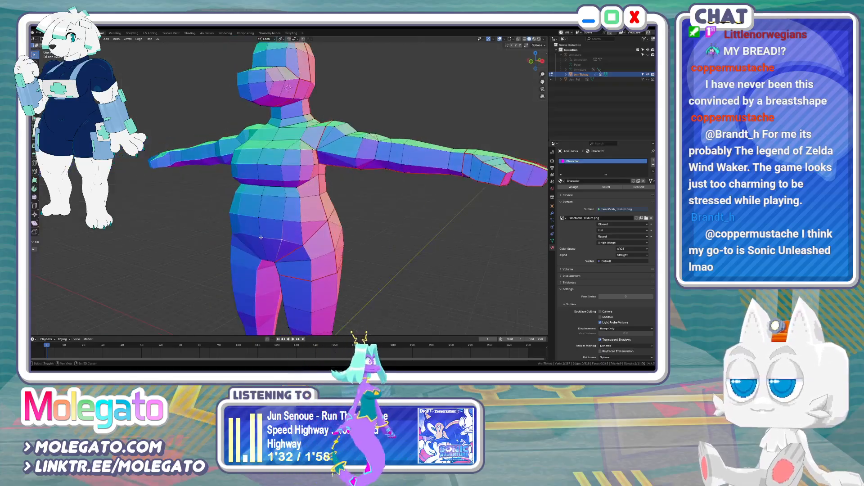
click(280, 243)
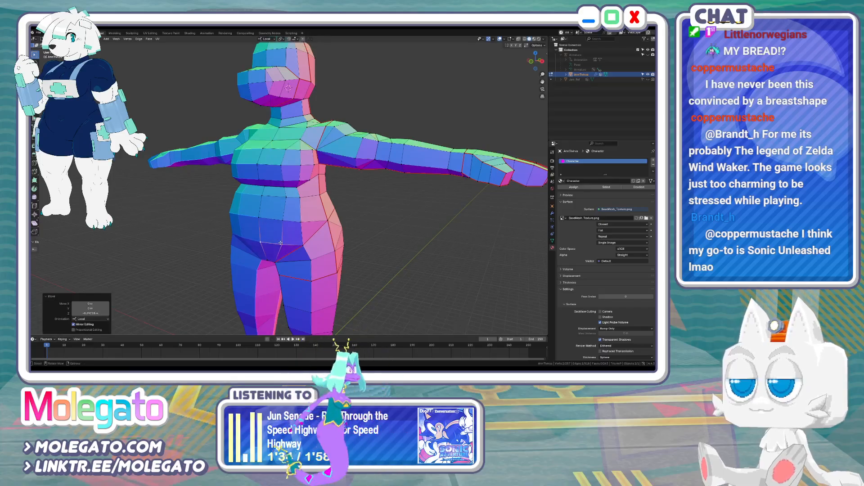
Vertex-slide the side belly vertex directly beneath the chest along its edge
key(KP_3)
key(Tab)
mouse_move(285, 243)
middle_down()
mouse_move(350, 253)
mouse_move(292, 252)
middle_up()
key(Tab)
scroll(295, 245, up, 4)
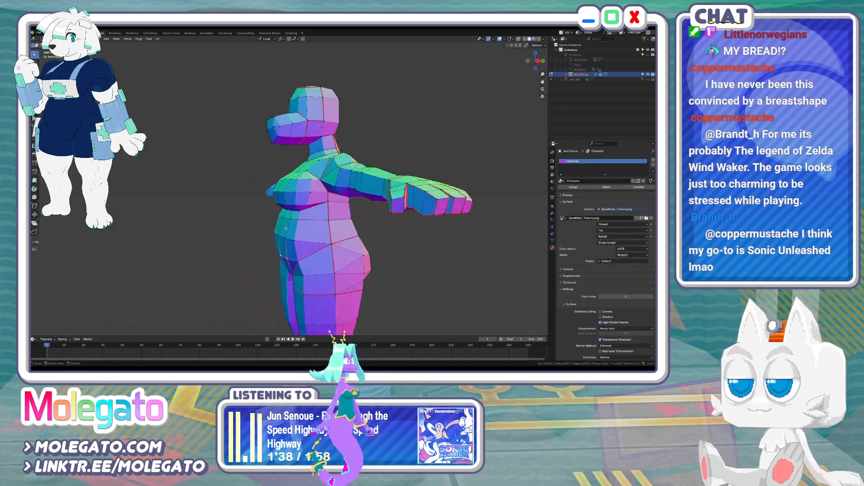
middle_drag(318, 223, 336, 226)
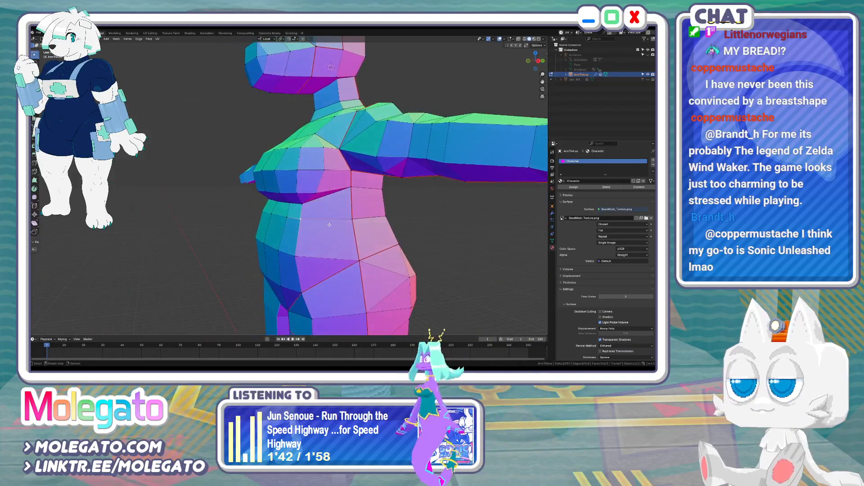
key(g)
key(g)
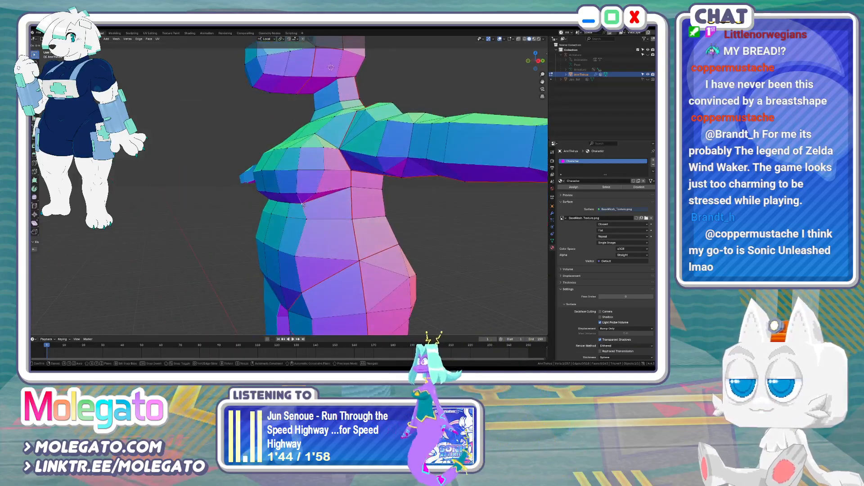
click(305, 204)
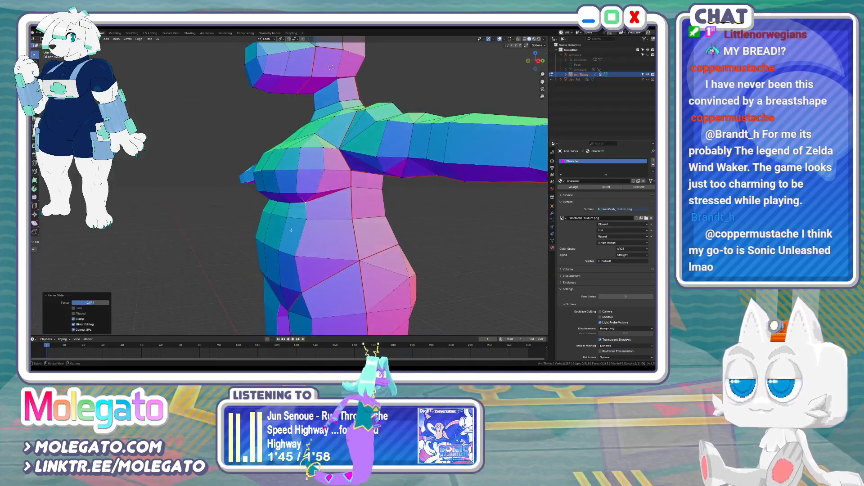
Move the torso's side vertices below the chest along X in front view to adjust the waist width
click(300, 256)
middle_drag(300, 256, 345, 247)
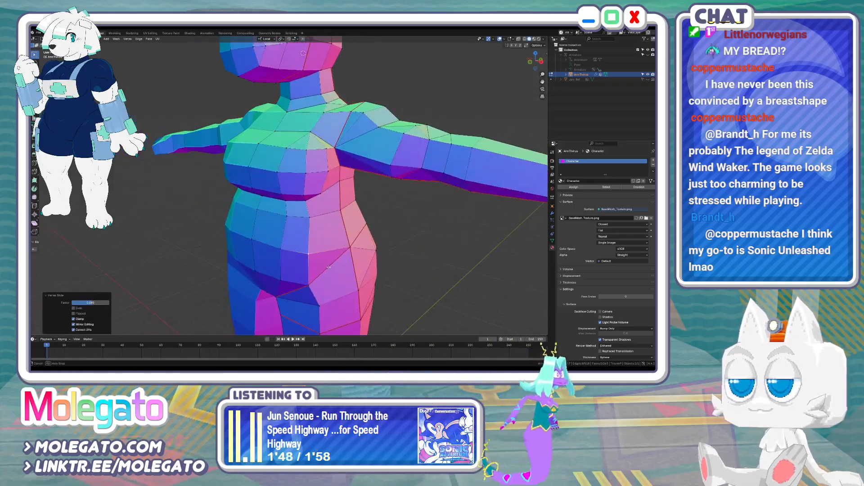
click(348, 247)
key(KP_1)
key(g)
key(x)
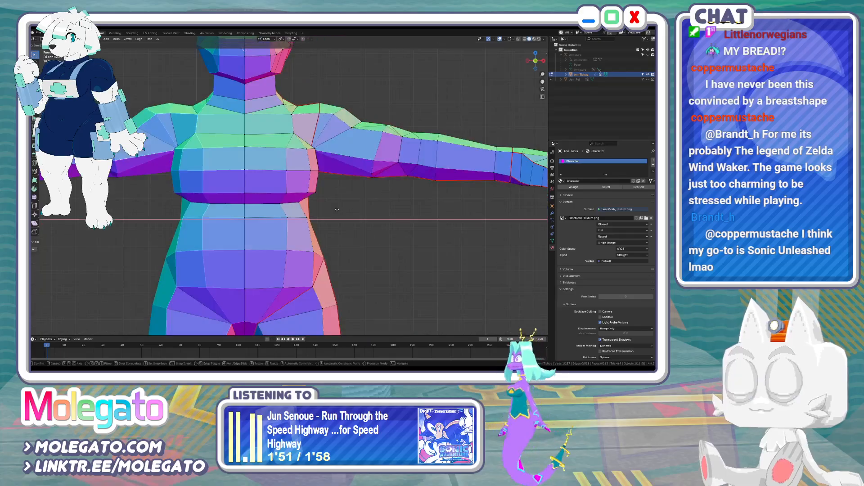
click(339, 207)
Move the outer side vertices at belly height and at the upper waist outward in front view
click(324, 257)
key(g)
click(328, 257)
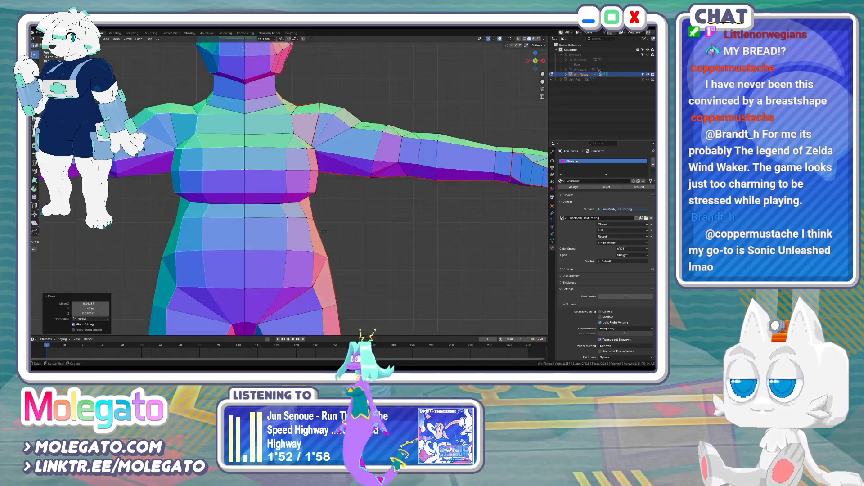
click(314, 219)
key(g)
click(318, 217)
Vertex-slide the vertices at the outer front of the belly along their edges in front view
scroll(328, 245, down, 3)
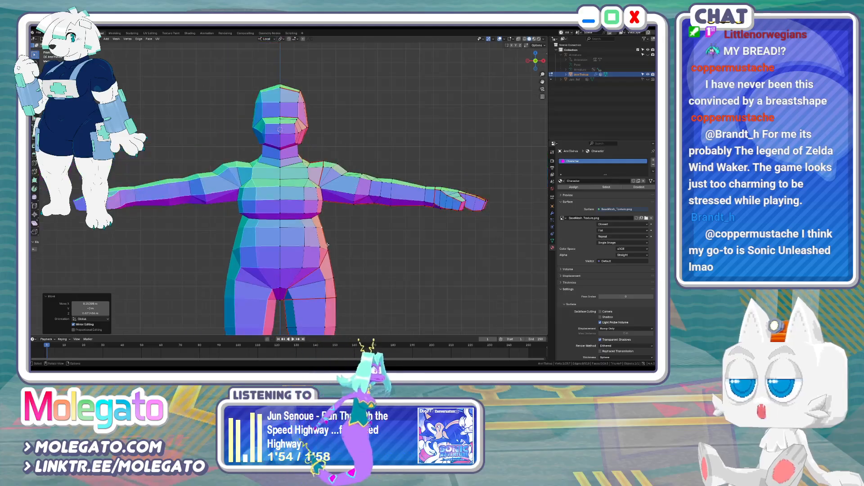
click(321, 270)
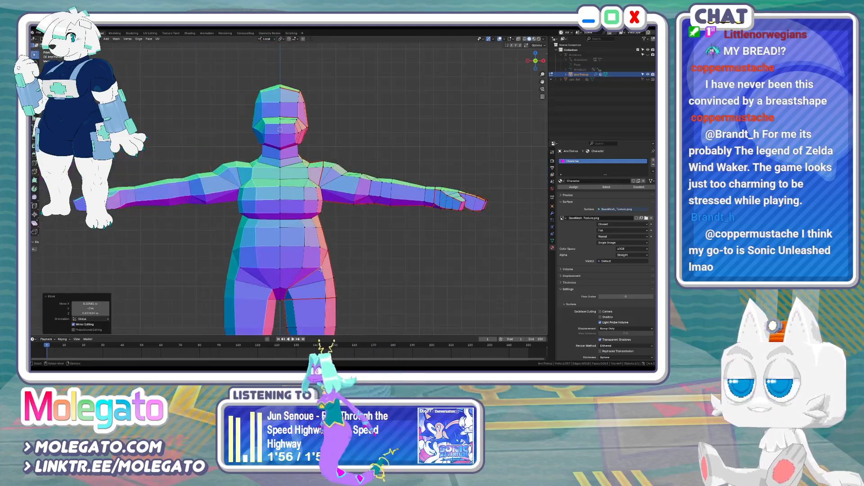
click(305, 227)
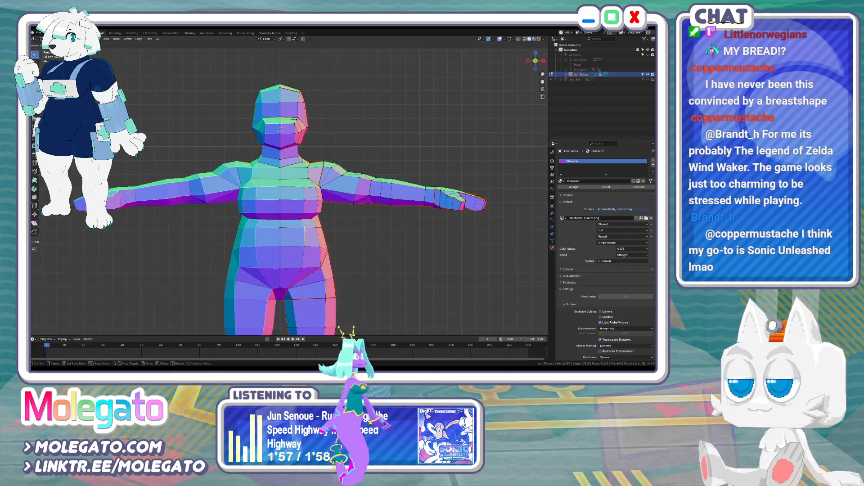
click(302, 241)
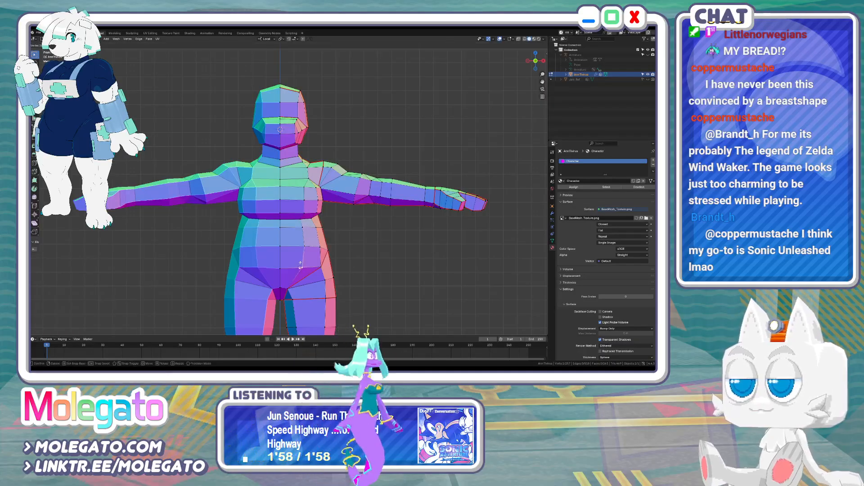
click(307, 246)
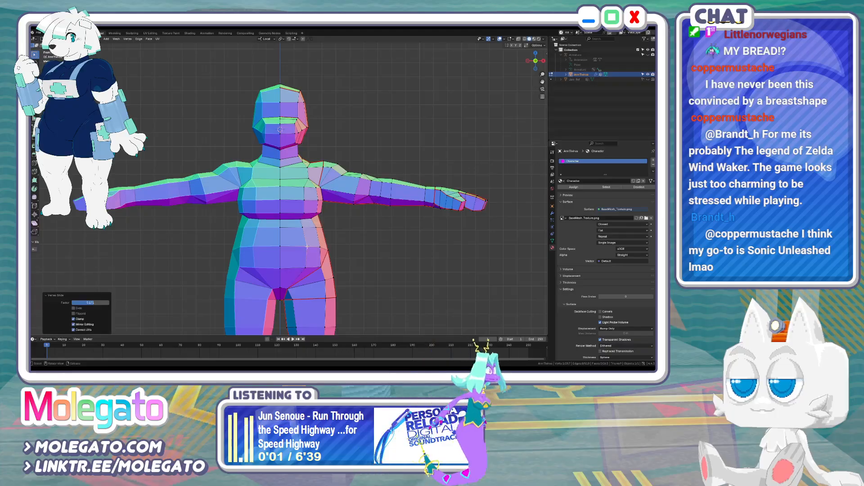
Move the selected belly vertex along Y in side view to adjust the belly's depth
middle_drag(307, 247, 288, 269)
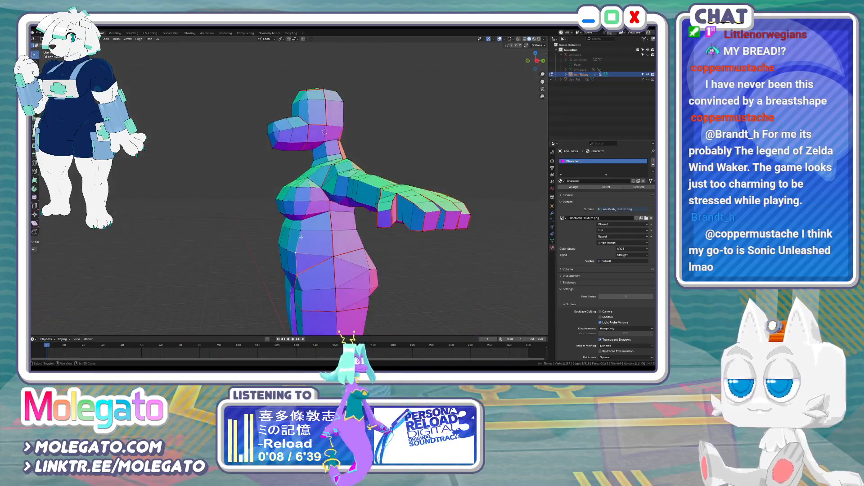
key(KP_3)
scroll(301, 237, up, 2)
key(g)
key(y)
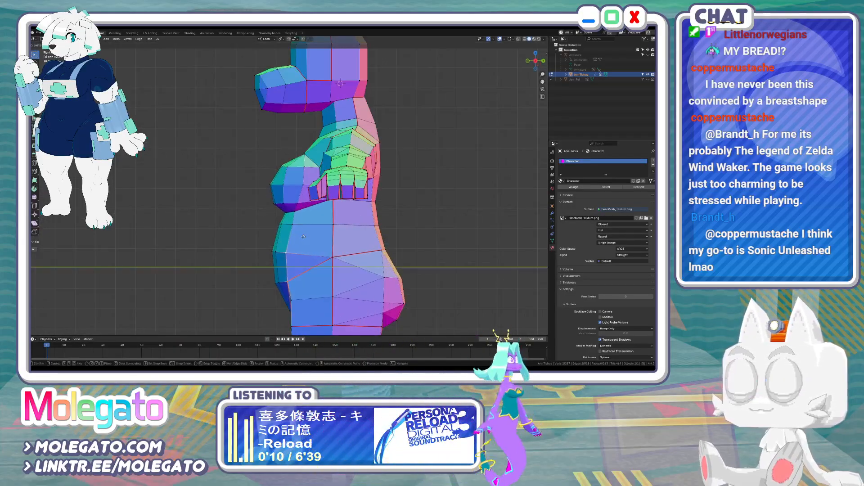
click(305, 238)
Reposition the front belly vertex freely in side view to round the belly profile
key(Tab)
middle_drag(288, 264, 315, 268)
key(Tab)
key(KP_3)
scroll(296, 238, up, 3)
key(g)
click(268, 238)
Leave mesh editing, view the whole character from the front and save the file
scroll(259, 249, down, 4)
key(Tab)
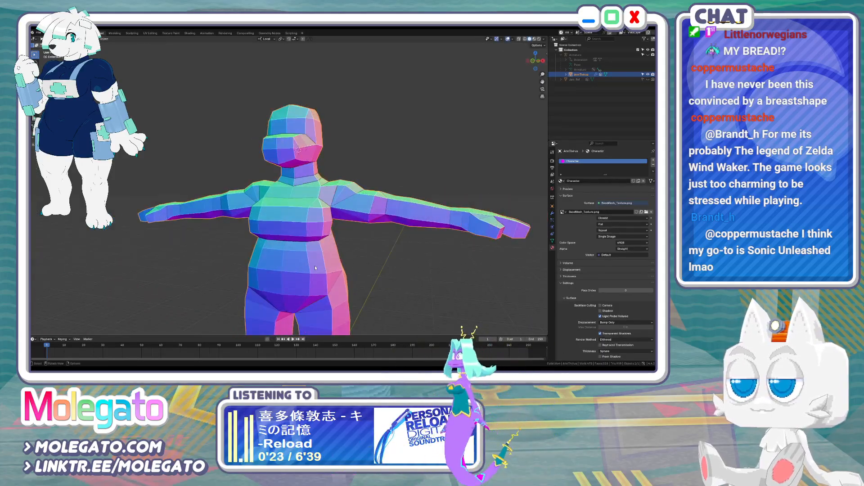
key(KP_1)
scroll(295, 270, down, 4)
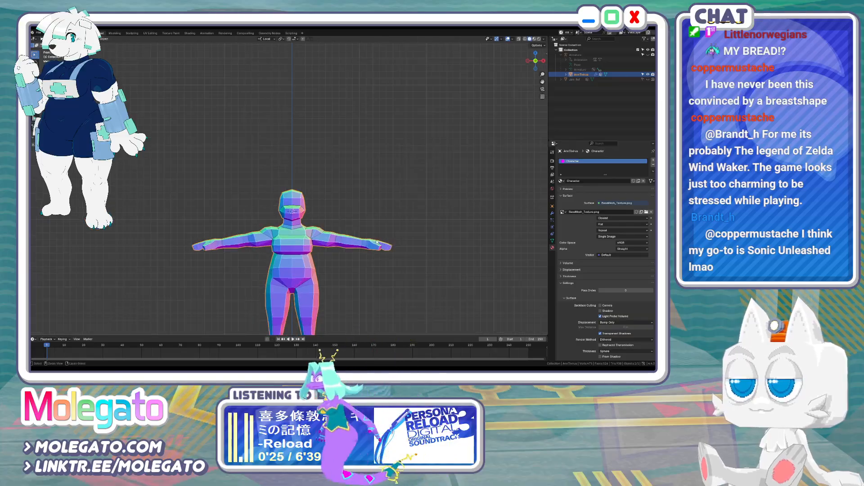
key(ctrl+s)
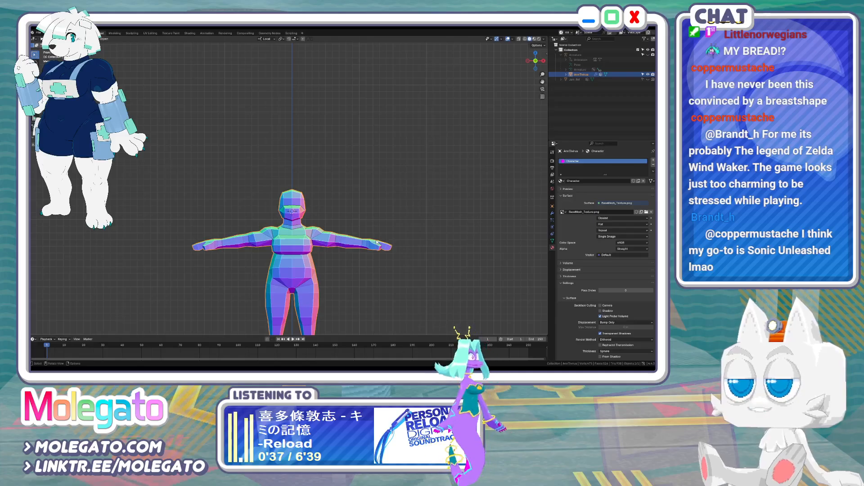
Move the outer hip-crease vertex in front view and shift the crotch vertex along Z
scroll(306, 283, up, 4)
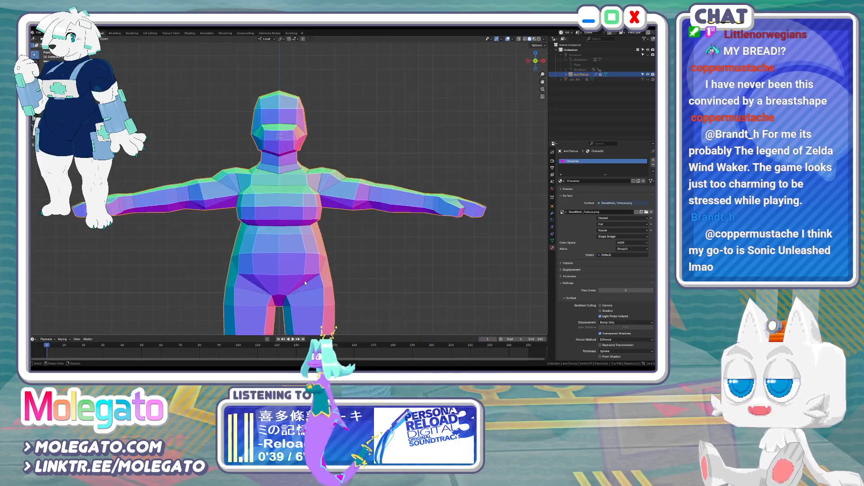
key(Tab)
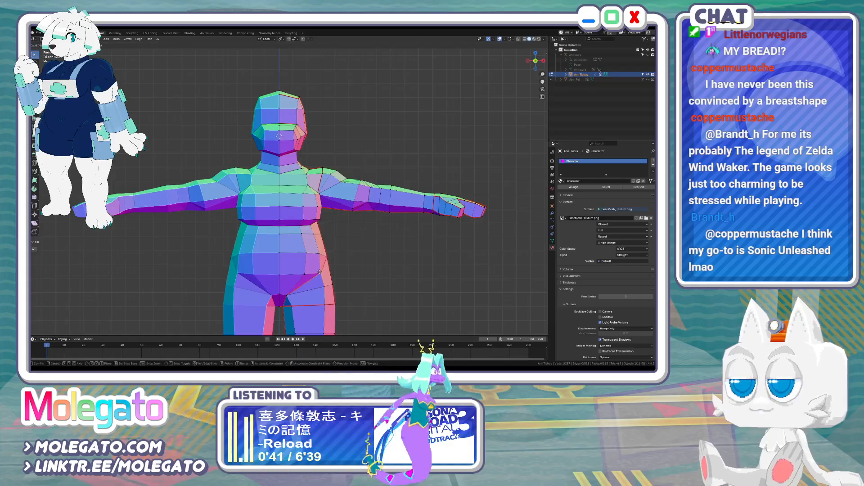
drag(318, 275, 320, 272)
shift+middle_drag(348, 284, 359, 204)
key(g)
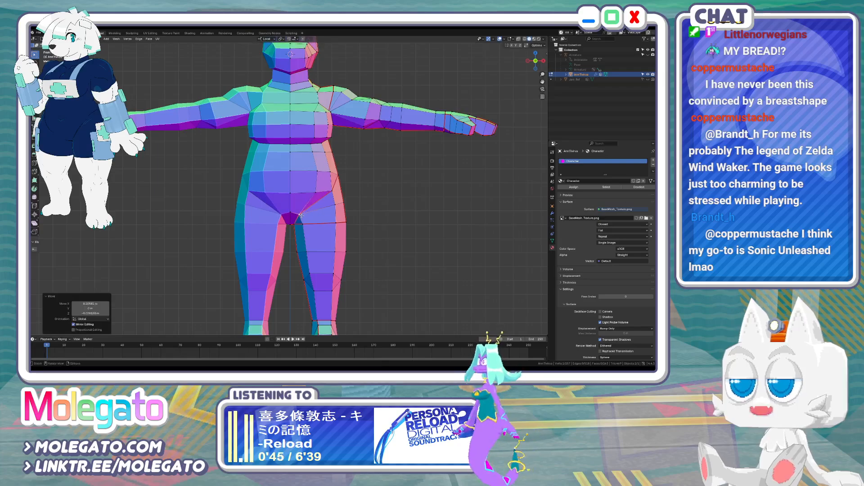
key(z)
click(289, 214)
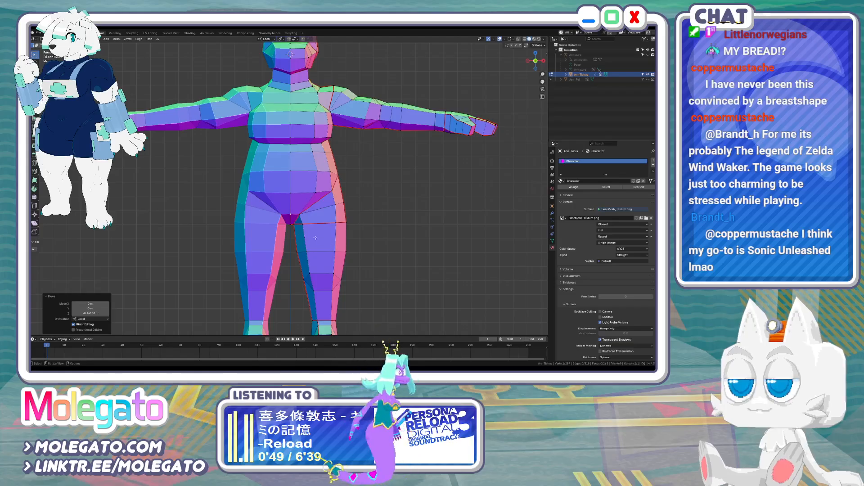
Move the inner-thigh vertex beside the crotch in front view and check the overall silhouette
scroll(351, 231, down, 3)
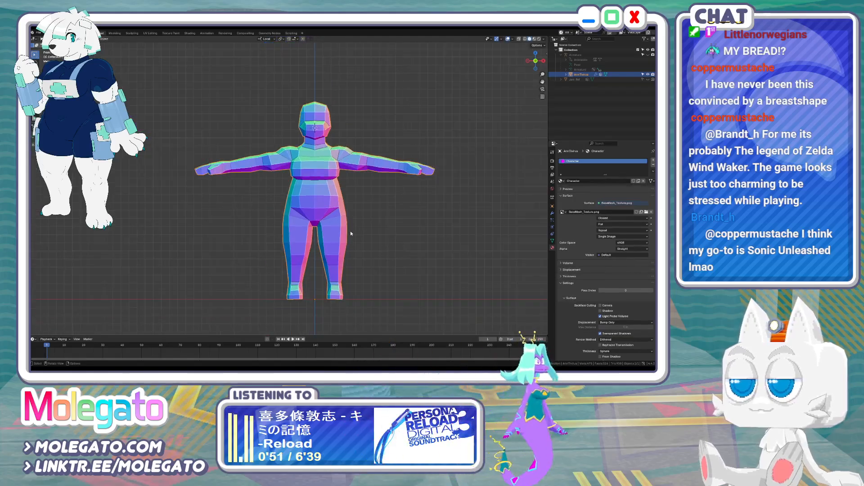
scroll(318, 206, up, 4)
key(g)
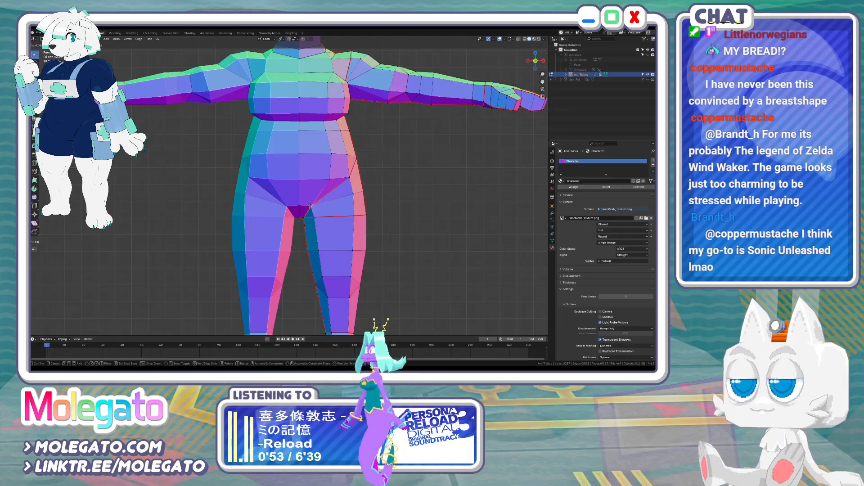
click(311, 206)
middle_drag(311, 206, 330, 212)
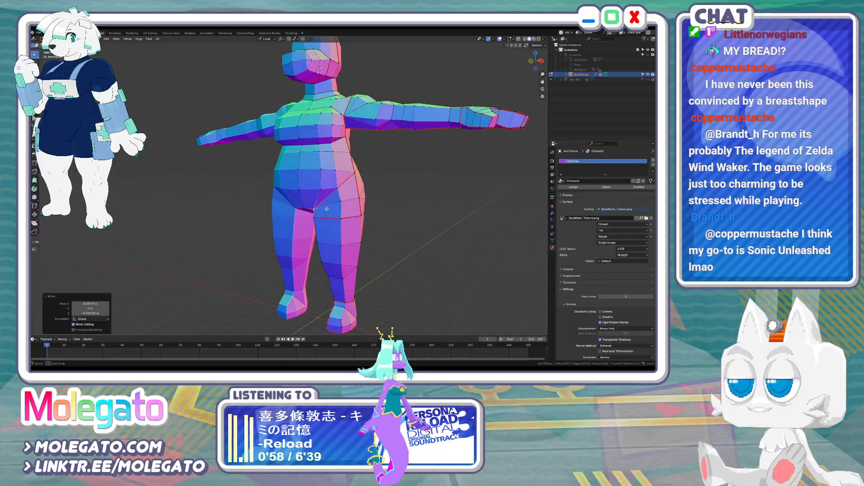
key(Tab)
scroll(330, 212, down, 3)
key(KP_1)
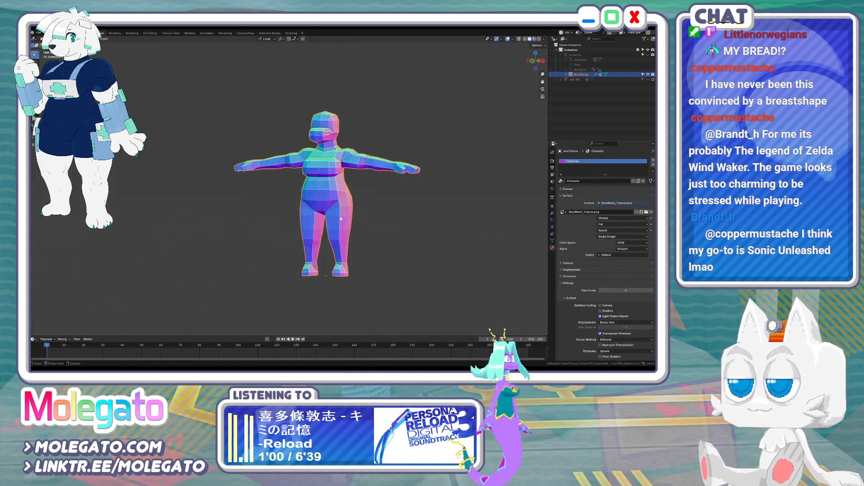
Move a vertex on the character's arm near the elbow in perspective view
middle_drag(351, 164, 330, 200)
scroll(338, 235, up, 6)
key(Tab)
key(g)
key(Escape)
key(g)
click(384, 215)
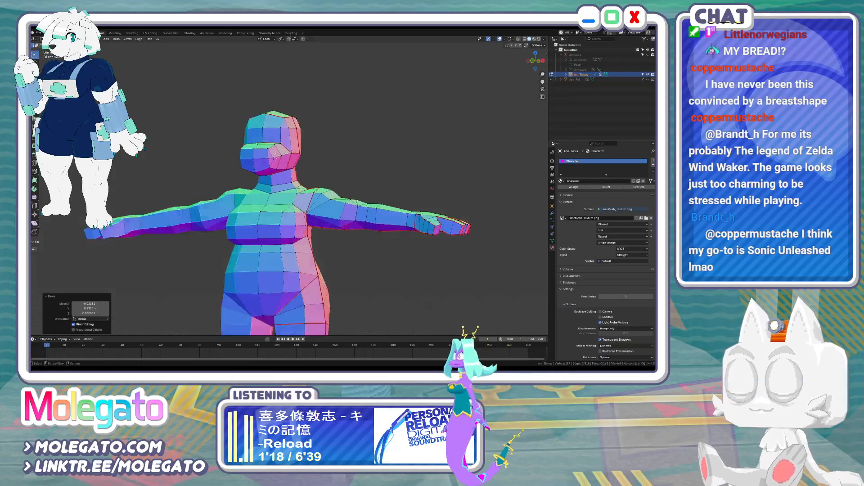
Turn on X-ray in top view and adjust the vertices on the front side of the elbow
key(KP_7)
scroll(337, 220, up, 2)
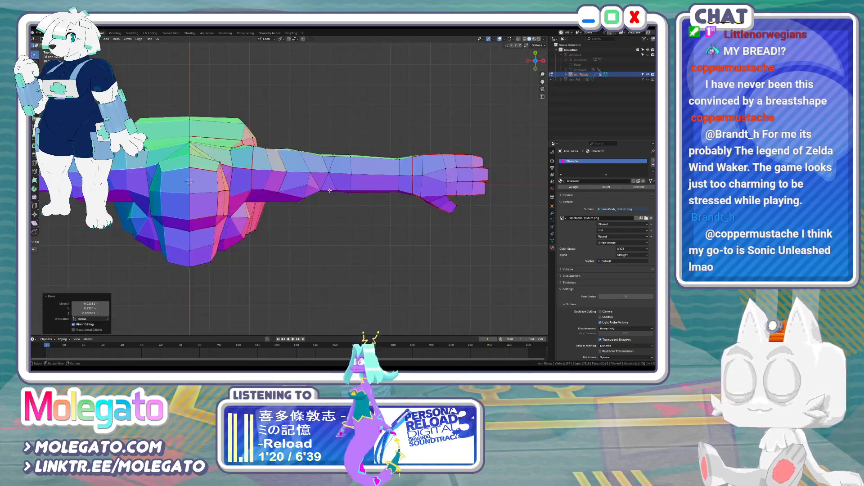
key(alt+z)
drag(331, 194, 332, 195)
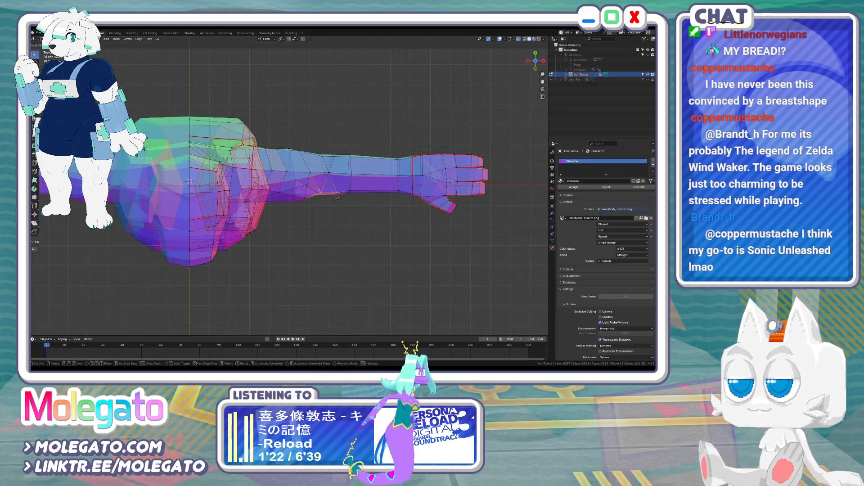
Select the mid-forearm edge loop in top view, reposition it and scale it up slightly
drag(328, 155, 370, 200)
key(g)
click(334, 156)
key(s)
click(375, 202)
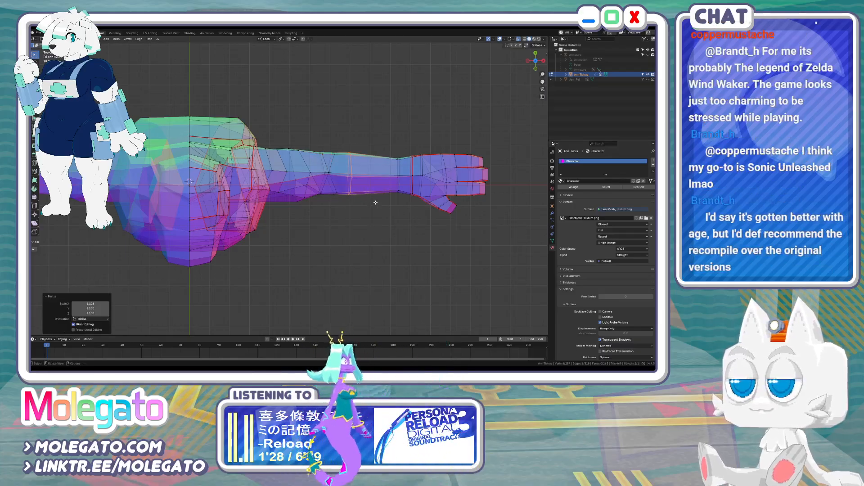
Leave mesh editing, check the character in front and side view, and save the file
key(Tab)
scroll(368, 216, down, 3)
key(KP_1)
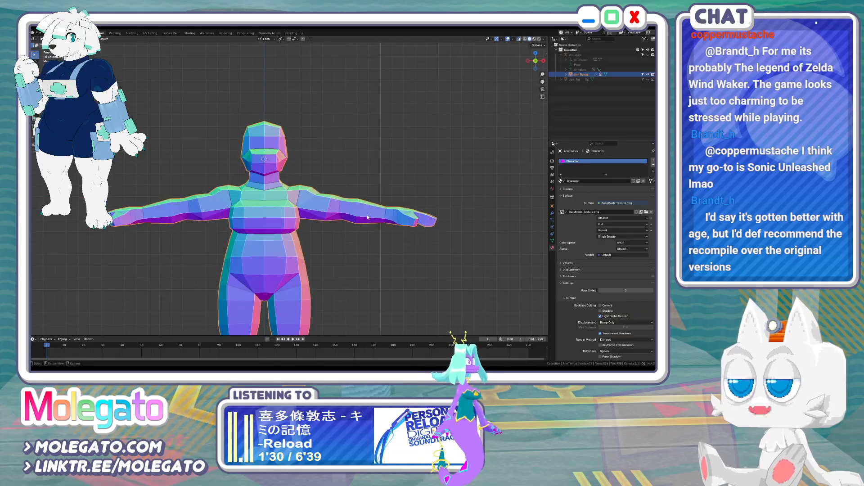
key(KP_3)
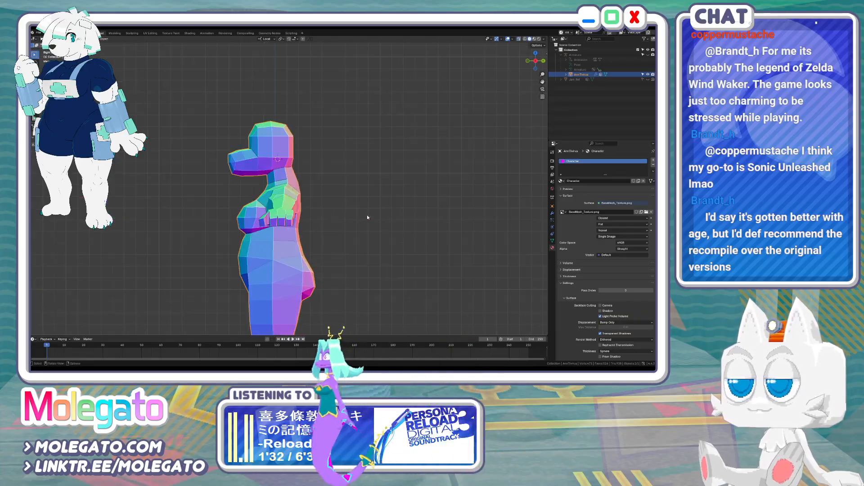
key(ctrl+s)
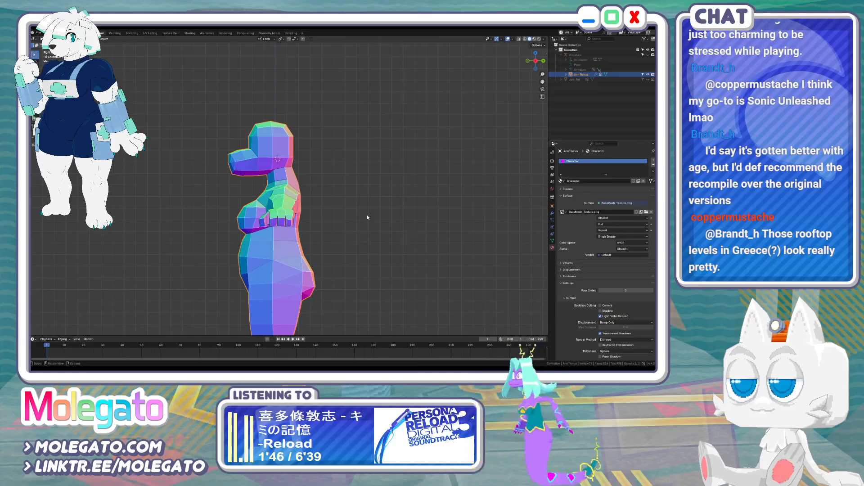
Slide the vertex above the buttocks along its edge and move the rear buttock vertices in side view
key(Tab)
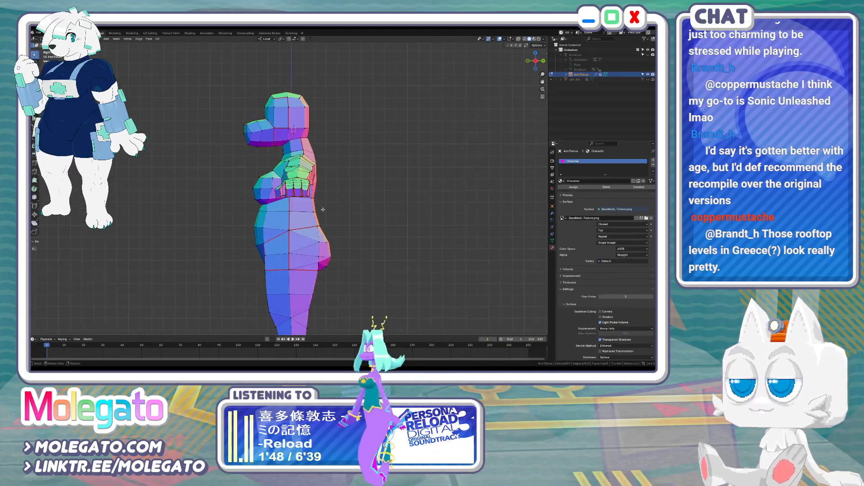
scroll(320, 225, up, 2)
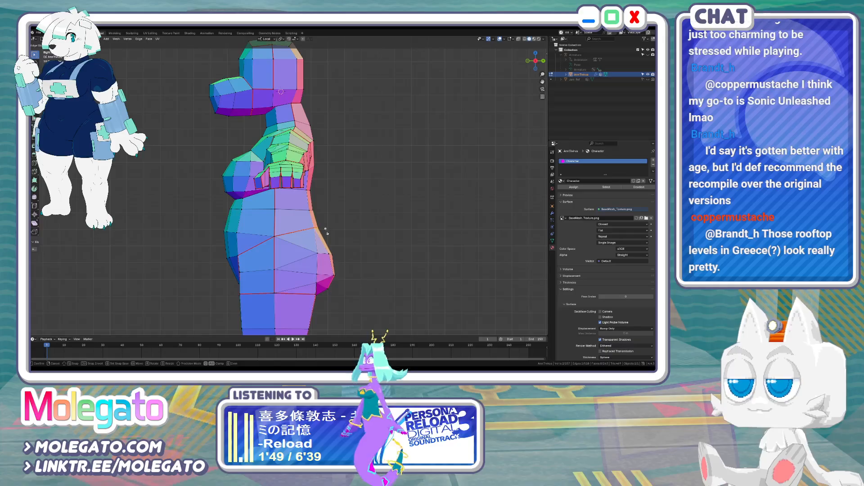
click(325, 231)
key(g)
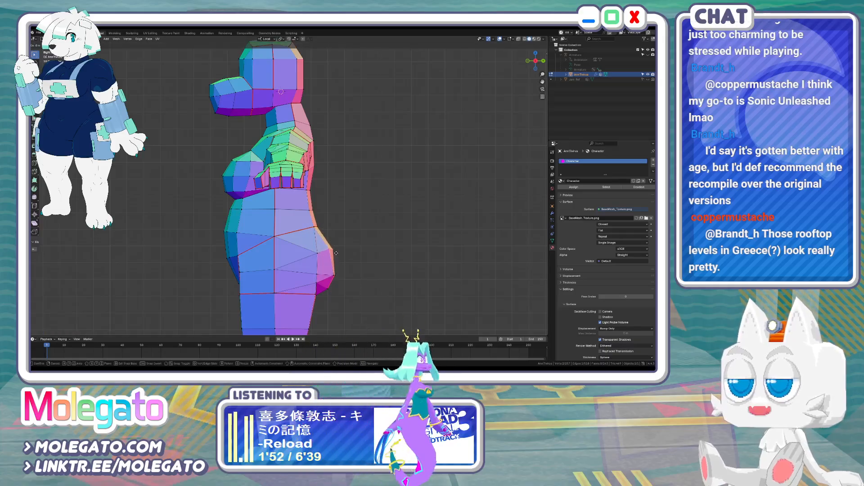
click(336, 253)
key(g)
click(327, 270)
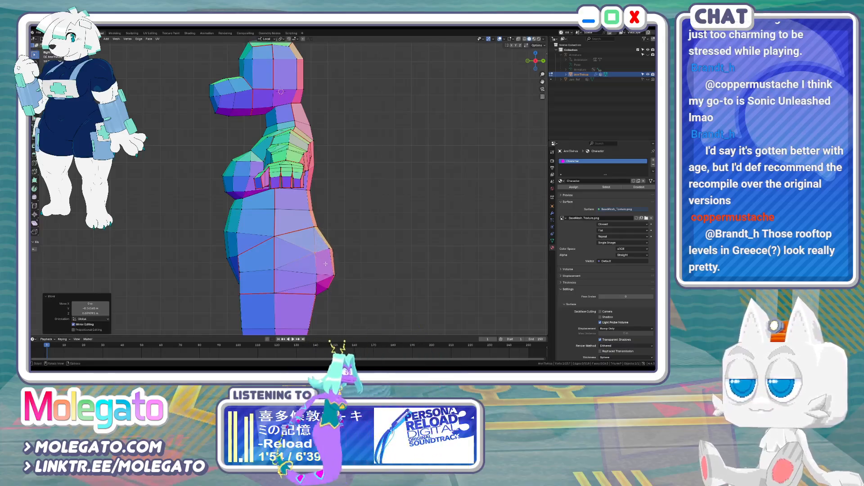
key(g)
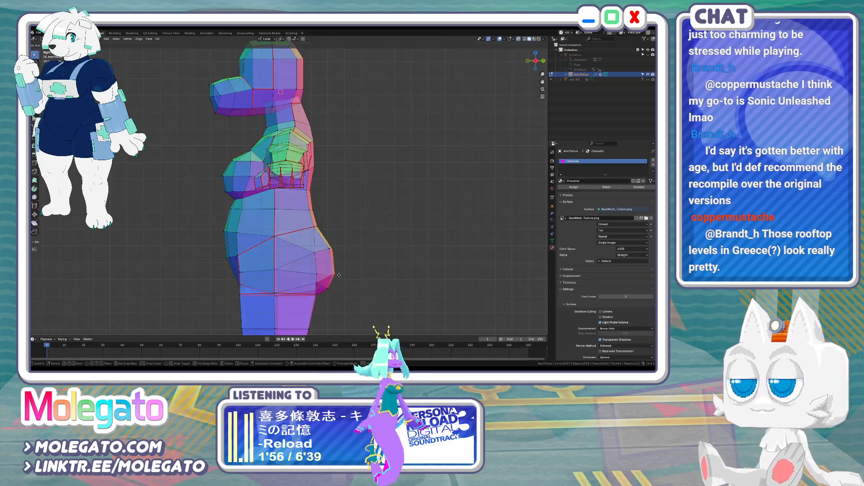
click(339, 275)
Move the lower-back vertices in side view to smooth the curve above the hips
key(Tab)
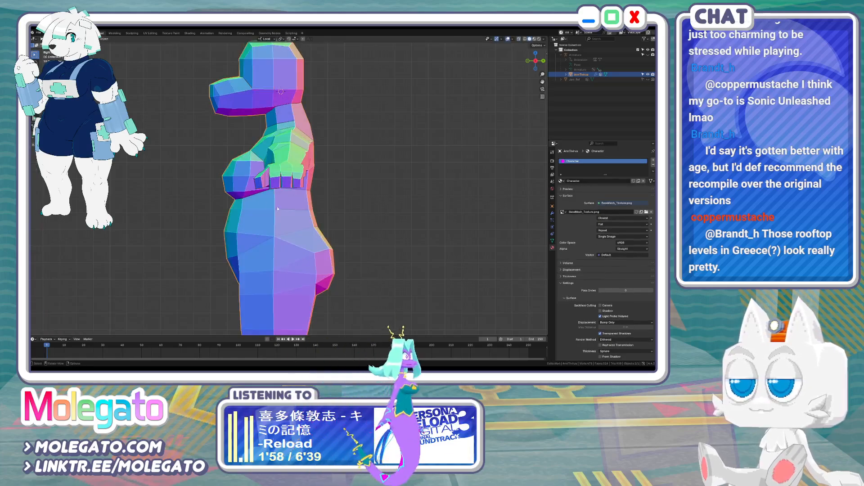
scroll(252, 247, down, 4)
scroll(297, 188, up, 3)
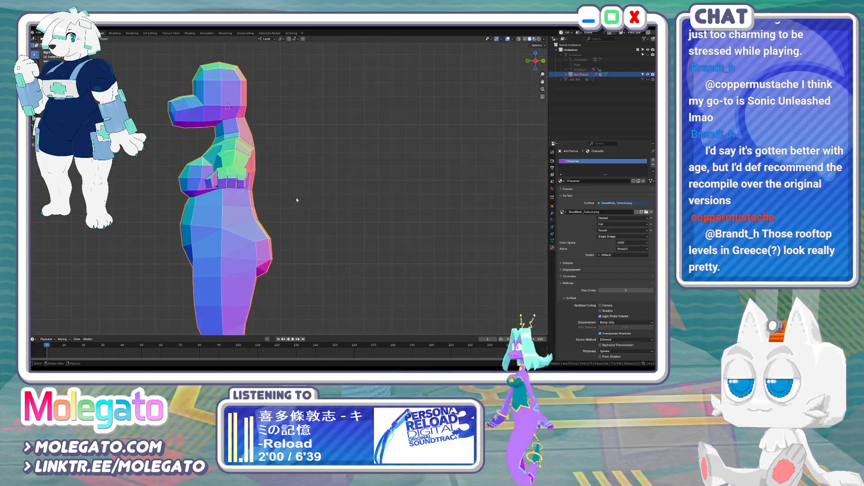
key(Tab)
drag(248, 215, 262, 207)
key(g)
click(249, 202)
key(g)
click(250, 187)
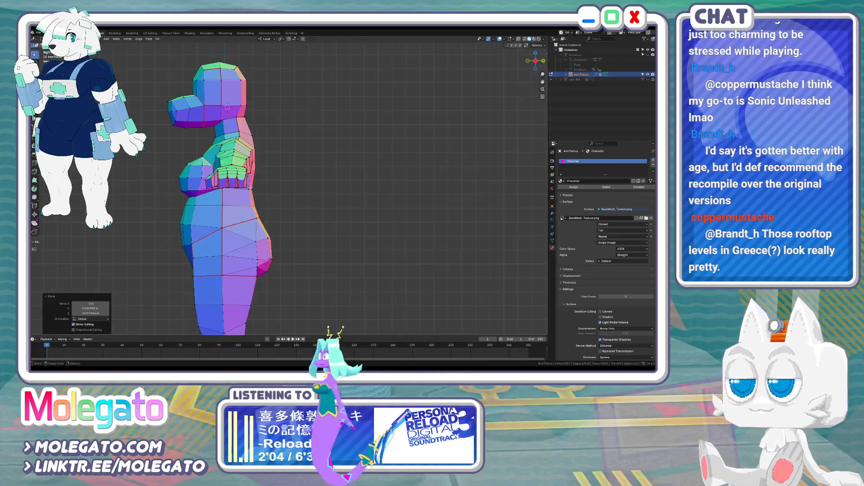
Pull the upper-back vertices and the vertex below the nape outward in side view
scroll(248, 186, up, 3)
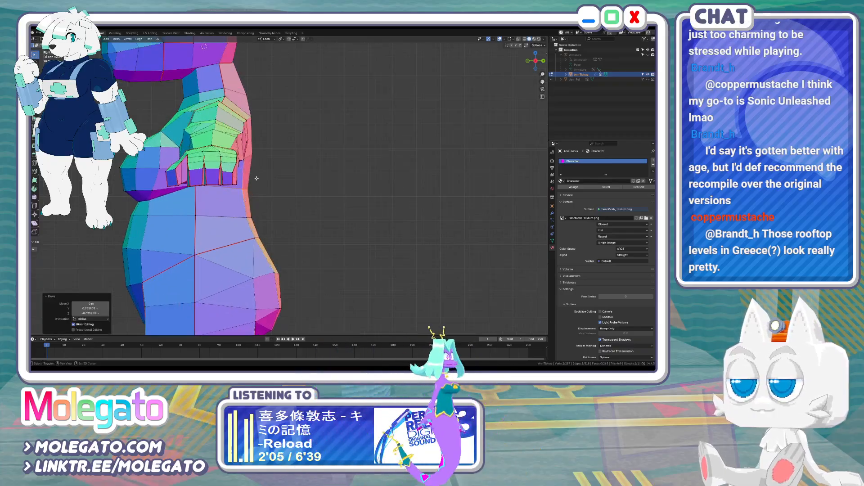
key(g)
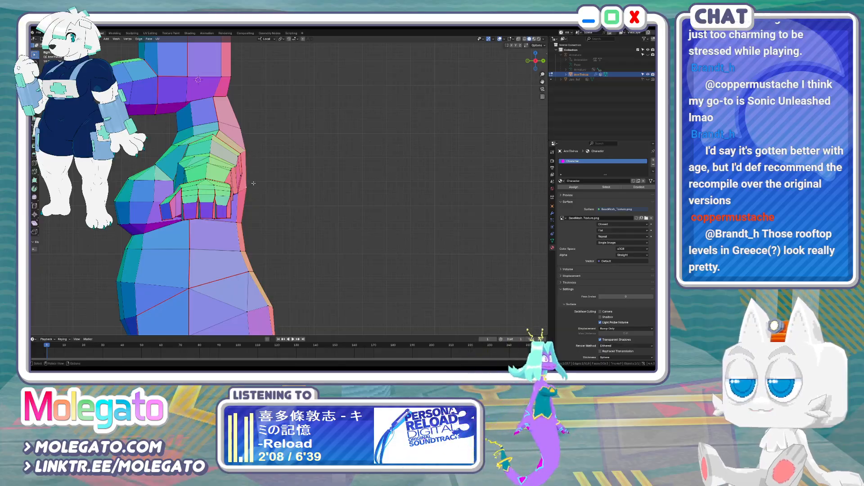
click(262, 176)
click(243, 126)
key(g)
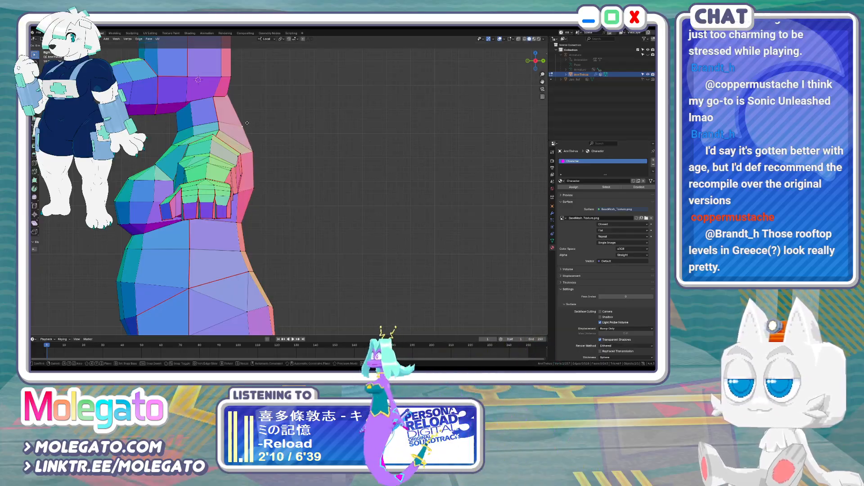
click(251, 118)
Move the back vertex behind the armpit in side view, comparing the change by undoing and redoing it
middle_drag(267, 149, 234, 165)
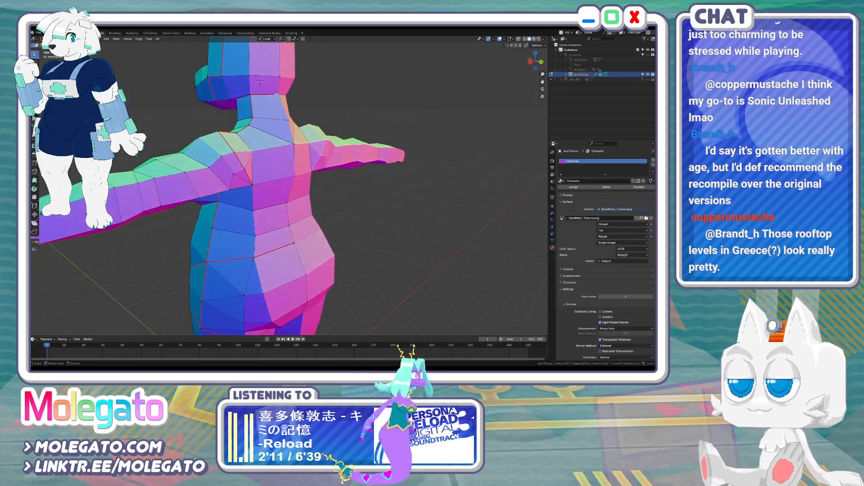
key(KP_3)
key(g)
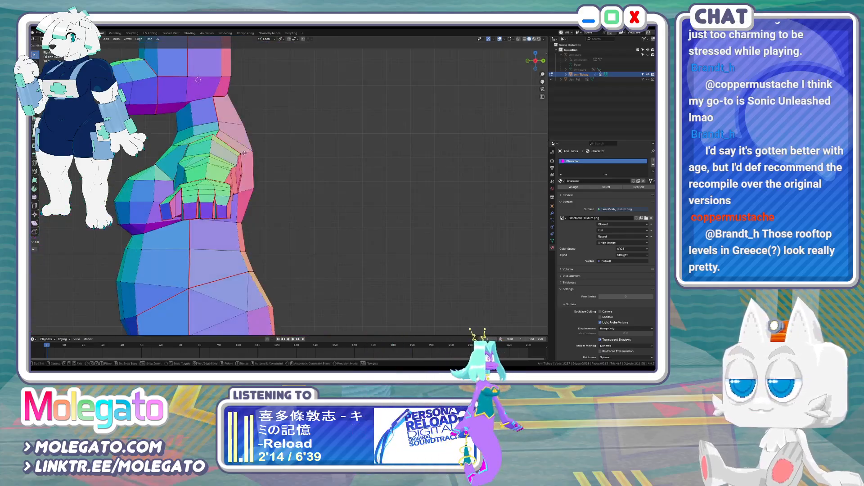
click(244, 191)
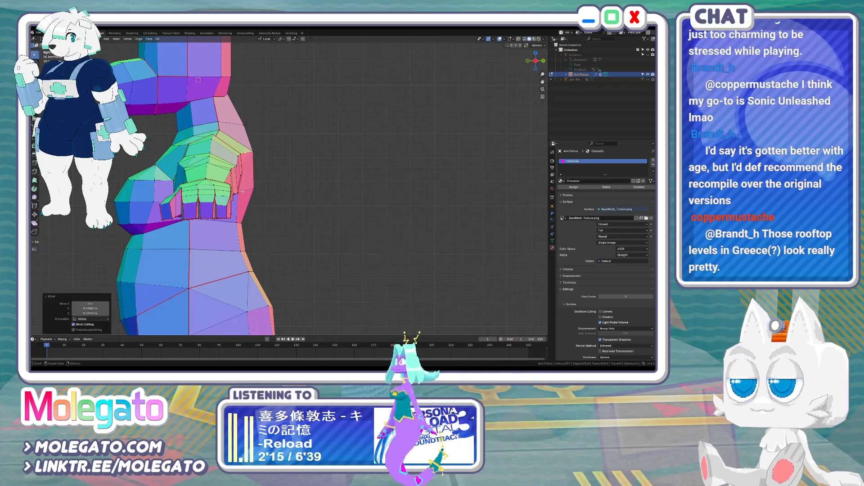
key(ctrl+z)
key(ctrl+shift+z)
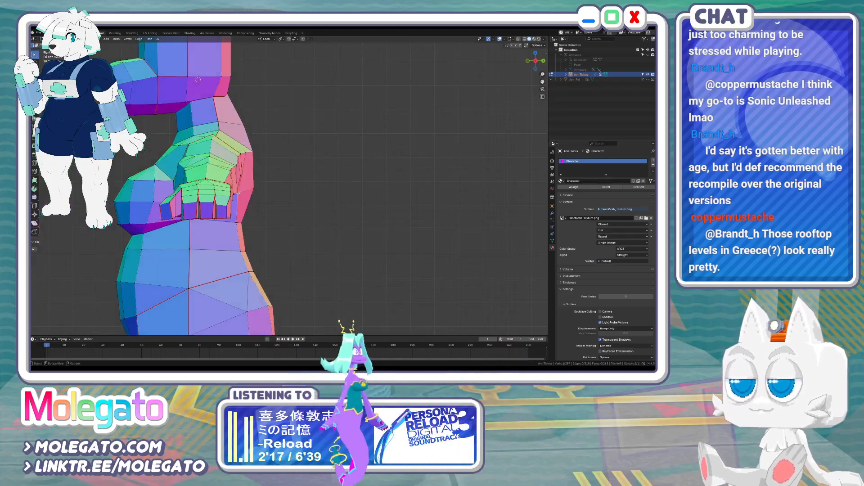
Reposition the upper-back vertex behind the armpit in side view, shifting it along Y and refining its placement freely
key(g)
click(251, 193)
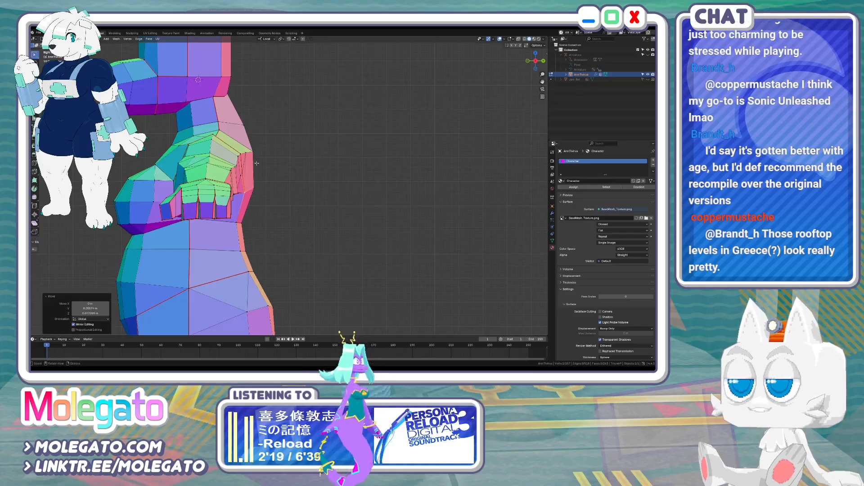
middle_drag(251, 192, 211, 168)
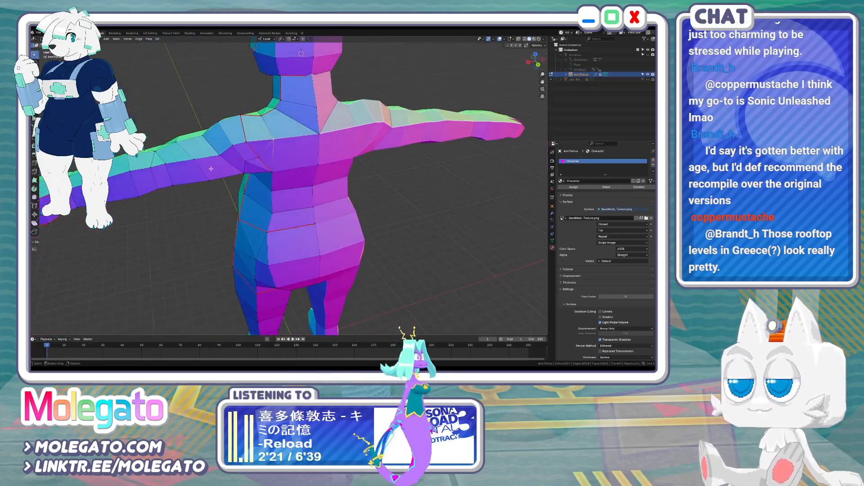
key(KP_3)
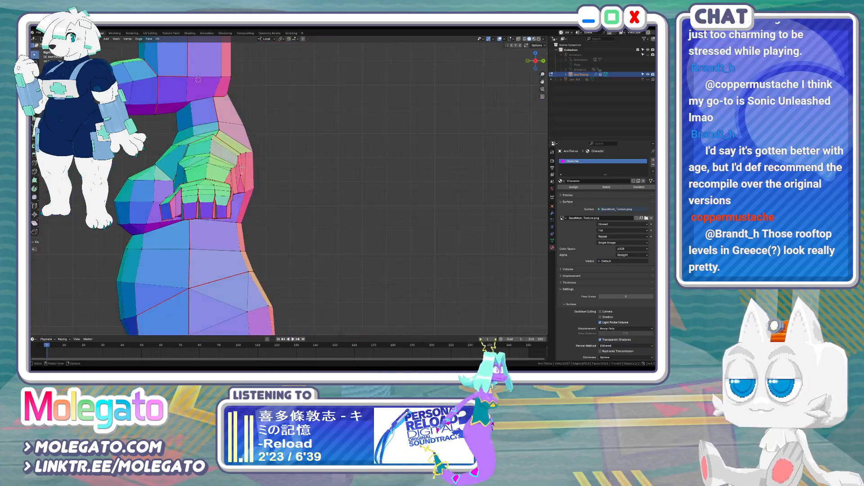
key(g)
key(y)
click(243, 176)
key(g)
click(246, 174)
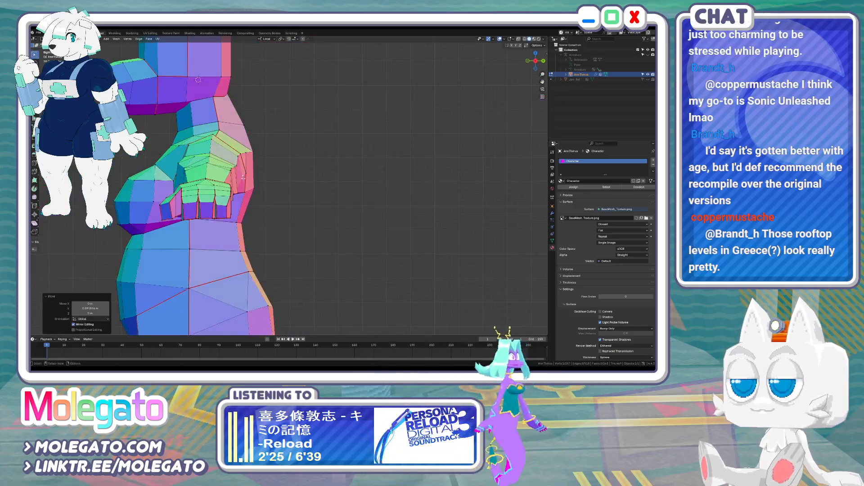
Move the next vertex down the back slightly in side view to even out the profile
click(245, 192)
key(g)
click(246, 191)
middle_drag(246, 192, 225, 185)
Slide the vertices at the rear of the shoulder and armpit along their edges
scroll(225, 185, up, 2)
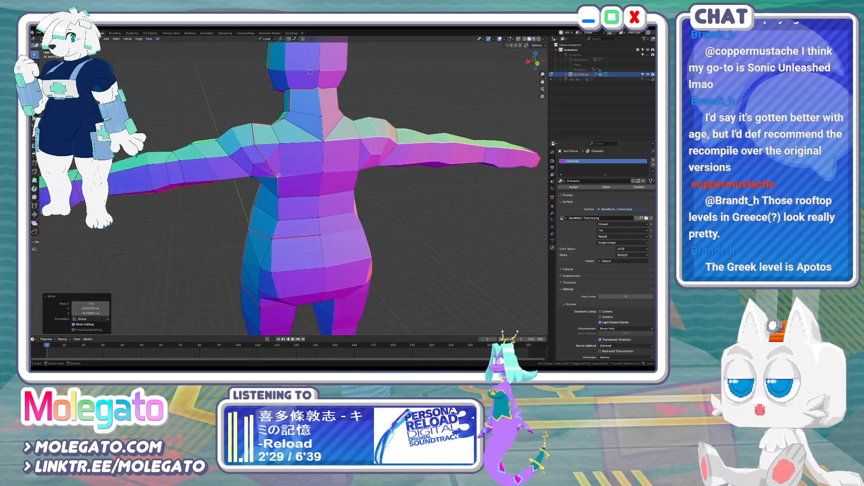
scroll(266, 153, up, 2)
key(g)
key(g)
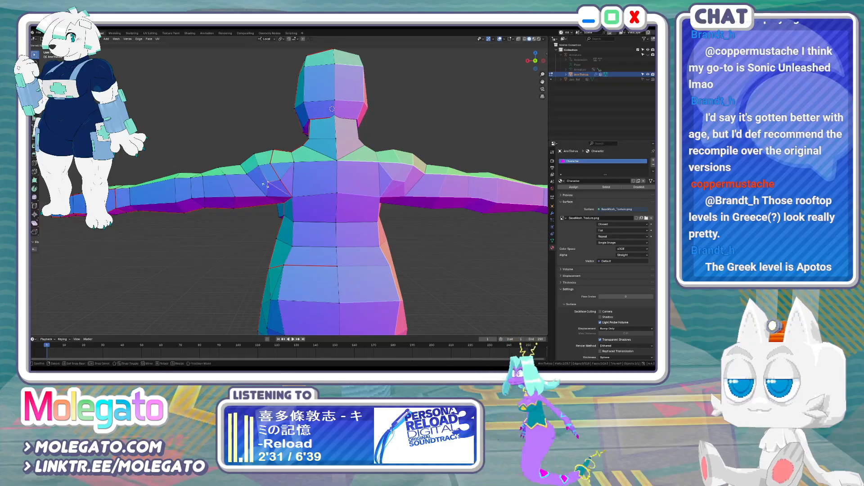
click(269, 186)
middle_drag(268, 186, 284, 209)
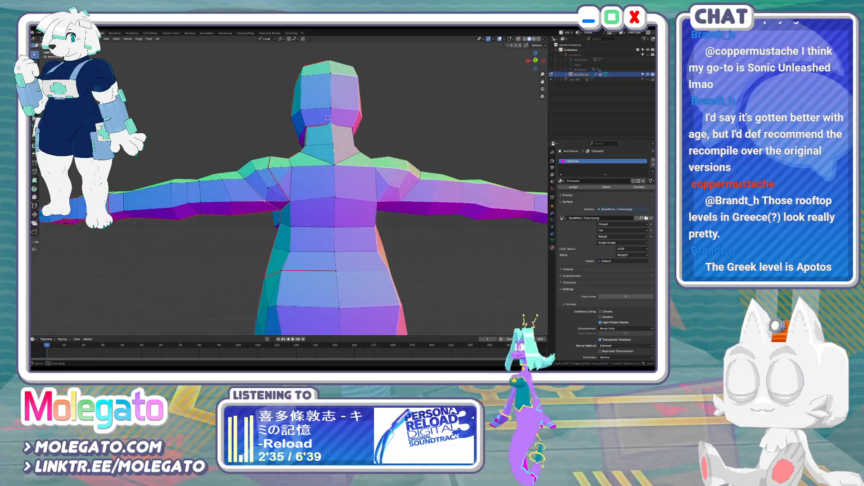
key(g)
key(g)
click(279, 208)
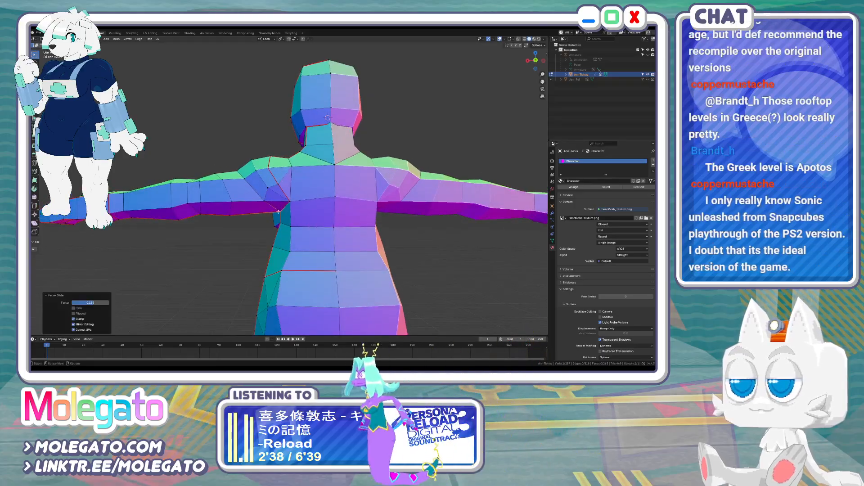
Examine the whole character's proportions from the front, side and back, both with and without the wireframe
key(Tab)
key(KP_1)
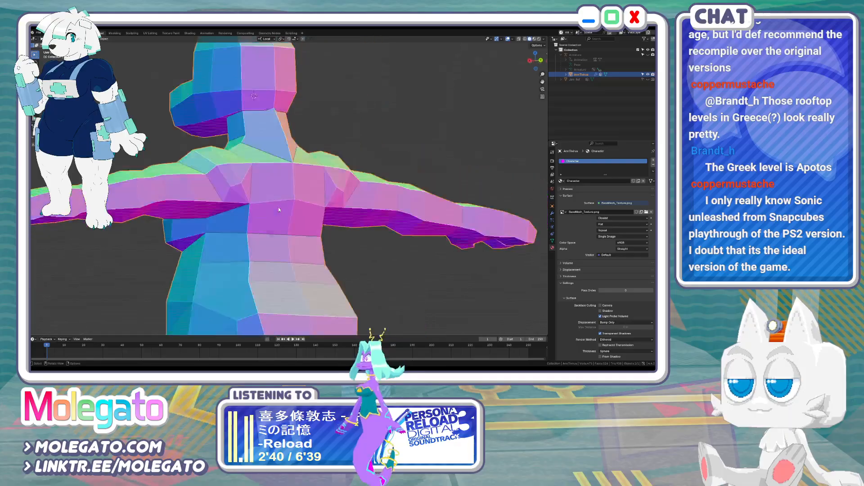
scroll(309, 216, down, 3)
key(Tab)
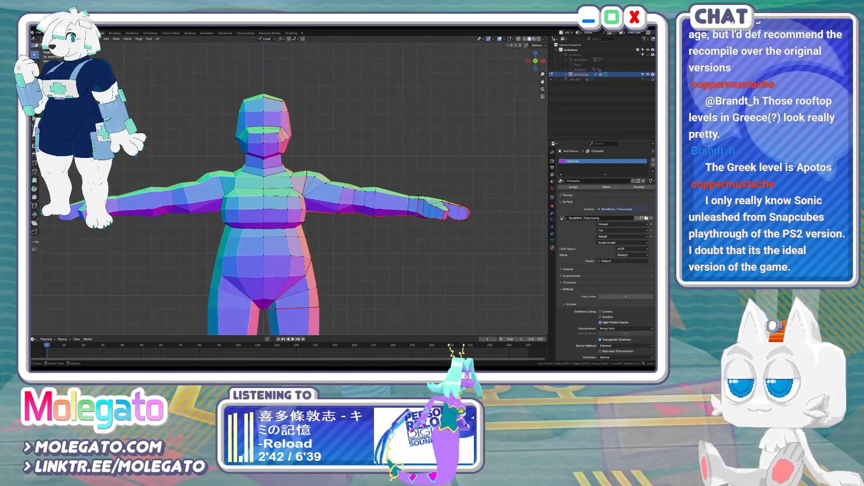
middle_drag(313, 216, 297, 197)
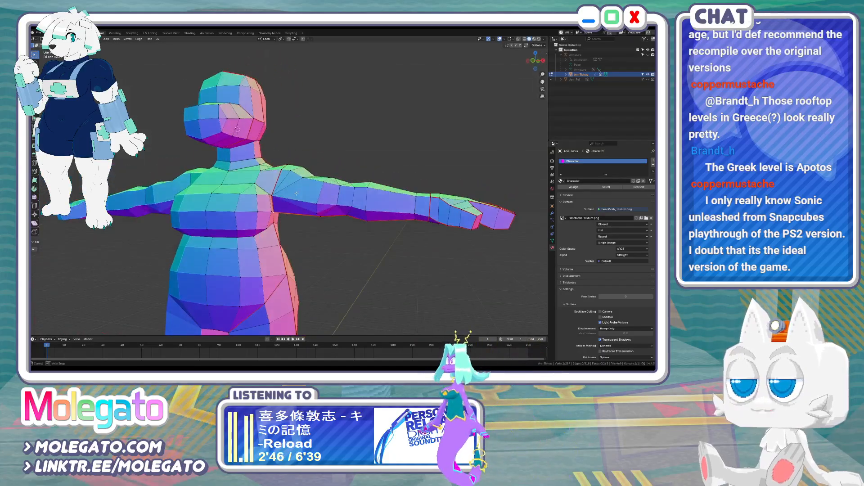
scroll(297, 197, down, 4)
key(Tab)
key(KP_1)
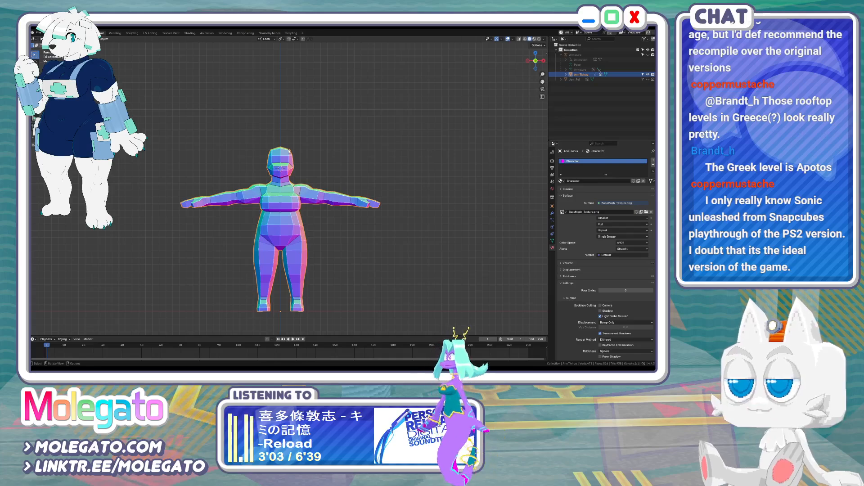
key(KP_3)
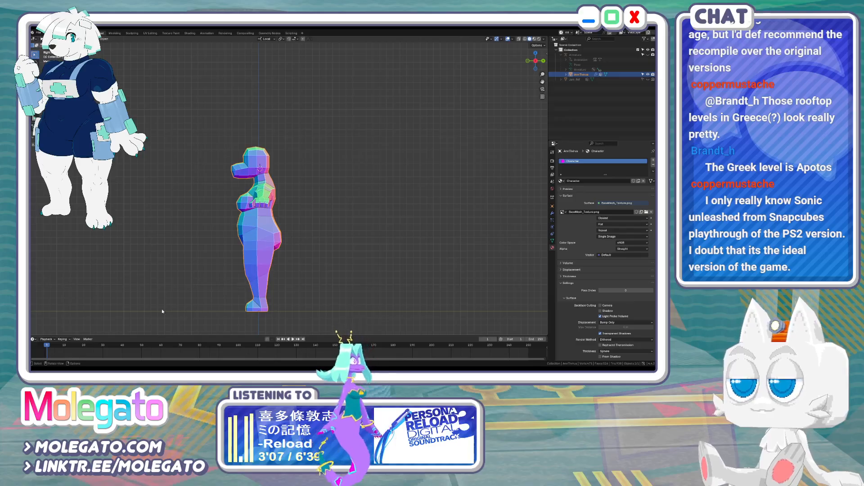
scroll(290, 222, up, 3)
middle_drag(289, 222, 263, 233)
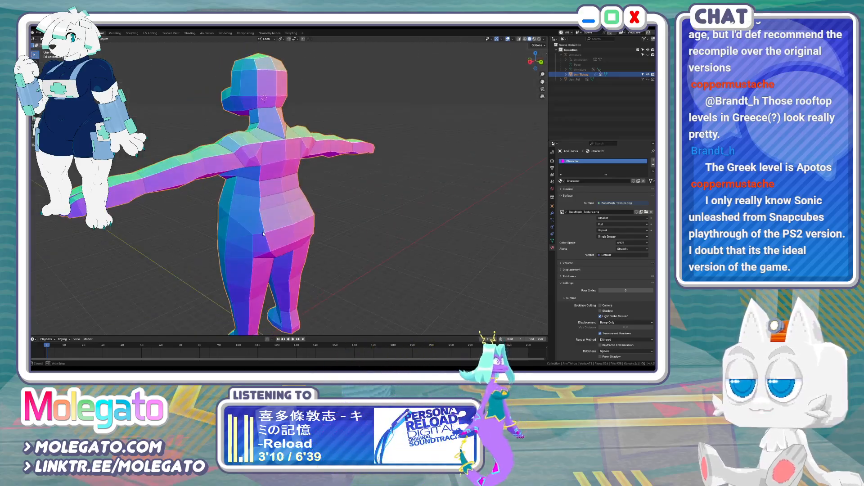
Snap the 3D cursor to the midpoint between the two selected center-line vertices above the buttocks
key(Tab)
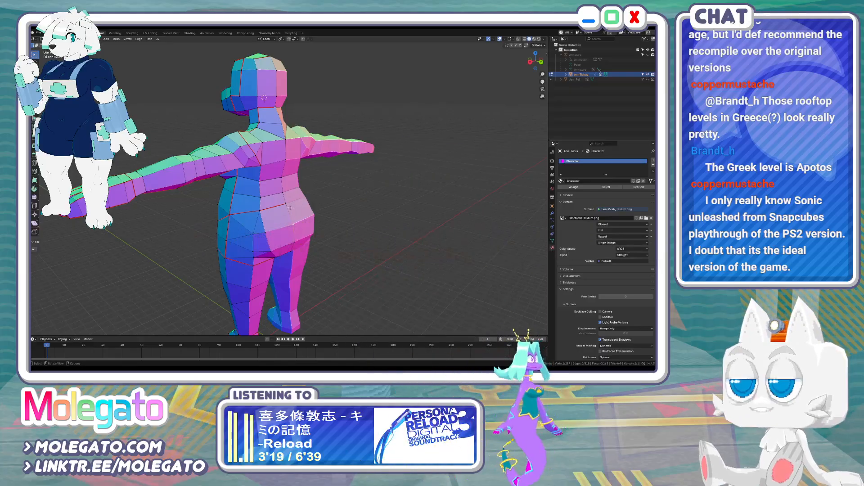
key(shift+s)
click(292, 229)
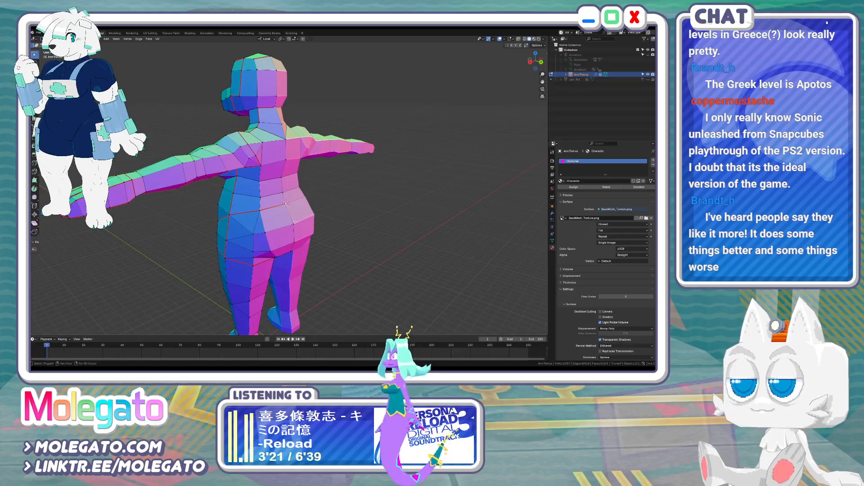
shift+click(296, 222)
key(shift+s)
click(296, 245)
Add a cube at the 3D cursor as a tail base, shrink it, place it behind the lower back and stretch it along Z
key(KP_3)
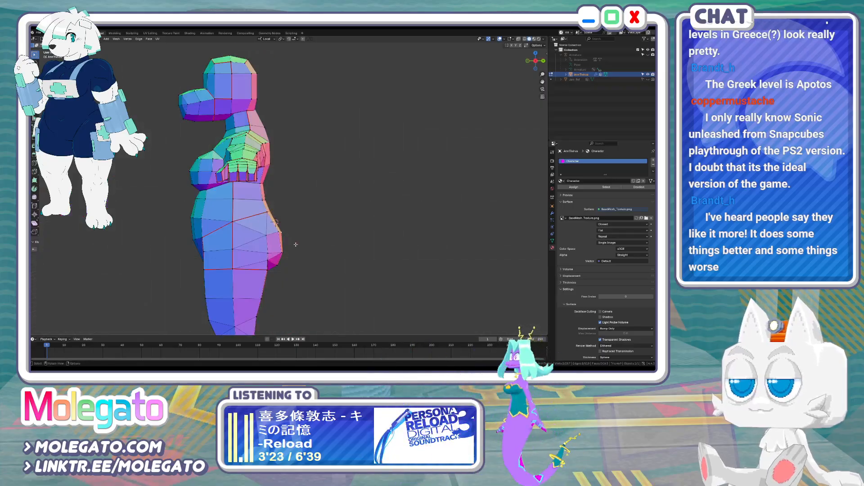
key(shift+a)
click(296, 245)
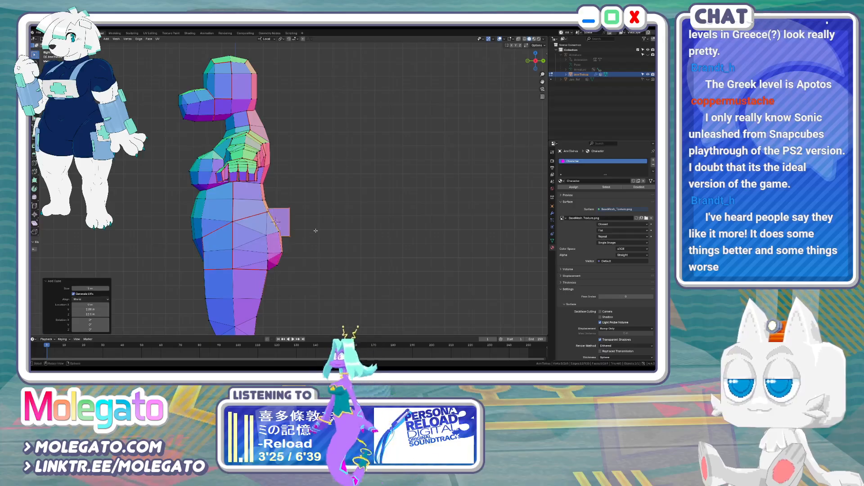
key(s)
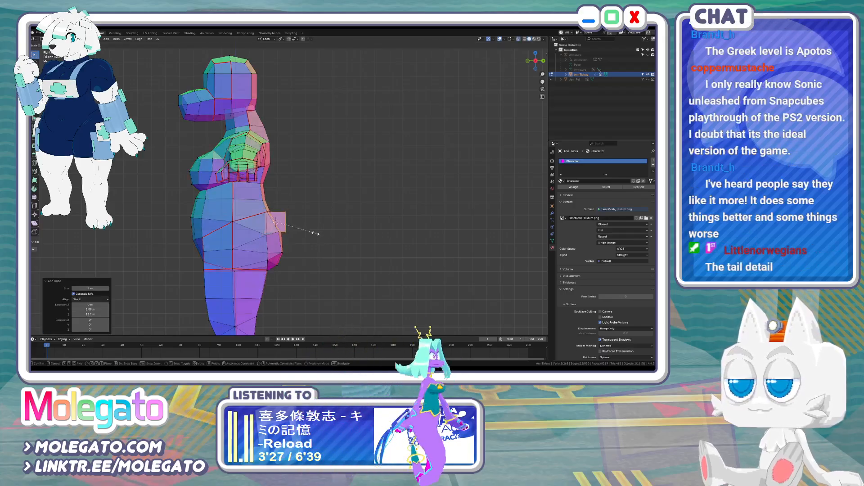
key(s)
key(z)
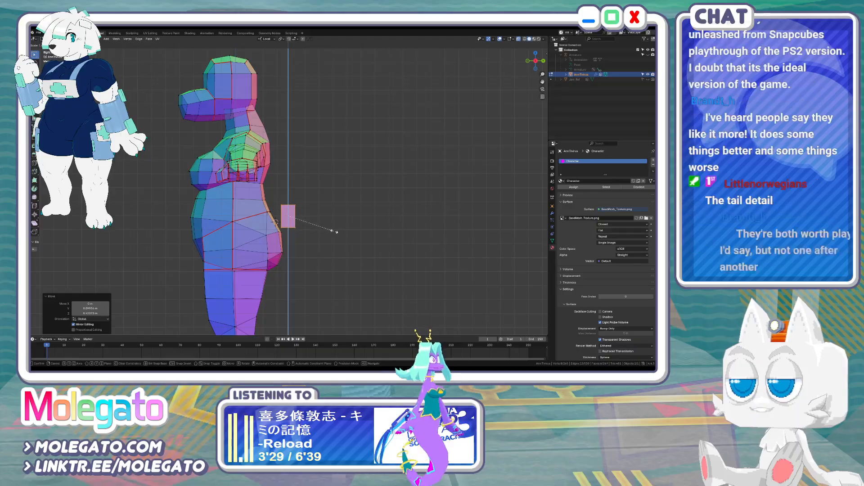
click(336, 232)
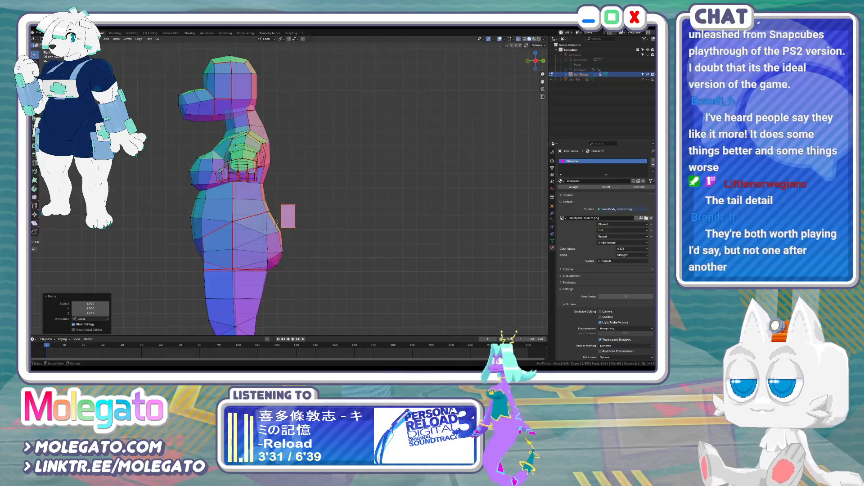
Cut a horizontal loop through the middle of the tail cube and extrude its upper rear face backward
click(36, 164)
click(294, 217)
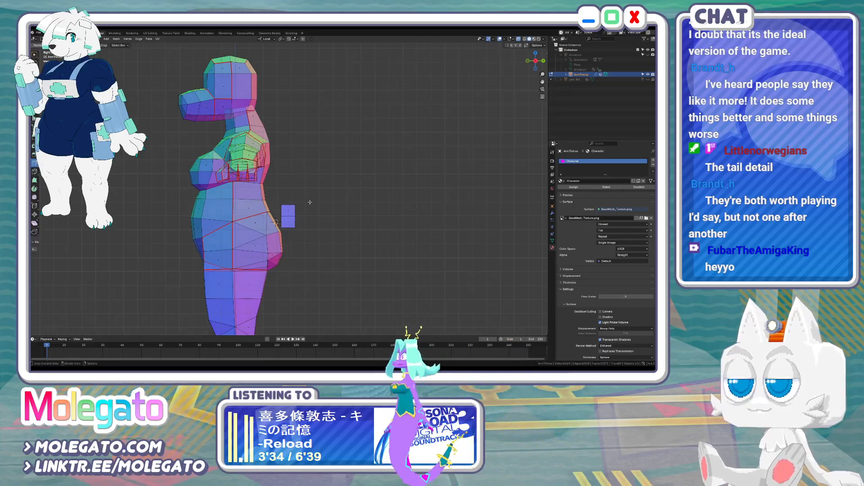
key(w)
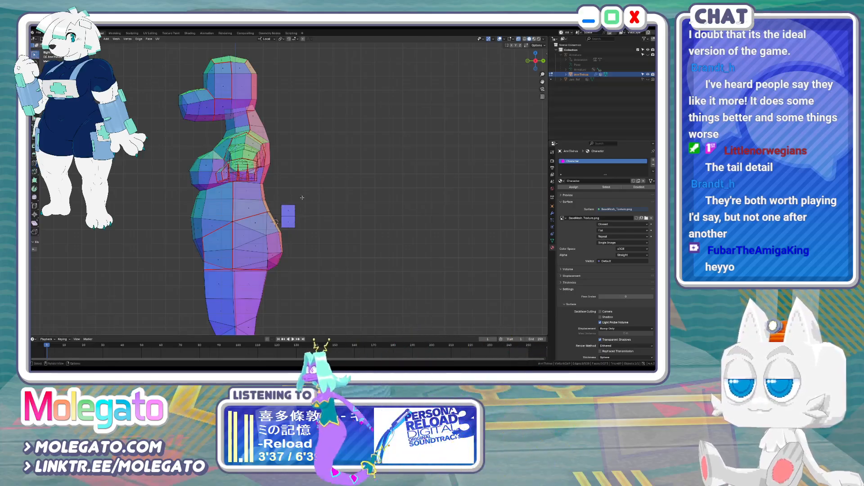
key(e)
click(300, 211)
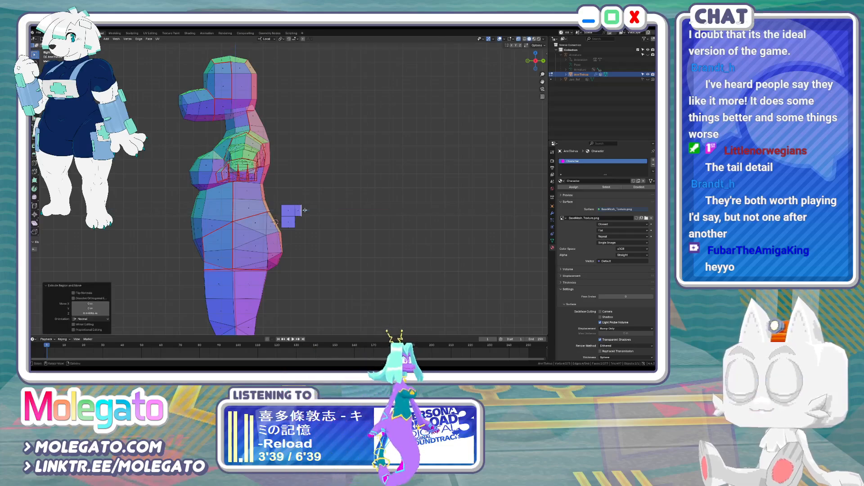
Scale the tail's extruded end face to 0.8 and move the block's body-side corners inward in side view
scroll(301, 212, up, 3)
key(e)
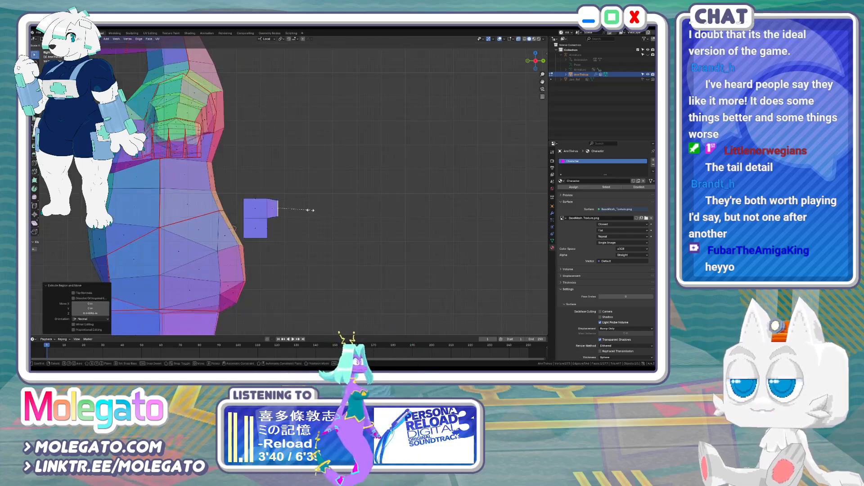
right_click(310, 210)
text(s0.8)
key(Return)
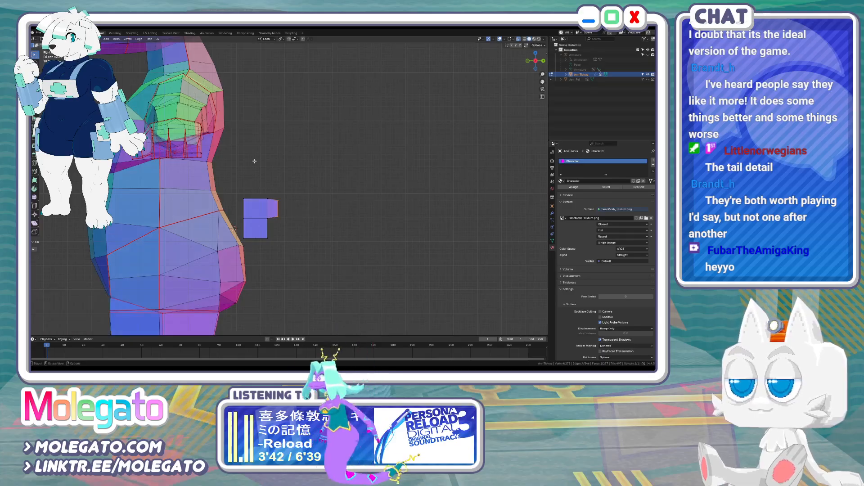
key(e)
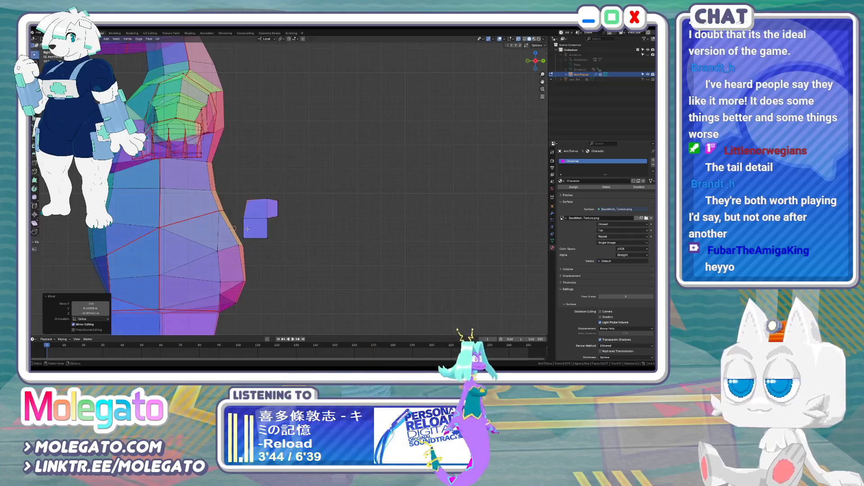
click(257, 242)
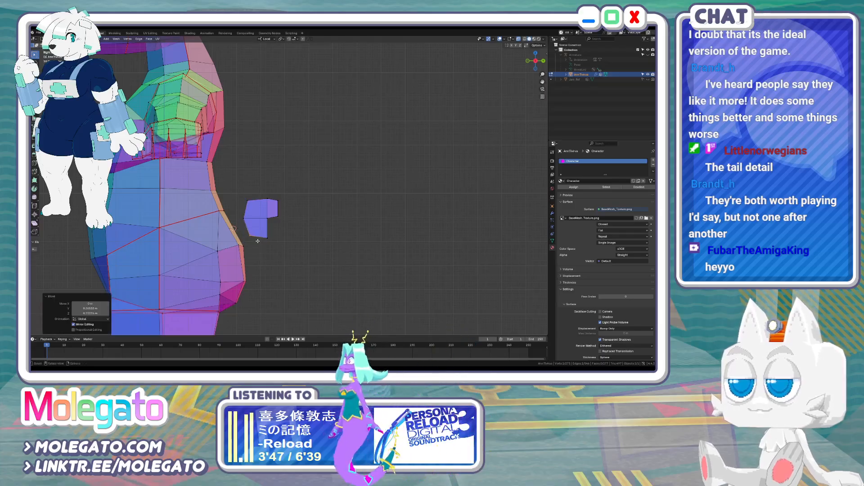
Select the whole linked tail piece and scale it in top view
middle_drag(265, 227, 261, 253)
key(ctrl+l)
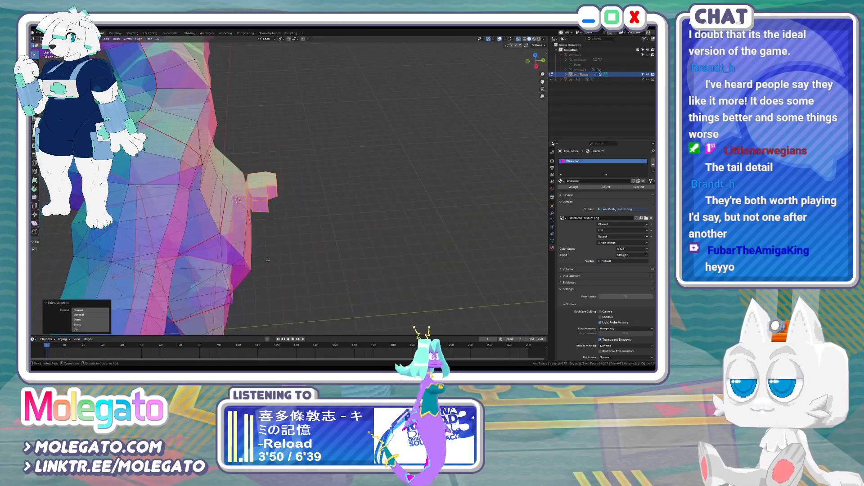
key(KP_7)
key(s)
key(x)
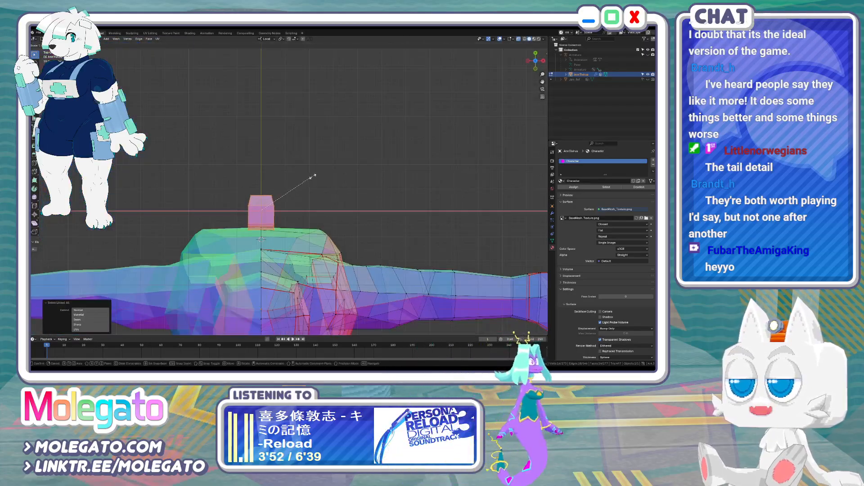
click(323, 192)
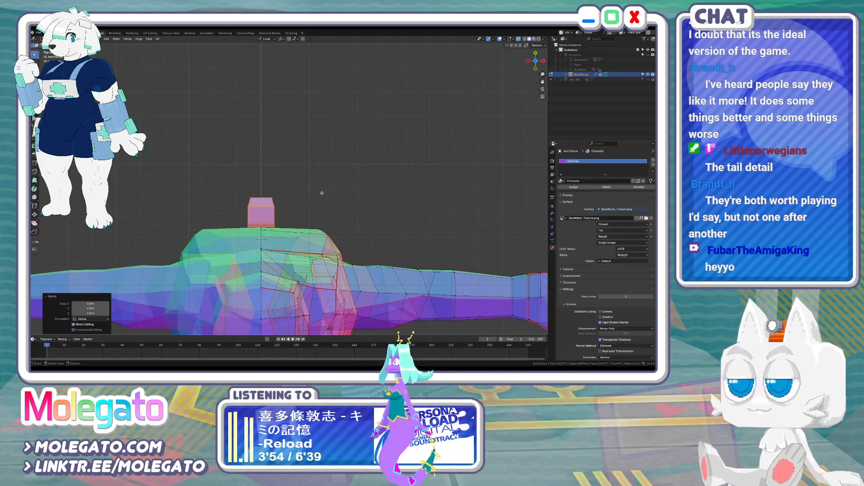
Rotate the tail piece in side view, adjust its size slightly and position it against the lower back
key(KP_3)
key(g)
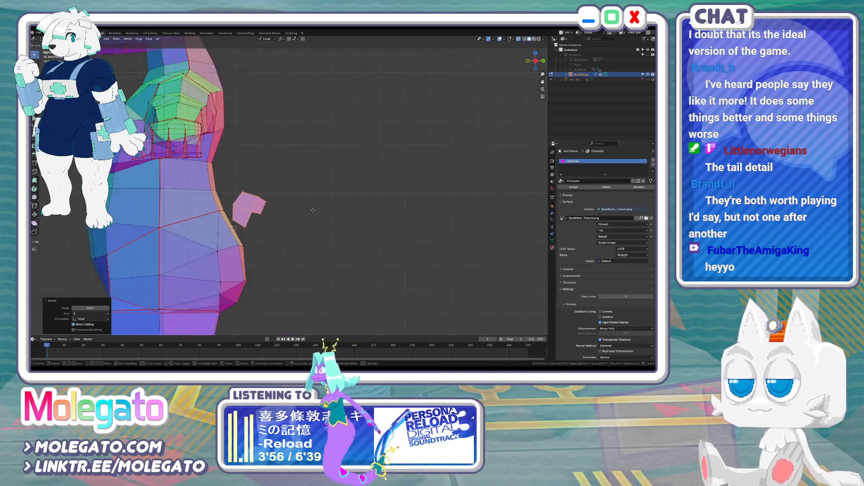
click(293, 177)
key(s)
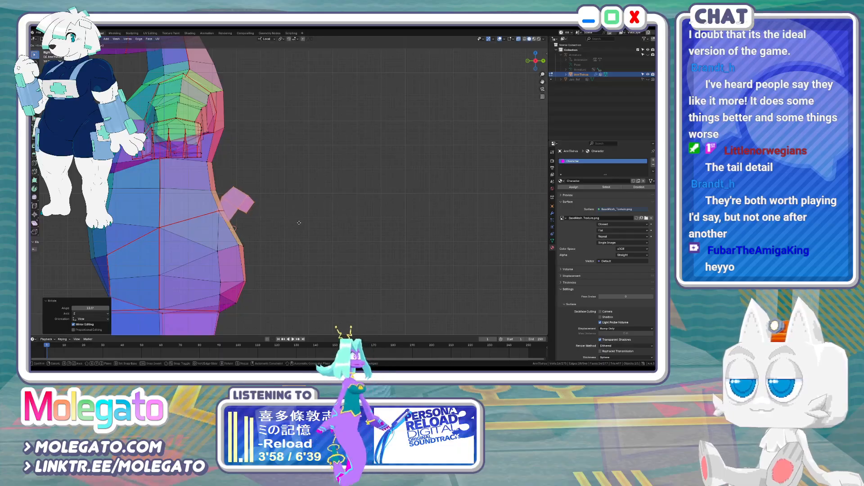
click(300, 223)
click(299, 224)
key(g)
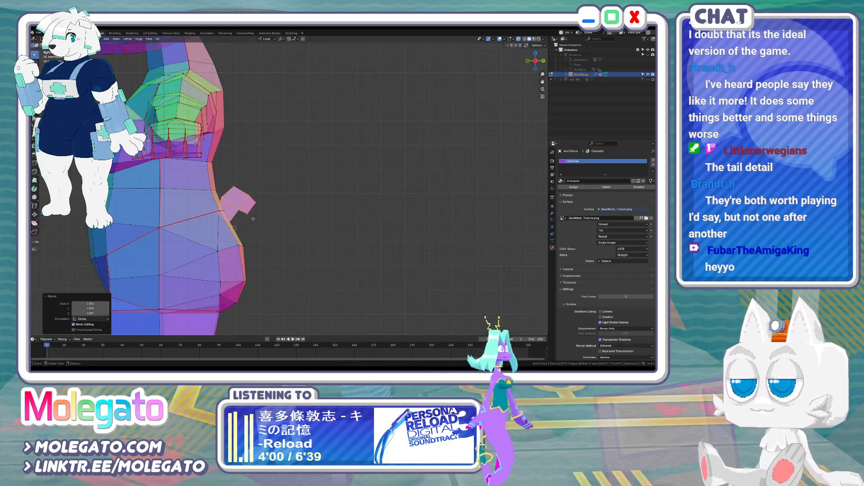
click(260, 227)
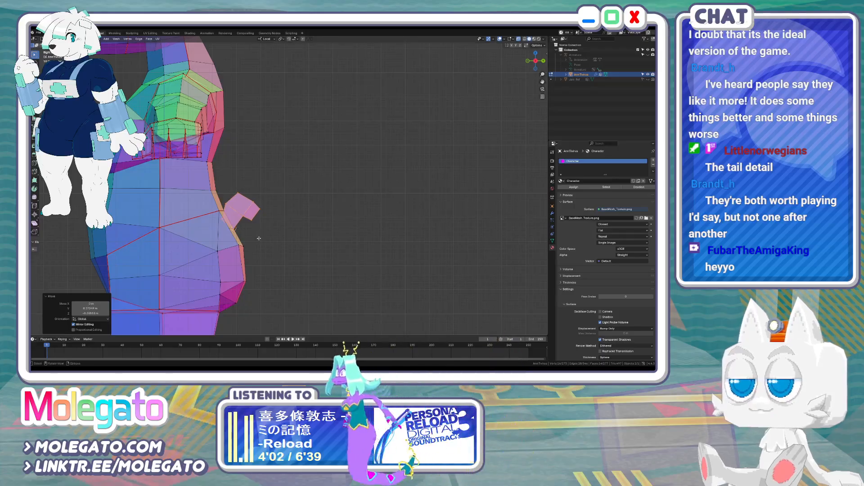
Isolate the tail piece by hiding the rest of the mesh and scale its selected middle section along X
middle_drag(260, 227, 198, 186)
key(shift+h)
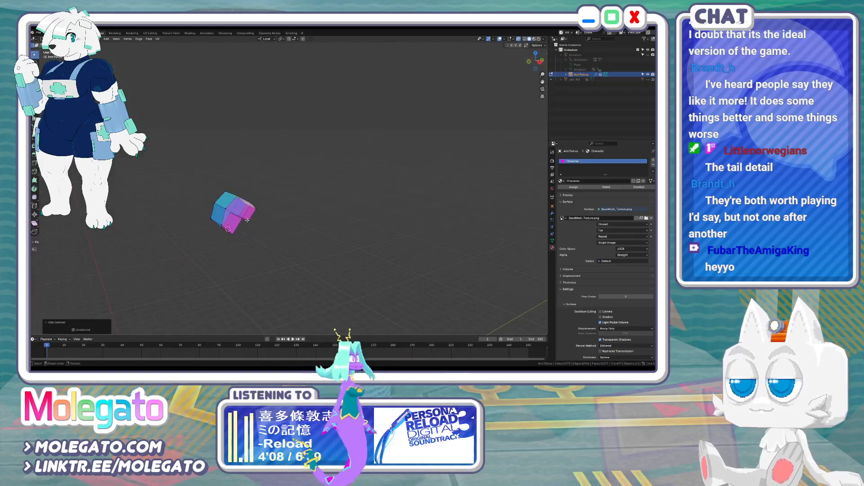
drag(214, 205, 225, 209)
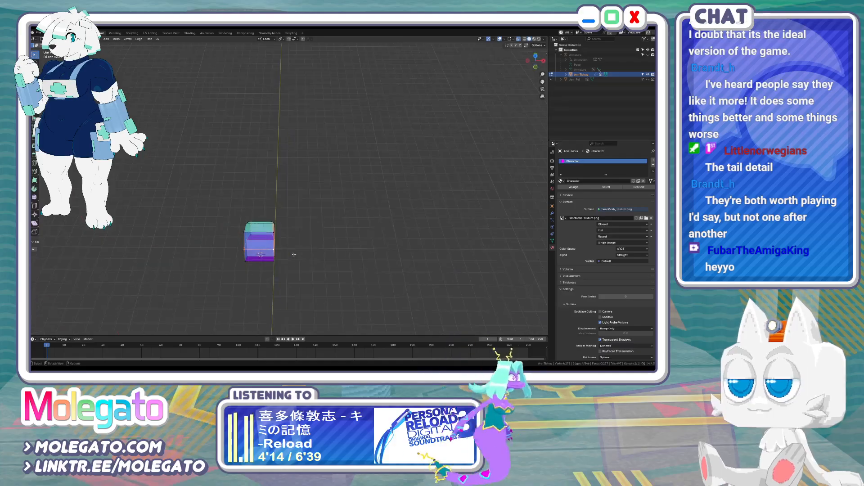
key(s)
key(x)
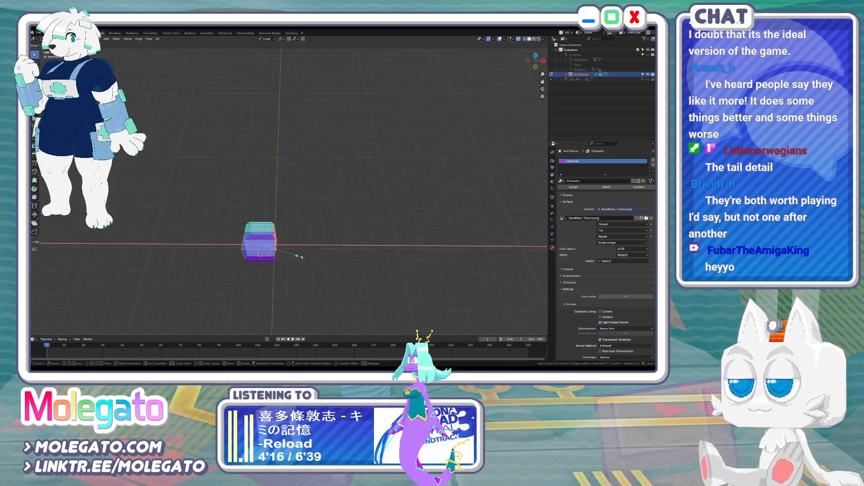
click(299, 257)
Cut a centre loop through the tail piece and delete the half on the mirrored side of the body
middle_drag(297, 255, 275, 239)
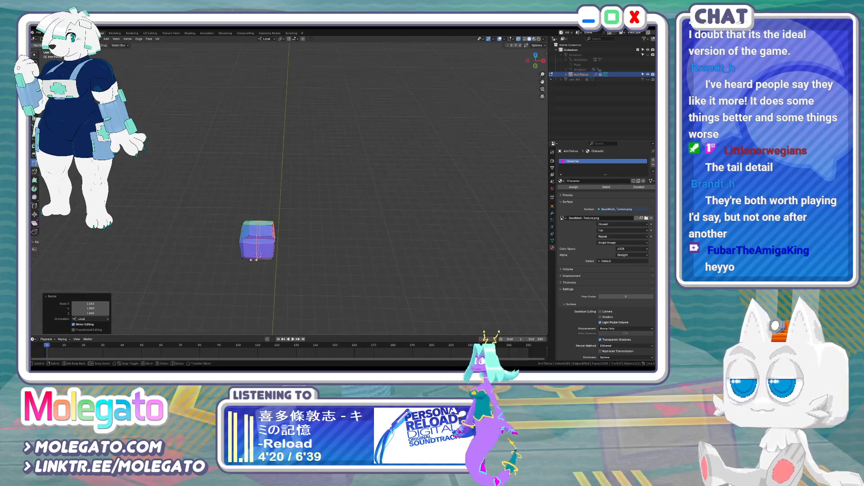
drag(189, 185, 251, 279)
click(207, 194)
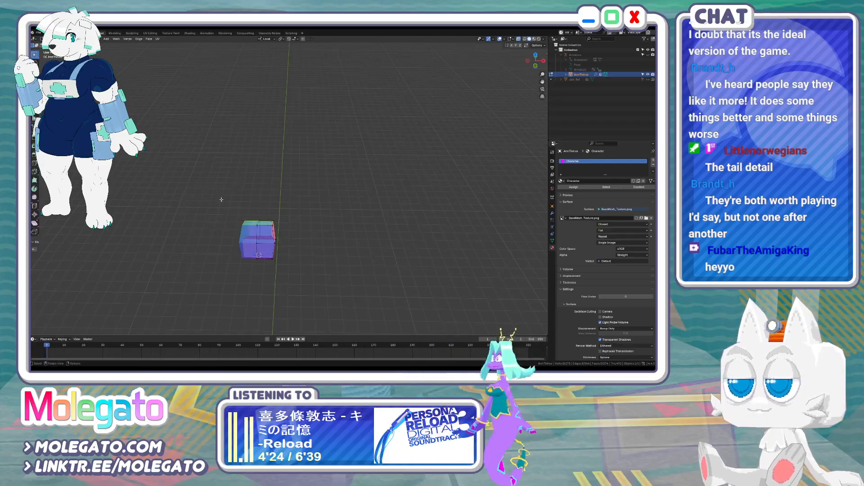
Reveal the hidden body mesh, leave mesh editing and show the full character from the front
middle_drag(208, 197, 250, 234)
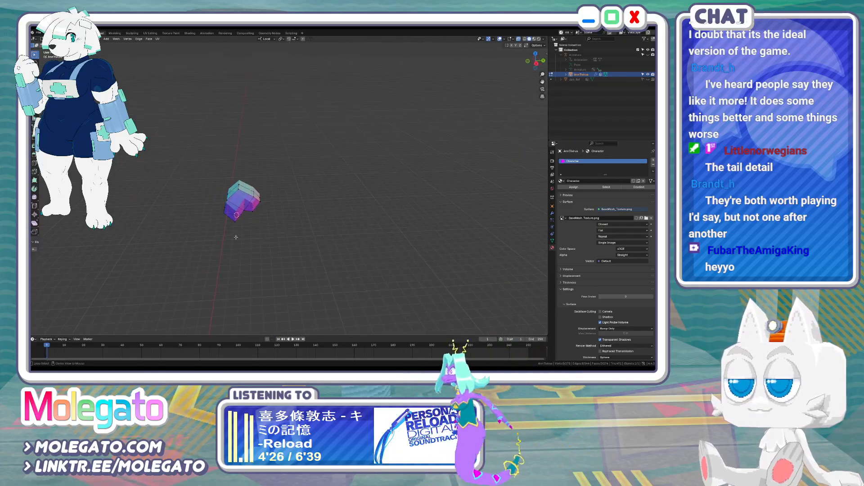
key(Tab)
key(alt+z)
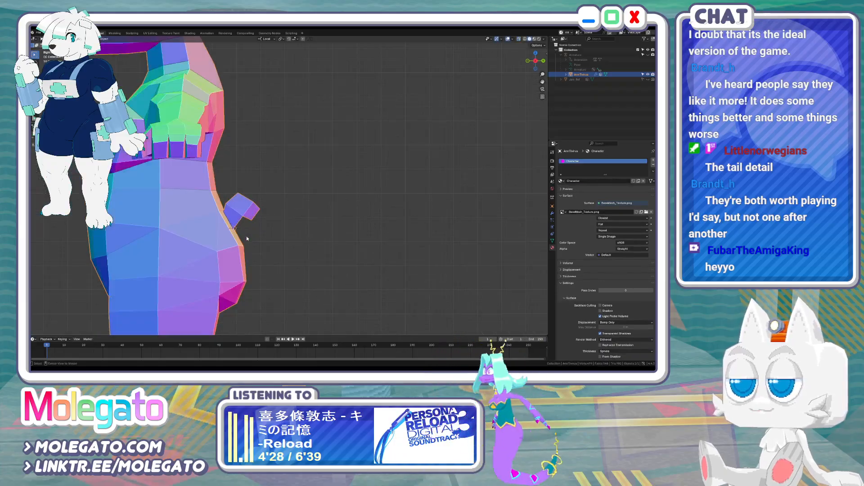
mouse_move(268, 224)
middle_down()
mouse_move(160, 228)
mouse_move(270, 227)
middle_up()
key(KP_1)
scroll(276, 229, down, 5)
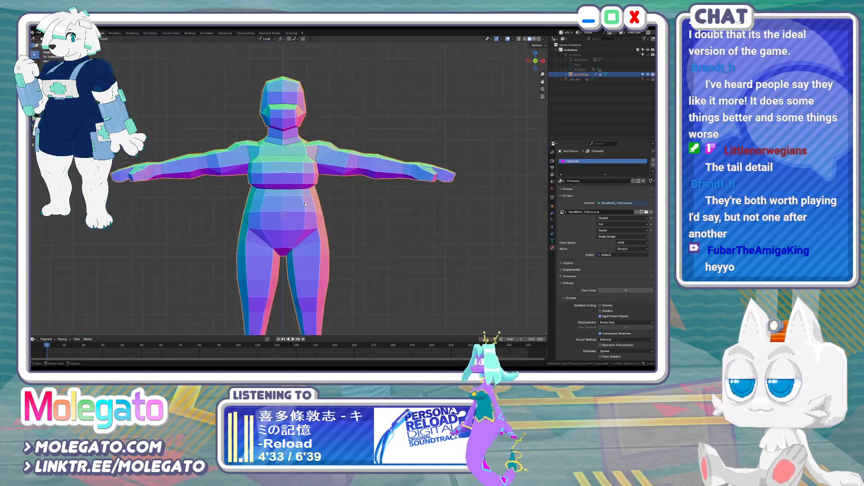
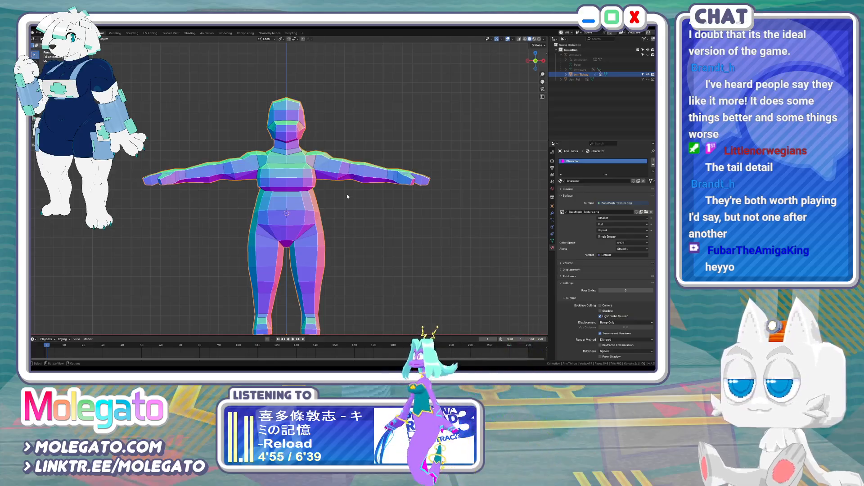
Save the file and move the foot and ankle vertices slightly inward along X in front view
key(Tab)
shift+middle_drag(310, 315, 329, 274)
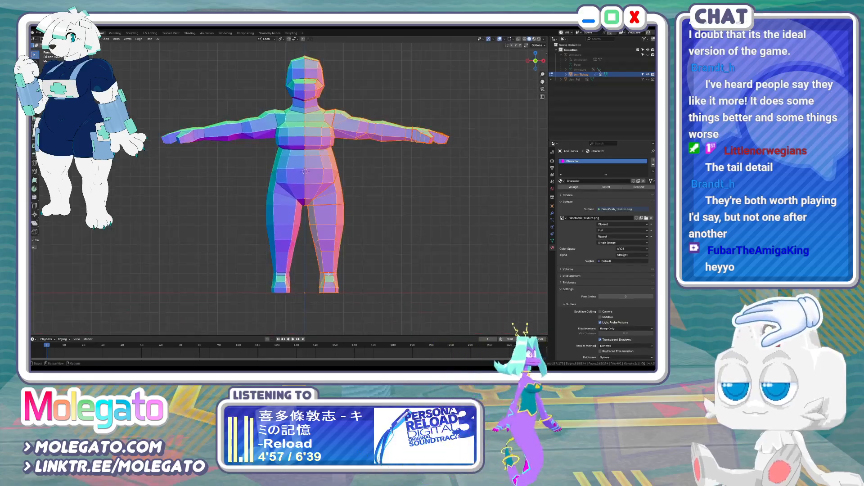
drag(340, 288, 340, 287)
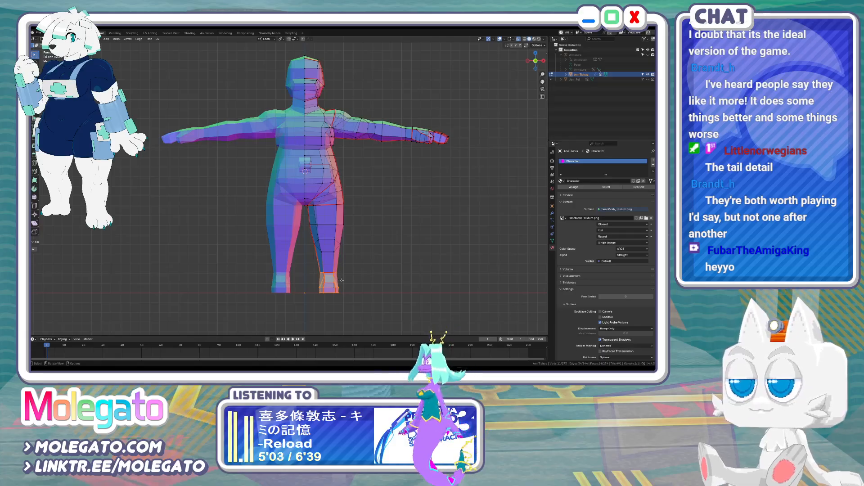
key(Tab)
key(ctrl+s)
key(Tab)
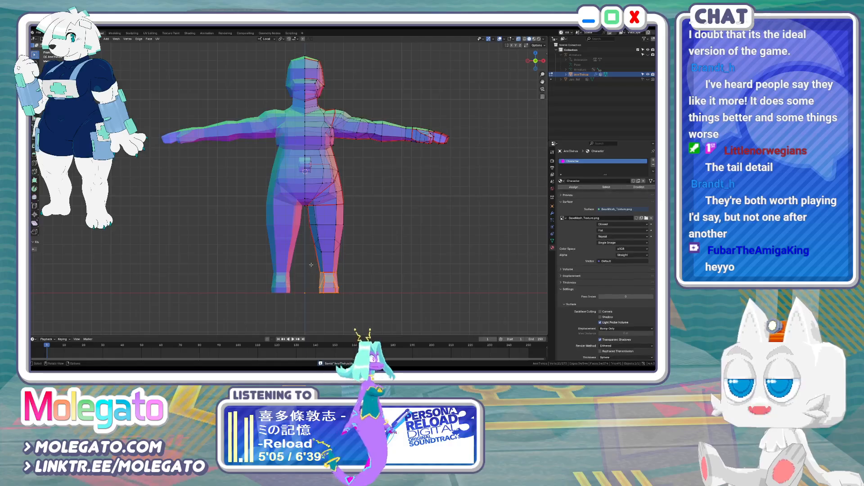
click(357, 289)
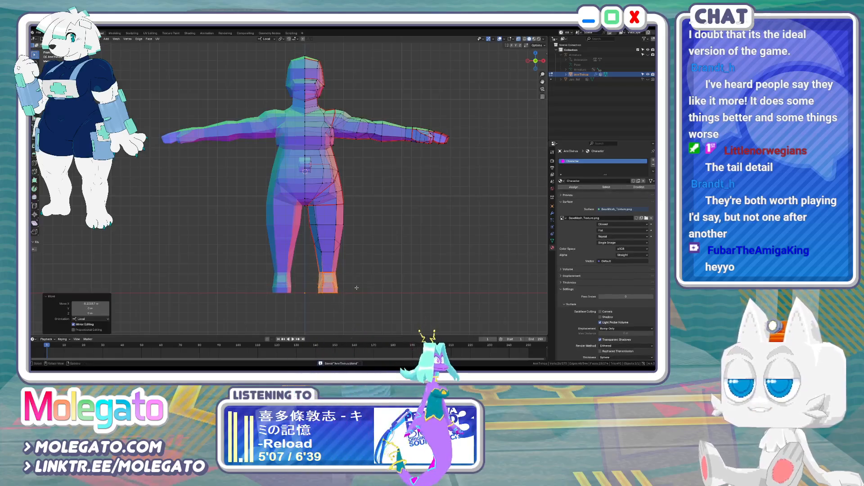
Move all of the body above the feet down along Z to shorten the legs, and check the overall proportions
scroll(287, 143, down, 2)
drag(301, 59, 427, 239)
key(g)
key(z)
click(299, 218)
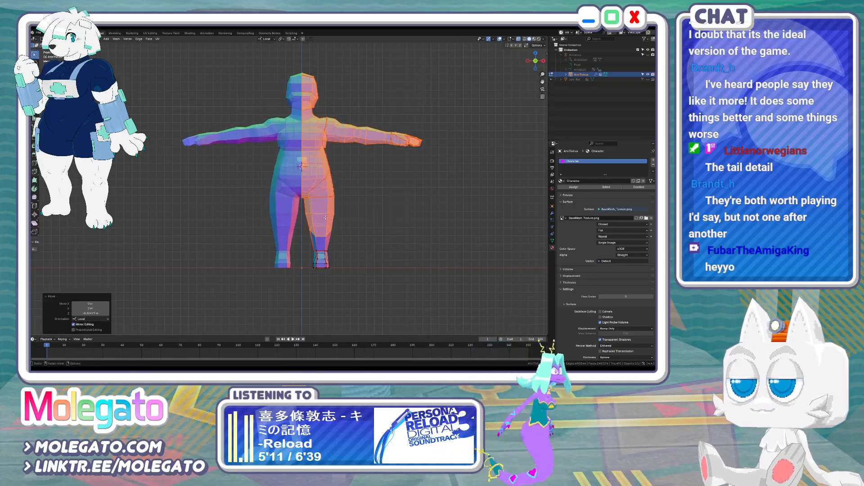
key(Tab)
scroll(333, 210, down, 2)
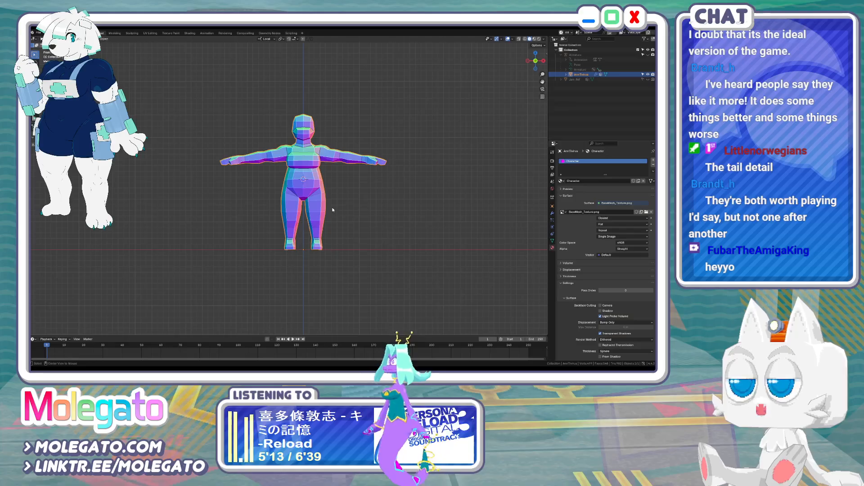
shift+middle_drag(333, 210, 334, 244)
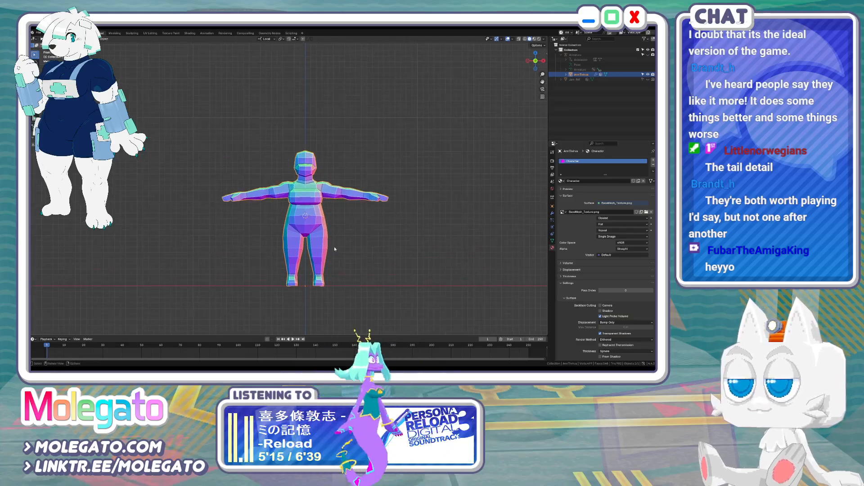
Scale the ankle vertices in front view, and scale the whole foot
scroll(332, 254, up, 1)
scroll(332, 255, up, 2)
key(Tab)
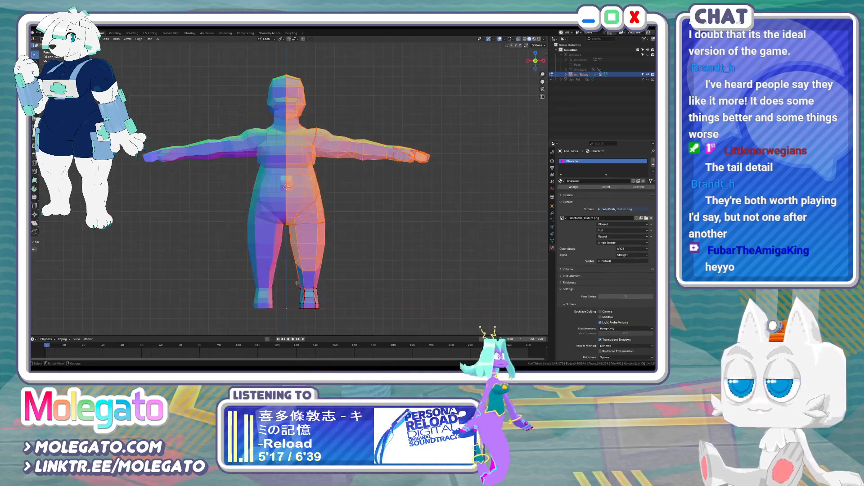
drag(321, 288, 321, 289)
key(s)
key(x)
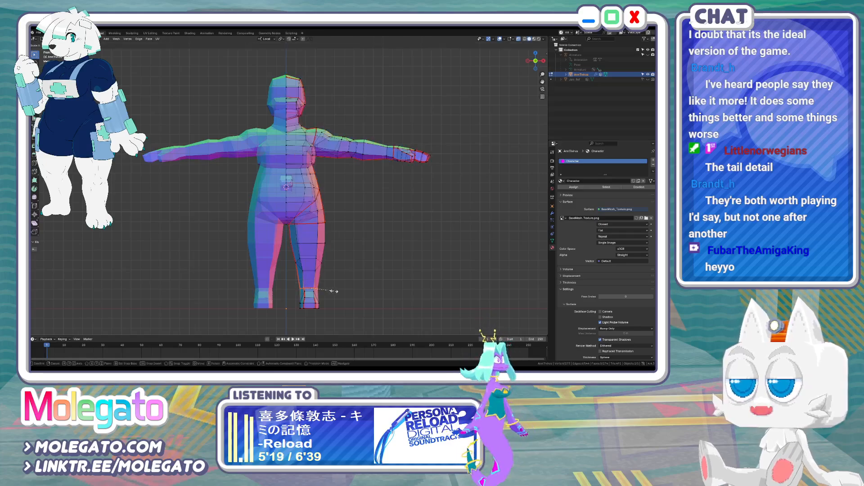
click(333, 292)
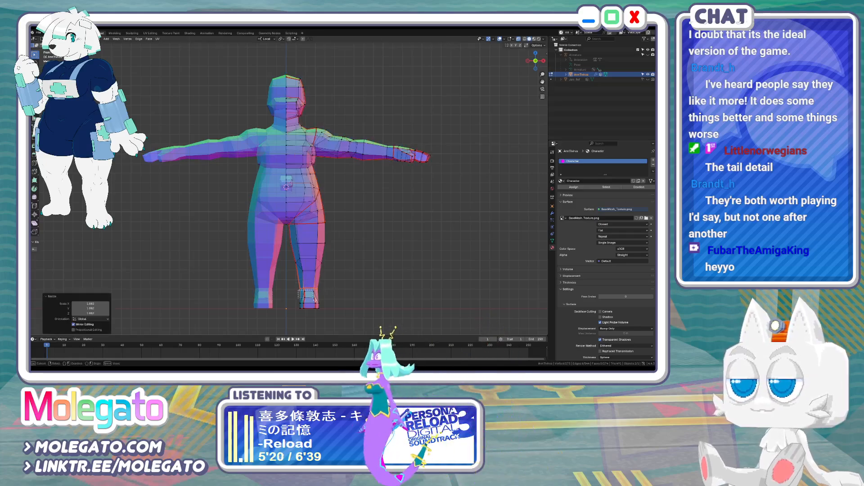
drag(317, 301, 318, 308)
key(s)
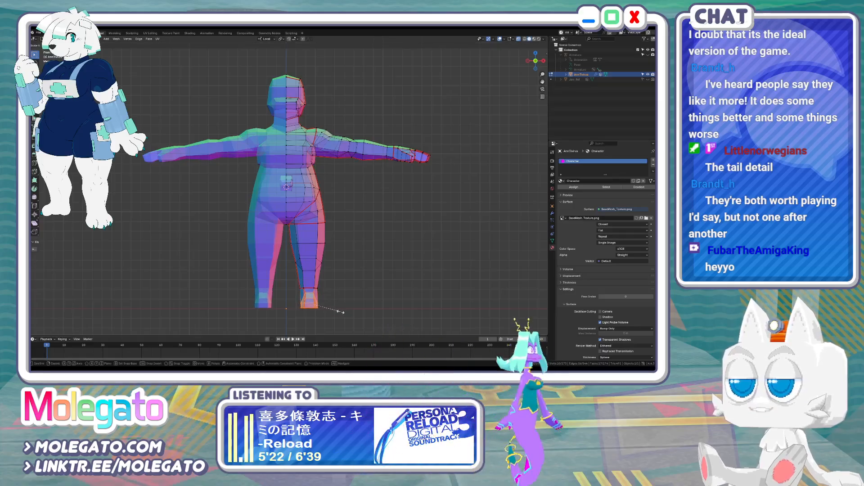
Scale and reposition the selected foot vertices, then lower the whole body mesh so its feet rest on the ground line
click(340, 312)
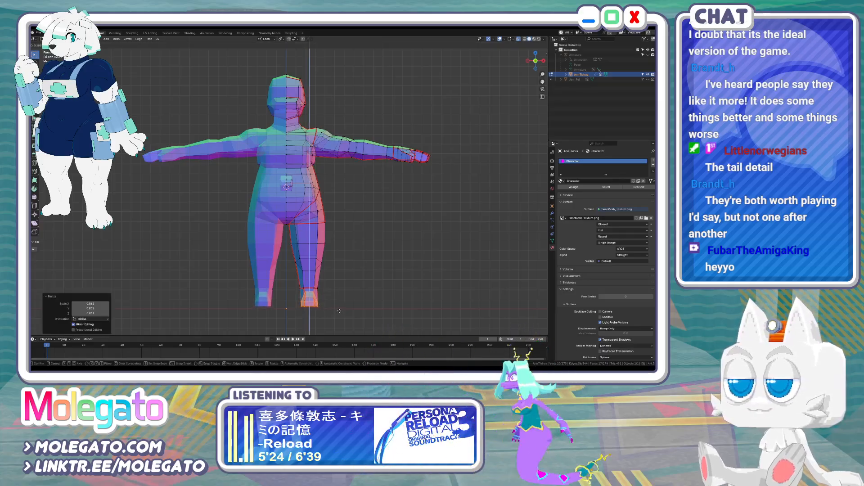
key(a)
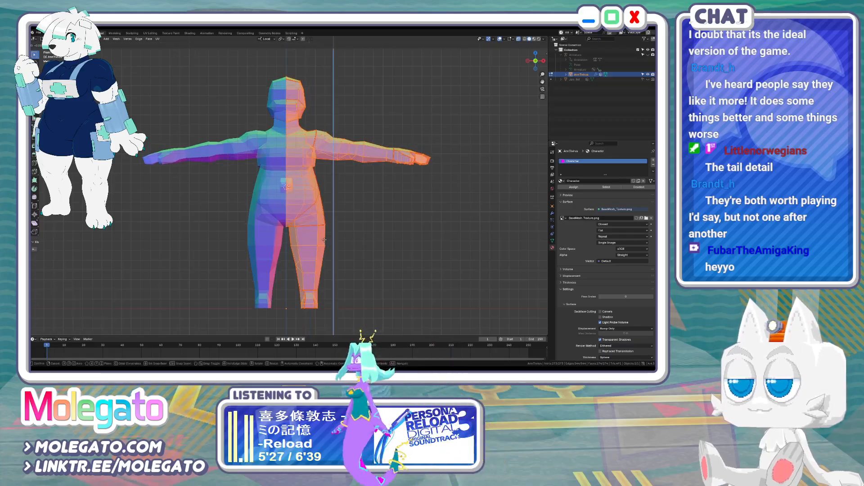
click(325, 241)
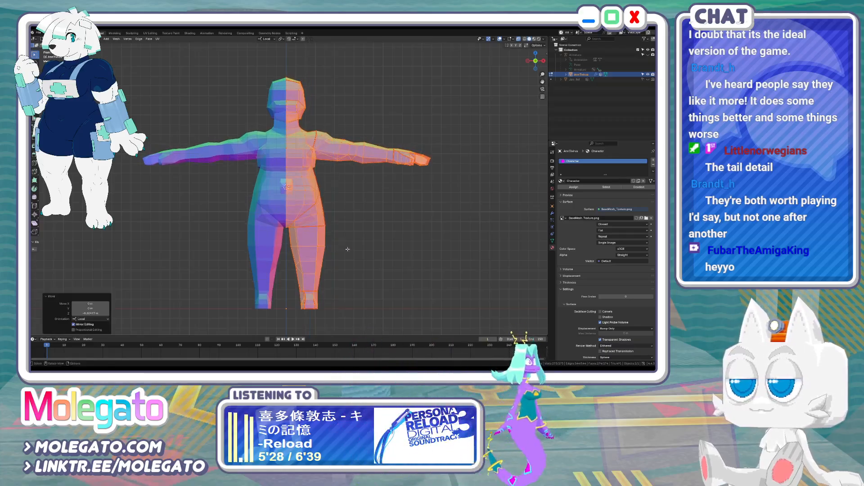
key(Tab)
In the side view, scale the toe vertices up slightly and move them forward
key(KP_3)
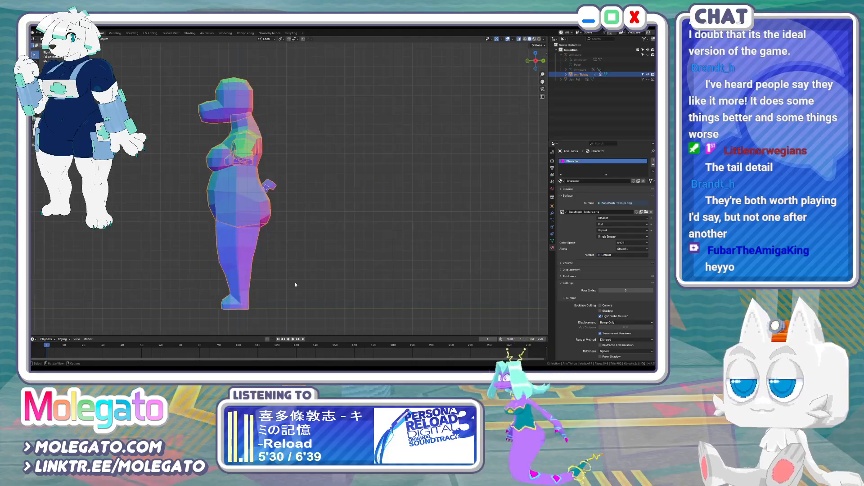
key(Tab)
scroll(219, 294, up, 1)
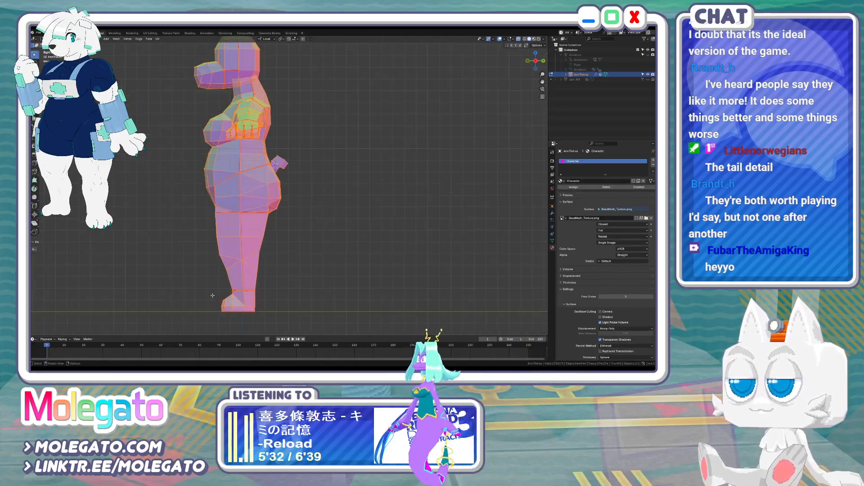
scroll(255, 264, up, 4)
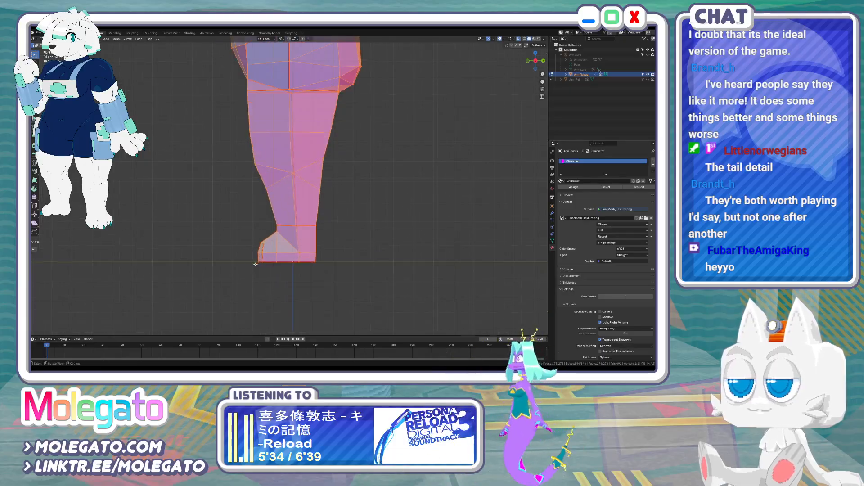
drag(279, 274, 280, 275)
key(s)
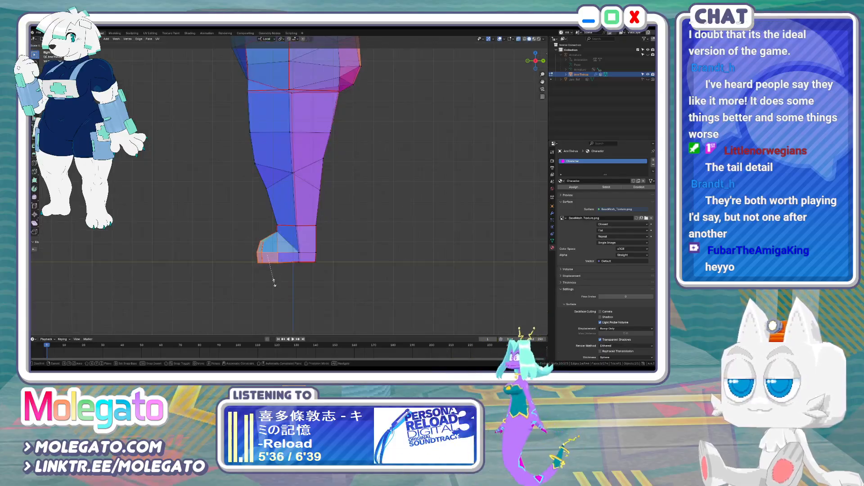
click(274, 283)
key(g)
click(272, 282)
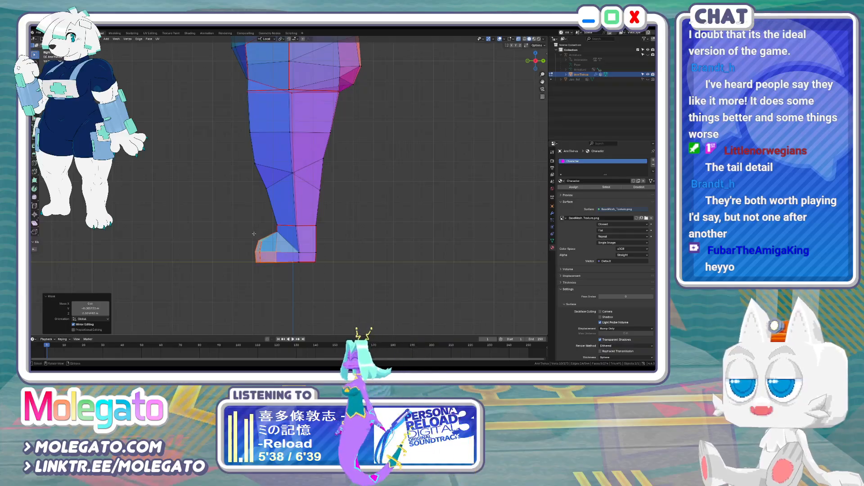
In the top view, move and rotate the front of the foot so the toes point slightly outward
middle_drag(272, 283, 345, 251)
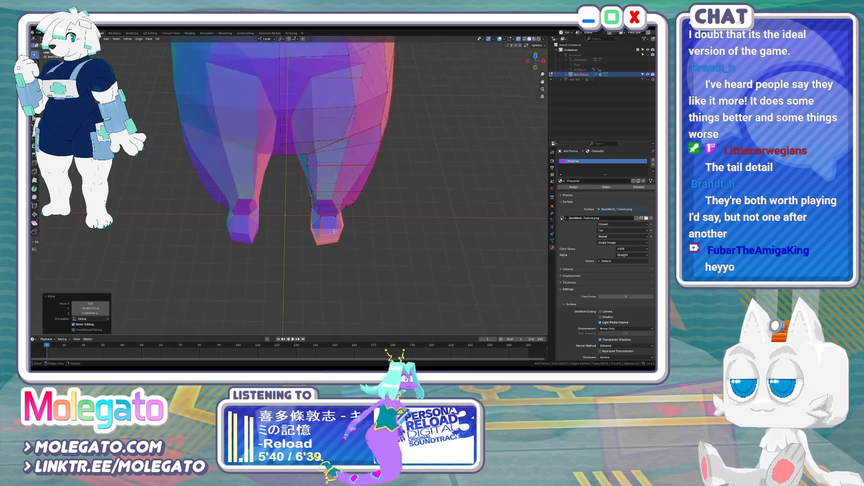
key(KP_7)
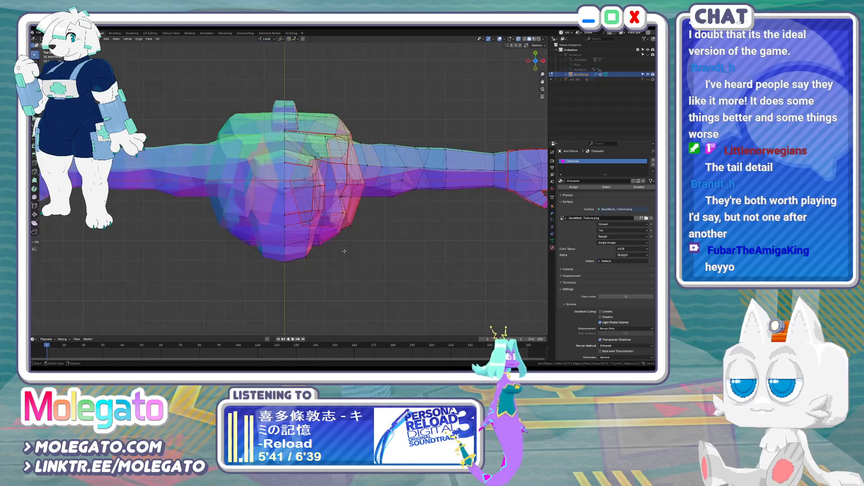
click(360, 226)
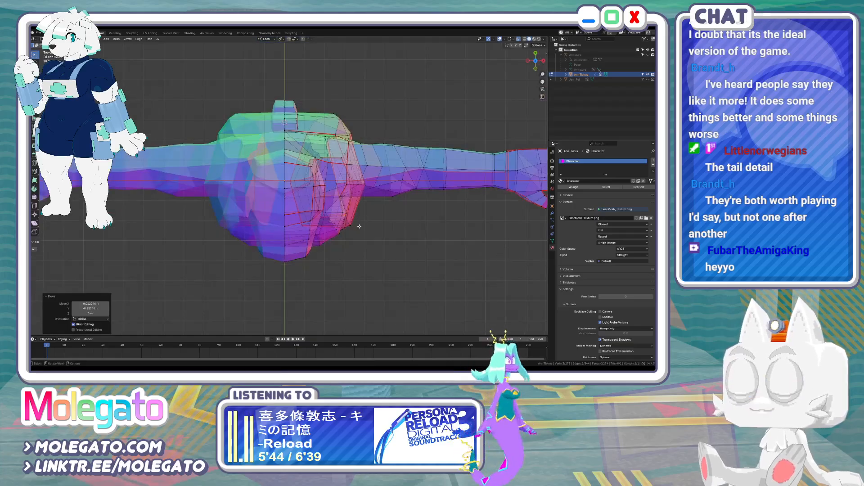
key(r)
click(372, 250)
key(g)
click(370, 255)
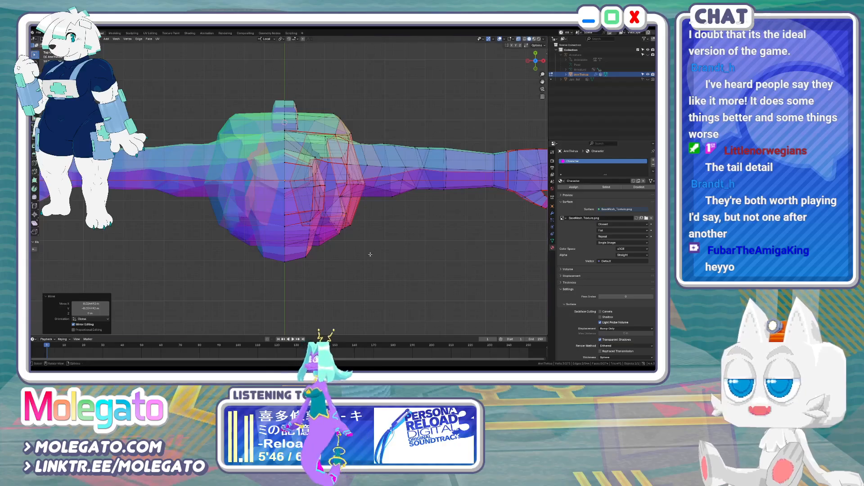
middle_drag(370, 254, 350, 202)
key(Tab)
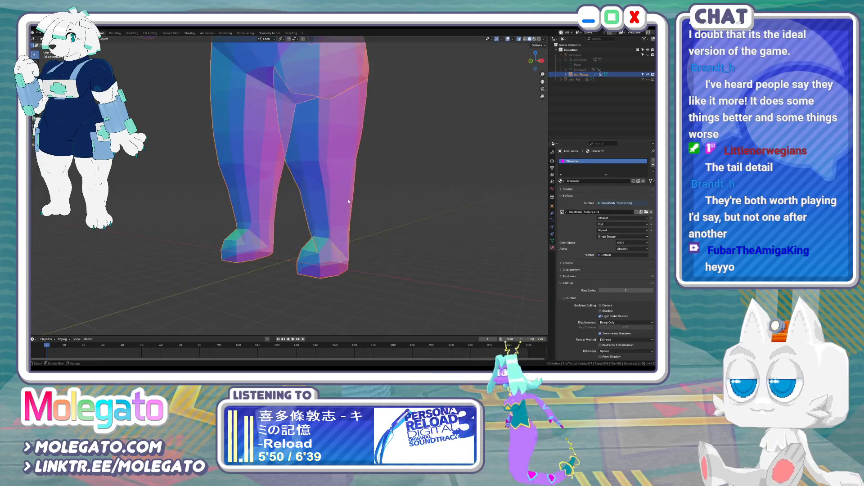
Flatten the sole of the foot by scaling its vertices to 0 along Z in the front view
key(KP_1)
key(Tab)
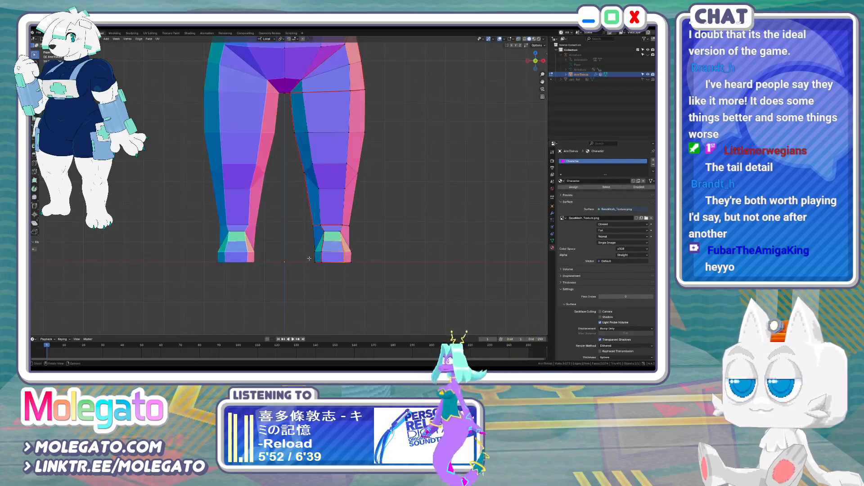
key(s)
key(z)
key(0)
key(Return)
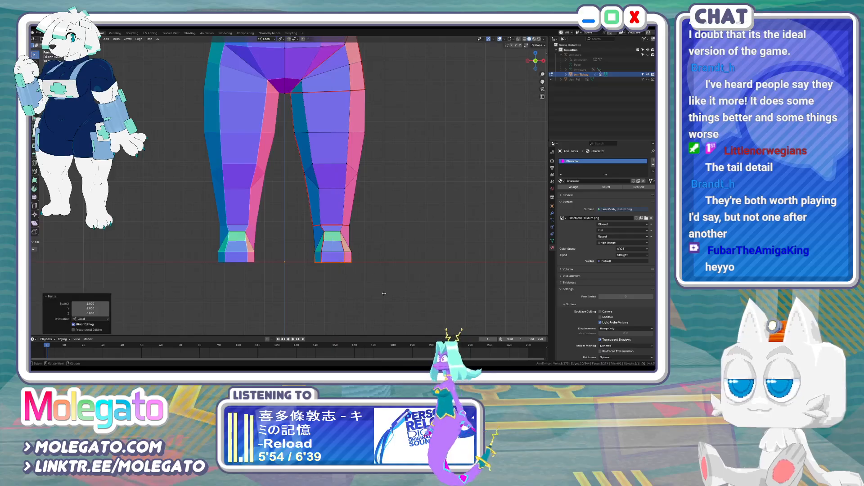
key(Tab)
Scale down the ankle edge loop and shift it along X in the front view
scroll(366, 257, down, 5)
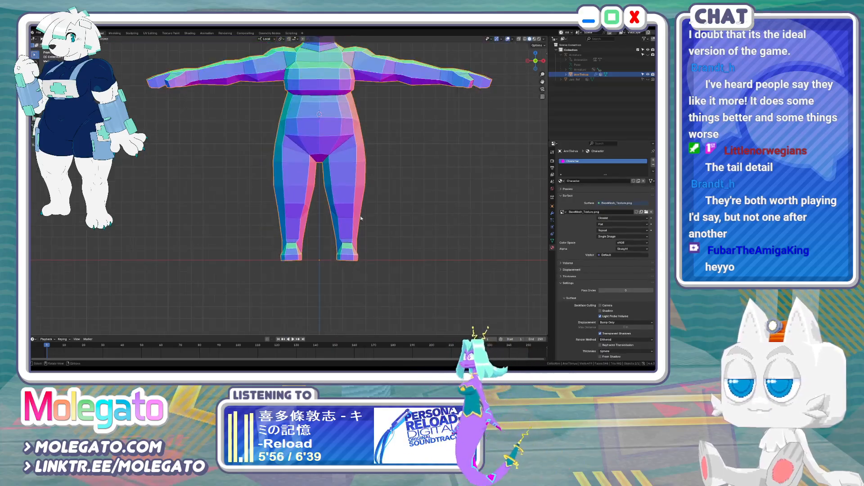
key(Tab)
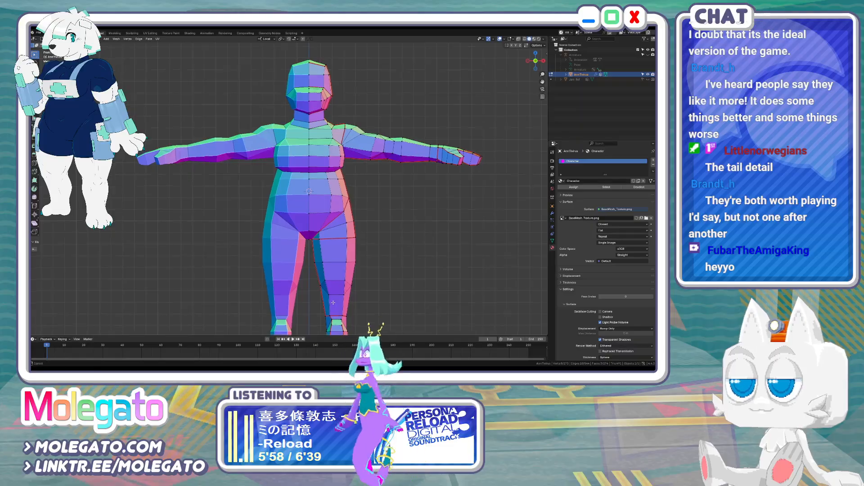
scroll(331, 233, up, 5)
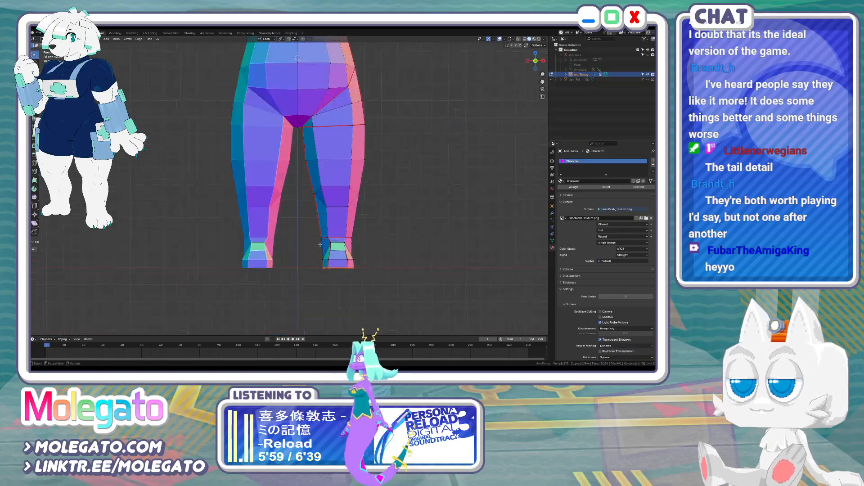
key(s)
click(381, 232)
key(g)
key(x)
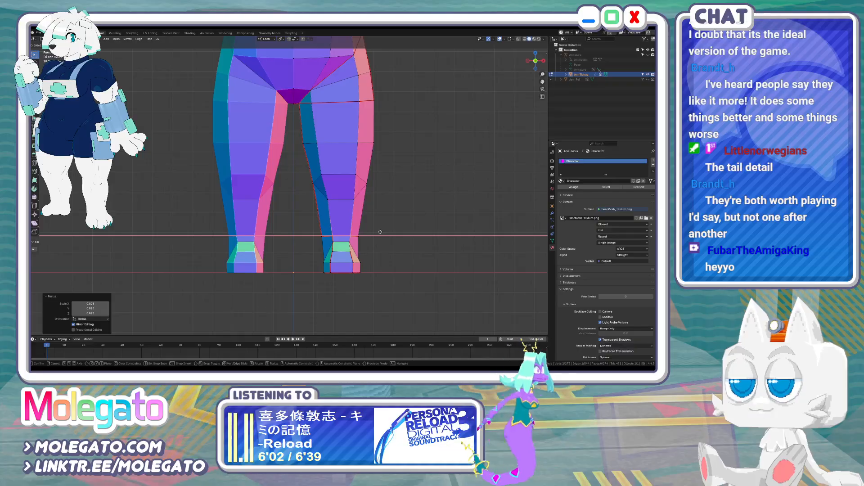
click(380, 232)
key(Tab)
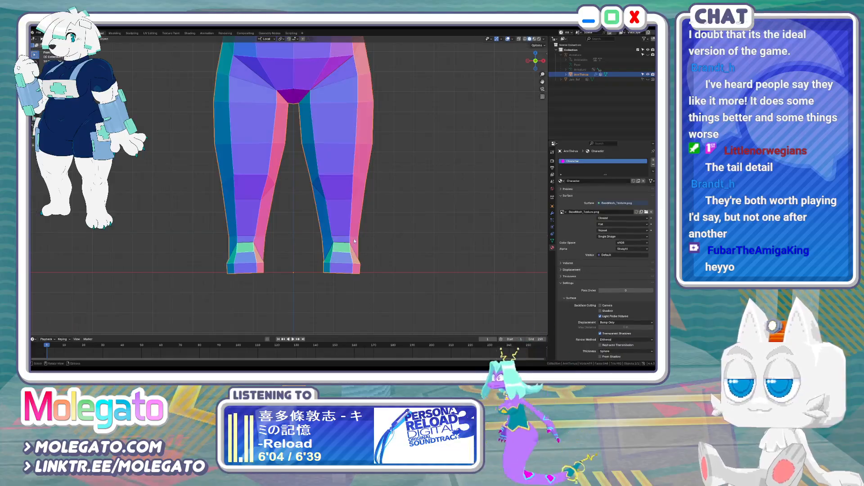
Rescale the vertices around the ankle and save the file
key(Tab)
drag(329, 235, 332, 239)
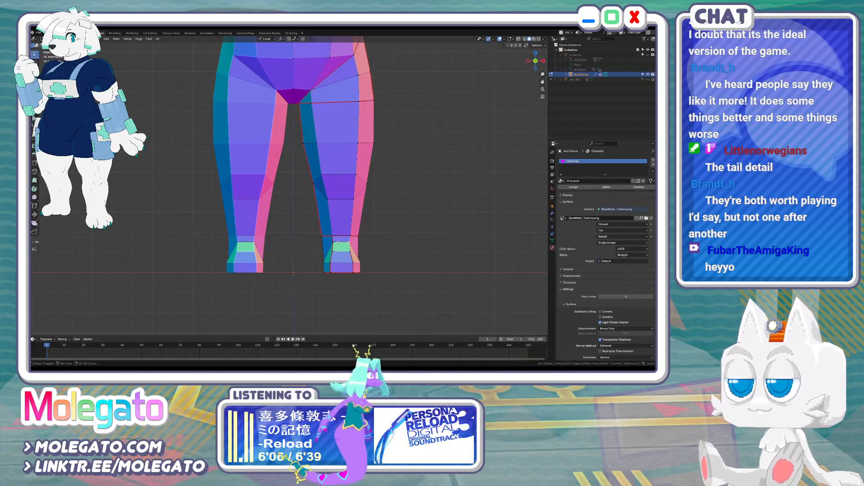
key(s)
click(368, 247)
middle_drag(369, 246, 352, 261)
key(Tab)
scroll(342, 256, down, 5)
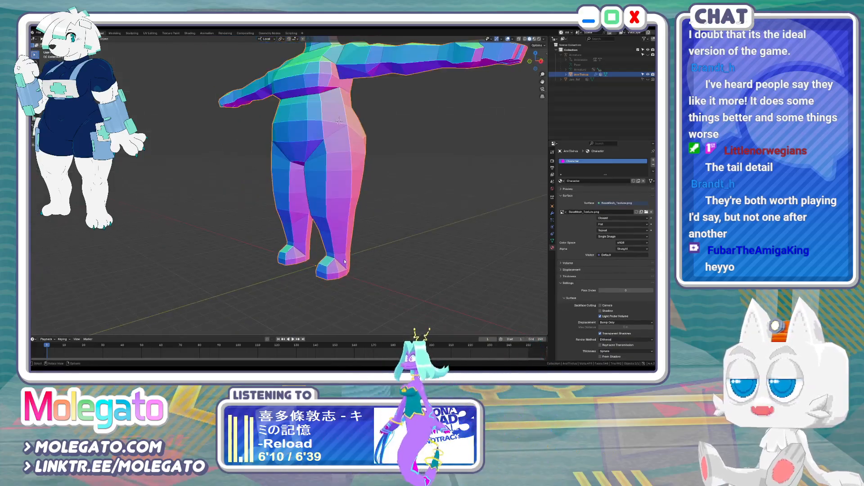
key(KP_1)
key(ctrl+s)
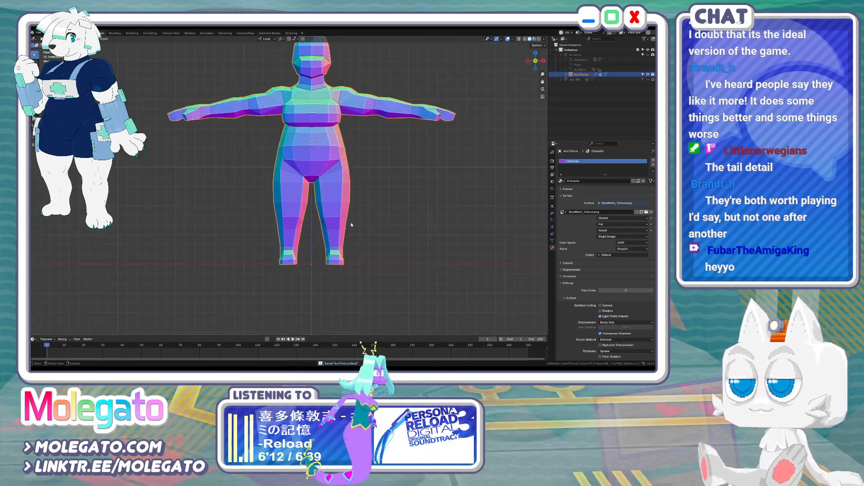
Snap the 3D cursor to the selected edge on the side of the head
scroll(326, 214, up, 2)
key(Tab)
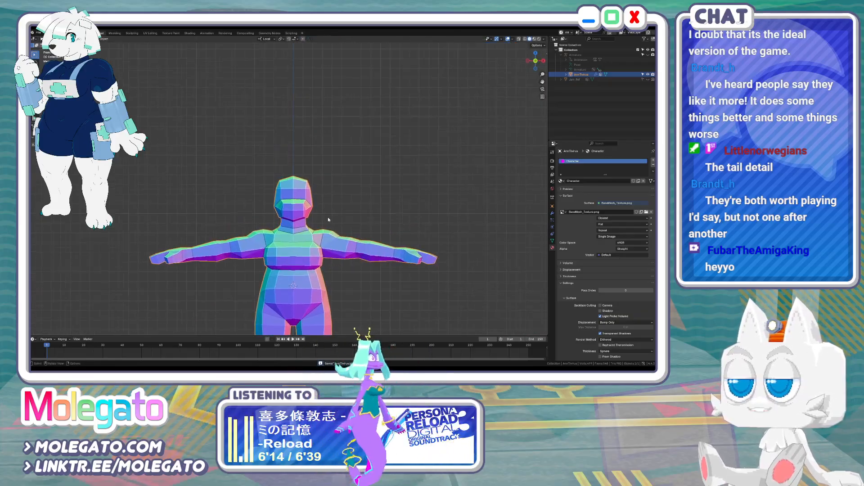
scroll(328, 217, up, 5)
key(shift+h)
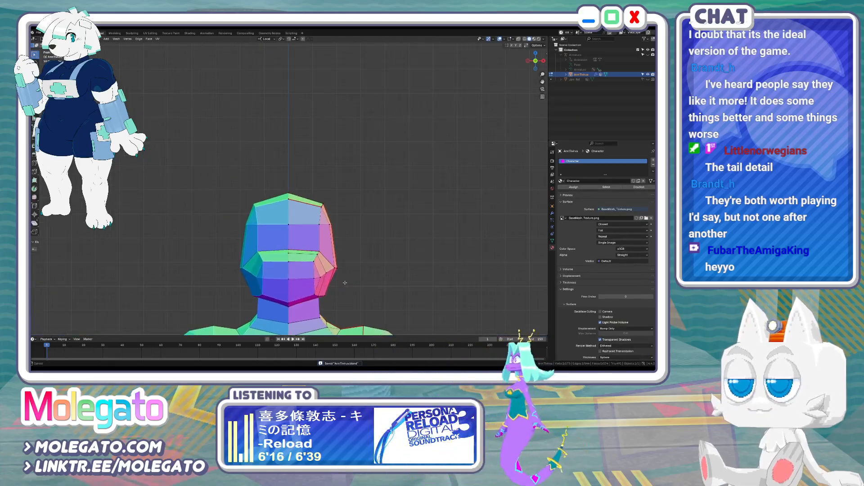
middle_drag(288, 252, 315, 232)
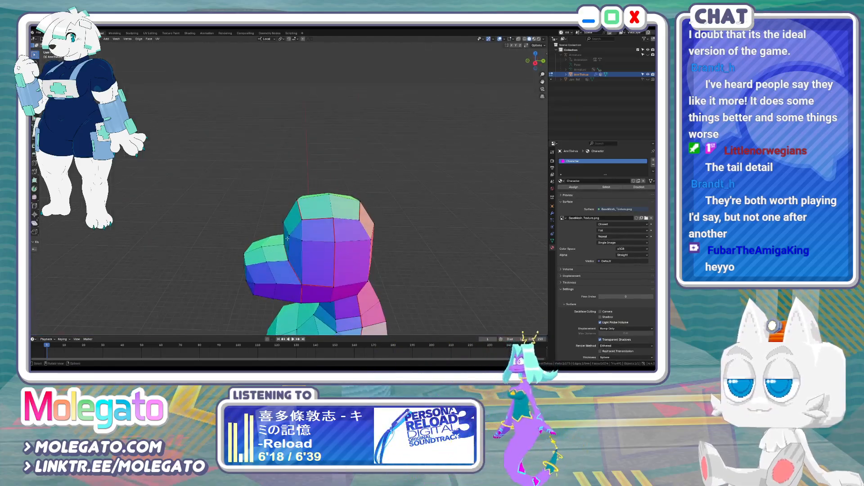
key(shift+s)
click(334, 250)
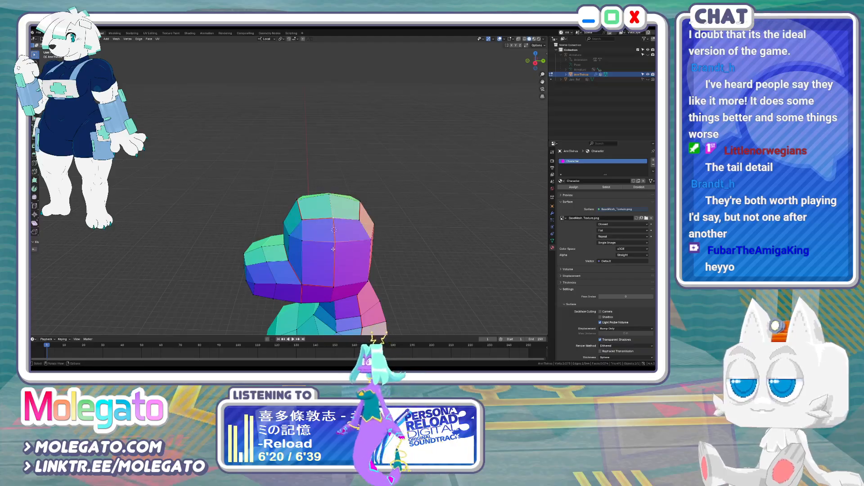
Extrude a flat, bent strip of ear faces outward beside the head, working with X-ray on
middle_drag(333, 249, 311, 209)
key(g)
right_click(341, 181)
key(alt+z)
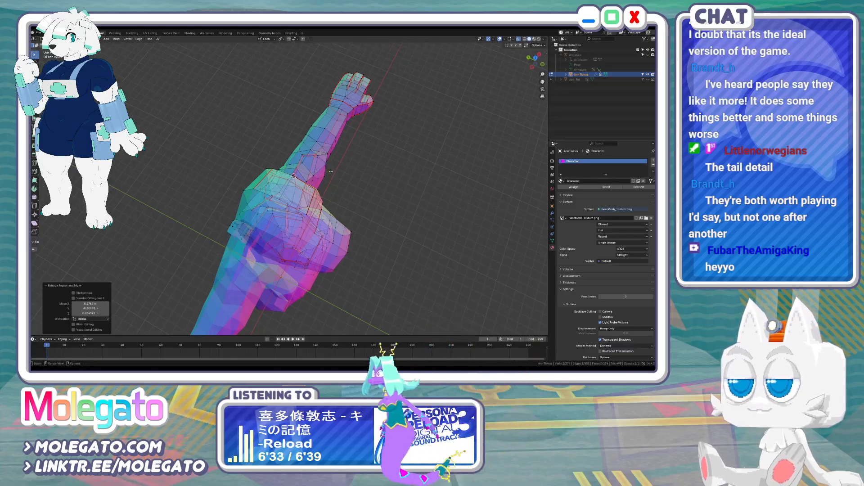
click(337, 189)
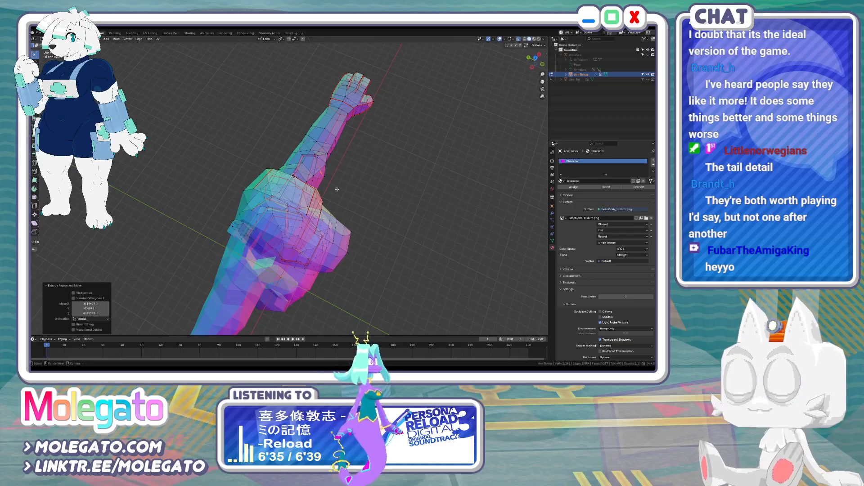
Select the whole linked ear strip and thicken it with Extrude Faces Along Normals
key(ctrl+l)
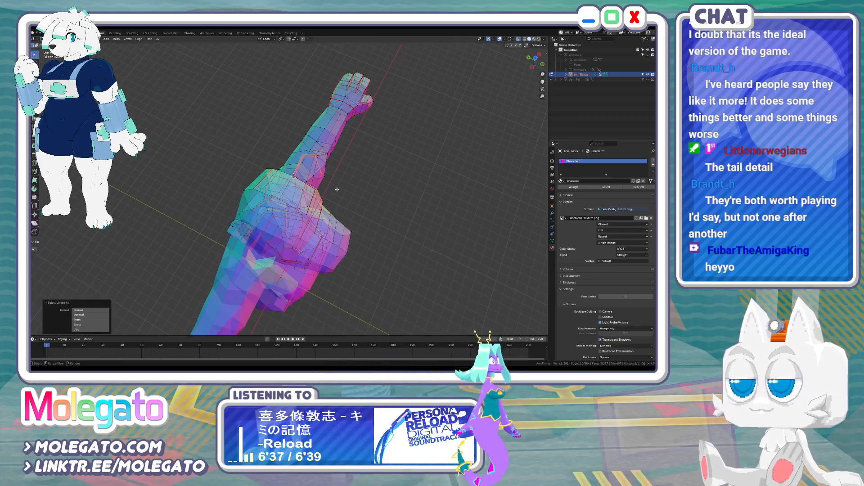
key(F3)
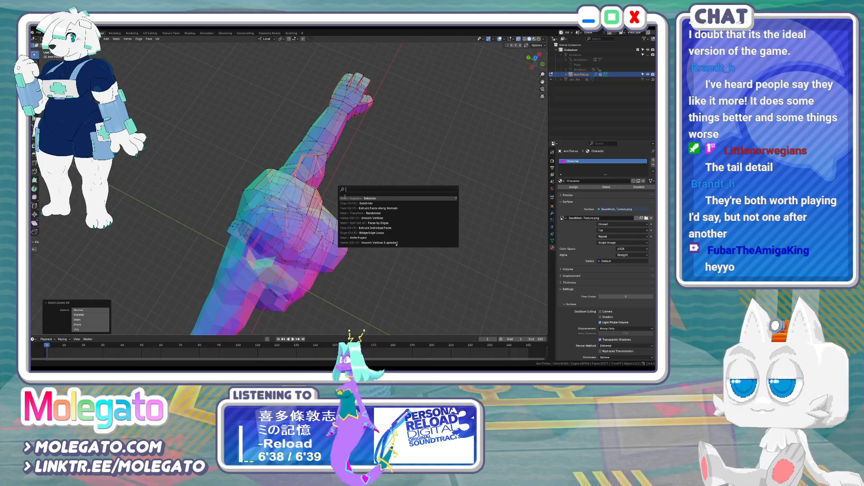
click(355, 208)
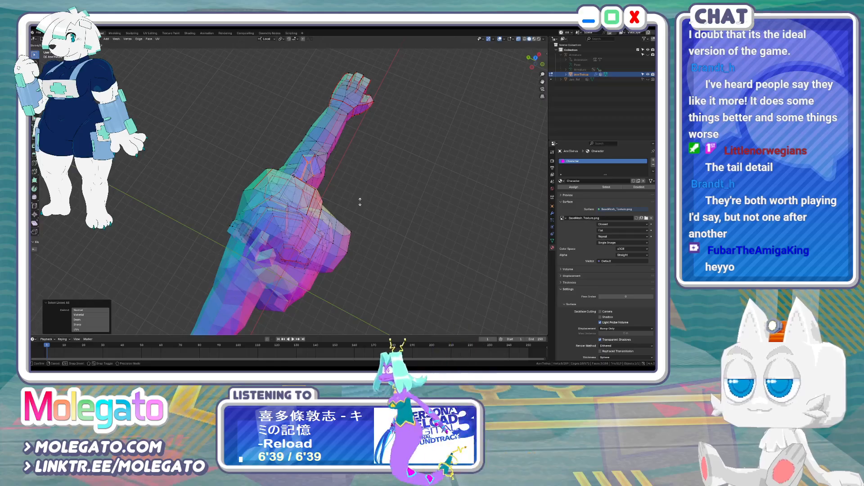
click(360, 202)
Isolate the ear geometry by selecting its linked mesh, inverting the selection and hiding the rest of the body
middle_drag(359, 202, 285, 163)
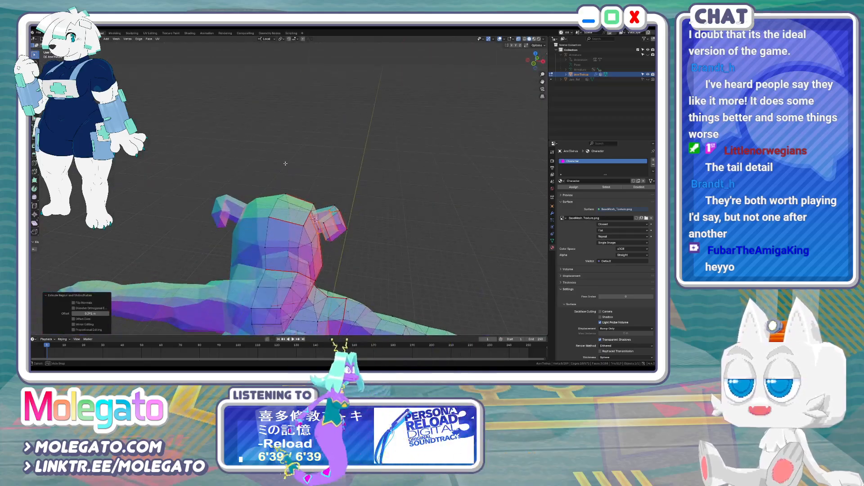
key(ctrl+l)
key(ctrl+i)
key(h)
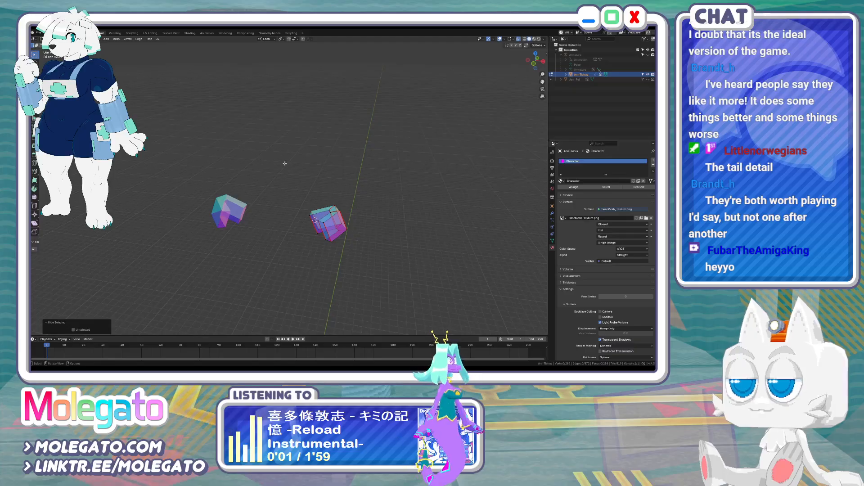
scroll(163, 99, up, 2)
middle_drag(201, 145, 348, 152)
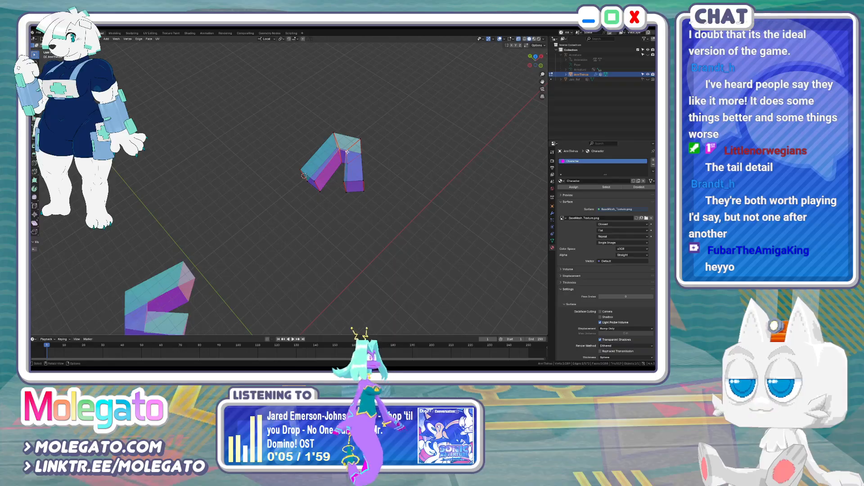
Merge the selected vertices at the ear's bend at center, and clear the seams from all visible ear edges
key(m)
click(337, 124)
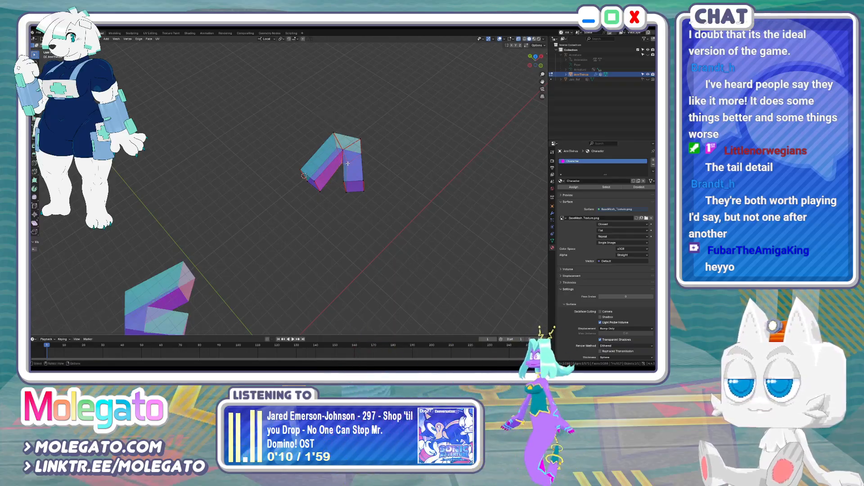
click(348, 164)
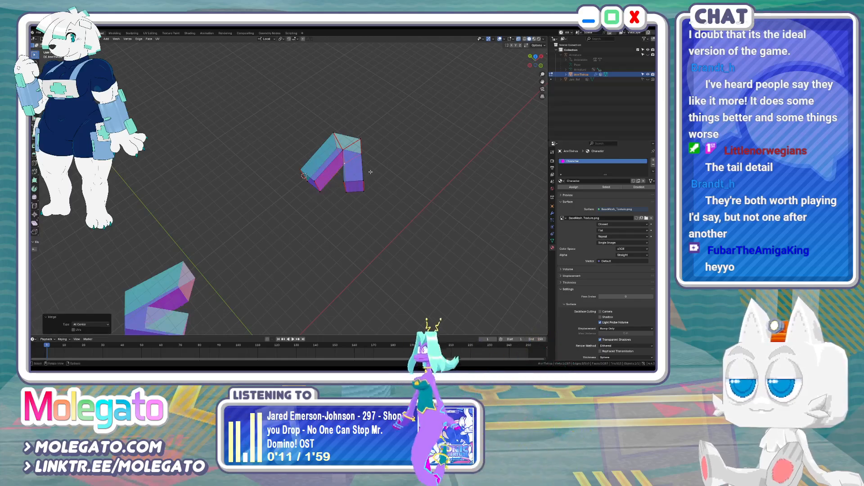
key(a)
right_click(369, 171)
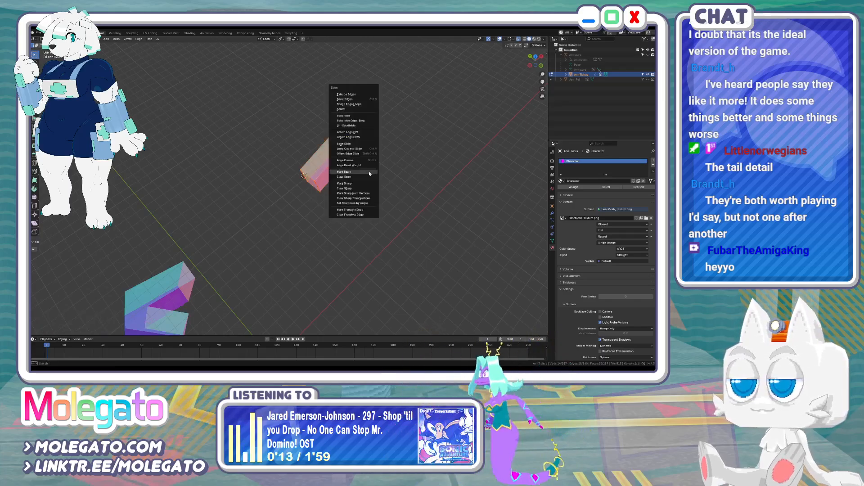
click(359, 178)
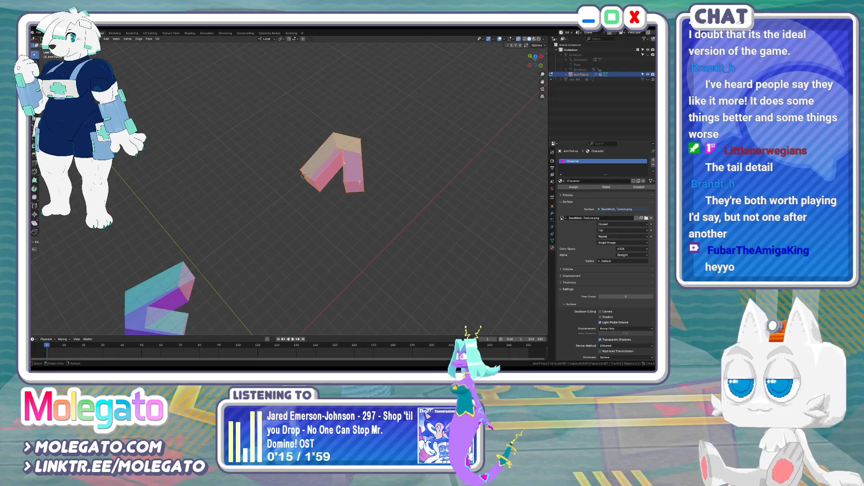
Delete the face at the ear's base end and reveal the hidden body geometry
click(306, 178)
key(x)
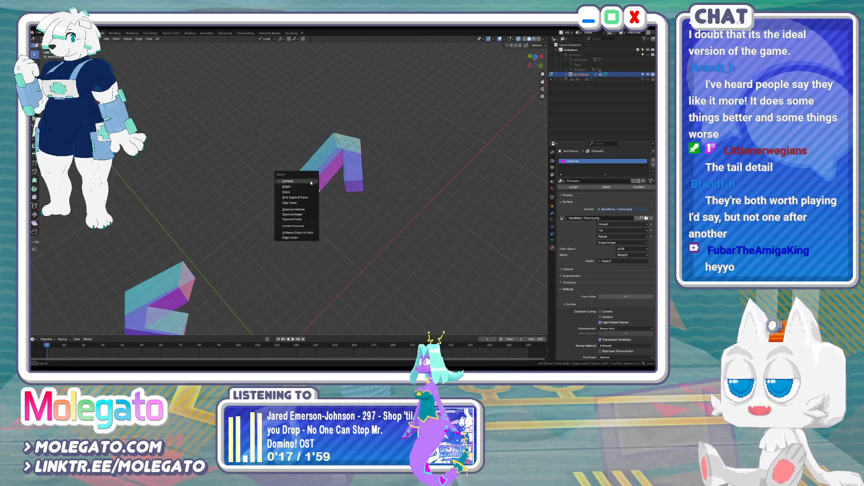
click(295, 192)
middle_drag(338, 183, 301, 179)
key(alt+h)
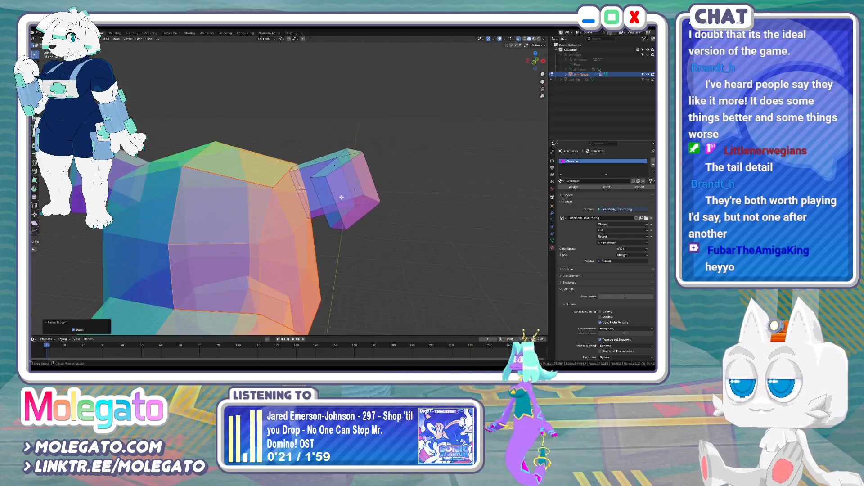
Select the whole linked ear, then rotate and move it onto the upper side corner of the head in front view
key(ctrl+l)
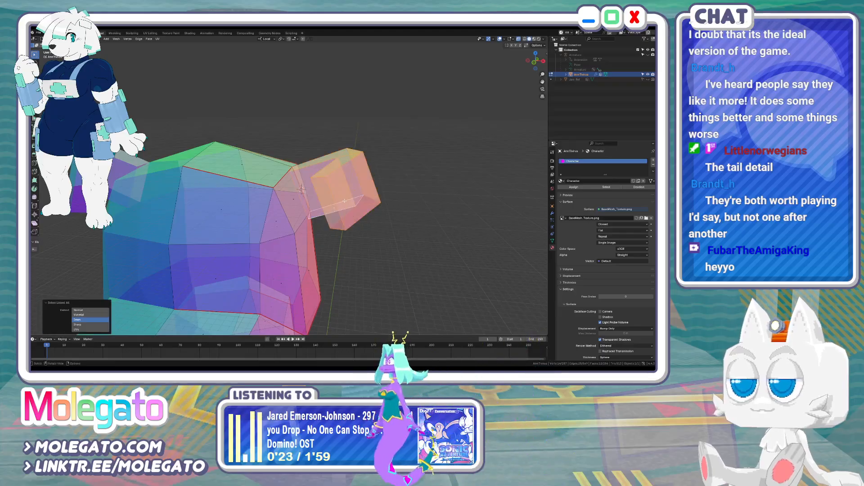
key(KP_1)
key(r)
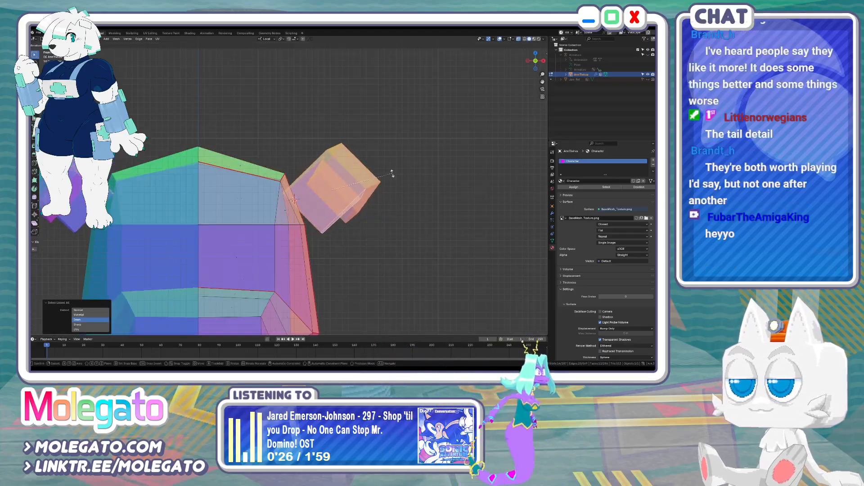
click(366, 167)
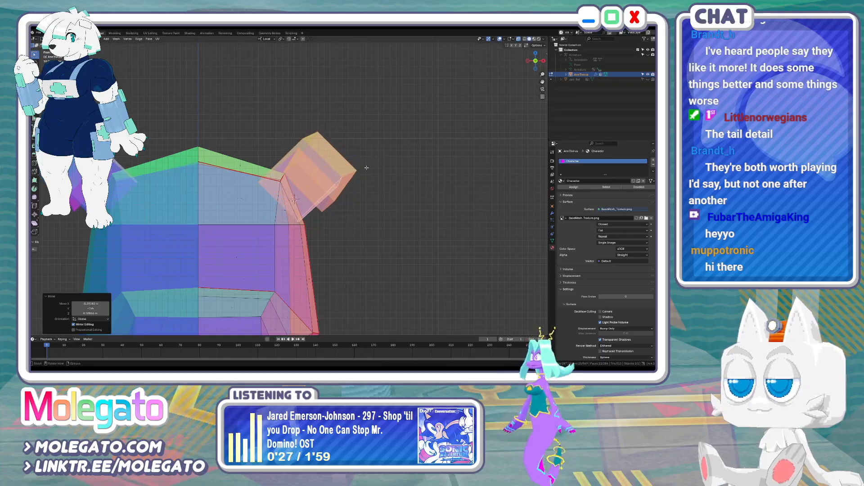
key(KP_3)
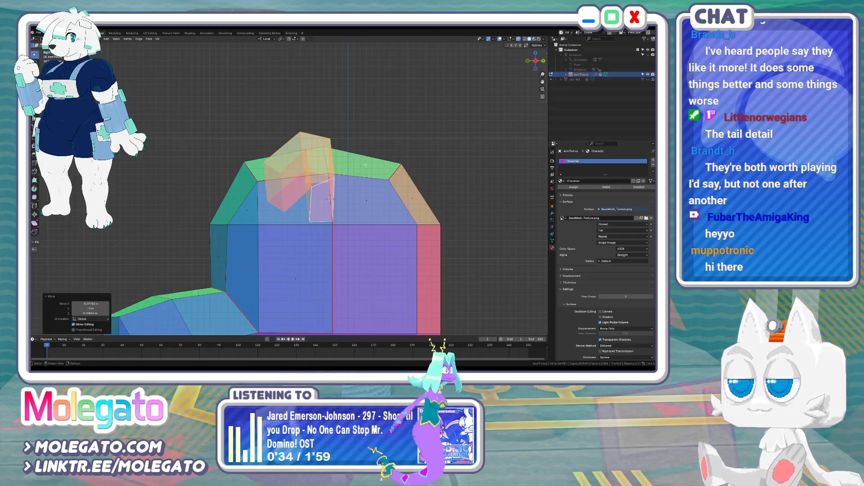
Scale the ear's front face down slightly
middle_drag(325, 195, 297, 189)
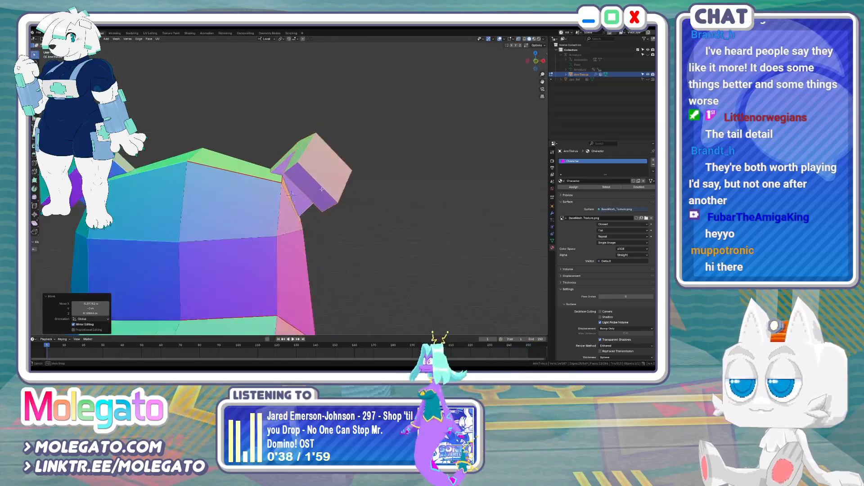
key(s)
click(360, 202)
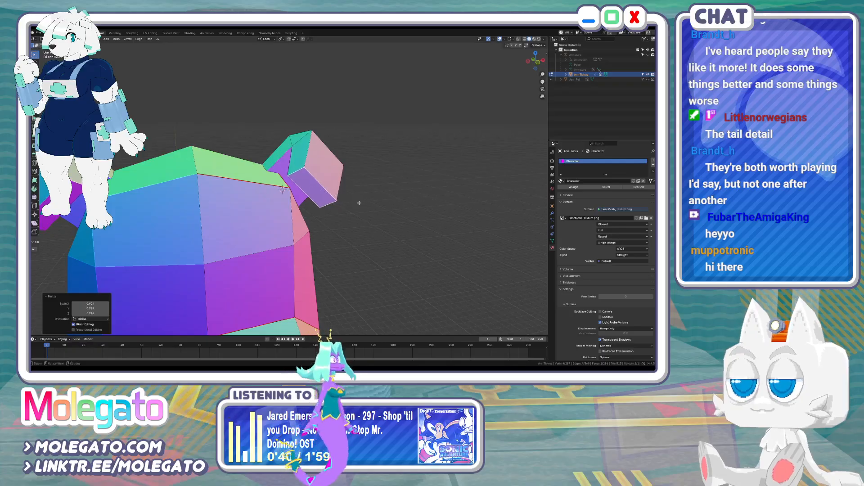
middle_drag(360, 202, 283, 207)
middle_drag(276, 175, 310, 235)
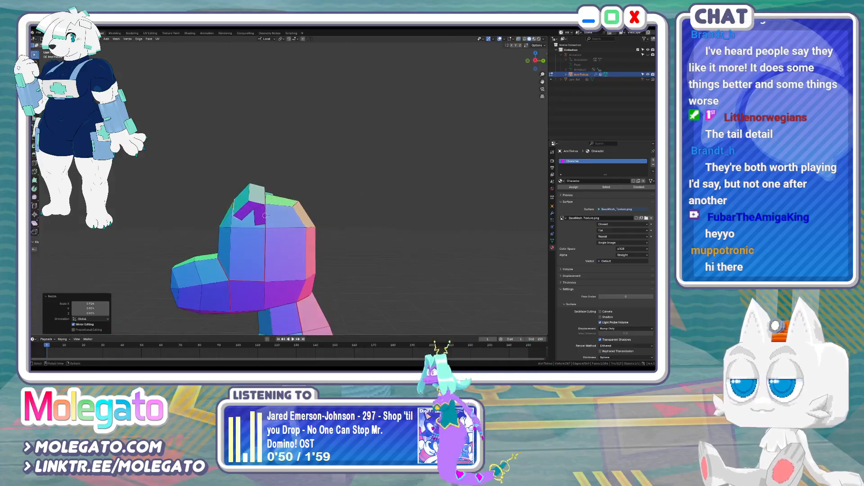
Expand the selection over the ear, shift it slightly toward the snout in side view, and save the file
key(alt+z)
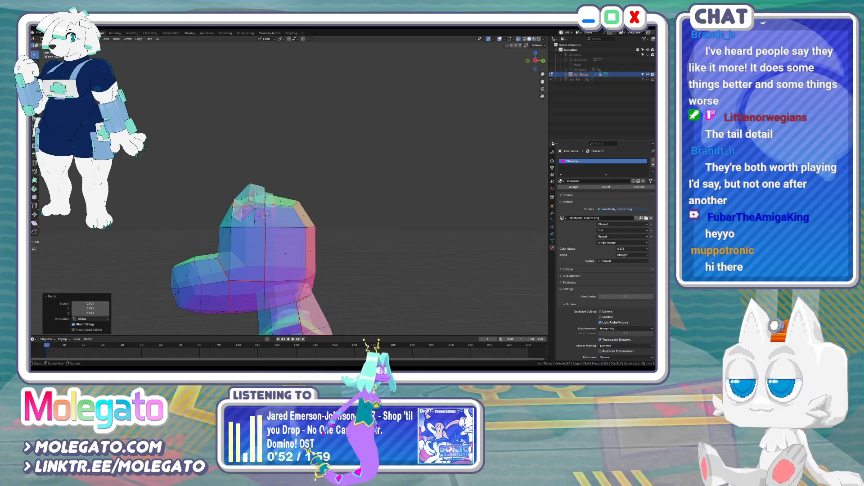
scroll(251, 197, up, 2)
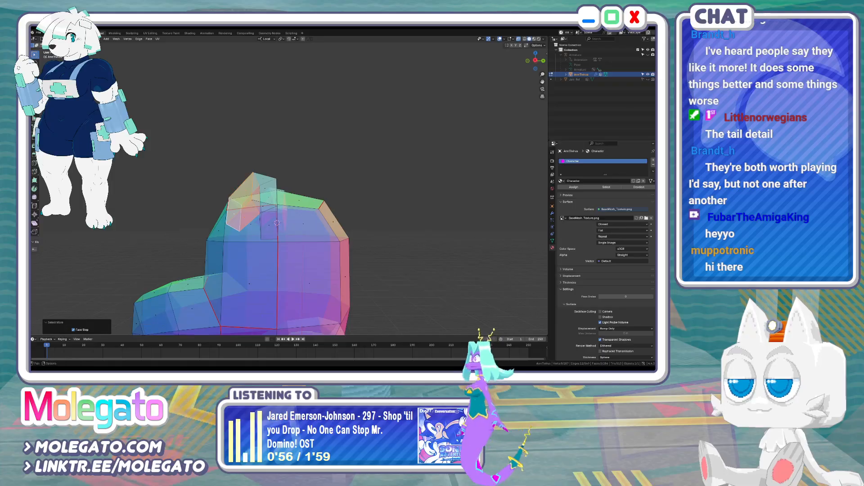
middle_drag(276, 175, 325, 188)
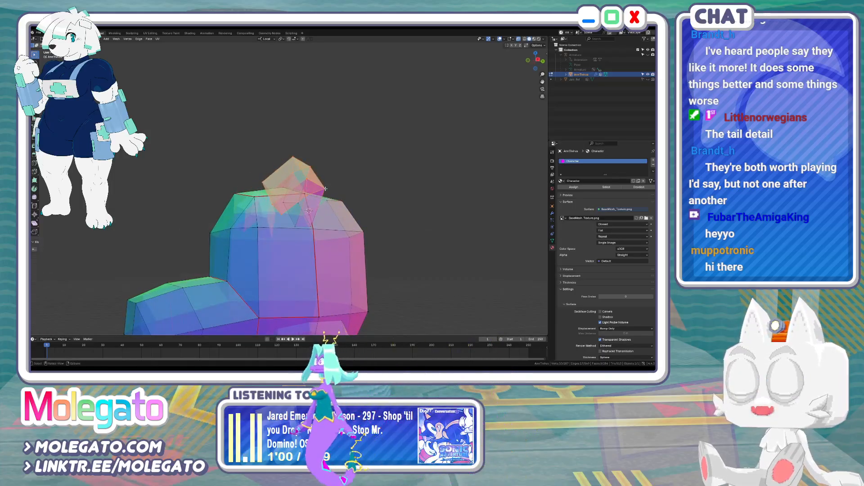
key(KP_3)
key(g)
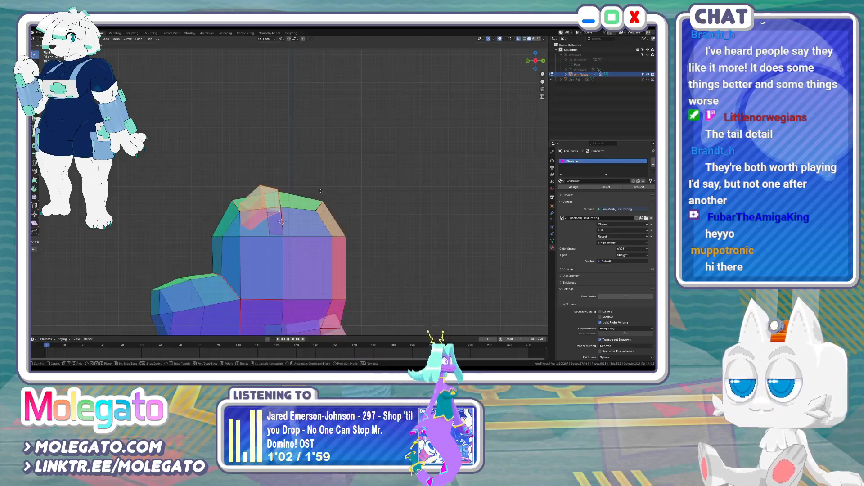
click(316, 191)
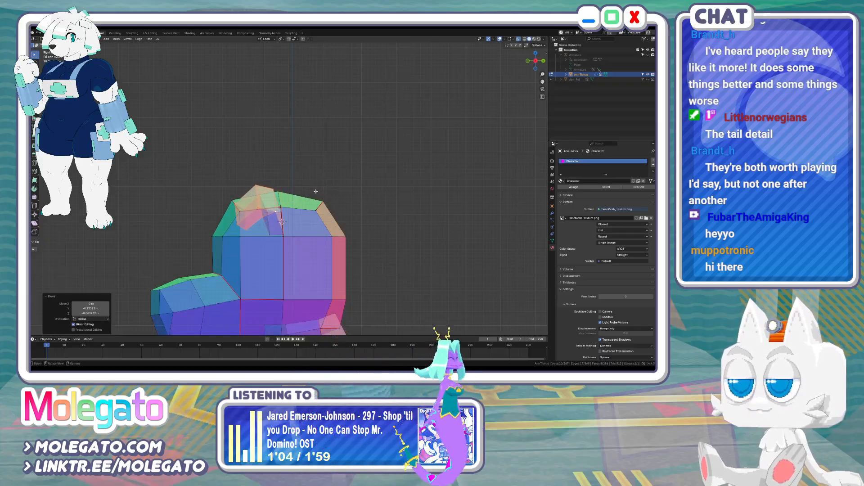
key(KP_1)
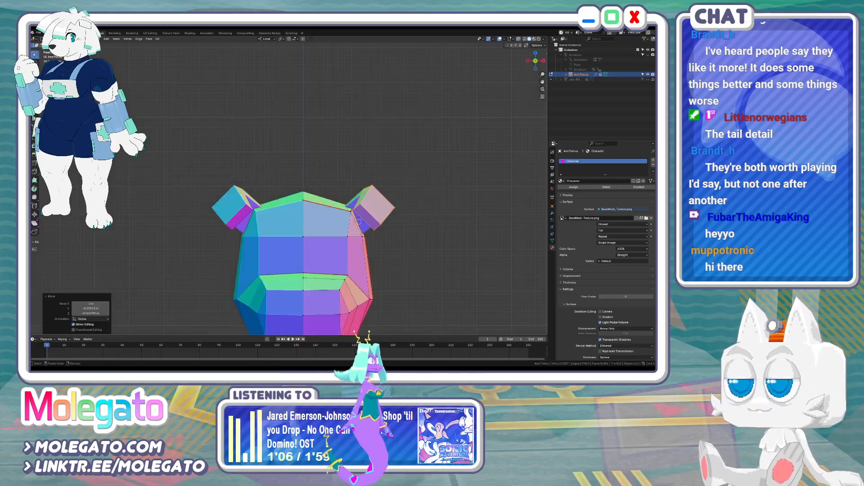
key(ctrl+s)
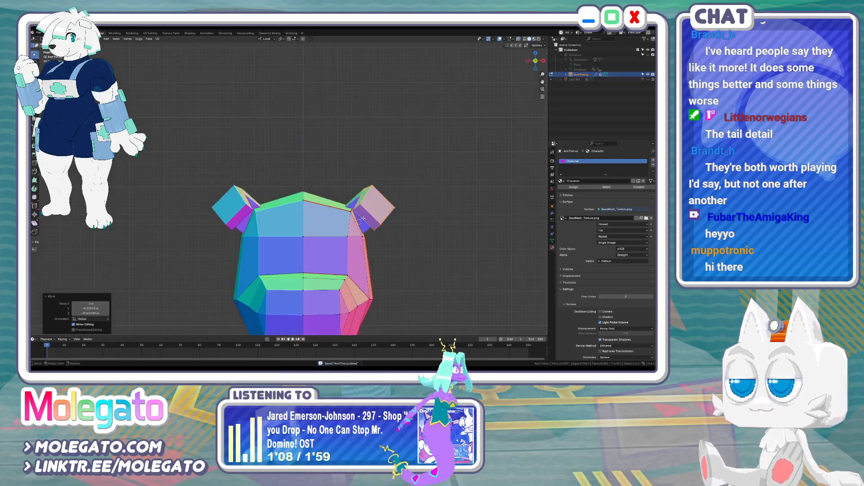
Scale up the outer part of the ear, leave Edit Mode and save the file
key(Tab)
key(Tab)
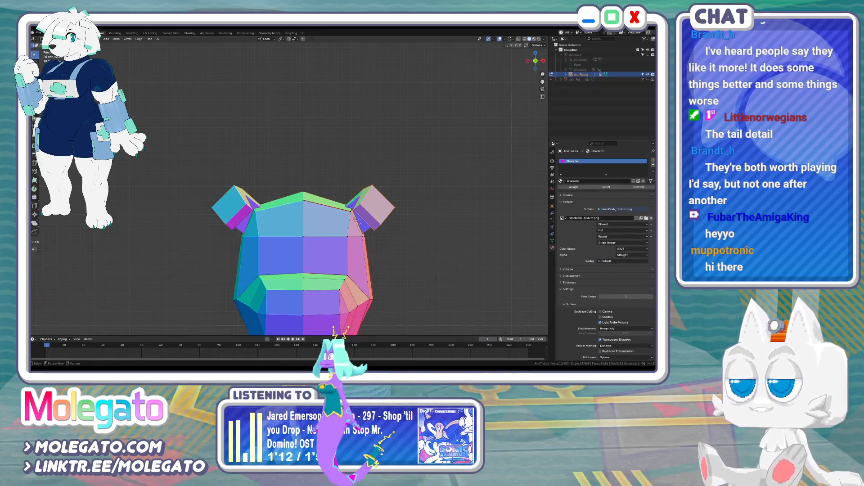
middle_drag(356, 219, 361, 203)
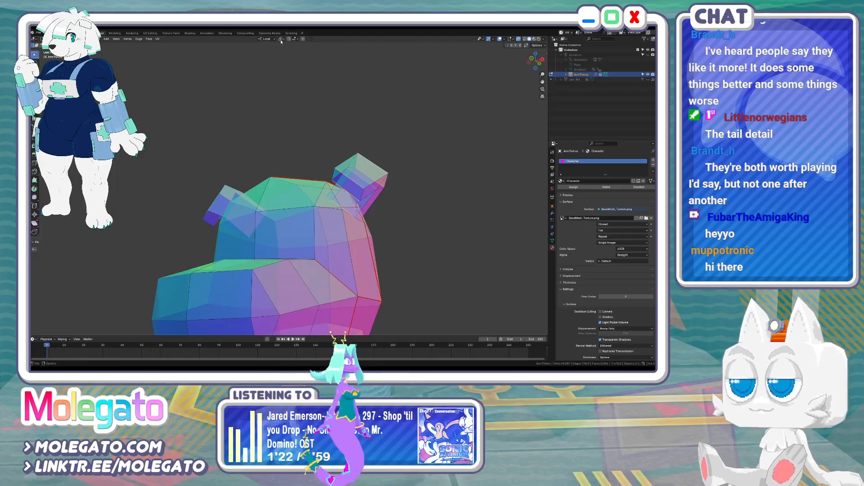
click(443, 177)
key(alt+z)
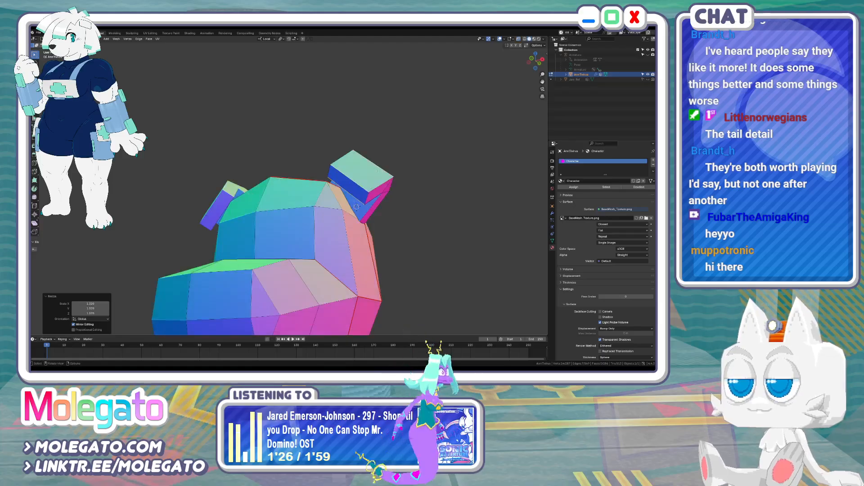
middle_drag(376, 182, 406, 228)
key(Tab)
key(ctrl+s)
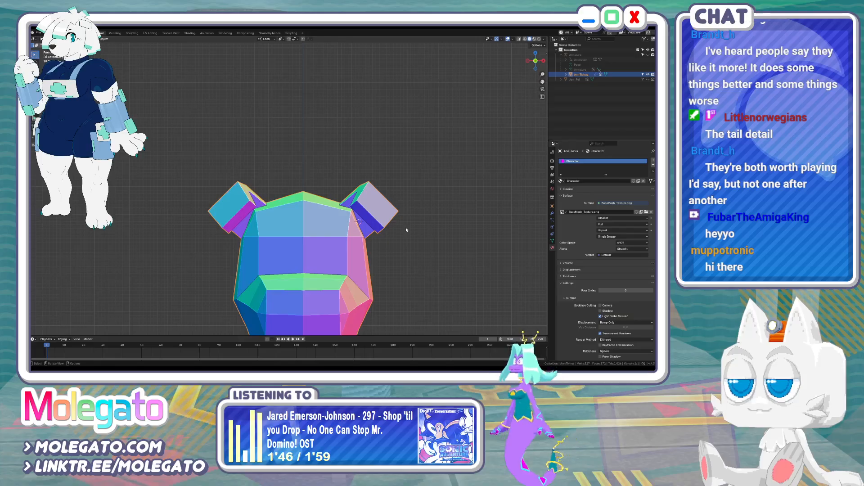
Snap the 3D cursor to the world origin
key(KP_3)
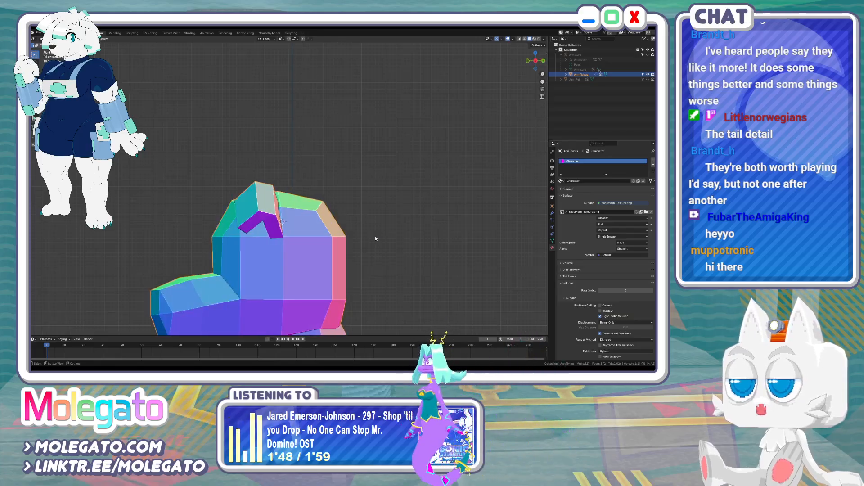
key(KP_1)
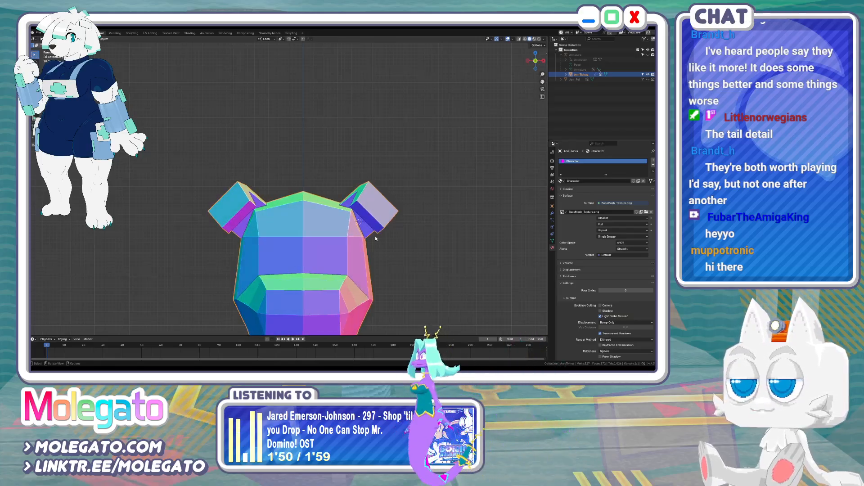
scroll(317, 263, down, 6)
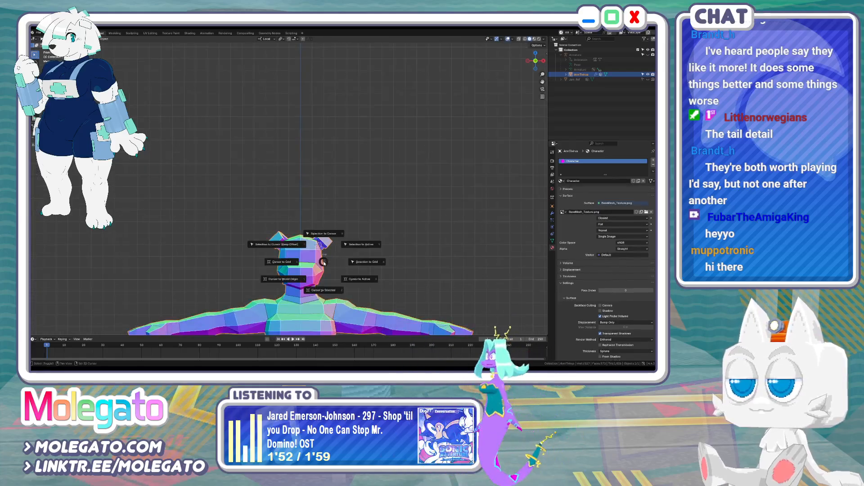
scroll(317, 275, down, 4)
shift+middle_drag(315, 283, 300, 186)
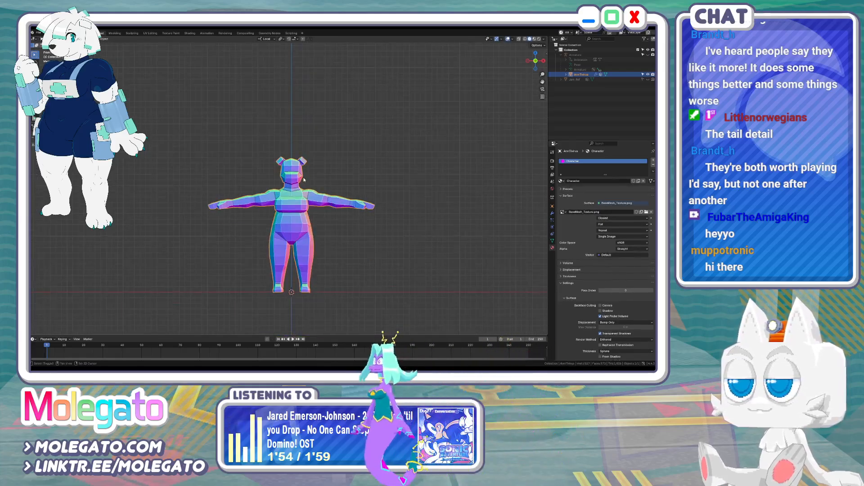
Add a cube mesh at the origin and raise its geometry above the character's head in Edit Mode
key(shift+a)
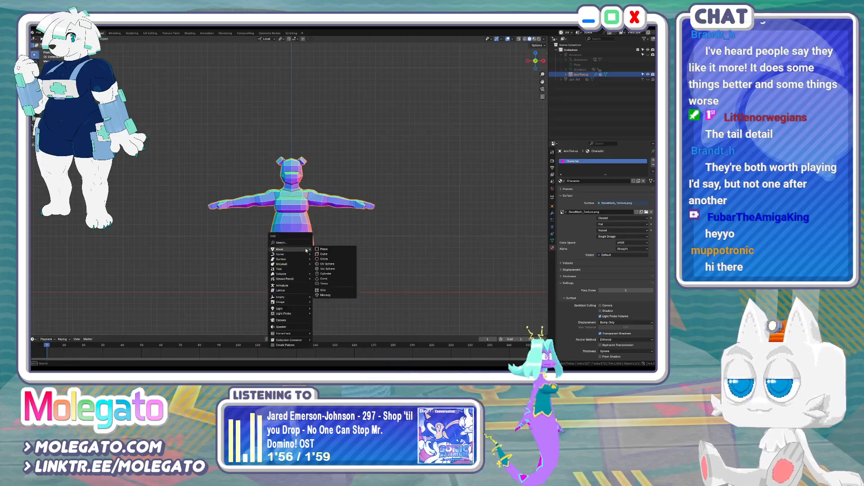
click(324, 254)
key(Tab)
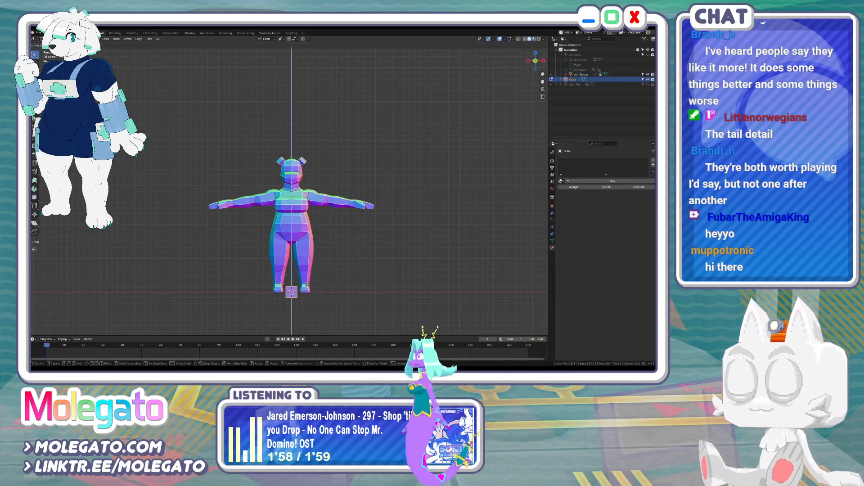
click(300, 140)
scroll(152, 51, up, 3)
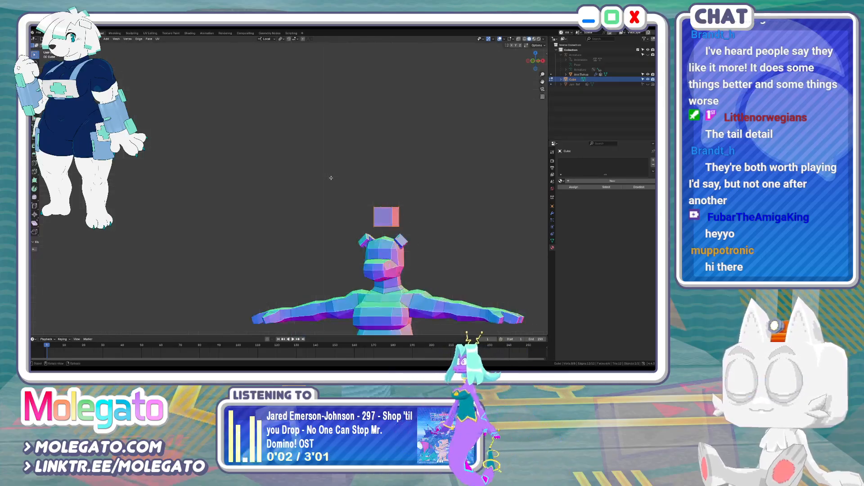
Delete the cube's front vertices in side view with X-ray on, keeping only the back face
key(KP_3)
scroll(306, 184, up, 2)
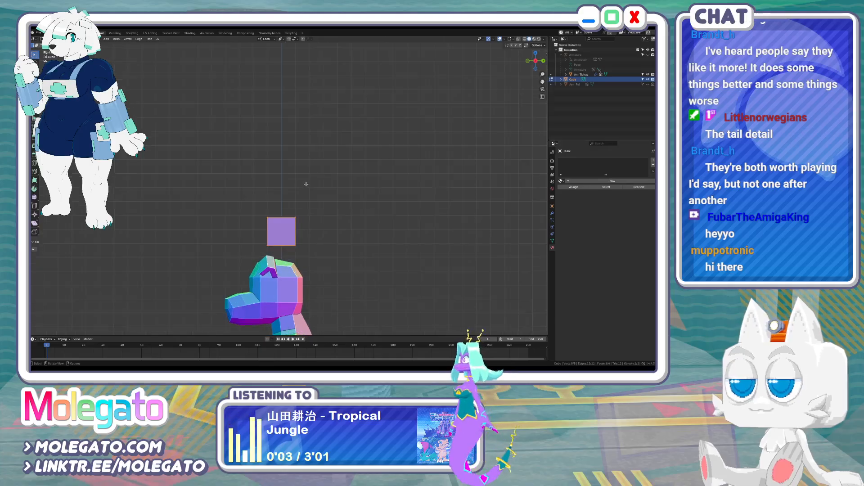
key(x)
click(269, 237)
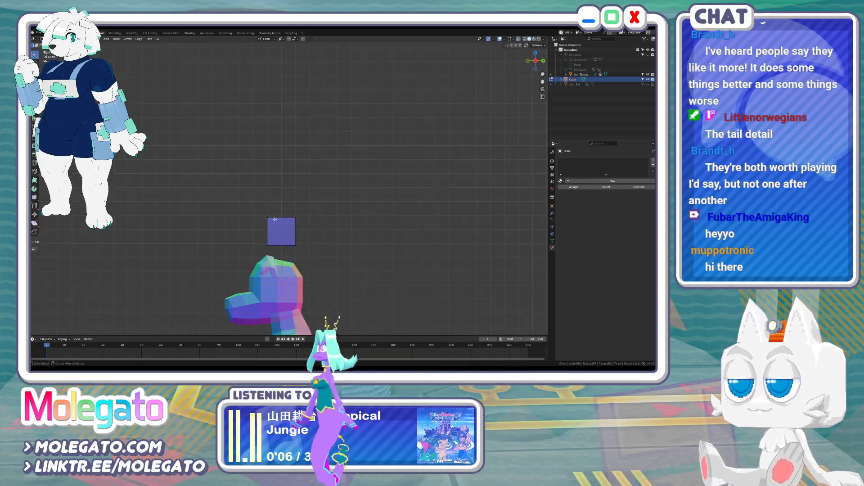
drag(253, 203, 274, 248)
key(x)
click(275, 250)
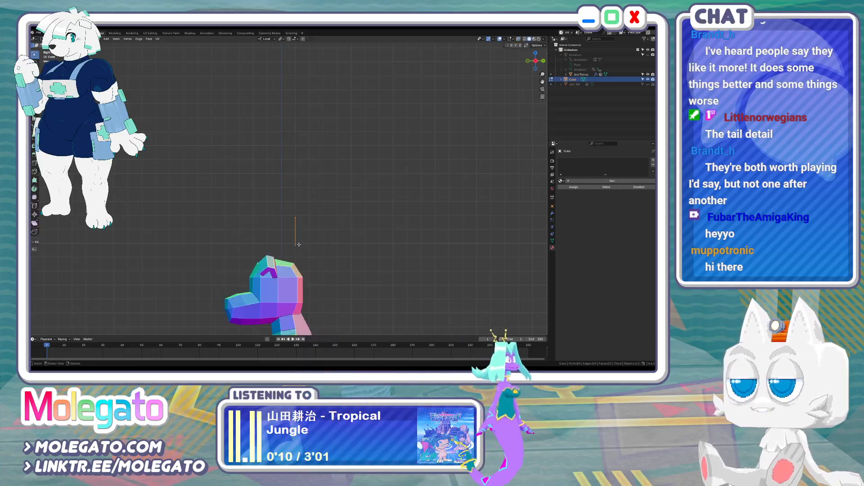
Turn on X-ray and move the remaining face down and forward to just above the front of the head
key(e)
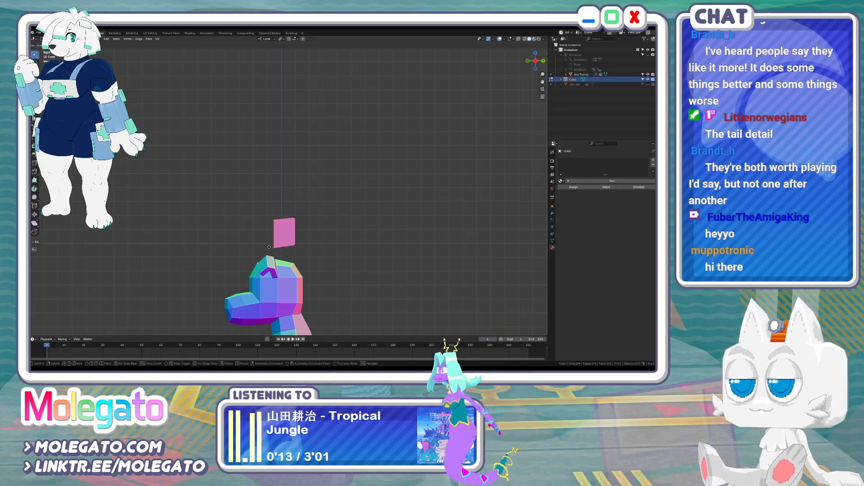
right_click(270, 246)
key(alt+z)
drag(293, 230, 293, 230)
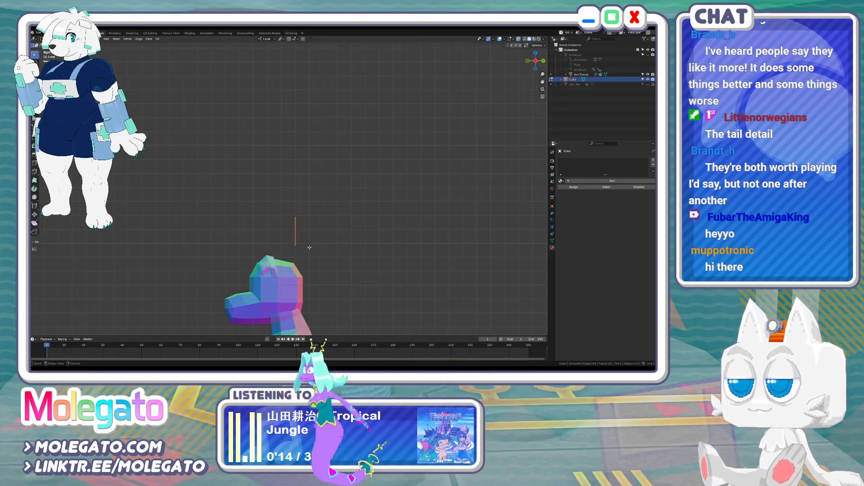
key(e)
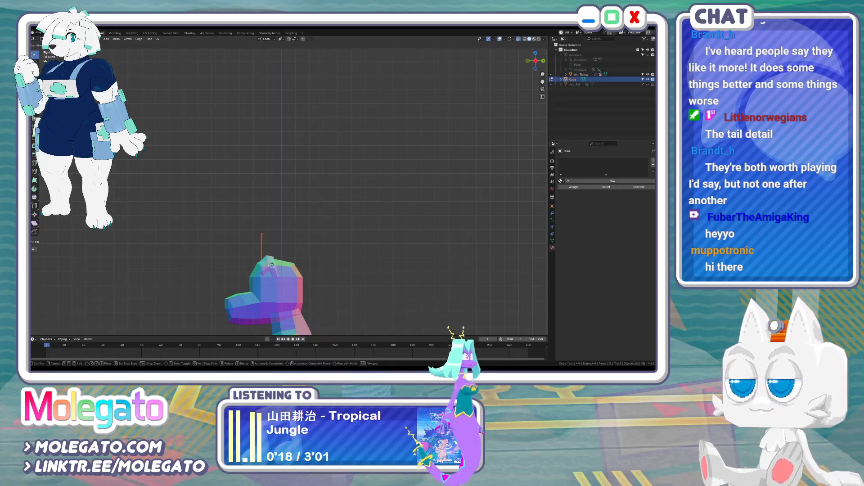
click(272, 264)
Narrow the face along the X axis in front view to roughly half its width
key(KP_1)
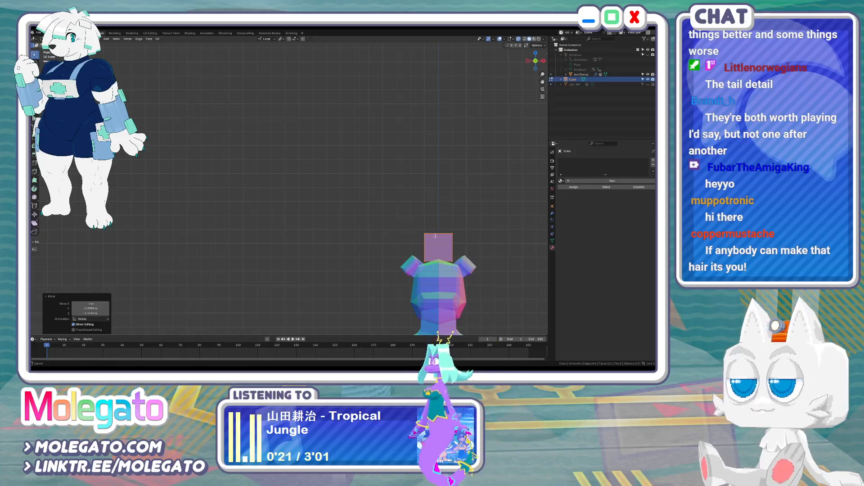
shift+middle_drag(436, 235, 339, 227)
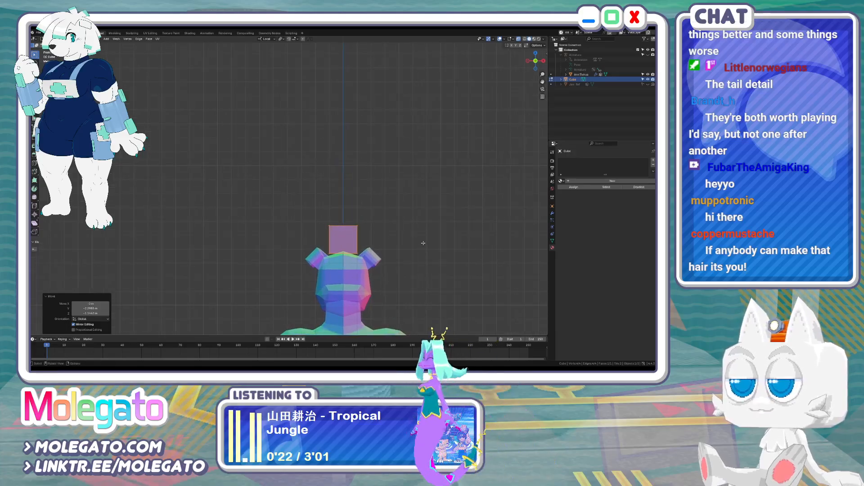
key(s)
key(x)
key(x)
click(383, 243)
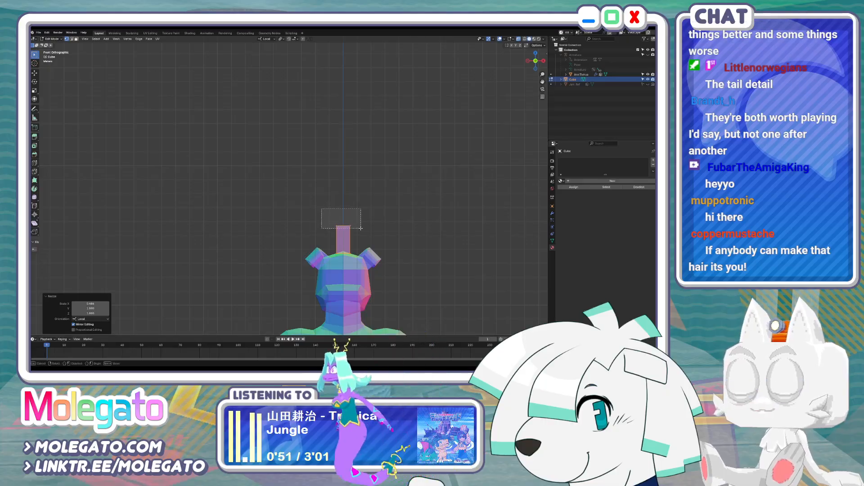
Move the face in side view so it slants along the front of the forehead
key(KP_3)
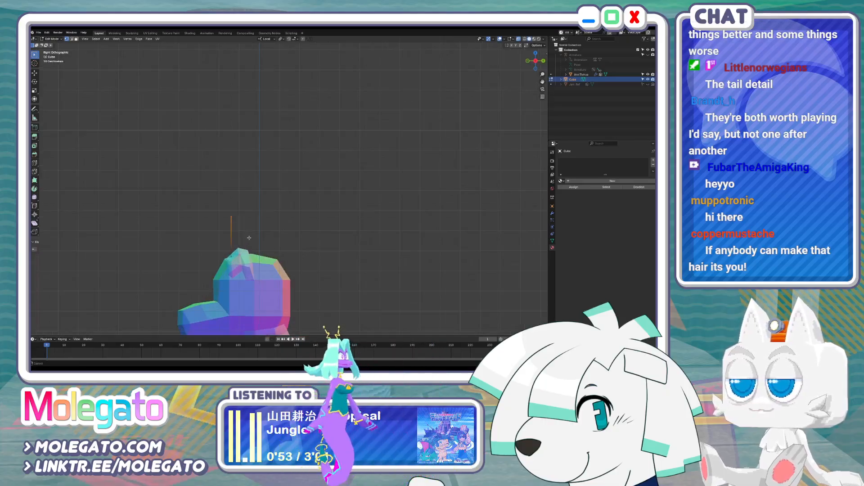
scroll(337, 243, up, 2)
key(g)
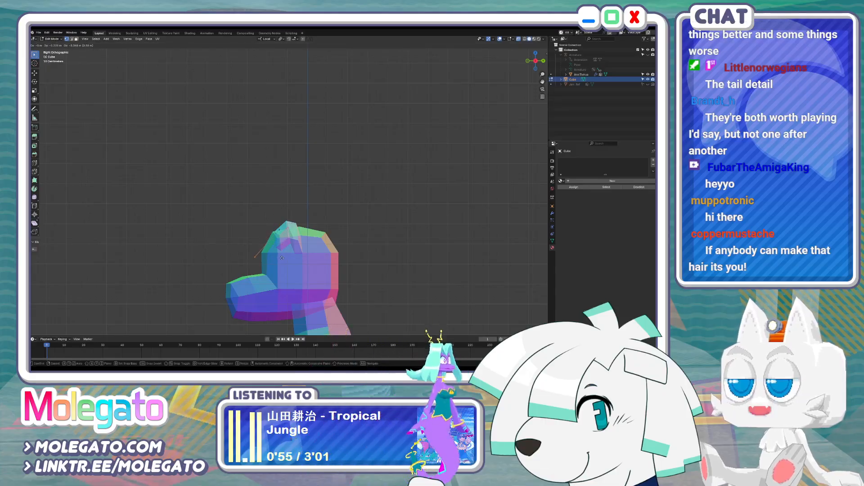
click(283, 260)
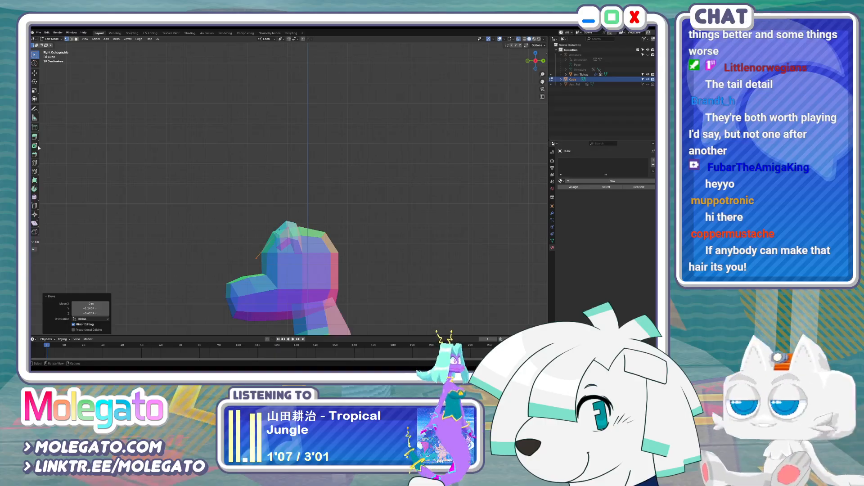
click(99, 75)
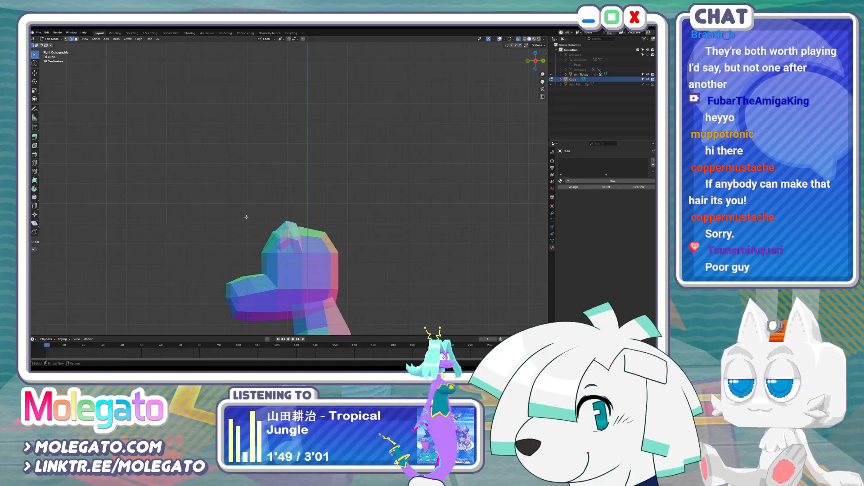
Subdivide the side edges of the forehead hair strip to add a crosswise edge
scroll(246, 217, up, 2)
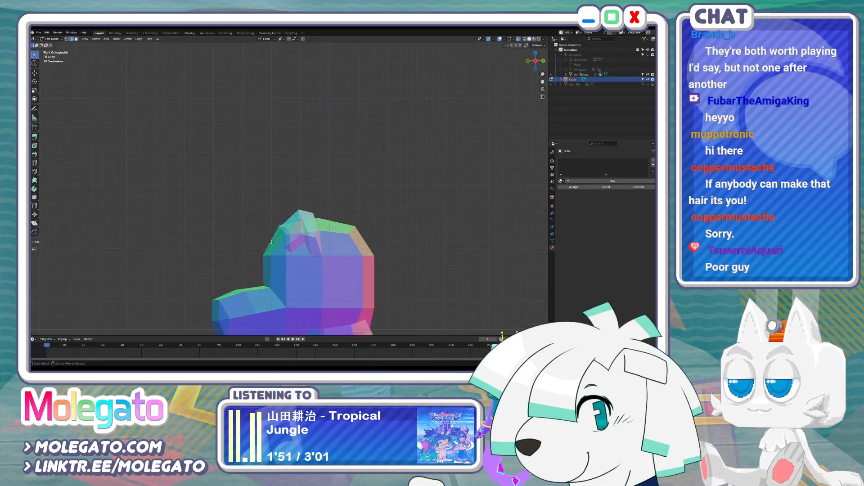
middle_drag(272, 243, 302, 258)
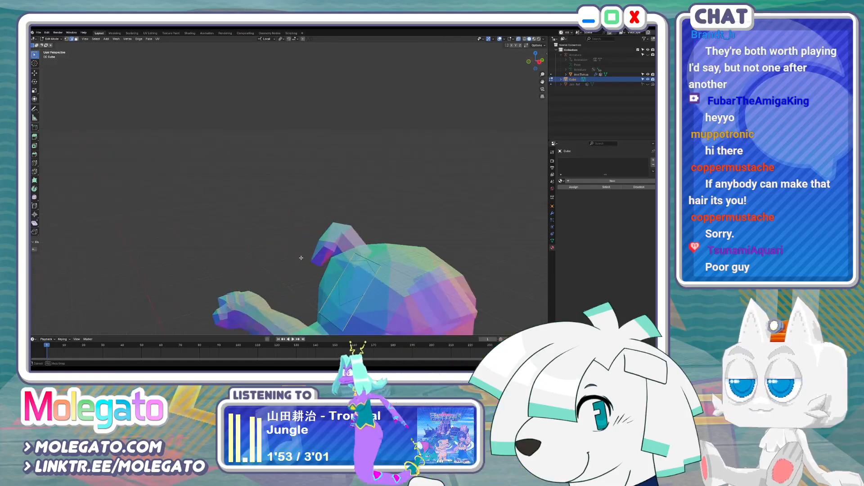
key(F3)
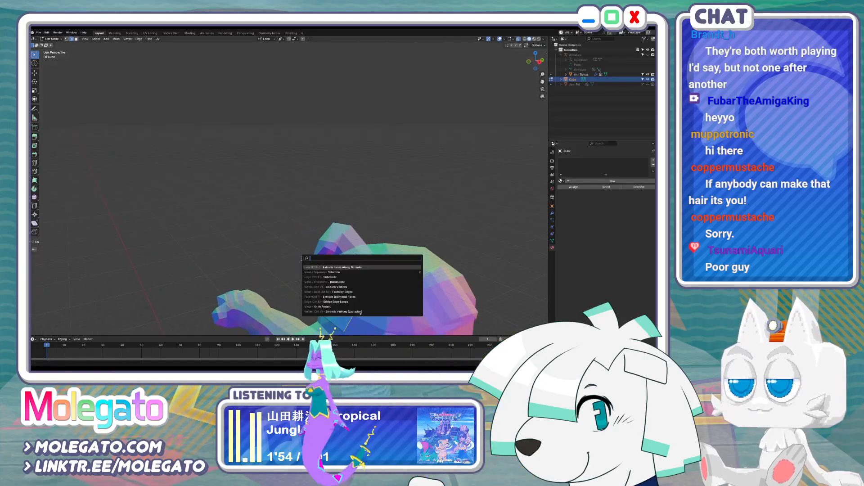
click(336, 277)
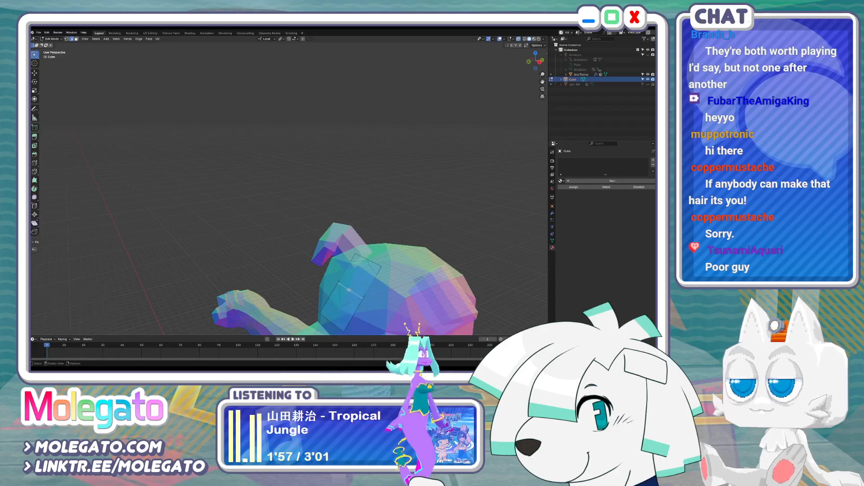
Move the strip's middle edge outward from the forehead in side view and bevel it to round the bend
key(KP_3)
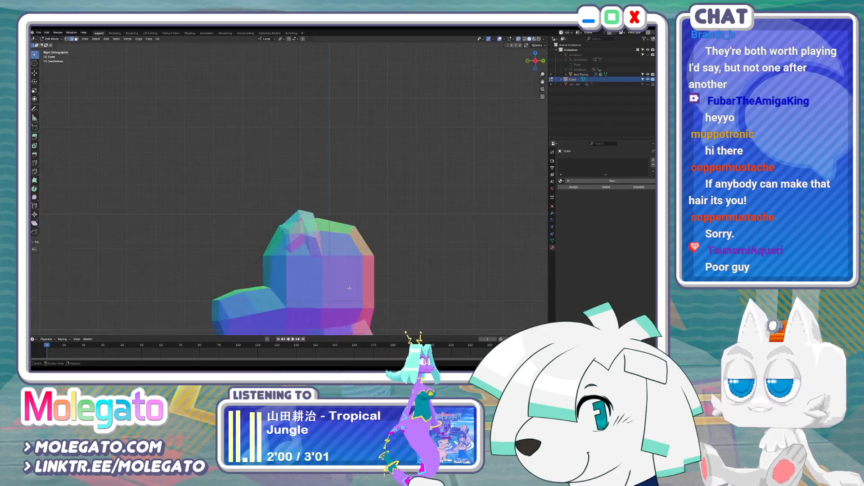
key(g)
click(335, 271)
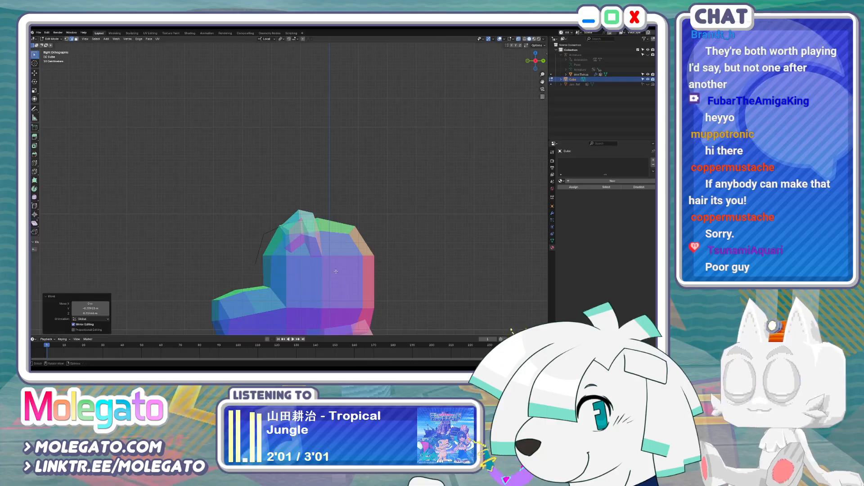
key(ctrl+b)
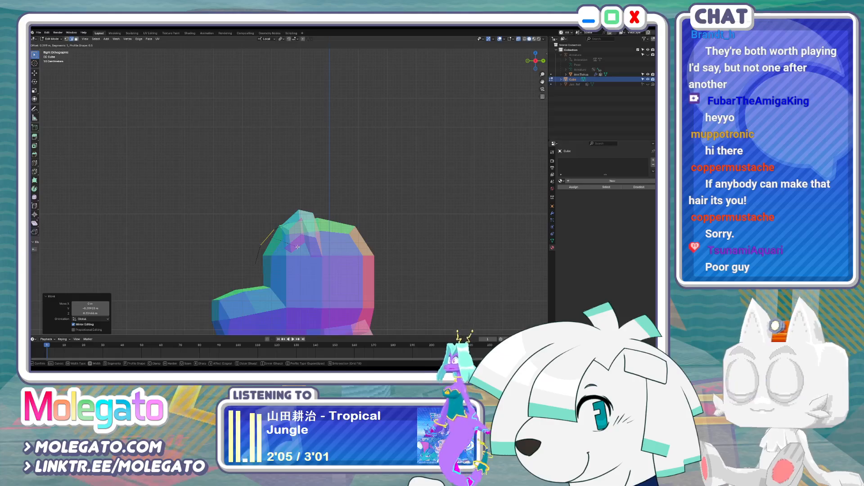
click(298, 247)
Raise the selected part of the hair strip slightly along its local Z axis
middle_drag(298, 247, 306, 219)
key(g)
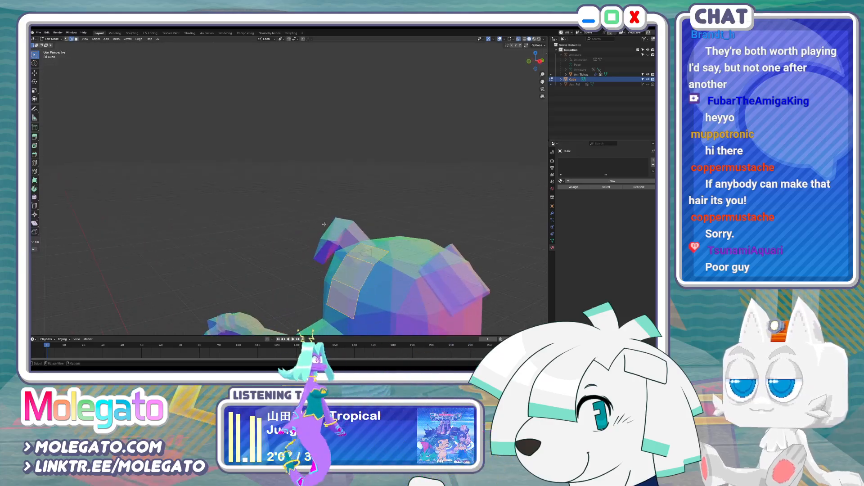
key(z)
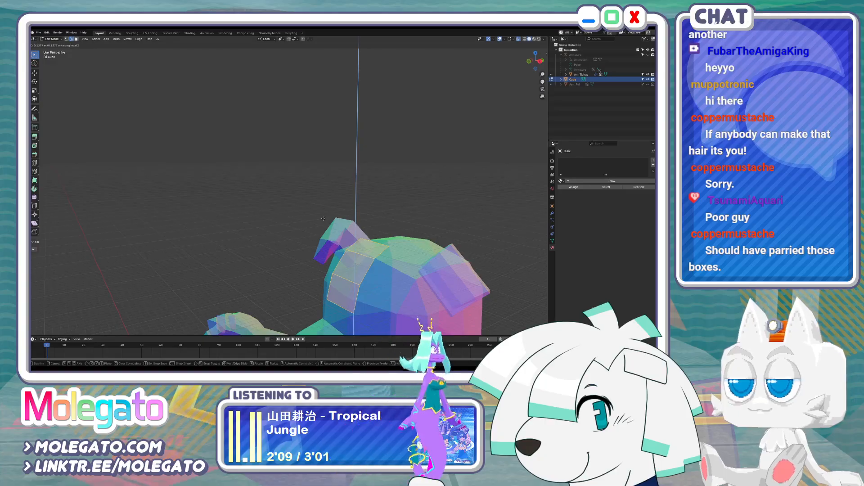
click(110, 58)
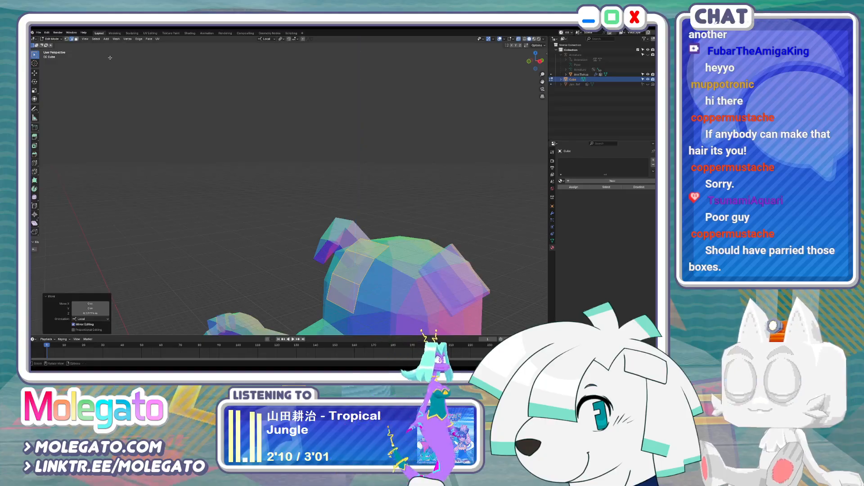
Extrude the strip's upper edge backward over the top of the head in side view
click(377, 243)
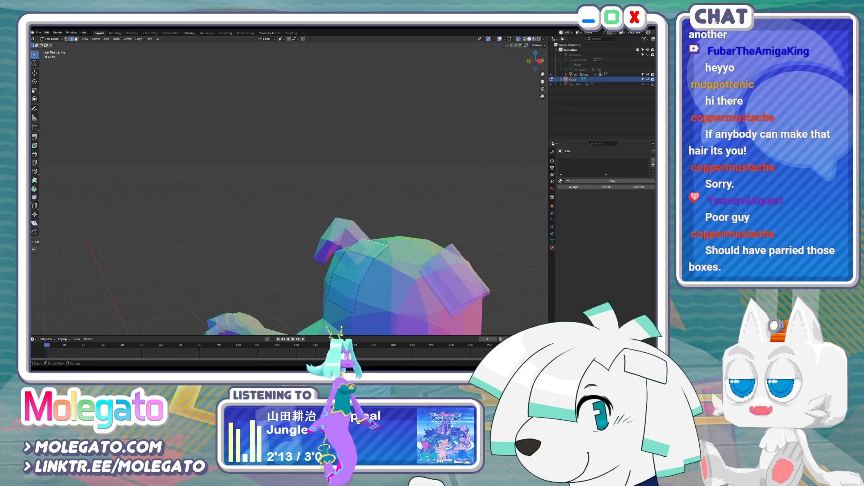
key(KP_3)
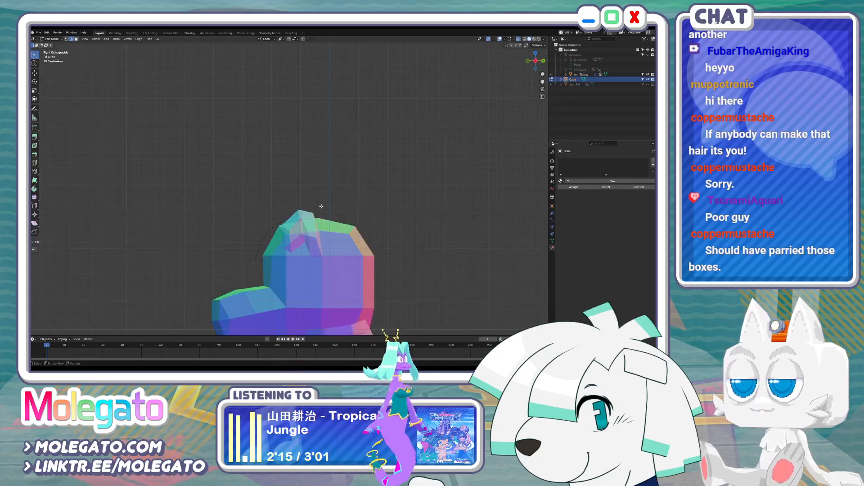
key(g)
click(317, 206)
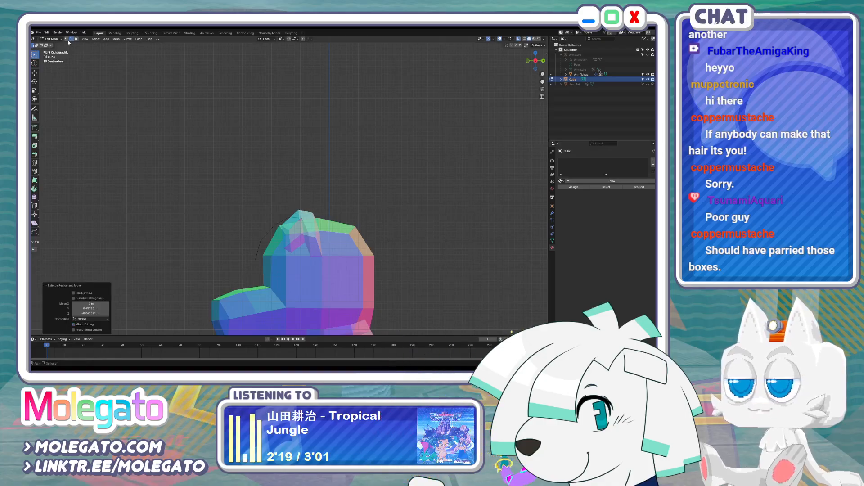
Reposition the strip's upper and middle vertices in side view to form a smooth curve around the forehead
scroll(270, 227, up, 3)
key(g)
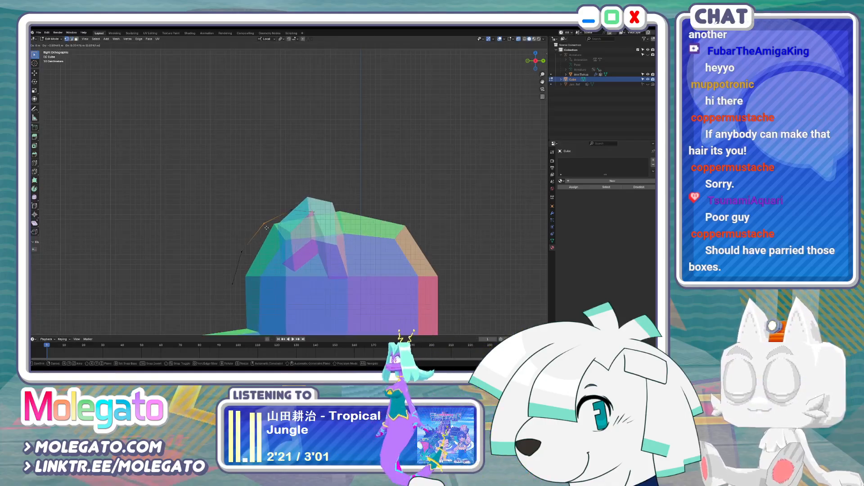
click(264, 228)
click(239, 247)
key(g)
click(237, 248)
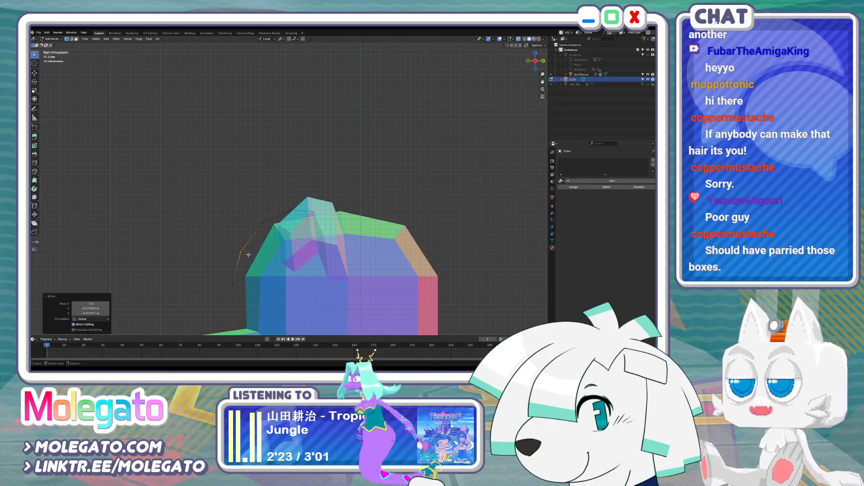
click(232, 216)
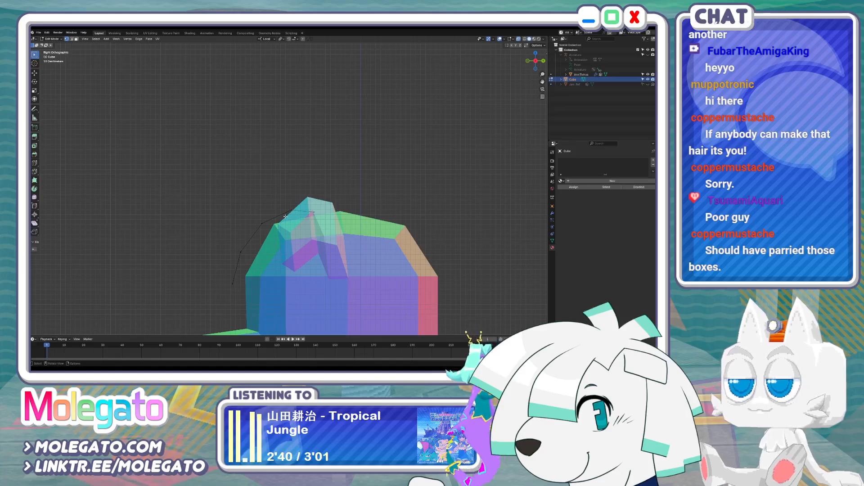
Scale up the strip's lowest front edge in top view to widen the end of the hair
middle_drag(248, 193, 453, 250)
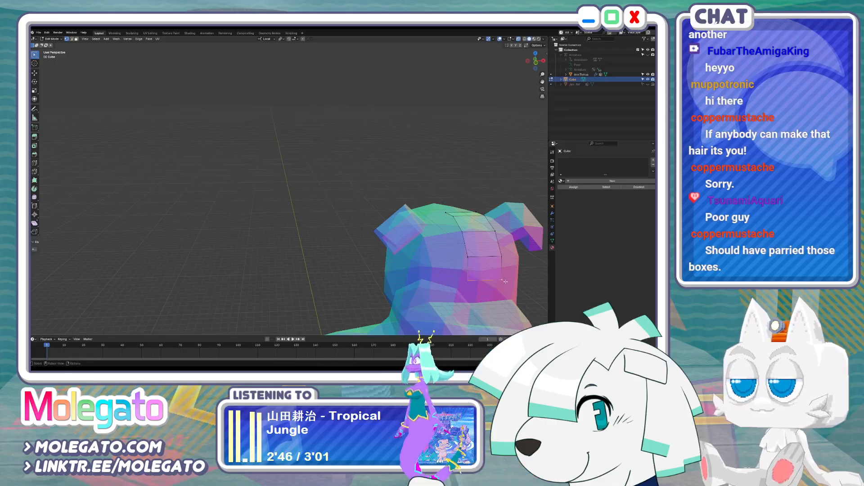
key(KP_7)
shift+middle_drag(464, 245, 423, 254)
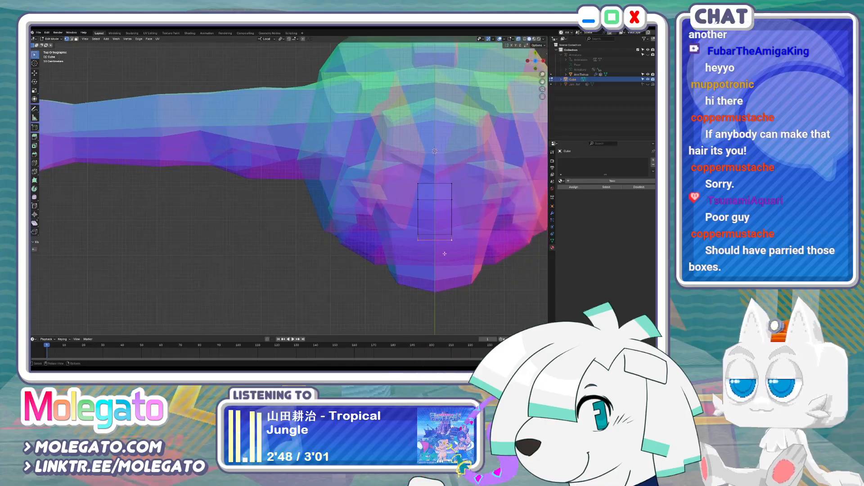
key(s)
click(473, 256)
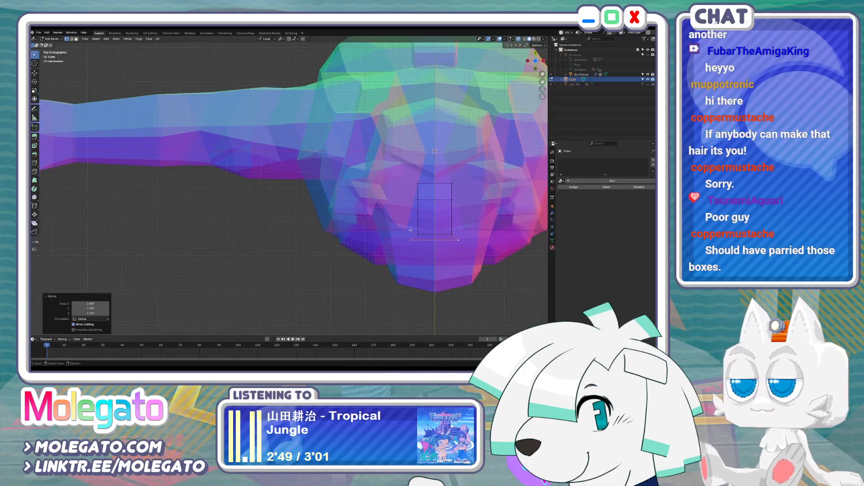
Widen the strip's remaining inner edge rows in top view so the hair flares gradually toward the front
drag(458, 239, 459, 238)
key(s)
key(x)
click(469, 236)
key(s)
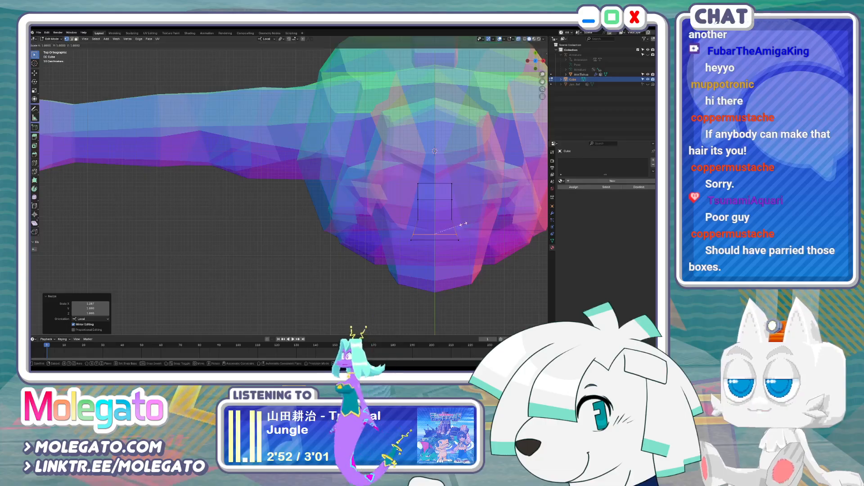
key(s)
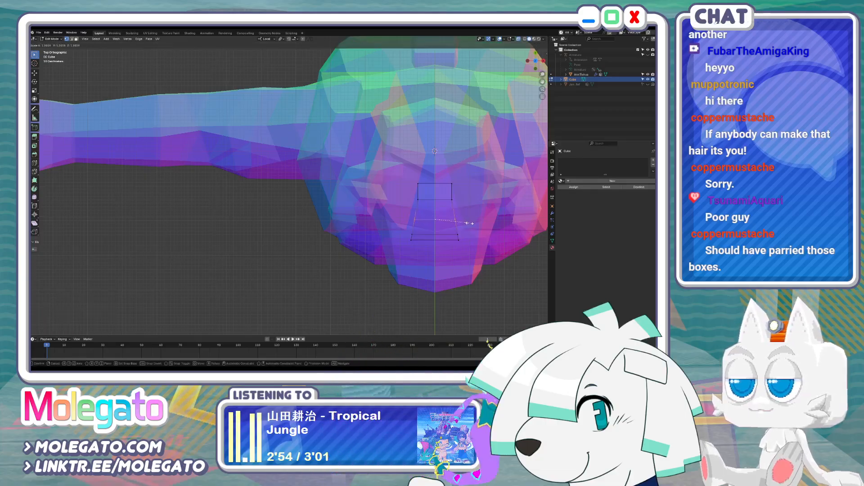
click(470, 222)
drag(404, 194, 459, 205)
key(s)
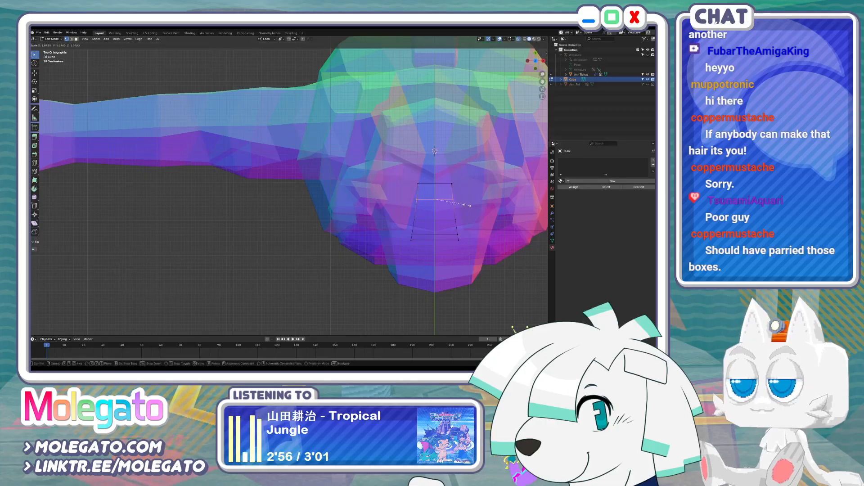
click(468, 205)
Select the hair strip's edges in side view and scale them up so the curve stands farther off the forehead
key(KP_3)
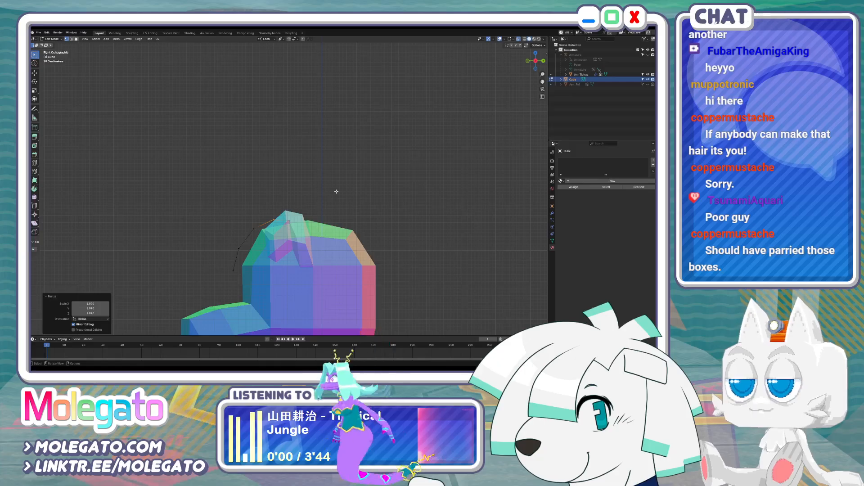
alt+click(288, 216)
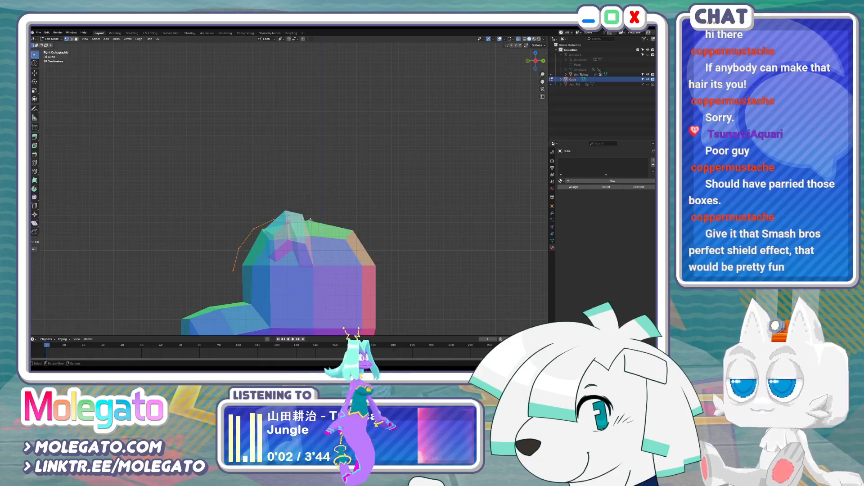
key(s)
click(342, 224)
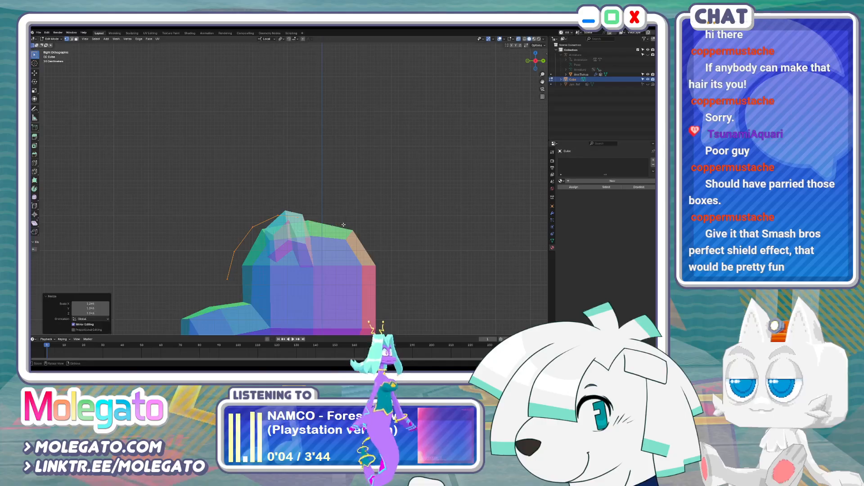
Move the hair strip's rear edge backward in side view and extrude it farther back over the crown
middle_drag(273, 220, 312, 216)
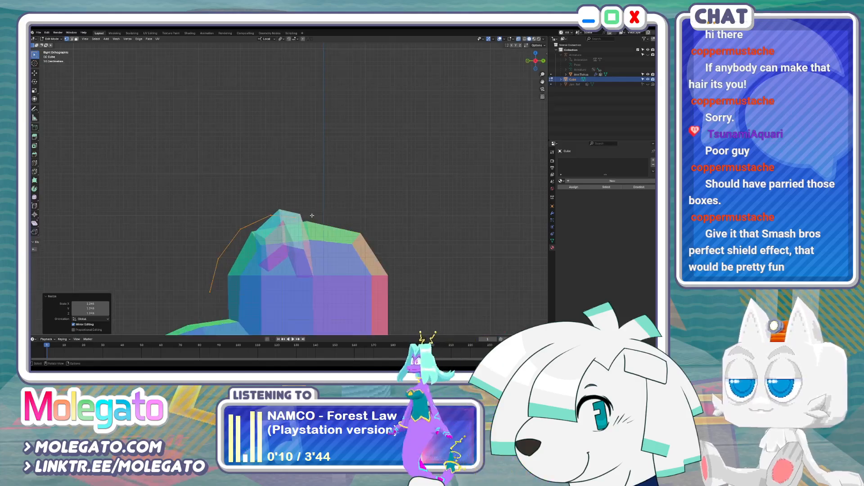
click(299, 218)
key(g)
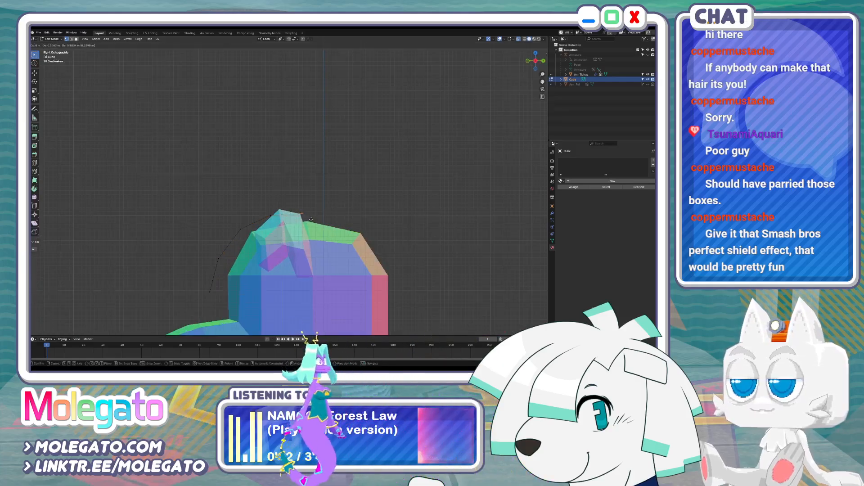
click(314, 221)
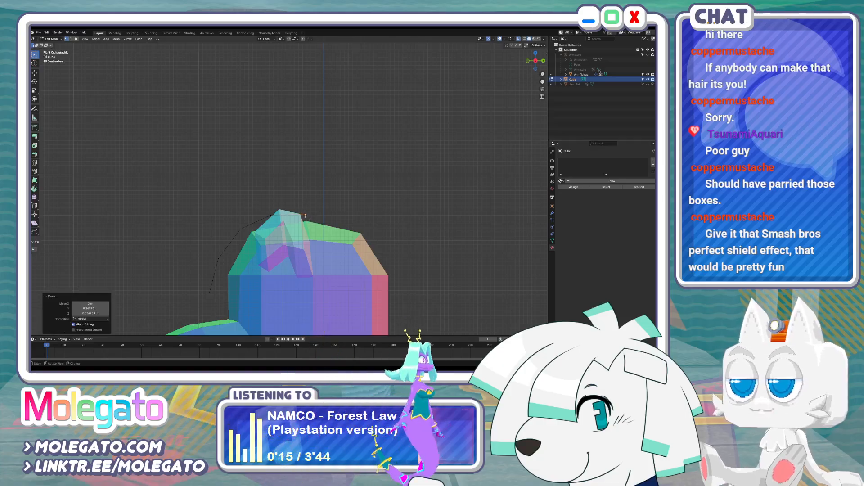
key(g)
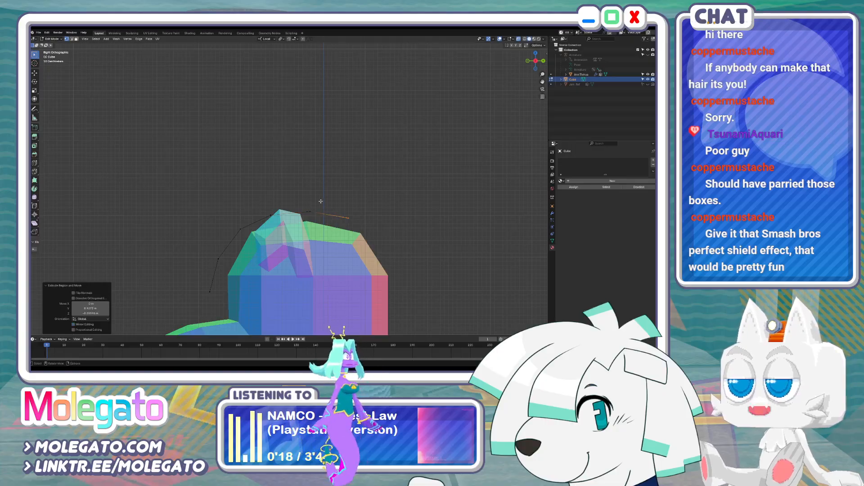
click(342, 227)
Scale down the strip's two rearmost edge rows in top view so the hair tapers toward the crown
middle_drag(337, 230, 295, 299)
key(KP_7)
click(354, 170)
shift+click(384, 170)
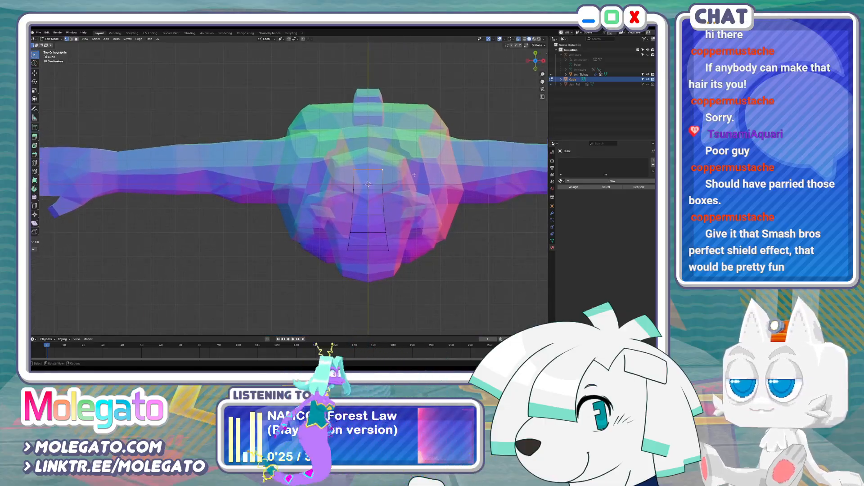
key(s)
click(372, 190)
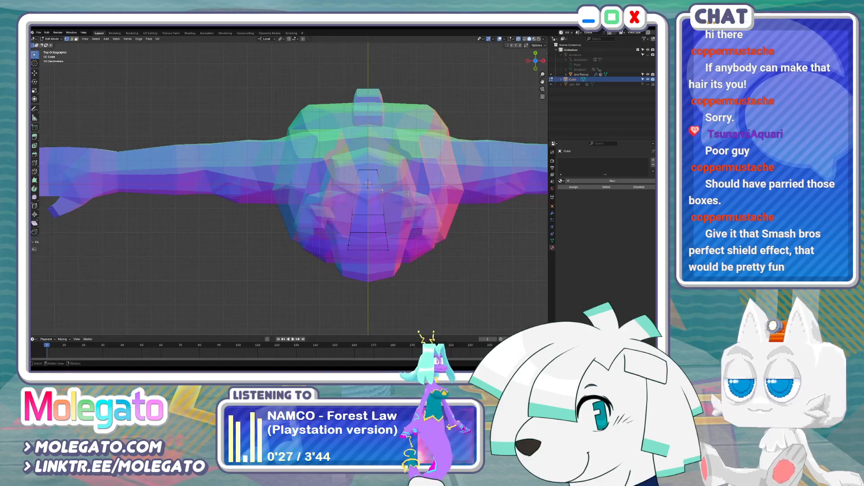
key(s)
click(404, 194)
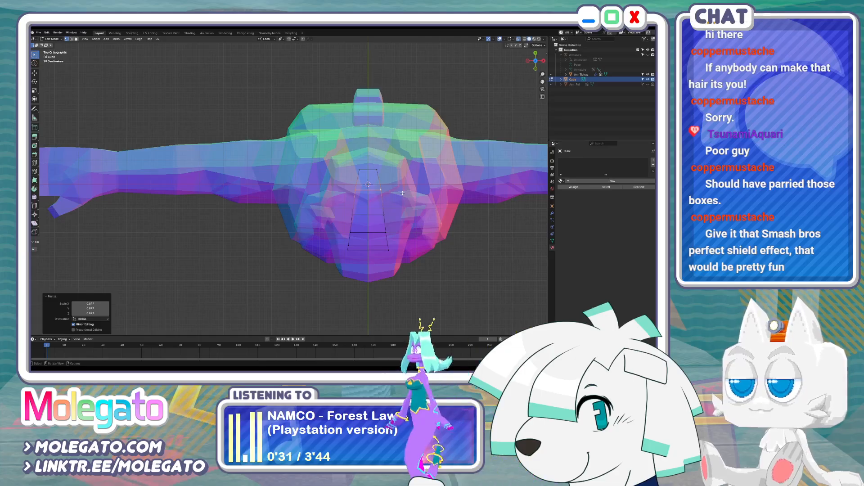
Duplicate the strip's front section in top view, then rotate and position the copy beside it around the side of the head
key(shift+d)
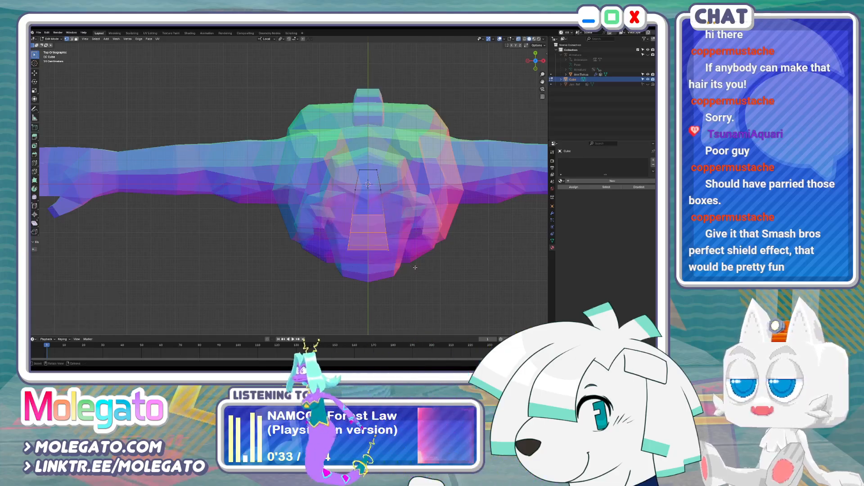
click(375, 246)
key(r)
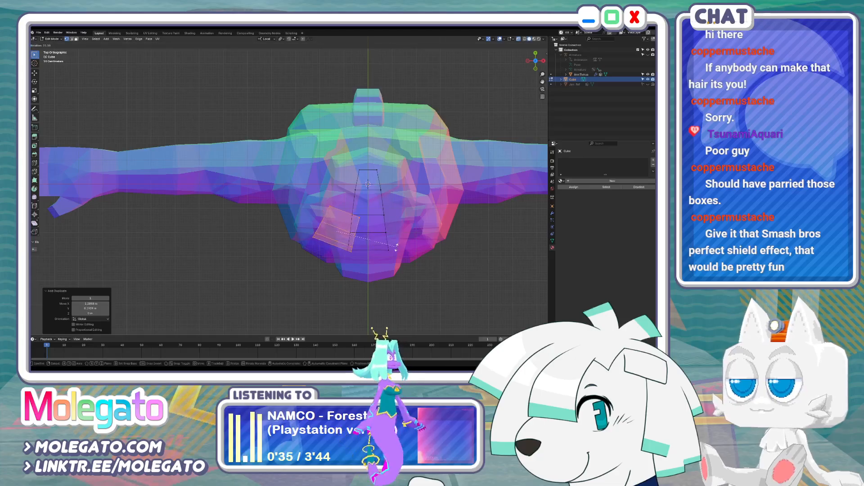
click(396, 246)
key(g)
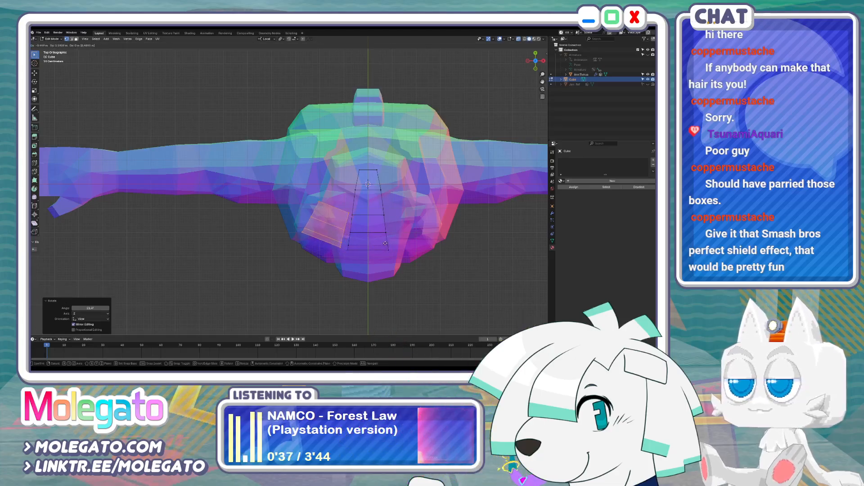
click(386, 243)
key(r)
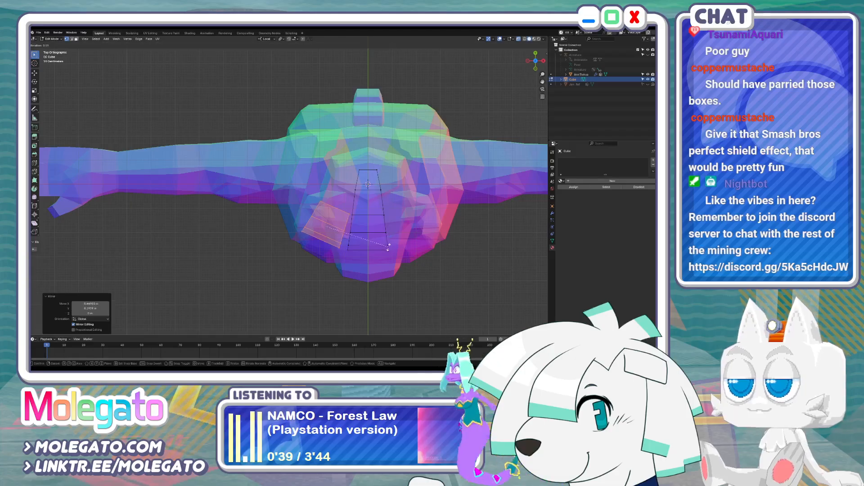
click(383, 264)
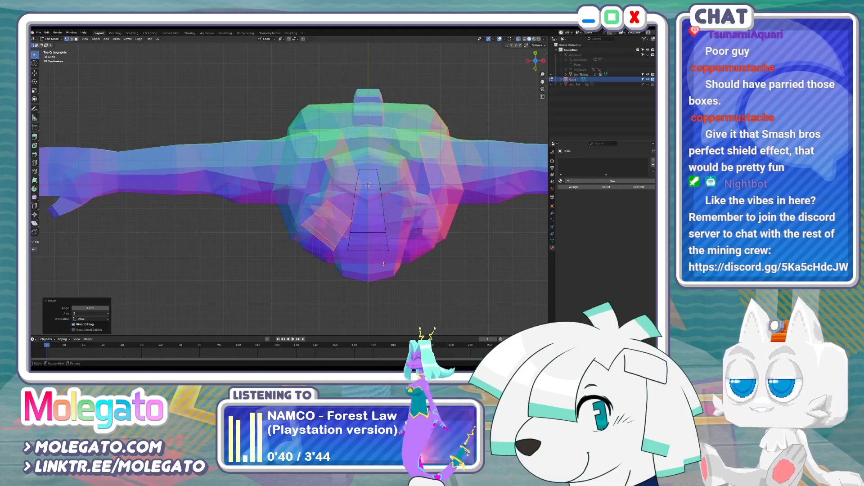
key(g)
click(348, 238)
Scale and move the side piece's upper edge to meet the central strip, and merge the touching corner vertices
click(323, 198)
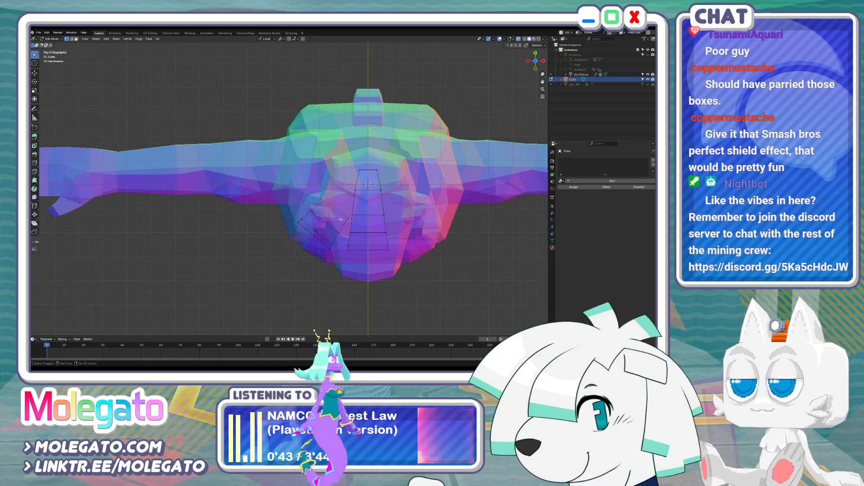
key(s)
click(371, 232)
key(g)
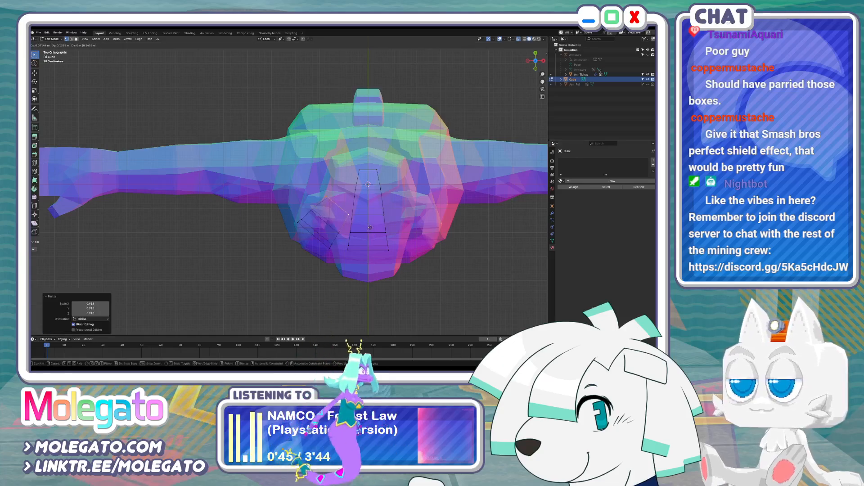
click(372, 228)
click(353, 215)
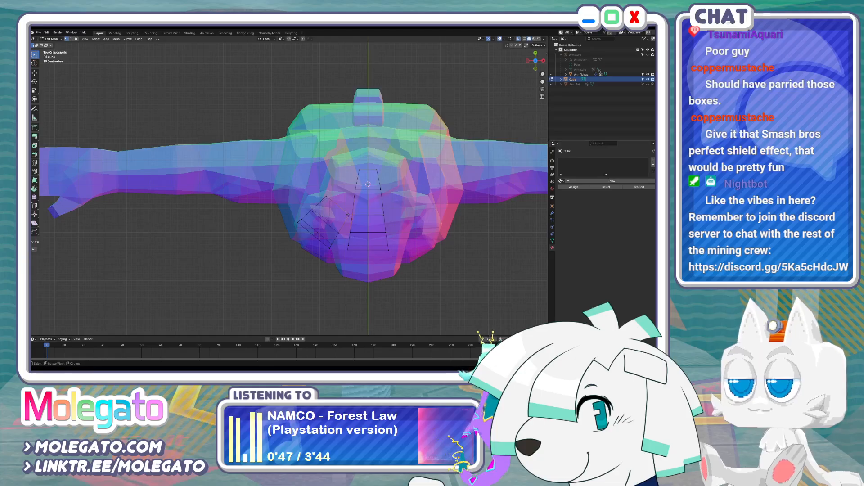
key(m)
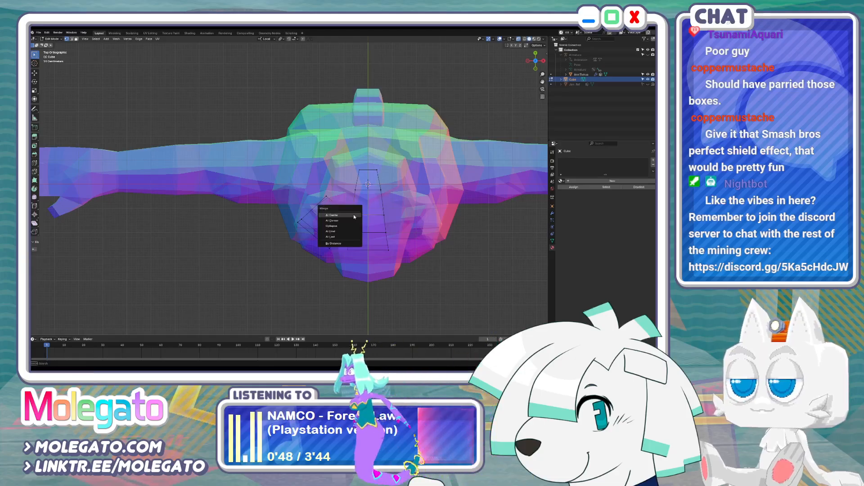
click(334, 229)
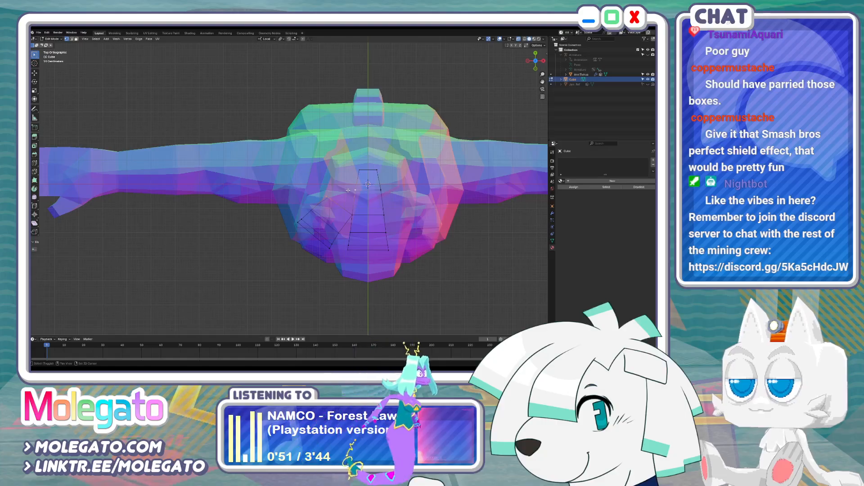
Extend the side piece's upper edge toward the crown and join it to the central strip's rear section
key(g)
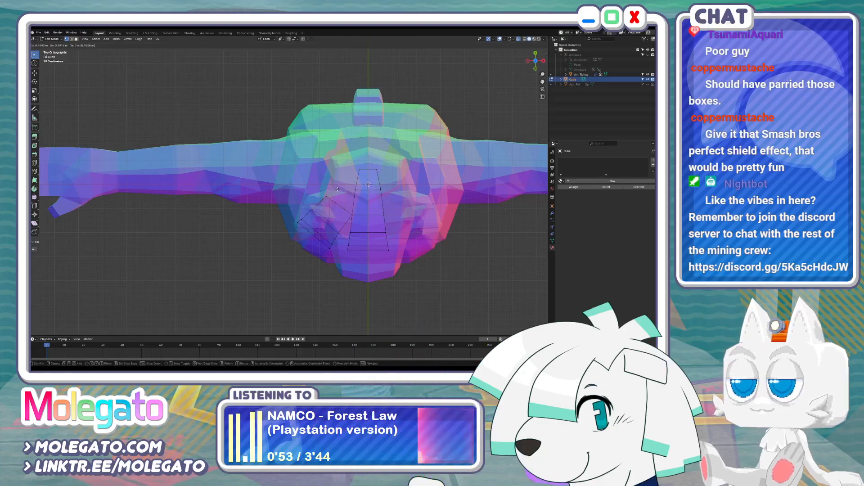
click(341, 186)
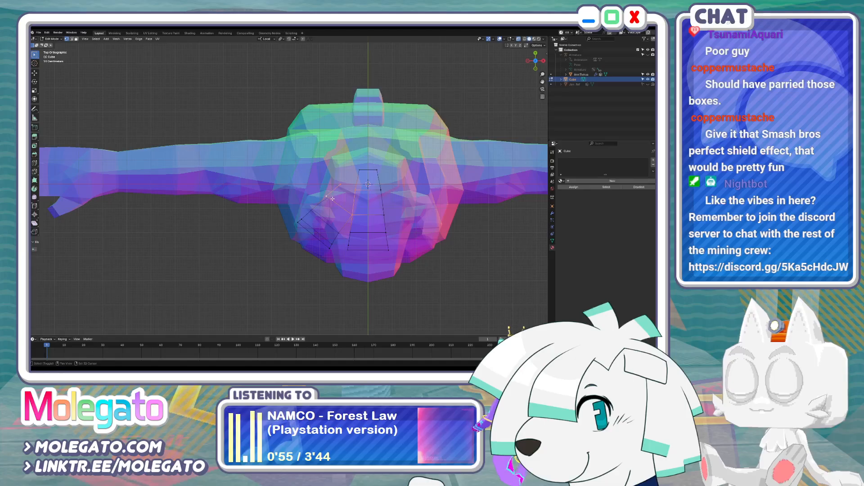
click(341, 184)
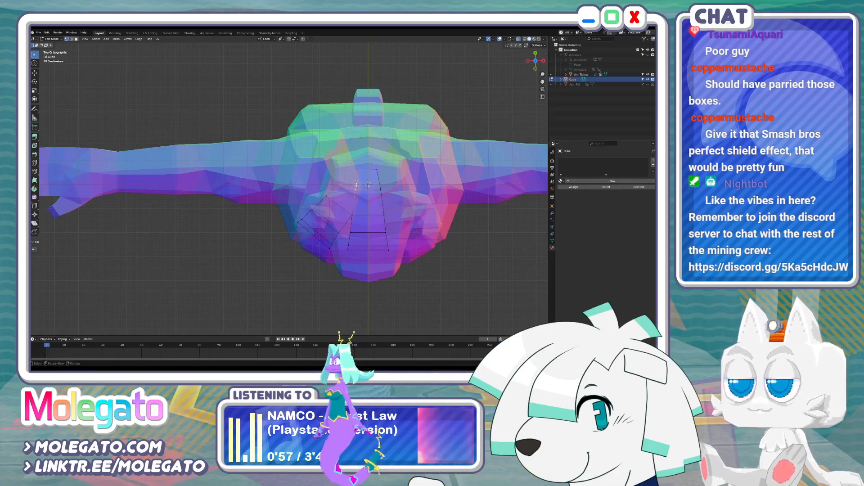
Reposition the side piece's upper and outer vertices in perspective view so the hair follows the head's curve
middle_drag(357, 185, 318, 158)
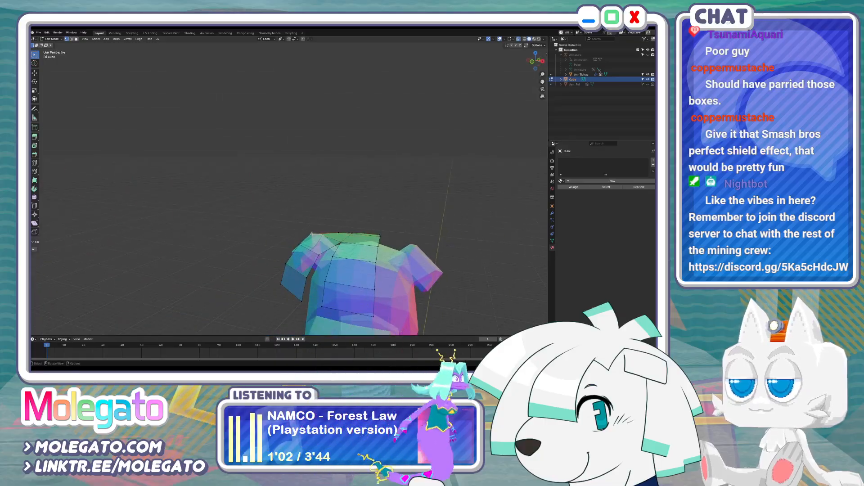
middle_drag(327, 221, 284, 221)
key(g)
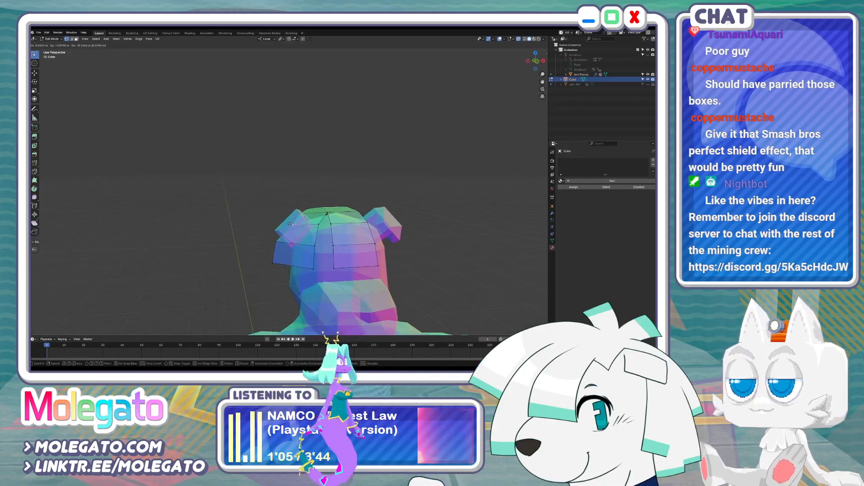
click(293, 225)
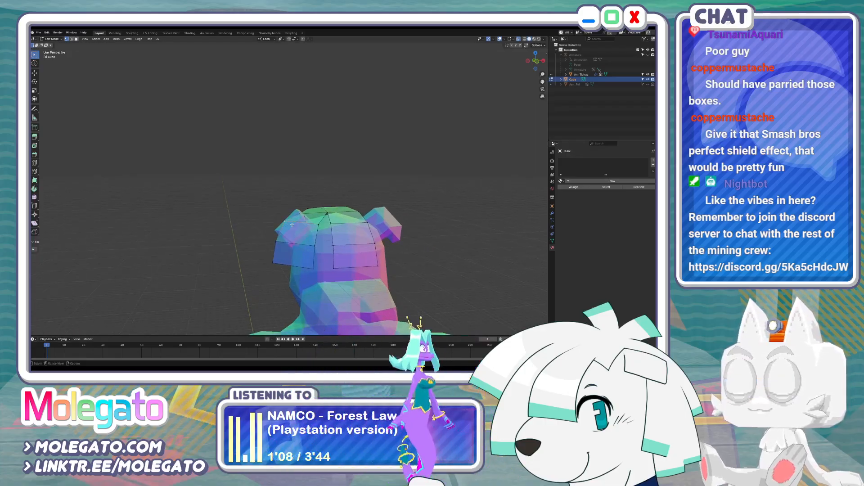
middle_drag(294, 226, 307, 225)
key(g)
click(307, 229)
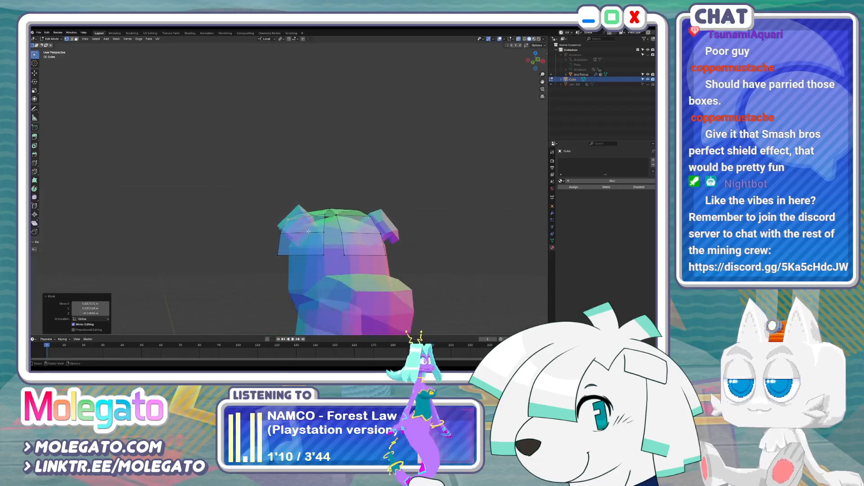
click(325, 214)
key(g)
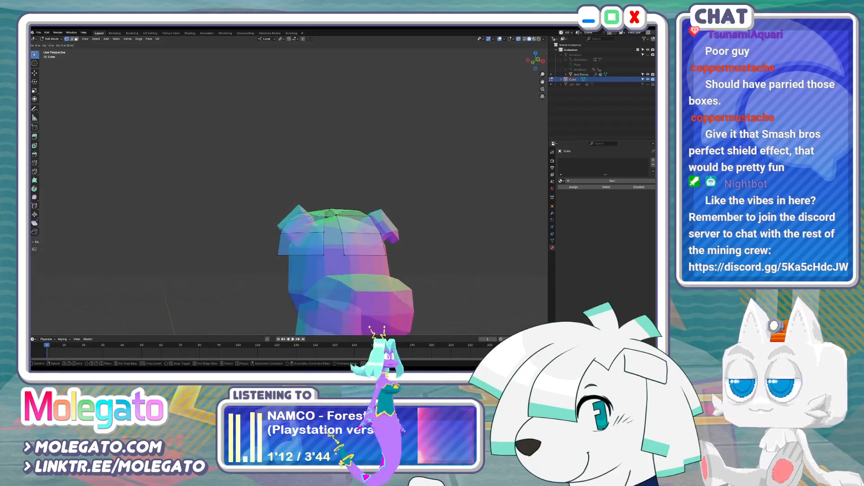
click(309, 223)
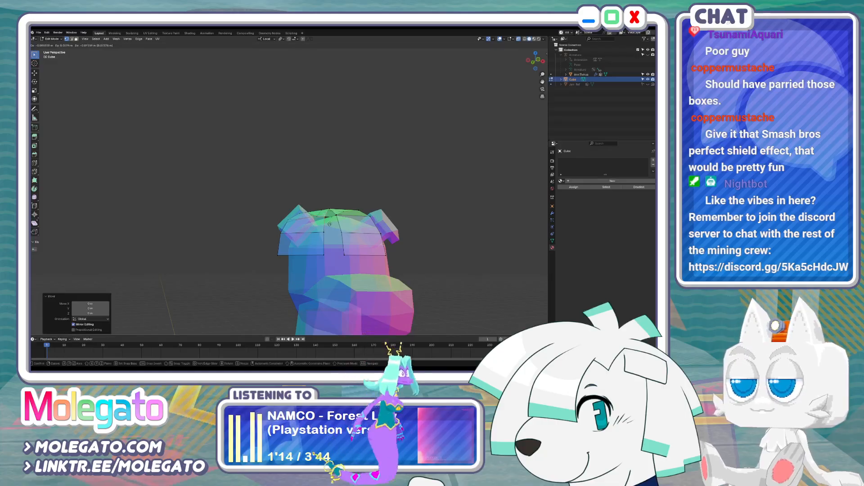
click(290, 221)
key(g)
click(291, 224)
click(321, 233)
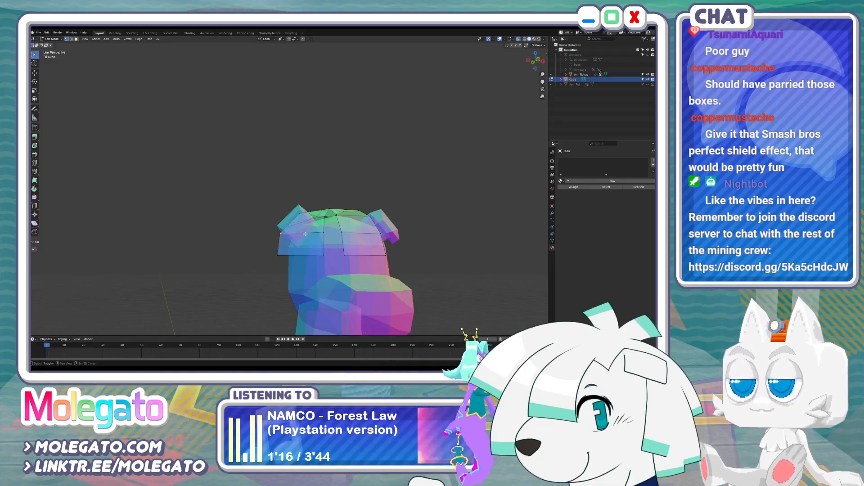
Move the side piece's lower edge rows down and outward so the hair hangs clear of the head
middle_drag(320, 233, 301, 205)
key(g)
click(348, 251)
key(g)
click(351, 249)
key(g)
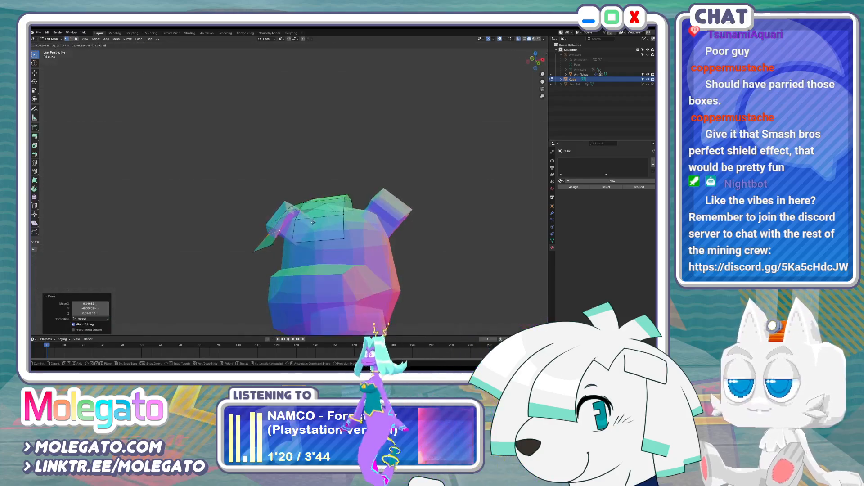
click(267, 237)
key(g)
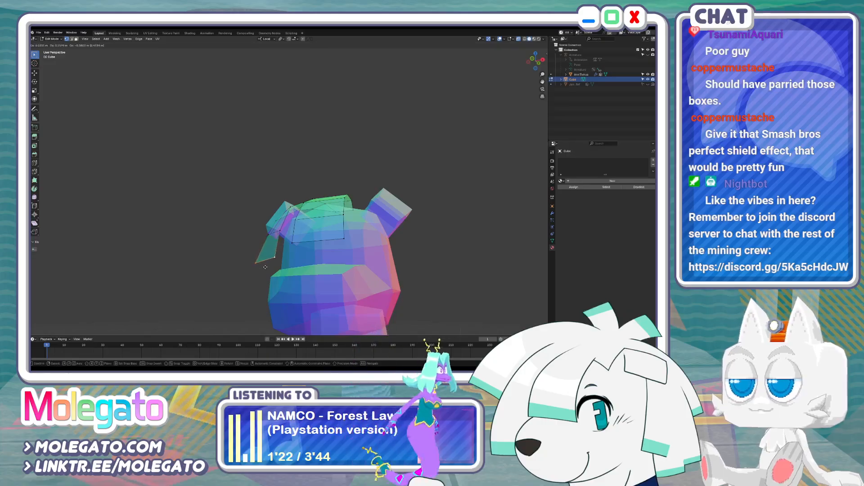
click(253, 269)
Adjust the side piece's outer vertices and extrude its bottom edge downward to add another hair segment
middle_drag(253, 269, 351, 276)
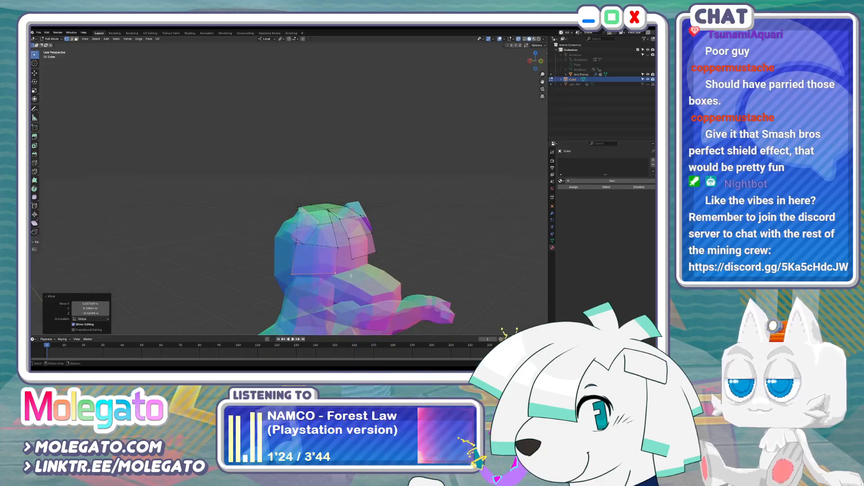
click(297, 247)
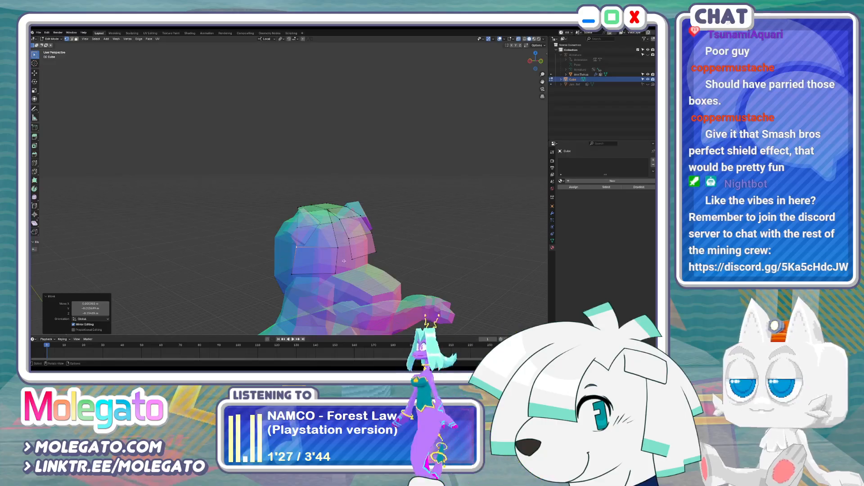
middle_drag(344, 261, 301, 273)
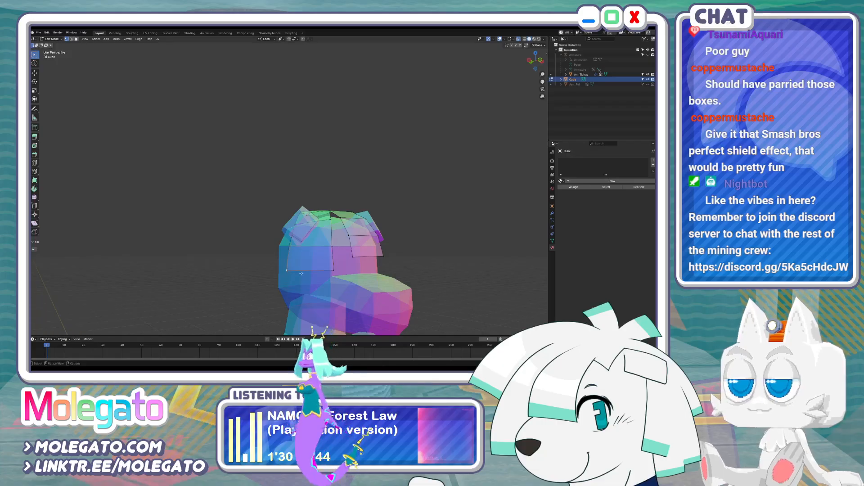
shift+click(321, 276)
click(322, 302)
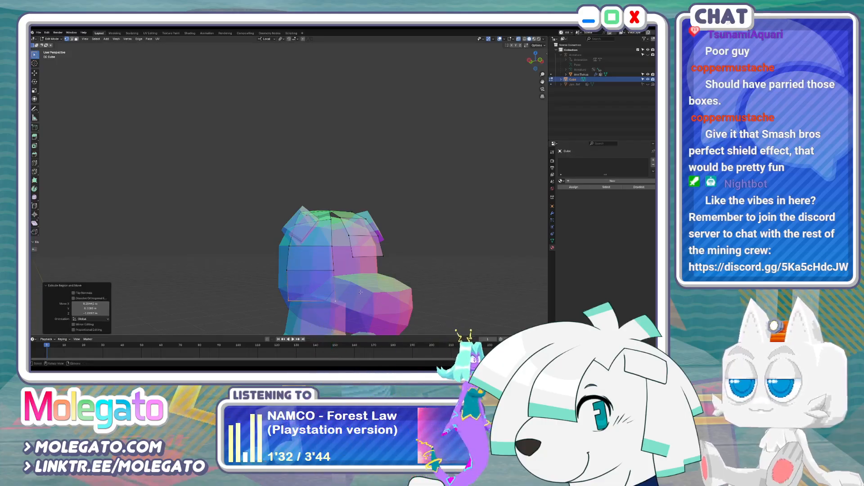
click(364, 289)
Rotate the side piece's extruded bottom edge and shift its vertices so the new segment follows the head's curve
middle_drag(363, 288, 337, 273)
key(r)
click(335, 283)
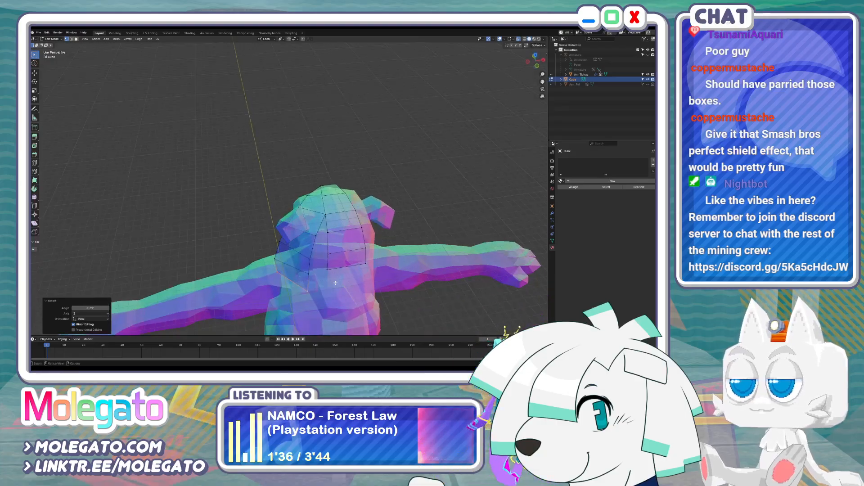
middle_drag(311, 275, 329, 268)
key(r)
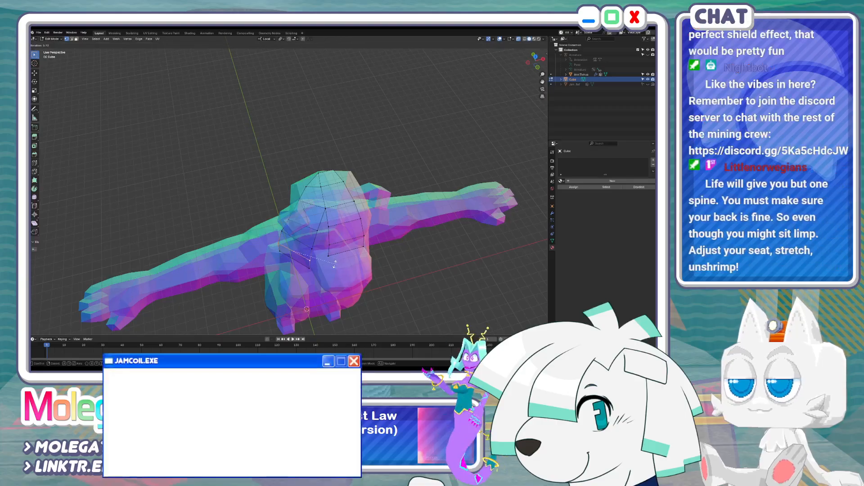
click(333, 264)
middle_drag(281, 234, 315, 246)
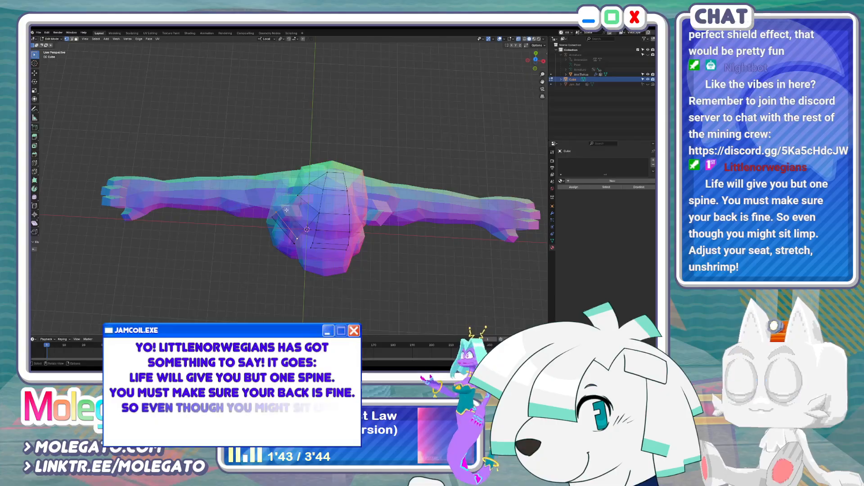
click(295, 198)
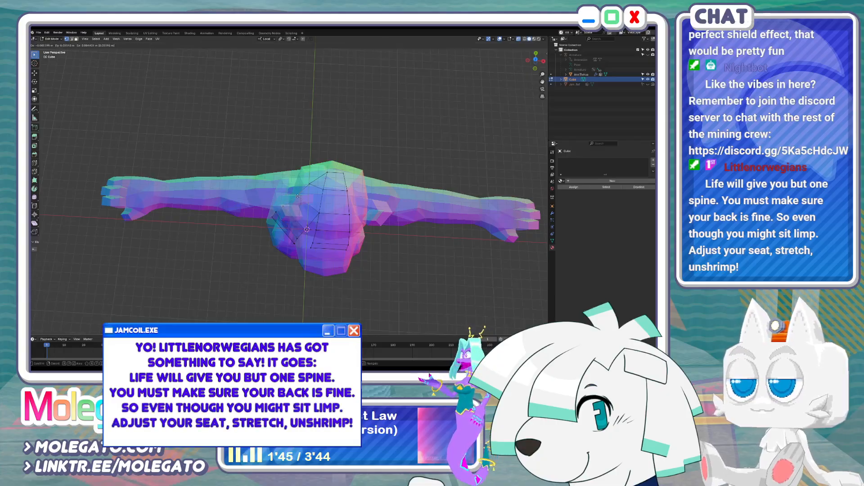
click(298, 196)
mouse_move(298, 197)
middle_down()
mouse_move(353, 172)
mouse_move(299, 181)
middle_up()
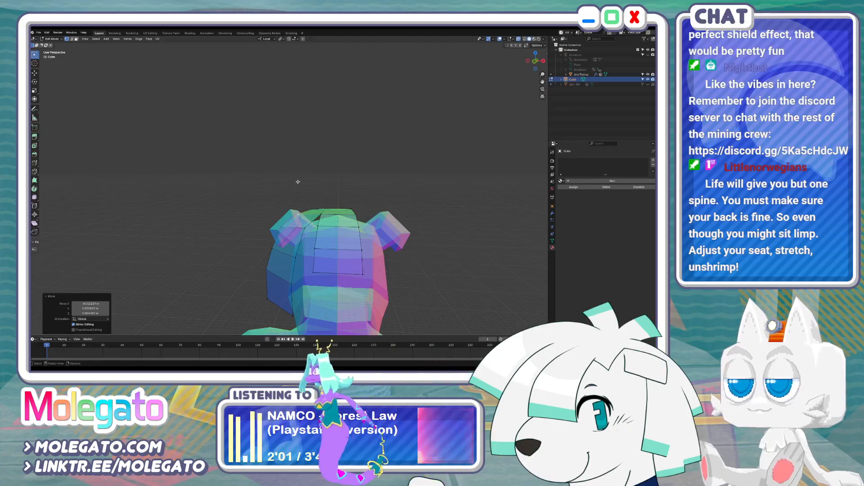
Reposition the central strip's rear rows in right view so the hair follows the top of the head more closely
key(KP_3)
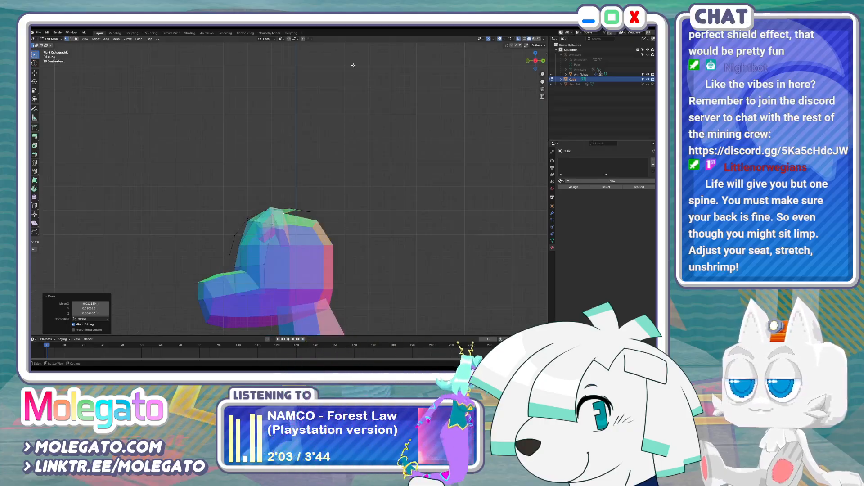
scroll(321, 201, up, 2)
key(g)
drag(321, 234, 295, 228)
click(330, 241)
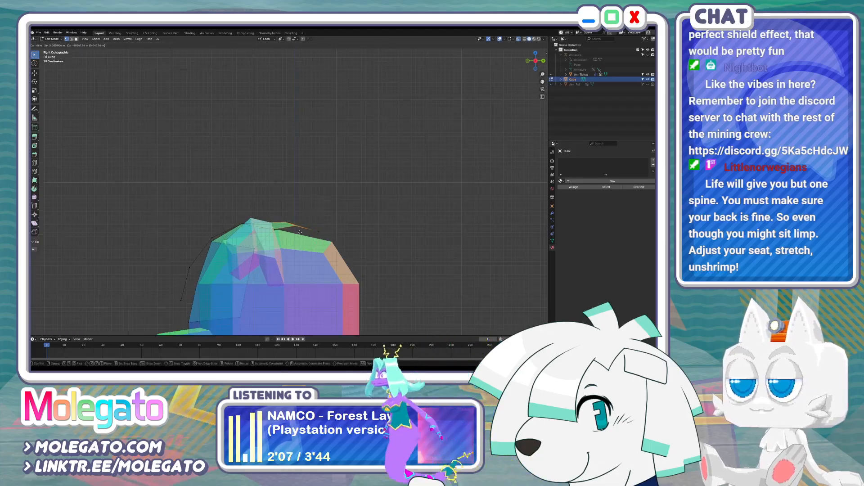
key(g)
click(297, 228)
middle_drag(297, 227, 331, 250)
scroll(334, 232, down, 5)
key(alt+z)
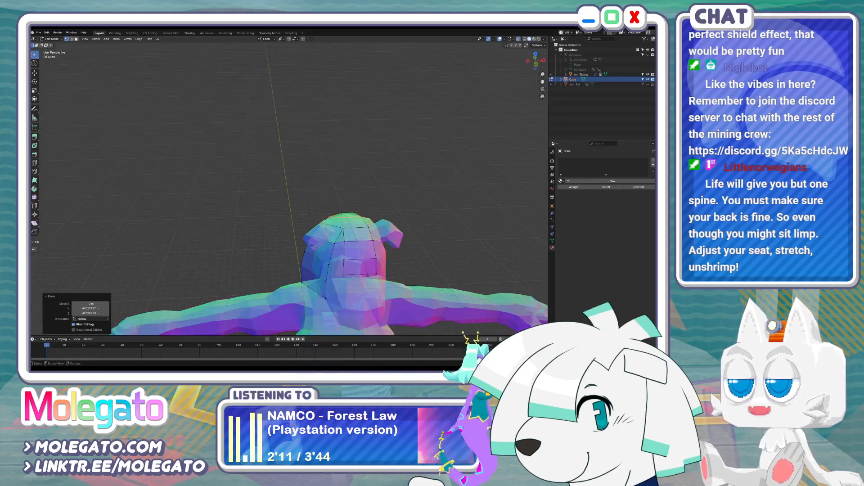
Adjust the side piece's front vertices in top view and push its lower outer vertex away from the head
scroll(333, 248, up, 2)
key(KP_7)
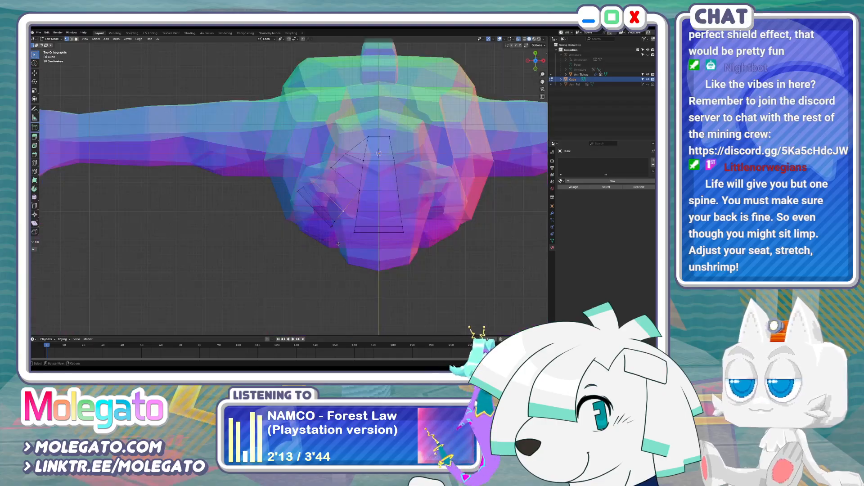
shift+middle_drag(336, 217, 330, 228)
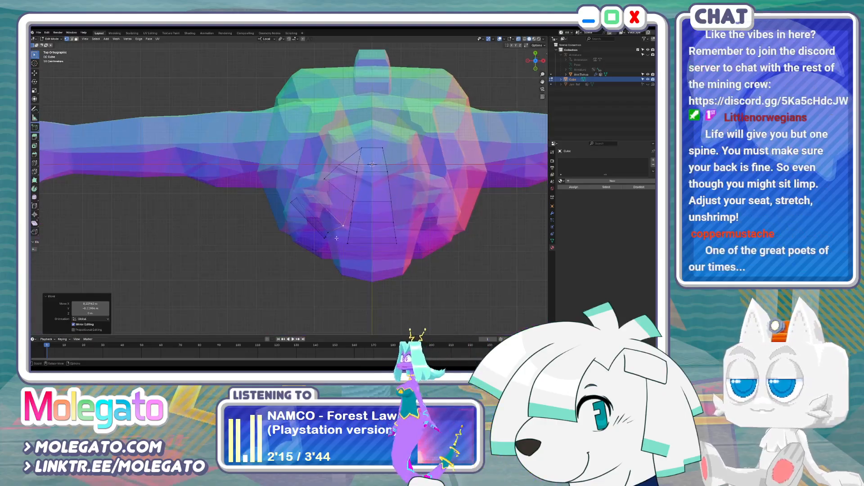
drag(325, 237, 336, 238)
middle_drag(336, 238, 345, 219)
click(321, 254)
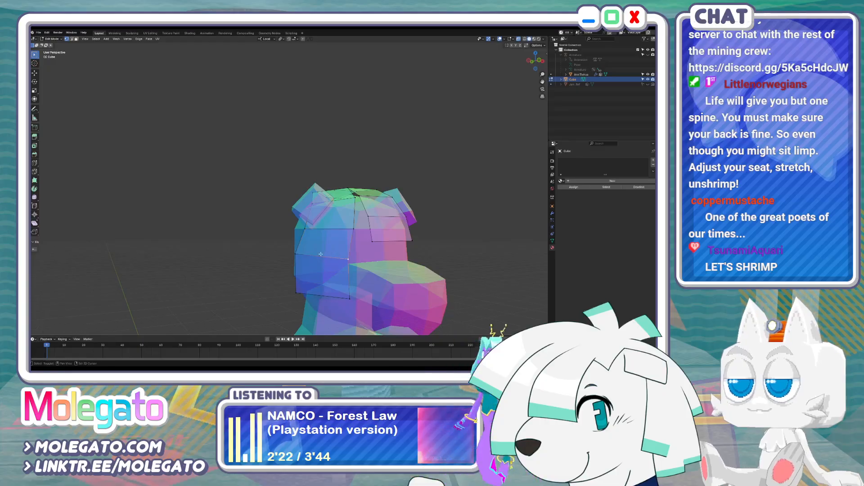
click(303, 255)
middle_drag(303, 255, 357, 220)
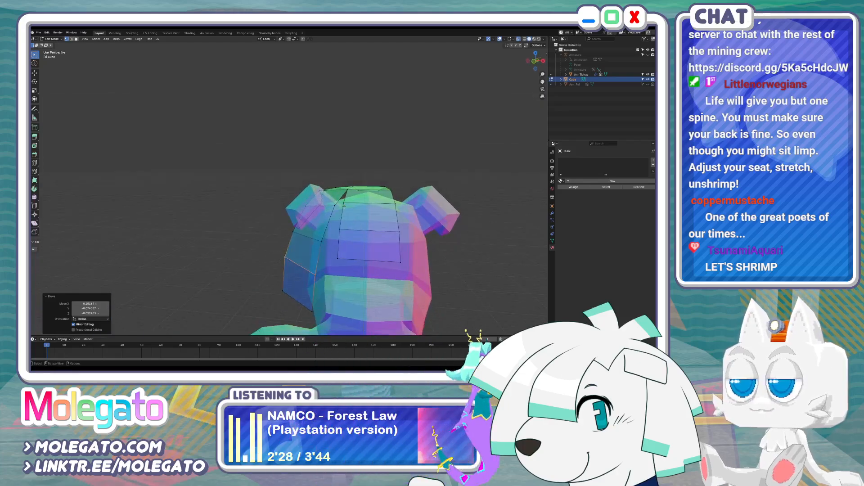
Widen the forehead strip by scaling its lower rows slightly outward
click(396, 203)
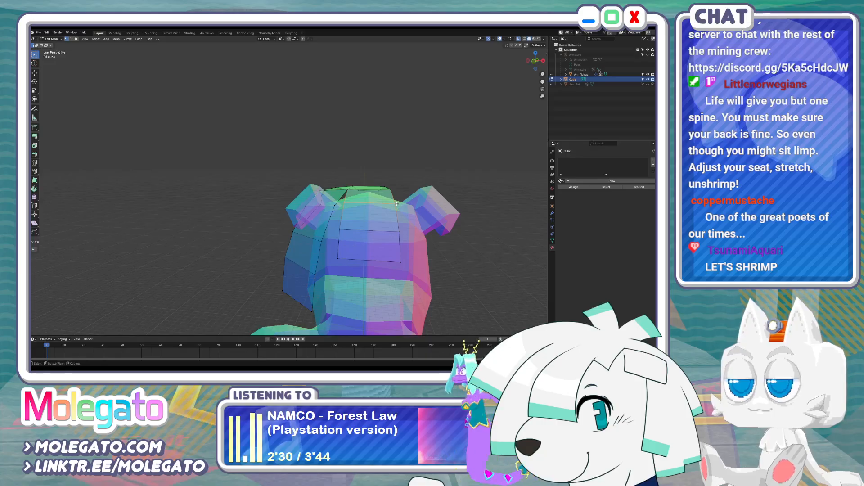
click(397, 203)
click(395, 231)
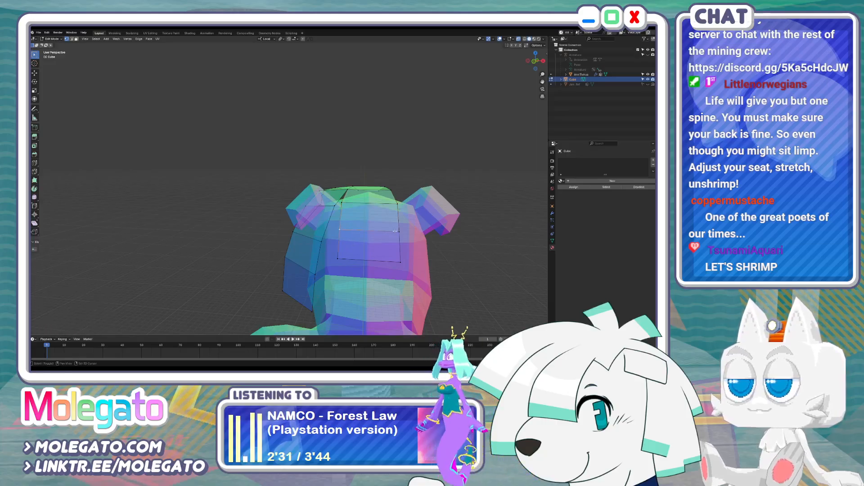
click(411, 265)
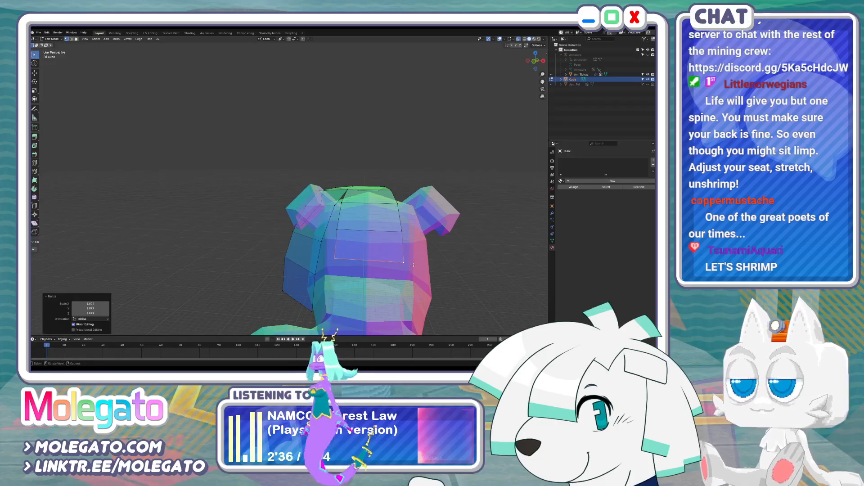
middle_drag(376, 261, 370, 261)
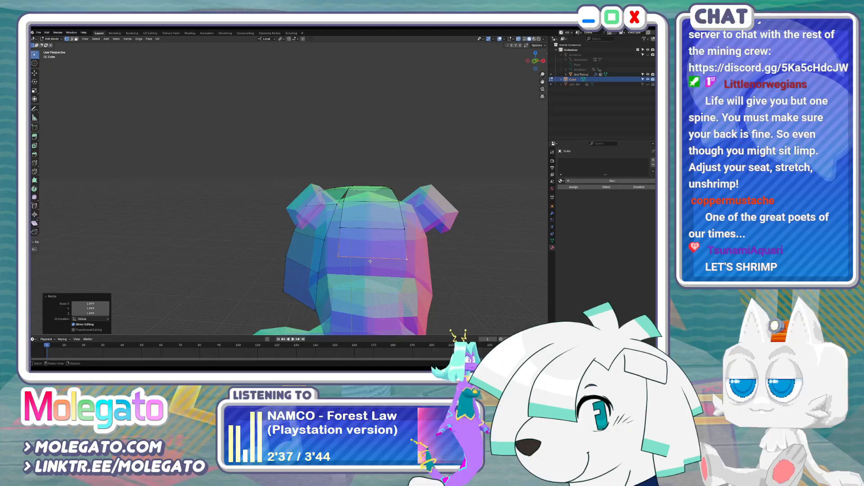
Move the forehead strip's bottom, middle and upper rows in right view to round the fringe over the forehead
key(KP_3)
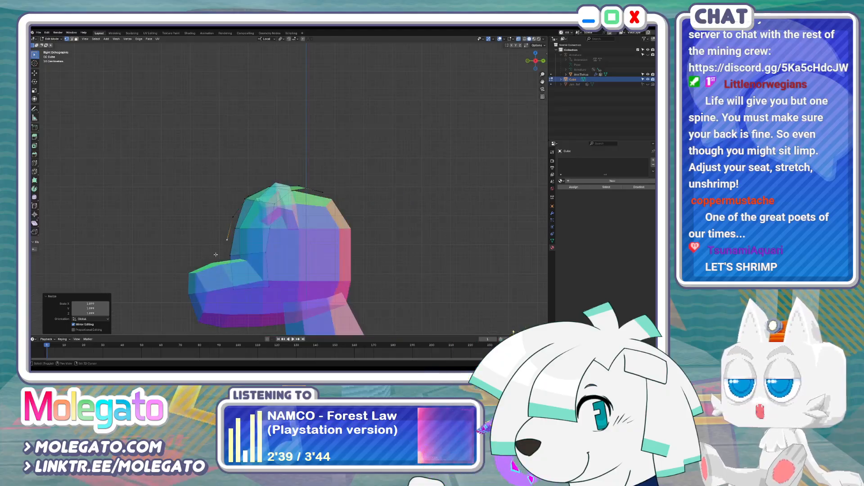
shift+middle_drag(215, 255, 232, 256)
key(g)
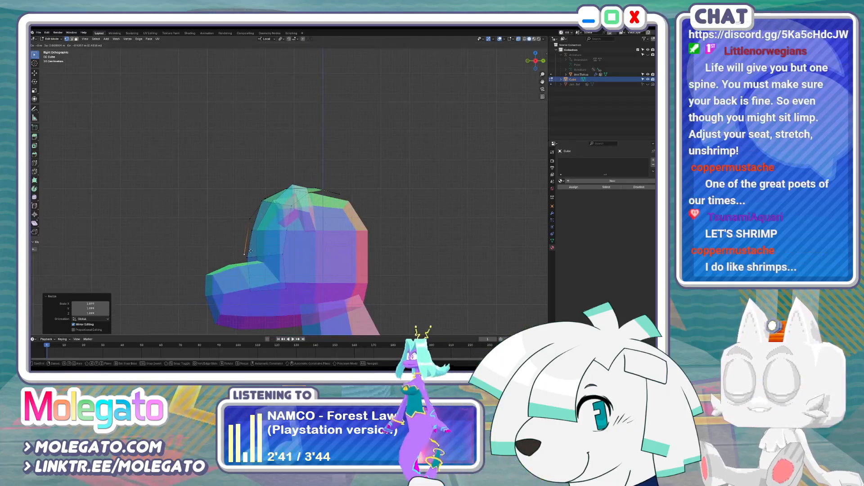
click(250, 256)
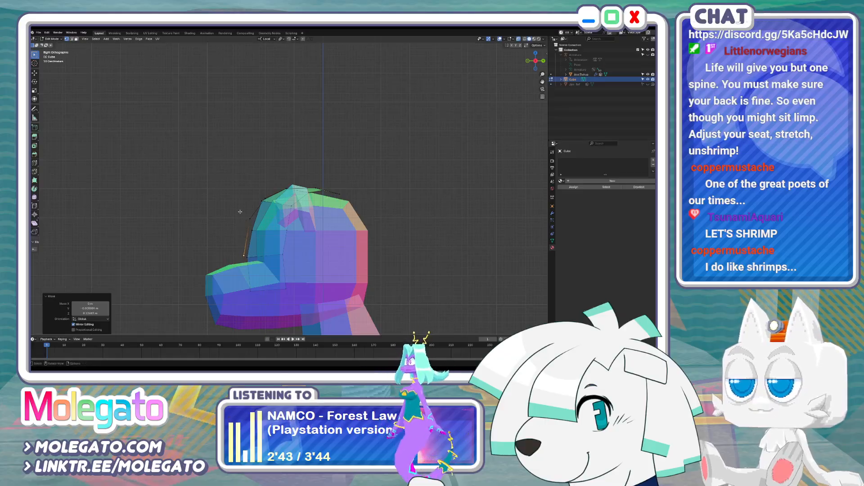
key(g)
click(250, 225)
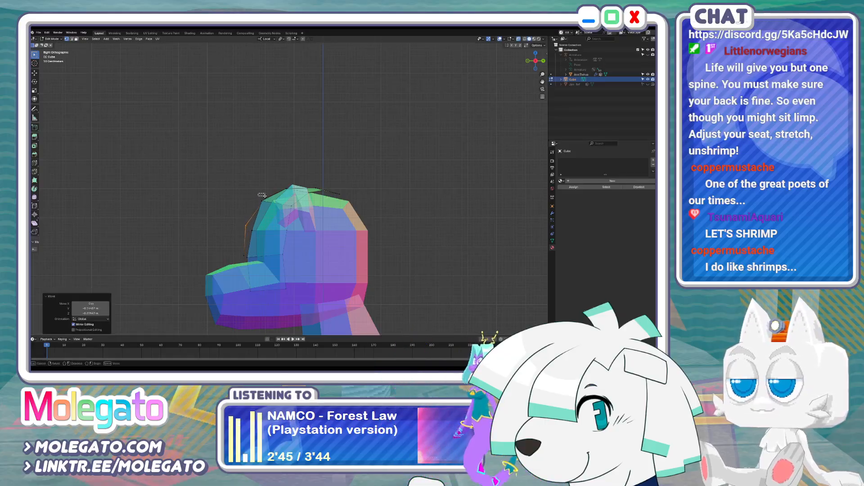
key(g)
click(267, 201)
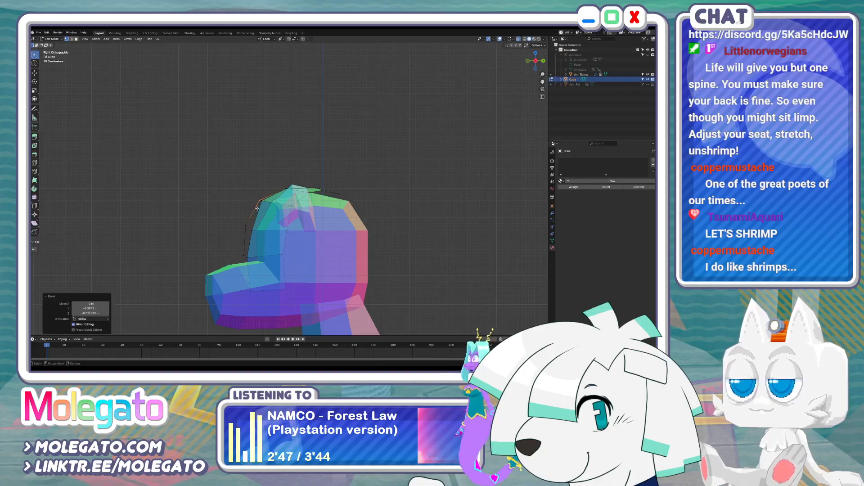
middle_drag(267, 201, 297, 262)
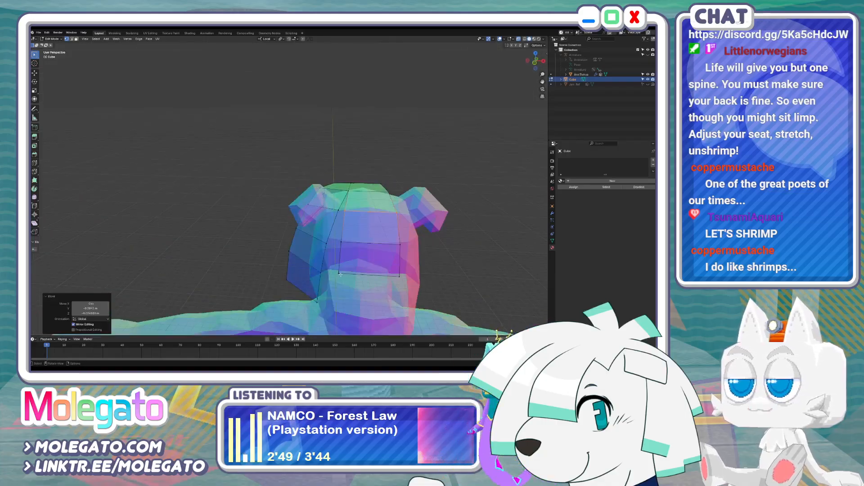
Shift the forehead strip's bottom and middle rows sideways along the local X axis toward the side piece
shift+click(390, 272)
key(g)
key(x)
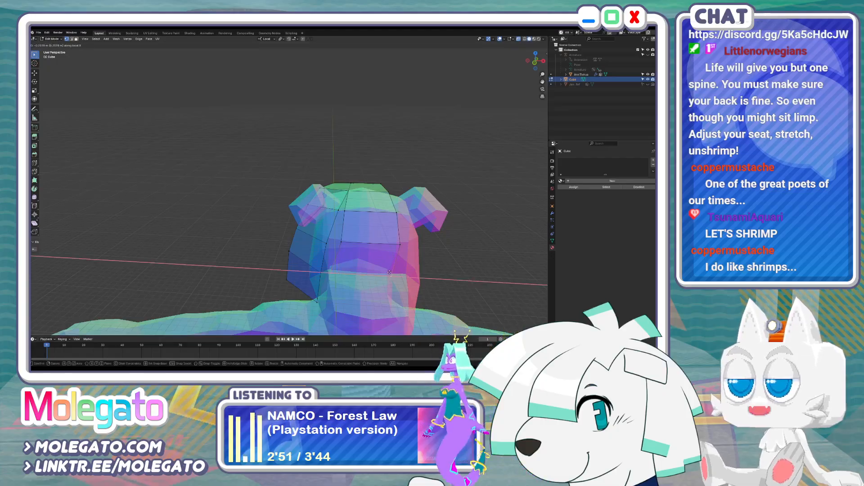
click(389, 273)
click(341, 243)
key(g)
key(x)
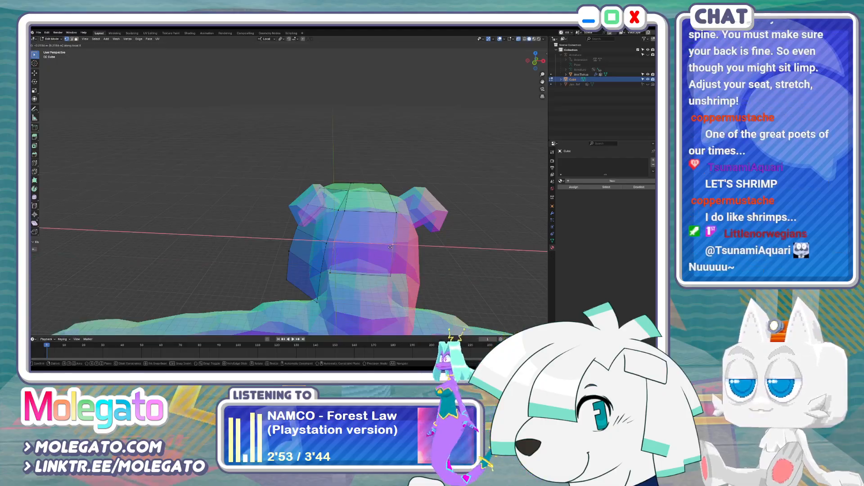
click(389, 246)
Align the forehead strip's upper row with the rows below by moving it along the local X axis
click(385, 212)
key(g)
key(x)
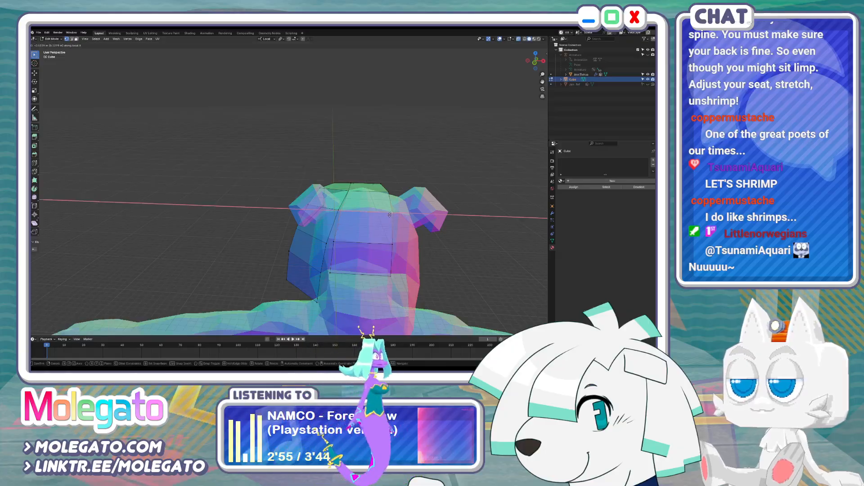
click(374, 212)
key(s)
click(405, 217)
key(g)
key(x)
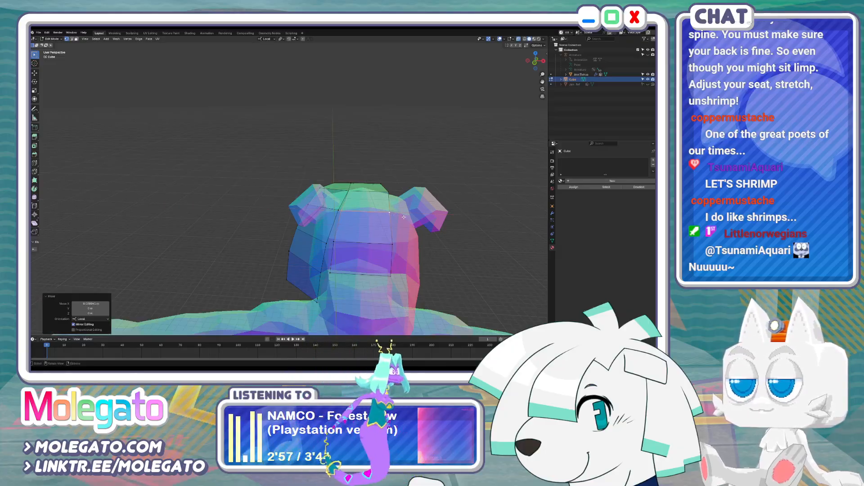
click(403, 218)
Pull the forehead strip's remaining outer vertices inward along local X and check the hair from the front in Object Mode
key(alt+a)
click(392, 243)
key(g)
key(x)
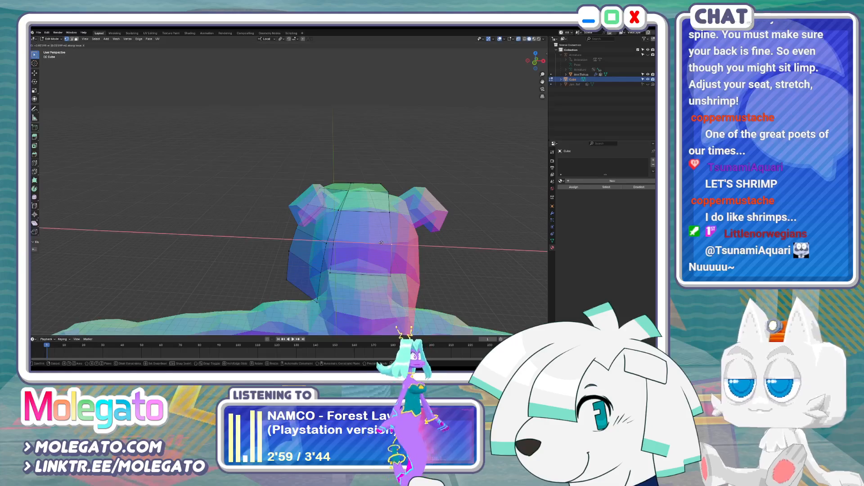
click(382, 246)
middle_drag(383, 245, 382, 267)
key(Tab)
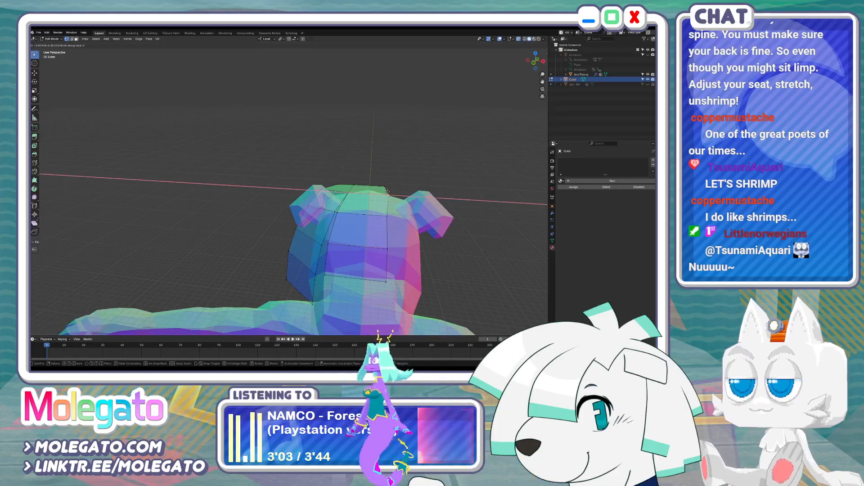
middle_drag(382, 199, 342, 235)
middle_drag(333, 226, 334, 235)
key(KP_1)
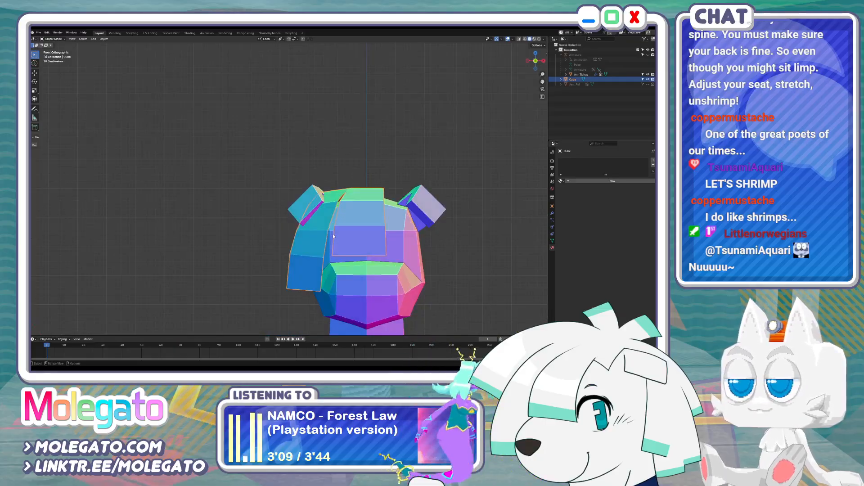
key(Tab)
Pull the side piece's upper and middle vertices outward so they clear the head and ear
middle_drag(328, 242, 318, 193)
key(g)
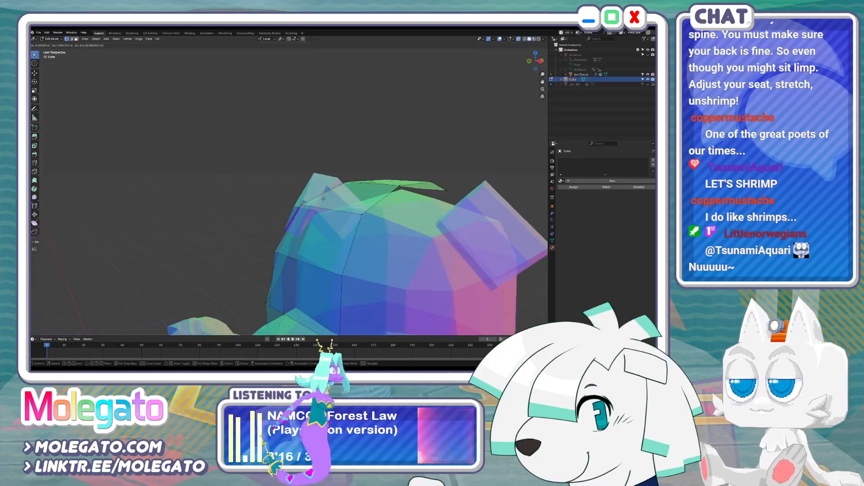
click(312, 189)
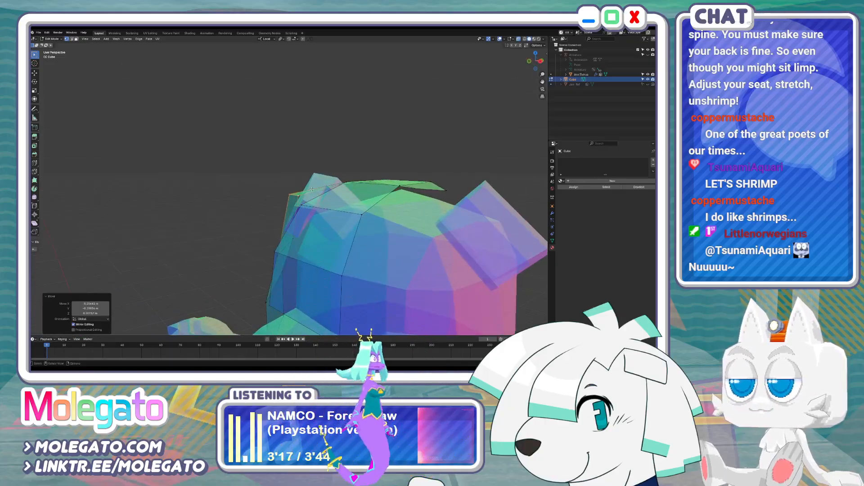
mouse_move(281, 243)
middle_down()
mouse_move(297, 243)
mouse_move(291, 246)
middle_up()
key(g)
click(286, 246)
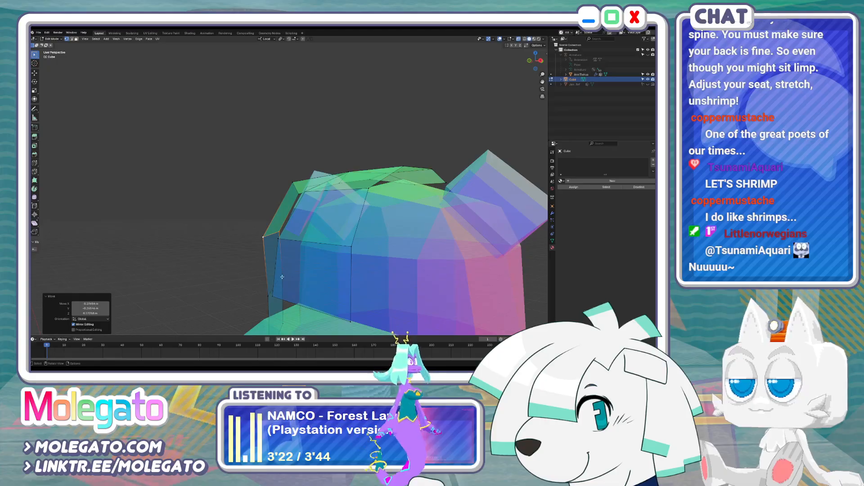
Reposition the side piece's lowest segment so it hangs down and outward beside the cheek
middle_drag(266, 290, 351, 239)
key(g)
click(270, 320)
key(alt+z)
key(alt+z)
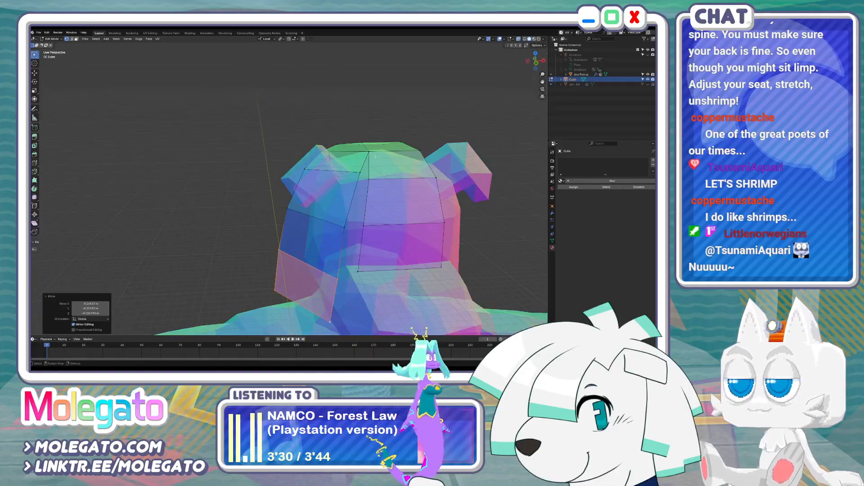
Adjust the forehead strip's crown vertices along the local Z axis and inspect the hair with X-ray off
click(375, 156)
click(419, 149)
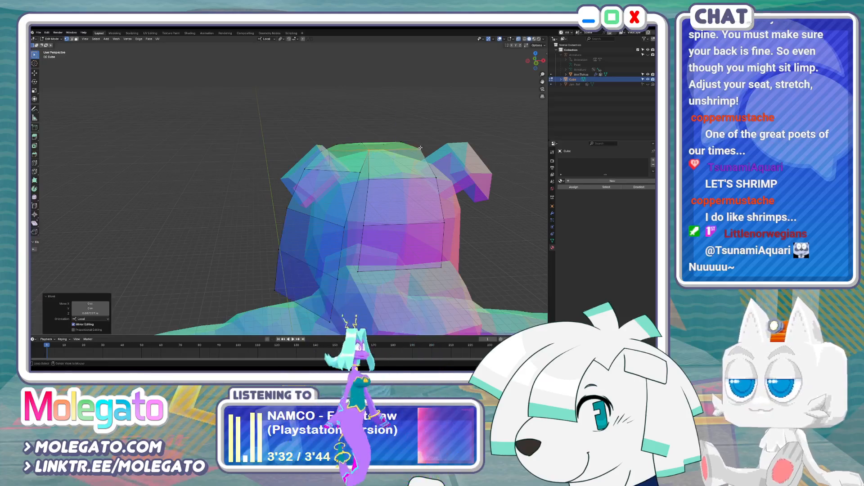
key(alt+z)
middle_drag(419, 148, 363, 187)
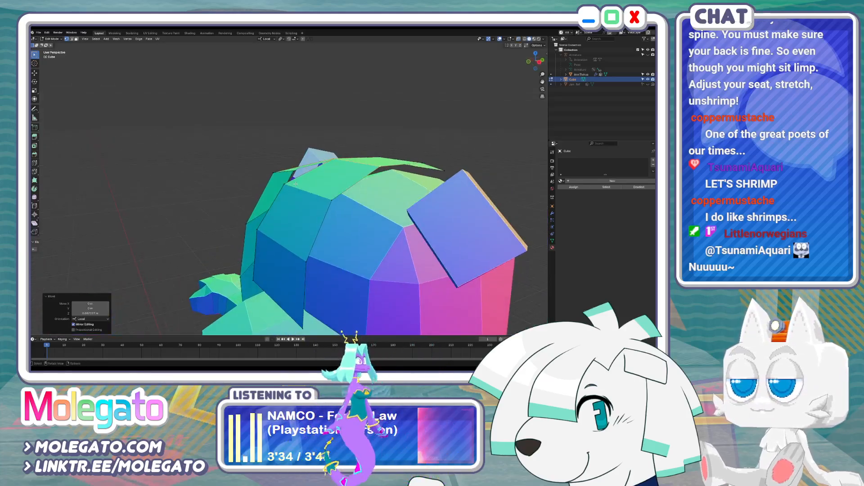
Reposition the two lower corner vertices of the forehead strip slightly inward in top view and check the shape in Object Mode
middle_drag(296, 183, 328, 196)
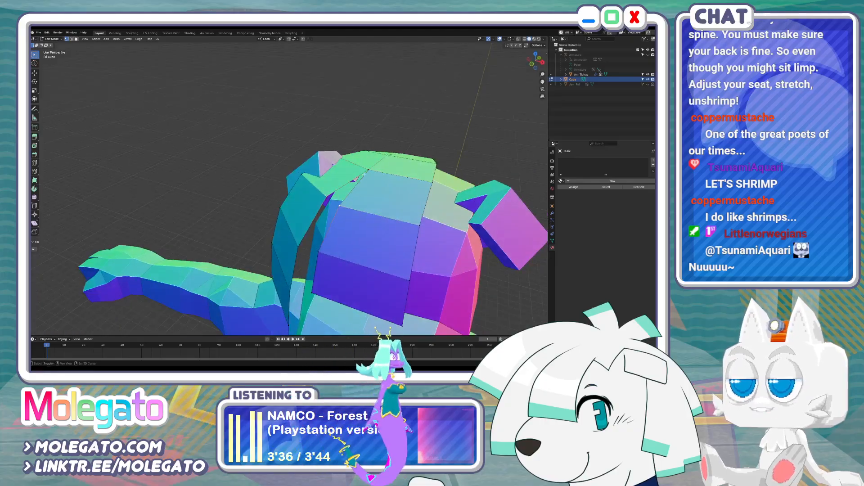
middle_drag(371, 179, 389, 237)
key(Tab)
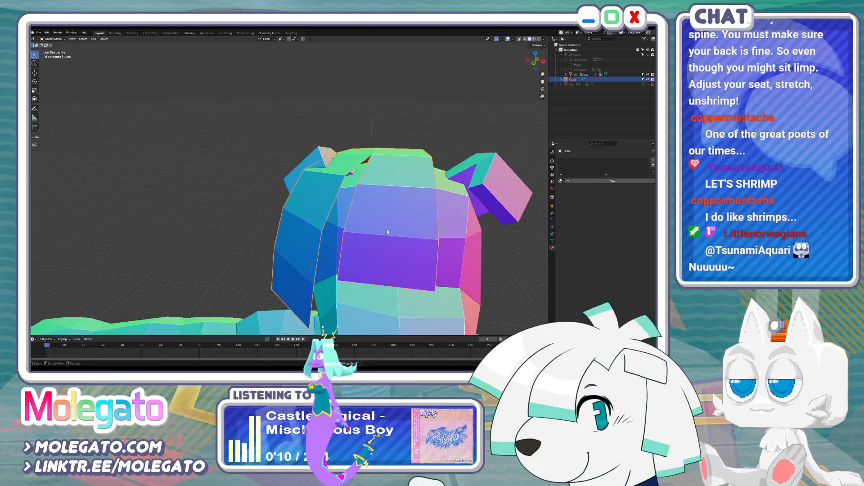
key(Tab)
key(KP_7)
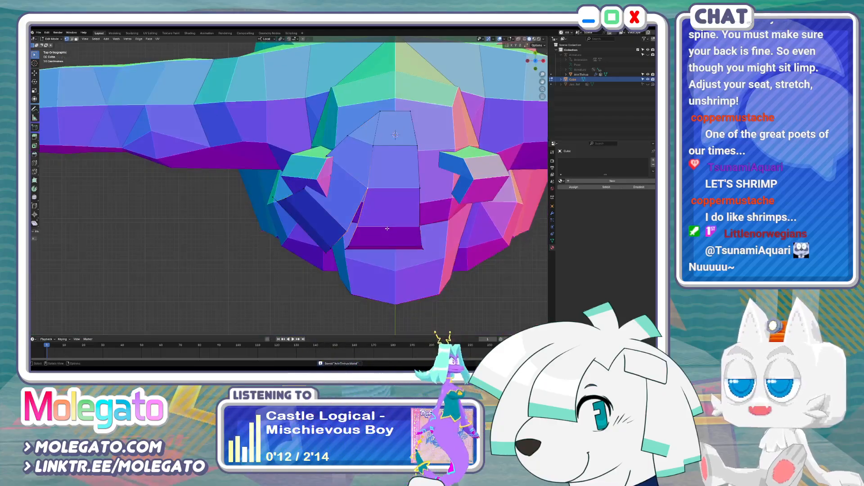
key(g)
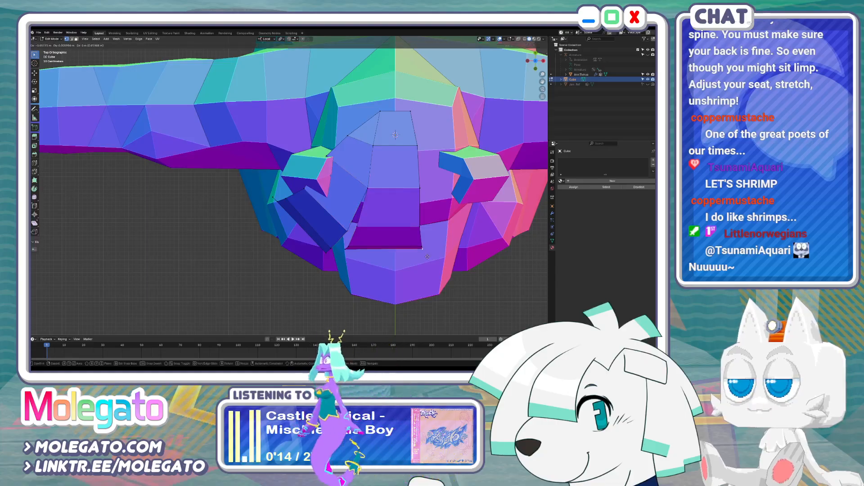
click(426, 257)
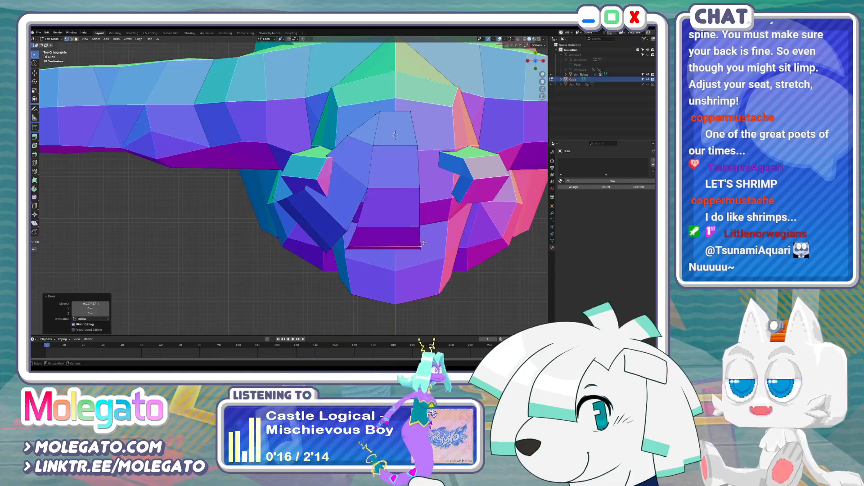
key(g)
click(349, 251)
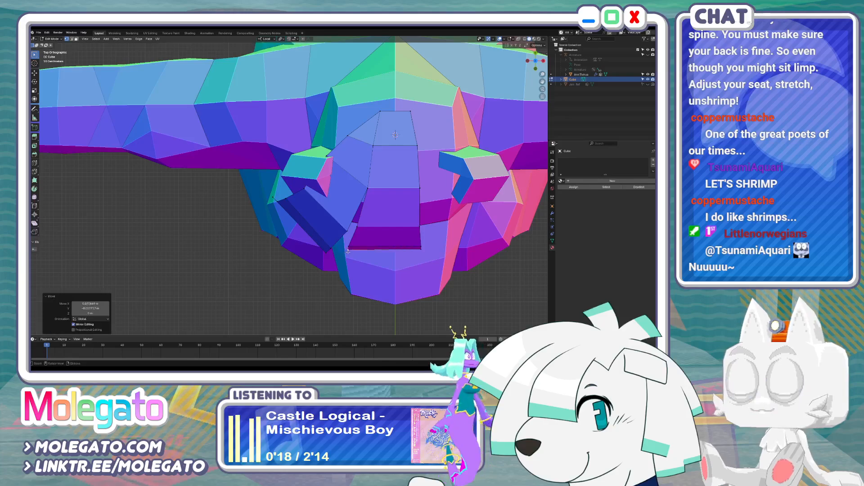
click(347, 246)
key(g)
click(351, 246)
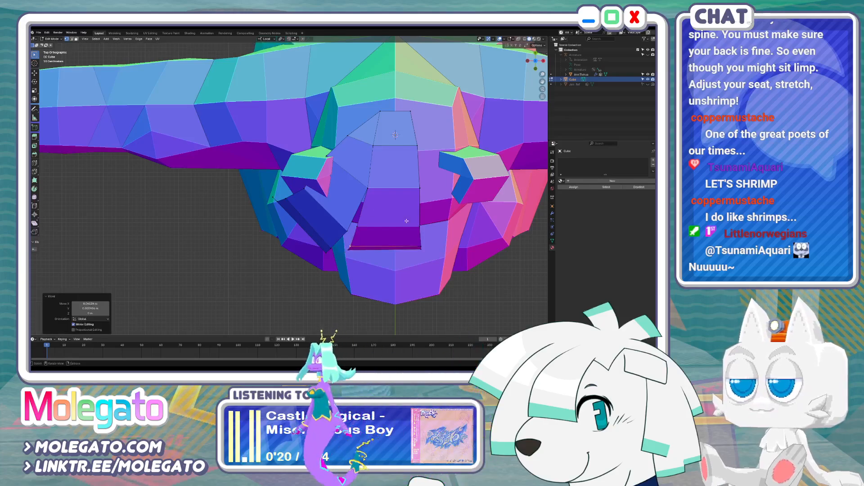
key(Tab)
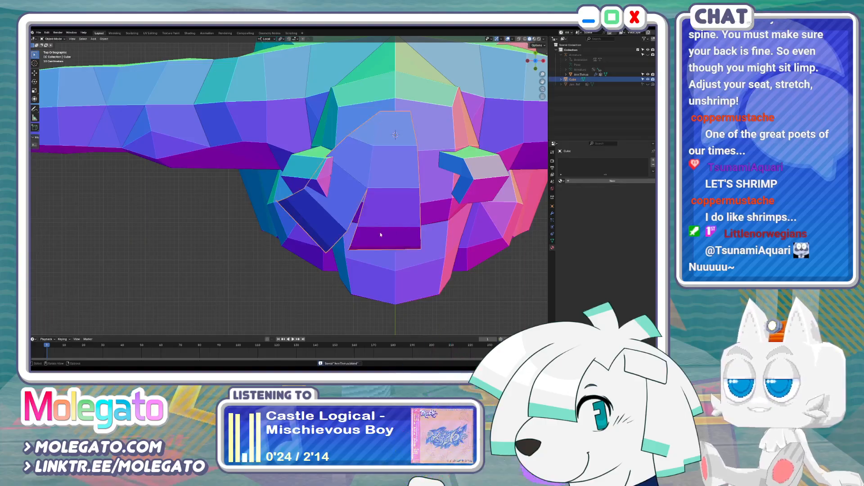
key(Tab)
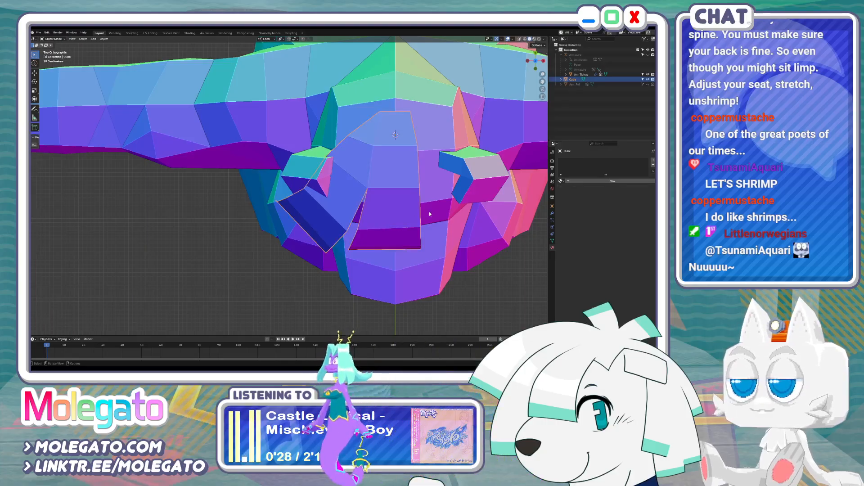
Extrude the forehead strip's crown side edge sideways toward the uncovered ear to start a second side piece
scroll(430, 214, down, 3)
middle_drag(430, 215, 387, 170)
key(Tab)
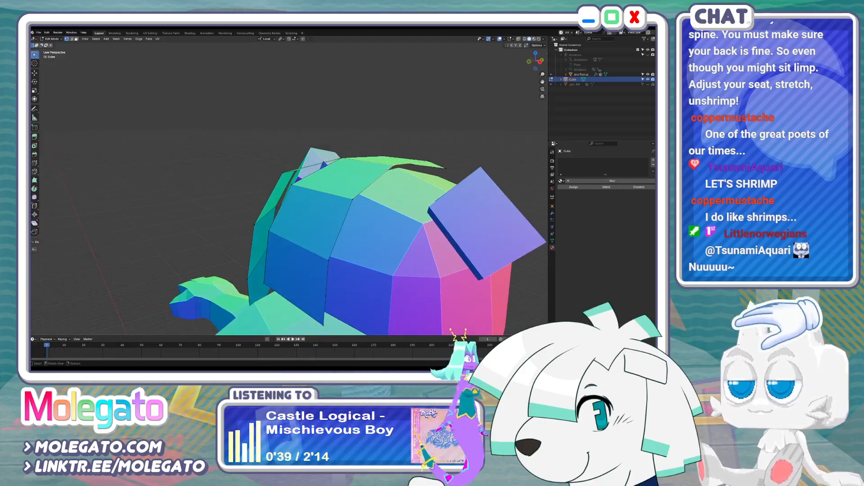
middle_drag(388, 173, 246, 229)
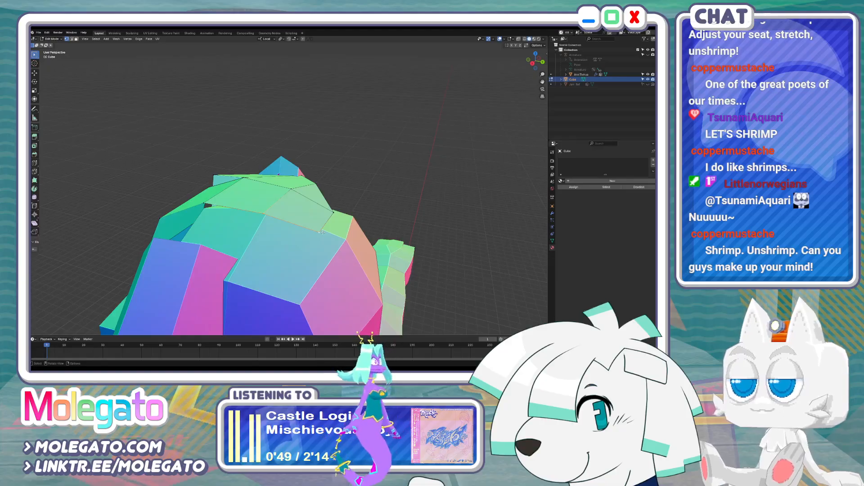
key(KP_7)
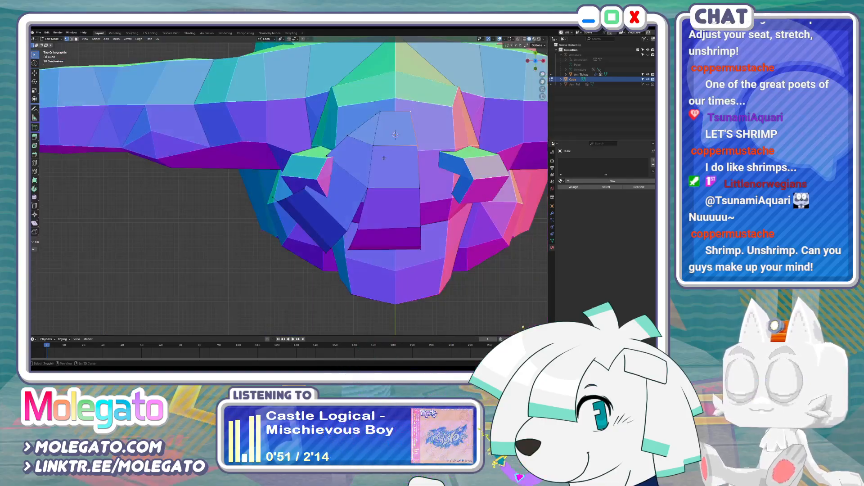
shift+middle_drag(384, 158, 344, 196)
key(g)
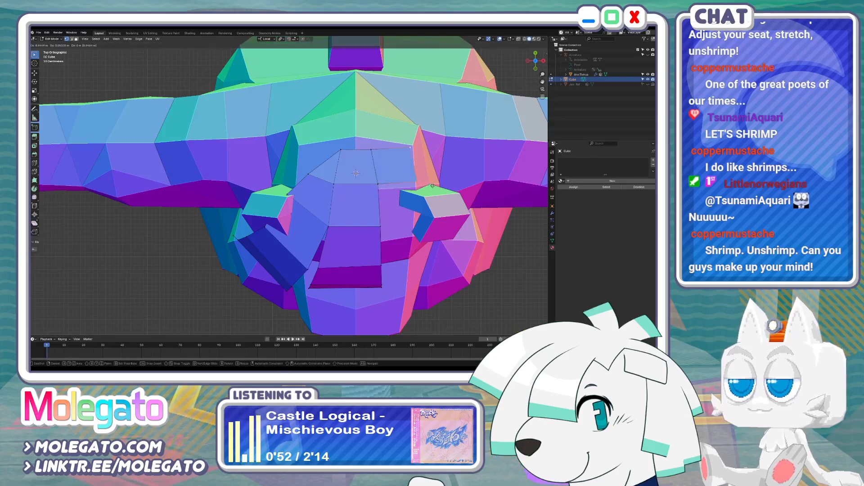
click(428, 189)
Slide the crown face's front edge forward and reposition the new side face's front outer vertex in top view
key(g)
key(g)
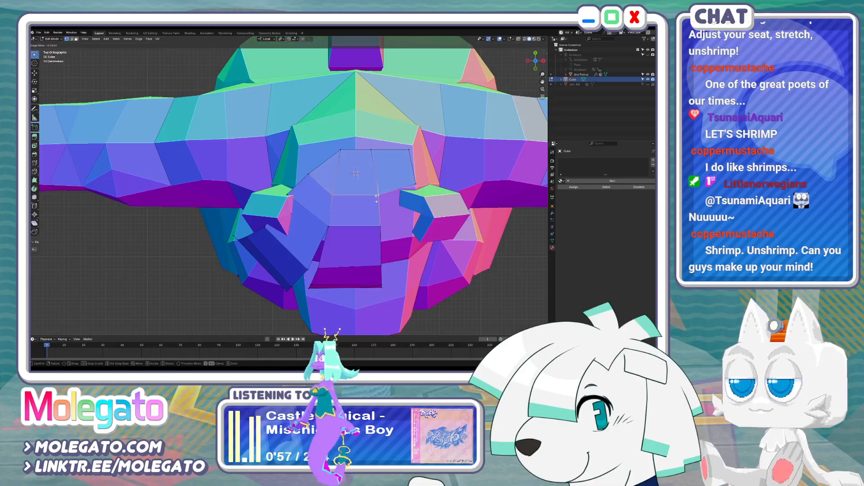
click(387, 188)
key(g)
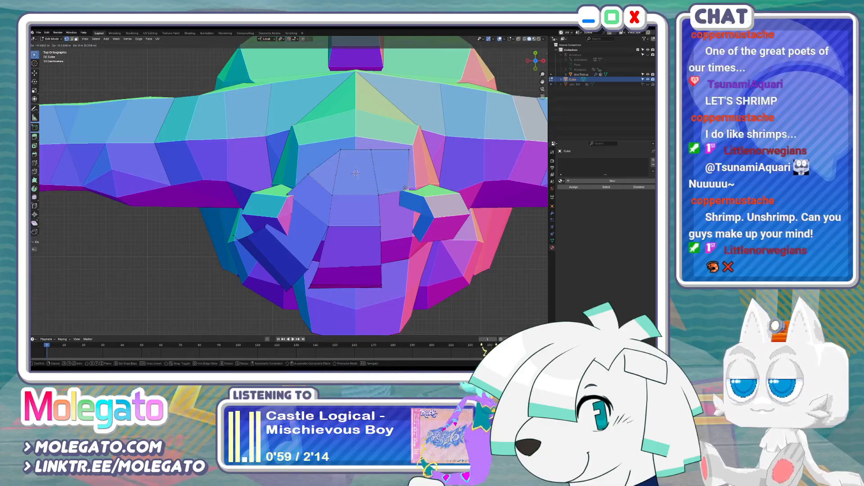
click(406, 187)
Lower the new side face's outer vertices so it slopes down toward the head
middle_drag(406, 186, 405, 181)
key(g)
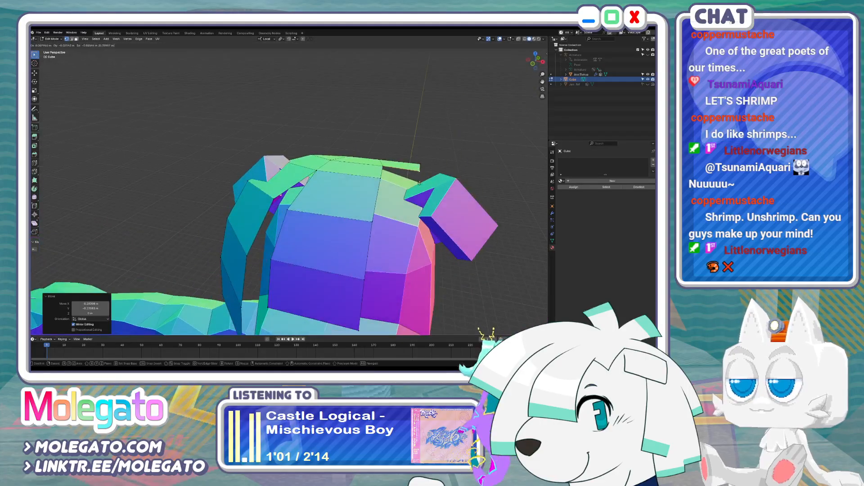
click(418, 195)
click(421, 167)
click(418, 171)
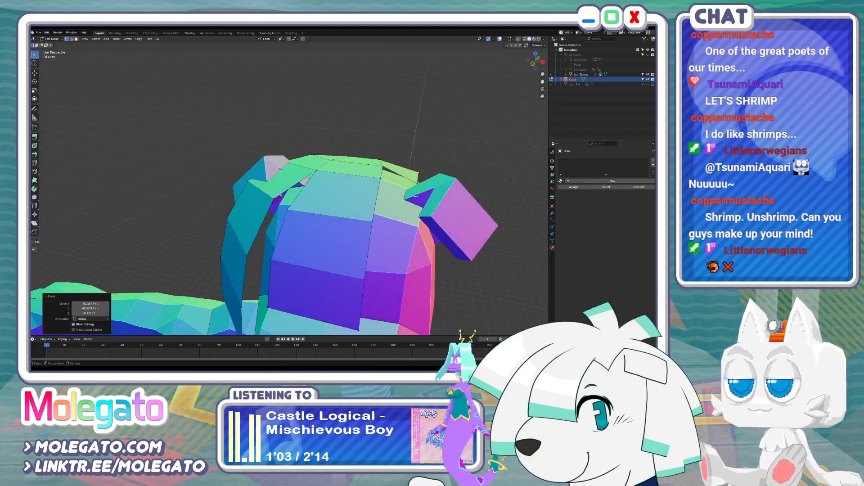
Adjust the new side face's outer edge in back view and extrude it outward and down past the ear
middle_drag(418, 171, 187, 182)
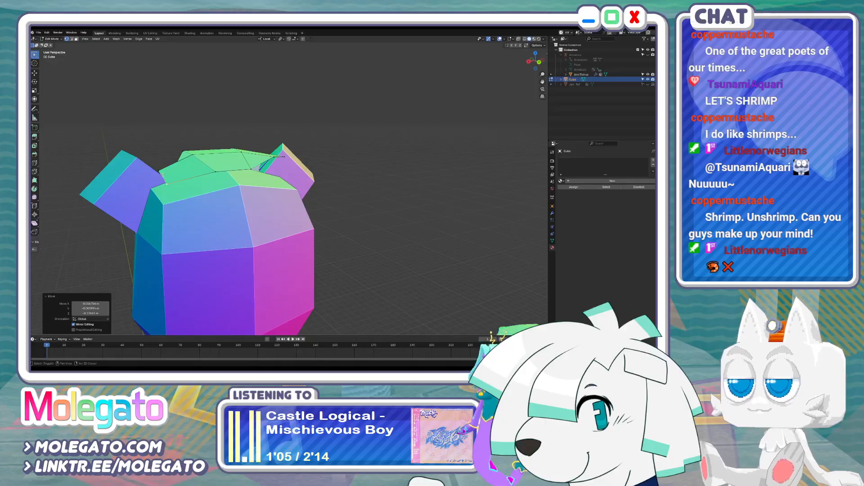
key(ctrl+KP_1)
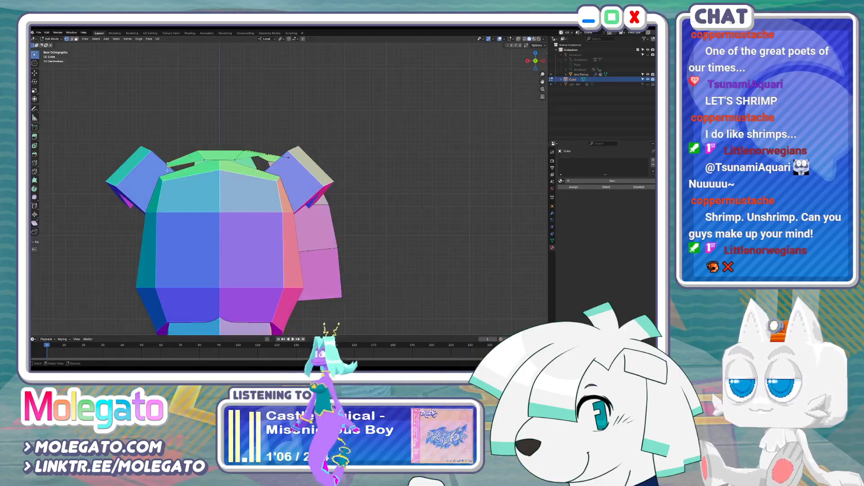
key(g)
click(169, 173)
key(g)
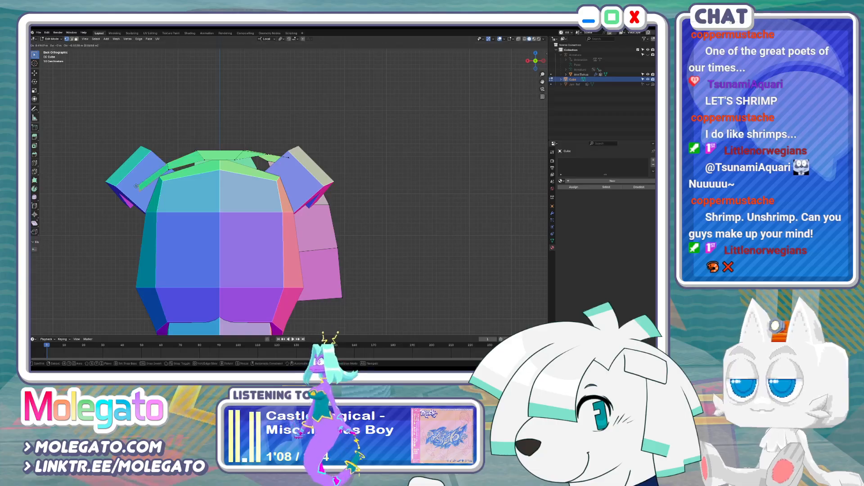
click(131, 195)
Move the new side piece's rear lower and rear upper vertices backward and down in right side view
key(KP_3)
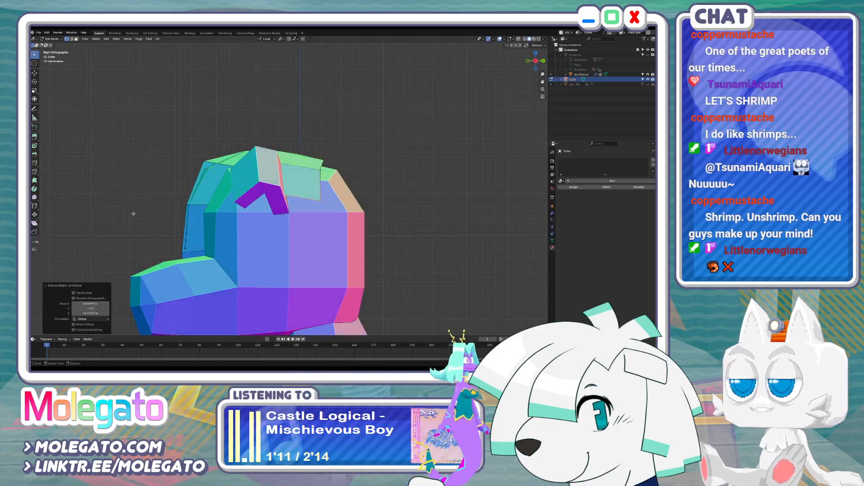
click(336, 222)
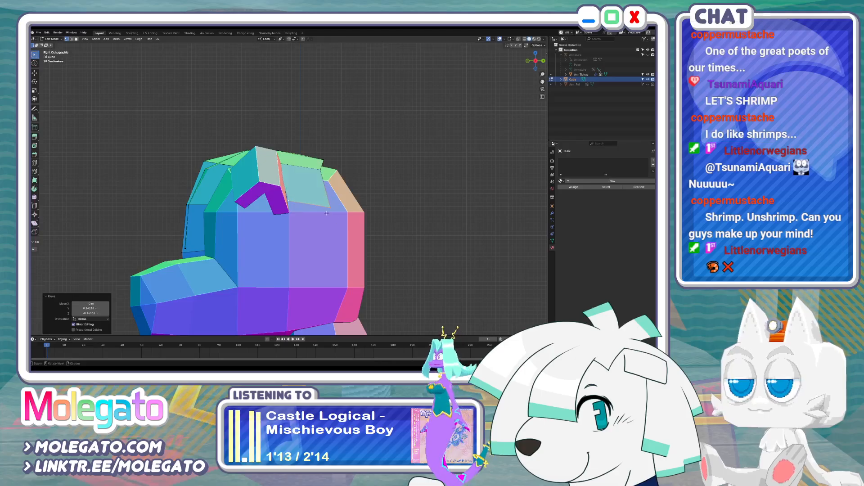
key(alt+z)
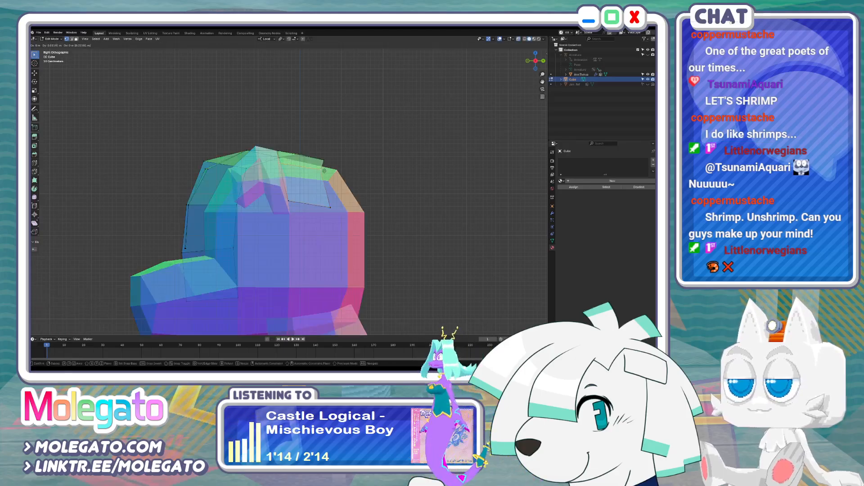
click(329, 172)
key(alt+z)
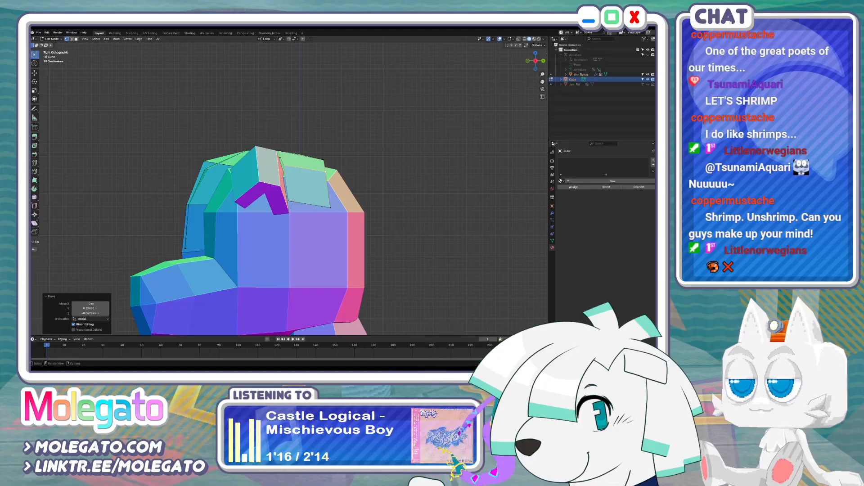
Extrude the new side piece's lower edge down beside the cheek and scale the extruded edge wider
shift+middle_drag(335, 231, 314, 177)
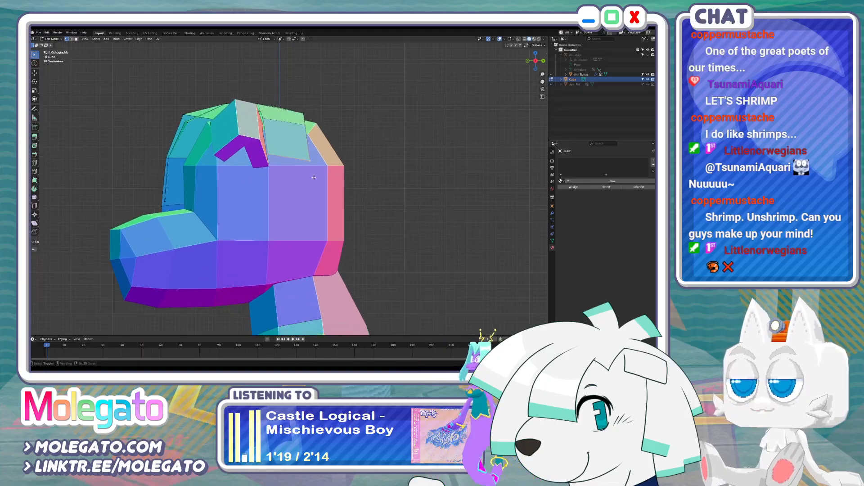
click(329, 175)
key(e)
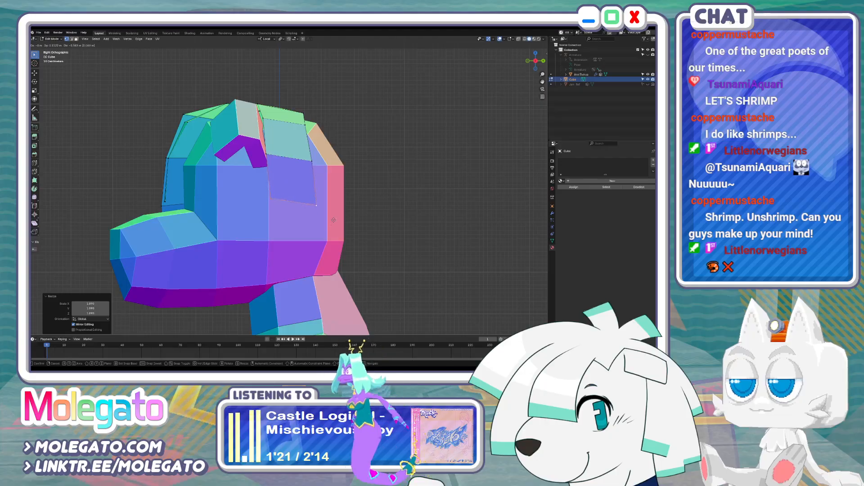
click(328, 252)
key(s)
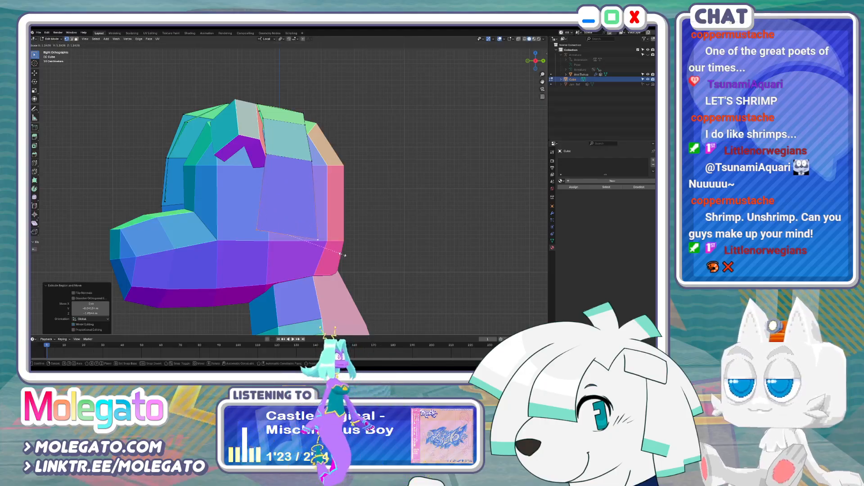
click(341, 255)
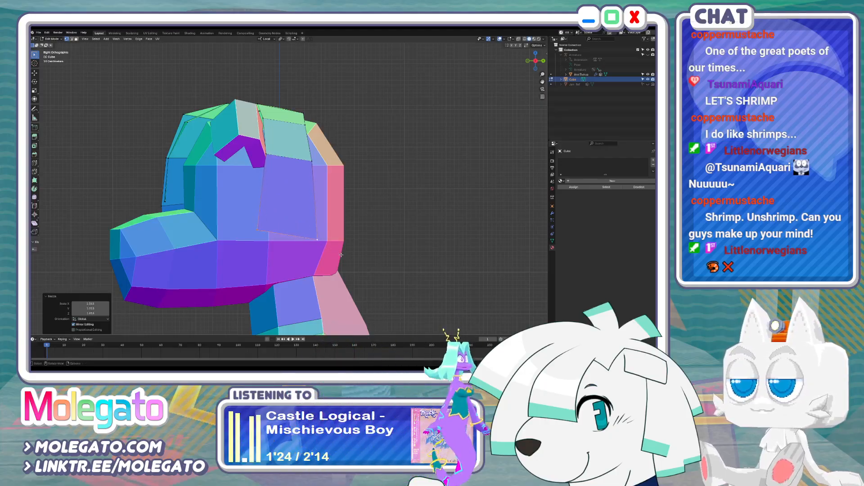
Reposition the side piece's lower edge, extrude another segment to jaw level, and raise the edge between the two segments
click(346, 228)
key(g)
key(e)
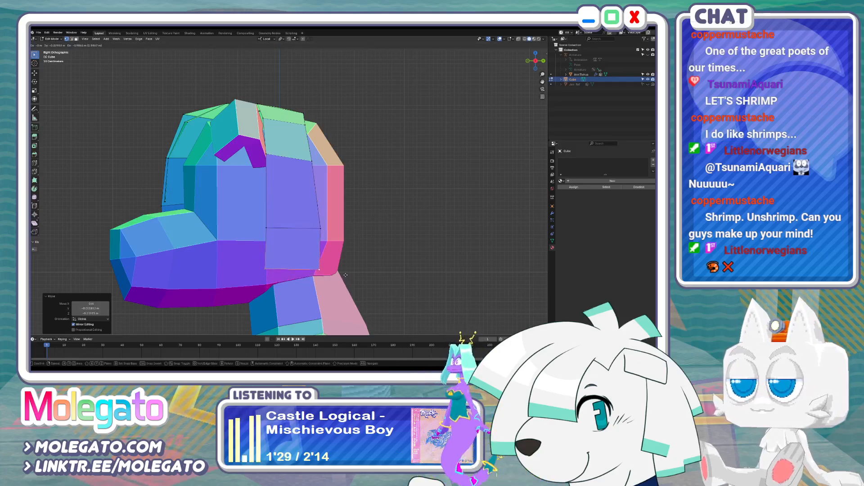
key(g)
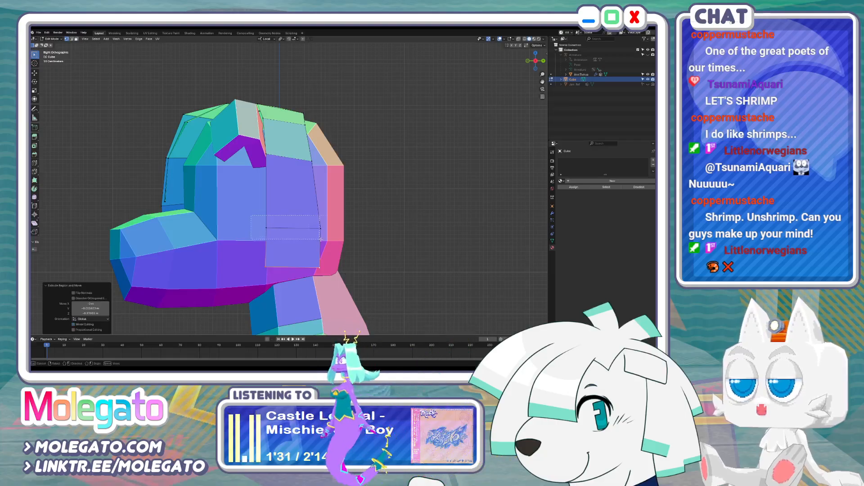
click(326, 220)
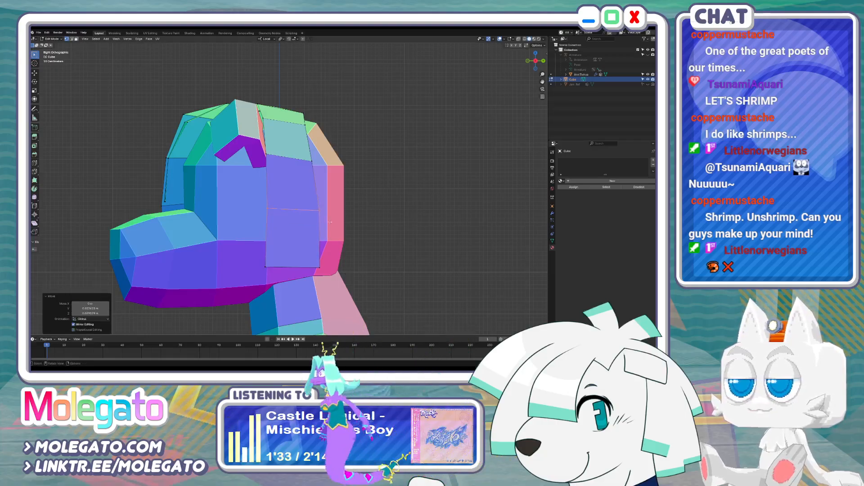
Nudge the side piece's upper rear vertices slightly backward to smooth its rear outline in side view
click(312, 161)
key(g)
click(314, 160)
click(306, 124)
key(g)
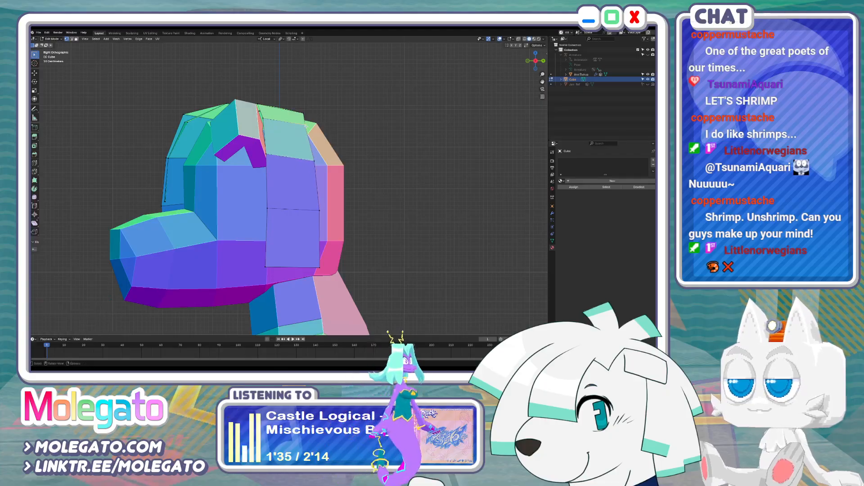
click(307, 124)
Move the new side piece's two lower edges outward along X in front view, then shift its bottom edge slightly farther out
key(KP_1)
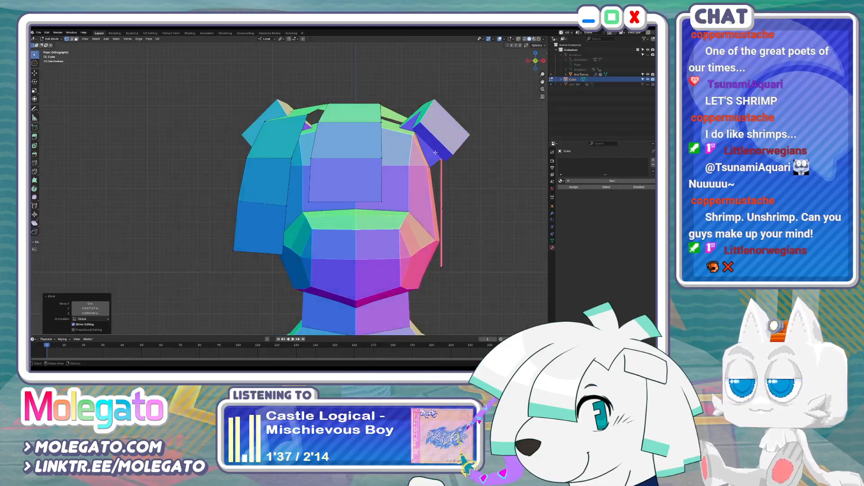
key(alt+z)
drag(453, 164, 454, 164)
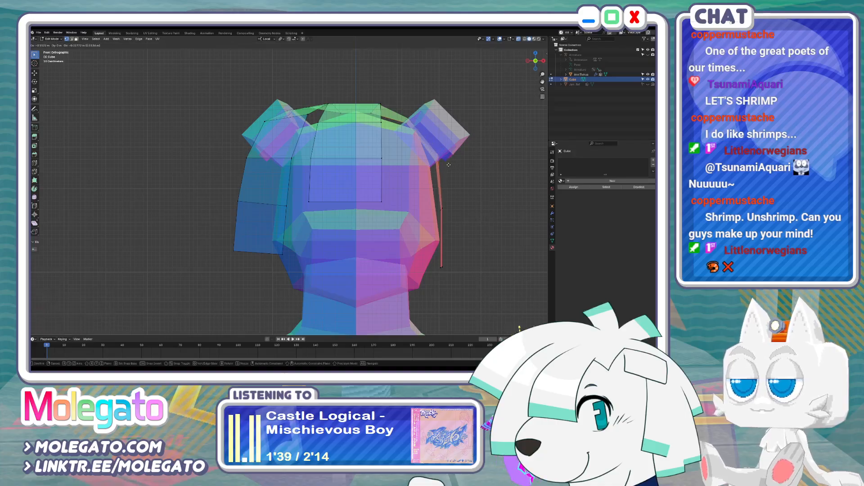
key(g)
key(x)
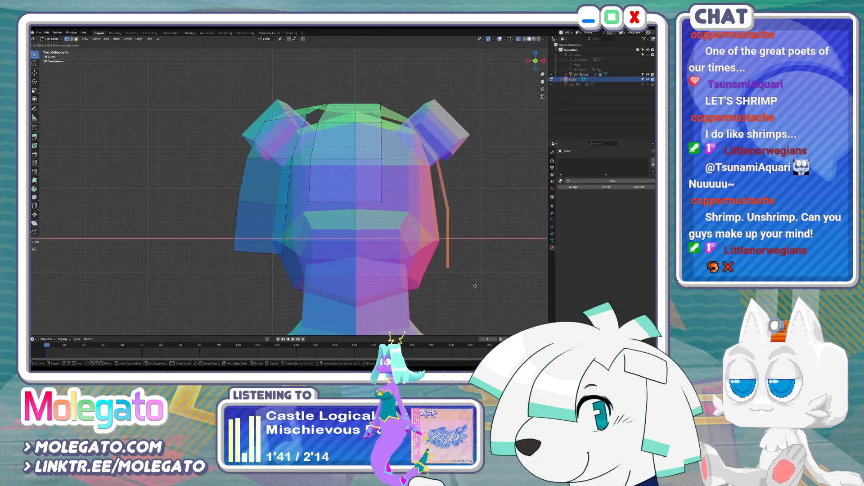
click(475, 286)
right_click(453, 271)
key(Escape)
key(g)
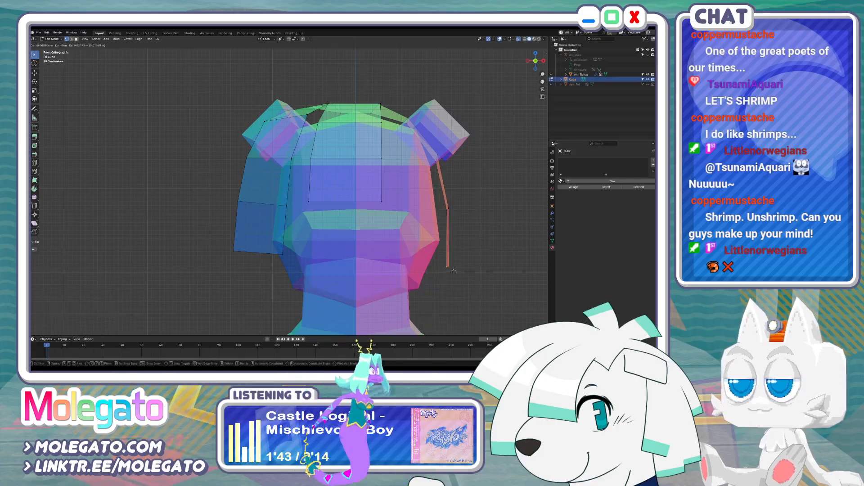
key(x)
click(459, 270)
Shift the new side piece's outer rear vertices slightly inward toward the head in top view
middle_drag(458, 270, 238, 260)
scroll(361, 237, down, 3)
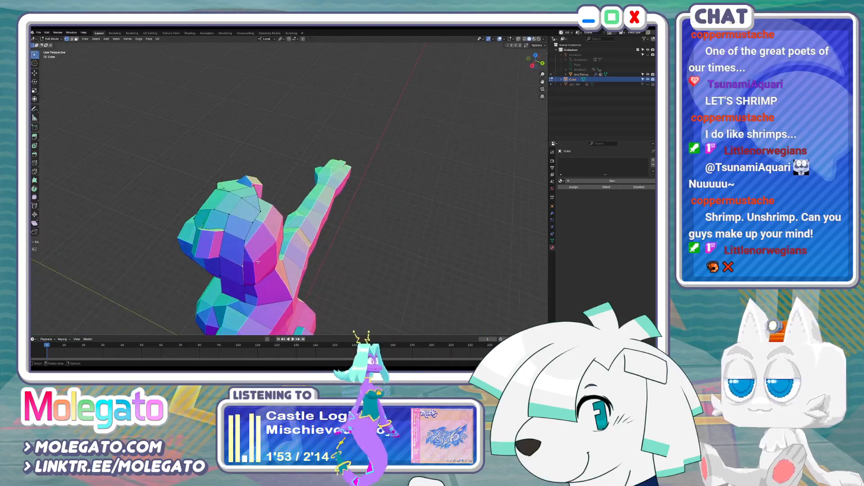
key(KP_7)
scroll(361, 192, up, 3)
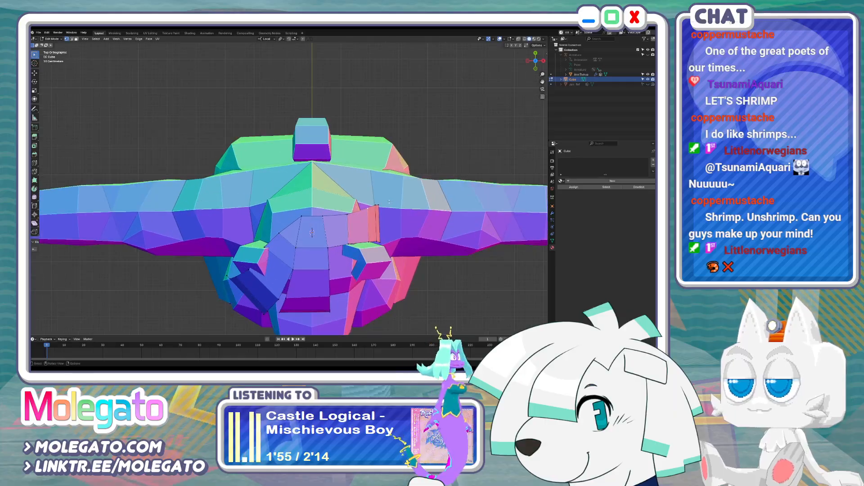
mouse_move(374, 199)
mouse_down()
mouse_move(384, 208)
mouse_move(366, 213)
mouse_up()
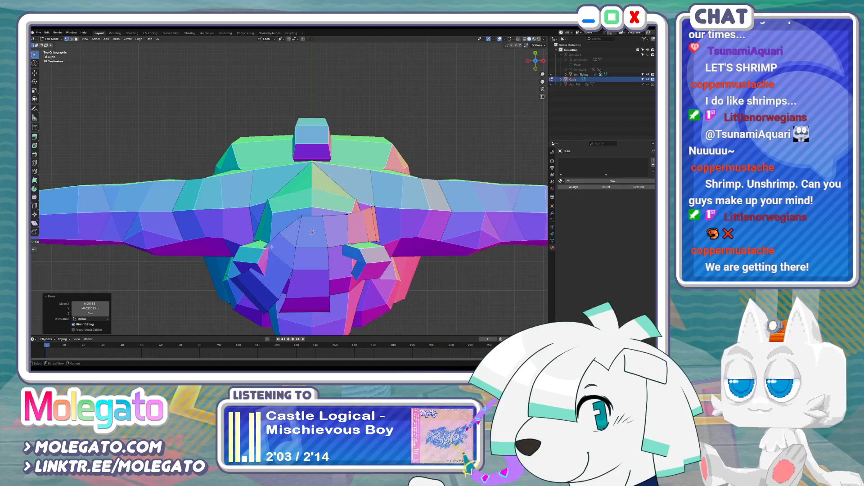
Vertex Slide the rear corner of the first side piece along its edge toward the ear in top view
middle_drag(260, 236, 275, 208)
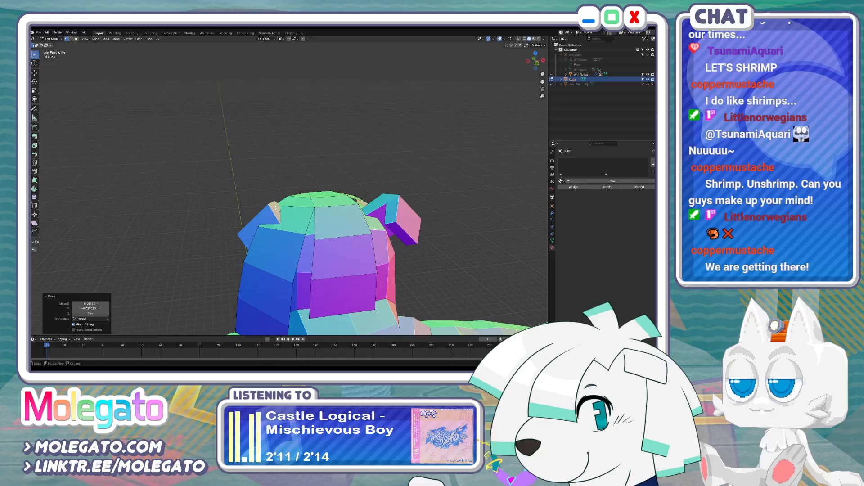
key(KP_3)
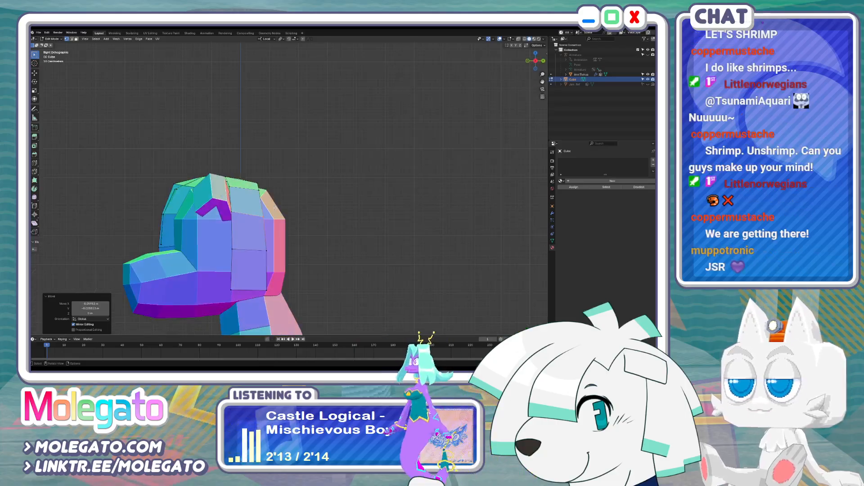
key(KP_1)
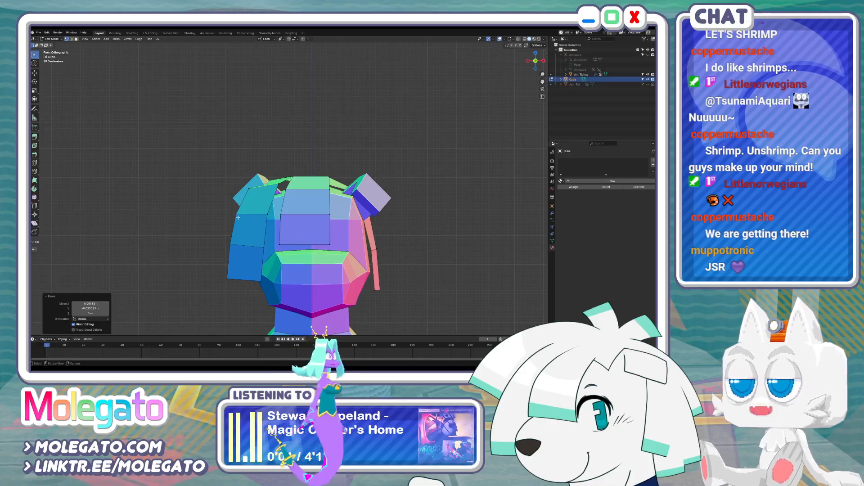
middle_drag(259, 197, 290, 253)
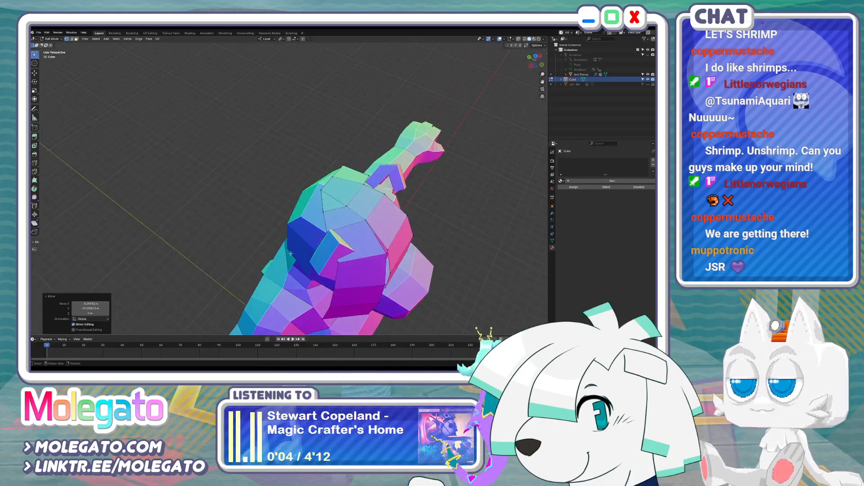
click(338, 264)
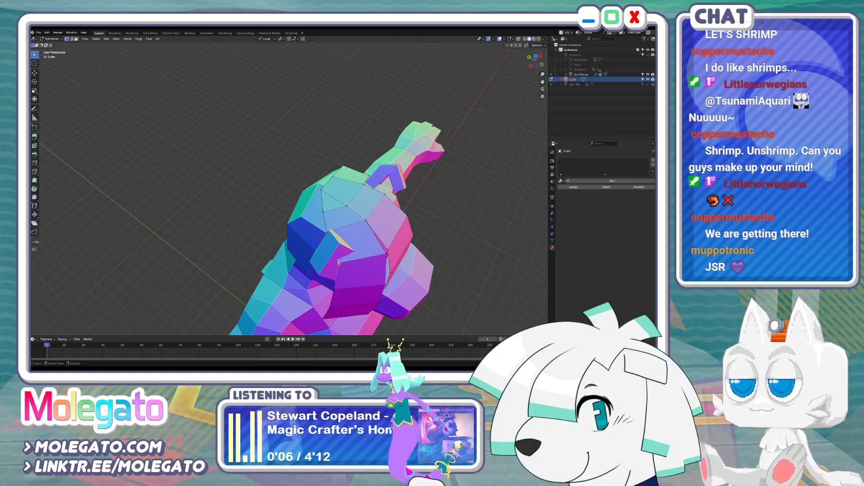
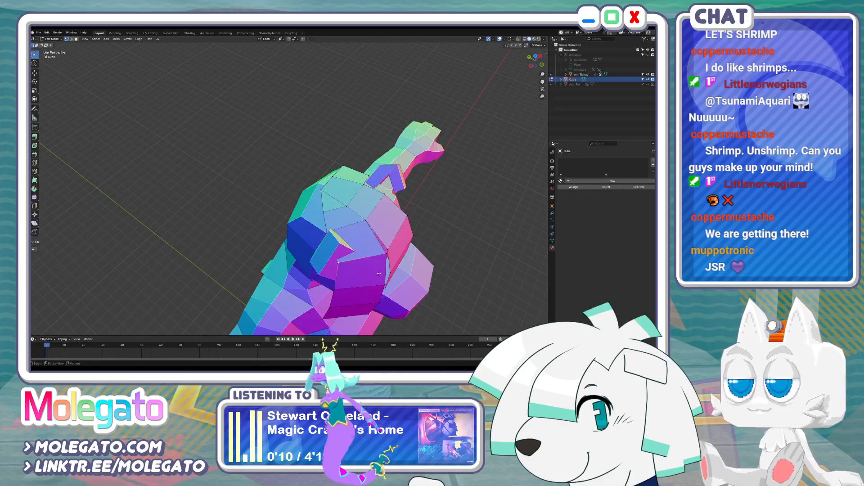
middle_drag(385, 273, 323, 266)
key(KP_7)
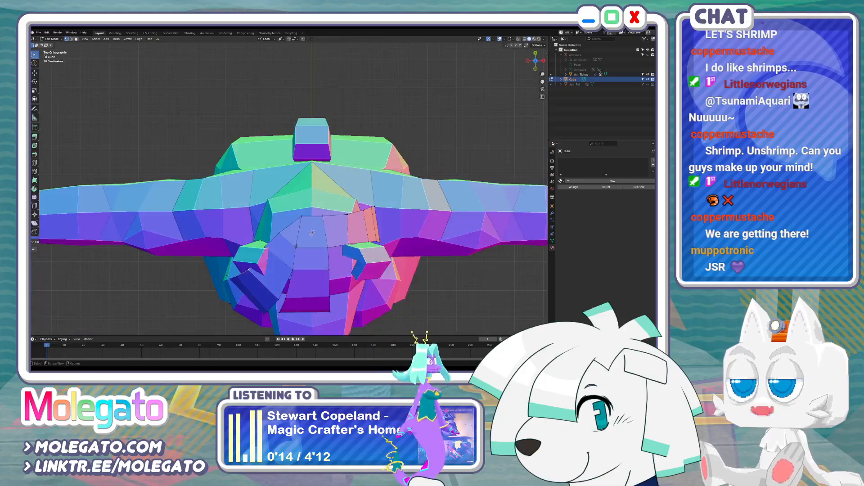
key(shift+v)
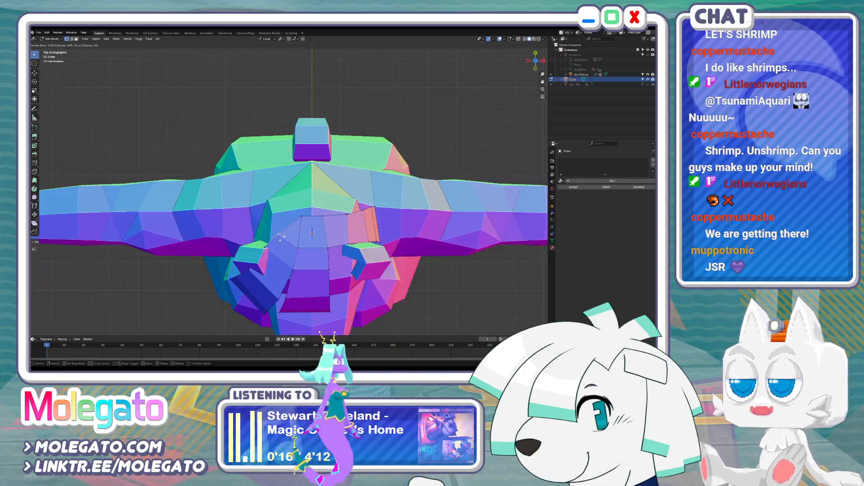
click(270, 249)
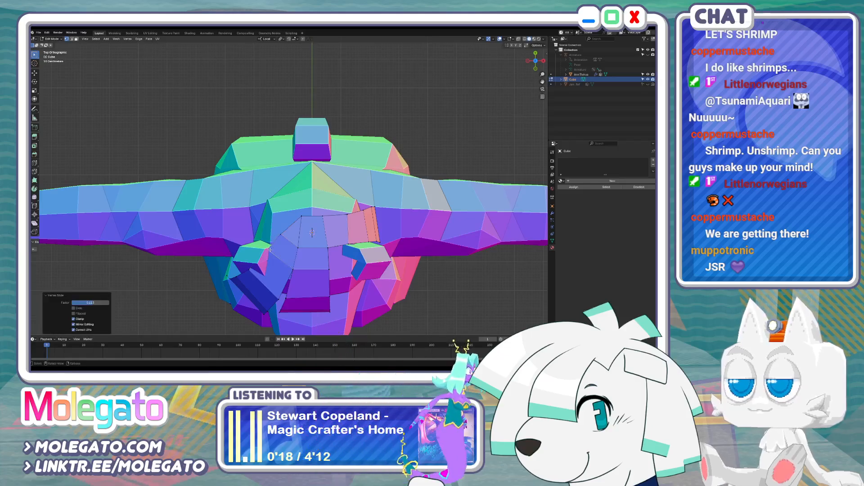
Slide the first side piece's rear vertex fully onto the forehead strip's corner and merge all overlapping hair vertices by distance
key(alt+z)
key(alt+z)
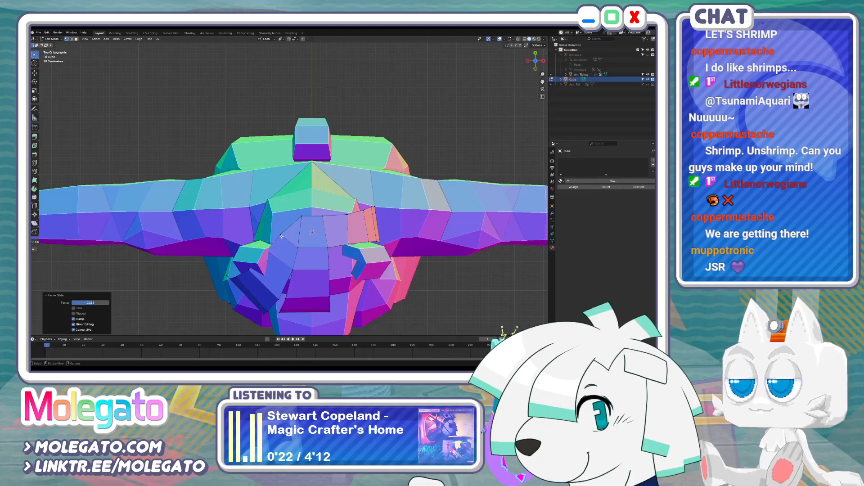
key(shift+v)
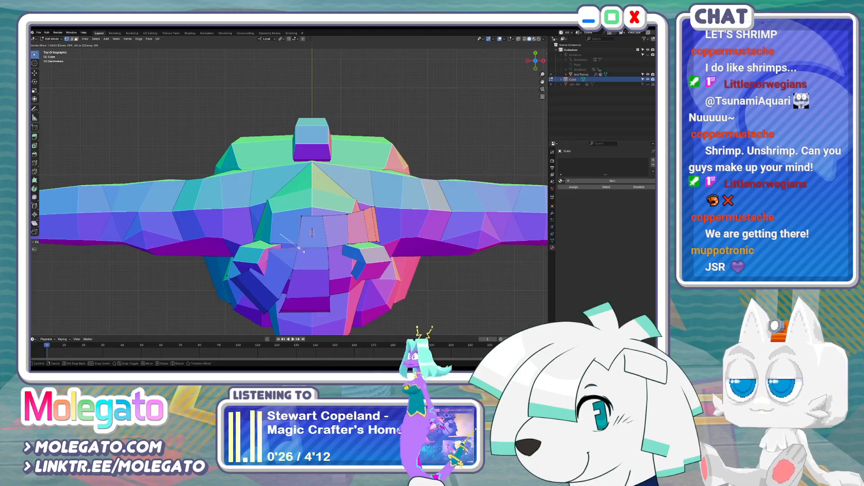
click(300, 247)
key(g)
click(273, 256)
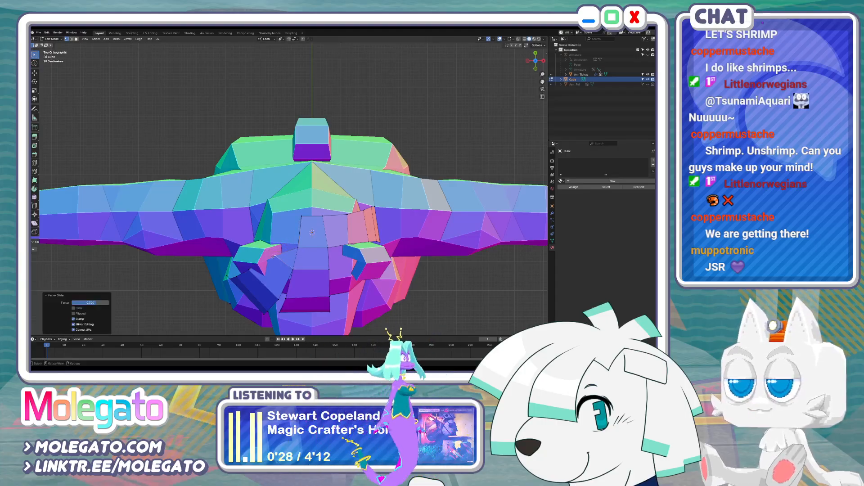
key(a)
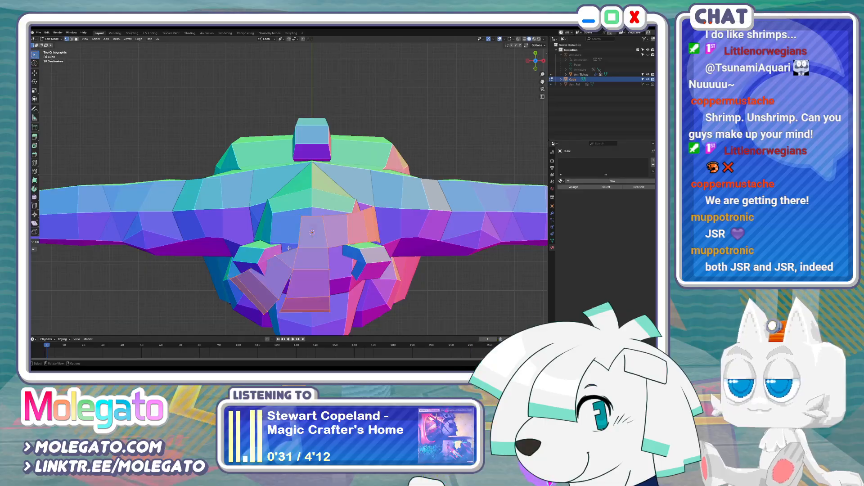
click(290, 249)
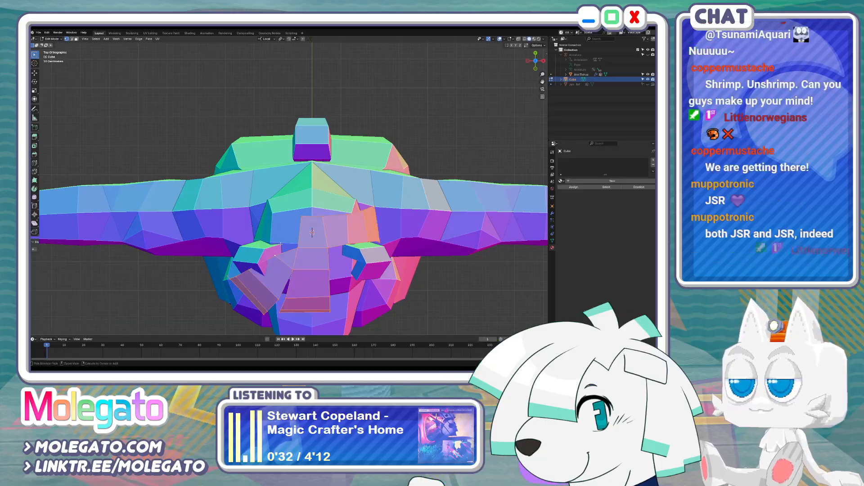
click(274, 250)
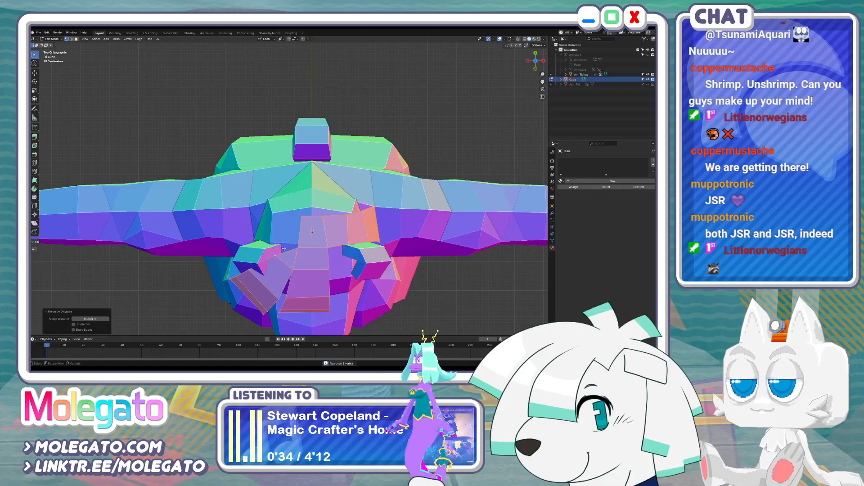
Extrude new hair geometry backward from beside the first side piece's ear and move it to fit the head's curve
key(g)
click(281, 217)
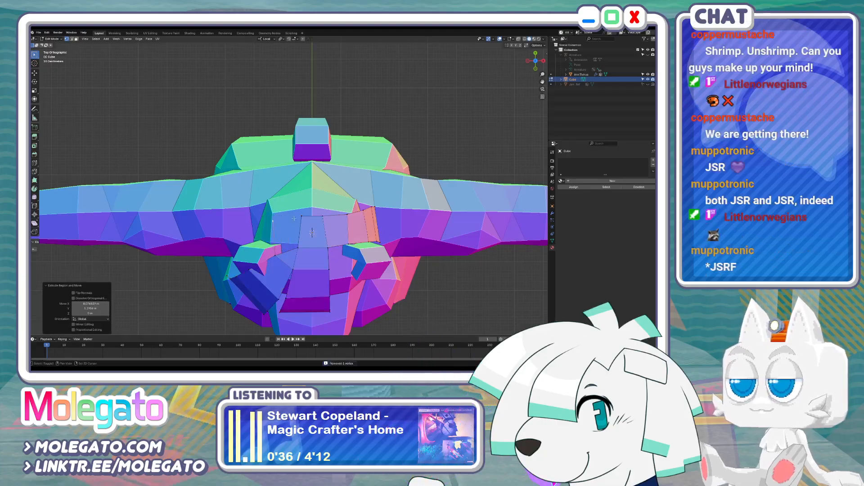
middle_drag(274, 251, 365, 185)
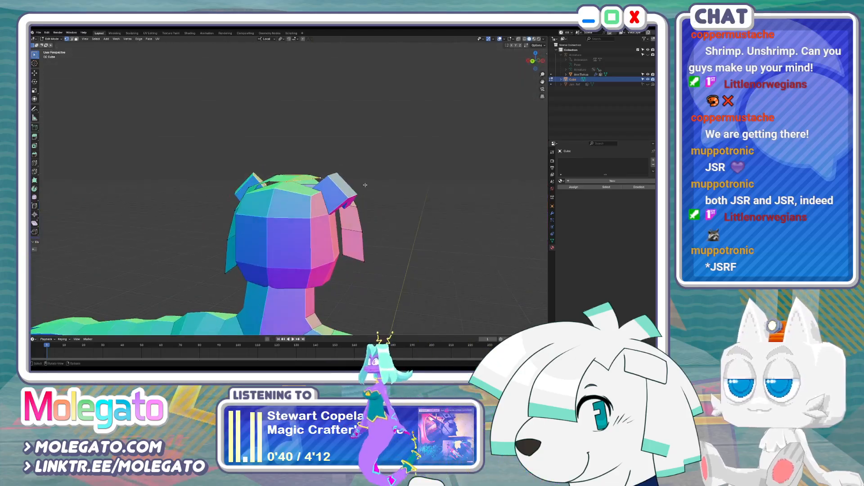
middle_drag(313, 179, 227, 244)
key(g)
click(330, 207)
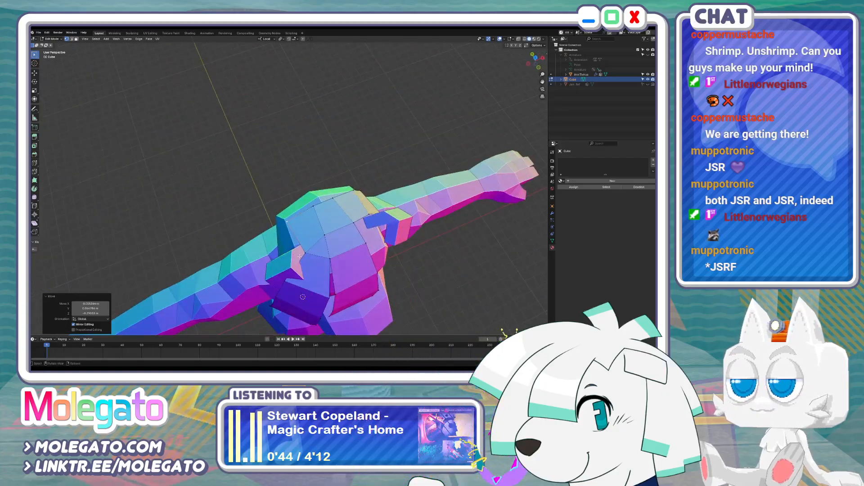
Reposition the outer vertices of the new hair section behind the ear in front view
middle_drag(300, 256, 286, 275)
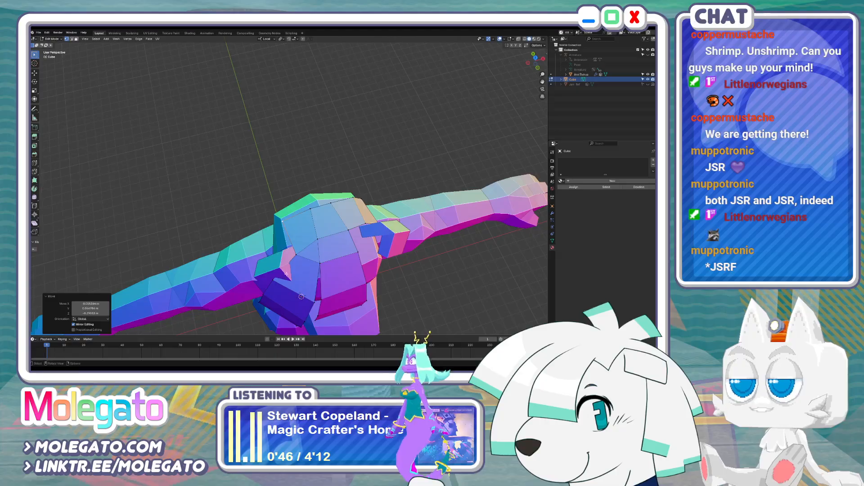
shift+click(298, 252)
key(KP_1)
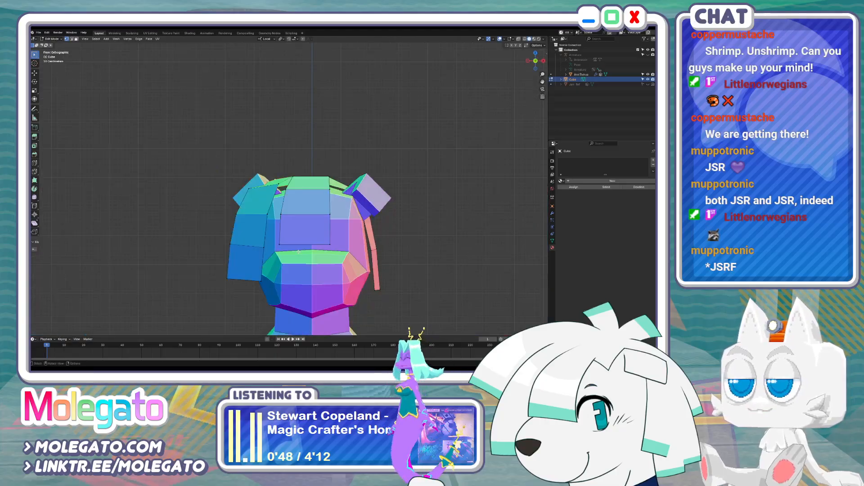
key(g)
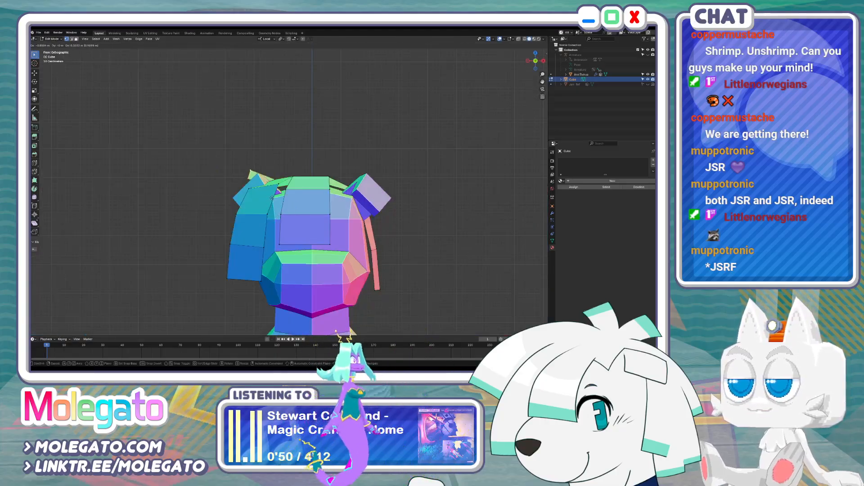
click(271, 215)
Extrude the new hair section's outer edge down past the ear and position its lower vertices in see-through view
middle_drag(271, 215, 369, 187)
scroll(325, 160, up, 4)
key(g)
key(g)
click(354, 217)
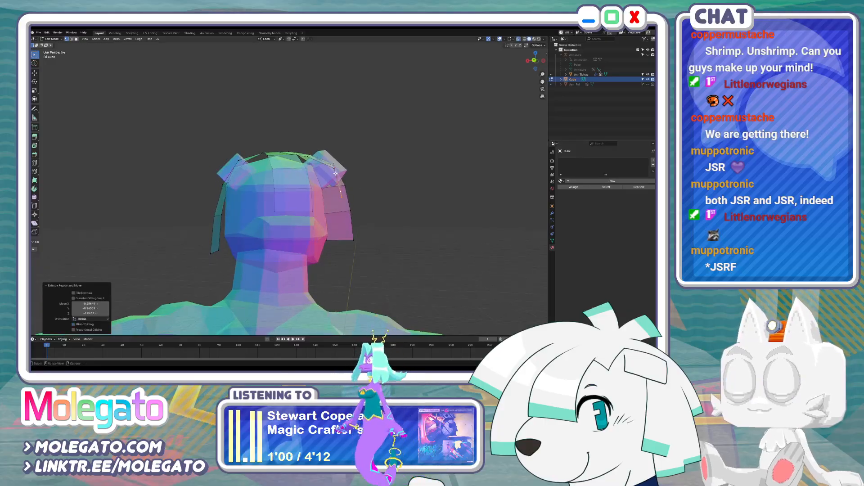
click(333, 169)
click(330, 173)
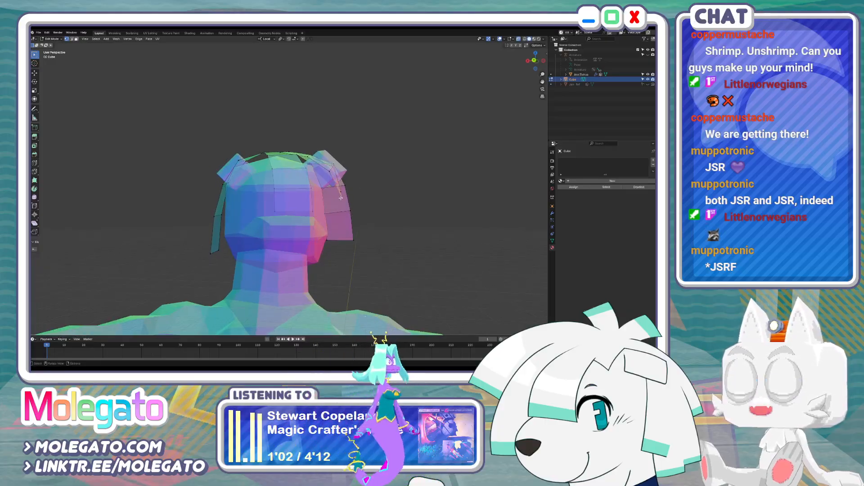
click(337, 200)
click(335, 202)
Rotate the new hair section's lower edge level in left side view and move its middle and lower edges slightly forward
middle_drag(335, 201, 181, 214)
key(ctrl+KP_3)
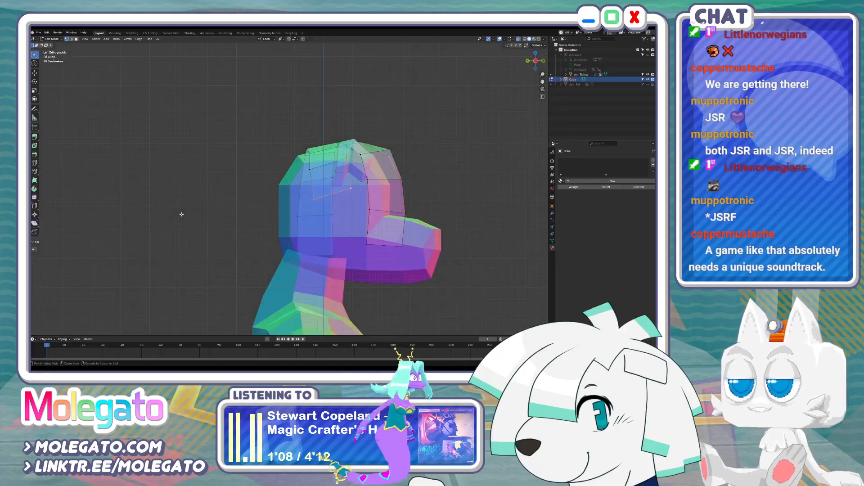
key(r)
click(388, 186)
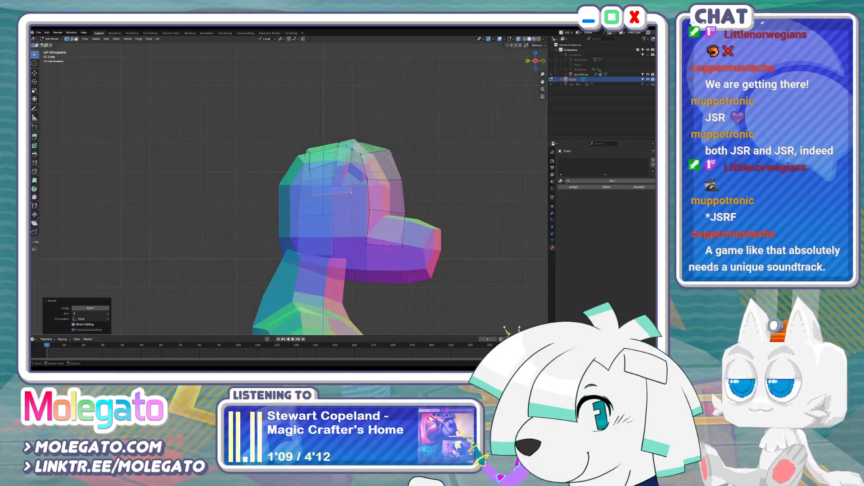
click(310, 170)
click(329, 192)
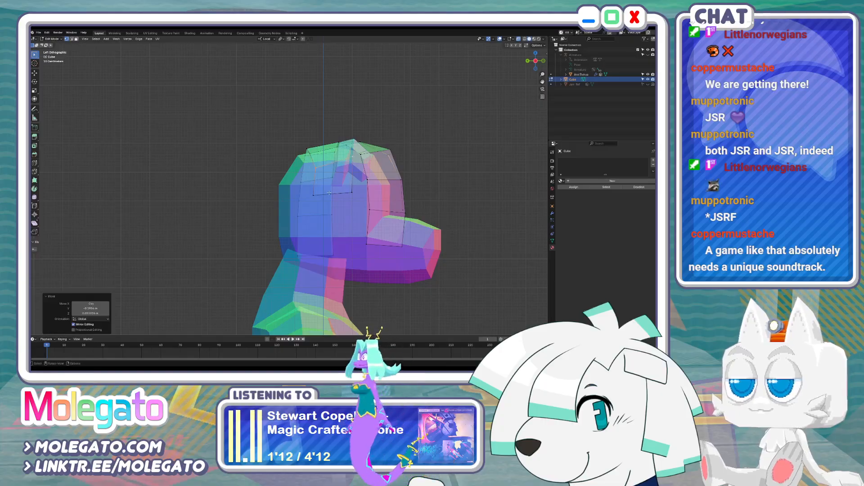
click(356, 195)
Extrude the lower edge of the hair section behind the ear down to jaw level in left side view, rotating and scaling it
key(e)
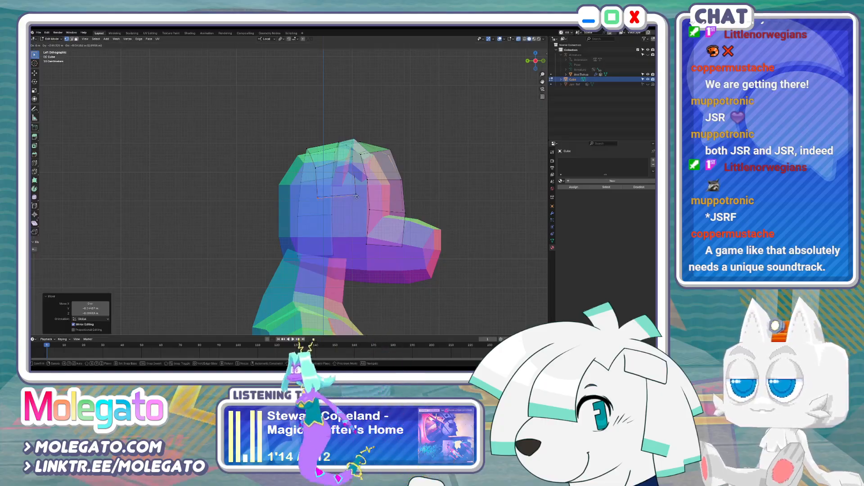
click(359, 225)
key(r)
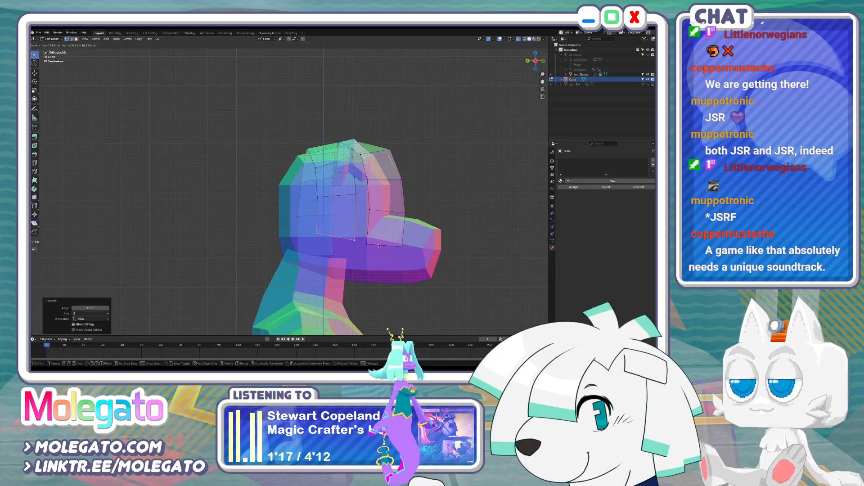
click(378, 247)
click(383, 244)
key(s)
click(385, 243)
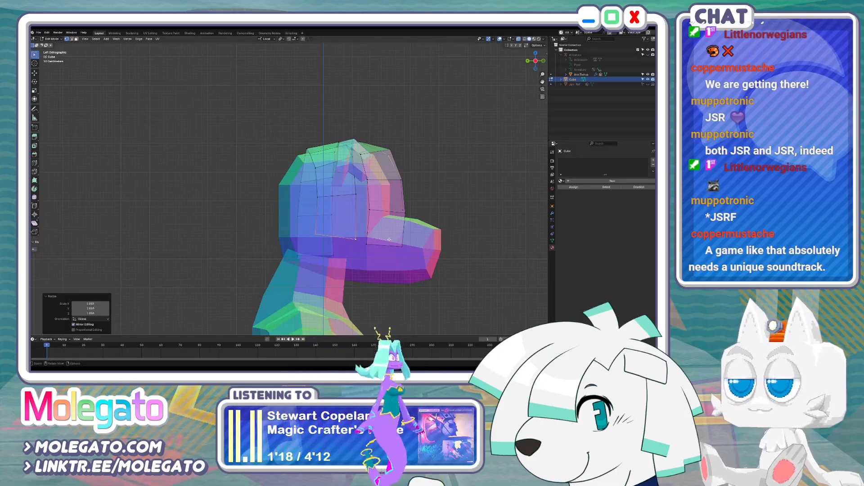
Adjust that jaw-level edge, extrude a further segment down to the neck, and rotate and reposition its bottom edge
key(g)
key(z)
click(387, 246)
key(r)
click(386, 248)
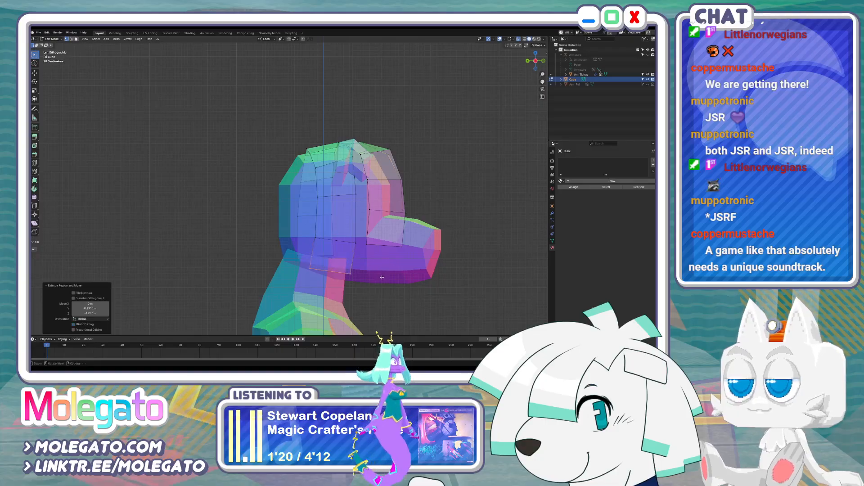
key(r)
click(386, 252)
key(g)
click(384, 282)
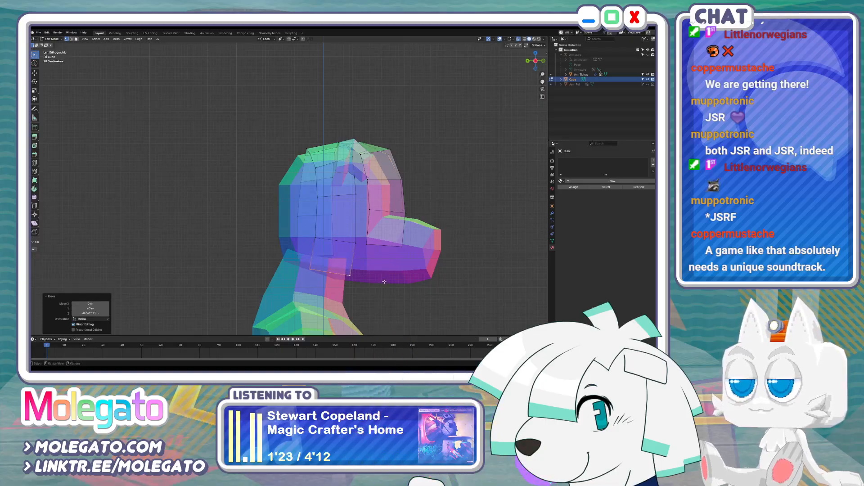
Move the upper and middle vertices of the hair section behind the ear inward and down in front view
key(KP_1)
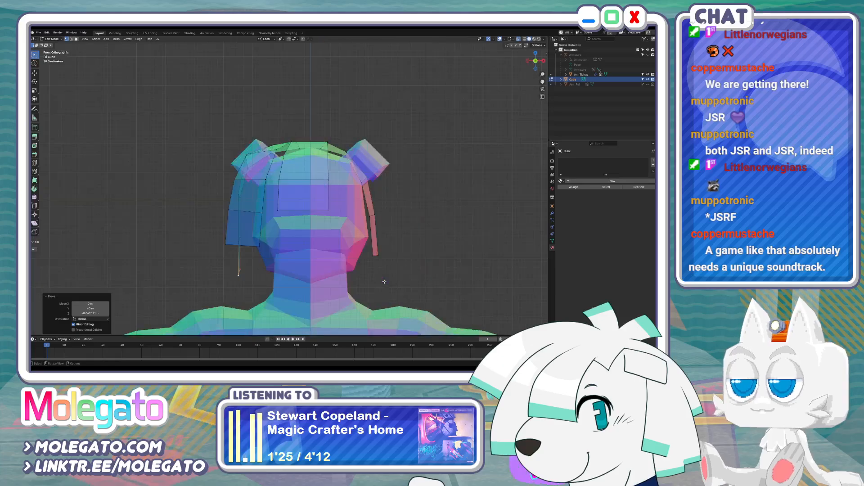
click(247, 156)
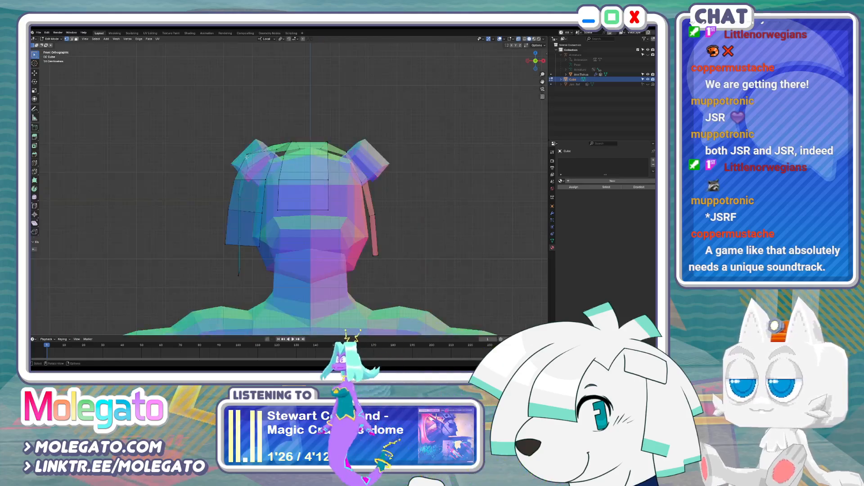
key(g)
click(256, 173)
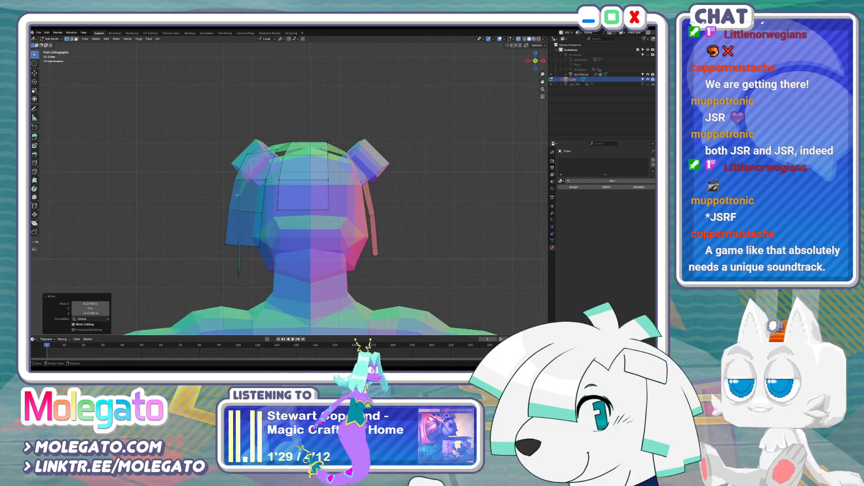
drag(237, 195, 245, 199)
key(c)
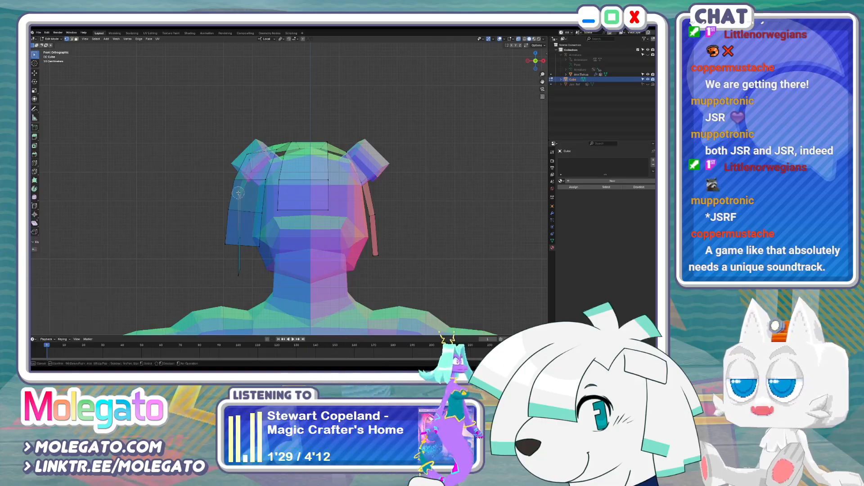
click(250, 165)
right_click(250, 165)
key(g)
click(251, 191)
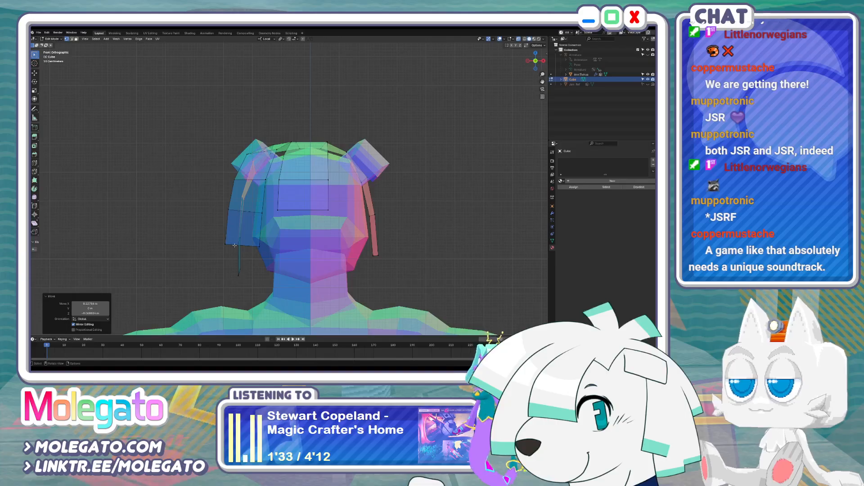
Shift the hair section's bottom edge slightly inward in front view and lower the hair vertex beside the ear's inner edge
drag(240, 281, 242, 282)
key(g)
click(243, 282)
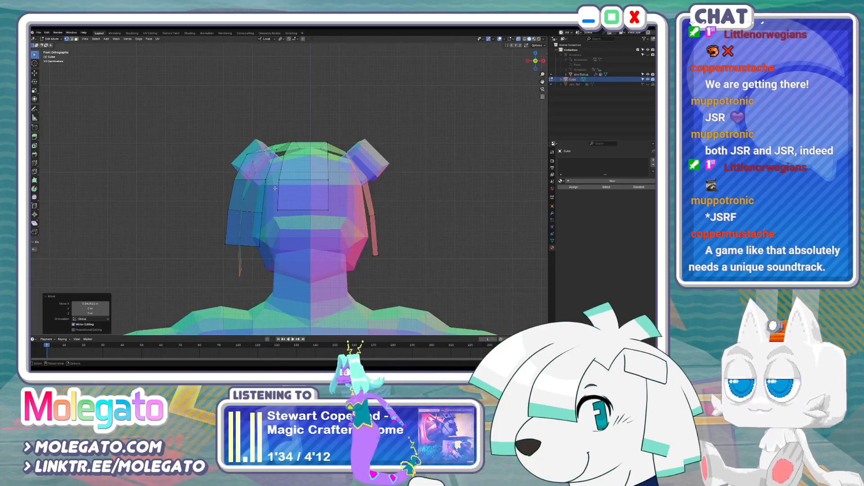
click(273, 149)
key(g)
click(272, 152)
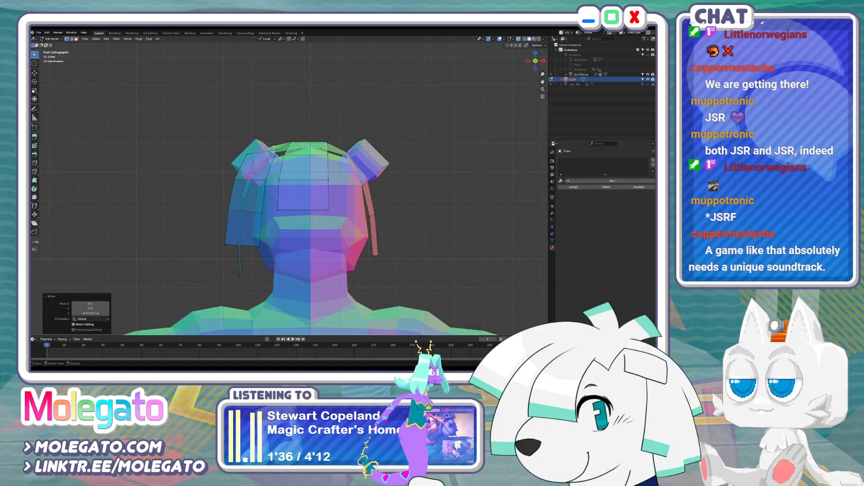
key(g)
click(272, 154)
click(260, 162)
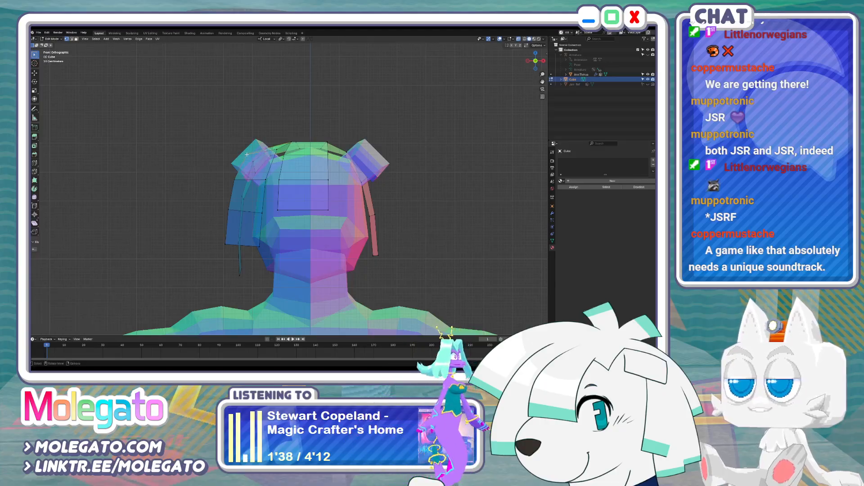
Fill a face between the crown strip and the side hair at the back in top view and position its outer corner
middle_drag(287, 201, 372, 216)
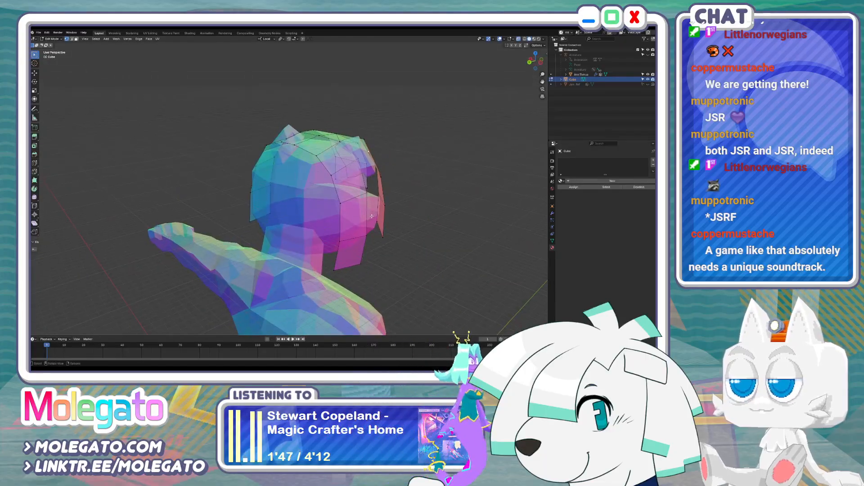
key(KP_3)
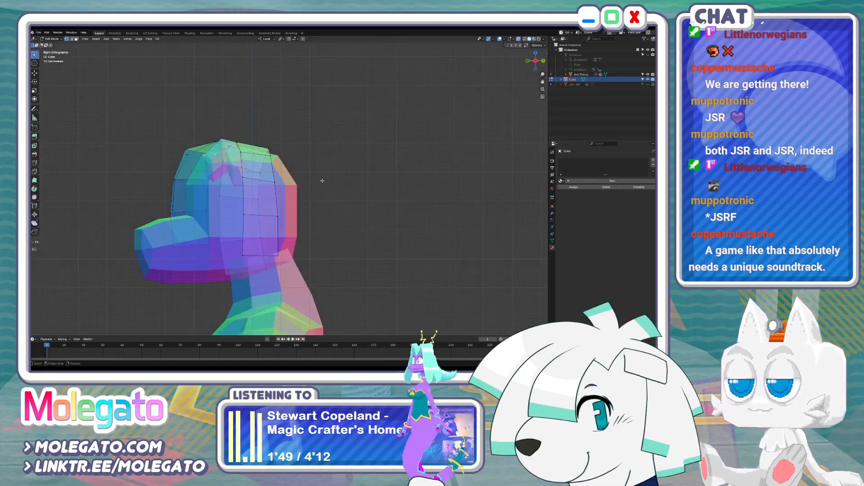
middle_drag(278, 195, 321, 191)
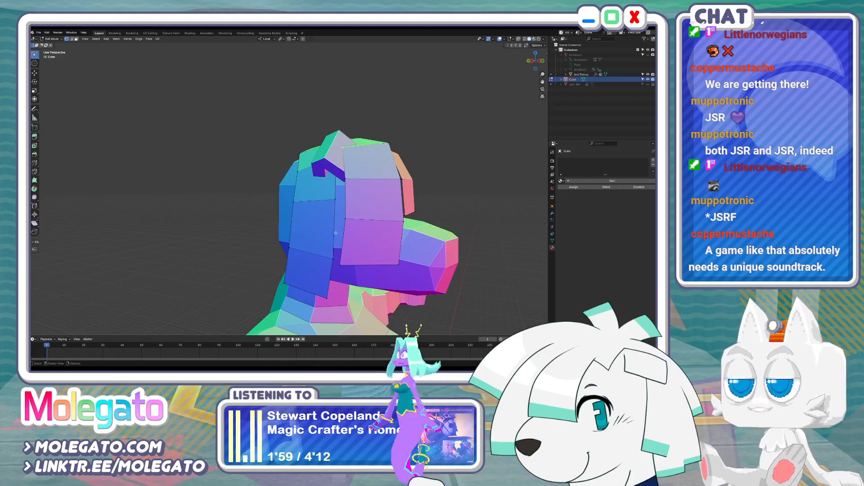
middle_drag(345, 167, 357, 213)
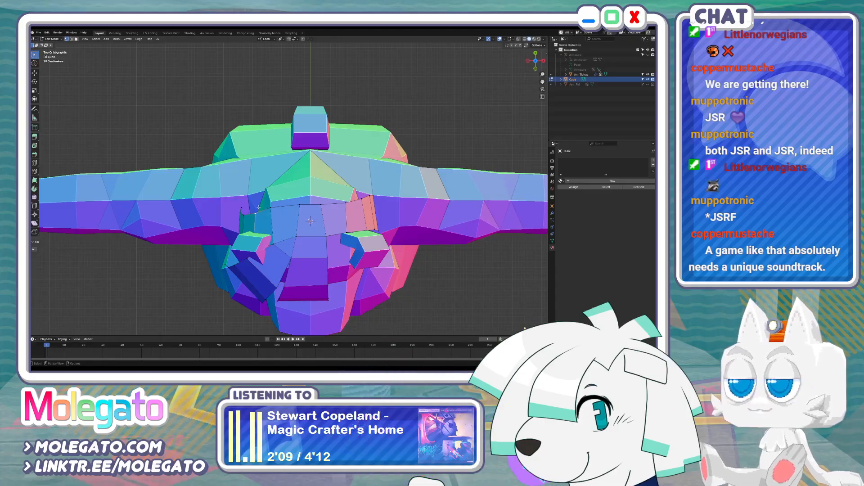
click(268, 185)
shift+click(271, 207)
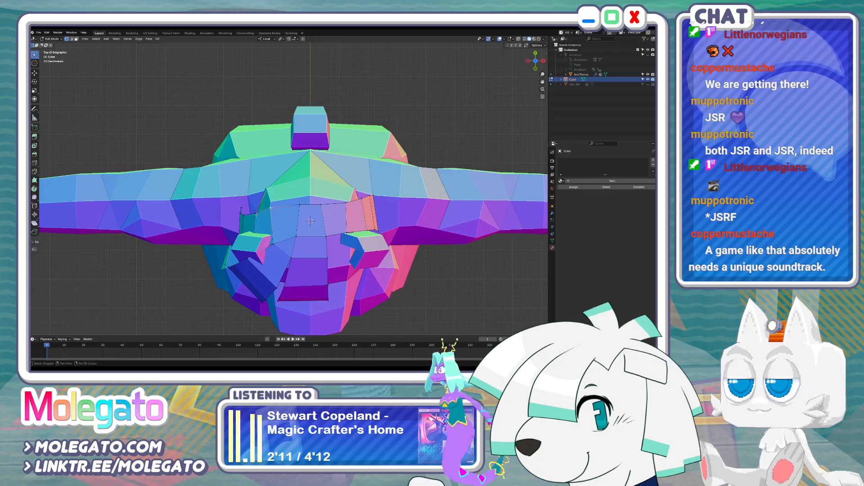
shift+click(257, 213)
key(f)
key(g)
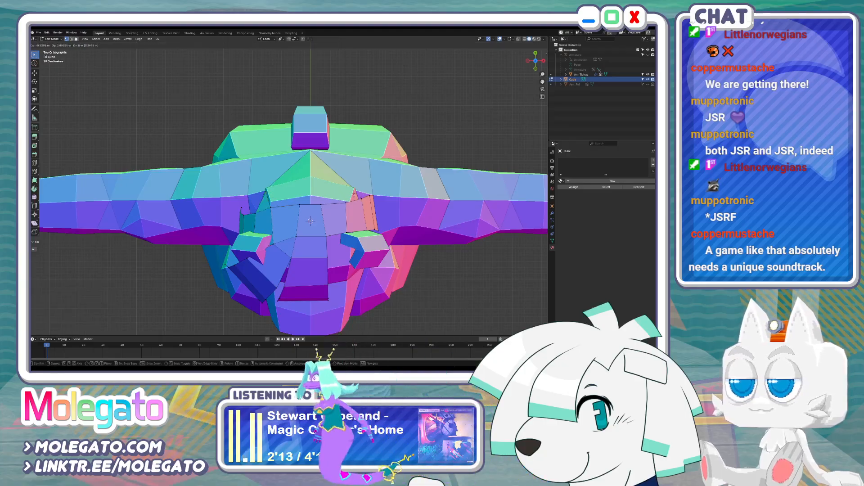
click(349, 183)
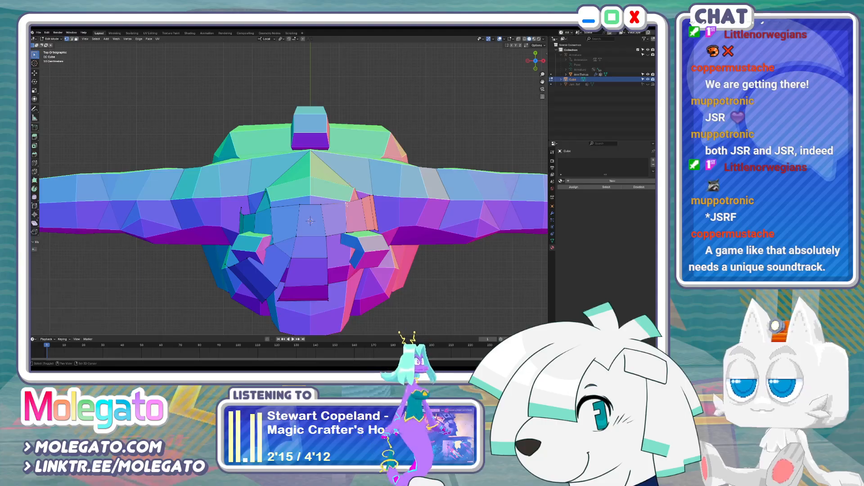
click(361, 198)
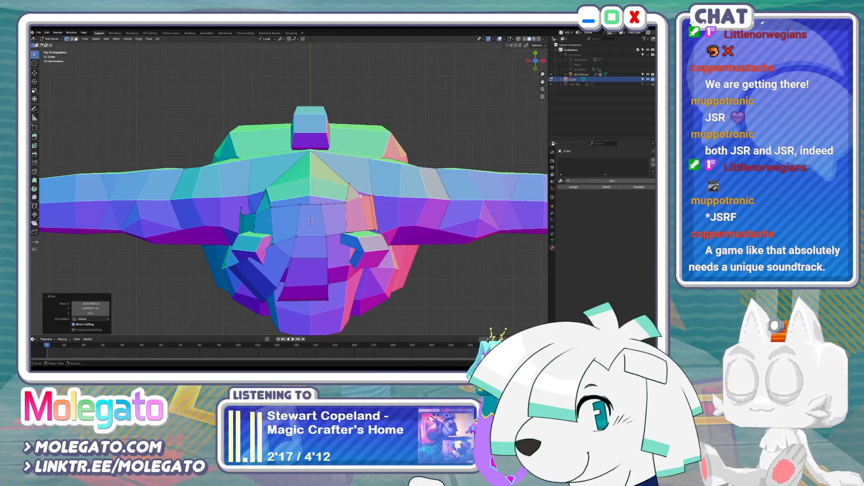
Extrude the crown's centre rear edge backward in top view, widen it, and fill the gap to the neighbouring side face
click(361, 197)
key(g)
click(361, 195)
key(s)
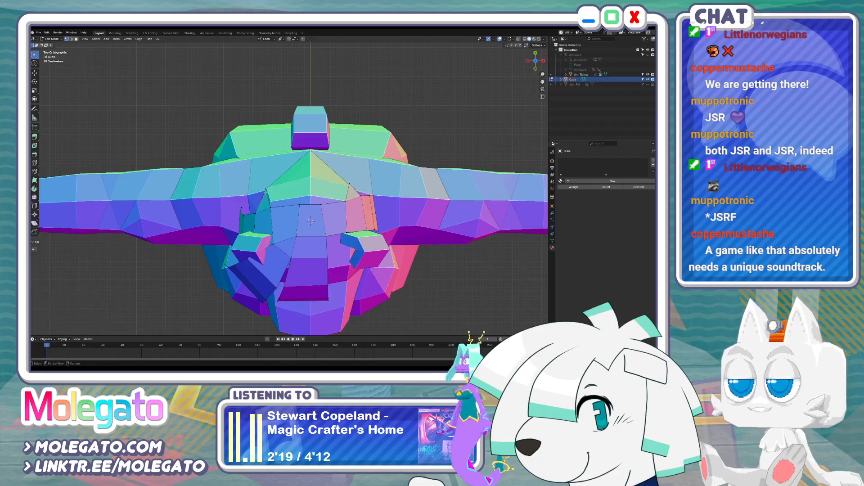
click(340, 206)
key(g)
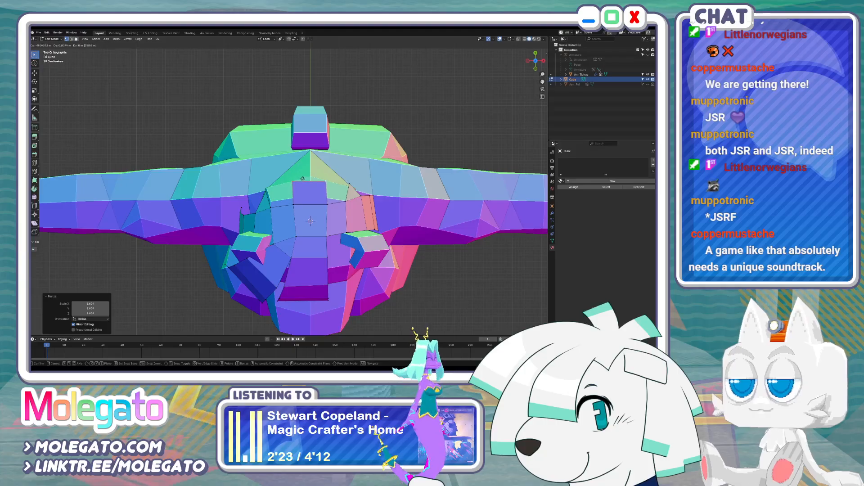
right_click(303, 179)
click(282, 207)
shift+click(266, 194)
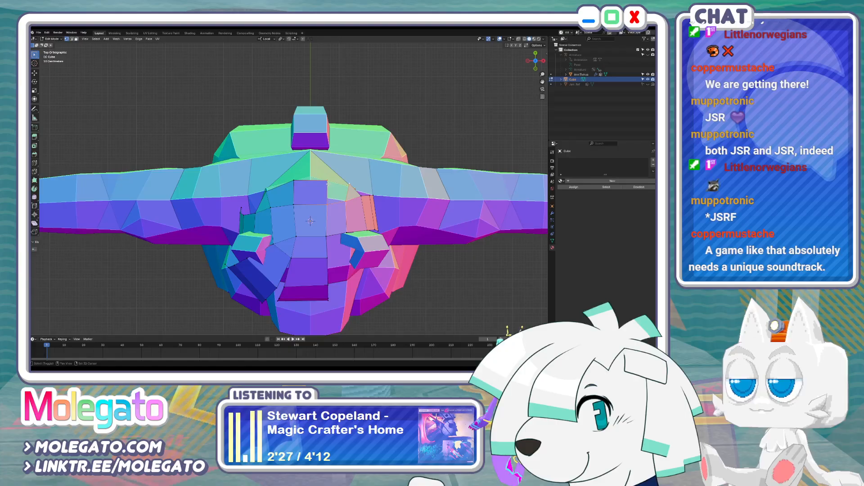
Lower the crown's new rear edge behind the head in see-through right side view and adjust the edge in front of it
key(KP_3)
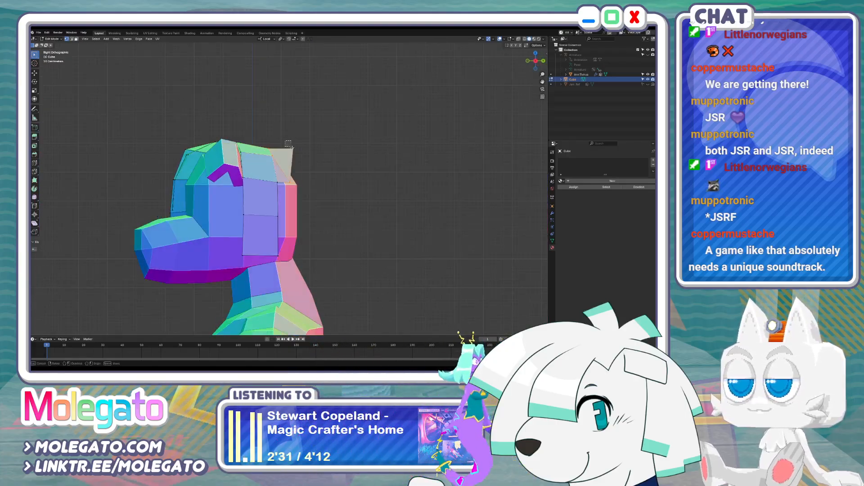
key(g)
key(alt+z)
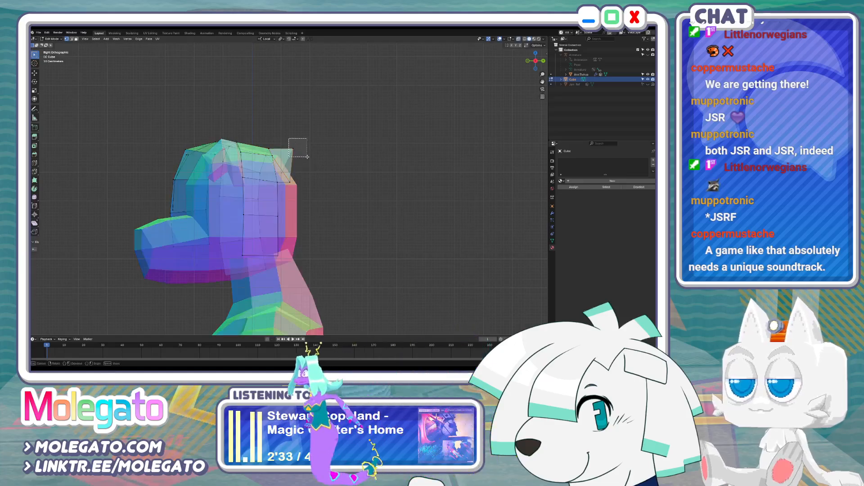
click(301, 162)
key(g)
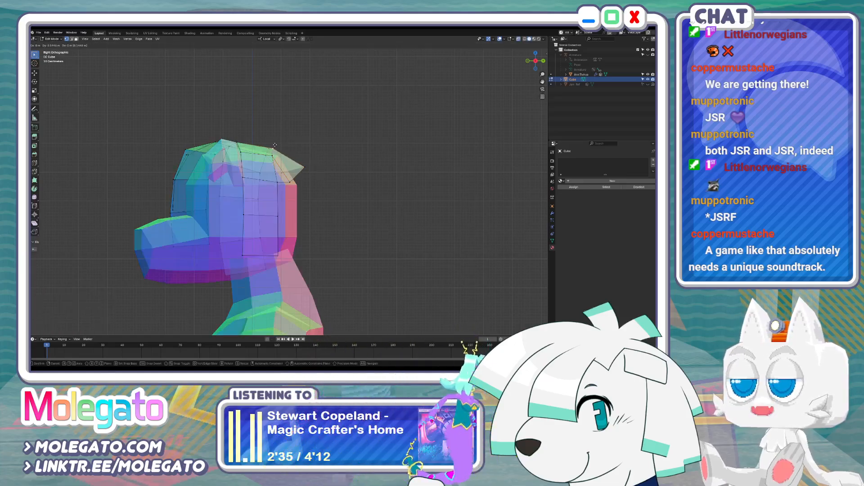
click(271, 145)
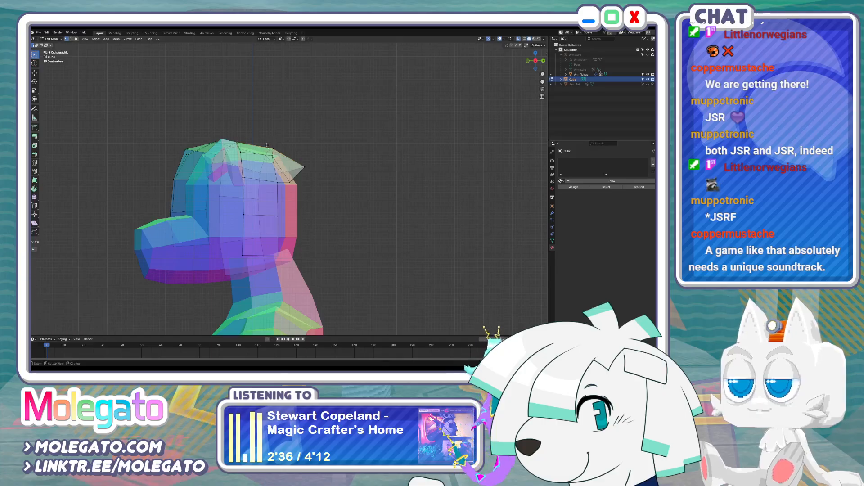
Pull the rear tip of the crown hair down and closer to the back of the head in right side view
key(g)
click(291, 171)
key(g)
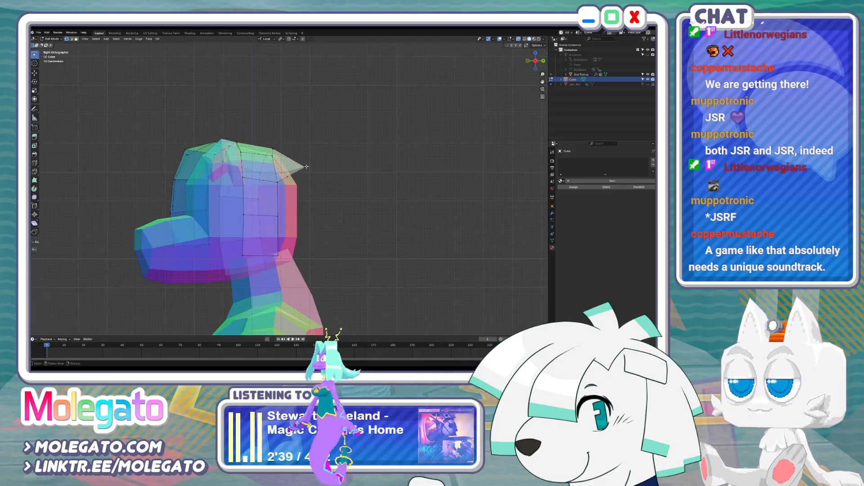
click(302, 168)
key(g)
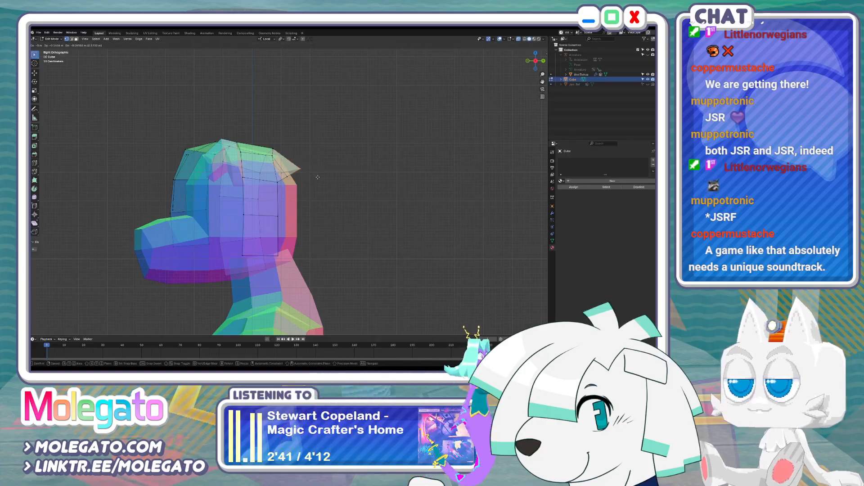
click(315, 177)
Move the crown hair's upper edges to follow the head's curve in right side view and return to Object Mode
key(g)
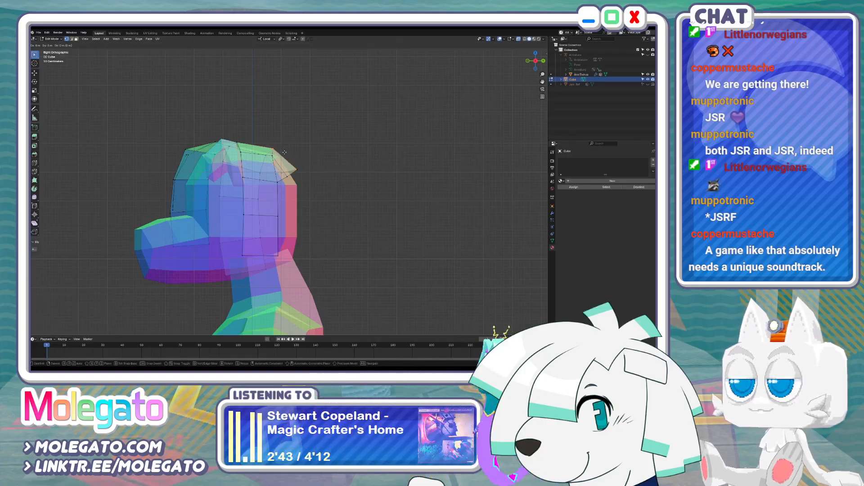
click(286, 153)
key(g)
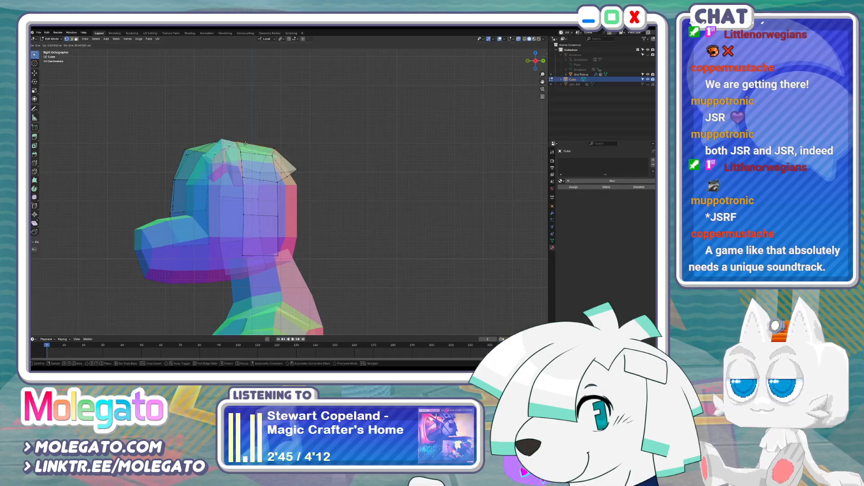
click(247, 143)
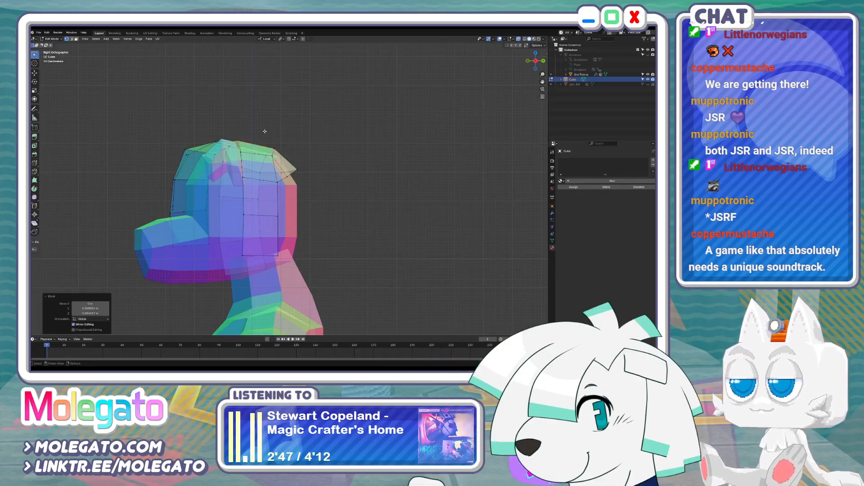
key(Tab)
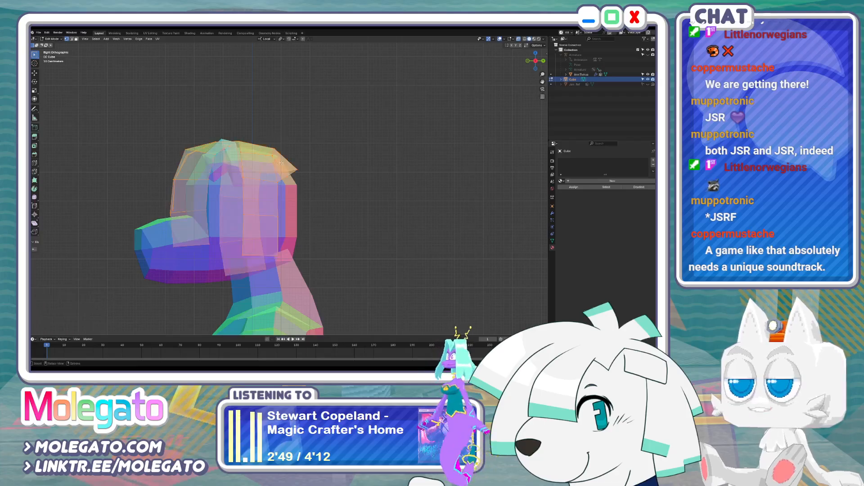
middle_drag(281, 163, 274, 186)
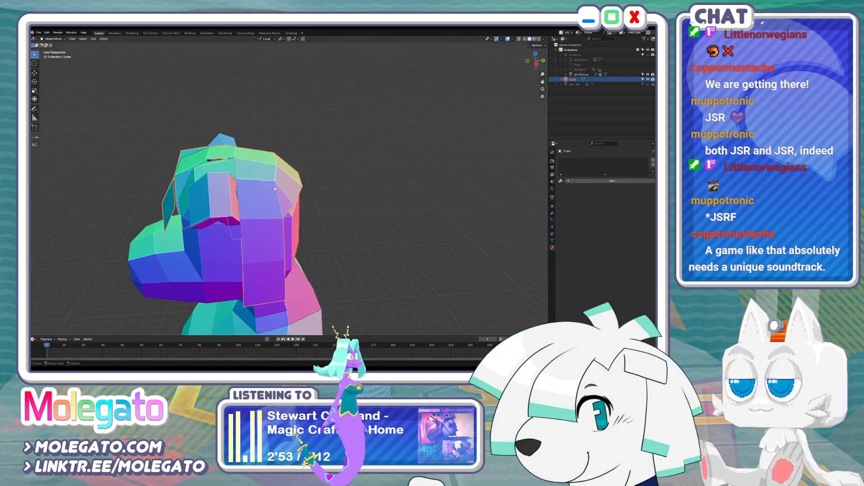
Try to extrude the crown hair's centre rear edge down behind the head and scale it wider in see-through view
key(KP_3)
key(Tab)
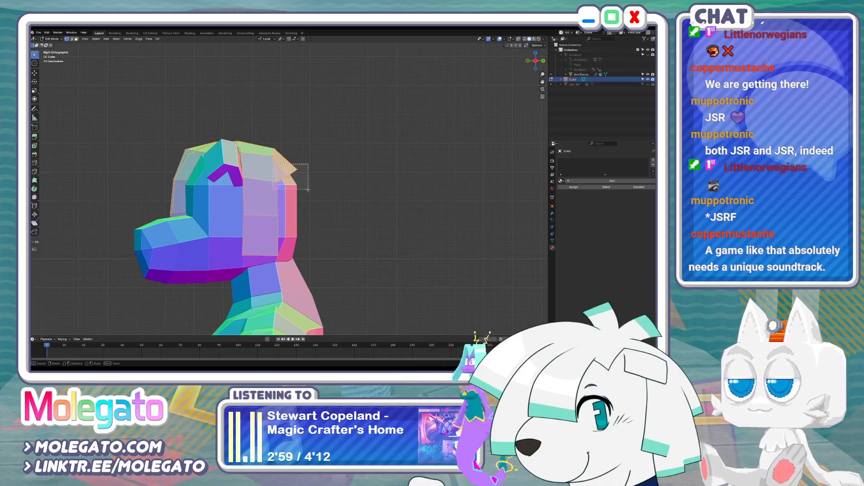
drag(308, 189, 308, 190)
mouse_move(309, 190)
middle_down()
mouse_move(258, 190)
mouse_move(310, 178)
middle_up()
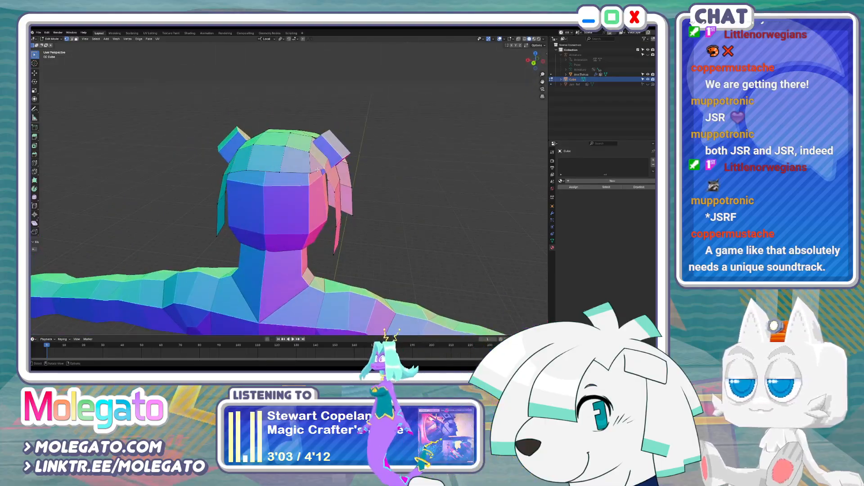
middle_drag(114, 72, 235, 174)
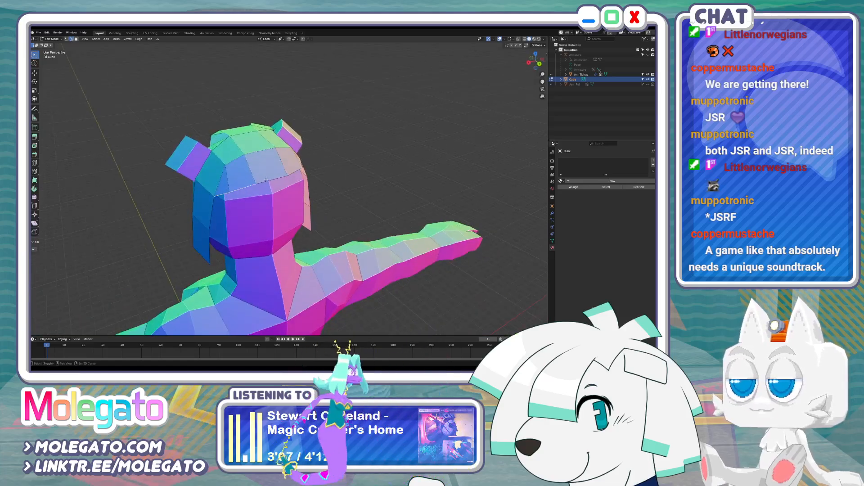
middle_drag(224, 192, 333, 211)
key(g)
click(230, 191)
key(s)
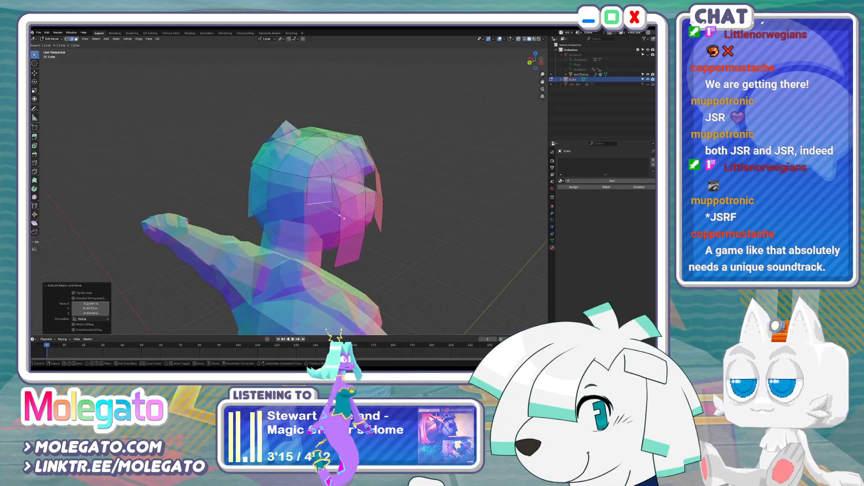
click(344, 218)
key(g)
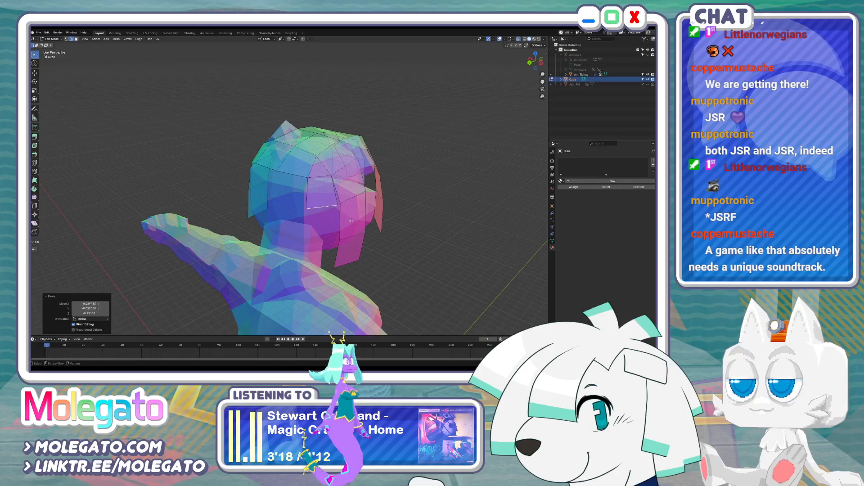
key(Escape)
click(294, 178)
middle_drag(295, 177, 276, 185)
key(g)
key(Escape)
key(g)
key(Escape)
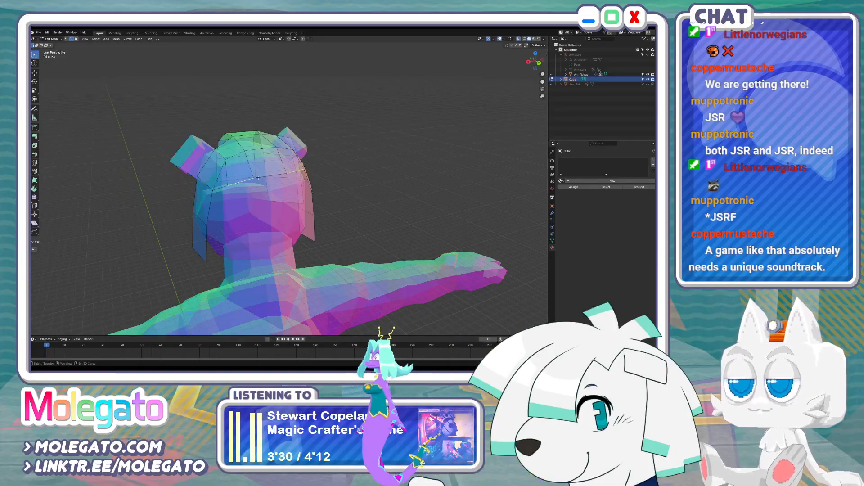
Extrude the crown hair's rear edges down the back of the head in right side view and rotate them to follow its curve
middle_drag(215, 189, 333, 214)
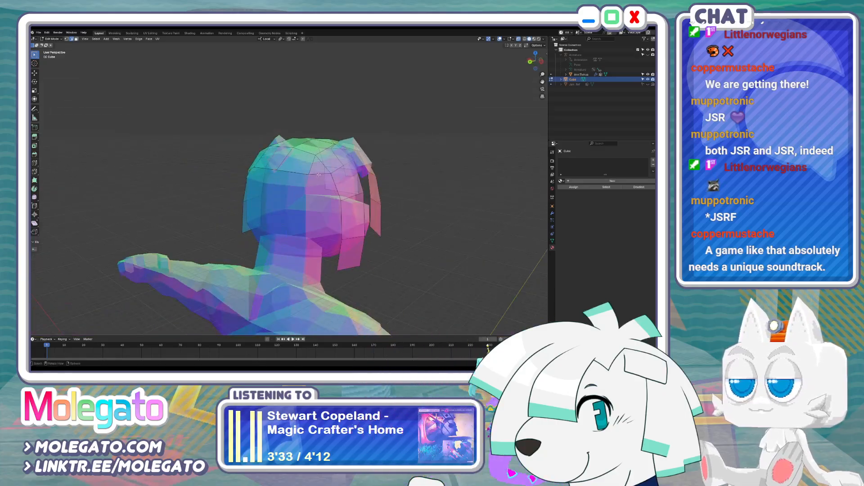
middle_drag(318, 175, 271, 178)
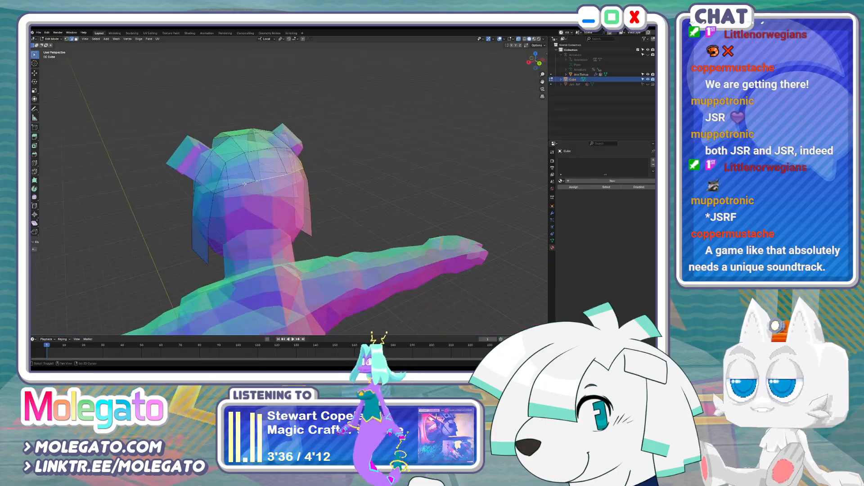
key(KP_3)
key(g)
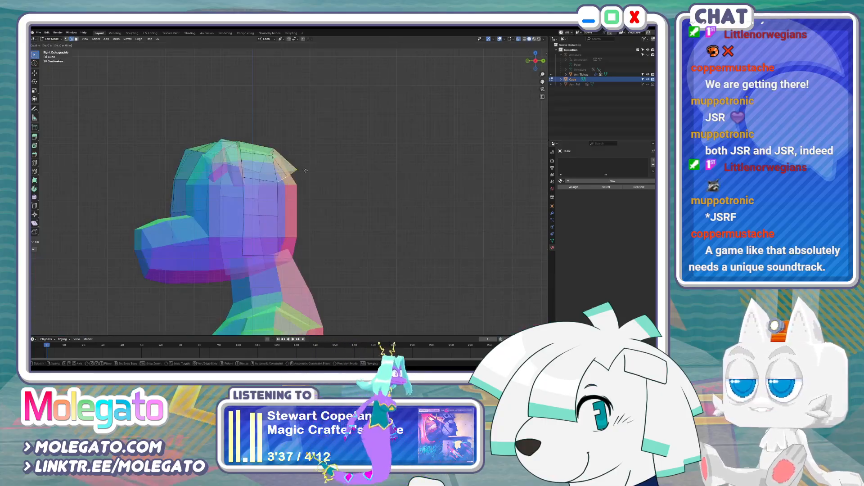
key(r)
click(325, 202)
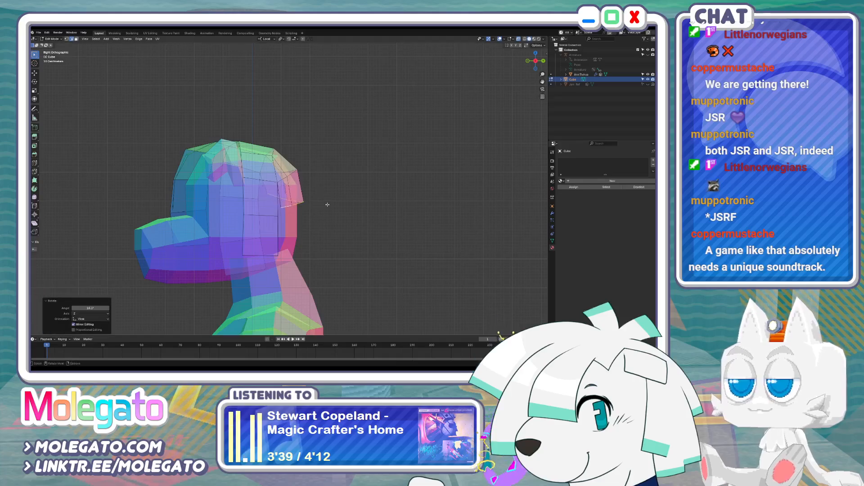
key(g)
click(331, 205)
Move the outer lower corners of the new back hair row on both sides as seen from behind the head
middle_drag(171, 180, 212, 201)
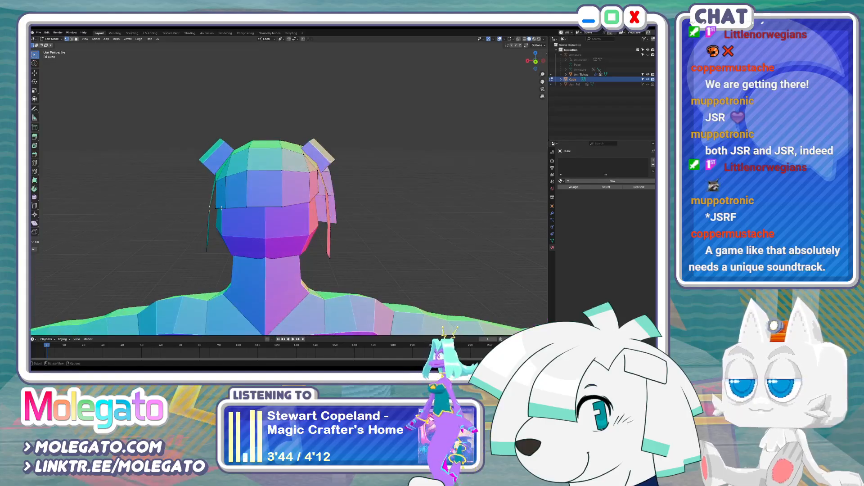
scroll(222, 208, up, 2)
key(g)
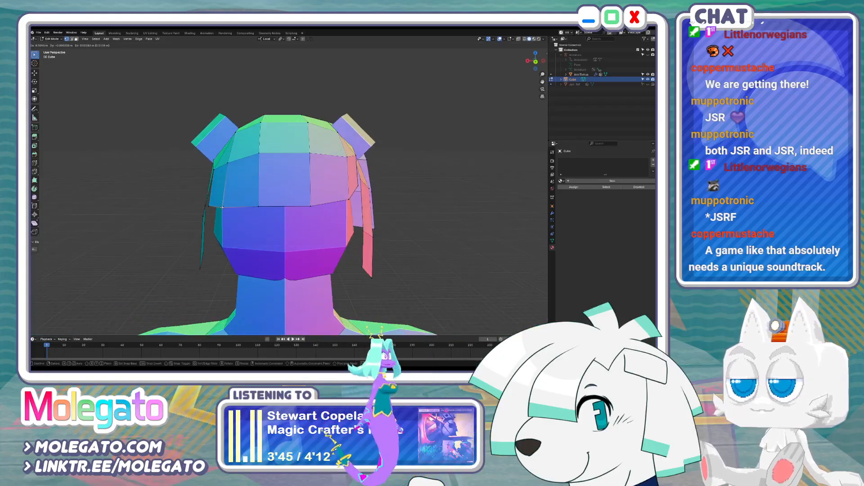
click(222, 207)
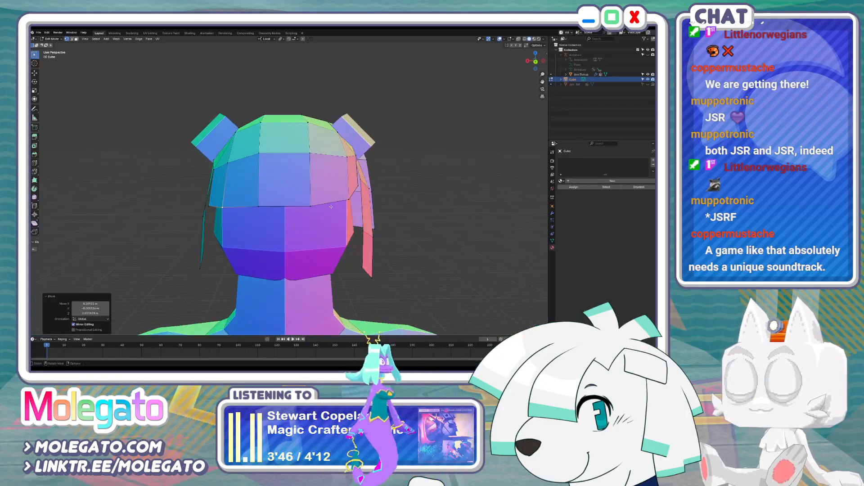
click(362, 198)
click(349, 200)
key(g)
click(350, 207)
Move the back hair's outer vertices on the character's left side up against the side hair behind the ear
middle_drag(289, 206, 270, 218)
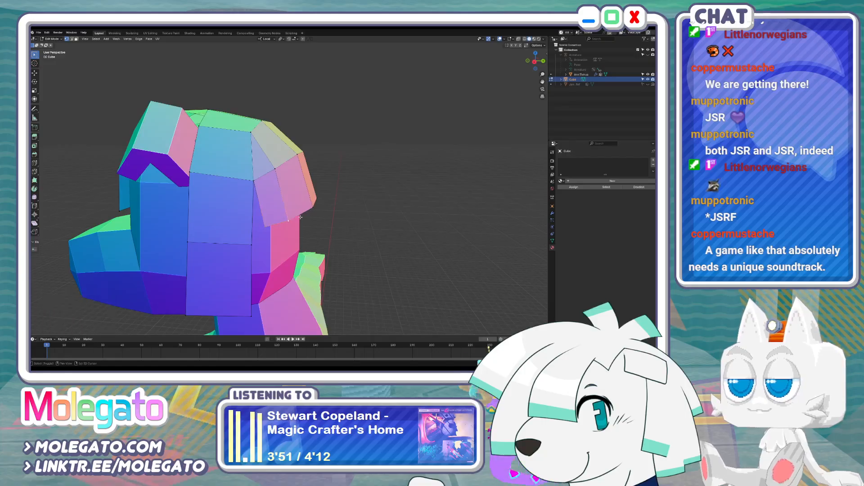
middle_drag(292, 239, 276, 245)
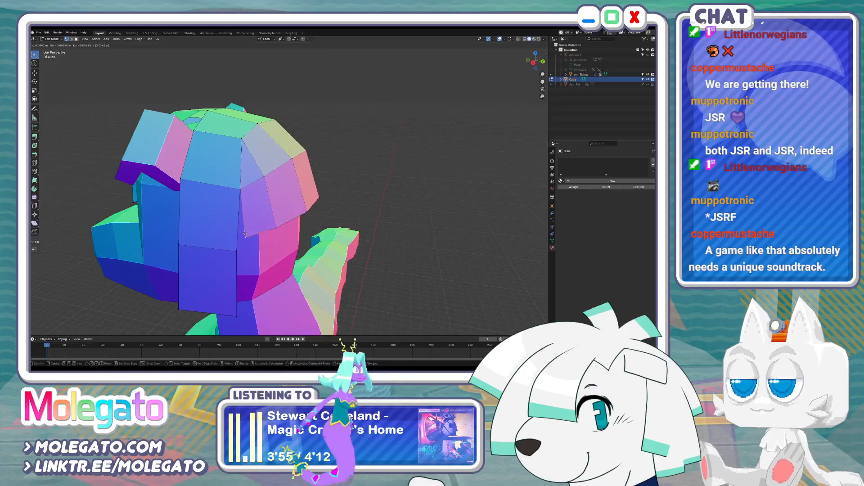
drag(251, 231, 249, 225)
middle_drag(265, 179, 237, 196)
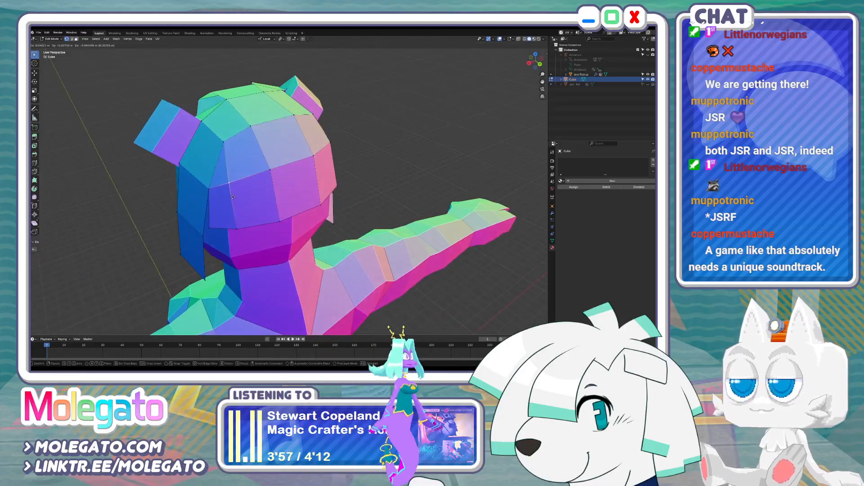
drag(232, 197, 206, 186)
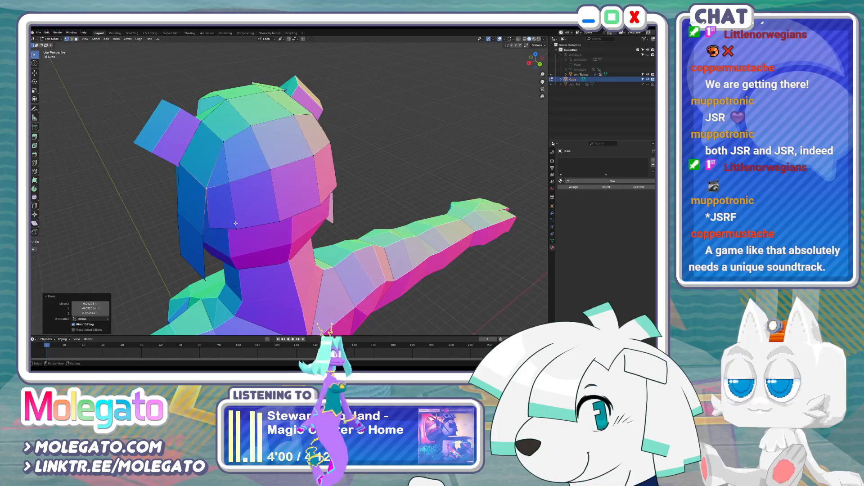
Adjust the back hair's lower edge and extrude it downward on the character's left side to form a long strand
middle_drag(235, 224, 223, 240)
key(g)
click(341, 244)
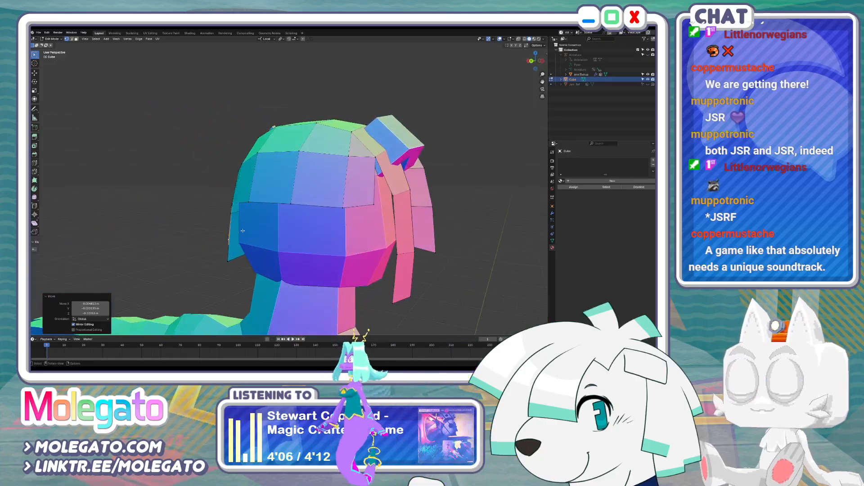
click(251, 258)
middle_drag(251, 258, 298, 256)
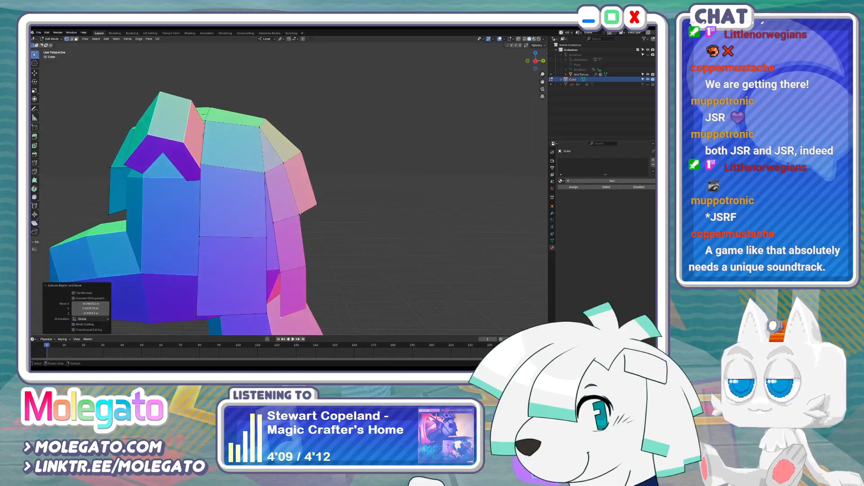
middle_drag(301, 212, 336, 208)
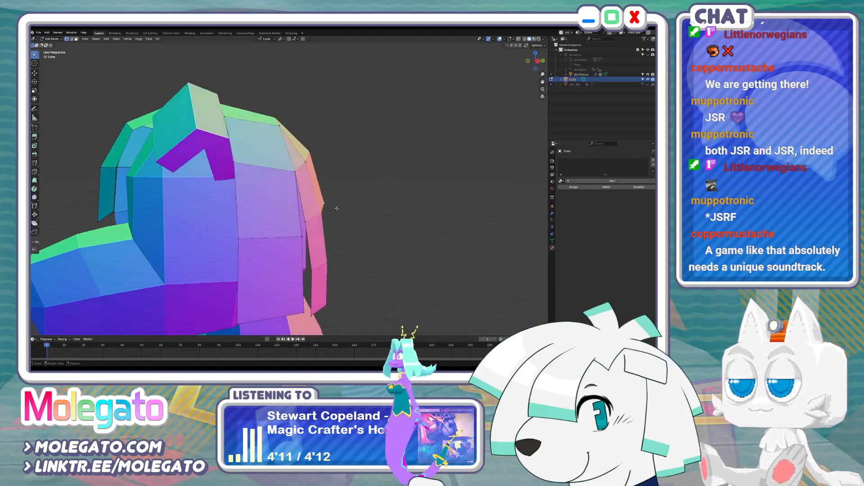
Reposition the corner vertices of the new left back strands so that they hang in line with the neighbouring hair
click(344, 254)
middle_drag(343, 254, 288, 271)
click(283, 264)
key(g)
click(254, 274)
click(296, 237)
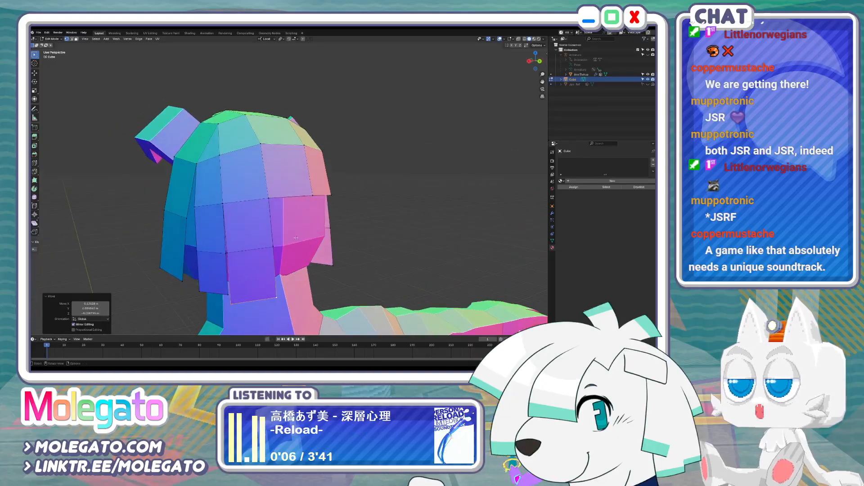
Extrude the back hair's centre lower edge down in two segments in right side view to form the central strand
alt+middle_drag(301, 194, 336, 172)
key(g)
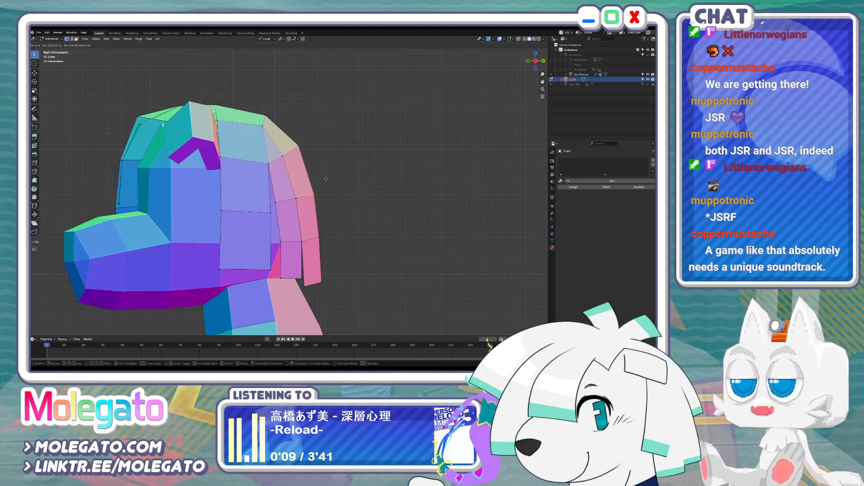
click(334, 221)
key(e)
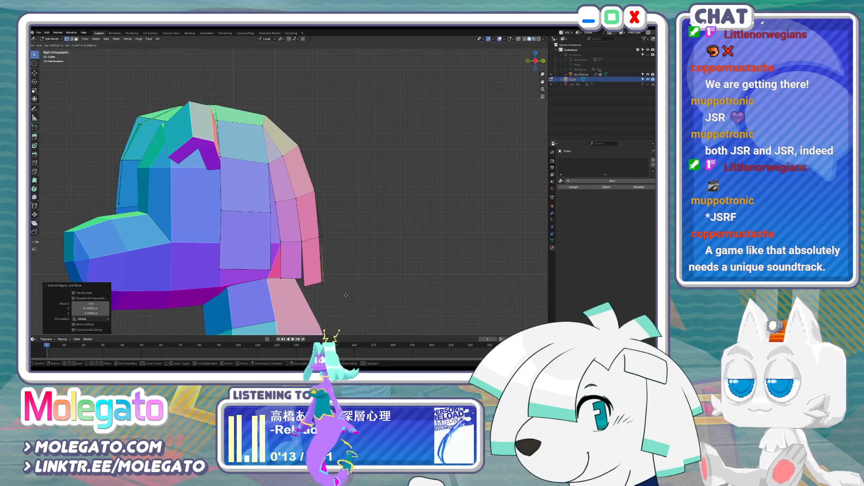
click(348, 282)
Extend the back hair downward with a matching strand beside the central one on the character's right side
middle_drag(326, 186, 280, 199)
key(g)
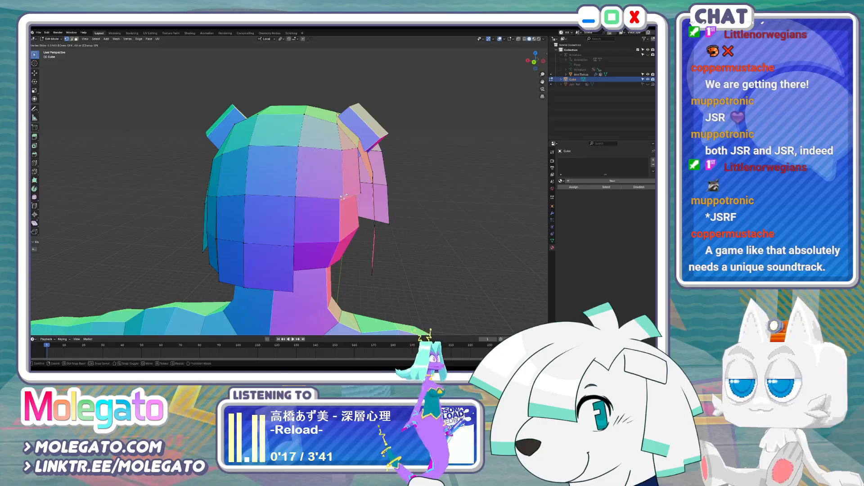
click(343, 197)
middle_drag(333, 200, 328, 251)
key(ctrl+z)
click(334, 253)
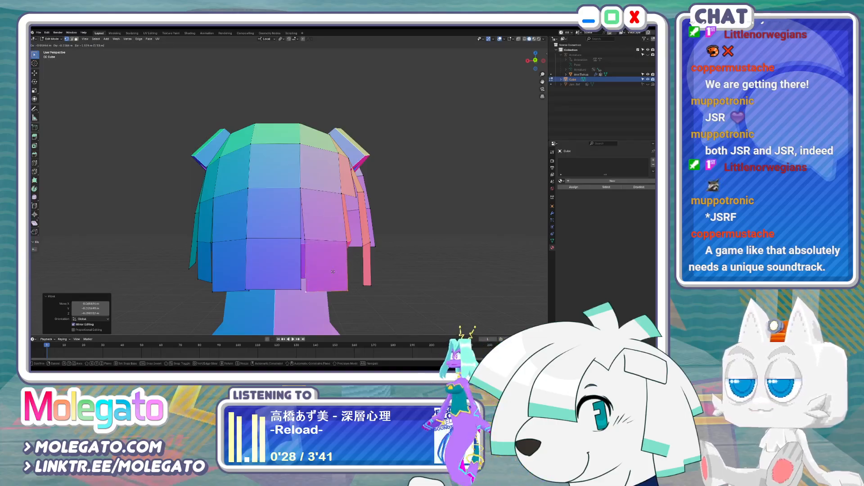
key(Escape)
Move the upper edge of the new right back strand into line with the central strand
shift+click(302, 241)
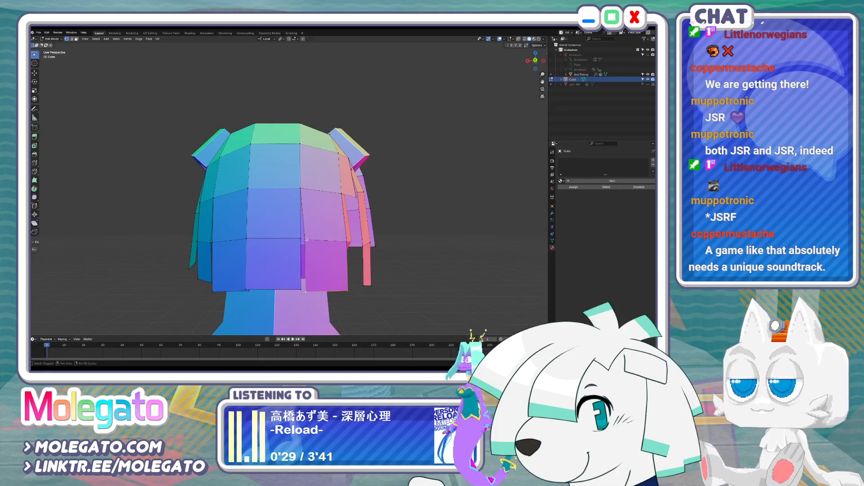
key(g)
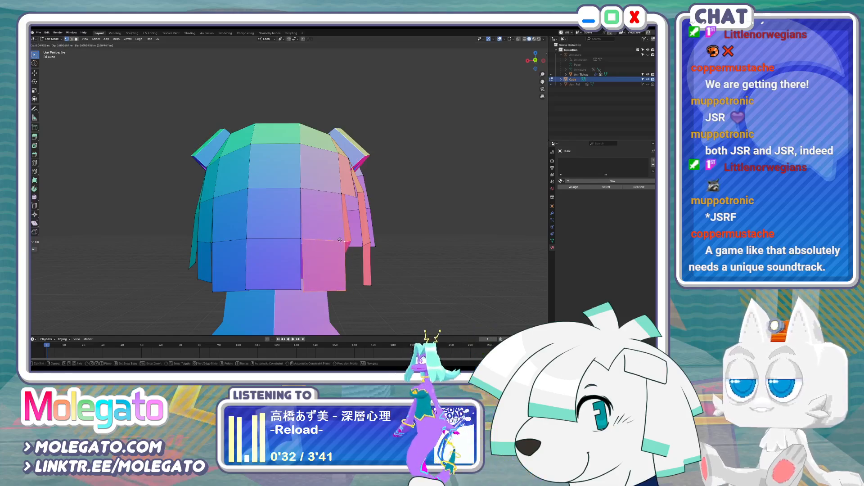
click(340, 240)
click(342, 194)
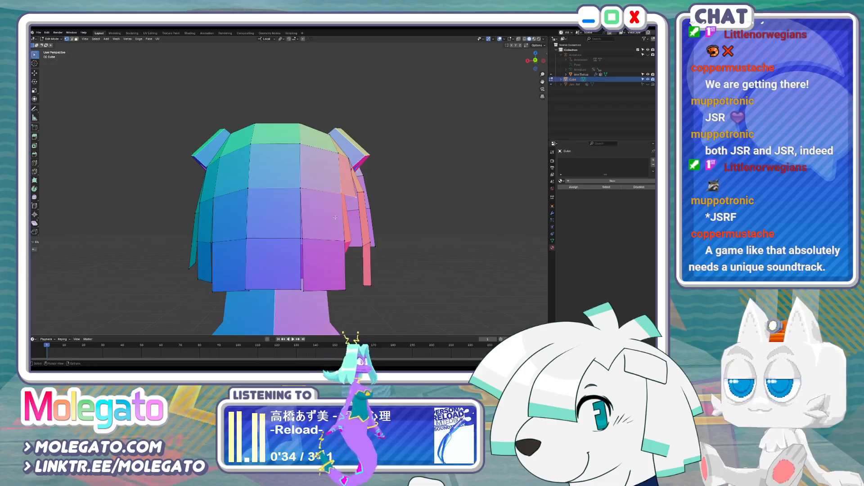
Adjust the outer back hair vertices on the character's right side and extrude their lower edge into another strand
middle_drag(335, 218, 274, 255)
key(g)
click(374, 253)
key(g)
click(322, 244)
key(e)
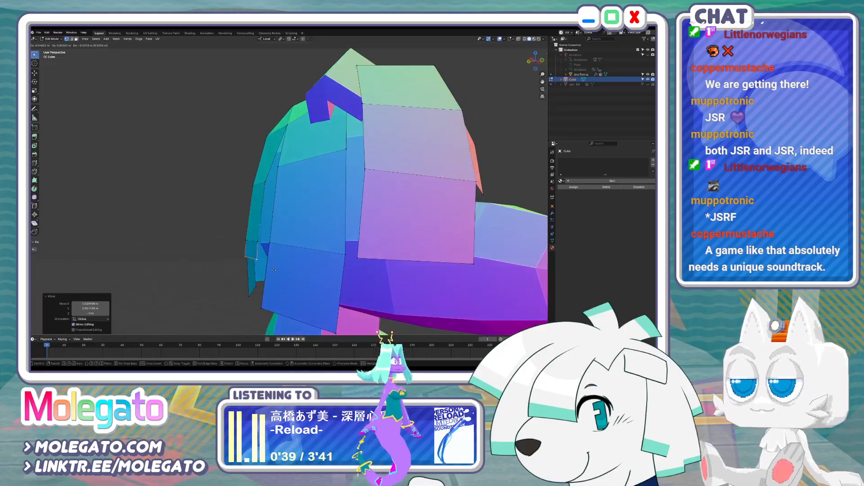
click(275, 309)
Move the bottom corners of the right back strands sideways to narrow the gaps between neighbouring strands
middle_drag(275, 308, 296, 286)
key(g)
click(318, 284)
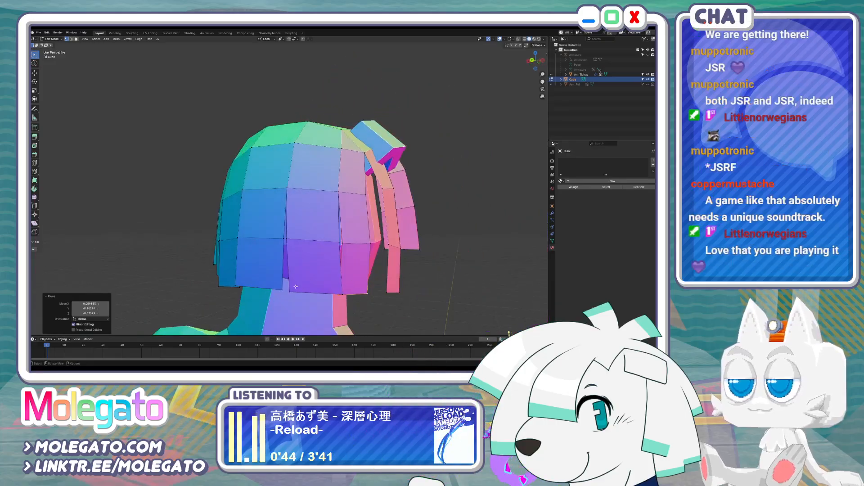
click(340, 293)
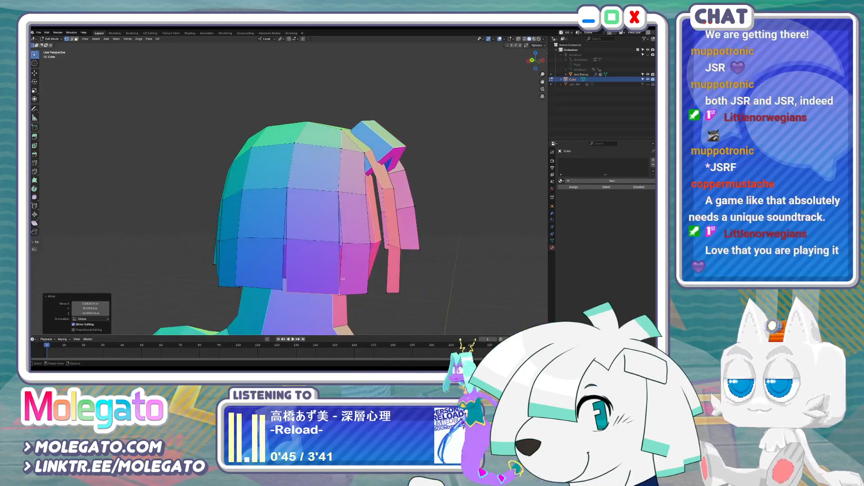
key(g)
click(345, 239)
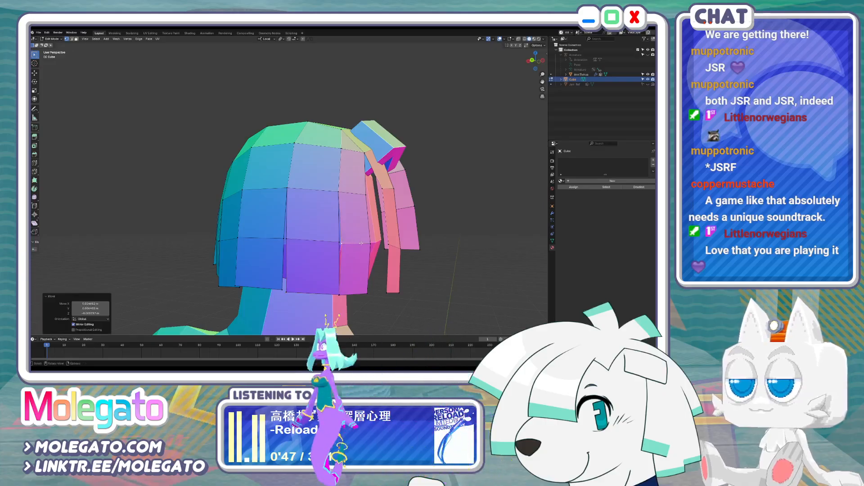
Move the outer side vertices of the right back hair strand sideways toward the neighbouring side hair, down to its bottom corner
middle_drag(345, 240, 347, 205)
key(g)
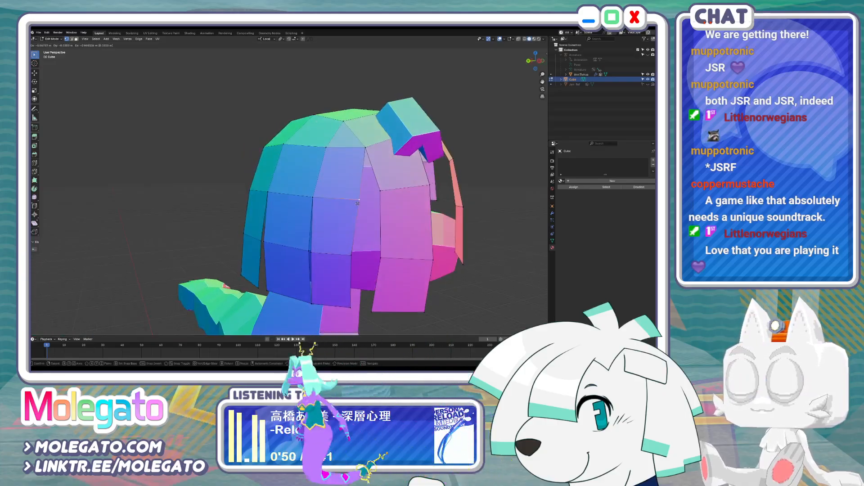
click(365, 207)
key(g)
click(364, 257)
click(351, 307)
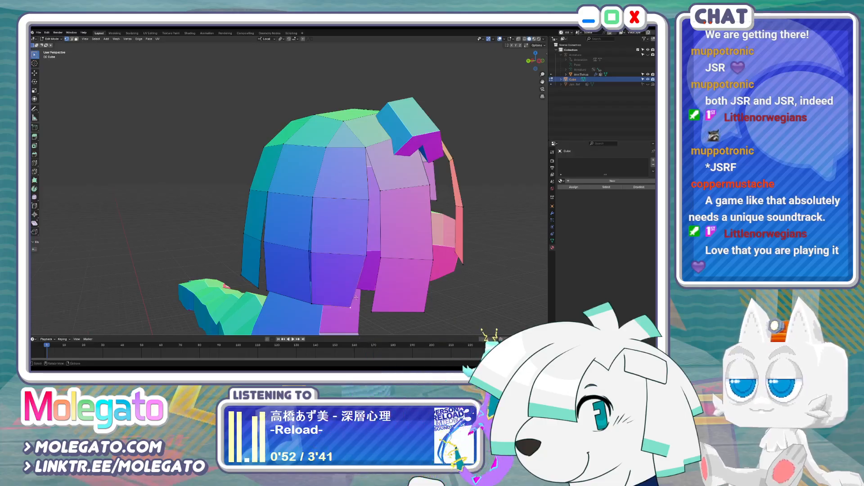
key(g)
click(365, 309)
Reshape the lower cross edge of the right back strand by moving and scaling it, and shift it along the X axis
middle_drag(343, 256, 333, 279)
key(g)
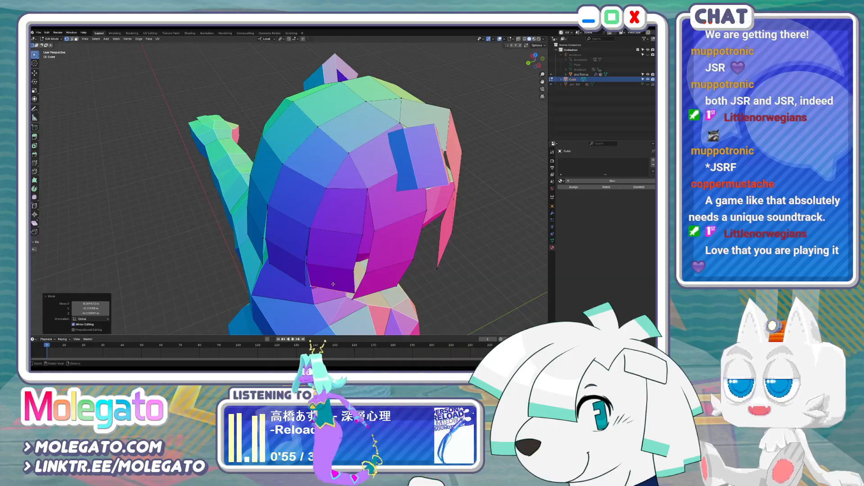
click(350, 266)
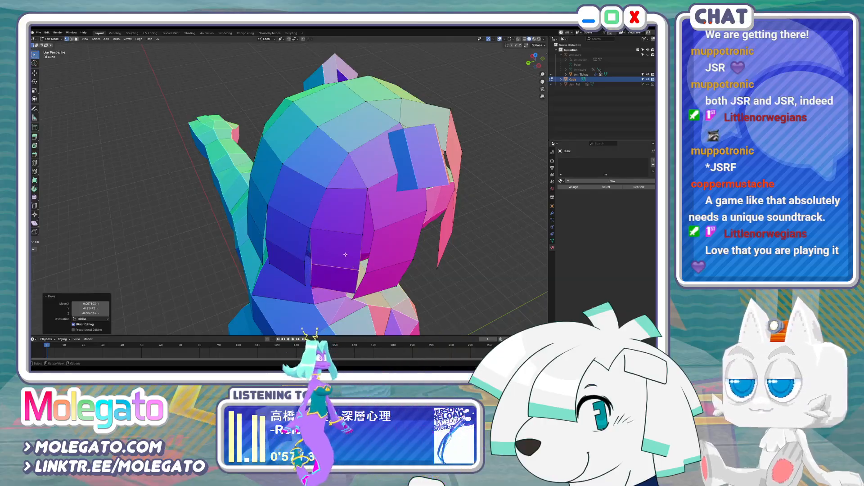
key(s)
click(376, 280)
key(g)
key(x)
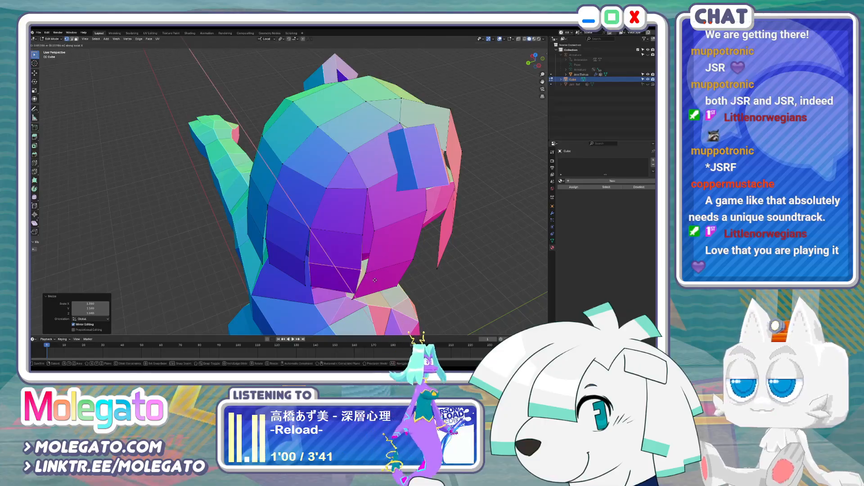
click(370, 271)
Reposition the adjoining corner vertices between the two right back strands to even out the hair's curved outline
middle_drag(341, 243, 338, 264)
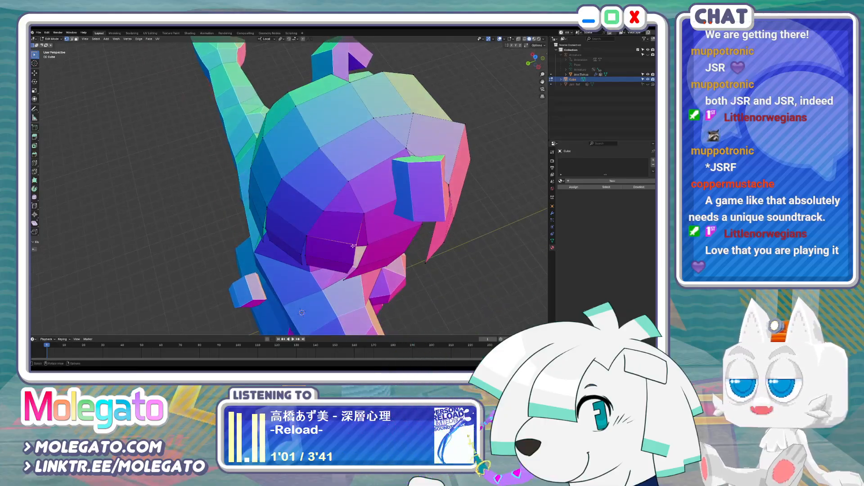
click(306, 237)
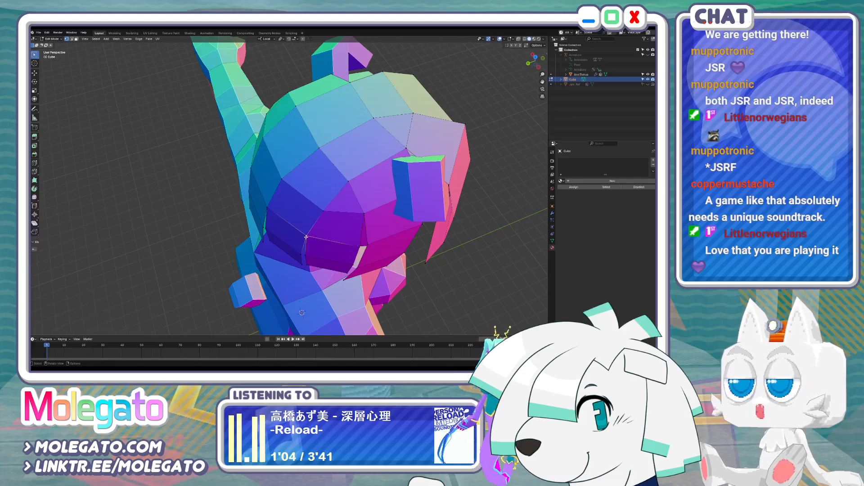
key(KP_7)
key(g)
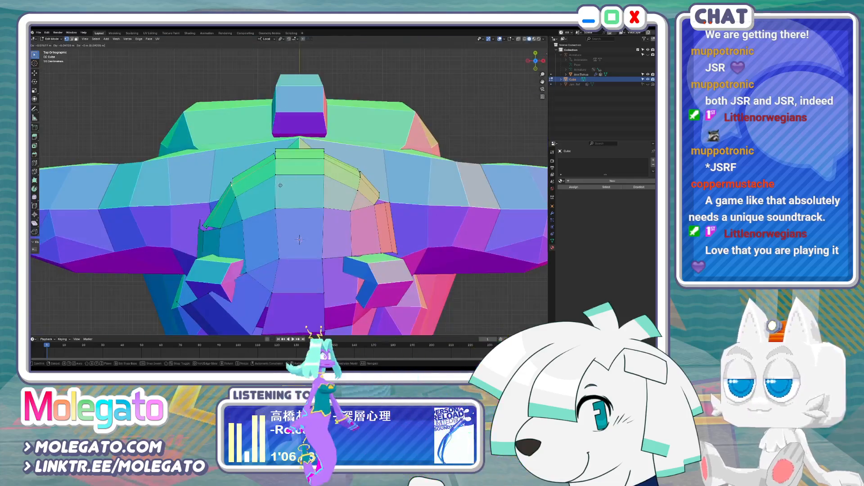
click(225, 185)
click(229, 182)
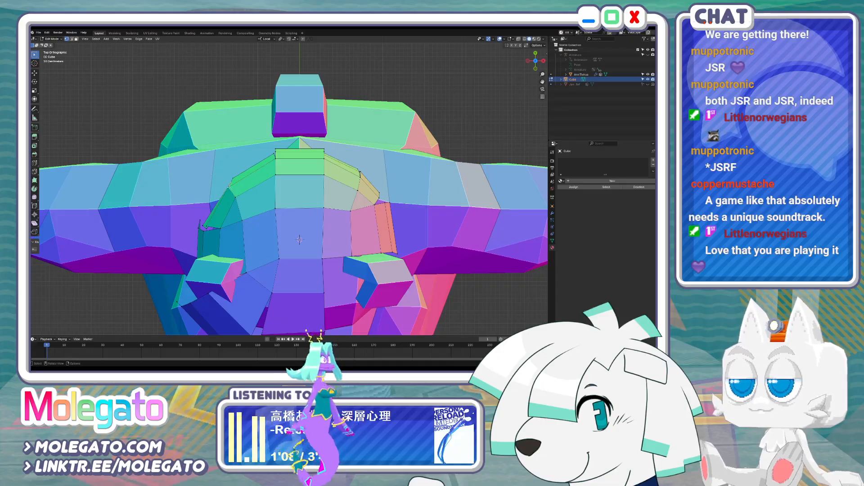
scroll(229, 185, up, 3)
key(g)
click(221, 193)
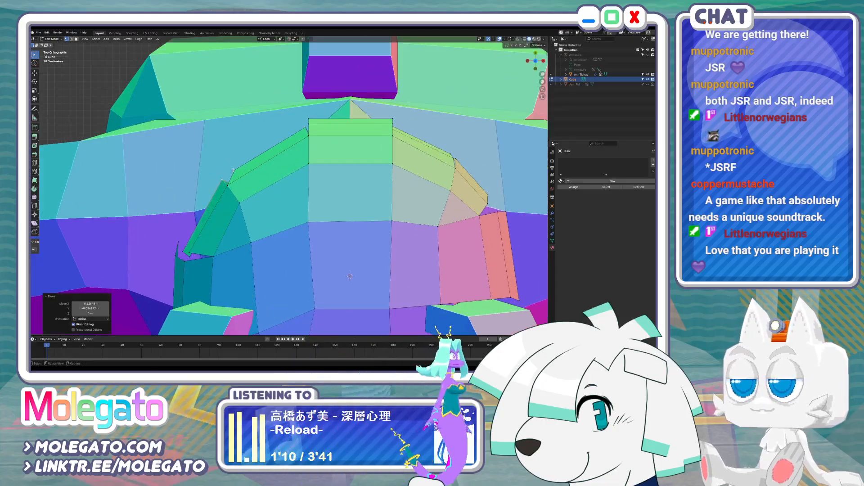
key(g)
click(226, 172)
scroll(347, 126, down, 4)
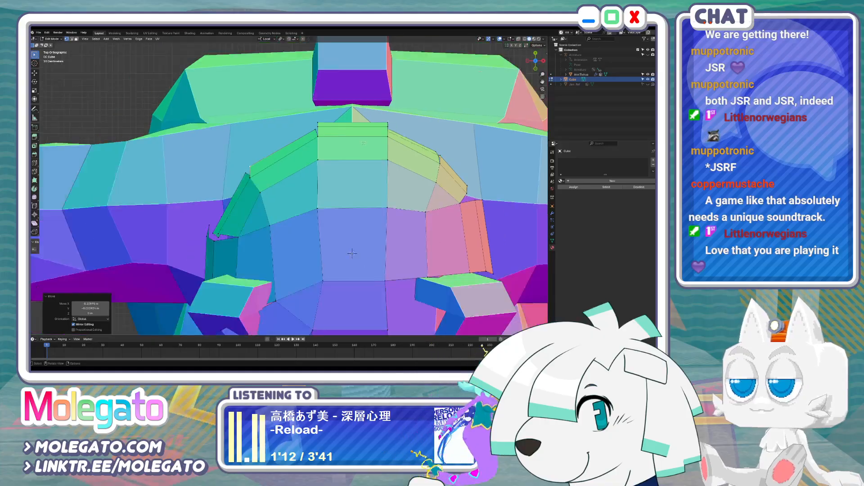
Examine the whole hairstyle in Object Mode from the front and around the head
key(Tab)
middle_drag(306, 216, 276, 161)
scroll(324, 189, down, 3)
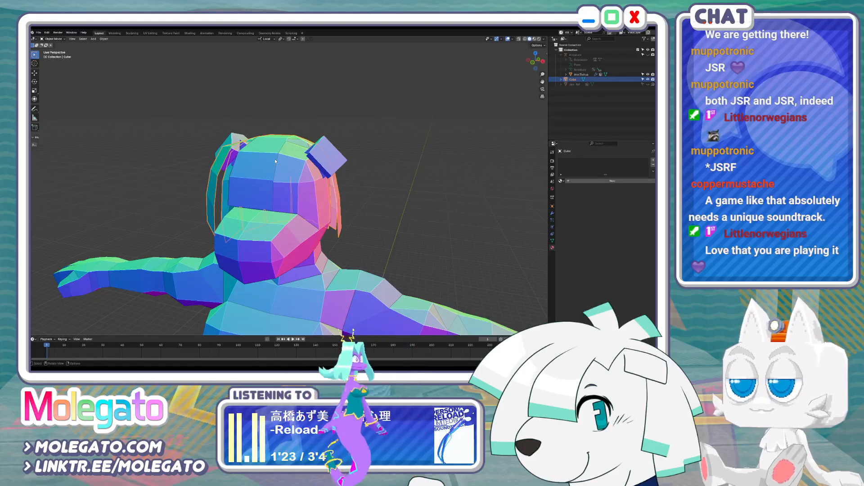
key(KP_1)
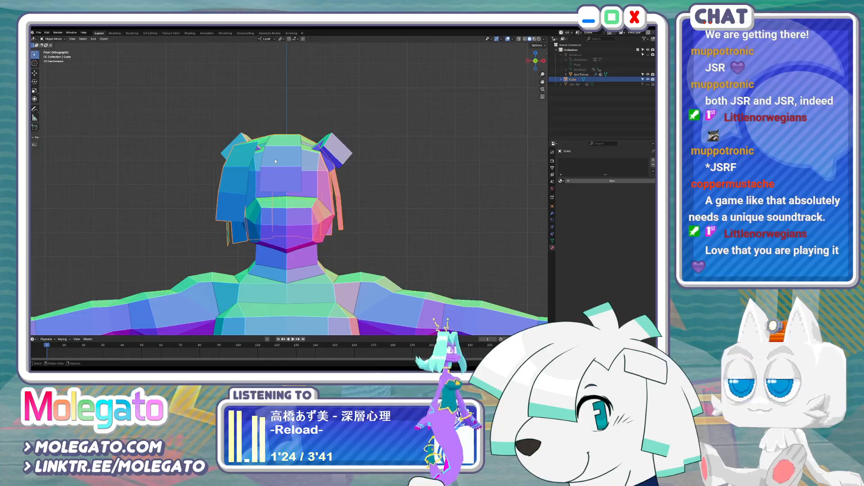
middle_drag(319, 202, 392, 214)
key(KP_1)
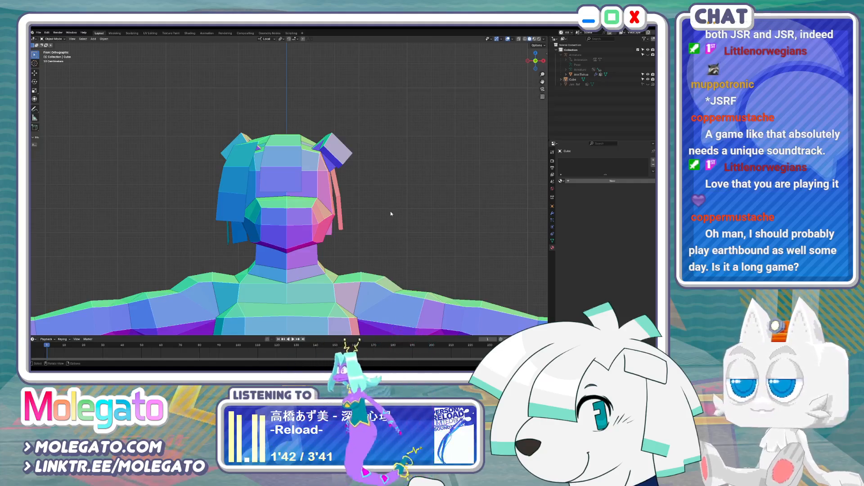
Build a small triangular hair face from the crown corner beside the fringe on the character's left side
click(283, 148)
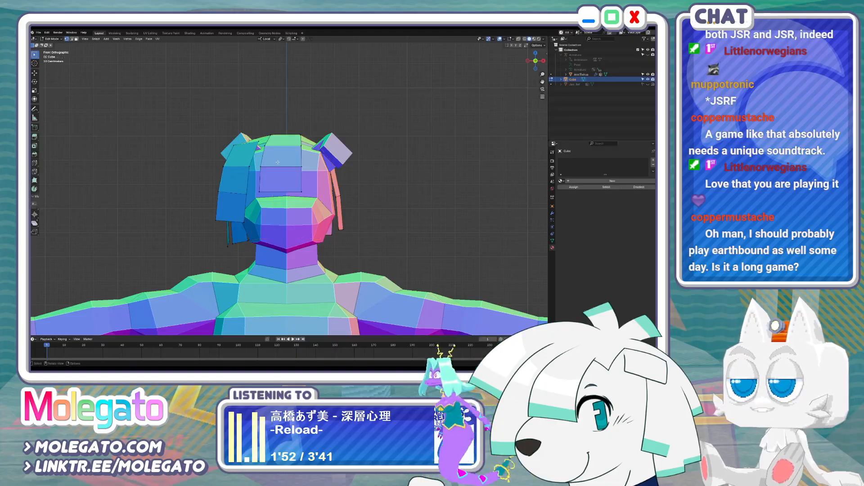
key(Tab)
mouse_move(289, 157)
middle_down()
mouse_move(268, 188)
mouse_move(292, 97)
mouse_move(306, 153)
mouse_move(293, 97)
mouse_move(286, 169)
middle_up()
key(g)
click(293, 167)
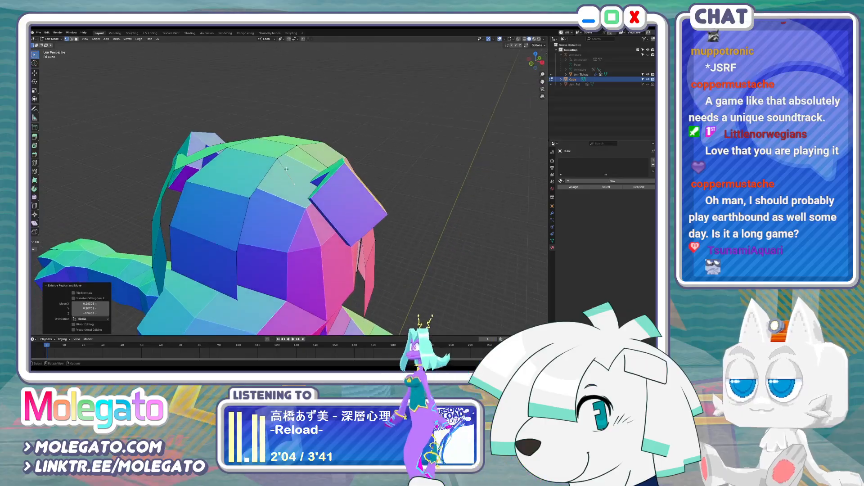
shift+click(277, 157)
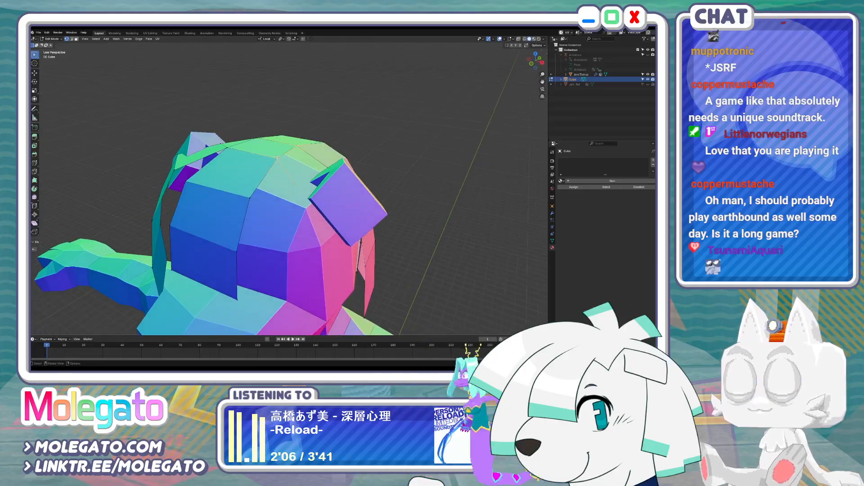
key(g)
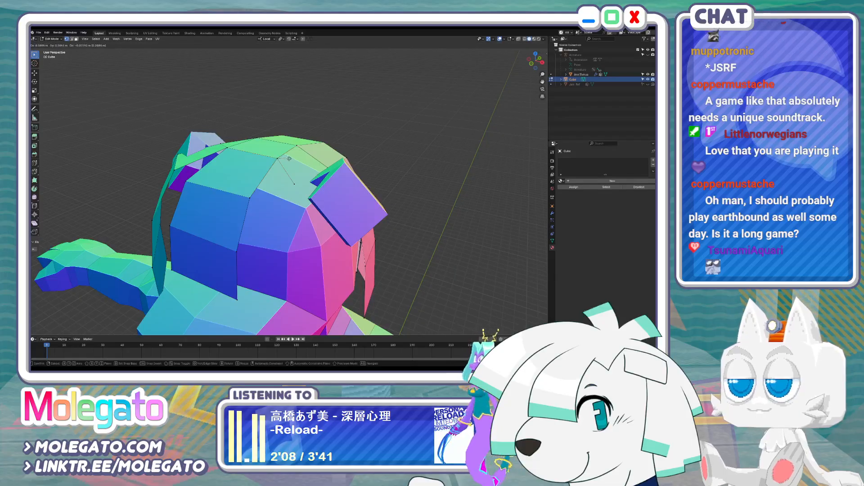
click(294, 162)
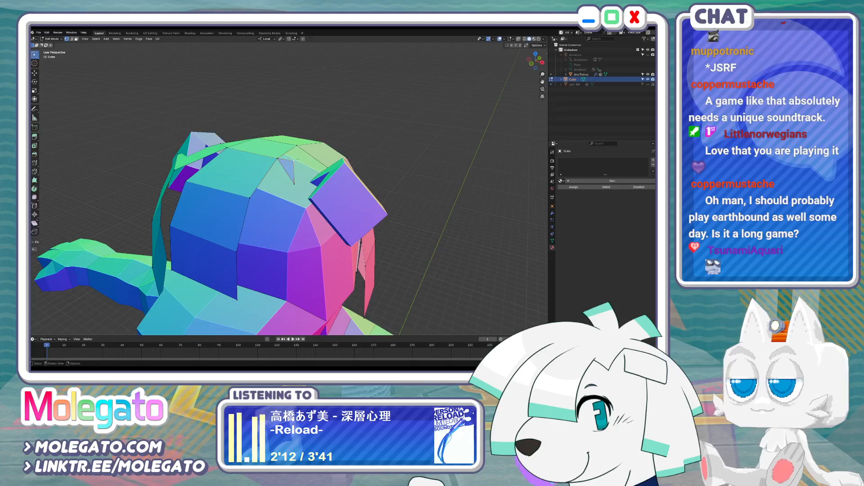
Adjust the vertices of the small triangular tuft and add a second triangular face beside it
middle_drag(297, 159, 315, 143)
key(g)
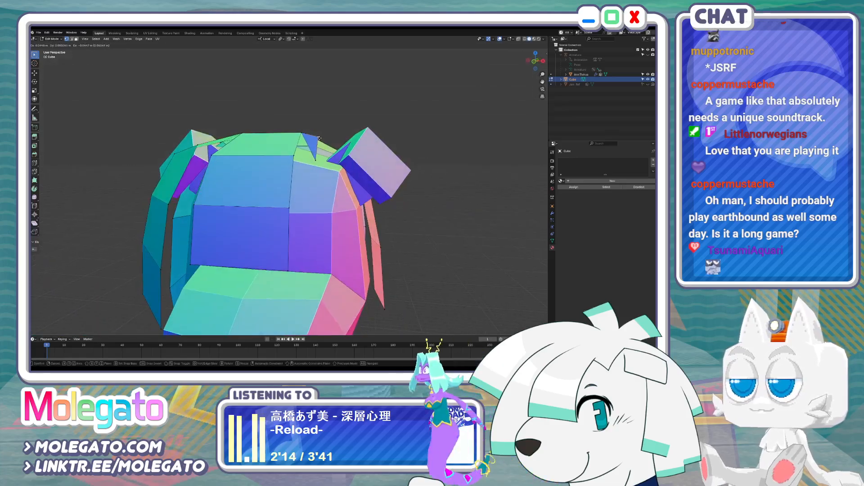
click(322, 146)
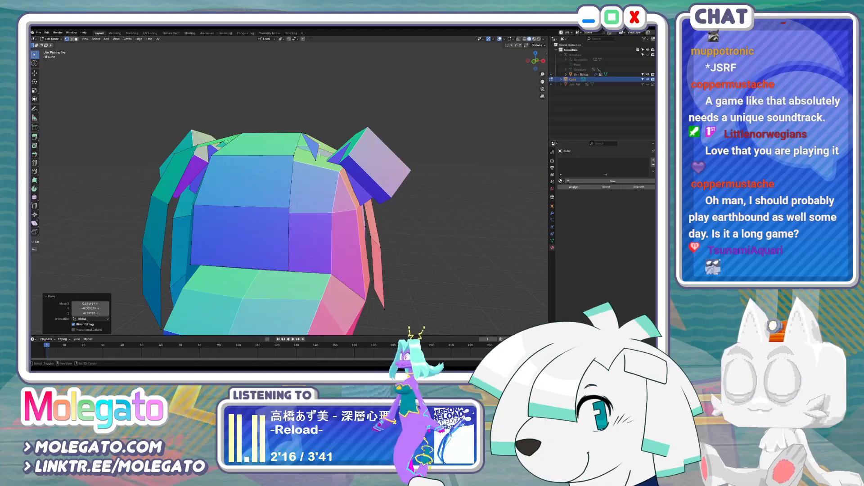
middle_drag(319, 155, 308, 218)
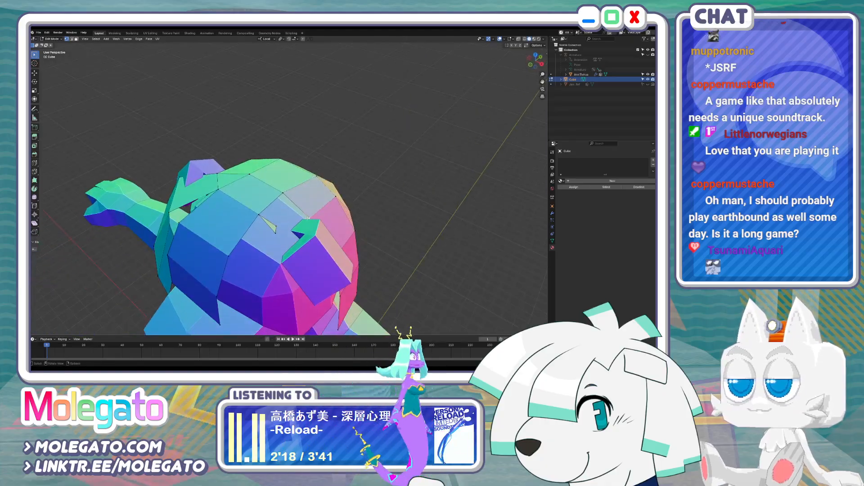
key(g)
click(305, 218)
click(277, 224)
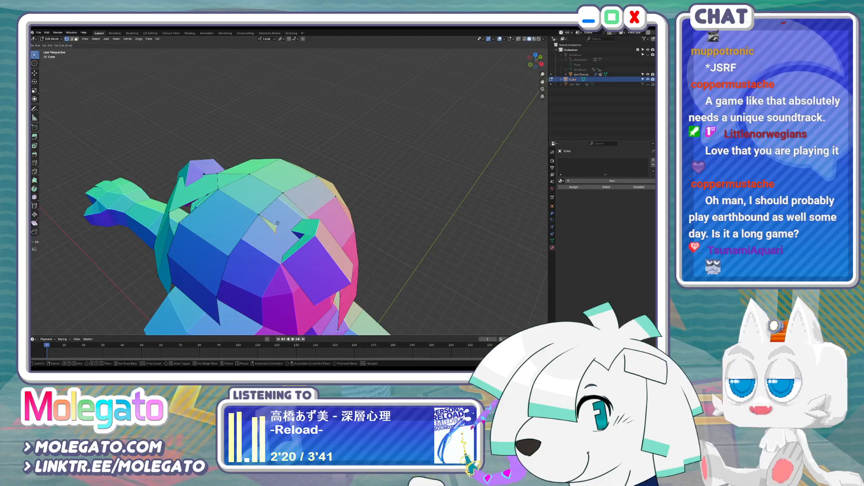
right_click(280, 212)
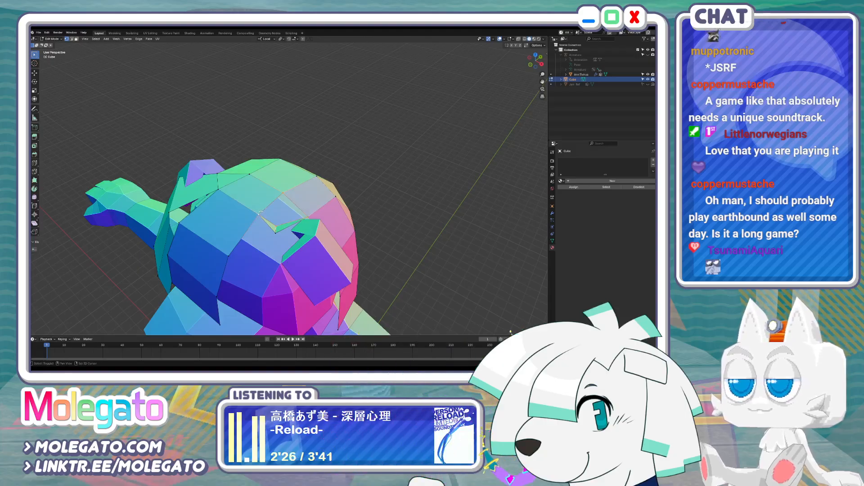
Cut an edge across the tuft and the adjoining crown face with the Knife tool, and move the tuft's vertex into shape
middle_drag(252, 239, 269, 221)
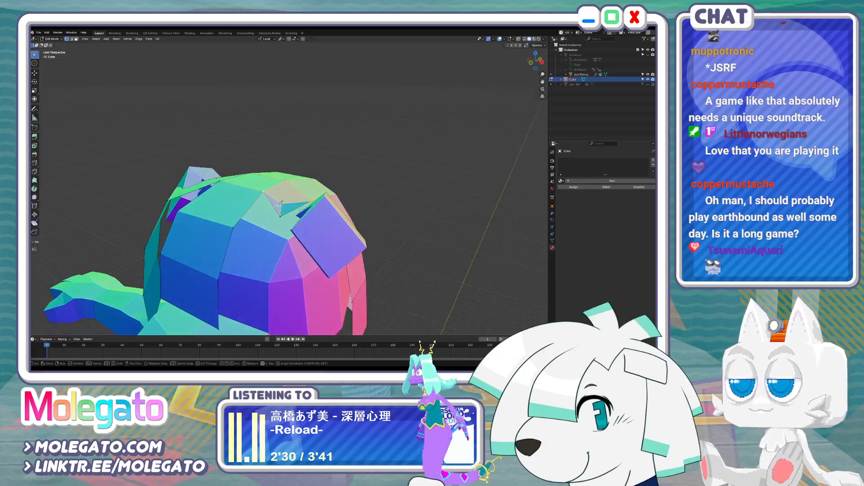
click(281, 203)
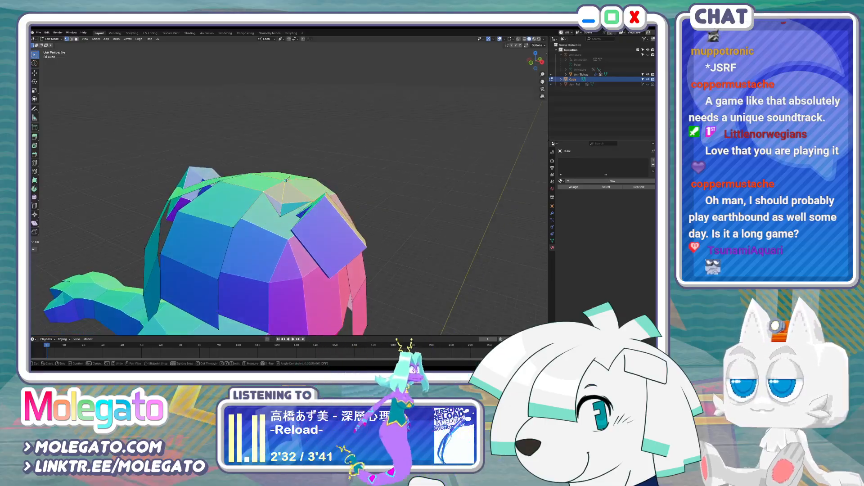
scroll(279, 184, up, 3)
middle_drag(279, 185, 307, 215)
key(g)
click(325, 197)
scroll(308, 219, down, 3)
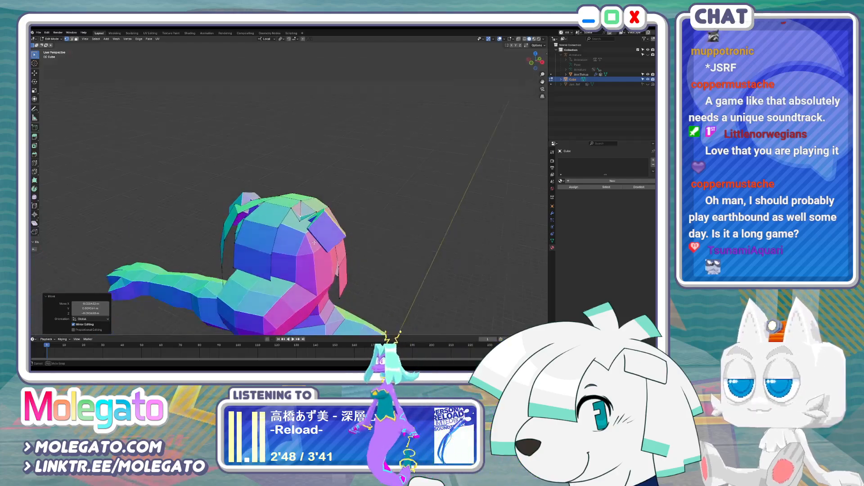
middle_drag(264, 241, 255, 245)
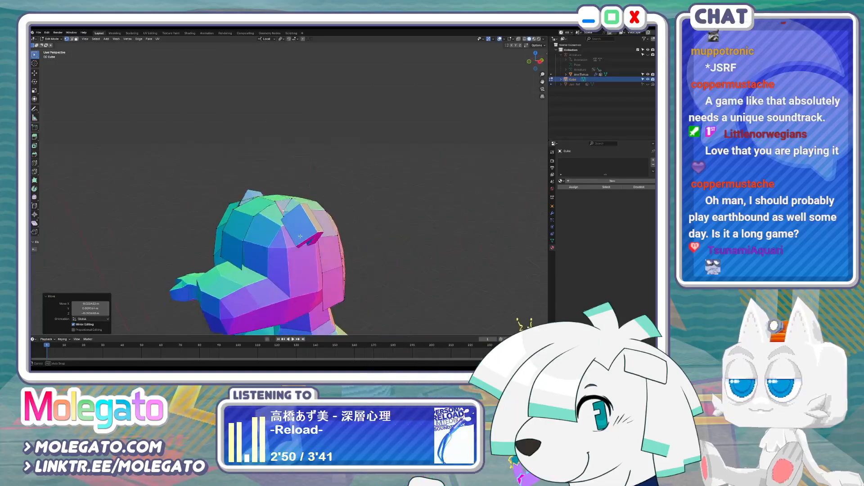
scroll(279, 200, up, 2)
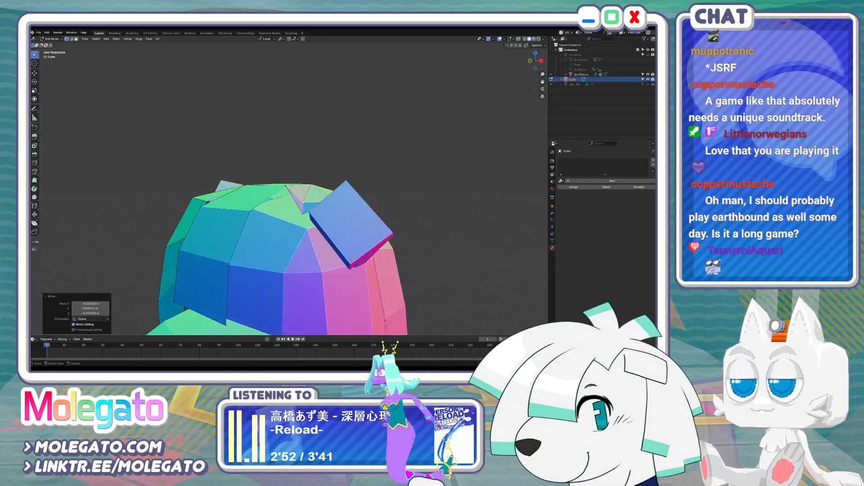
middle_drag(285, 205, 266, 204)
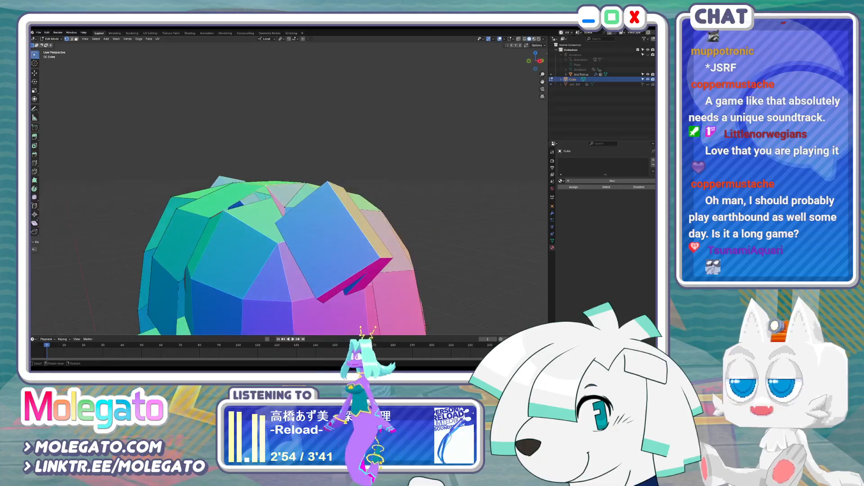
key(g)
right_click(269, 220)
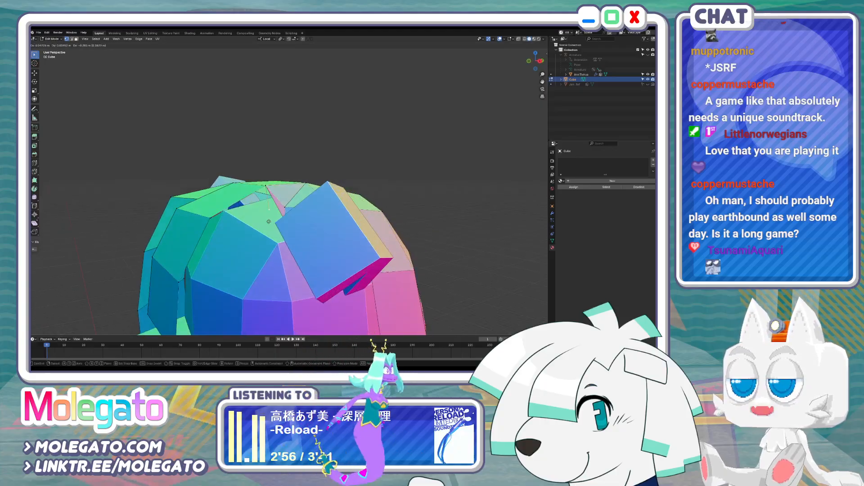
Extrude the fringe's side edge on the character's left into a narrow strip, scale it down and move it back toward the head
click(211, 218)
middle_drag(196, 280, 201, 304)
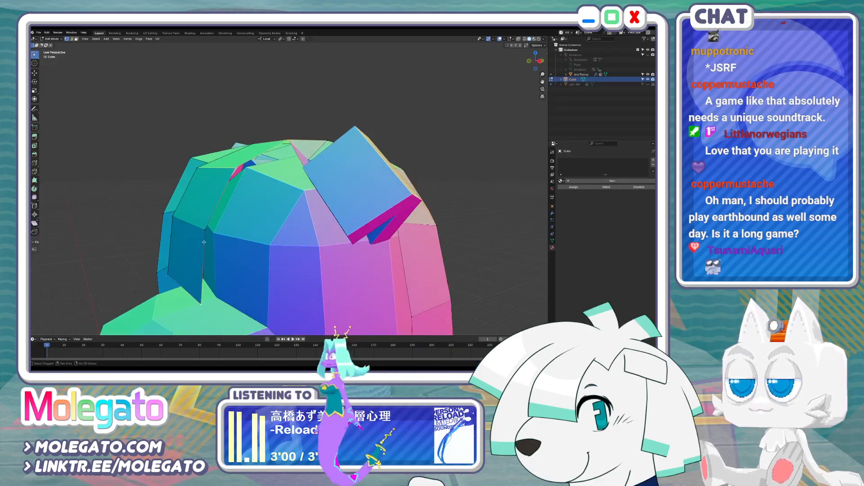
key(KP_3)
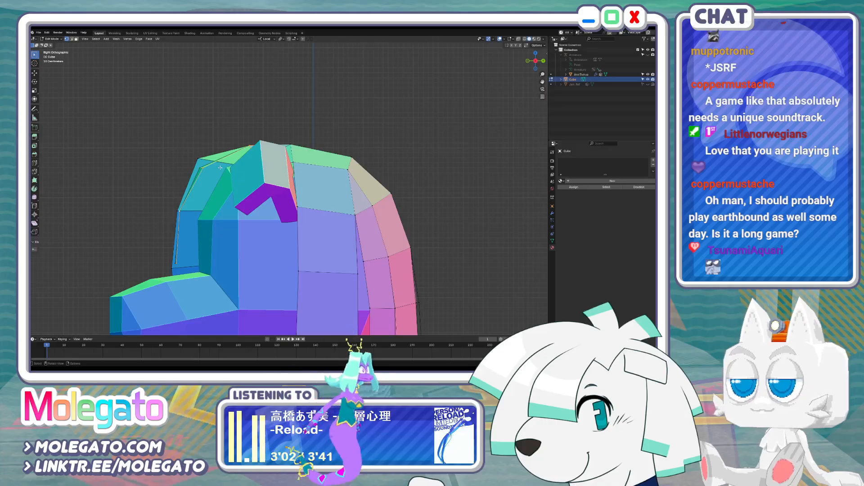
key(g)
key(s)
click(239, 189)
key(g)
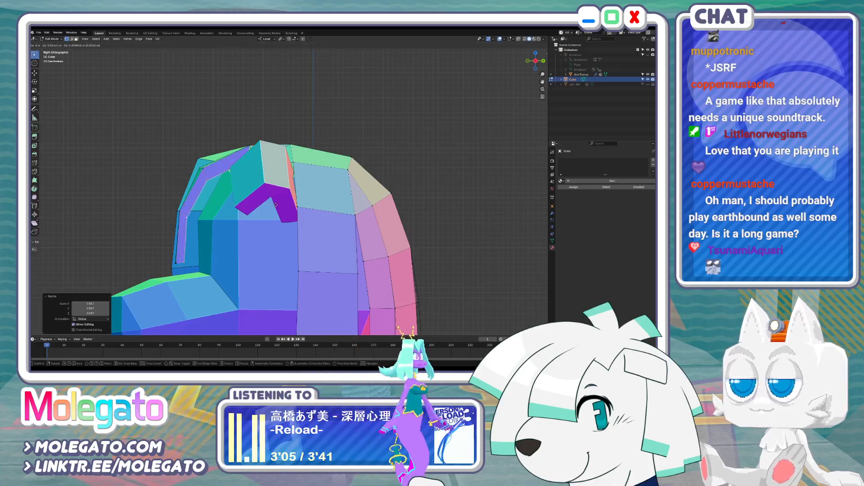
click(279, 203)
middle_drag(279, 203, 301, 208)
scroll(338, 192, up, 3)
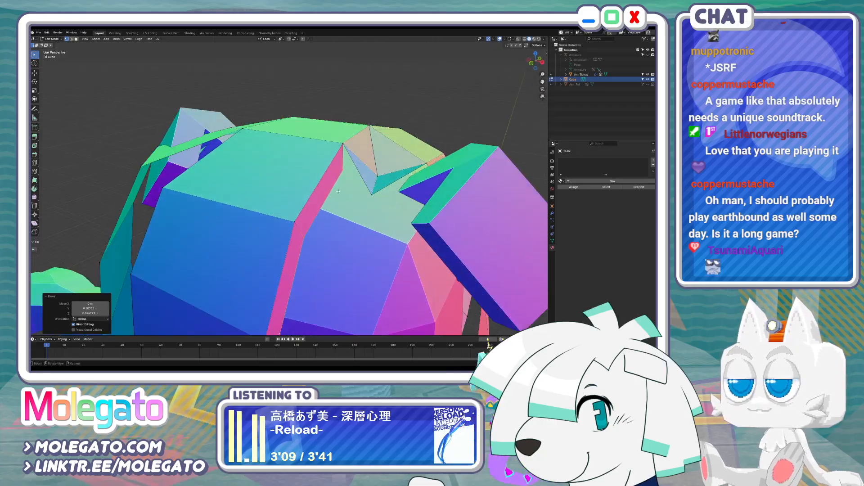
Dissolve the extra edge on the triangular hair tuft beside the fringe
shift+click(348, 170)
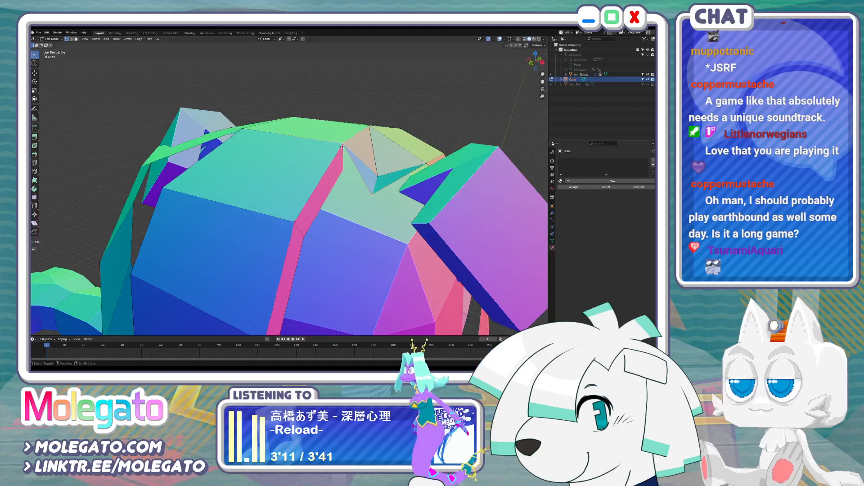
click(73, 39)
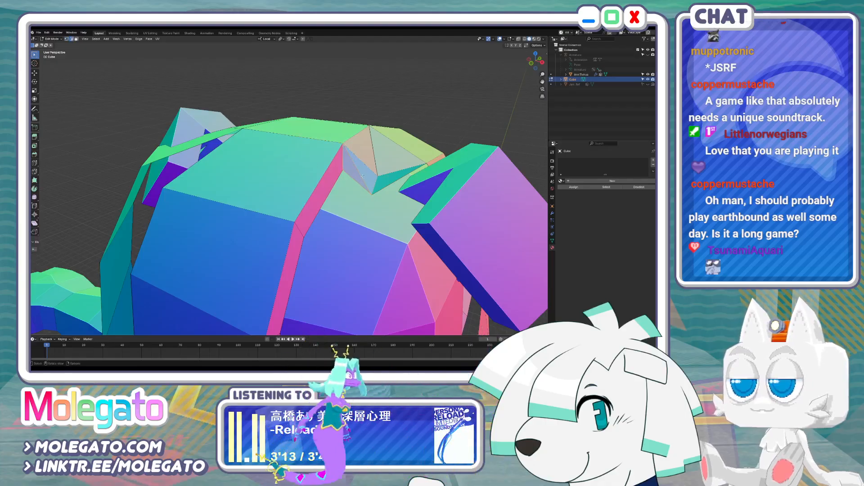
key(x)
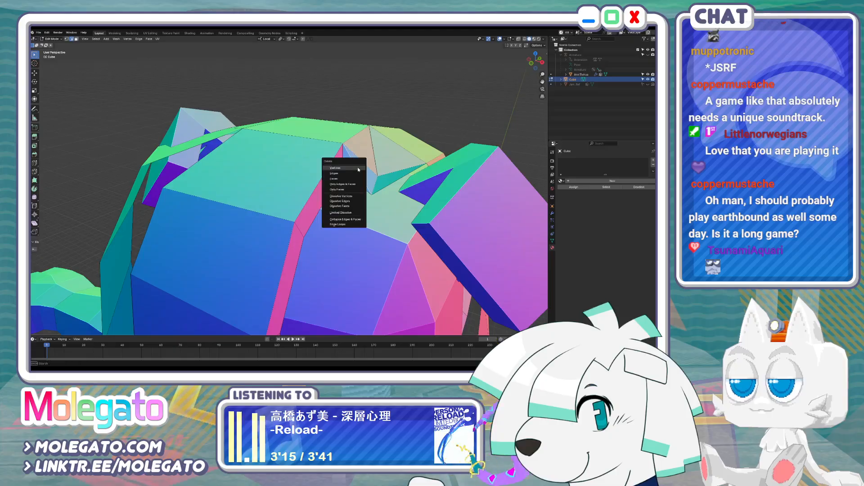
click(349, 201)
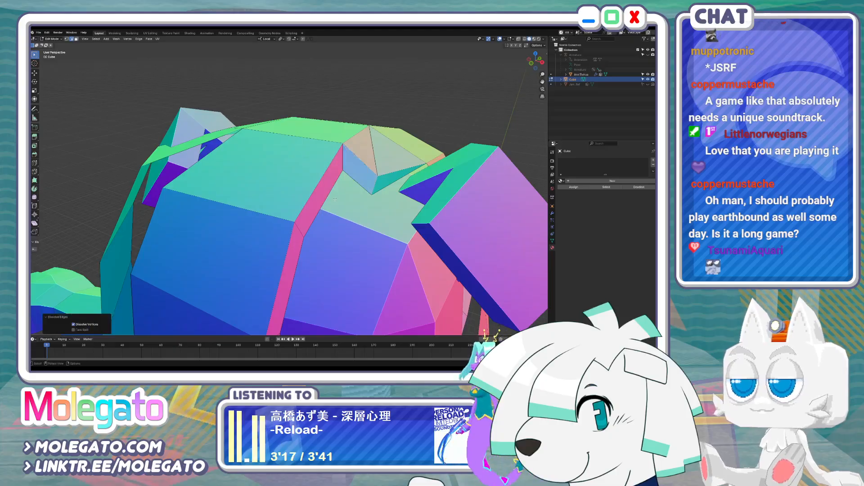
Extrude the front edge of the long side lock on the character's right into a narrow inward strip and scale it down
middle_drag(335, 199, 318, 203)
scroll(290, 208, down, 5)
scroll(309, 228, up, 2)
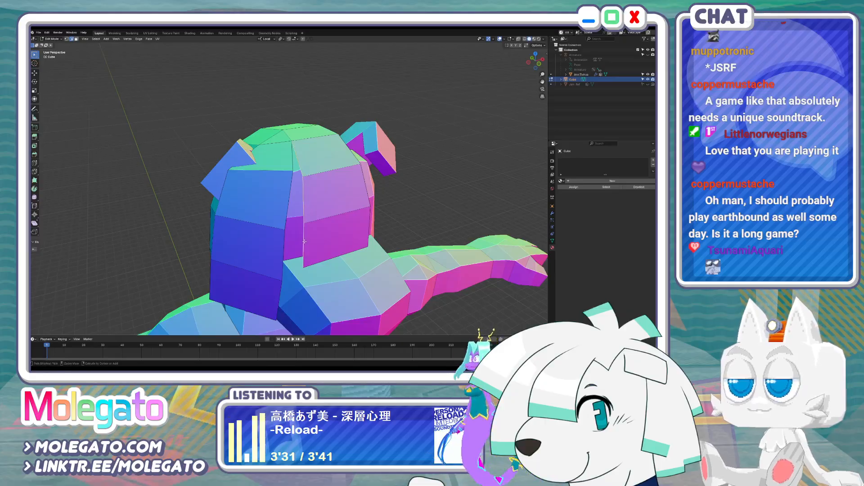
key(ctrl+KP_3)
key(g)
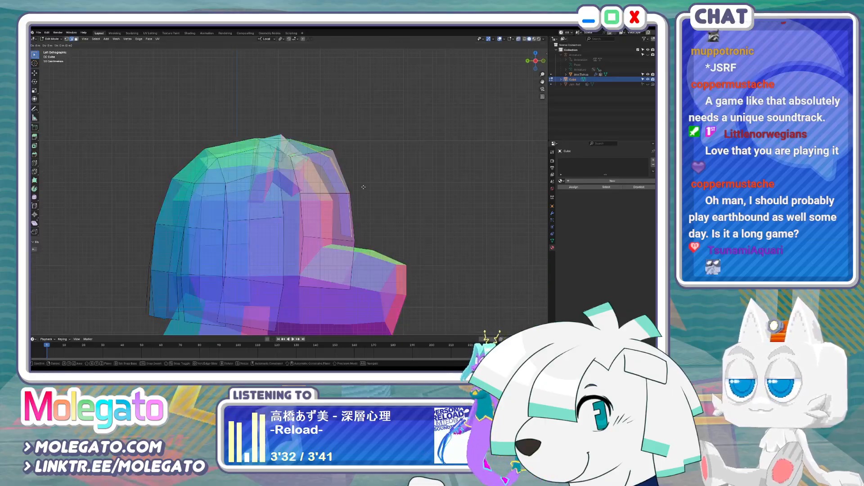
click(360, 195)
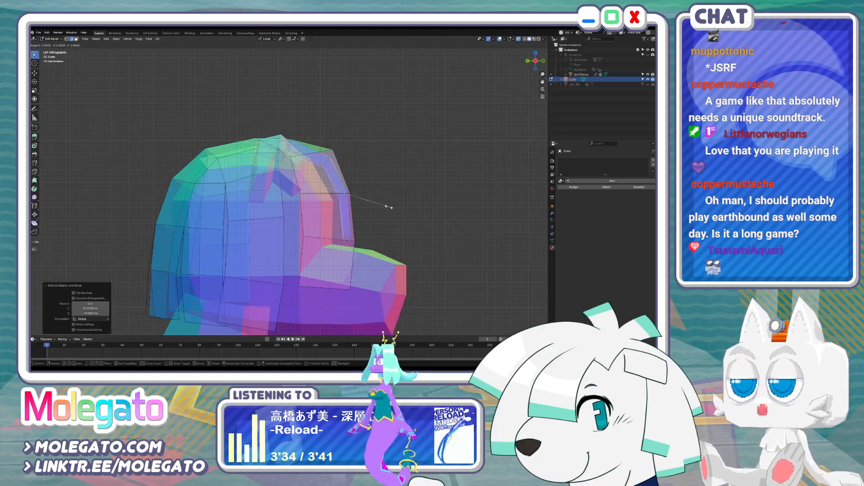
mouse_move(383, 205)
middle_down()
mouse_move(293, 191)
mouse_move(328, 184)
mouse_move(267, 183)
mouse_move(330, 196)
mouse_move(271, 164)
middle_up()
key(alt+z)
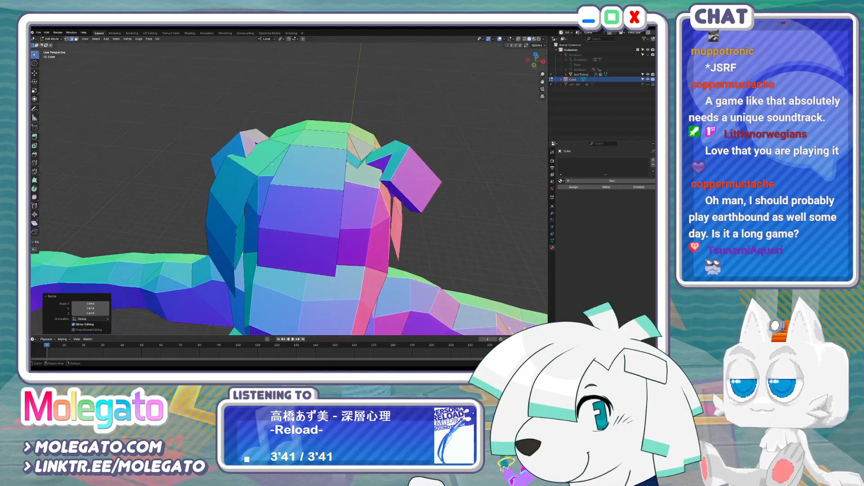
Merge the vertices at the top of the right side lock's new strip at their center
middle_drag(235, 243, 244, 195)
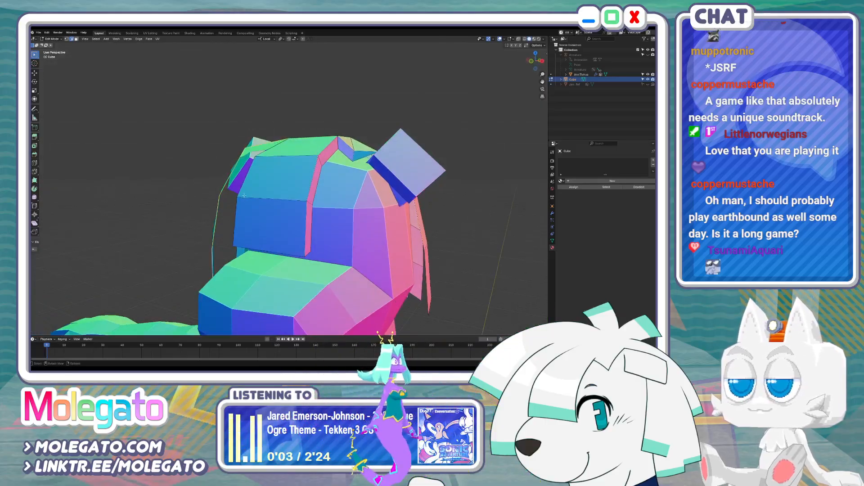
click(266, 202)
key(alt+z)
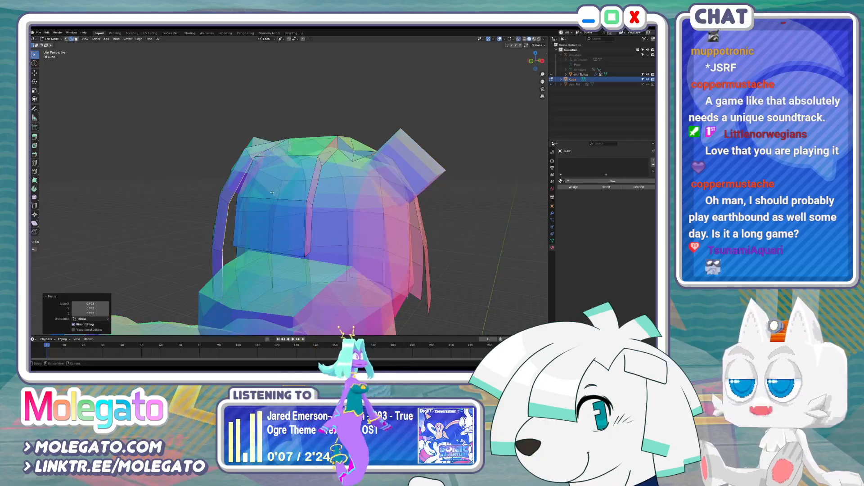
middle_drag(271, 192, 282, 200)
click(67, 39)
scroll(270, 143, up, 3)
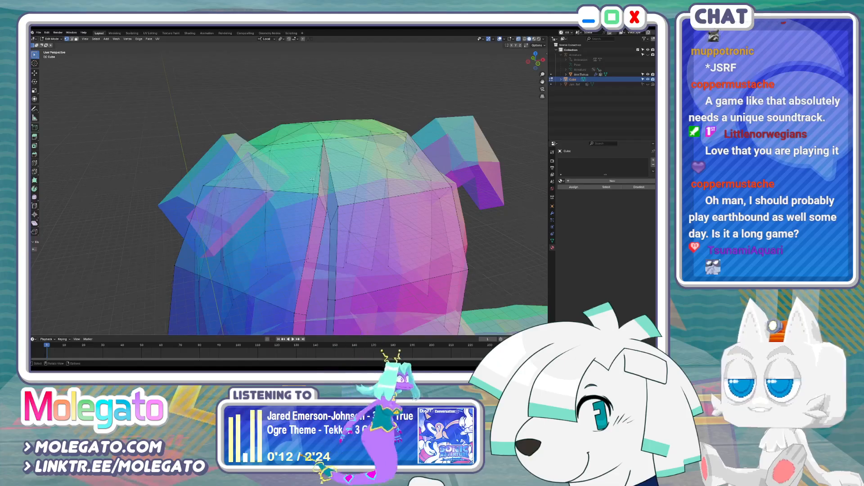
middle_drag(311, 180, 312, 179)
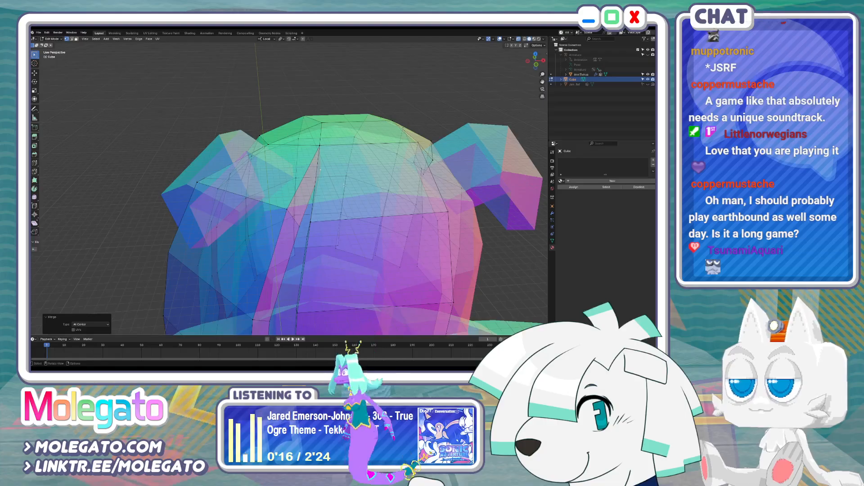
Reposition the upper vertices of the right side lock's inner strip so it tapers from the parting
middle_drag(344, 185, 322, 233)
click(321, 196)
key(alt+z)
scroll(318, 190, down, 4)
key(alt+z)
key(alt+z)
scroll(301, 207, down, 3)
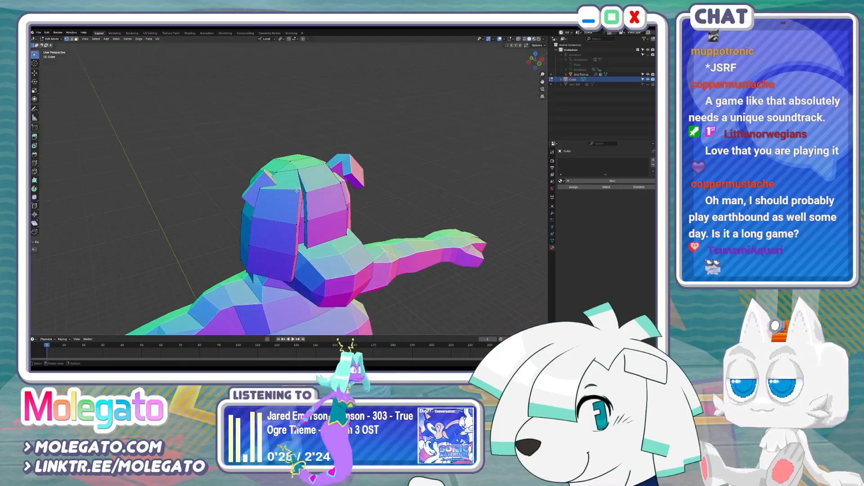
scroll(300, 197, up, 2)
click(301, 193)
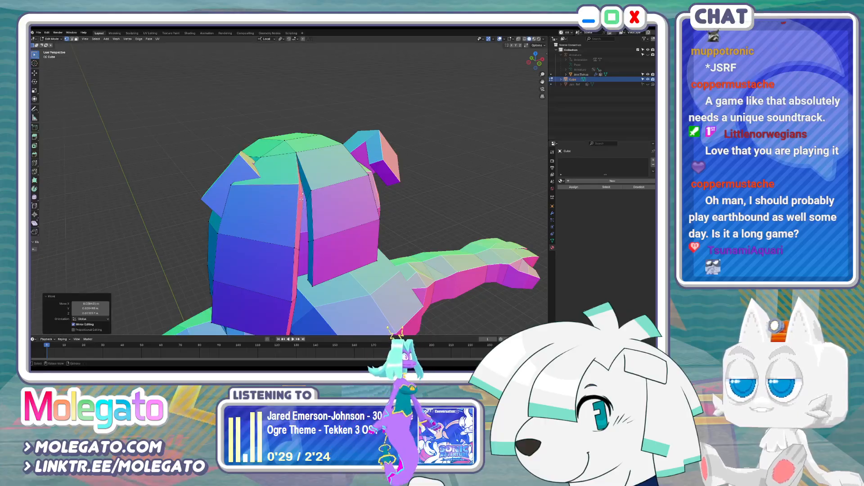
middle_drag(301, 210, 293, 272)
key(alt+z)
key(alt+z)
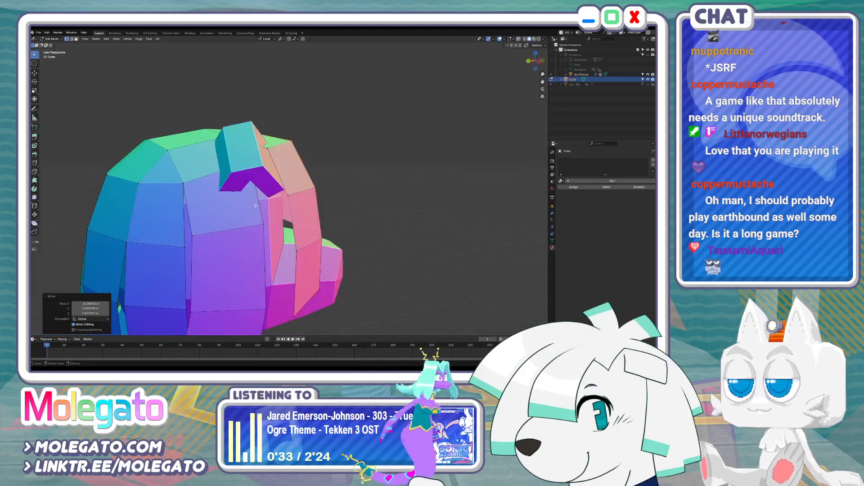
In the body mesh, select the linked ear geometry and move it along X, well clear of the head
key(Tab)
click(334, 269)
key(Tab)
middle_drag(292, 207, 204, 188)
scroll(204, 189, down, 4)
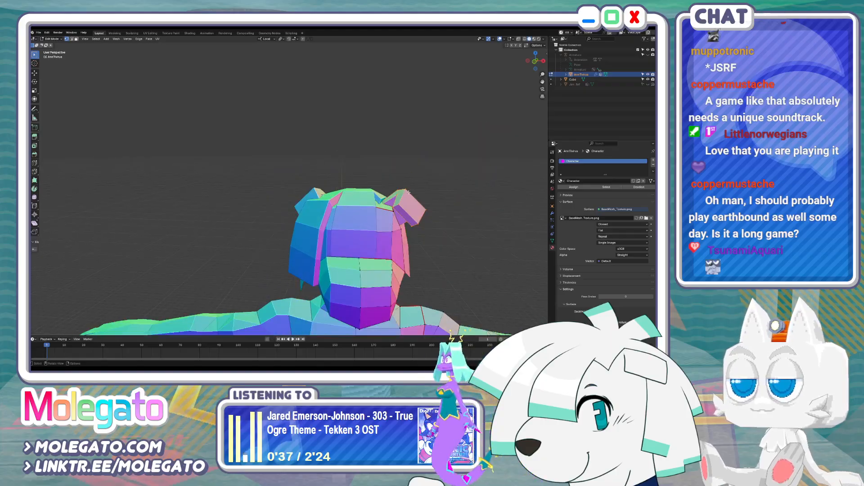
key(ctrl+l)
scroll(396, 191, down, 4)
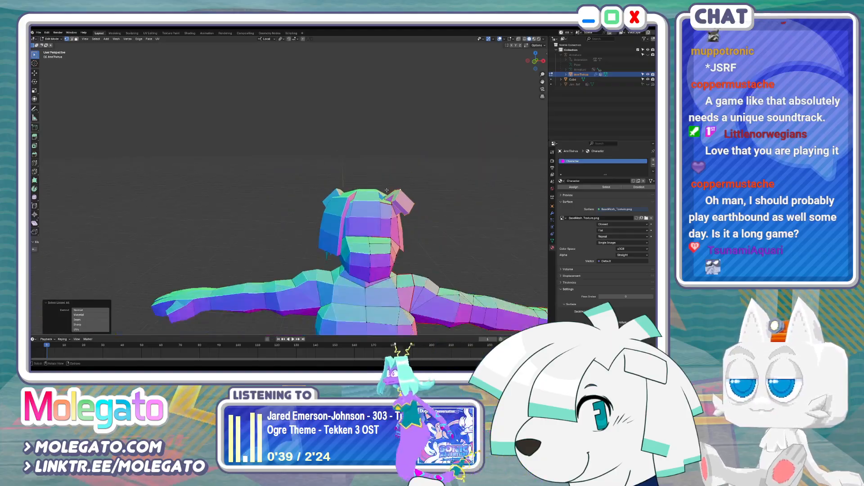
key(g)
key(x)
click(428, 192)
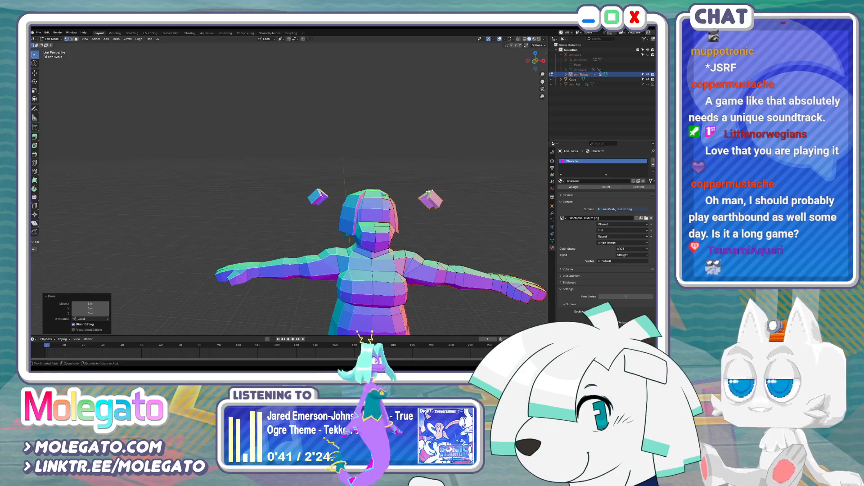
Return to editing the hair mesh and move the vertices of the right side lock's inner strip
key(Tab)
click(351, 202)
key(Tab)
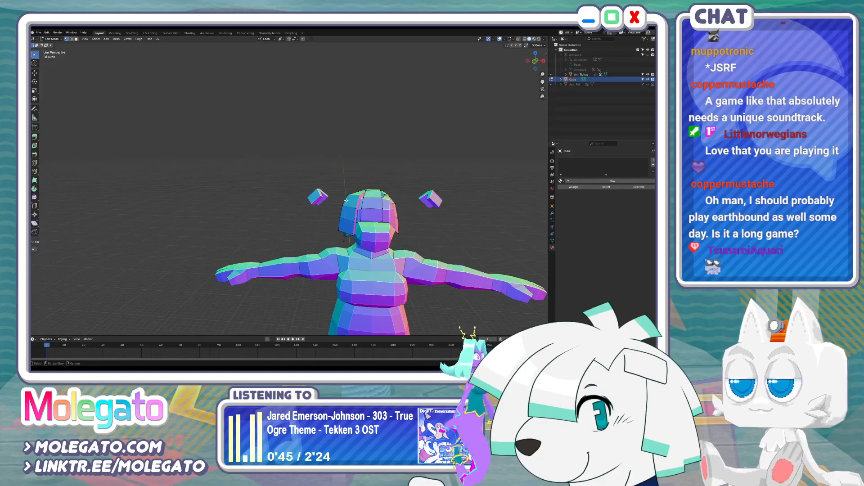
middle_drag(346, 200, 247, 209)
scroll(283, 210, up, 4)
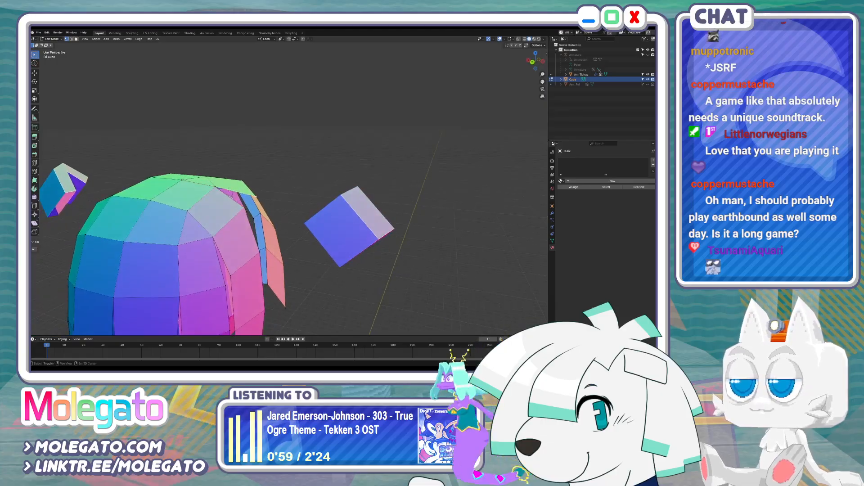
middle_drag(254, 212, 241, 208)
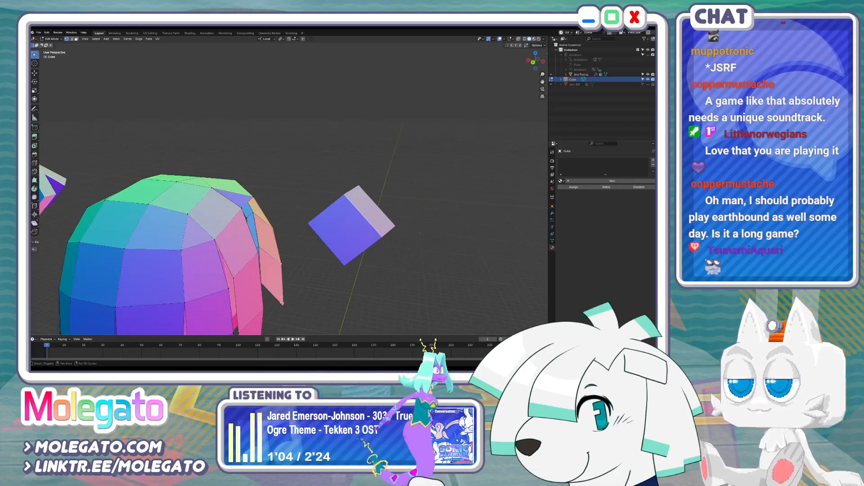
middle_drag(281, 257, 276, 278)
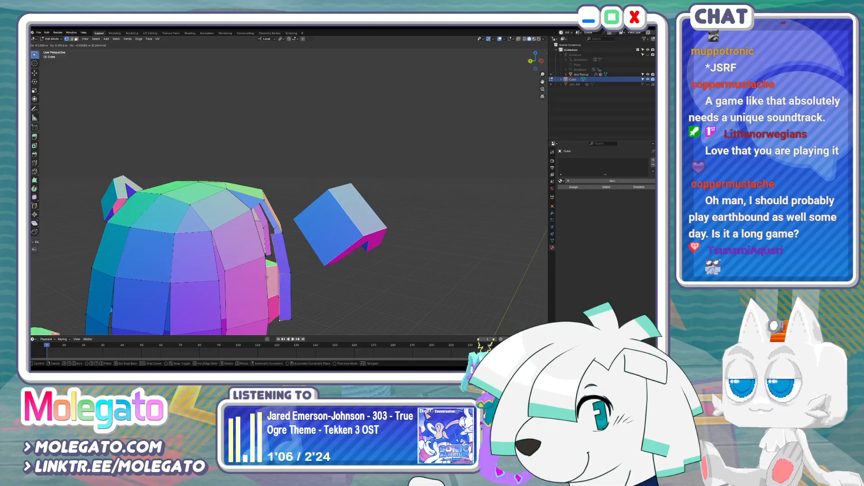
click(266, 276)
middle_drag(277, 252, 244, 206)
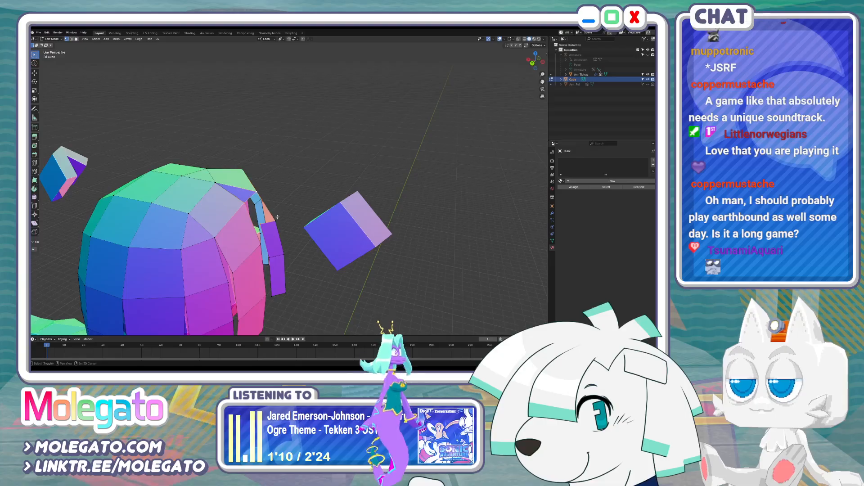
Adjust the remaining vertices of the inner strip along the right side lock so it sits evenly behind the edge
middle_drag(296, 229, 250, 239)
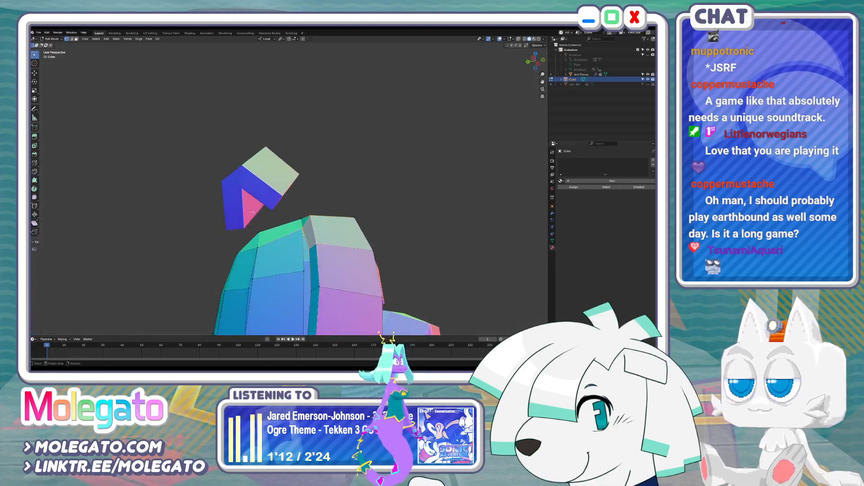
shift+middle_drag(275, 279, 256, 218)
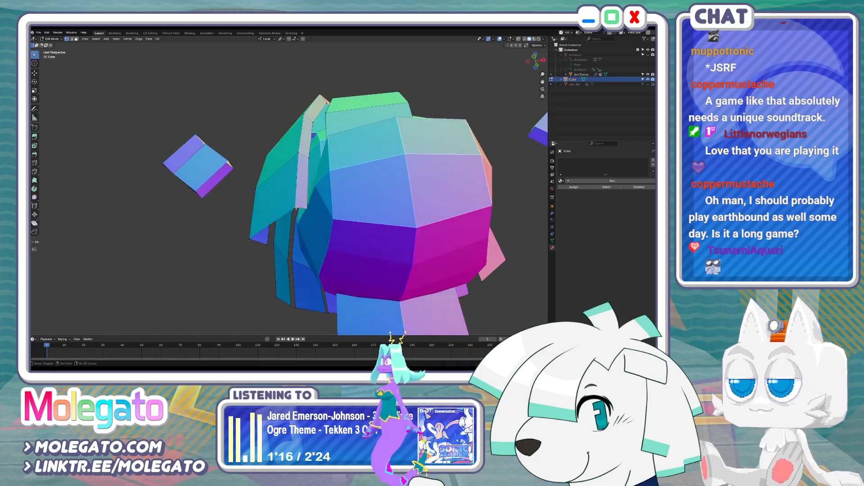
middle_drag(267, 223, 355, 247)
click(355, 232)
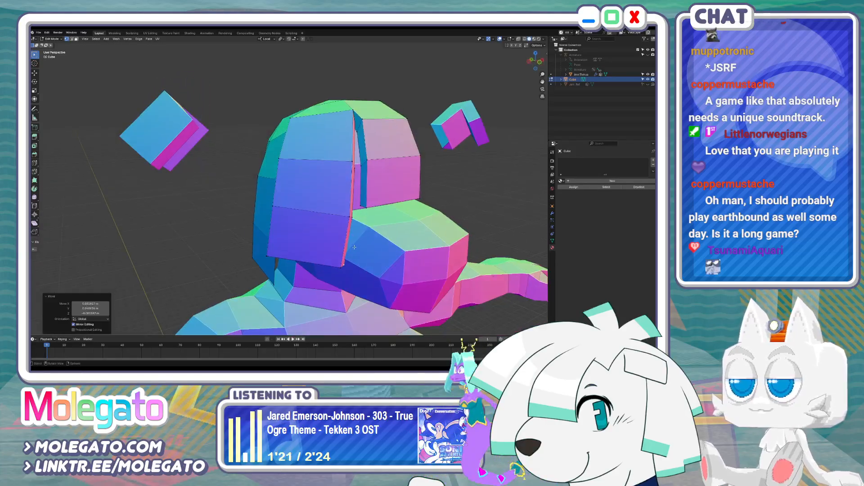
click(353, 214)
middle_drag(354, 215, 302, 219)
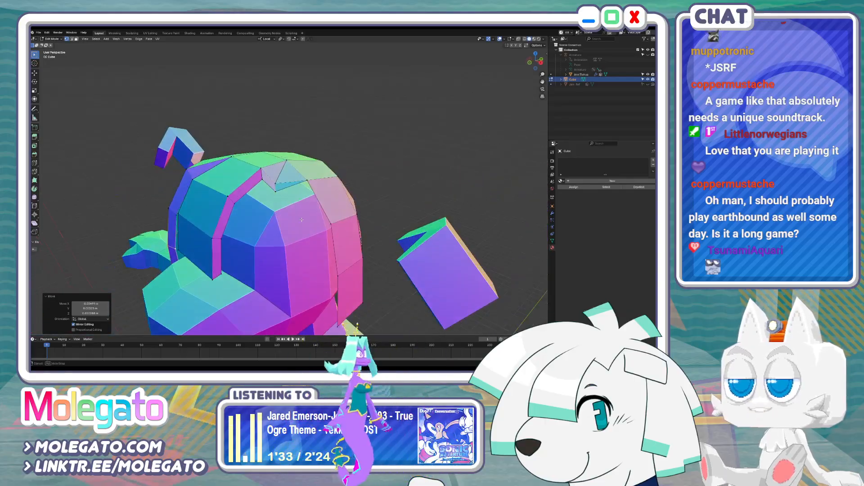
middle_drag(314, 180, 345, 168)
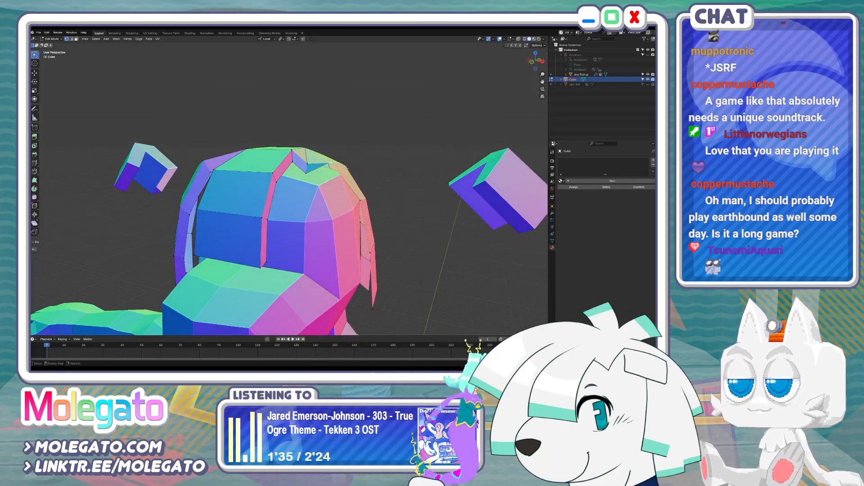
click(344, 178)
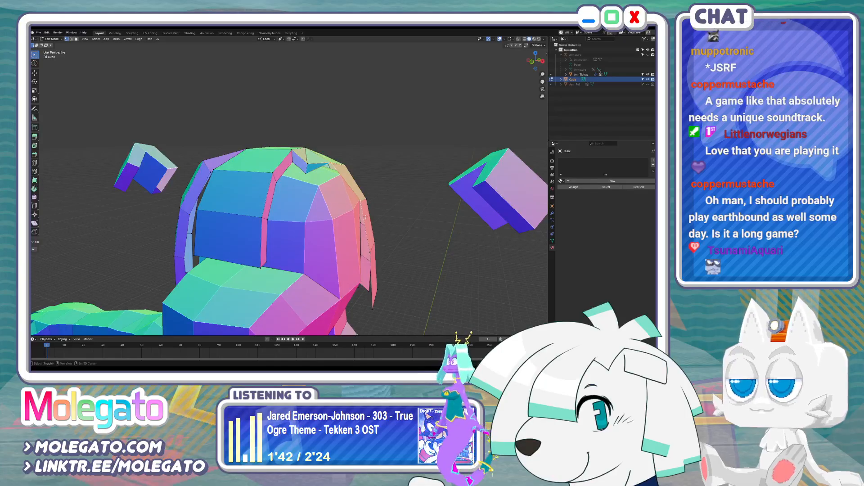
Move the strip along the hanging side strand on the character's left and scale it down slightly
middle_drag(369, 277, 372, 234)
key(g)
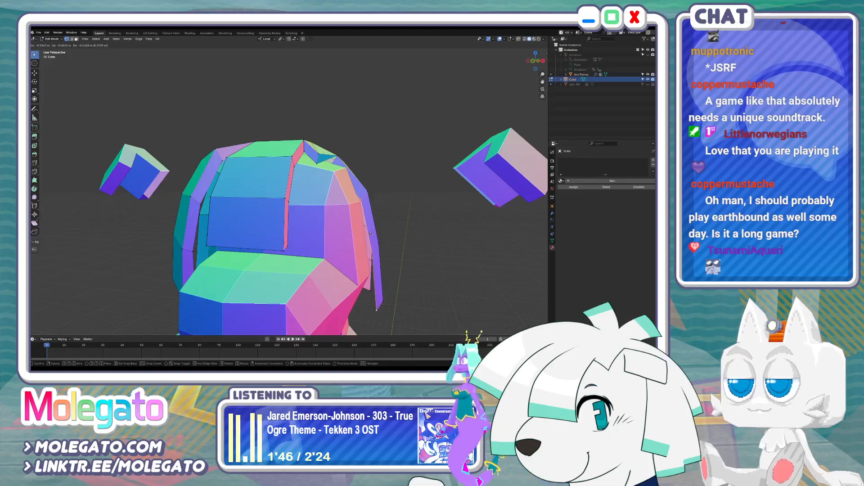
click(367, 232)
click(408, 240)
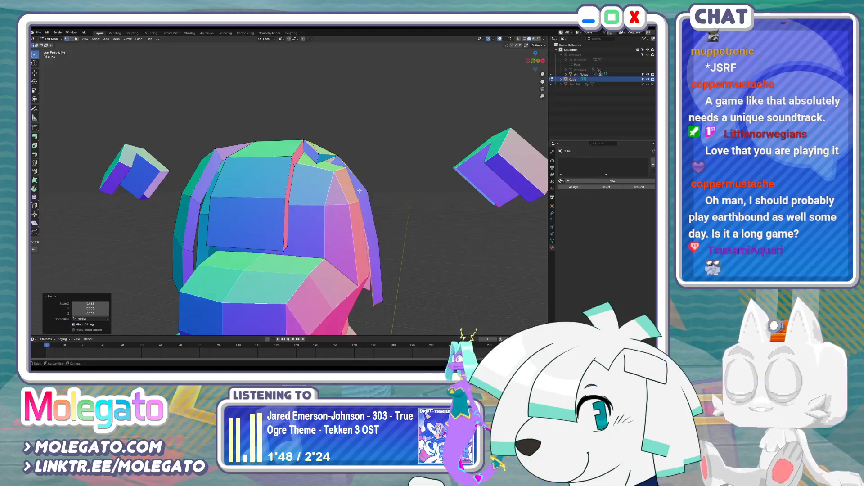
Move the upper vertices of the left side strand's strip outward to follow the curve of the hair
middle_drag(407, 241, 349, 158)
key(alt+z)
key(g)
click(345, 193)
key(alt+z)
shift+click(345, 152)
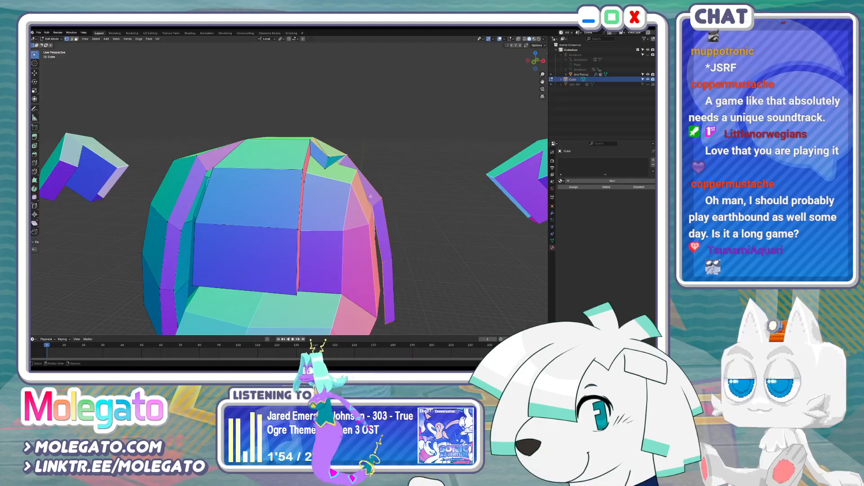
key(g)
click(413, 277)
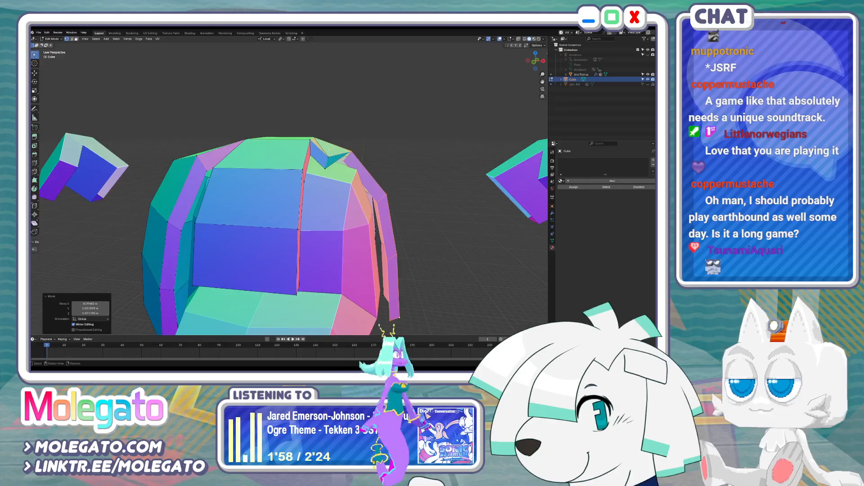
Select the stray edge of the tuft on the crown and dissolve it
shift+click(324, 170)
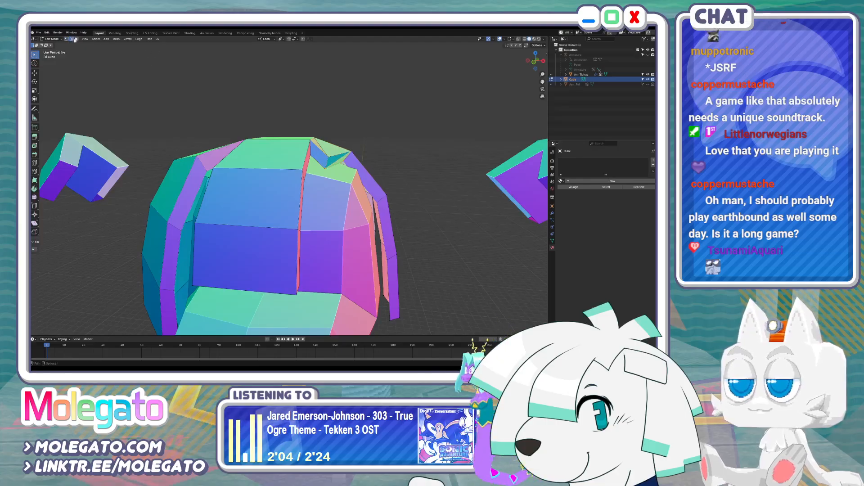
key(x)
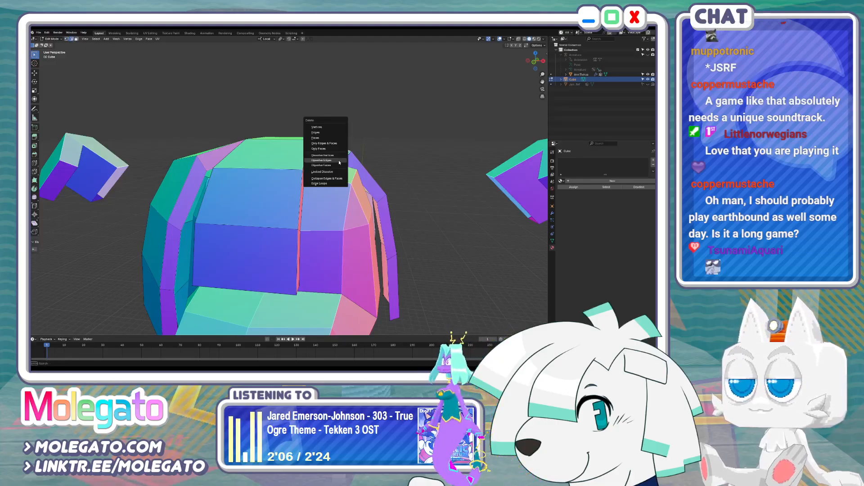
click(340, 162)
middle_drag(339, 162, 124, 54)
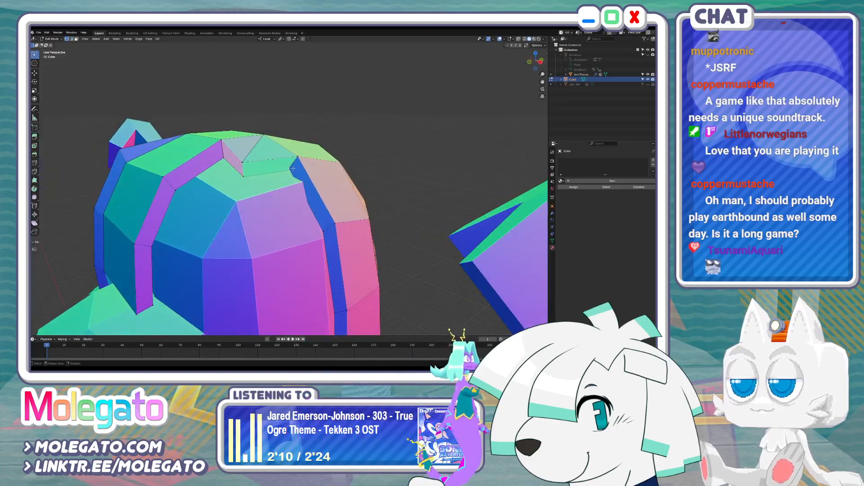
Move the tuft's corner vertices on the crown to tidy its shape against the surrounding hair
key(alt+z)
scroll(306, 171, up, 2)
key(g)
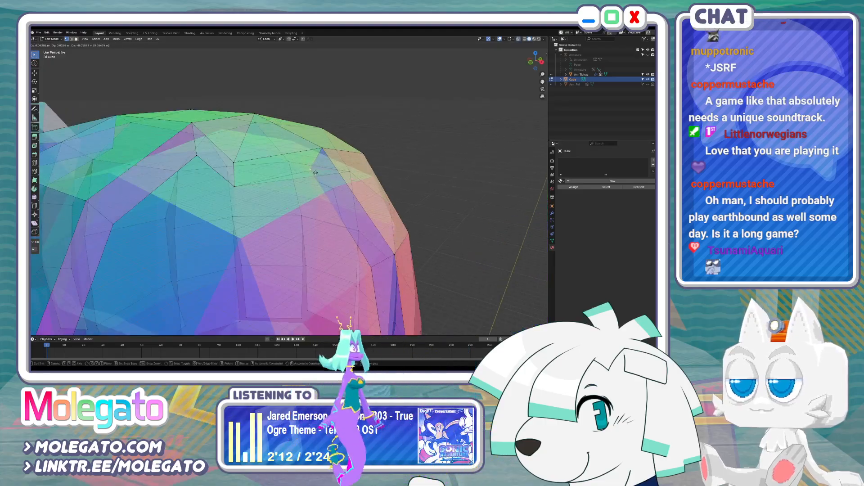
click(314, 174)
key(alt+z)
middle_drag(329, 181, 167, 211)
key(g)
click(337, 187)
Move the outer vertices of the hanging side strand outward to smooth the curve of its silhouette
scroll(337, 187, down, 3)
click(167, 212)
key(g)
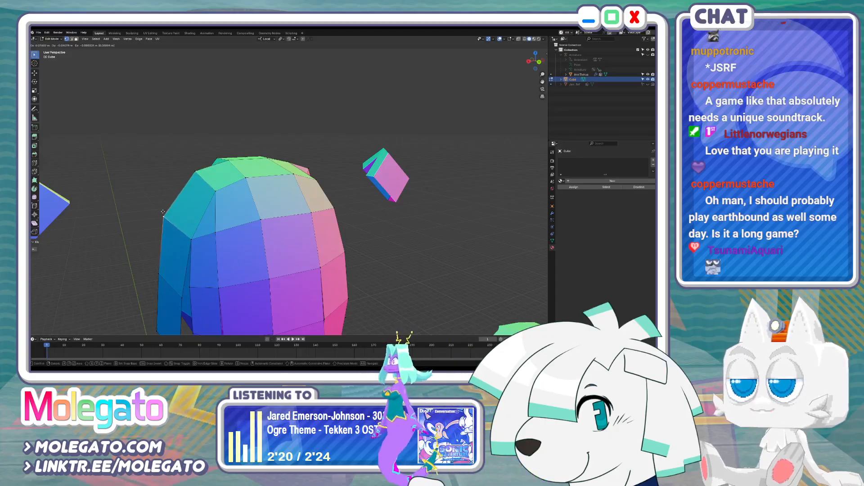
click(163, 213)
click(152, 271)
key(g)
click(145, 273)
scroll(149, 270, up, 4)
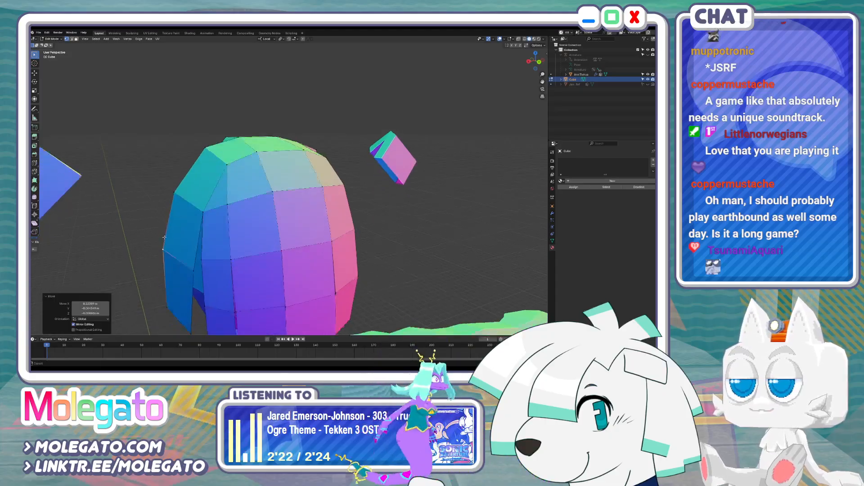
middle_drag(189, 231, 274, 222)
shift+click(382, 111)
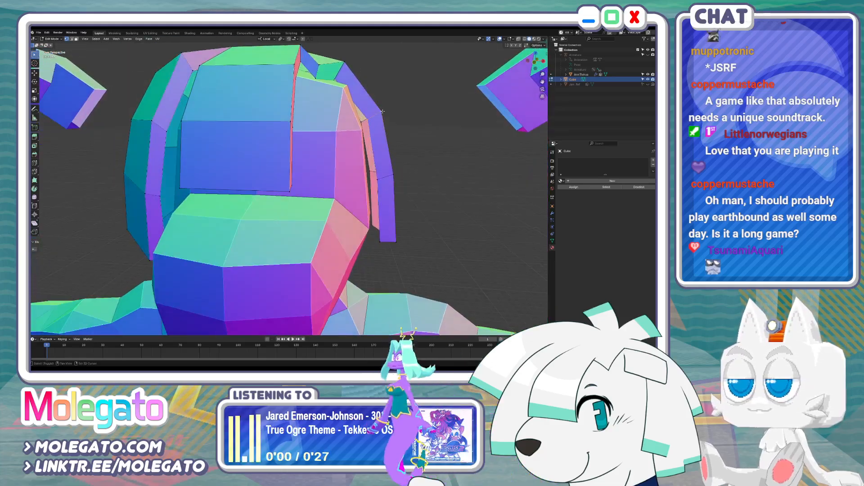
click(381, 111)
Circle-select all faces of the back hair, from one side of the head around to the other
scroll(382, 113, down, 3)
middle_drag(381, 113, 359, 192)
middle_drag(385, 180, 317, 192)
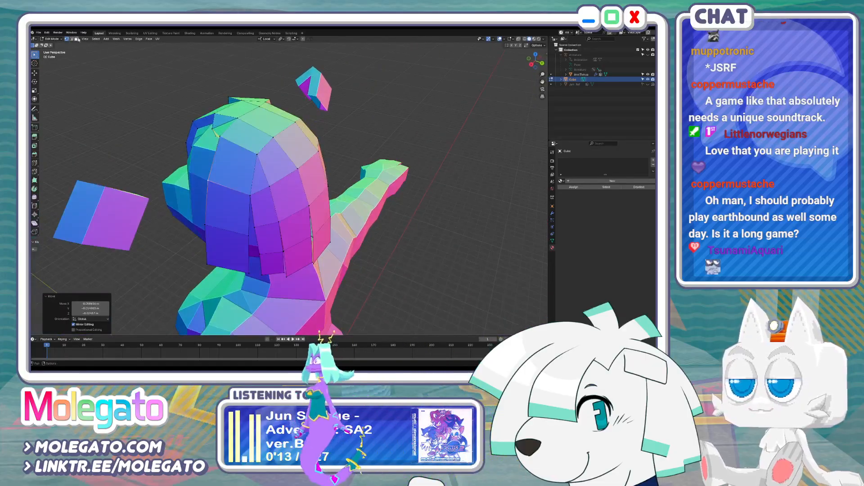
key(c)
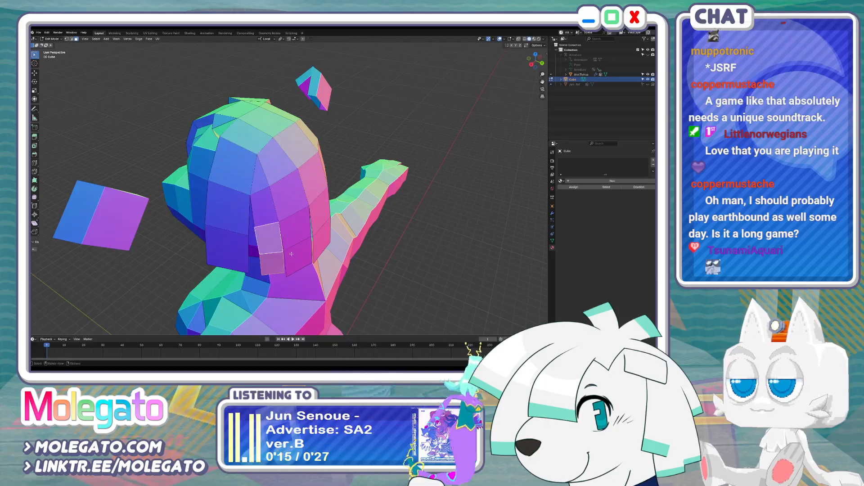
drag(277, 255, 292, 215)
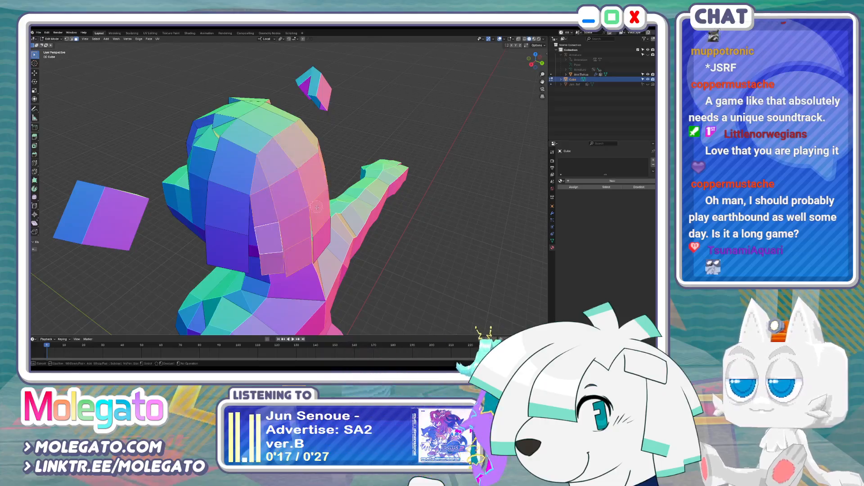
middle_drag(321, 232, 277, 224)
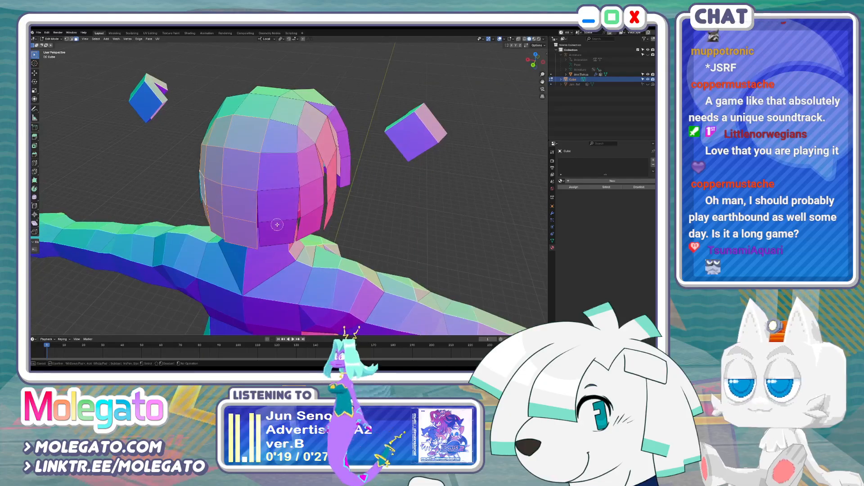
mouse_move(281, 175)
mouse_down()
mouse_move(297, 158)
mouse_move(310, 196)
mouse_up()
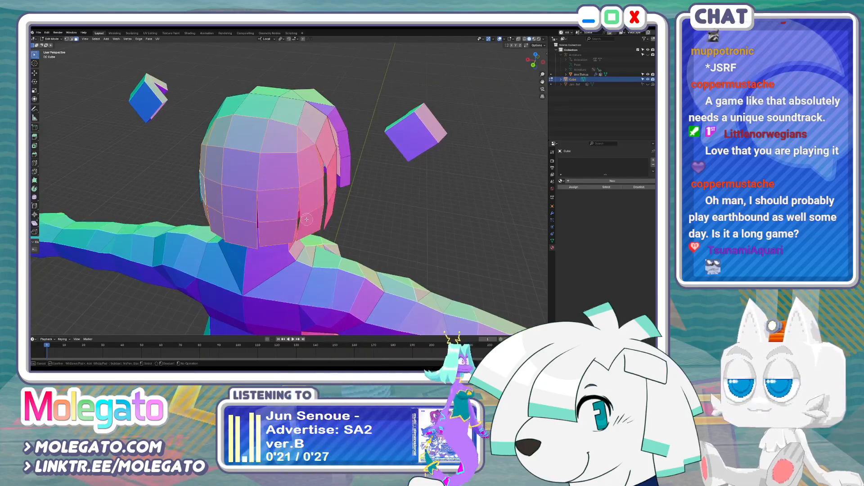
middle_drag(317, 193, 287, 205)
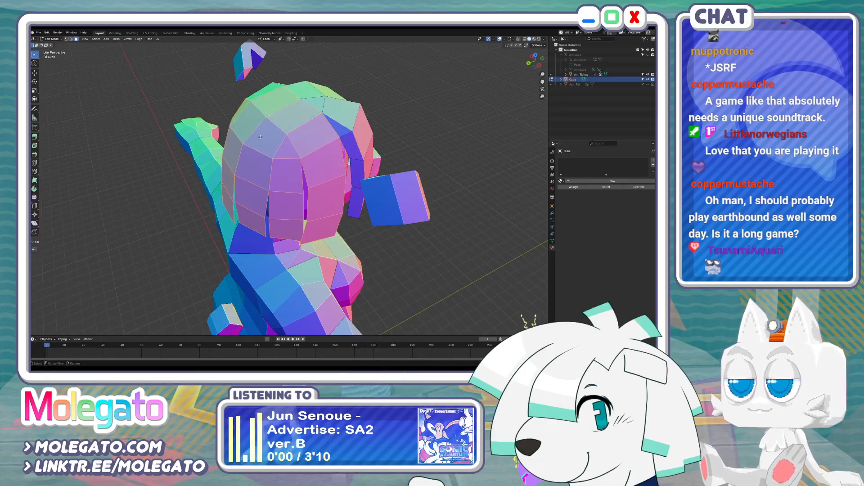
Extrude the selected back hair faces slightly outward along their normals to give the strands thickness
middle_drag(260, 137, 343, 154)
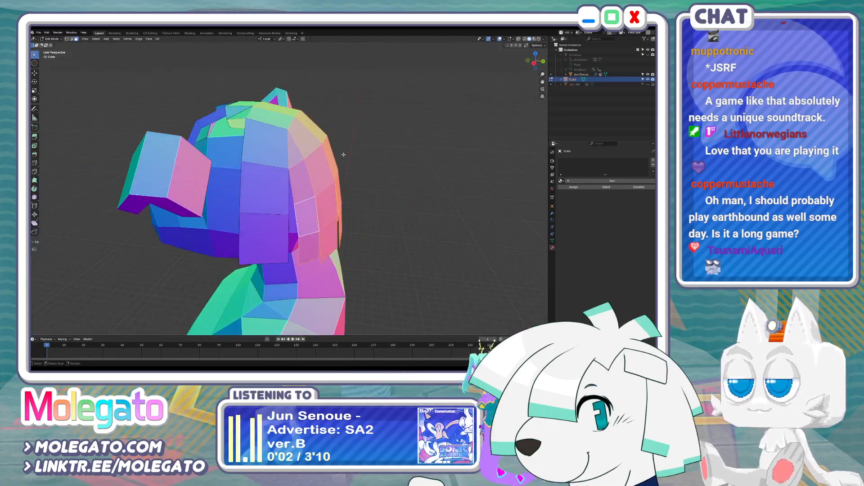
key(F3)
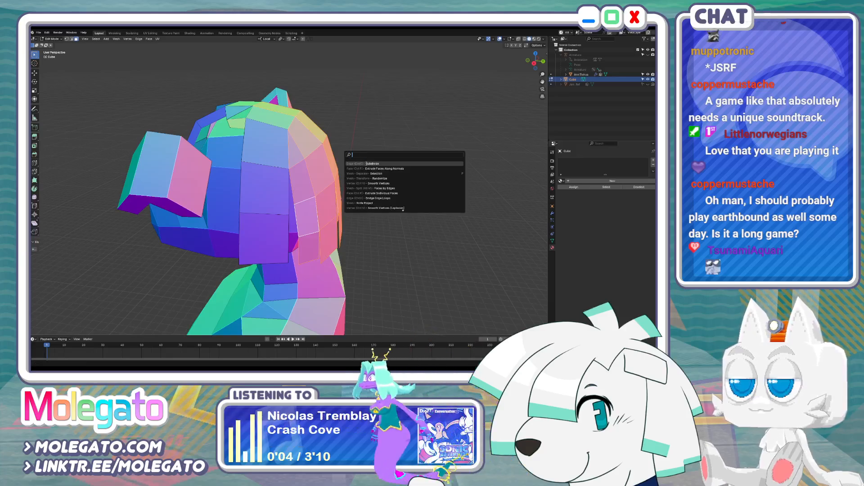
click(368, 168)
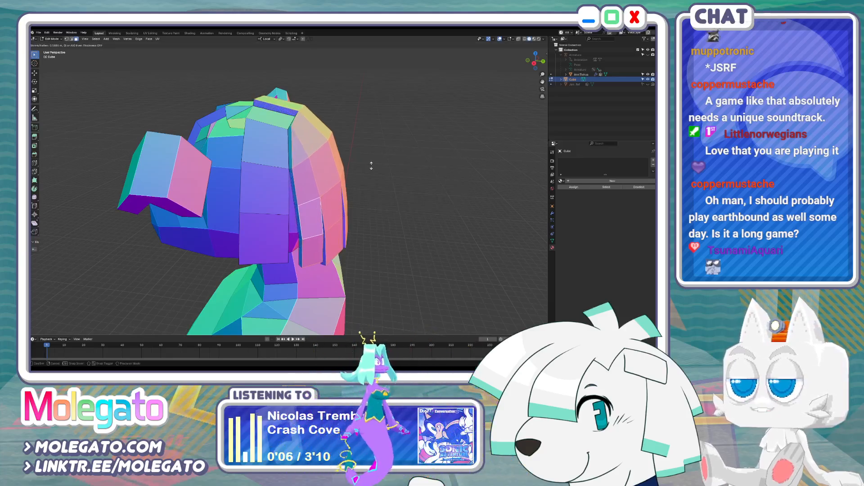
click(374, 163)
Switch to vertex selection and slide the extruded rim's upper corner vertex to taper the step above the side strand
middle_drag(374, 163, 253, 148)
click(67, 39)
middle_drag(238, 185, 314, 187)
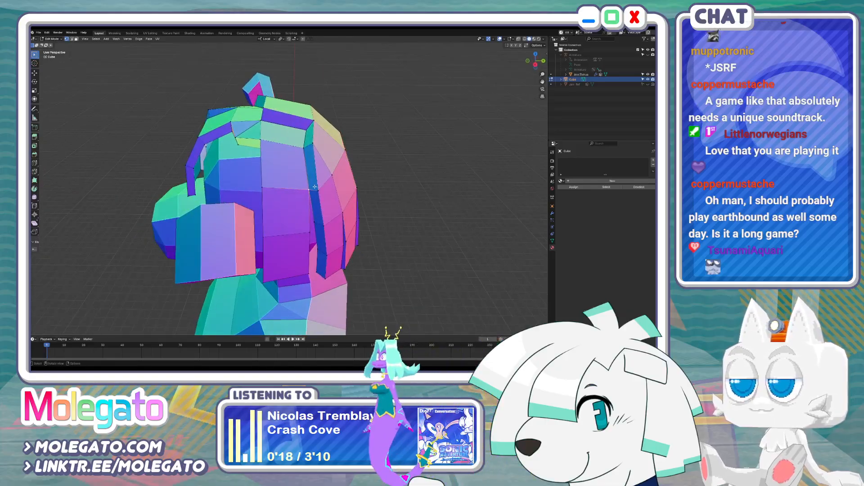
click(302, 178)
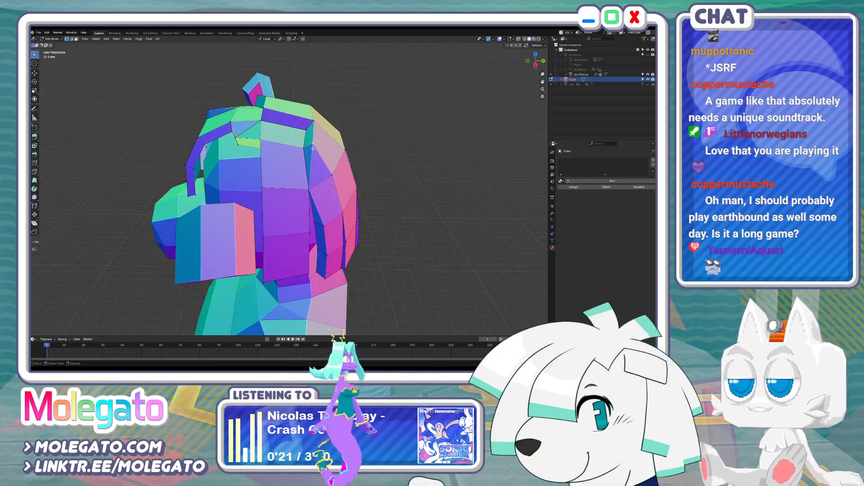
click(297, 153)
key(g)
key(g)
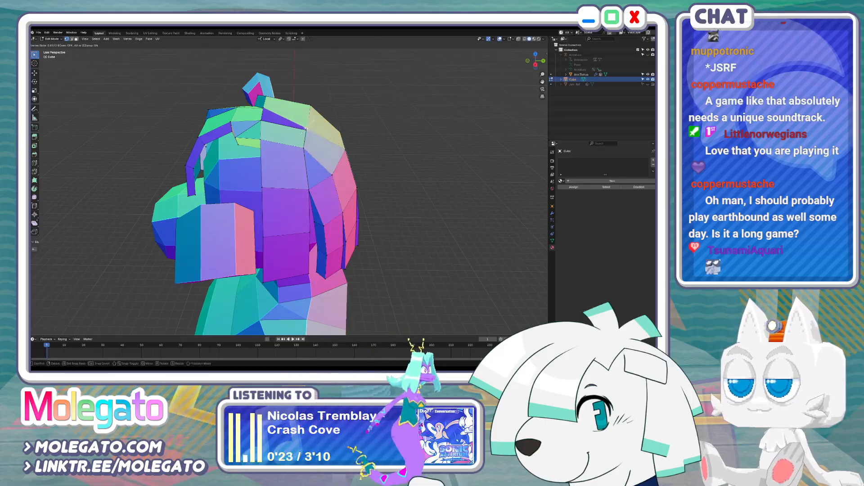
click(298, 135)
Slide the matching upper rim vertex on the opposite side of the head to taper that step
mouse_move(298, 134)
middle_down()
mouse_move(275, 105)
mouse_move(324, 134)
mouse_move(311, 131)
middle_up()
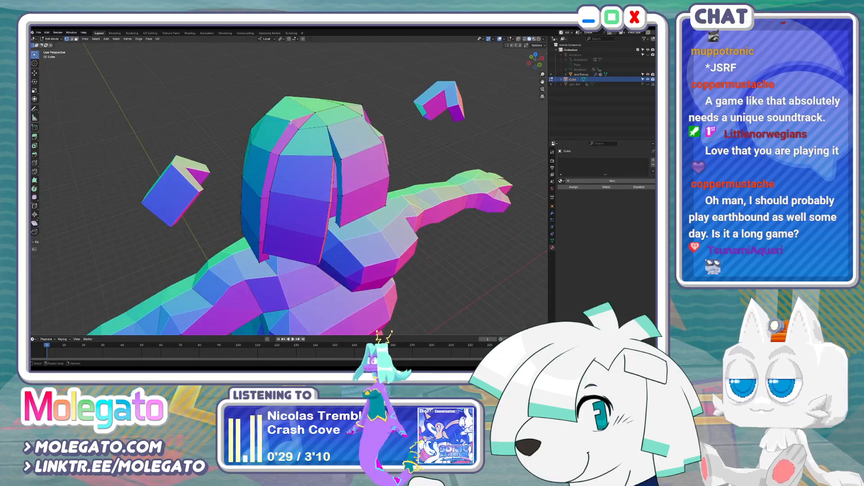
key(g)
key(g)
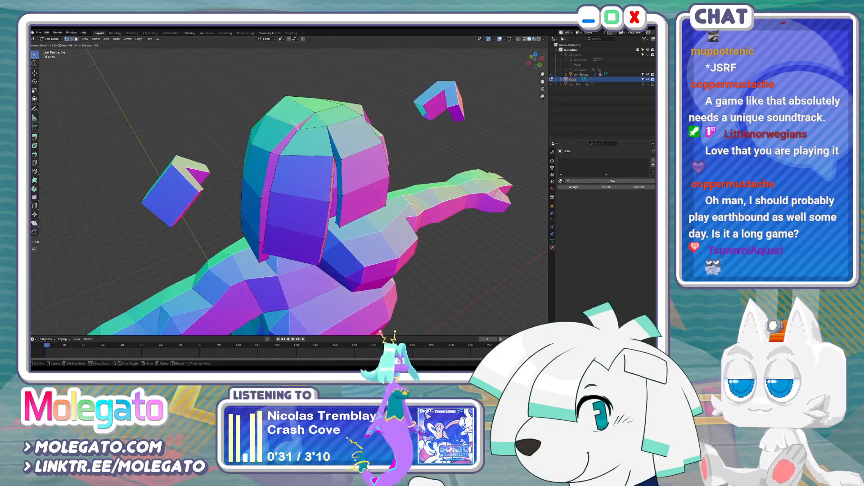
click(296, 127)
Select the linked hair geometry and merge its overlapping vertices by distance
middle_drag(295, 127, 290, 160)
click(269, 152)
key(l)
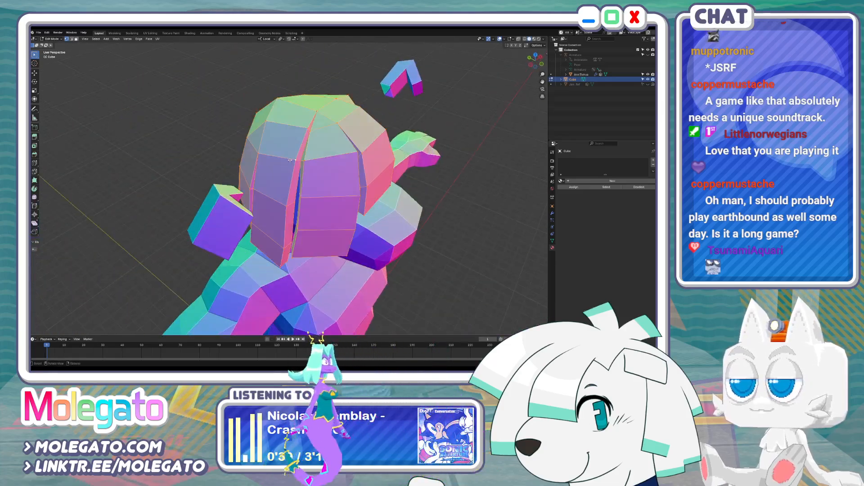
click(270, 189)
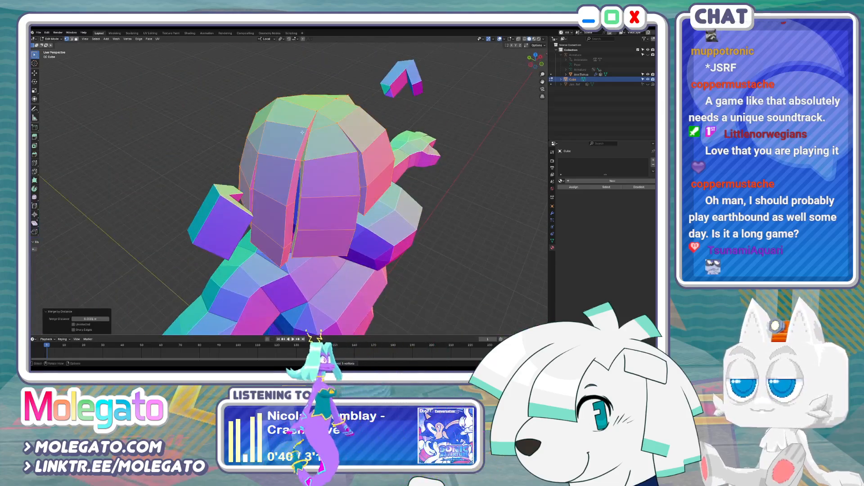
Select the crown vertex at the top of the hair parting and move it along the Z axis
click(320, 111)
middle_drag(320, 111, 370, 109)
key(g)
key(z)
click(296, 100)
Move the neighbouring upper vertices of the back hair to round off the top of the head
click(327, 102)
key(g)
click(327, 107)
click(244, 116)
key(g)
click(215, 123)
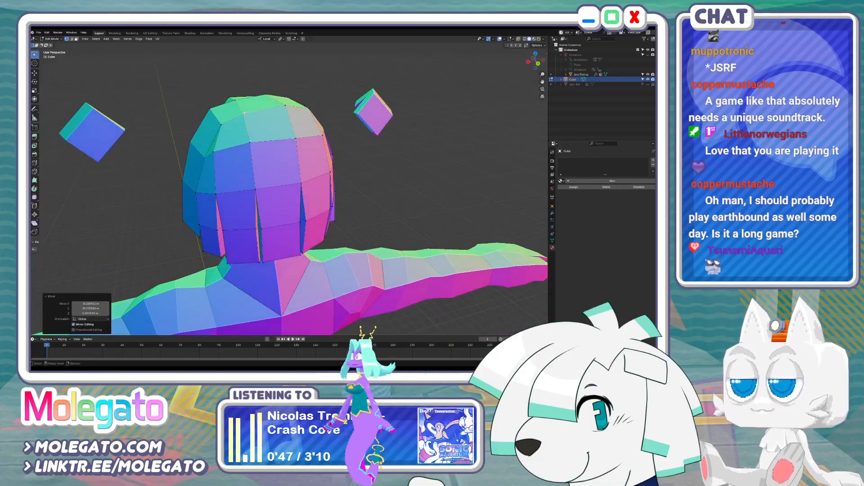
Select the vertices along the gap between the side and back hair strands with X-ray display enabled
shift+click(212, 152)
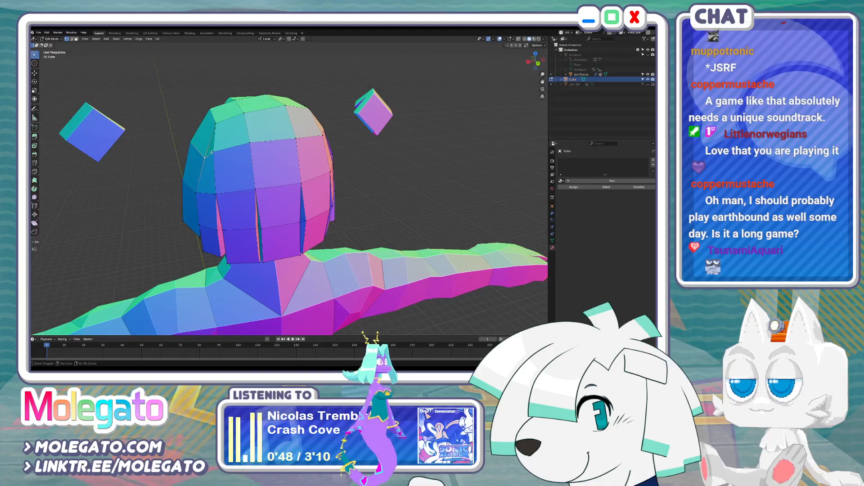
click(209, 152)
middle_drag(209, 152, 243, 224)
key(alt+z)
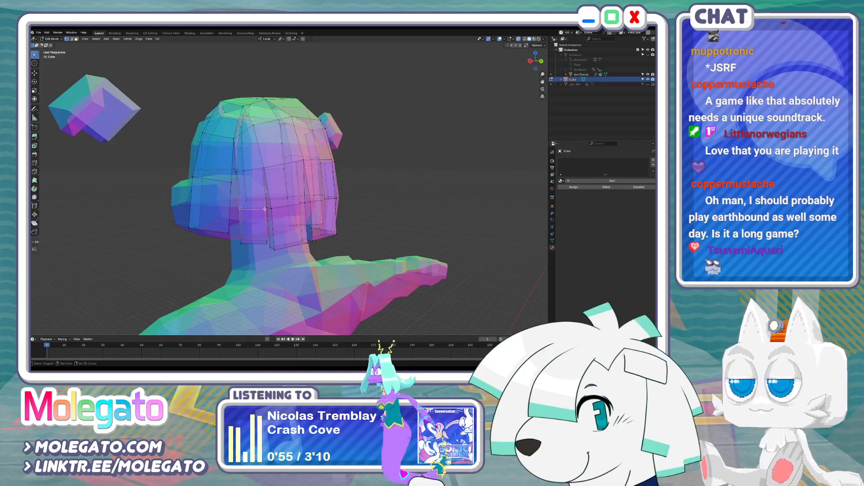
Scale the lower horizontal edge and the bottom edge of the rear hair strand to adjust its width
middle_drag(263, 211, 317, 208)
key(s)
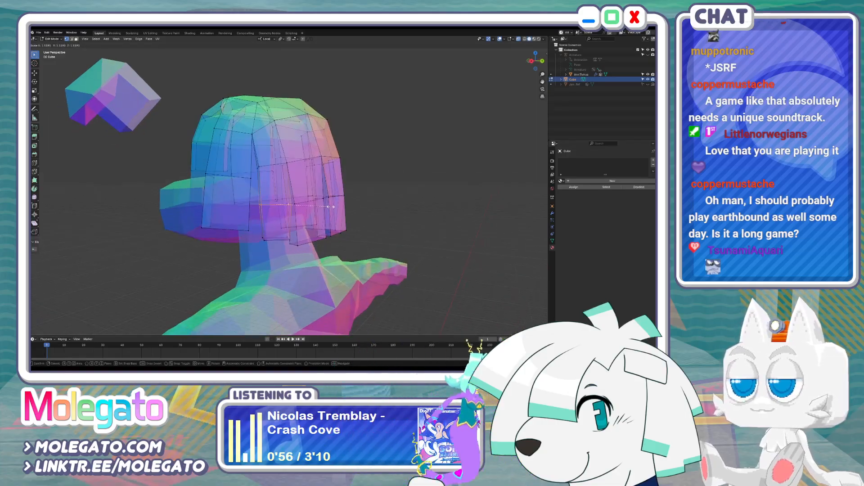
click(291, 233)
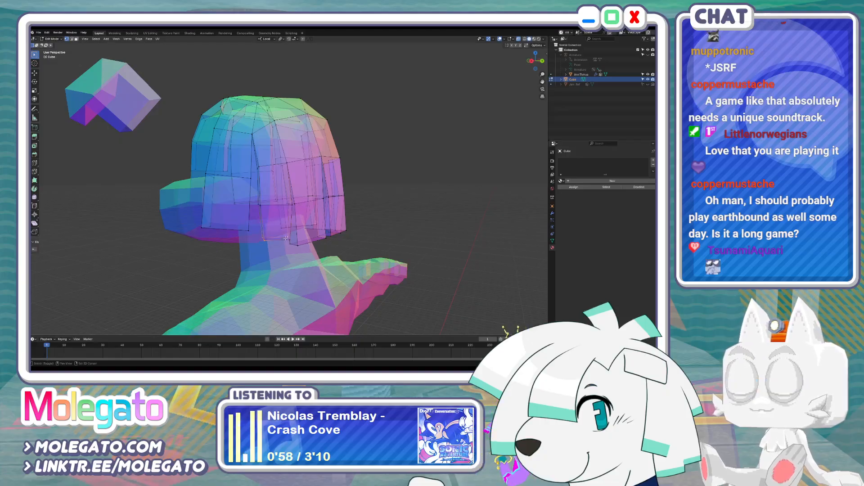
key(s)
click(310, 242)
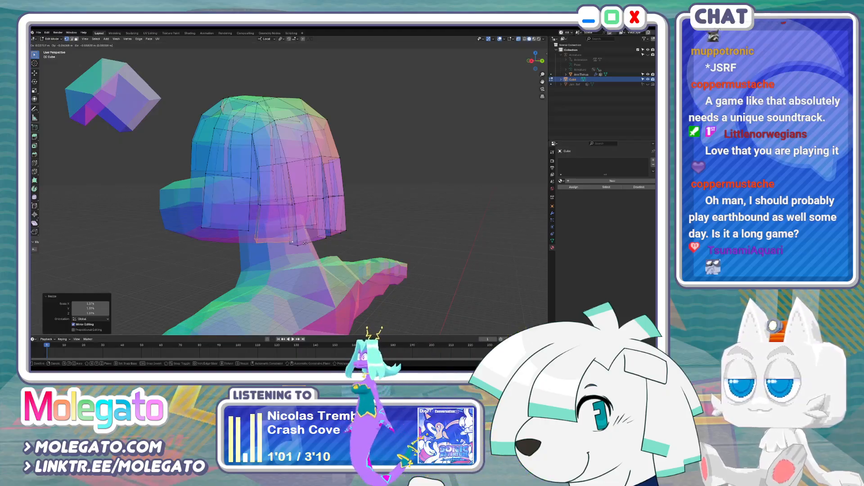
Reposition the bottom edge of the rear hair strand and rotate it slightly
click(304, 243)
key(r)
click(300, 243)
Edge-slide the selected edge at the lower end of the rear hair strand with X-ray off
key(alt+z)
key(g)
key(g)
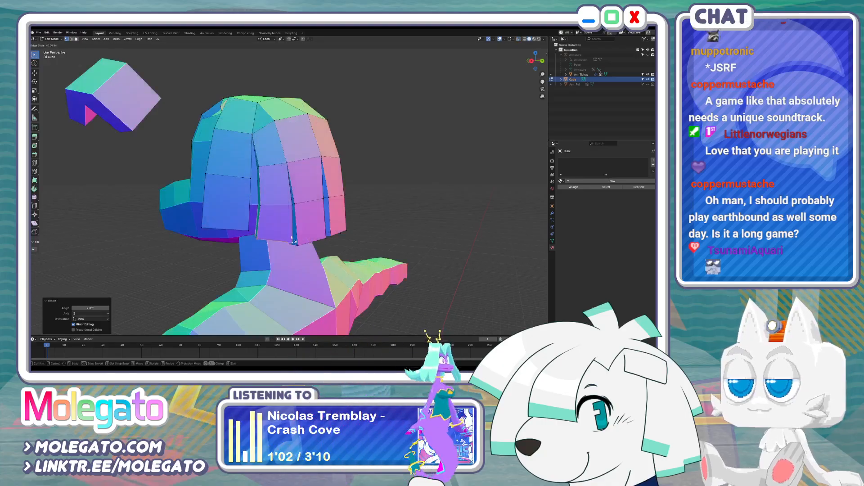
click(294, 236)
key(alt+z)
key(alt+z)
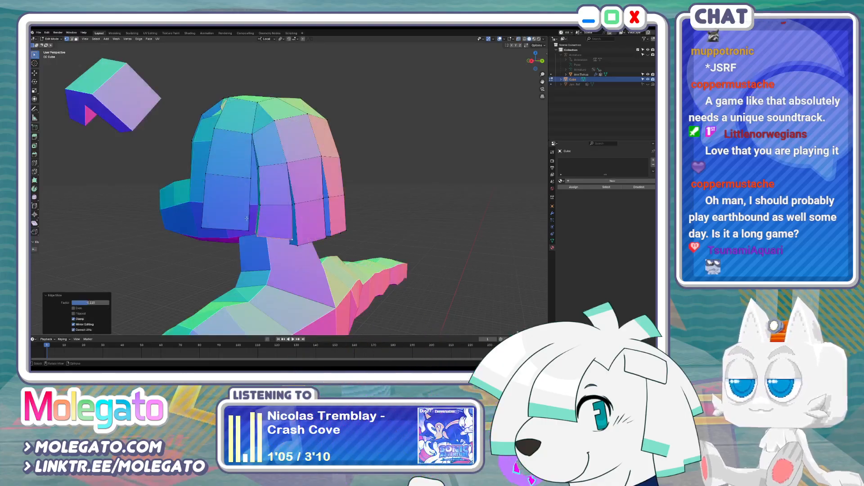
Slide the rear vertex on the side hair strand's lower crossing edge slightly upward
middle_drag(192, 231, 255, 215)
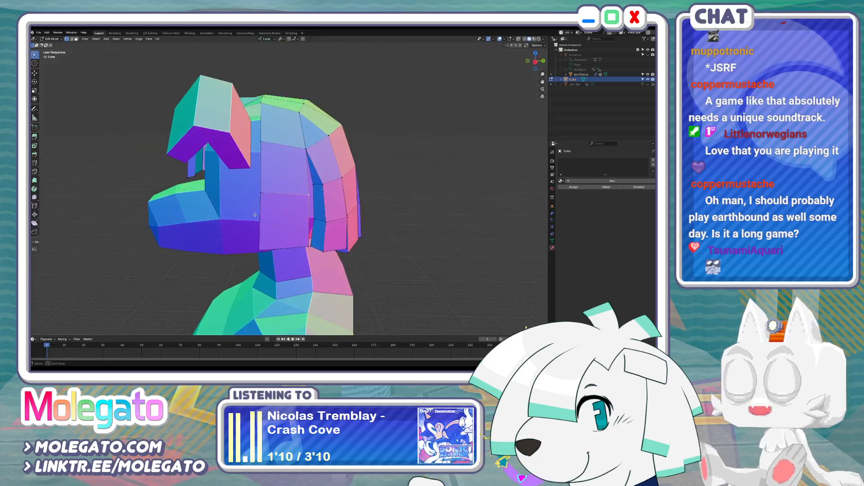
key(g)
key(g)
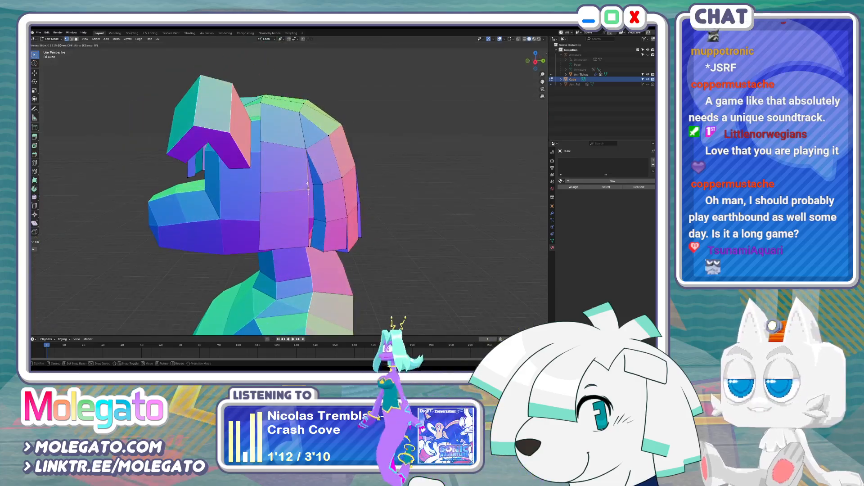
click(307, 184)
Slide the front vertex of the side hair strand's lower crossing edge into line along its edge
click(261, 193)
middle_drag(261, 193, 343, 192)
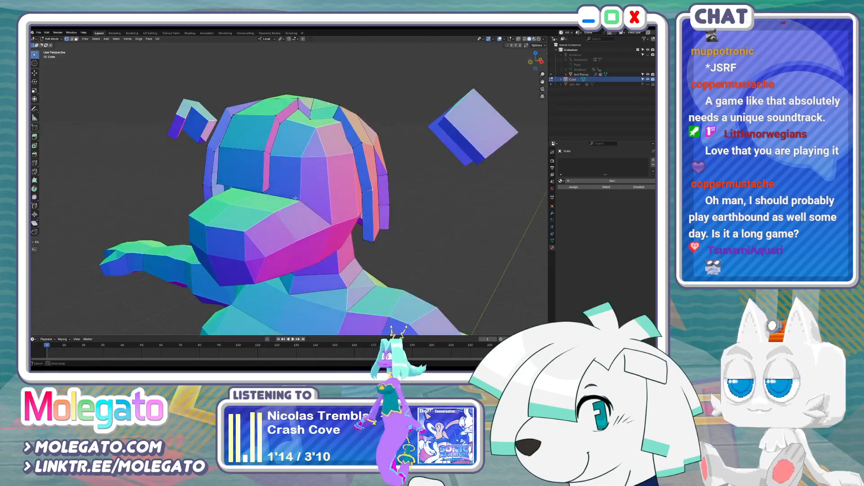
key(g)
key(g)
click(361, 190)
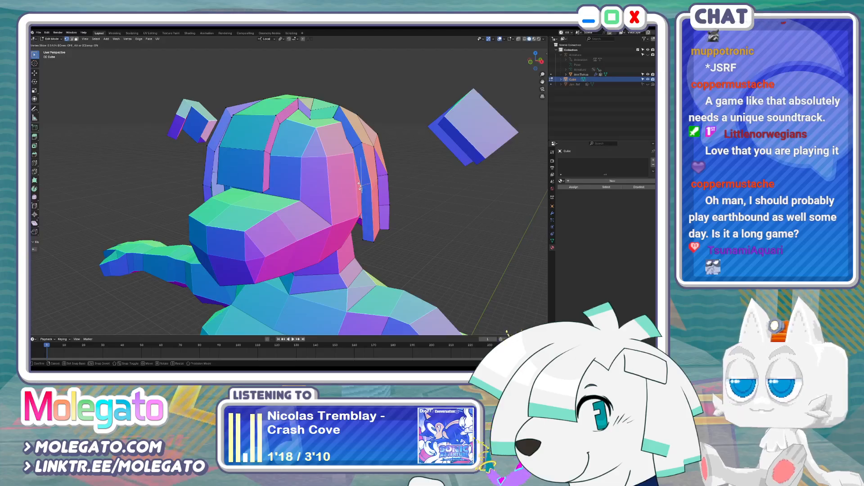
click(360, 187)
Merge the two neighbouring vertices on the side strand's rear edge at their center
middle_drag(360, 187, 316, 212)
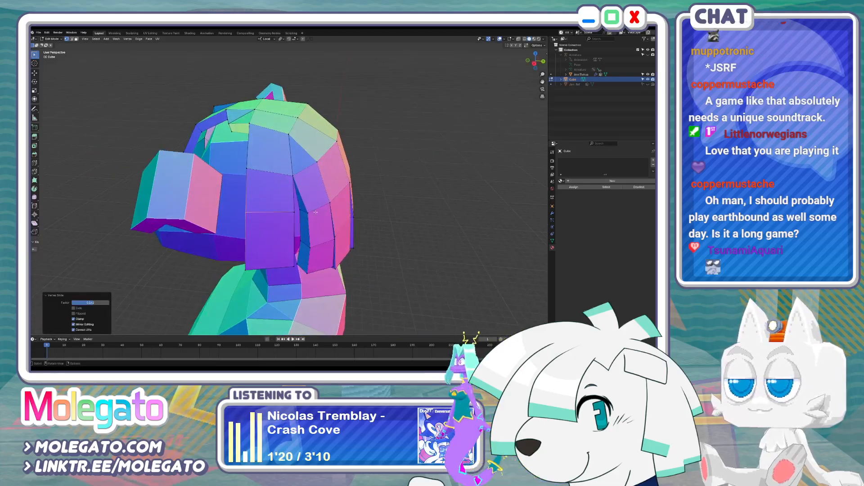
shift+click(298, 210)
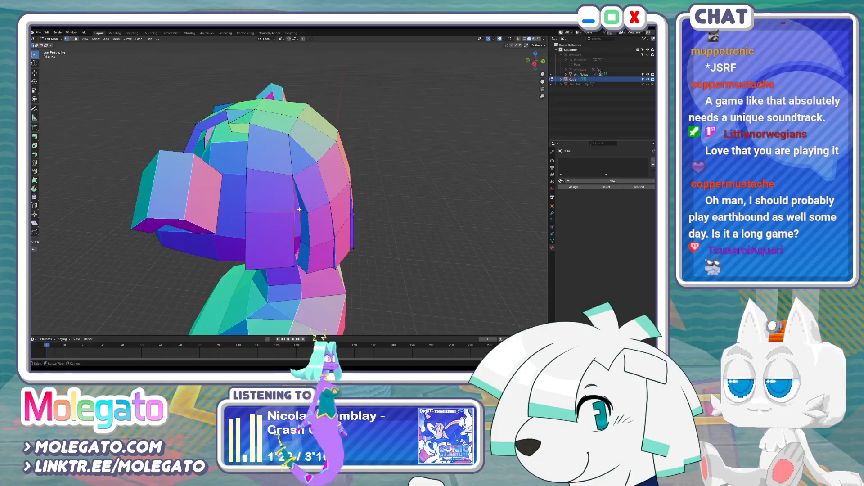
click(277, 181)
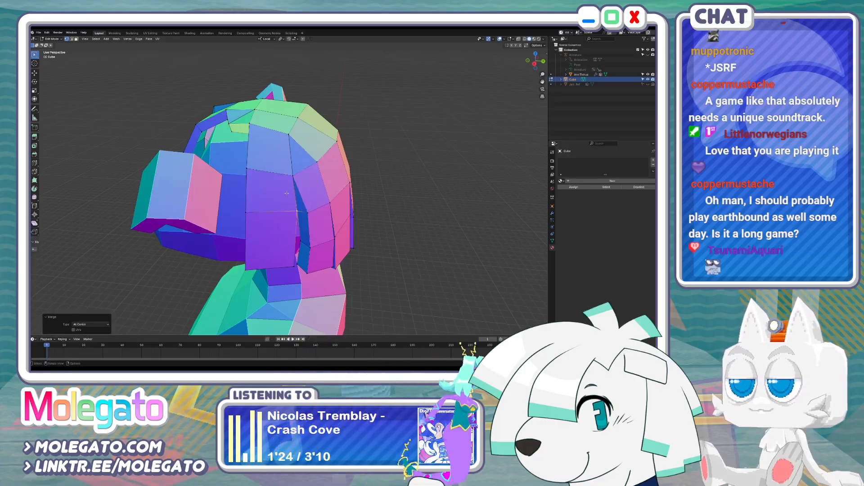
Move the selected vertex of the side hair strand to refine the strand's outline
middle_drag(277, 181, 397, 202)
key(g)
click(346, 203)
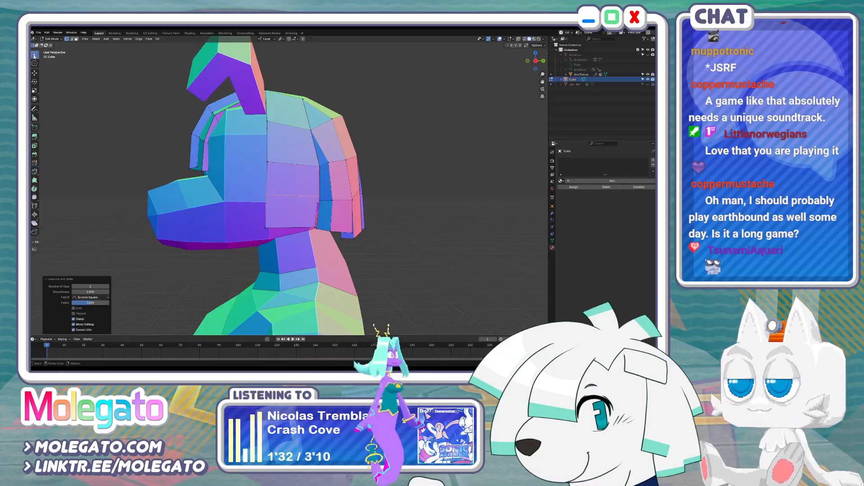
Merge the two adjacent vertices on the side strand's lower rear edge at center and adjust the vertex position from the front
middle_drag(252, 211, 275, 211)
click(275, 211)
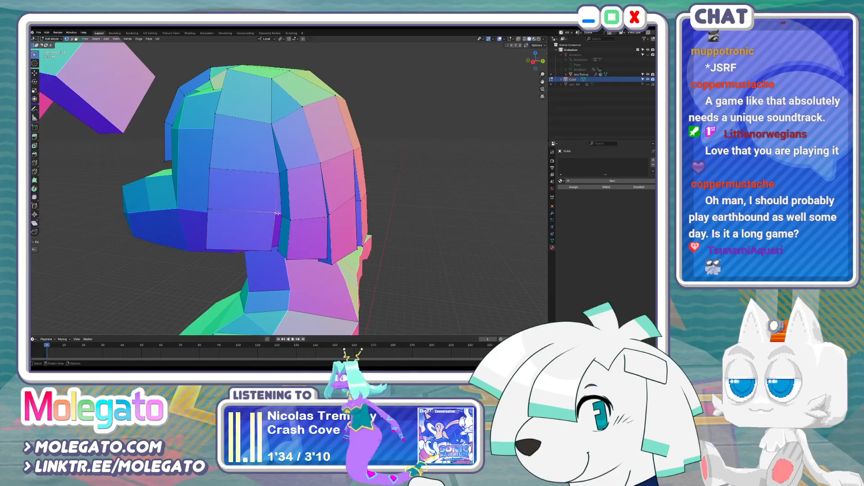
shift+click(283, 216)
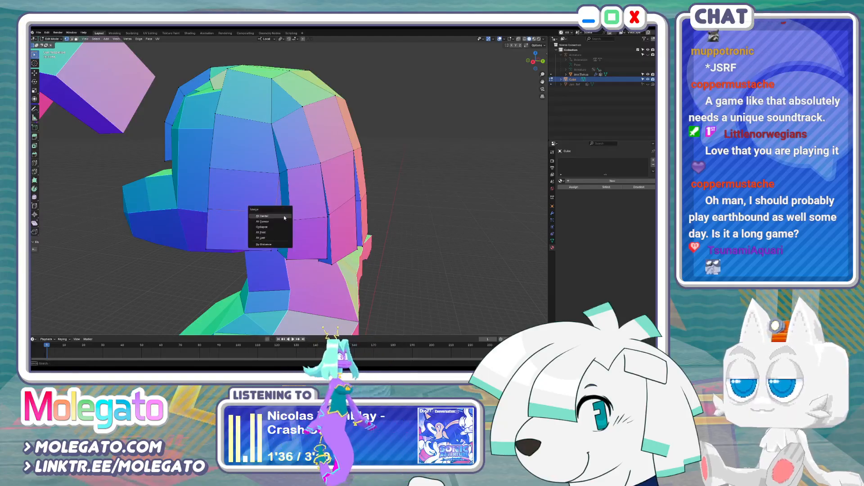
middle_drag(287, 215, 293, 207)
click(407, 188)
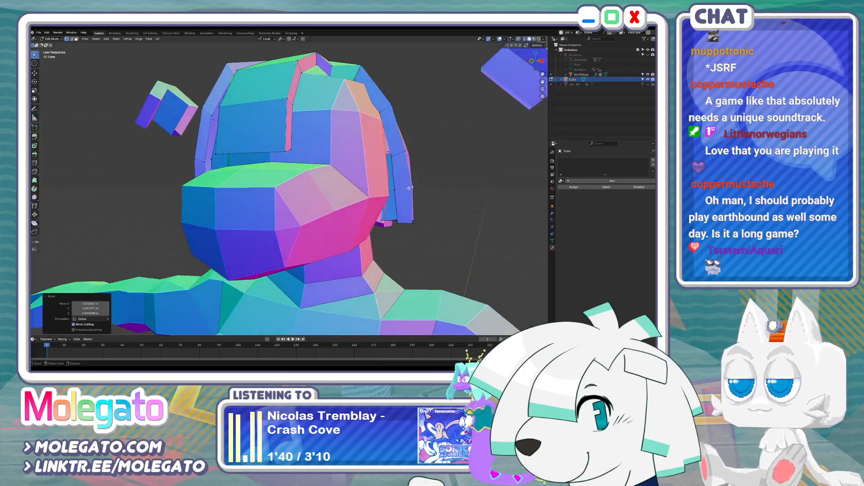
Move the bottom edge of the strand behind the side strand, and merge the selected lower corner vertices at the last one
middle_drag(408, 188, 356, 218)
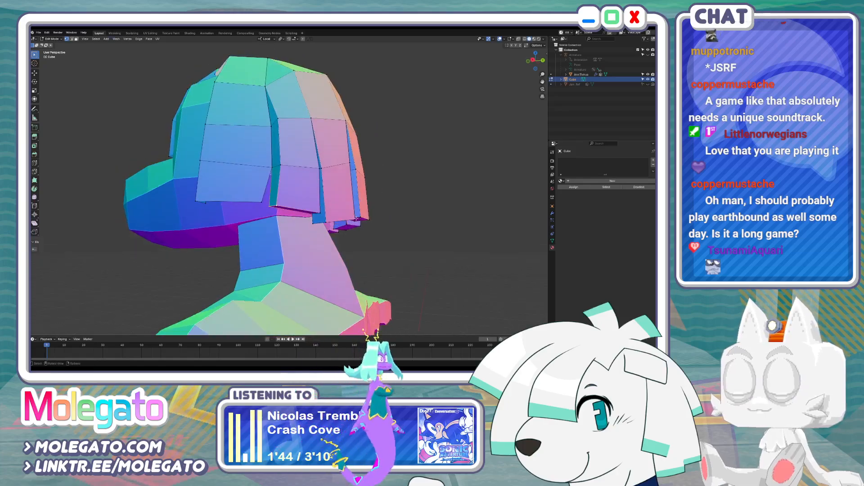
click(305, 220)
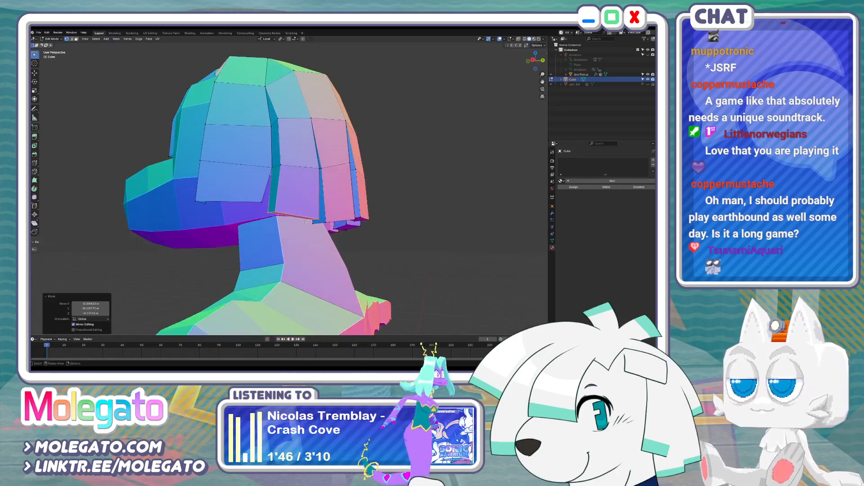
middle_drag(305, 219, 325, 236)
click(286, 231)
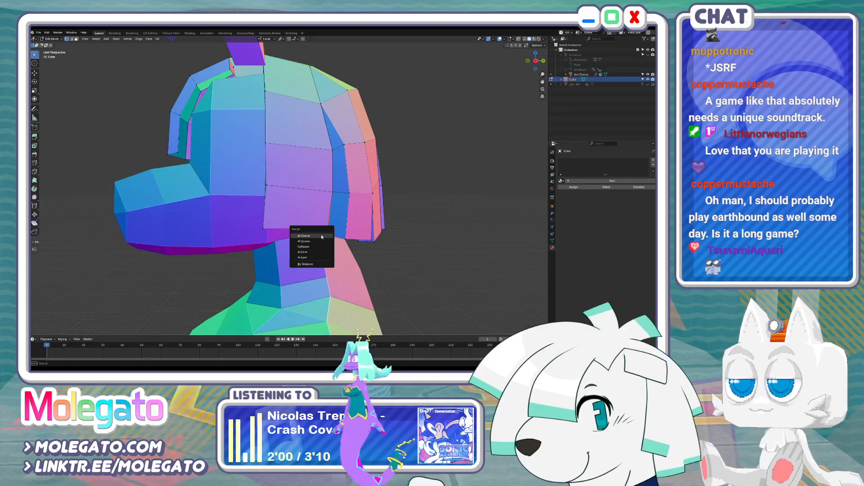
click(308, 257)
Extrude the selected edge on the inner side of the side hair strand's lower end
middle_drag(309, 258, 360, 222)
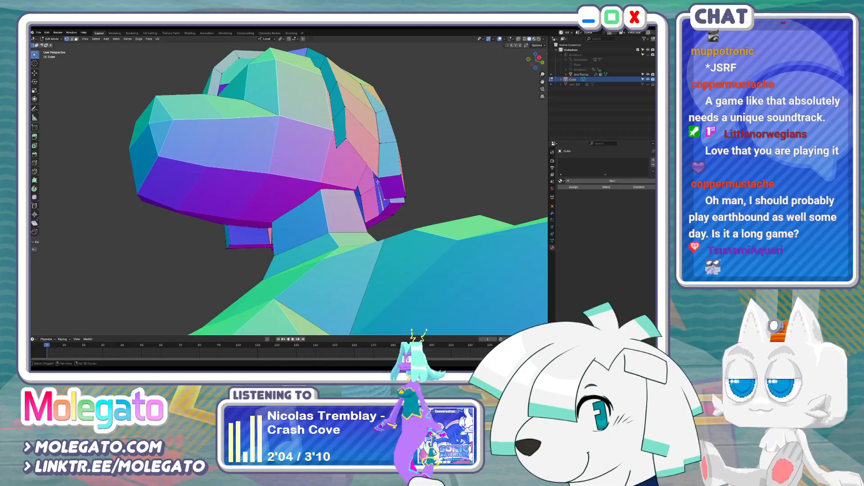
key(e)
click(349, 169)
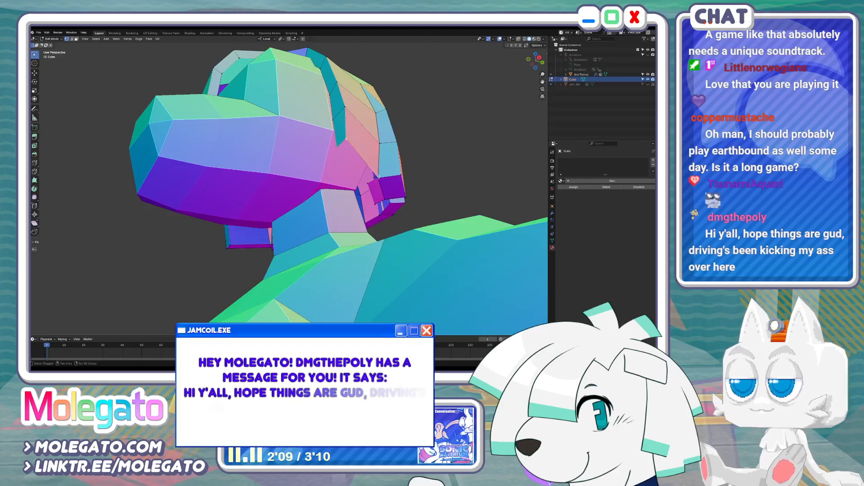
Move the lower corner vertices on one side of the rear hair strands to even out their bottom ends
middle_drag(367, 183, 300, 200)
click(219, 196)
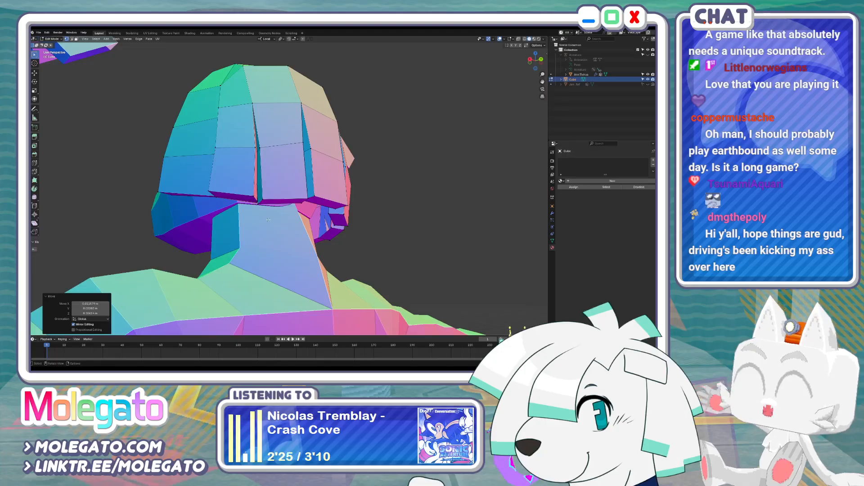
key(KP_3)
scroll(284, 224, up, 2)
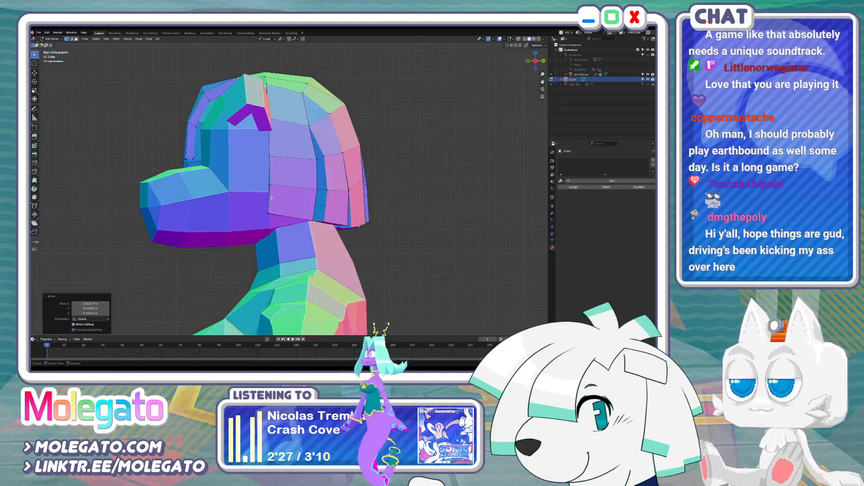
scroll(289, 223, up, 1)
middle_drag(289, 222, 297, 199)
scroll(305, 210, down, 2)
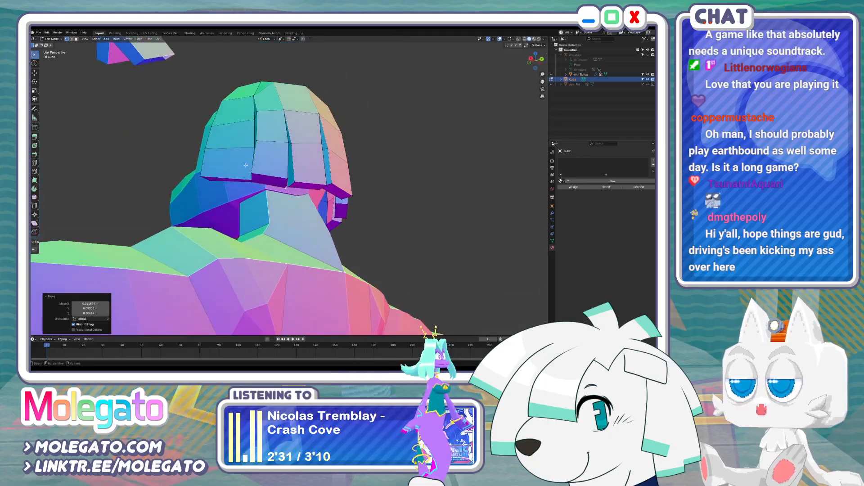
drag(255, 182, 255, 182)
key(g)
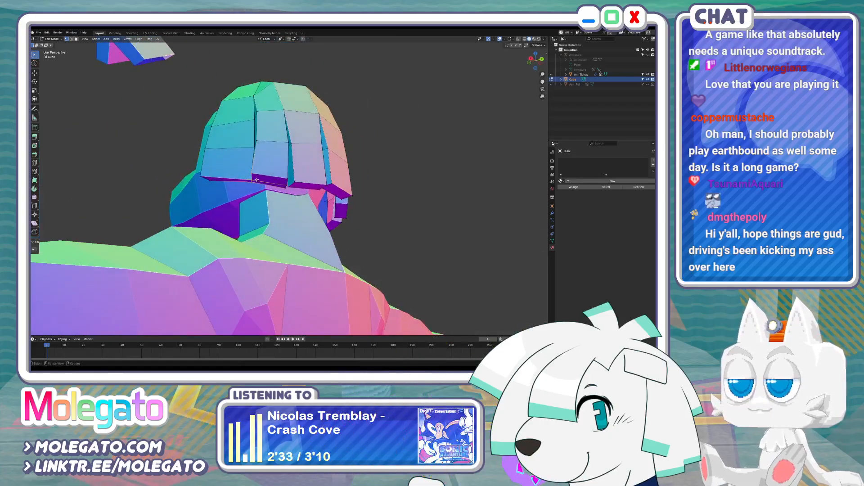
click(257, 166)
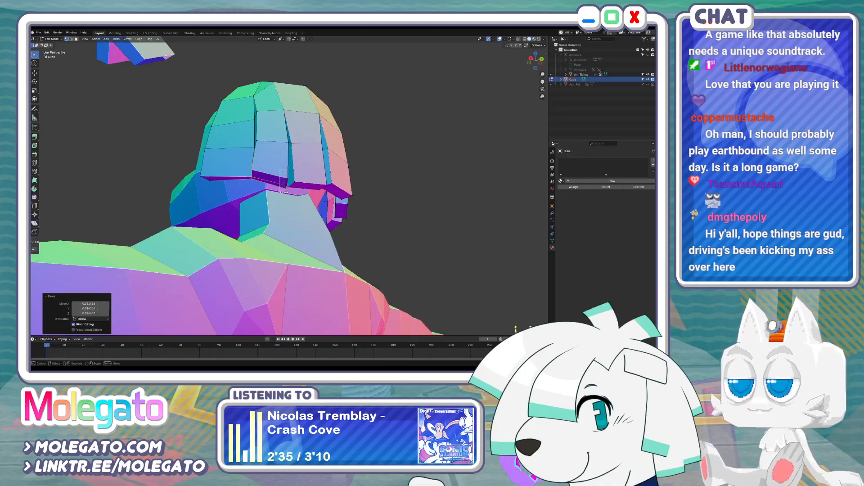
Select the opposite lower corner of the rear hair strand and reposition it
drag(286, 191, 294, 186)
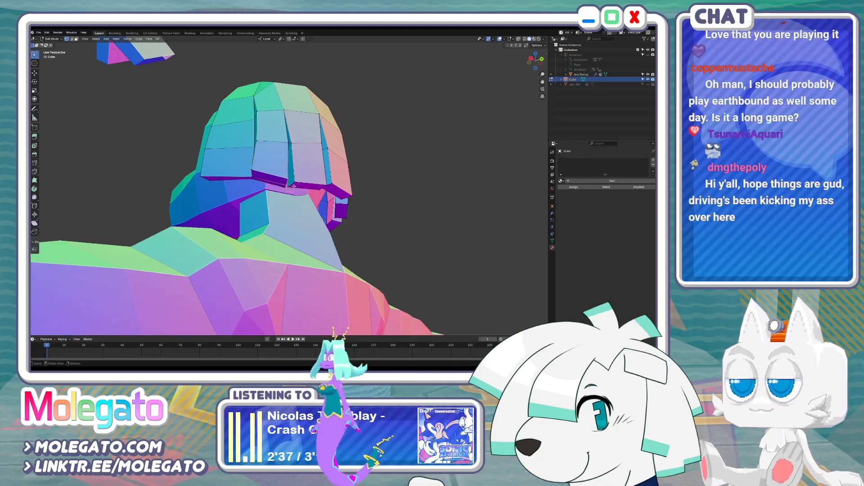
middle_drag(293, 186, 354, 235)
key(g)
click(290, 189)
Lengthen the rear hair strand by moving its lower end along its local Z axis, and rotate and reposition that end
key(g)
key(z)
key(z)
click(385, 232)
key(r)
click(437, 252)
key(g)
click(436, 254)
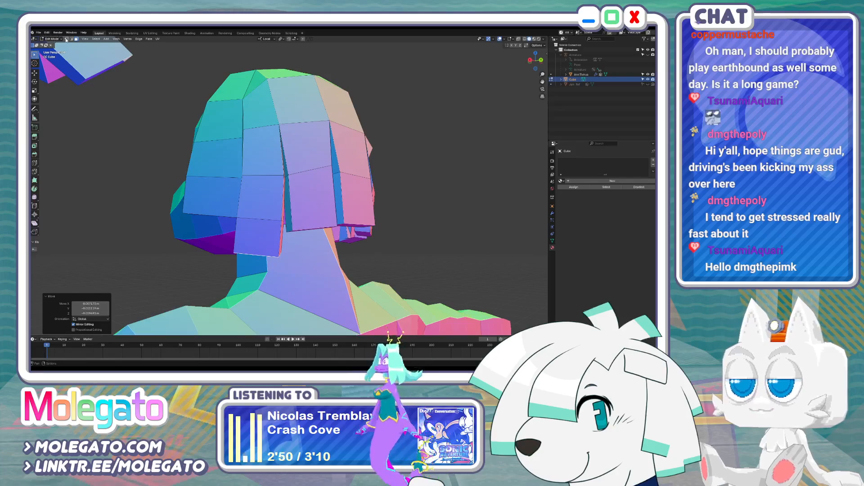
Isolate the hair object in local view and return to editing its mesh
middle_drag(249, 178, 241, 205)
middle_drag(190, 230, 278, 235)
middle_drag(290, 238, 251, 223)
key(Tab)
key(KP_Divide)
key(Tab)
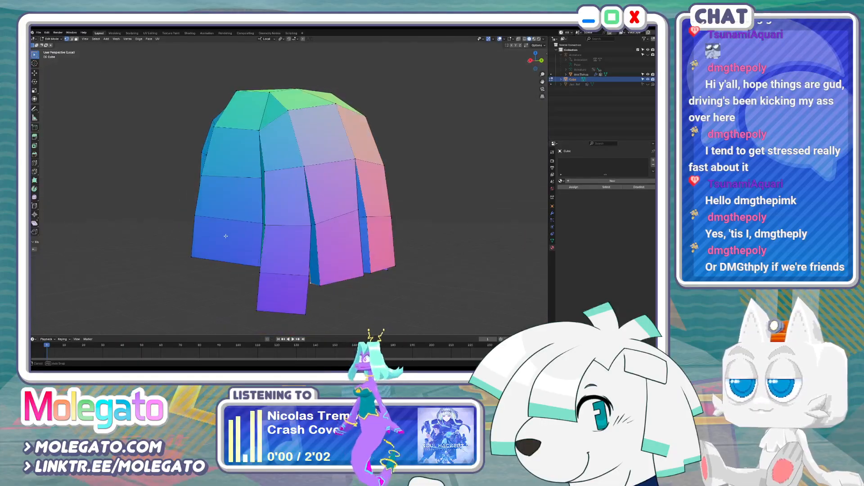
Adjust the long strand's upper vertex and edge-slide the extra edge at its lower end fully onto the neighbouring edge, factor 1
click(274, 231)
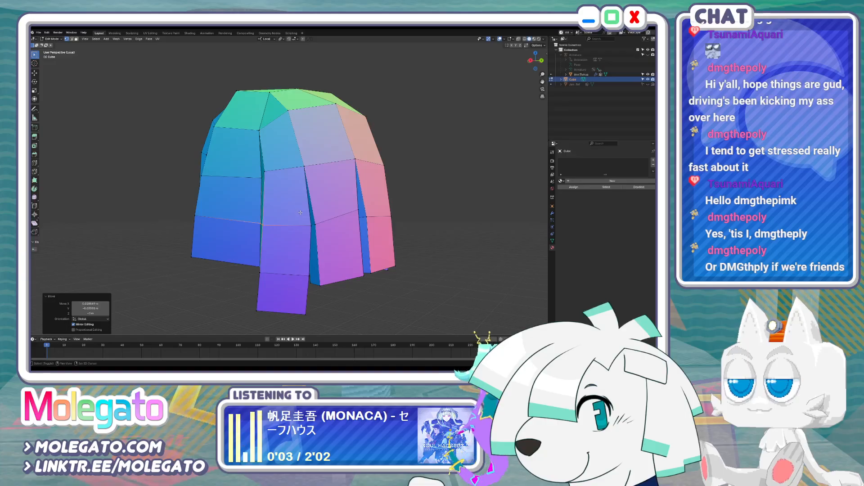
middle_drag(300, 212, 258, 203)
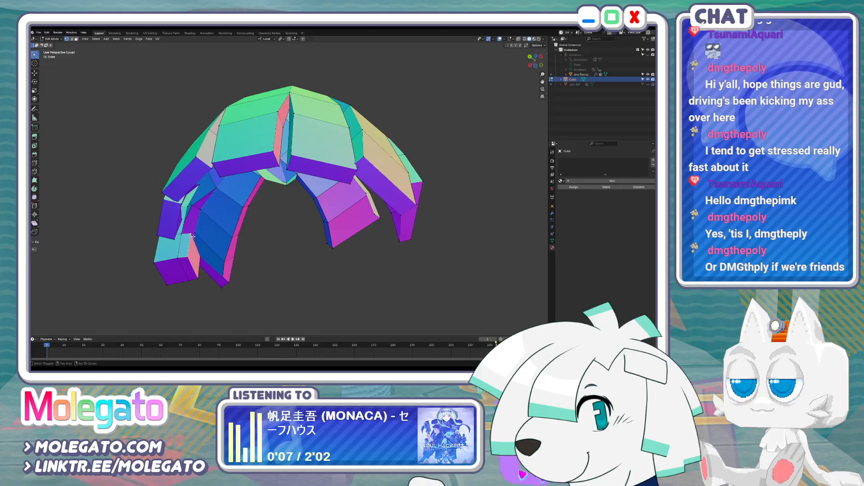
key(g)
key(g)
click(143, 236)
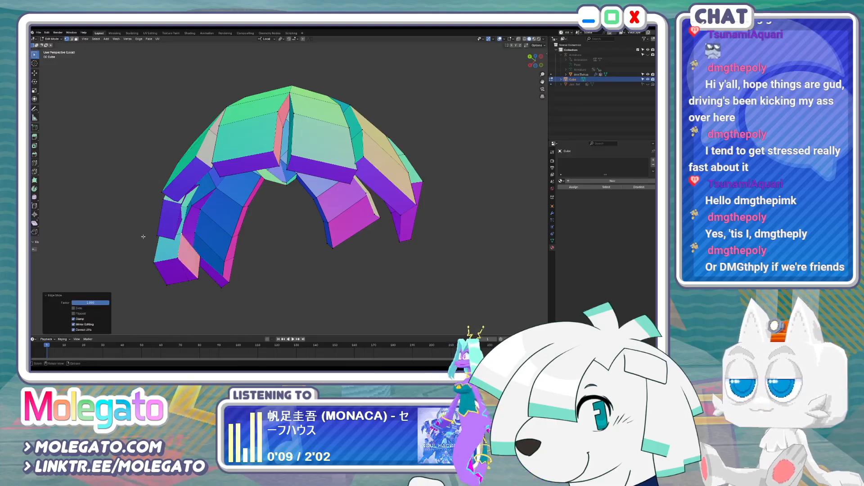
Select the entire hair mesh and merge its overlapping vertices by distance
key(a)
key(m)
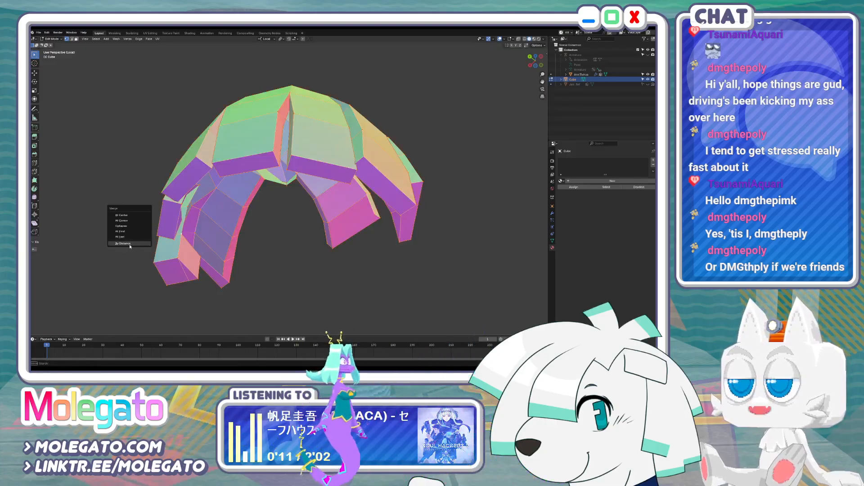
click(130, 246)
Select the lower edge of the rear centre hair strand and move it outward from the head in side view
middle_drag(129, 246, 270, 271)
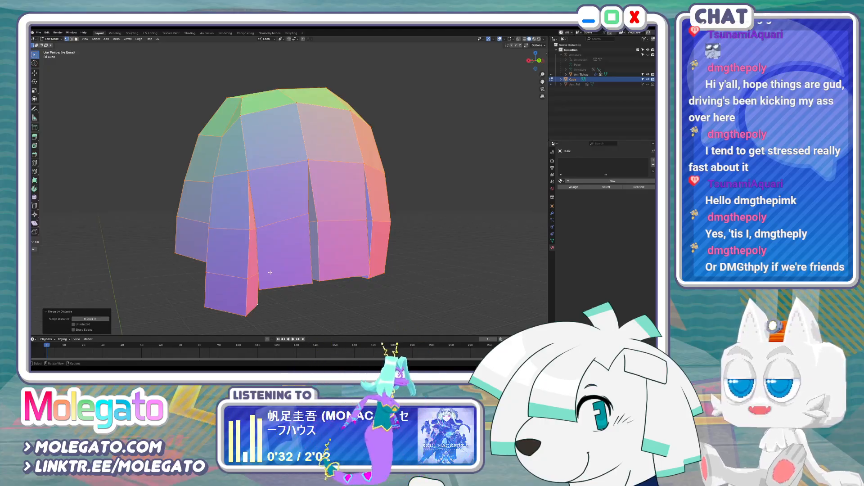
key(alt+z)
middle_drag(273, 271, 242, 295)
click(242, 296)
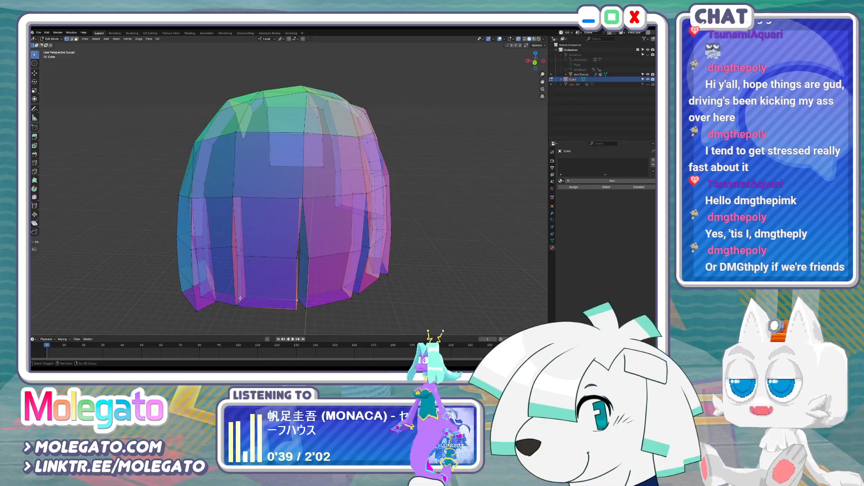
key(KP_3)
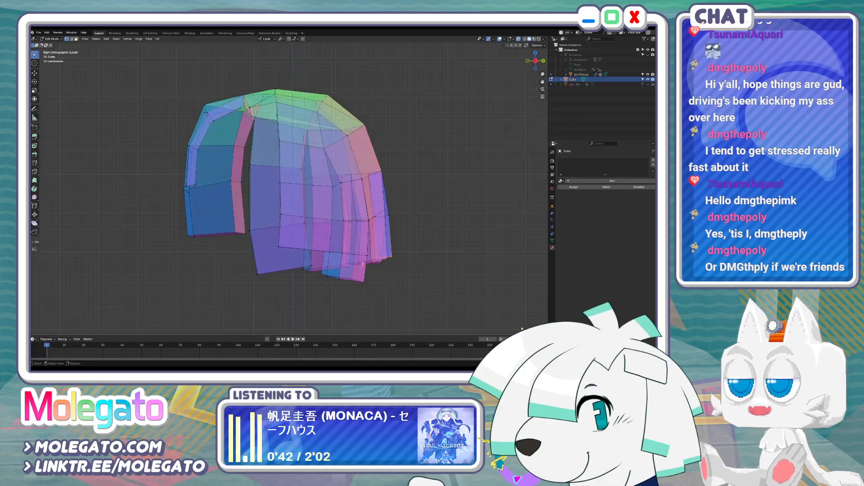
key(g)
click(392, 223)
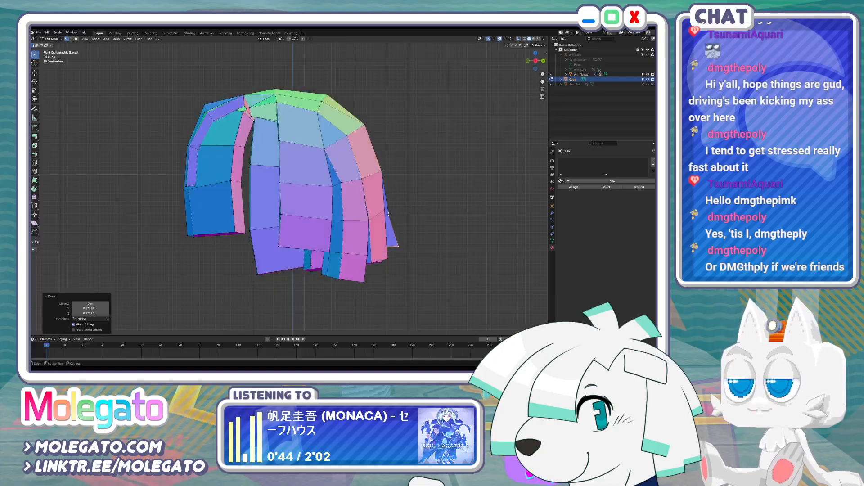
Move the rear centre strand's middle edge outward and shift its lower end further back in side view
middle_drag(407, 216, 335, 258)
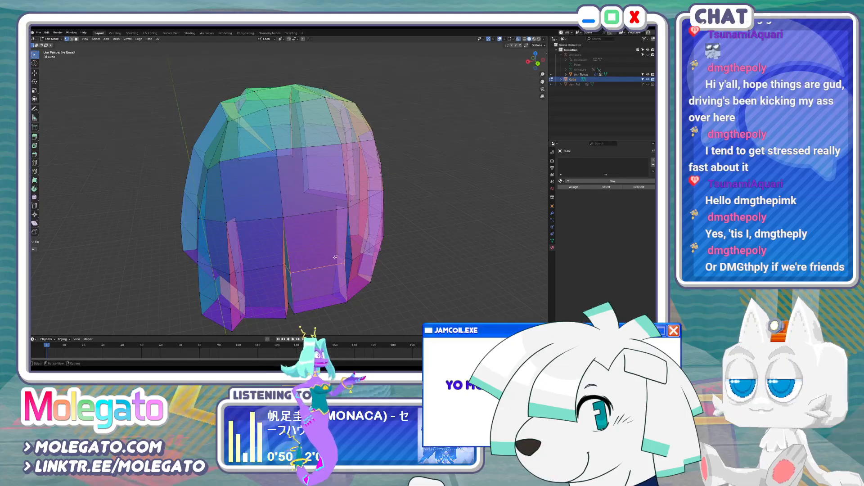
key(KP_3)
key(g)
click(429, 210)
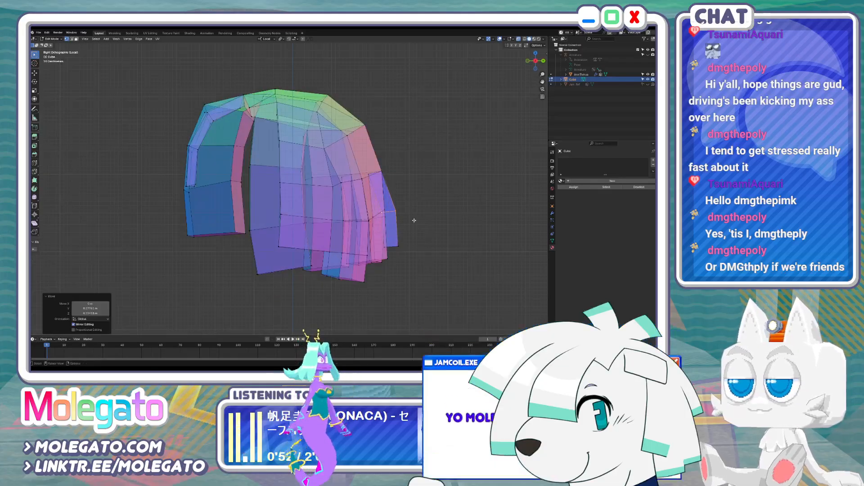
drag(381, 244, 407, 250)
key(g)
click(410, 248)
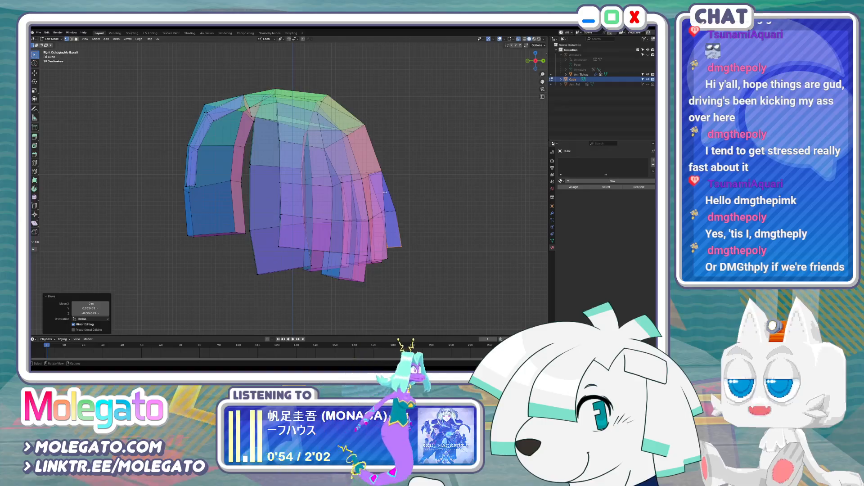
Move the vertices at the top of the rear centre strand outward so the back of the hair bulges more
drag(399, 176, 399, 177)
key(g)
click(402, 175)
key(alt+z)
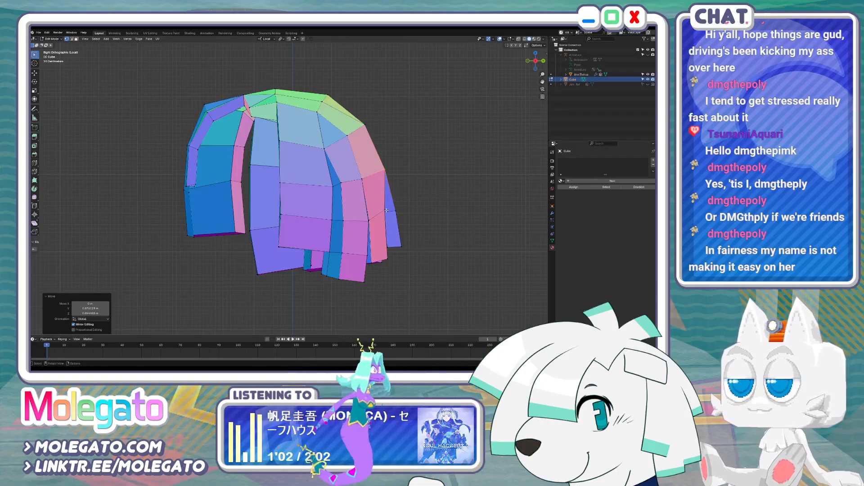
click(386, 210)
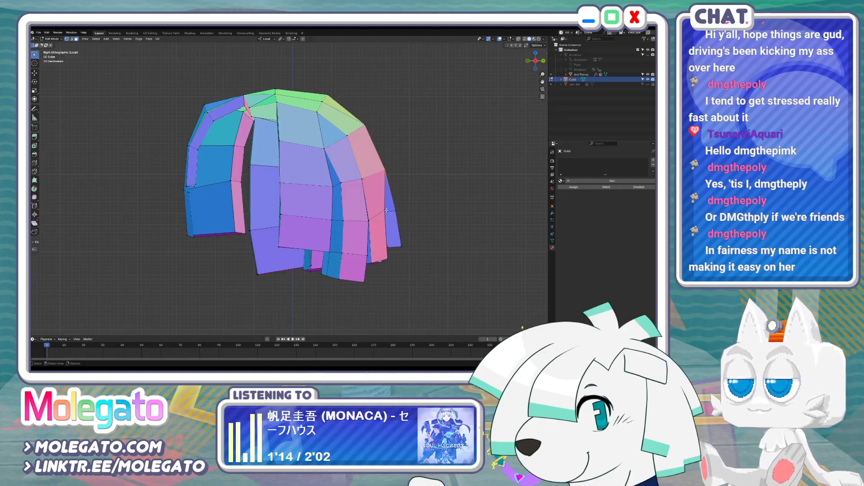
key(alt+z)
scroll(386, 210, up, 2)
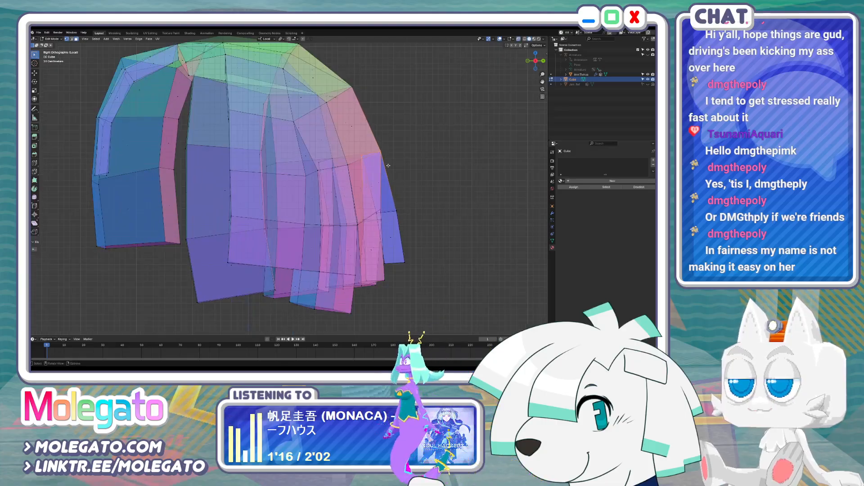
scroll(375, 140, down, 3)
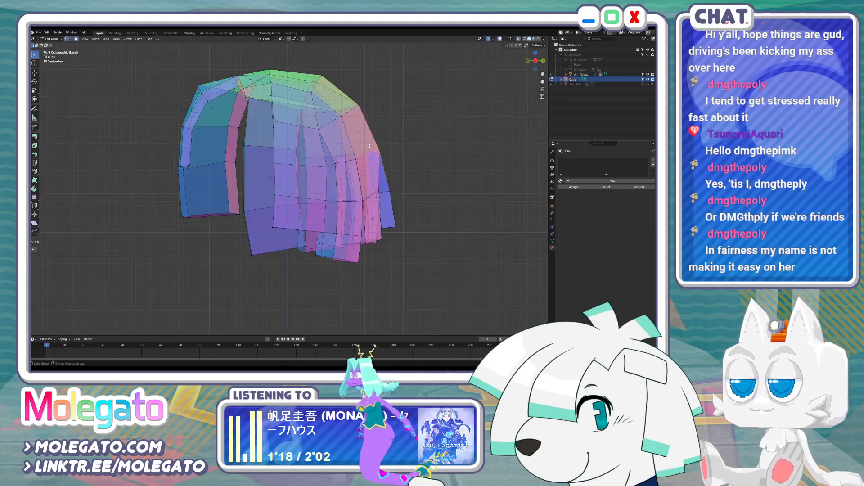
drag(364, 146, 386, 160)
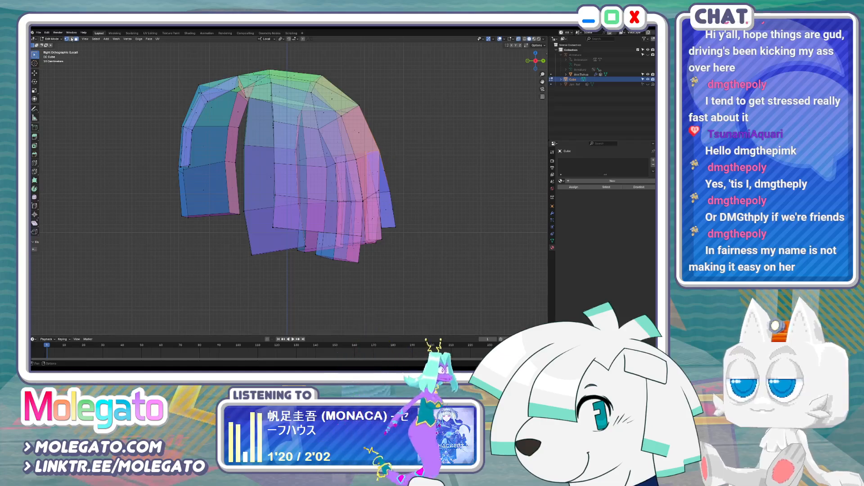
key(g)
click(408, 152)
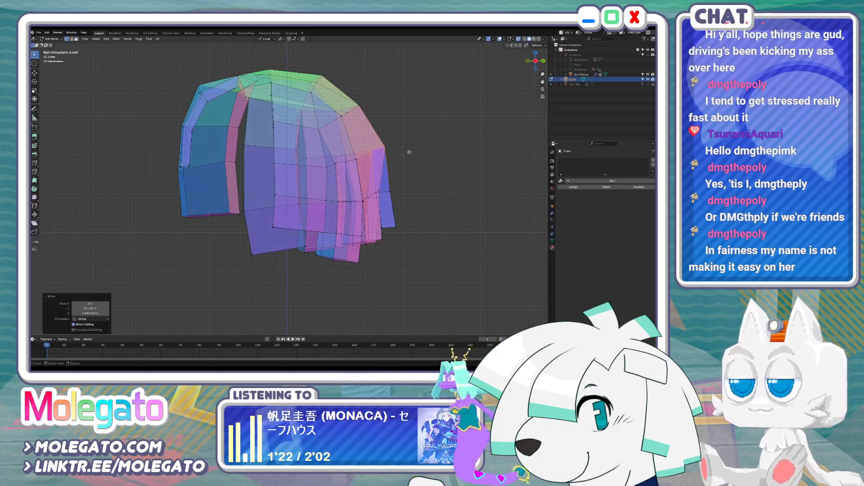
Pull the middle and lower-end vertices of the rear centre strand outward to continue the slope of the hair above
drag(373, 188, 377, 194)
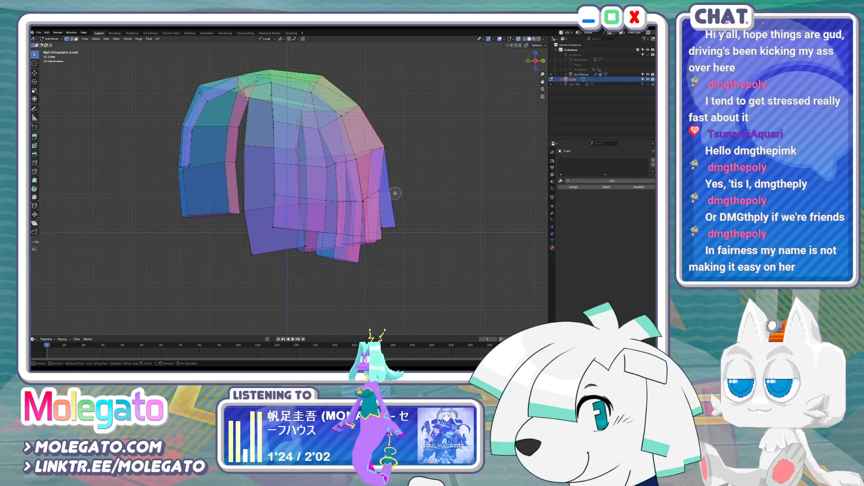
click(395, 193)
right_click(395, 192)
key(g)
click(404, 191)
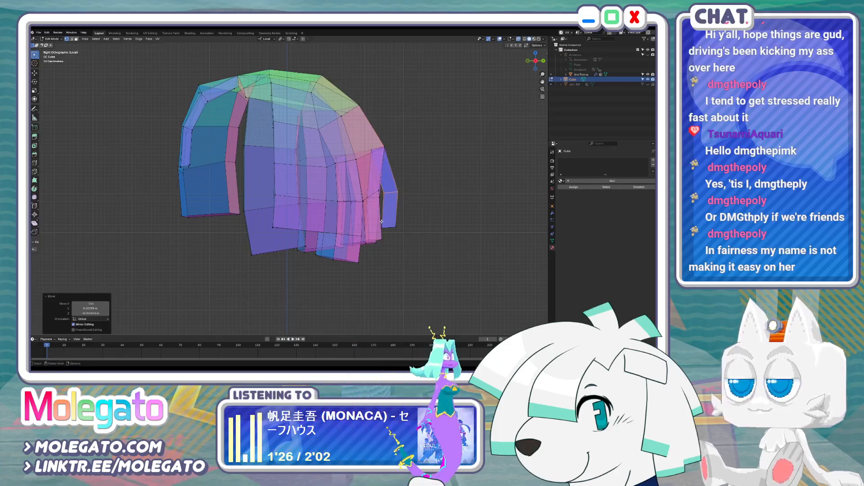
drag(401, 231, 401, 231)
key(g)
click(410, 230)
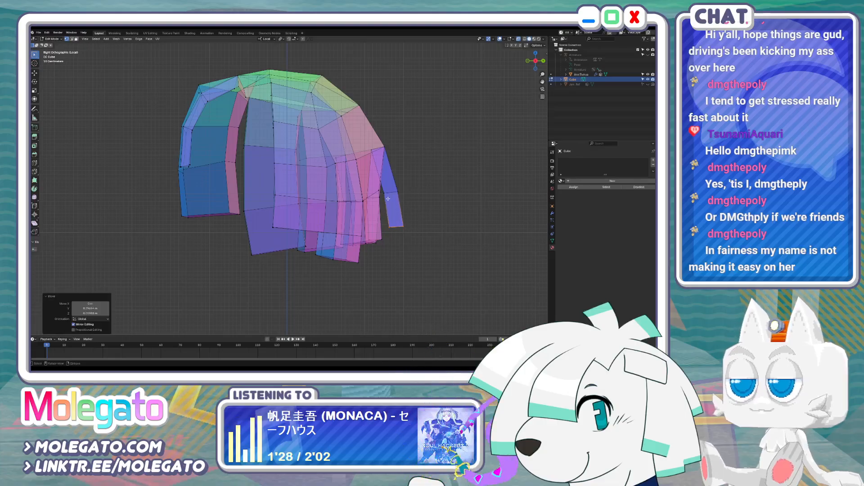
Move the middle edge and lower end of the strand beside the rear centre one outward in side view
key(alt+z)
click(377, 192)
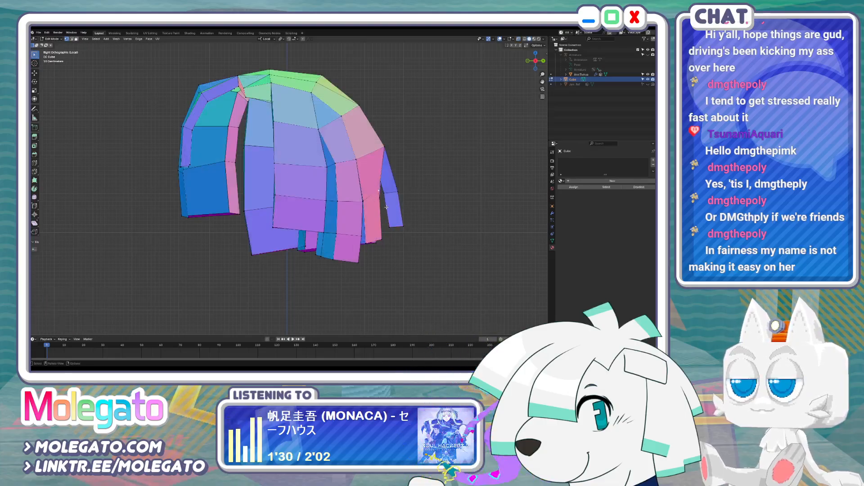
middle_drag(386, 207, 304, 183)
key(alt+z)
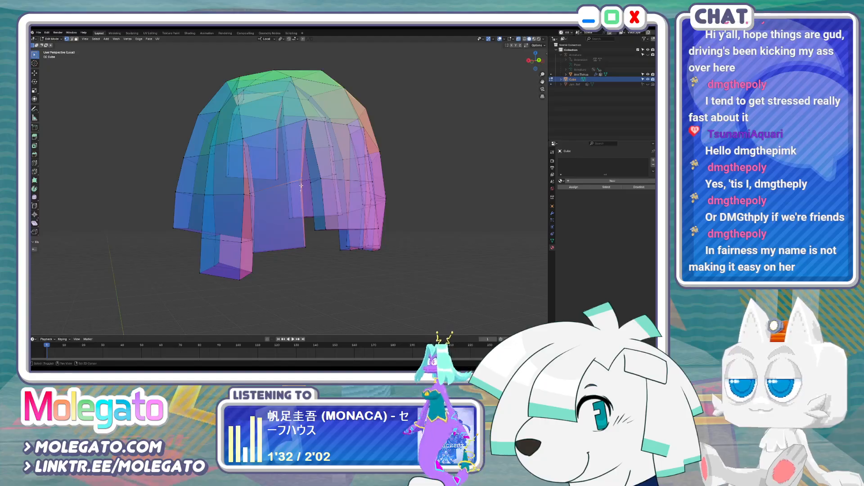
key(KP_3)
key(g)
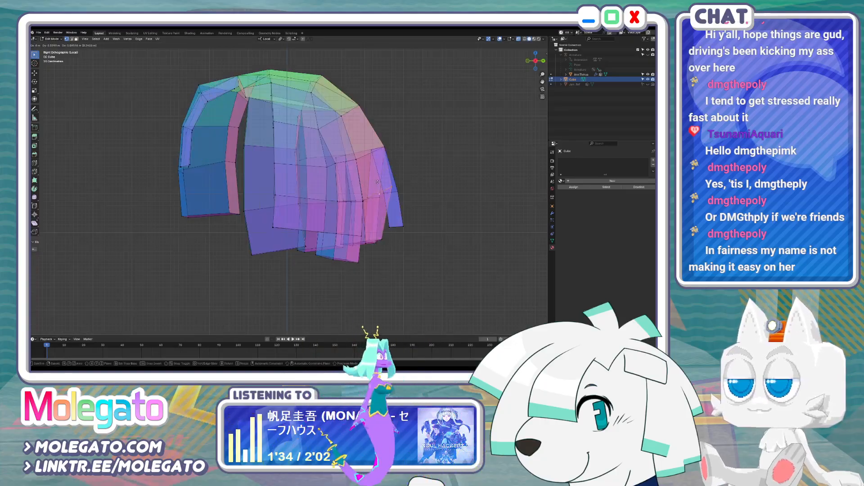
click(387, 202)
click(382, 241)
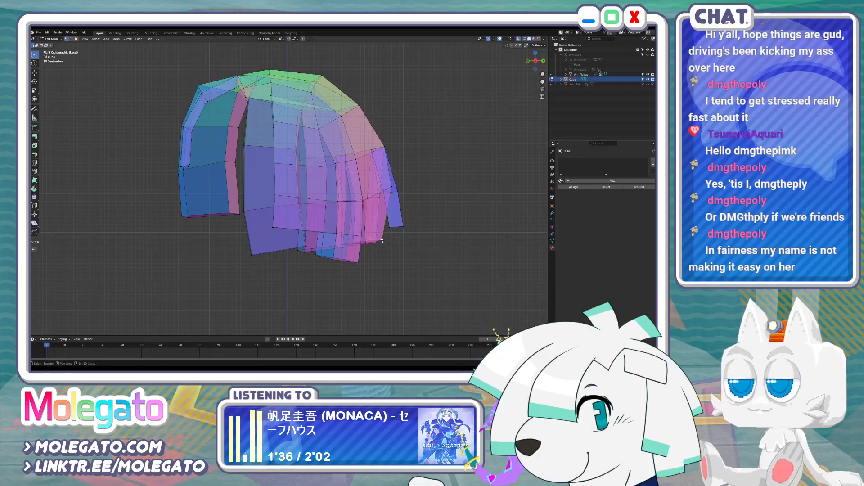
key(g)
click(403, 230)
key(alt+z)
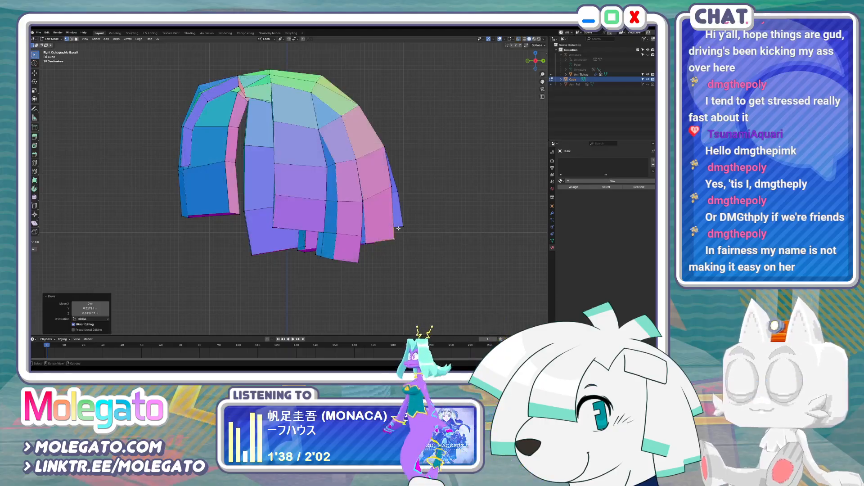
Merge the selected middle vertices on the rear strand's side at their centre and slide the merged vertex along its edge
middle_drag(398, 228, 355, 236)
key(alt+z)
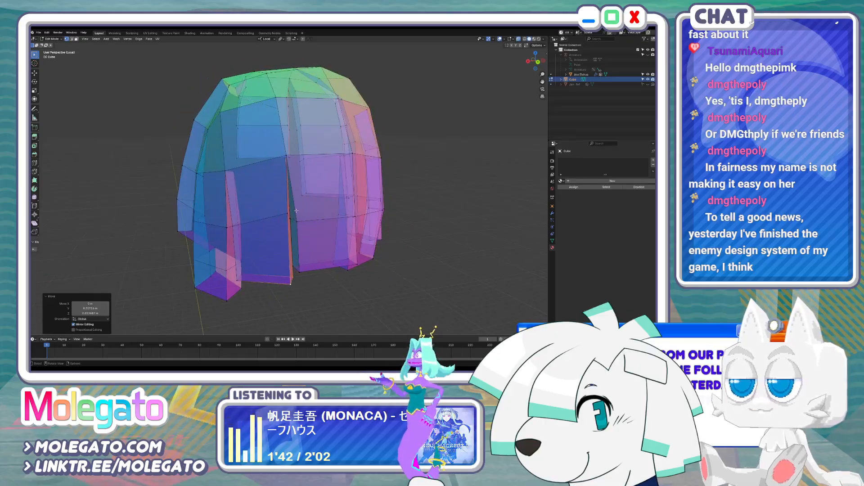
click(295, 212)
middle_drag(295, 211, 287, 219)
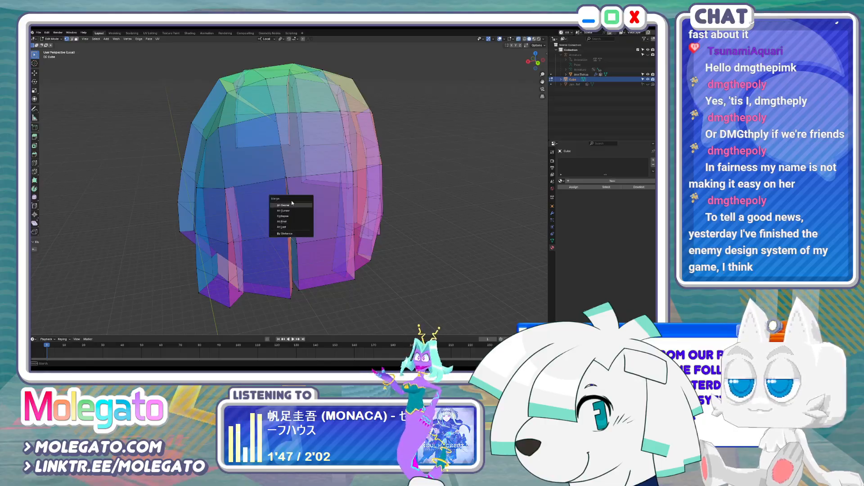
click(291, 206)
middle_drag(293, 208, 322, 223)
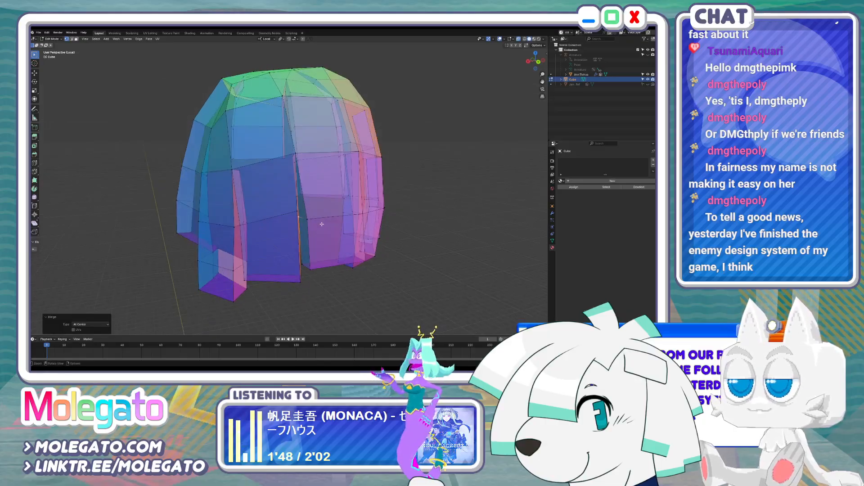
click(294, 215)
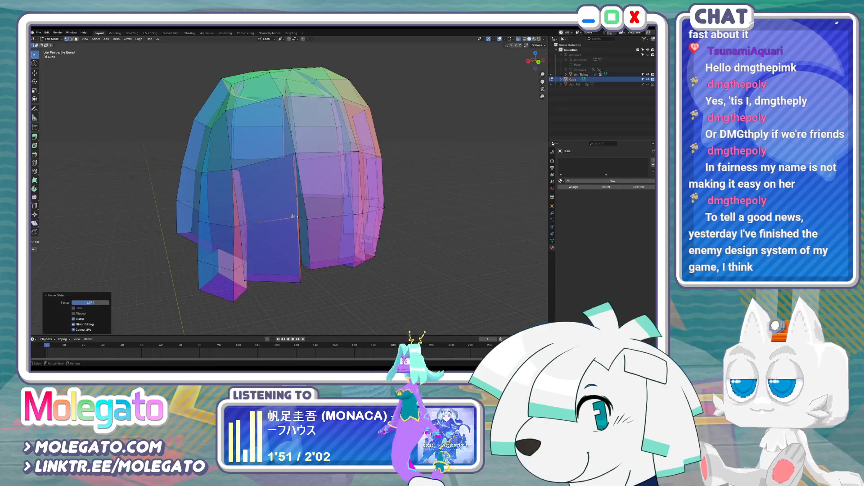
Reposition the middle and lower corner vertices on the inner side of the neighbouring rear strand
middle_drag(293, 216, 350, 230)
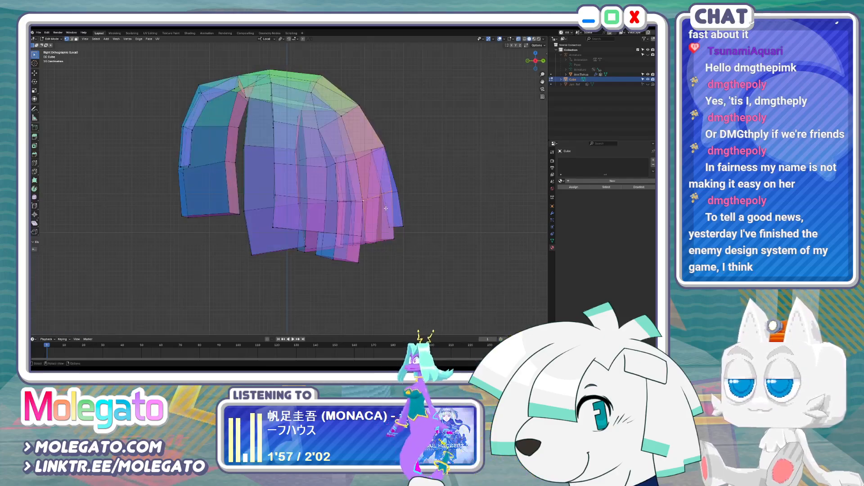
key(KP_3)
middle_drag(380, 200, 392, 197)
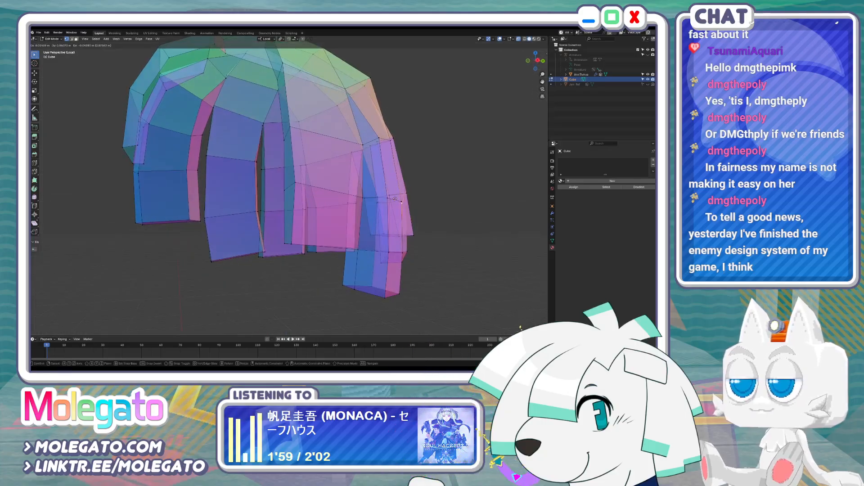
click(408, 266)
middle_drag(408, 265, 375, 229)
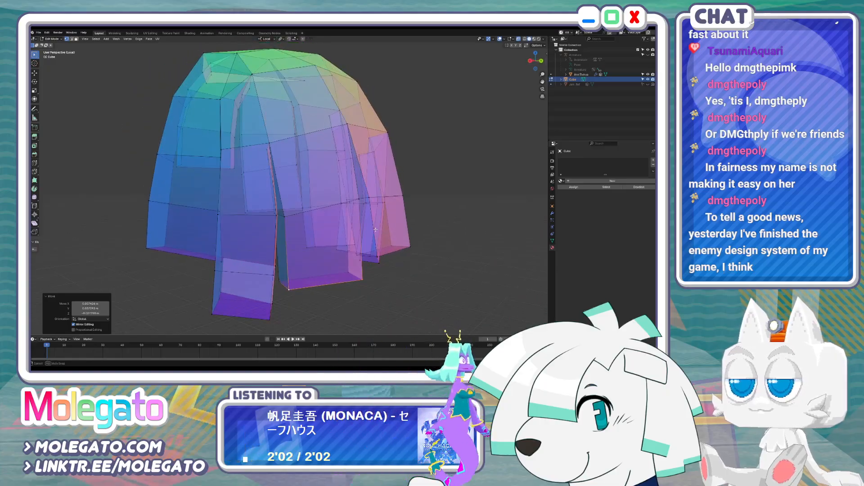
Move the middle and lower corner vertices on the long strand's rear side toward the neighbouring strand to widen it
key(g)
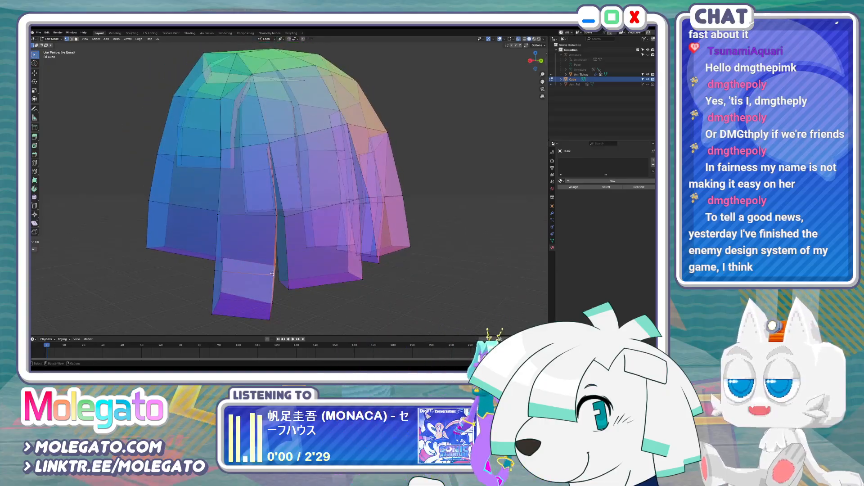
click(269, 296)
key(g)
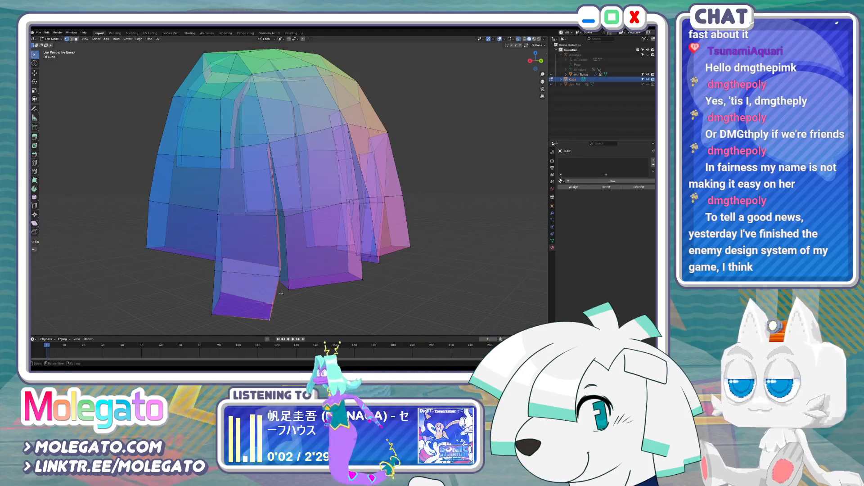
click(300, 303)
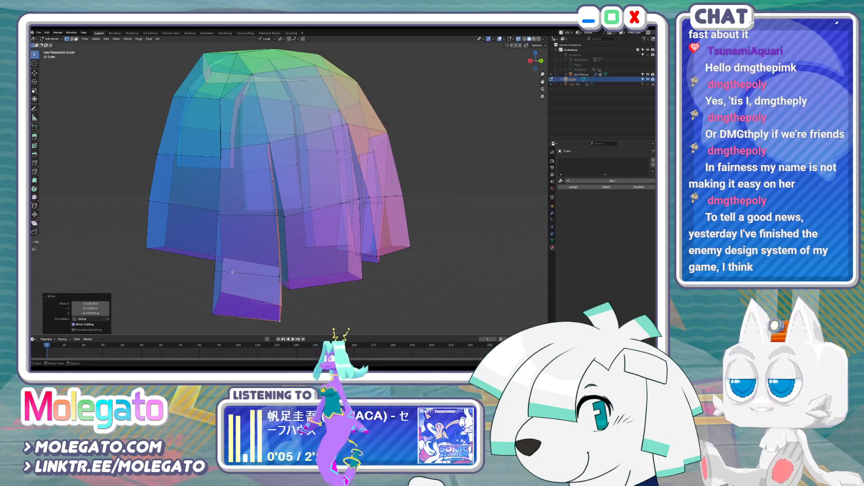
Adjust the side strand's corner vertex beside the long strand, and move the long strand's front lower corner outward
middle_drag(288, 297, 270, 255)
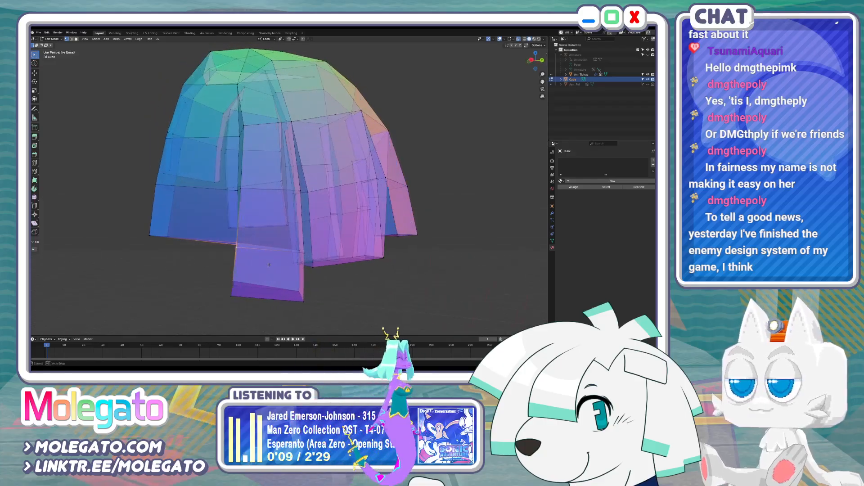
key(g)
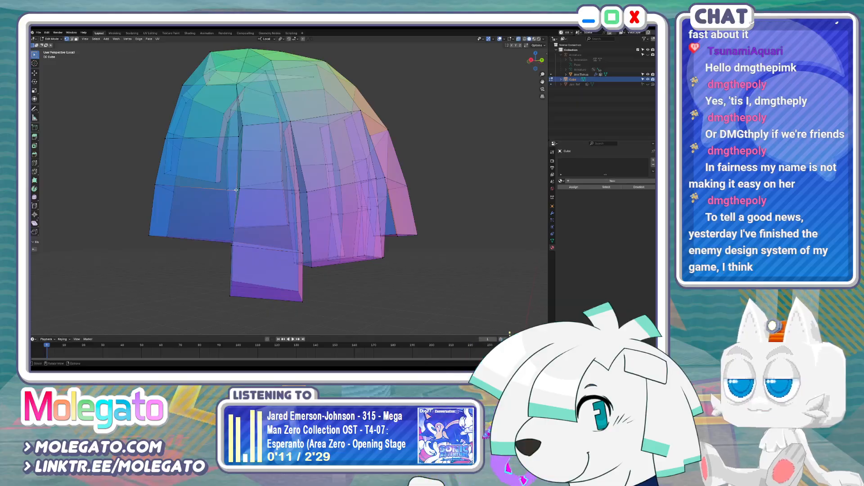
click(238, 187)
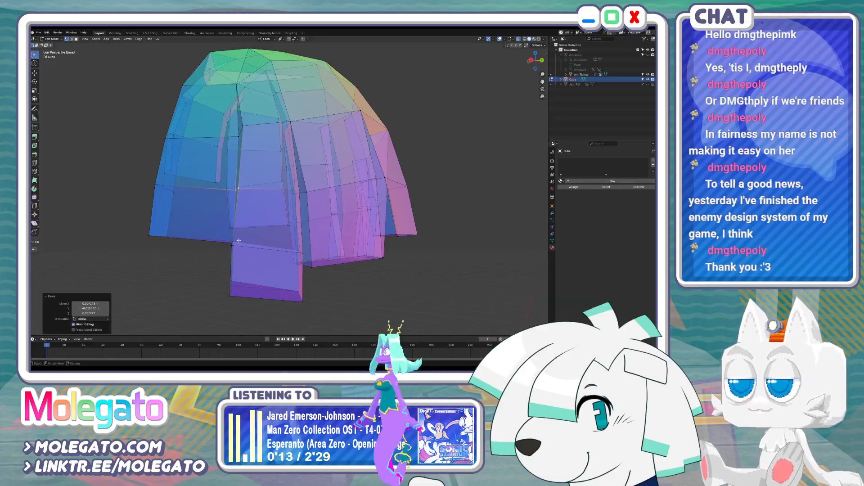
click(245, 298)
key(g)
click(242, 301)
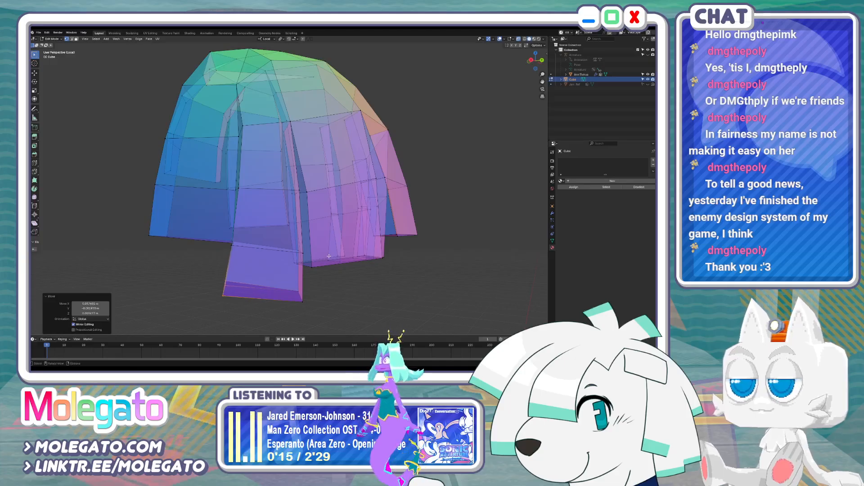
Move the long side strand's rear lower corner vertex slightly inward
scroll(270, 279, down, 3)
middle_drag(288, 265, 316, 249)
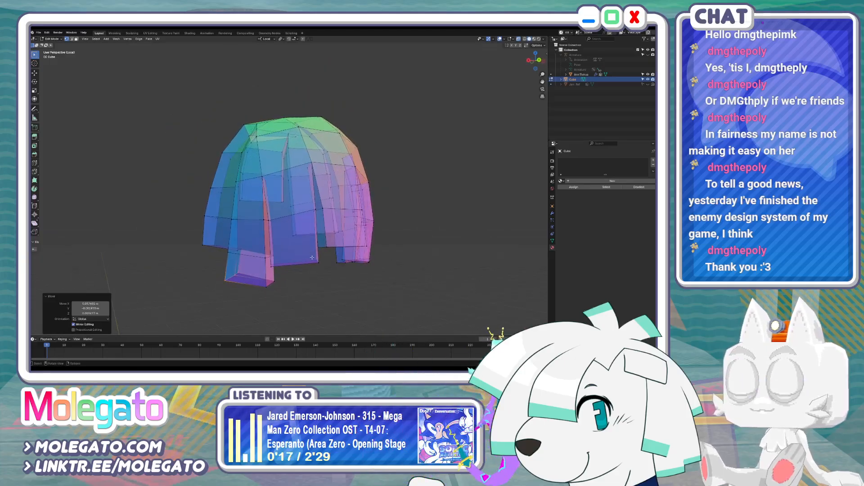
scroll(286, 260, up, 2)
click(264, 266)
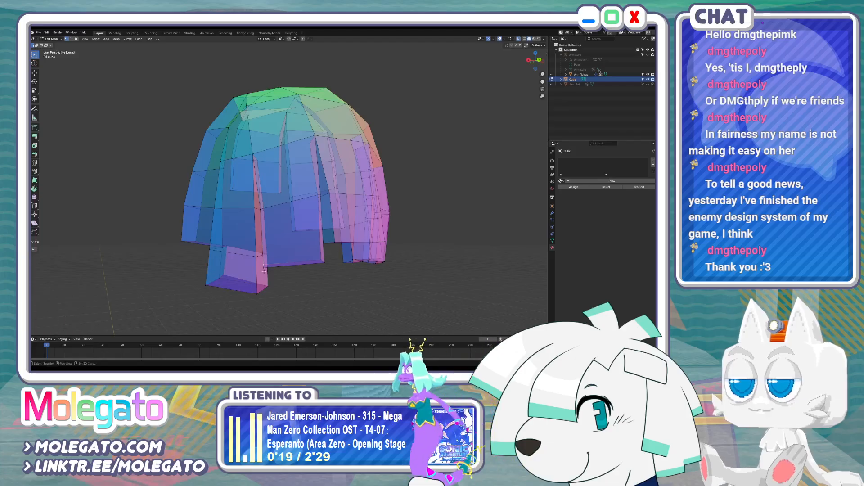
key(g)
click(261, 269)
Scale the rear centre strand's bottom edge and middle edge wider
middle_drag(261, 269, 318, 243)
click(297, 244)
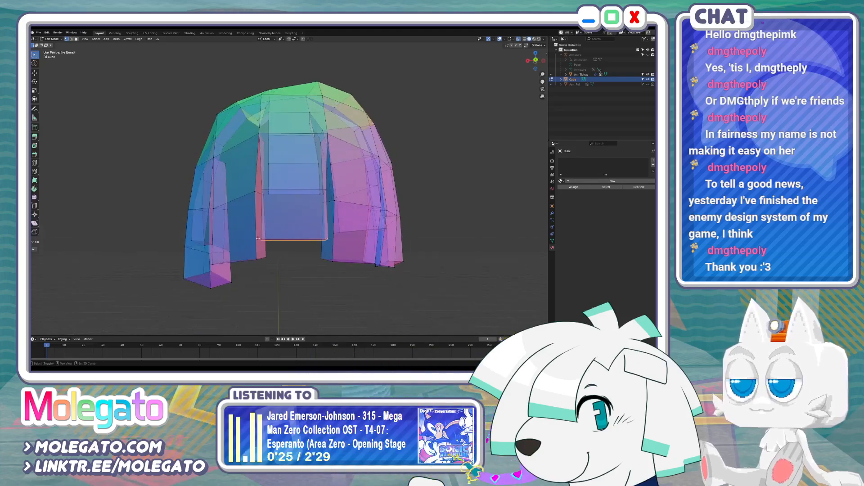
click(318, 191)
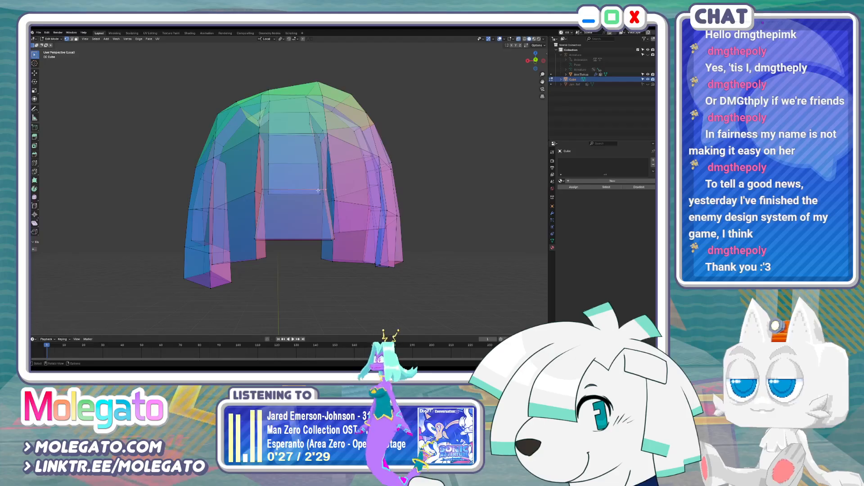
key(s)
click(313, 194)
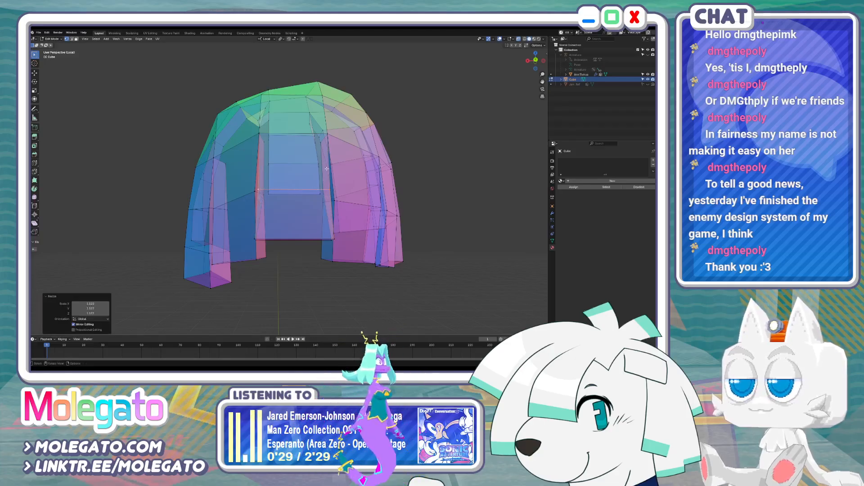
Move the rear centre strand's middle edge and bottom edge backward in the left side view to flare it outward
key(alt+z)
middle_drag(313, 194, 222, 222)
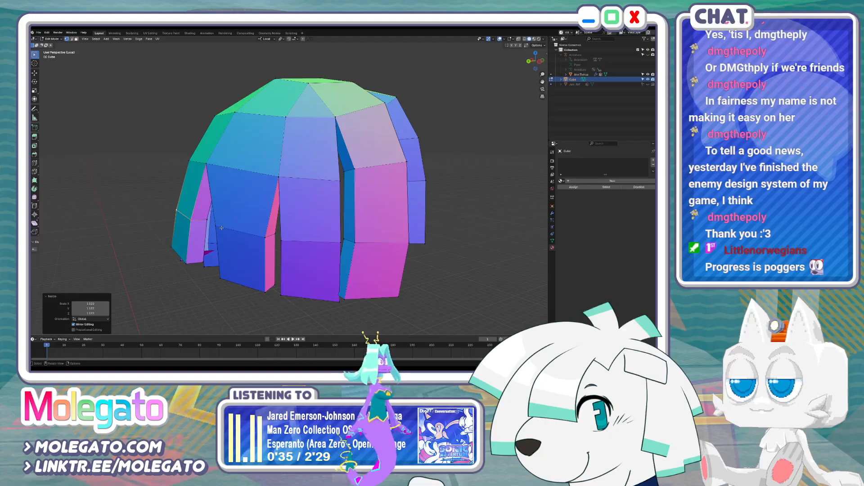
key(alt+z)
key(alt+a)
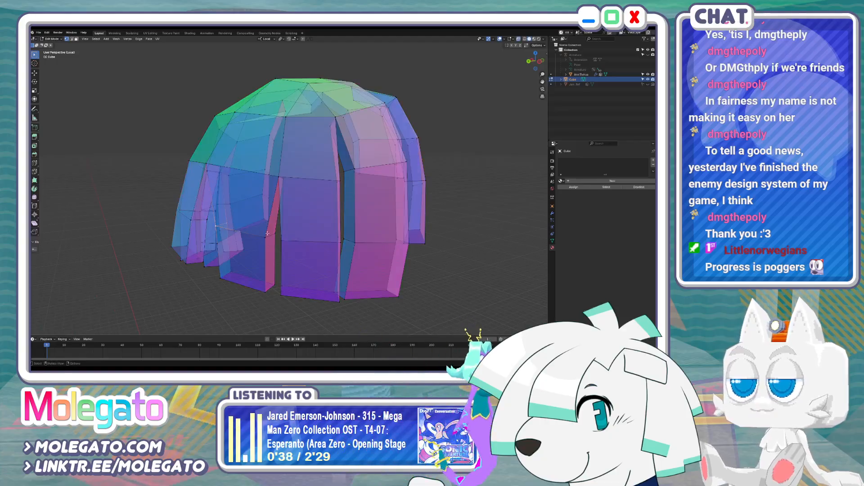
key(alt+z)
key(KP_3)
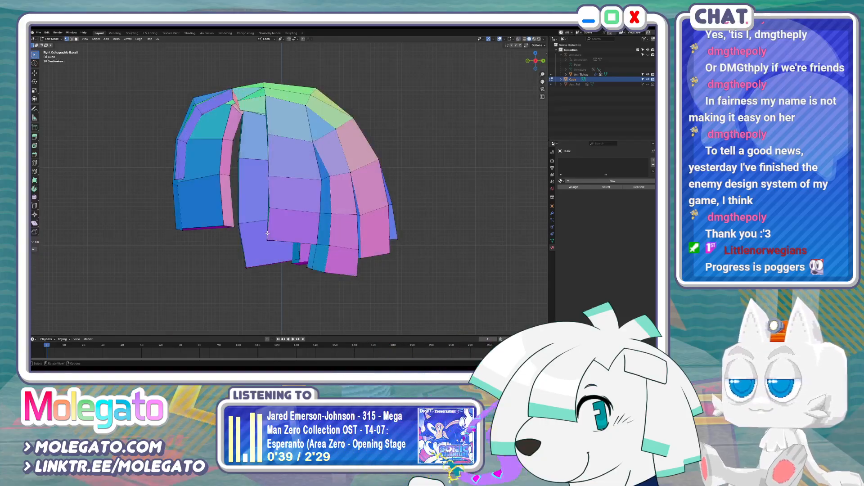
key(ctrl+KP_3)
key(g)
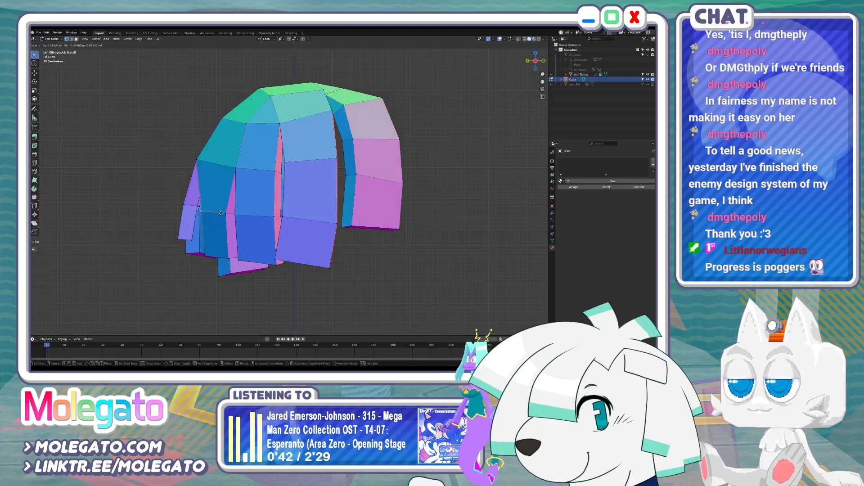
click(210, 208)
key(alt+z)
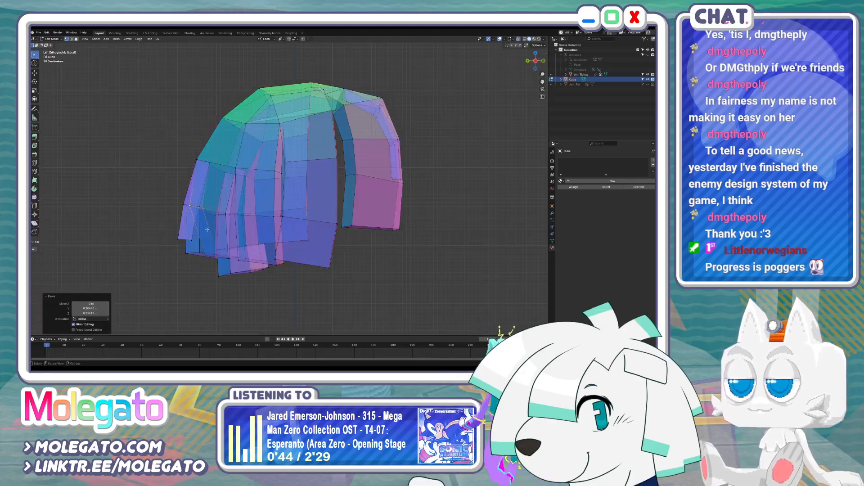
key(g)
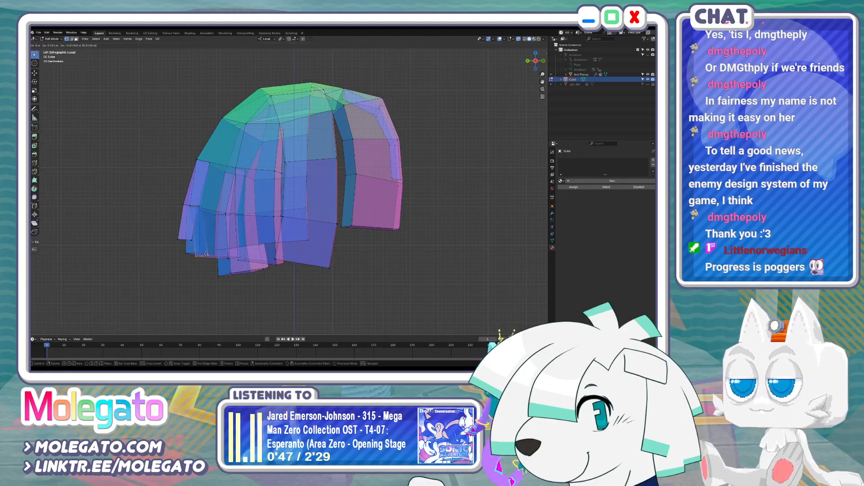
click(197, 246)
key(alt+z)
Merge the middle vertices at the gap beside the rear centre strand and reposition the merged vertex
middle_drag(197, 246, 288, 215)
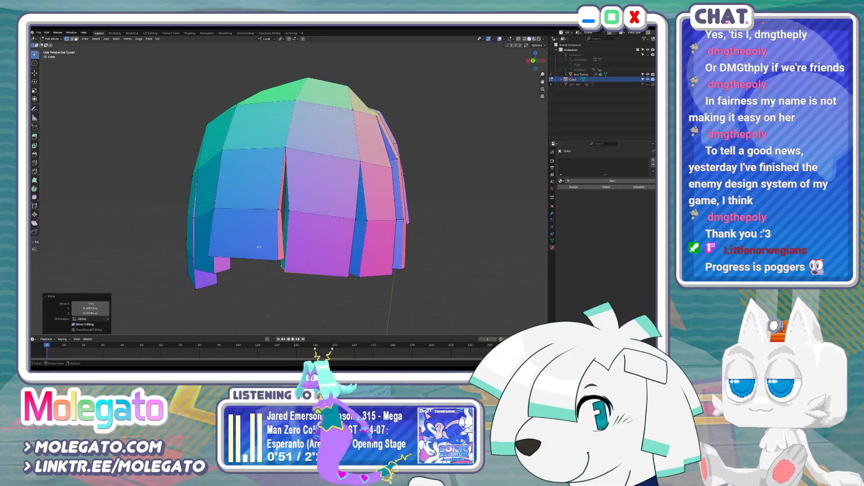
shift+click(287, 214)
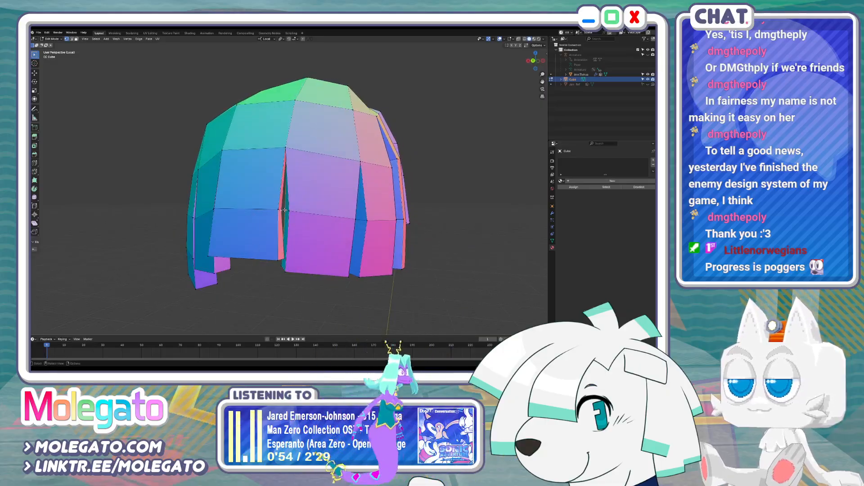
key(m)
click(285, 212)
mouse_move(285, 211)
middle_down()
mouse_move(292, 223)
mouse_move(273, 261)
mouse_move(272, 203)
middle_up()
key(g)
click(292, 222)
Move the middle and lower corner vertices on the side of the neighbouring rear strand to adjust its width along the gap
key(alt+z)
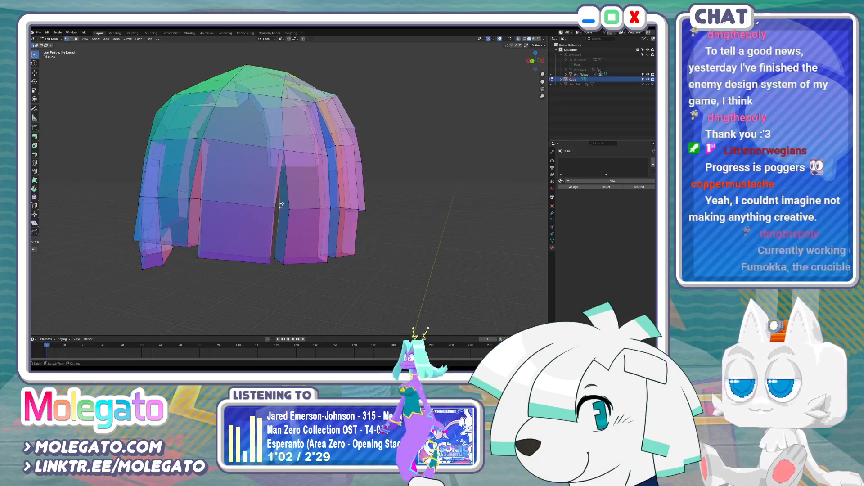
click(283, 205)
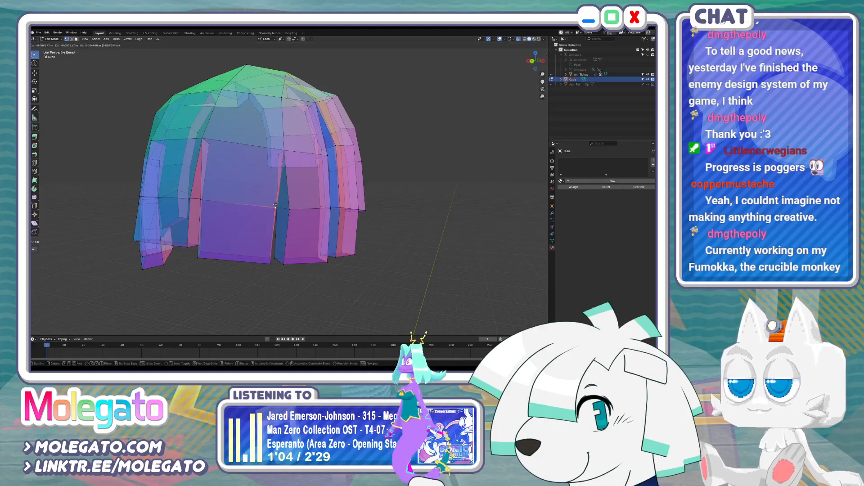
click(275, 204)
key(g)
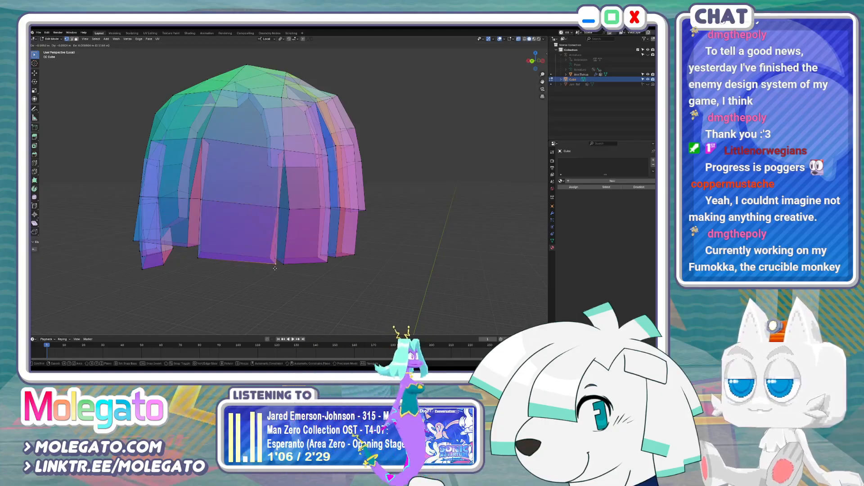
click(275, 268)
Move the lower corner vertices of the rear side strand outward, adjusting them from both sides of the hair
middle_drag(275, 269, 275, 252)
middle_drag(289, 253, 361, 223)
shift+click(361, 223)
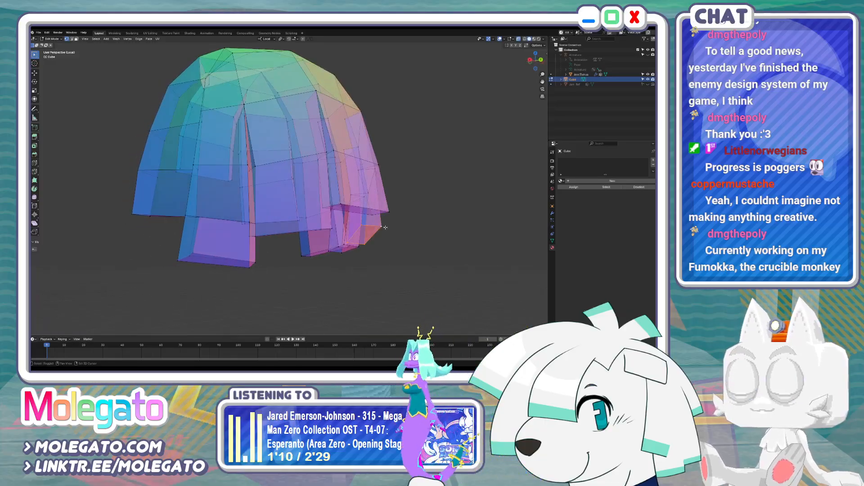
key(g)
click(387, 226)
mouse_move(387, 225)
middle_down()
mouse_move(276, 233)
mouse_move(309, 237)
mouse_move(309, 258)
mouse_move(337, 275)
mouse_move(354, 248)
mouse_move(338, 238)
middle_up()
key(alt+z)
key(g)
click(310, 260)
scroll(353, 246, down, 5)
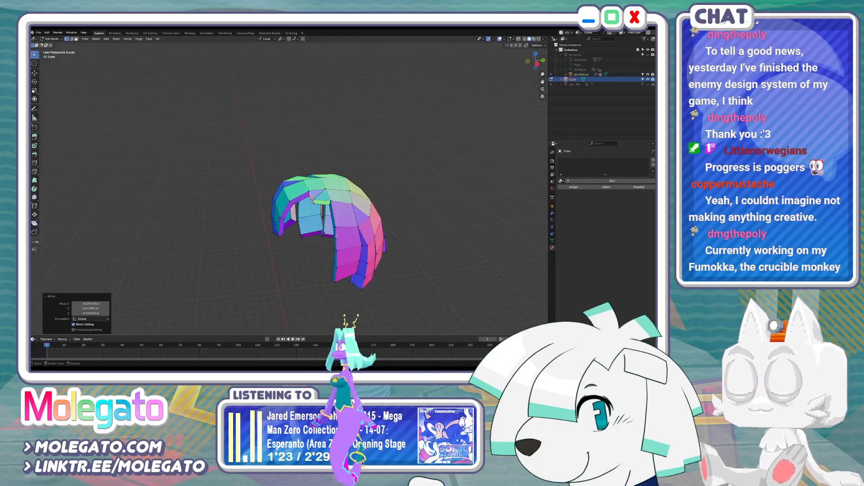
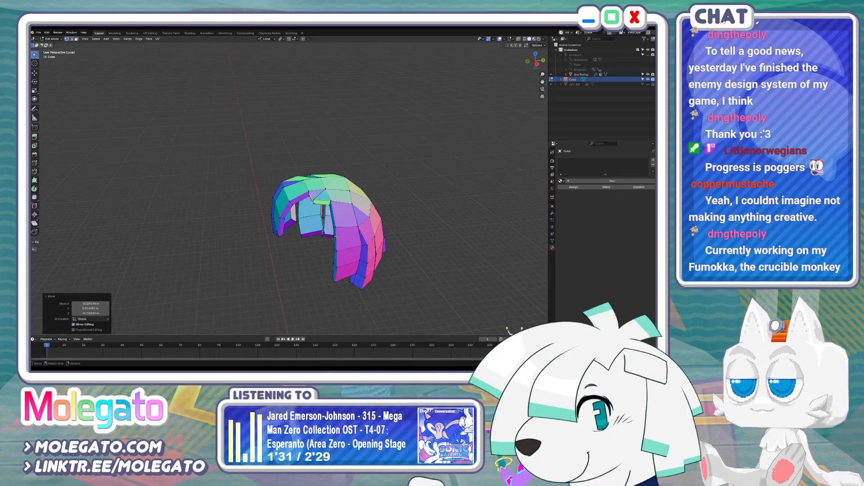
Move the rear side strand's selected lower corner outward in the top view
key(KP_7)
scroll(330, 229, up, 4)
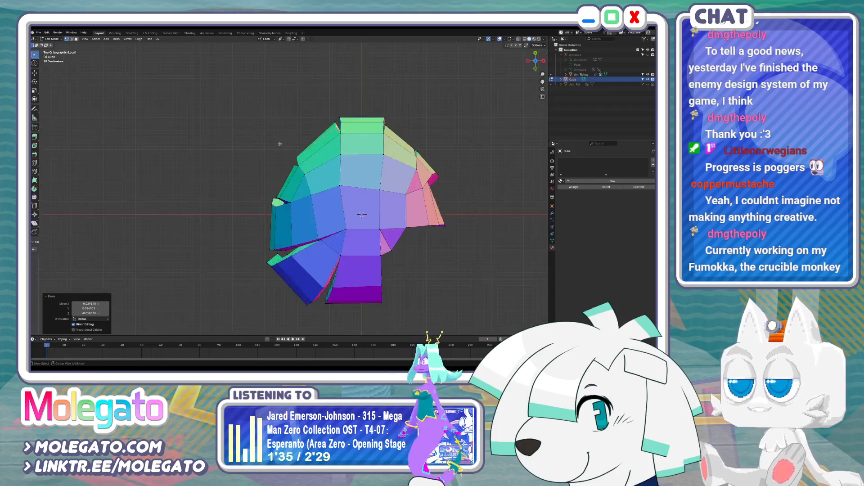
key(alt+z)
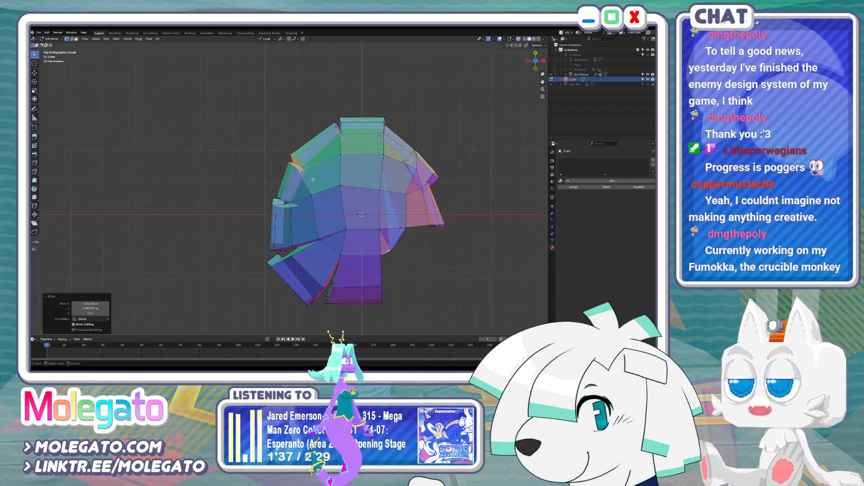
click(277, 190)
Merge the selected middle vertices on the side strand's edge at their centre and move the vertex toward the rear gap
middle_drag(254, 185, 340, 149)
middle_drag(308, 226, 314, 213)
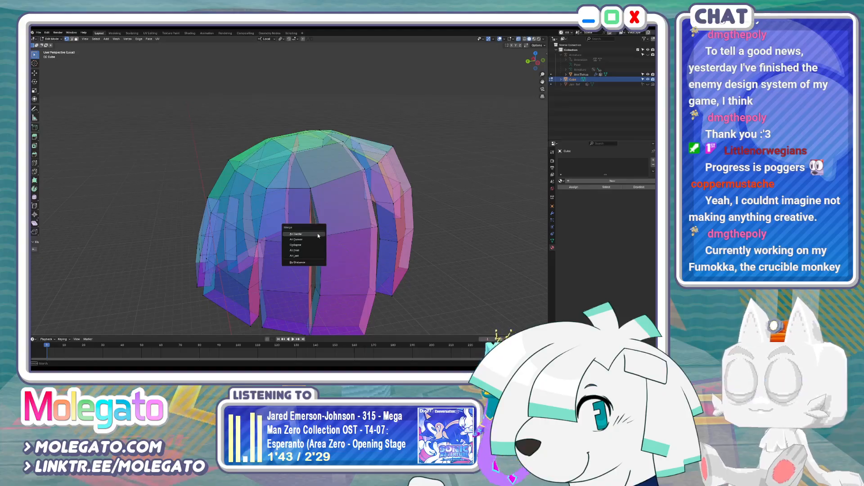
click(318, 233)
middle_drag(317, 234, 285, 229)
click(331, 241)
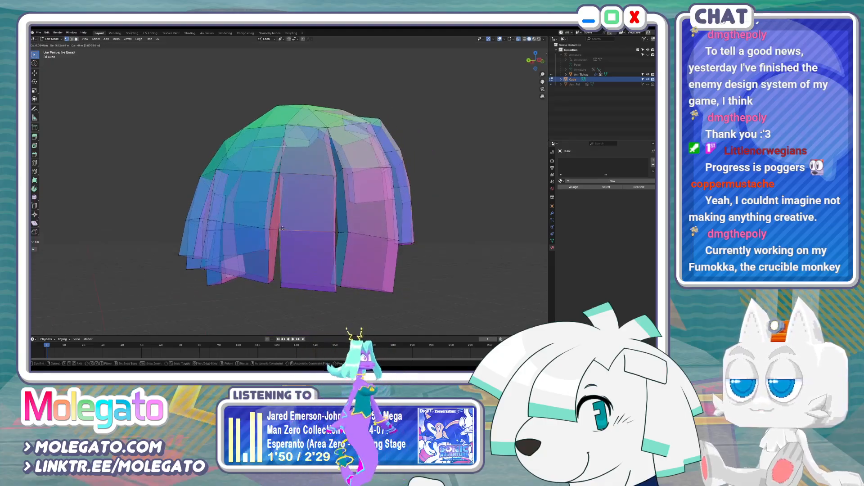
click(282, 229)
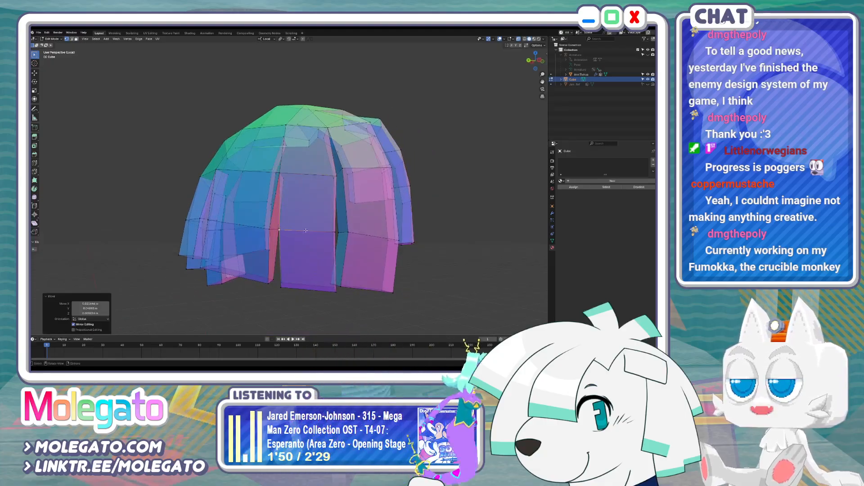
Reposition the middle vertices on both sides of the gap between the side strand and the front side strand
key(g)
click(340, 232)
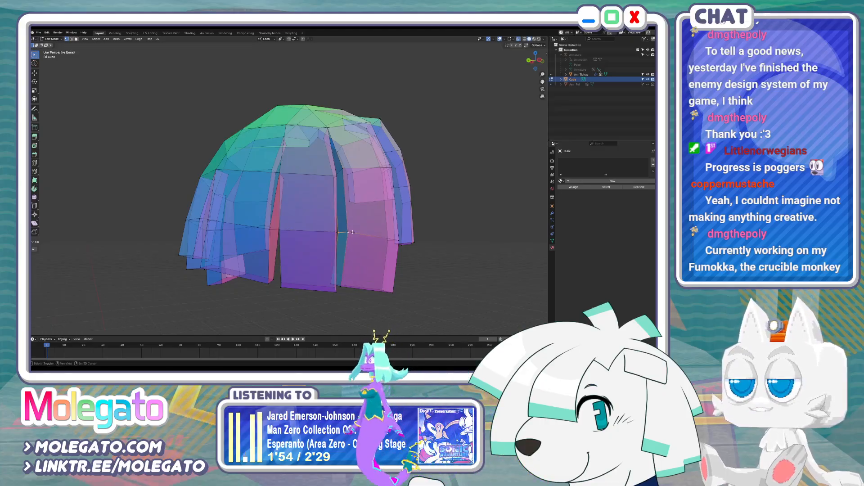
middle_drag(353, 232, 368, 230)
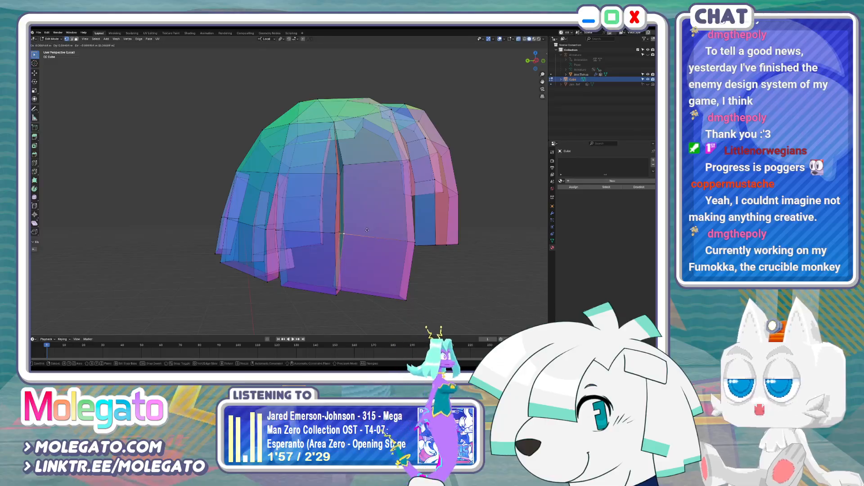
click(369, 230)
shift+click(341, 233)
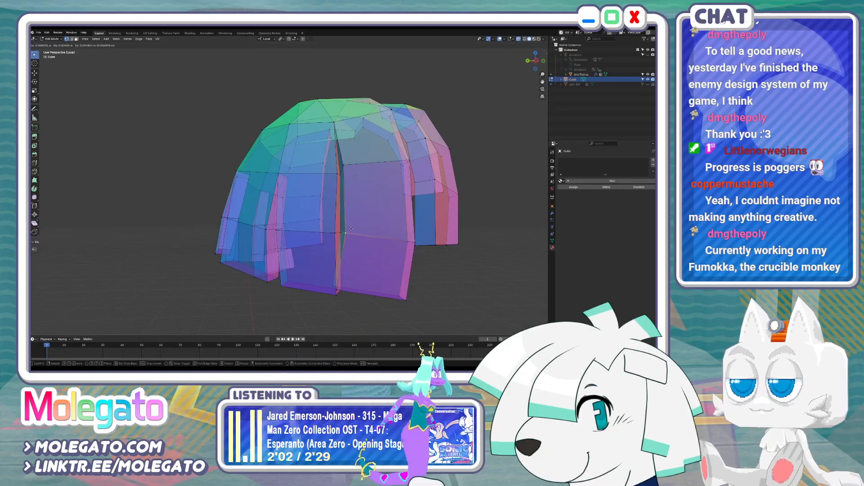
click(350, 230)
Move the side strand's rear and front lower corner vertices outward to flare its end
middle_drag(351, 229, 250, 284)
click(286, 286)
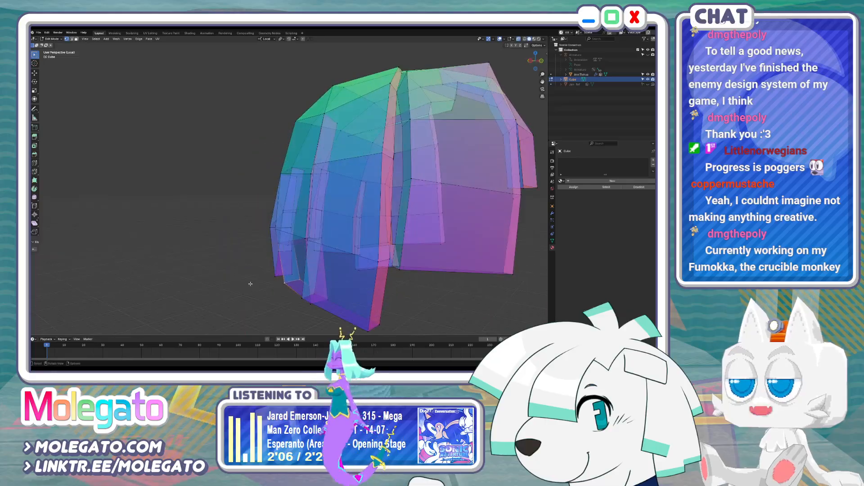
middle_drag(314, 275, 370, 273)
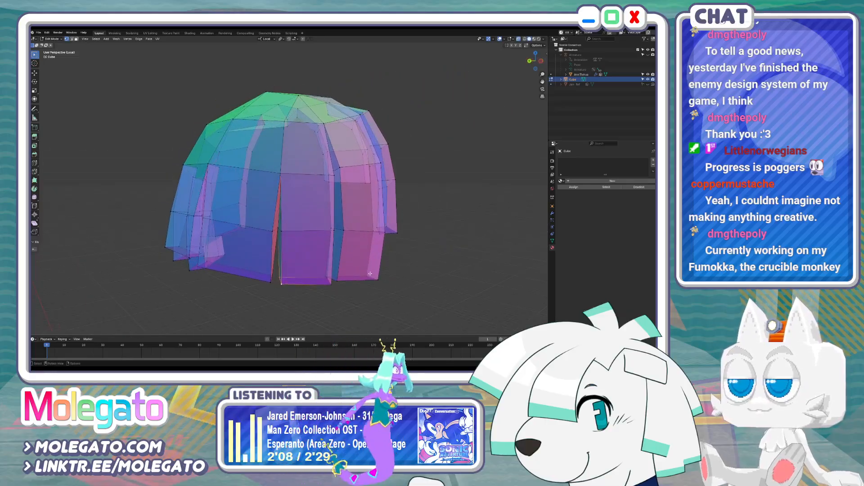
click(307, 276)
click(327, 281)
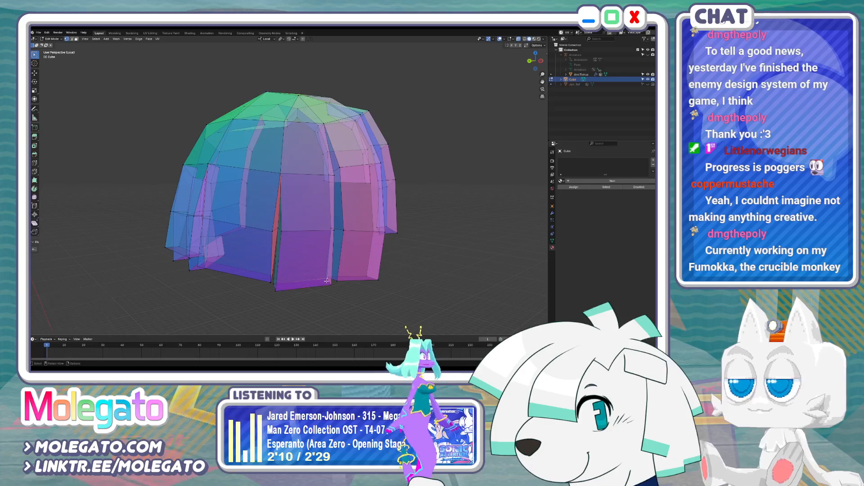
key(g)
click(337, 290)
Move the middle vertices along the gap between the side strand and its front neighbour to narrow the opening
click(335, 231)
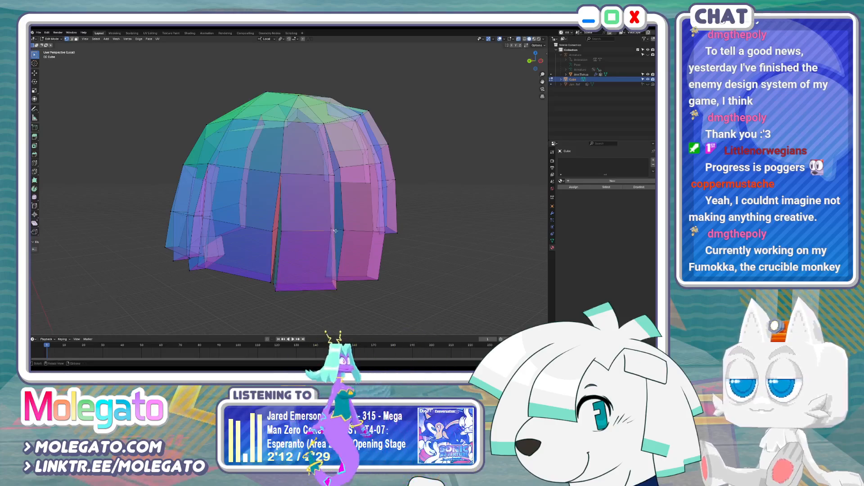
click(341, 230)
middle_drag(340, 230, 271, 258)
click(274, 226)
key(g)
click(277, 227)
Select the front side strand's bottom vertices, then rotate and move them to angle its lower end
drag(346, 298, 348, 299)
key(c)
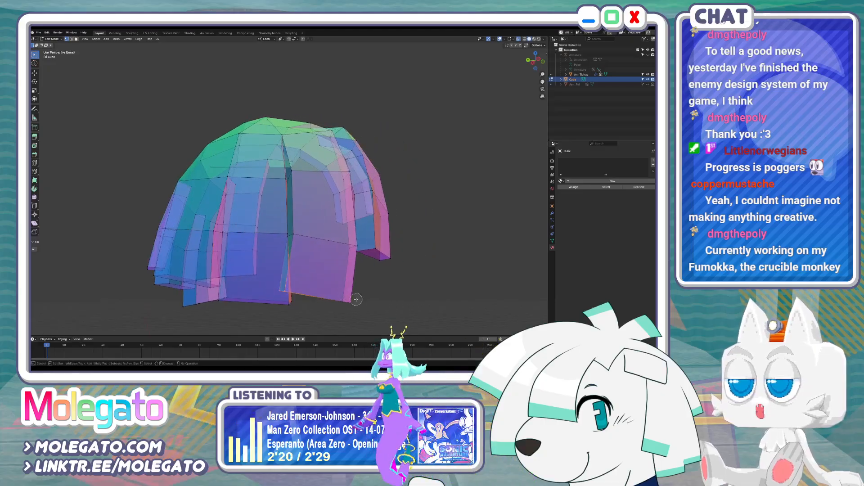
middle_drag(322, 285, 306, 285)
key(r)
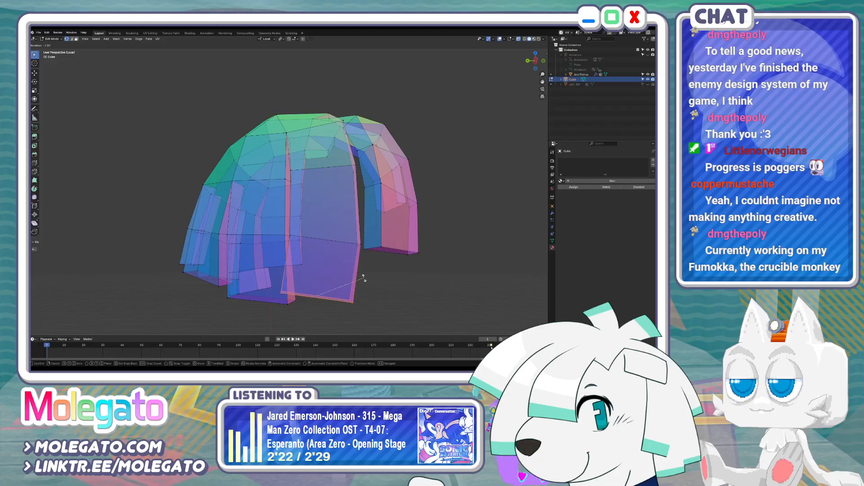
click(363, 277)
key(g)
Return to Object Mode, leave the isolated local view and show the whole character from the front
middle_drag(373, 273, 237, 263)
key(alt+z)
key(Tab)
scroll(361, 267, down, 3)
key(KP_Divide)
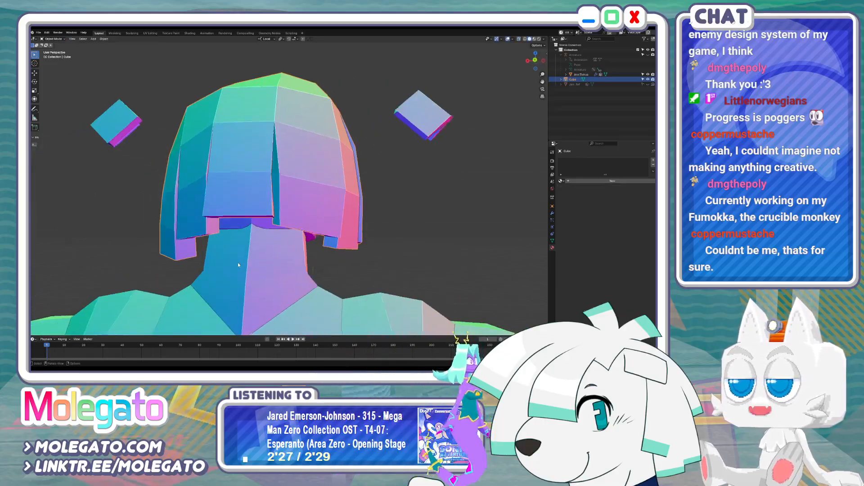
key(KP_1)
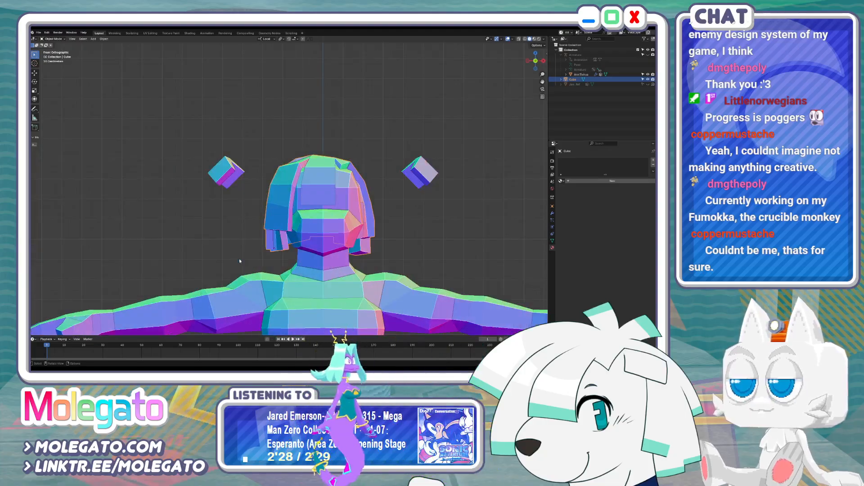
Edit the hair mesh and reposition the side strand's upper vertices near the crown, then return to Object Mode
middle_drag(239, 258, 317, 190)
key(Tab)
scroll(267, 187, up, 3)
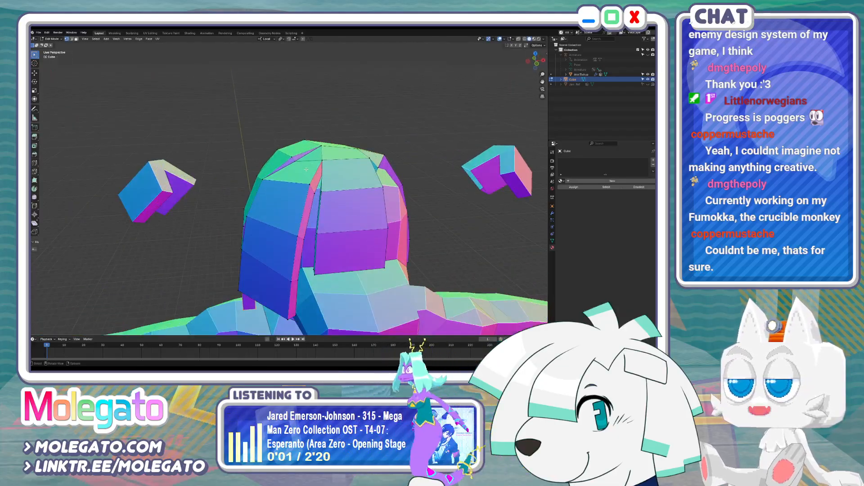
click(293, 155)
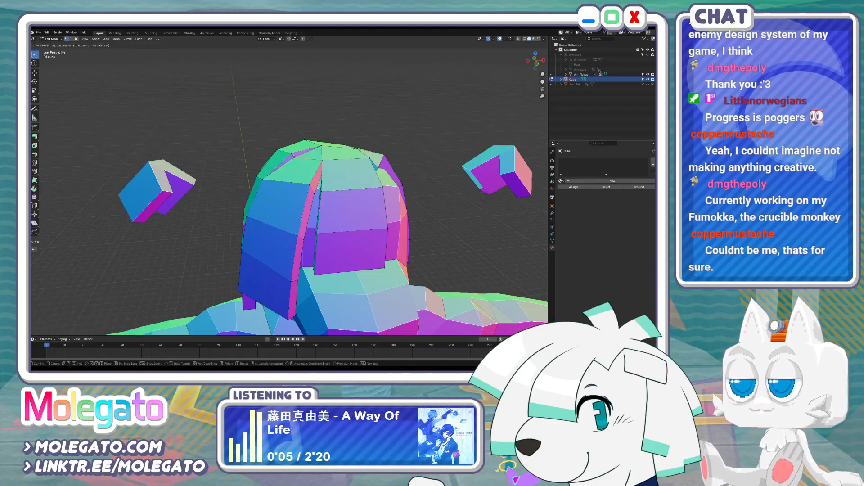
click(293, 157)
middle_drag(293, 157, 265, 189)
click(279, 202)
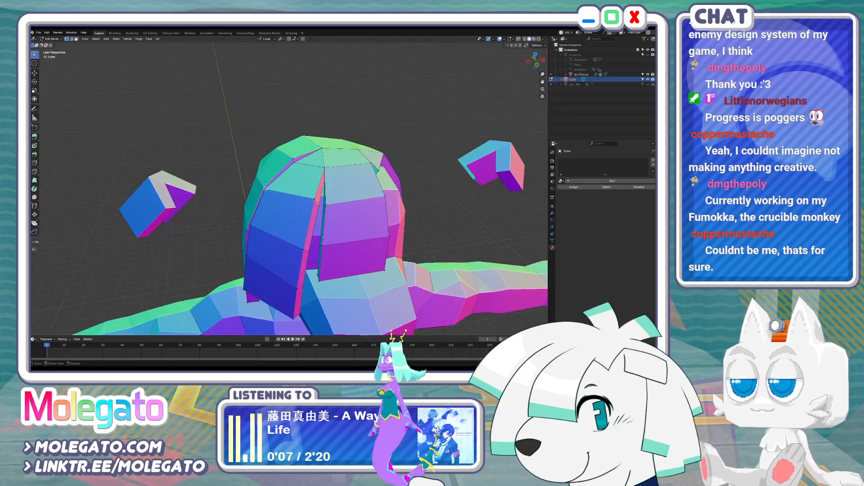
key(Tab)
scroll(290, 216, down, 4)
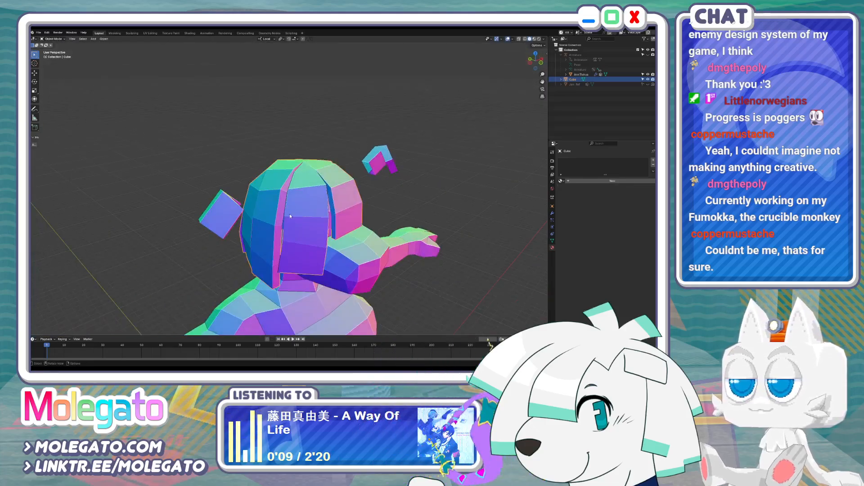
Reopen the hair mesh for editing and move the vertices along the side strands to fit them around the head
key(Tab)
middle_drag(290, 216, 304, 197)
key(g)
click(332, 181)
click(216, 194)
key(g)
click(215, 193)
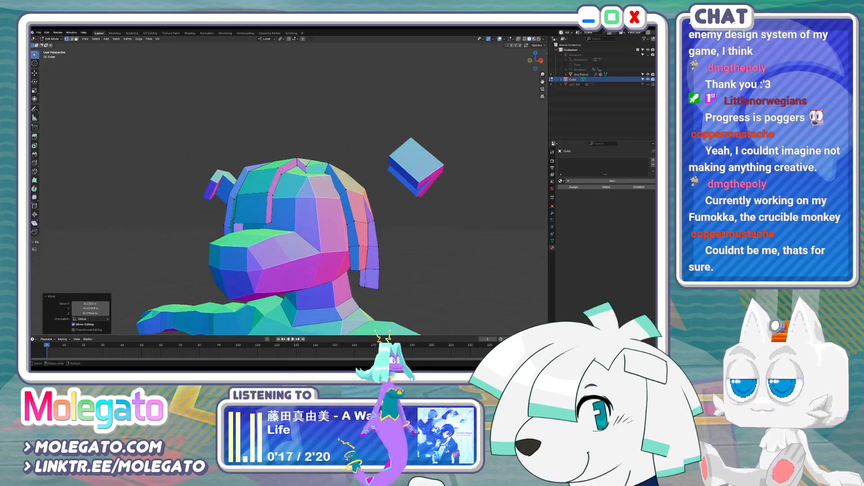
key(g)
click(356, 210)
Move the middle and lower edge vertices of the front side strand outward toward the strand behind it
middle_drag(360, 211, 371, 233)
click(369, 246)
click(375, 243)
click(367, 270)
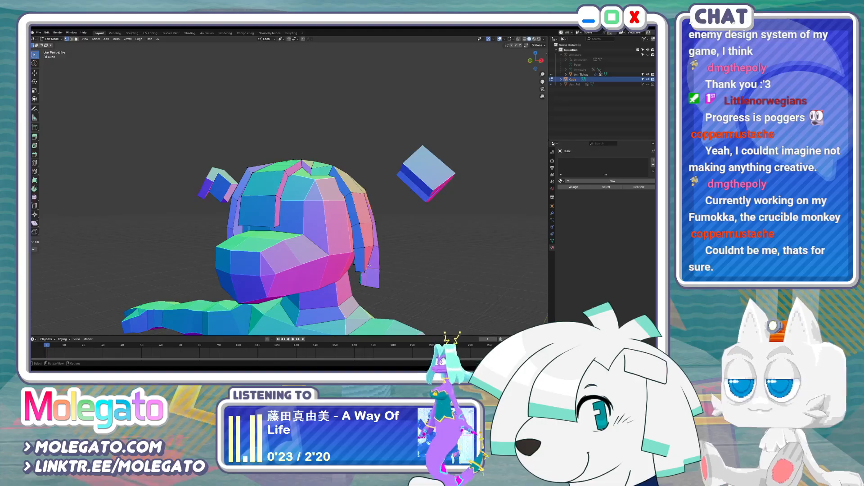
key(g)
click(373, 269)
Slide the bottom vertex of the rear side strand along its edge and adjust a mid-height vertex on the neighbouring strand
click(366, 284)
key(g)
key(g)
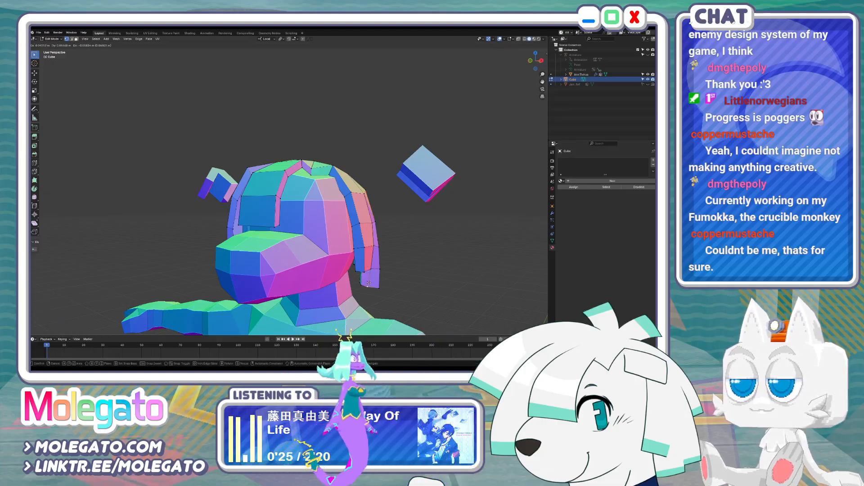
key(g)
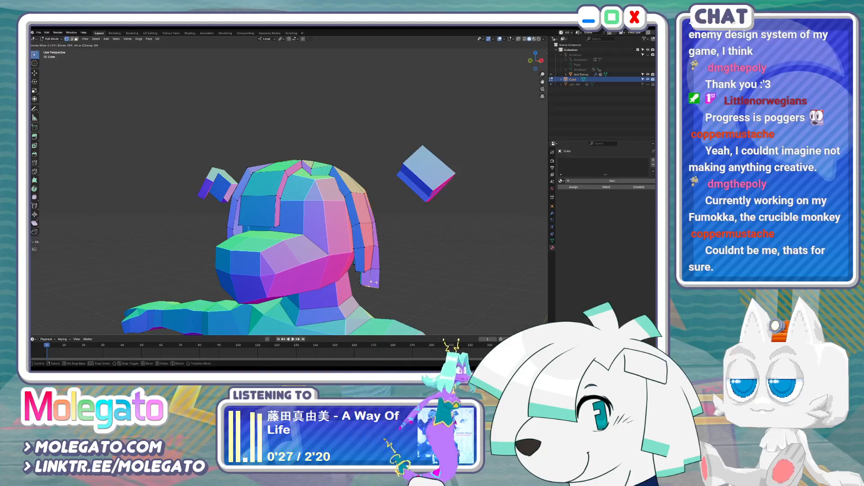
click(372, 282)
middle_drag(372, 282, 321, 287)
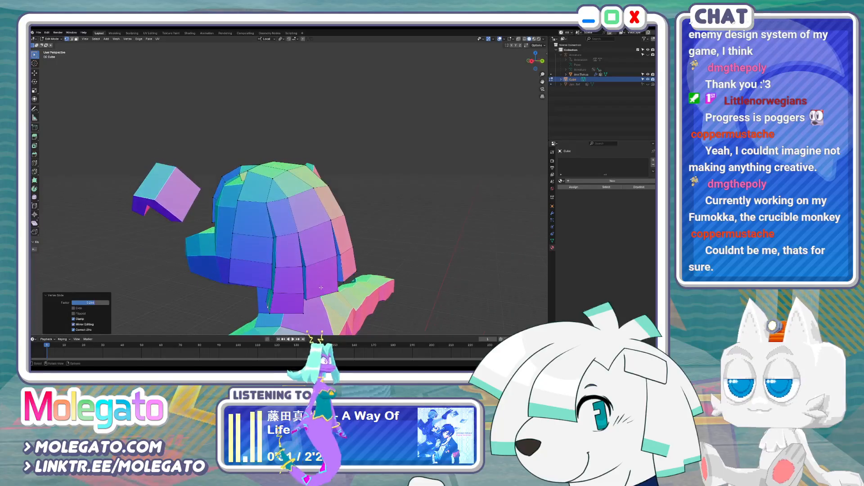
key(g)
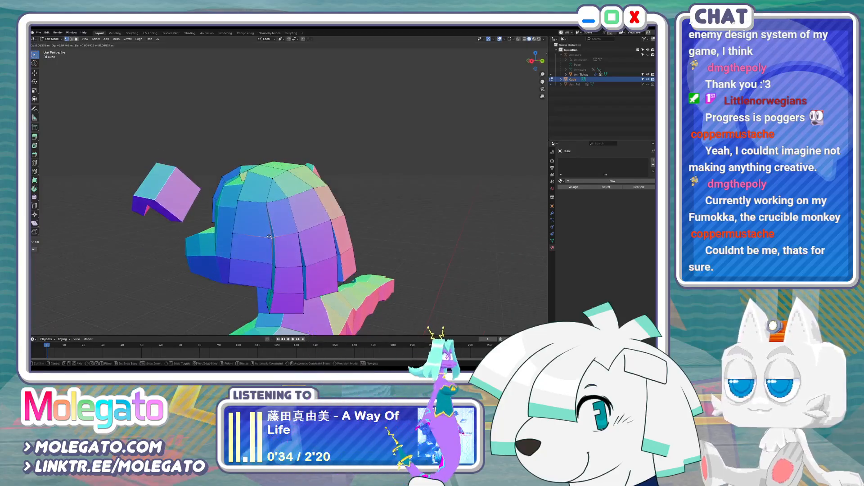
click(269, 236)
Select the whole linked hair mesh from above and scale it slightly along the X axis
middle_drag(270, 236, 293, 254)
key(KP_7)
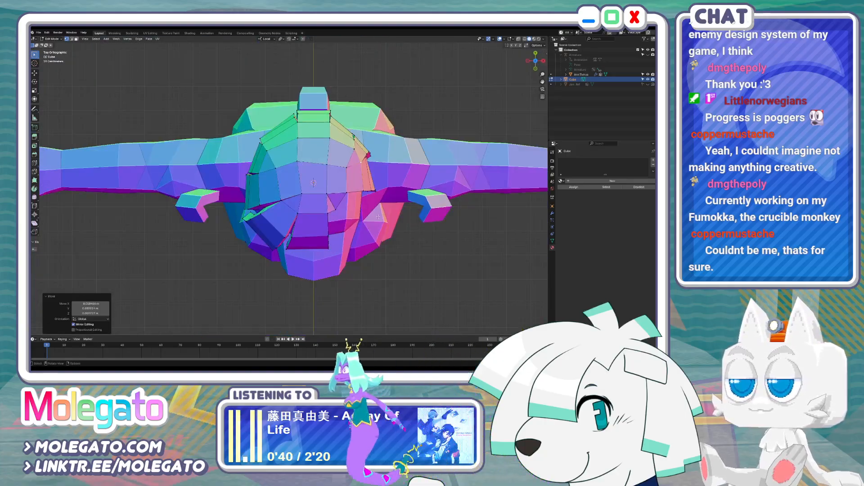
key(l)
key(s)
key(x)
key(x)
click(389, 177)
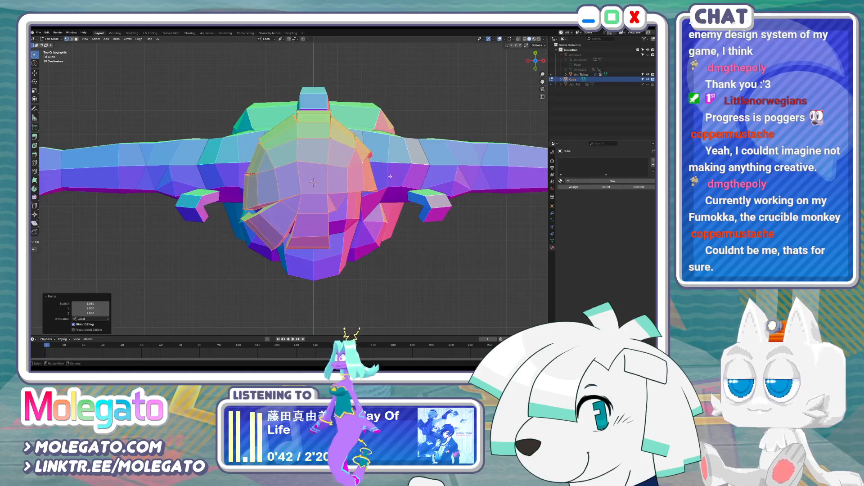
middle_drag(390, 176, 354, 204)
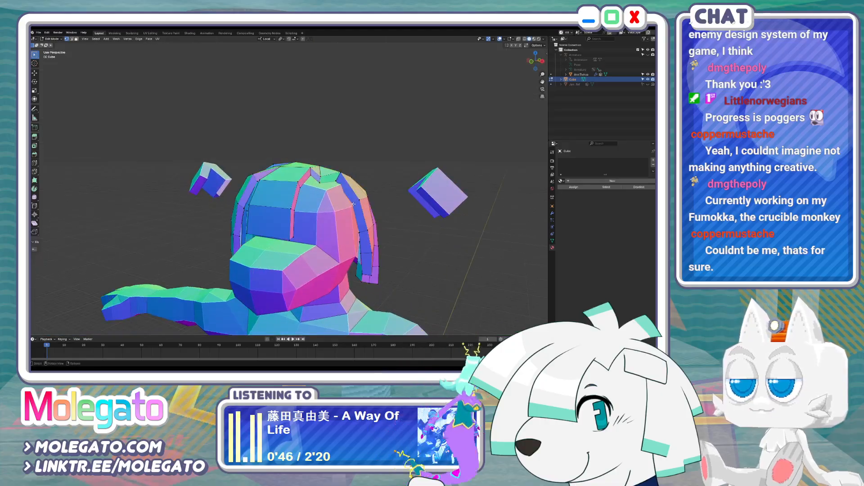
Move the vertices down the front side strand's inner edge outward, from temple height to its lower end
click(352, 208)
click(359, 230)
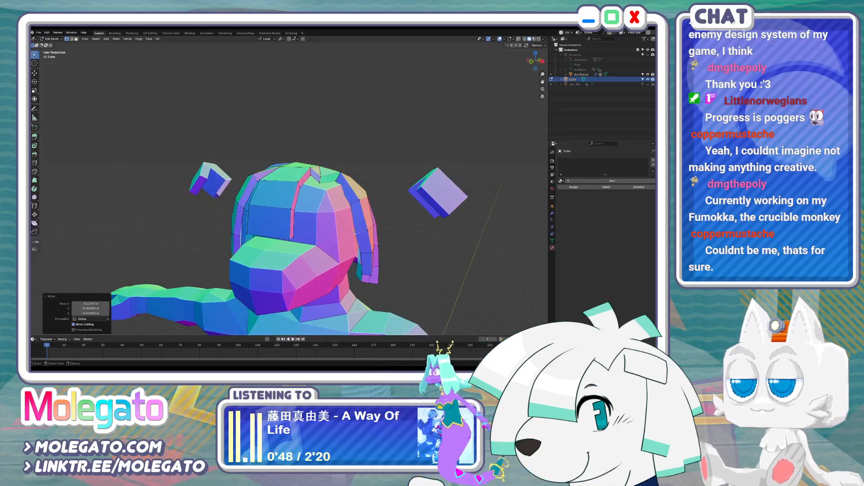
middle_drag(358, 230, 367, 245)
key(g)
click(368, 246)
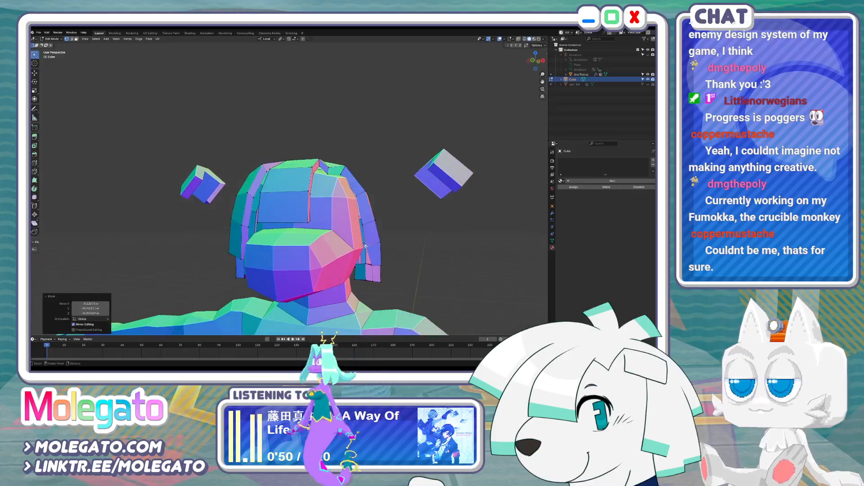
click(368, 262)
key(g)
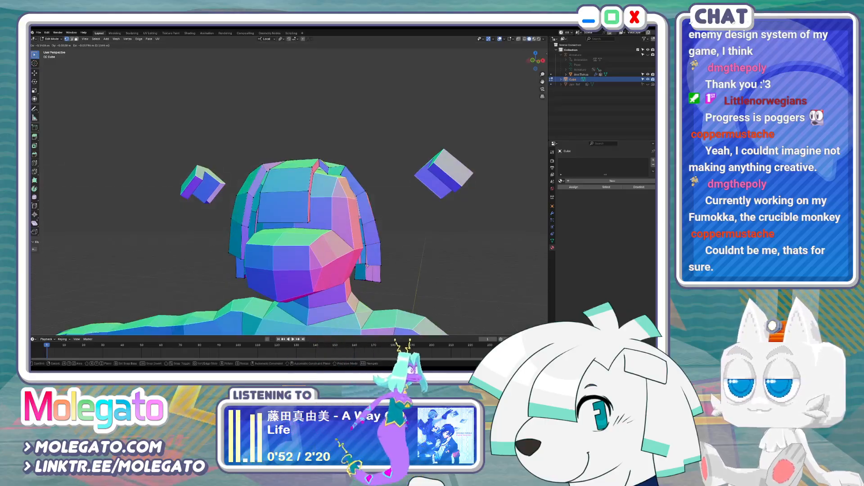
click(372, 263)
mouse_move(372, 264)
middle_down()
mouse_move(319, 268)
mouse_move(368, 274)
middle_up()
Switch to the body mesh, move the floating ear pieces inward onto the hair, and return to Object Mode in front view
key(alt+q)
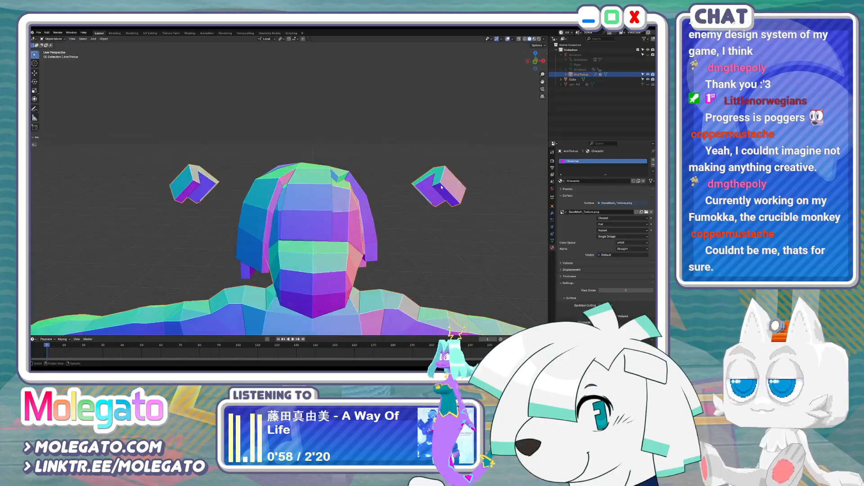
click(334, 165)
key(Tab)
middle_drag(333, 166, 338, 190)
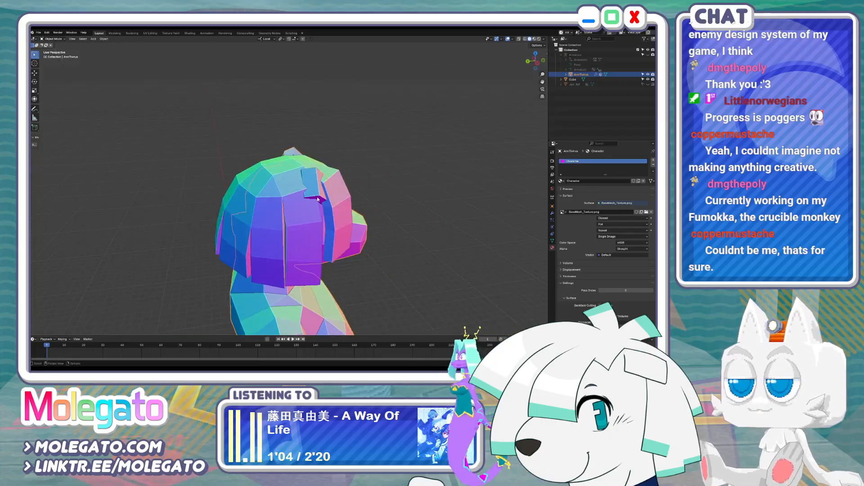
key(KP_1)
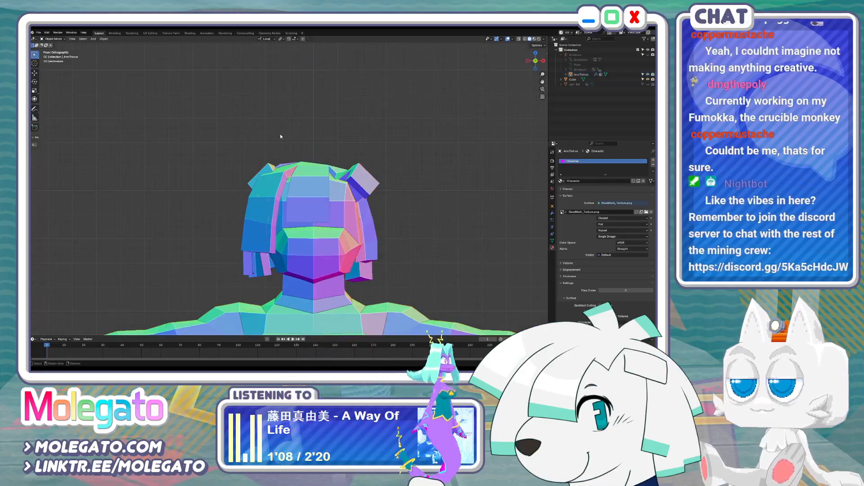
Edit the hair mesh and move the vertices around the notch at the top of the fringe to reshape the parting
click(291, 162)
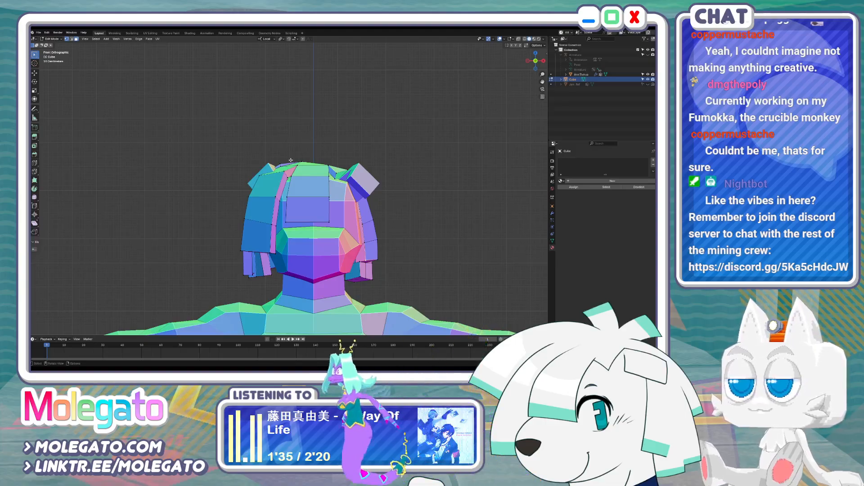
middle_drag(291, 160, 314, 186)
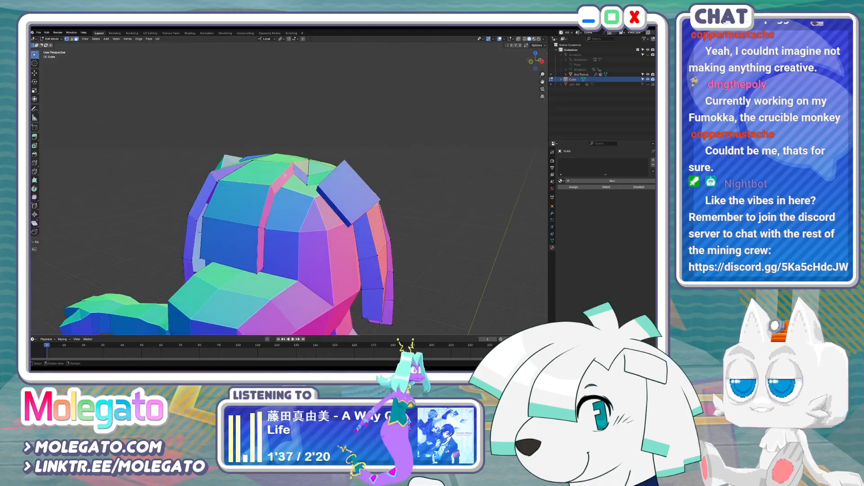
scroll(291, 177, up, 2)
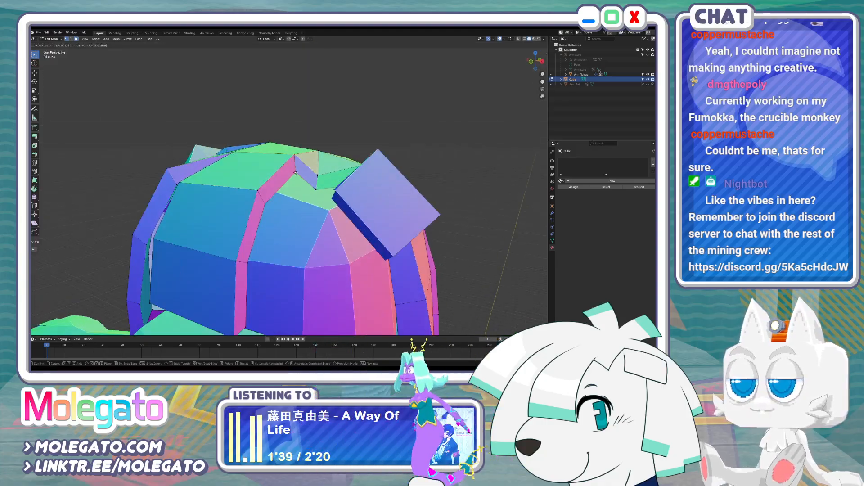
click(294, 186)
middle_drag(293, 185, 259, 232)
key(g)
click(280, 236)
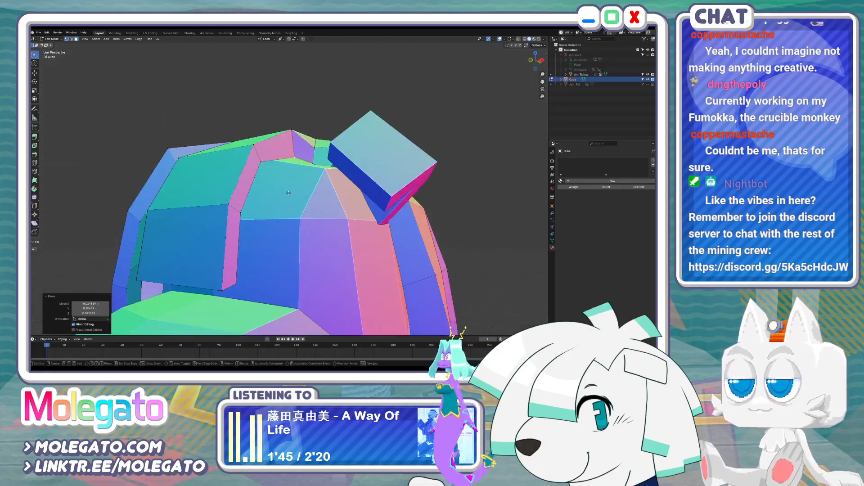
key(g)
click(315, 158)
middle_drag(315, 159, 324, 216)
key(alt+z)
key(alt+z)
middle_drag(362, 211, 347, 214)
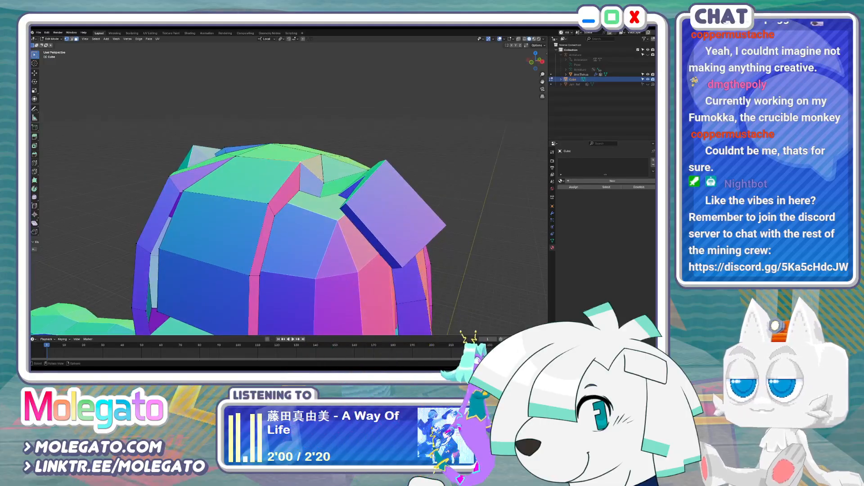
From the front, raise the fringe's top corner vertices and reposition the adjoining vertex at the side strand's root
key(KP_1)
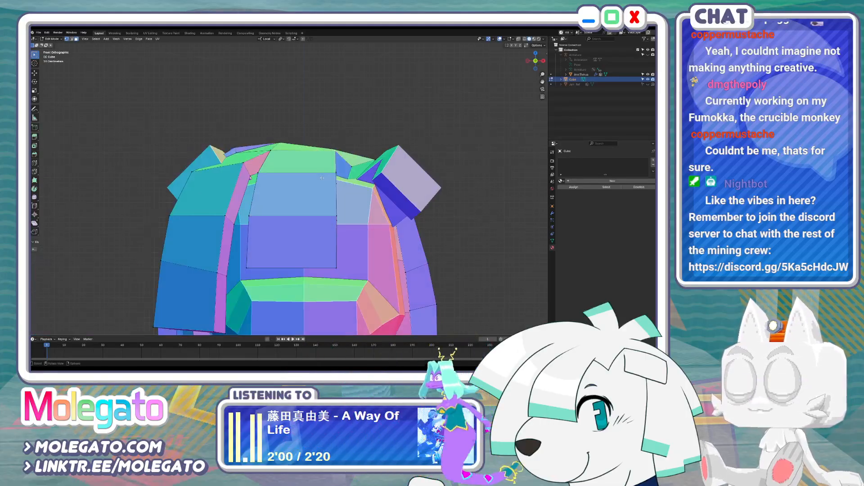
key(g)
click(318, 132)
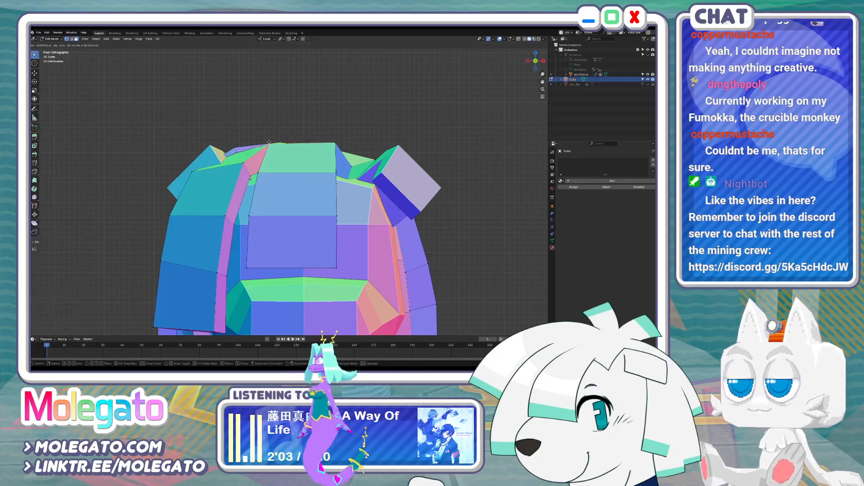
key(g)
click(241, 150)
Move the vertices at the top of the side strand, above the ear, to smooth the crown's outline
middle_drag(241, 150, 272, 153)
click(278, 155)
key(g)
click(271, 150)
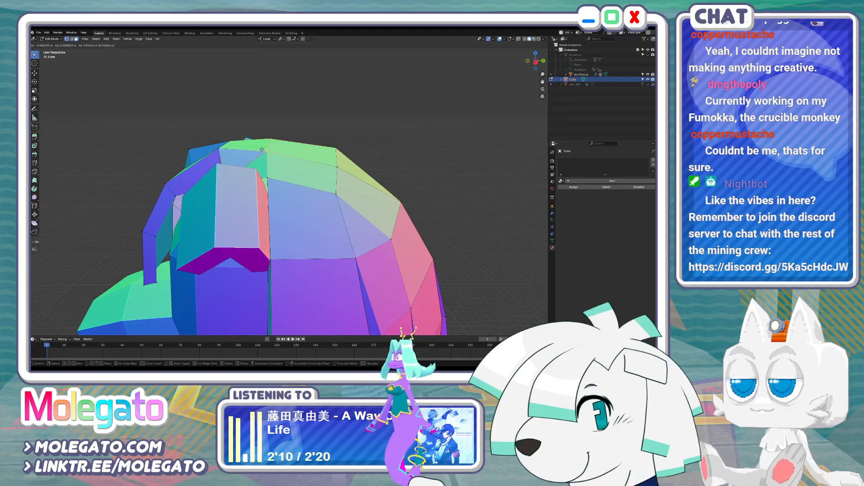
click(262, 149)
Reposition the strand-root vertices beside the fringe, then lower the selected vertices of the parting along the Z axis
middle_drag(269, 190, 342, 218)
key(g)
click(226, 192)
click(224, 192)
click(221, 171)
shift+click(335, 212)
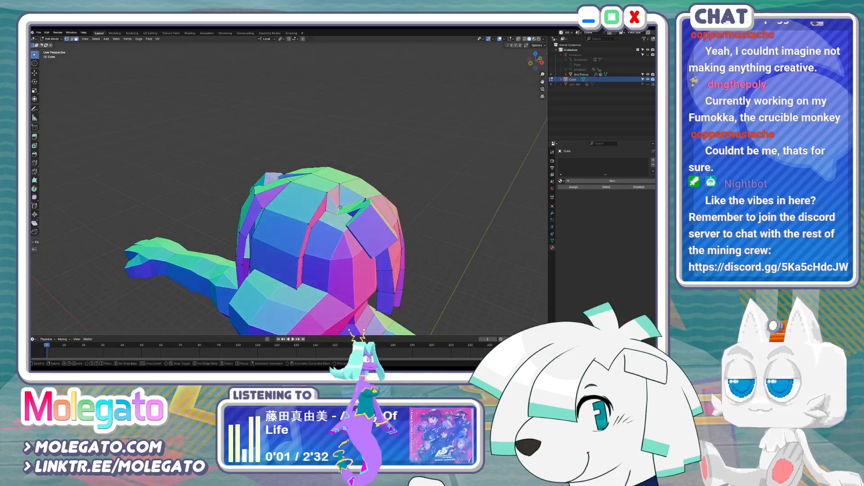
key(z)
click(345, 222)
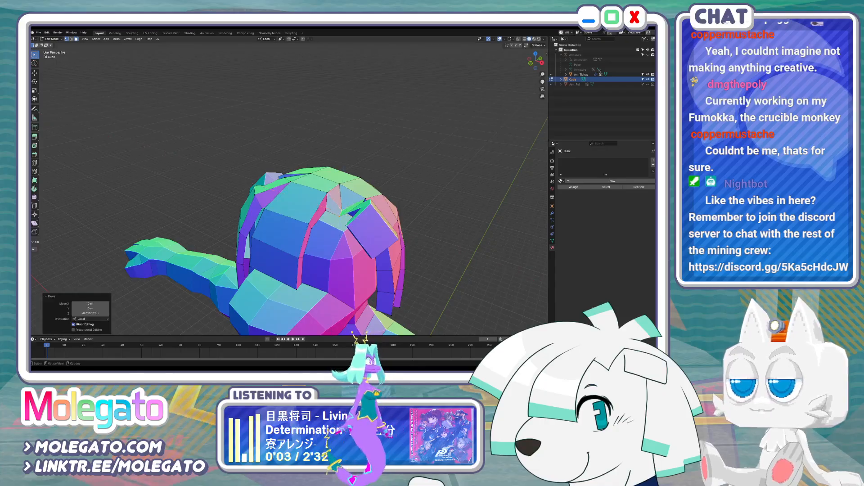
In top view, move the selected vertex beside the fringe's root outward along the X axis
mouse_move(345, 223)
middle_down()
mouse_move(351, 206)
mouse_move(339, 188)
mouse_move(341, 208)
middle_up()
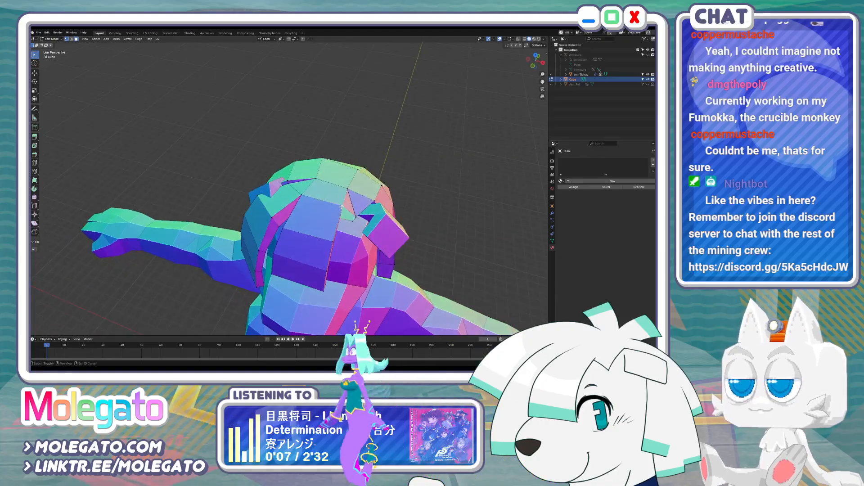
key(KP_7)
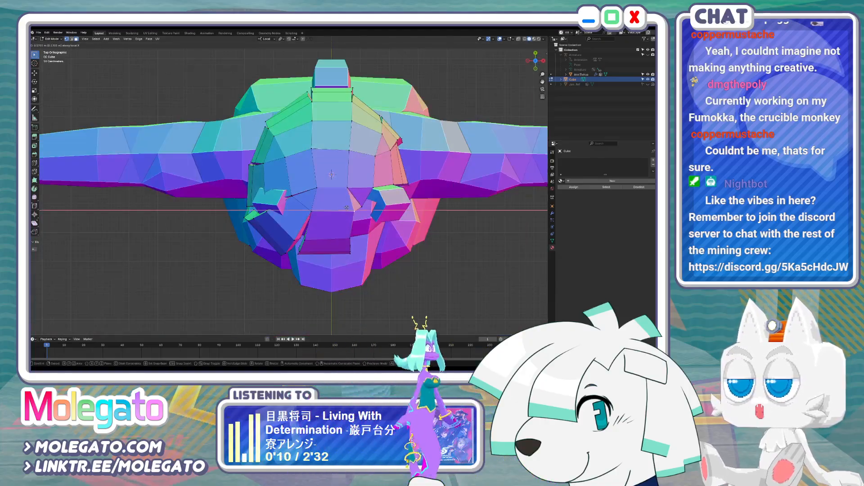
key(g)
key(x)
click(354, 204)
Turn on X-ray, move the parting vertices beside the ear from above, then restore the opaque display
key(z)
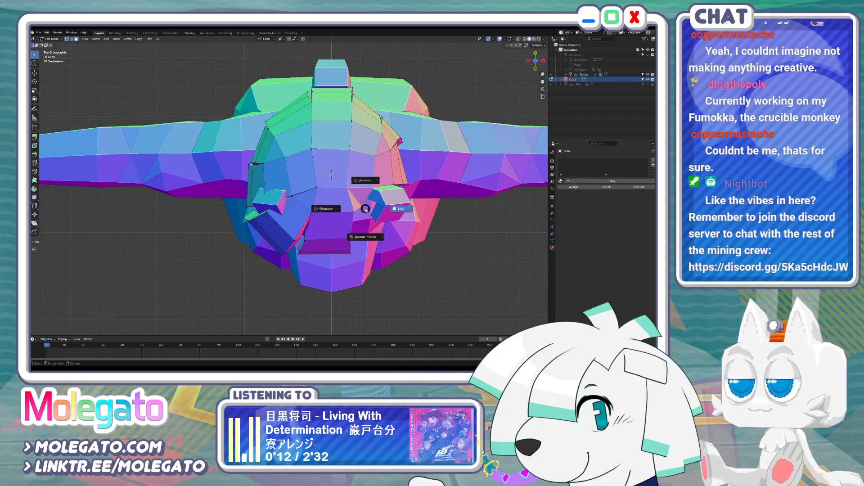
key(alt+z)
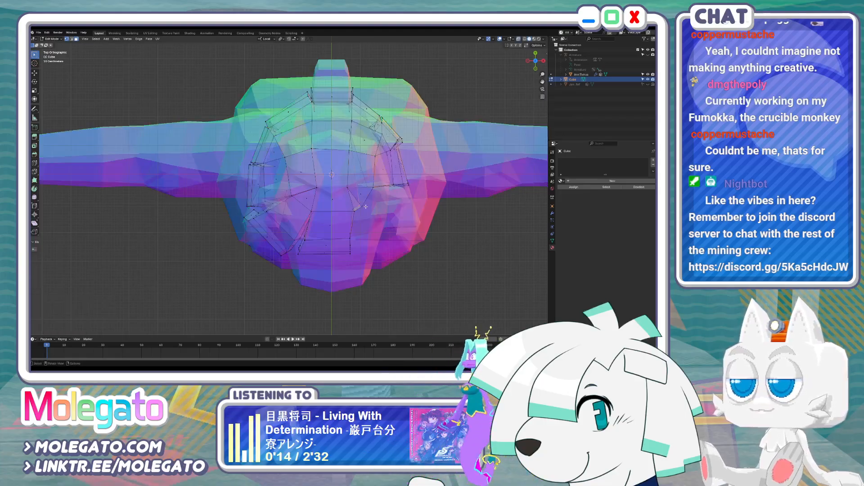
key(g)
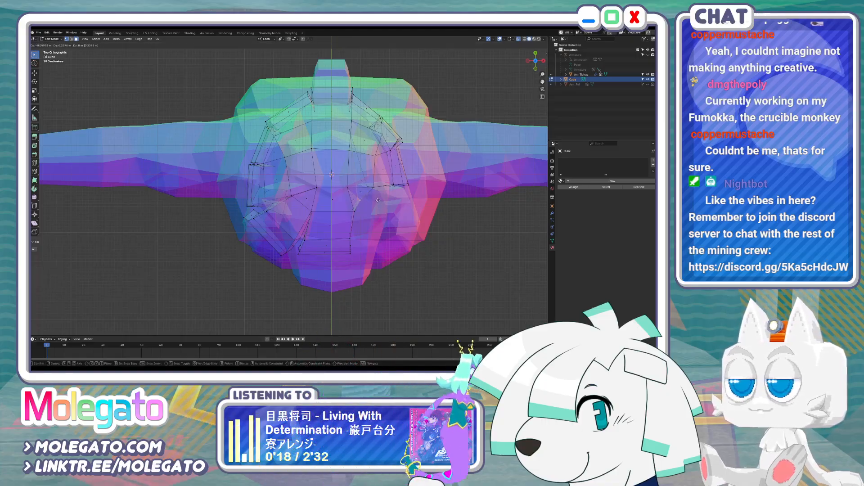
click(378, 200)
middle_drag(378, 241, 344, 201)
key(alt+z)
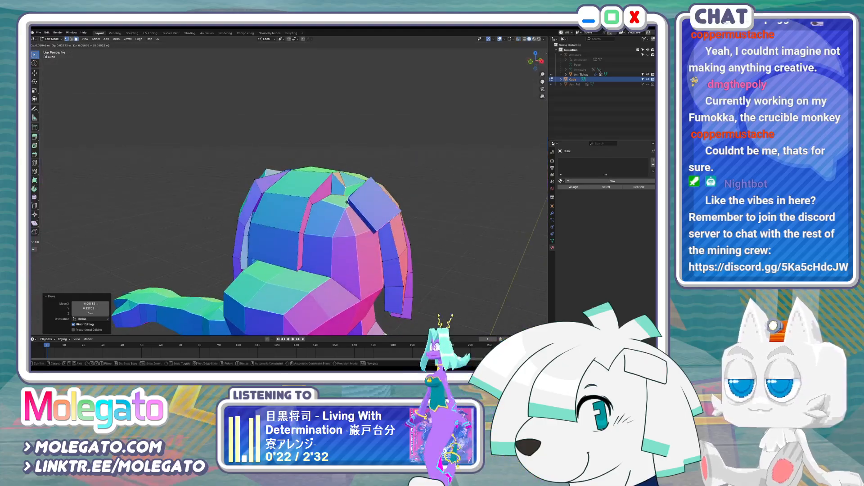
Move the parting vertices beside the fringe's root, first in perspective and then from above with X-ray on
key(g)
click(324, 204)
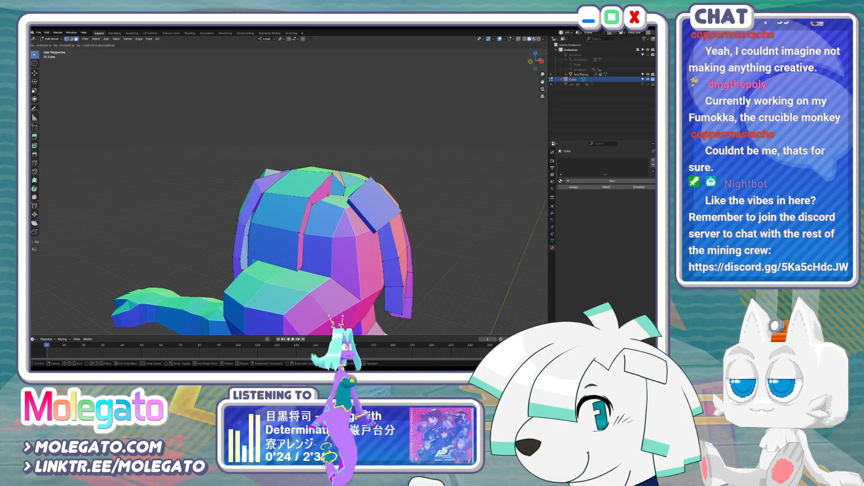
middle_drag(323, 207, 335, 213)
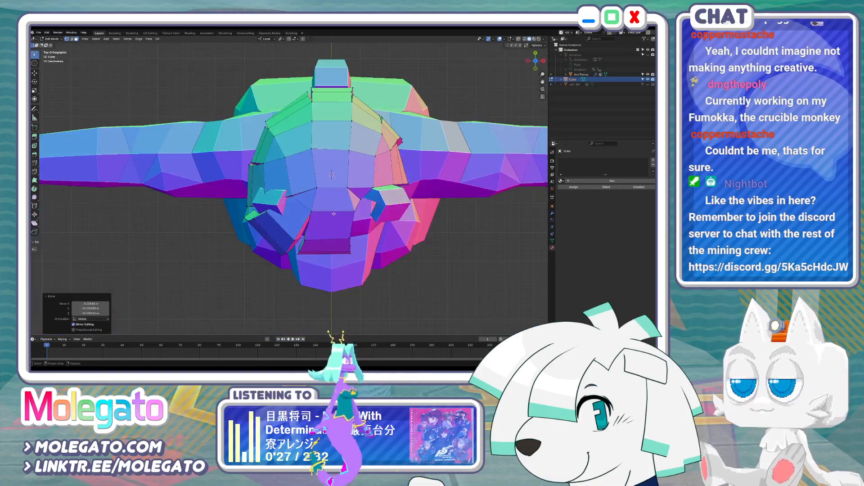
key(alt+z)
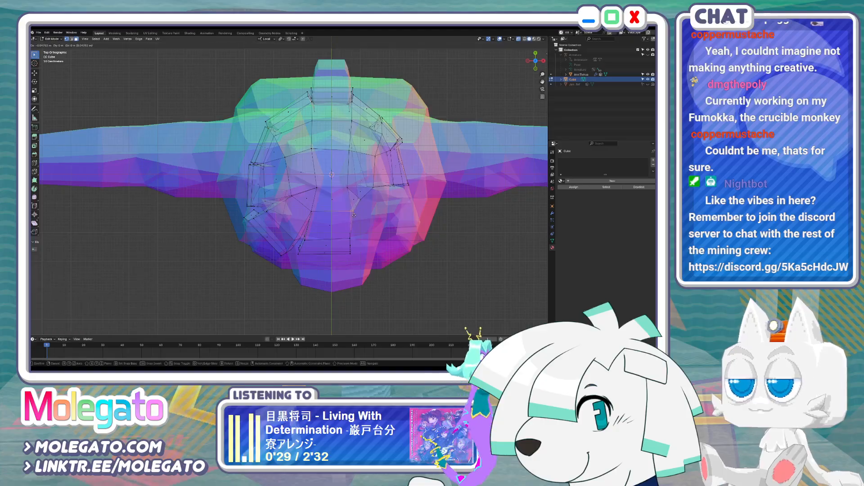
click(354, 215)
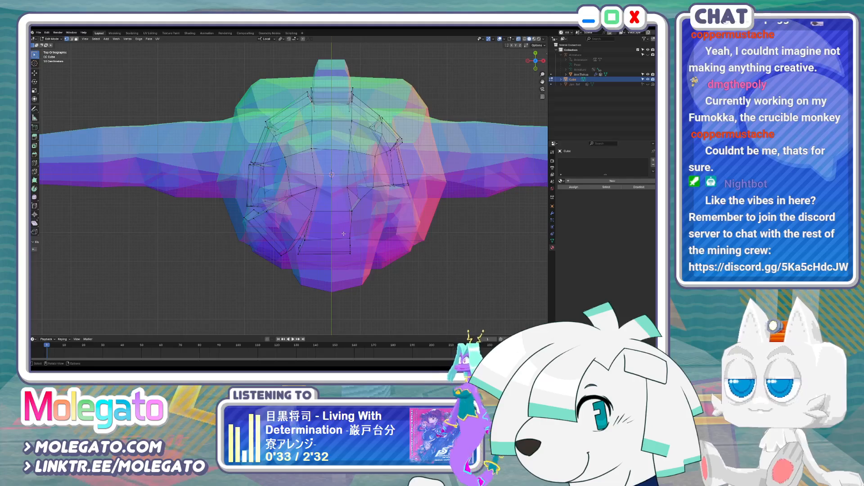
In top view, move the vertices at both ends of the fringe's tip to straighten its sides
click(356, 259)
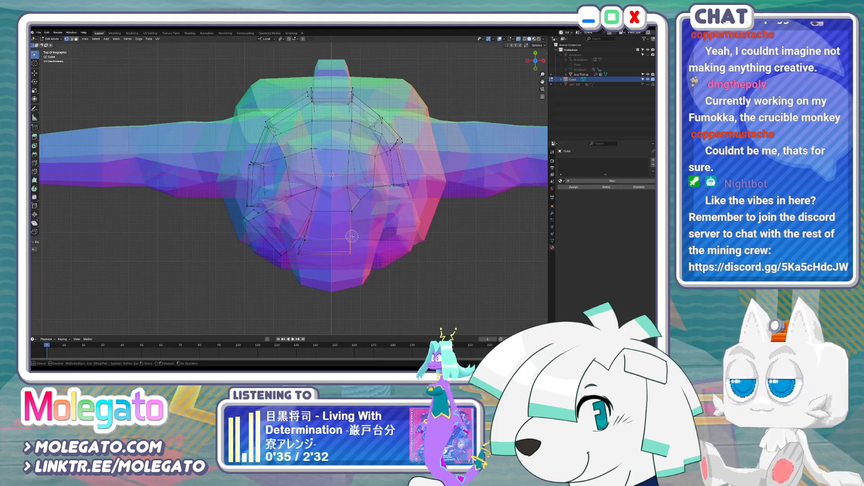
click(358, 238)
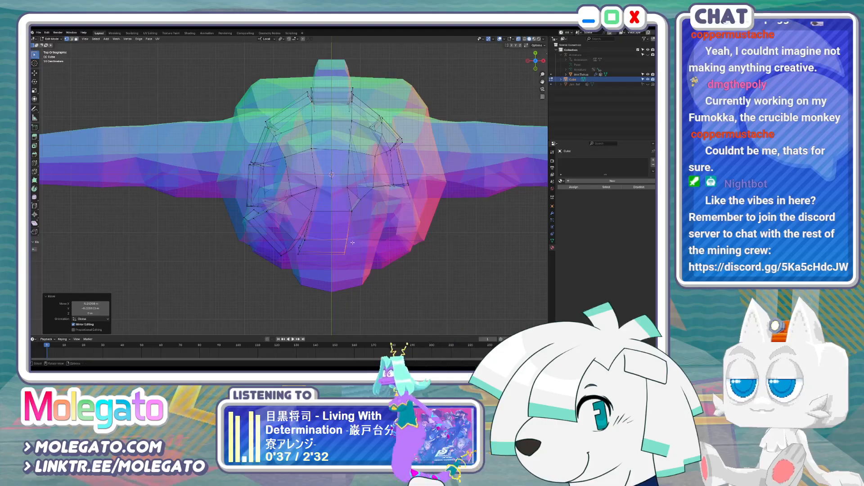
click(307, 246)
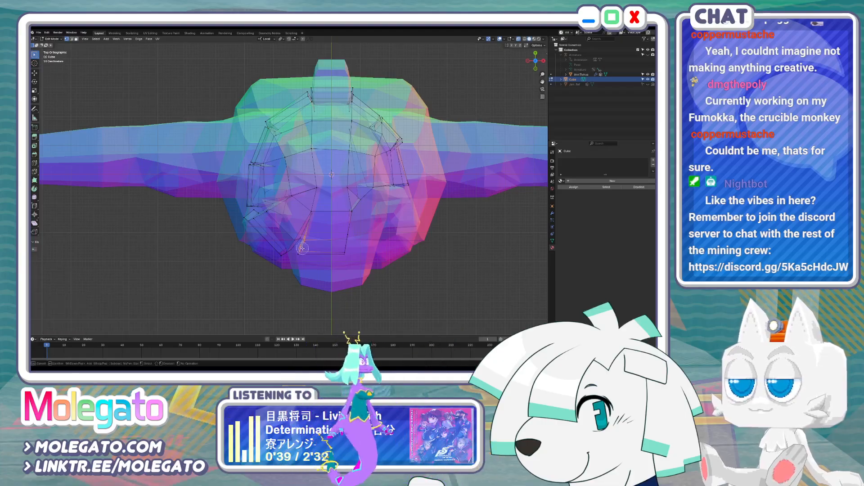
key(Escape)
key(g)
click(322, 217)
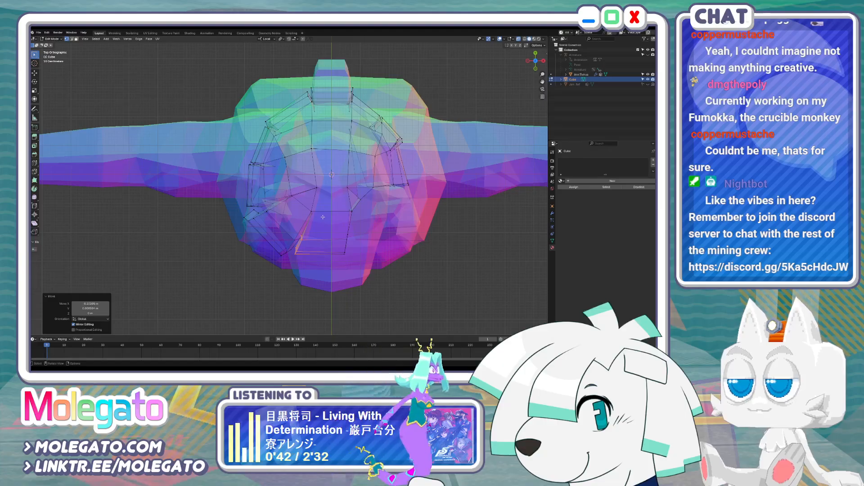
From the front, select the vertices along the fringe's bottom edge and move them down
middle_drag(322, 217, 341, 209)
key(alt+z)
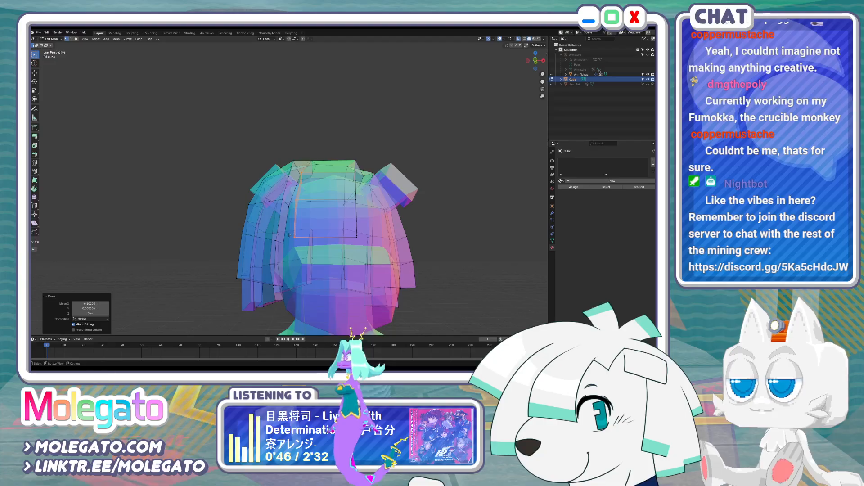
drag(368, 243, 369, 244)
key(g)
click(367, 256)
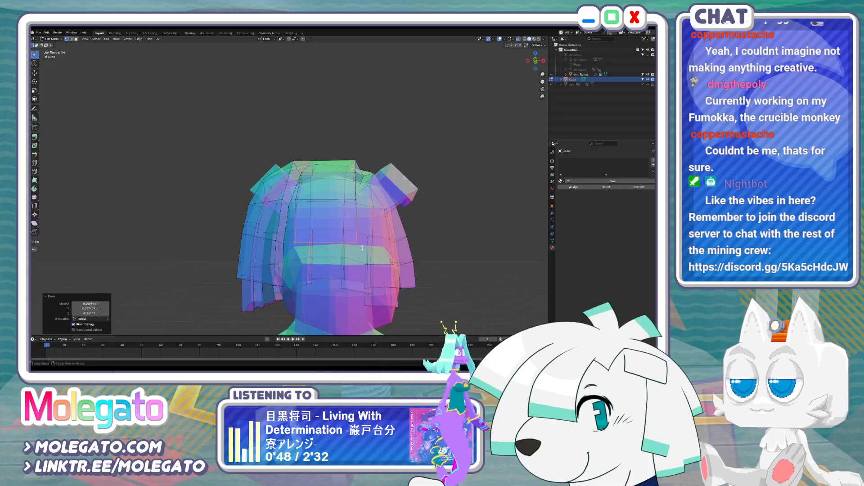
Rotate the fringe's bottom edge slightly and move it into place above the muzzle, with the display opaque
key(alt+z)
middle_drag(367, 256, 356, 253)
key(r)
click(360, 246)
key(g)
click(363, 245)
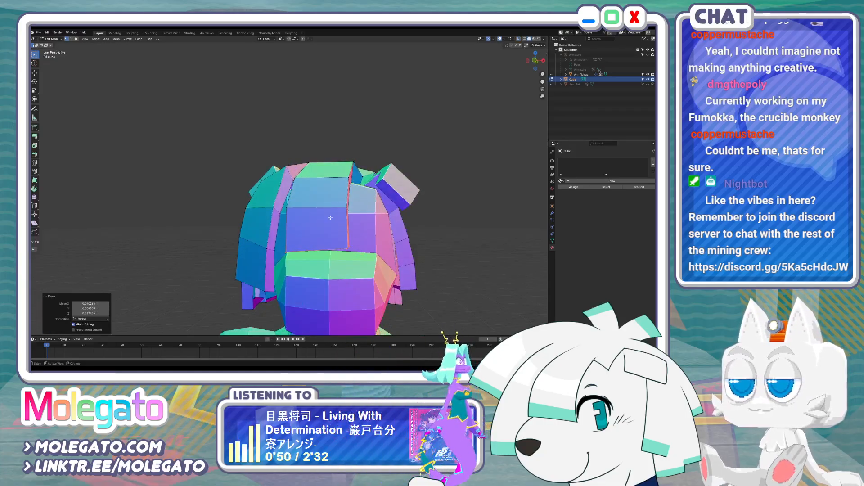
With X-ray on, select the vertices across the middle of the fringe and reposition them to follow the forehead
key(alt+z)
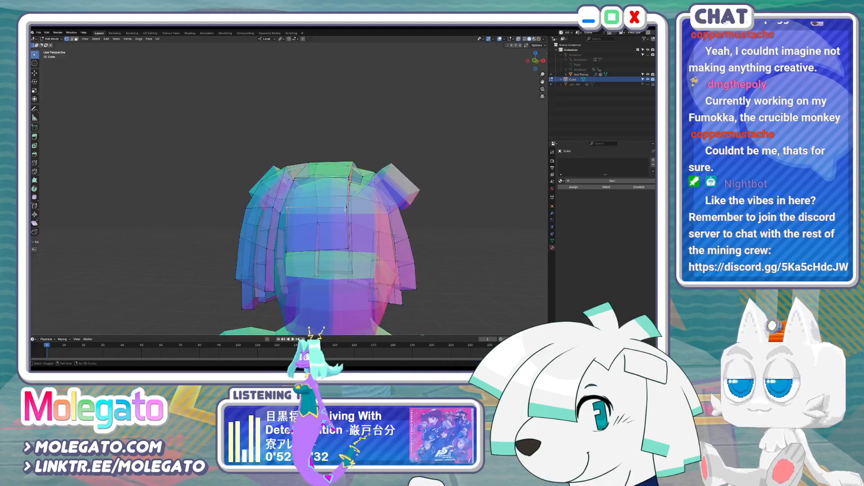
click(351, 213)
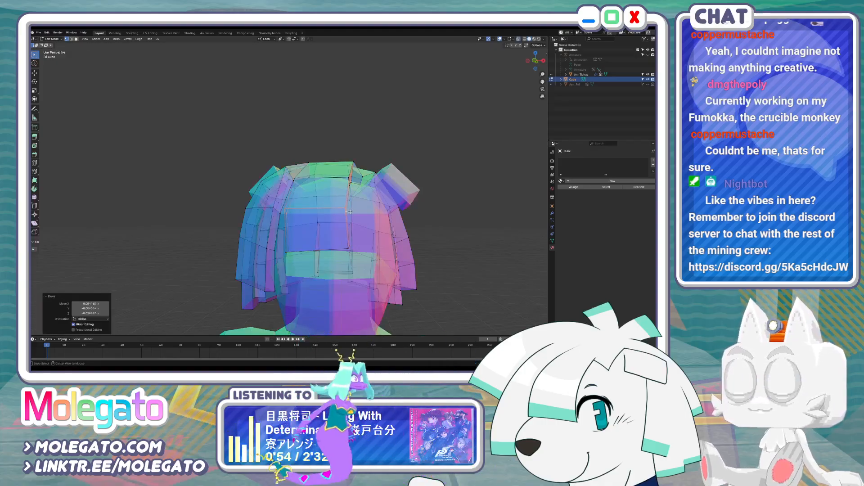
key(alt+z)
scroll(344, 233, down, 3)
key(alt+z)
scroll(313, 245, up, 2)
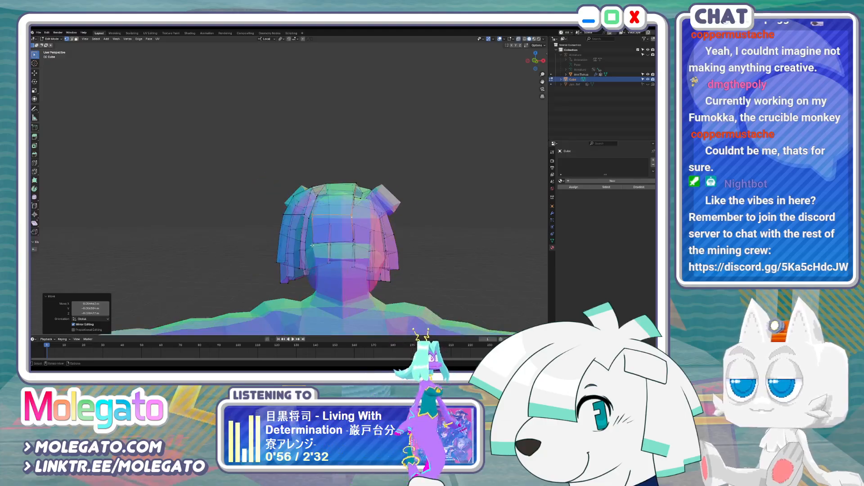
Move the lower vertices of the strand edge beside the fringe, next to the face
click(313, 246)
key(g)
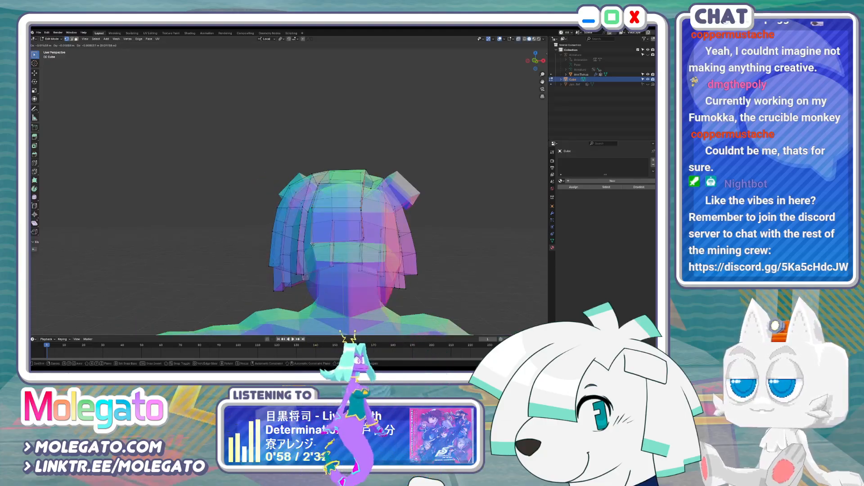
click(315, 244)
Turn off X-ray, leave Edit Mode and examine the hair on the whole character from the front and side
key(alt+z)
key(Tab)
scroll(315, 245, down, 3)
mouse_move(334, 247)
middle_down()
mouse_move(391, 252)
mouse_move(340, 259)
middle_up()
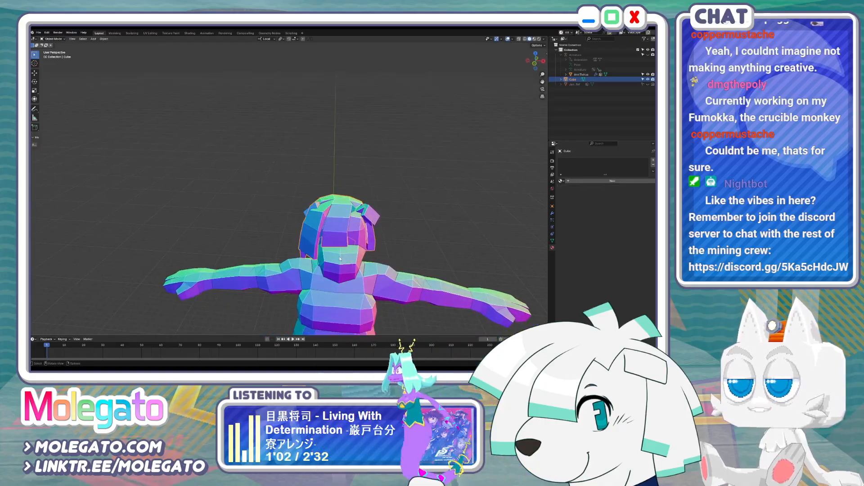
key(KP_3)
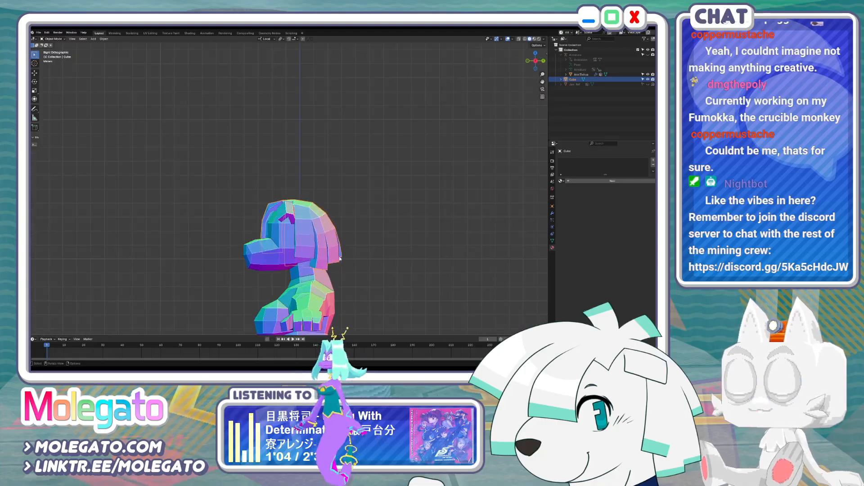
key(KP_1)
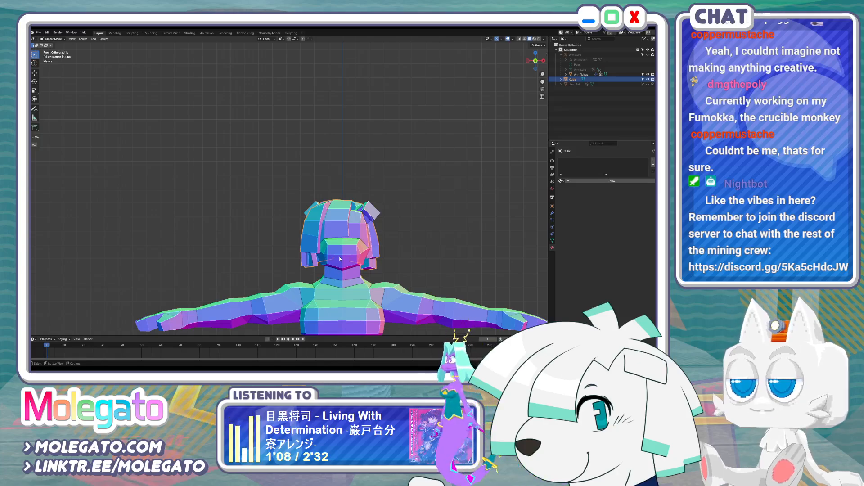
key(KP_3)
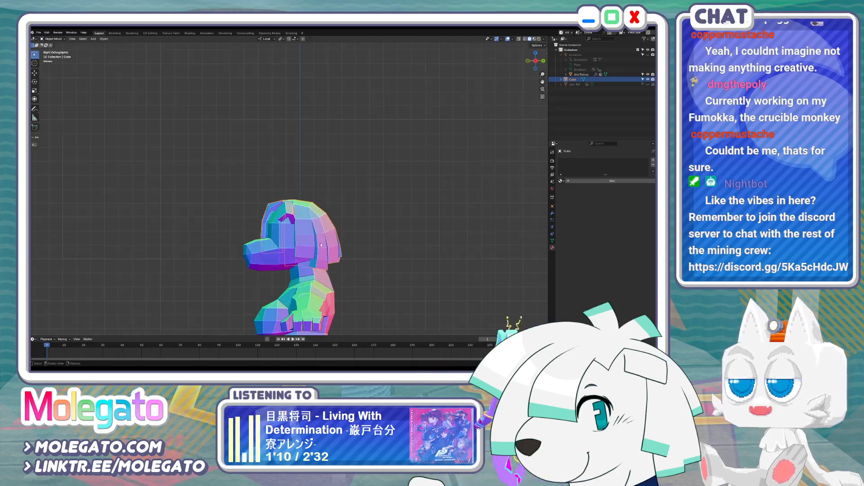
Isolate the hair in local view, enter Edit Mode and extrude the inner edge near the side strand's tip
key(KP_Divide)
key(Tab)
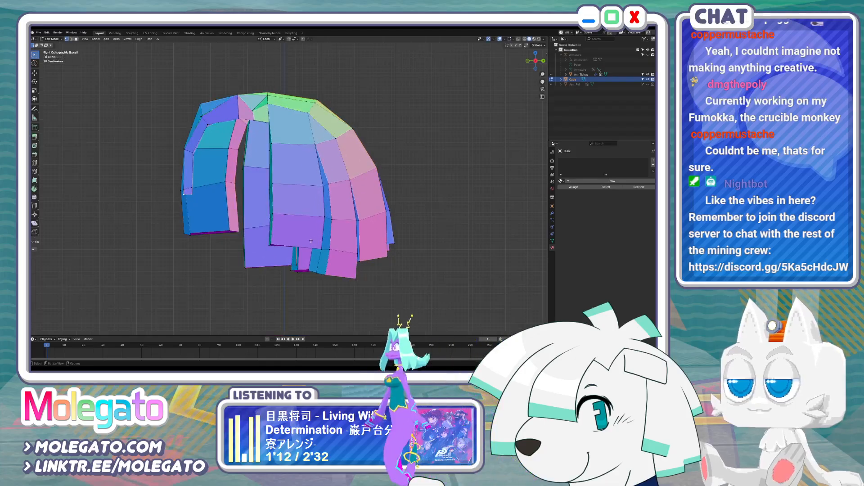
middle_drag(310, 242, 347, 242)
key(g)
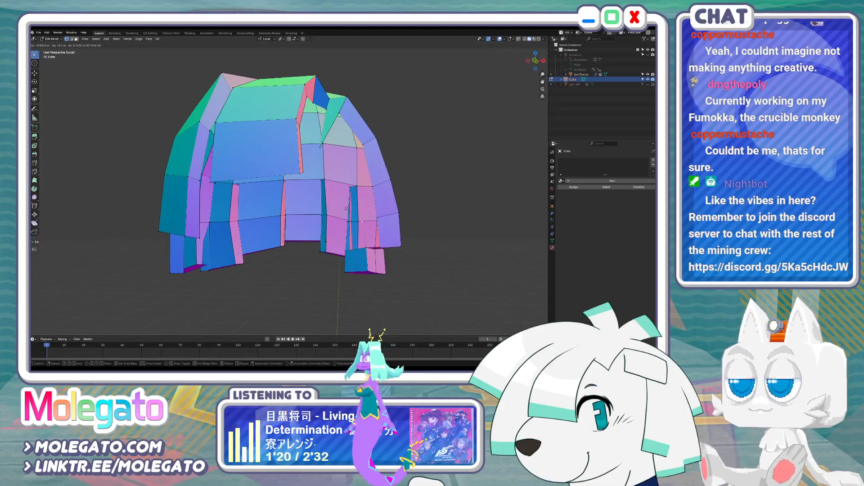
click(346, 208)
Extrude further geometry across the inside of the side strand and fill its lower inner faces
middle_drag(346, 209, 357, 223)
key(g)
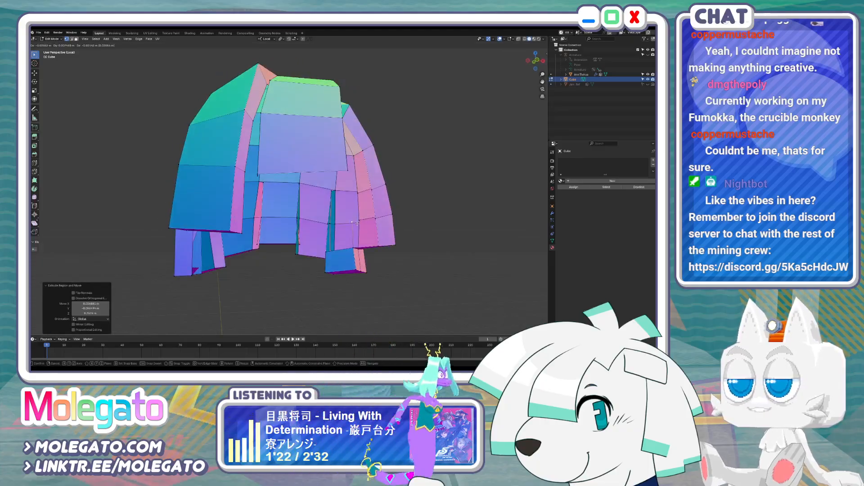
click(357, 224)
shift+click(377, 225)
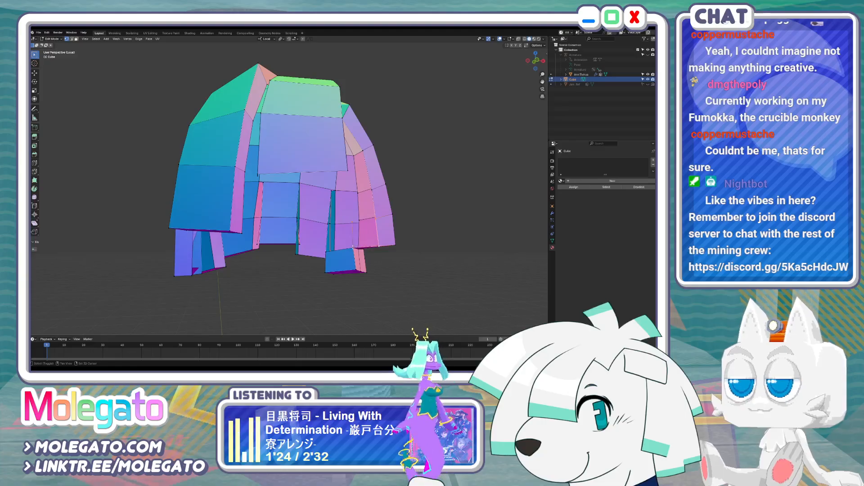
middle_drag(353, 246, 334, 217)
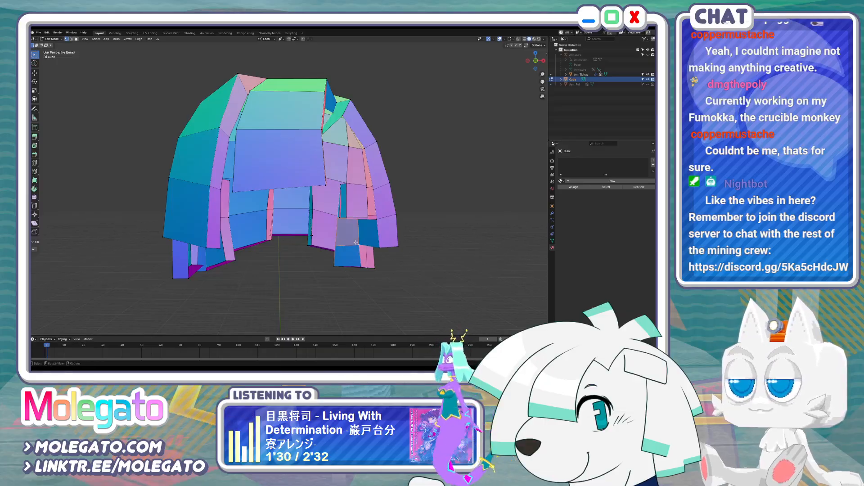
Extrude a vertex up the inside of the side strand and fill the inner face above the existing ones
scroll(355, 242, up, 5)
middle_drag(356, 242, 329, 210)
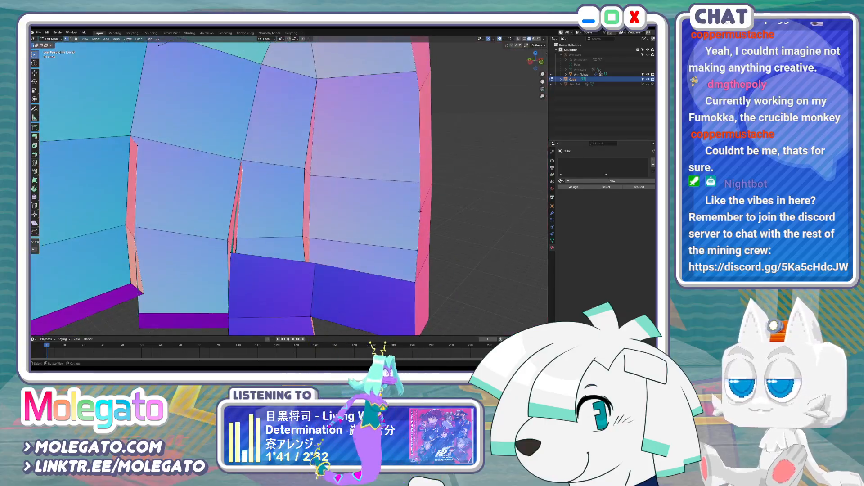
key(g)
click(314, 185)
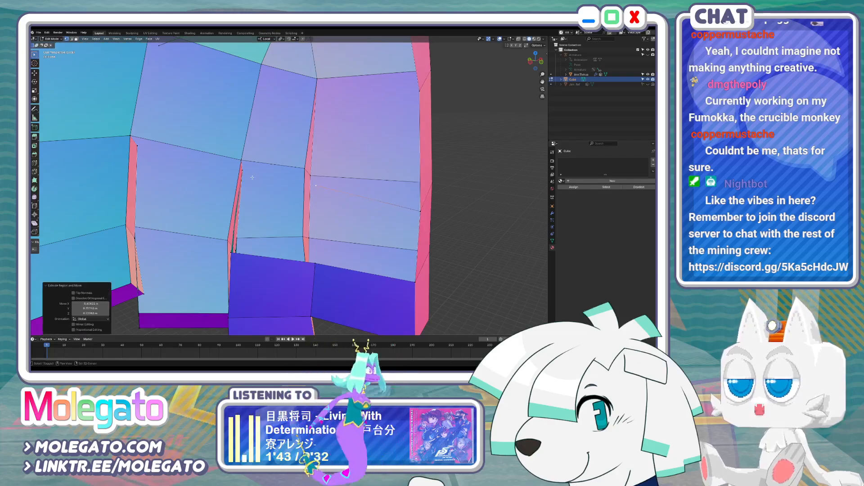
shift+click(244, 173)
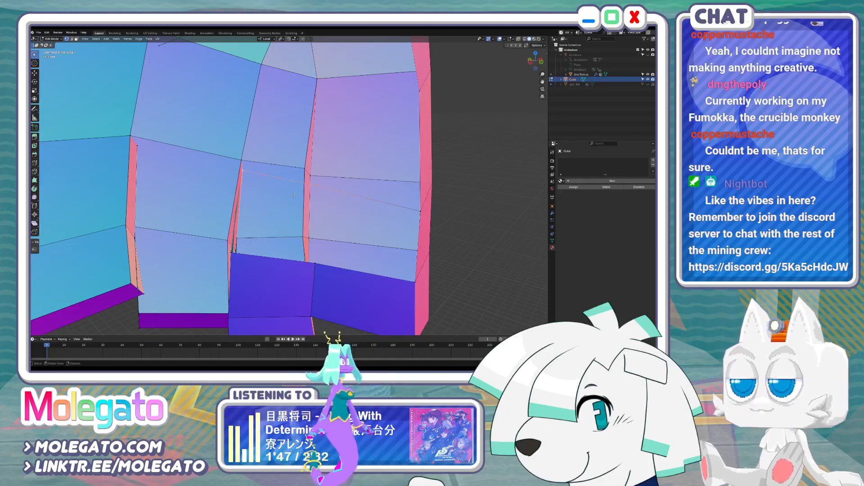
click(312, 256)
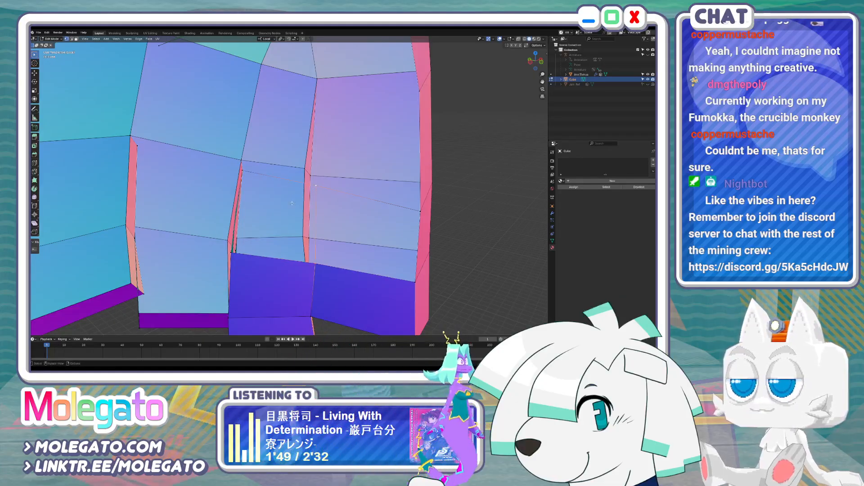
middle_drag(291, 203, 306, 219)
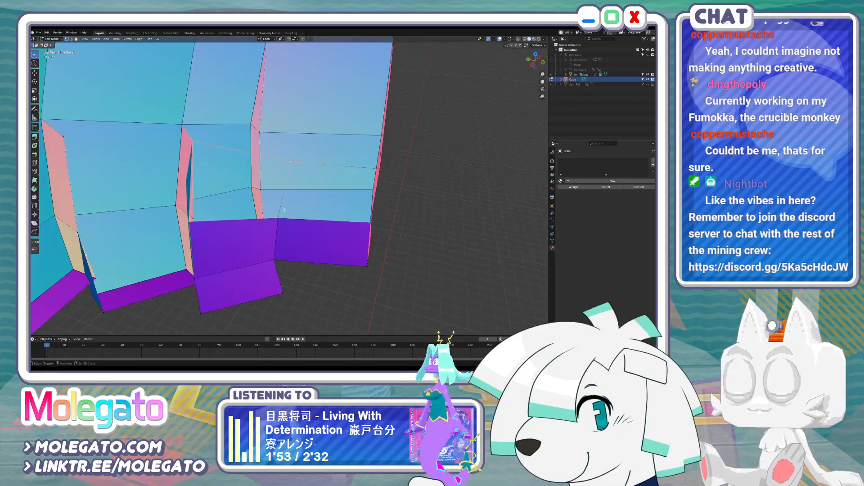
key(f)
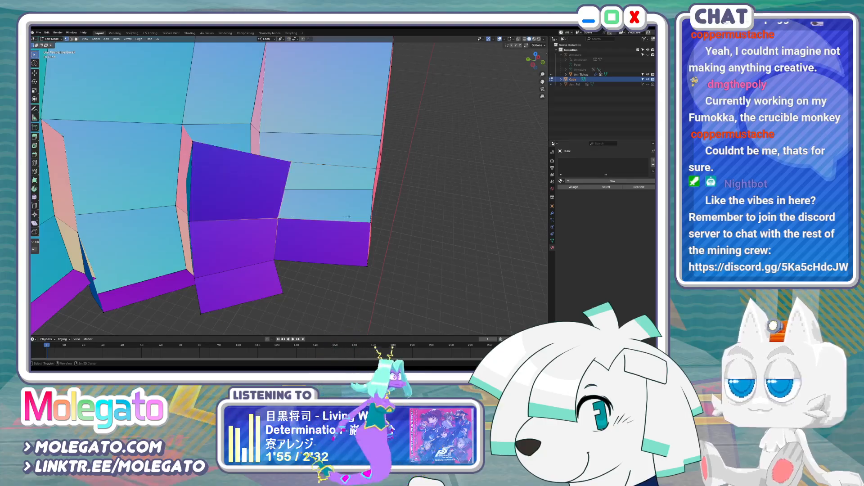
Fill the adjoining inner face of the side strand beside the new one, then turn X-ray on
middle_drag(369, 224, 387, 200)
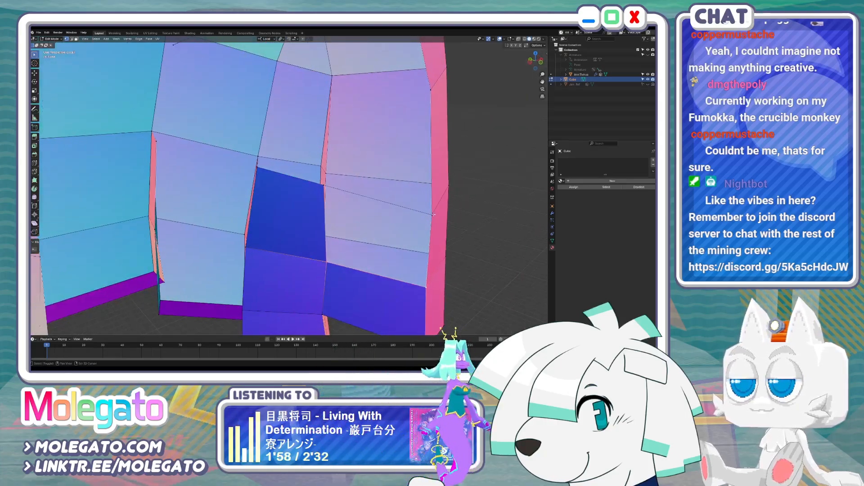
click(343, 188)
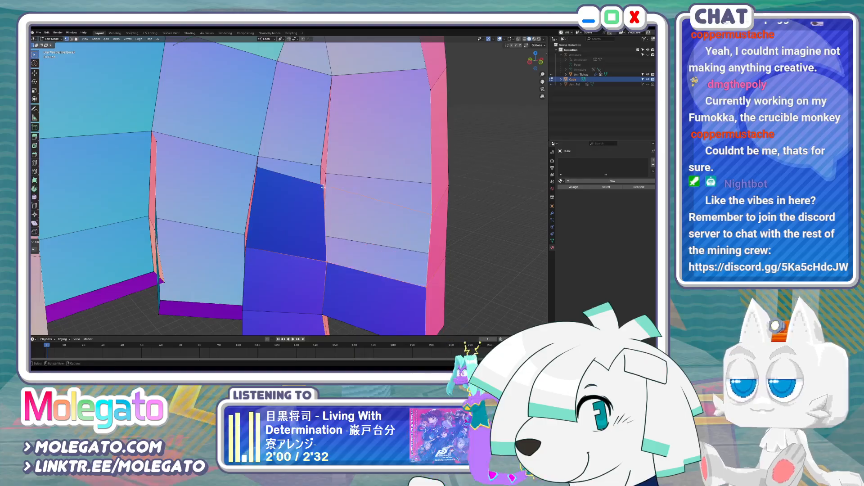
shift+click(323, 186)
middle_drag(323, 186, 317, 253)
key(alt+z)
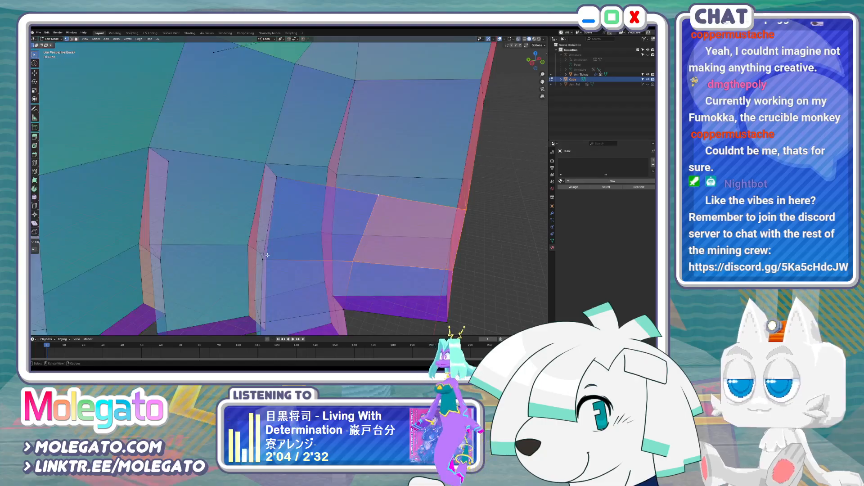
Select the neighbouring strand's bottom edge and the inner vertices above it, and fill its lower inner face
key(alt+a)
middle_drag(263, 289, 271, 232)
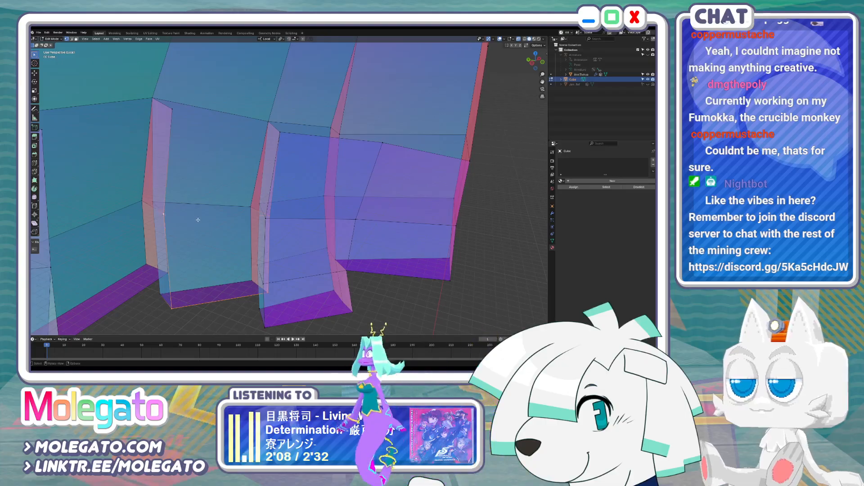
click(165, 213)
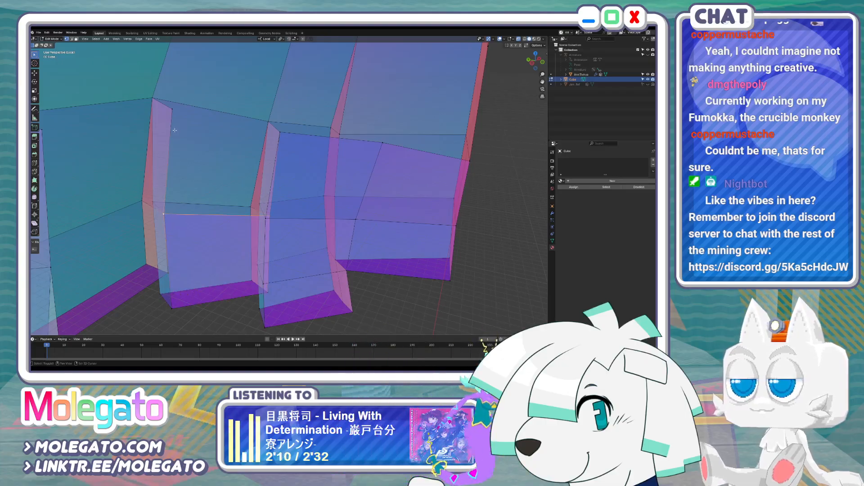
Fill the neighbouring strand's inner face directly above the lower one
shift+click(285, 134)
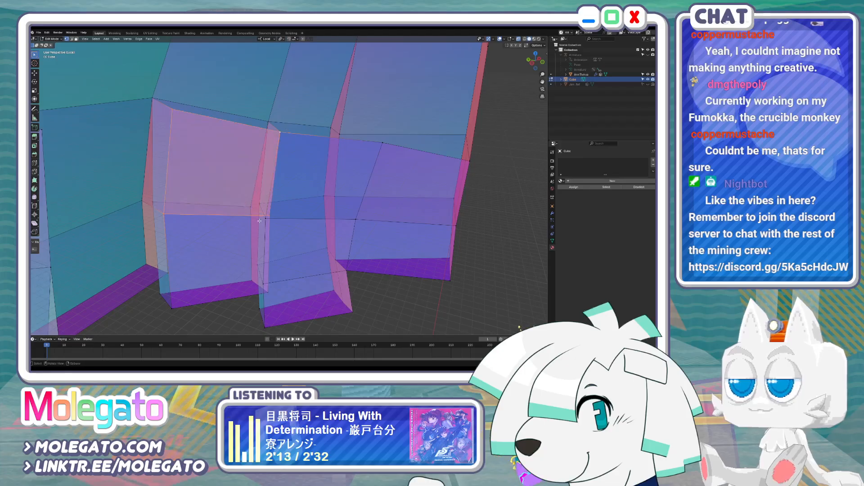
middle_drag(285, 134, 236, 222)
middle_drag(252, 174, 255, 155)
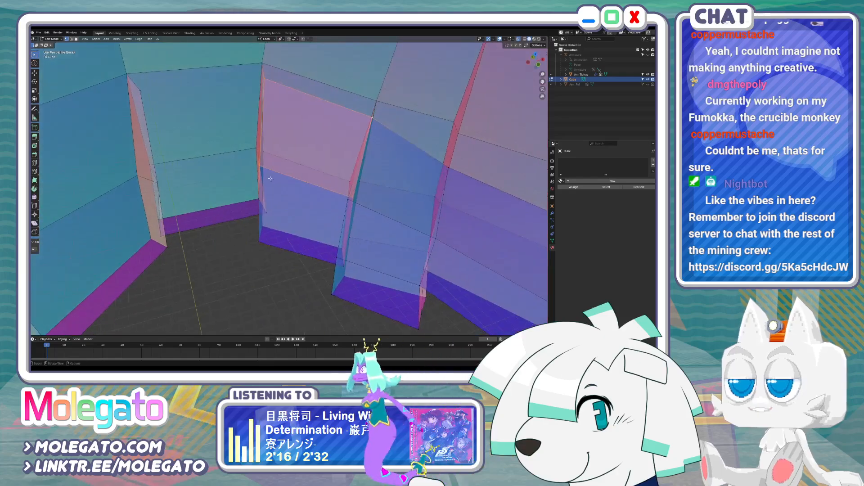
Select the next strand's inner vertices and fill its lower inner face and the inner face above it
key(b)
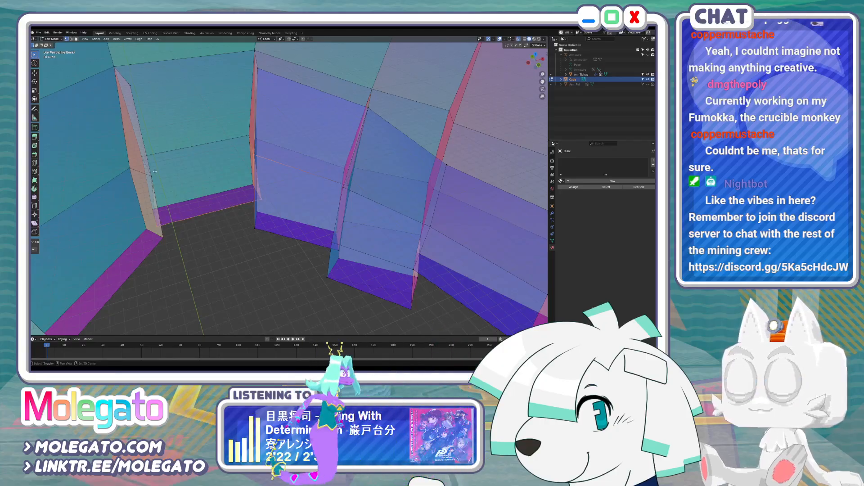
shift+click(184, 180)
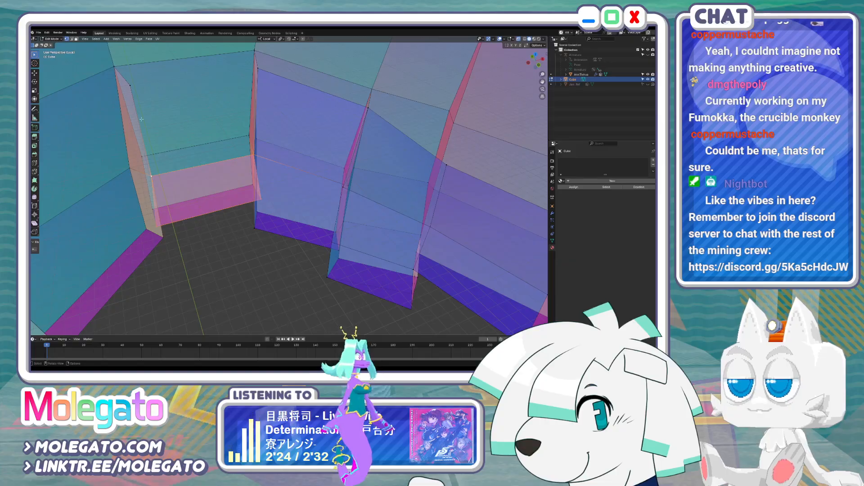
key(ctrl+z)
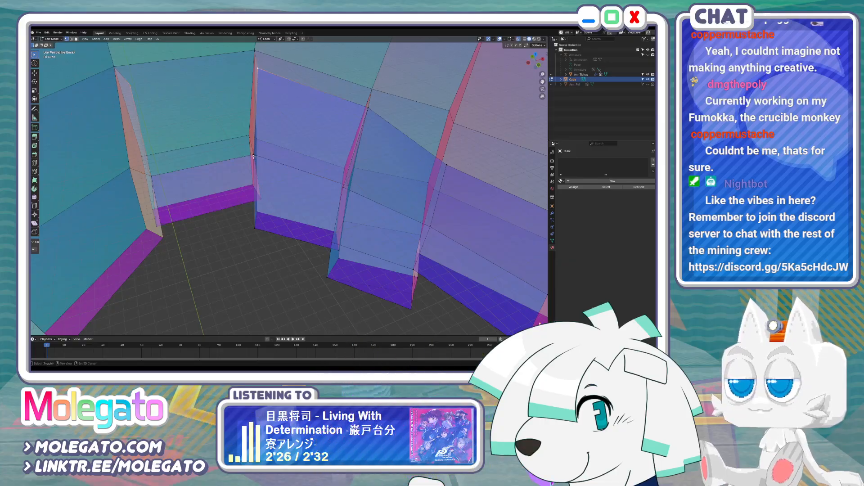
shift+click(151, 175)
key(KP_Decimal)
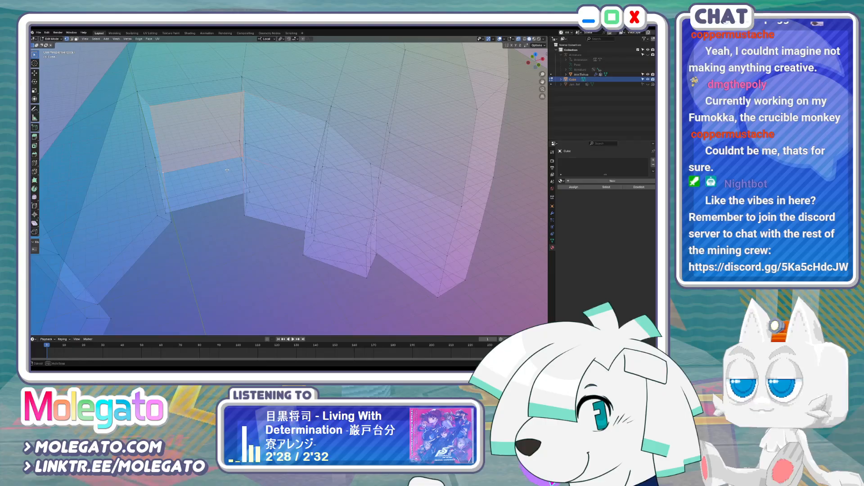
Switch to edge selection and fill the lower inner face of the following strand between its inner side edges
middle_drag(180, 162, 196, 231)
click(73, 40)
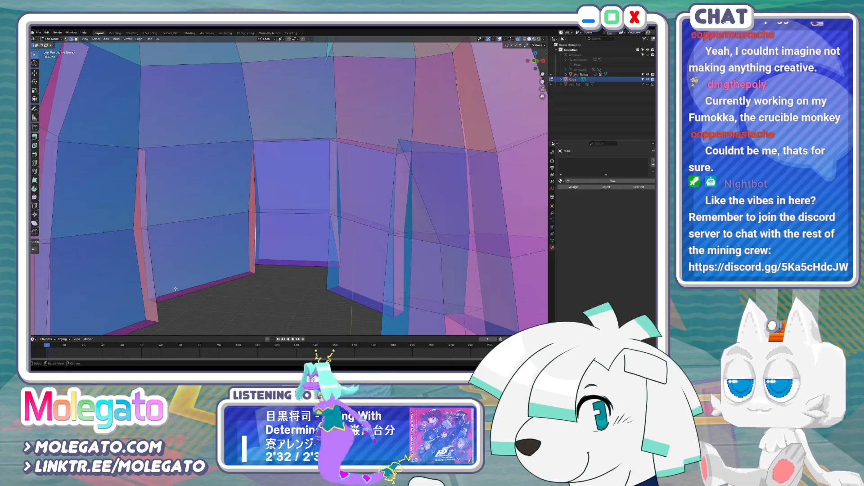
middle_drag(254, 268, 213, 282)
click(211, 274)
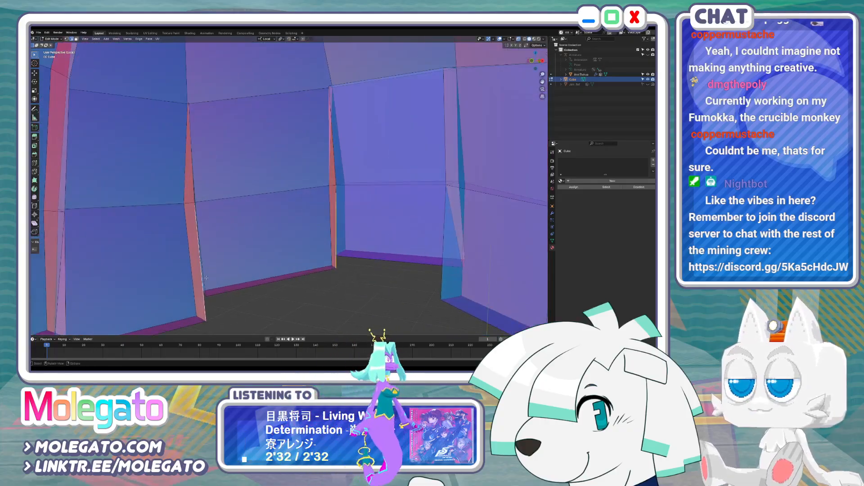
click(245, 256)
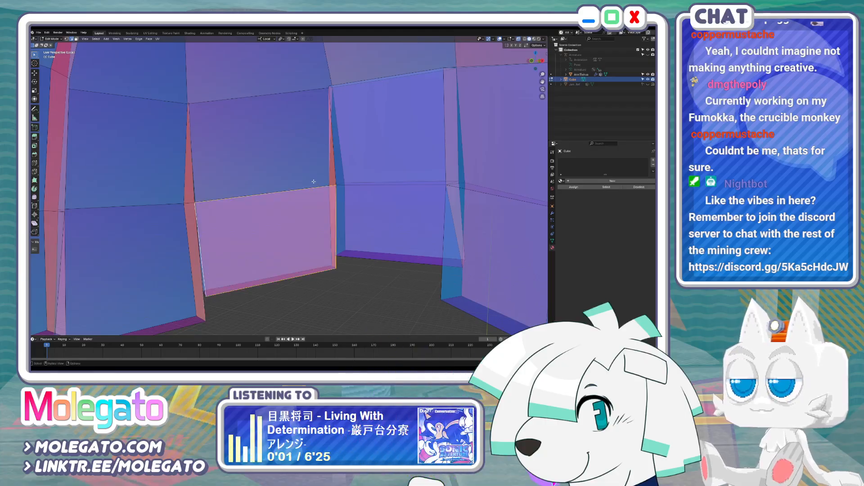
middle_drag(313, 181, 310, 173)
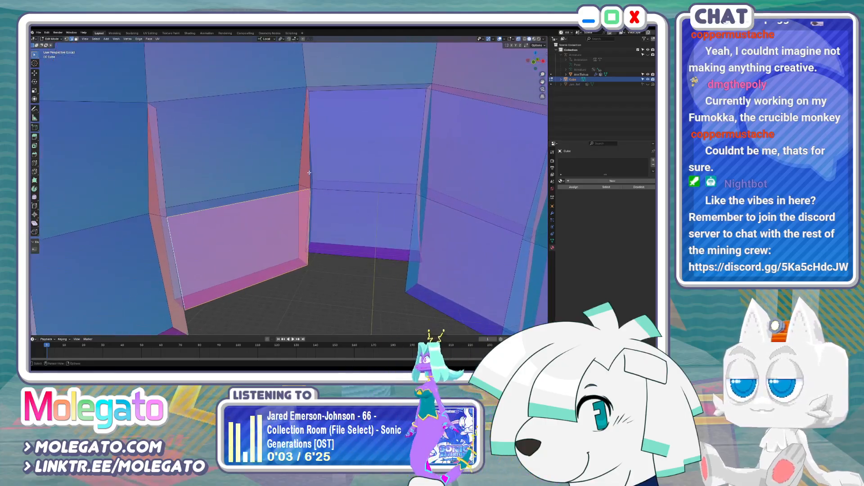
Clear the selection and fill the same strand's upper inner face from its upper side edge
key(alt+a)
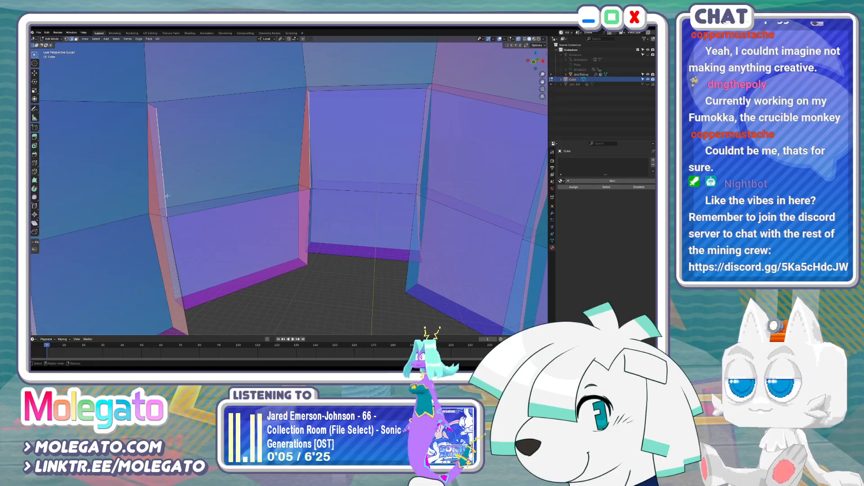
click(203, 184)
middle_drag(204, 207, 328, 154)
Fill the lower and upper inner faces of the next strand along the row from its side edges
click(316, 247)
click(251, 167)
click(299, 167)
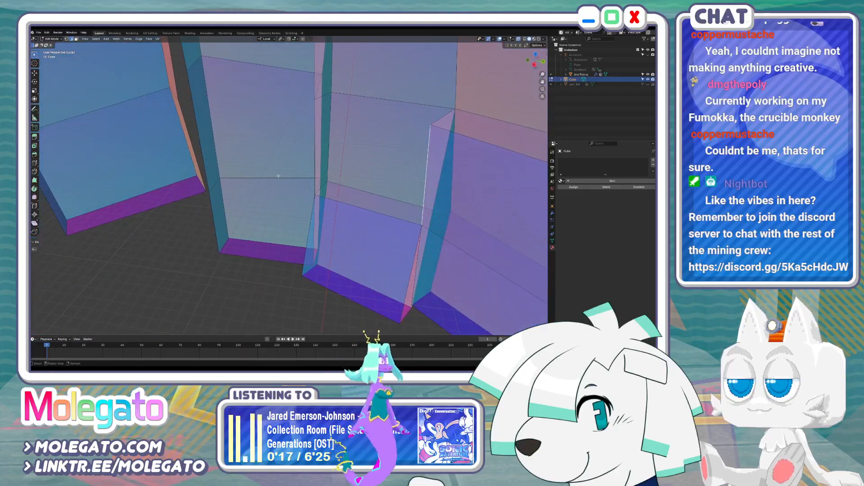
shift+click(314, 148)
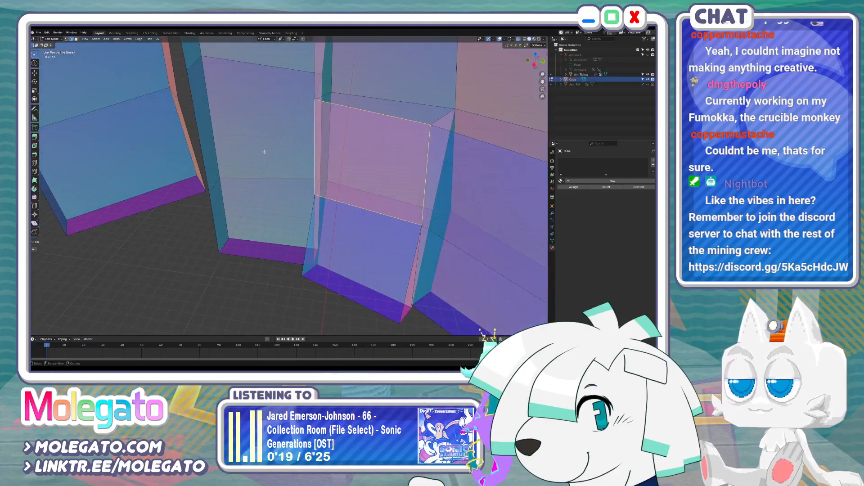
Fill the lower and upper inner faces of the strand beside the open gap
middle_drag(264, 151, 265, 159)
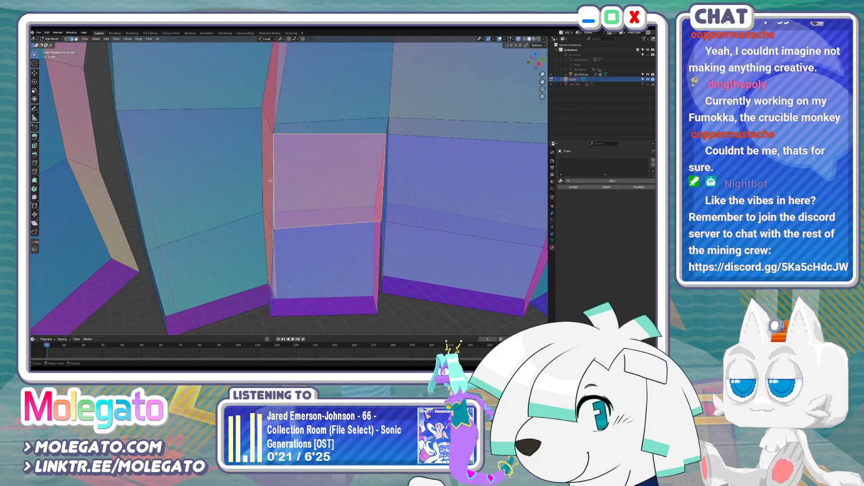
click(276, 185)
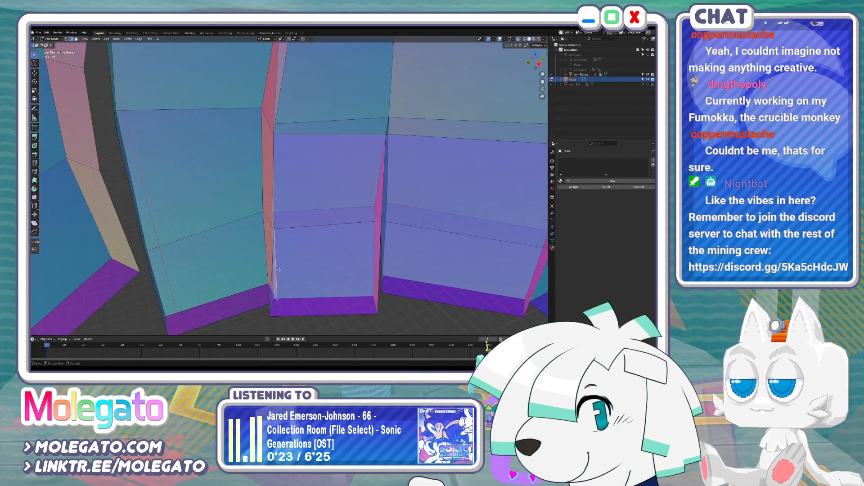
middle_drag(153, 291, 246, 213)
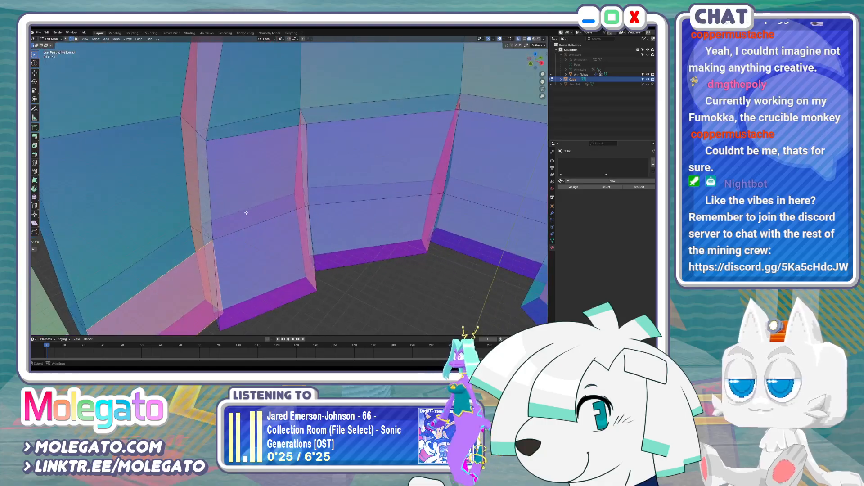
scroll(210, 207, up, 3)
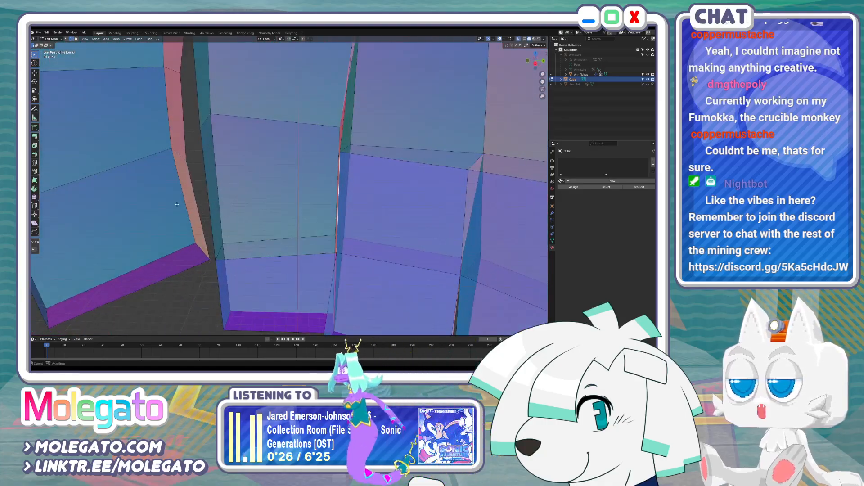
click(208, 168)
scroll(272, 164, down, 2)
scroll(276, 164, up, 1)
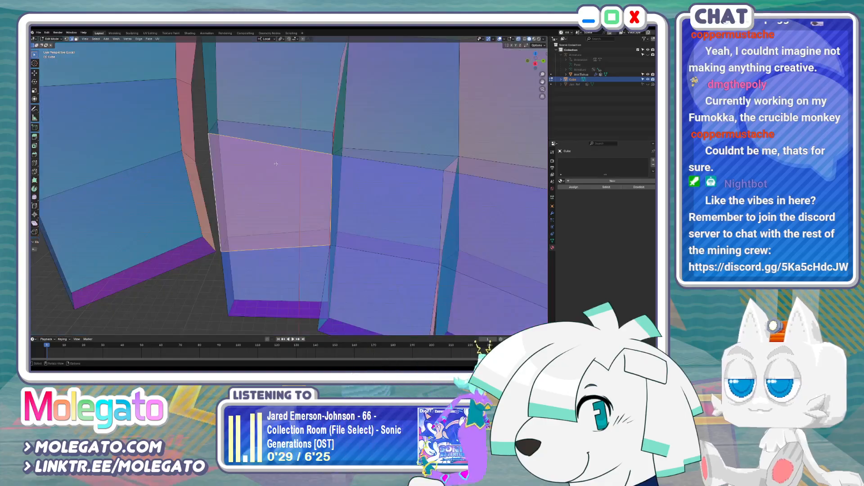
Clear the selection and fill the lower inner face of the strand across the gap
key(alt+a)
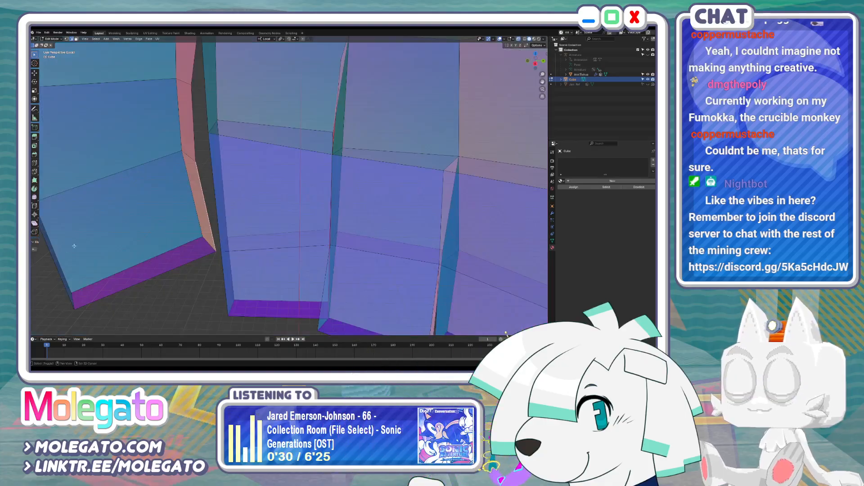
shift+click(52, 272)
middle_drag(51, 272, 156, 189)
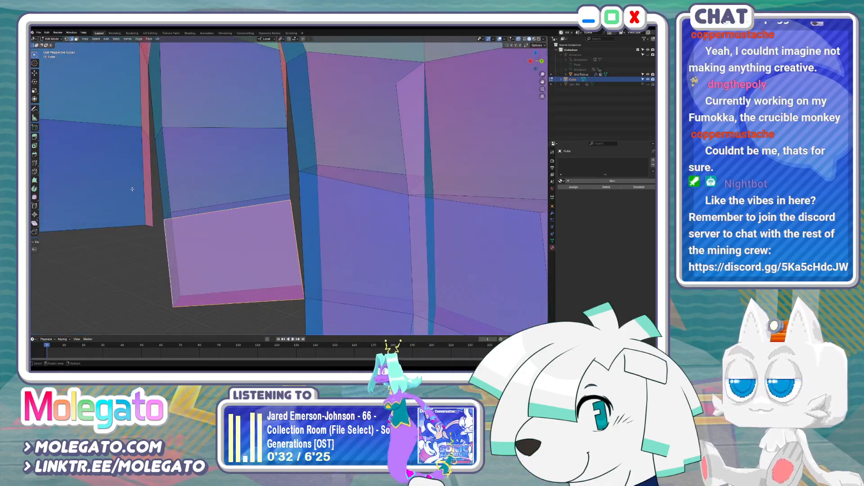
click(155, 189)
Fill the remaining inner faces above the lowest one on the strand across the gap
middle_drag(288, 173, 264, 199)
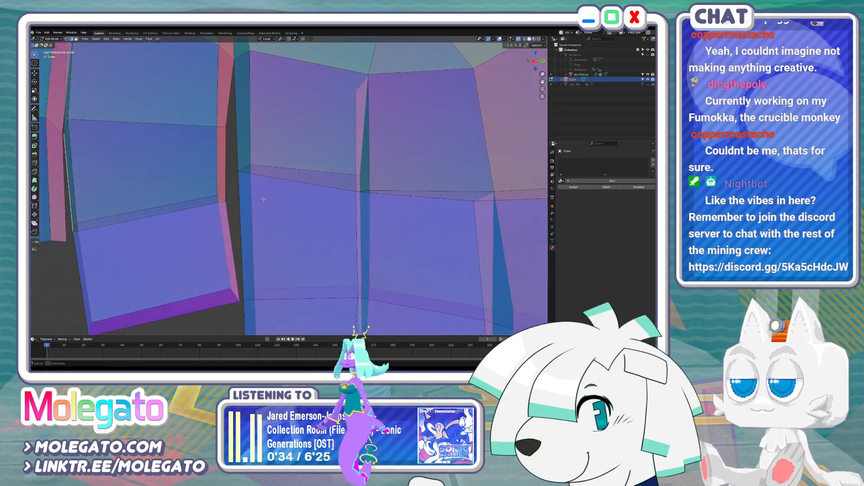
shift+click(227, 175)
middle_drag(226, 175, 195, 124)
click(203, 125)
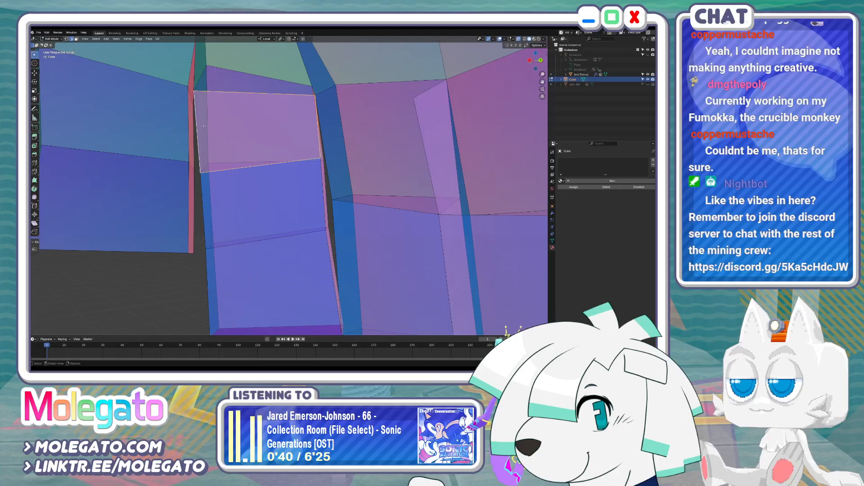
middle_drag(190, 156, 211, 214)
shift+click(264, 226)
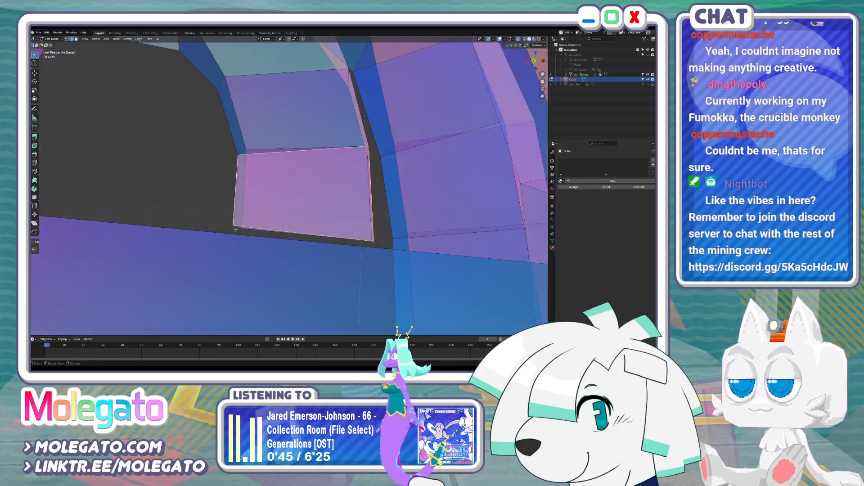
click(236, 229)
shift+click(259, 225)
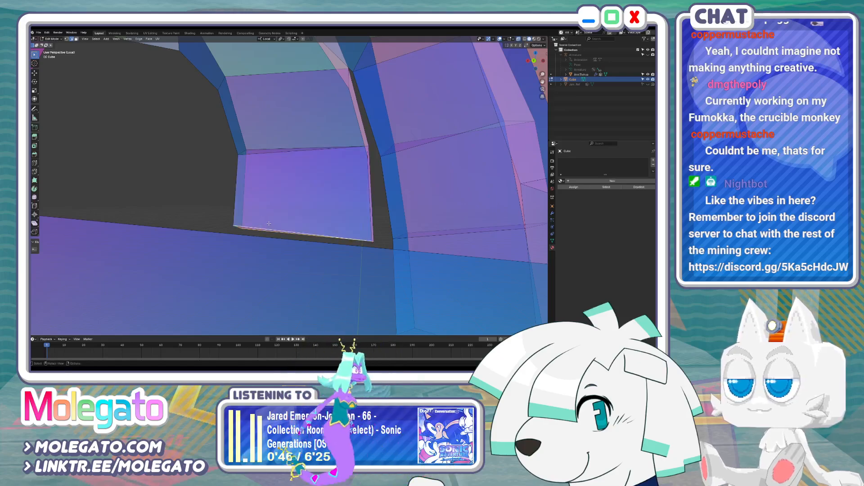
middle_drag(266, 223, 331, 208)
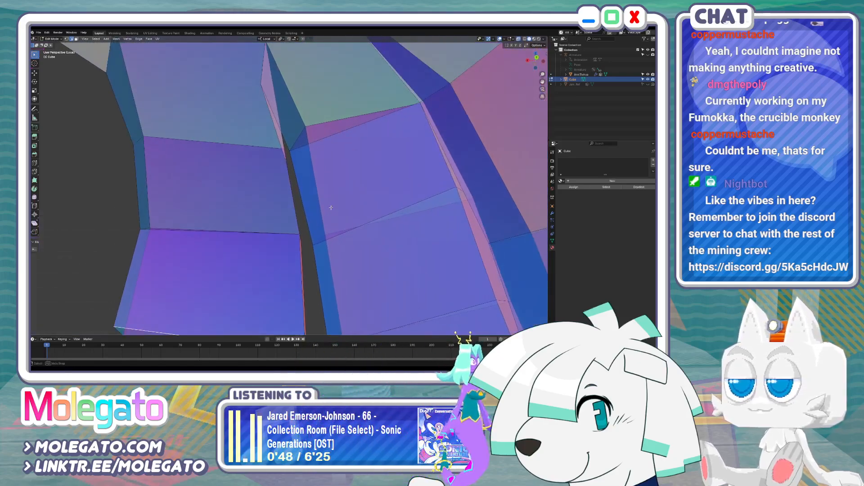
shift+middle_drag(255, 276, 278, 241)
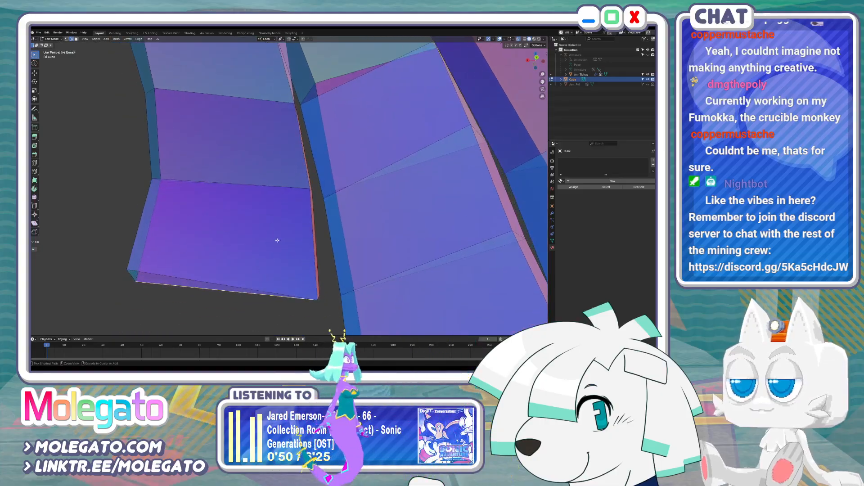
key(ctrl+z)
key(ctrl+z)
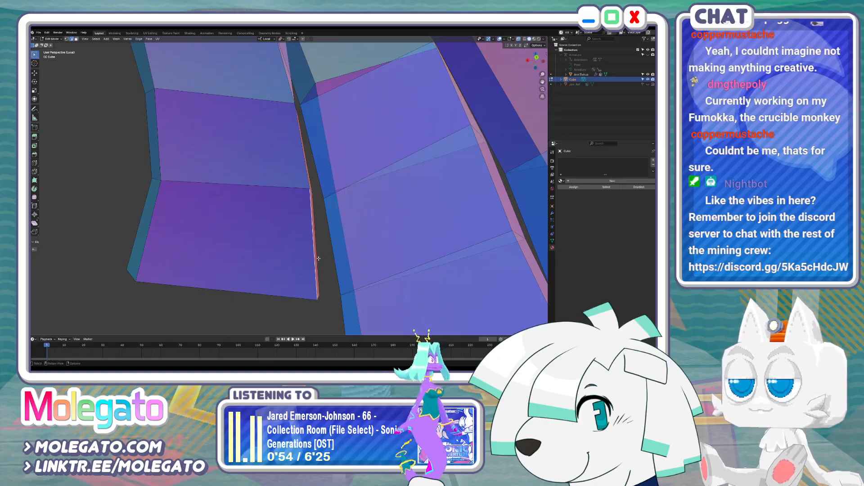
Fill the end strand's lowest inner face and the inner face directly above it
click(164, 226)
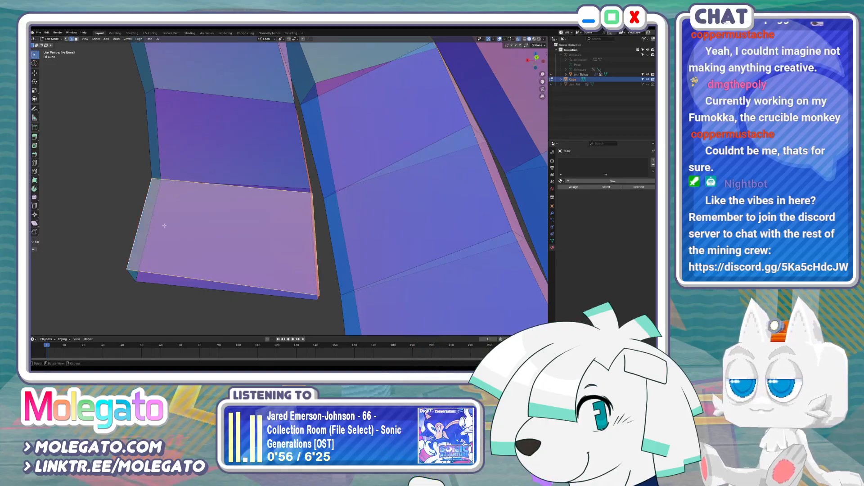
click(186, 287)
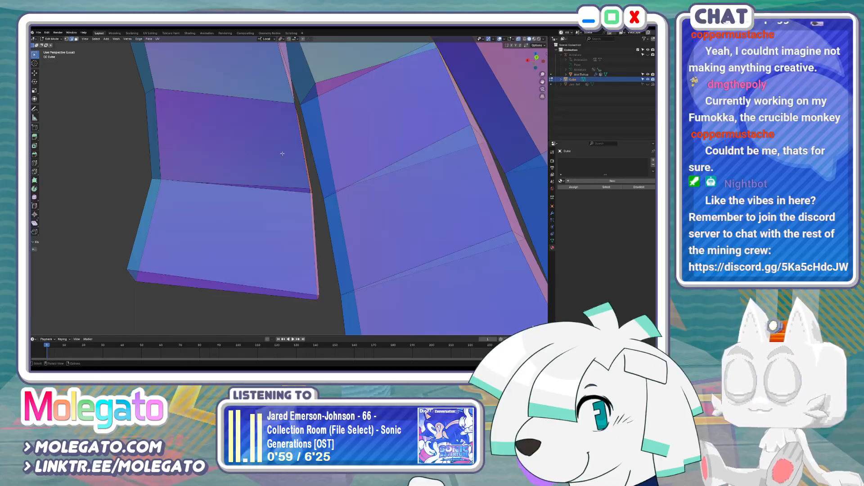
middle_drag(200, 142, 271, 225)
click(248, 148)
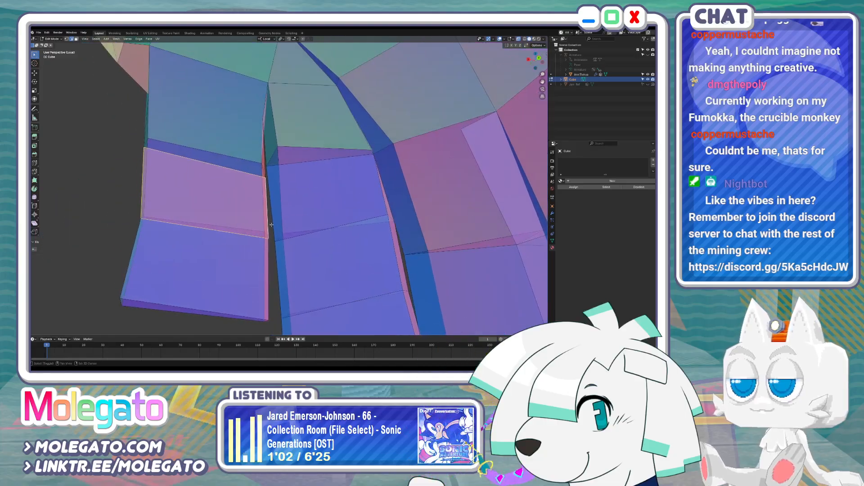
Continue closing the end strand's inner side upward by filling above its two lowest inner faces
click(265, 165)
middle_drag(140, 122, 270, 167)
click(251, 164)
scroll(249, 166, up, 8)
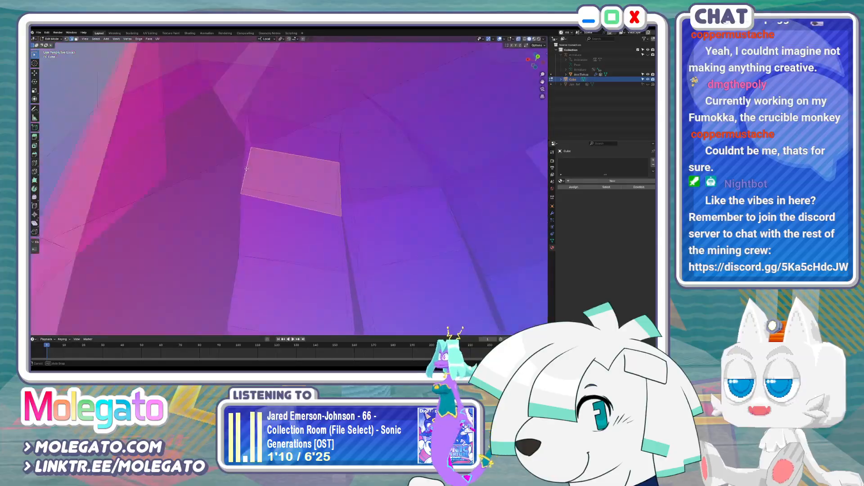
middle_drag(246, 169, 321, 194)
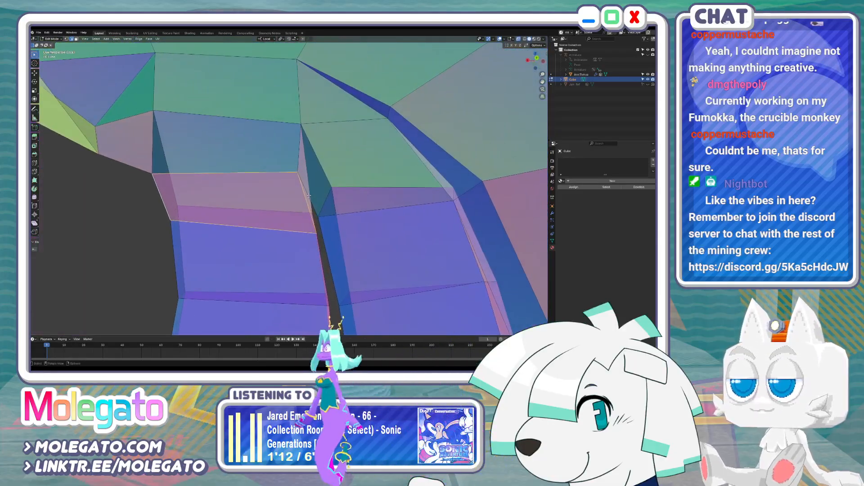
Fill the top inner face of the strand beside the end one, and an upper inner face on the strand across the gap
click(314, 195)
shift+click(438, 181)
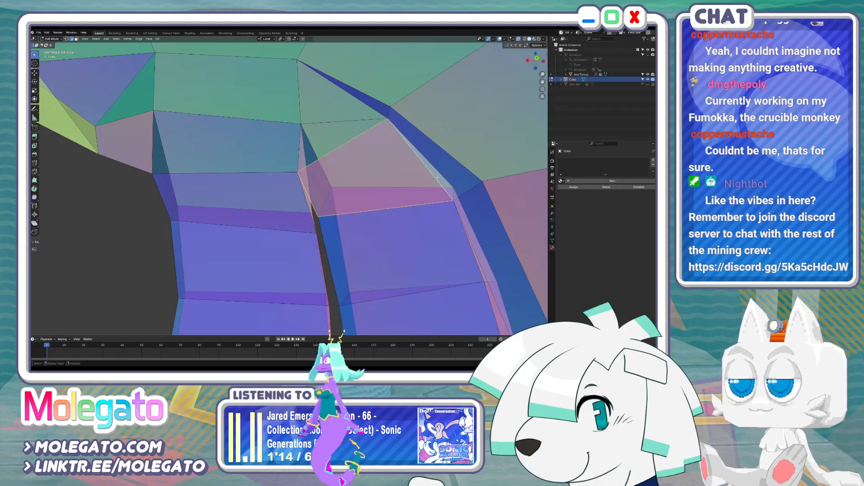
middle_drag(438, 182, 380, 239)
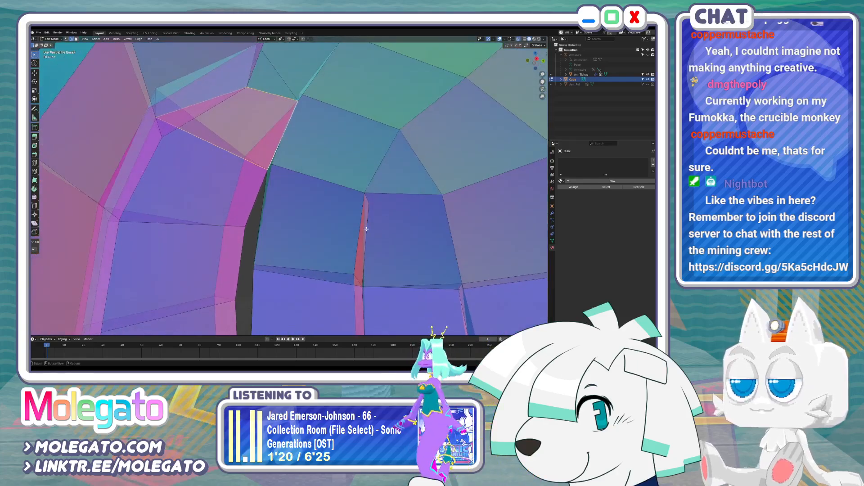
click(367, 229)
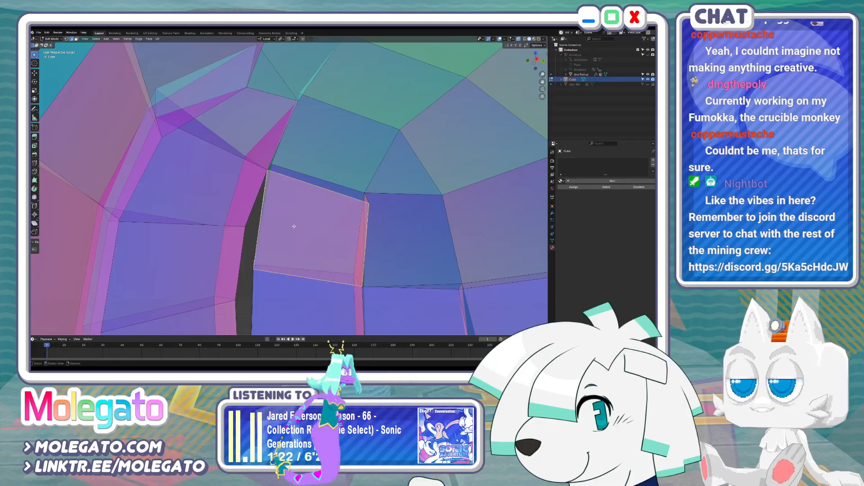
Extrude two vertices upward from the upper corners of the strand's inner side, placing them just under the outer faces near the root
key(Tab)
key(Tab)
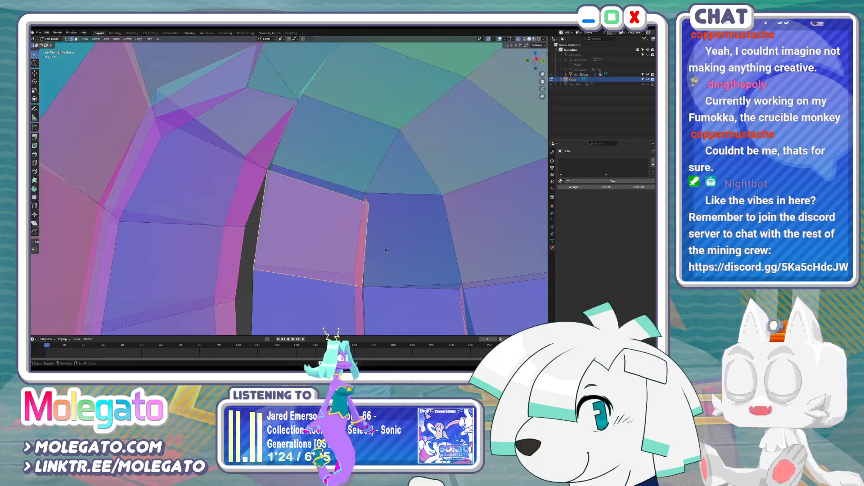
middle_drag(348, 242, 347, 222)
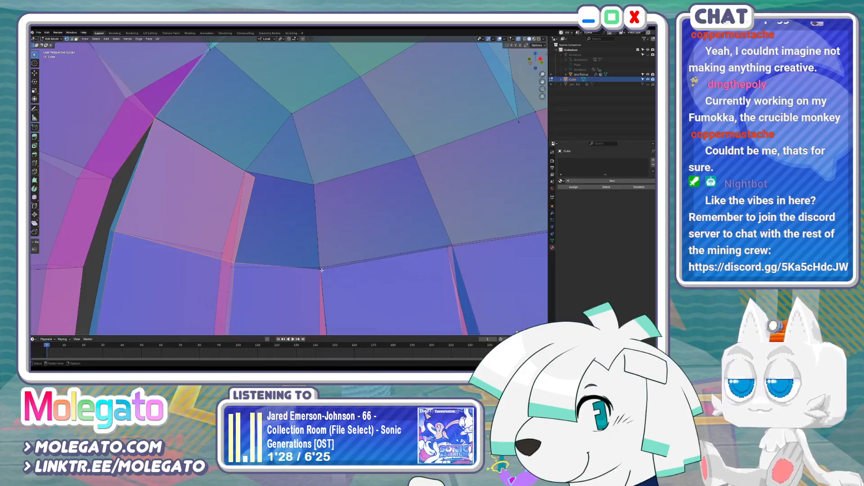
click(349, 264)
key(e)
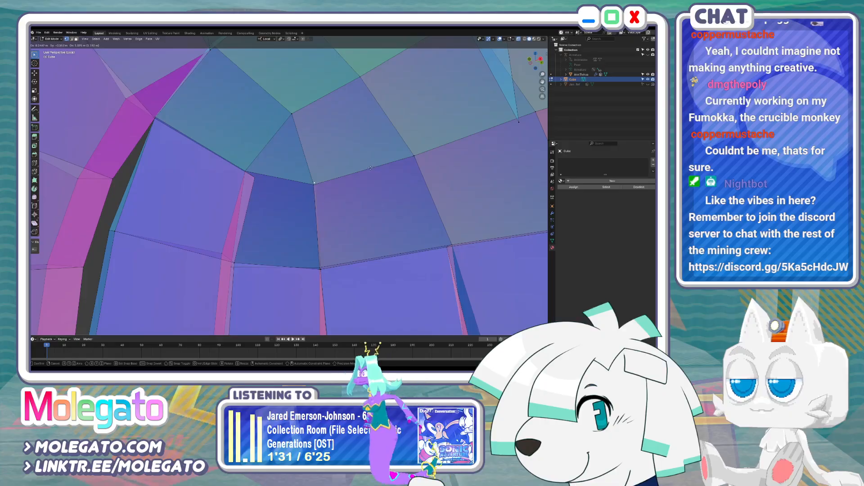
click(374, 172)
click(447, 246)
key(e)
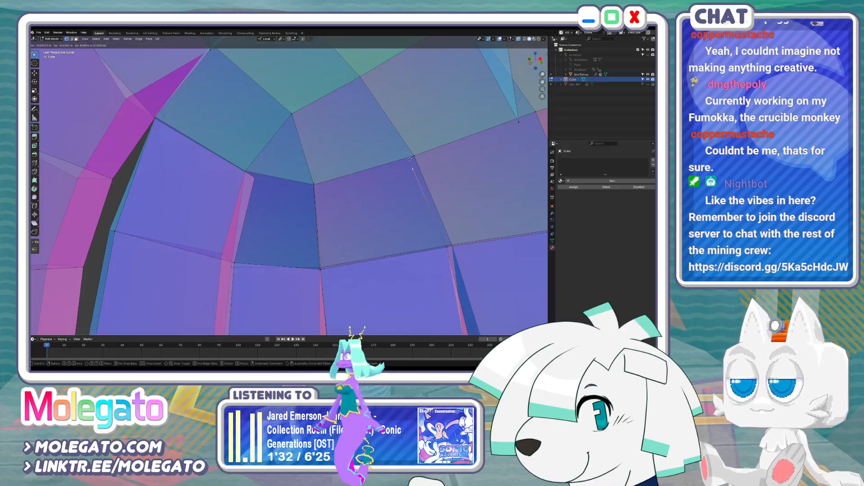
click(408, 160)
Fill the upper inner face between the extruded vertices and the narrow inner face beside it
click(327, 265)
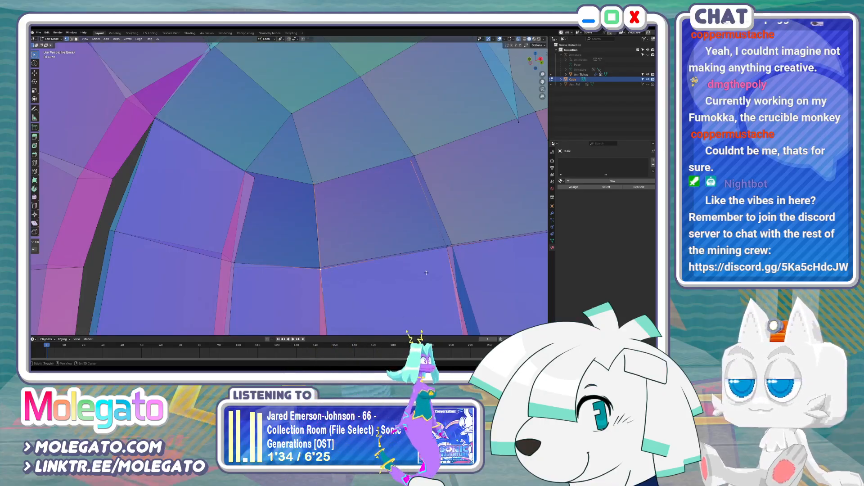
key(f)
click(314, 182)
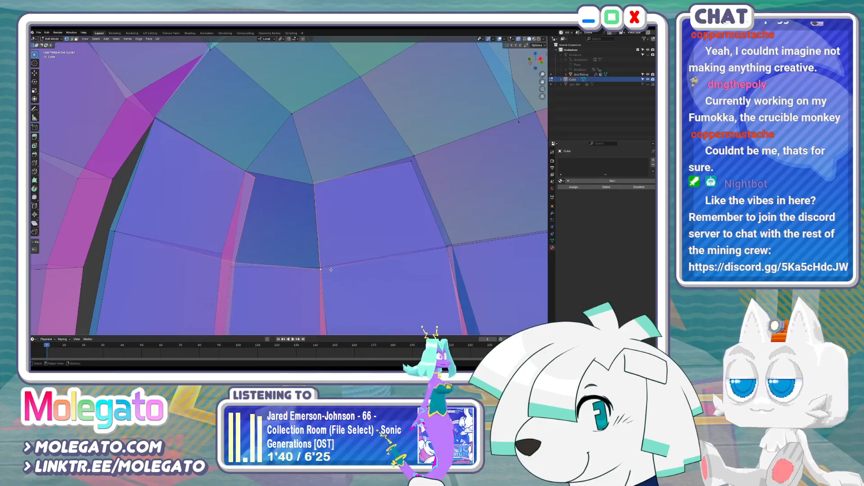
key(f)
middle_drag(328, 187, 351, 194)
scroll(346, 192, up, 1)
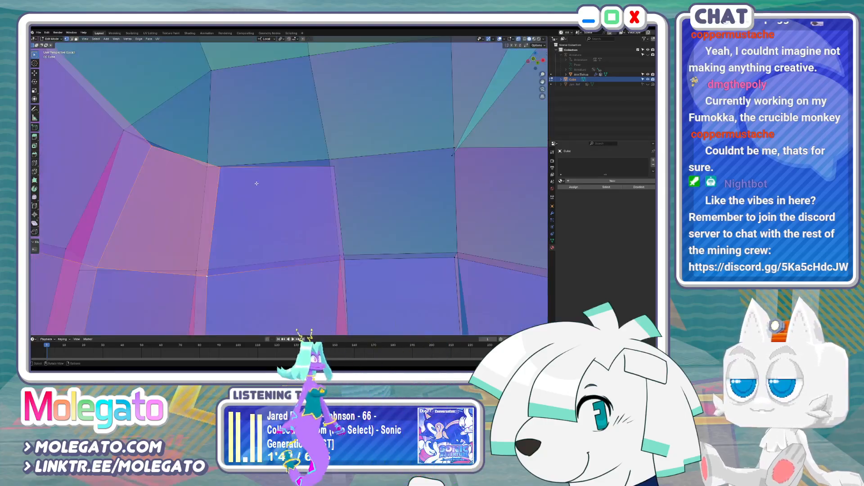
Slide the shared upper vertex of the new inner faces along their top edge to the far corner
scroll(257, 184, down, 1)
scroll(239, 176, up, 1)
key(shift+v)
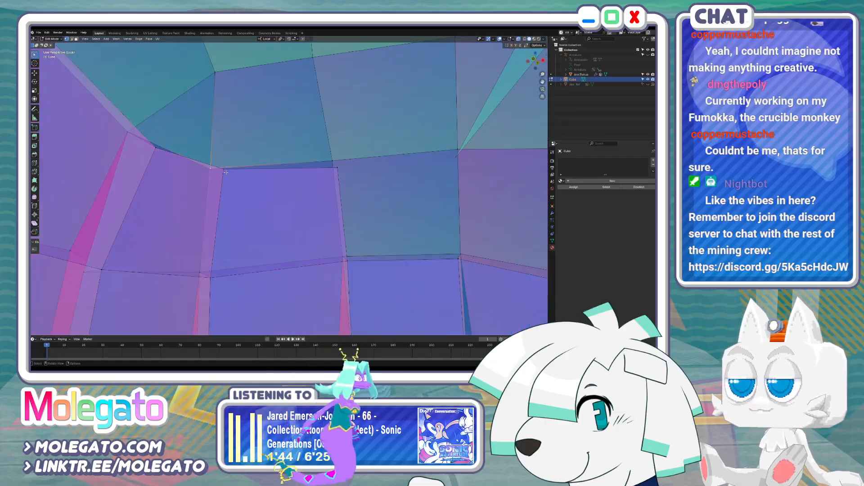
click(188, 161)
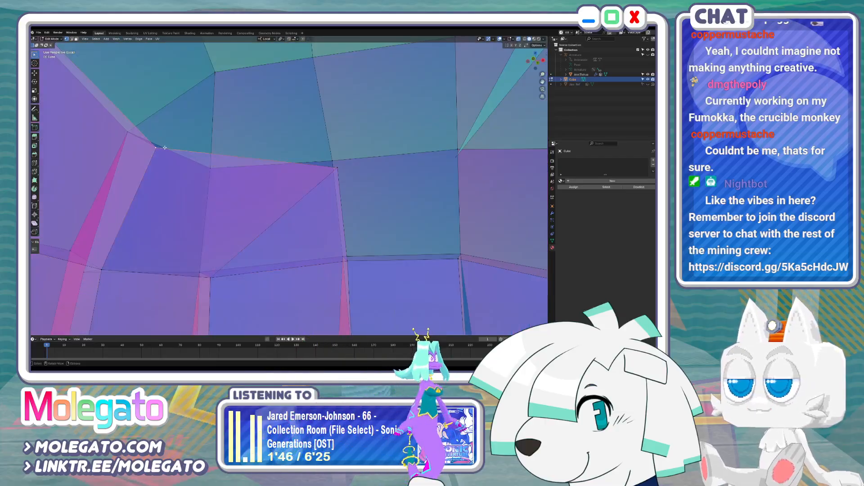
Merge the whole hair mesh by distance, clear the selection and keep the X-ray view for the next strand
middle_drag(187, 161, 301, 234)
key(a)
key(m)
click(301, 202)
scroll(315, 237, up, 1)
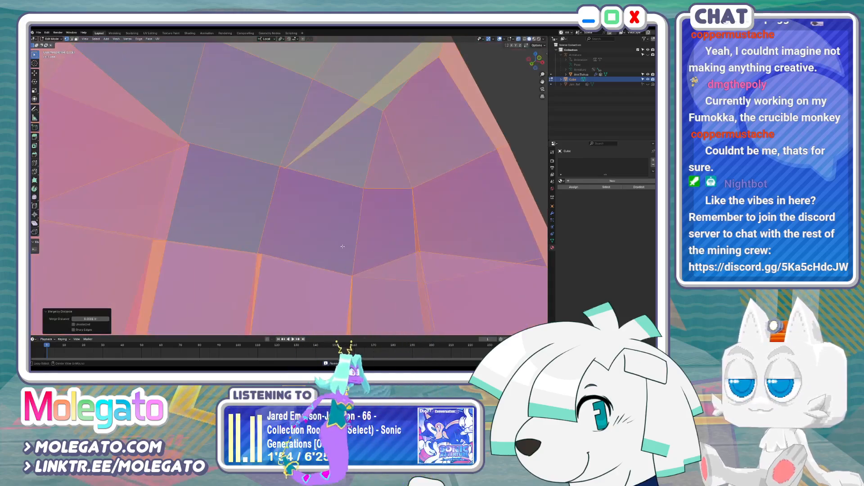
key(alt+z)
key(alt+a)
middle_drag(361, 260, 361, 265)
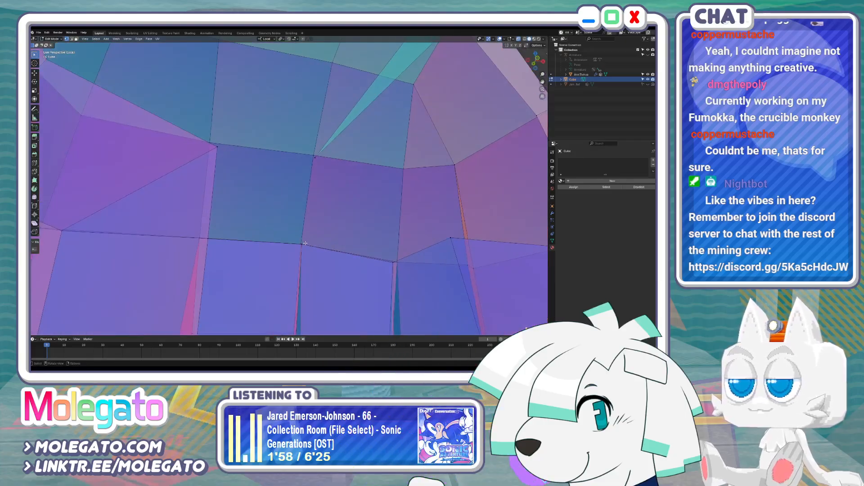
Raise new vertices from the next strand's two upper inner corners and fill the inner face between them
key(g)
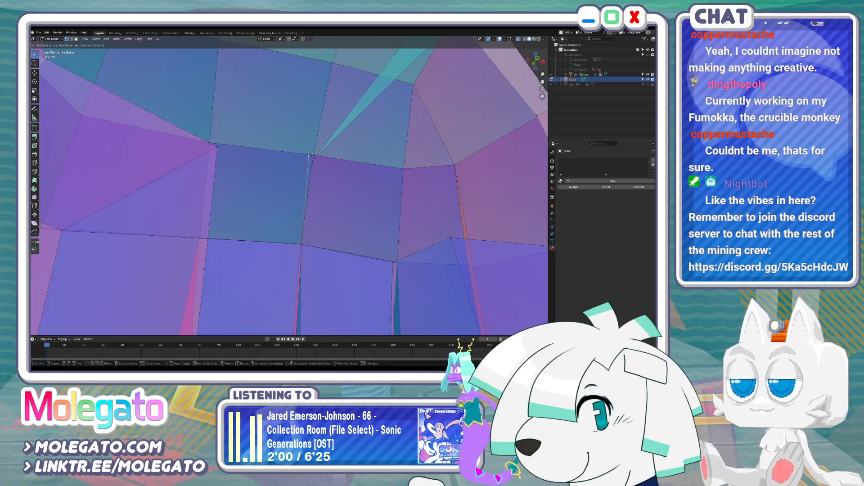
click(313, 156)
click(393, 263)
key(e)
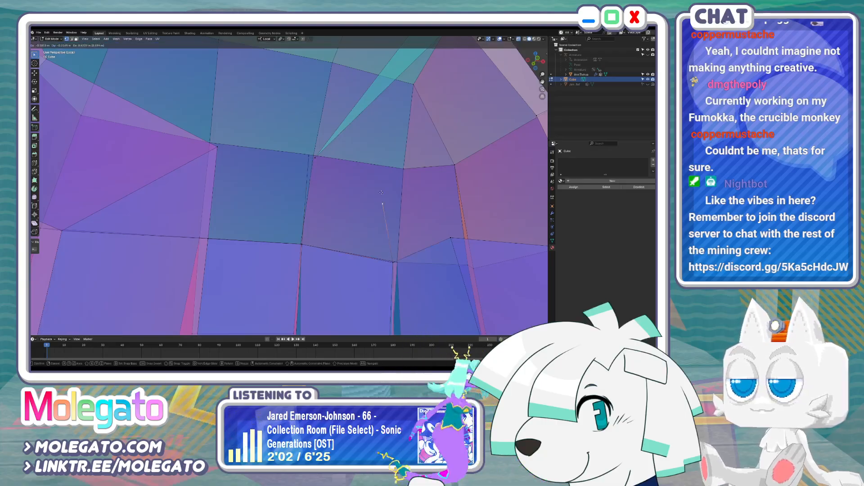
click(378, 163)
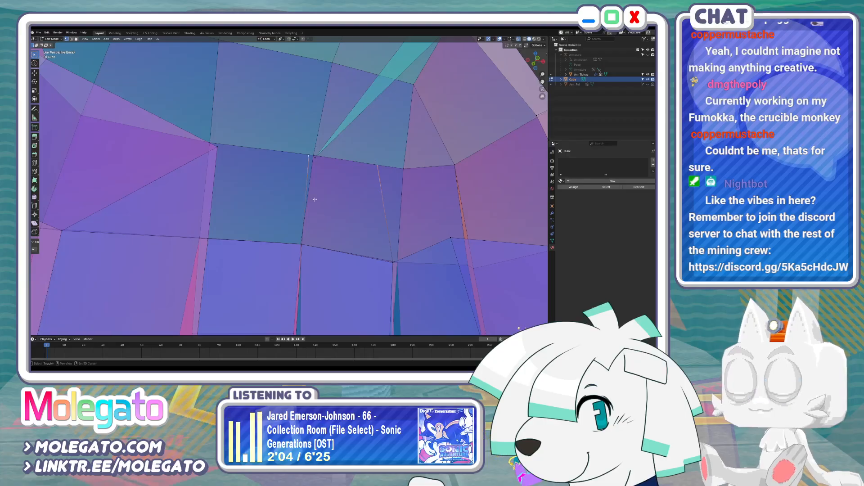
shift+click(302, 247)
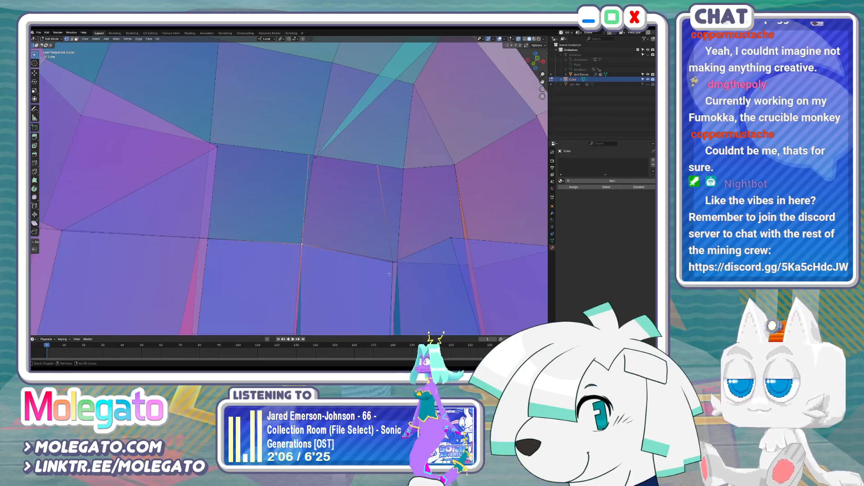
key(f)
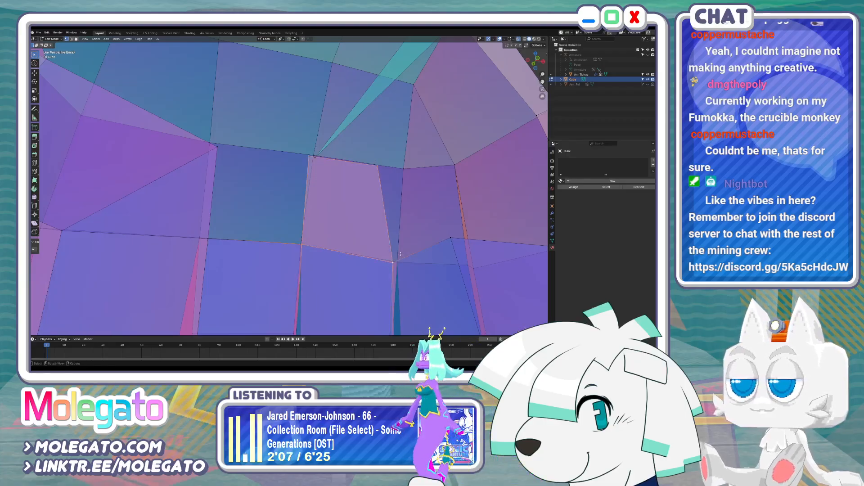
Fill the gap between the new inner face and the previous strand with an adjoining inner face
click(309, 156)
shift+click(217, 146)
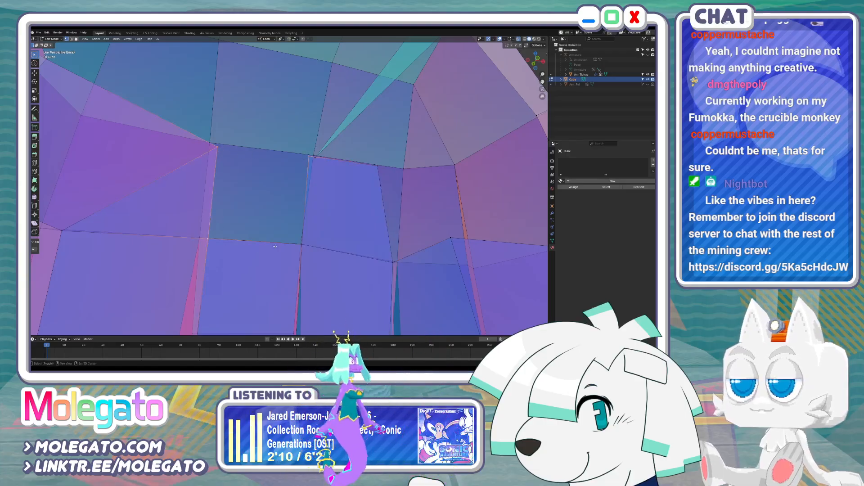
shift+click(302, 245)
key(f)
Merge the middle face's two top vertices at center, bring the outer top corner onto that point, and merge the mesh by distance
click(309, 156)
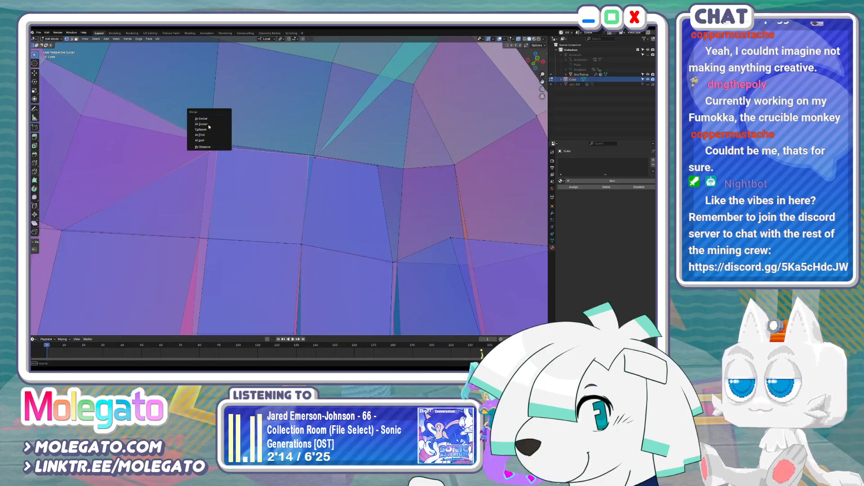
key(m)
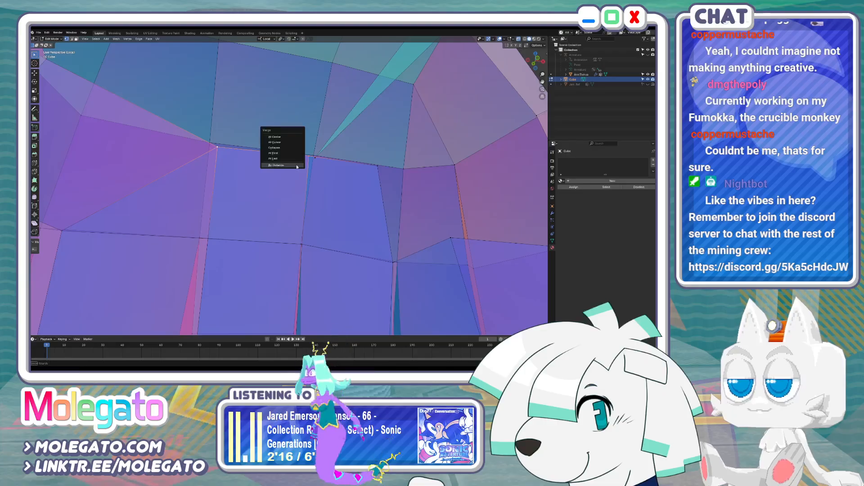
click(283, 137)
key(shift+v)
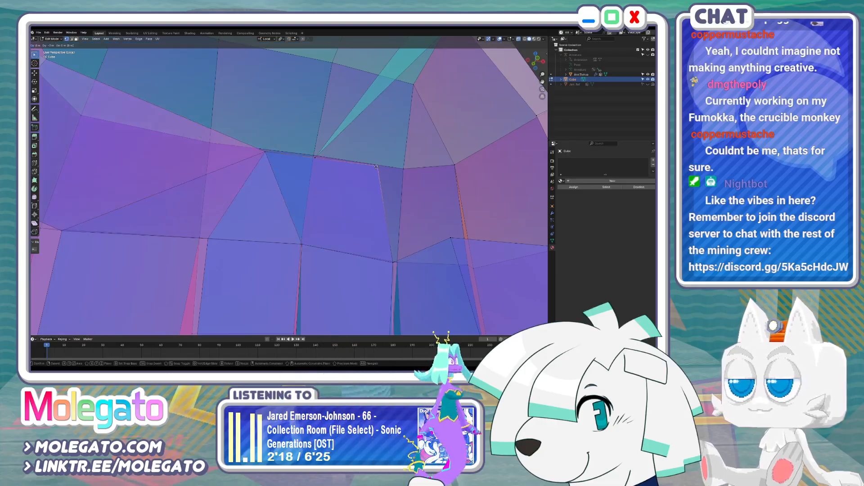
click(241, 158)
key(a)
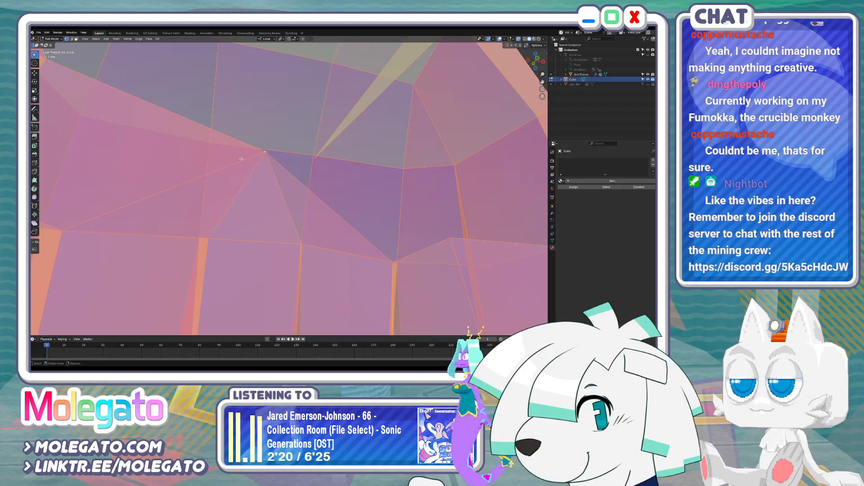
key(m)
click(225, 188)
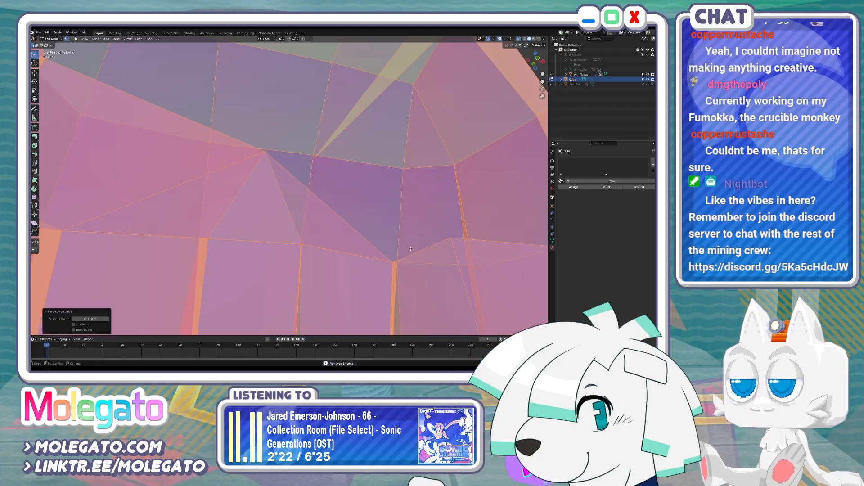
Extrude the upper inner corner vertex of the neighbouring strand toward the merged root vertex
middle_drag(252, 198, 428, 244)
scroll(401, 235, down, 5)
key(g)
click(432, 248)
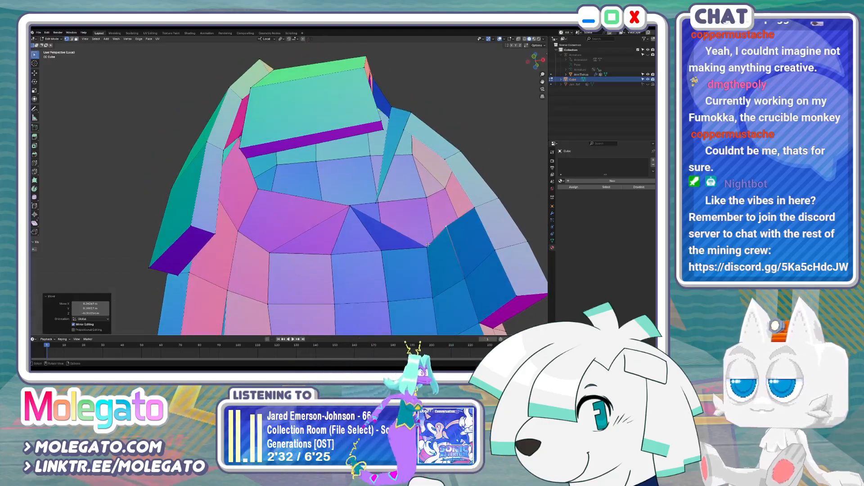
click(427, 245)
key(e)
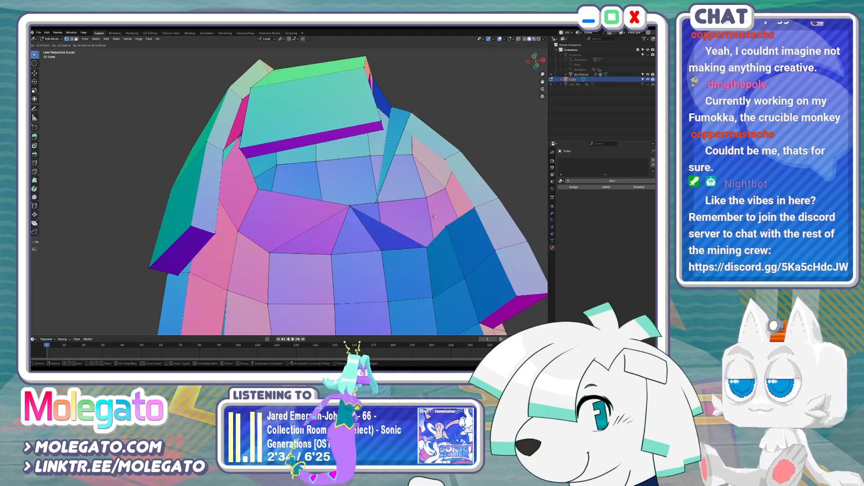
click(372, 206)
click(418, 238)
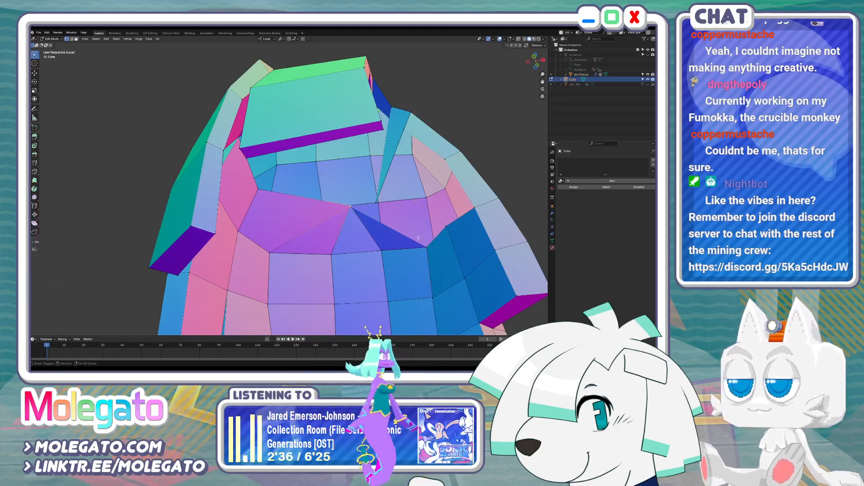
Reposition the inner root vertices beside the merged point in X-ray view, following the inside of the crown
middle_drag(429, 246, 434, 194)
key(g)
click(363, 214)
key(alt+z)
shift+click(445, 188)
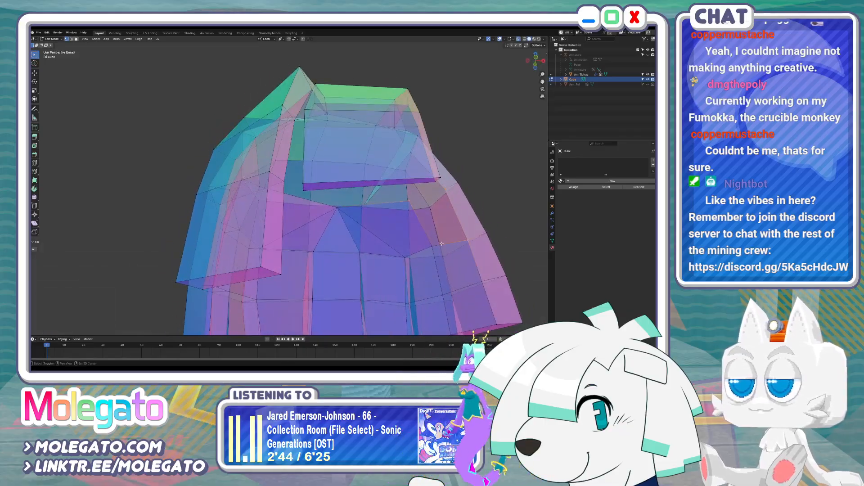
middle_drag(433, 247, 389, 229)
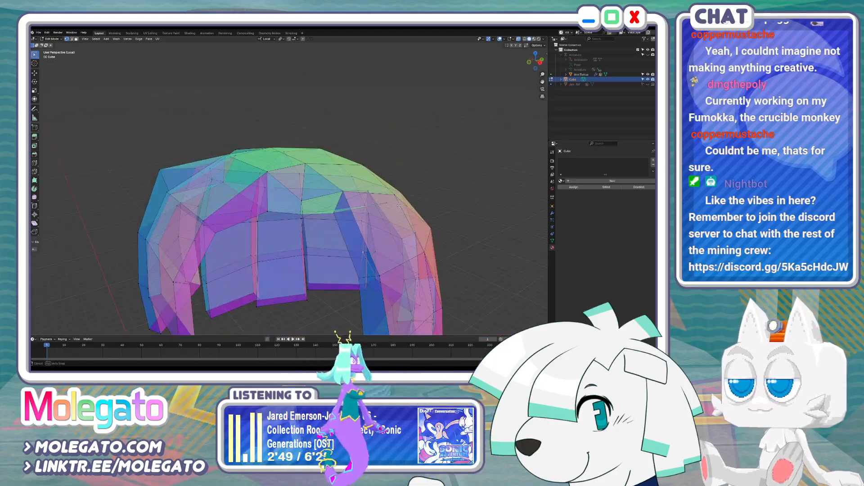
key(g)
click(385, 229)
scroll(385, 229, up, 5)
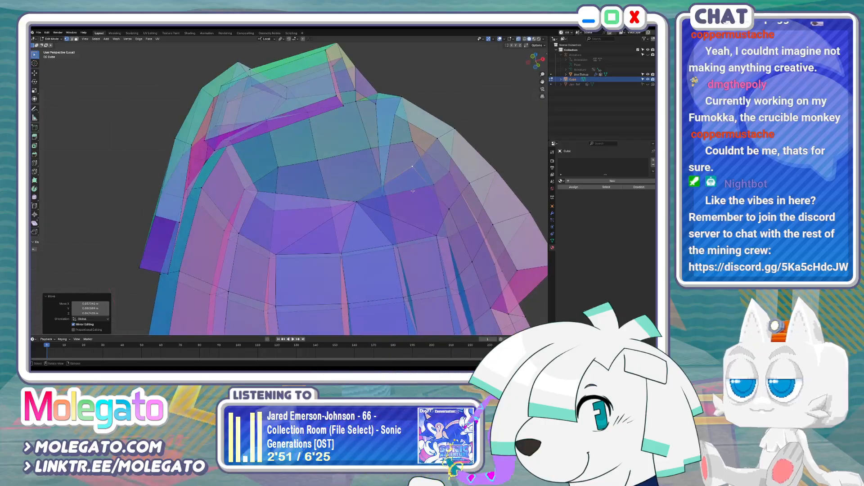
scroll(422, 200, down, 3)
key(g)
click(414, 207)
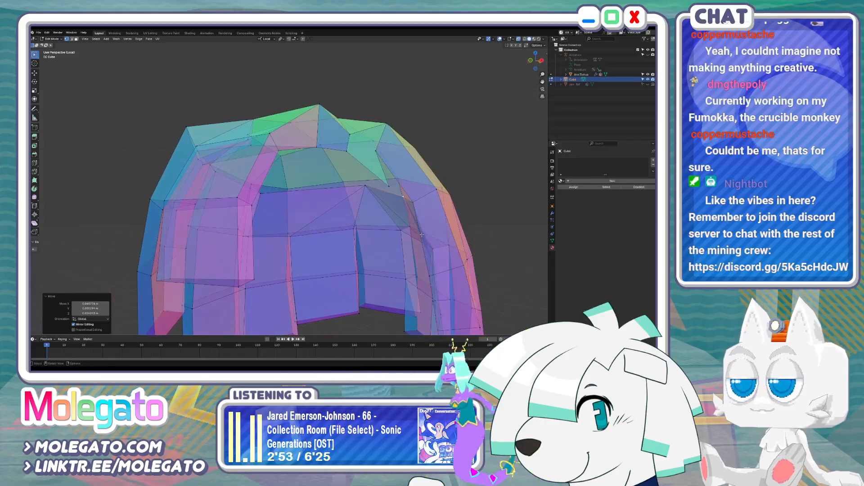
Slide the inner root vertex into place against its neighbour and merge the whole mesh by distance
middle_drag(414, 207, 355, 243)
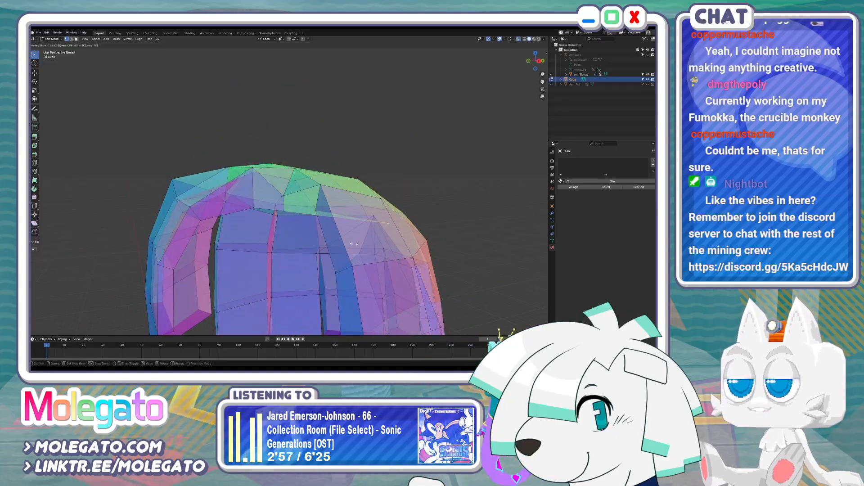
click(276, 201)
middle_drag(276, 202, 380, 185)
key(a)
click(417, 202)
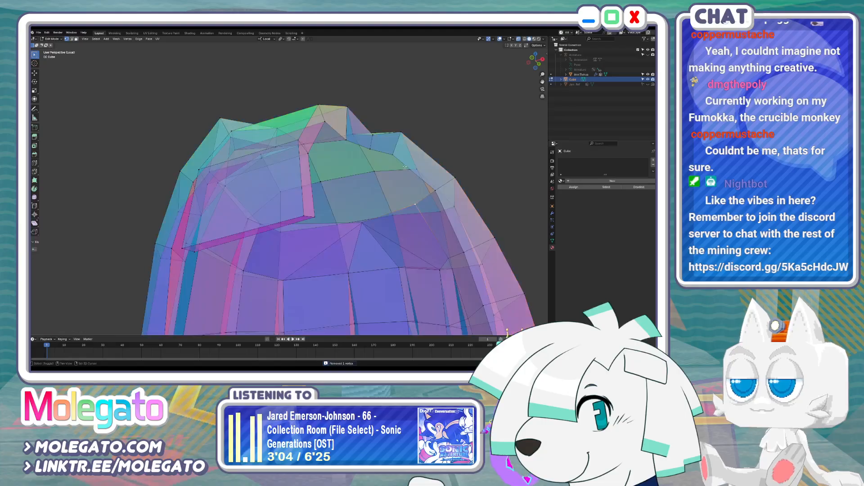
Turn off X-ray and fill a large inner face under the crown from the front strand's root to the merged root vertex
middle_drag(433, 191, 270, 176)
key(alt+z)
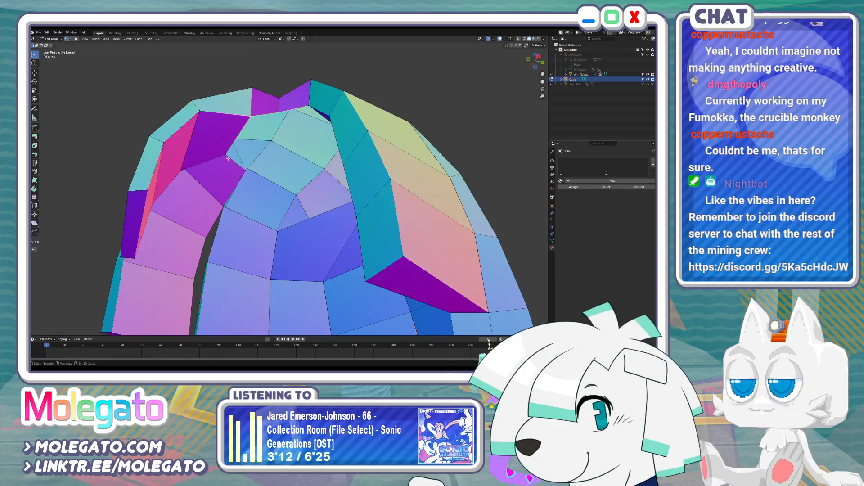
middle_drag(249, 178, 301, 148)
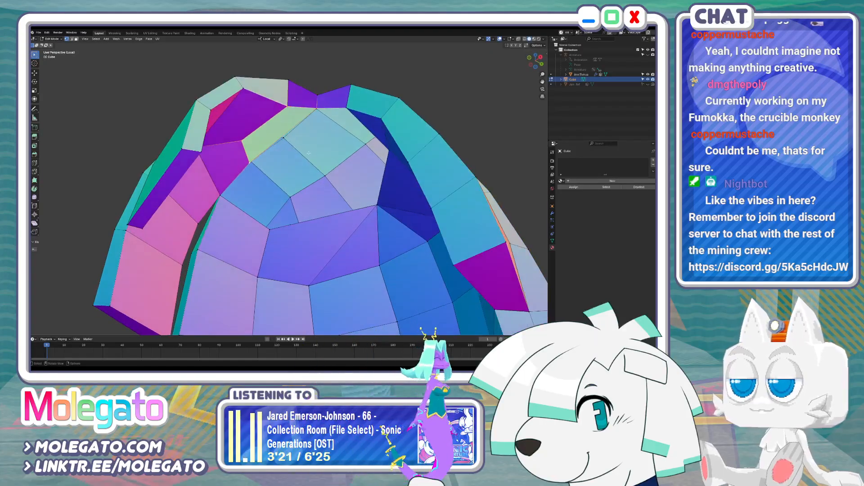
shift+click(376, 205)
key(f)
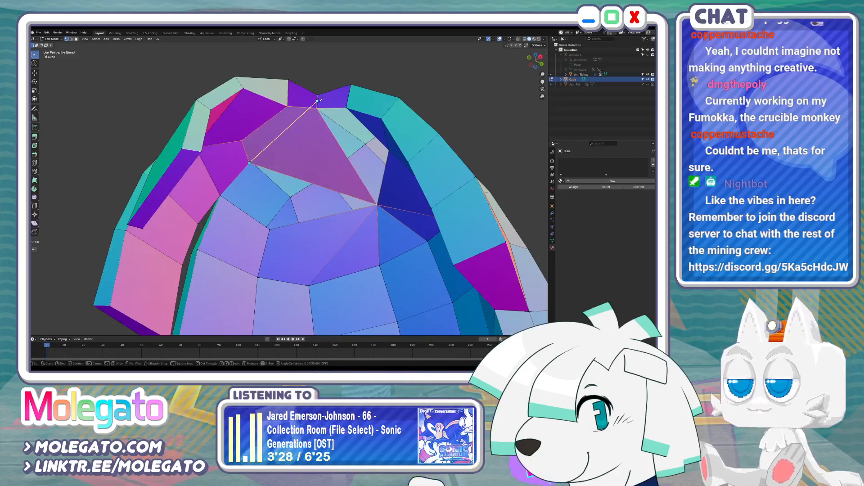
right_click(317, 104)
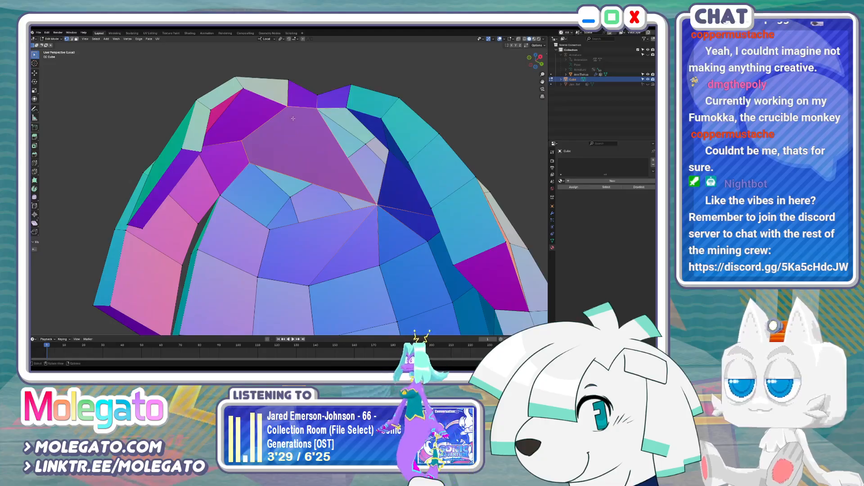
Undo the last inner face and fill a triangular face from the crown's upper corner to the merged root vertex instead
key(ctrl+z)
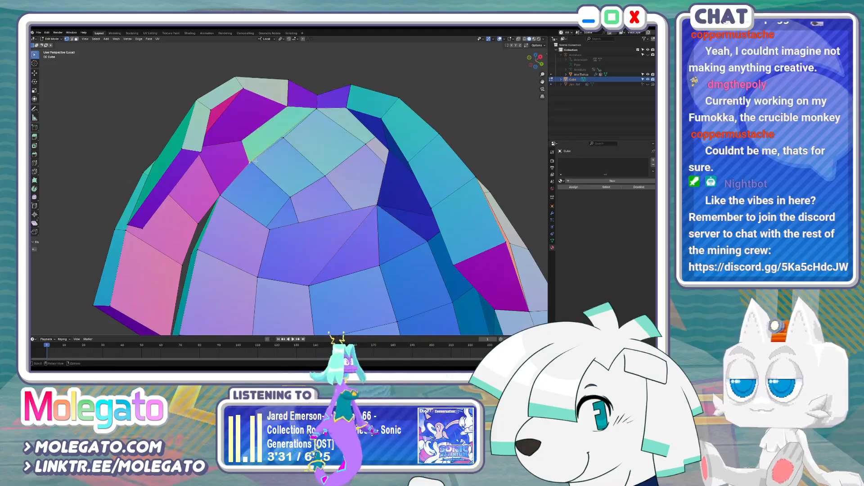
middle_drag(316, 108, 340, 92)
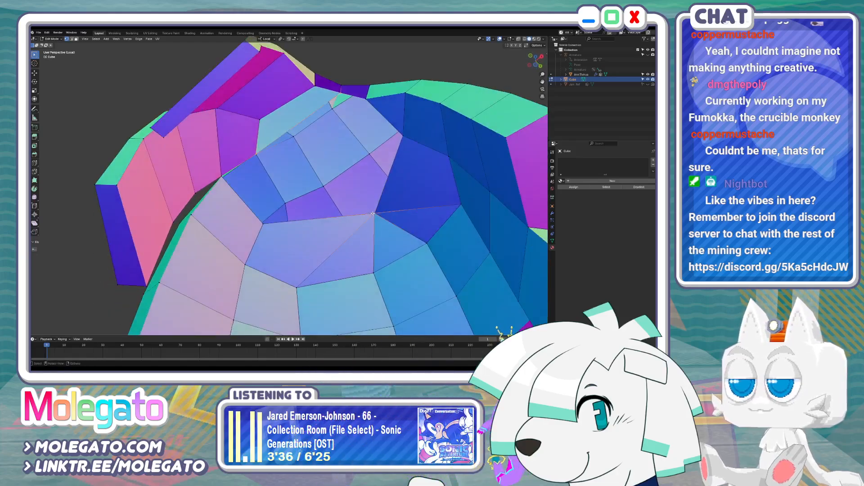
key(f)
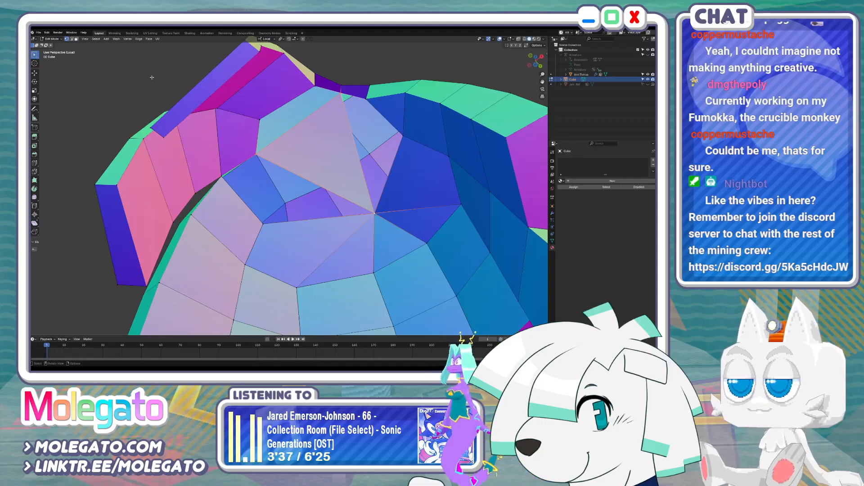
middle_drag(152, 77, 228, 156)
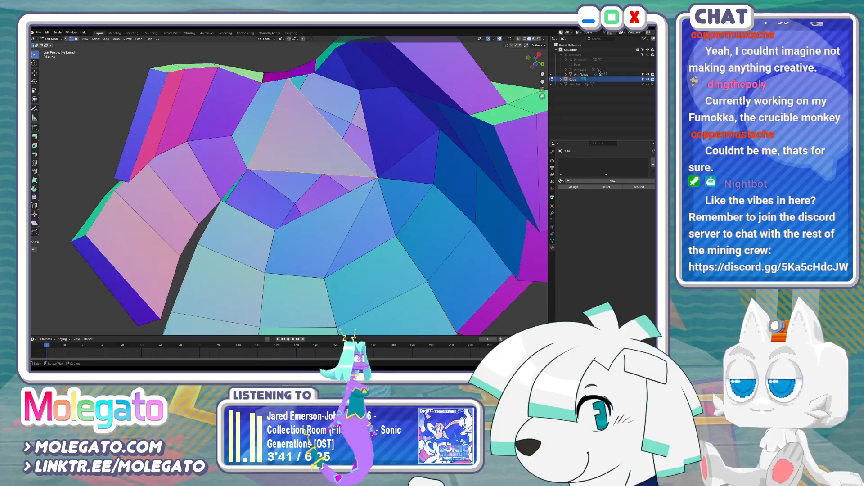
Fill the remaining gaps on both sides of the triangular face under the crown with new faces
middle_drag(288, 172, 388, 158)
click(289, 191)
click(388, 159)
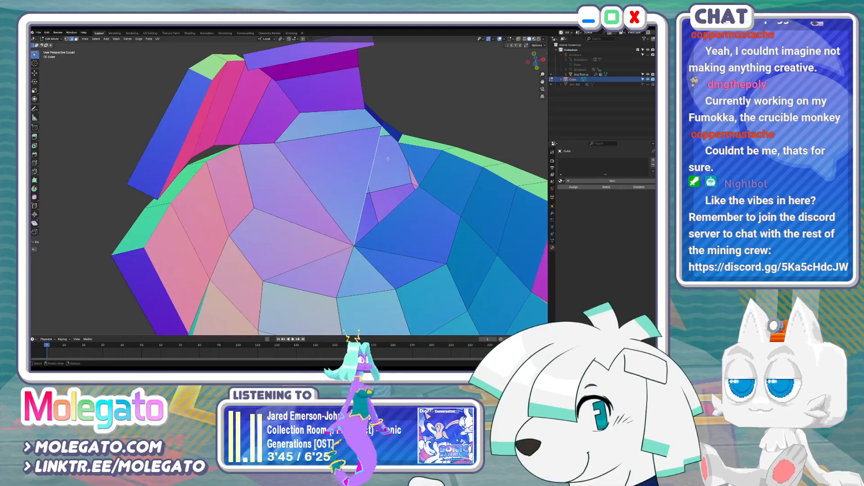
shift+click(406, 199)
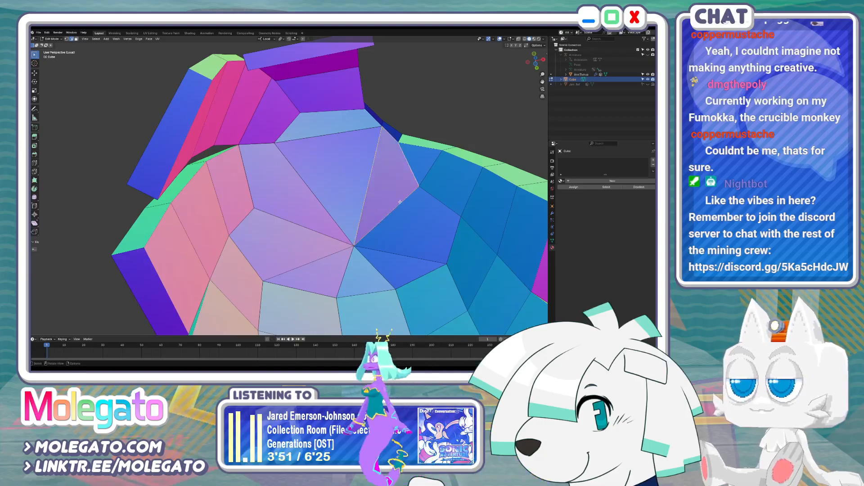
Knife-cut the narrow inner face from the strand corner at the crown's rim down to the merged root vertex
mouse_move(400, 205)
middle_down()
mouse_move(384, 226)
mouse_move(388, 213)
middle_up()
key(k)
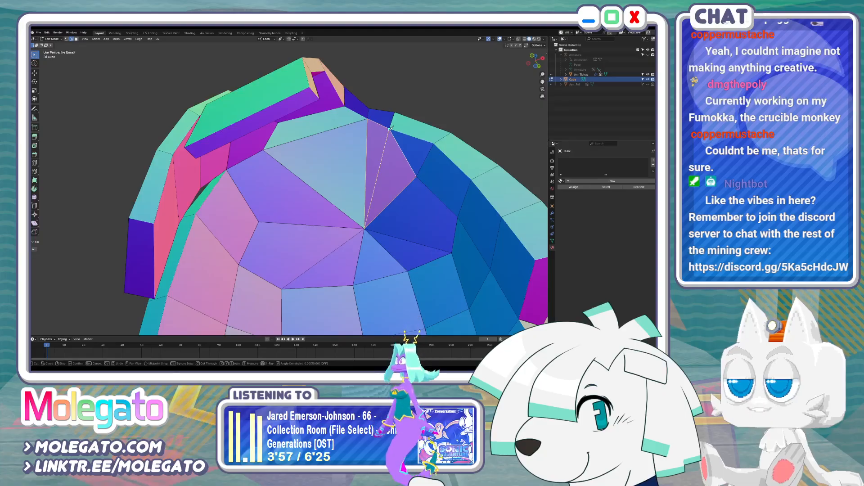
middle_drag(390, 129, 364, 242)
Return to Object Mode, leave local view to show the whole character, save the file and deselect the hair in front view
scroll(372, 196, down, 4)
key(Tab)
scroll(396, 230, down, 3)
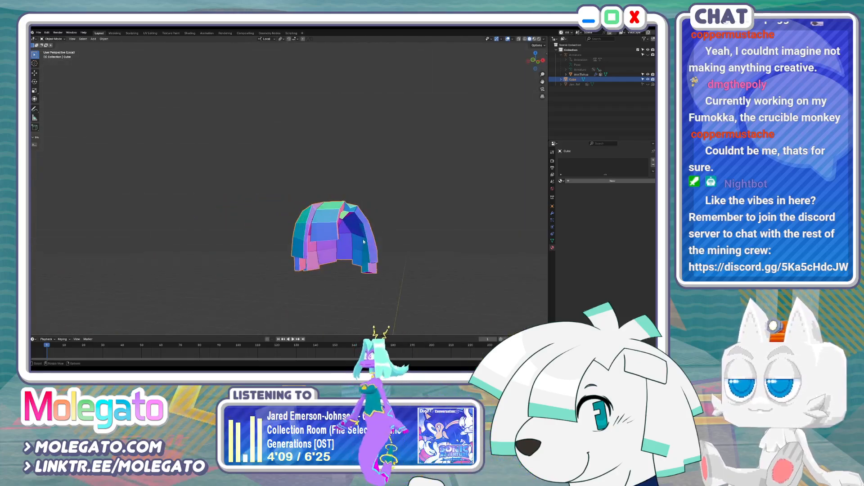
key(KP_Divide)
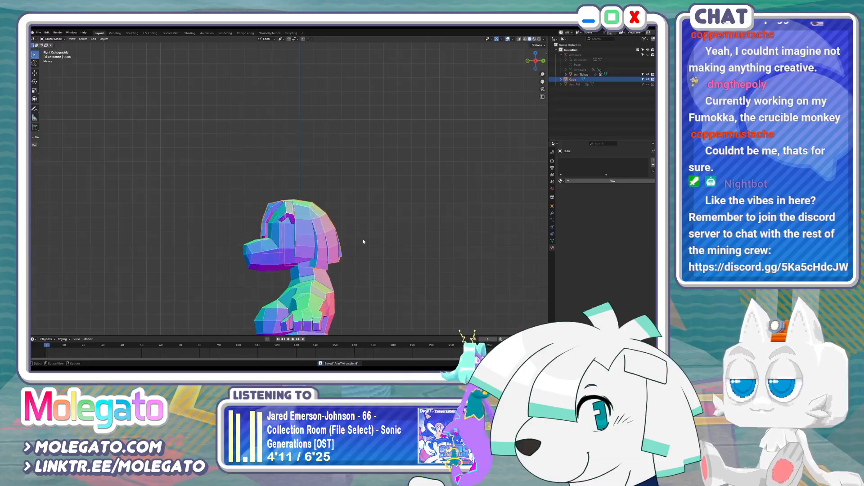
key(KP_1)
click(424, 241)
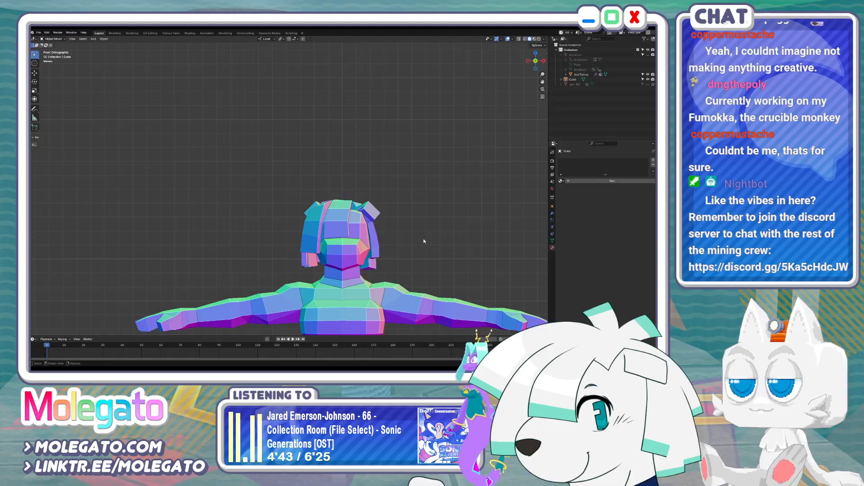
Duplicate the front fringe strand in X-ray side view, place the copy above the head and rotate it to lie flatter
middle_drag(415, 242, 296, 250)
mouse_move(281, 221)
middle_down()
mouse_move(314, 231)
mouse_move(295, 243)
middle_up()
key(alt+z)
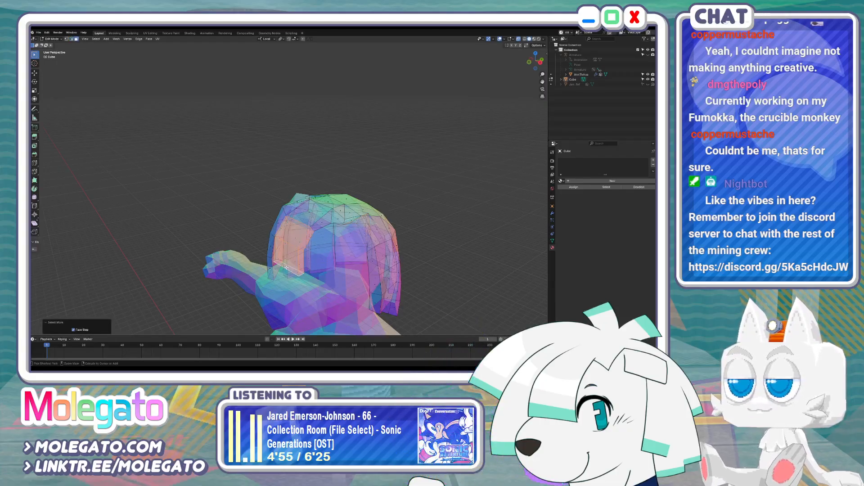
key(KP_3)
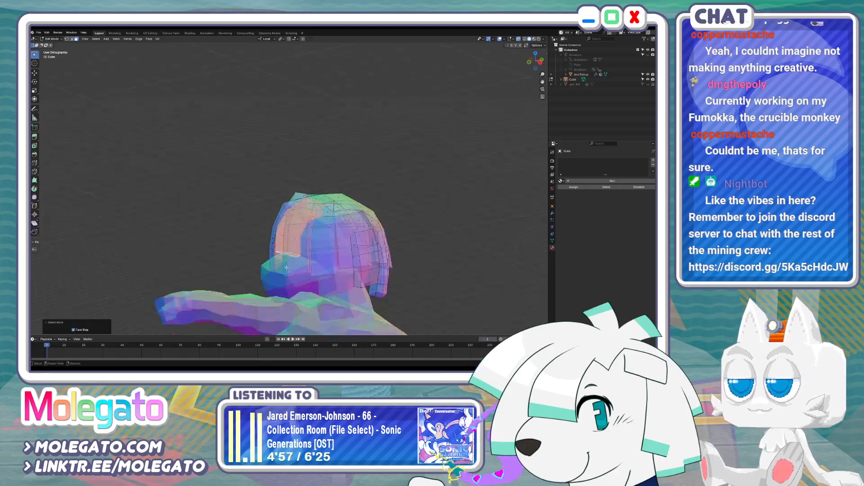
key(shift+d)
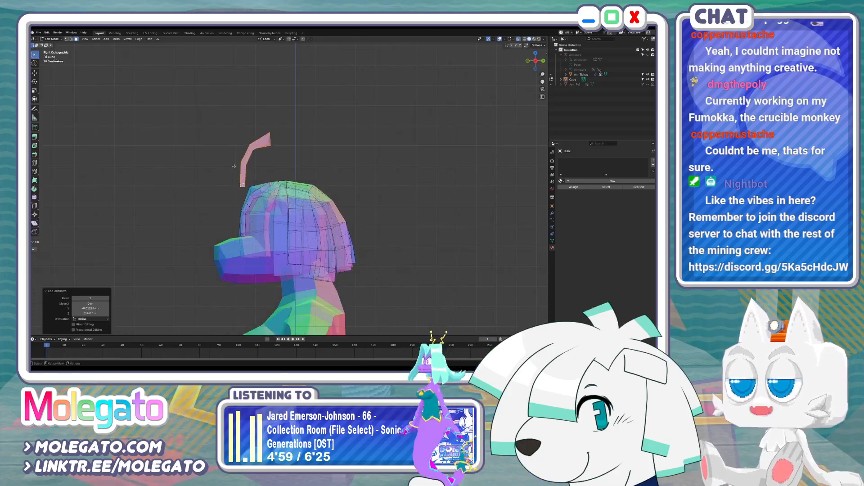
click(296, 168)
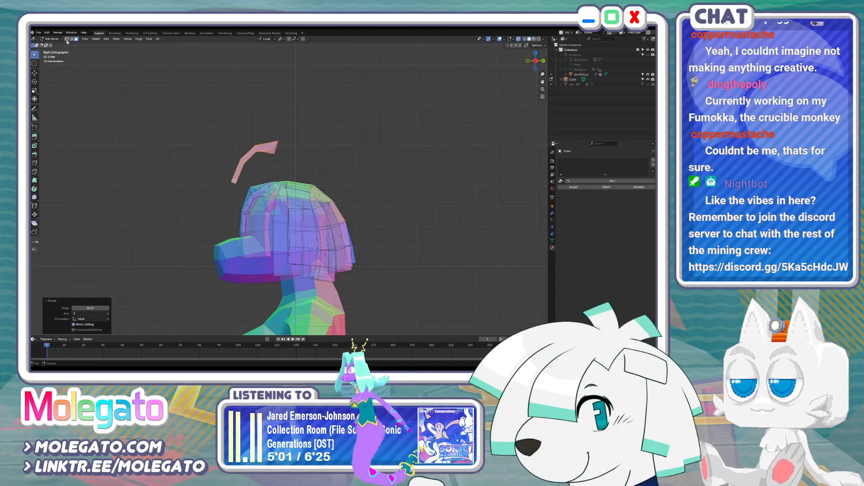
Reshape the copied strand in side view by moving its lower root vertices and rotating its tip end
scroll(235, 183, up, 4)
click(234, 183)
key(g)
click(236, 176)
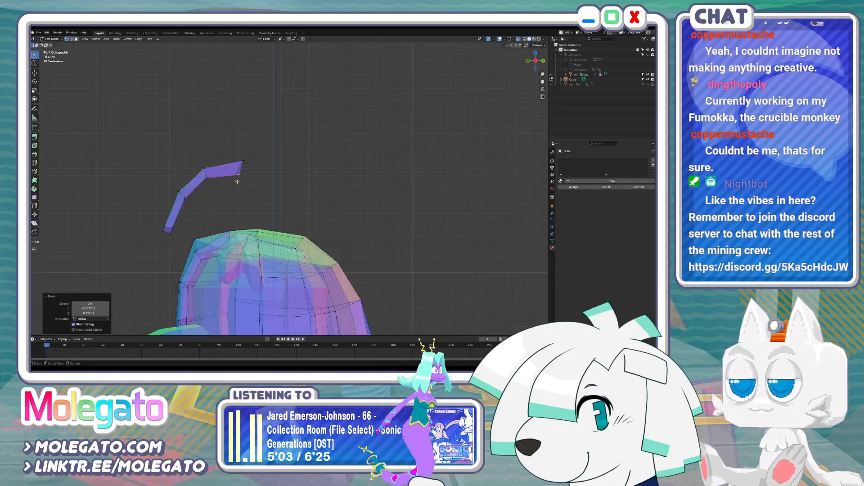
click(233, 176)
key(g)
click(236, 175)
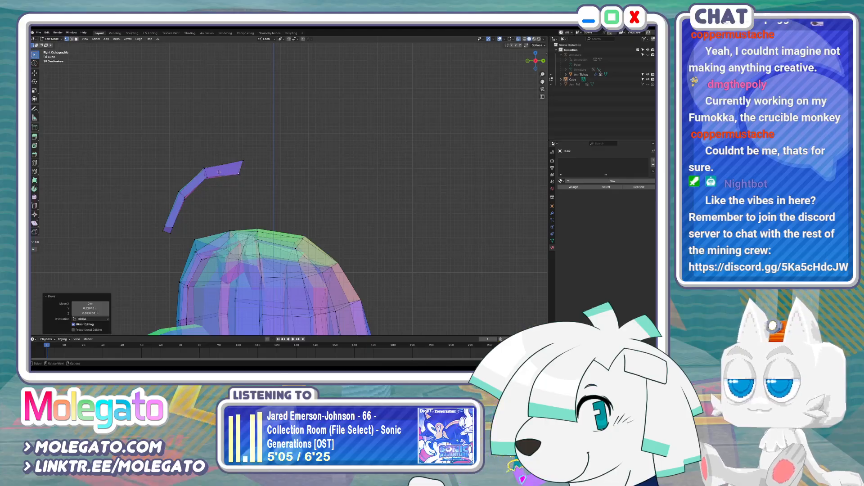
key(r)
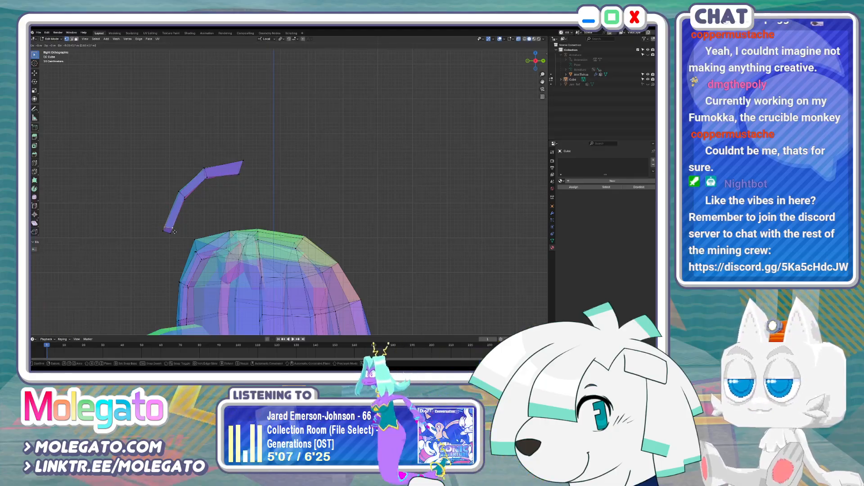
click(185, 237)
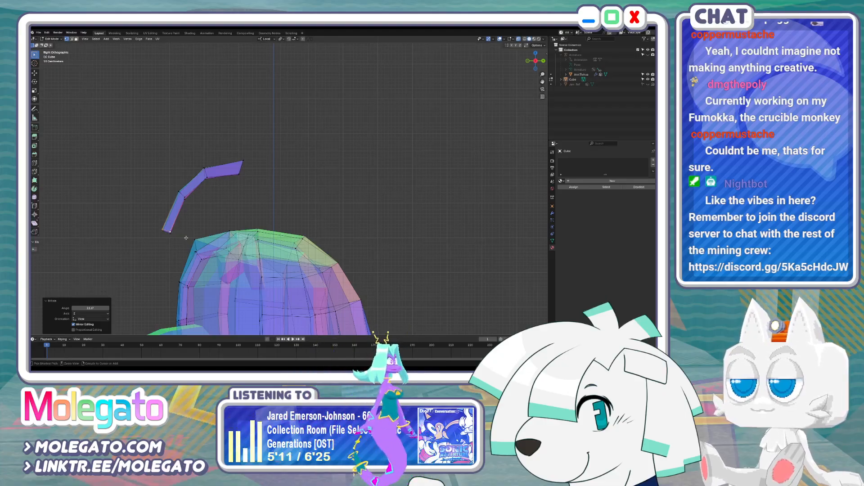
Select the whole copied strand, move it down over the side of the fringe in front view and enlarge it
key(KP_1)
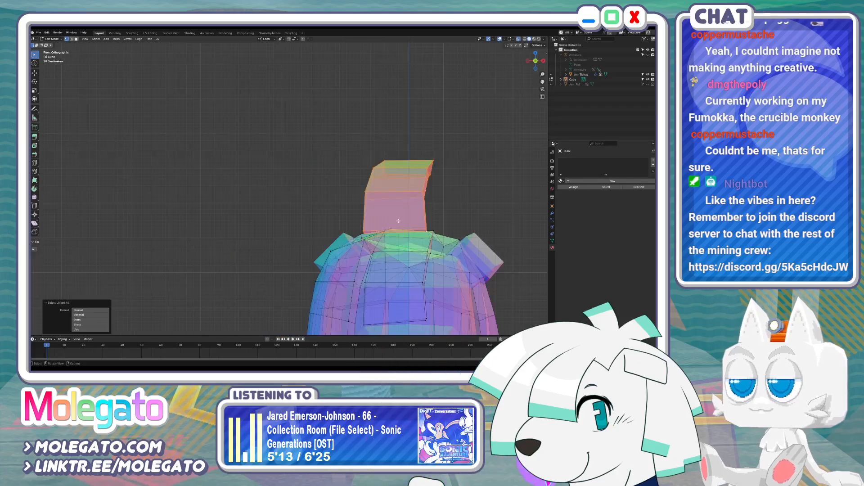
key(g)
click(352, 285)
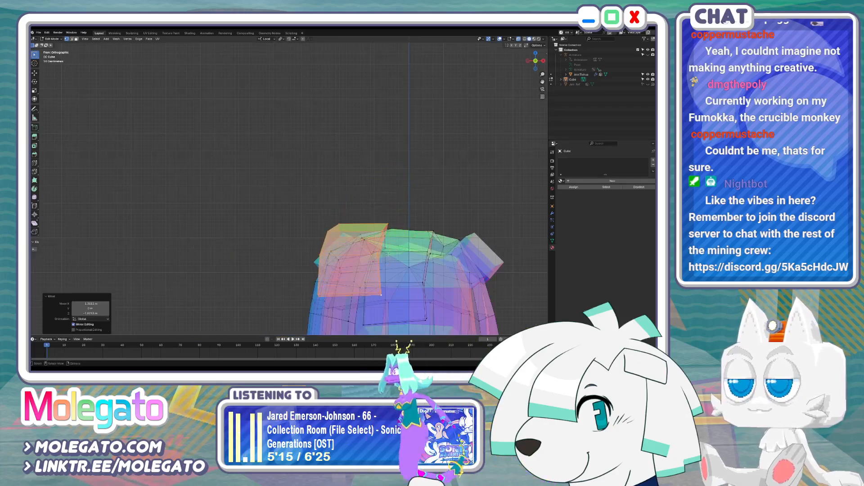
middle_drag(270, 179, 289, 199)
key(KP_7)
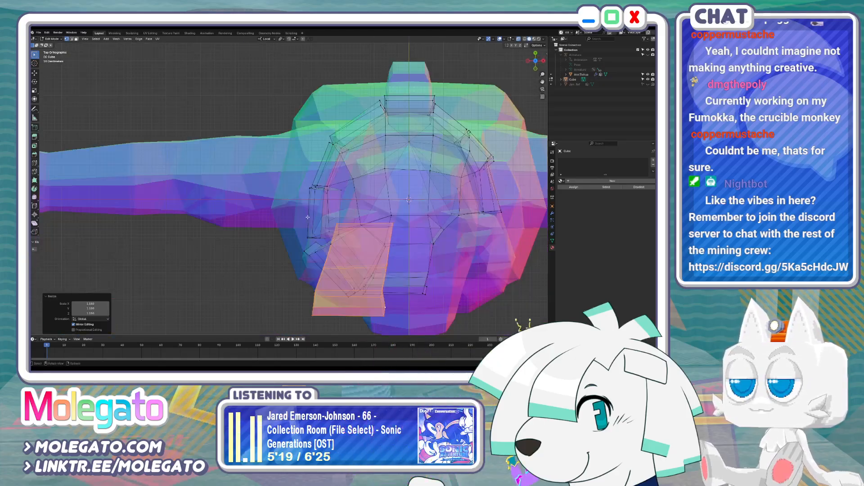
Rotate the strand in top view so it points diagonally outward and move it over the side of the head
key(r)
click(401, 223)
key(g)
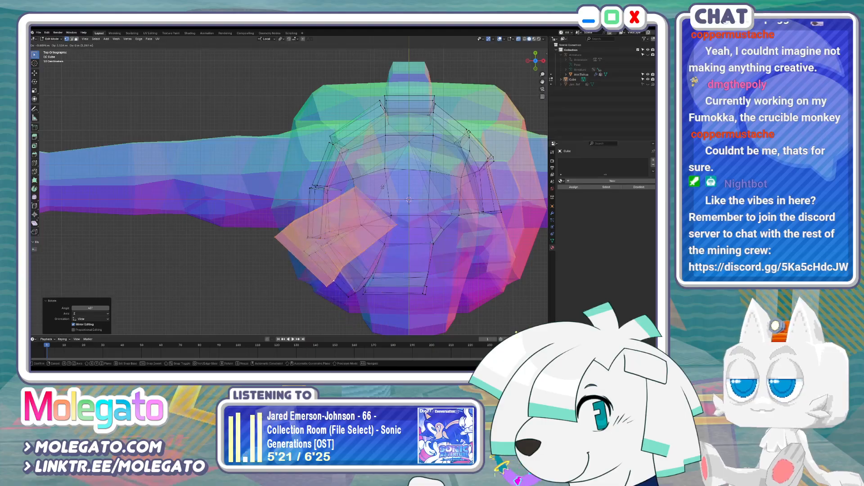
click(382, 186)
key(r)
right_click(374, 203)
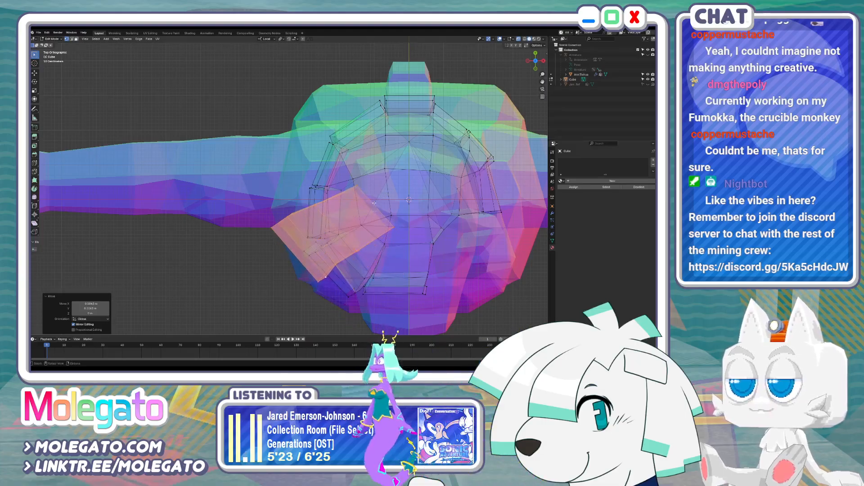
Slide the strand's outer tip edge inward and slide its rear tip corner along the edge in top view
drag(278, 233, 280, 222)
key(g)
key(g)
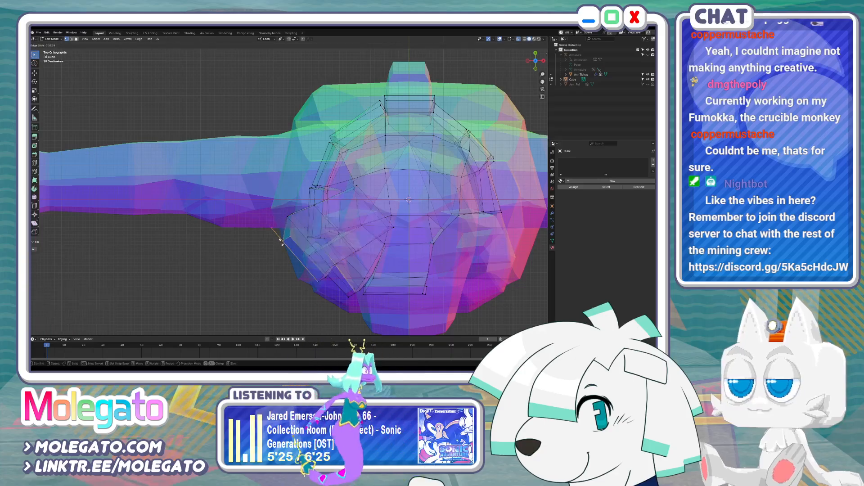
click(280, 221)
key(g)
key(g)
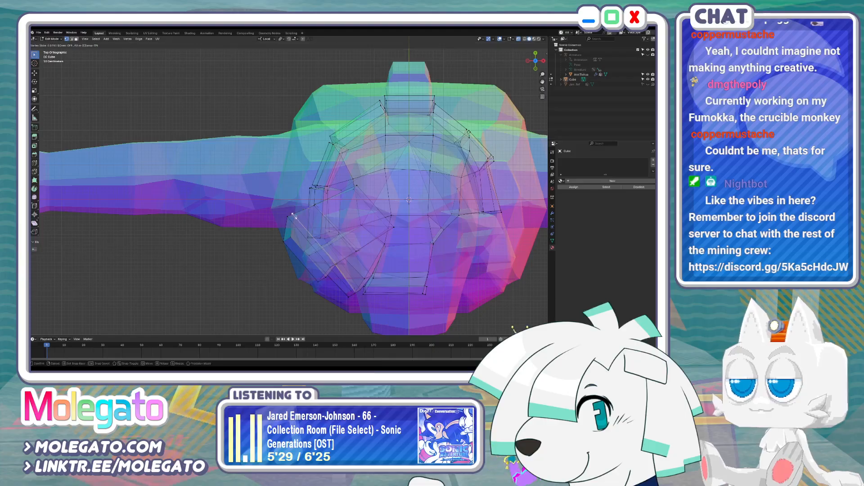
click(293, 217)
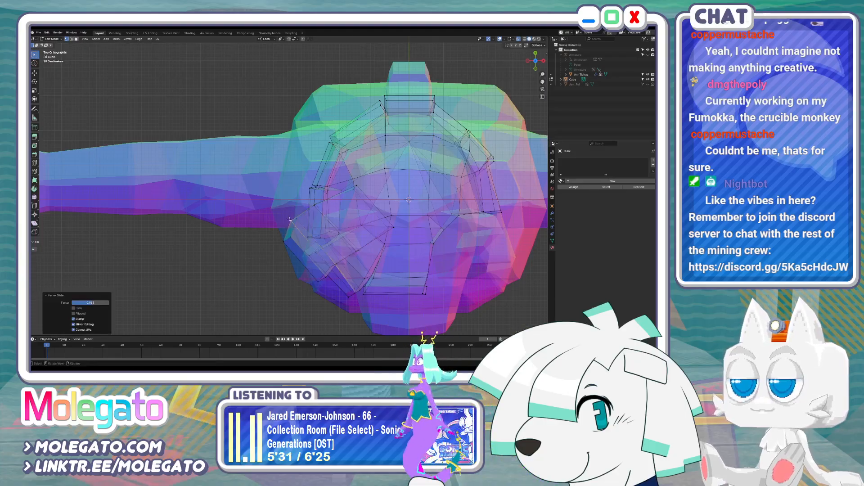
Slide the strand's front bend vertices and its root corner vertices along their edges to narrow the strand
click(358, 251)
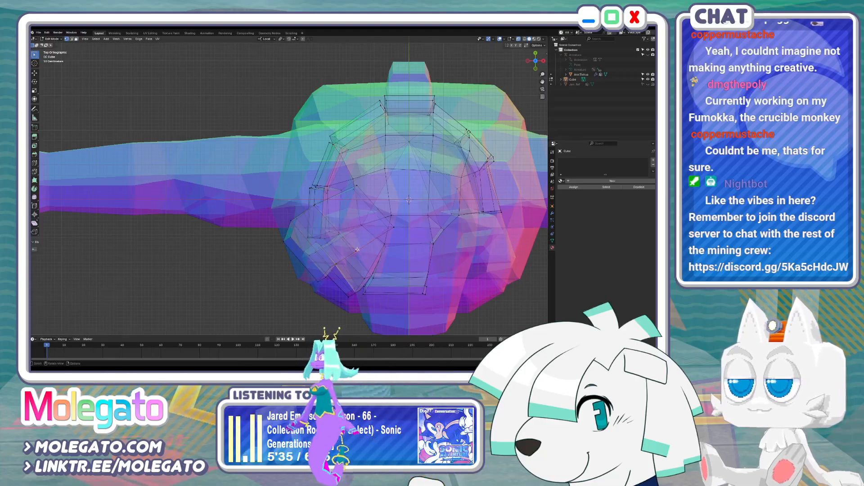
key(shift+v)
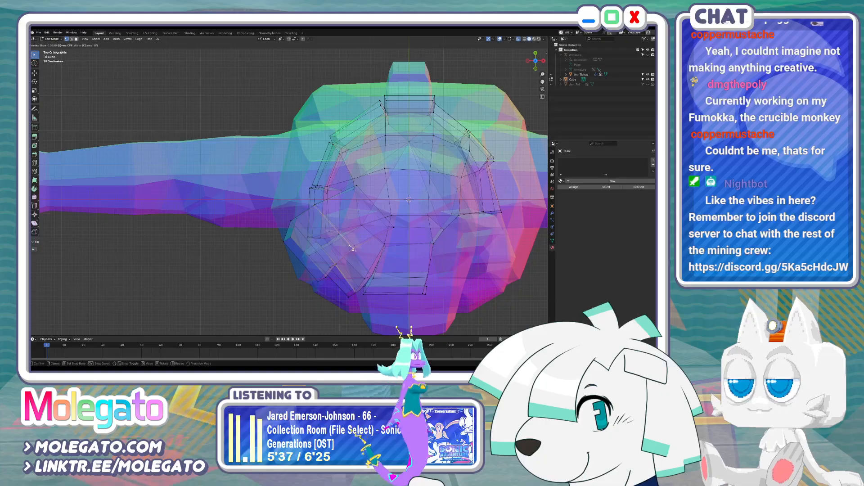
click(351, 246)
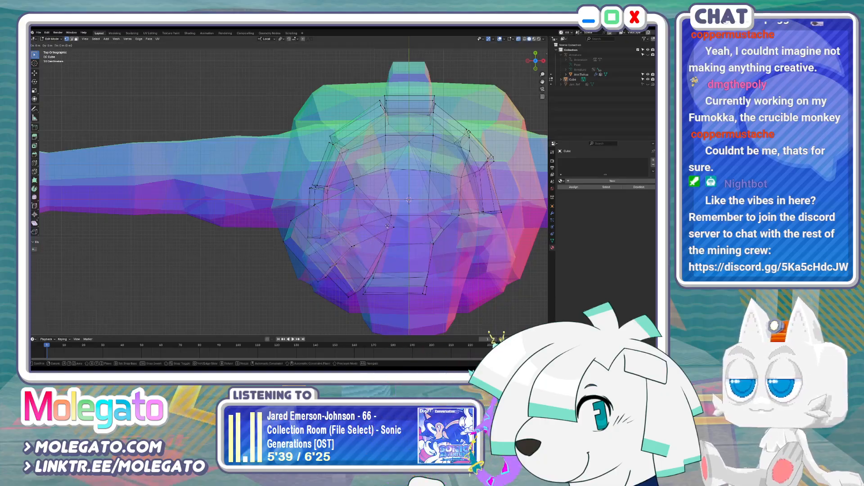
key(shift+v)
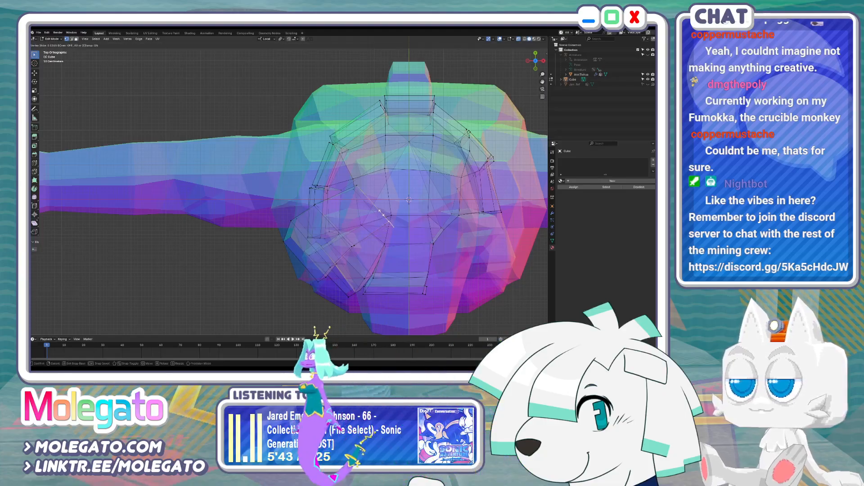
click(379, 210)
Select the whole linked strand, enlarge it and move it into place over the side hair
key(ctrl+l)
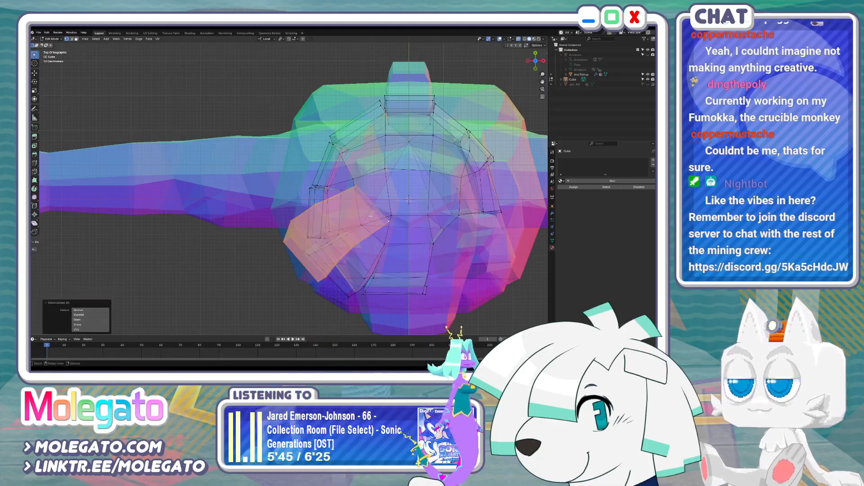
key(g)
click(377, 217)
middle_drag(377, 218, 233, 272)
key(s)
click(282, 287)
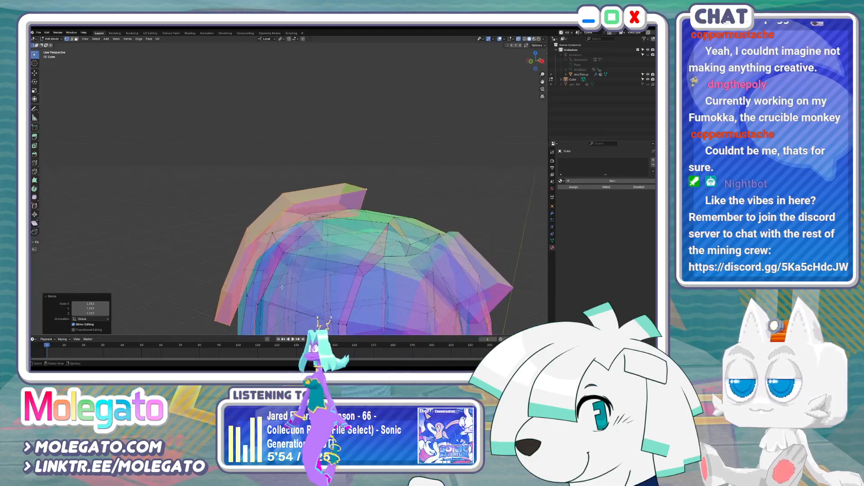
middle_drag(282, 287, 319, 298)
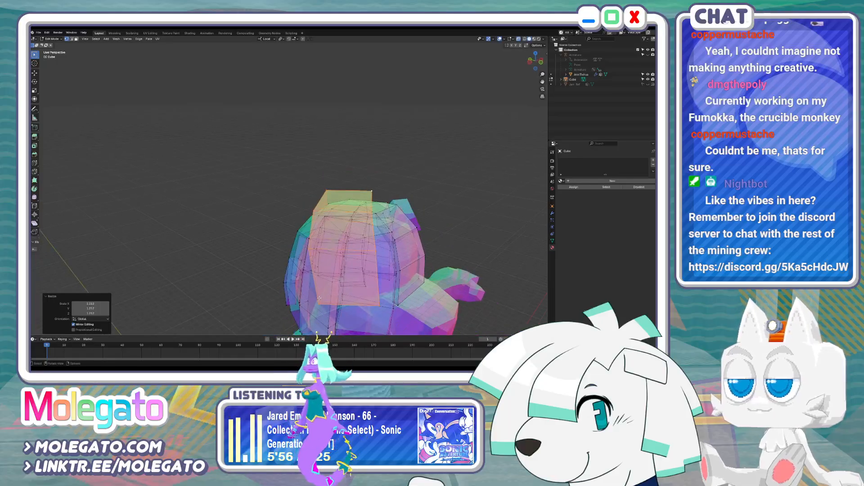
key(g)
click(316, 307)
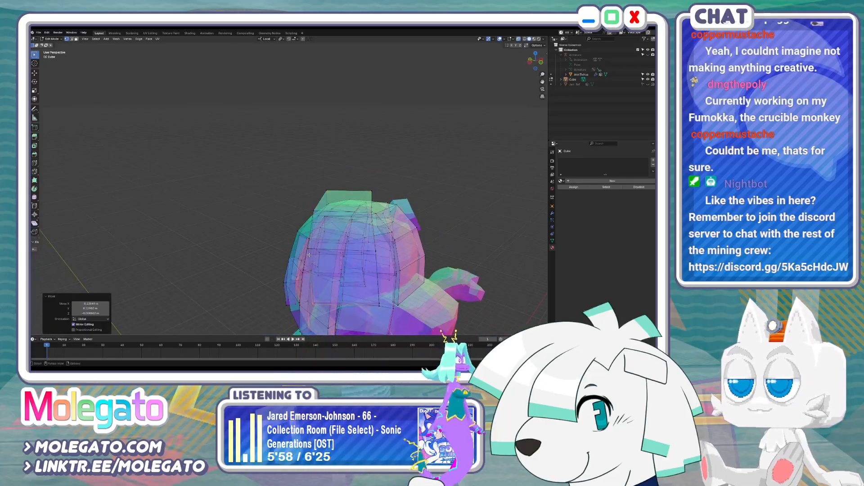
Slide the side strand's corner and bend vertices along their edges to refine its outline
middle_drag(310, 255, 321, 246)
key(g)
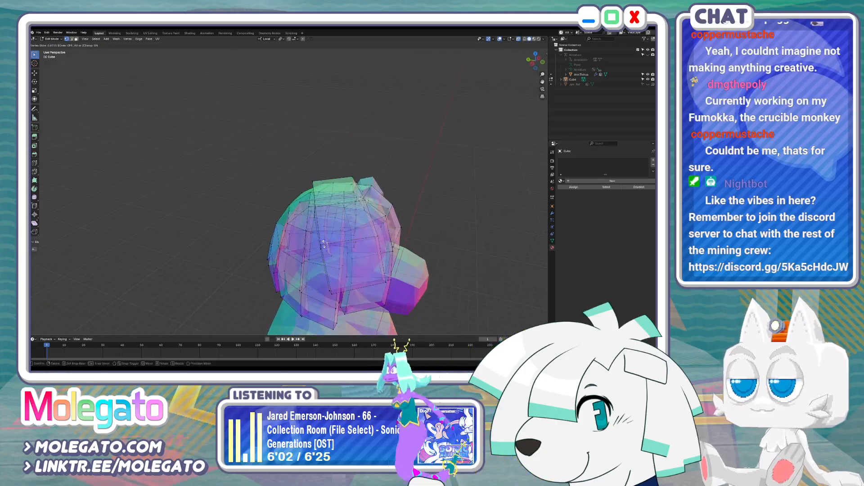
click(322, 246)
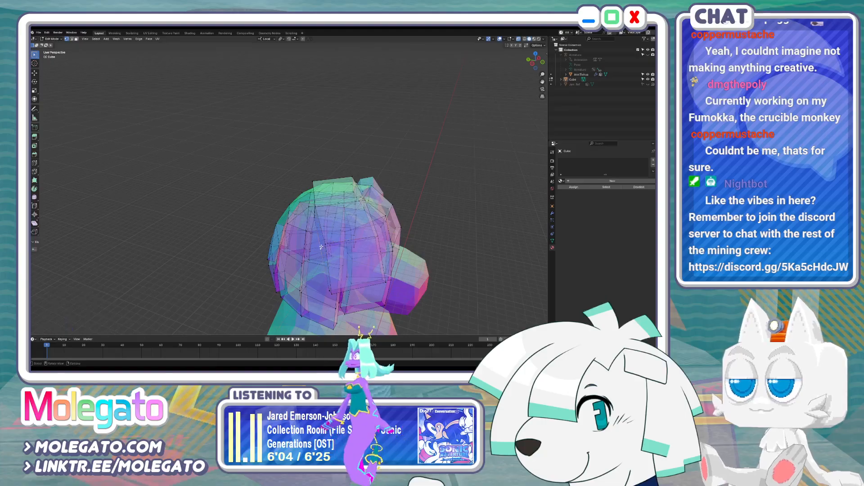
key(g)
click(320, 239)
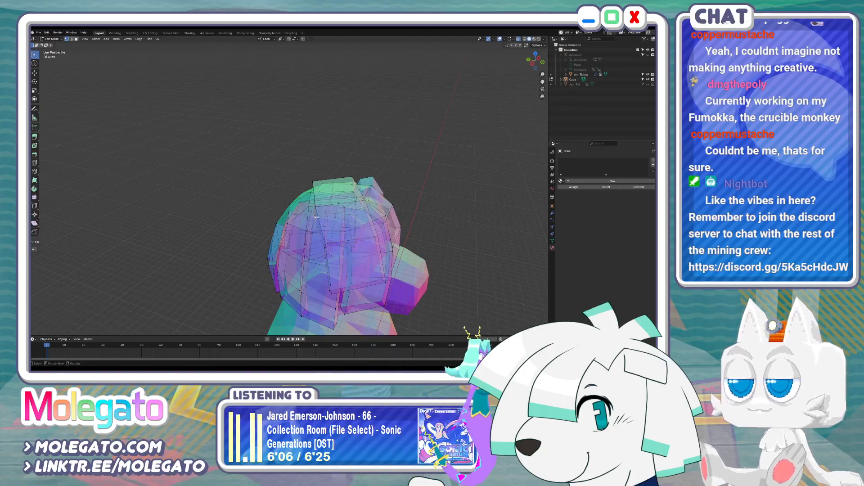
middle_drag(317, 217, 313, 236)
key(g)
key(g)
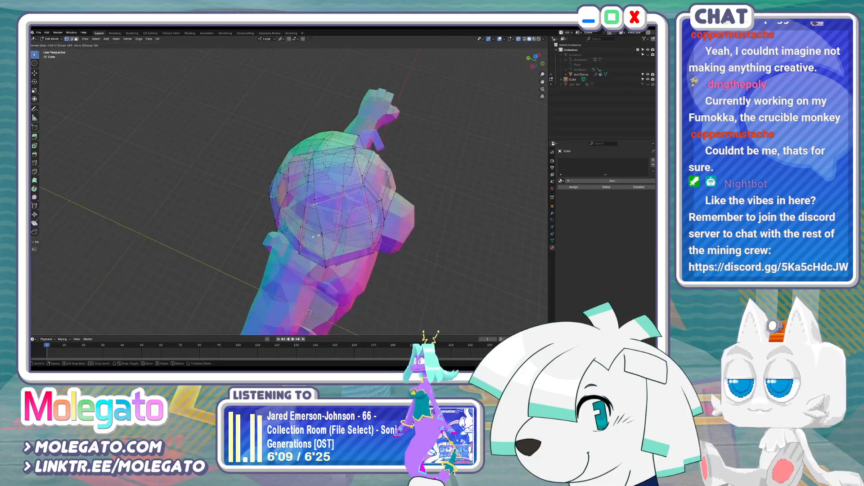
click(317, 233)
key(g)
key(g)
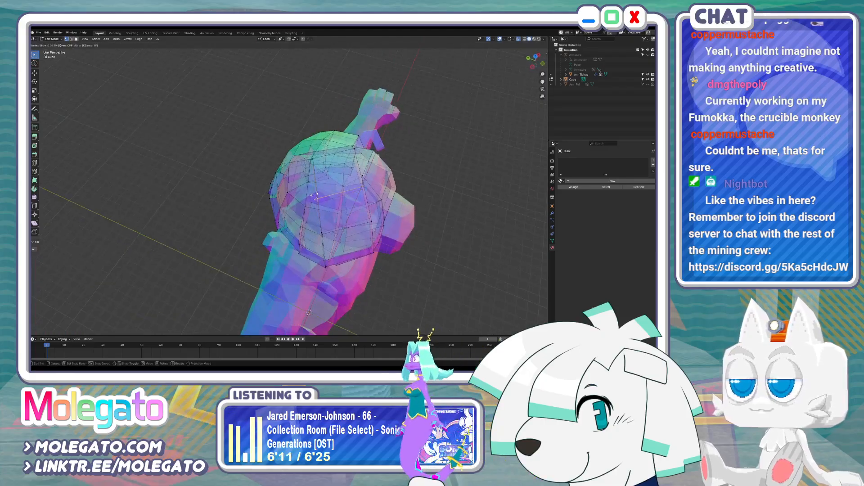
click(314, 195)
Select the whole linked strand in top view and adjust its placement over the side hair
key(KP_7)
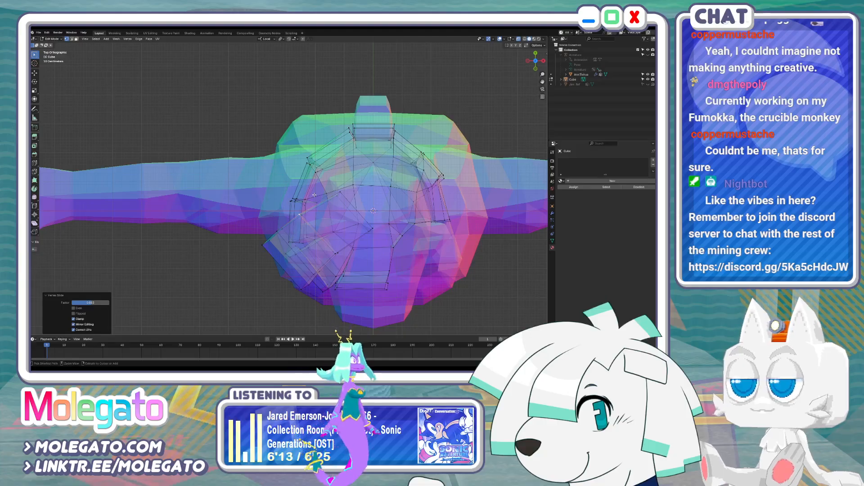
key(ctrl+l)
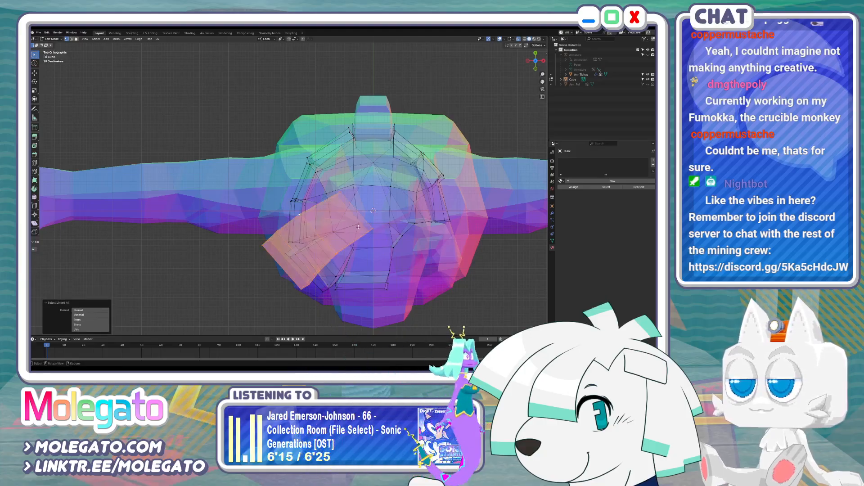
click(339, 199)
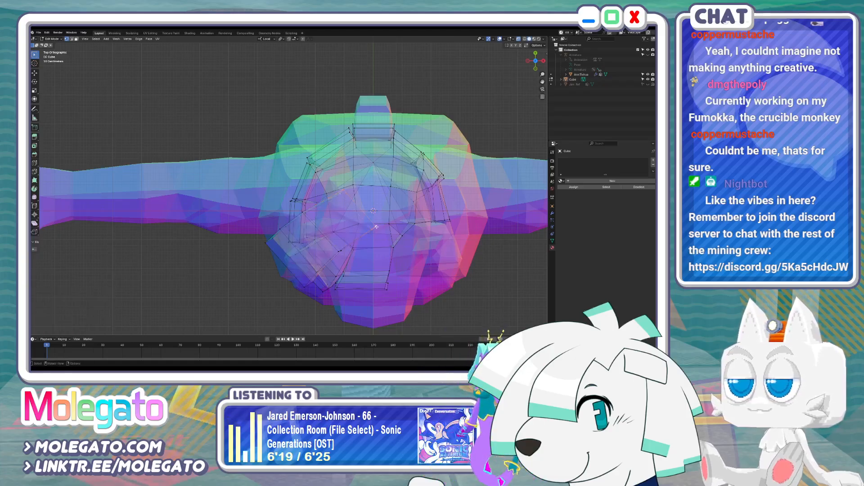
Scale down the strand's root end and move it lower toward the crown
middle_drag(376, 226, 351, 178)
key(g)
key(g)
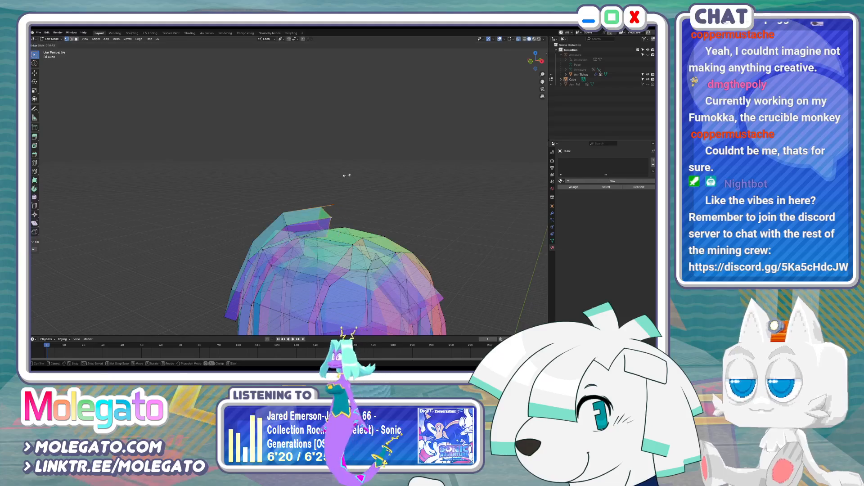
key(Escape)
key(s)
click(347, 180)
key(g)
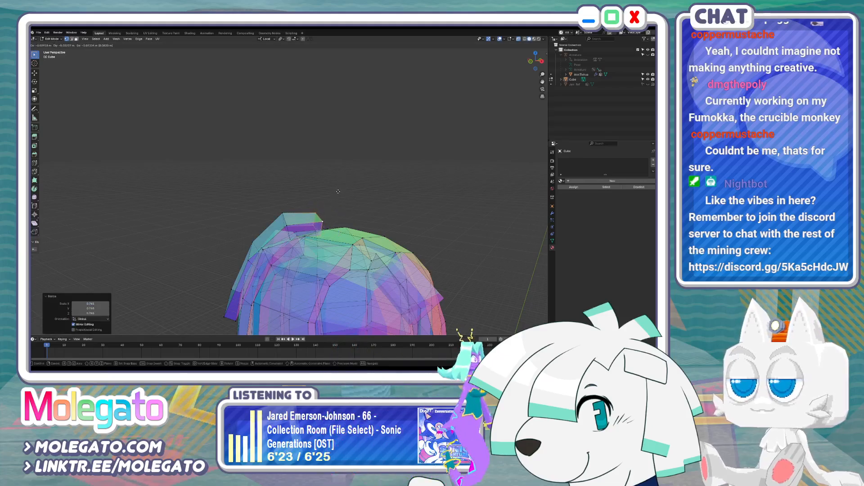
click(338, 191)
Pull the strand's root end inward over the crown, shrink it further and sink it into the hair
key(g)
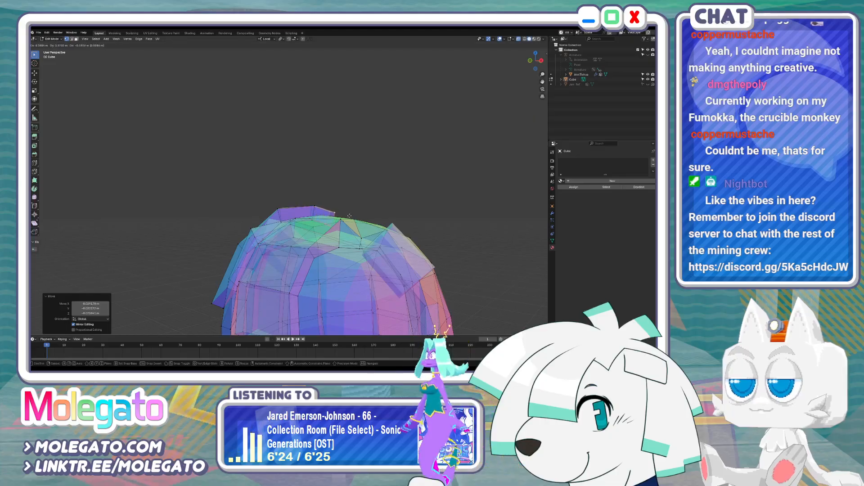
key(s)
click(360, 225)
key(g)
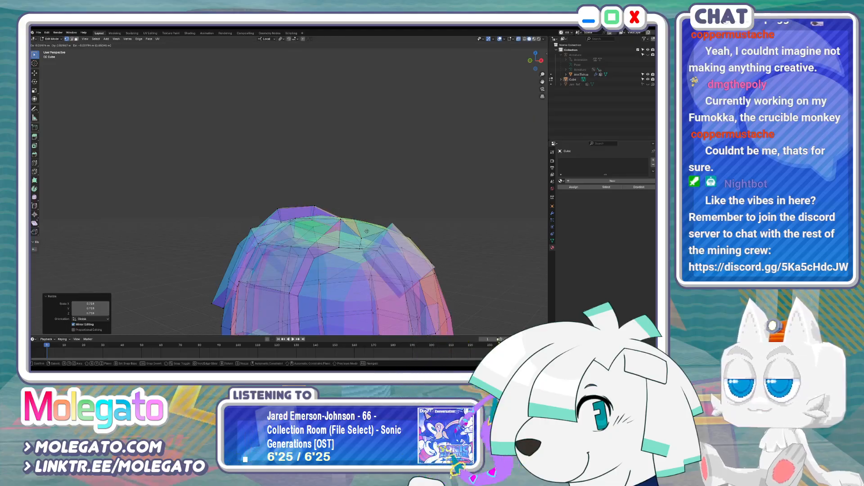
click(367, 231)
Reposition the strand's root end from the rear side and rotate it slightly to follow the crown
middle_drag(367, 231, 259, 239)
key(g)
click(293, 231)
key(alt+z)
key(alt+z)
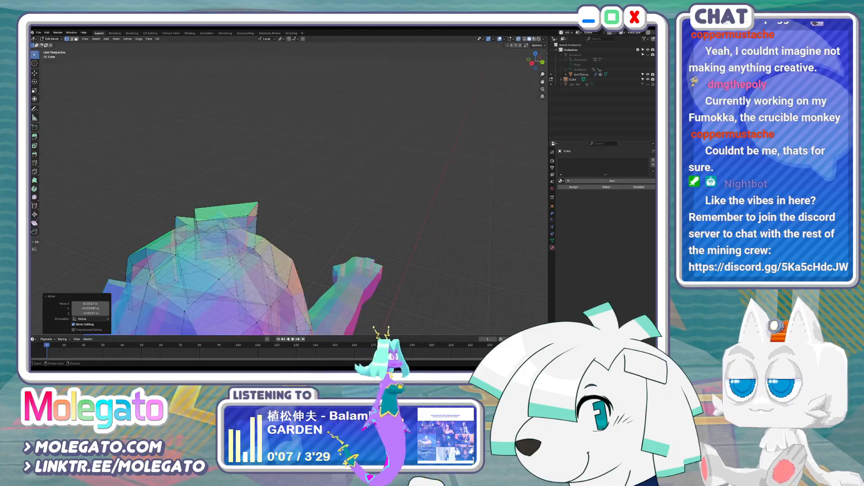
key(g)
click(256, 240)
key(r)
click(264, 246)
key(alt+z)
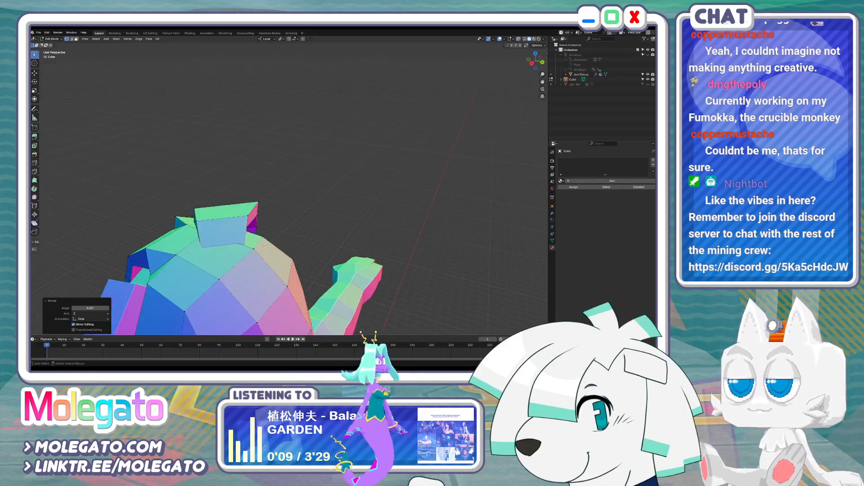
Move the strand's upper vertices against the head and scale the selected part
key(alt+z)
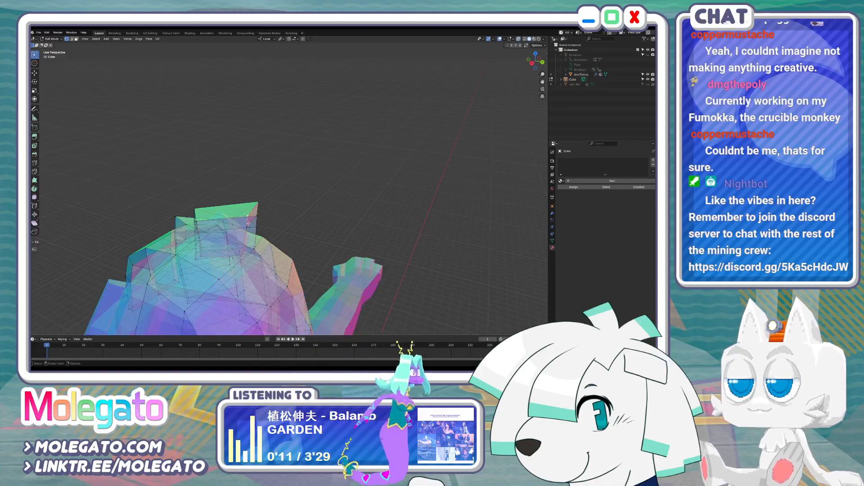
middle_drag(252, 219, 278, 244)
key(g)
click(260, 231)
click(279, 215)
key(g)
click(288, 208)
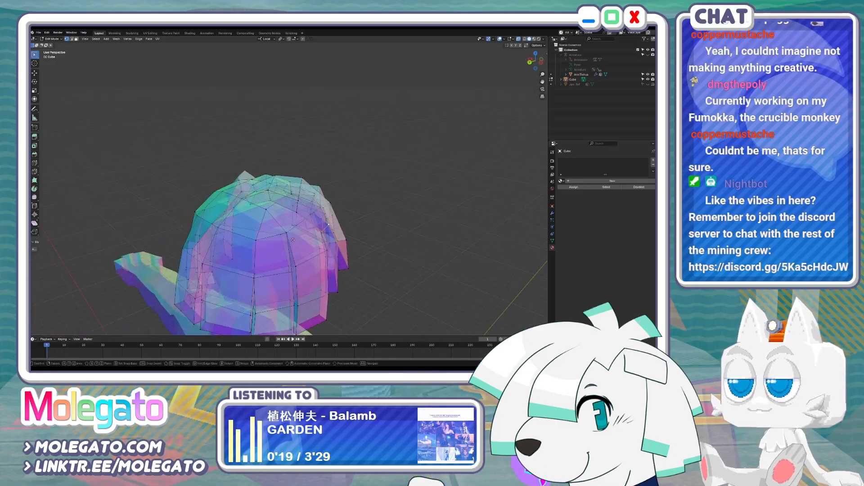
click(321, 240)
click(327, 239)
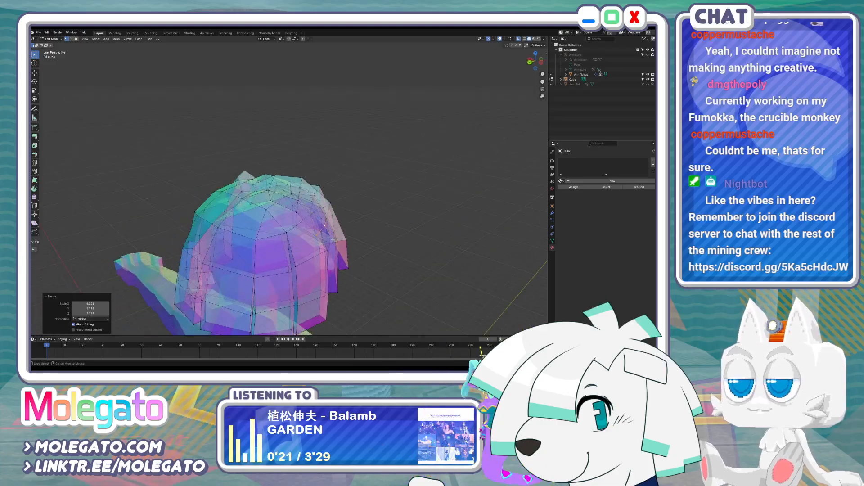
Move the selected part of the strand closer to the crown with see-through display off
key(alt+z)
mouse_move(327, 238)
middle_down()
mouse_move(299, 213)
mouse_move(291, 259)
middle_up()
key(g)
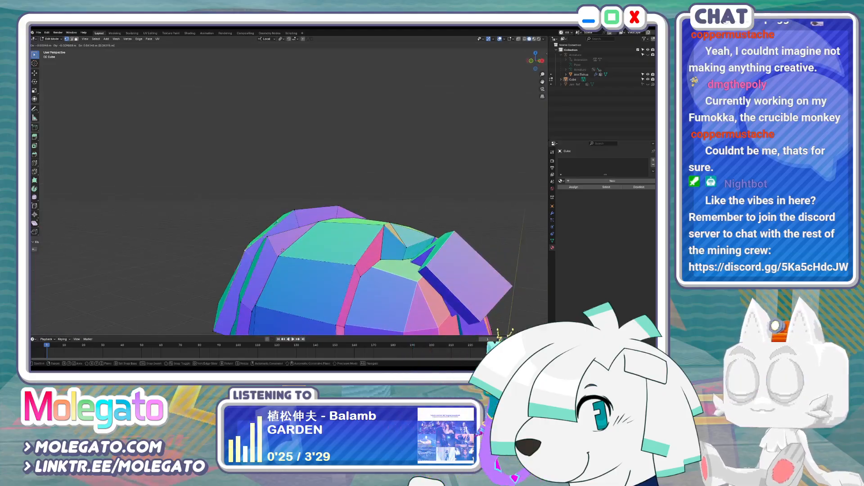
click(279, 245)
middle_drag(296, 214, 364, 246)
Reposition the whole side strand in top view and rotate it slightly around the head
key(alt+z)
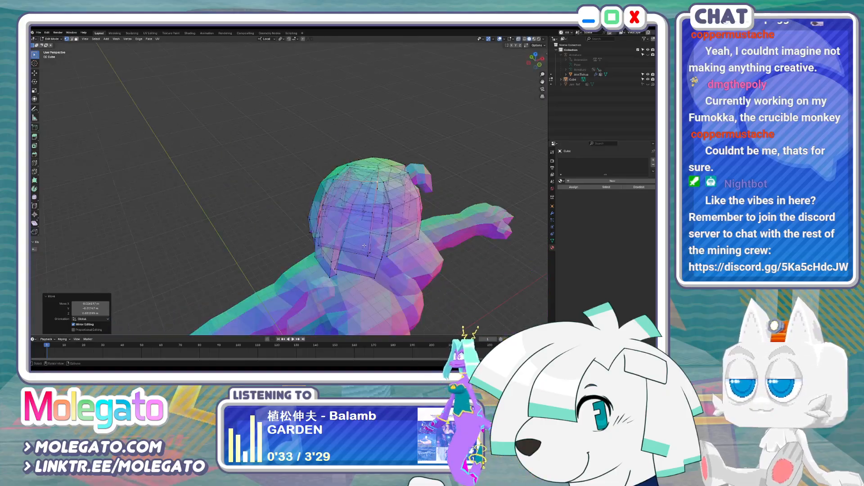
key(KP_7)
key(r)
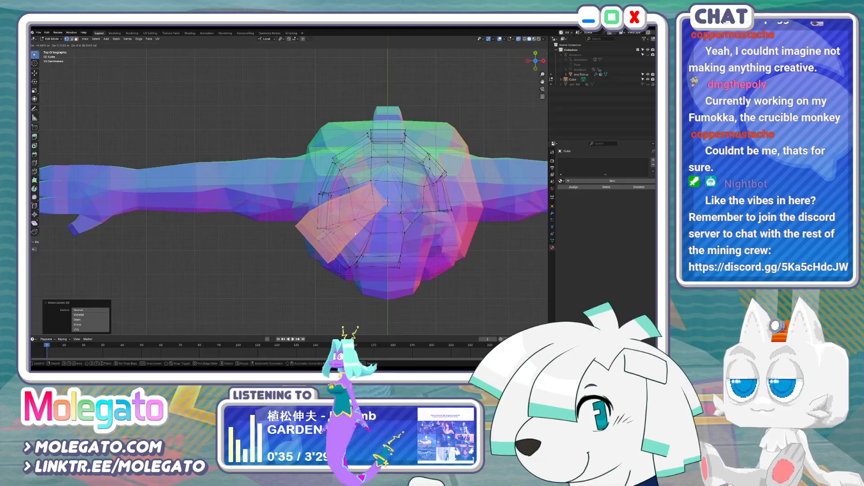
click(401, 218)
key(alt+z)
middle_drag(401, 218, 371, 177)
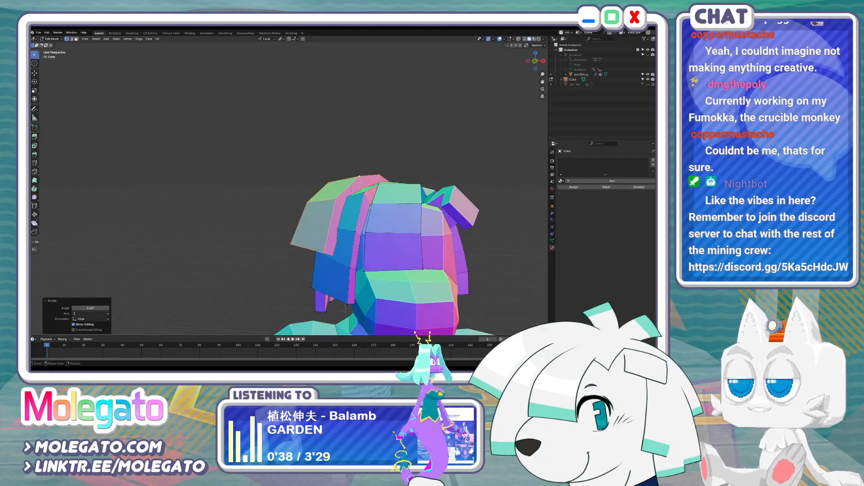
Move the strand's upper part in front view so it sits on the crown
scroll(352, 191, up, 3)
key(alt+z)
key(g)
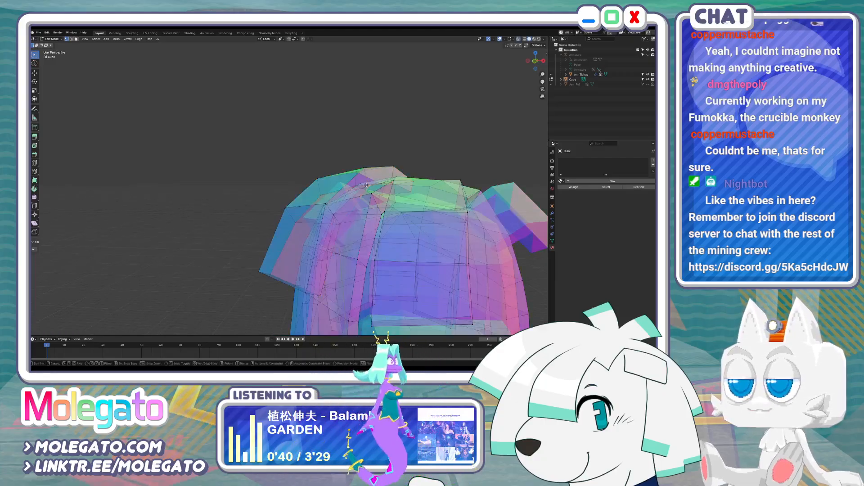
click(367, 188)
Select the strand's lower tip and move it so the strand hangs closer to the side hair
key(alt+z)
mouse_move(338, 240)
middle_down()
mouse_move(346, 267)
mouse_move(361, 262)
mouse_move(344, 252)
mouse_move(384, 262)
mouse_move(309, 220)
middle_up()
key(alt+z)
key(alt+z)
click(345, 253)
key(alt+z)
key(g)
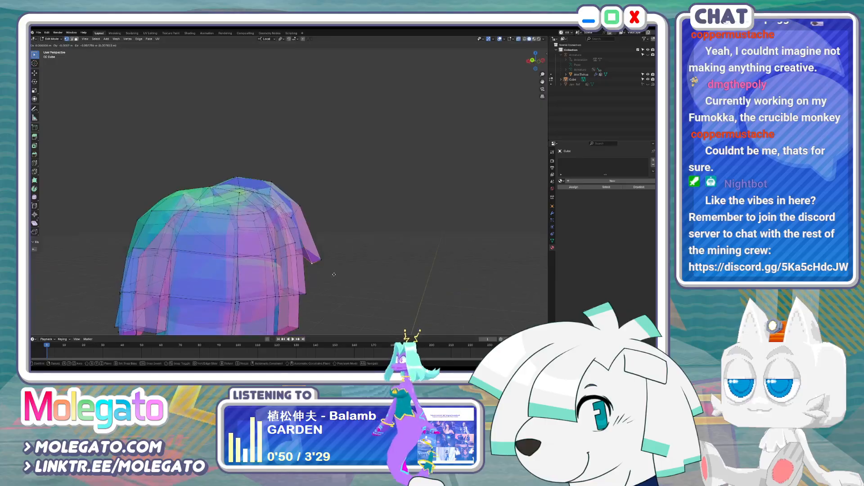
click(328, 274)
key(alt+z)
middle_drag(328, 274, 320, 282)
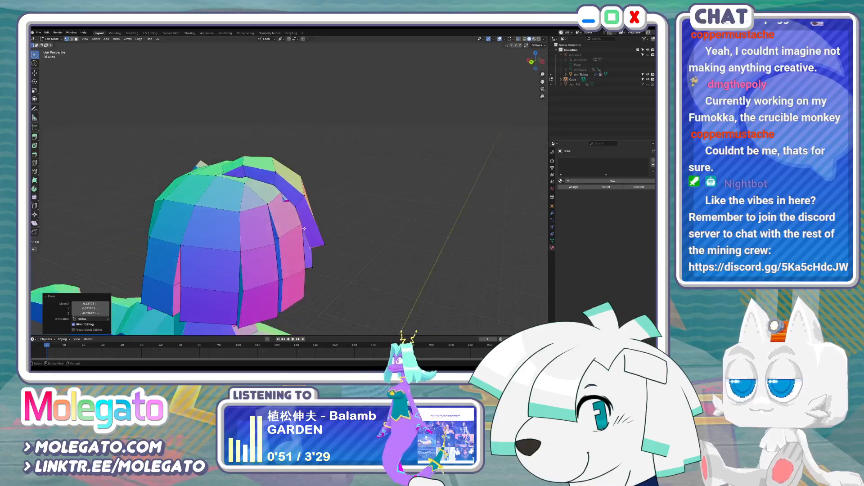
Select the strand's bottom tip edge and rotate it to change the slant of the cut
middle_drag(304, 229, 253, 227)
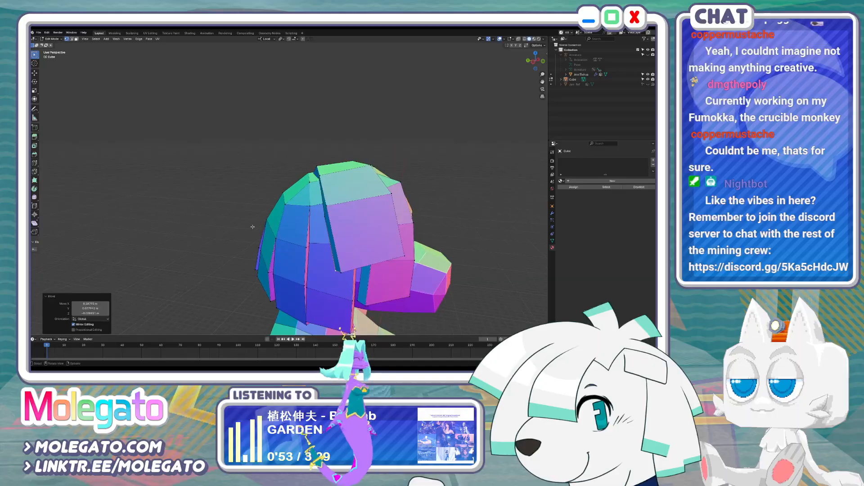
middle_drag(336, 270, 311, 256)
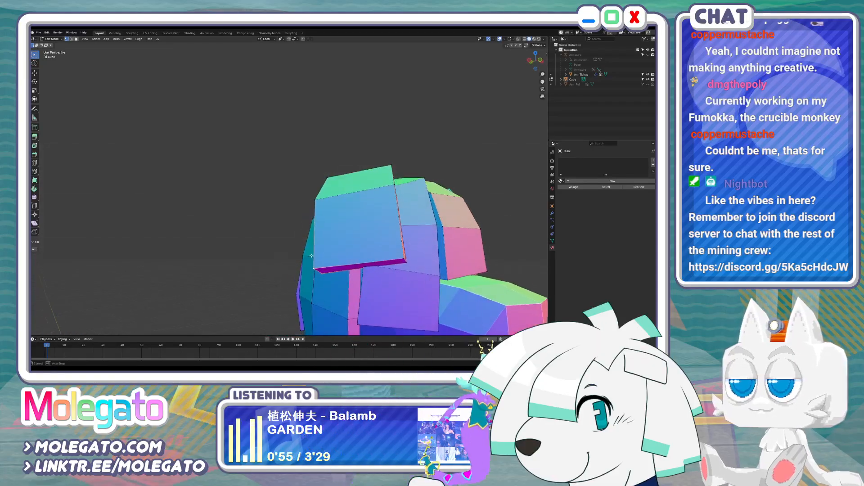
click(402, 261)
key(r)
middle_drag(402, 267, 385, 238)
Move the strand's outer bend edges and bevel them to round the fold over the side
key(alt+z)
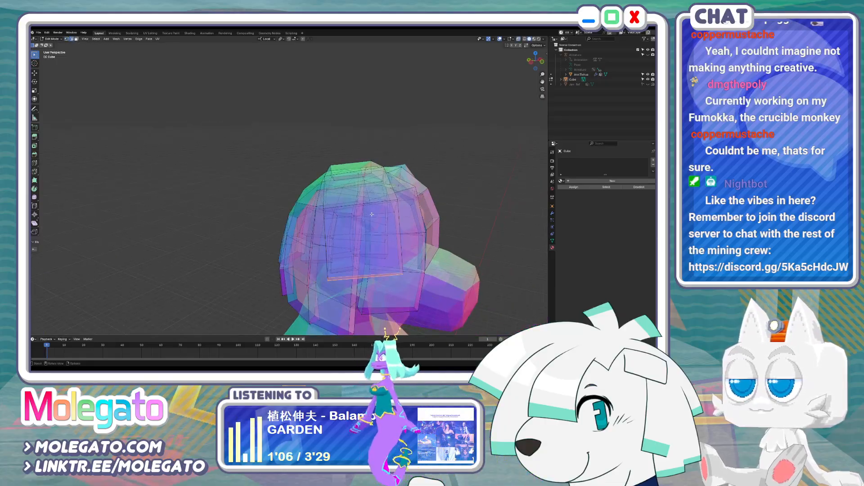
middle_drag(372, 214, 351, 208)
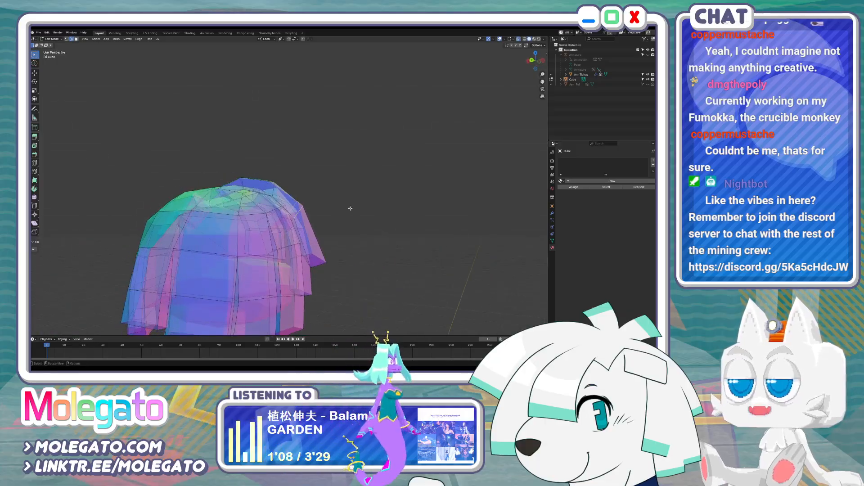
click(347, 211)
key(ctrl+b)
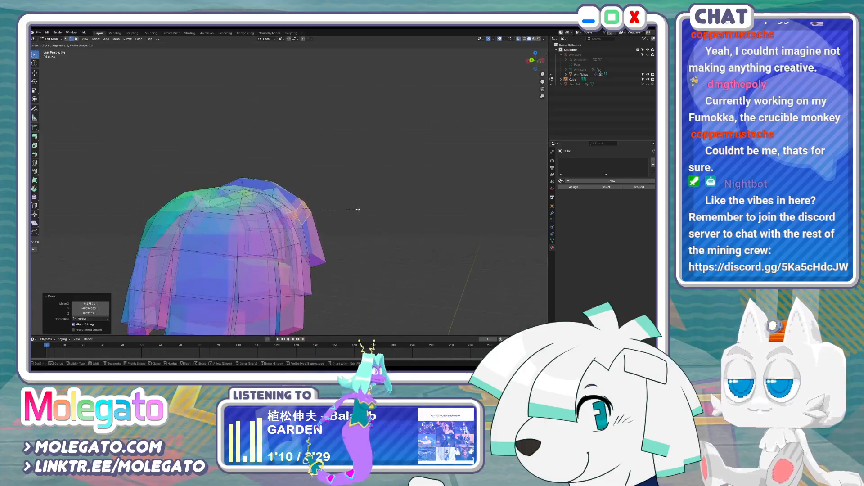
click(366, 210)
Examine the hair's silhouette up close and in front view in object mode
mouse_move(367, 210)
middle_down()
mouse_move(291, 231)
mouse_move(349, 215)
mouse_move(245, 224)
mouse_move(354, 209)
mouse_move(370, 220)
middle_up()
key(alt+z)
scroll(293, 230, up, 4)
scroll(354, 208, down, 5)
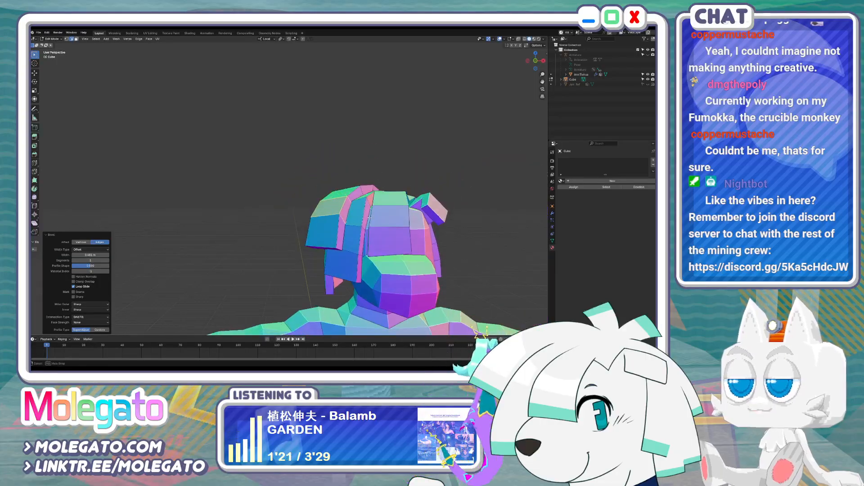
key(Tab)
key(KP_1)
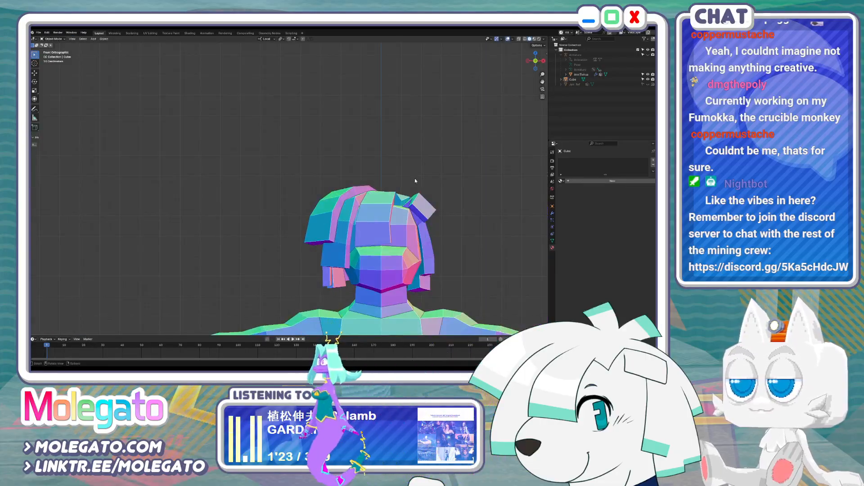
middle_drag(415, 180, 360, 225)
Move the strand's selected root edge on the crown so it sits closer to the underlying hair
key(Tab)
key(alt+z)
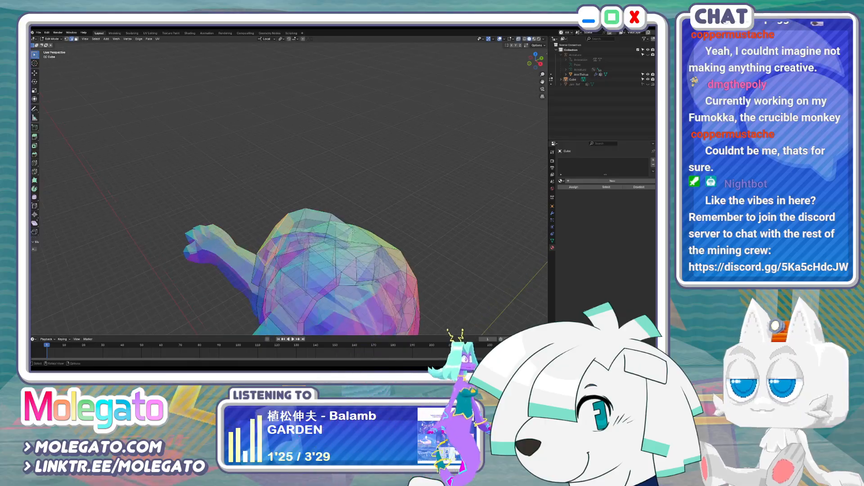
key(g)
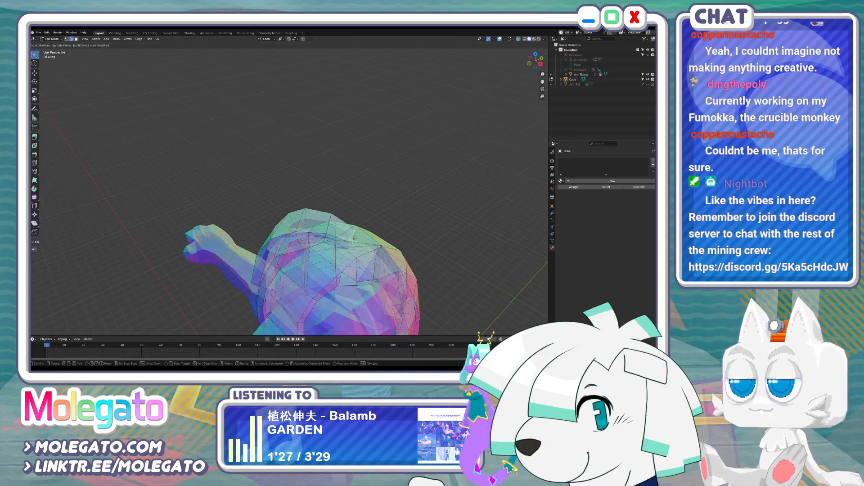
click(370, 239)
key(alt+z)
middle_drag(370, 239, 310, 223)
key(g)
click(289, 227)
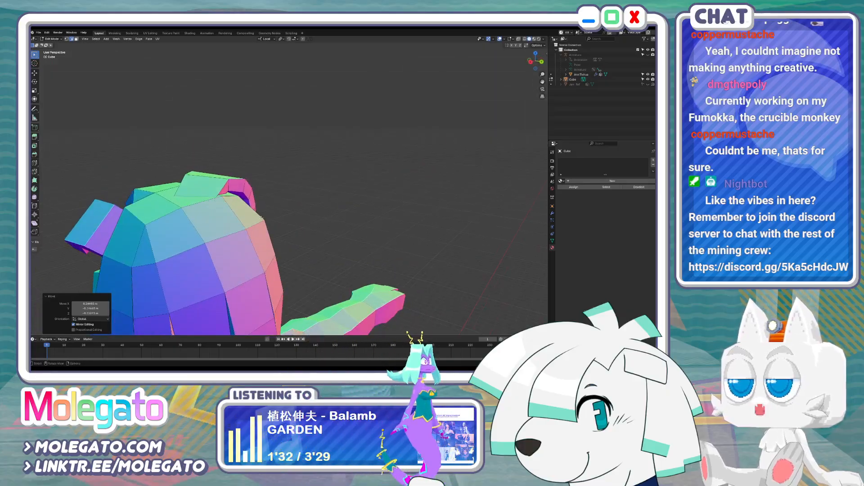
Scale the strand's root edge wider and move it into the back of the crown
middle_drag(258, 221, 236, 244)
key(alt+z)
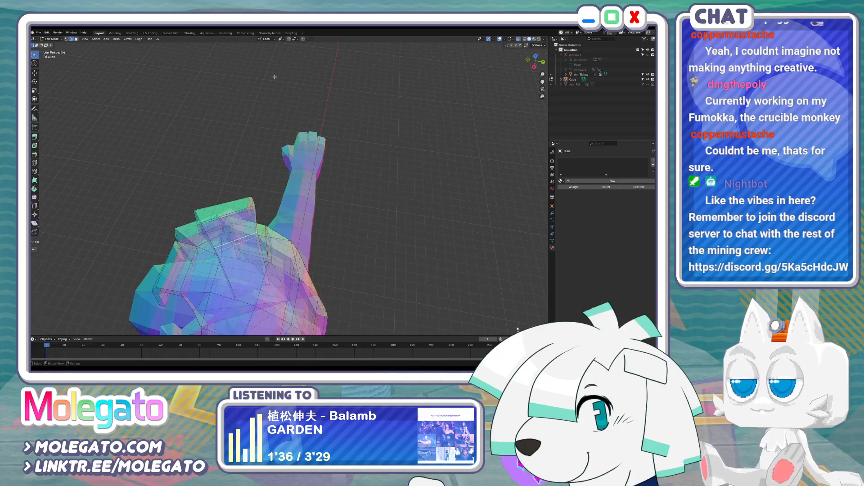
key(s)
click(317, 181)
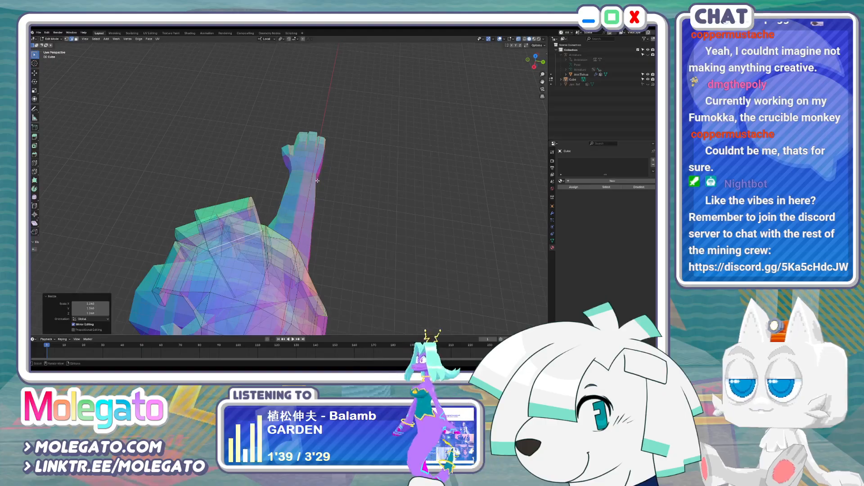
middle_drag(291, 211, 293, 220)
key(g)
click(289, 230)
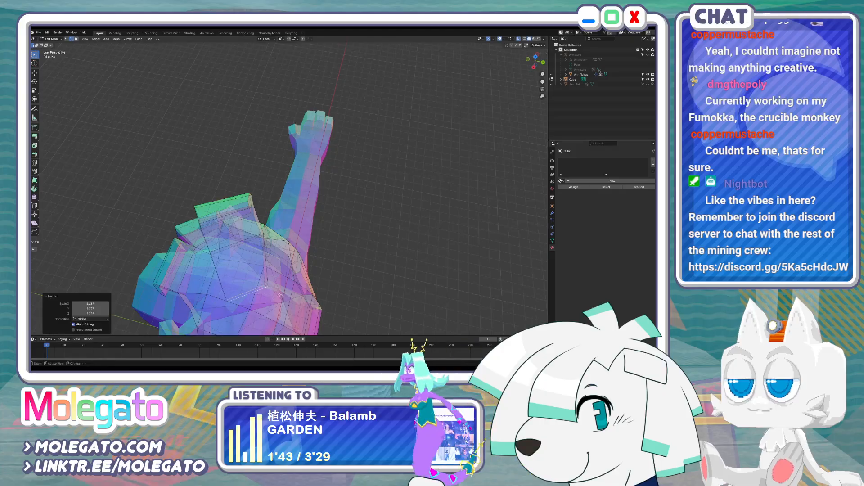
Rotate the root edge slightly and shift it to sink the strand's end into the crown
key(alt+z)
middle_drag(273, 295, 273, 225)
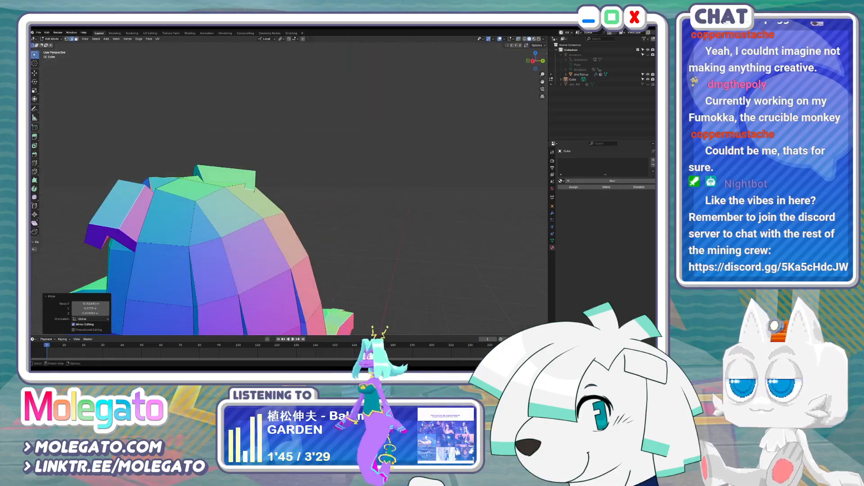
key(r)
click(271, 226)
key(g)
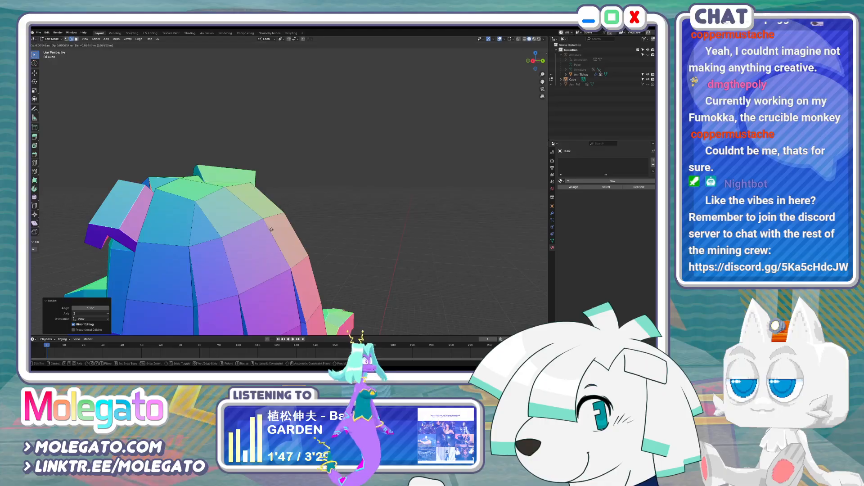
click(271, 231)
Scale the strand's crown edge in see-through display to widen its overlap on the head
middle_drag(271, 231, 306, 261)
click(319, 254)
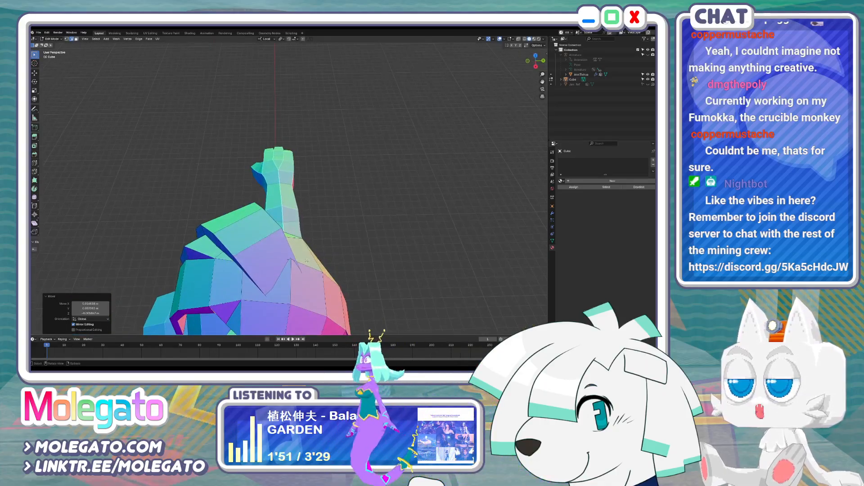
key(Tab)
key(alt+z)
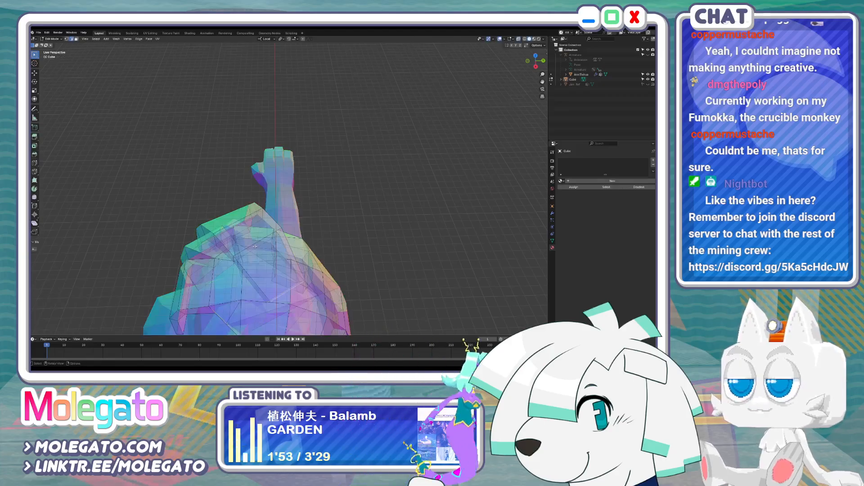
middle_drag(257, 247, 272, 251)
click(274, 254)
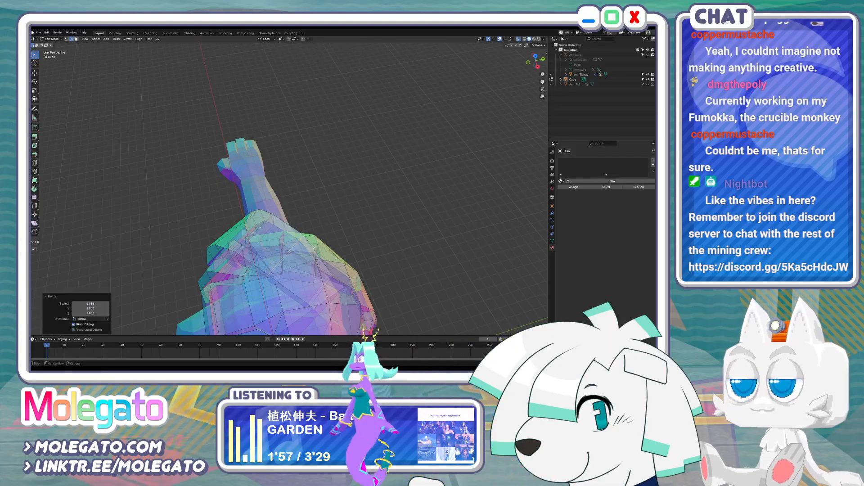
Examine how the strand's root meets the crown from above and behind, in solid and see-through display
key(alt+z)
middle_drag(315, 225, 269, 231)
key(Tab)
key(Tab)
scroll(298, 231, up, 3)
key(alt+z)
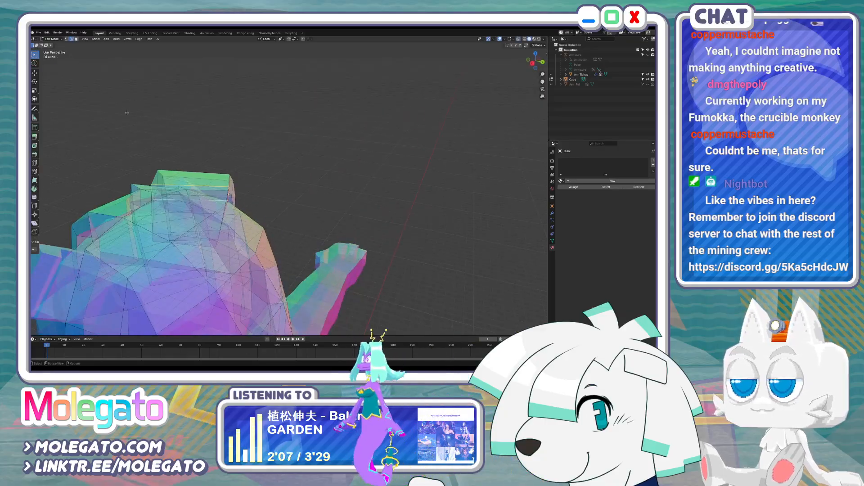
key(alt+z)
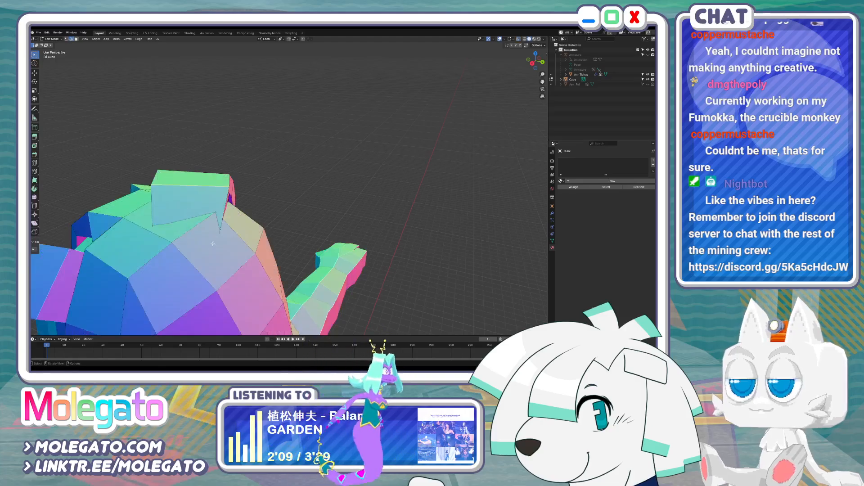
key(alt+z)
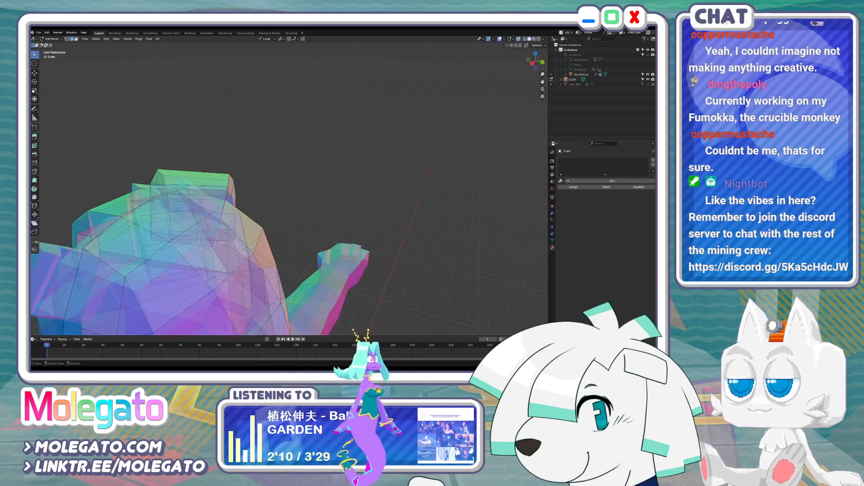
middle_drag(221, 245, 170, 209)
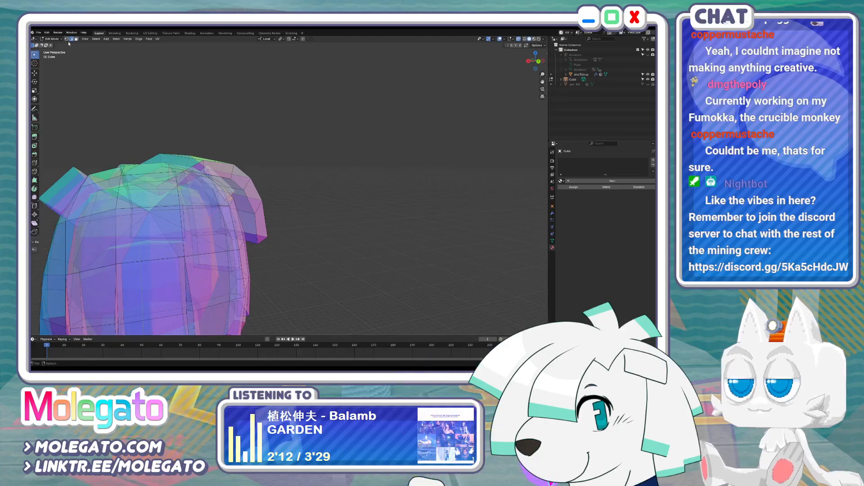
key(alt+z)
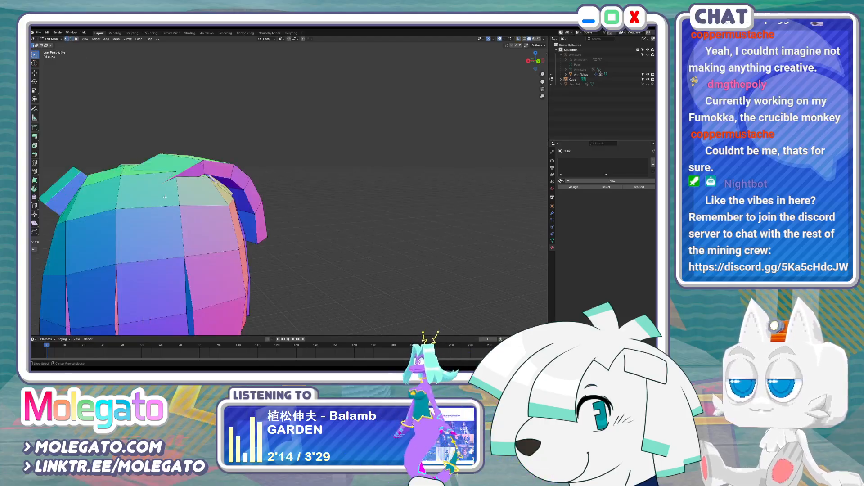
middle_drag(159, 192, 162, 196)
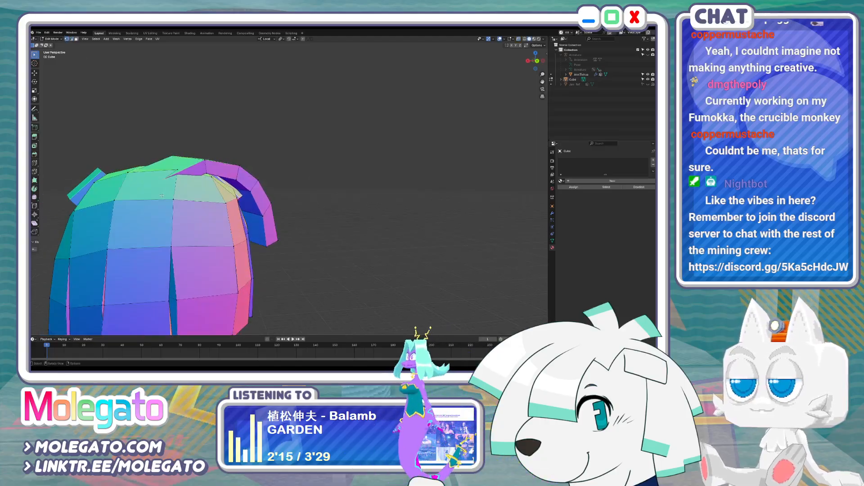
Select the strand's corner vertex on the crown and move it against the surrounding hair
click(183, 184)
middle_drag(182, 185, 207, 221)
key(g)
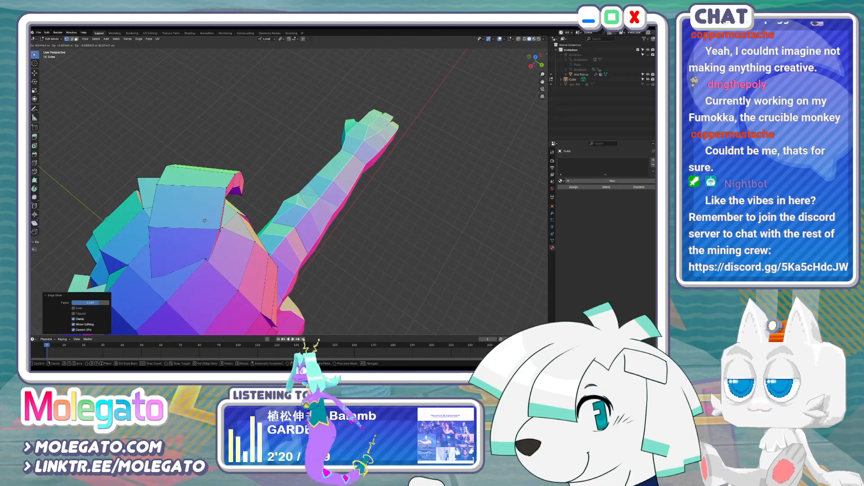
click(205, 221)
Select the strand's root corner vertex and snap it to the 3D cursor, keeping the offset
click(207, 260)
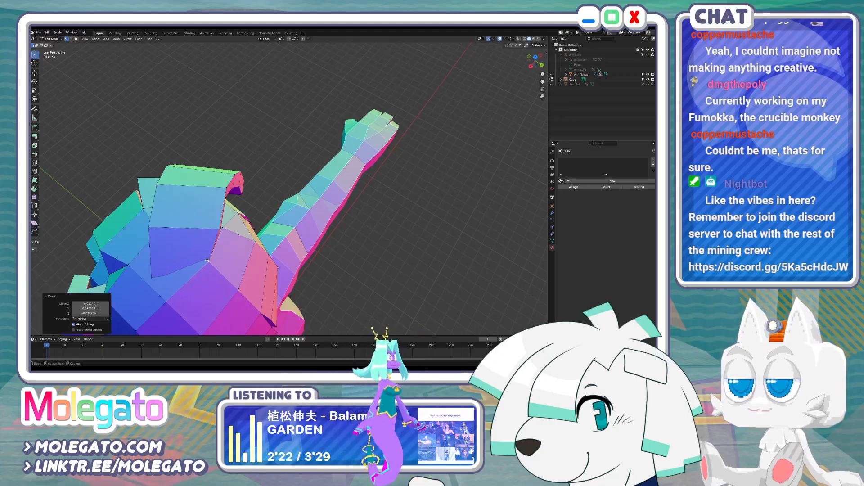
middle_drag(207, 260, 207, 234)
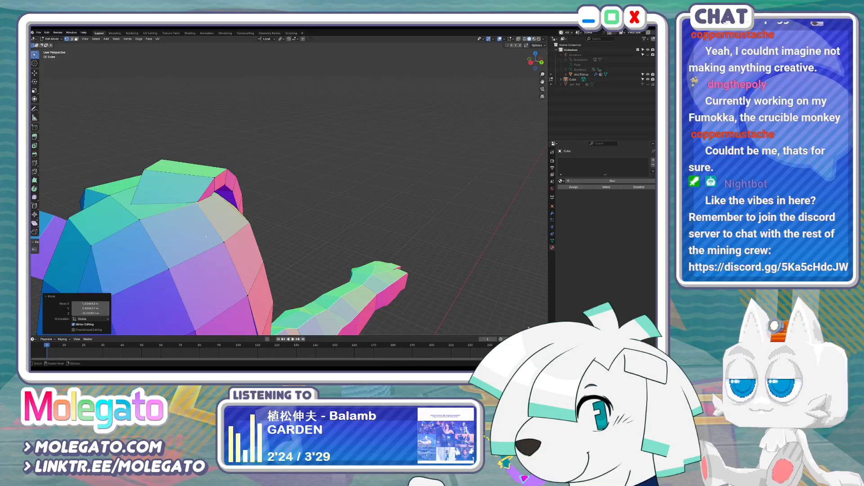
click(197, 203)
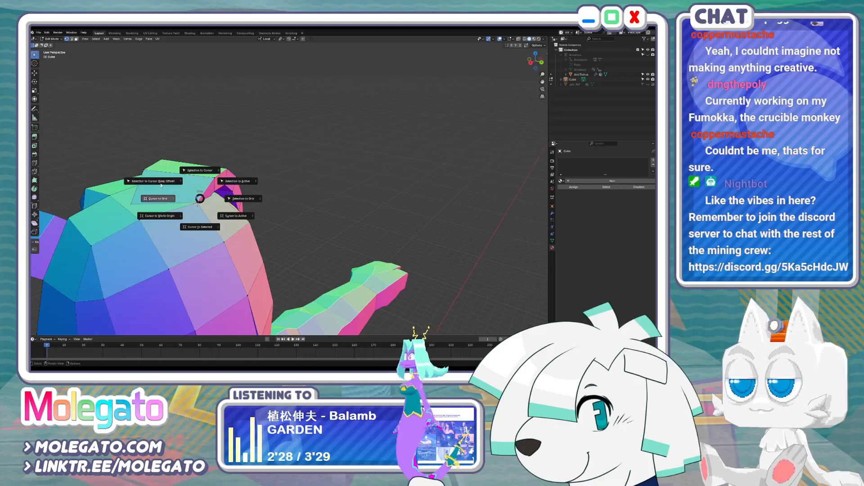
click(164, 180)
Move the strand's crown vertex along Z and adjust it freely to blend into the top hair
middle_drag(164, 180, 264, 217)
key(alt+z)
click(160, 240)
key(alt+z)
key(g)
key(z)
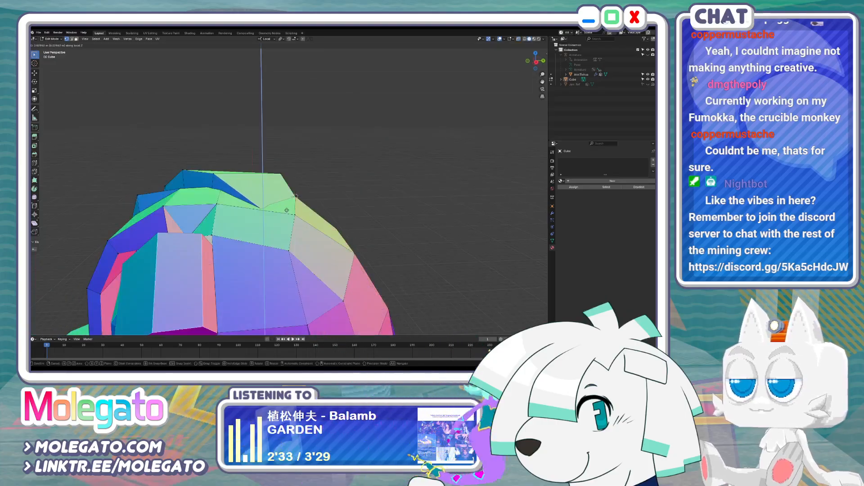
click(286, 210)
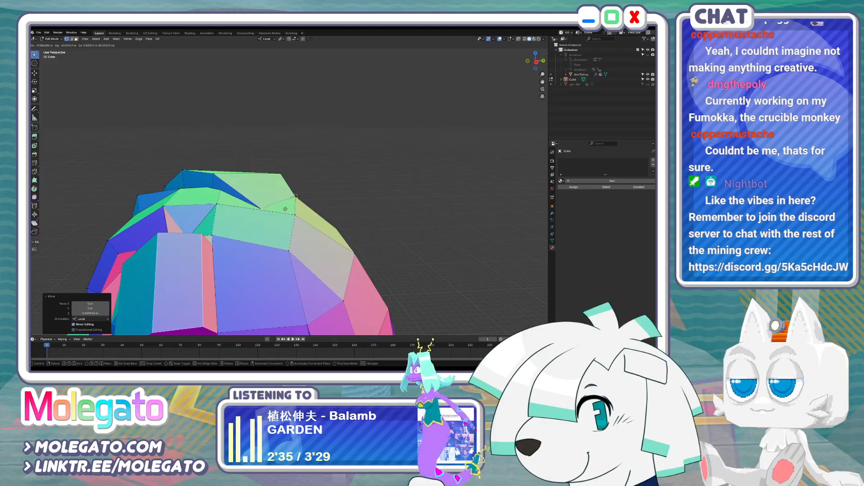
click(284, 210)
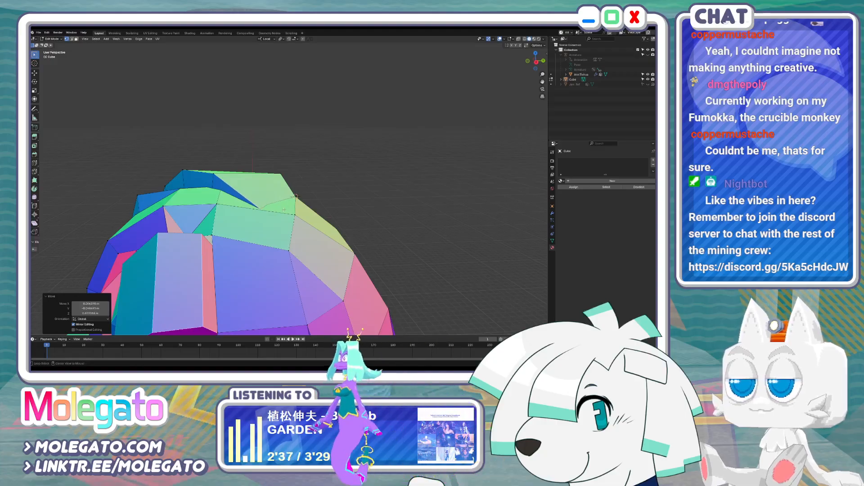
Return to solid display in object mode, check the hair, and save the file
key(alt+z)
key(Tab)
key(alt+z)
middle_drag(217, 213, 290, 212)
key(ctrl+s)
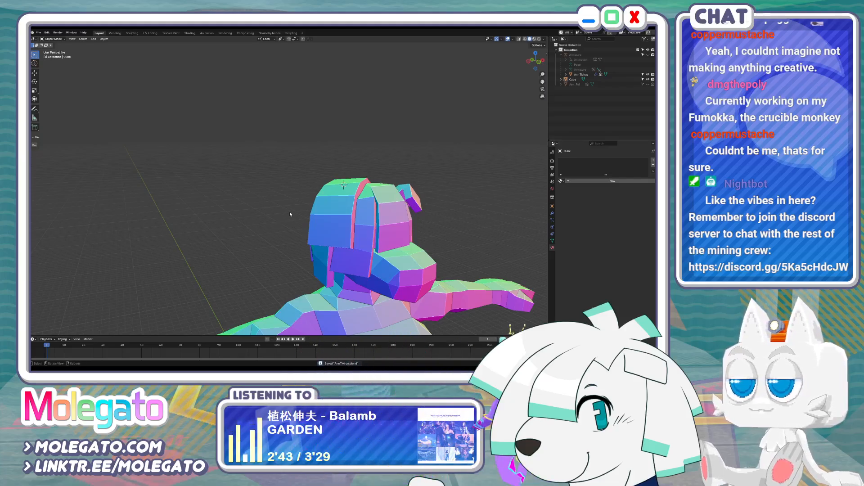
In right side view, move the middle vertices of the back hair outward to fill out the silhouette
key(KP_3)
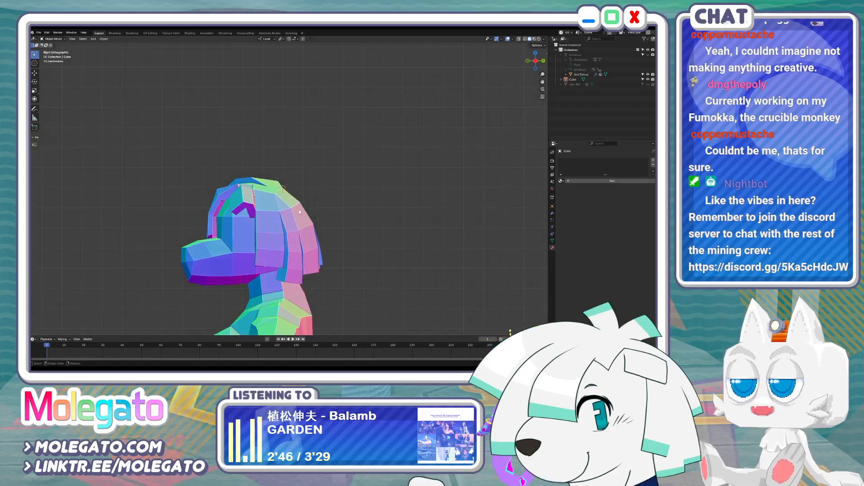
scroll(326, 224, up, 2)
key(Tab)
key(alt+z)
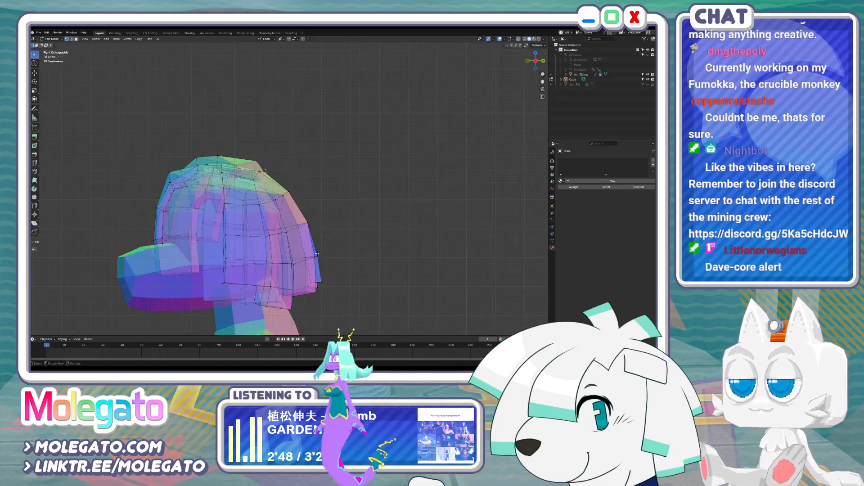
drag(300, 241, 333, 295)
drag(337, 264, 336, 263)
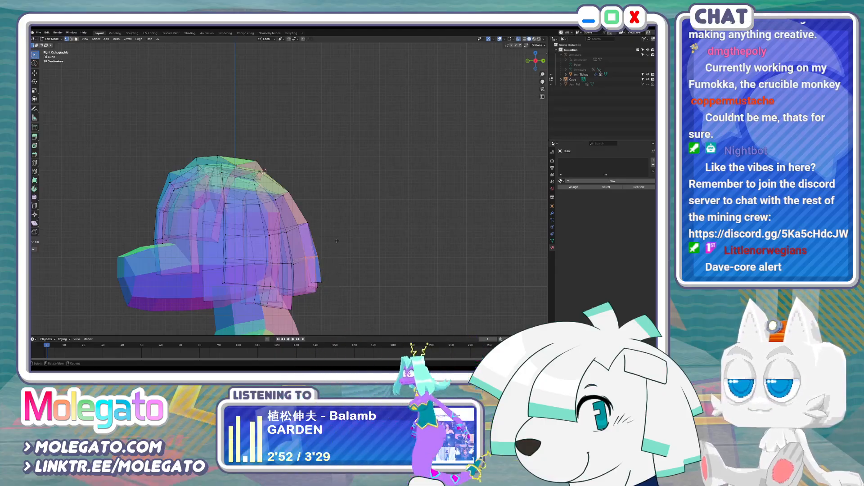
key(g)
click(343, 236)
key(g)
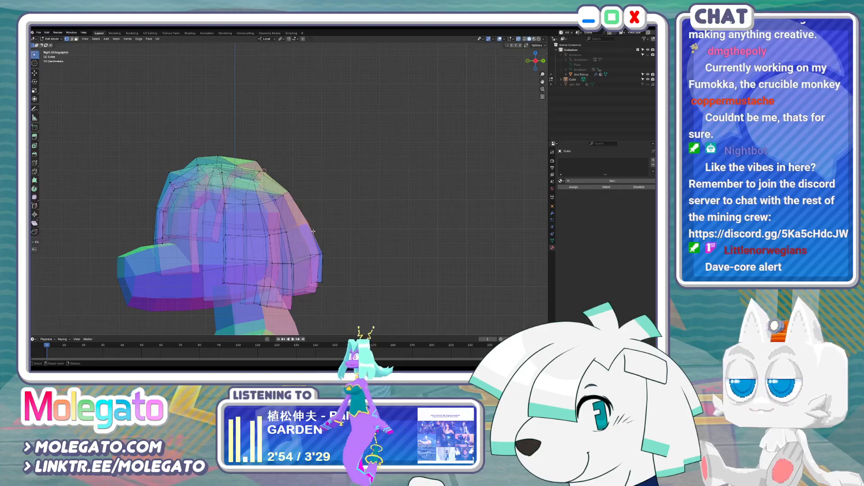
click(282, 188)
Select the upper vertices at the back of the head and move them outward to round the curve
drag(279, 186, 297, 199)
key(g)
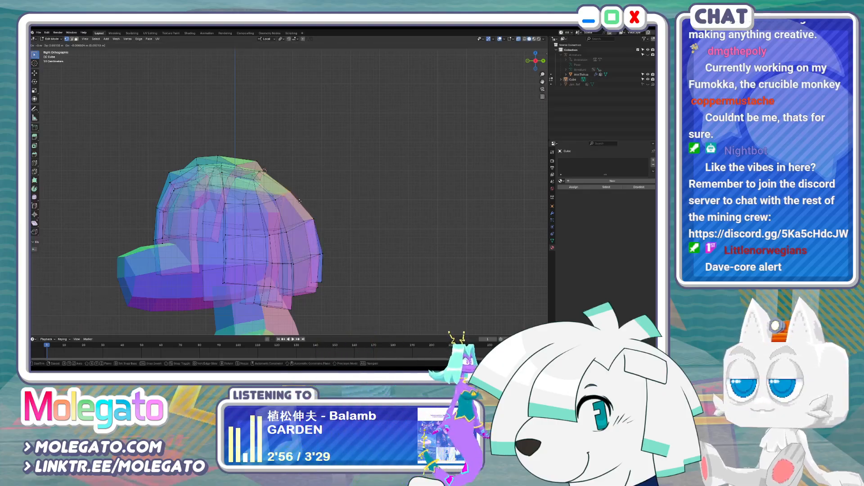
click(301, 199)
key(alt+z)
key(alt+z)
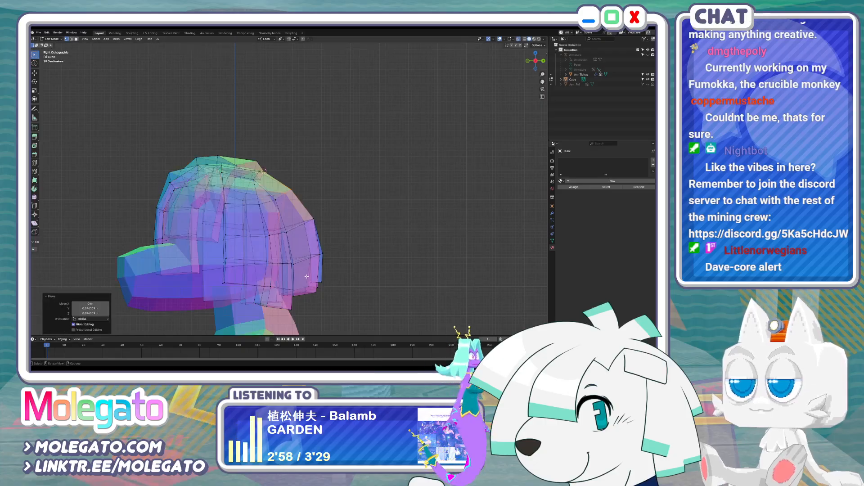
Scale the back strand's bottom tip along Y and move it outward from the neck
drag(324, 281, 324, 282)
key(s)
key(y)
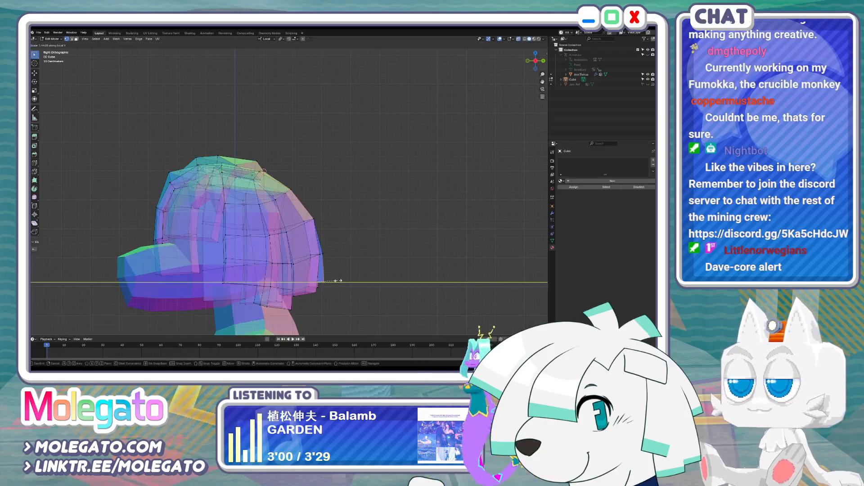
right_click(338, 280)
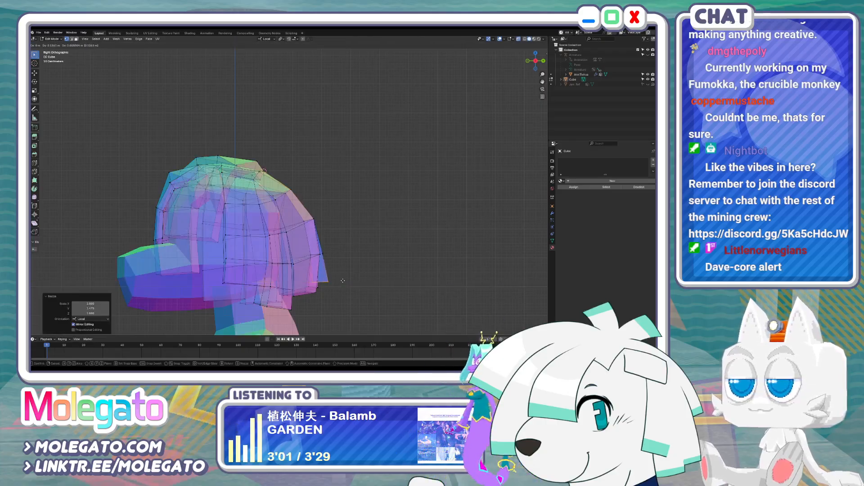
Move the back strand's vertices just above the tip outward to match the flared end
drag(328, 253, 328, 252)
key(g)
click(328, 248)
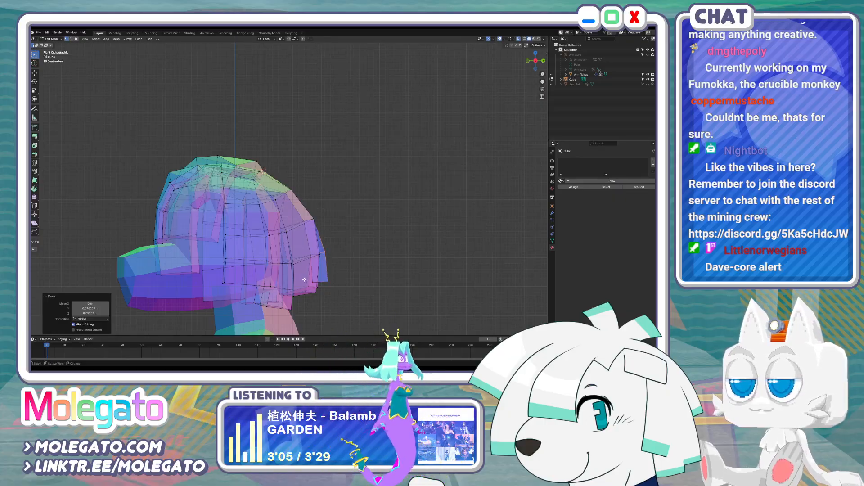
In right side view, move the bottom corner vertices of the back strand outward to extend the flared end
key(alt+z)
key(alt+z)
shift+click(310, 292)
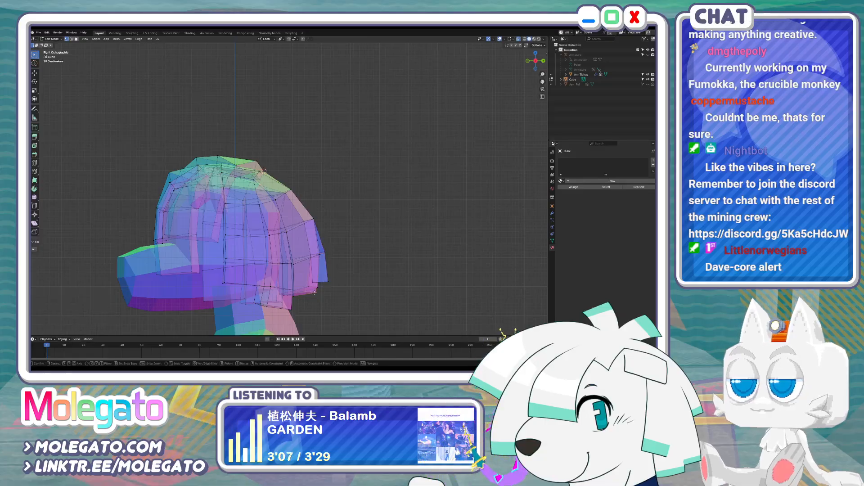
click(320, 292)
key(alt+z)
shift+middle_drag(324, 230, 328, 248)
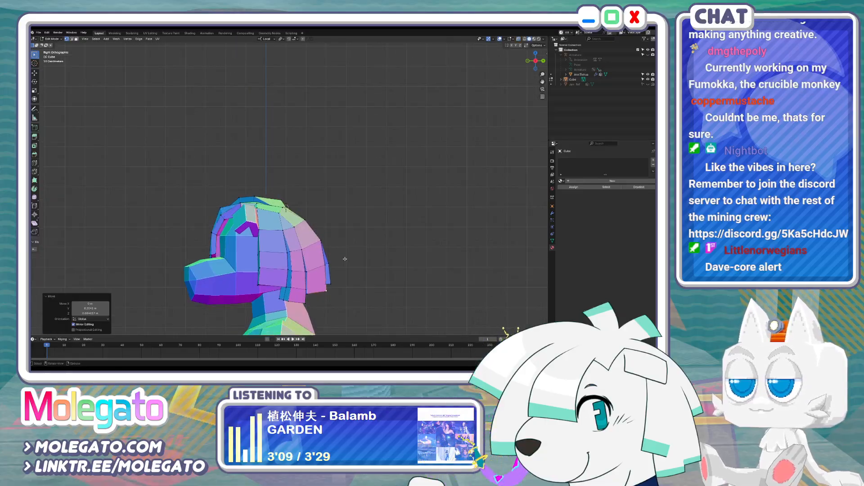
Move the upper vertices at the back of the hair to smooth the curve of the silhouette
key(alt+z)
key(g)
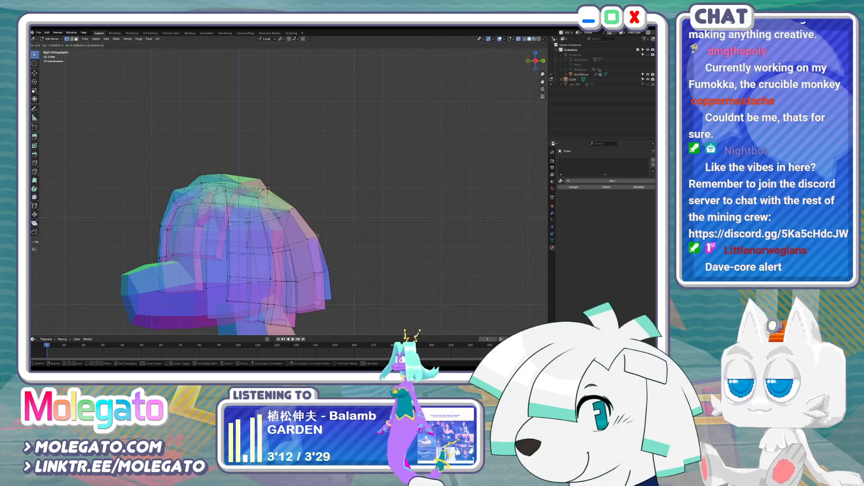
click(318, 235)
key(alt+z)
middle_drag(317, 235, 231, 261)
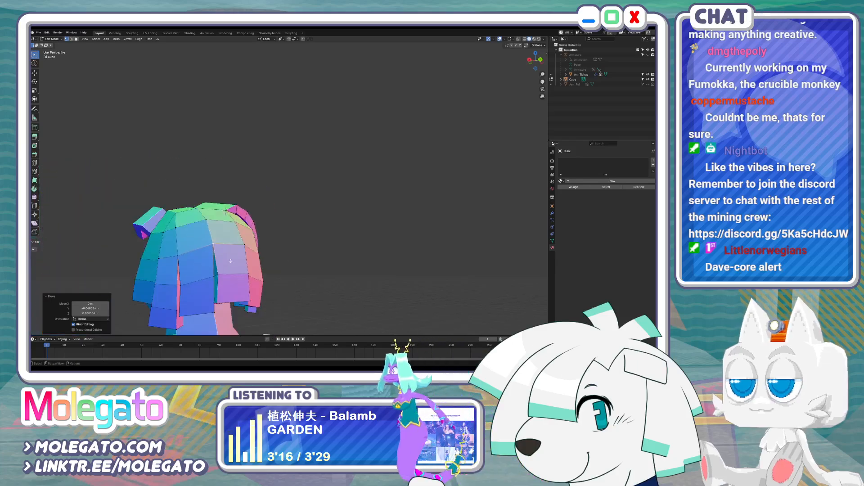
Move the edge vertices along the gap between the two back strands to reshape the lower part of the seam
click(213, 274)
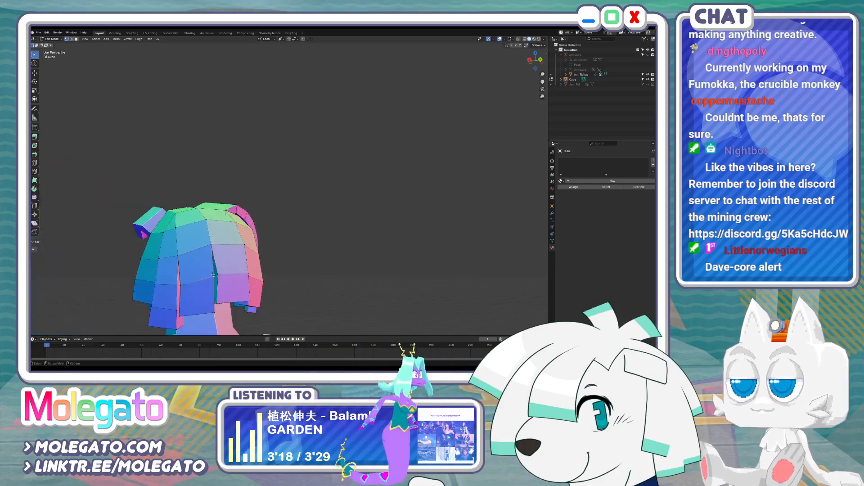
click(210, 275)
key(g)
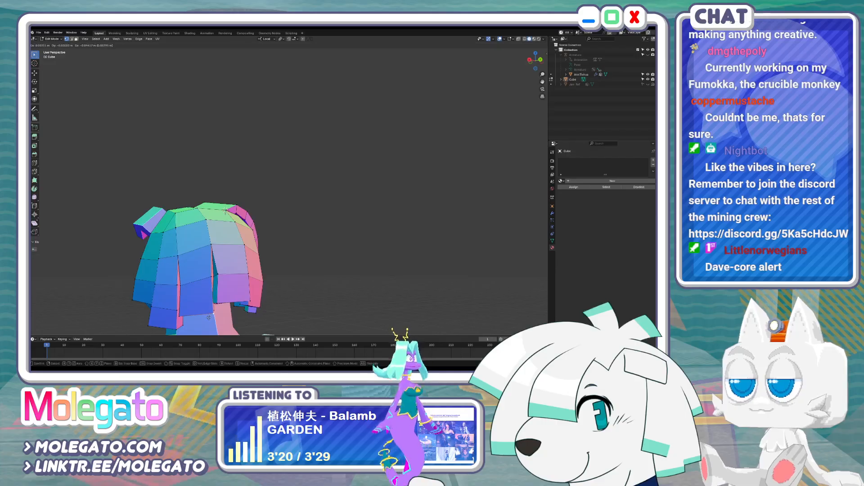
click(214, 314)
key(g)
click(218, 310)
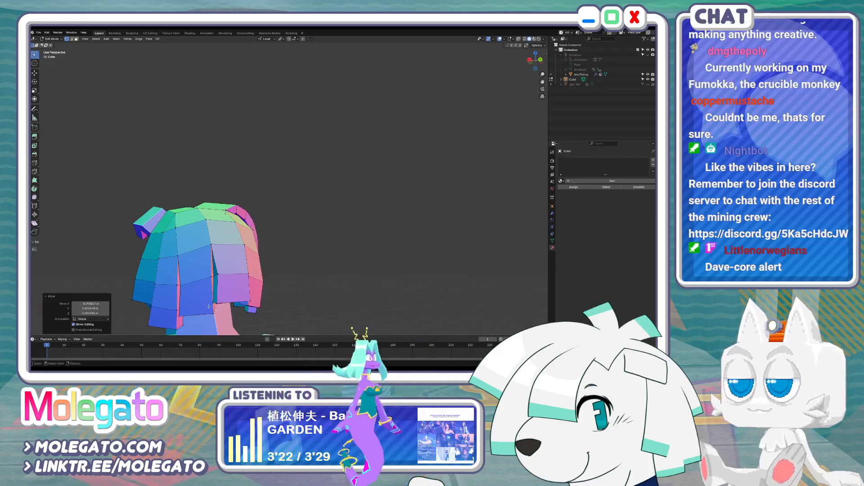
middle_drag(218, 310, 185, 277)
key(alt+z)
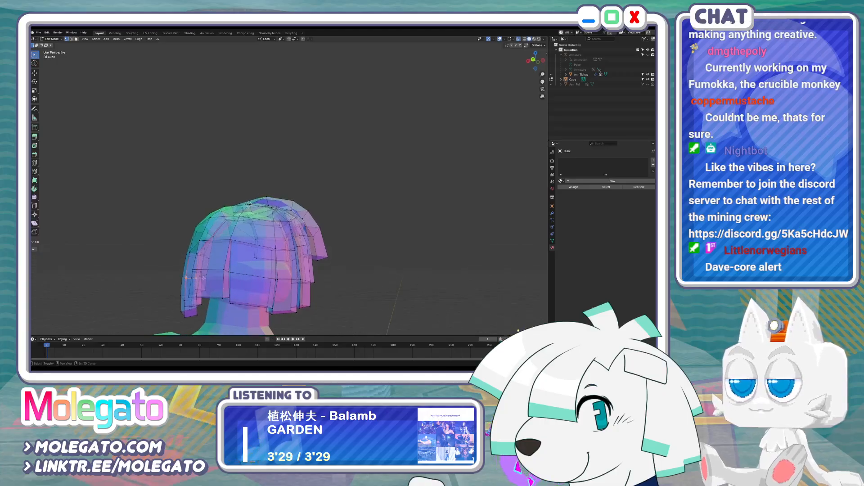
click(203, 279)
middle_drag(204, 280, 238, 285)
drag(217, 290, 216, 296)
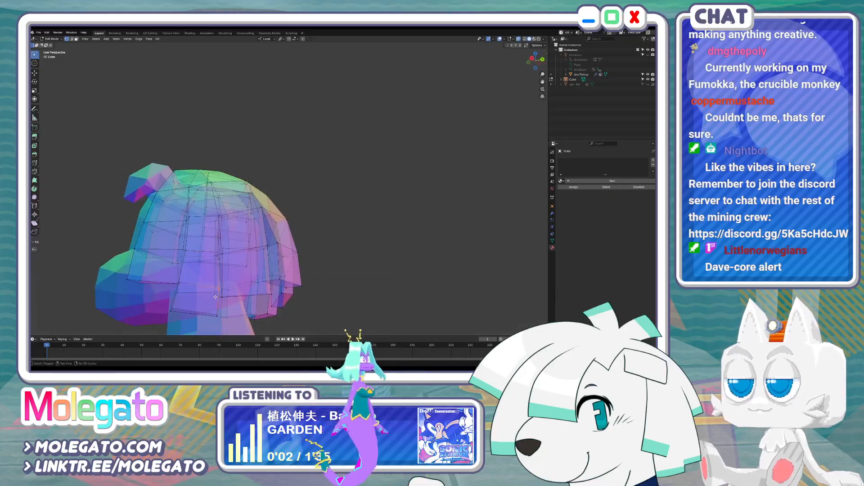
mouse_move(224, 298)
middle_down()
mouse_move(316, 281)
mouse_move(198, 290)
middle_up()
key(ctrl+z)
key(alt+z)
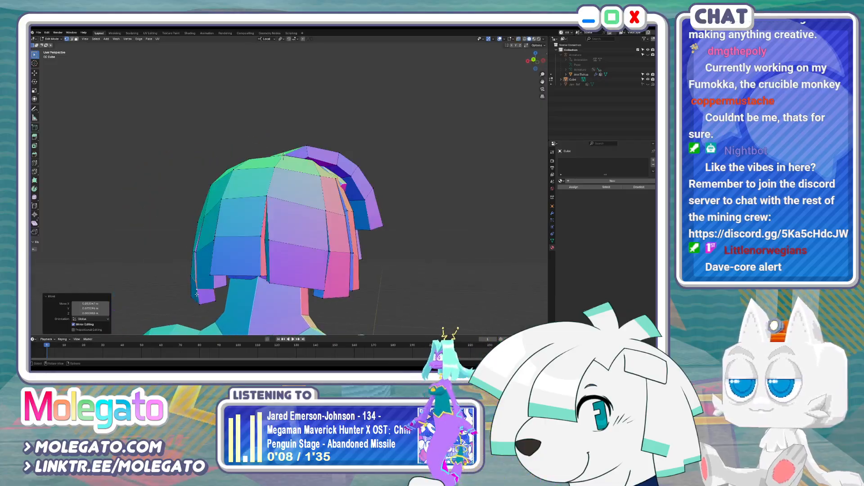
key(g)
key(Escape)
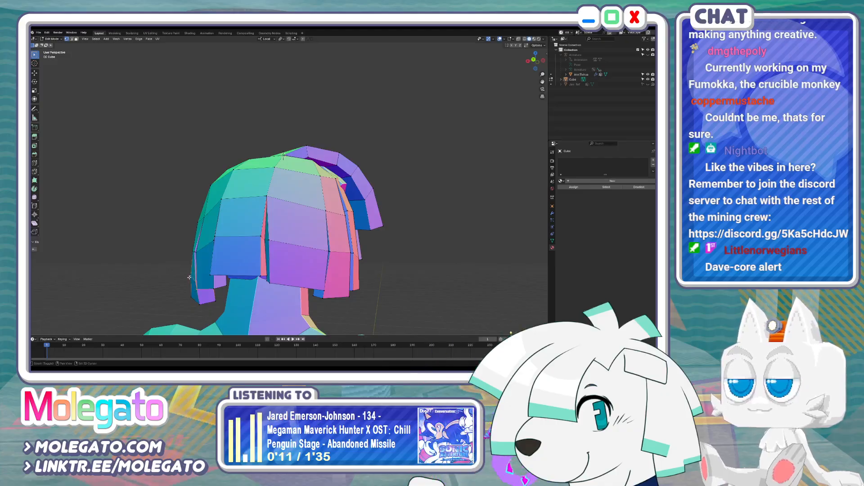
Move the side strand's edge vertices behind the cheek closer to the neighbouring strand to tighten the seam
click(190, 283)
middle_drag(190, 282, 183, 251)
key(g)
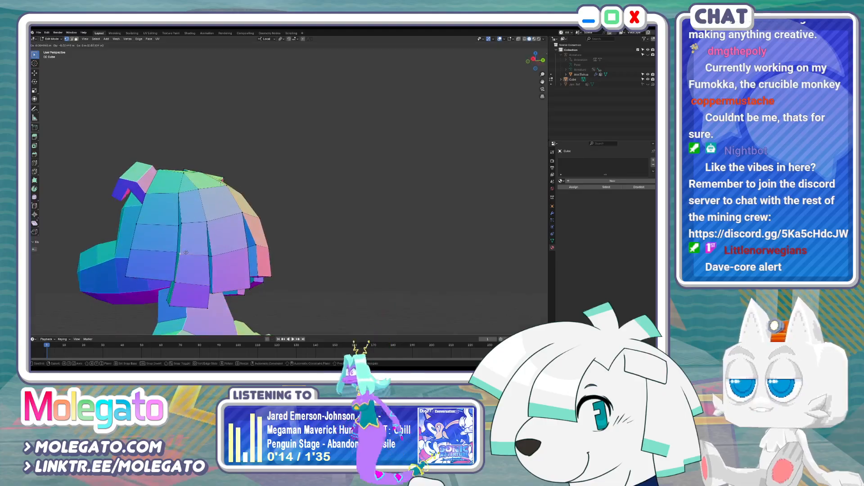
click(185, 251)
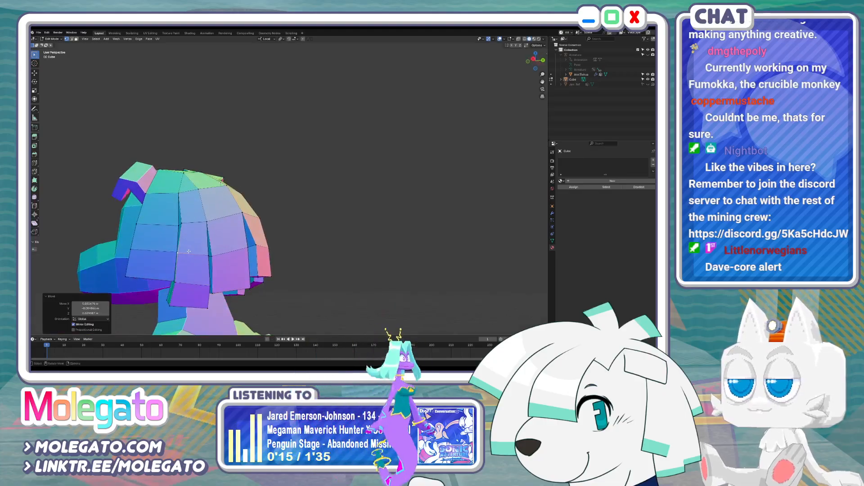
click(183, 222)
key(g)
click(181, 224)
Move the lower edge vertex between the two rear strands to narrow the gap between them
click(211, 255)
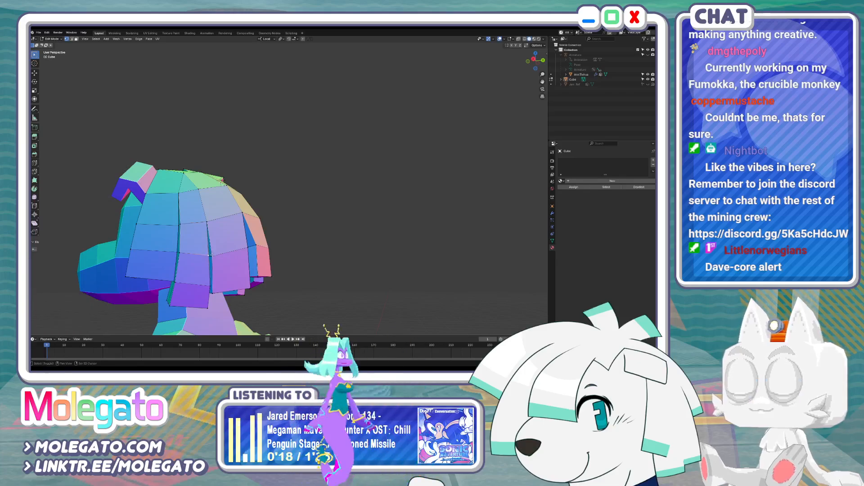
key(Tab)
mouse_move(210, 255)
middle_down()
mouse_move(242, 270)
mouse_move(205, 271)
middle_up()
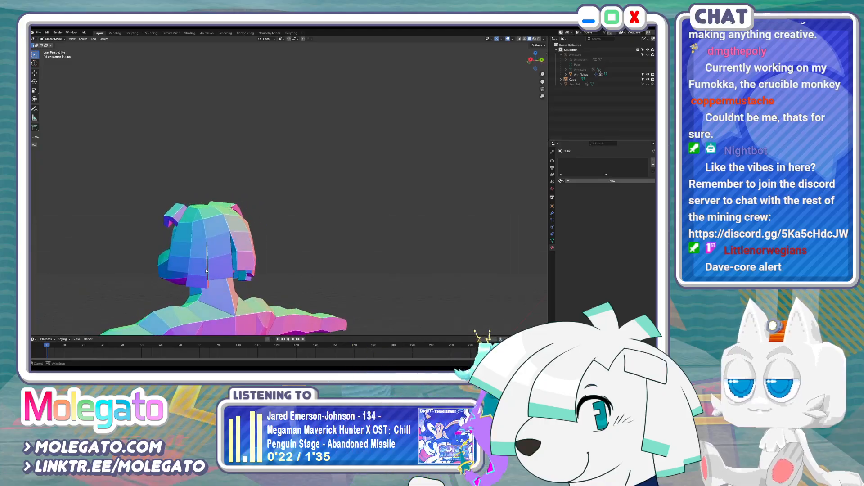
key(Tab)
scroll(208, 273, up, 3)
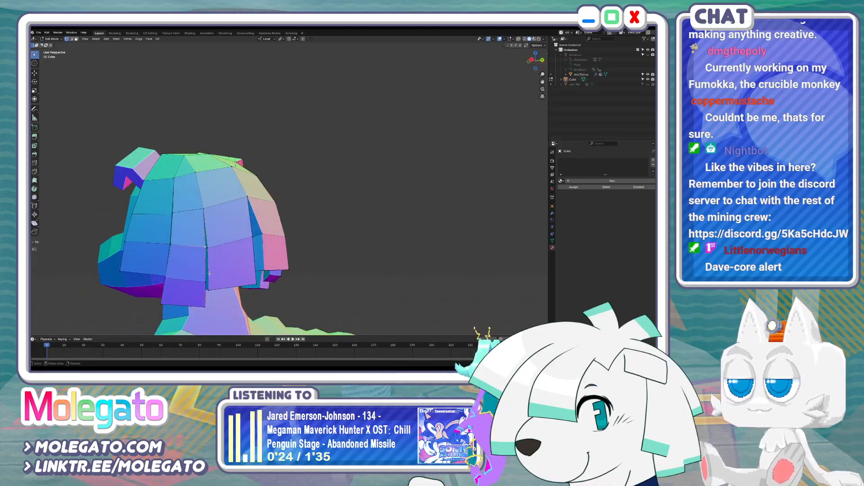
click(205, 246)
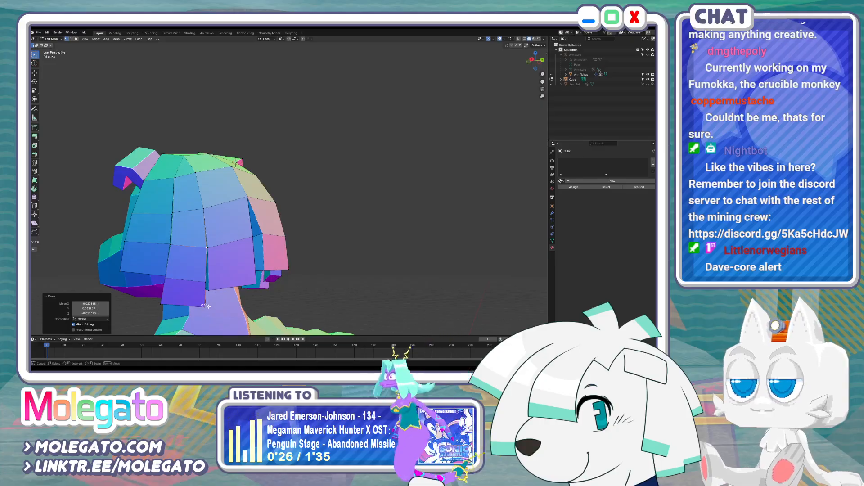
With see-through display on, reposition the vertices at the lower end of the back hair, then return to the solid model
key(Tab)
middle_drag(201, 299, 273, 307)
key(Tab)
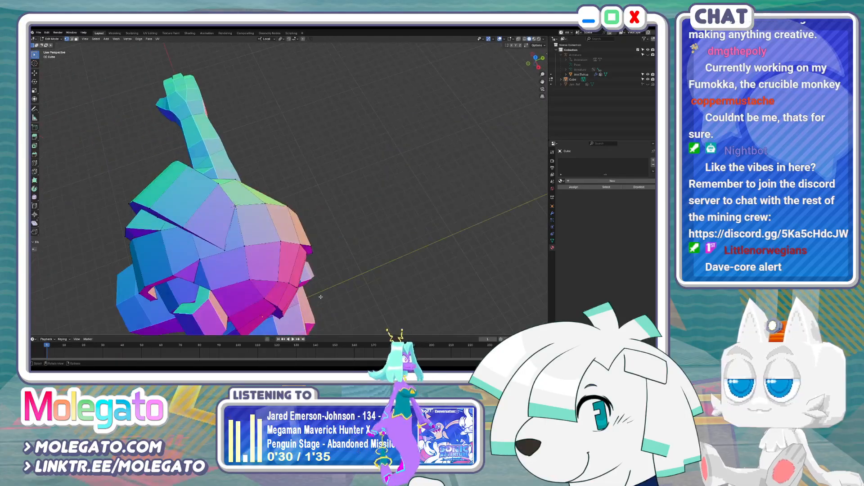
key(alt+z)
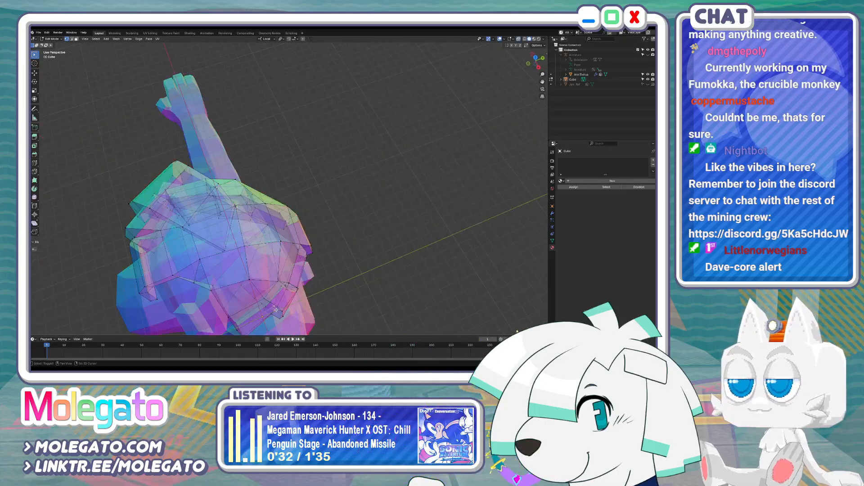
key(g)
middle_drag(279, 311, 303, 241)
click(292, 299)
key(alt+z)
key(Tab)
Duplicate a short section of a hair strand and move the copy behind the head in right side view
scroll(308, 246, down, 3)
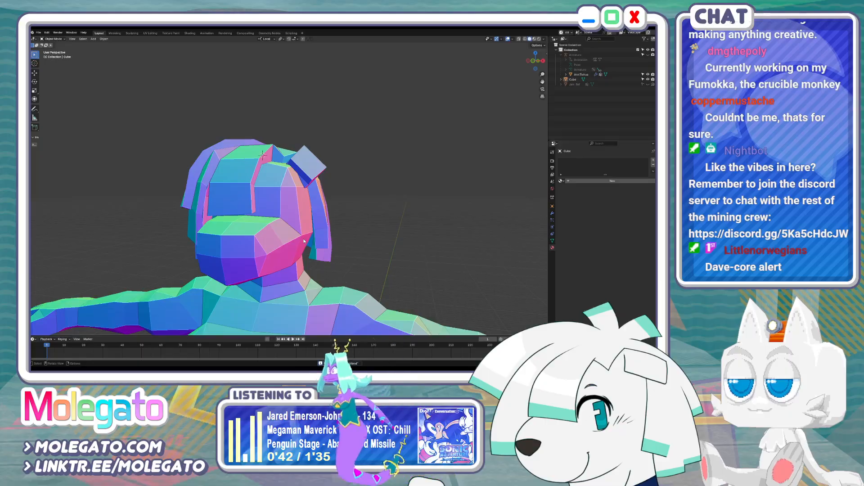
key(KP_1)
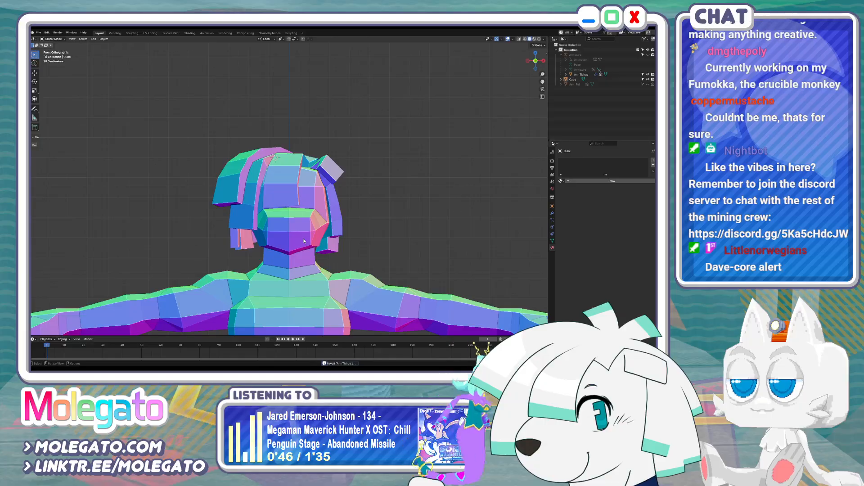
key(KP_3)
middle_drag(304, 241, 264, 196)
key(Tab)
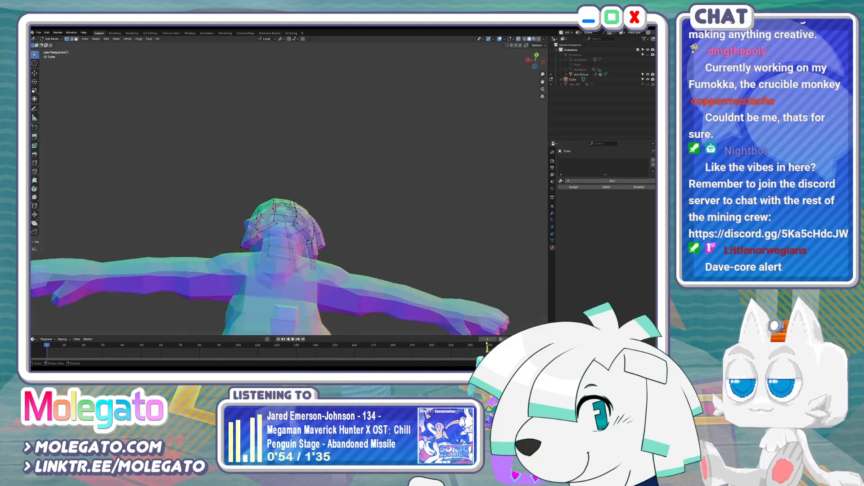
ctrl+middle_drag(284, 227, 283, 215)
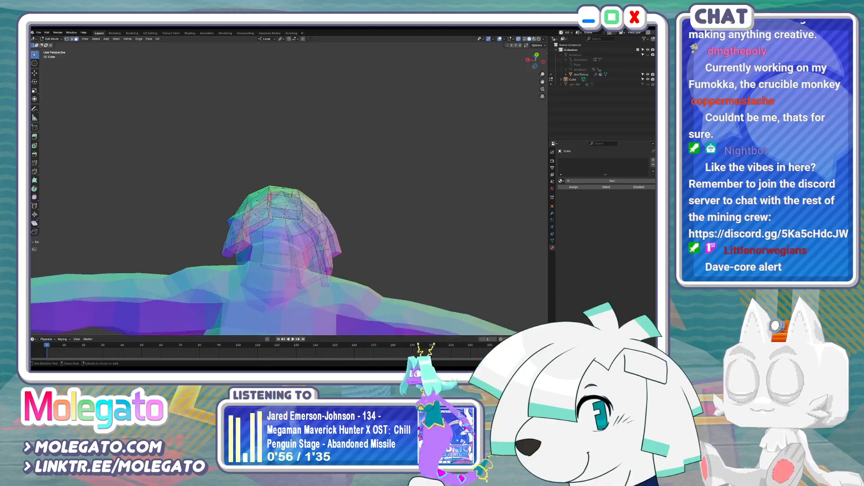
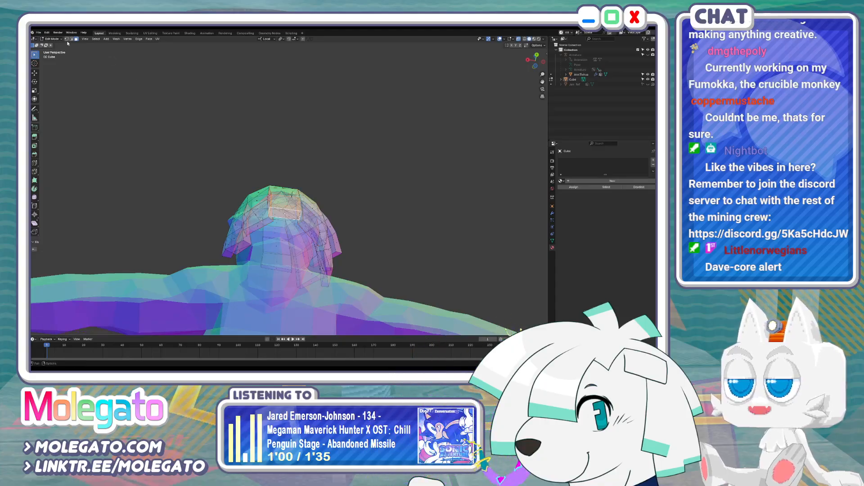
middle_drag(288, 180, 230, 203)
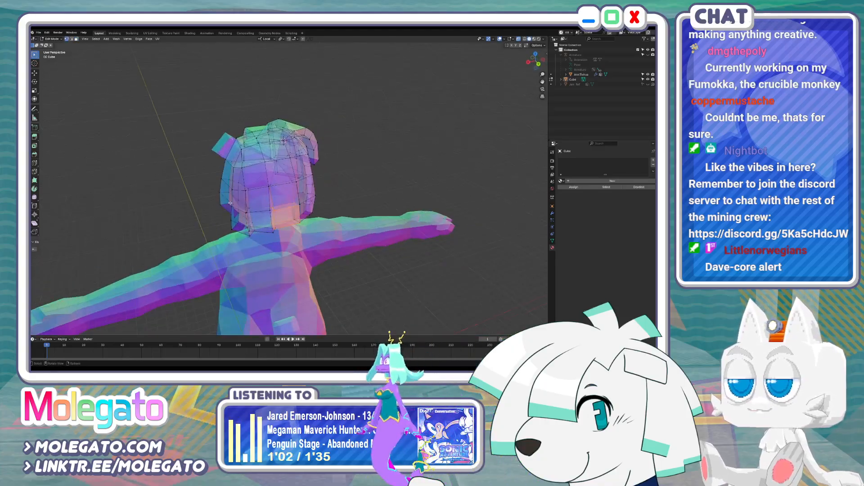
key(KP_3)
key(g)
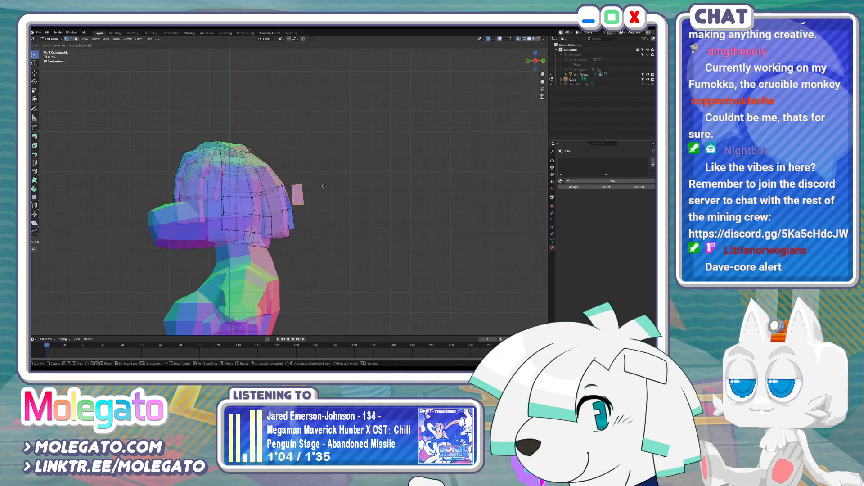
click(324, 186)
Rotate the copied hair piece to follow the head's slope, move it against the back hair, and adjust it from above
key(r)
click(315, 154)
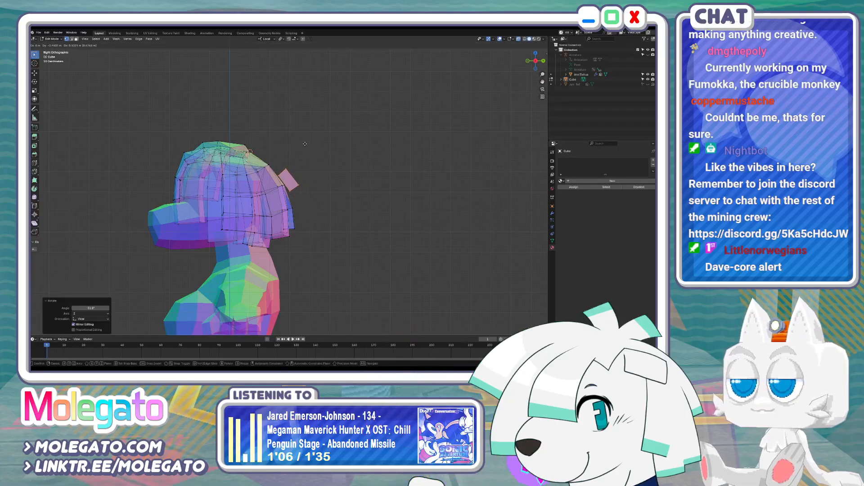
click(306, 144)
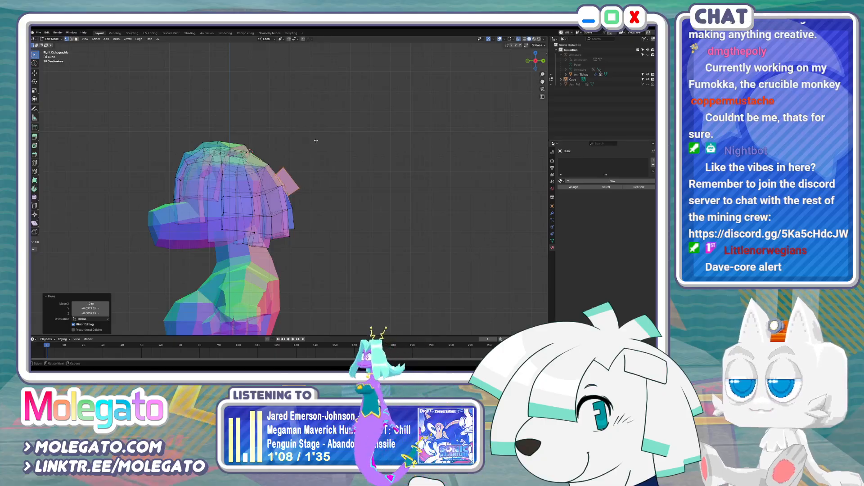
key(KP_7)
key(g)
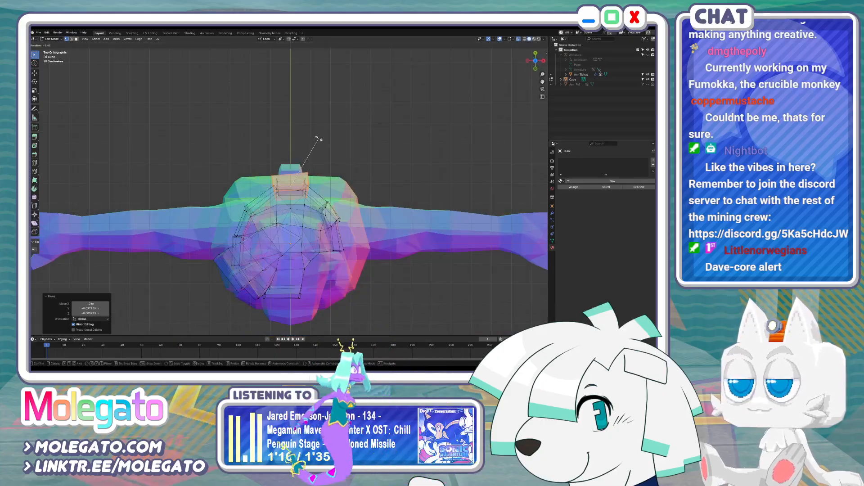
click(303, 140)
middle_drag(304, 140, 307, 182)
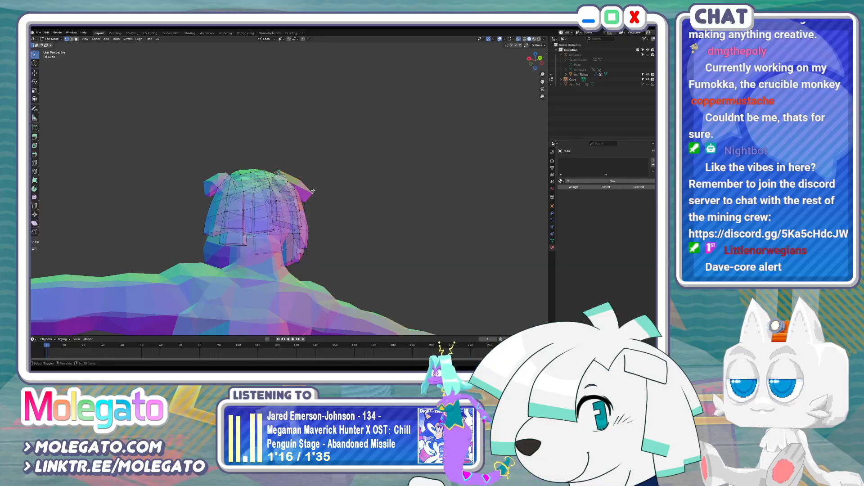
Rotate the copied hair strand to follow the slope at the back of the head and move it closer to the hair
mouse_move(279, 170)
middle_down()
mouse_move(305, 173)
mouse_move(290, 179)
middle_up()
click(303, 177)
click(291, 172)
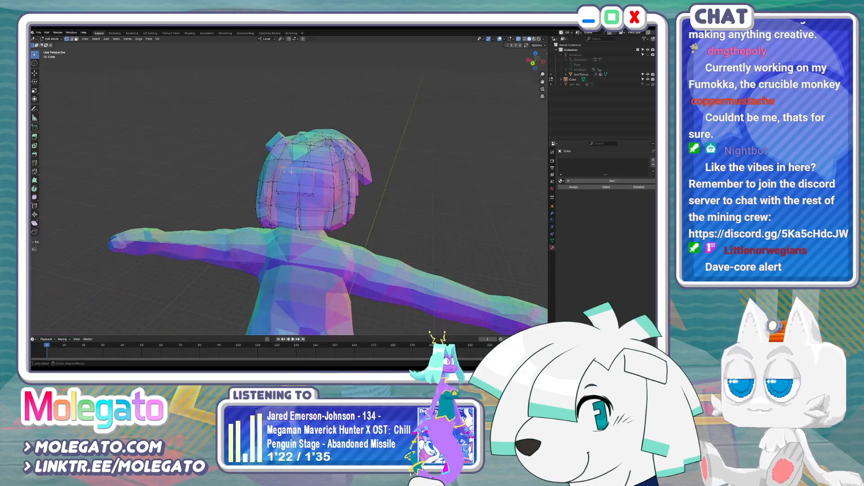
key(KP_3)
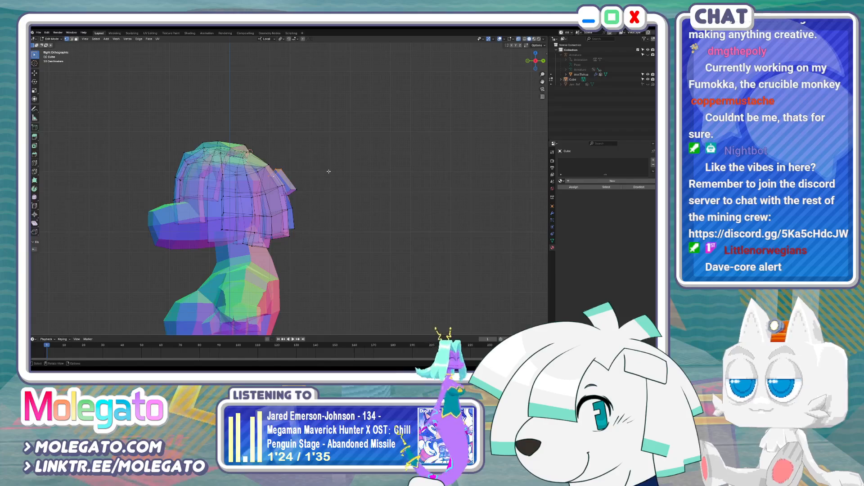
middle_drag(328, 172, 324, 175)
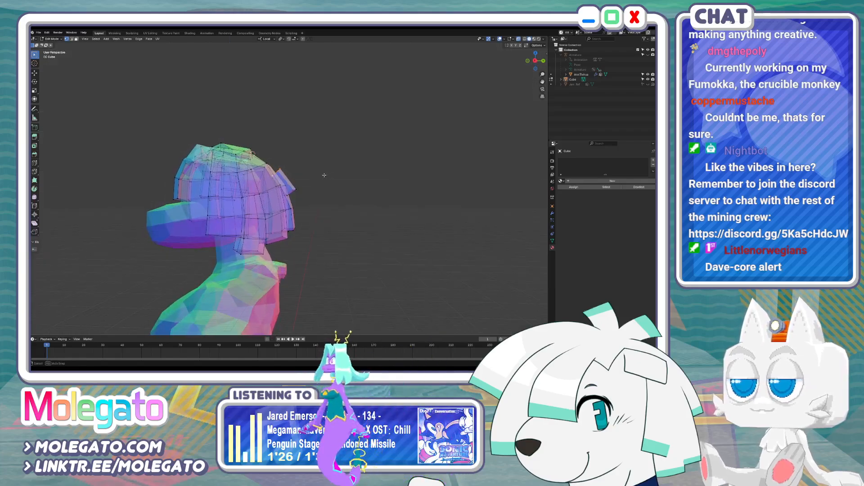
key(g)
key(r)
click(313, 164)
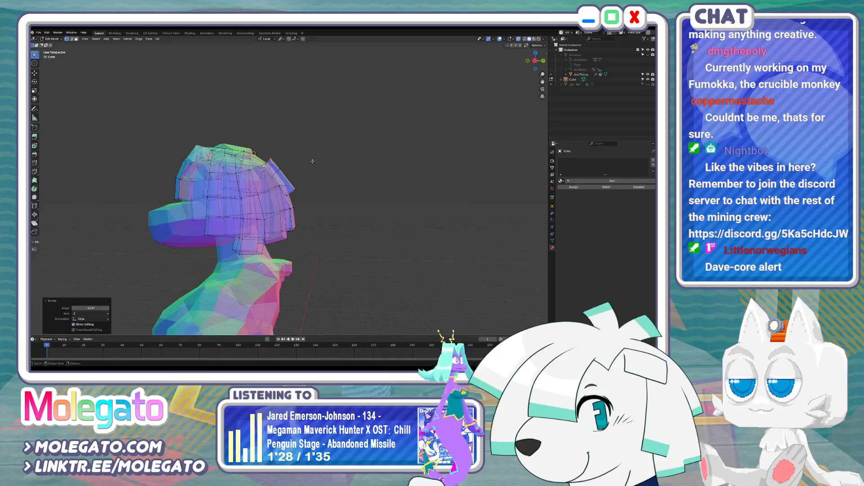
click(309, 163)
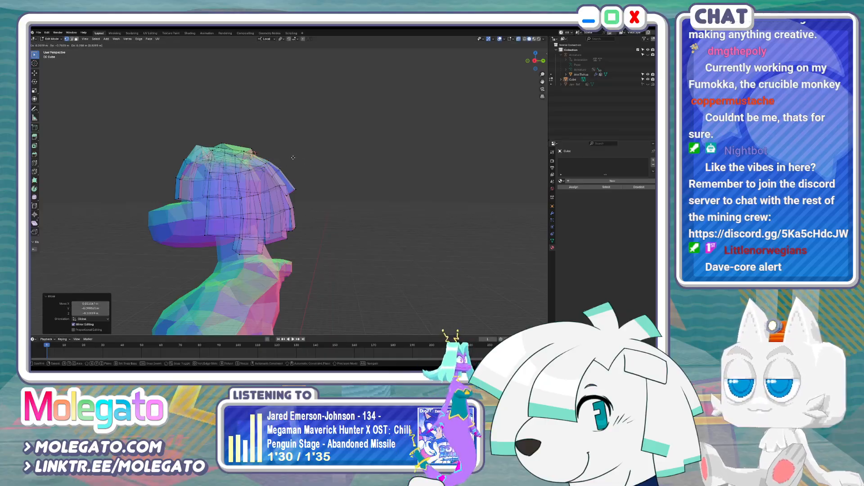
click(293, 158)
Scale the copied strand from behind, then reposition and rotate it to sit on the back hair
middle_drag(293, 158, 322, 148)
key(s)
click(314, 146)
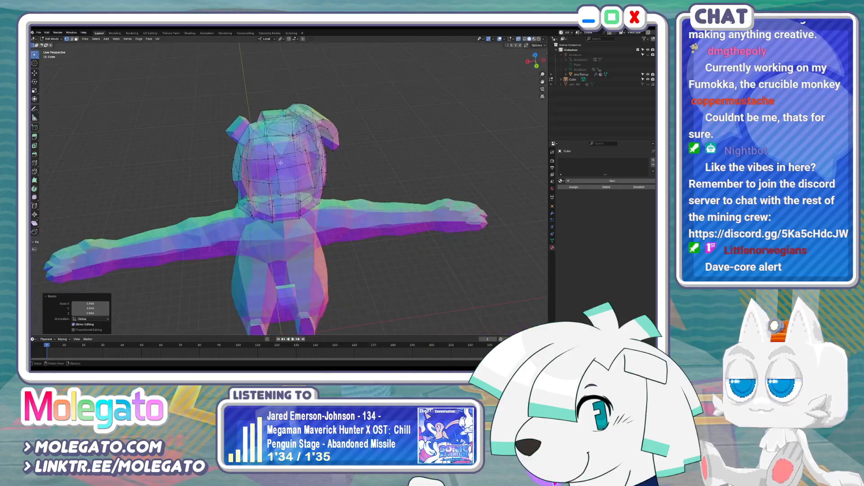
key(alt+z)
middle_drag(267, 179, 280, 192)
key(g)
key(z)
key(g)
click(321, 168)
key(r)
click(309, 213)
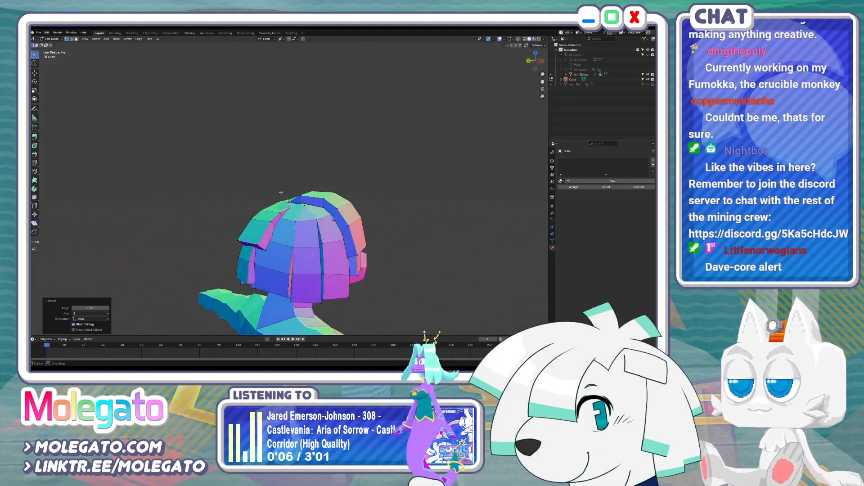
Move the copied strand along the Z axis, then adjust its vertices near the crown along Z with see-through display on
key(g)
key(z)
click(280, 194)
scroll(282, 205, up, 2)
key(alt+z)
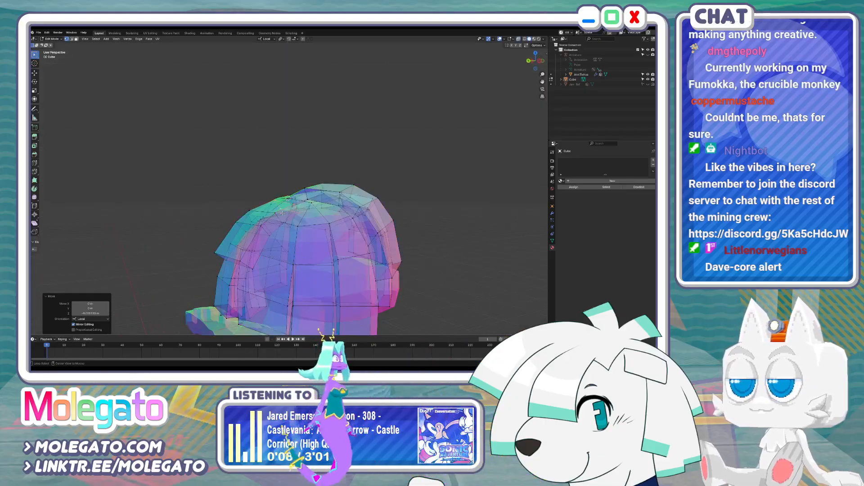
drag(278, 213, 269, 222)
key(g)
key(z)
click(266, 217)
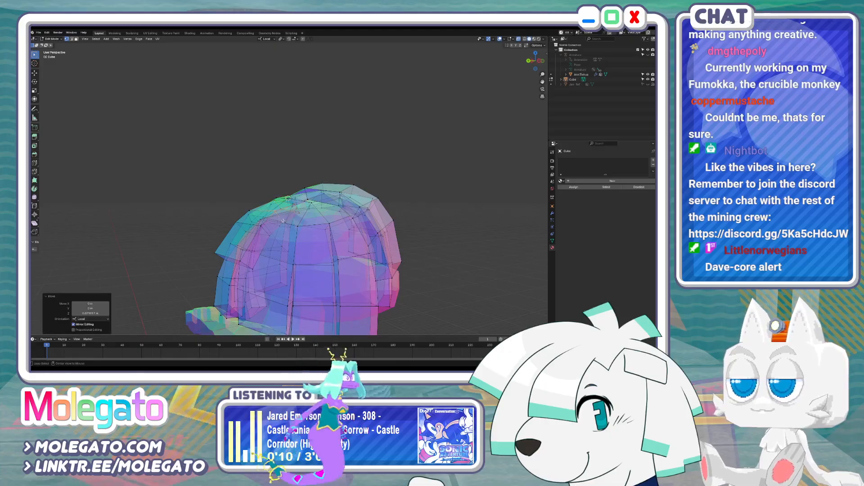
Slide the strand's upper vertex along its edge and reposition the vertices on that side from behind the head
key(alt+z)
mouse_move(265, 216)
middle_down()
mouse_move(271, 214)
mouse_move(257, 219)
middle_up()
key(alt+z)
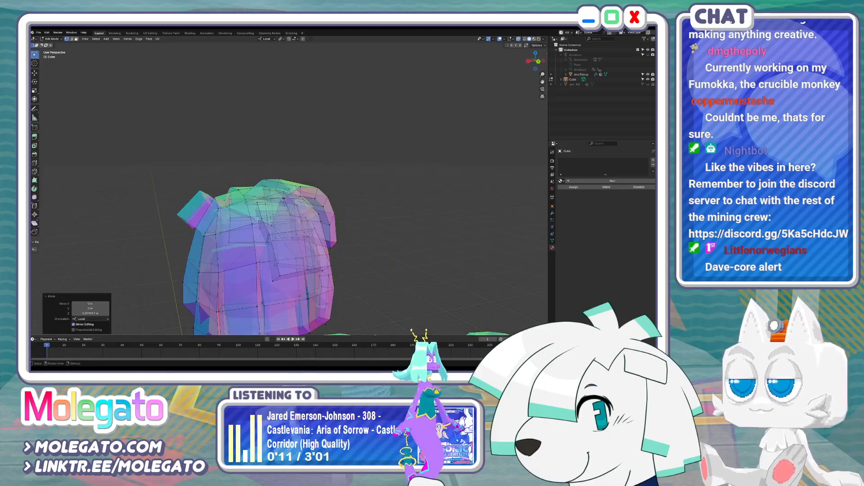
key(g)
key(g)
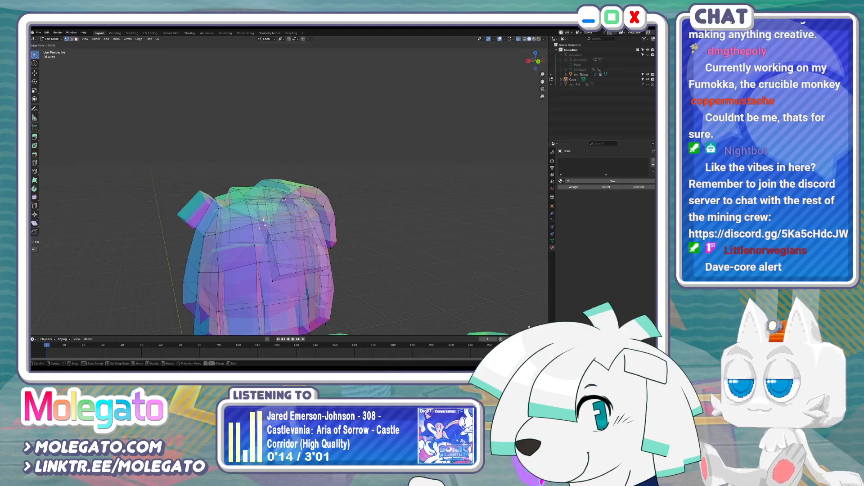
click(264, 216)
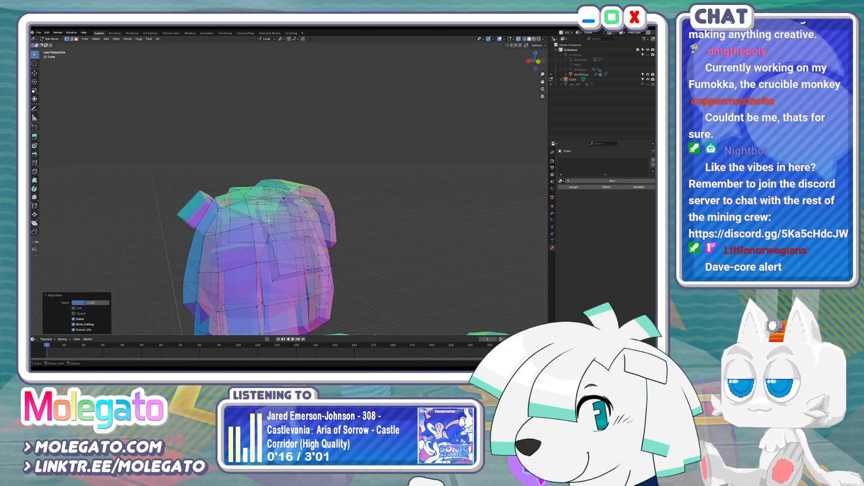
key(g)
click(263, 223)
key(alt+z)
middle_drag(263, 223, 250, 237)
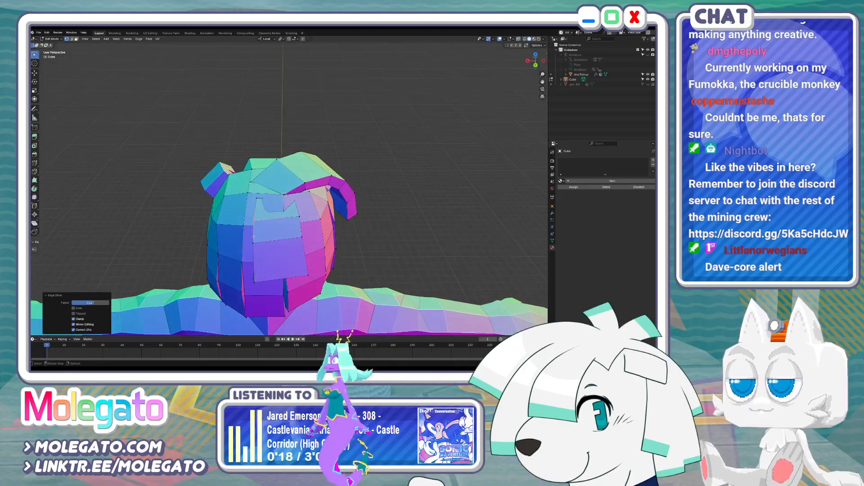
key(g)
click(258, 232)
Move the strand's upper corner vertex along the Z axis and reposition its lower corner vertex
click(257, 198)
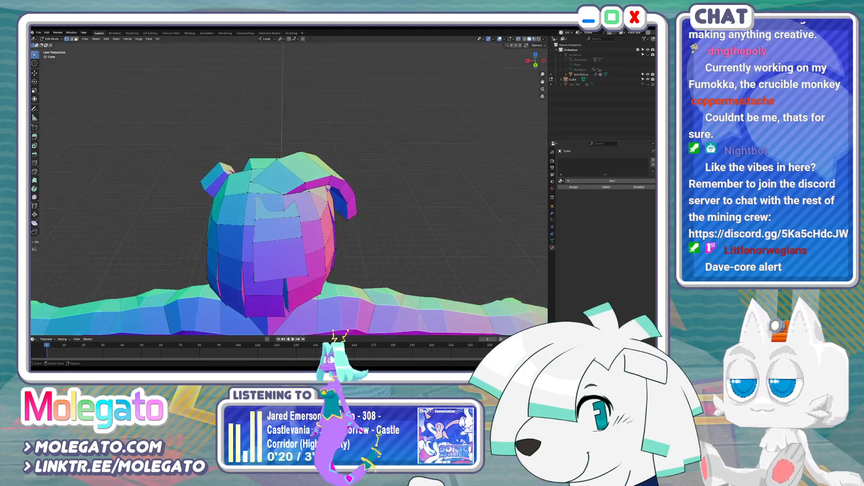
middle_drag(257, 198, 259, 225)
key(g)
key(z)
click(279, 183)
key(alt+z)
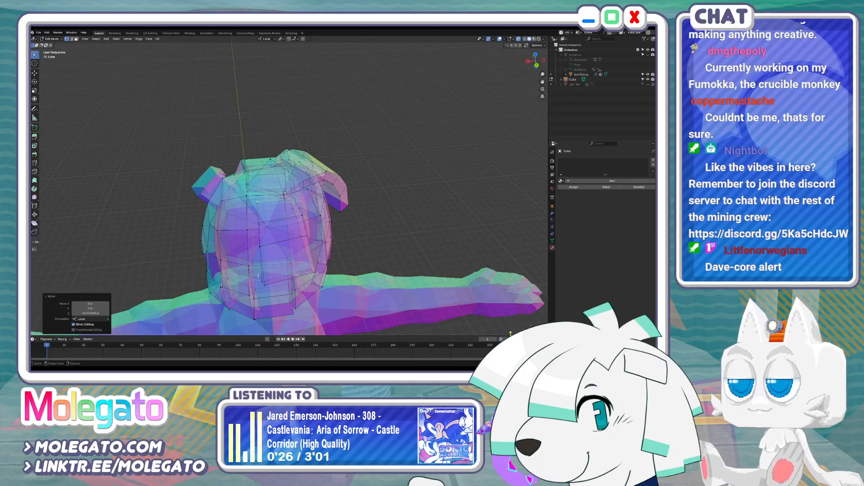
click(270, 278)
key(alt+z)
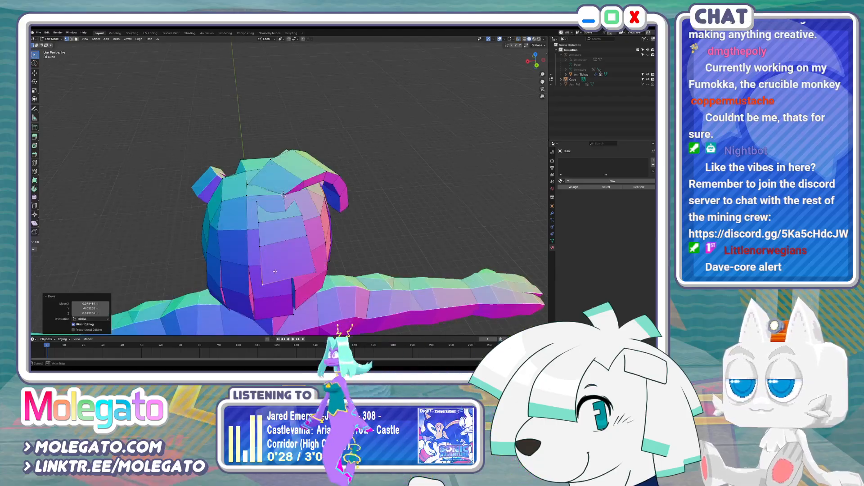
Reposition the strand's middle and lower outer vertices from the sides of the head to bring them closer to the back hair
middle_drag(270, 279, 335, 221)
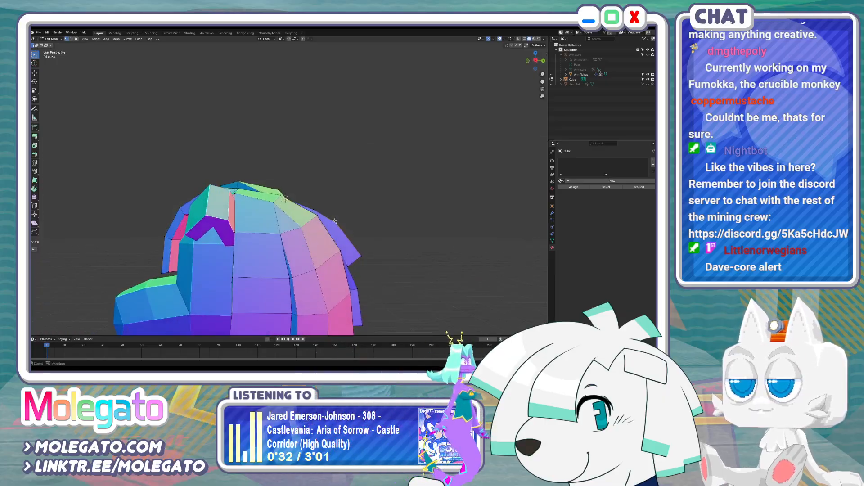
click(332, 220)
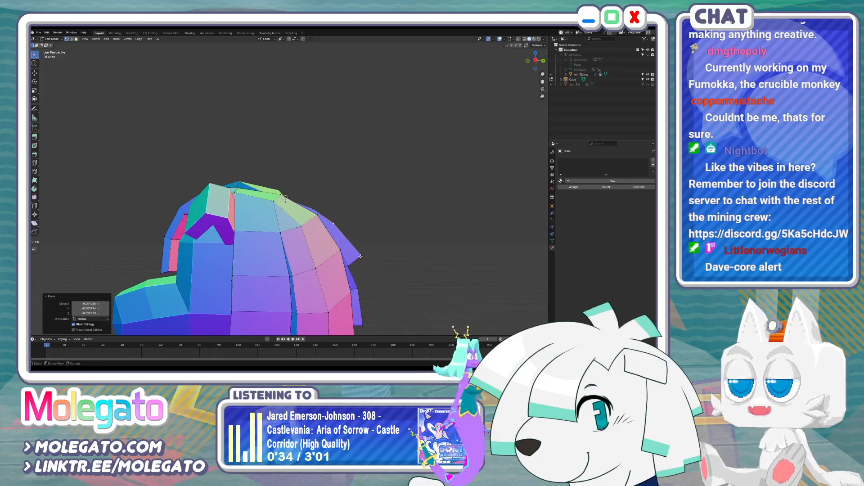
middle_drag(360, 256, 252, 262)
key(g)
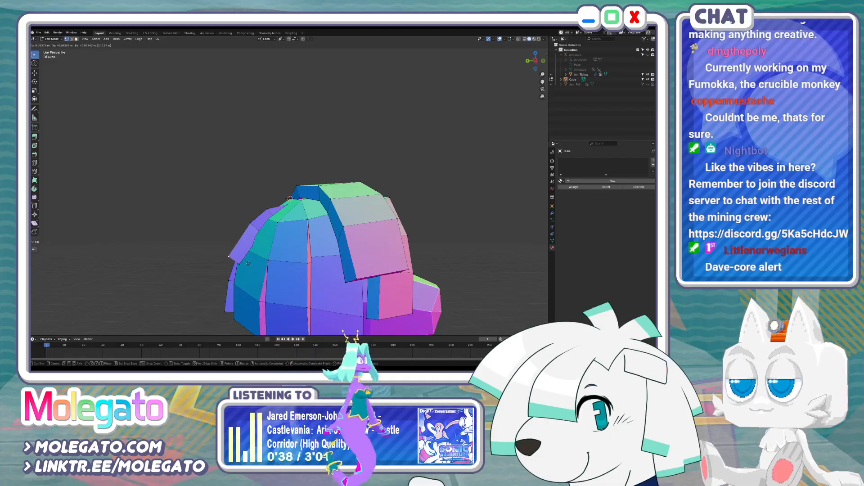
click(247, 264)
key(alt+z)
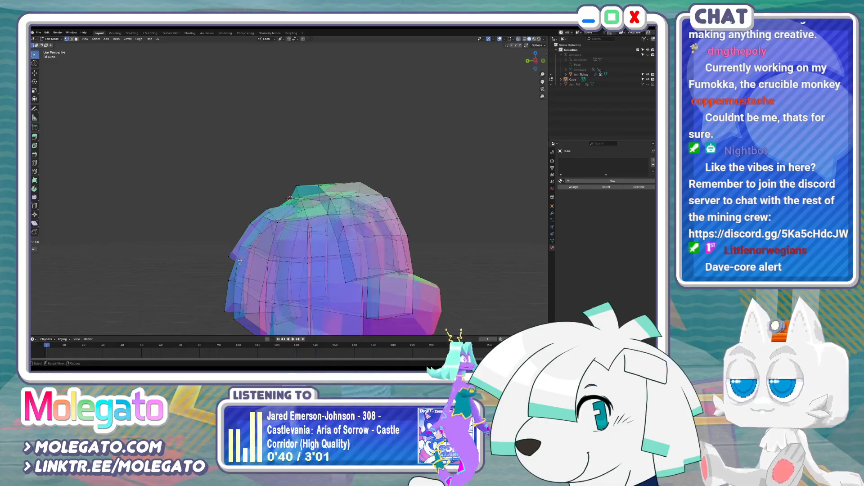
Adjust the lower end of the rear strand and scale the selected vertices
mouse_move(240, 261)
middle_down()
mouse_move(316, 269)
mouse_move(272, 210)
middle_up()
click(243, 256)
key(alt+z)
key(s)
click(293, 266)
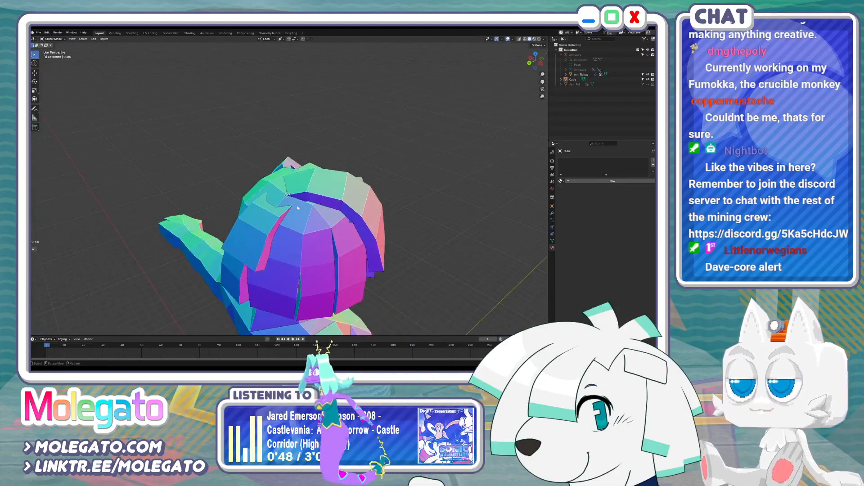
Move the selected vertex near the crown along the Z axis to fit the rear strands together
key(alt+z)
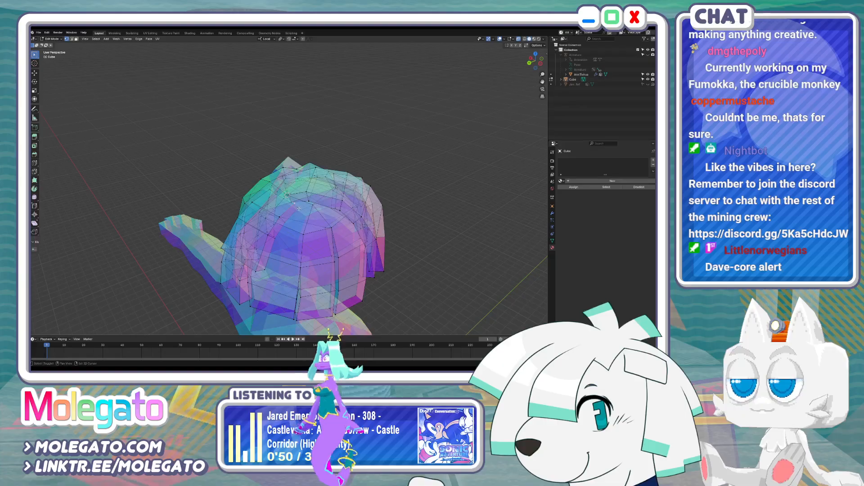
key(alt+z)
key(g)
key(z)
key(z)
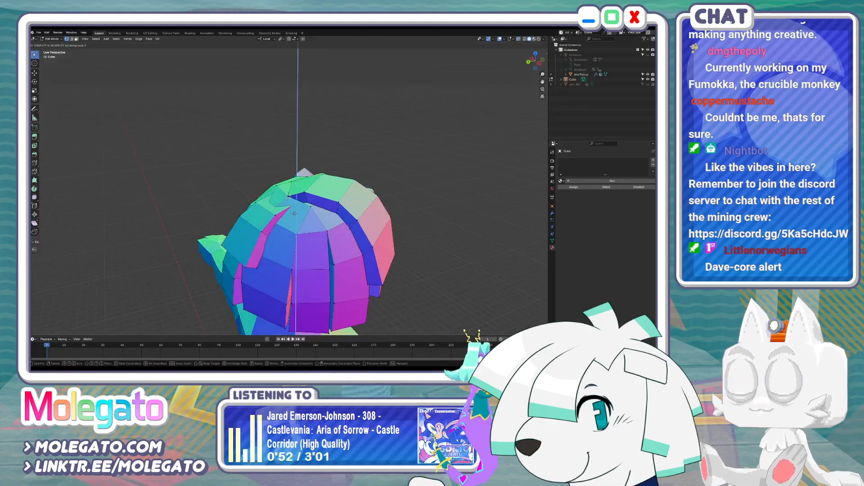
click(295, 213)
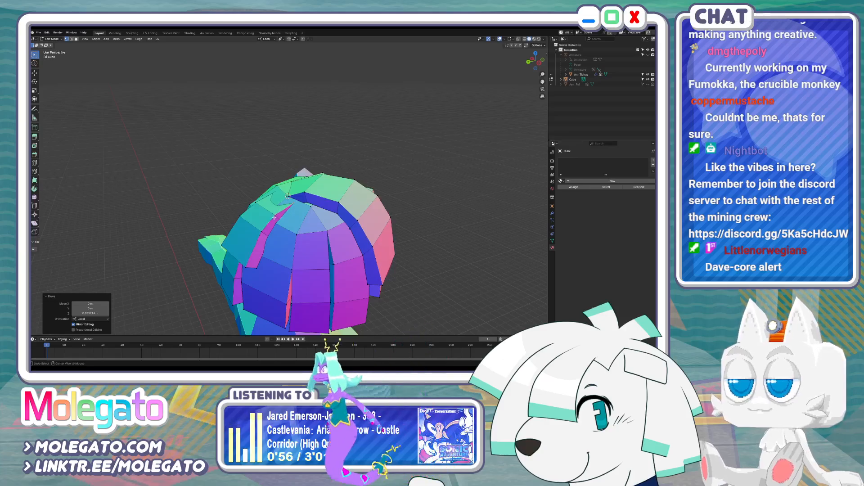
Select the vertex at the strand's upper end below the crown and move it along the Z axis
middle_drag(274, 217, 315, 216)
shift+click(285, 197)
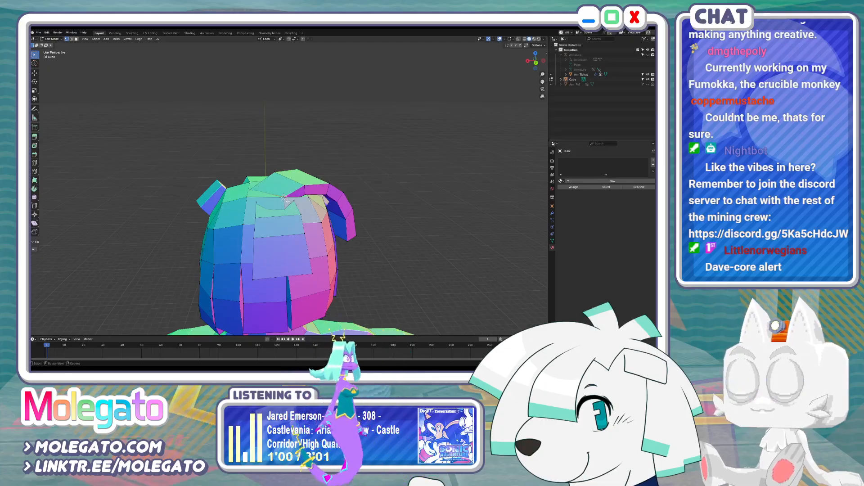
key(alt+z)
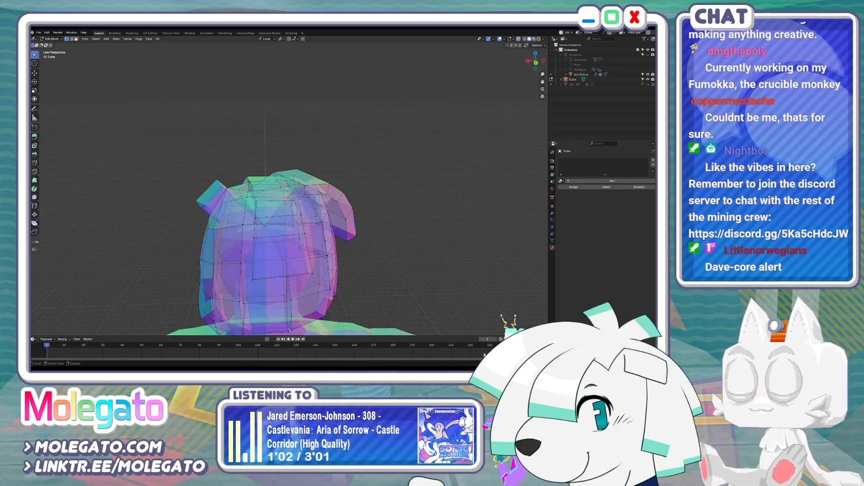
key(alt+z)
middle_drag(292, 205, 283, 204)
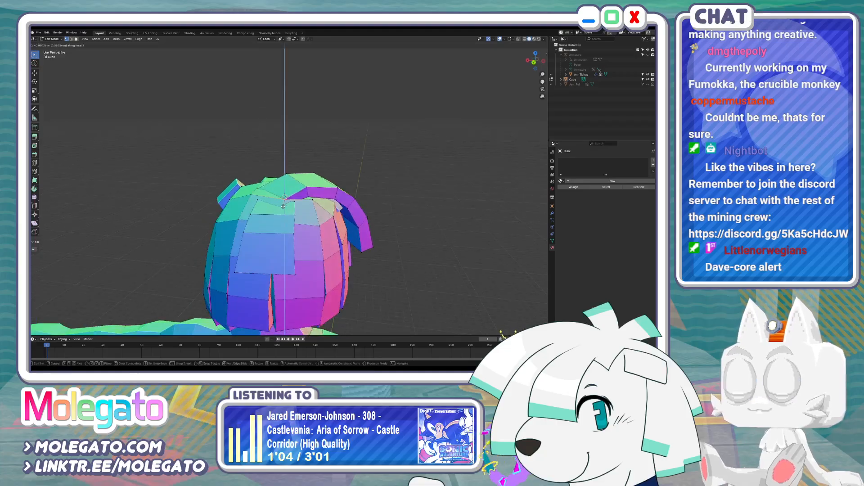
Adjust the top vertices of the back hair panel, moving them along local Z, along X and freely
click(284, 206)
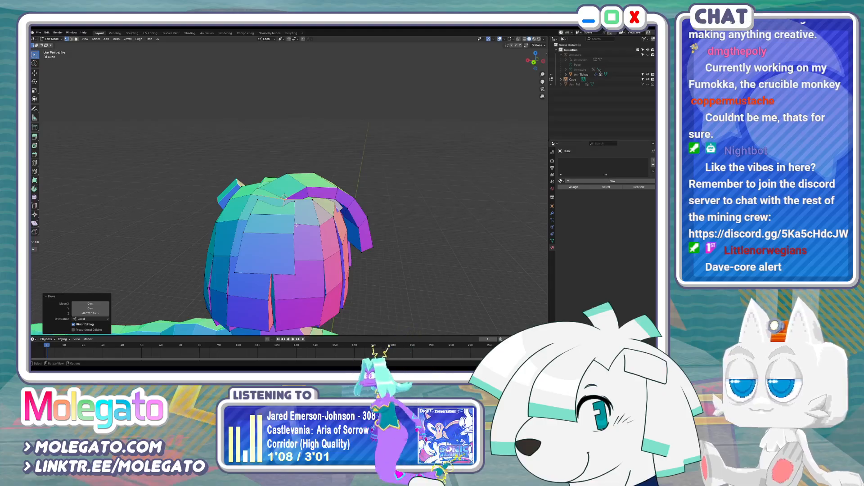
key(g)
key(x)
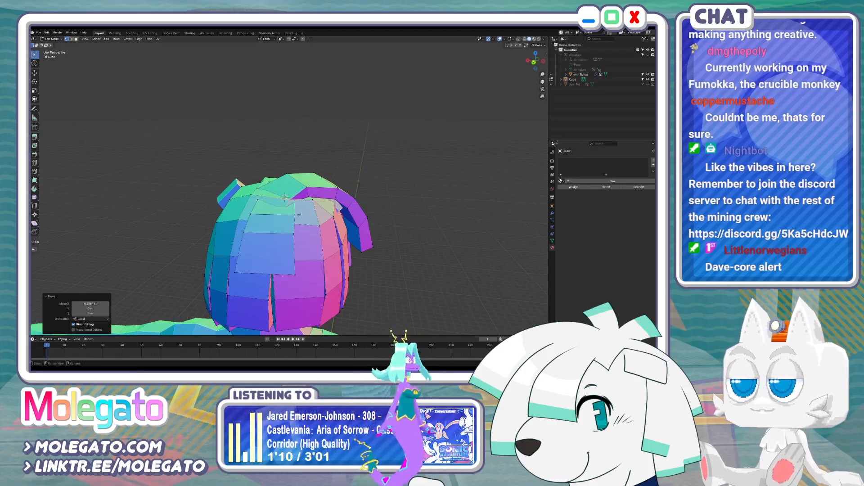
click(297, 206)
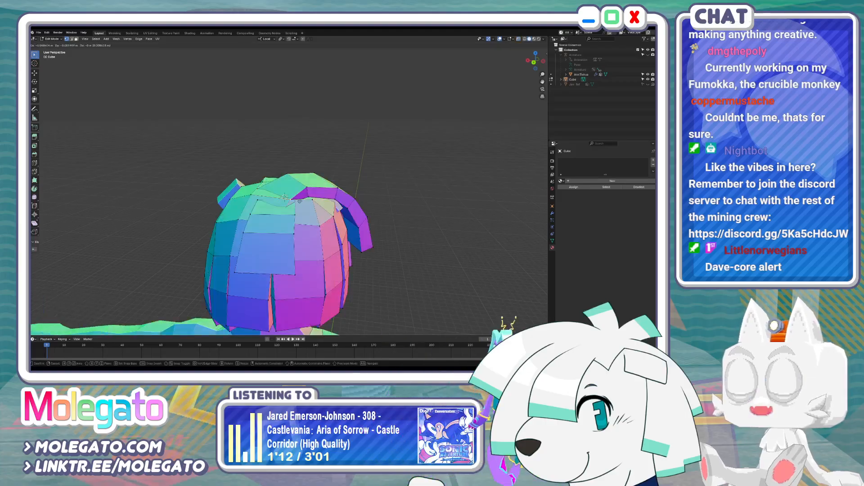
click(292, 229)
Move the inner vertex on the side edge of the back hair panel to straighten its seam
scroll(291, 219, up, 3)
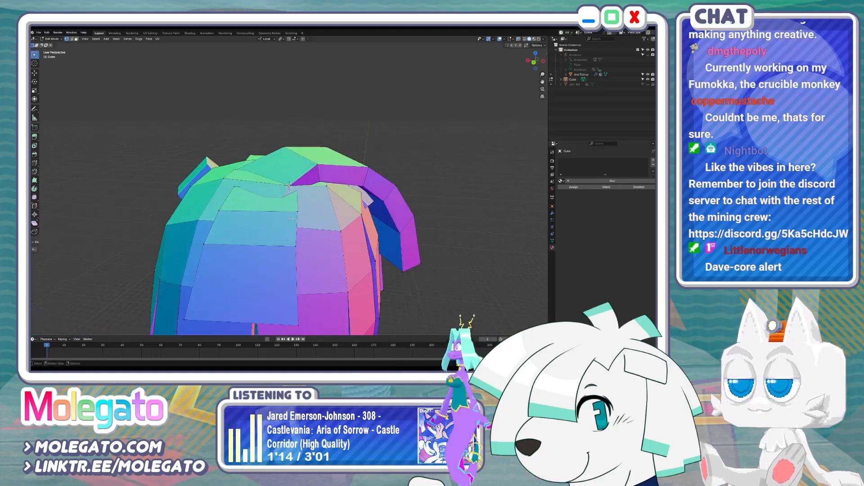
key(alt+z)
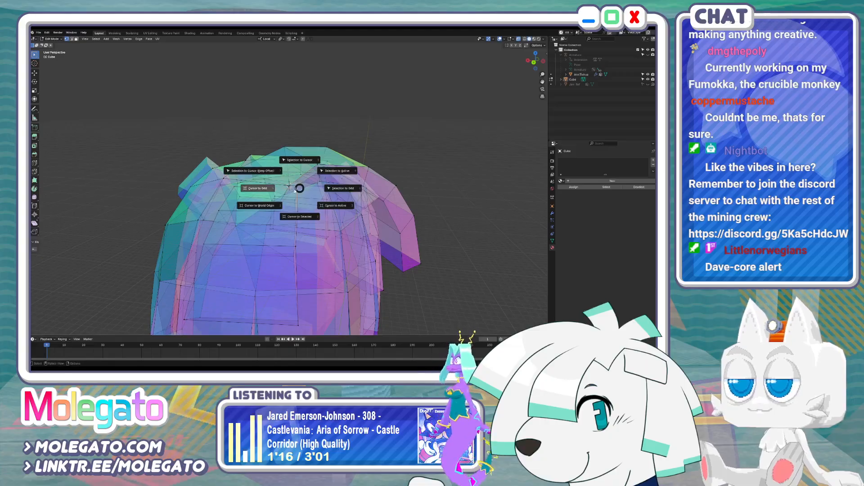
key(Escape)
key(Tab)
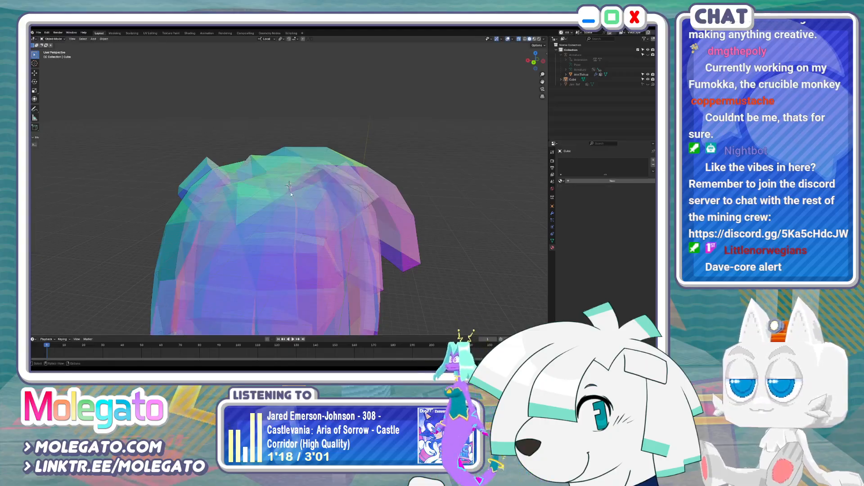
key(alt+z)
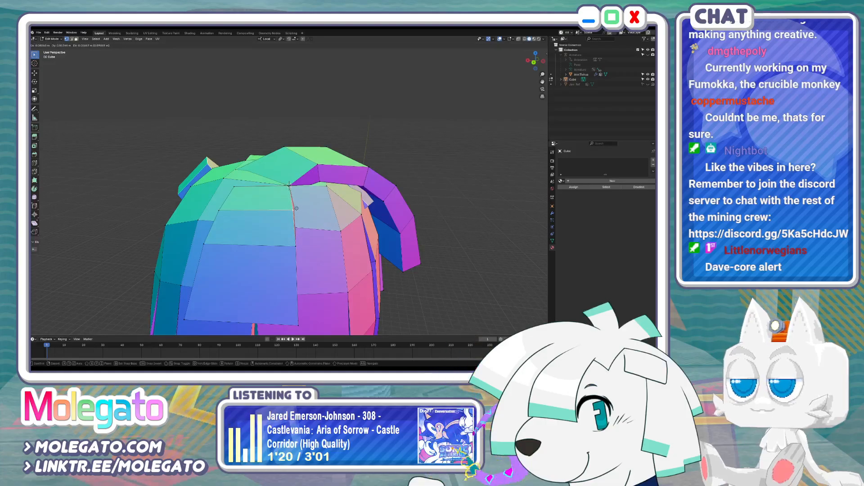
click(295, 208)
Reposition the vertices at the upper end of the gap between the hair strands on the crown
mouse_move(295, 207)
middle_down()
mouse_move(262, 206)
mouse_move(286, 204)
middle_up()
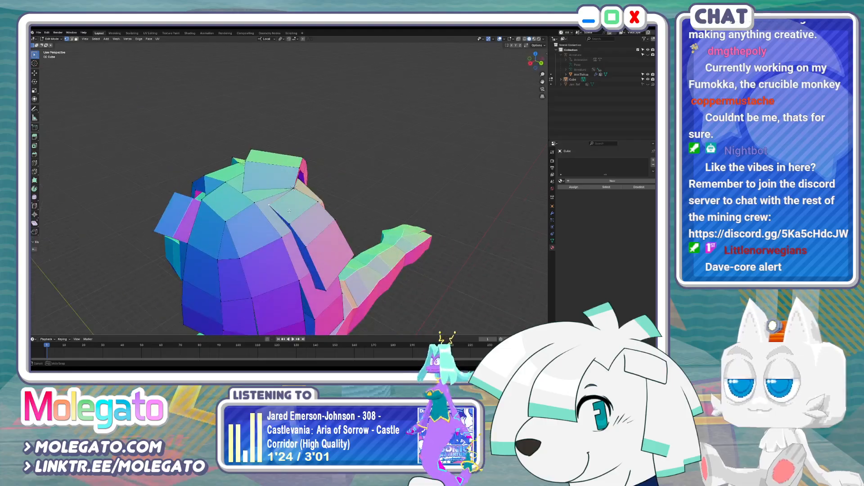
key(g)
click(287, 205)
scroll(281, 194, up, 6)
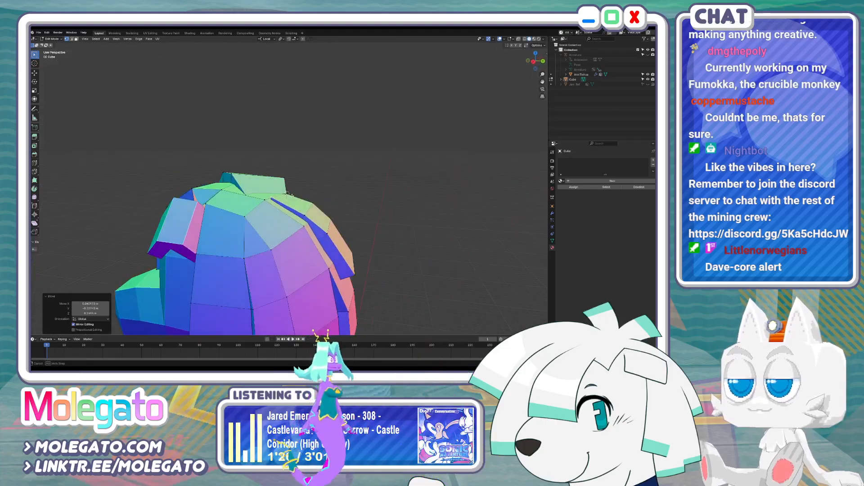
key(g)
click(262, 210)
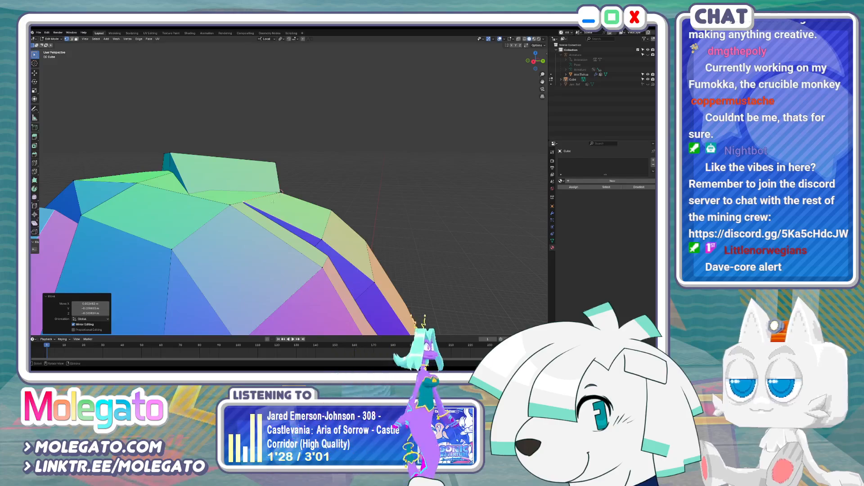
Refine the position of the crown vertex just below the raised hair tuft, checking it from another angle
middle_drag(261, 210, 265, 238)
scroll(251, 229, down, 4)
scroll(265, 238, up, 4)
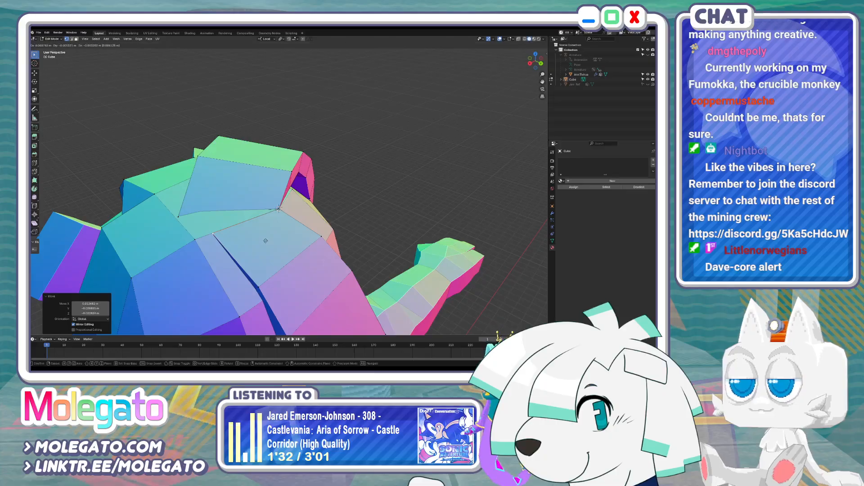
key(alt+z)
key(ctrl+z)
key(alt+z)
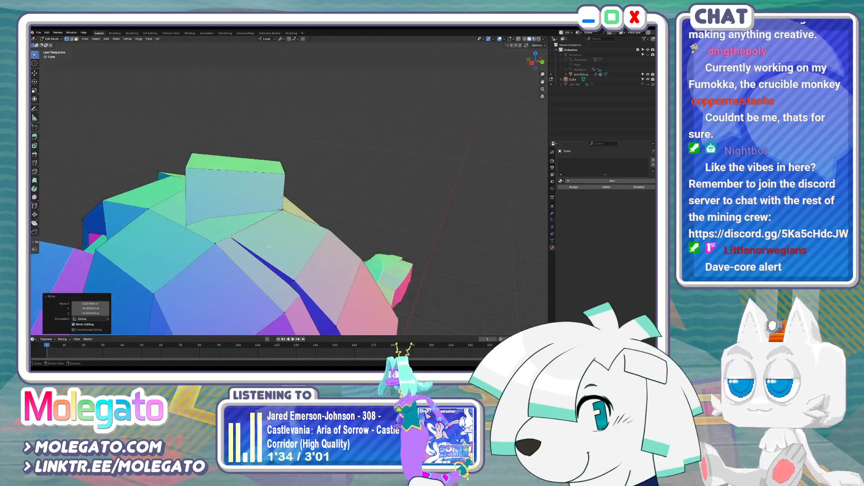
Snap the selected hair vertex to the 3D cursor with the Keep Offset option
scroll(271, 243, down, 3)
middle_drag(271, 243, 292, 267)
key(alt+z)
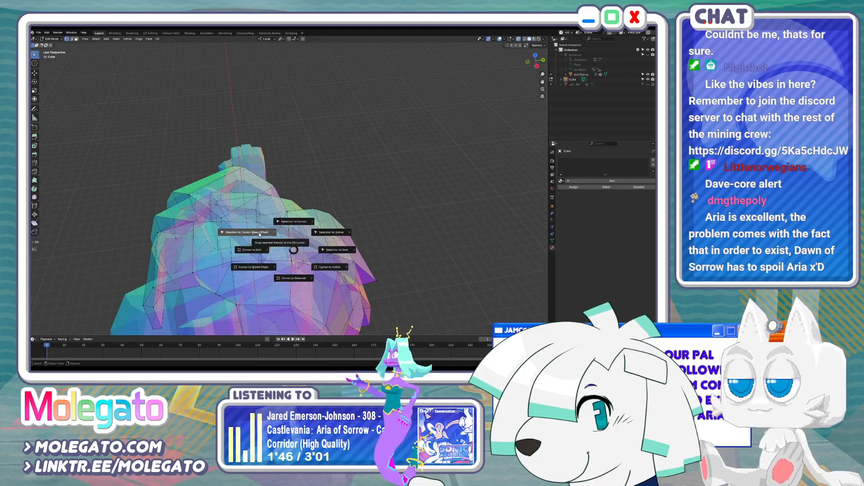
key(alt+z)
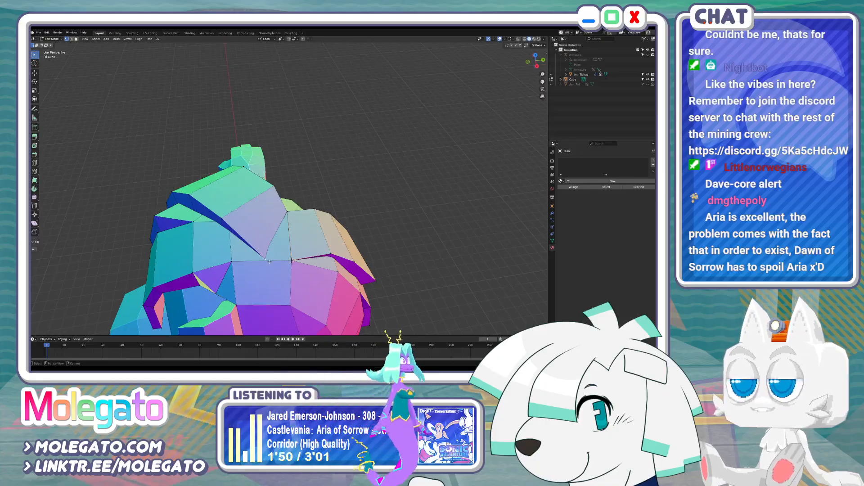
key(shift+s)
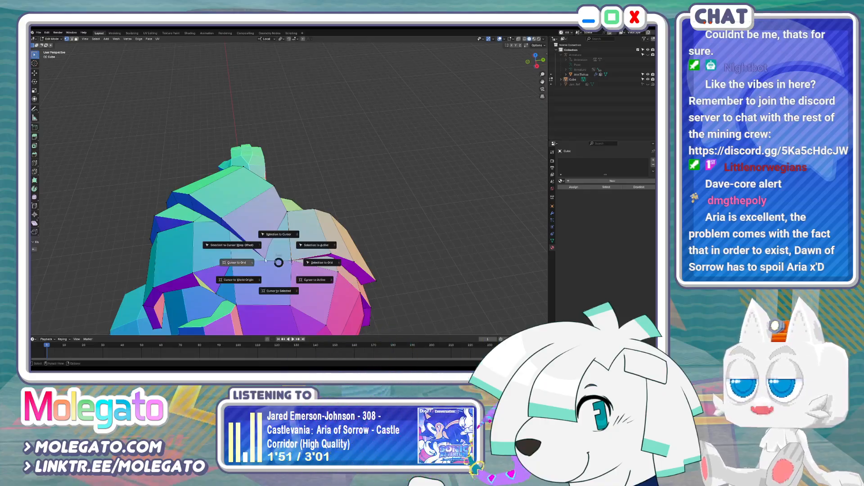
click(246, 245)
Move the selected vertex on the upper back of the hair to reshape the adjoining strands
mouse_move(246, 245)
middle_down()
mouse_move(302, 266)
mouse_move(207, 249)
mouse_move(292, 224)
middle_up()
key(alt+z)
key(alt+z)
key(g)
click(311, 268)
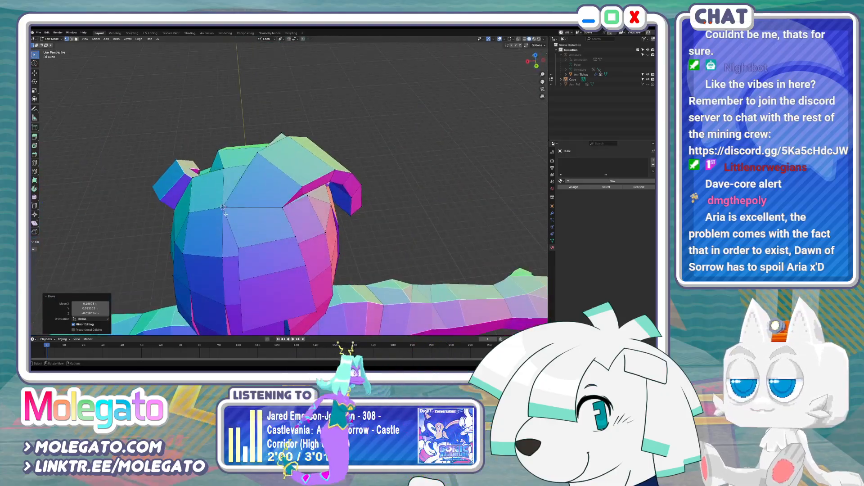
Select the linked hair geometry and check its overlapping pieces from another angle in X-ray display
key(l)
key(alt+z)
key(alt+z)
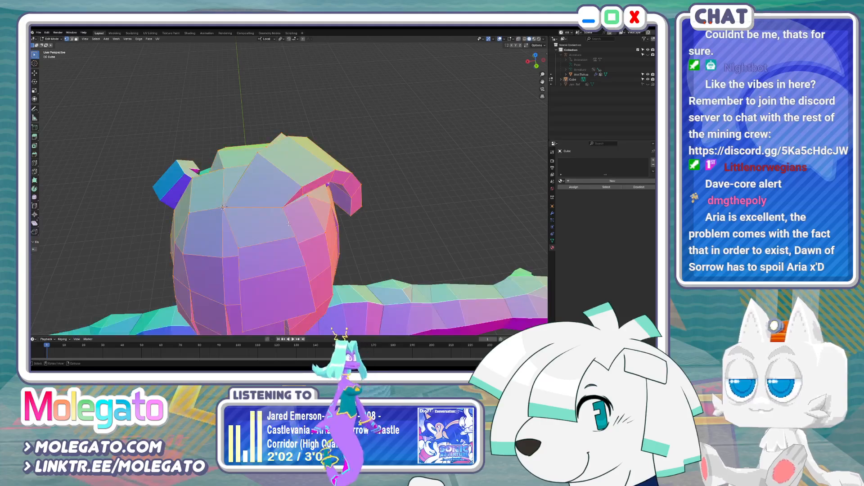
middle_drag(283, 223, 312, 231)
key(alt+z)
Select a crown vertex through the X-ray mesh and reposition it beneath the hair tuft
scroll(289, 219, up, 2)
click(273, 225)
click(271, 227)
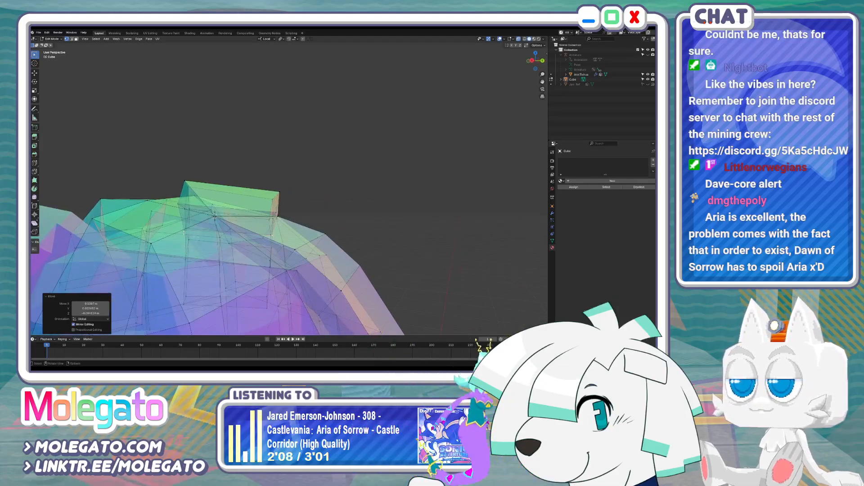
middle_drag(184, 232, 207, 238)
key(g)
click(244, 245)
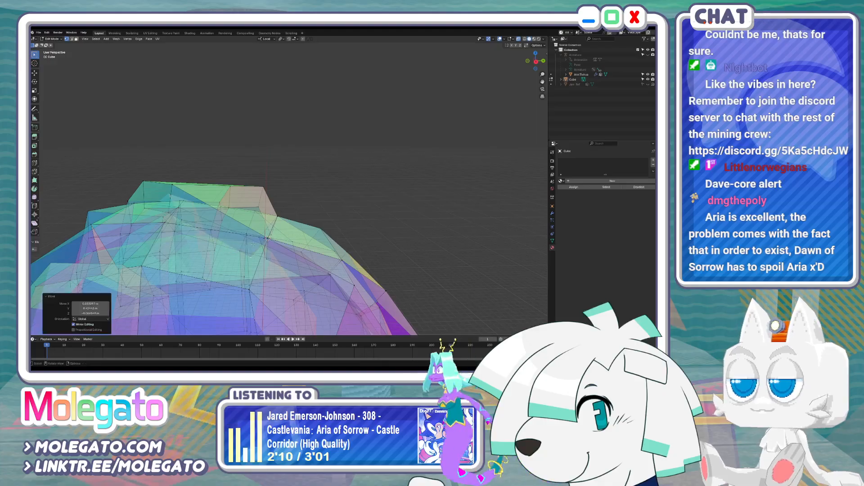
Switch to the top orthographic view in X-ray display and move the vertex near the centre of the crown
key(alt+z)
mouse_move(244, 245)
middle_down()
mouse_move(231, 274)
mouse_move(215, 270)
middle_up()
key(alt+z)
click(207, 272)
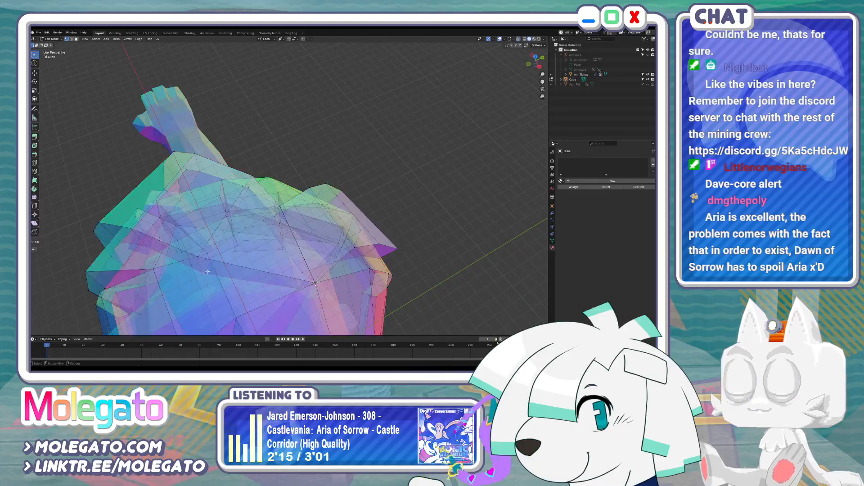
key(KP_7)
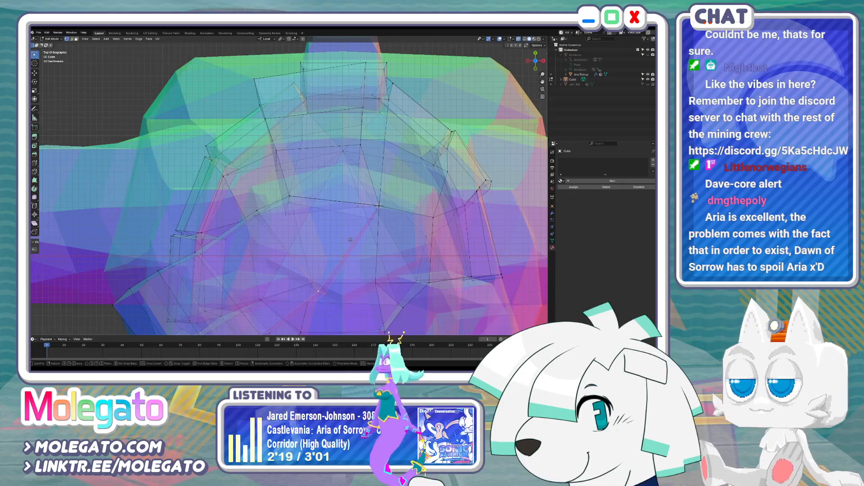
key(g)
click(356, 233)
key(alt+z)
key(alt+z)
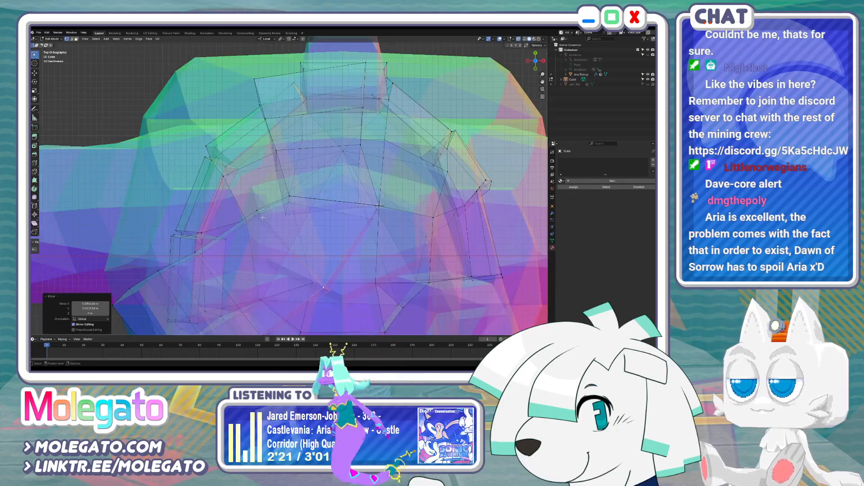
Move the left vertex on the inner ring of the hair mesh in the top view
shift+click(255, 212)
key(g)
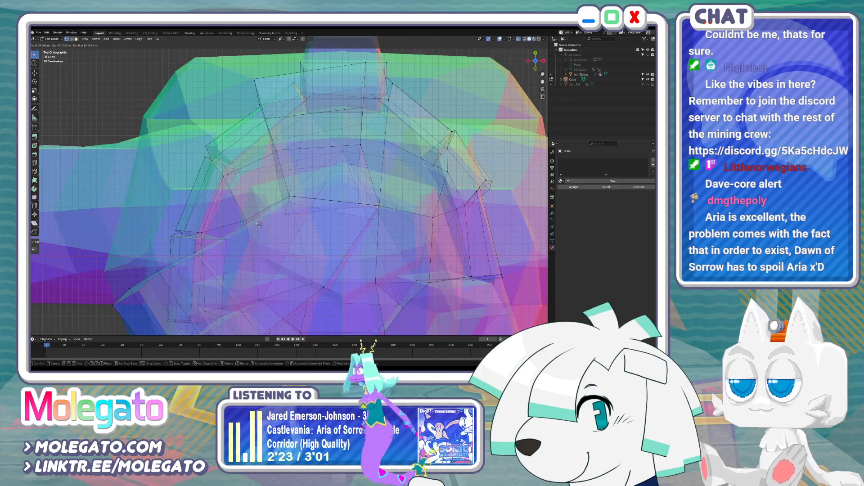
click(307, 252)
key(alt+z)
key(alt+z)
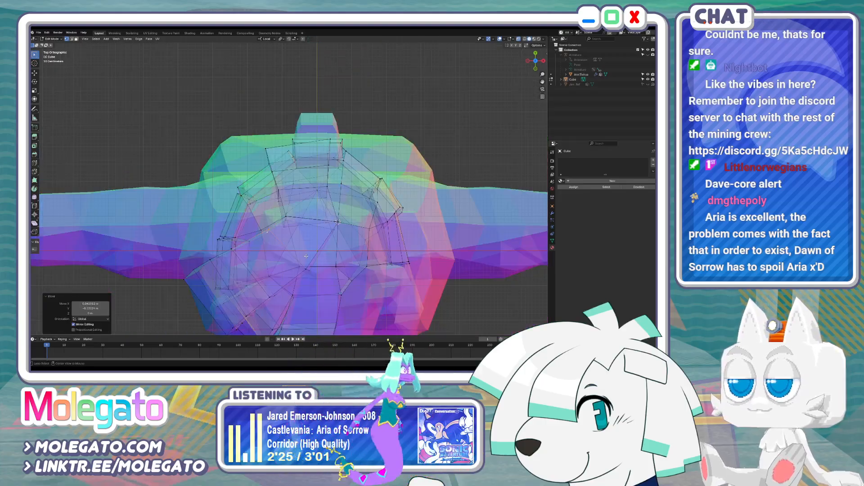
Adjust the central crown vertex where the front strands meet, in the top view
key(g)
click(300, 251)
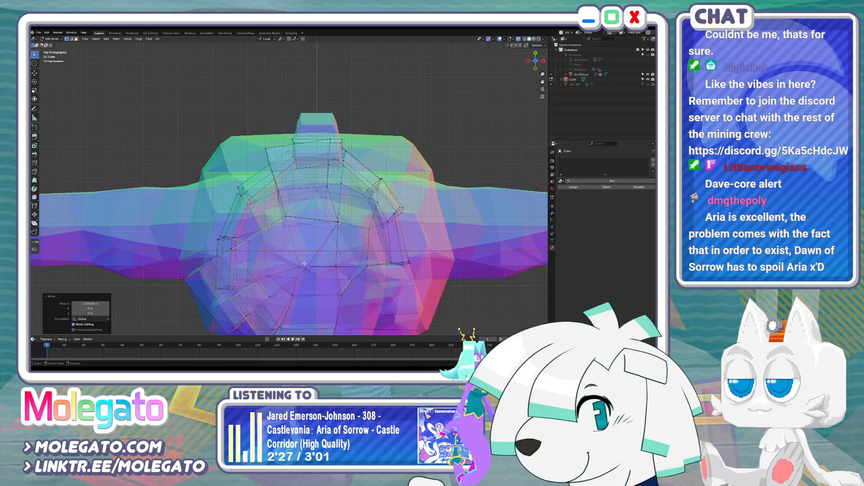
click(308, 270)
click(320, 268)
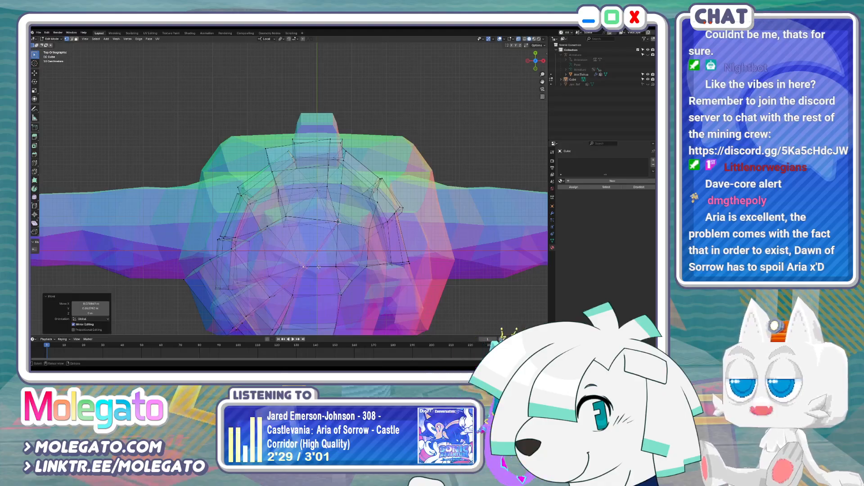
Move the vertex at the right end of a middle row on the back hair panel
key(alt+z)
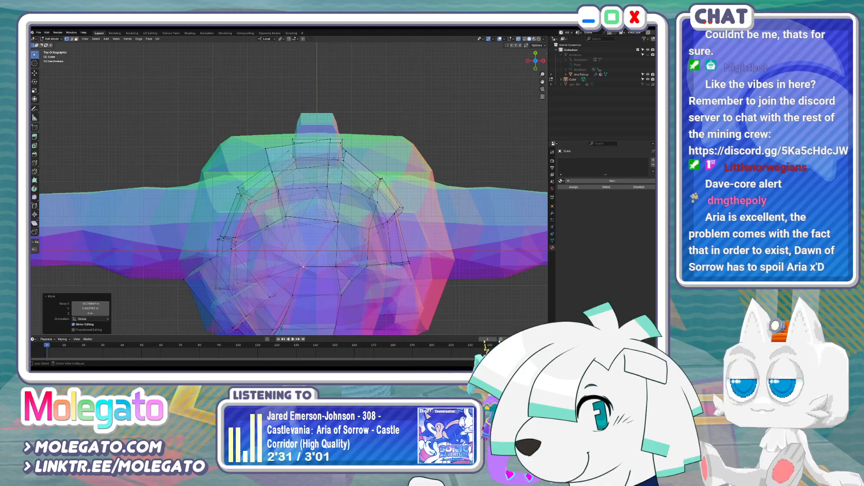
key(alt+z)
key(g)
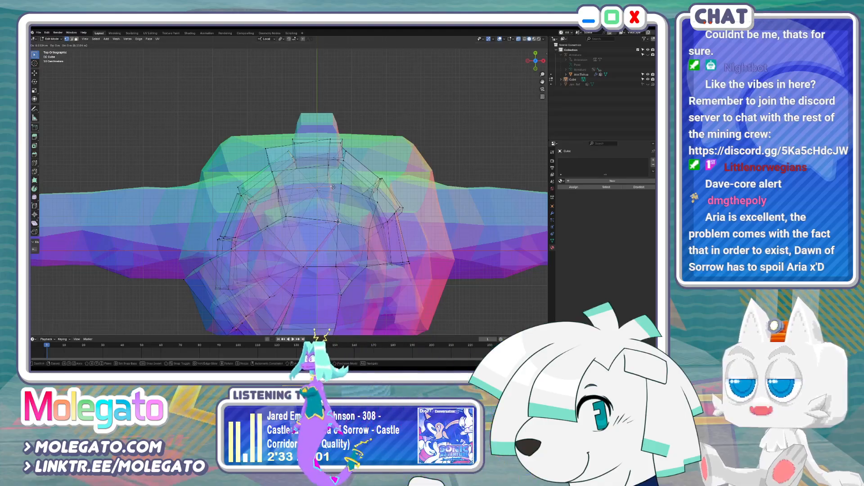
click(299, 203)
key(alt+z)
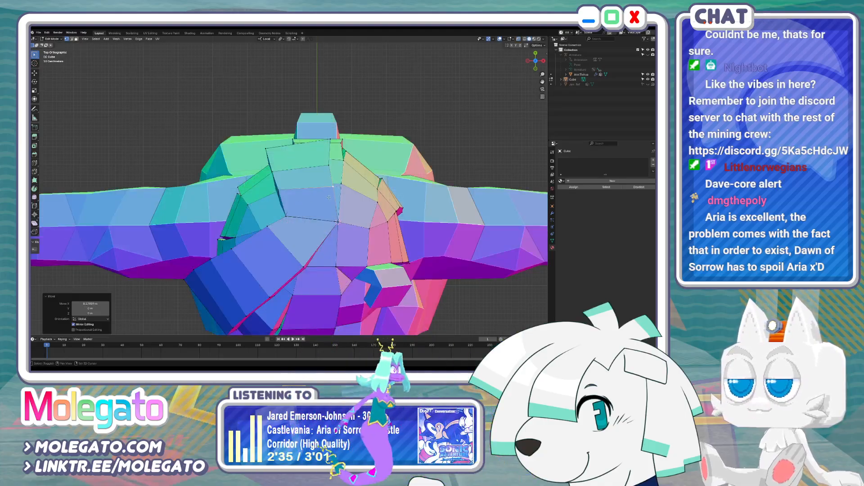
Move the vertex on the right edge of the back hair panel just below the panel's rear edge
shift+middle_drag(299, 203, 299, 261)
key(alt+z)
click(328, 229)
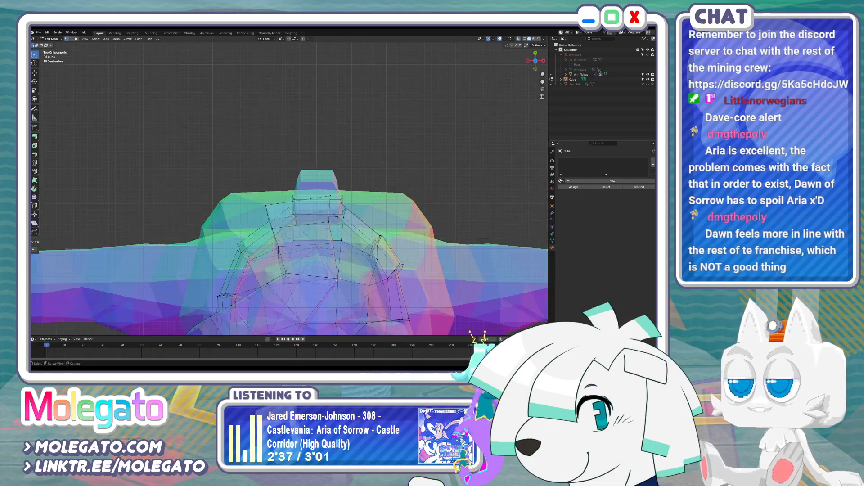
drag(329, 223, 334, 221)
key(alt+z)
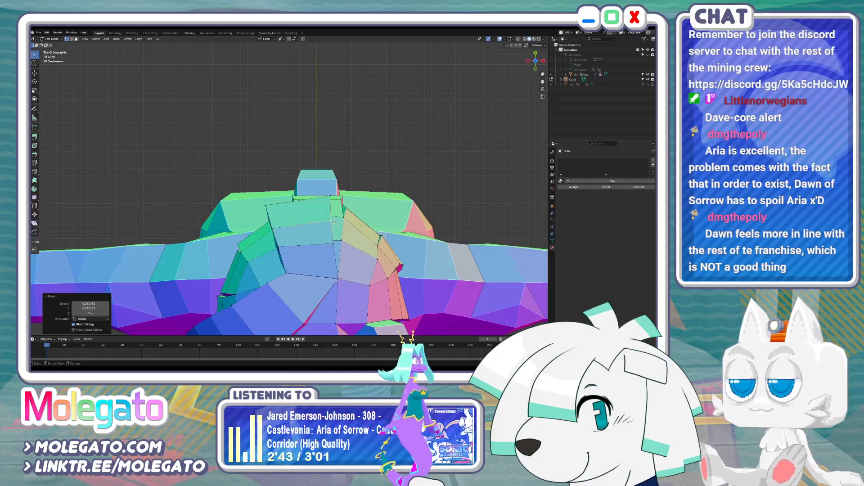
Nudge the side-edge vertices of the back hair panel and check the shape in solid display
key(alt+z)
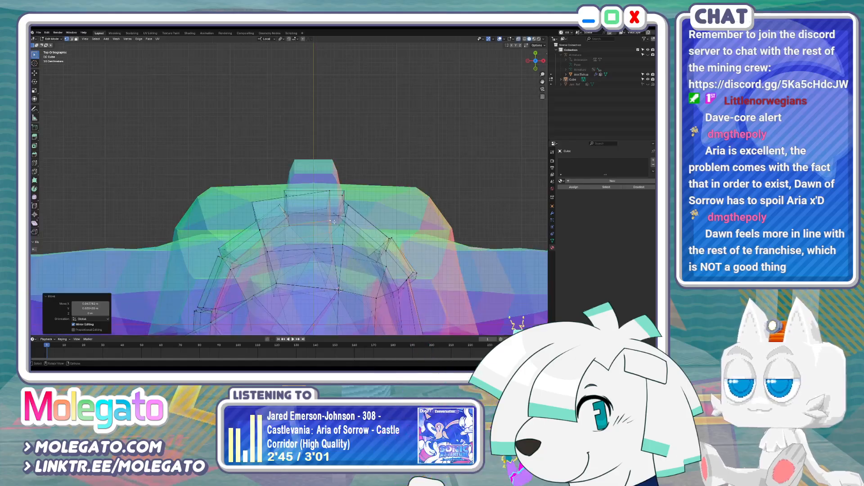
key(alt+z)
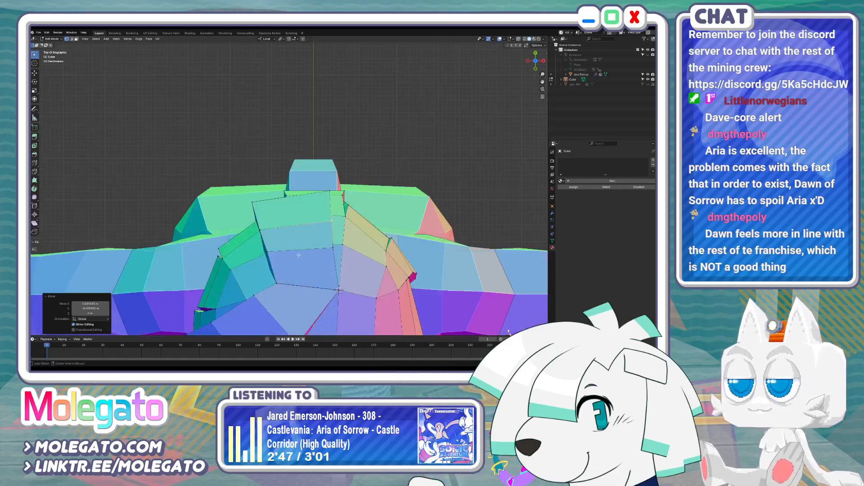
key(alt+z)
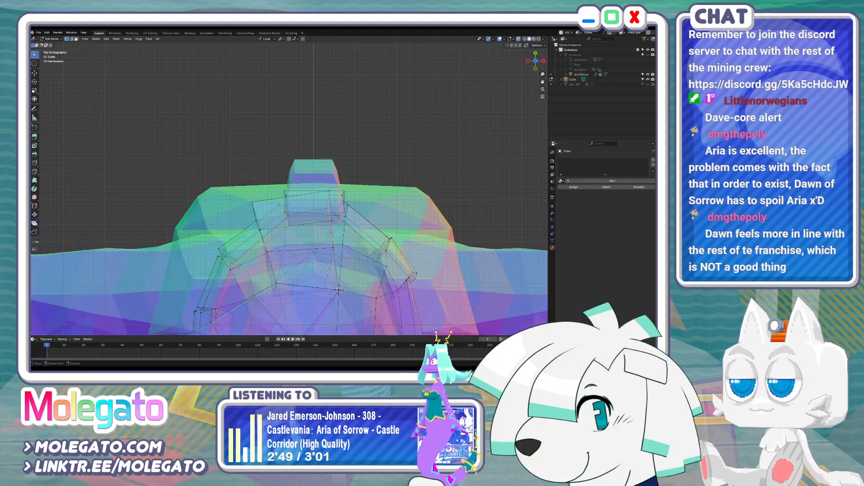
key(g)
click(270, 244)
key(alt+z)
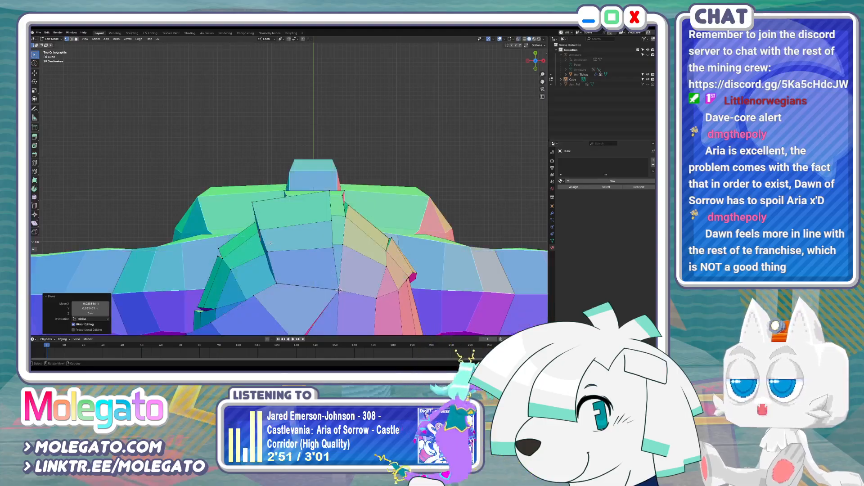
Reposition the middle-row vertices of the hair panel behind the crown in the top view, using see-through display
key(alt+z)
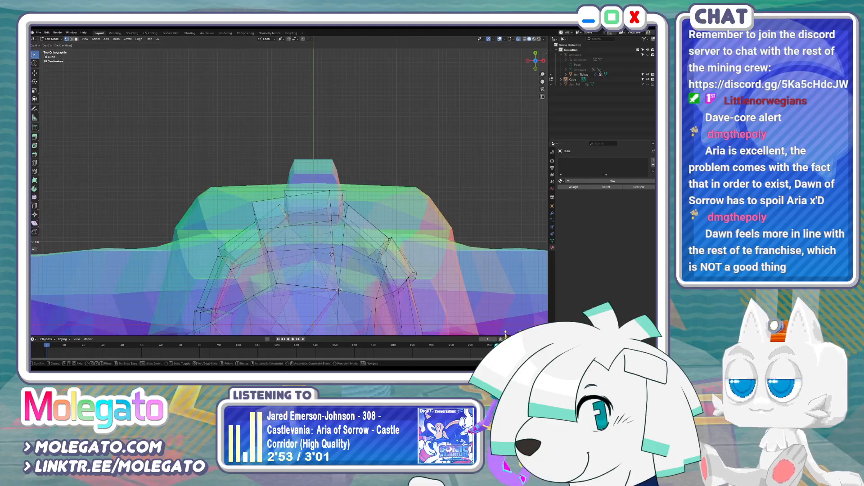
click(333, 250)
key(g)
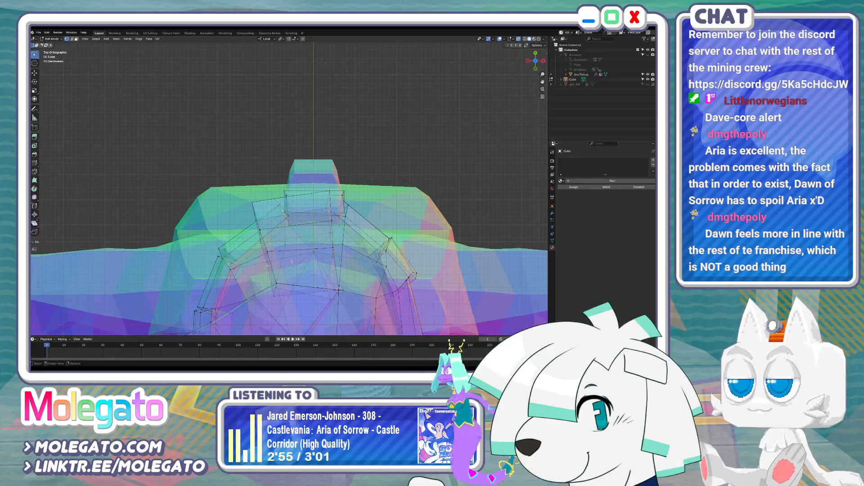
click(302, 260)
key(alt+z)
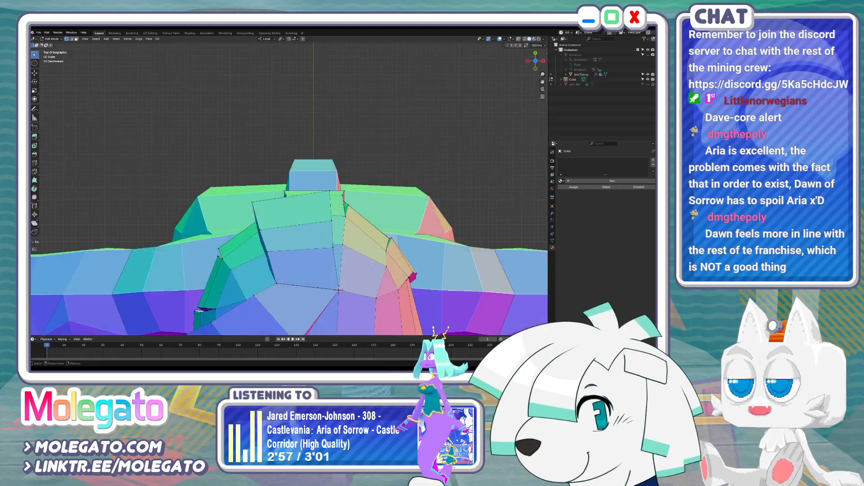
Slide a vertex and a neighbouring edge along the rear side of the hair, using see-through display
middle_drag(301, 261, 227, 230)
key(alt+z)
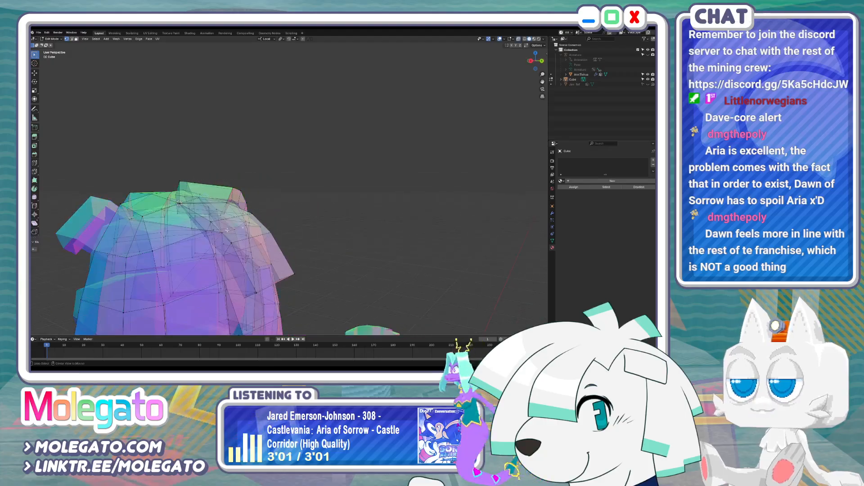
key(g)
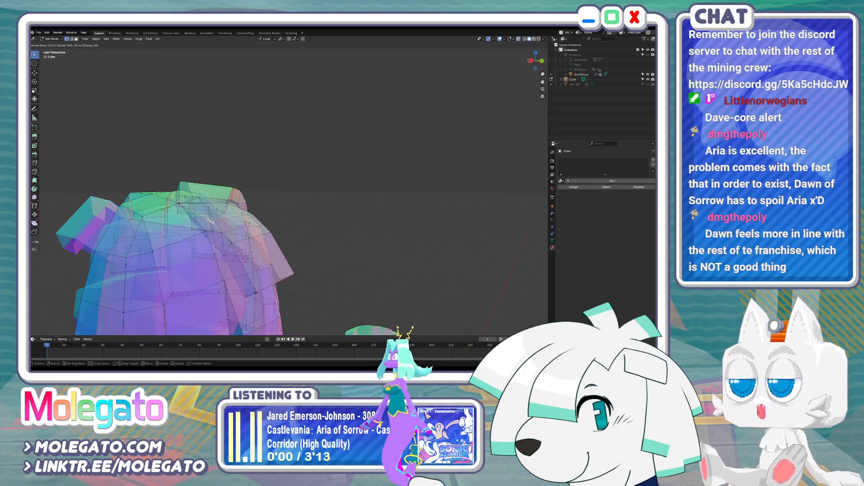
click(210, 221)
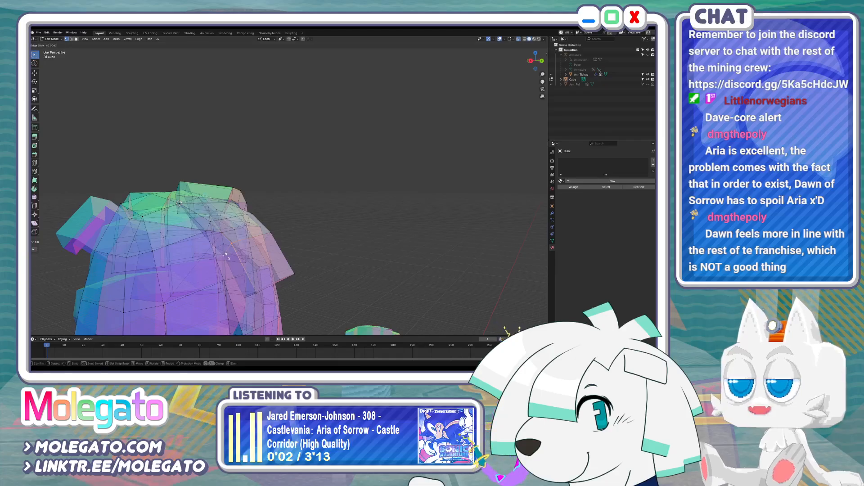
click(226, 255)
Move the vertex near the upper-left edge of the back hair panel and check the shape in Object Mode
key(alt+z)
middle_drag(226, 254, 205, 274)
key(g)
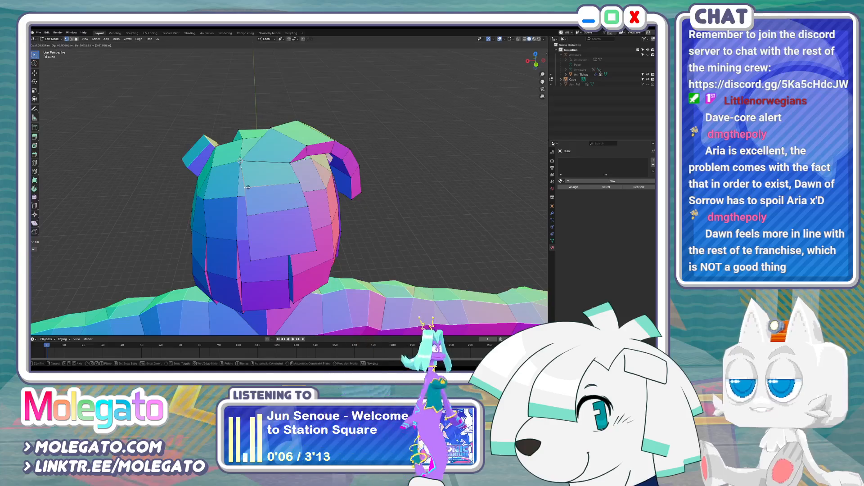
click(247, 187)
key(alt+z)
key(Tab)
key(alt+z)
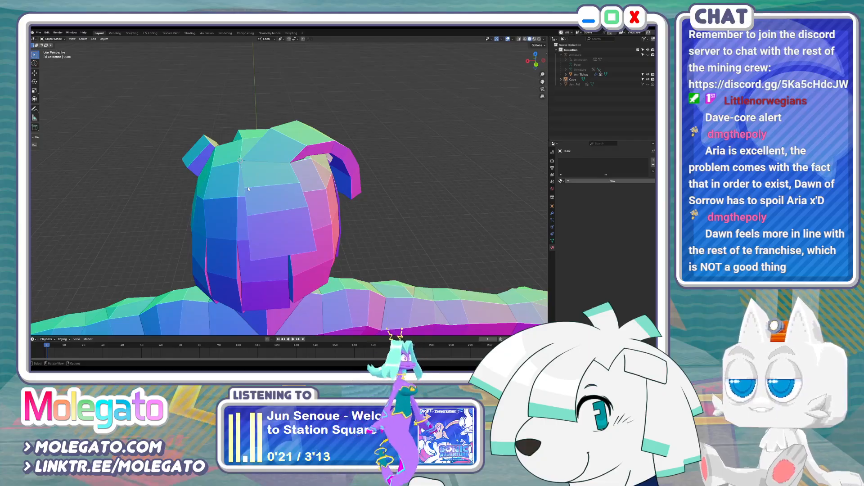
Slide the vertex at the upper corner of the side hair strand, check the hair in Object Mode and save the file
key(KP_3)
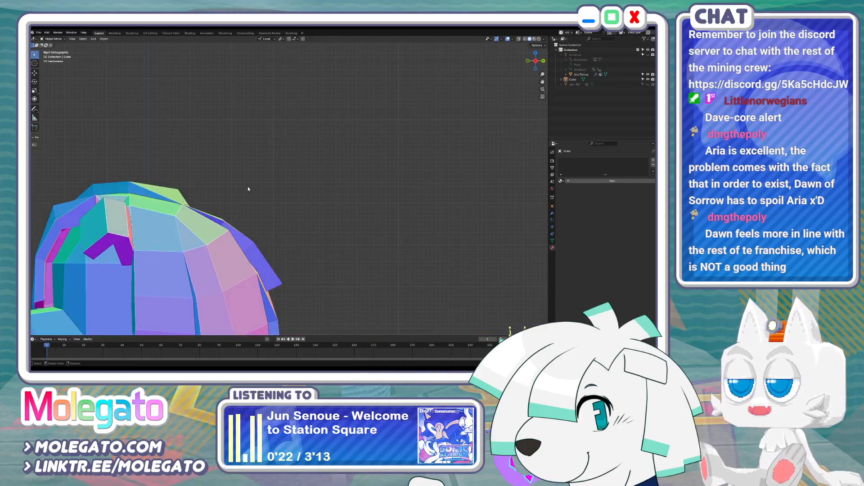
middle_drag(247, 187, 166, 259)
key(Tab)
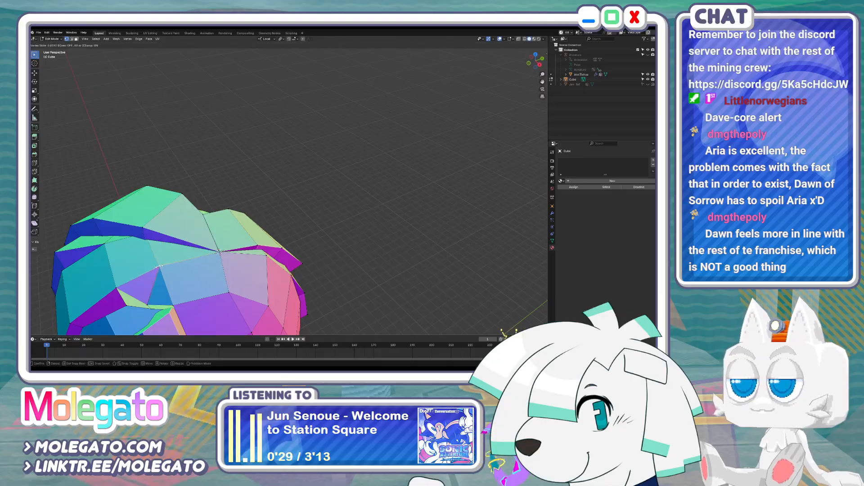
click(160, 266)
key(alt+z)
middle_drag(161, 265, 288, 251)
key(alt+z)
scroll(277, 262, down, 3)
key(Tab)
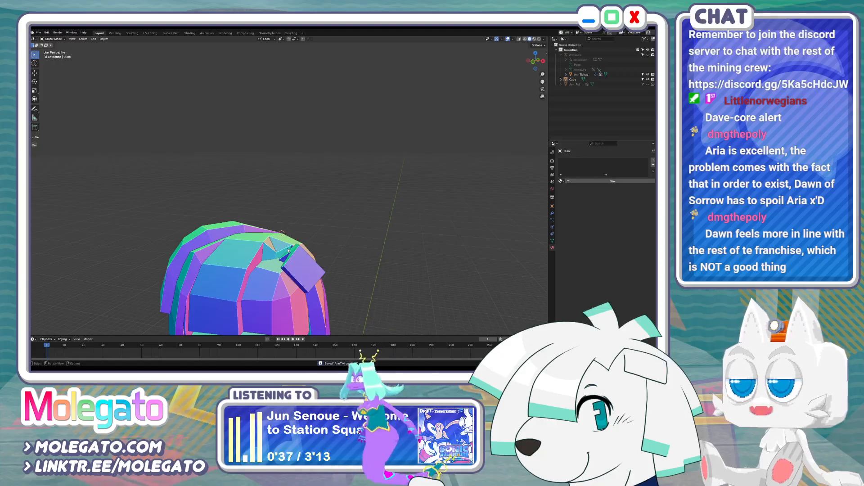
key(KP_3)
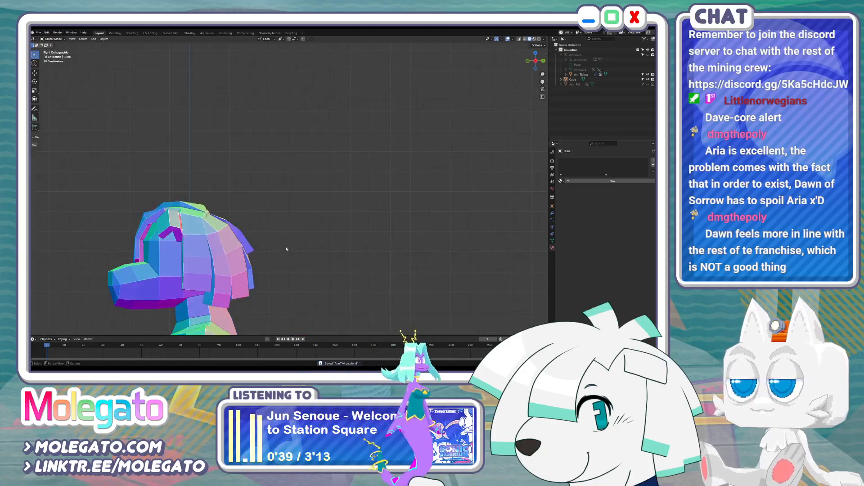
Select the whole hair mesh in Edit Mode and merge its overlapping vertices by distance
scroll(285, 246, up, 2)
shift+middle_drag(203, 189, 243, 234)
scroll(243, 234, up, 2)
key(Tab)
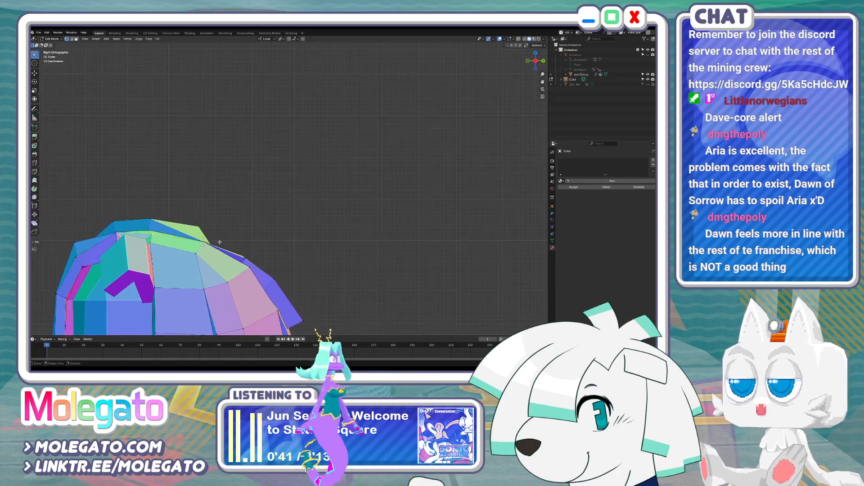
click(218, 239)
key(alt+z)
middle_drag(218, 240, 219, 253)
key(a)
click(220, 254)
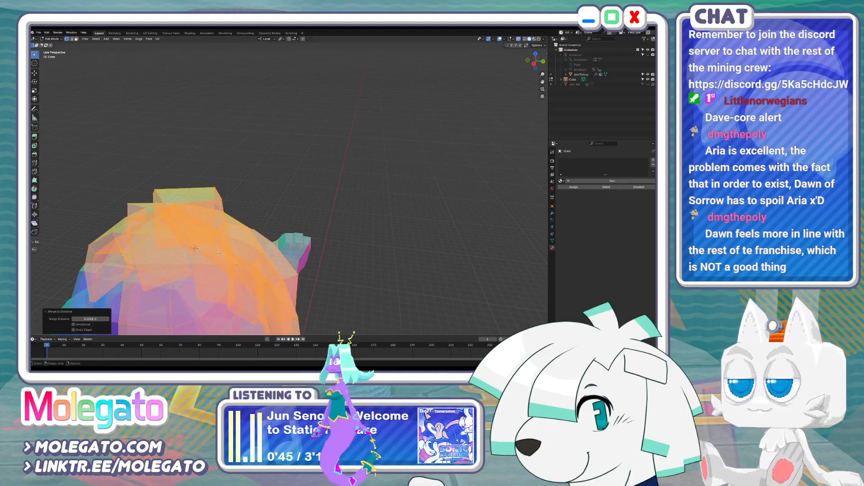
Move the rear crown vertex in the side view and adjust the upper corner of the back hair panel
key(KP_3)
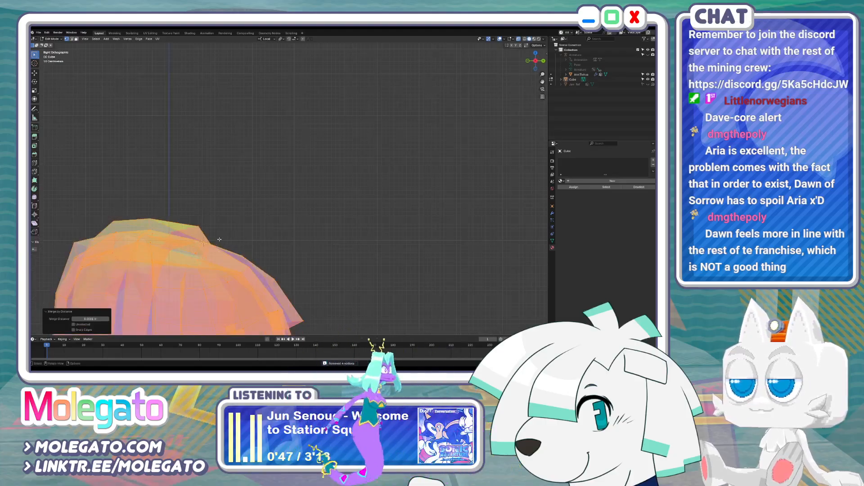
click(217, 241)
click(219, 236)
middle_drag(218, 235, 265, 250)
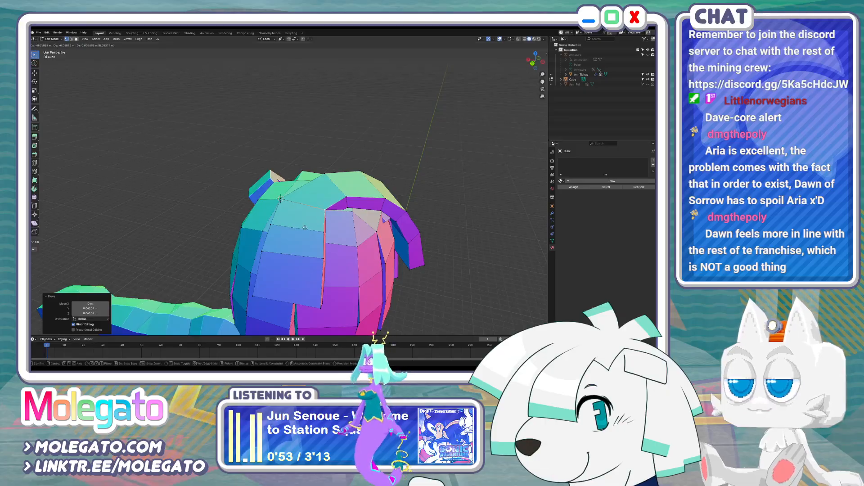
middle_drag(306, 227, 325, 208)
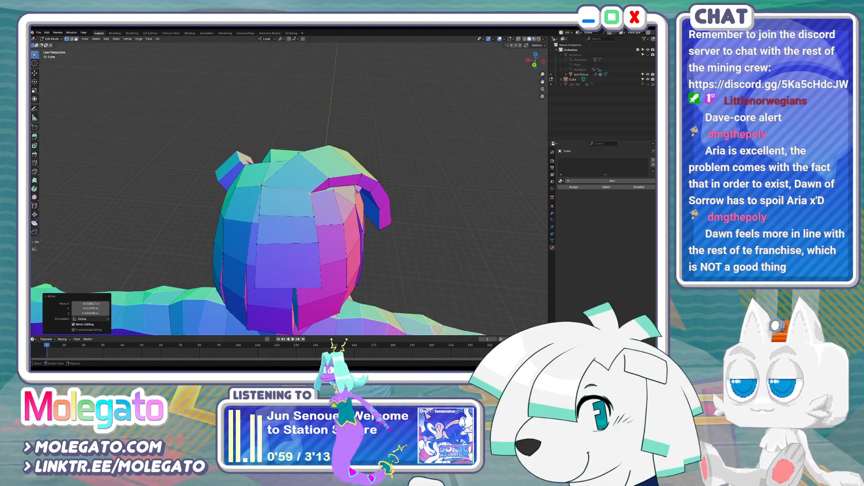
Save the file and check the hair's overall shape in Object Mode
key(KP_3)
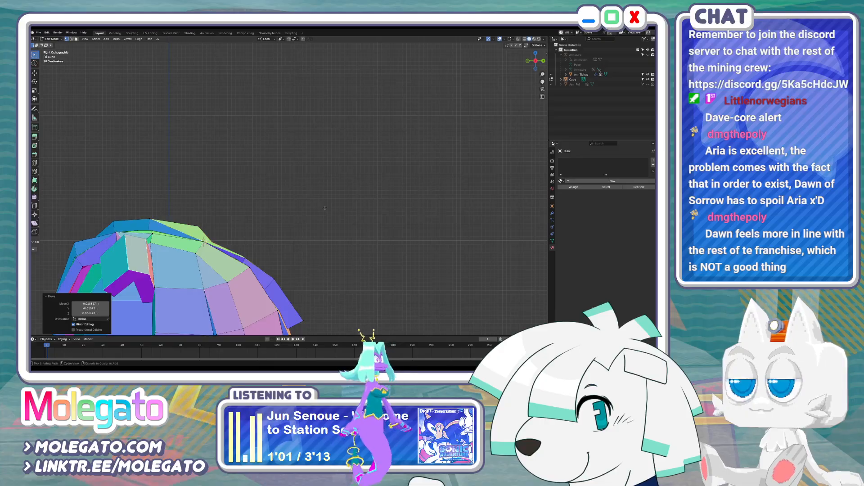
key(ctrl+s)
key(Tab)
middle_drag(268, 219, 264, 242)
scroll(264, 242, down, 1)
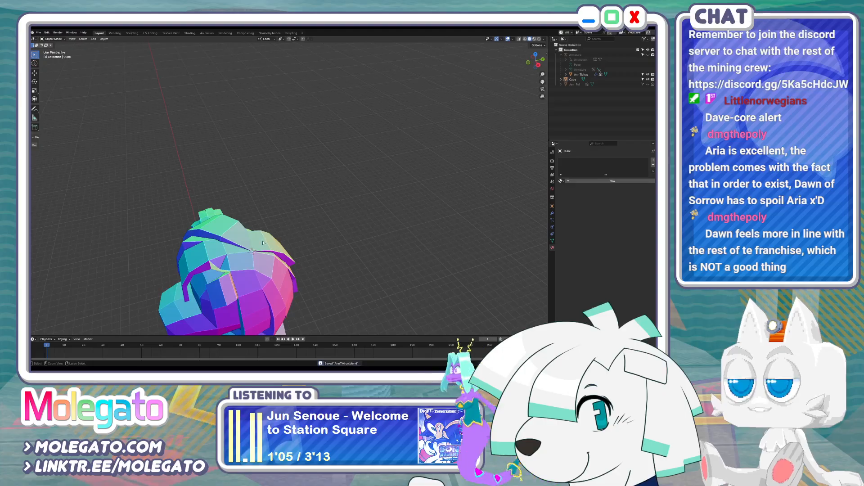
Duplicate the selected crown geometry in the side view and place the copy above the head
key(Tab)
scroll(273, 257, up, 2)
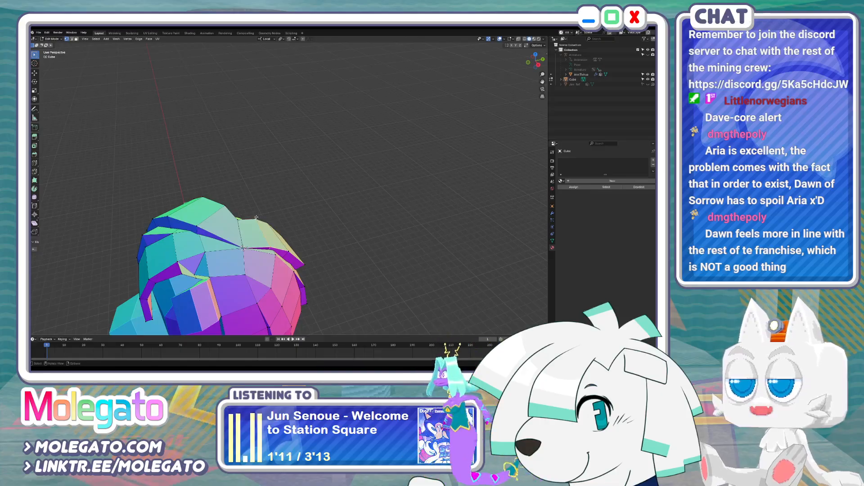
key(KP_3)
key(shift+d)
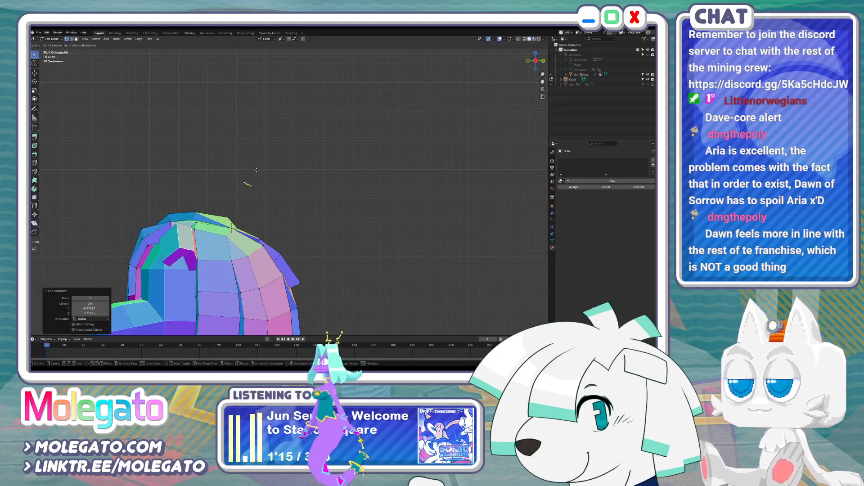
click(256, 170)
Extrude the duplicated piece upward along its normal into a block
key(ctrl+l)
key(e)
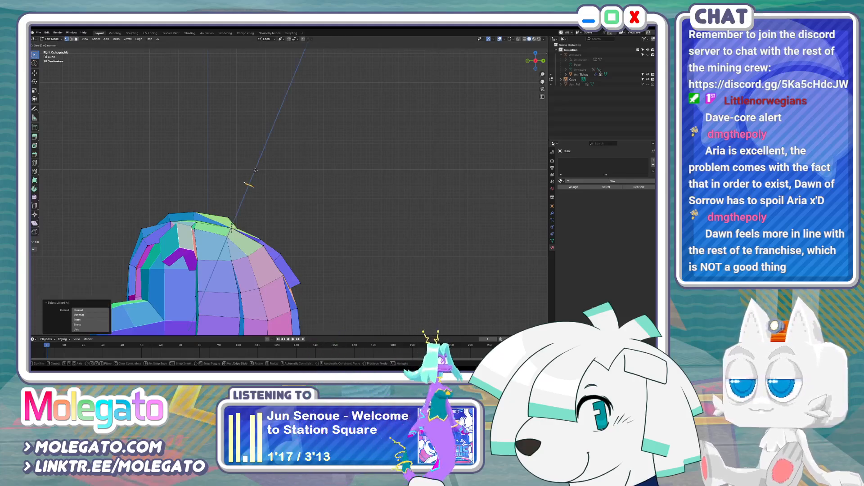
click(266, 149)
middle_drag(266, 149, 279, 185)
Narrow the linked block along its local X axis, resize it in the front view and shrink its lower end
key(ctrl+l)
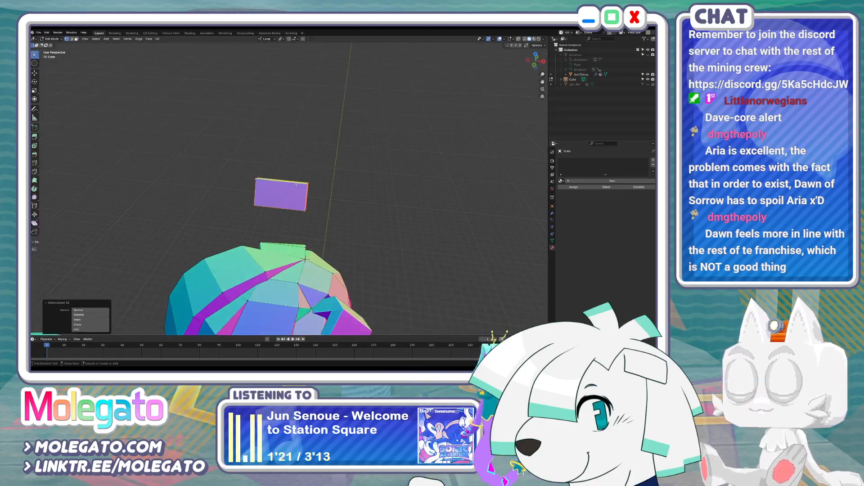
key(s)
click(289, 188)
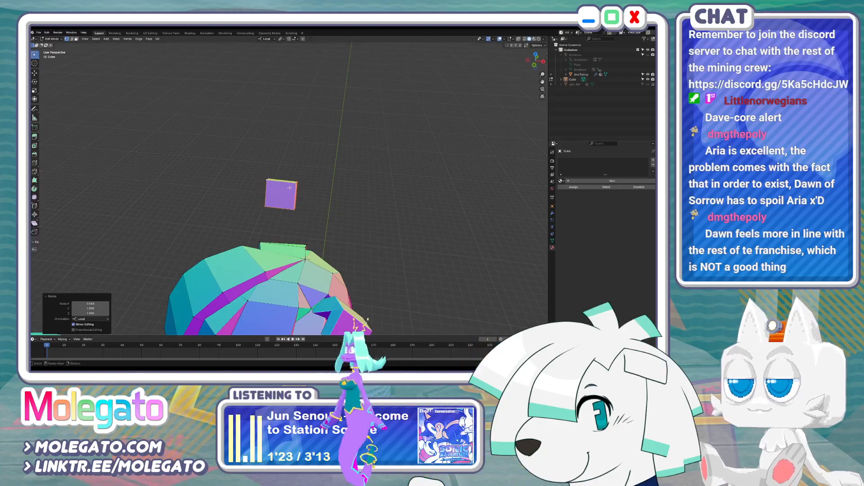
key(KP_1)
key(s)
click(317, 188)
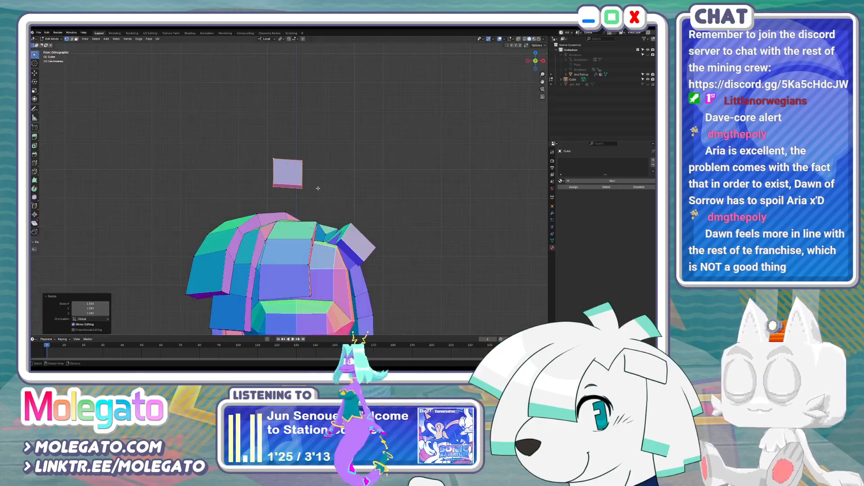
drag(312, 199, 312, 200)
middle_drag(313, 199, 297, 208)
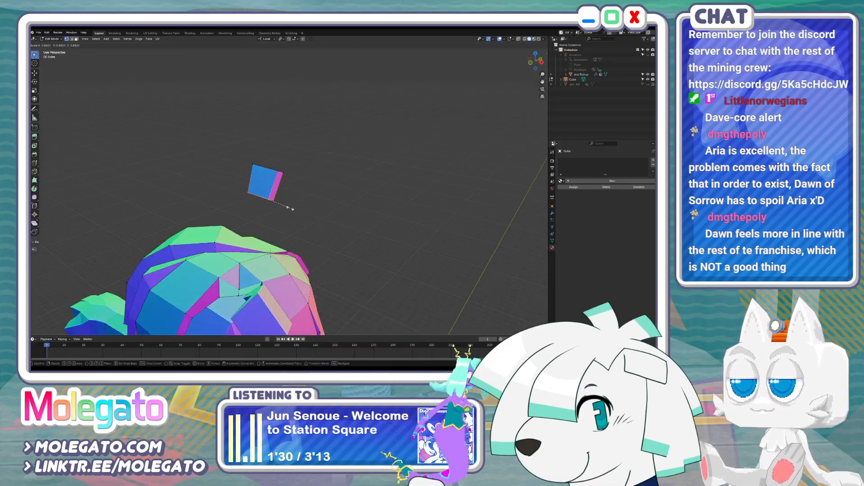
click(290, 209)
Lower the new block towards the crown in the side view and rotate it to lean backward
key(KP_3)
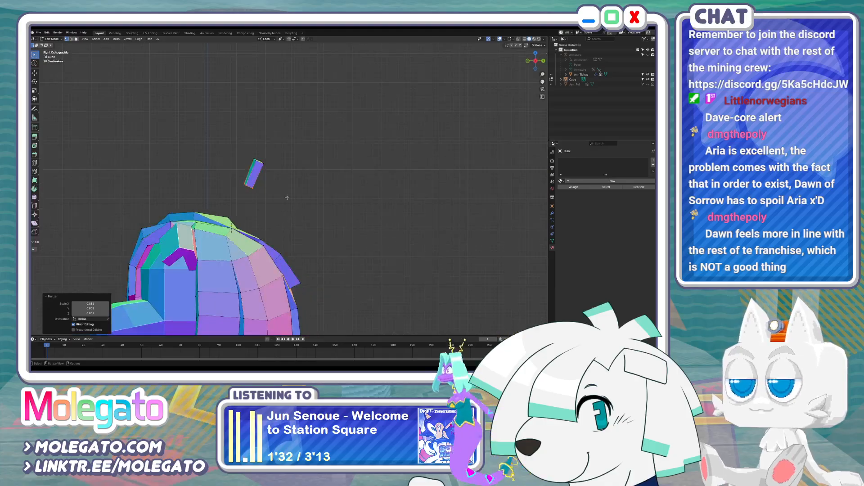
drag(276, 200, 276, 201)
key(alt+z)
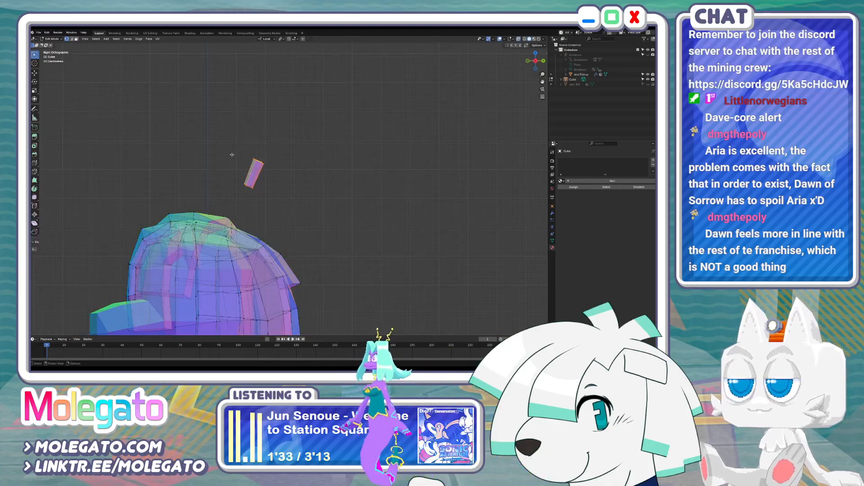
key(g)
click(291, 222)
key(r)
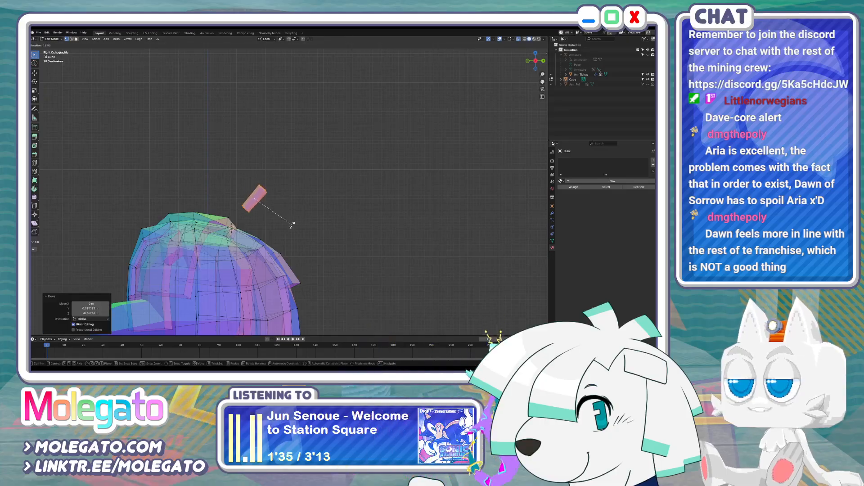
click(233, 205)
Extend the block's lower end down to the crown with an extra segment and scale that end smaller
drag(250, 218, 249, 217)
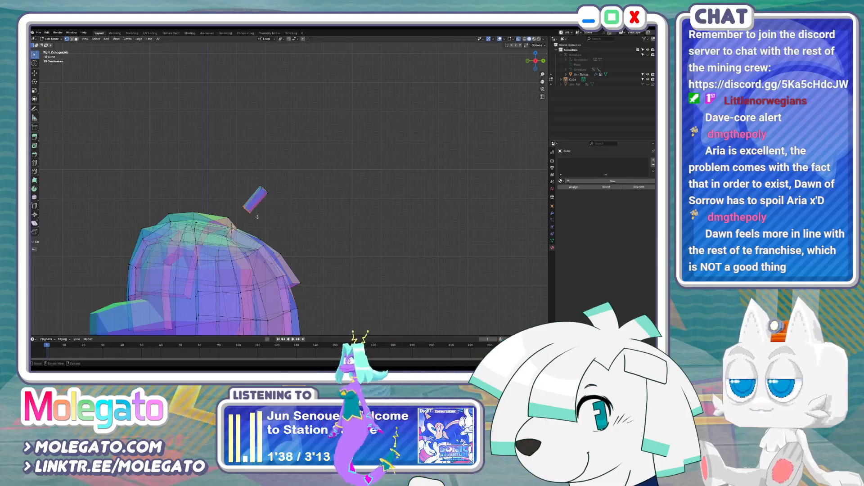
key(g)
click(250, 239)
key(s)
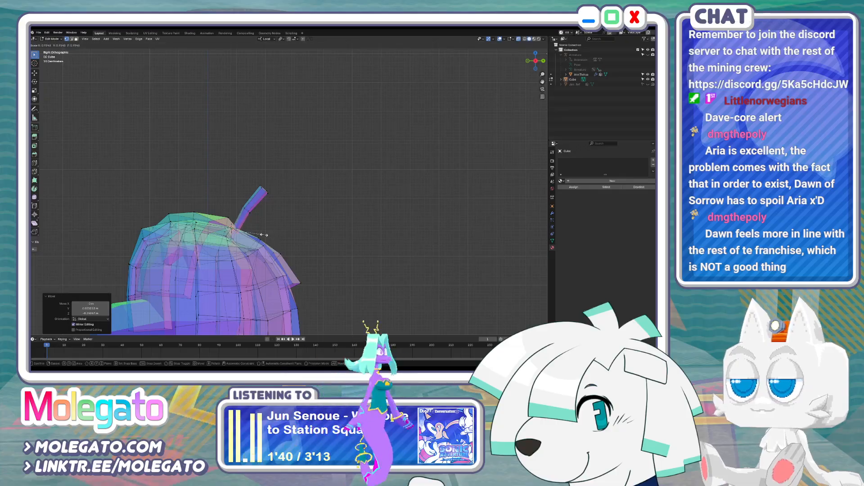
click(252, 241)
middle_drag(252, 240, 298, 246)
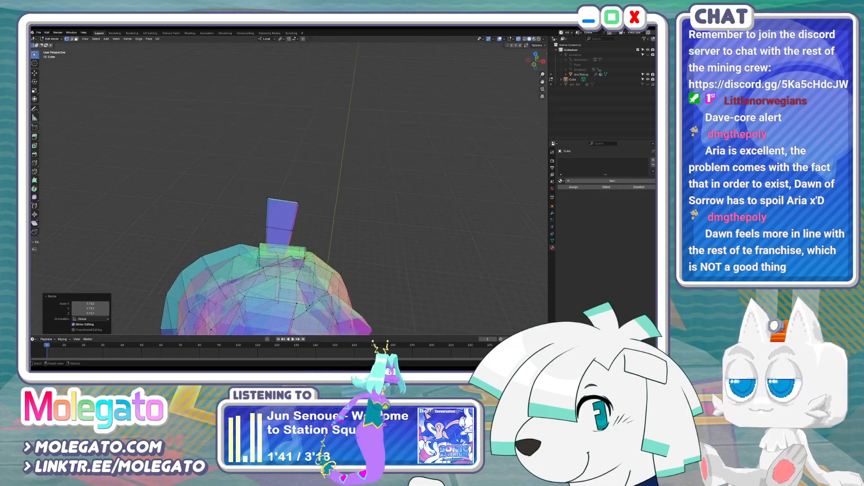
Shift the whole linked tuft sideways along the crown in the front view and fine-tune its rotation and position
key(KP_1)
key(ctrl+l)
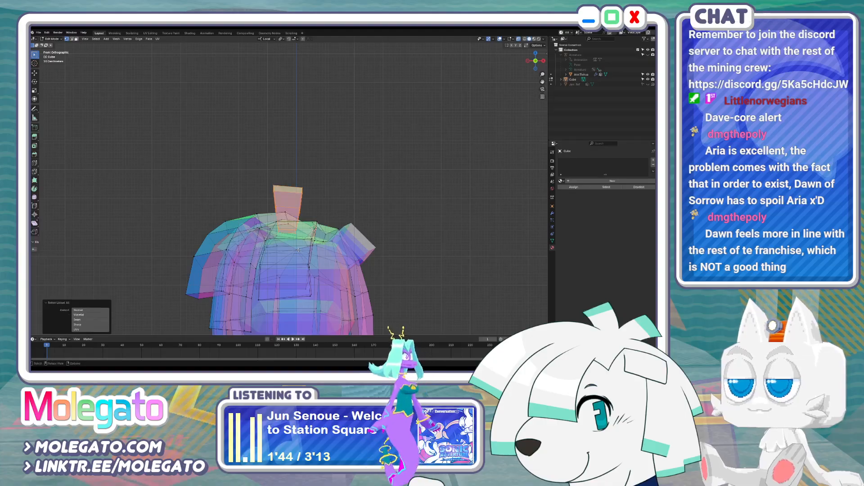
key(r)
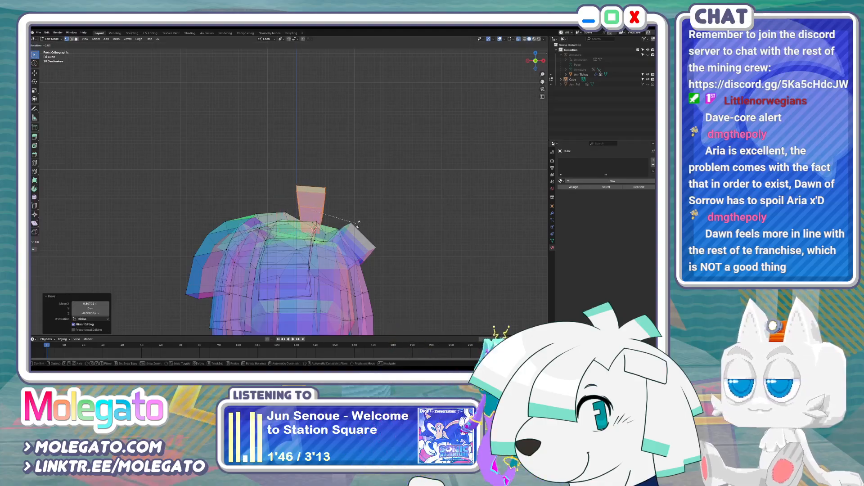
click(358, 223)
middle_drag(358, 223, 304, 262)
key(r)
key(g)
click(315, 229)
key(KP_8)
key(KP_8)
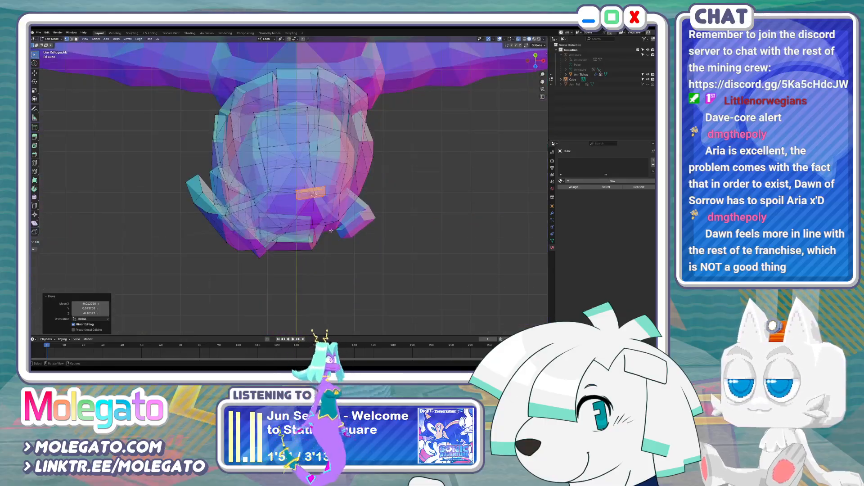
Move the tuft into place on the crown and bevel its middle edge loop to add a segment
key(g)
click(324, 212)
mouse_move(323, 212)
middle_down()
mouse_move(320, 188)
mouse_move(324, 219)
middle_up()
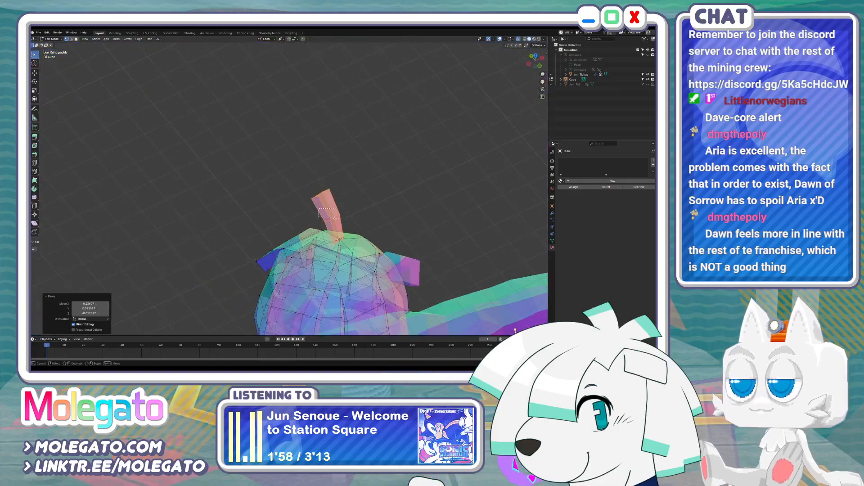
drag(335, 218, 346, 223)
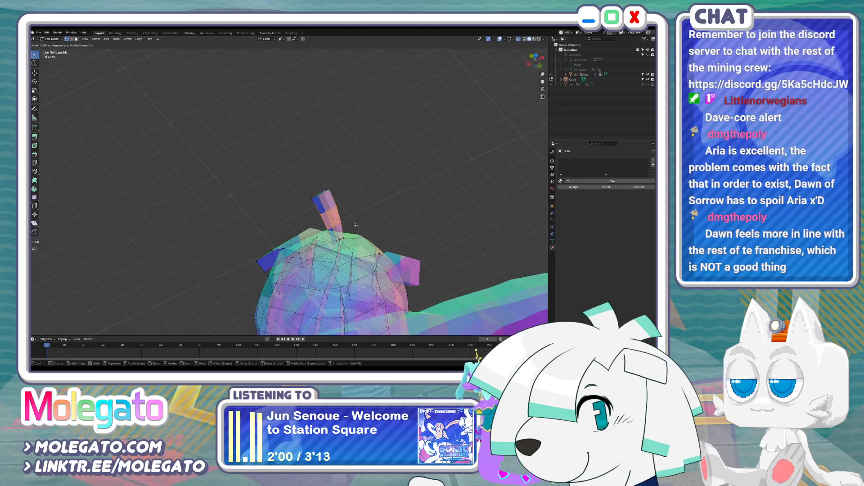
click(353, 224)
Rotate and move the tuft's upper end to bend it into a backward curve, and adjust its scale
middle_drag(353, 225, 377, 183)
key(r)
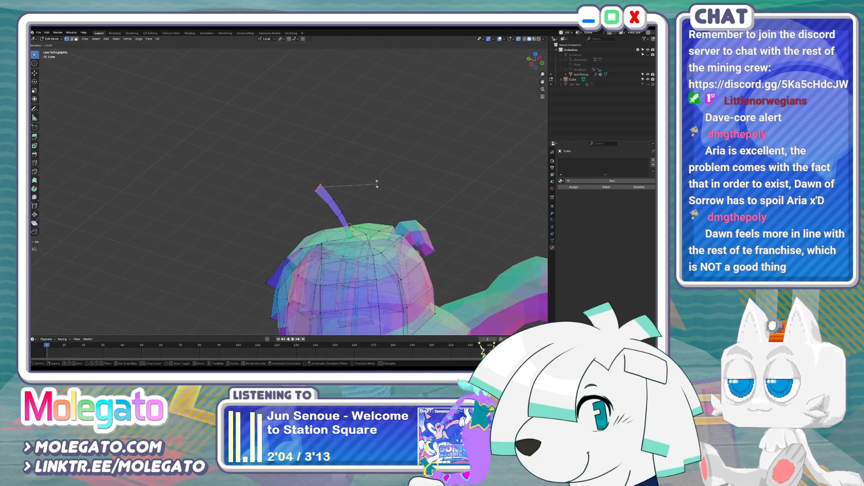
click(377, 178)
key(g)
click(368, 180)
key(g)
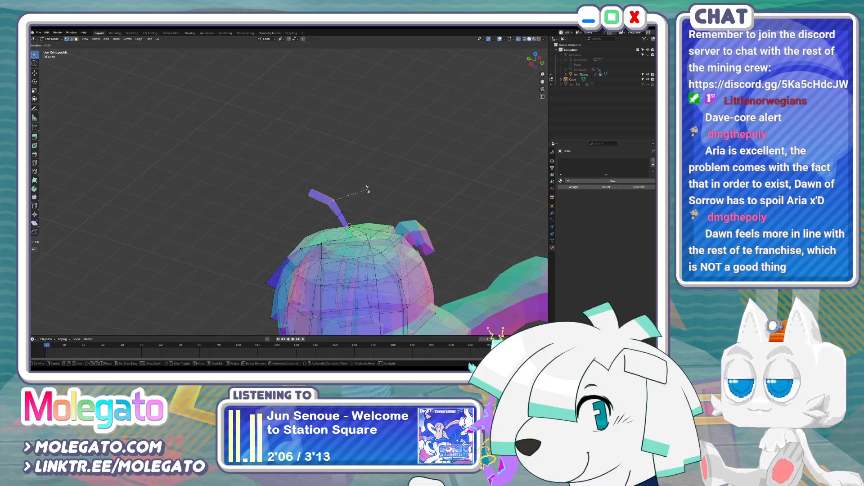
click(331, 203)
mouse_move(331, 204)
middle_down()
mouse_move(285, 233)
mouse_move(296, 235)
mouse_move(271, 223)
mouse_move(239, 238)
mouse_move(238, 229)
mouse_move(270, 211)
mouse_move(321, 199)
middle_up()
key(s)
click(306, 223)
Turn off X-ray, select the whole linked tuft and adjust its rotation and position on the crown
key(alt+z)
key(Tab)
key(Tab)
key(ctrl+l)
key(r)
click(287, 216)
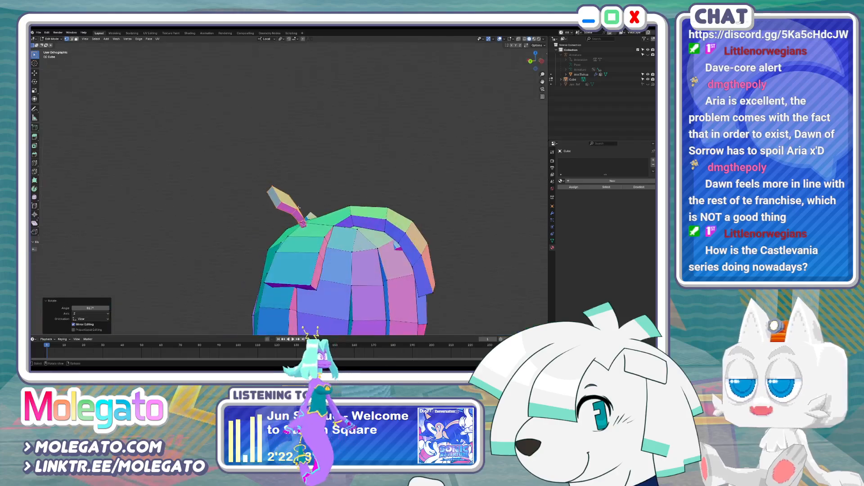
key(r)
click(315, 193)
key(g)
click(309, 212)
Fine-tune the tuft's placement from the back and the side so its base meets the crown
middle_drag(297, 225, 360, 245)
click(318, 253)
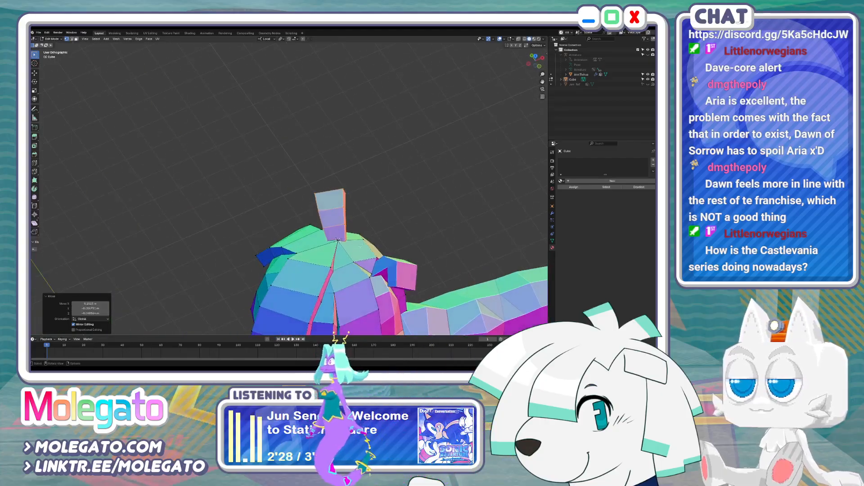
click(365, 251)
click(366, 253)
middle_drag(366, 253, 310, 223)
key(g)
click(308, 215)
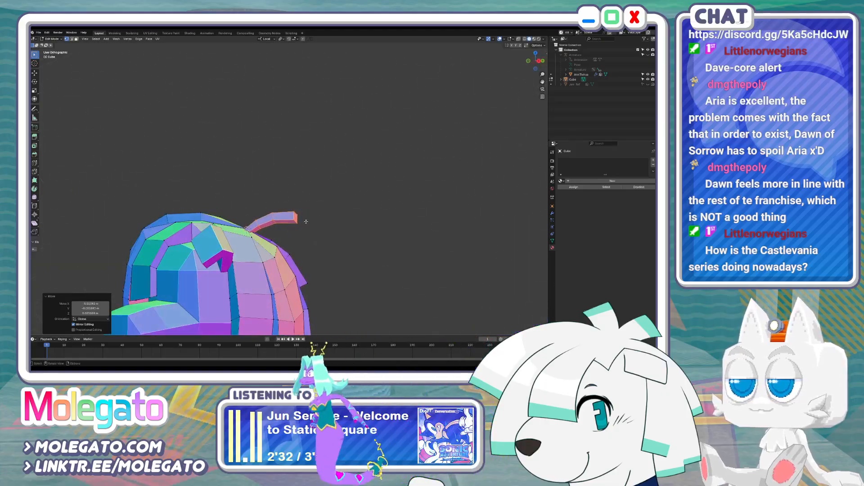
Delete the tuft's base face hidden inside the crown, using face selection with X-ray on
key(alt+z)
scroll(270, 203, up, 2)
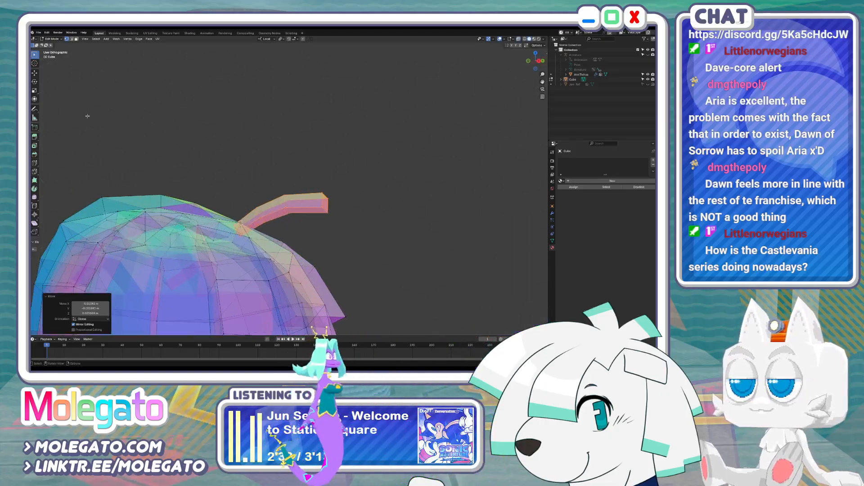
click(76, 39)
scroll(227, 198, up, 3)
click(260, 272)
middle_drag(260, 272, 296, 279)
key(x)
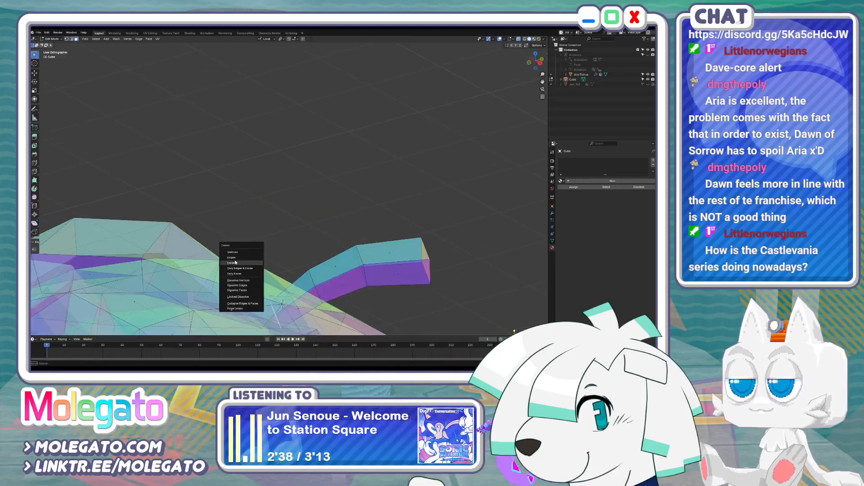
click(235, 263)
scroll(243, 268, down, 3)
key(alt+z)
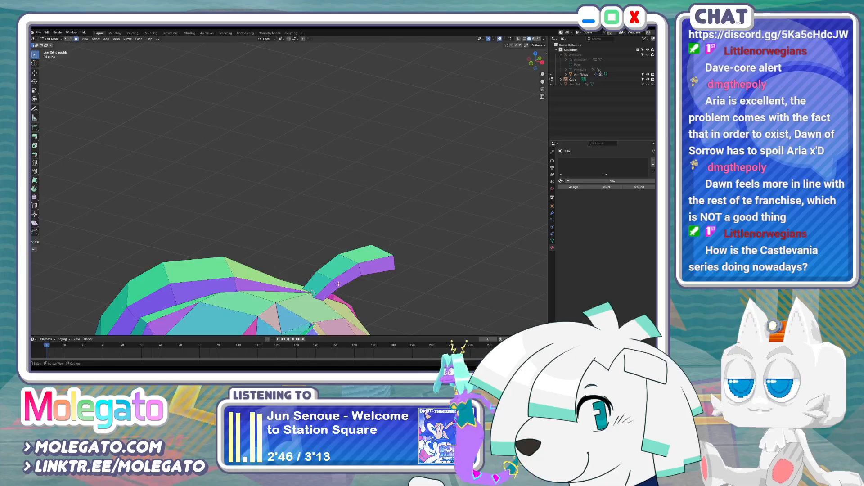
Duplicate the whole linked tuft in the top view and rotate the copy to fan away from the original
key(ctrl+l)
key(KP_7)
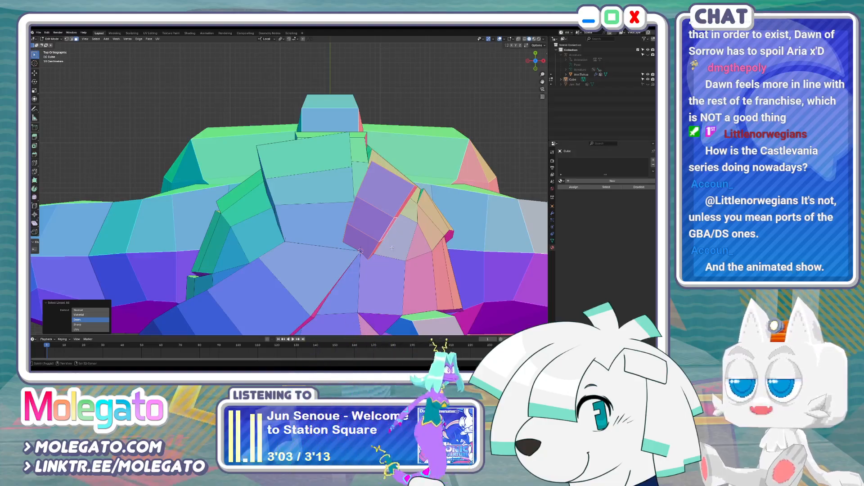
key(shift+d)
click(374, 253)
key(r)
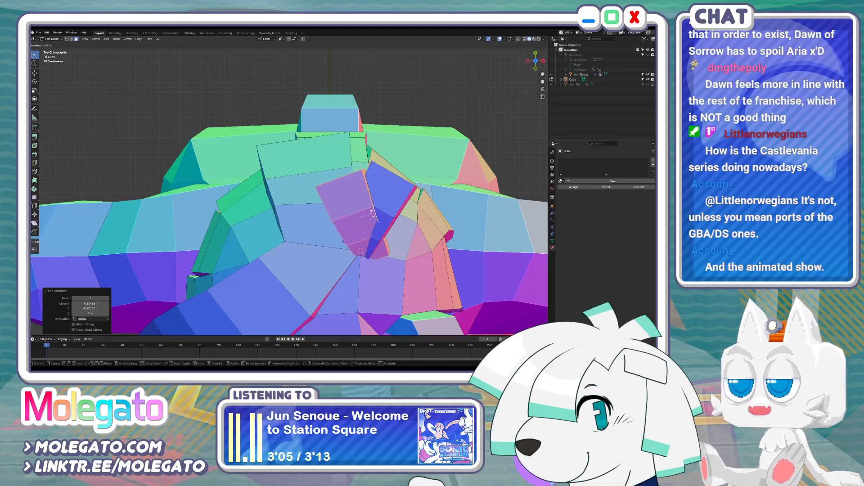
click(372, 212)
Move the duplicated tuft next to the original on the crown and rotate it to stand more upright
middle_drag(372, 213, 368, 187)
key(g)
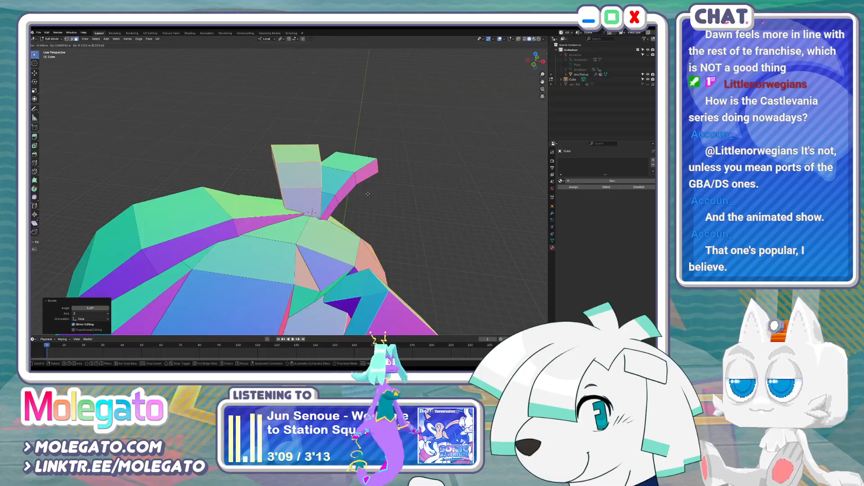
click(363, 193)
click(364, 198)
middle_drag(364, 198, 332, 167)
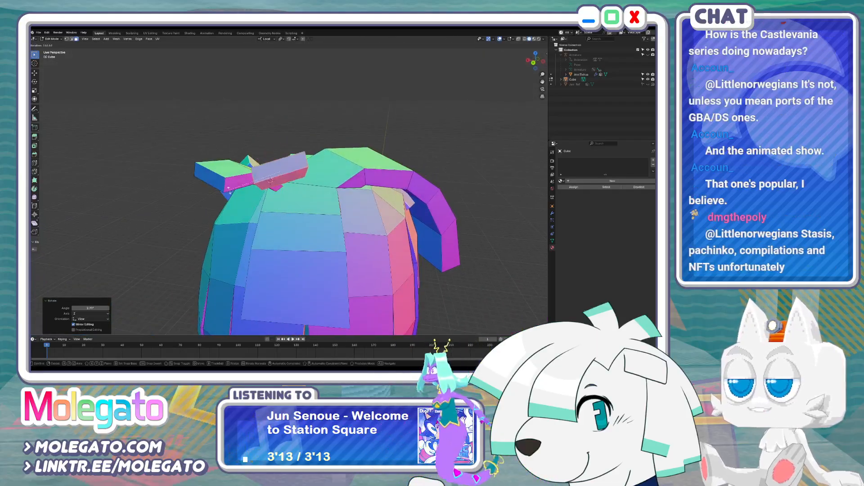
middle_drag(259, 193, 366, 186)
key(r)
click(357, 177)
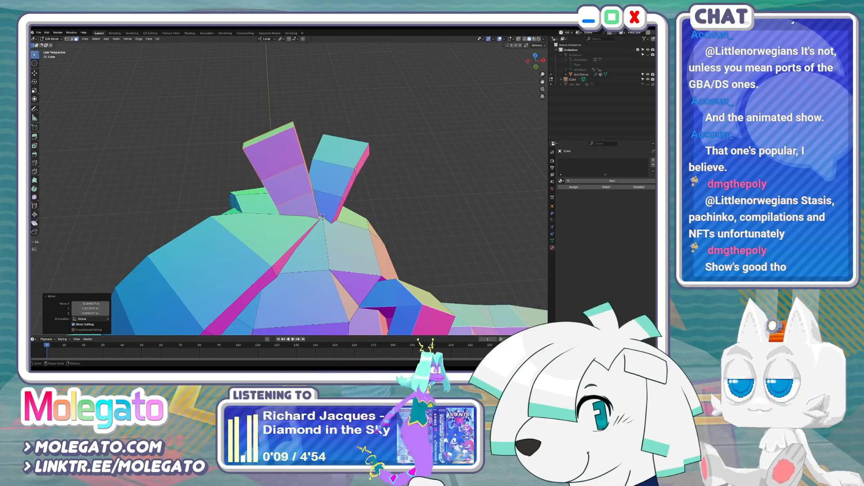
Adjust the duplicated tuft's tilt and lower its base into the crown beside the original
key(alt+z)
key(alt+z)
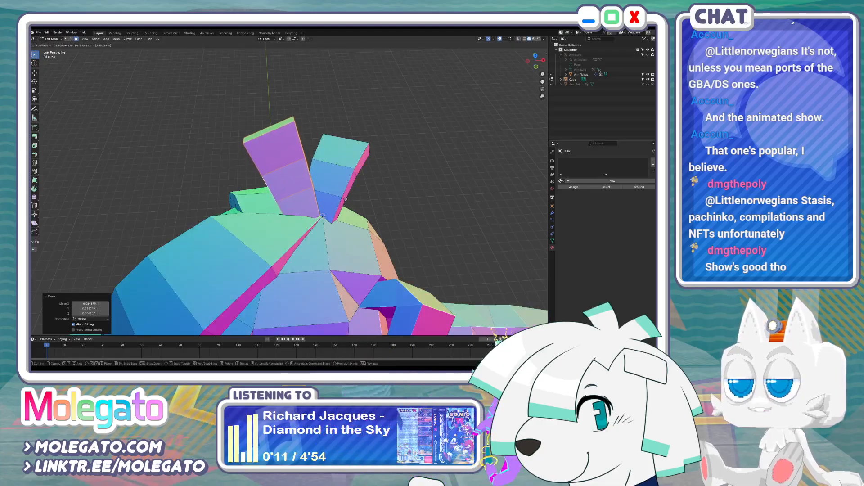
click(345, 199)
key(r)
click(345, 202)
key(g)
click(345, 212)
Nudge the duplicated tuft from several angles to bring its base against the original tuft's root
middle_drag(347, 216, 325, 236)
key(g)
click(329, 221)
key(g)
click(340, 218)
key(g)
click(311, 200)
key(g)
click(319, 205)
key(Tab)
scroll(342, 218, down, 4)
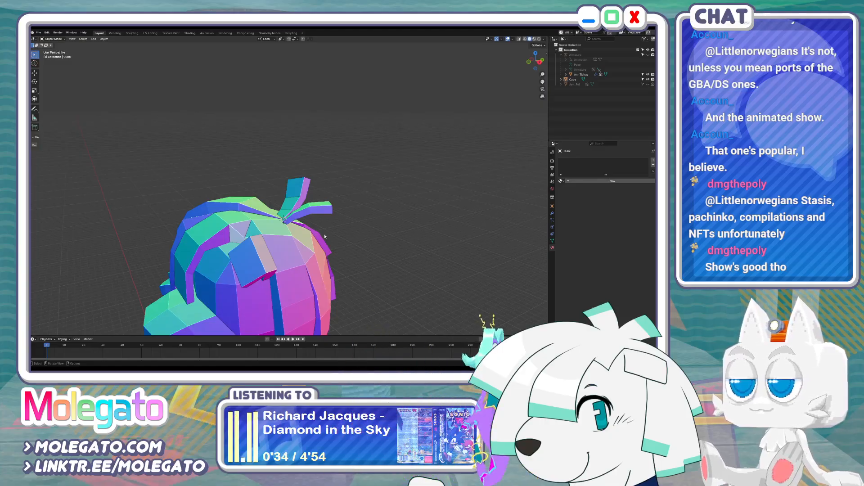
Select both linked tufts and recalculate their normals to face outside
key(Tab)
scroll(323, 231, up, 2)
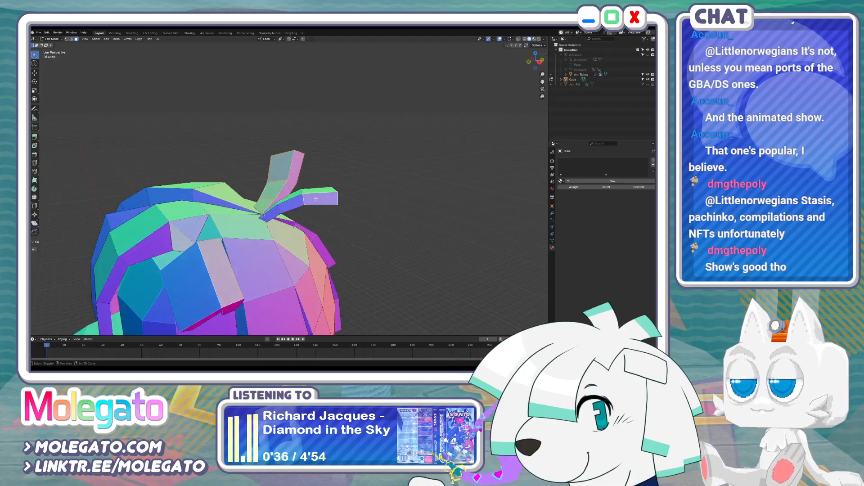
key(ctrl+l)
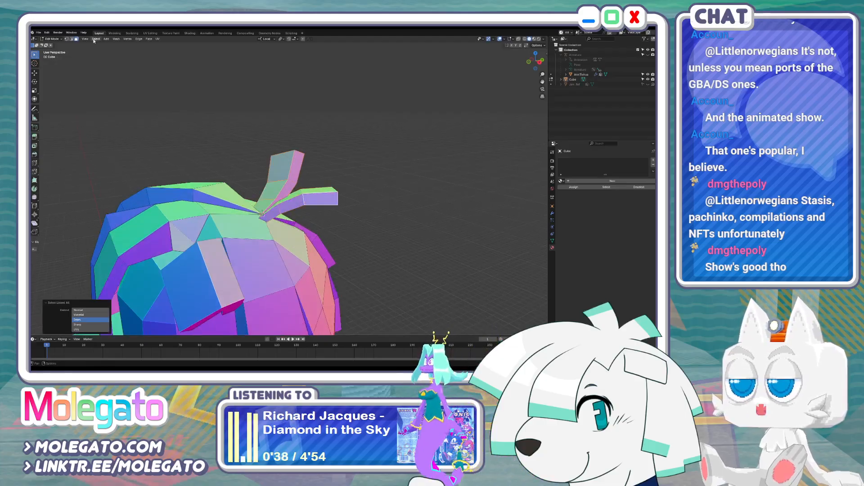
click(113, 40)
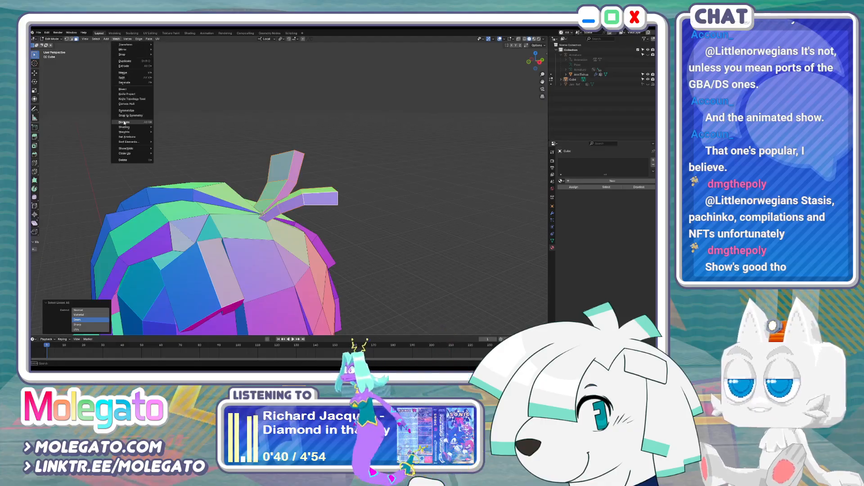
mouse_move(128, 122)
click(182, 131)
key(Tab)
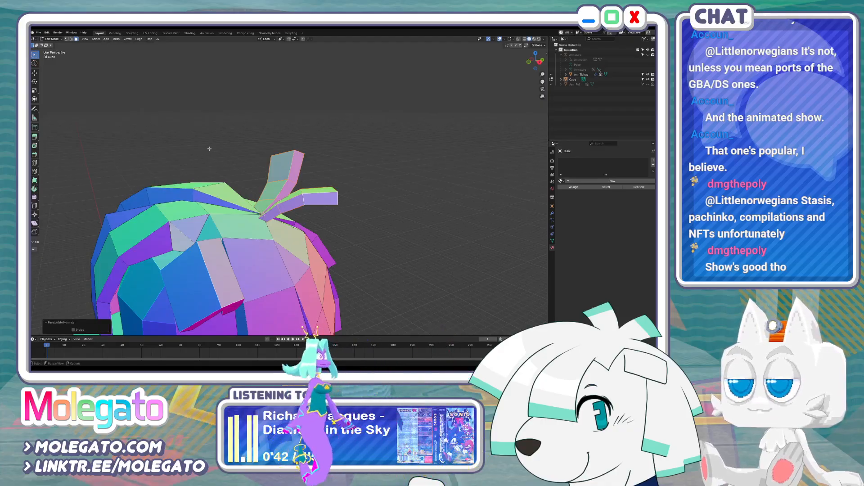
Rotate and move the original tuft so it leans outward, away from the duplicated tuft
middle_drag(206, 149, 345, 210)
key(alt+z)
key(alt+z)
scroll(290, 204, down, 1)
scroll(290, 204, up, 2)
key(Tab)
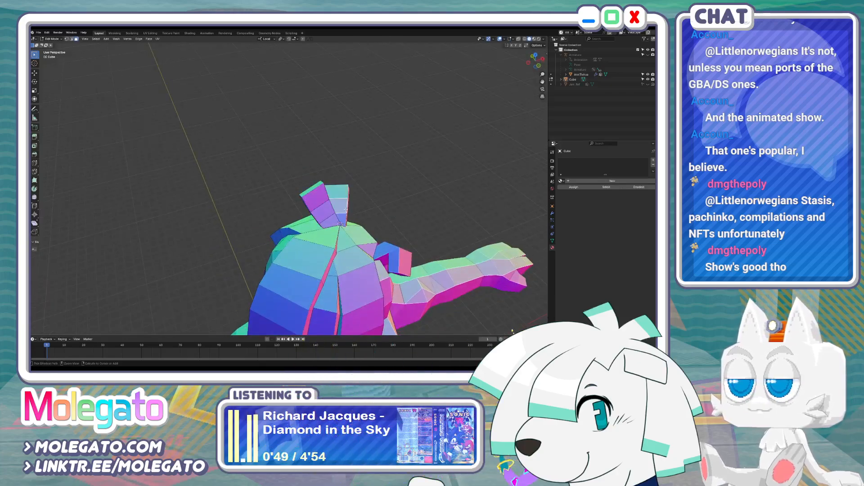
key(r)
click(373, 248)
key(g)
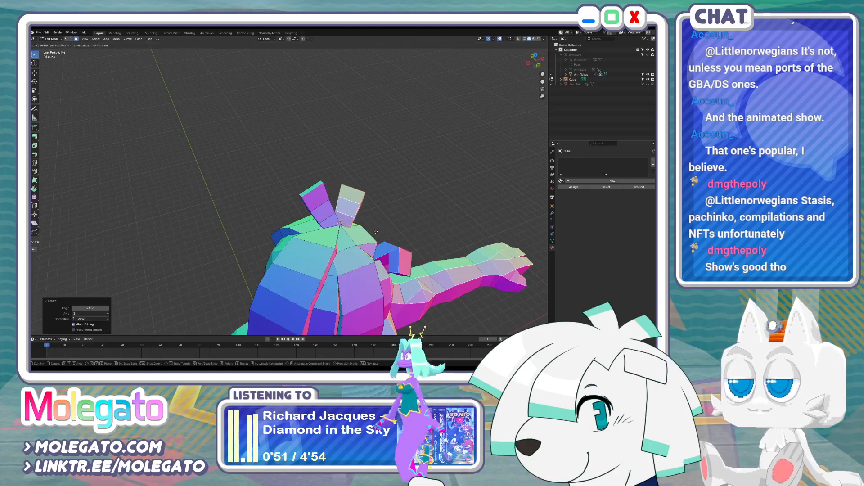
click(377, 233)
mouse_move(378, 233)
middle_down()
mouse_move(336, 198)
mouse_move(366, 227)
middle_up()
key(r)
click(352, 210)
Scale down the edge loop at the original tuft's base, using edge selection with X-ray on
key(alt+z)
scroll(364, 229, up, 2)
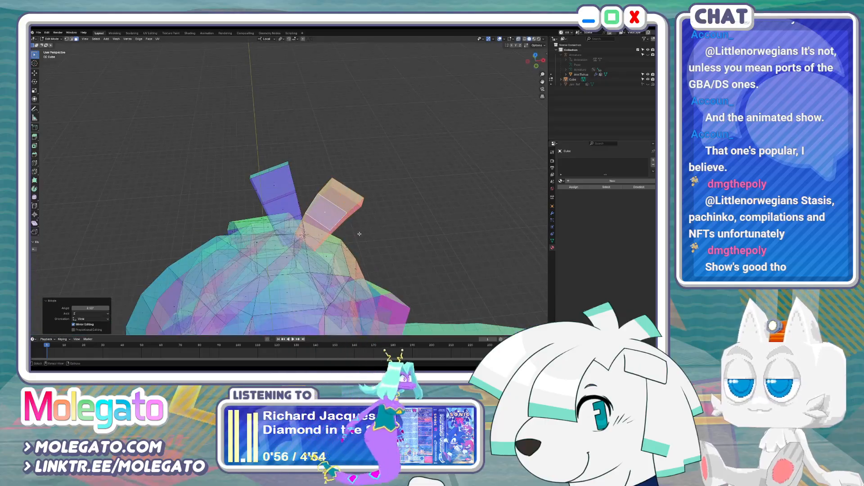
click(72, 39)
scroll(273, 215, up, 2)
alt+click(320, 257)
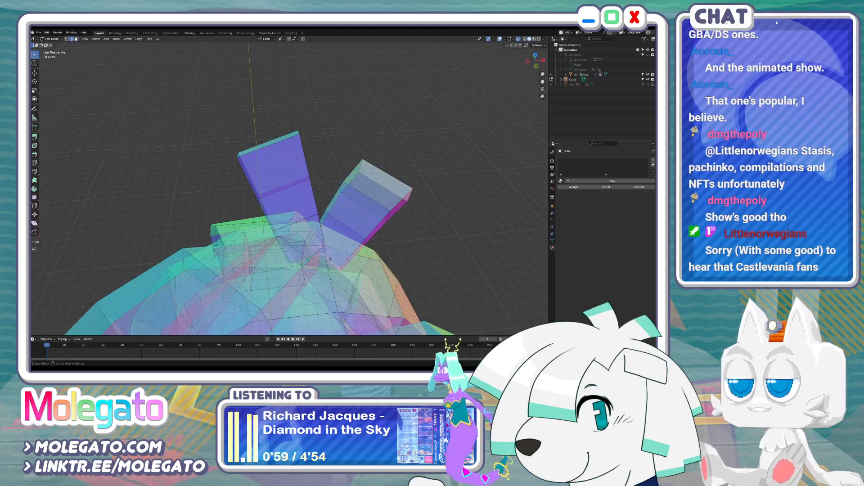
key(s)
click(351, 262)
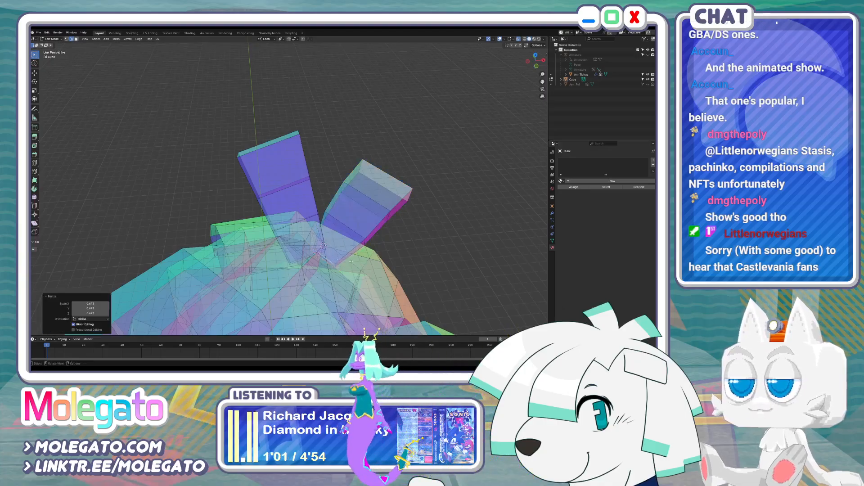
Enlarge the original tuft's middle edge loops to round its outline and shrink its base loop further
alt+click(346, 229)
key(s)
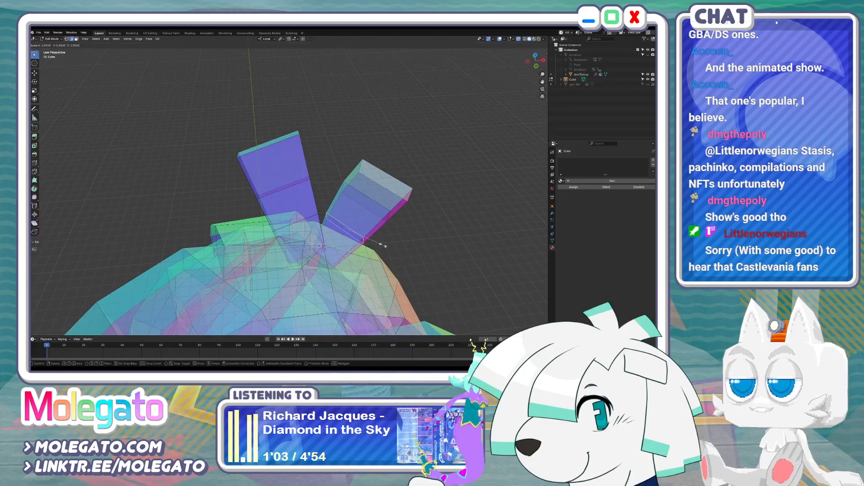
click(380, 243)
key(s)
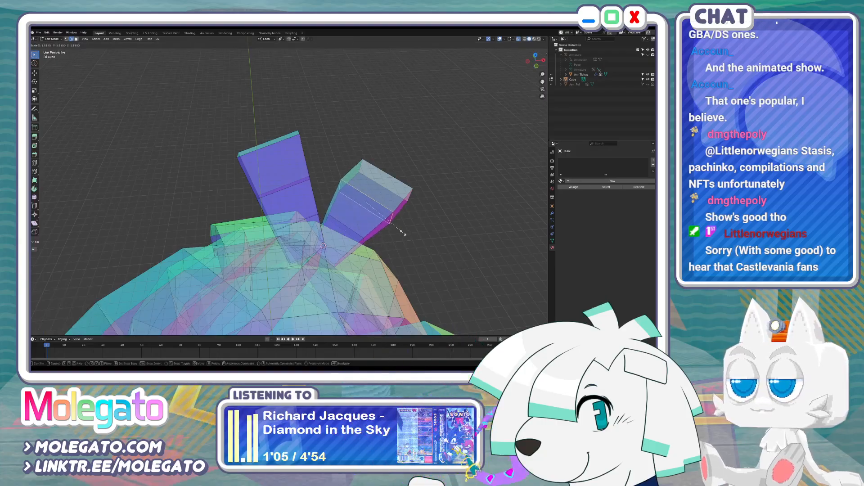
click(401, 222)
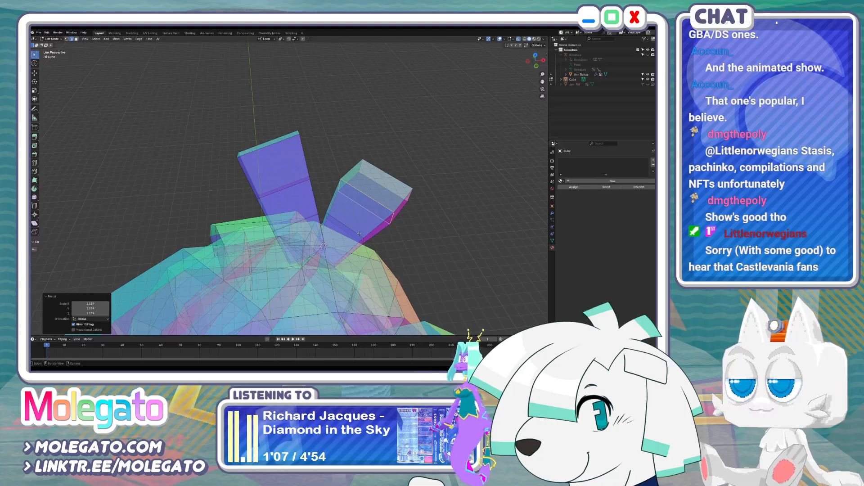
key(s)
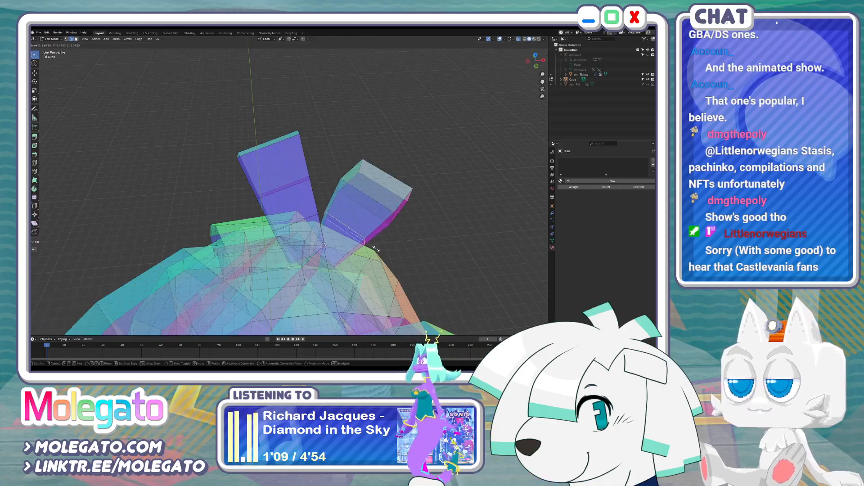
click(376, 249)
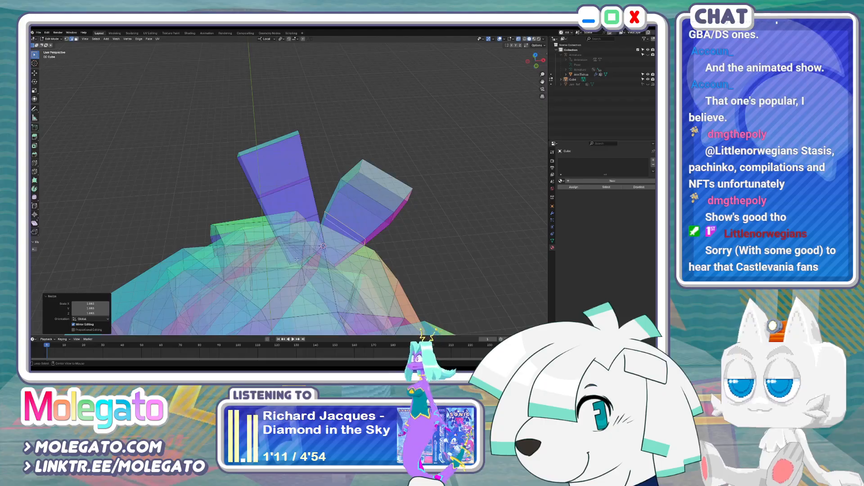
key(s)
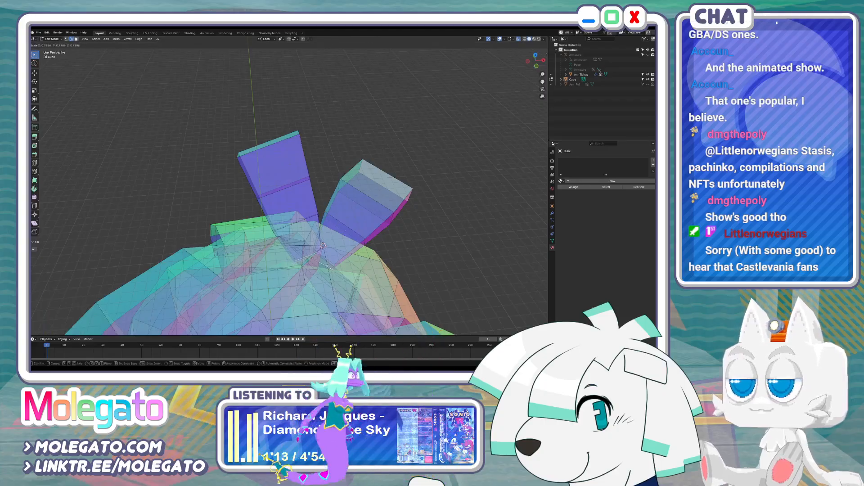
click(329, 268)
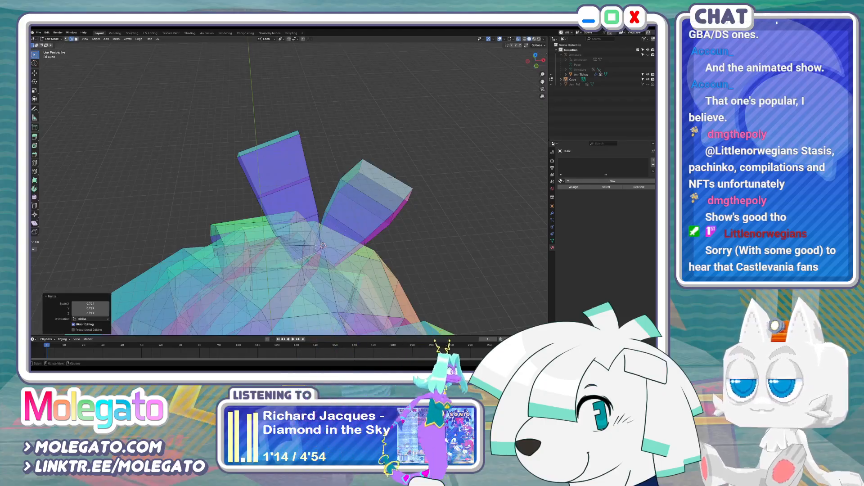
Enlarge the edge loop across the duplicated tuft's middle and return to Object Mode
click(332, 219)
alt+click(304, 189)
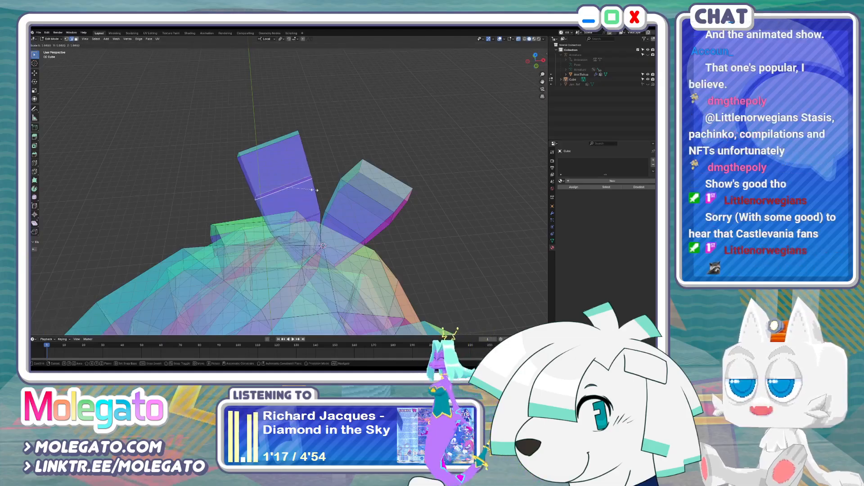
click(315, 189)
middle_drag(315, 190, 365, 225)
scroll(311, 189, up, 3)
key(Tab)
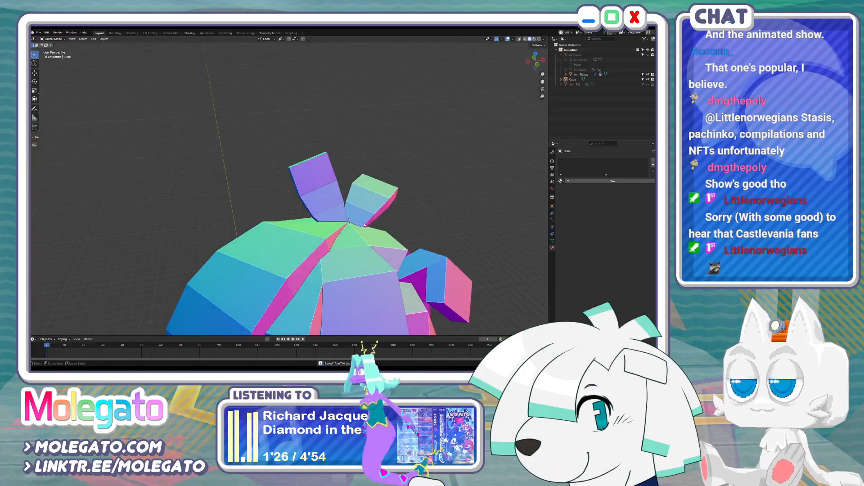
Save the file and, with X-ray on in Edit Mode, move the end of the outward-bent crown tuft
key(ctrl+s)
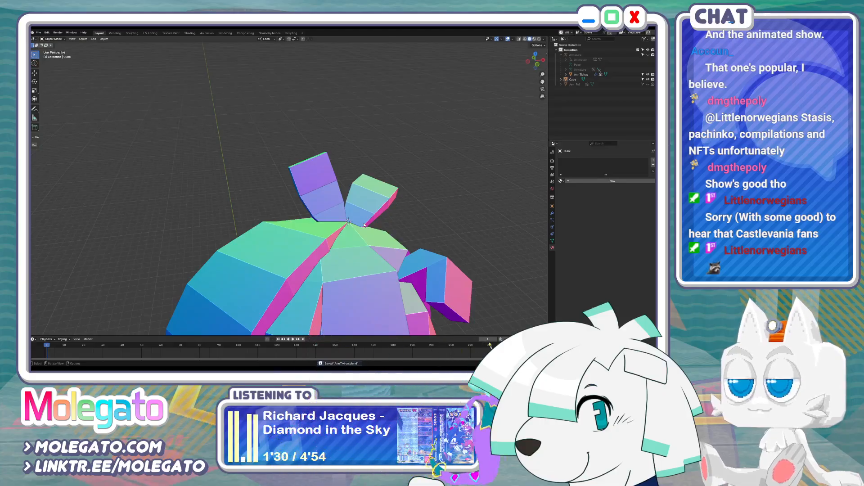
scroll(377, 234, down, 5)
middle_drag(391, 245, 349, 154)
scroll(364, 183, up, 3)
scroll(331, 192, up, 3)
key(alt+z)
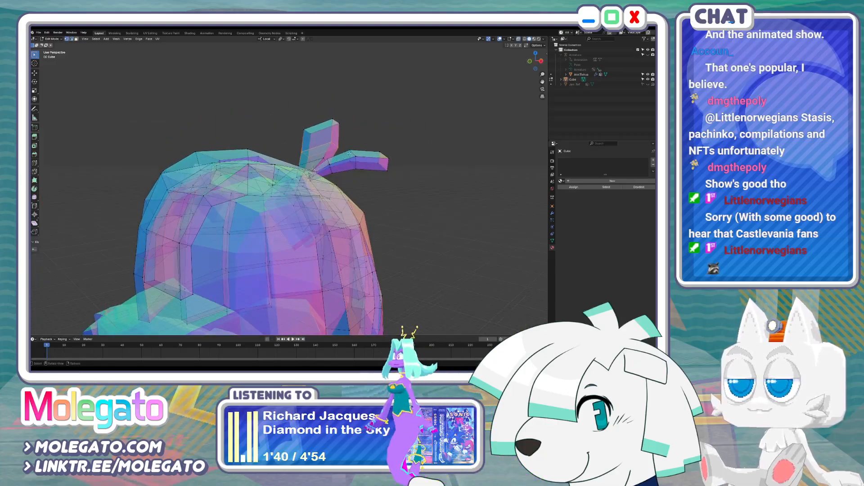
drag(364, 171, 364, 170)
key(g)
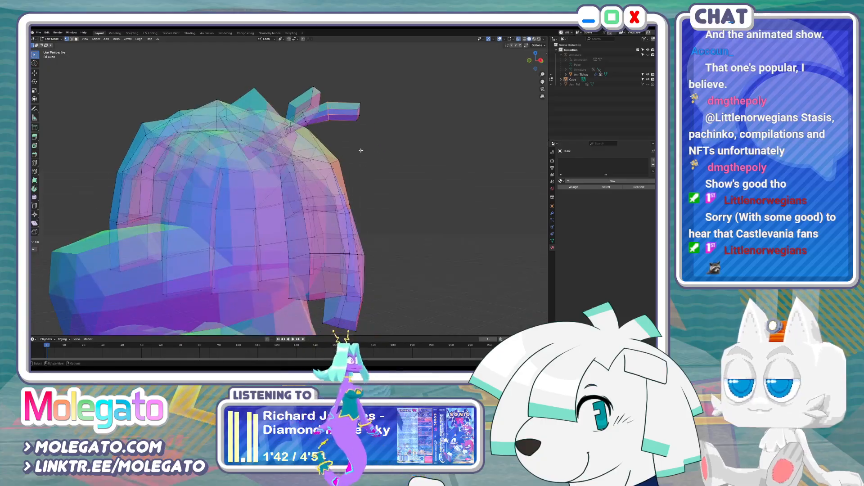
click(356, 131)
Move and rotate the end of the outward-bent tuft so it angles upward beside the other tuft
middle_drag(356, 130, 362, 149)
click(347, 106)
click(320, 180)
drag(390, 168, 389, 169)
middle_drag(390, 169, 375, 161)
key(g)
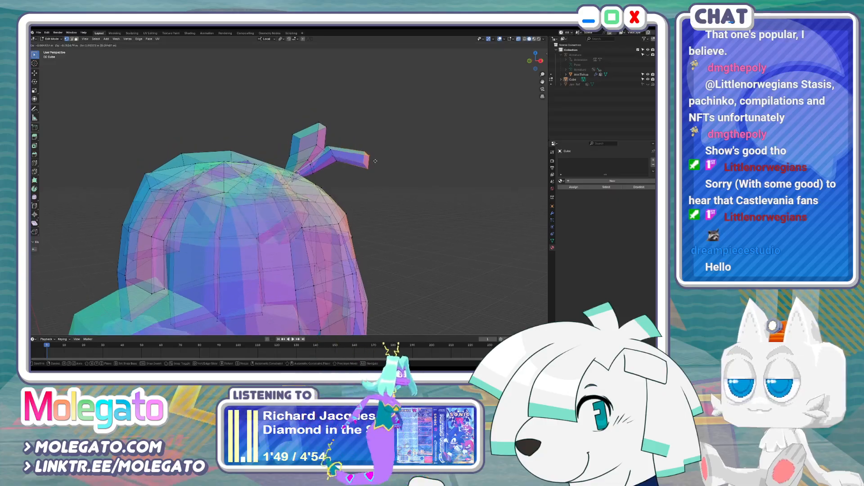
click(358, 142)
key(r)
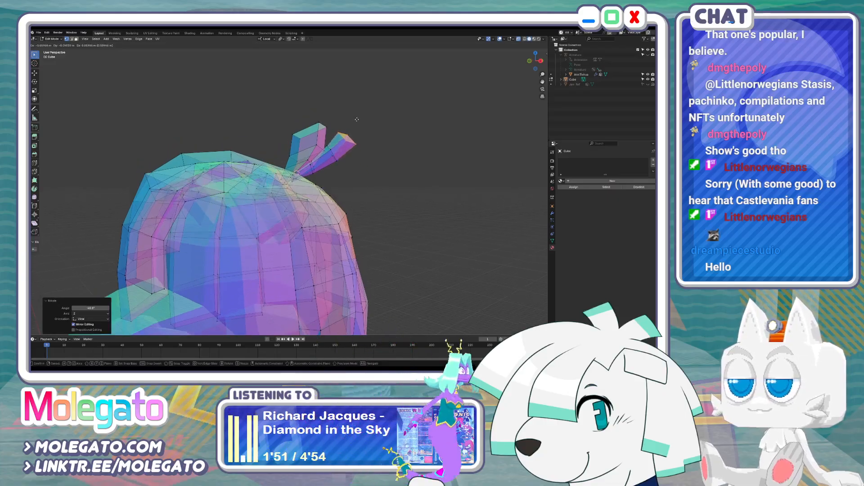
click(356, 120)
Rotate and reposition the selected tuft section from a high view so it fans away from its neighbour
middle_drag(349, 120, 453, 214)
key(r)
key(r)
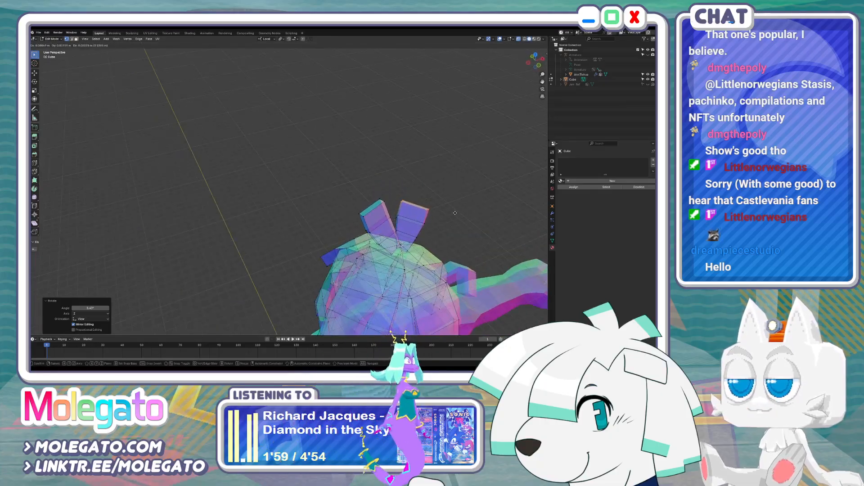
click(407, 215)
drag(433, 228, 433, 228)
key(g)
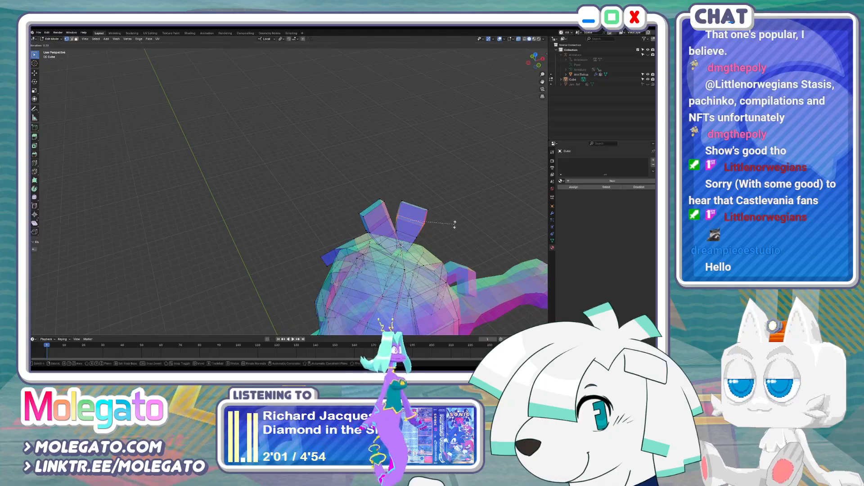
click(451, 228)
key(g)
click(451, 228)
Shift the outward tuft's selected geometry closer to the crown and return to Object Mode in front view
key(alt+z)
middle_drag(451, 228, 374, 234)
key(alt+z)
scroll(374, 234, up, 3)
key(g)
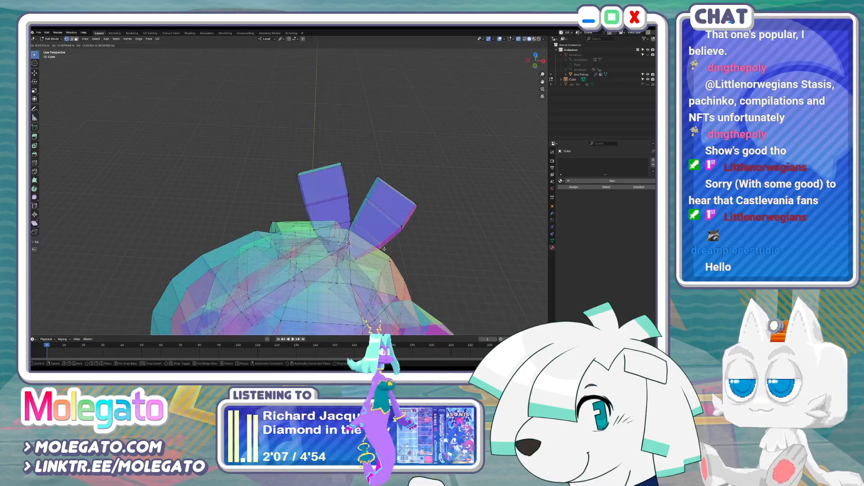
click(394, 245)
key(alt+z)
scroll(396, 244, down, 2)
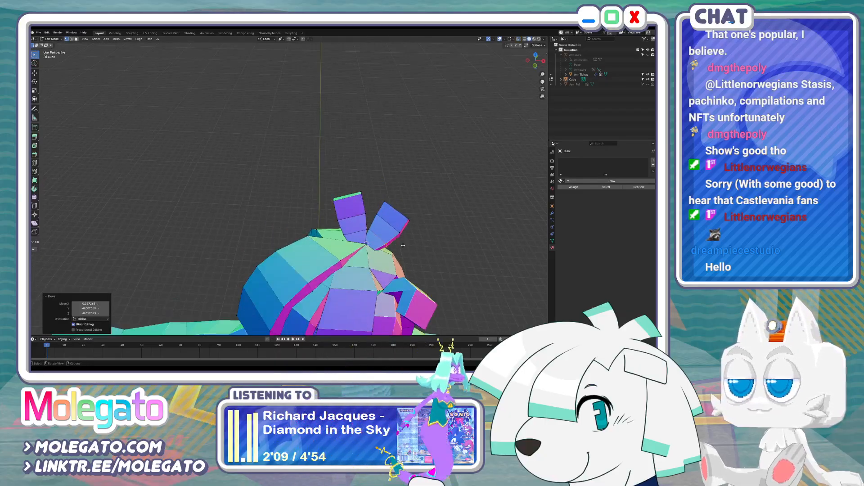
key(KP_1)
key(Tab)
Enter Edit Mode and reposition the selected geometry on the long hair strand at the side of the head
scroll(367, 234, down, 4)
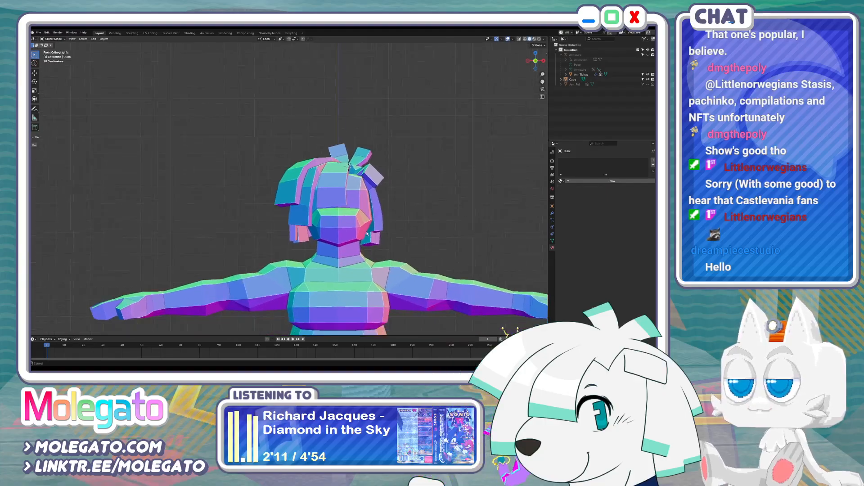
middle_drag(367, 234, 321, 213)
middle_drag(262, 228, 303, 229)
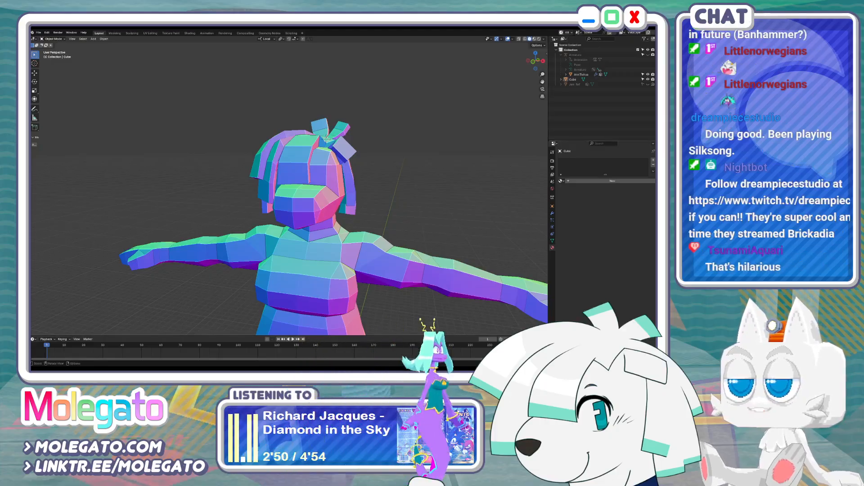
middle_drag(472, 151, 399, 149)
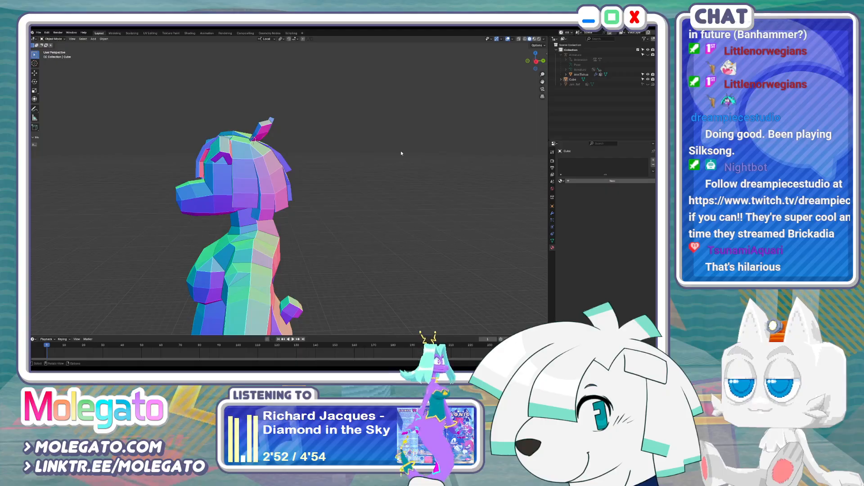
key(Tab)
middle_drag(277, 194, 247, 182)
key(g)
click(249, 177)
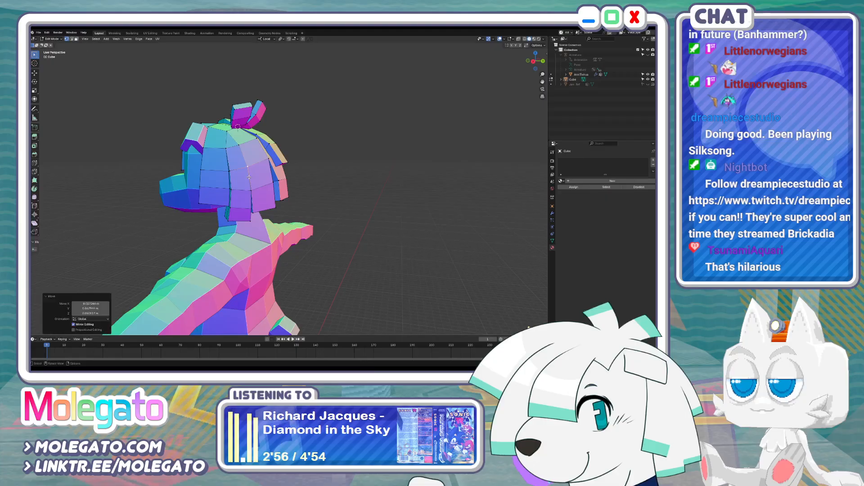
Nudge the vertices along the side hair strand's edge to even out its outline, with X-ray on
middle_drag(242, 142, 253, 218)
key(alt+z)
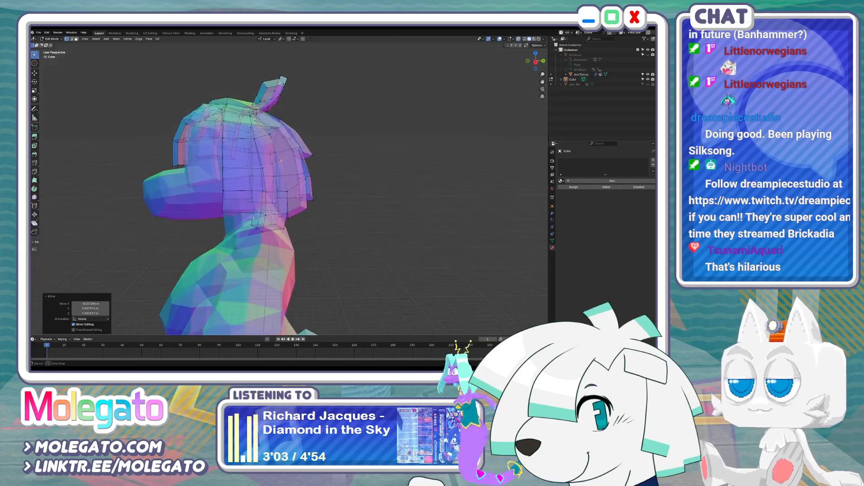
key(g)
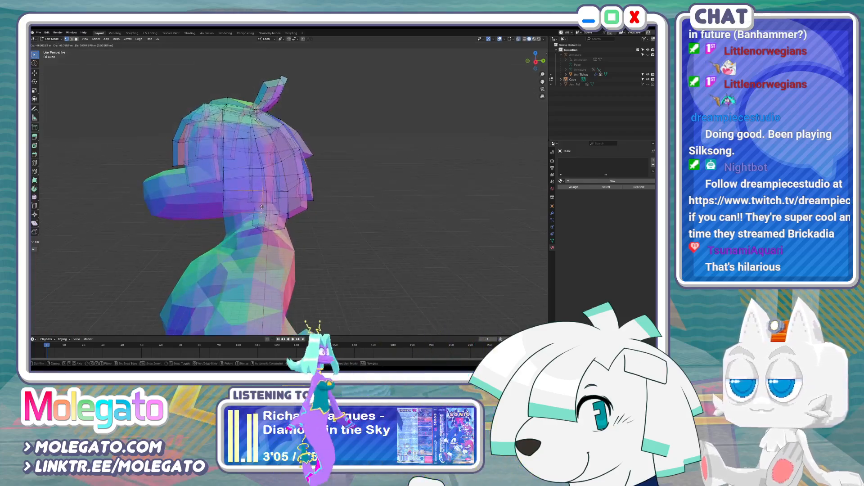
click(261, 203)
click(261, 169)
key(g)
click(259, 169)
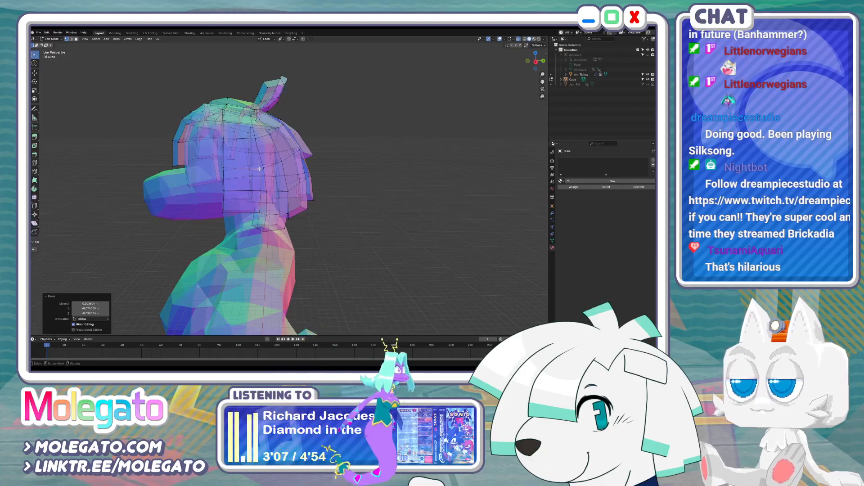
click(265, 168)
key(g)
click(264, 169)
click(267, 216)
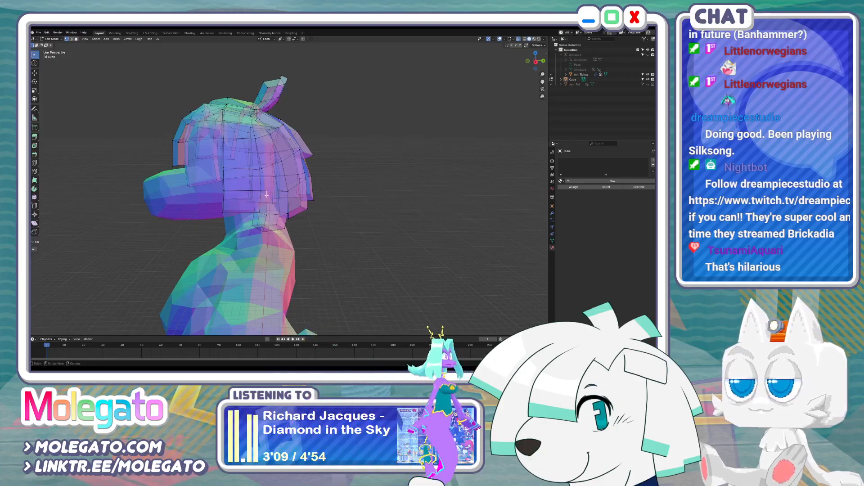
Move the vertices at the side strand's lower end beside the neck
middle_drag(266, 224, 258, 223)
key(g)
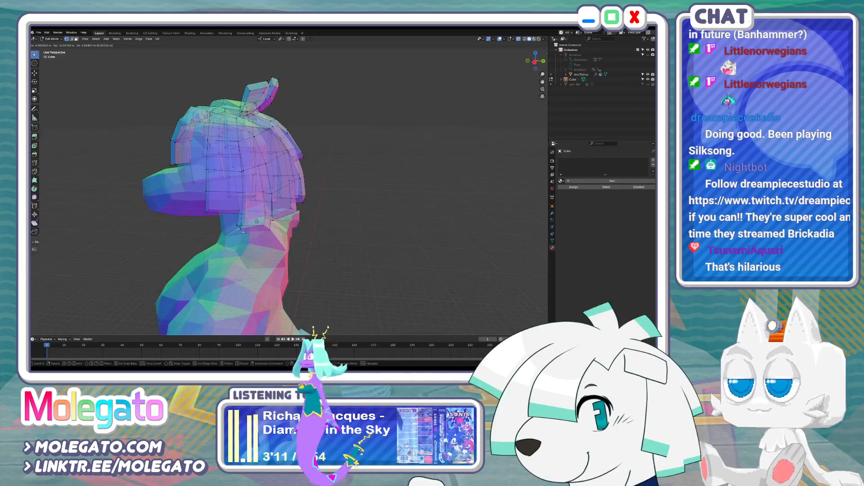
click(255, 221)
scroll(243, 229, up, 4)
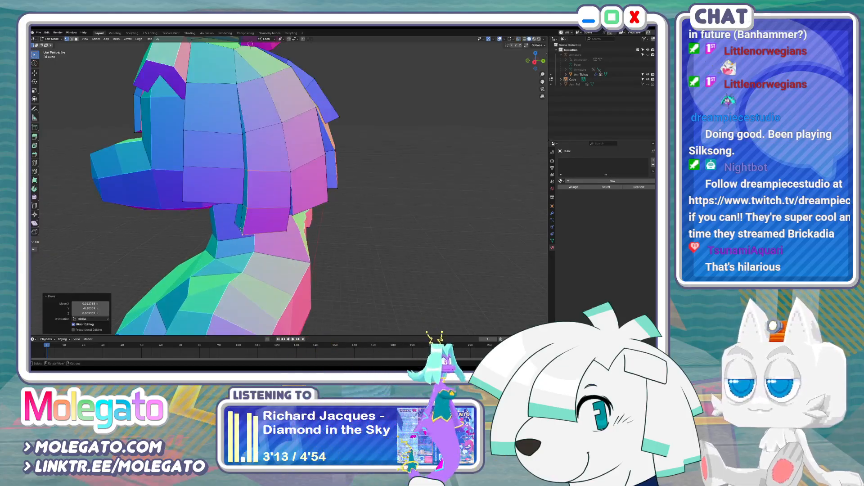
middle_drag(243, 228, 408, 177)
key(g)
click(272, 222)
Merge all the hair mesh's vertices by distance and return to Object Mode in front view
key(a)
key(m)
click(326, 190)
scroll(323, 205, down, 1)
key(Tab)
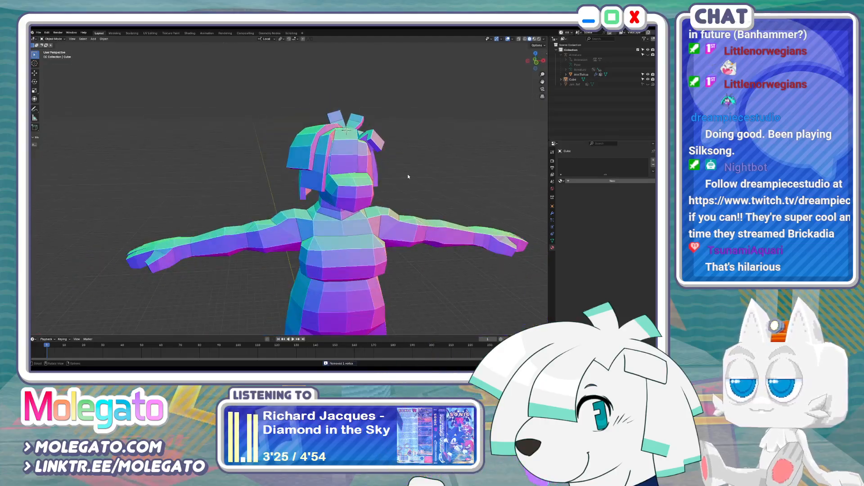
key(KP_1)
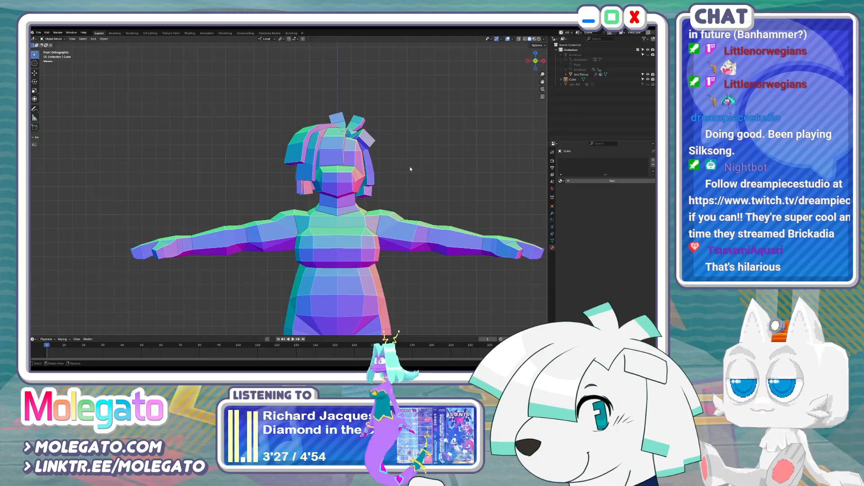
Clear the selection in Edit Mode and move the upper vertices where the front strand meets the fringe
middle_drag(410, 168, 310, 203)
key(Tab)
scroll(284, 224, up, 3)
key(alt+z)
key(alt+z)
key(alt+a)
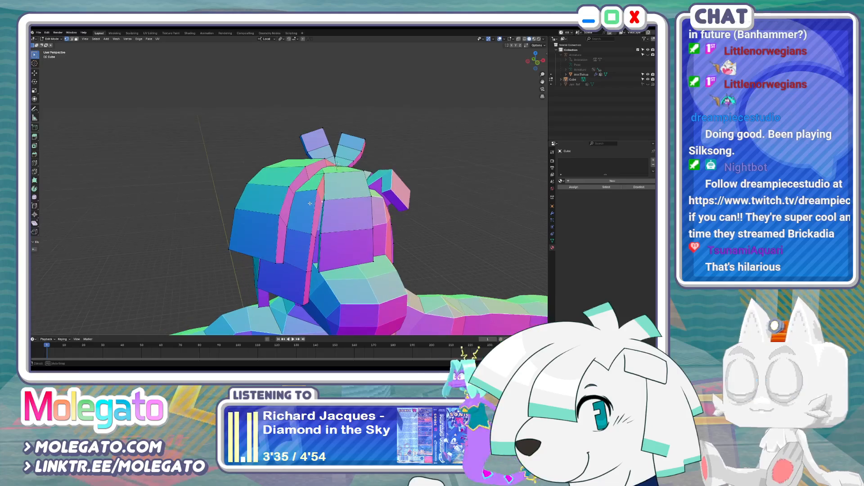
click(320, 206)
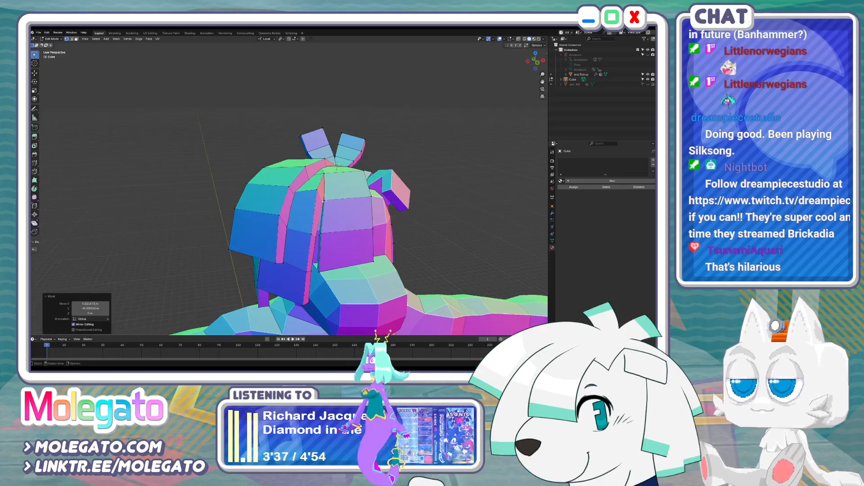
click(324, 176)
middle_drag(324, 177, 302, 234)
key(g)
click(304, 182)
Move the middle and lower vertices on the fringe edge beside the front strand
click(297, 233)
click(314, 215)
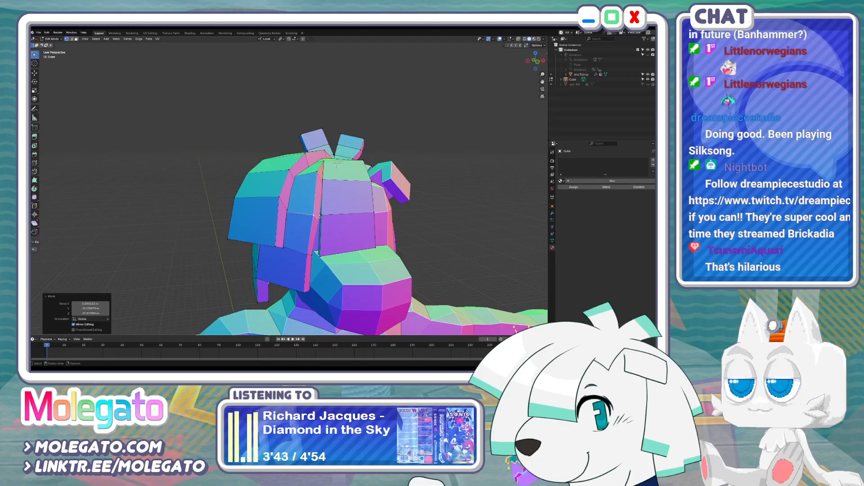
key(g)
click(330, 214)
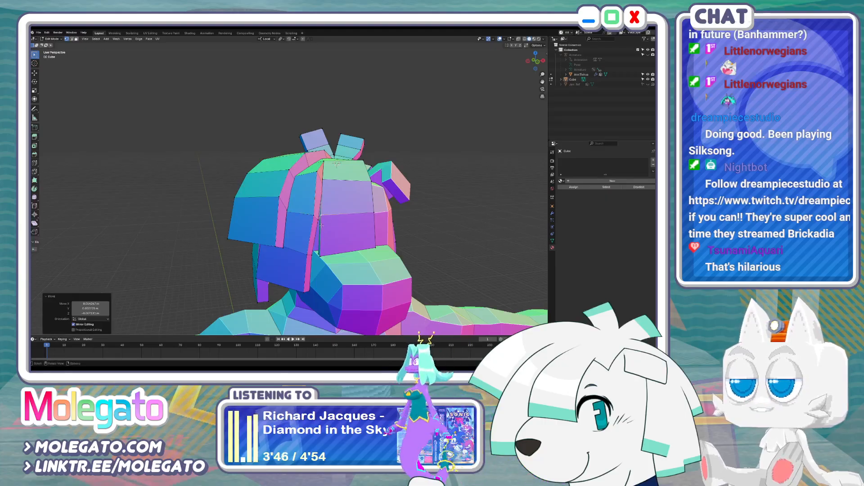
key(g)
click(312, 255)
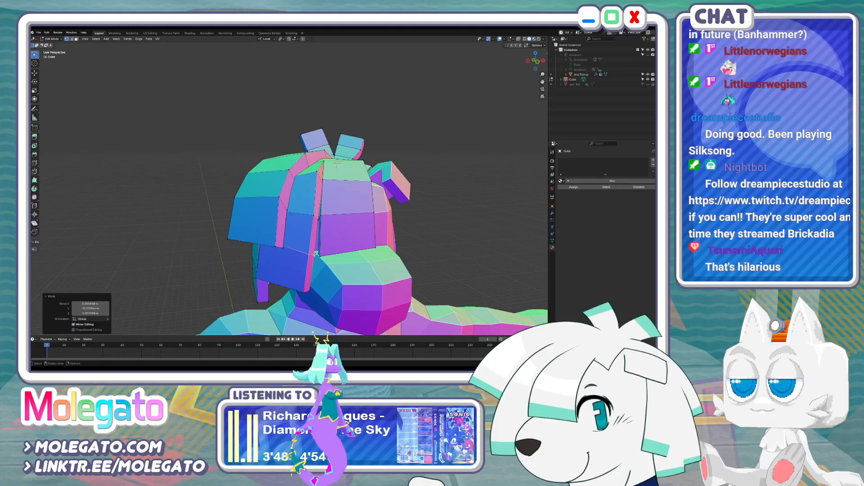
Edge-slide the selected vertices of the strand at the side of the face, using X-ray
middle_drag(311, 254, 343, 237)
key(alt+z)
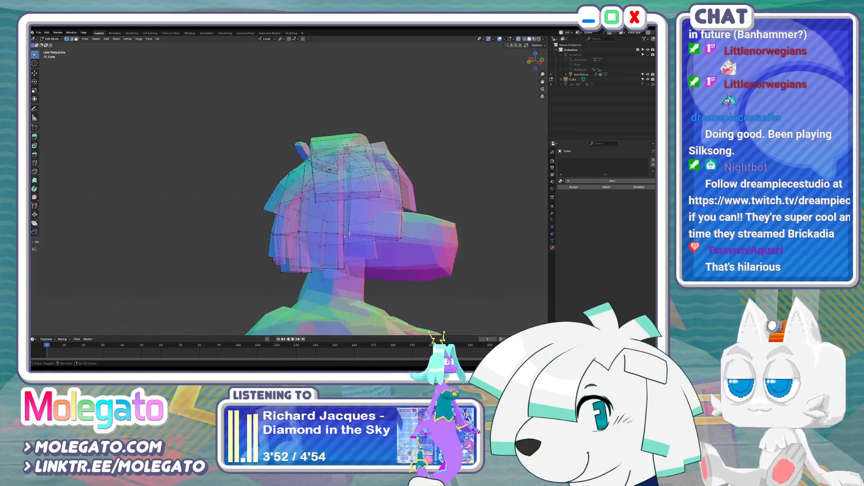
key(g)
click(350, 229)
key(alt+z)
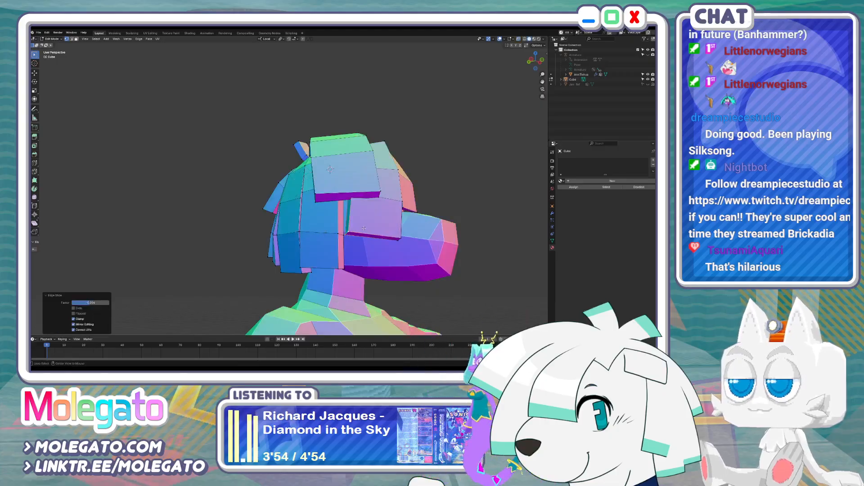
Move the front strand's bottom corner vertices over the cheek with X-ray on and return to Object Mode
middle_drag(389, 228, 372, 239)
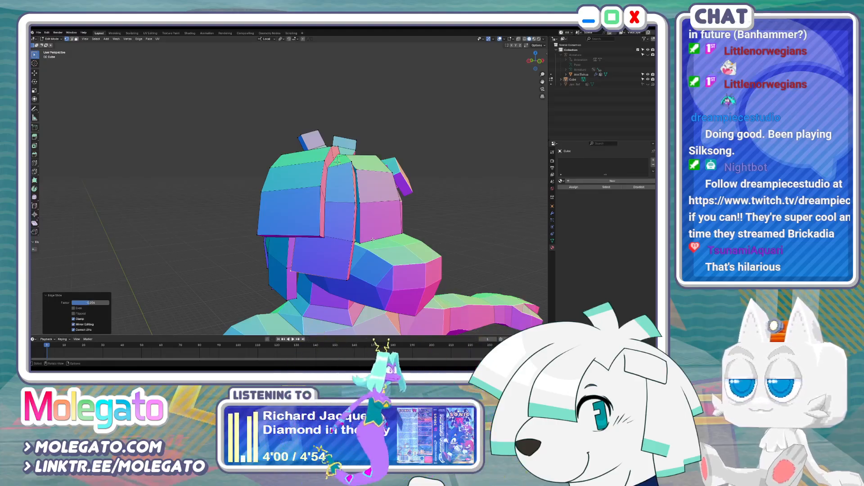
scroll(315, 262, up, 2)
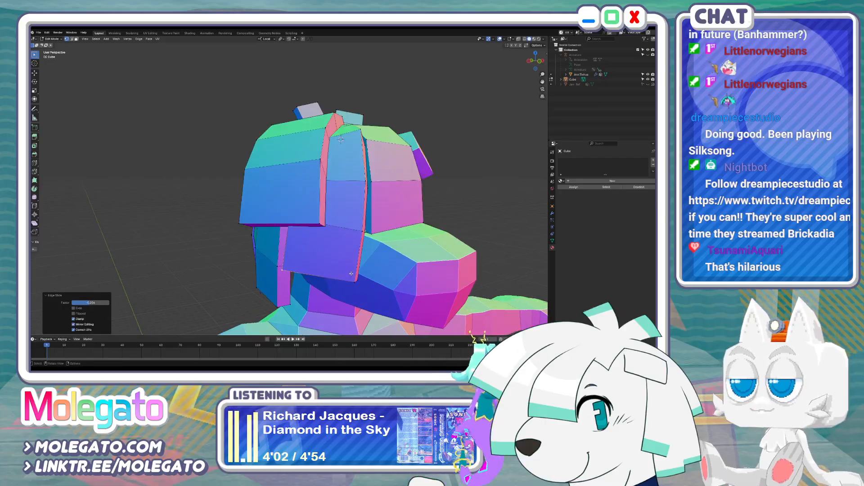
key(alt+z)
key(g)
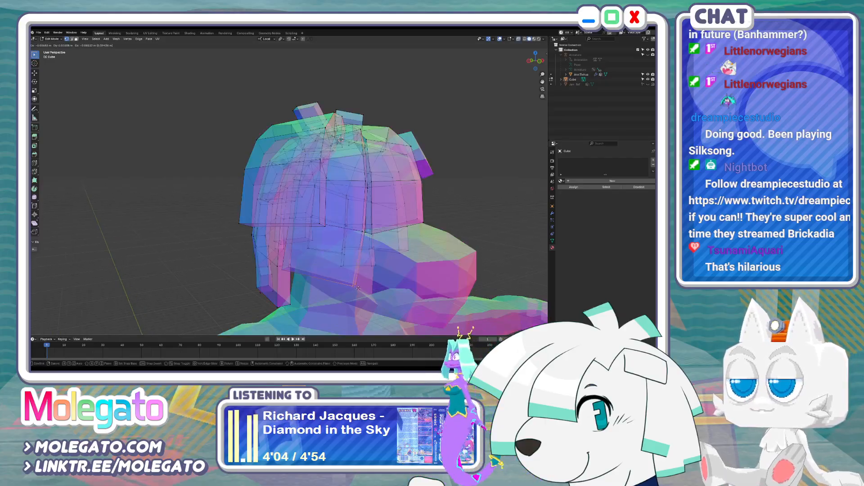
click(373, 274)
key(alt+z)
key(Tab)
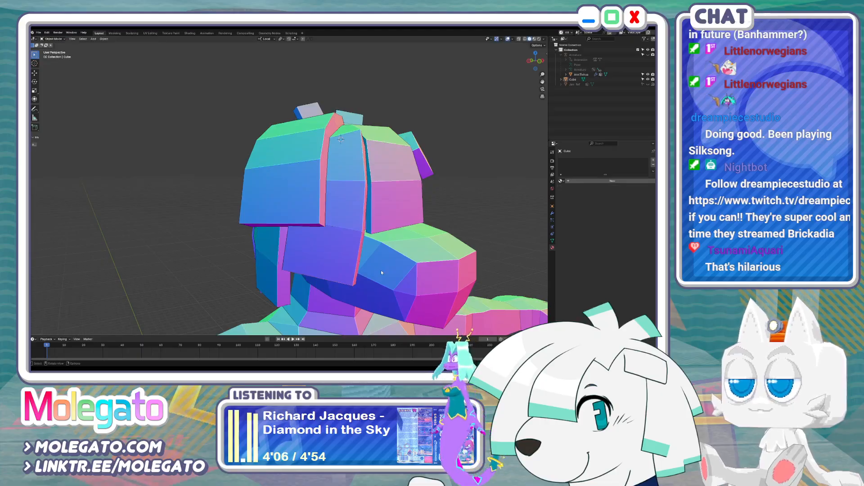
Save the file and check the hair's silhouette in the front orthographic view
key(ctrl+s)
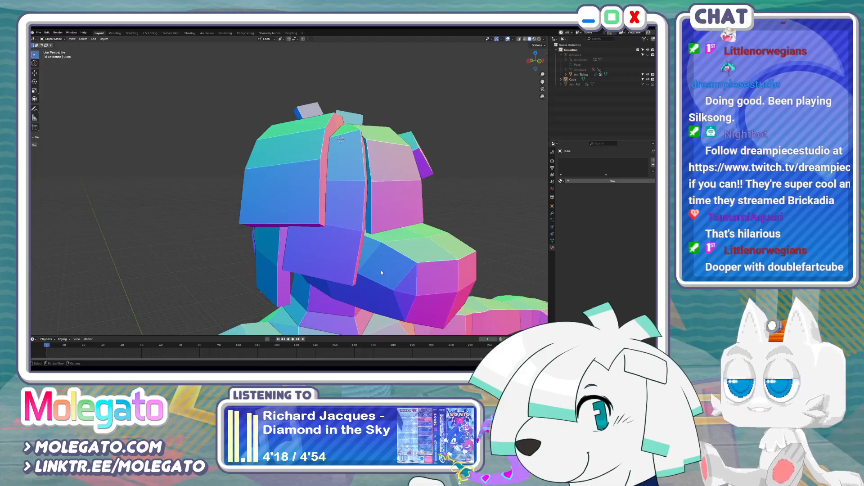
middle_drag(381, 272, 345, 258)
key(KP_1)
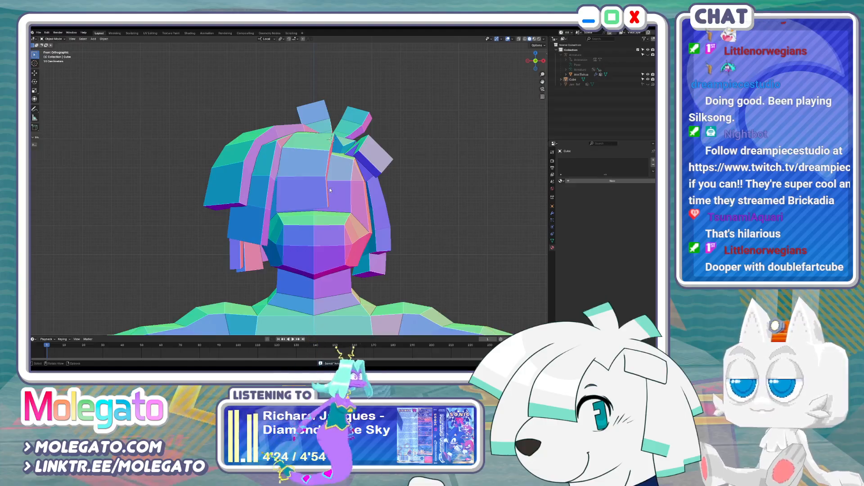
key(ctrl+s)
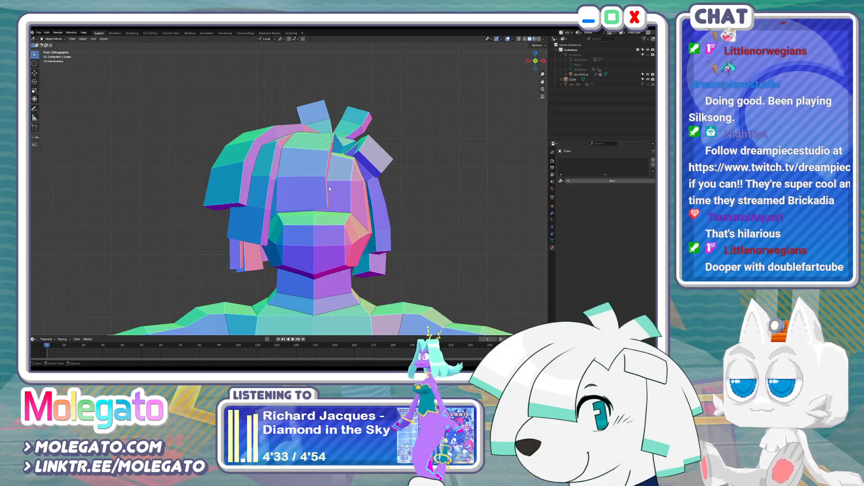
Move the vertex on the fringe edge beside the front strand with X-ray on, and return to Object Mode
middle_drag(304, 182, 304, 177)
key(Tab)
key(alt+z)
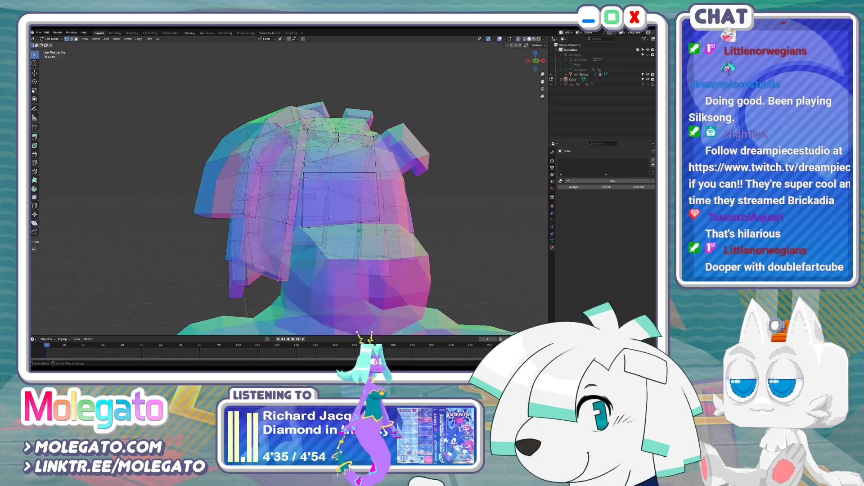
shift+click(303, 172)
key(g)
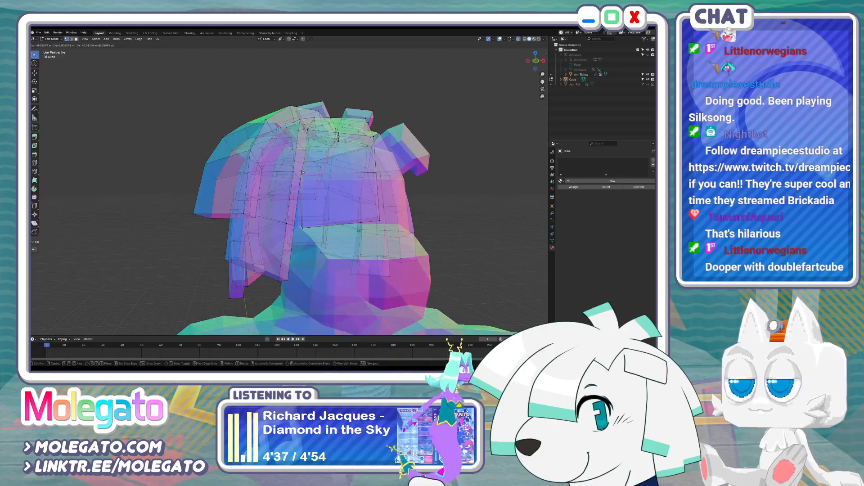
click(301, 172)
key(Tab)
key(alt+z)
Move the outer vertices of the hair strand at the back of the head, using X-ray in Edit Mode
scroll(315, 223, down, 5)
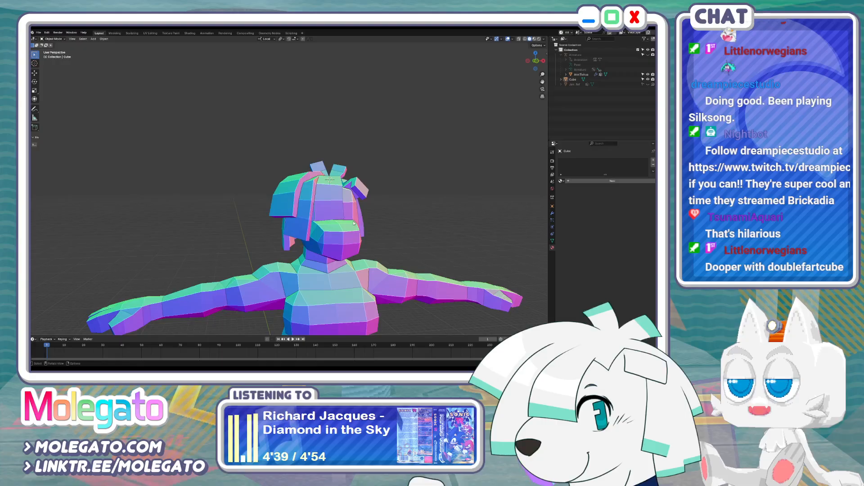
key(KP_1)
scroll(354, 223, down, 2)
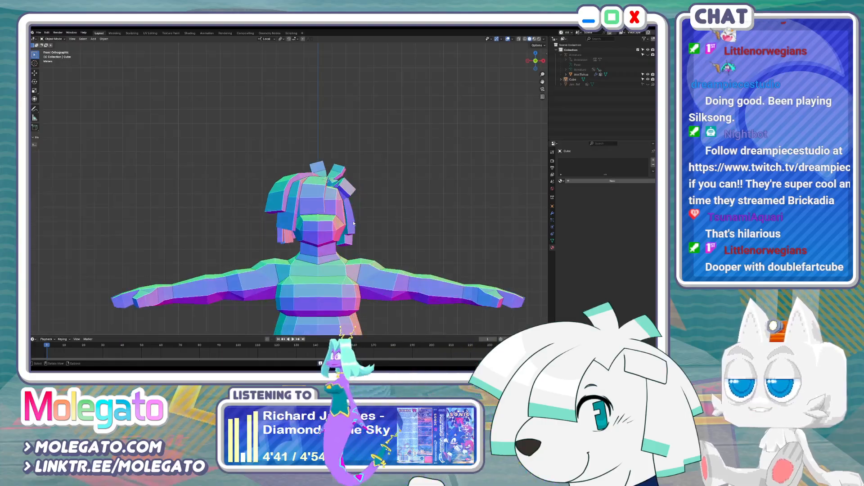
scroll(360, 223, down, 1)
middle_drag(380, 230, 362, 208)
key(Tab)
scroll(324, 202, up, 6)
key(alt+z)
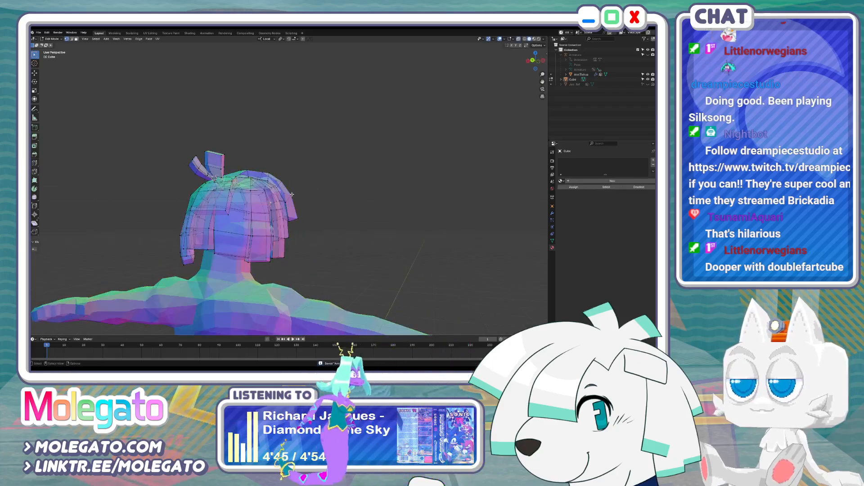
middle_drag(300, 197, 265, 165)
scroll(290, 190, up, 1)
drag(265, 166, 297, 187)
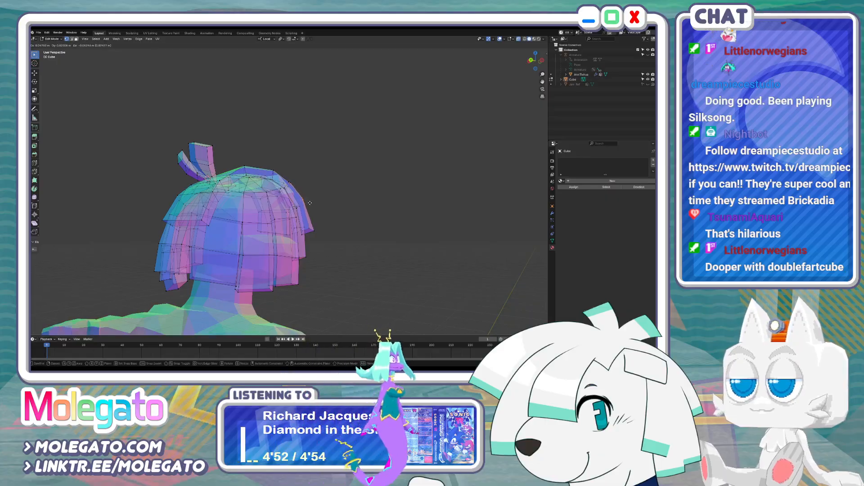
key(alt+z)
key(shift+alt+z)
Return to Object Mode, check the hair in the front orthographic view and save the file
mouse_move(345, 203)
middle_down()
mouse_move(272, 214)
mouse_move(321, 184)
mouse_move(354, 195)
mouse_move(352, 219)
middle_up()
scroll(354, 196, down, 3)
key(Tab)
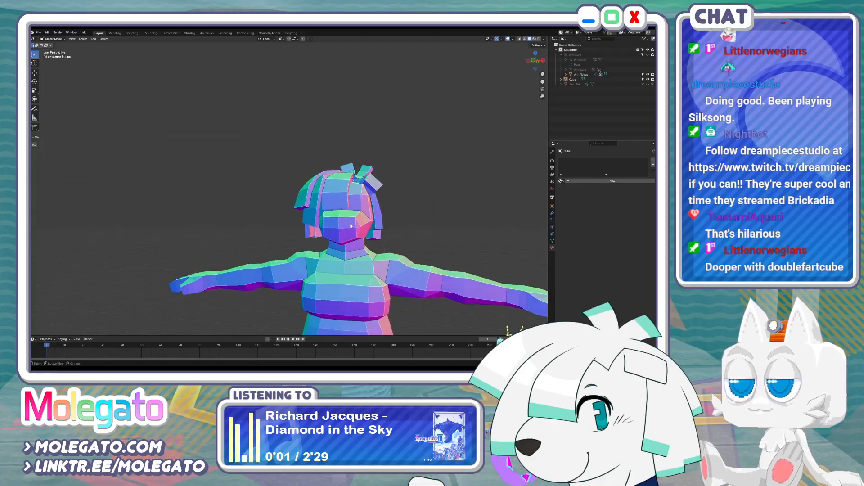
key(KP_1)
key(ctrl+s)
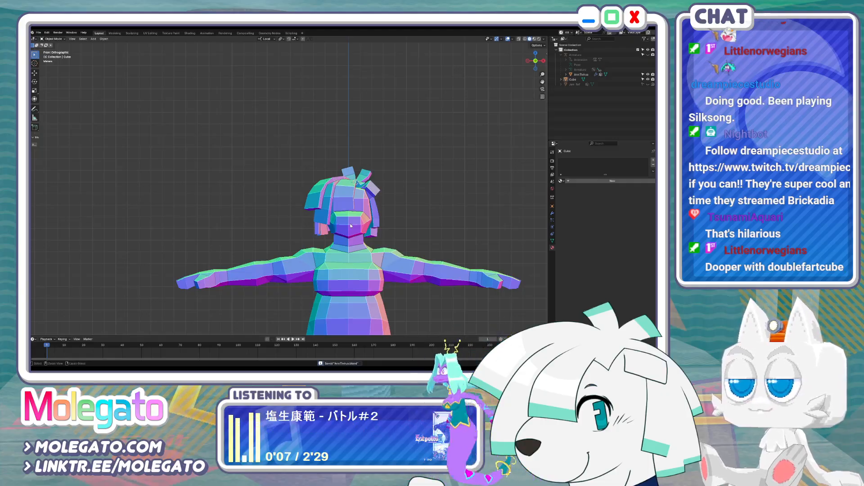
scroll(360, 250, up, 1)
middle_drag(360, 250, 351, 233)
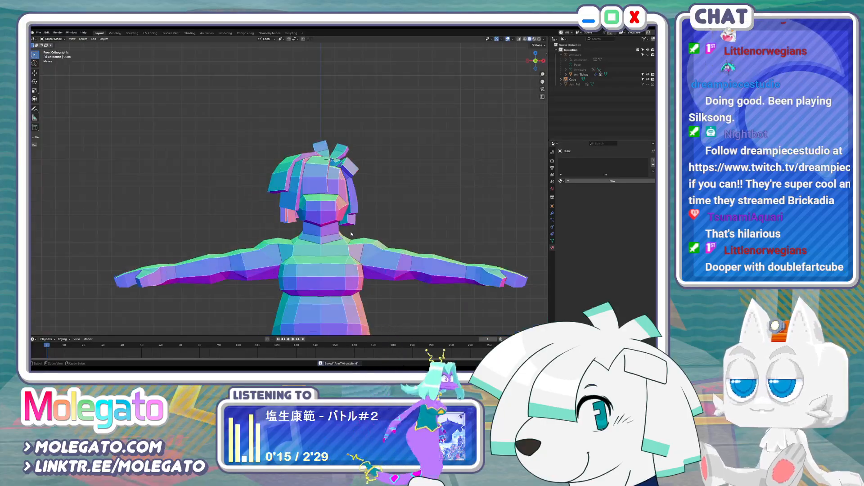
key(ctrl+s)
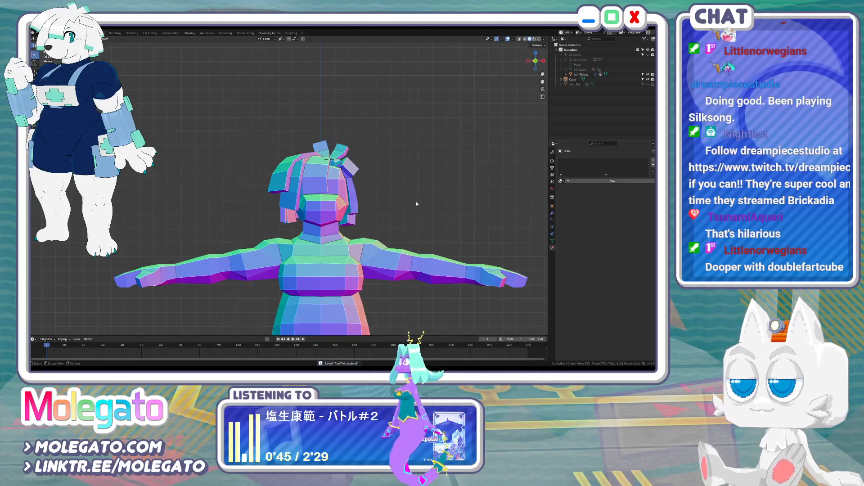
Select the character's body mesh and enter Edit Mode on it in the front orthographic view
key(KP_3)
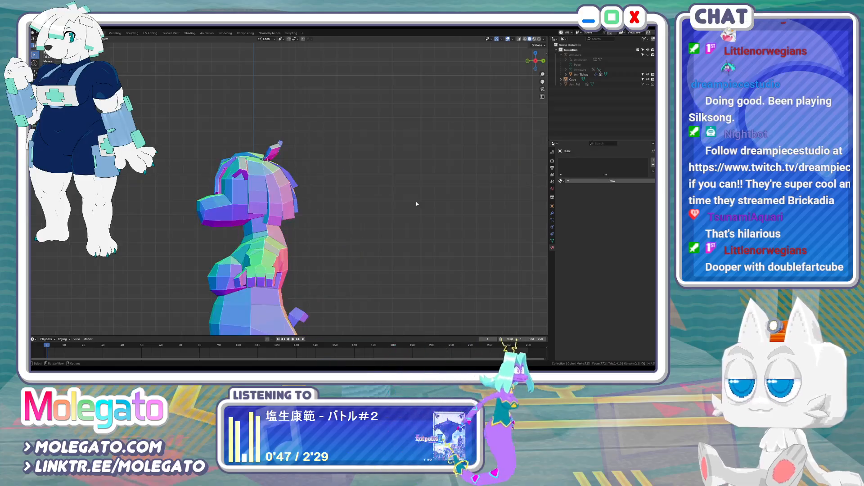
shift+middle_drag(406, 211, 478, 161)
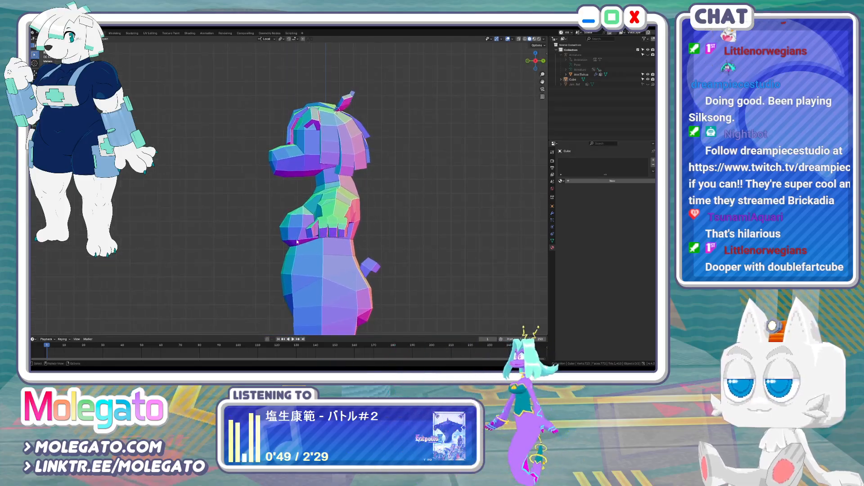
shift+middle_drag(306, 259, 323, 226)
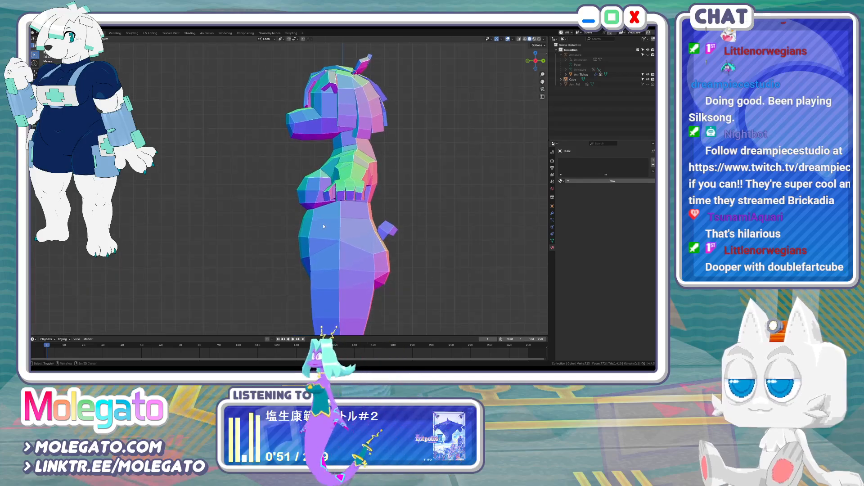
key(KP_1)
click(368, 298)
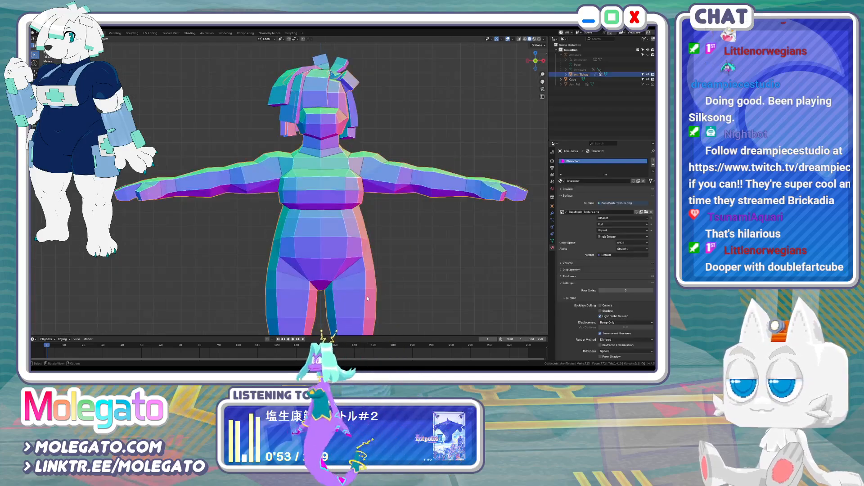
key(Tab)
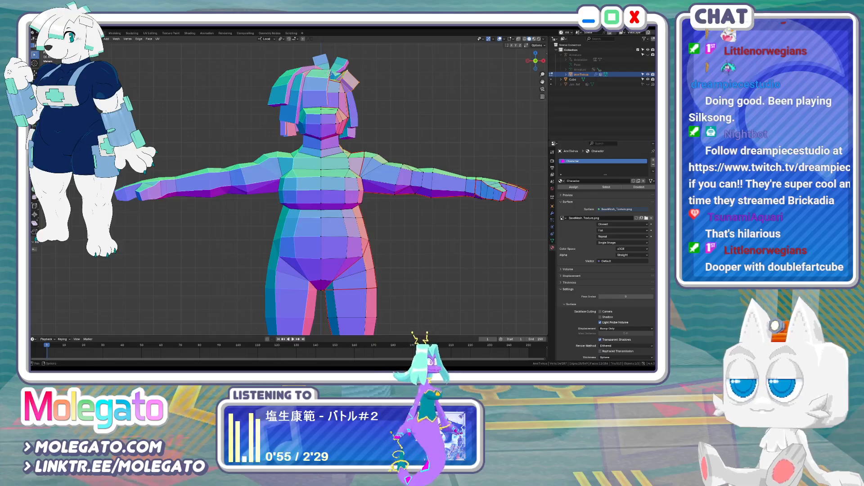
Duplicate the faces on the outer hip and upper thigh in place and separate them into a new object
scroll(385, 276, down, 2)
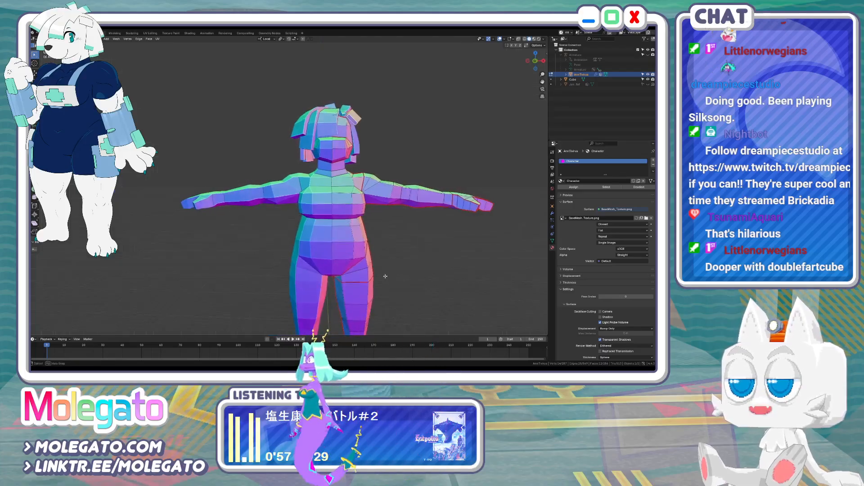
middle_drag(386, 276, 359, 280)
middle_drag(367, 253, 361, 270)
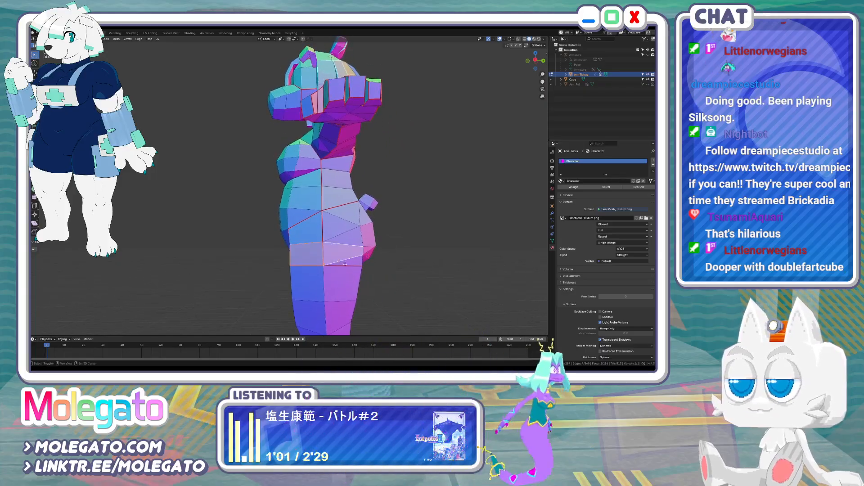
middle_drag(310, 286, 366, 287)
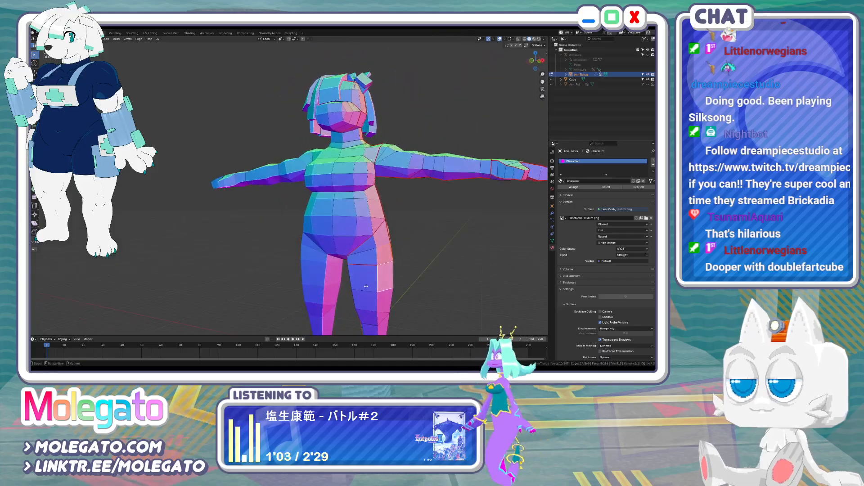
right_click(385, 266)
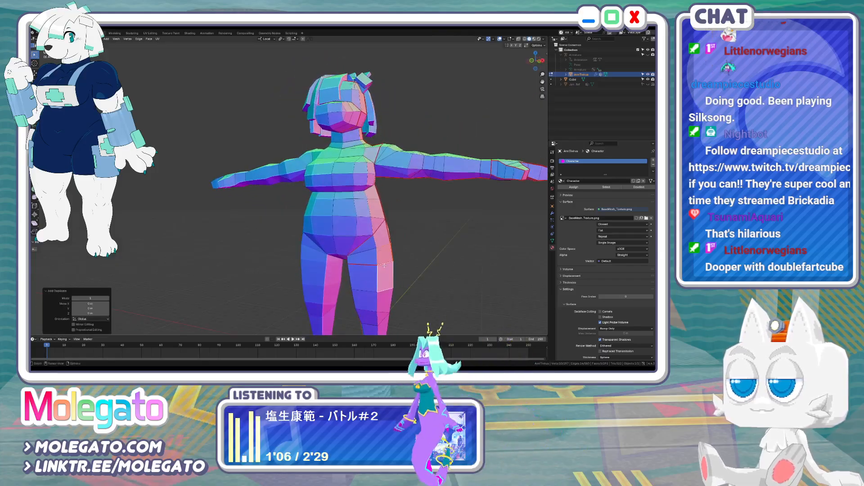
key(F3)
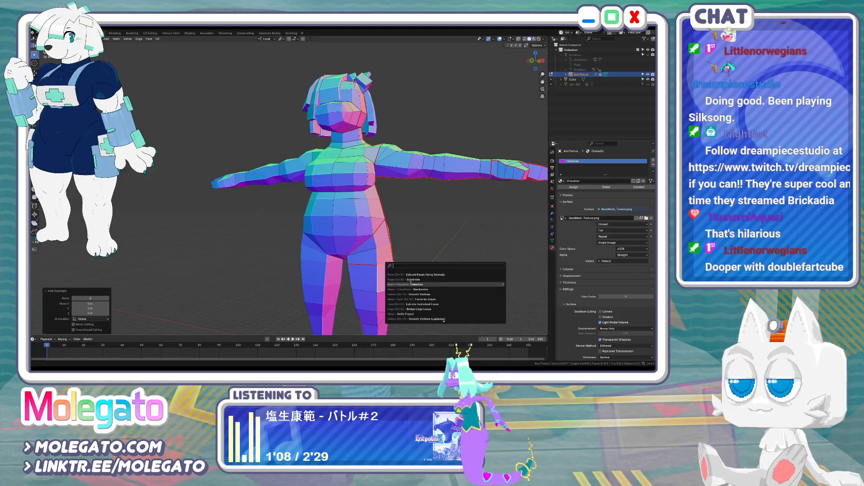
click(412, 284)
key(Tab)
key(Tab)
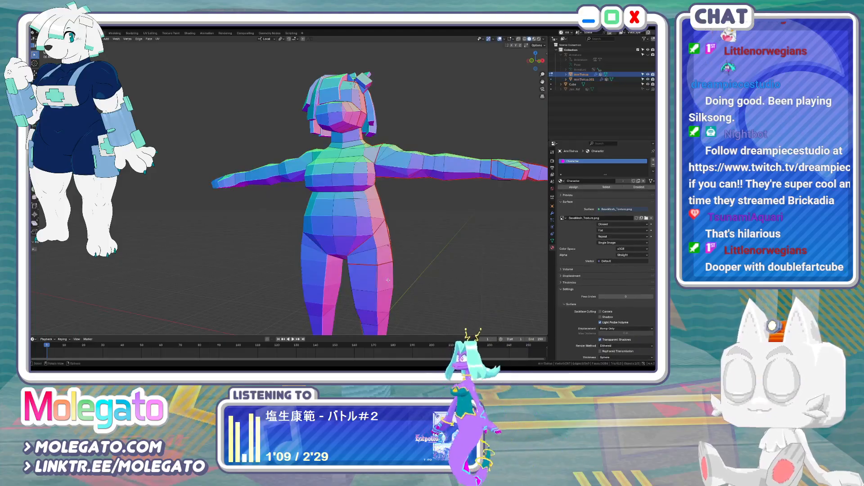
Switch editing to the separated thigh piece and vertex-slide its upper rear corner vertex along the edge
key(alt+q)
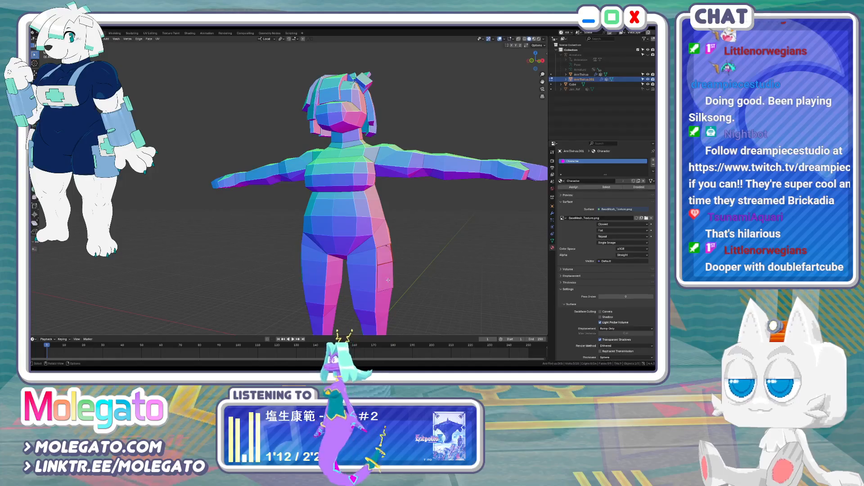
middle_drag(388, 280, 329, 272)
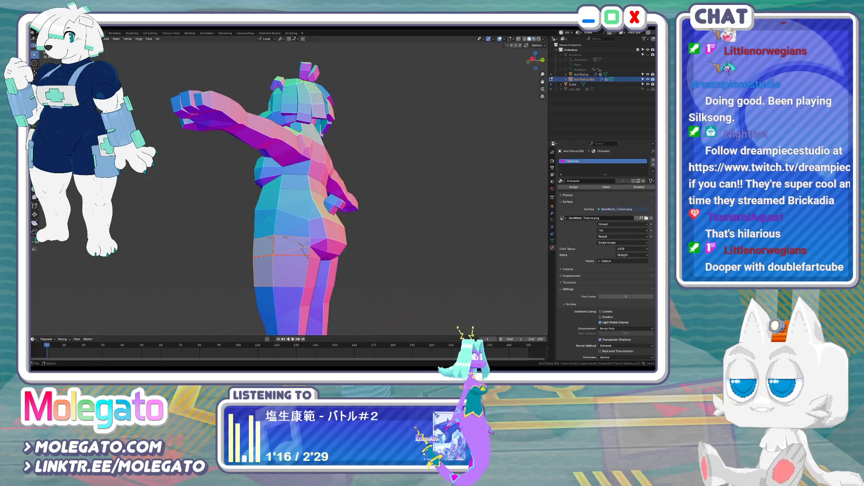
click(309, 239)
key(g)
key(g)
click(309, 234)
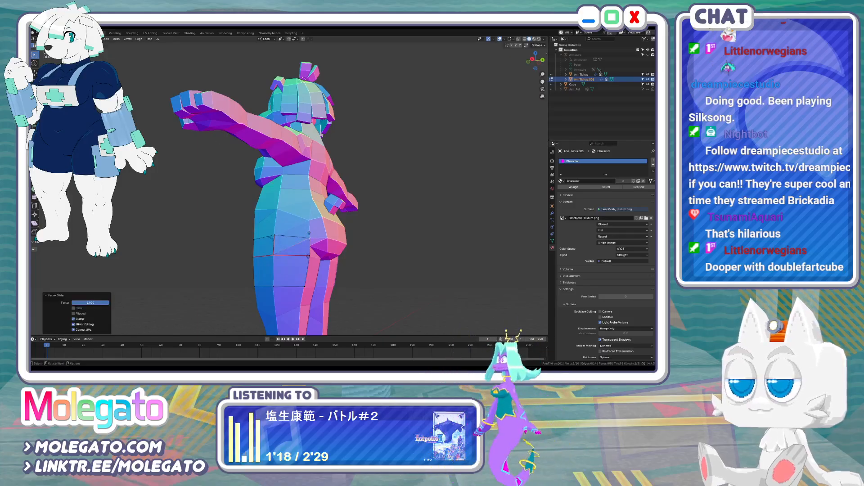
Merge all of the thigh piece's vertices by distance and clear the seams from its edges
key(a)
key(m)
click(307, 232)
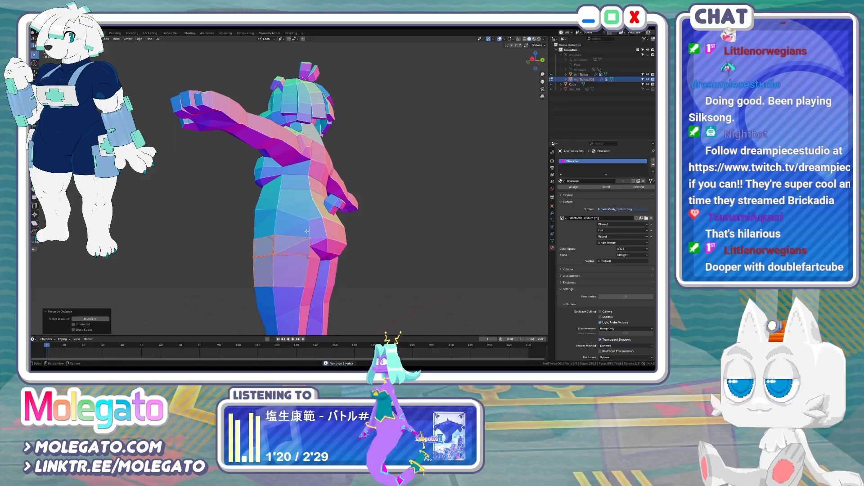
key(ctrl+e)
click(303, 237)
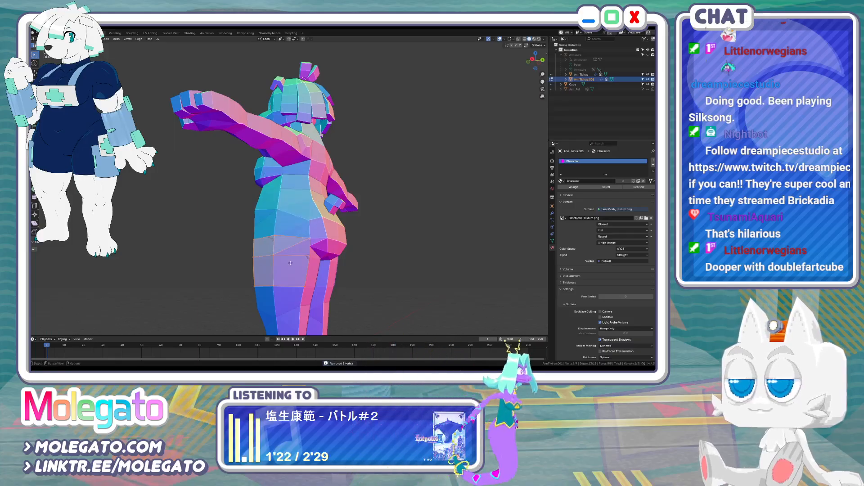
Extrude the thigh piece's faces outward in the front view to give the pocket its thickness
middle_drag(284, 259, 306, 265)
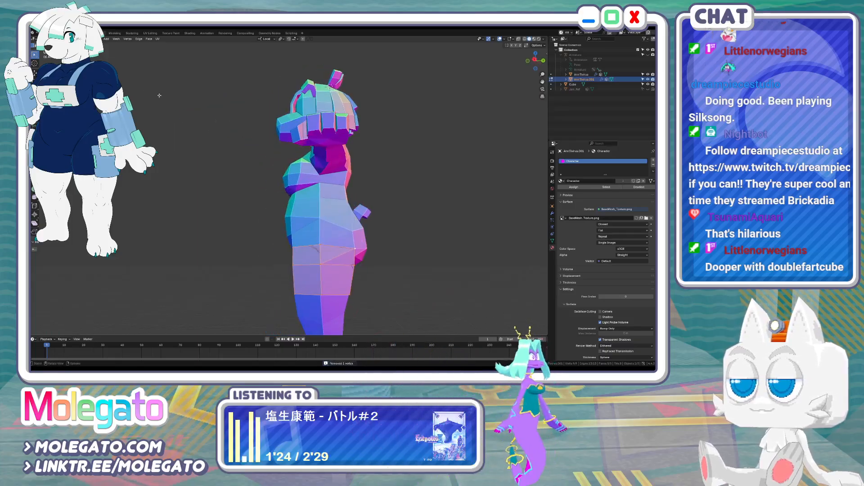
key(KP_1)
scroll(352, 247, up, 4)
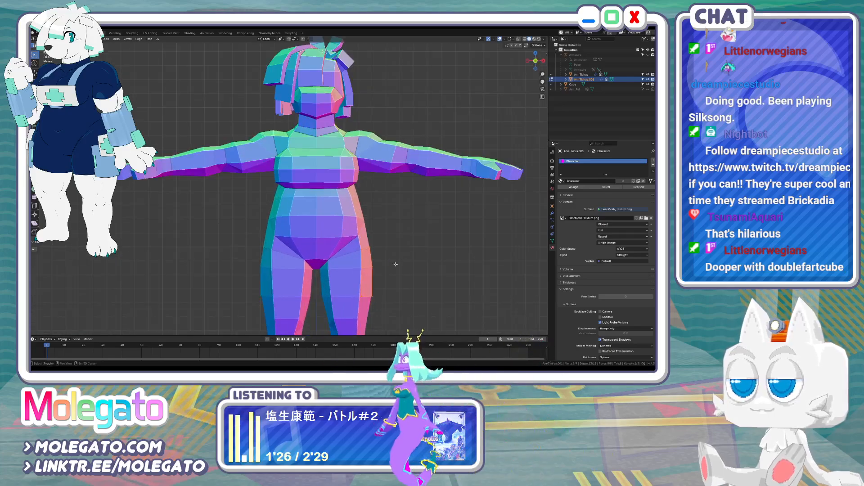
key(e)
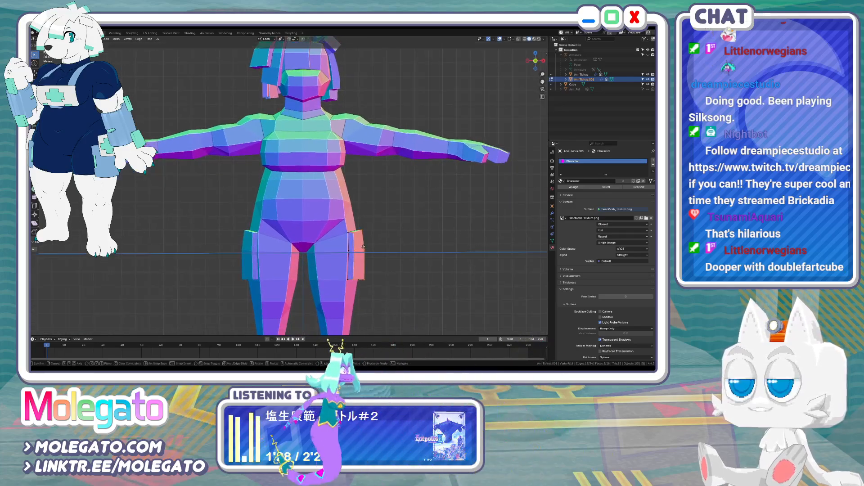
click(364, 246)
Dissolve the extra edges on the outer side of the thigh pocket
middle_drag(363, 246, 288, 243)
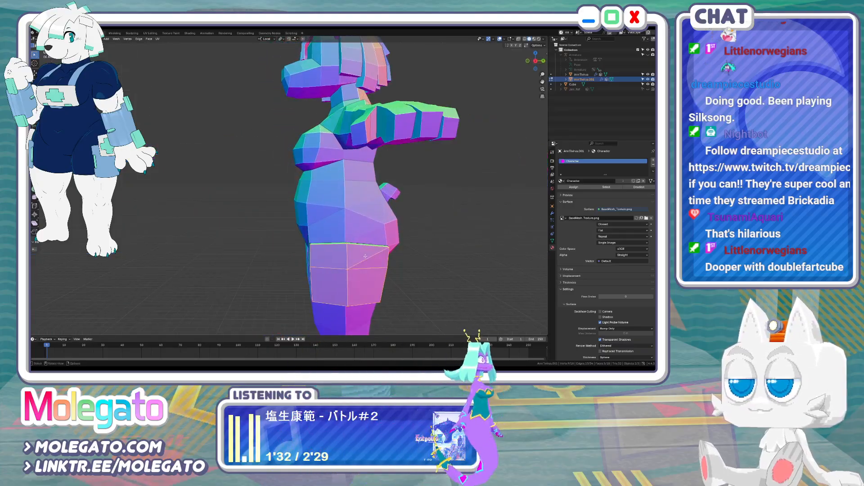
key(x)
click(358, 280)
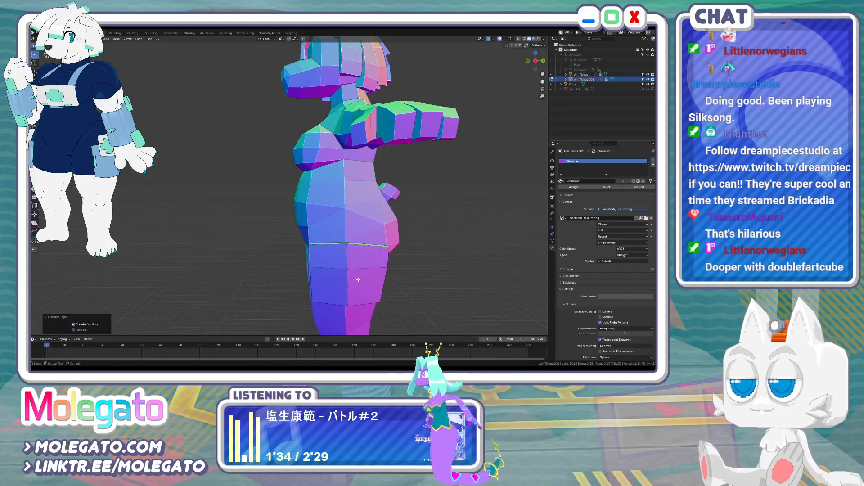
mouse_move(358, 280)
middle_down()
mouse_move(343, 274)
mouse_move(393, 270)
mouse_move(363, 272)
middle_up()
scroll(363, 272, up, 4)
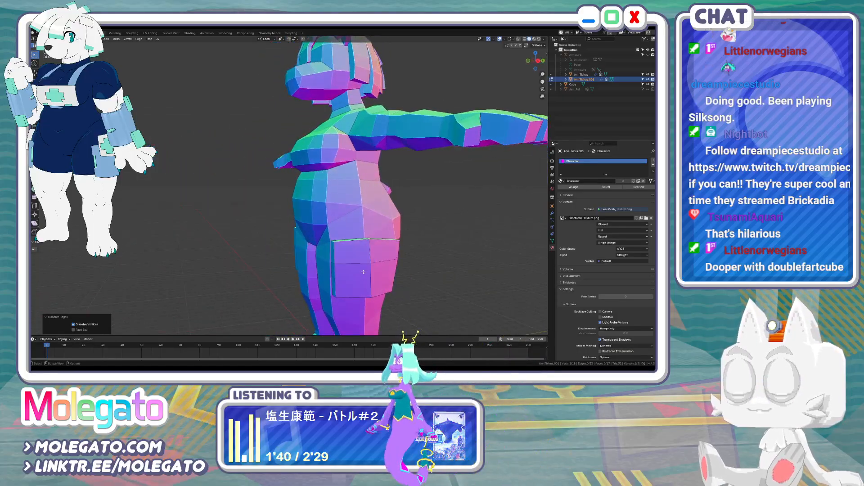
Vertex-slide the thigh pocket's upper rear corner along its edge
click(368, 241)
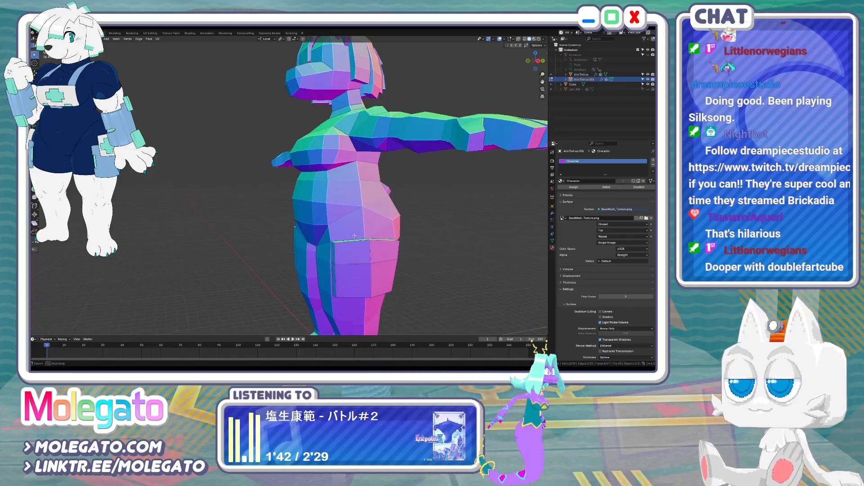
middle_drag(368, 241, 387, 245)
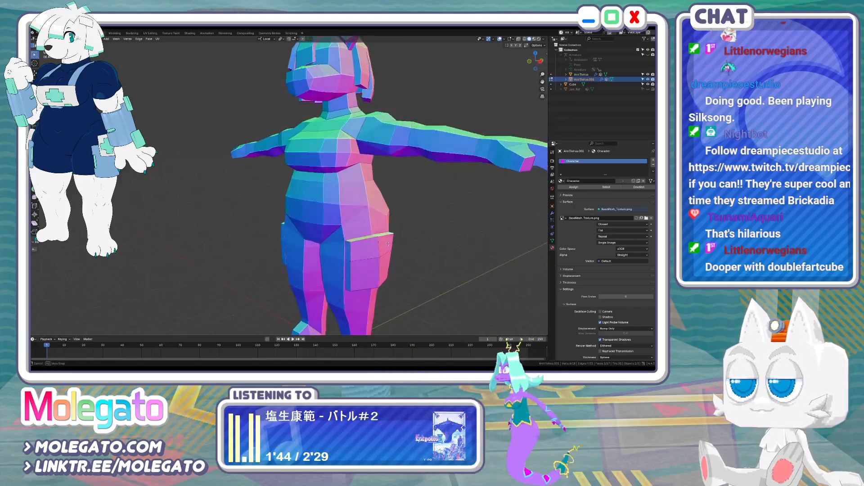
key(e)
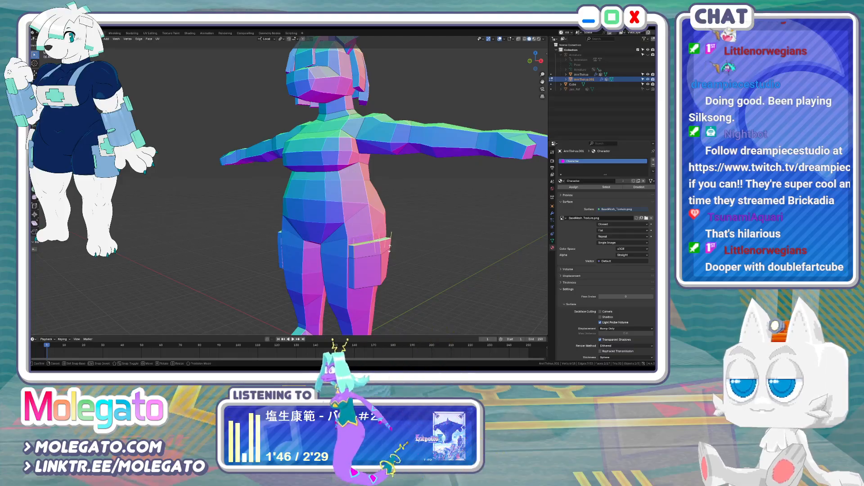
click(390, 247)
middle_drag(387, 249, 353, 264)
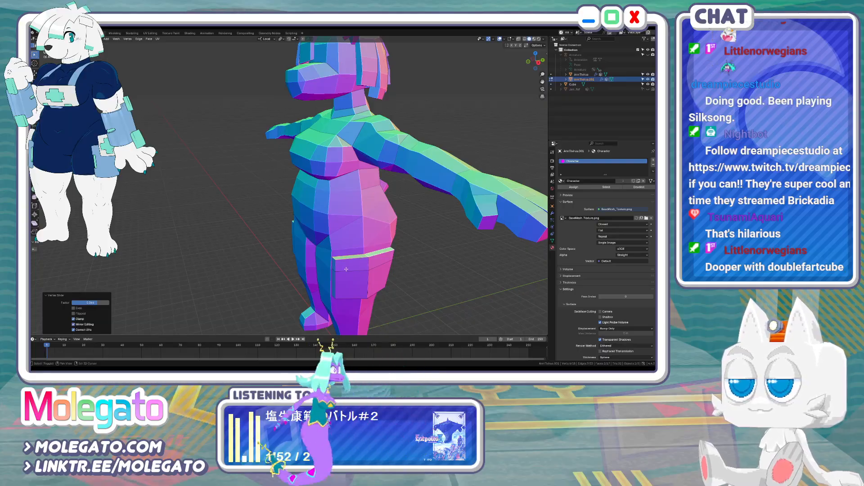
Duplicate the faces of the thigh pocket's upper band in place and scale the copy narrower along Y
shift+click(368, 261)
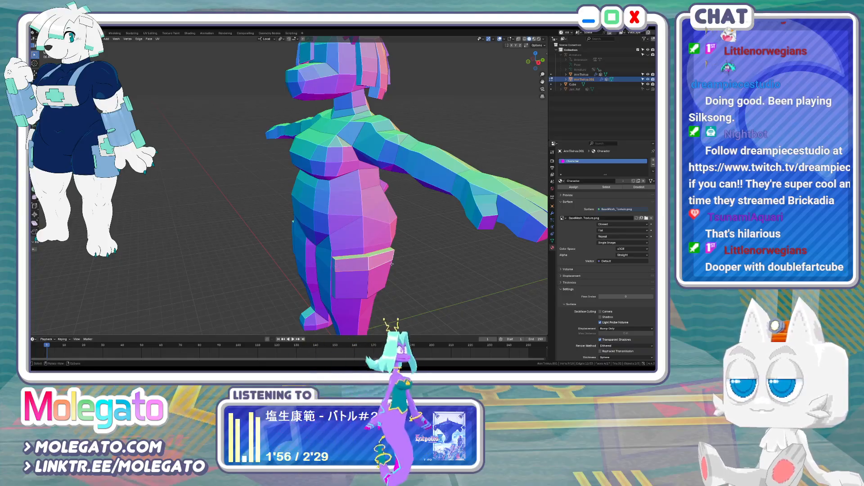
middle_drag(361, 258, 385, 259)
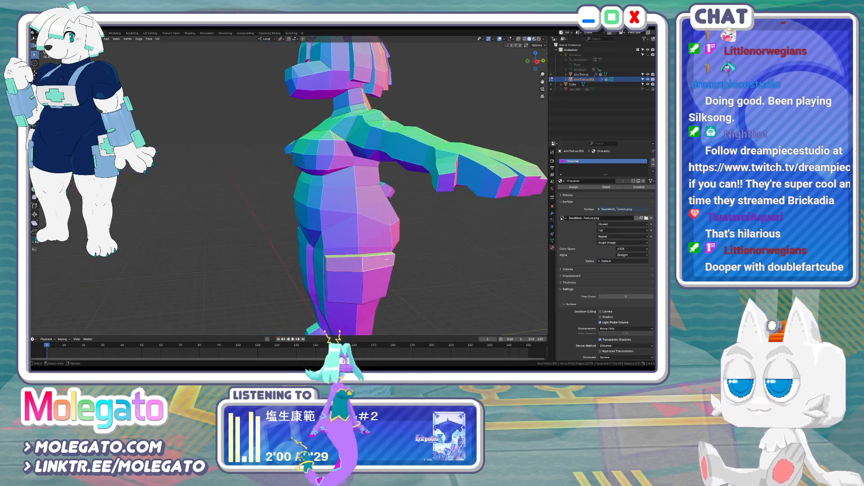
key(shift+d)
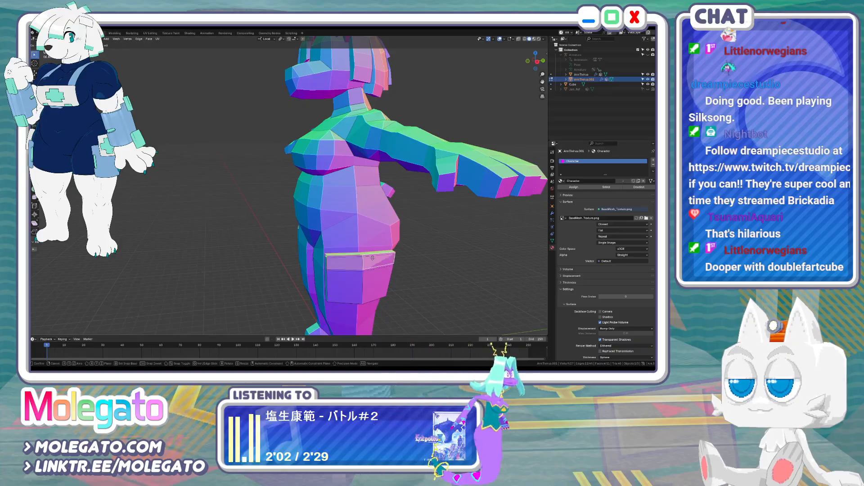
right_click(373, 257)
key(s)
key(y)
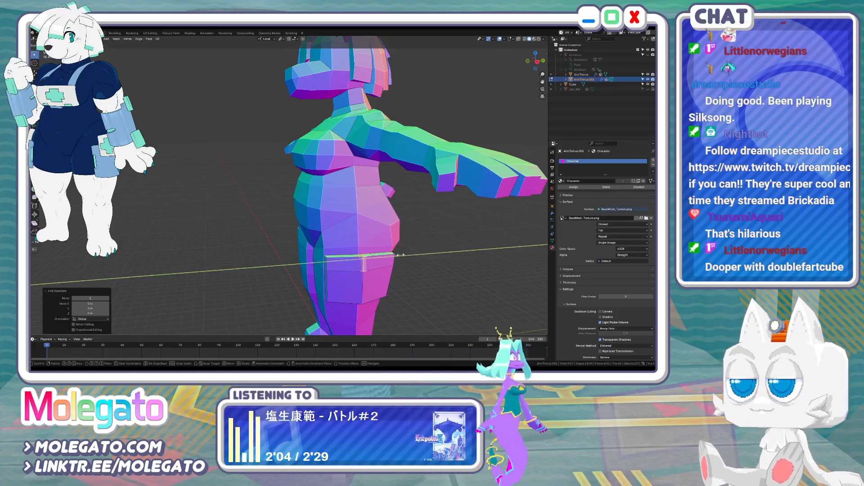
click(401, 255)
Offset the duplicated band outward from the thigh pocket in the front view and stretch its lower vertices downward
key(KP_1)
scroll(378, 227, up, 3)
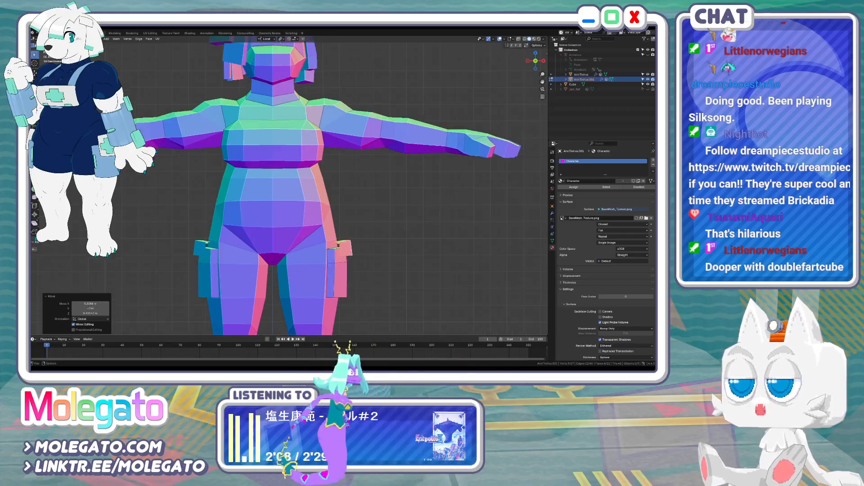
right_click(327, 258)
scroll(327, 258, up, 2)
key(alt+z)
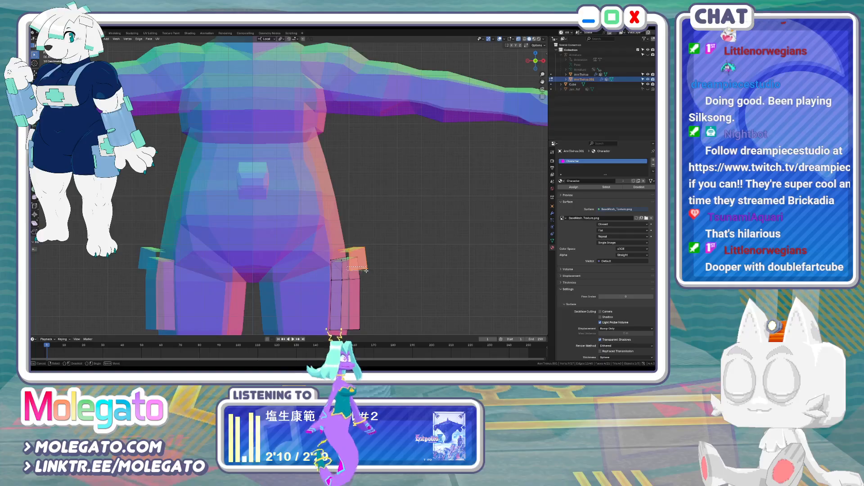
key(g)
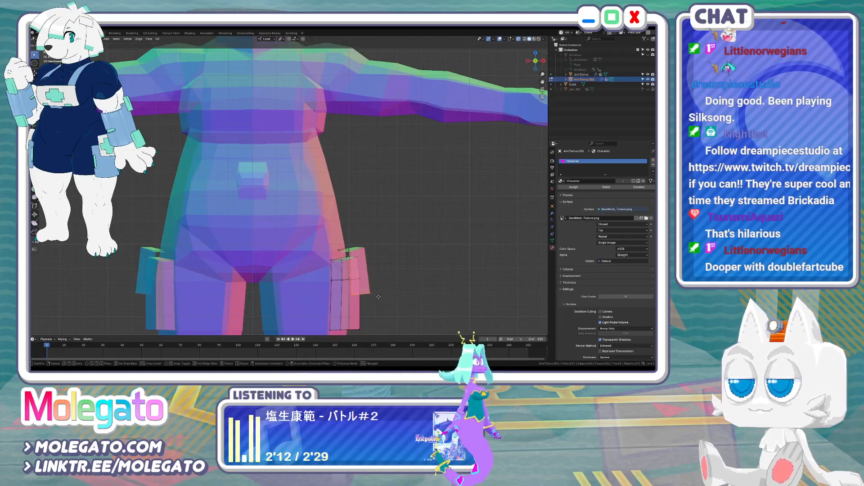
click(379, 296)
Slide the duplicated piece's middle vertices along their edges and adjust their depth along X
key(alt+z)
middle_drag(380, 282, 346, 227)
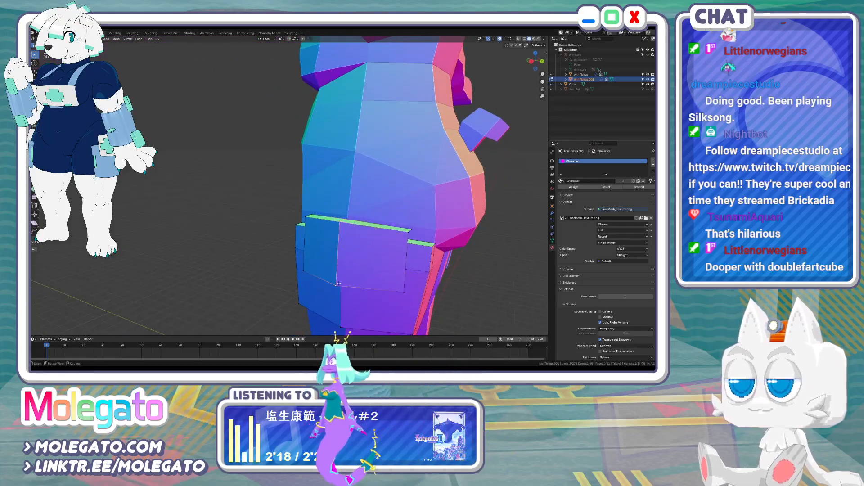
key(g)
key(g)
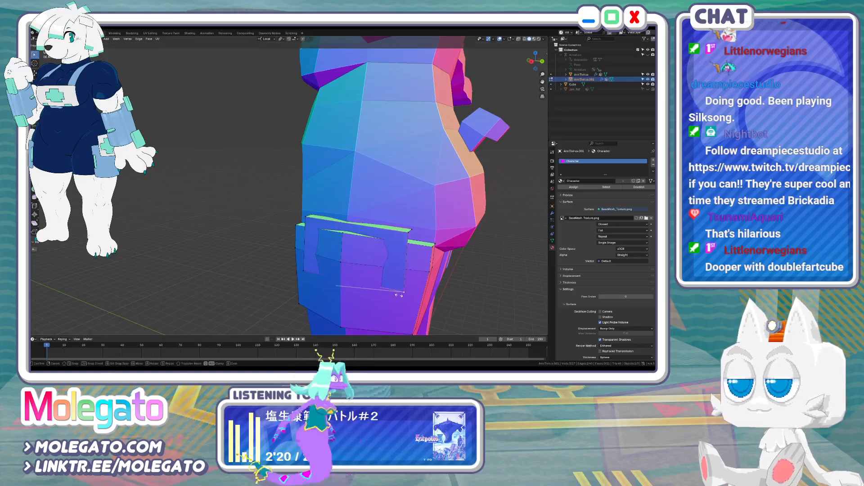
click(390, 291)
middle_drag(377, 266, 331, 186)
key(g)
key(x)
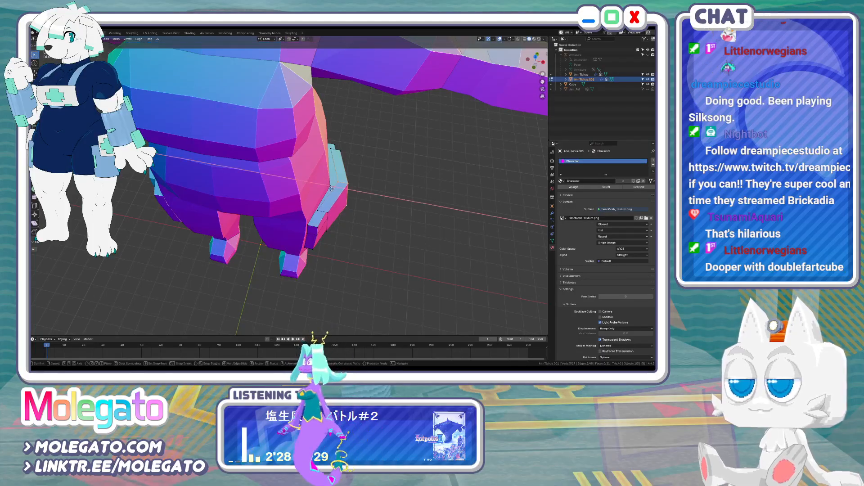
click(330, 188)
Select the duplicated piece's end vertices and shift them along local X in the top view
shift+click(318, 211)
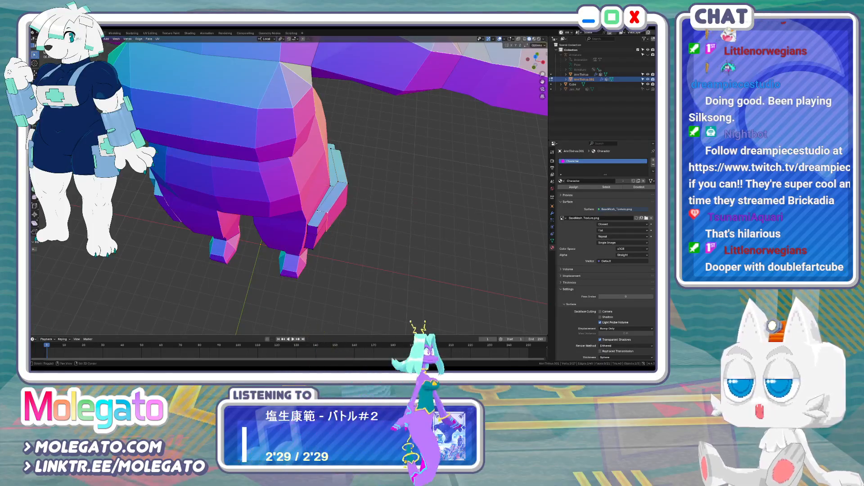
shift+click(332, 149)
shift+click(340, 151)
middle_drag(340, 152, 216, 121)
key(KP_7)
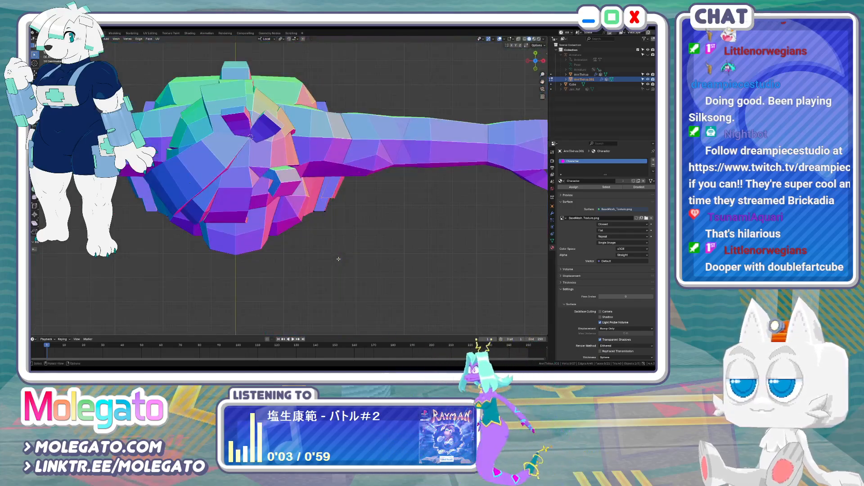
click(346, 190)
key(alt+z)
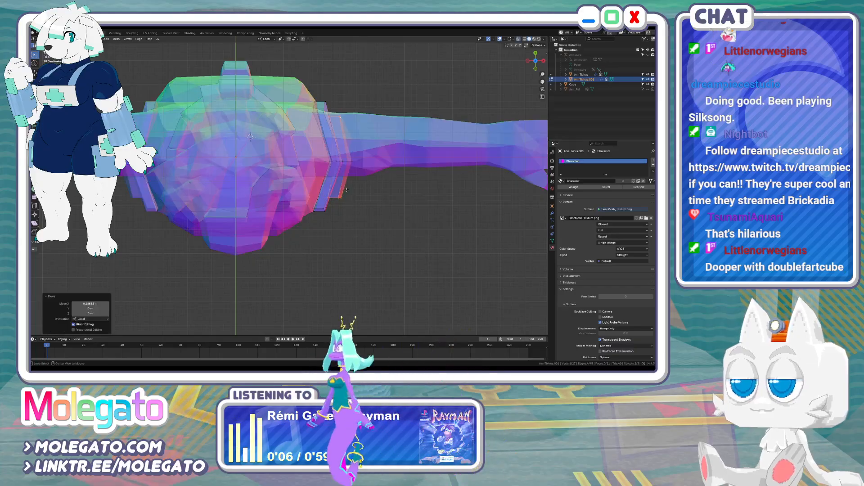
click(348, 190)
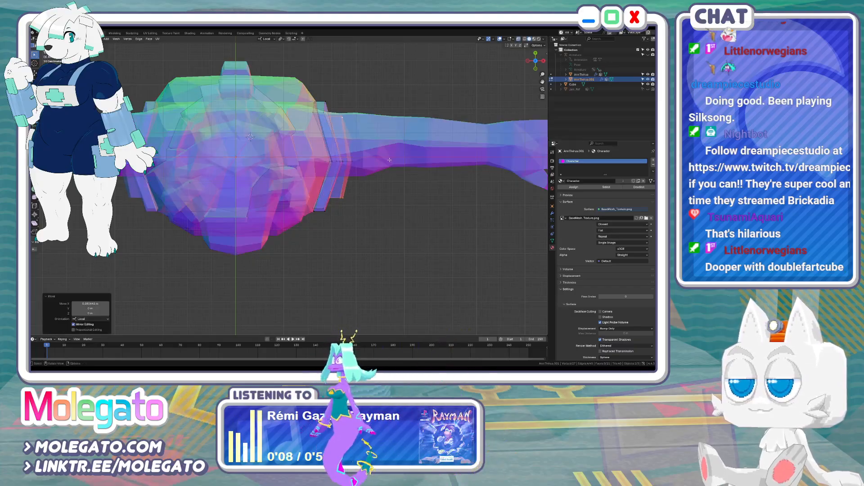
Change the pivot point, then scale the duplicated piece along Y to about 0.77 and reposition it in the top view
key(s)
key(y)
key(Escape)
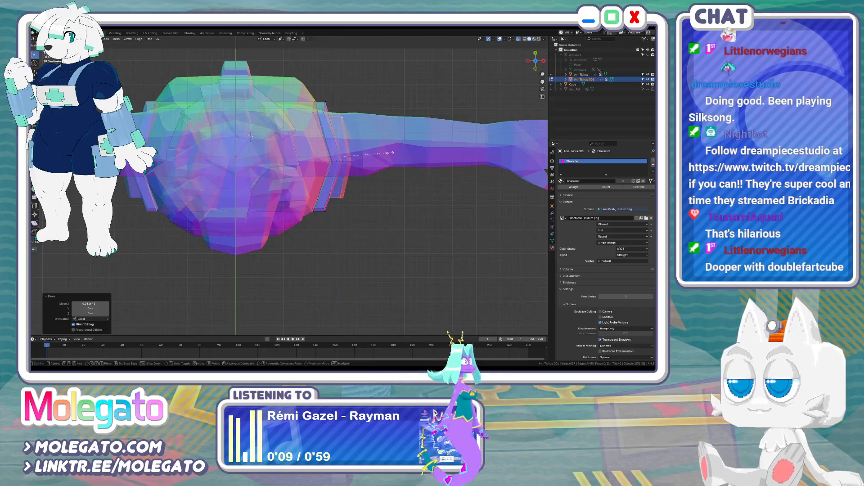
click(280, 40)
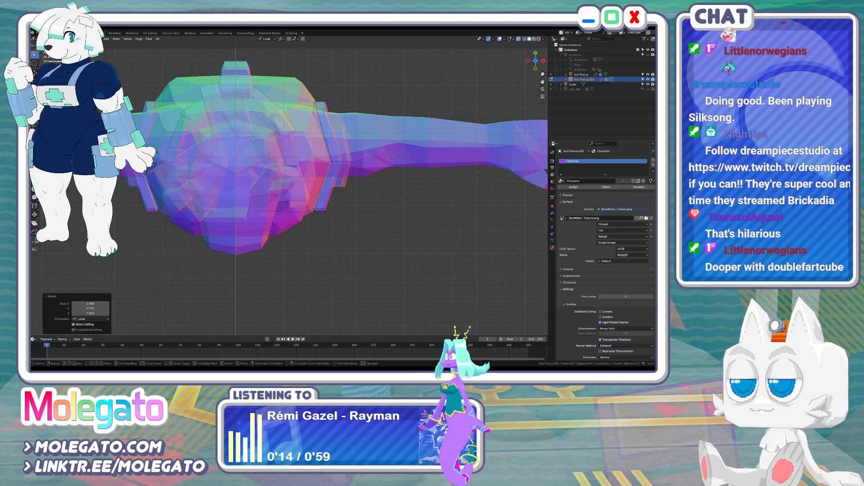
key(Escape)
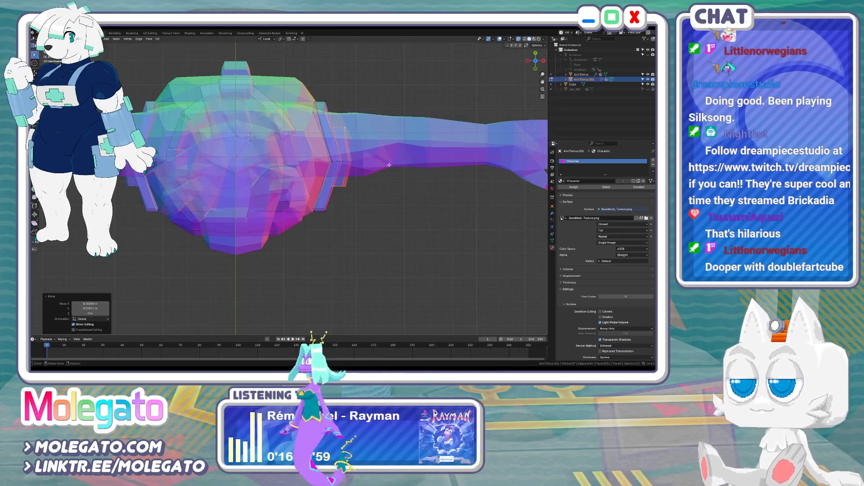
Move the duplicated piece's vertices in the top and front views to fit them against the thigh pocket
middle_drag(389, 165, 334, 201)
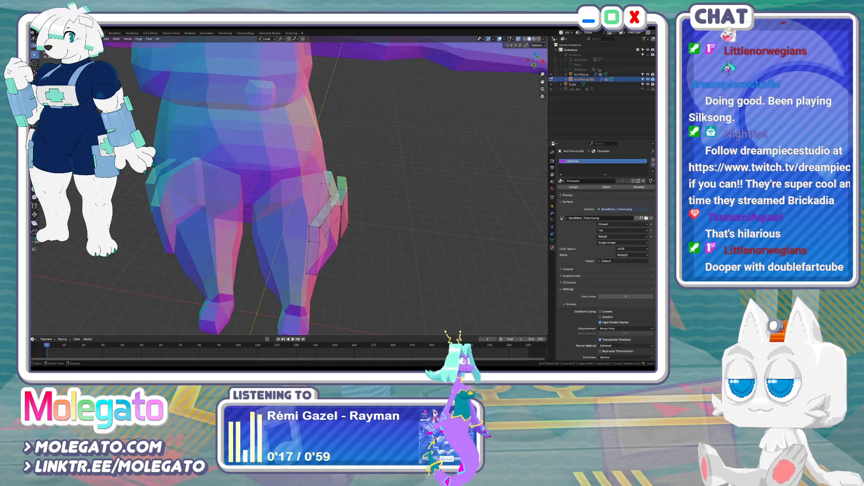
key(KP_7)
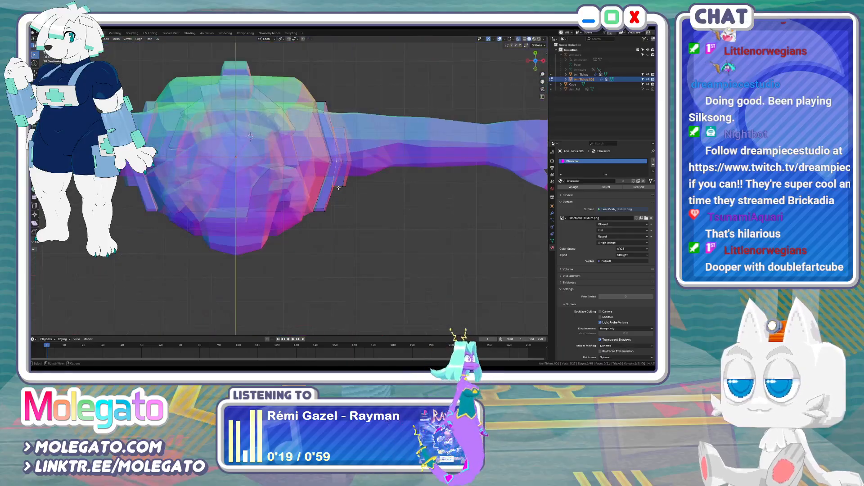
key(g)
click(335, 188)
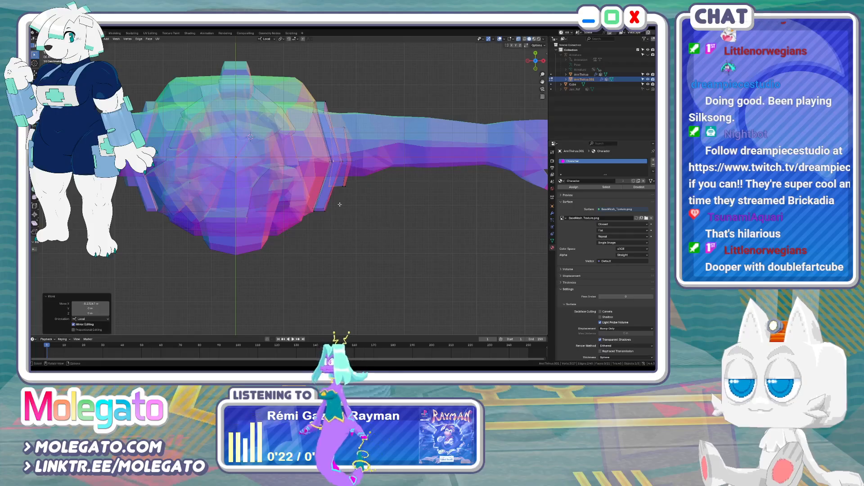
middle_drag(335, 188, 332, 174)
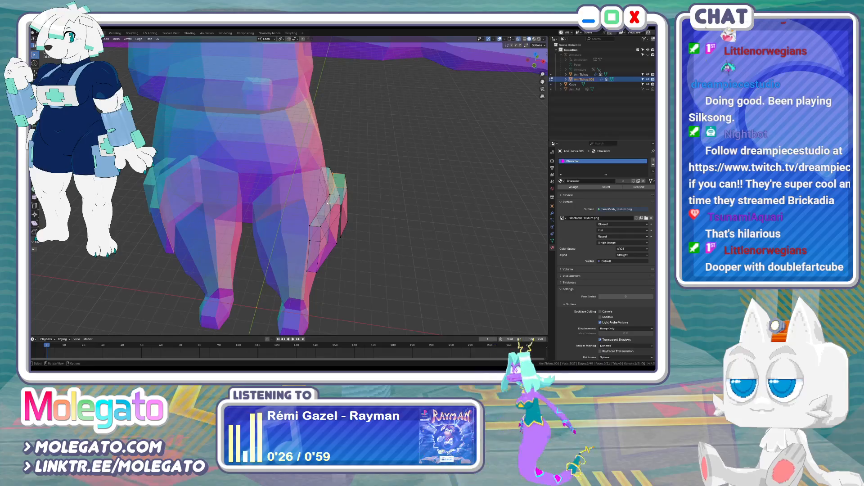
key(KP_1)
key(g)
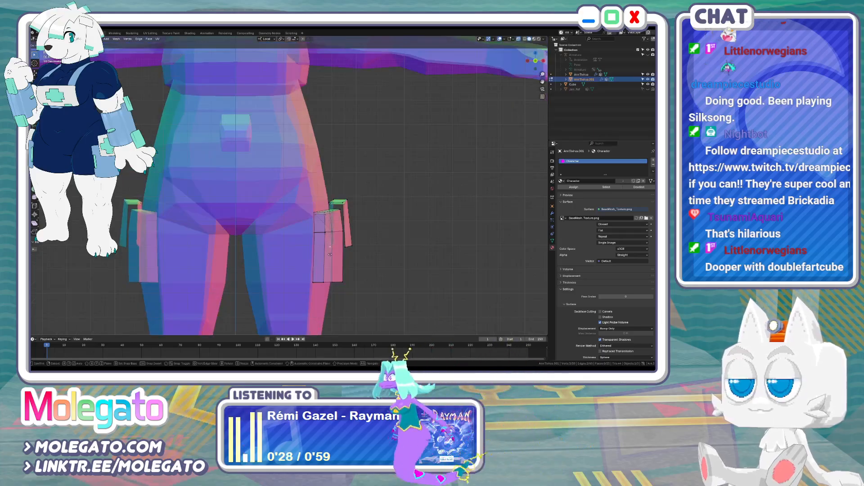
click(330, 255)
middle_drag(330, 255, 341, 245)
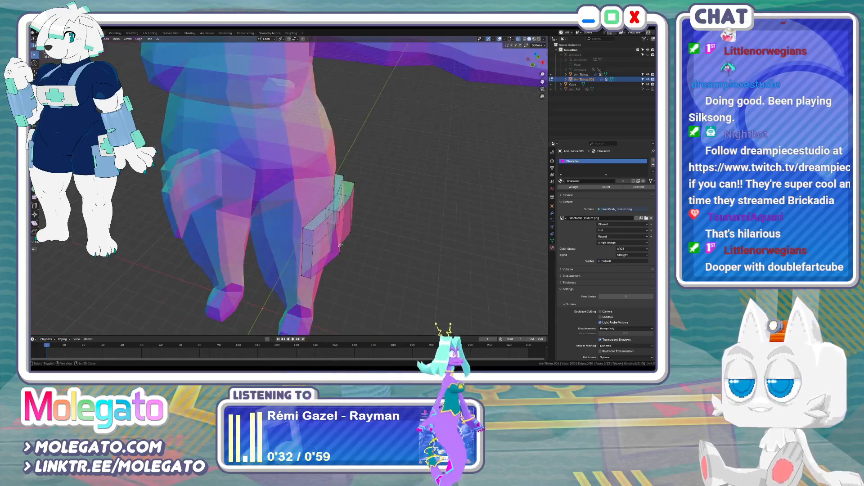
Select all of the duplicated piece's lower vertices and flatten them level by scaling Z to 0
middle_drag(341, 212, 282, 262)
click(319, 212)
click(277, 249)
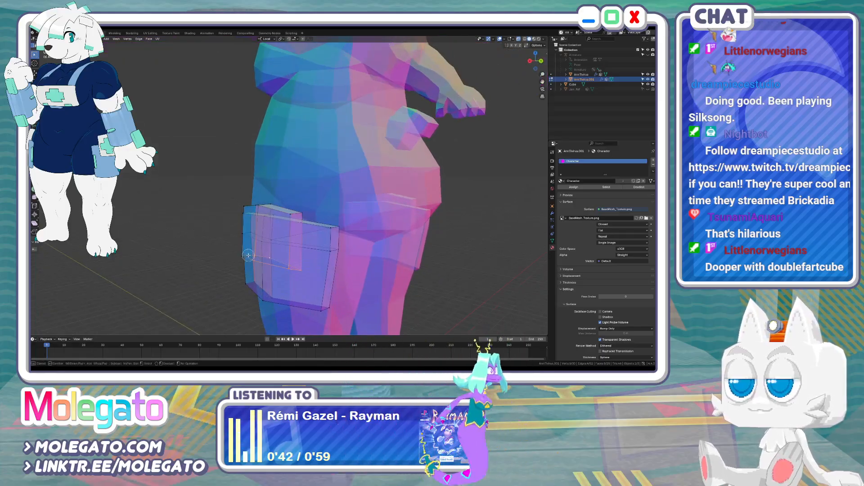
click(260, 257)
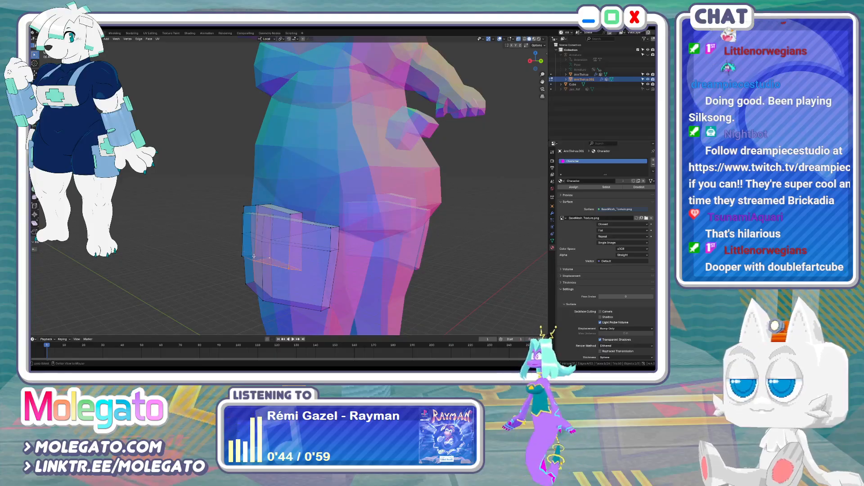
click(257, 256)
middle_drag(271, 265, 306, 257)
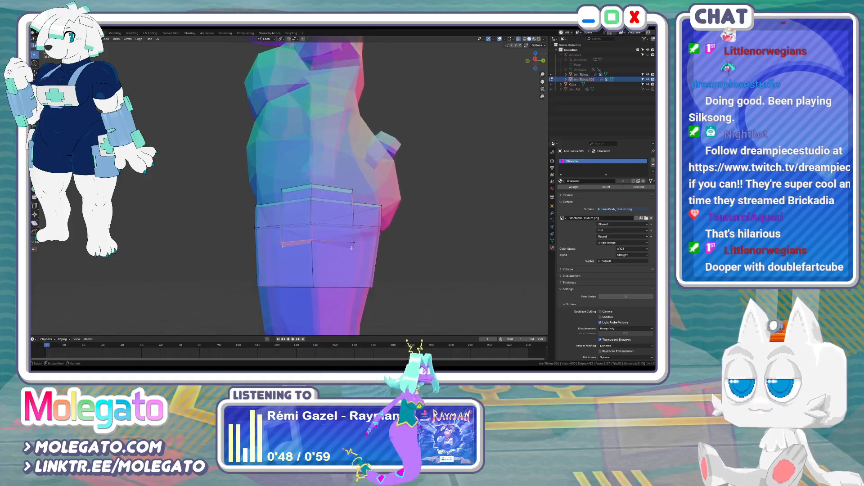
click(333, 244)
key(g)
click(356, 249)
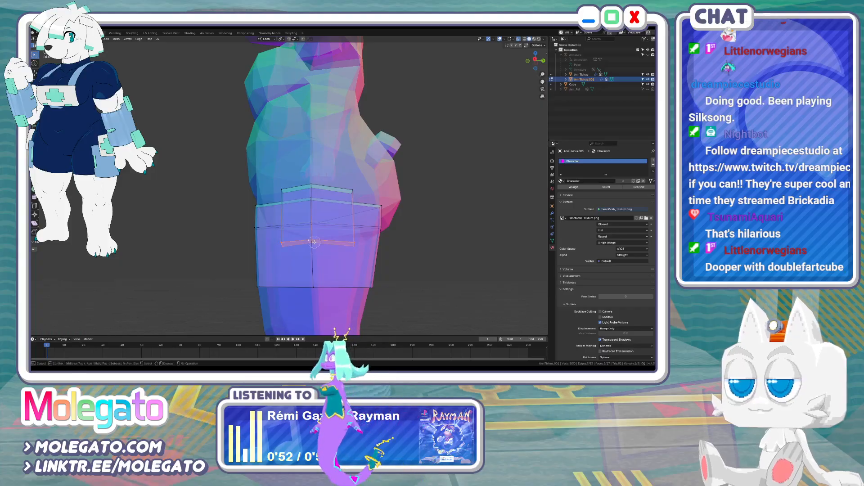
key(s)
key(z)
key(0)
key(Return)
Move the flattened lower vertices of the duplicated piece along X in the front view
key(KP_1)
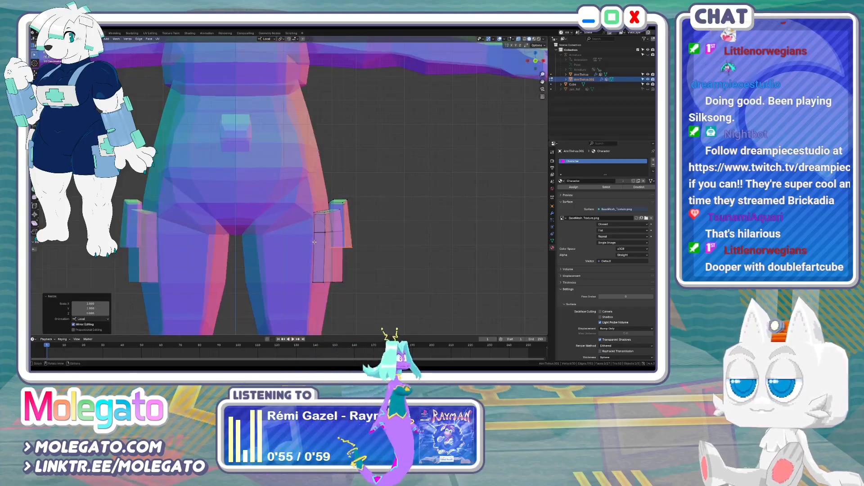
scroll(314, 242, up, 2)
key(g)
key(x)
click(371, 242)
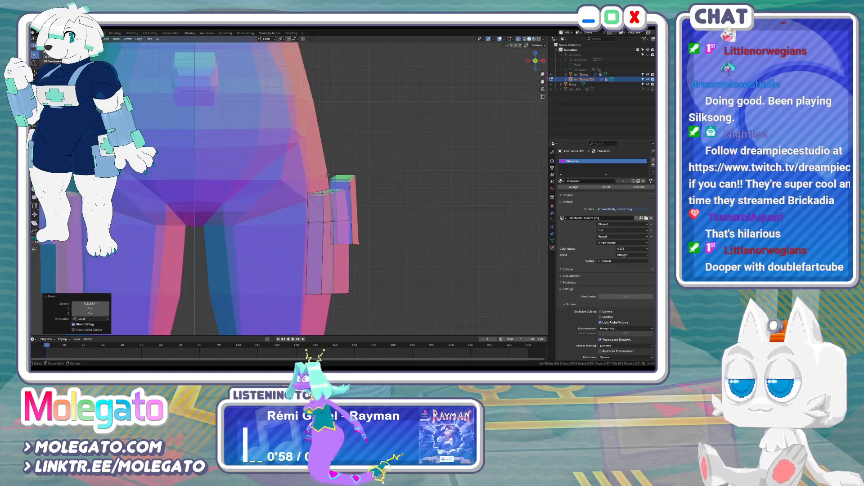
Flatten the duplicated piece's top vertices by scaling Z to 0 and raise them slightly along Z
drag(326, 175, 365, 181)
key(s)
key(z)
key(0)
key(Return)
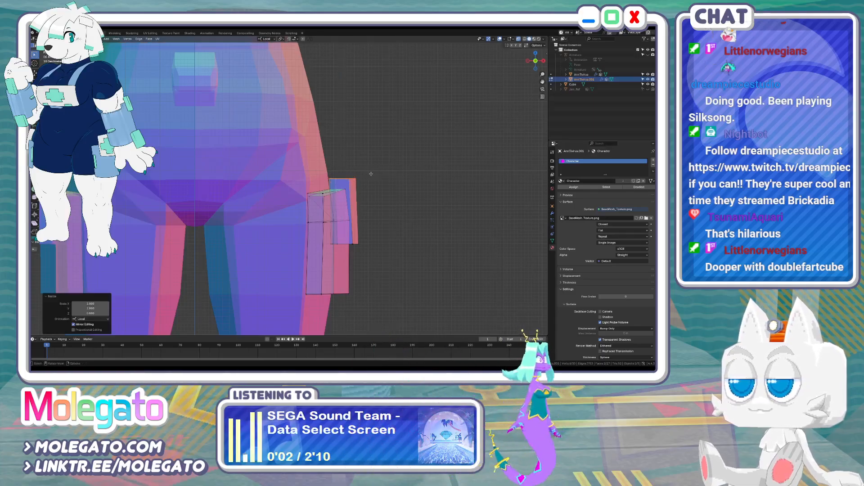
key(g)
key(z)
click(371, 170)
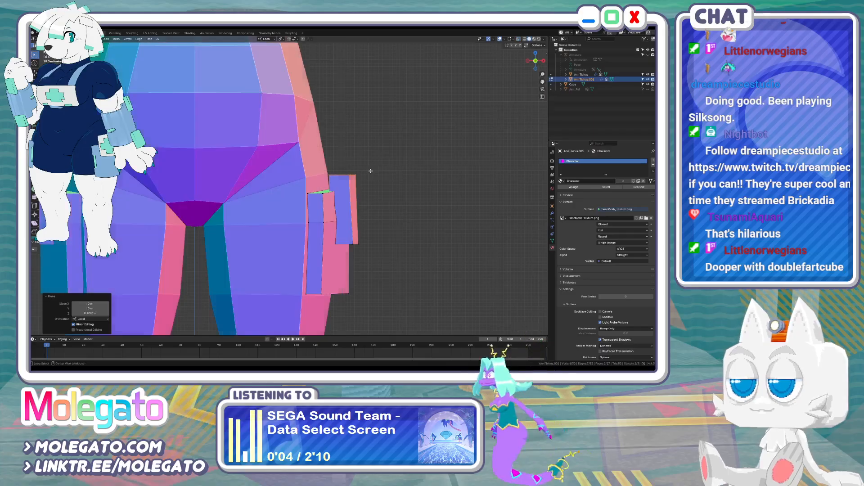
Select the outer thigh pocket piece's middle vertical edge loop and move it along Y in the side view
scroll(371, 170, down, 3)
mouse_move(371, 171)
middle_down()
mouse_move(303, 219)
mouse_move(311, 203)
middle_up()
key(alt+z)
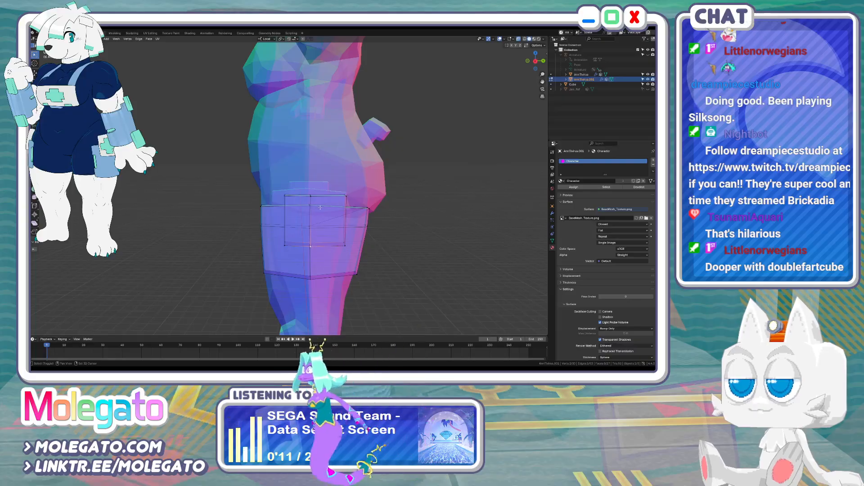
alt+click(312, 196)
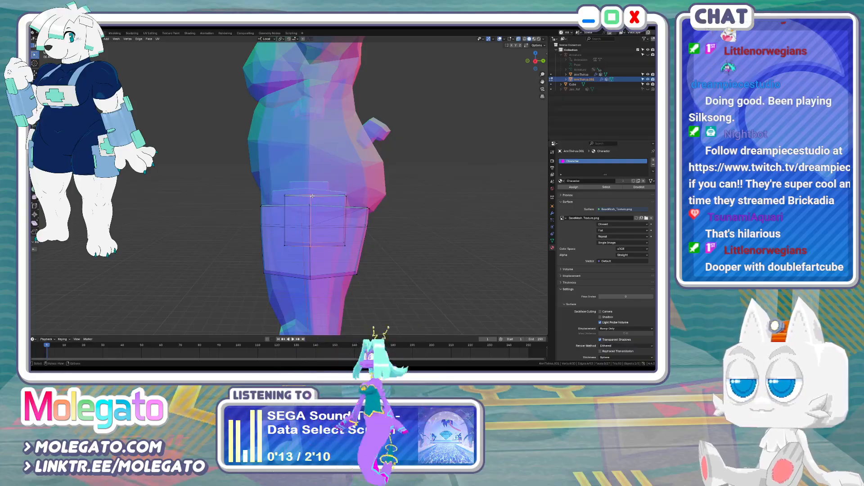
key(KP_1)
key(g)
key(y)
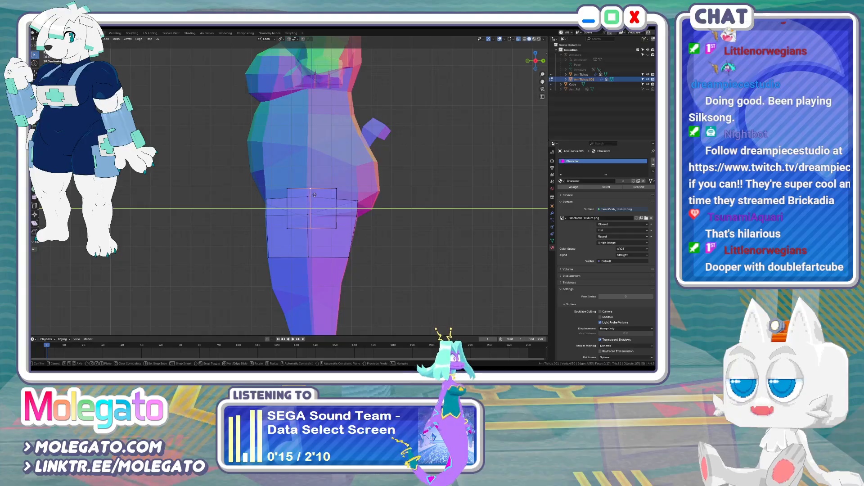
click(315, 194)
key(Escape)
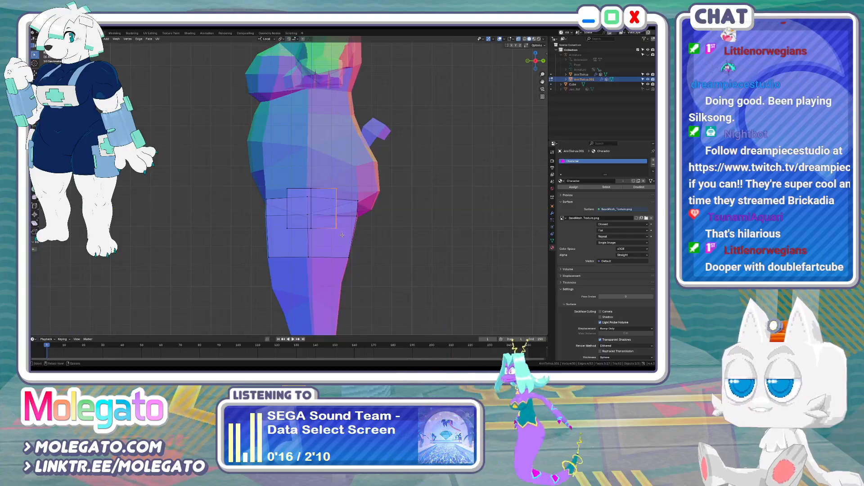
Straighten the outer pocket piece's rear vertical edge by scaling it to 0 along Y
key(s)
key(y)
key(0)
key(Return)
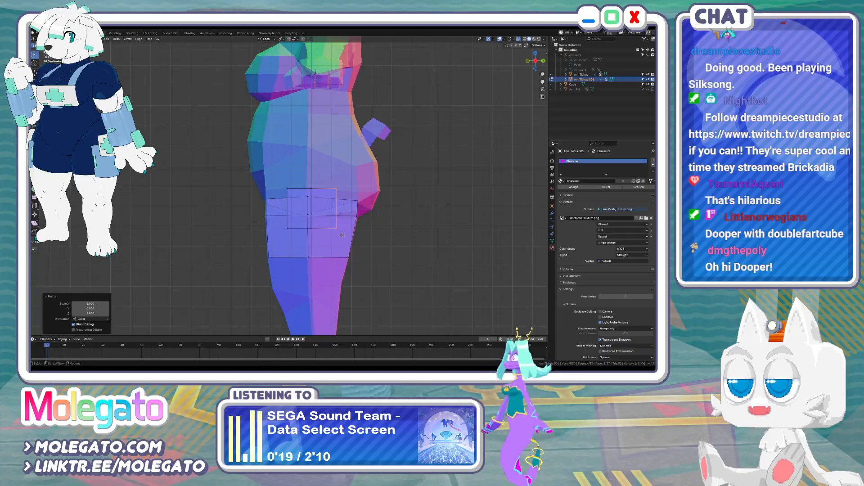
key(KP_1)
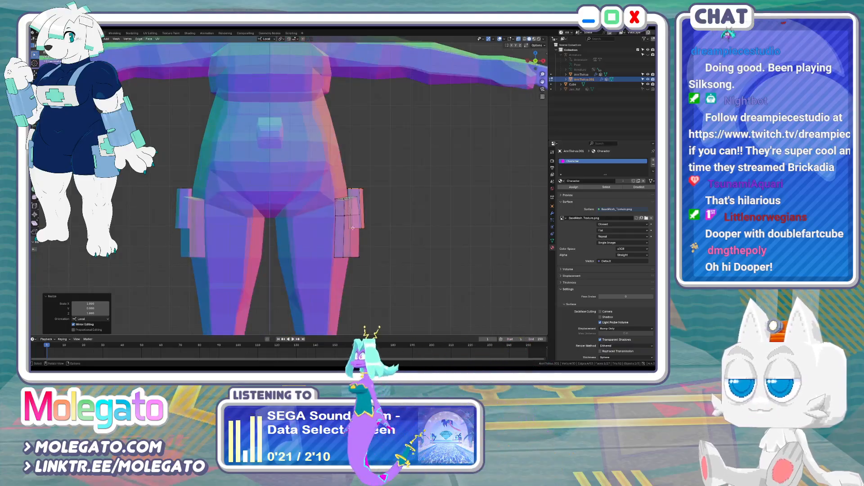
key(alt+z)
middle_drag(353, 228, 378, 178)
key(alt+z)
key(alt+z)
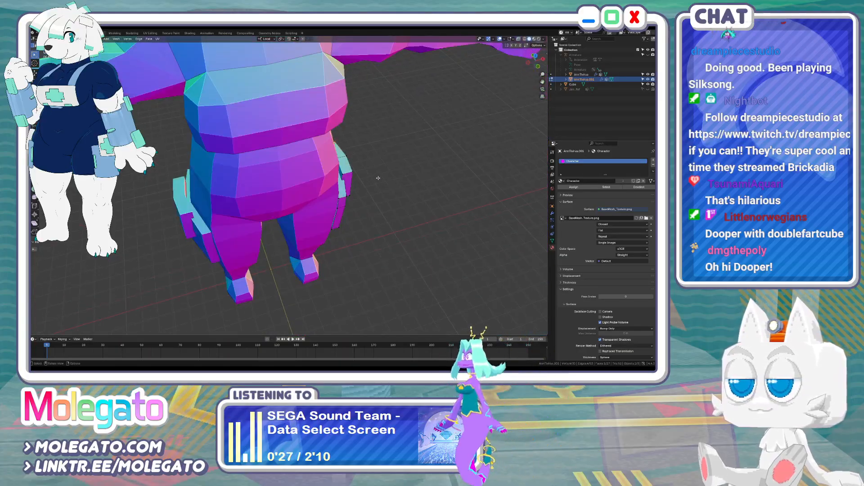
Move the selected thigh pocket vertices slightly along X in the front view
key(Tab)
key(KP_1)
scroll(355, 245, up, 3)
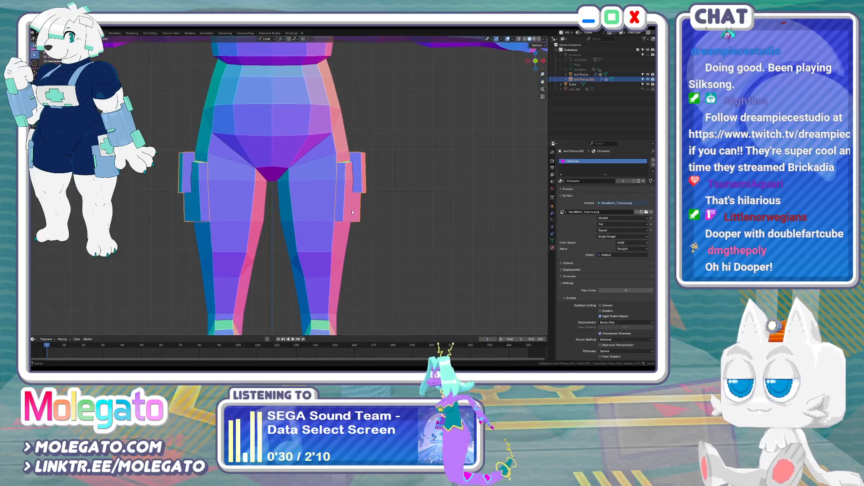
key(Tab)
key(g)
key(x)
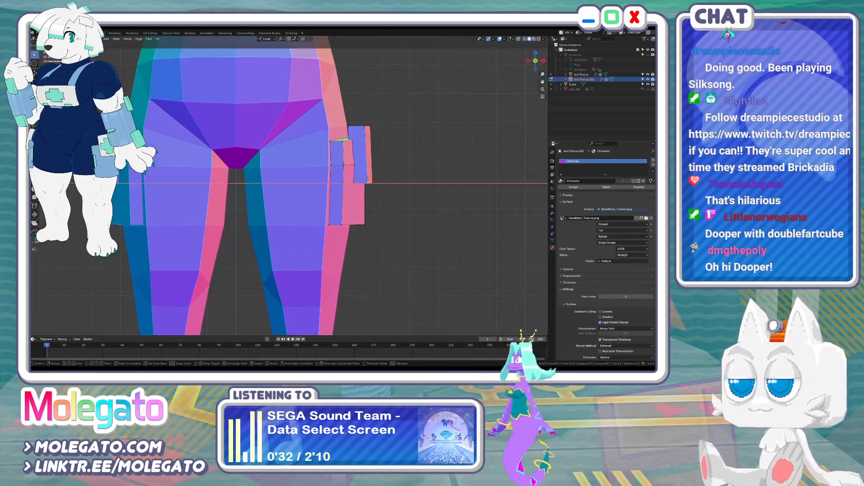
click(366, 180)
key(Tab)
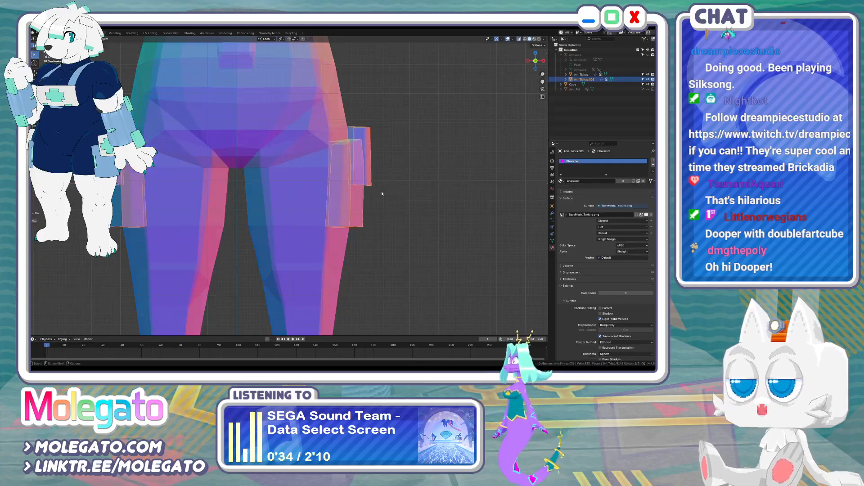
scroll(382, 192, down, 3)
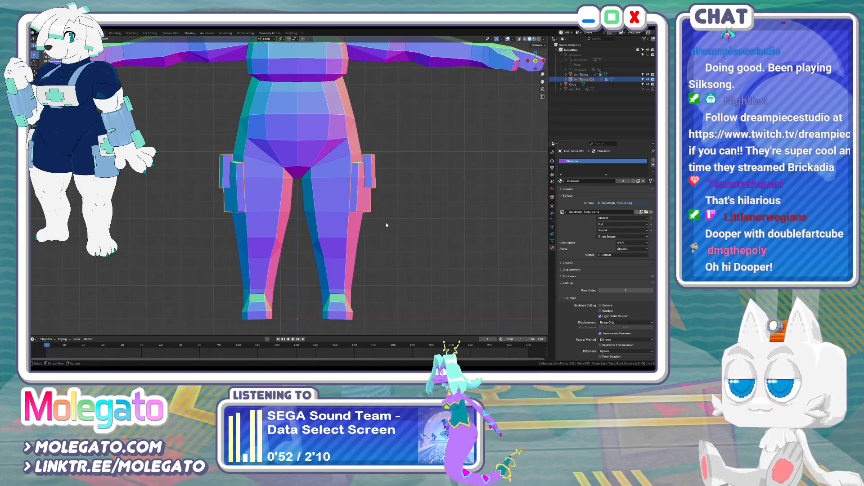
Slide the larger thigh pocket's bottom vertices slightly upward to shorten it in the front view
scroll(378, 229, down, 2)
key(Tab)
scroll(378, 225, up, 2)
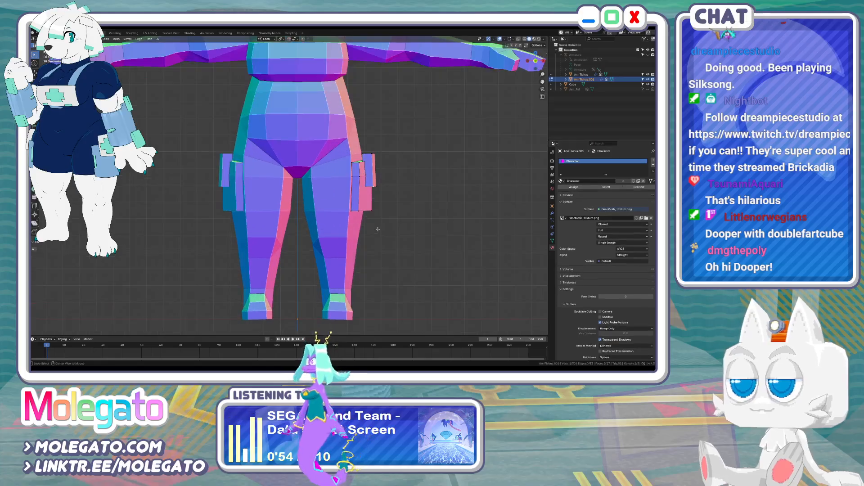
key(alt+z)
key(g)
key(z)
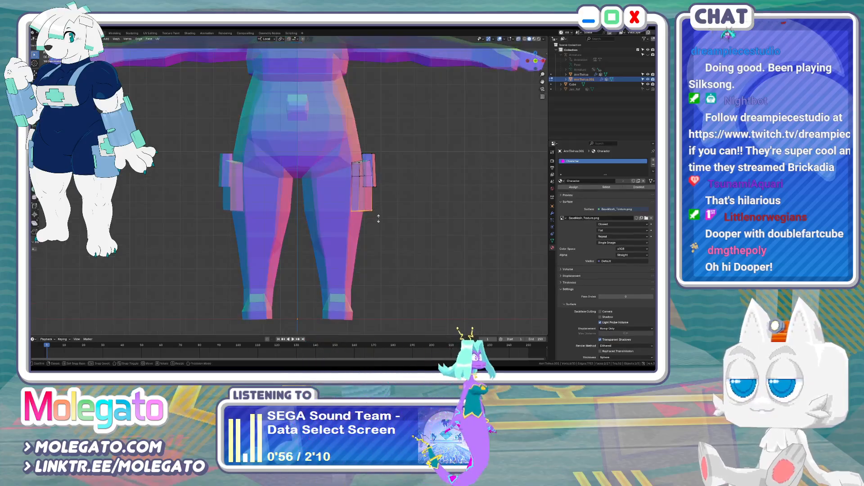
click(379, 217)
key(Tab)
Save the character file with the finished thigh pockets
scroll(379, 218, down, 2)
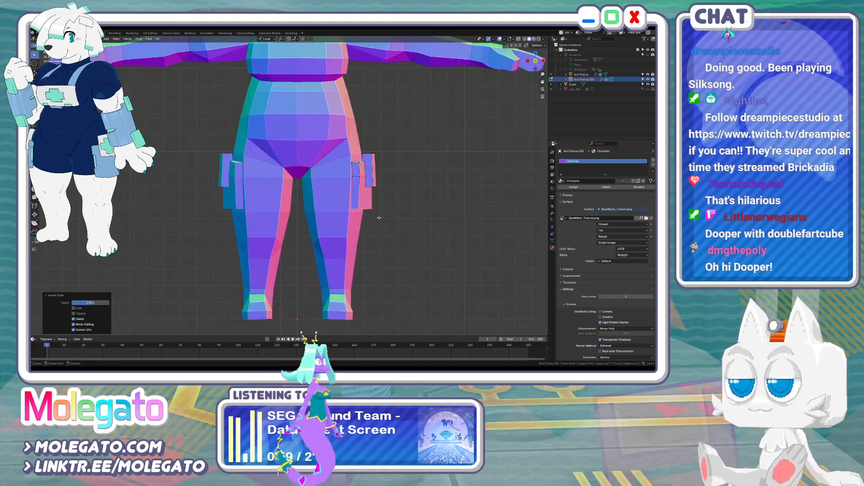
key(alt+z)
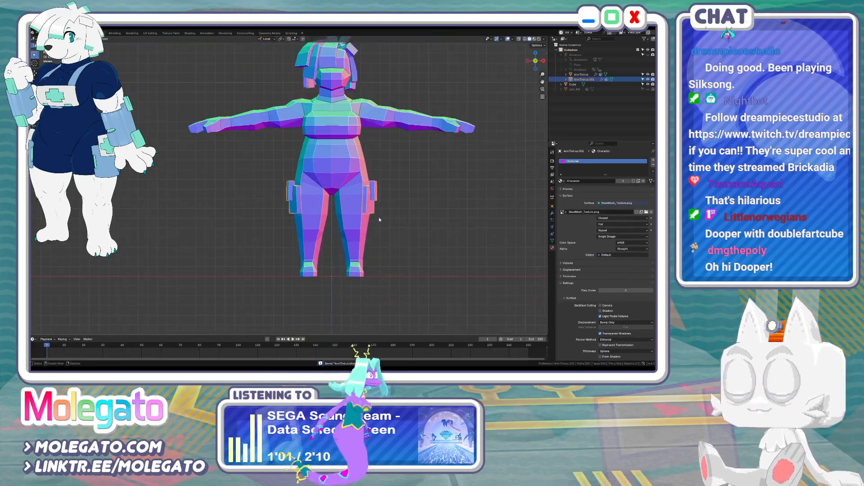
key(ctrl+s)
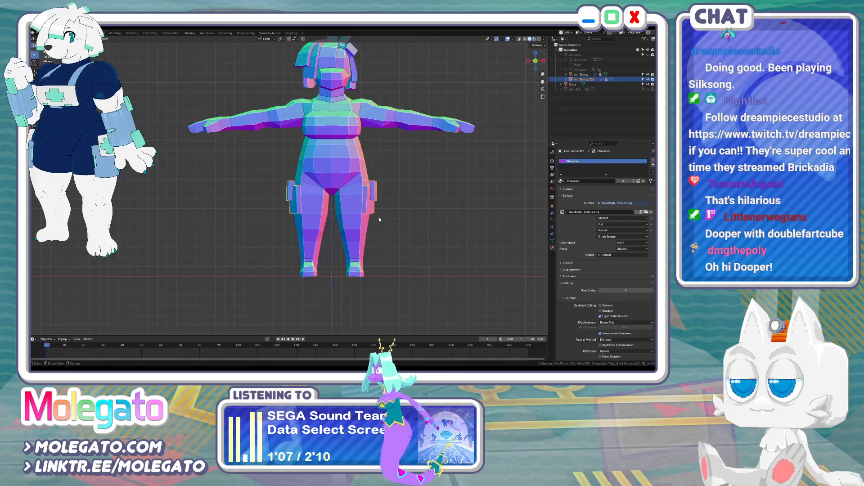
key(shift)
shift+middle_drag(379, 216, 363, 258)
key(ctrl+s)
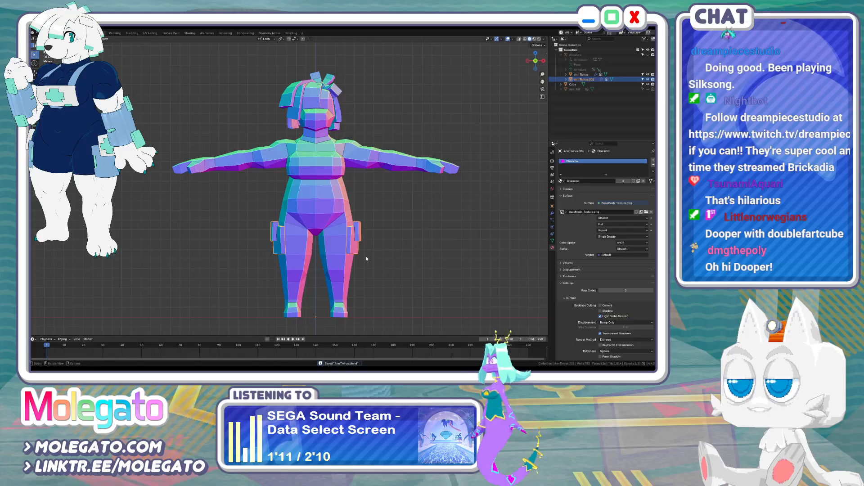
key(KP_3)
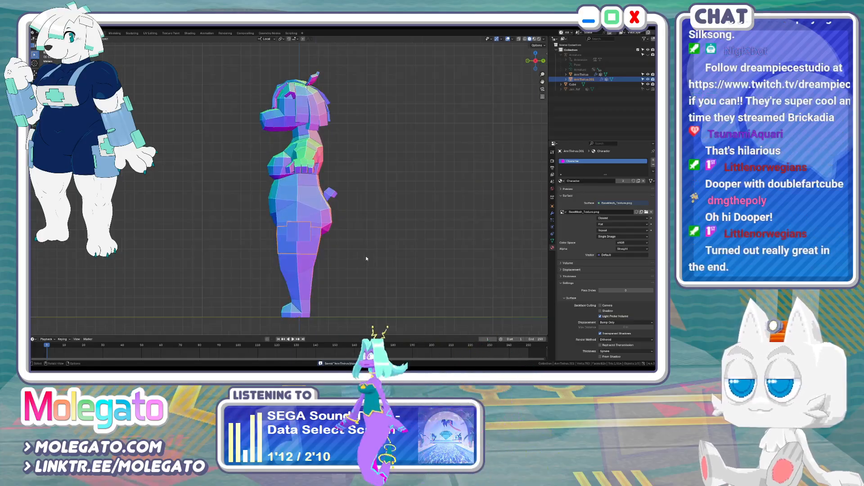
scroll(270, 184, up, 3)
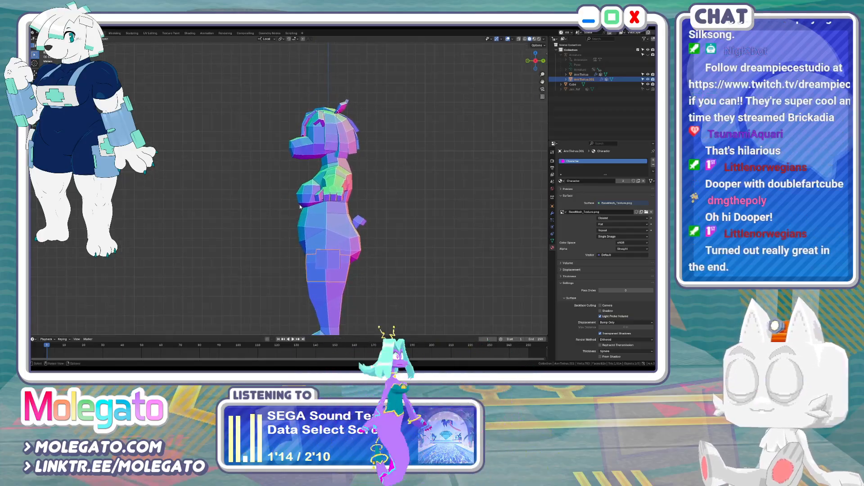
key(KP_1)
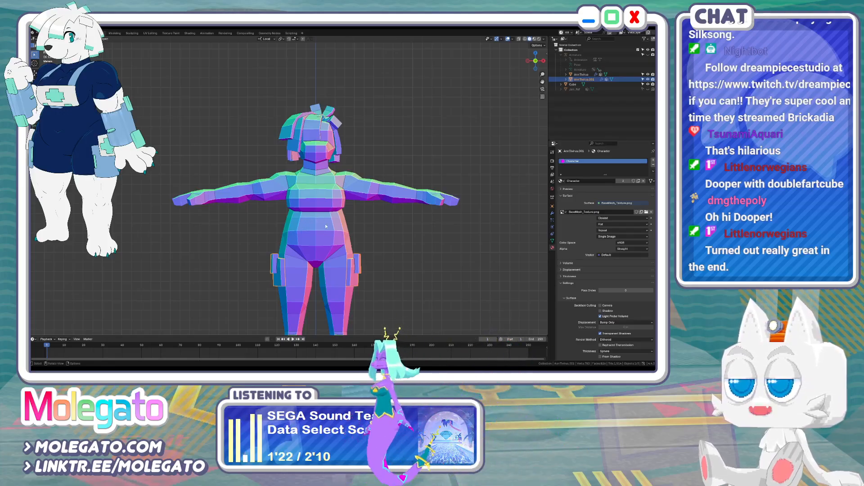
shift+middle_drag(326, 226, 359, 221)
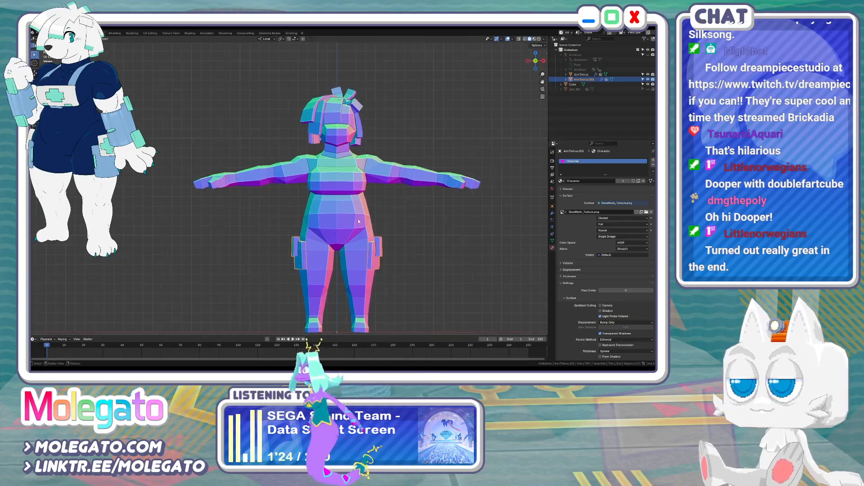
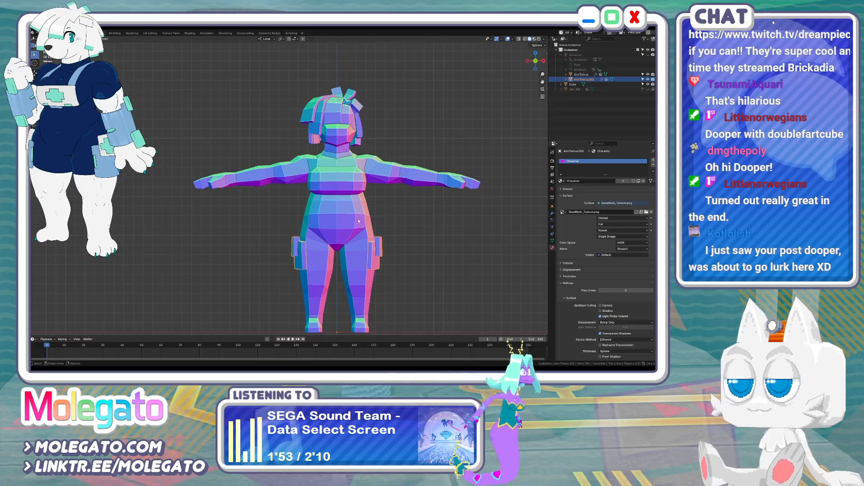
shift+middle_drag(359, 221, 359, 194)
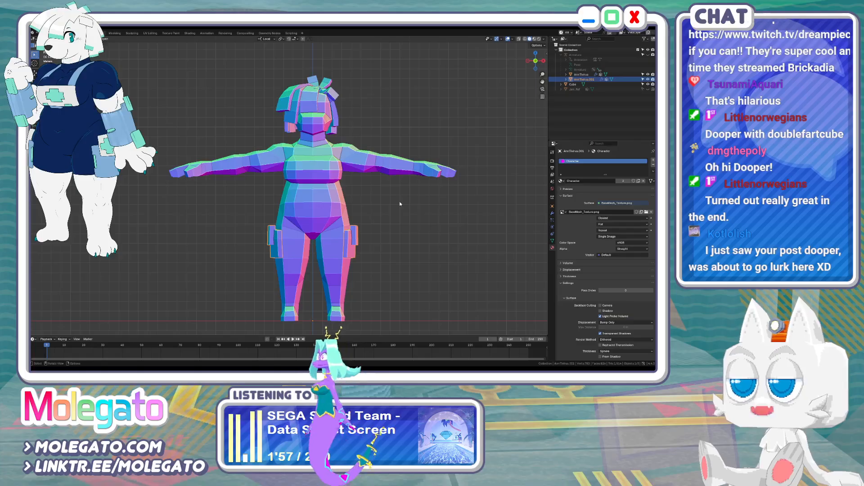
shift+middle_drag(400, 204, 382, 215)
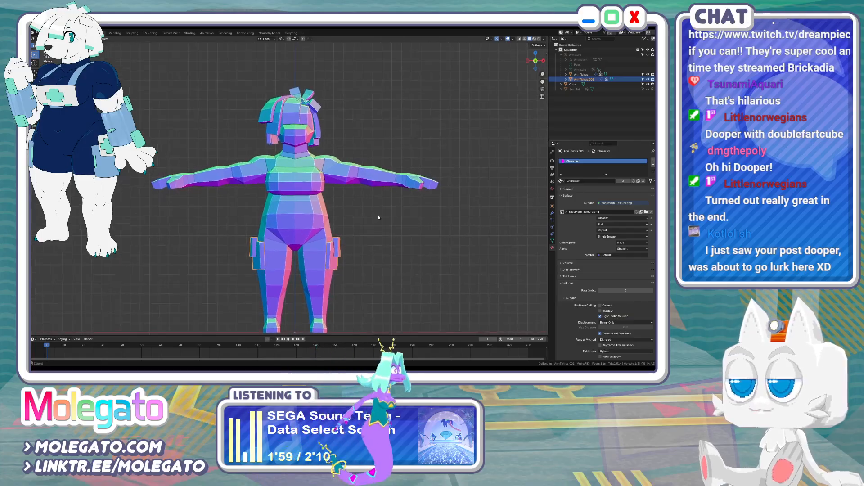
Duplicate the body mesh's forearm face loop in place and scale the copy up to form a loose sleeve
click(391, 182)
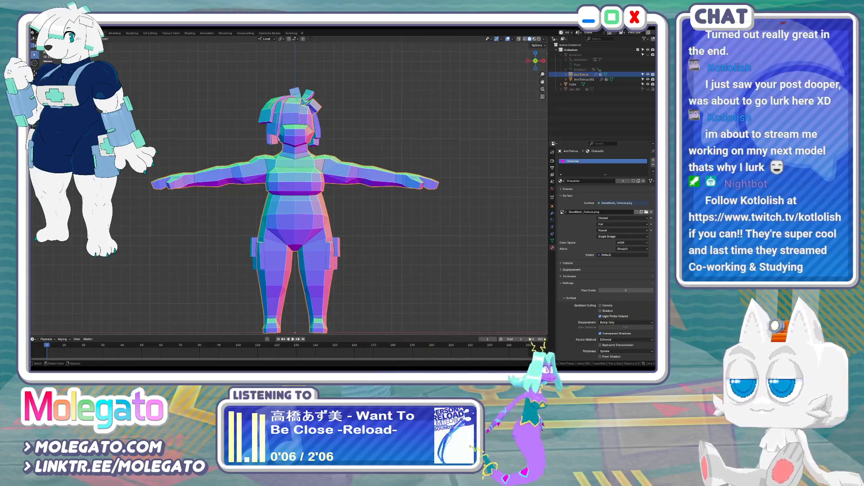
scroll(386, 152, up, 3)
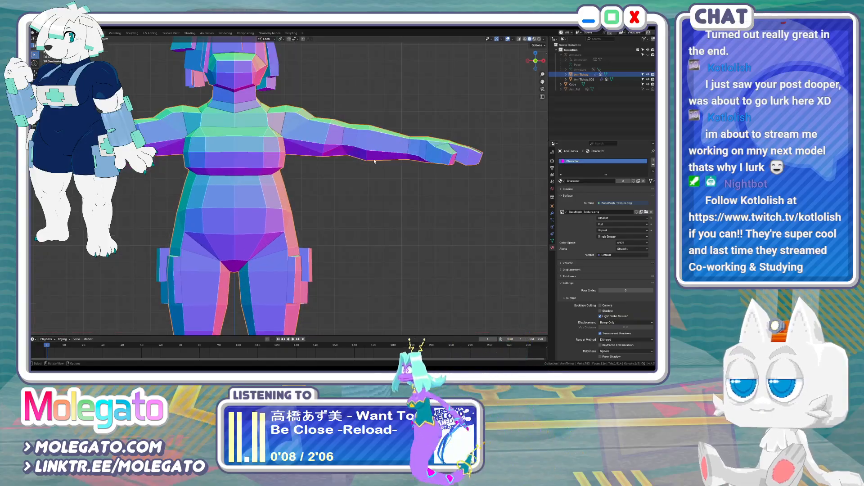
key(Tab)
drag(370, 136, 380, 172)
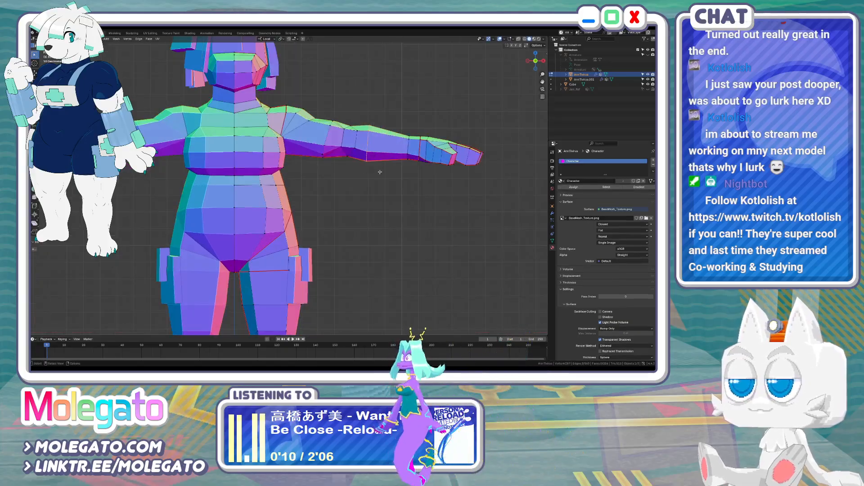
key(alt+z)
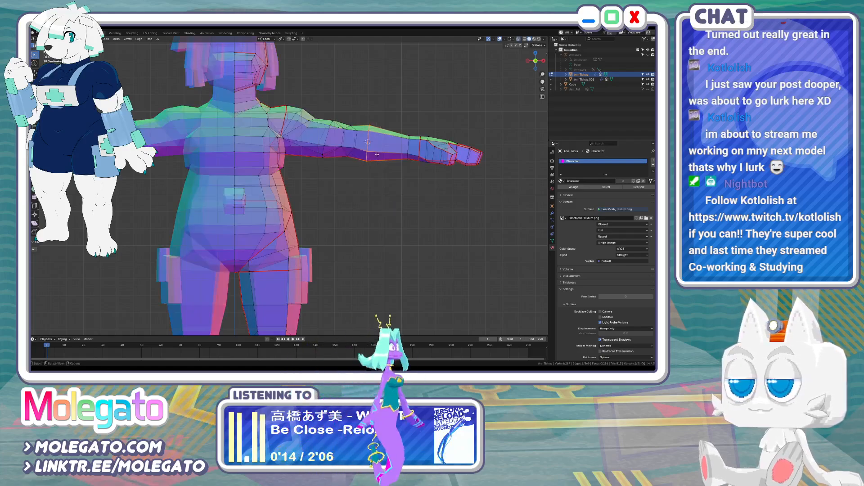
middle_drag(381, 180, 361, 183)
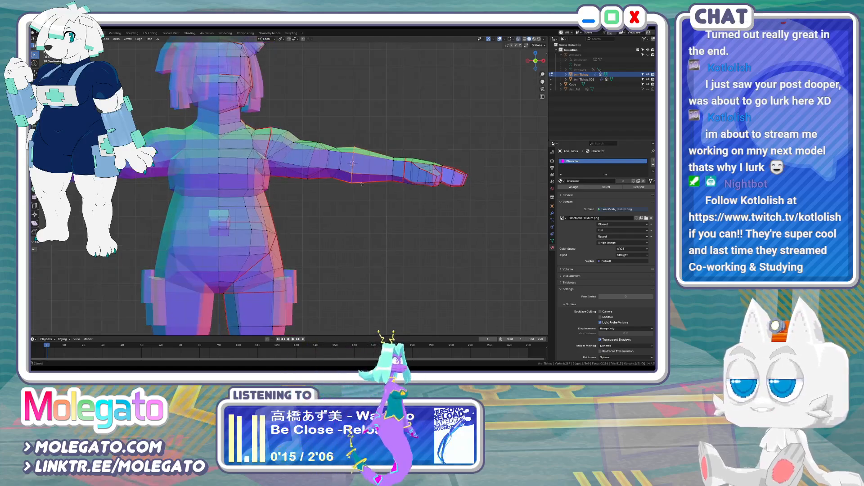
alt+shift+click(391, 187)
key(shift+d)
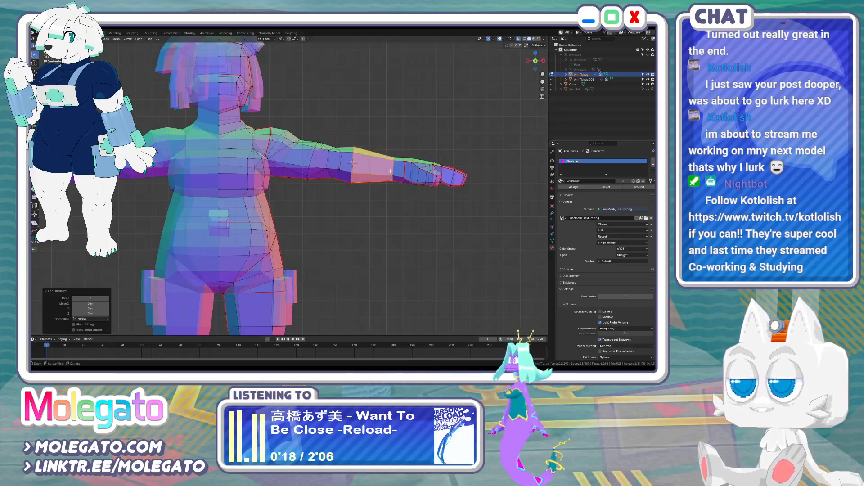
click(419, 200)
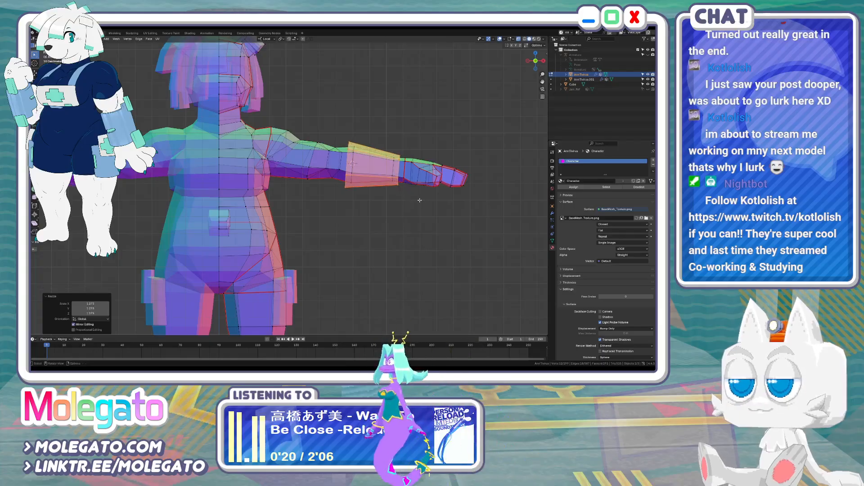
Separate the enlarged forearm copy from the body into its own object
key(p)
click(423, 203)
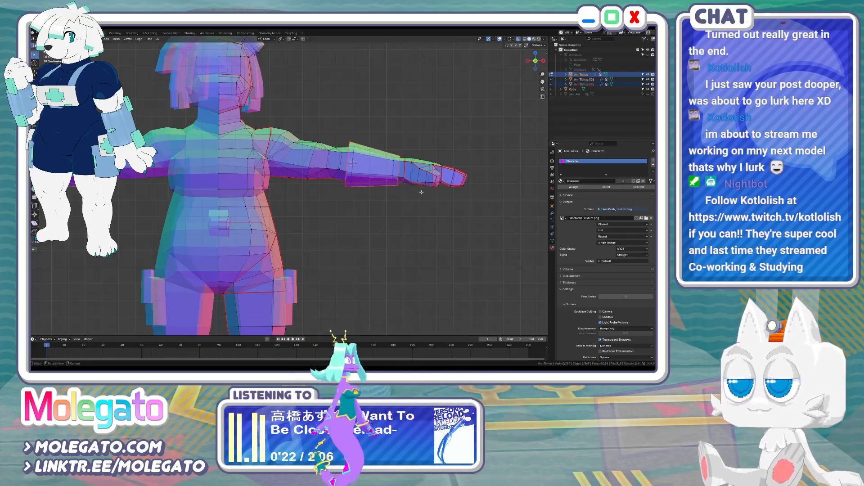
key(Tab)
click(397, 182)
key(Tab)
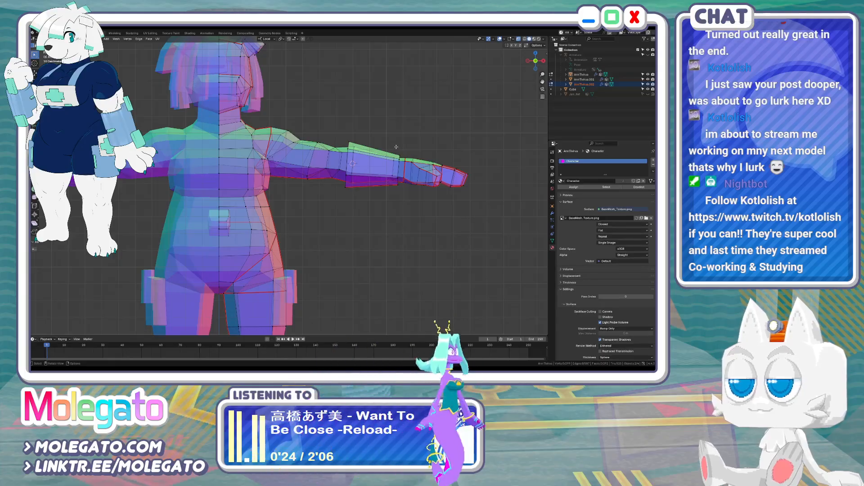
Switch editing from the body to the separated forearm sleeve and scale the whole sleeve up slightly
key(Tab)
click(364, 178)
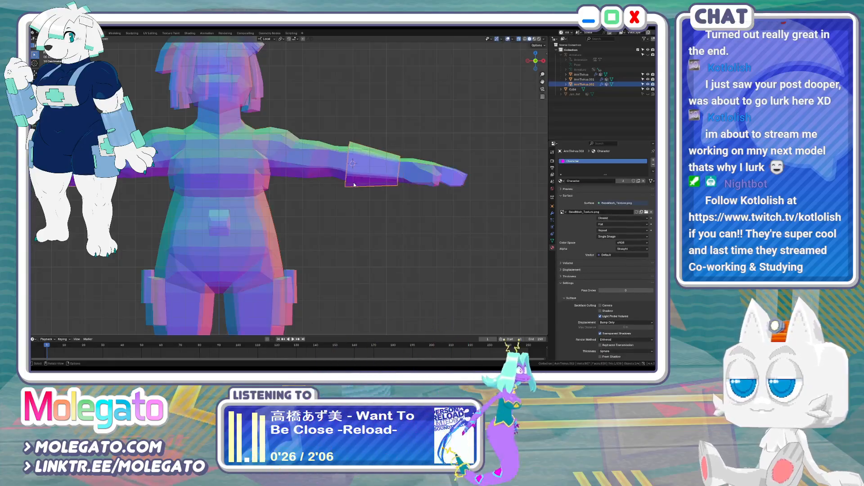
key(Tab)
key(s)
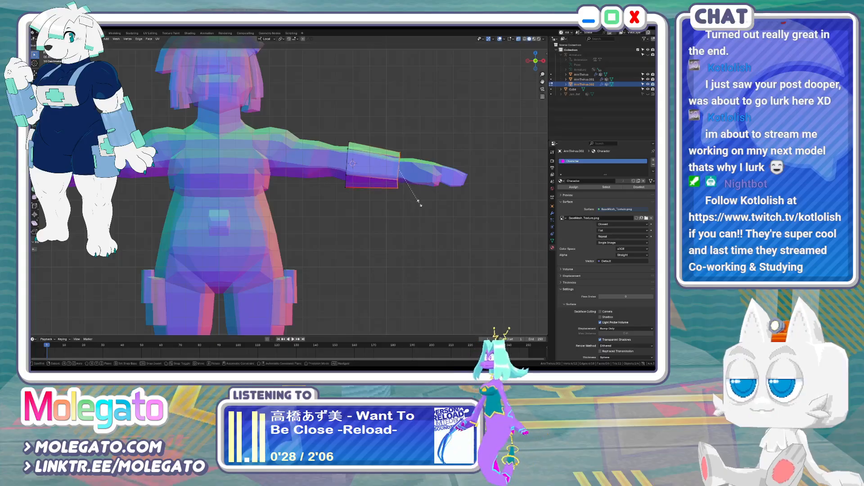
click(422, 206)
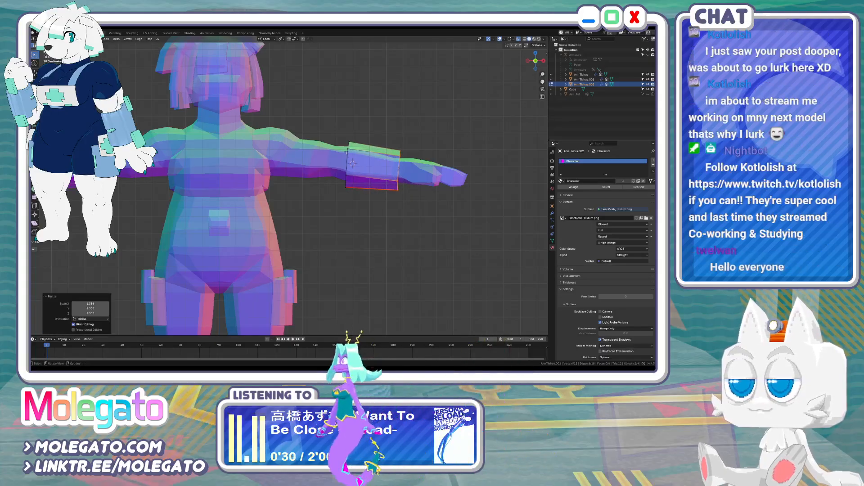
Nudge the sleeve's wrist-end vertices slightly in the front view to adjust how the cuff sits around the forearm
key(b)
drag(350, 147, 405, 184)
scroll(407, 180, up, 2)
key(g)
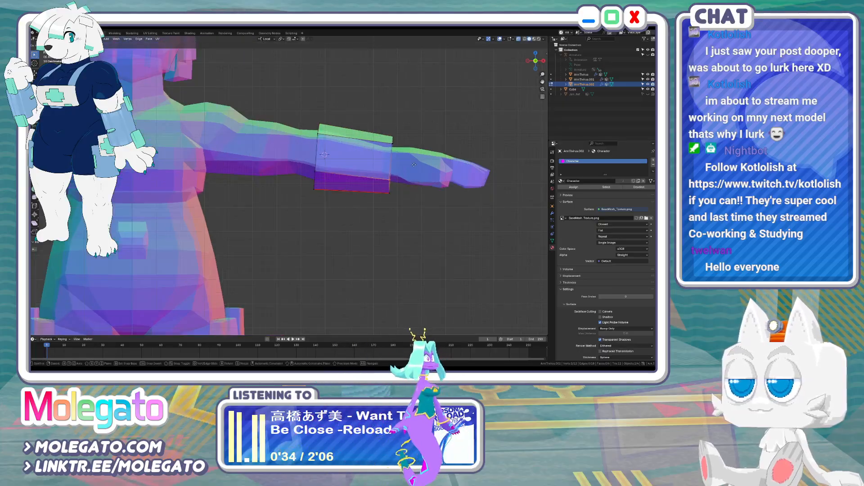
click(414, 163)
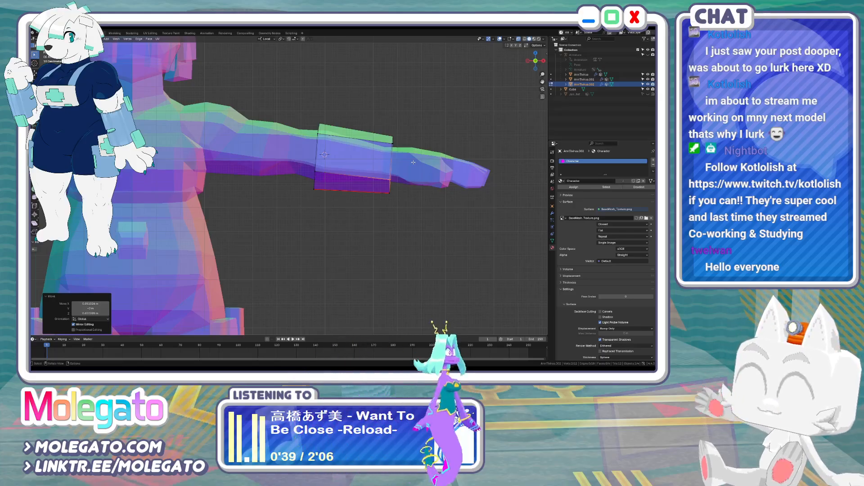
Scale the sleeve's elbow-end loop down slightly and adjust its width along the Y axis in the top view
scroll(389, 116, down, 3)
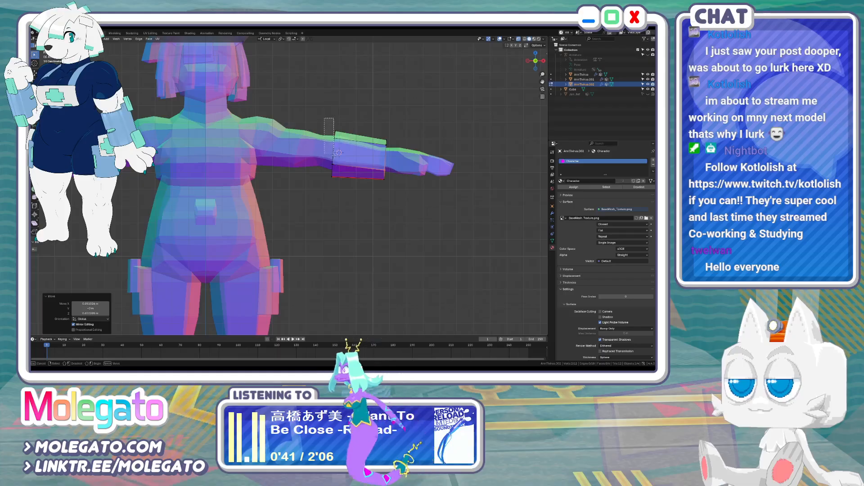
key(s)
click(347, 189)
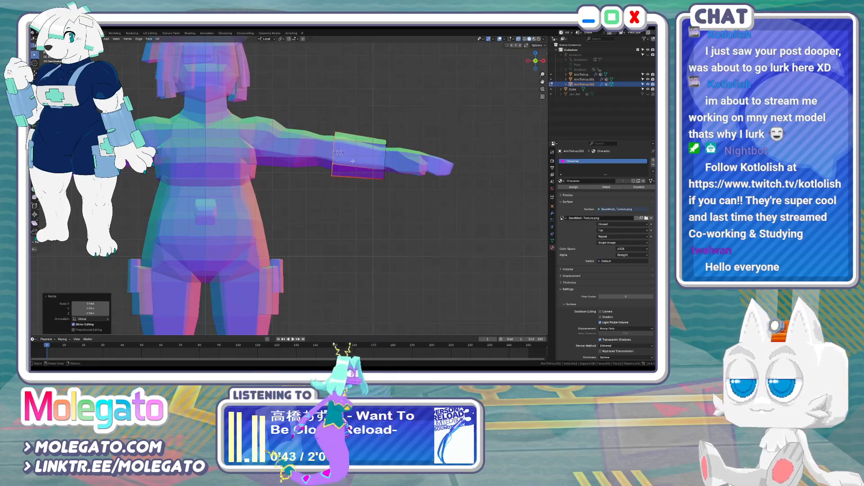
middle_drag(352, 161, 256, 193)
key(KP_7)
key(s)
key(y)
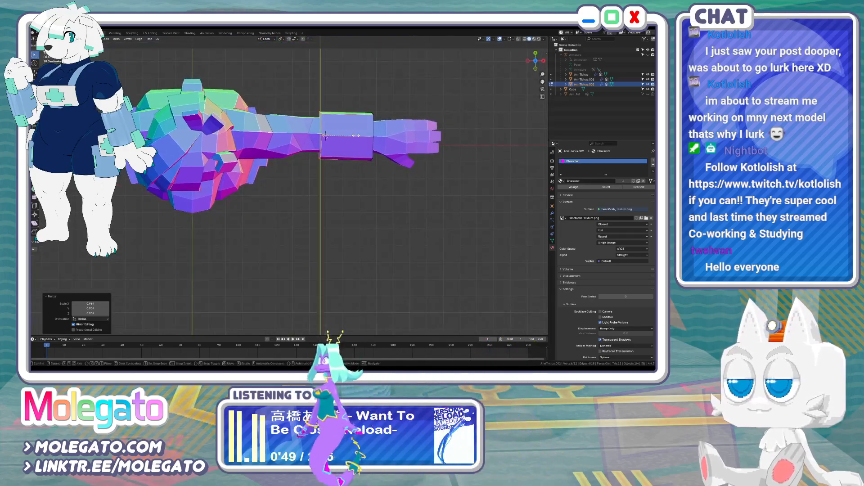
click(355, 135)
key(KP_1)
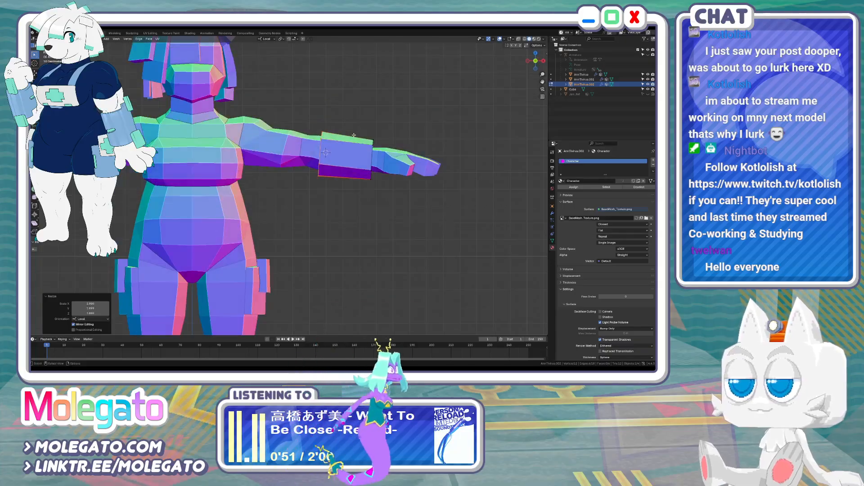
Enlarge the sleeve's elbow-end loop slightly and nudge it along the Z axis in the see-through front view
scroll(333, 135, up, 2)
key(alt+z)
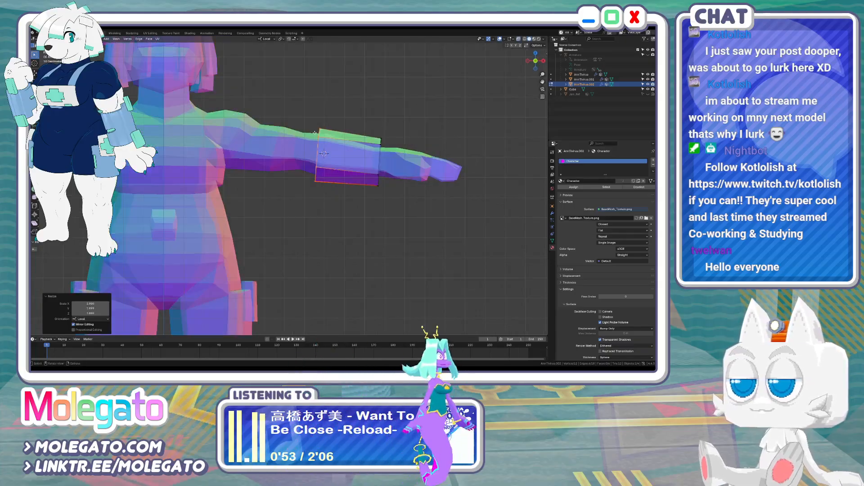
key(s)
click(349, 178)
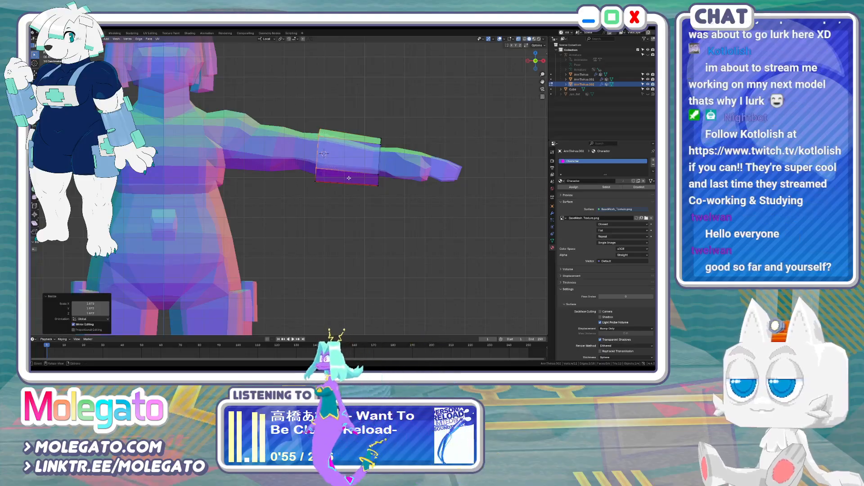
key(g)
key(z)
key(z)
click(349, 179)
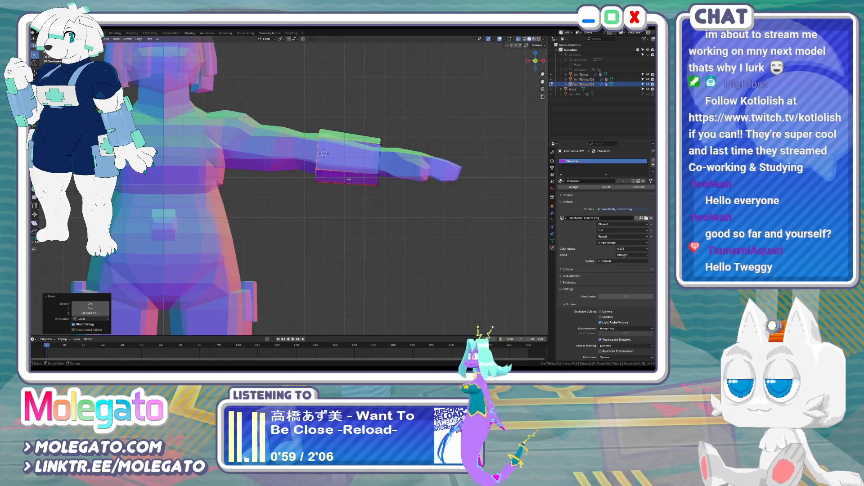
Try to extrude the sleeve's upper elbow-end vertices a short way toward the elbow in the front view
scroll(362, 156, up, 2)
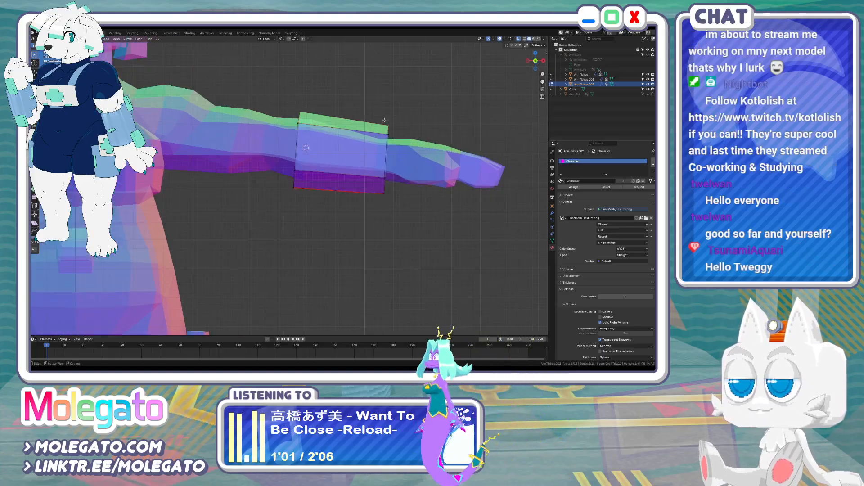
middle_drag(388, 132, 409, 161)
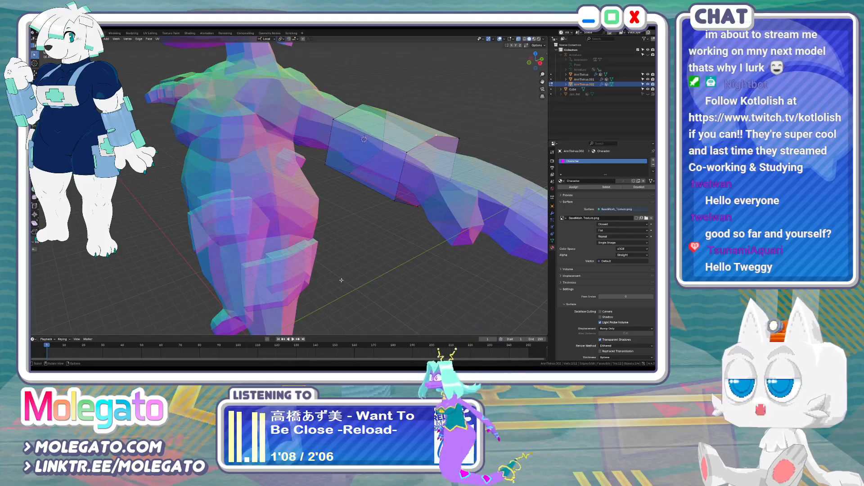
key(KP_1)
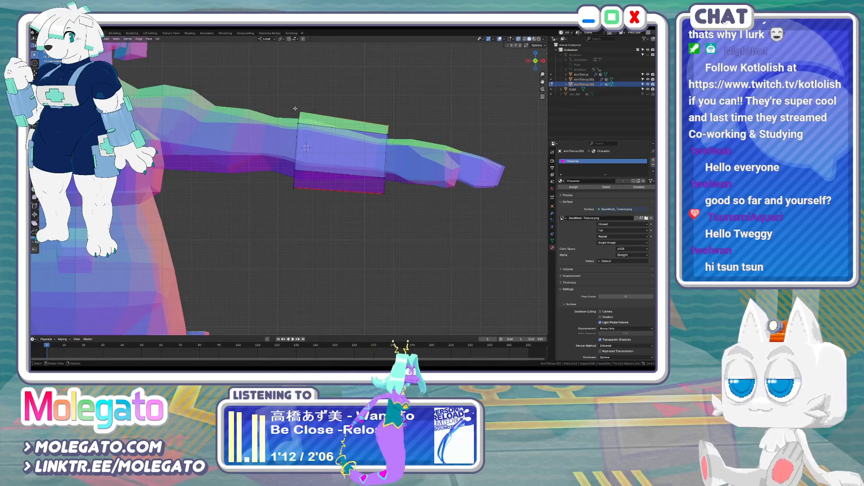
drag(293, 108, 308, 129)
key(e)
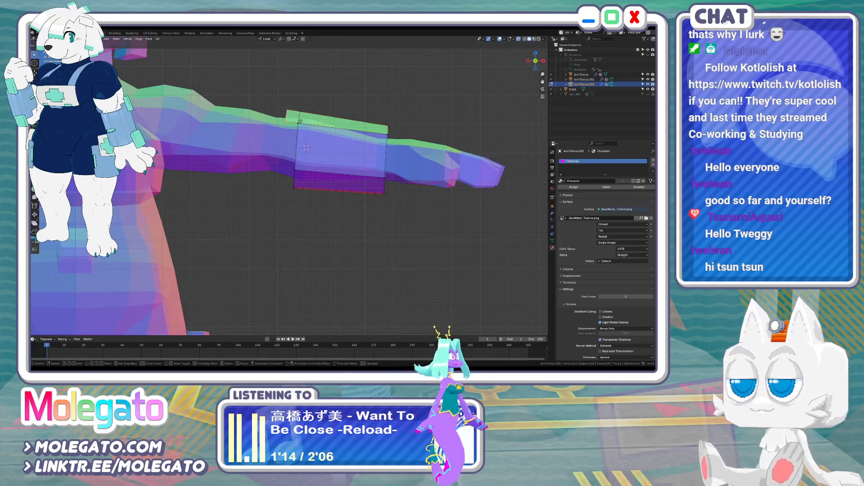
click(300, 121)
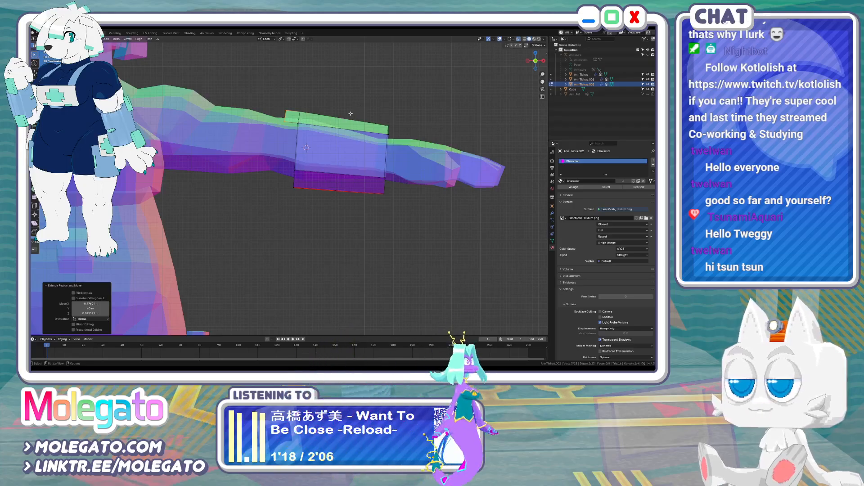
Select the whole sleeve and scale it slightly narrower along the Y axis in the top view
middle_drag(350, 113, 329, 116)
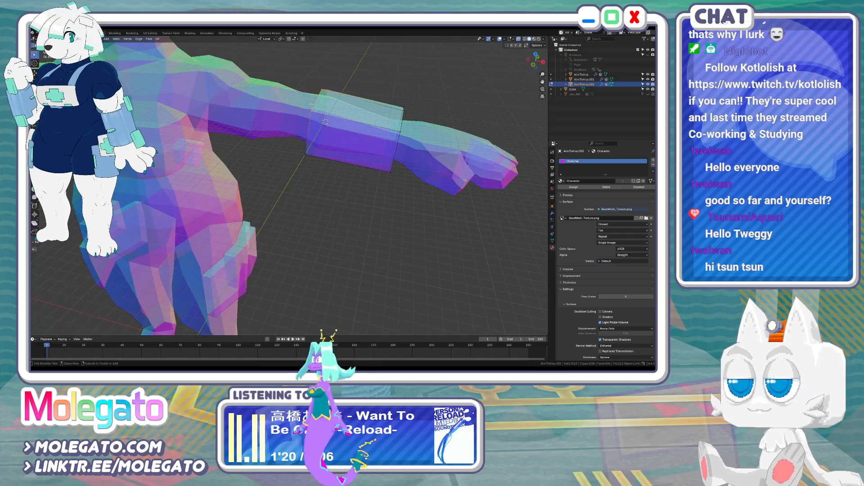
key(KP_3)
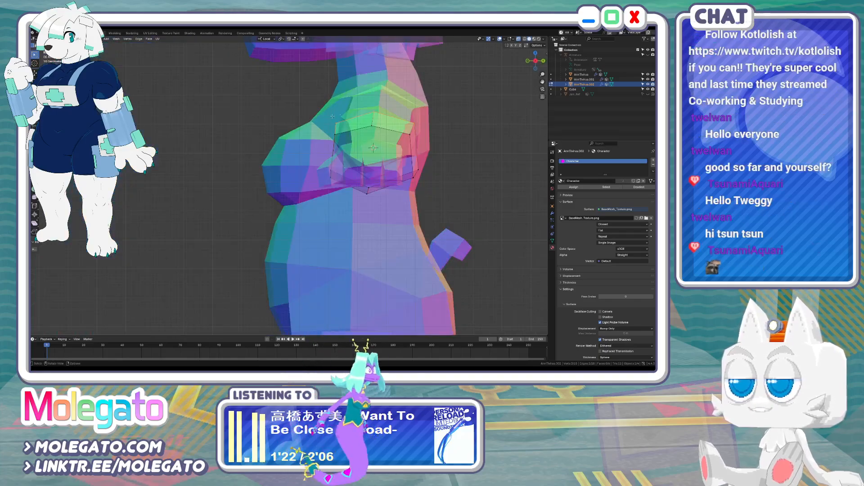
middle_drag(420, 132, 367, 142)
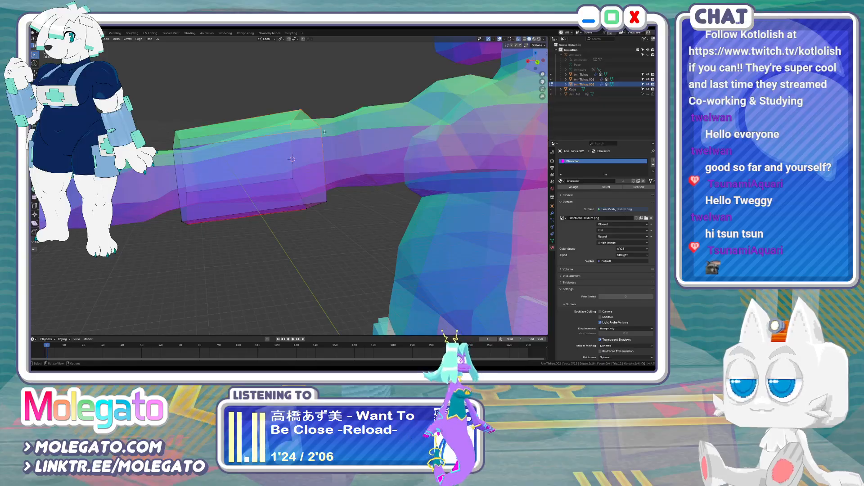
key(KP_7)
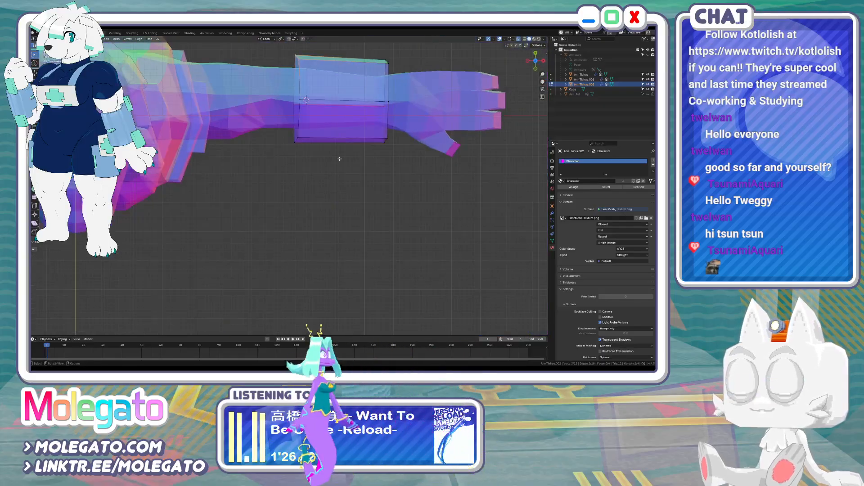
shift+scroll(339, 159, up, 5)
key(a)
key(s)
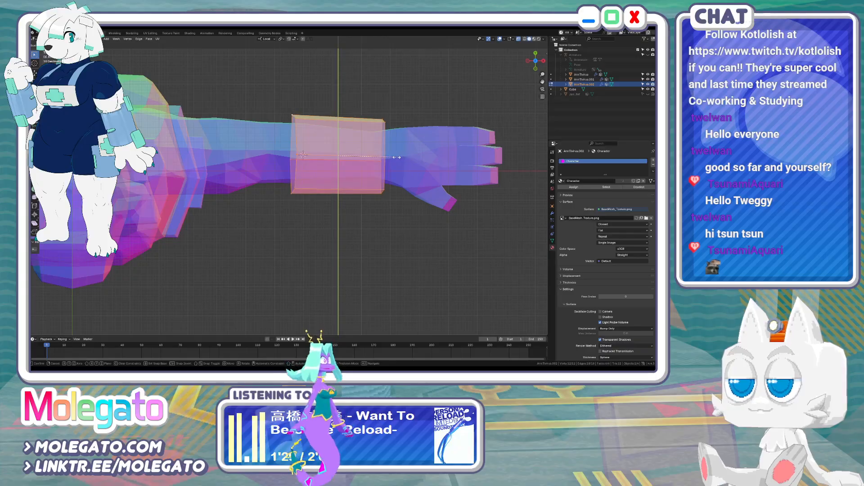
click(397, 157)
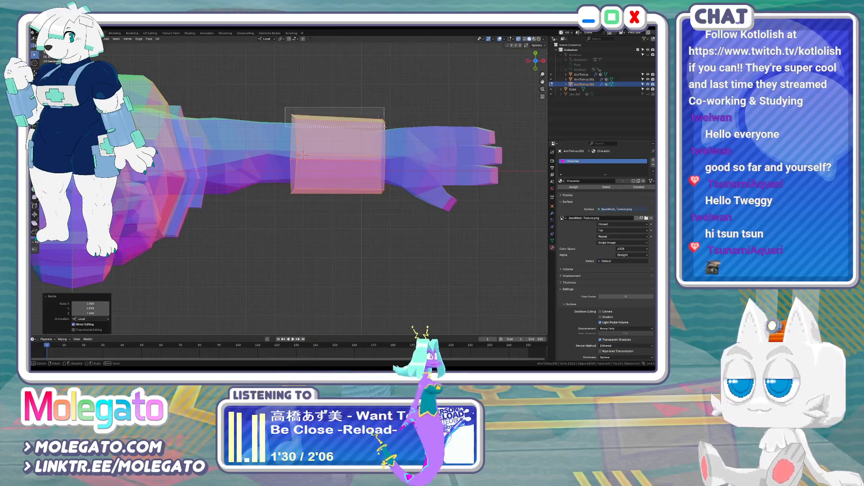
Try to extrude the back vertices of the sleeve's elbow end a short way toward the elbow in the top view
drag(325, 129, 325, 129)
key(g)
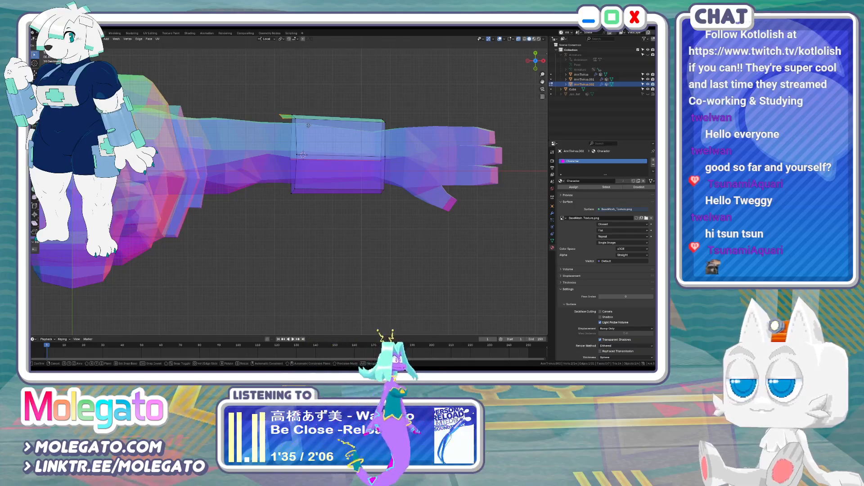
click(309, 125)
mouse_move(309, 125)
middle_down()
mouse_move(355, 122)
mouse_move(307, 137)
middle_up()
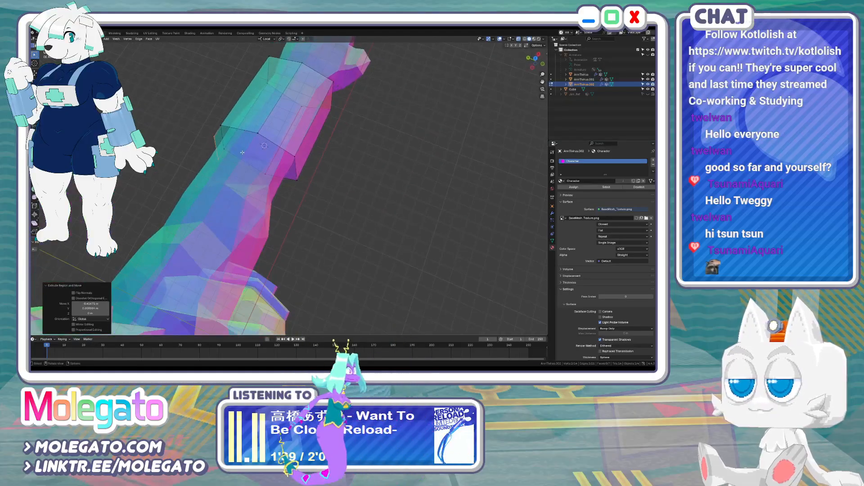
Try extruding and resizing the sleeve's elbow-end edge loop, and delete the extruded corner vertices
alt+click(253, 163)
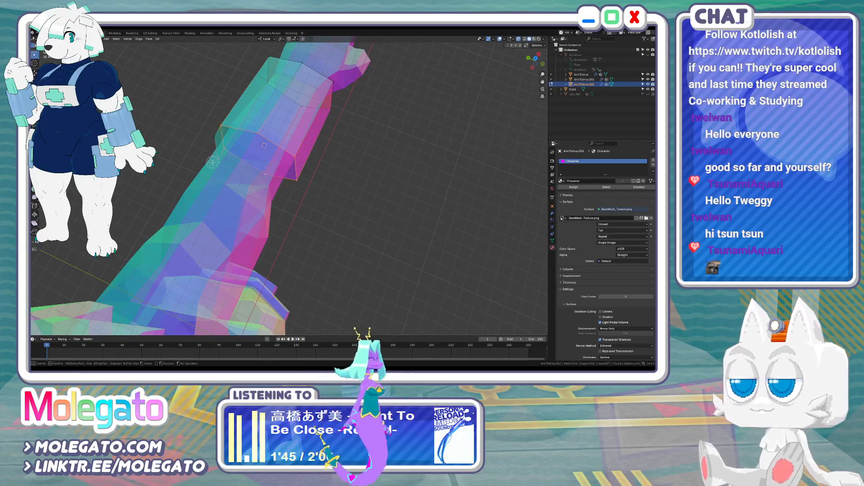
key(Escape)
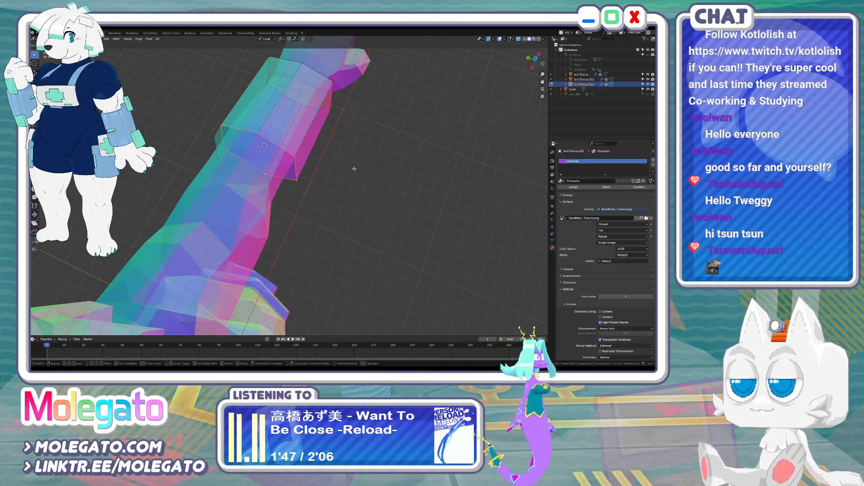
key(e)
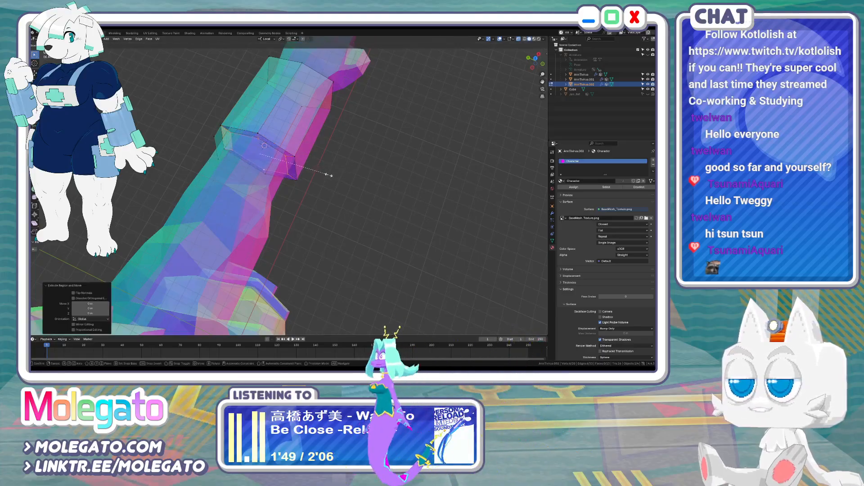
key(Escape)
key(ctrl+z)
key(x)
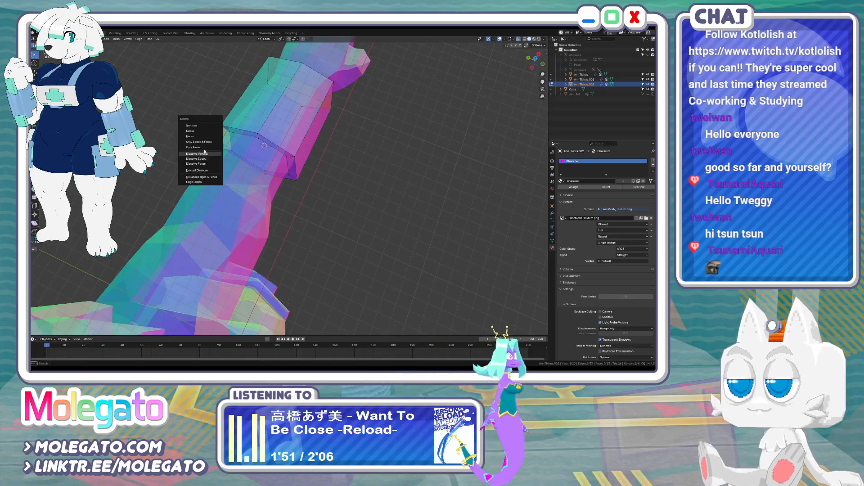
click(191, 125)
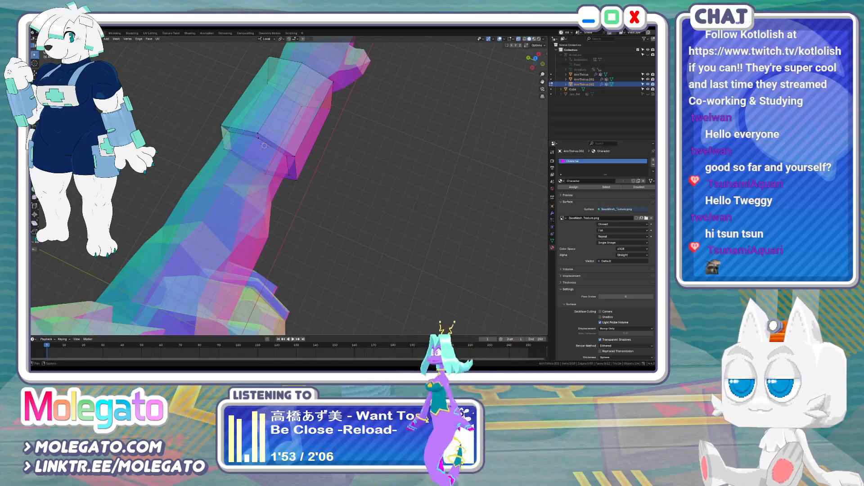
Extrude the back corner of the sleeve's elbow end toward the elbow along its normal in the top view
click(224, 141)
key(KP_7)
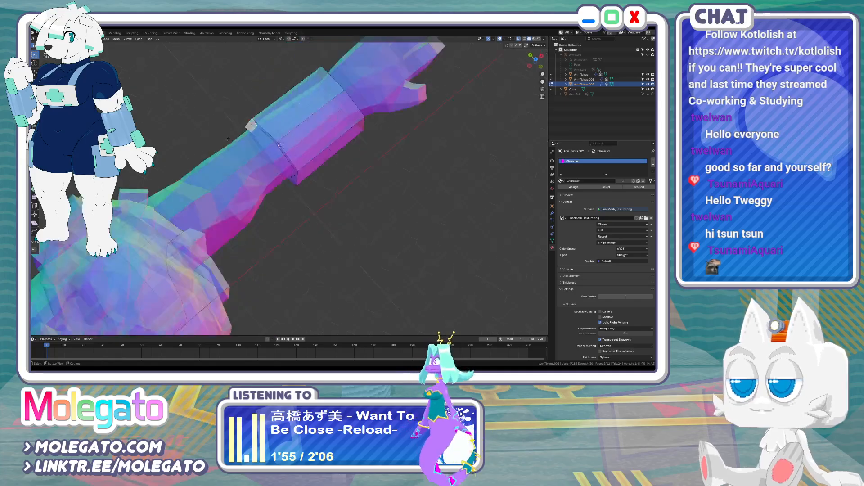
key(e)
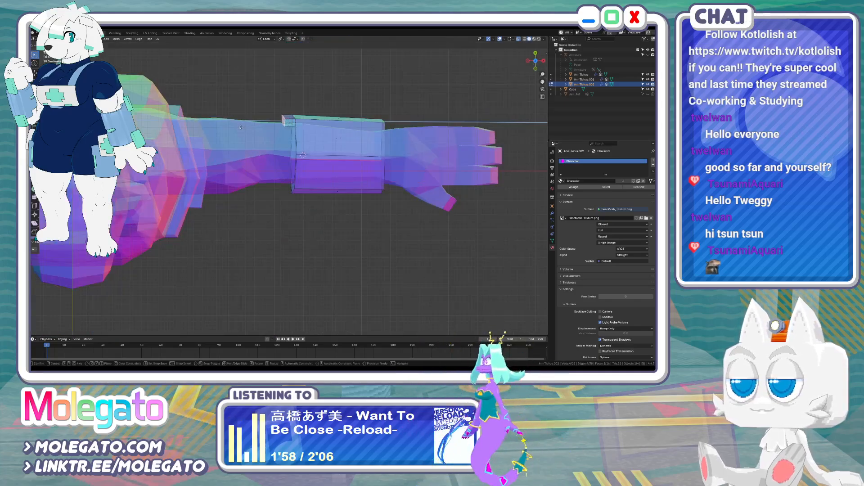
click(241, 128)
middle_drag(241, 127, 182, 88)
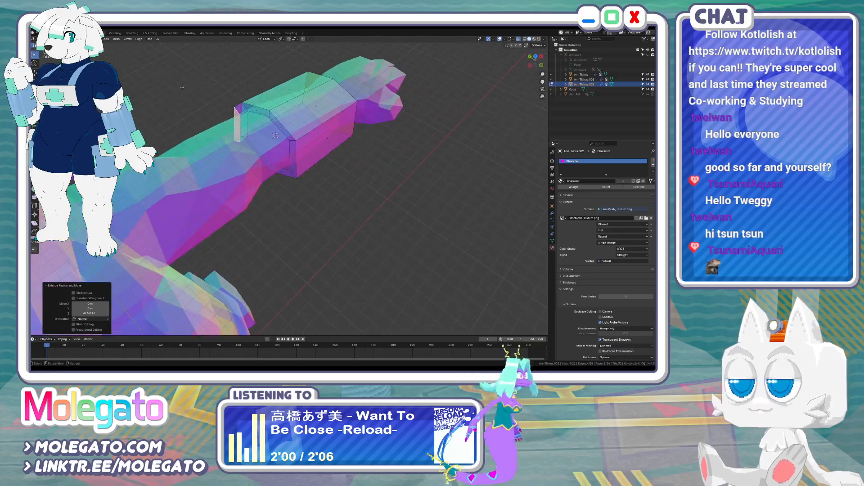
Merge the selected vertices at the front corner of the sleeve's elbow end at their center
key(1)
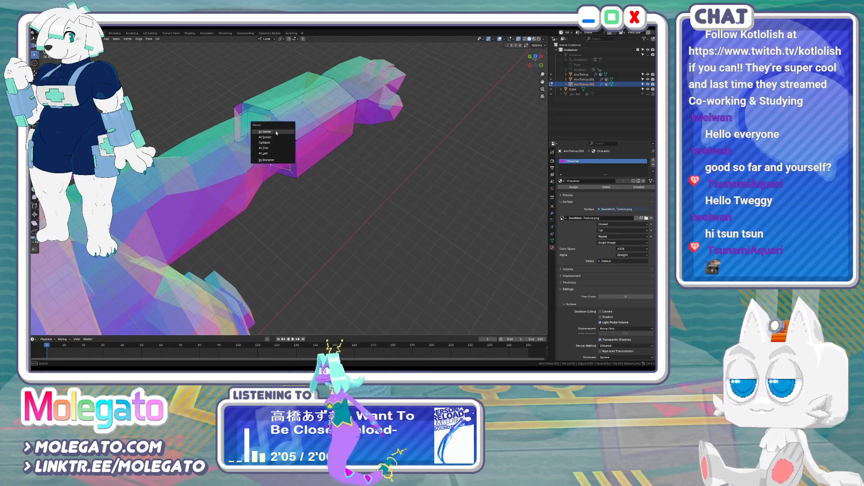
click(275, 131)
middle_drag(284, 145, 298, 148)
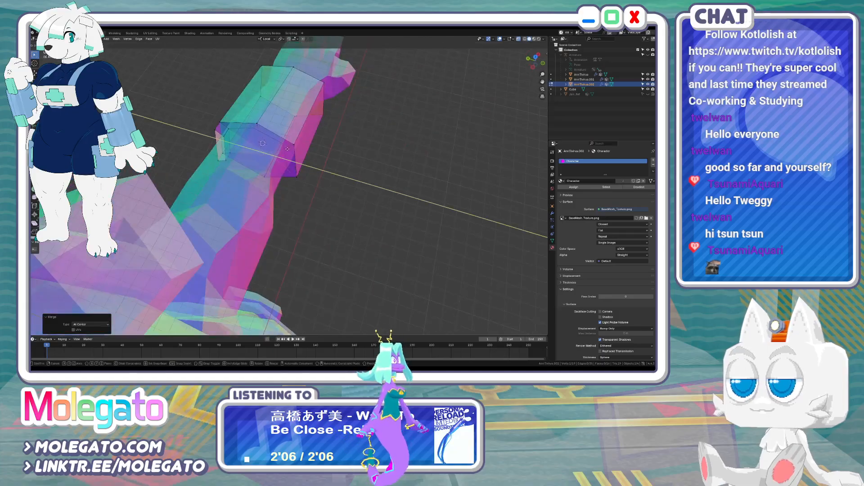
Isolate the sleeve and knife-cut new edges between the corner and inner vertices of its elbow-end face
click(284, 148)
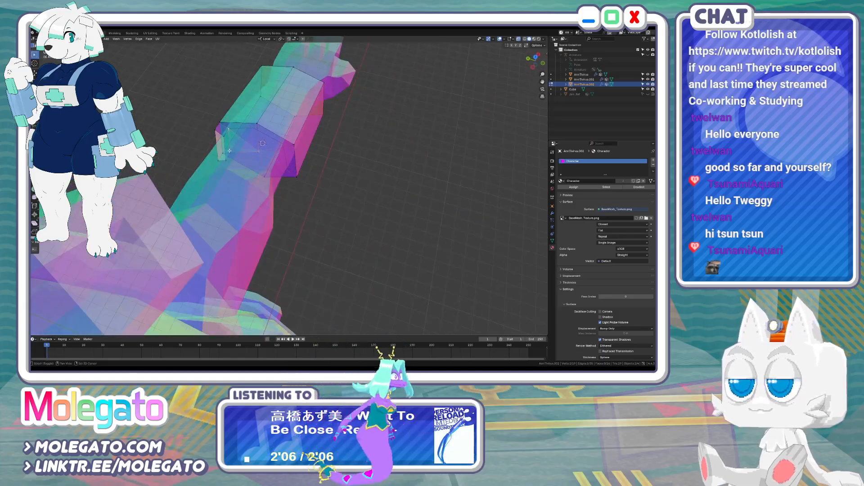
middle_drag(230, 151, 263, 186)
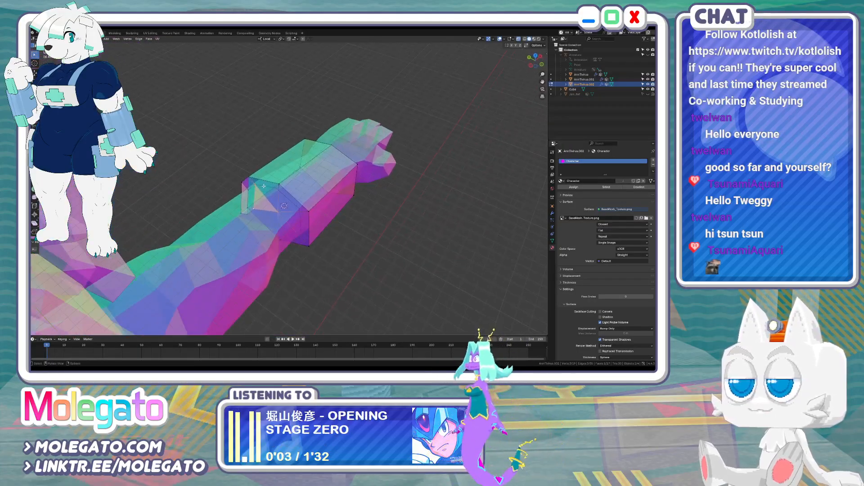
key(KP_Divide)
scroll(272, 183, up, 4)
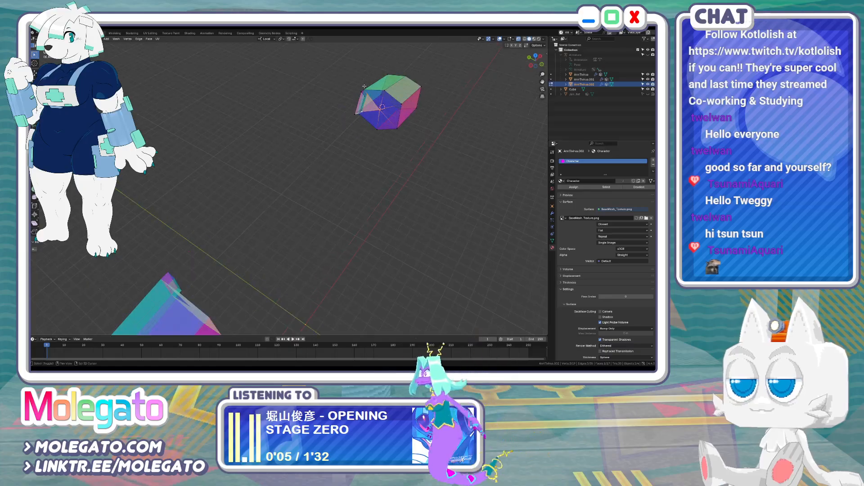
shift+middle_drag(359, 108, 360, 154)
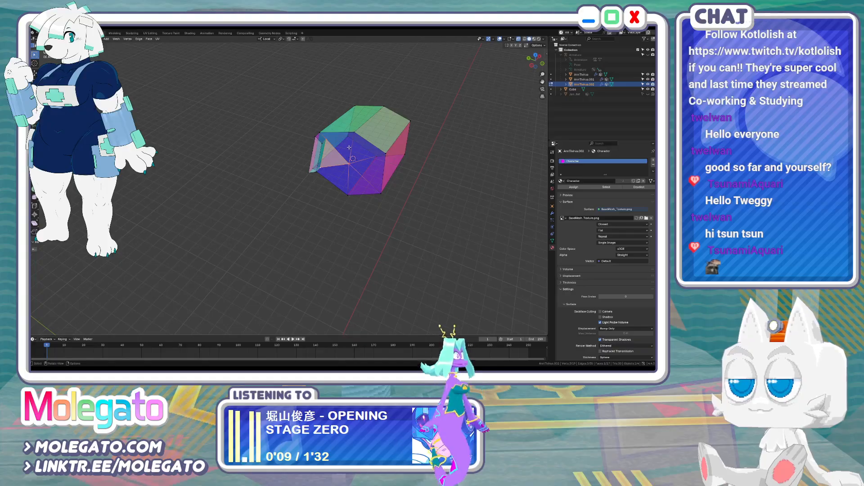
key(k)
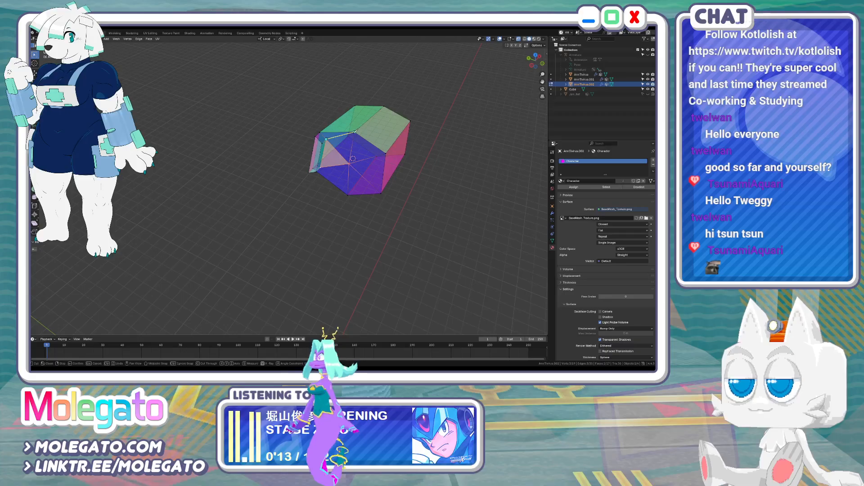
key(Return)
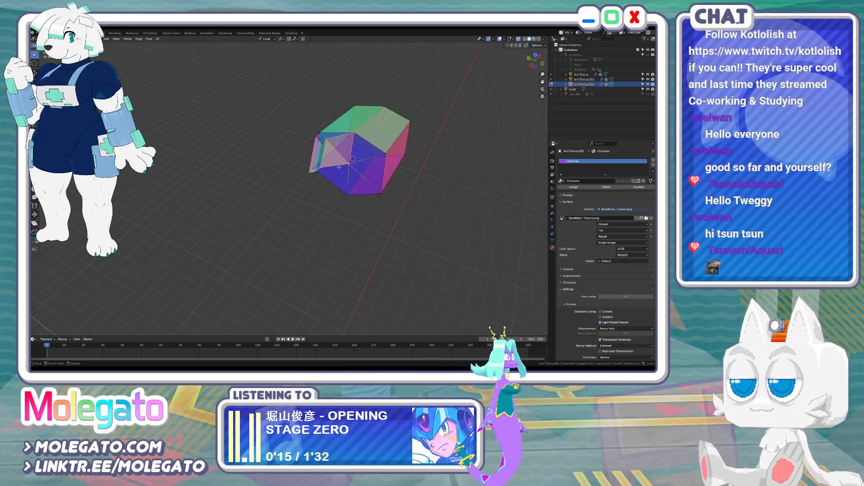
middle_drag(339, 167, 317, 198)
key(k)
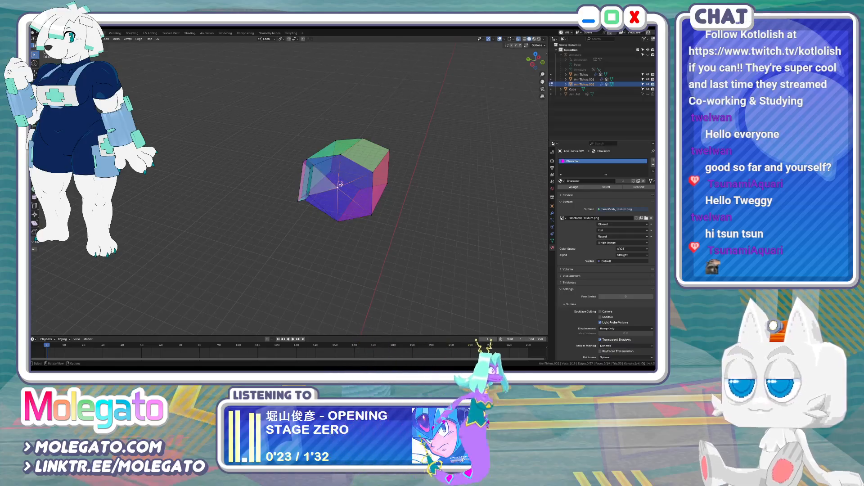
middle_drag(341, 184, 322, 201)
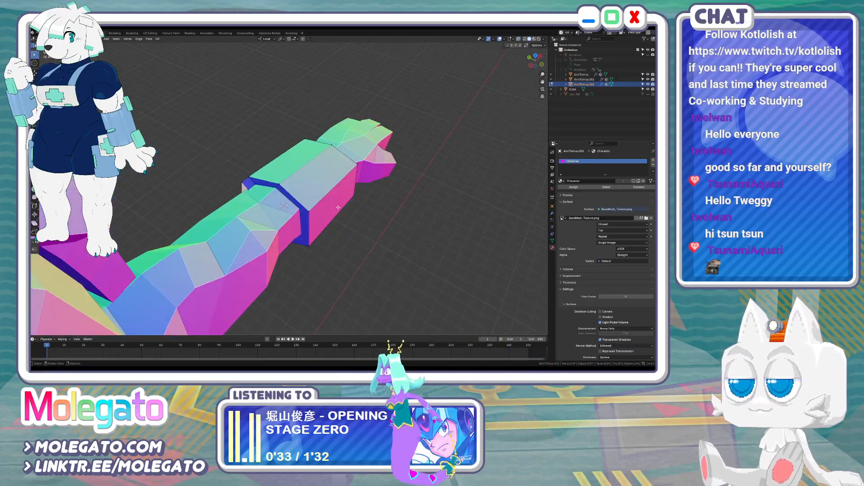
Recalculate the normals of the whole forearm sleeve to the outside
key(Tab)
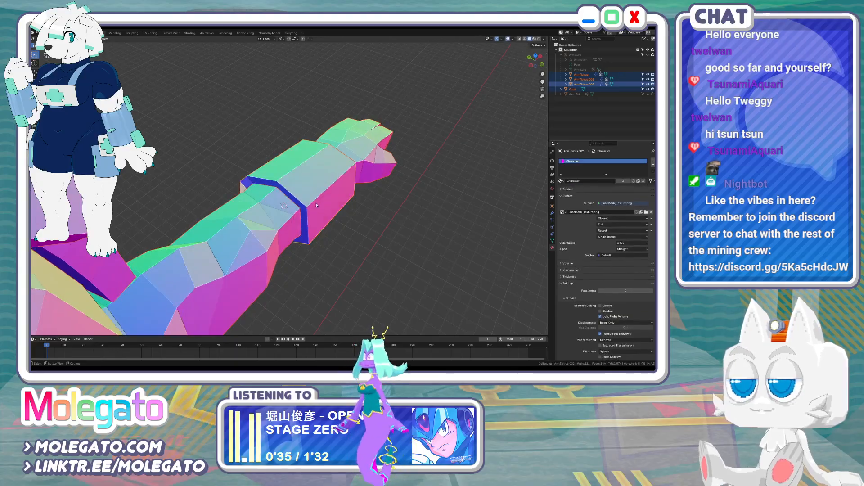
key(Tab)
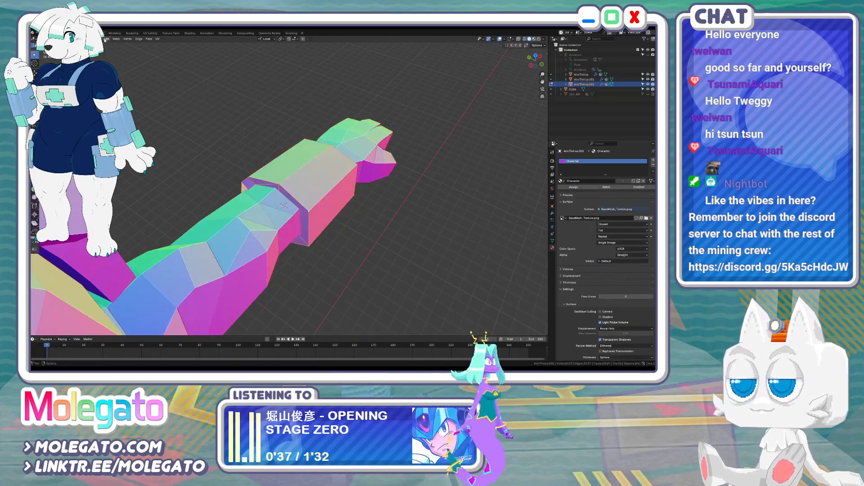
click(116, 39)
mouse_move(148, 122)
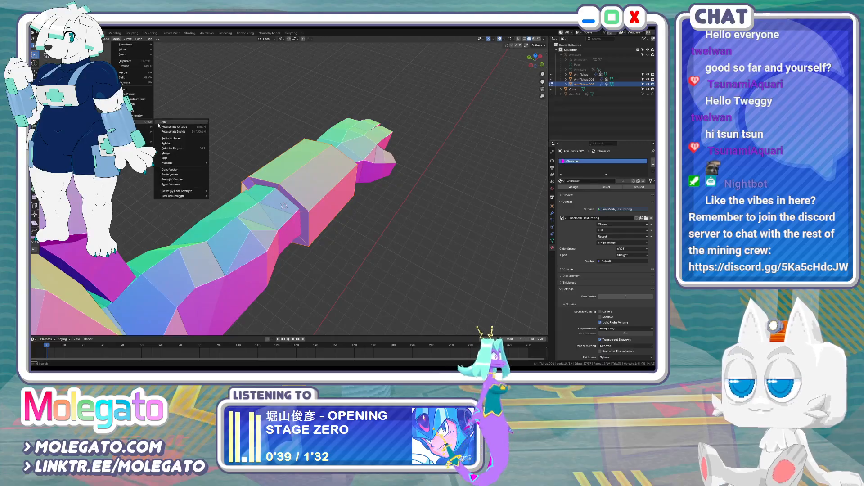
click(186, 128)
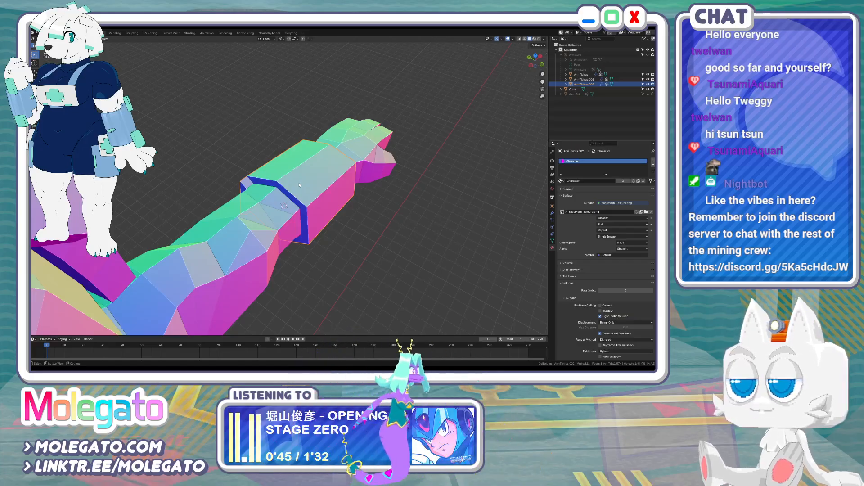
Close the sleeve's wrist end by extruding its open edge loop, scaling it to 0 and merging the vertices at center
key(KP_1)
mouse_move(294, 181)
shift+middle_down()
mouse_move(297, 234)
mouse_move(248, 211)
mouse_move(292, 196)
shift+middle_up()
key(Tab)
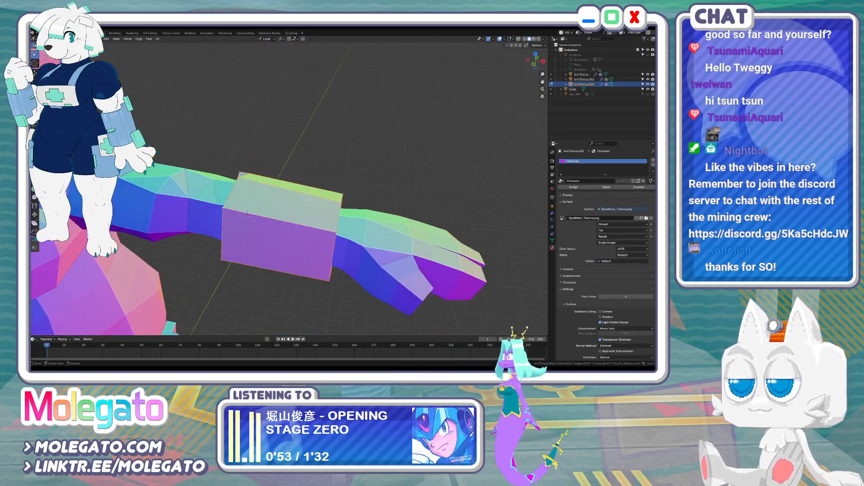
middle_drag(203, 183, 316, 246)
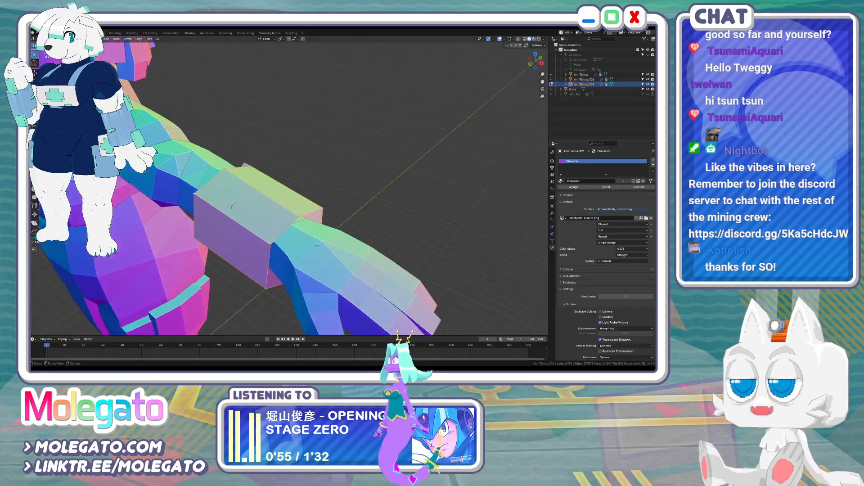
alt+click(276, 288)
key(e)
key(Escape)
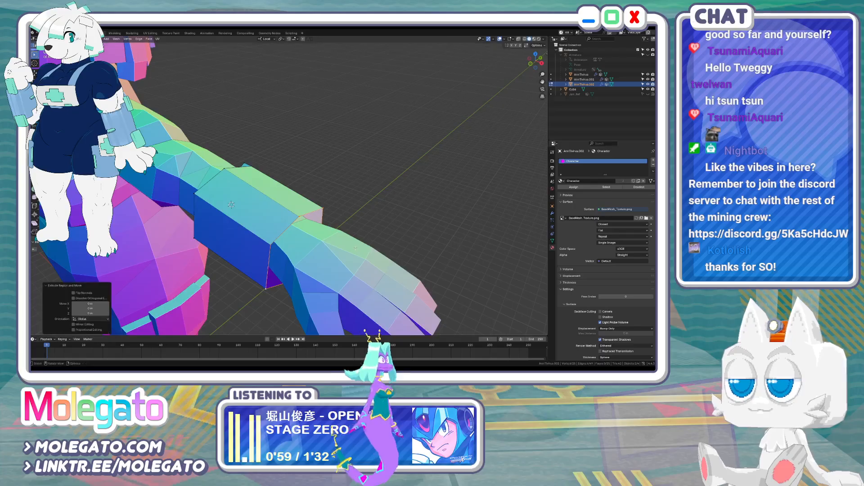
key(s)
key(0)
key(Return)
key(m)
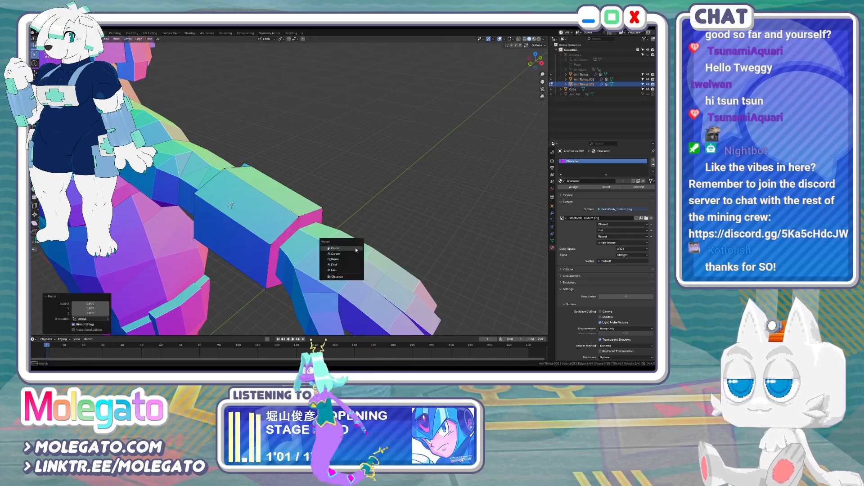
click(356, 249)
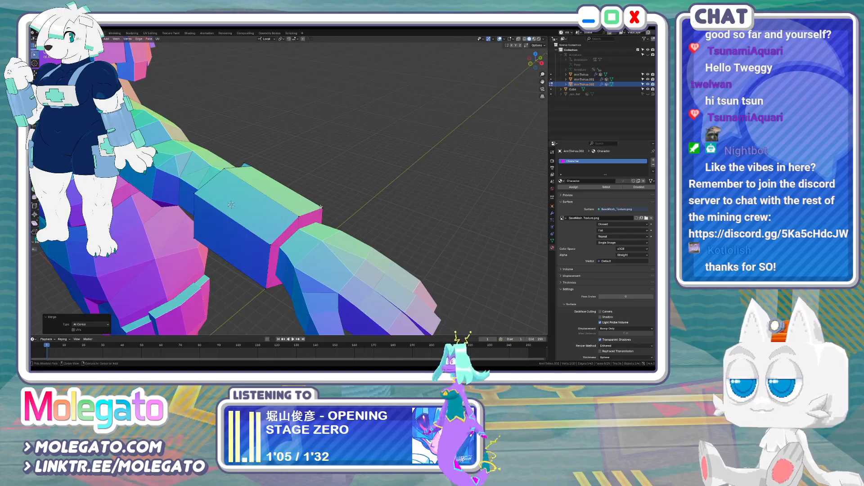
Select the whole linked sleeve mesh and enlarge it slightly along its local Z axis, viewed from the hand end
key(ctrl+l)
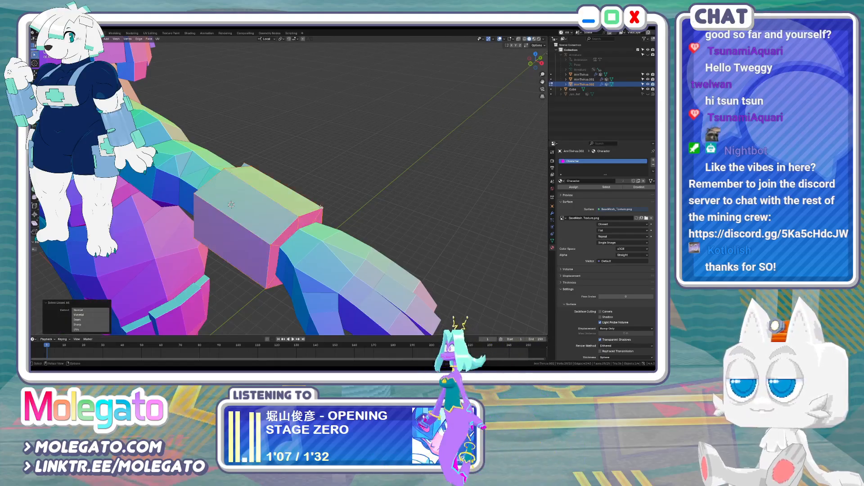
key(KP_1)
key(alt+z)
key(KP_2)
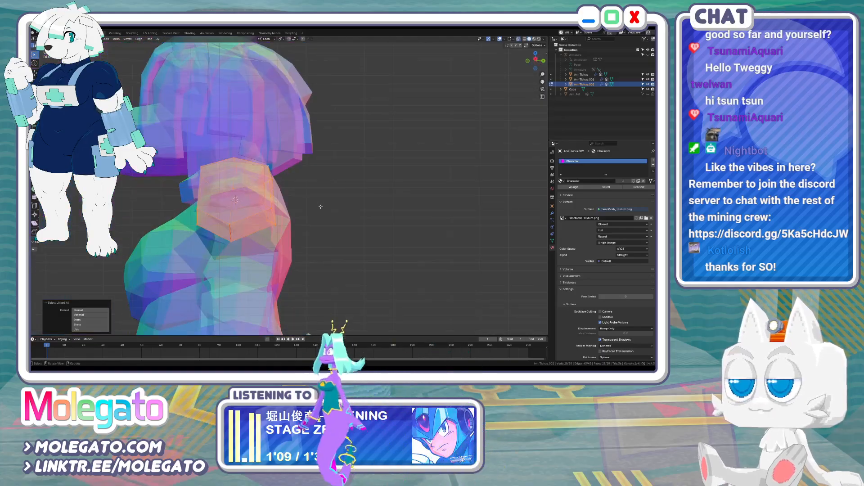
middle_drag(283, 208, 284, 213)
key(s)
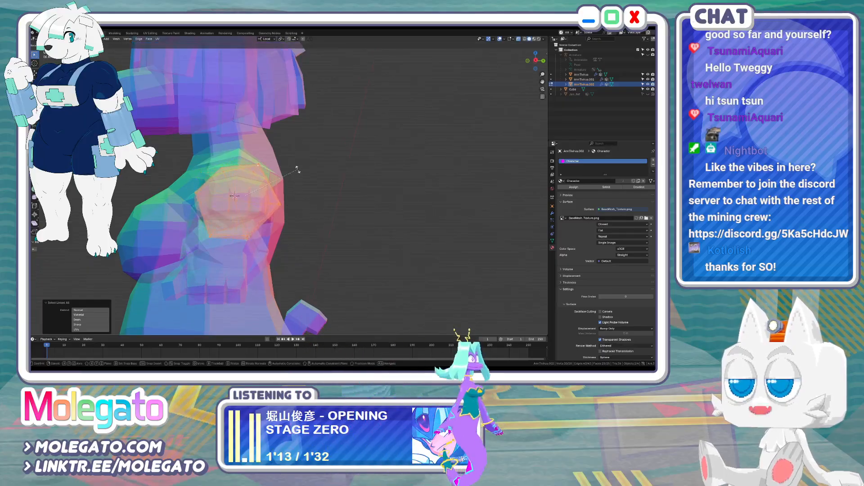
key(z)
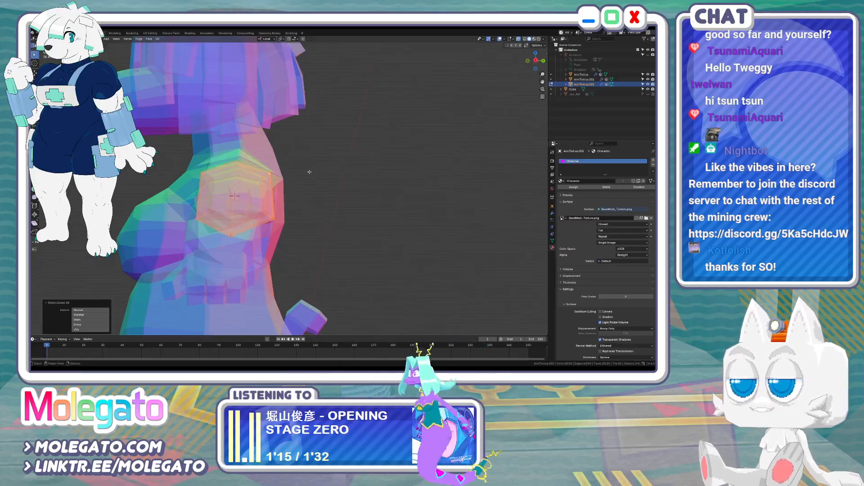
click(324, 175)
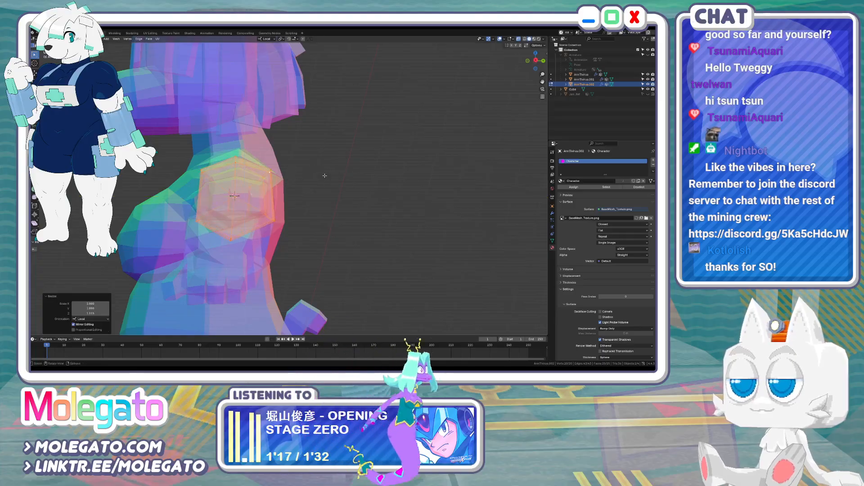
Rotate the sleeve around the forearm in the side view and reposition it over the arm in the side and front views
key(r)
click(292, 136)
key(alt+z)
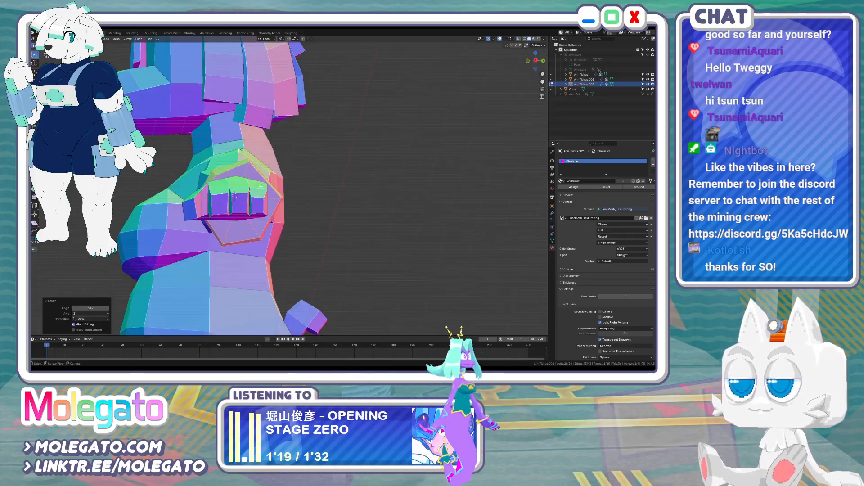
key(g)
click(254, 183)
key(KP_7)
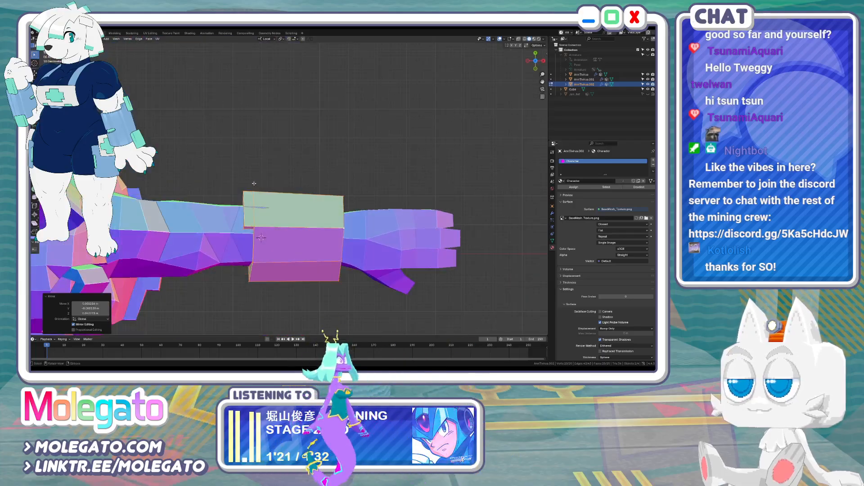
middle_drag(292, 253, 283, 227)
key(KP_1)
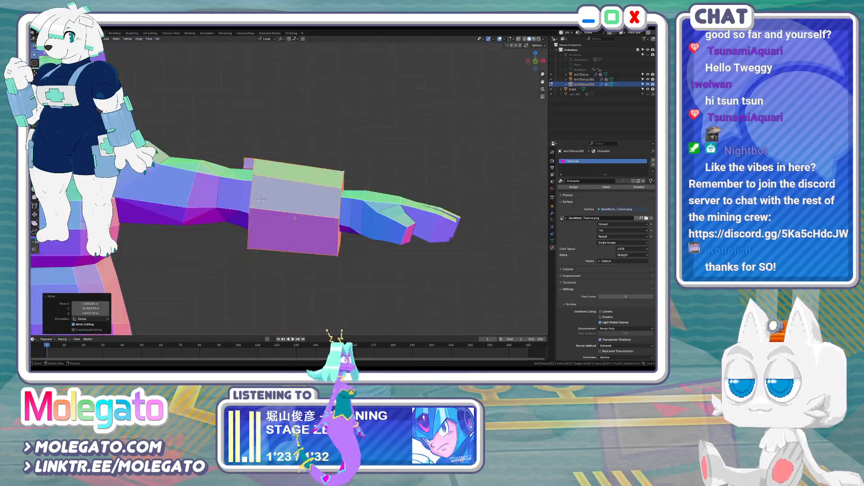
key(g)
click(346, 160)
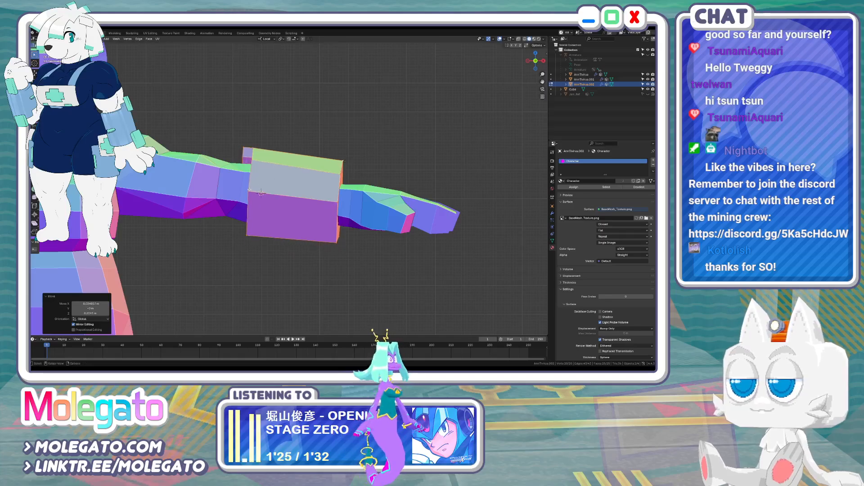
Slide the front corner vertex of the sleeve's wrist end a short way down along its edge
key(alt+a)
shift+click(335, 203)
key(g)
key(g)
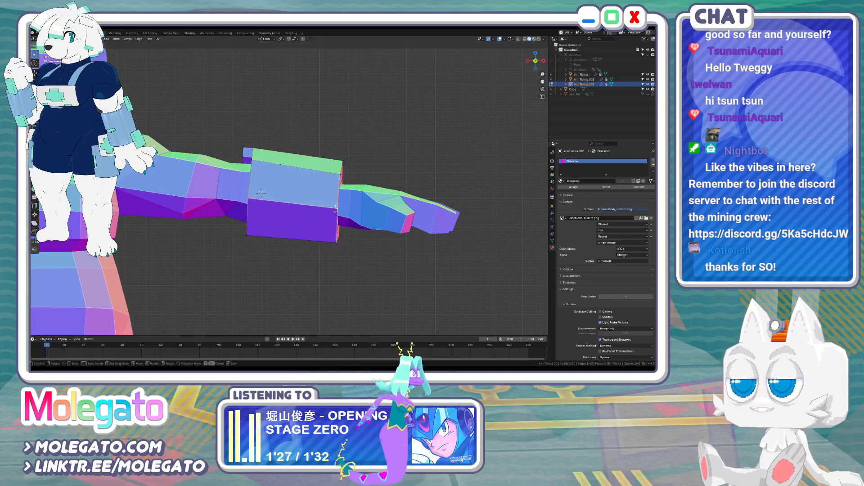
click(335, 210)
middle_drag(336, 210, 290, 205)
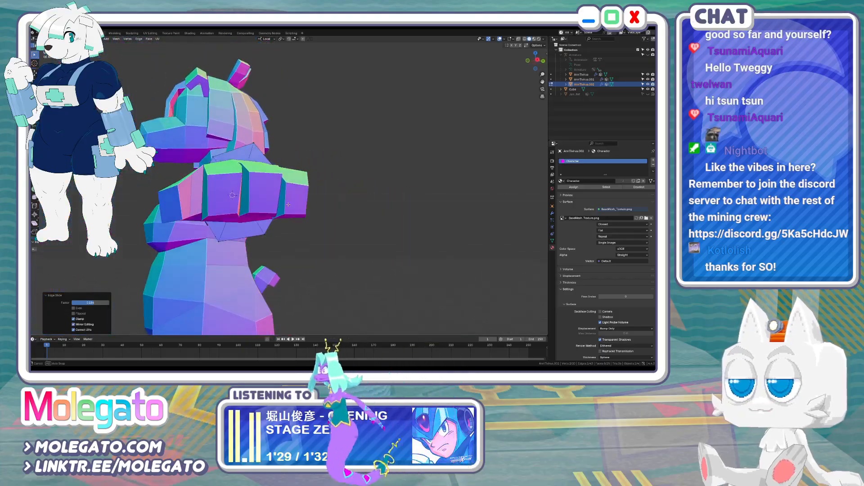
Select corner vertices of the sleeve through the mesh and move them to refine its outline around the forearm
key(alt+z)
shift+click(242, 163)
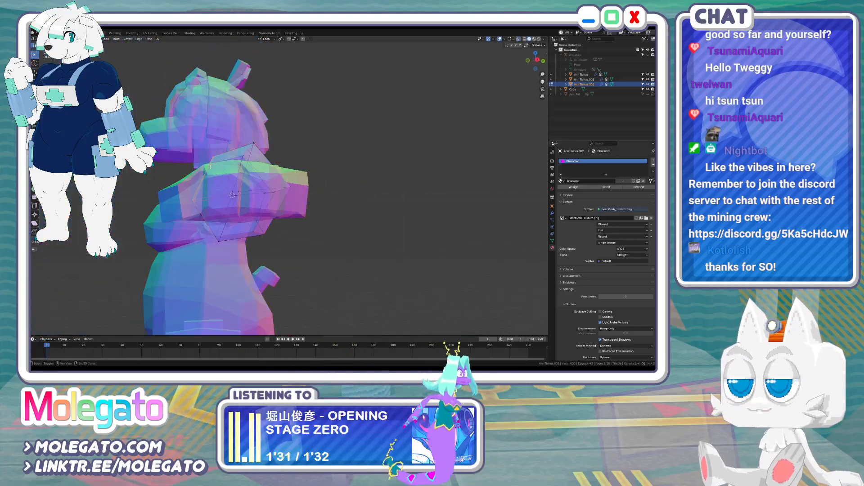
shift+click(212, 165)
click(208, 167)
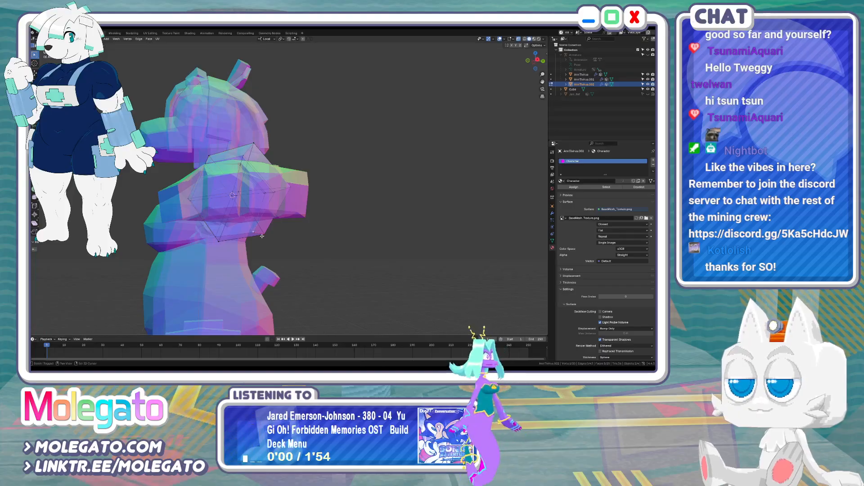
middle_drag(268, 237, 413, 167)
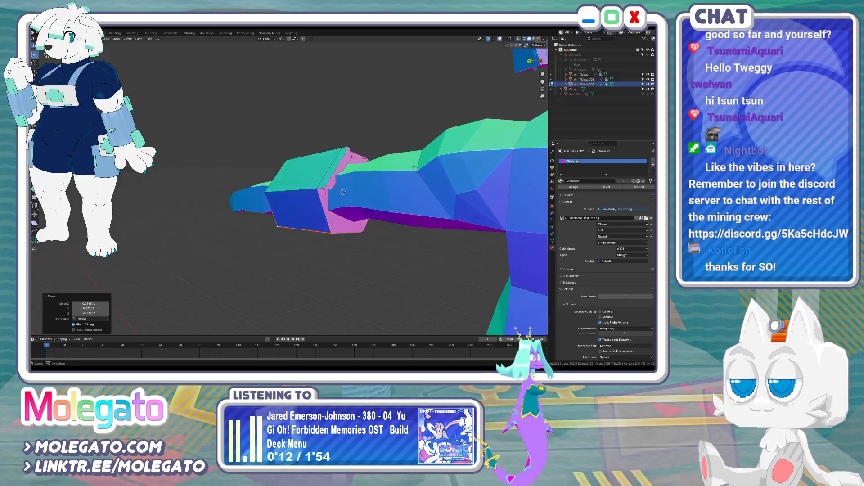
Examine the sleeve's fit on the forearm from several angles, both in and out of mesh editing
scroll(289, 189, down, 4)
middle_drag(290, 190, 342, 204)
key(Tab)
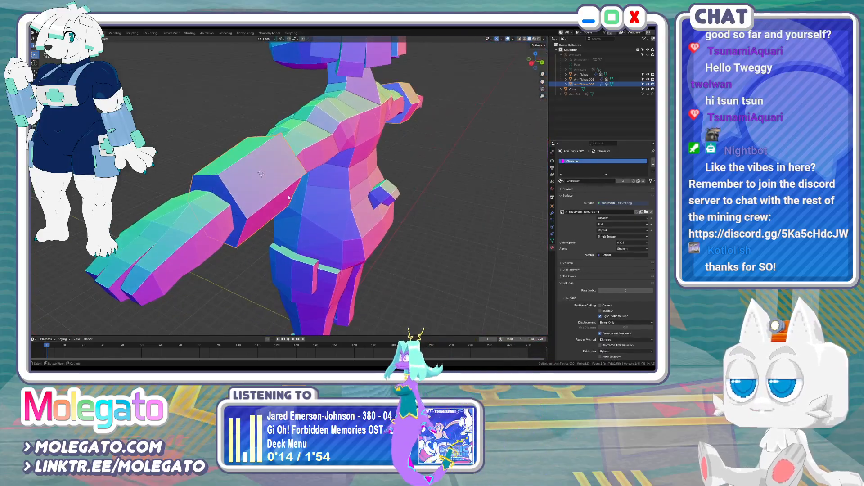
scroll(247, 190, down, 2)
middle_drag(248, 190, 239, 216)
key(Tab)
mouse_move(252, 175)
middle_down()
mouse_move(282, 190)
mouse_move(250, 159)
middle_up()
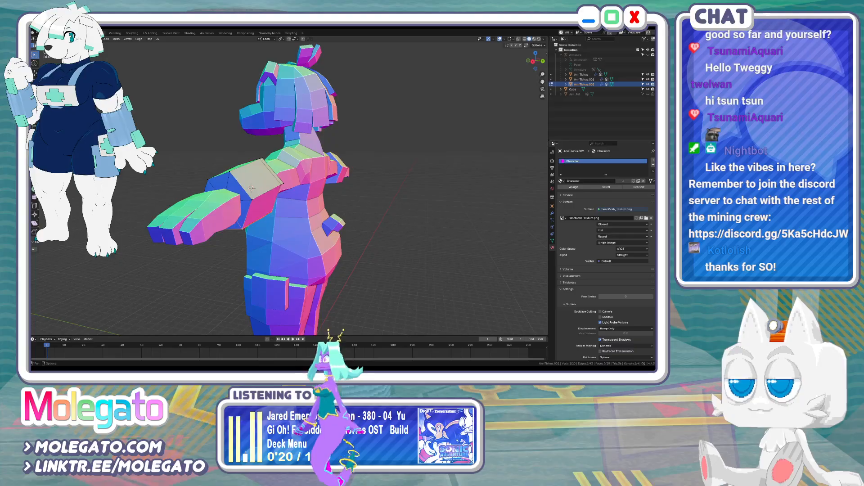
scroll(251, 188, up, 2)
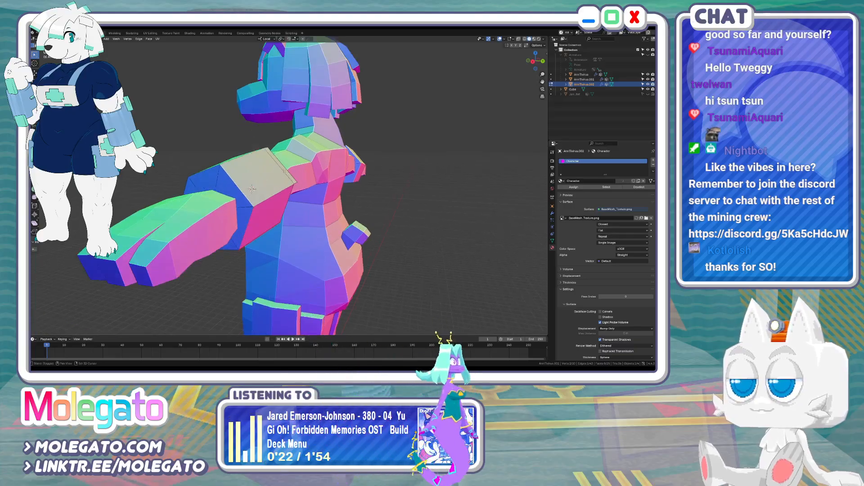
Choose a transform pivot point and slightly scale down the selected parts of the sleeve around the forearm
click(281, 39)
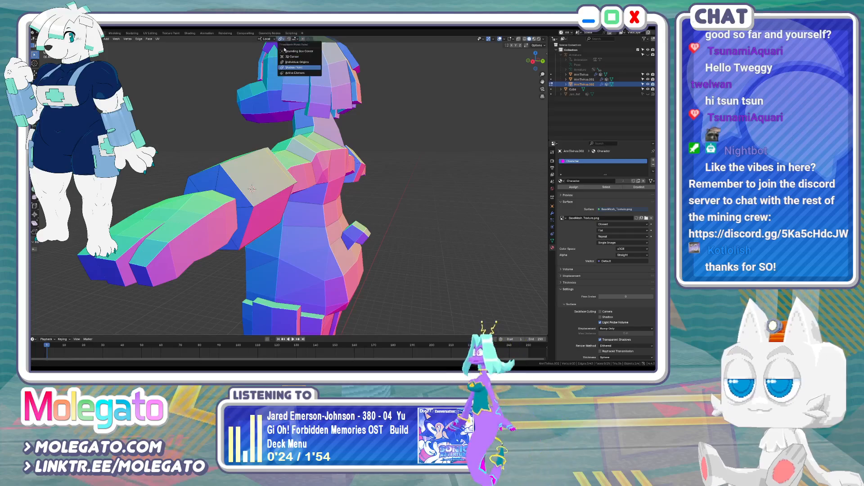
click(332, 206)
middle_drag(333, 205, 275, 222)
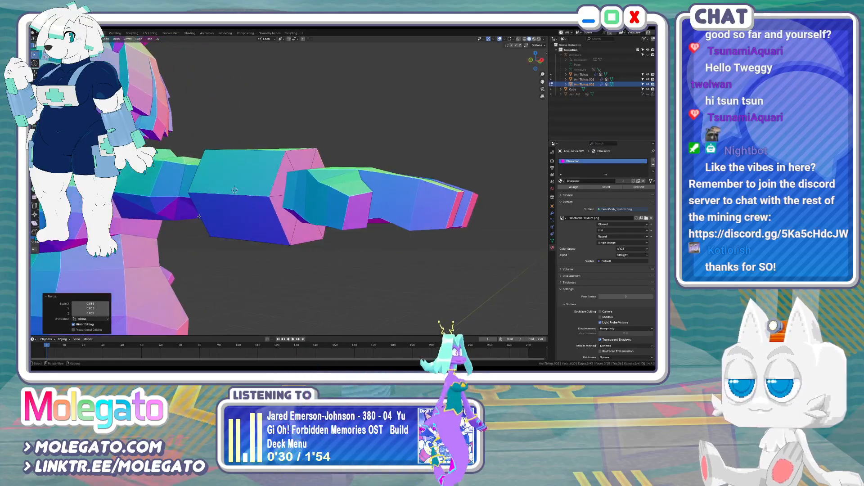
click(308, 236)
middle_drag(308, 236, 297, 261)
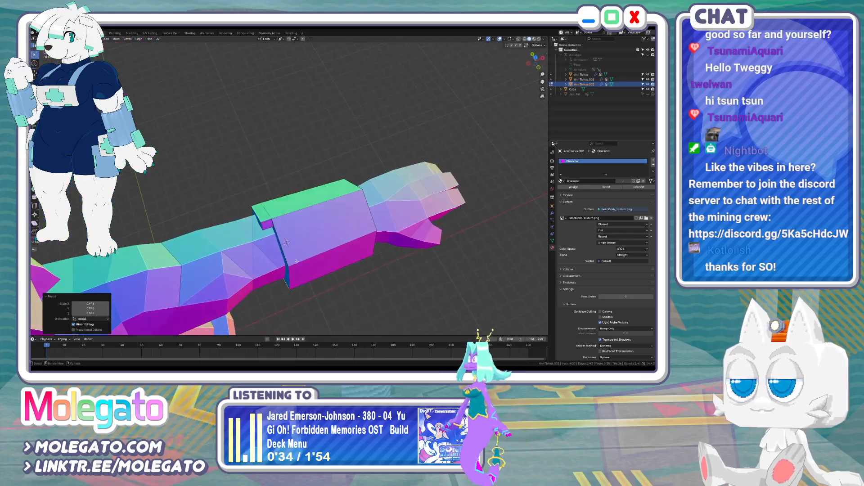
Select the whole linked sleeve mesh and scale it up slightly in the top view
key(ctrl+l)
key(KP_7)
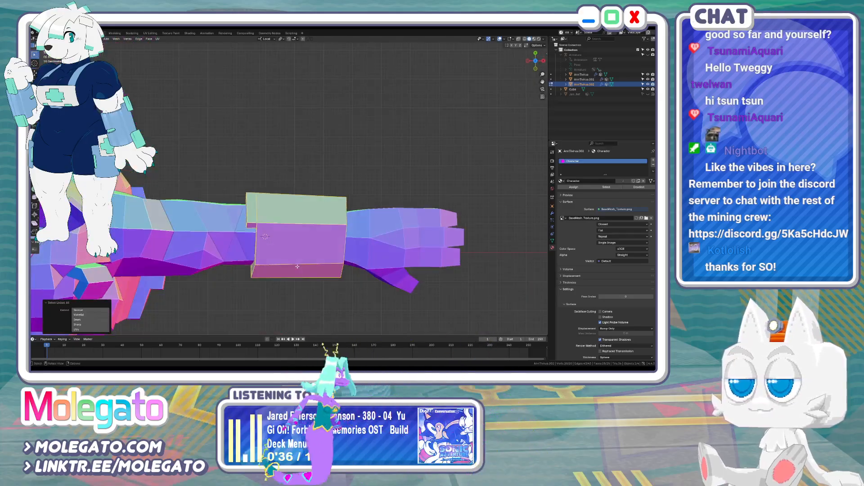
key(s)
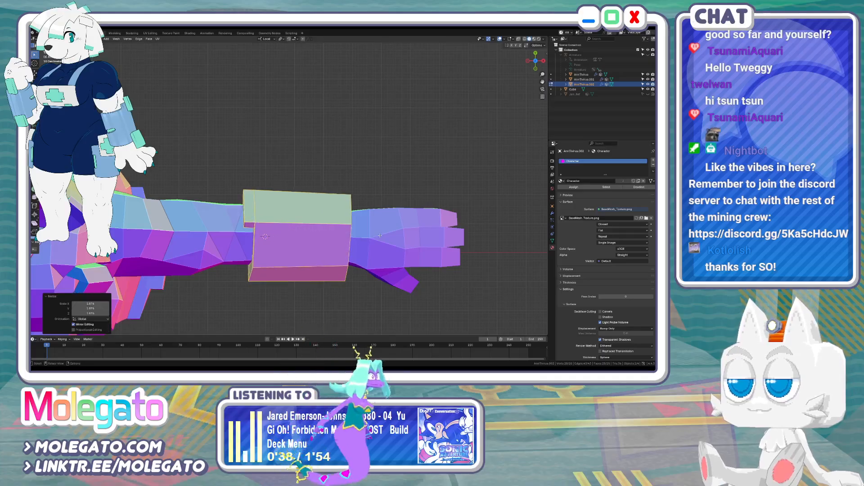
click(380, 235)
middle_drag(380, 235, 347, 189)
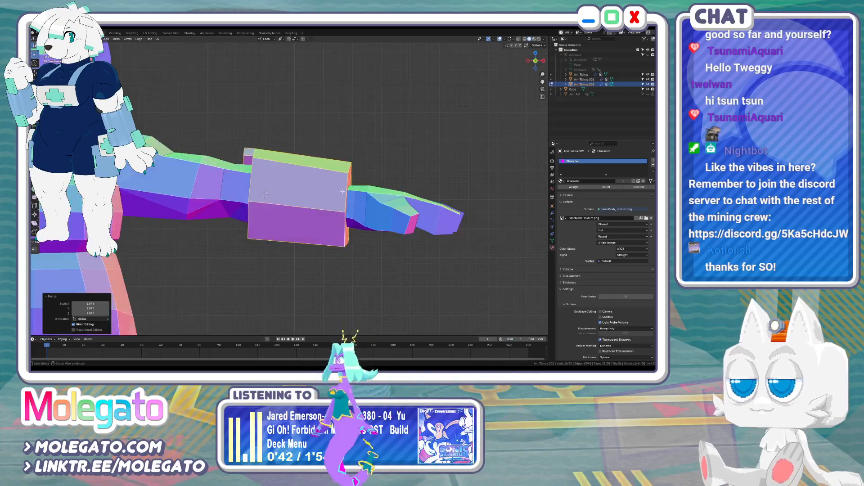
Try to shorten the sleeve from its wrist end, first with an edge slide and then by moving the end toward the elbow
key(s)
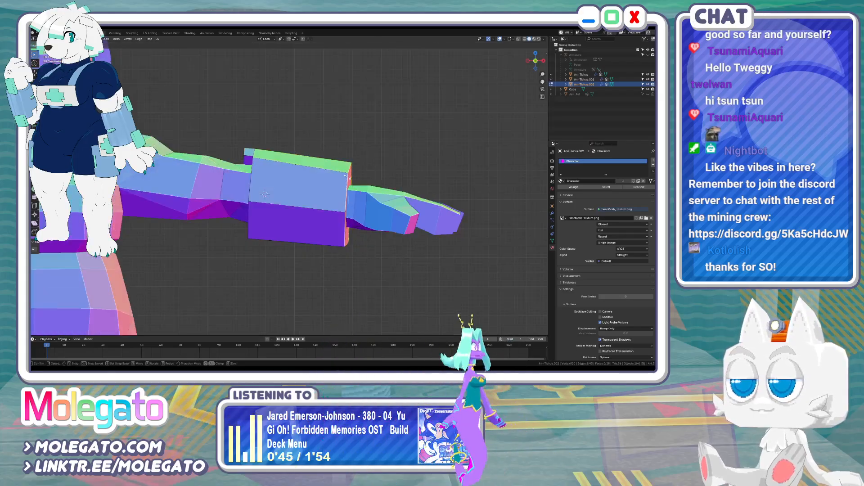
click(321, 207)
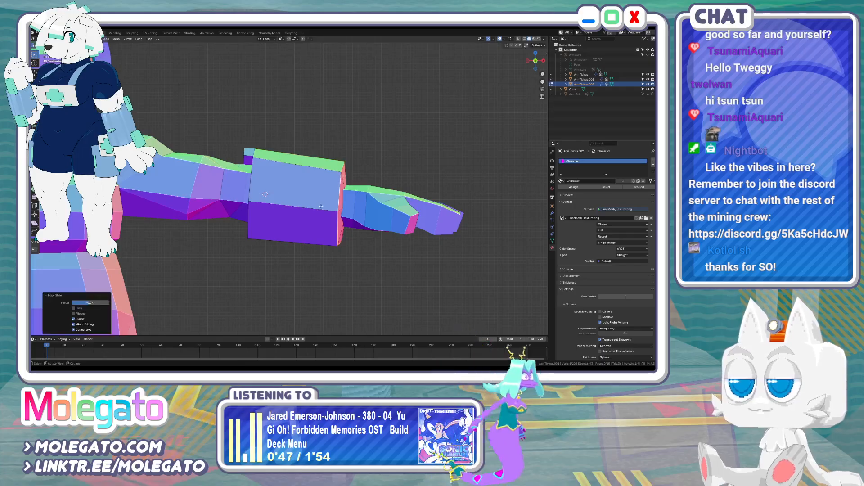
key(ctrl+z)
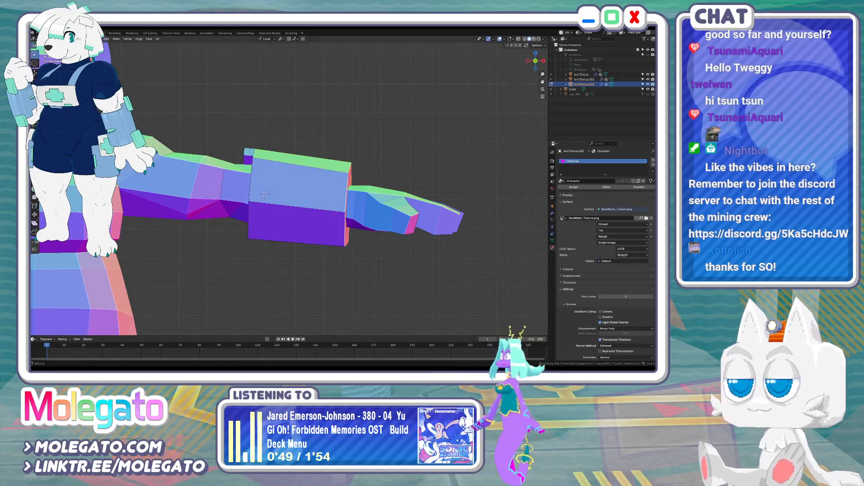
key(alt+z)
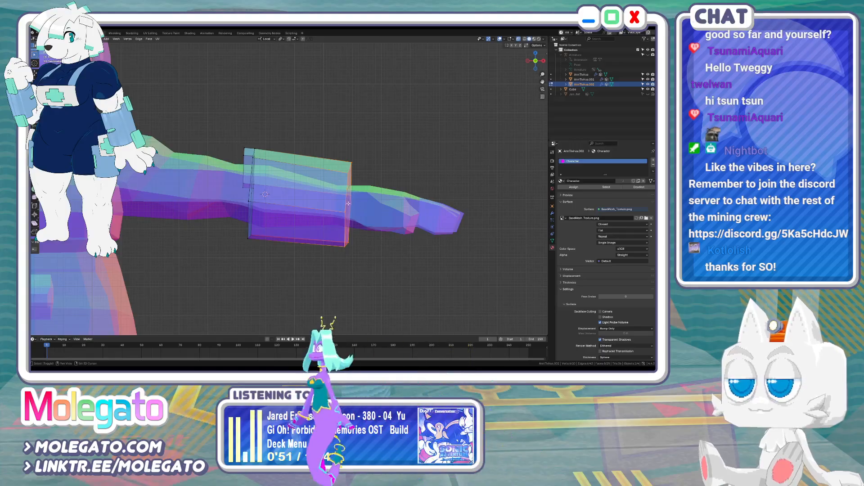
key(g)
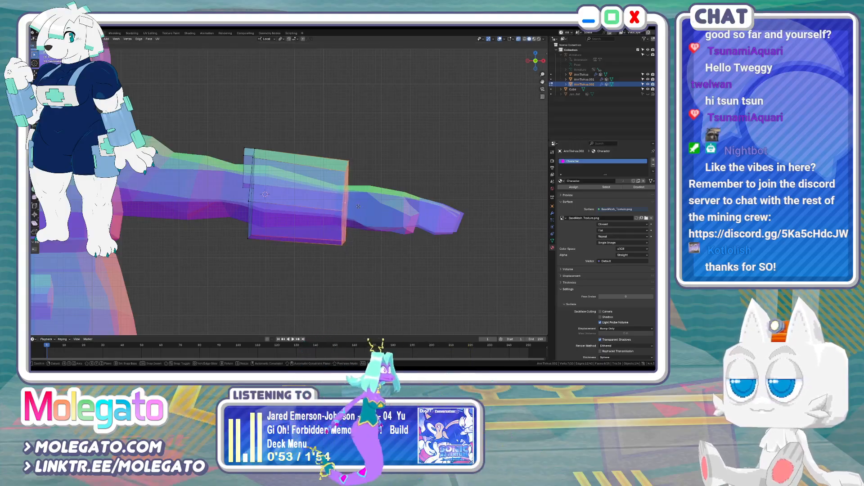
click(353, 207)
Try to shift the whole linked sleeve toward the hand and rotate it in the front view
key(ctrl+l)
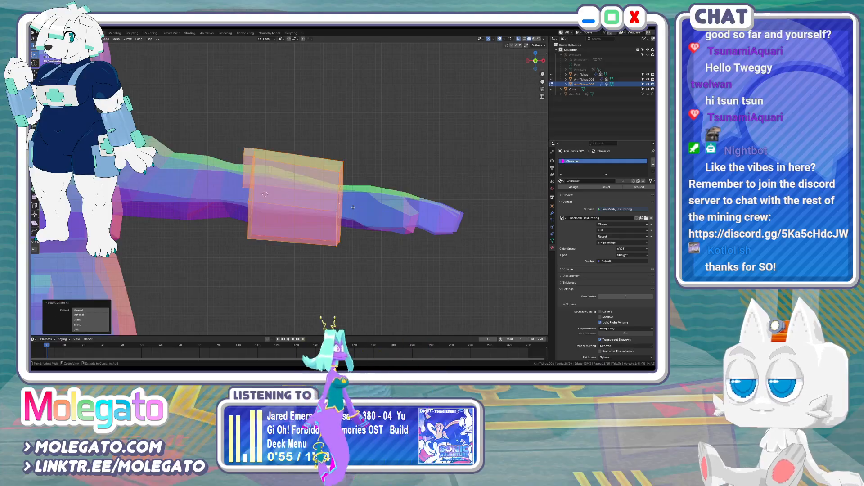
key(g)
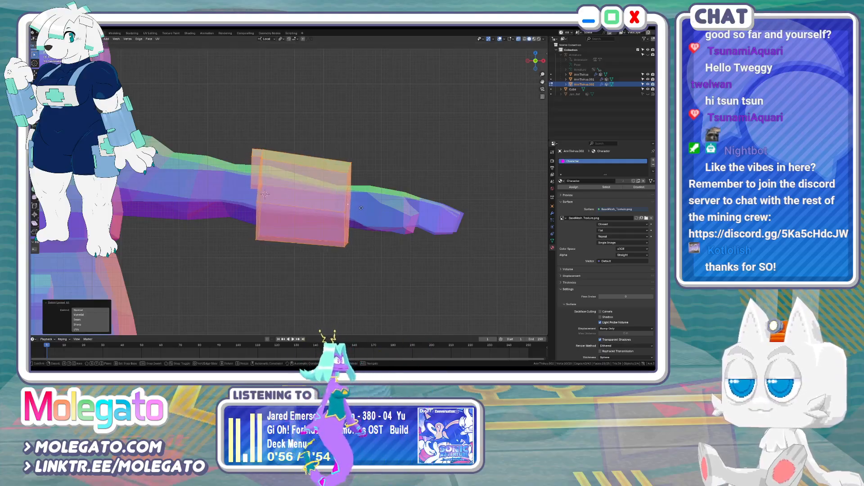
click(361, 208)
key(r)
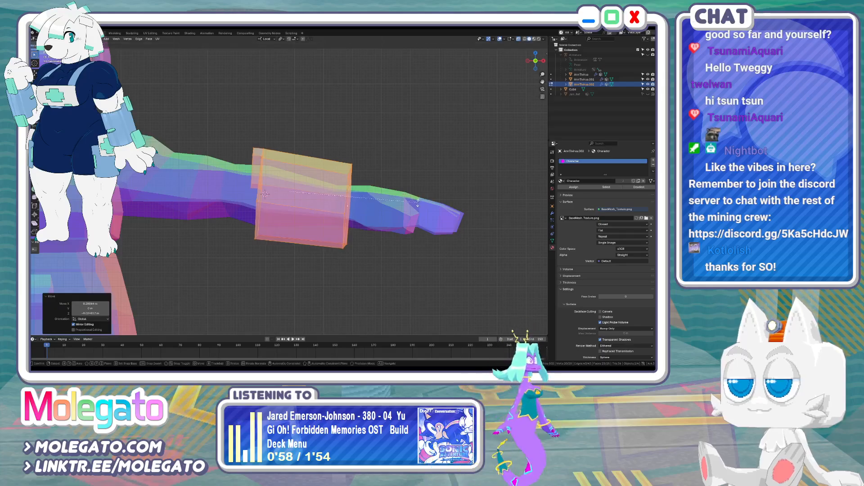
right_click(418, 203)
Examine the sleeve's size and placement on both arms against the whole character
key(alt+z)
middle_drag(418, 203, 319, 242)
key(alt+z)
key(Tab)
scroll(323, 227, down, 4)
key(alt+z)
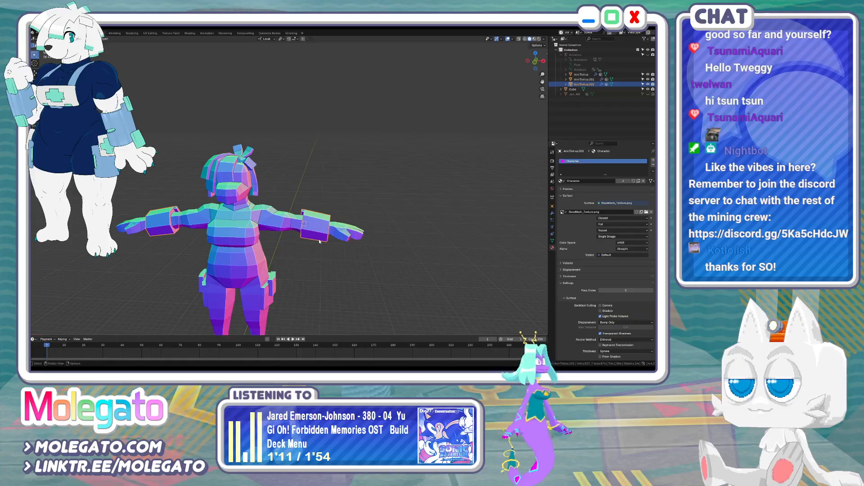
key(Tab)
key(alt+z)
scroll(327, 225, up, 5)
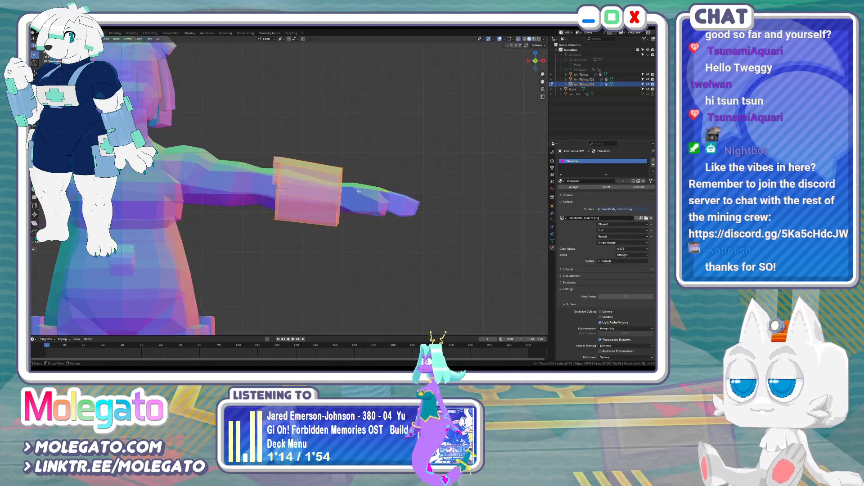
middle_drag(359, 192, 343, 210)
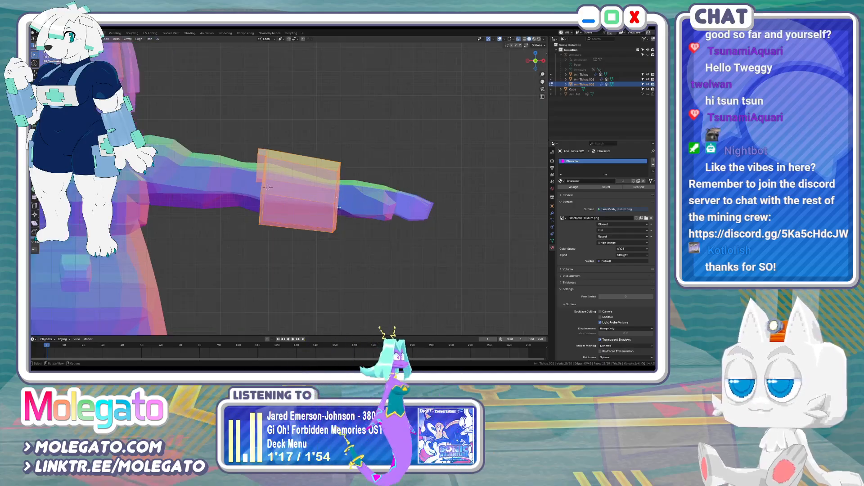
Undo the recent sleeve repositioning and the shortening of its wrist end
key(ctrl+z)
key(ctrl+z)
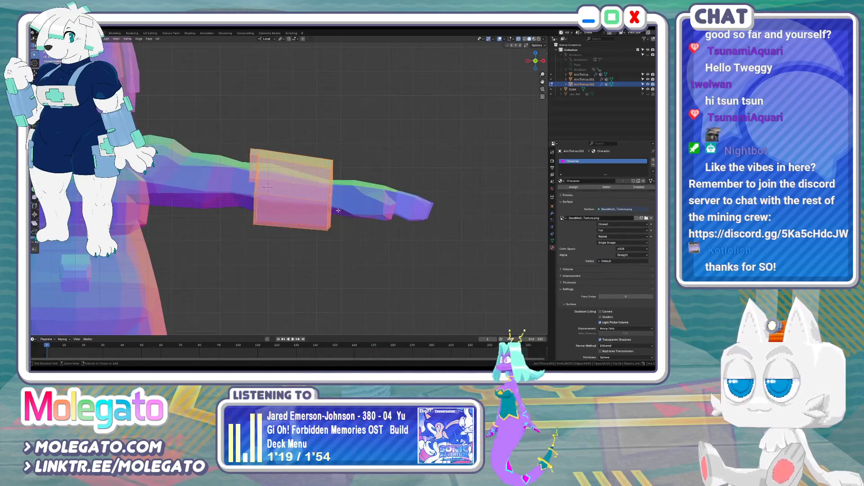
key(ctrl+z)
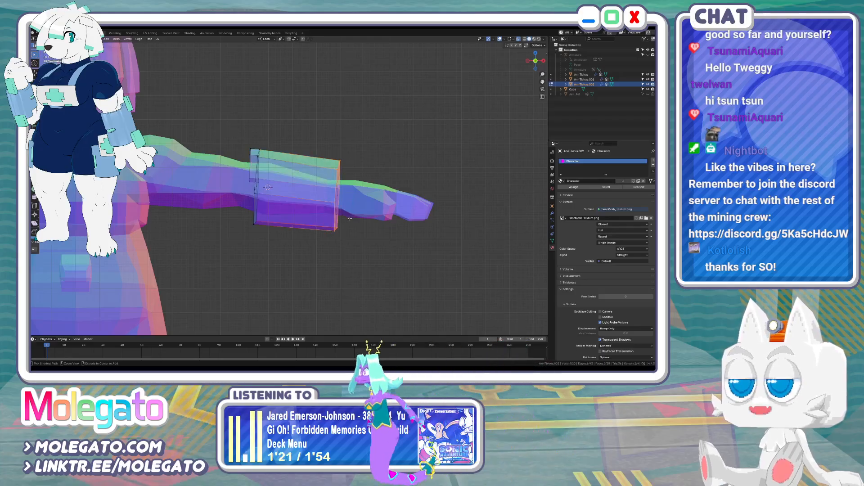
key(ctrl+z)
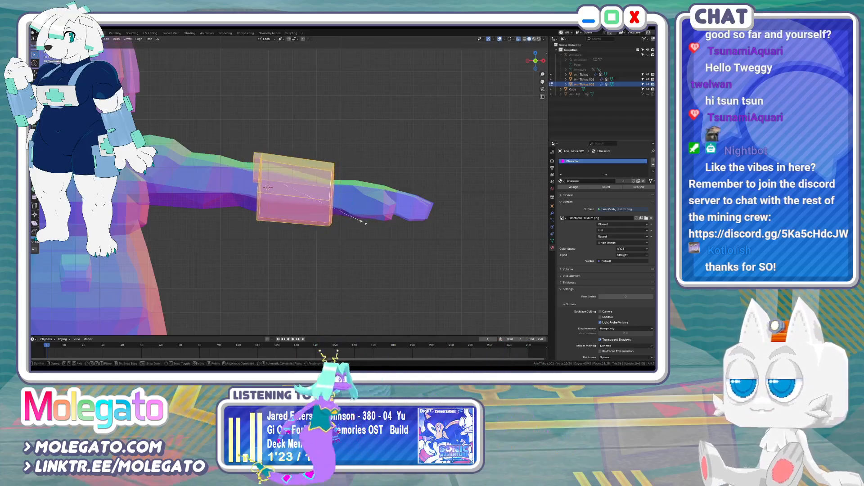
Rotate the whole sleeve slightly in the front view and move it along X a little toward the elbow
key(s)
key(Escape)
key(g)
key(x)
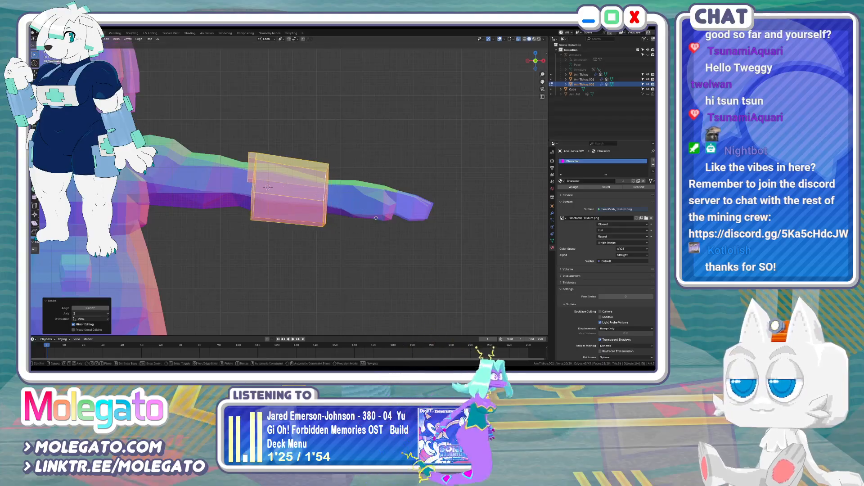
click(324, 149)
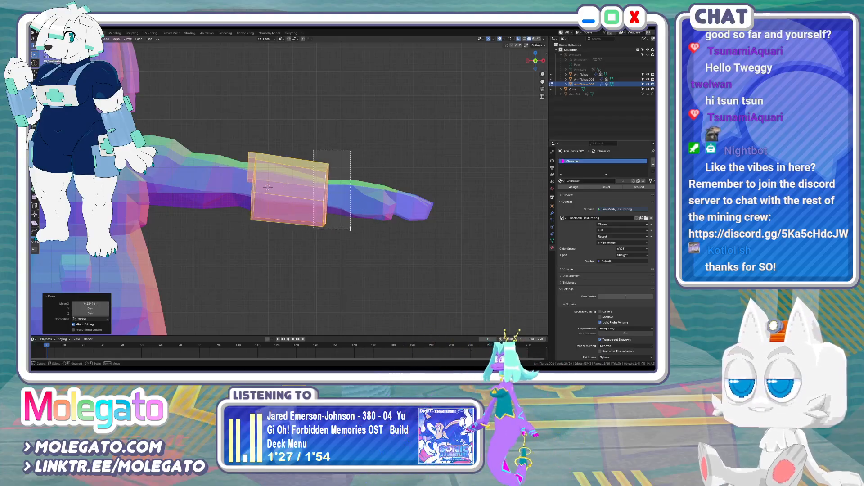
Lengthen the sleeve by moving its wrist-end vertices toward the hand, and save the file
drag(350, 229, 351, 229)
key(g)
click(348, 190)
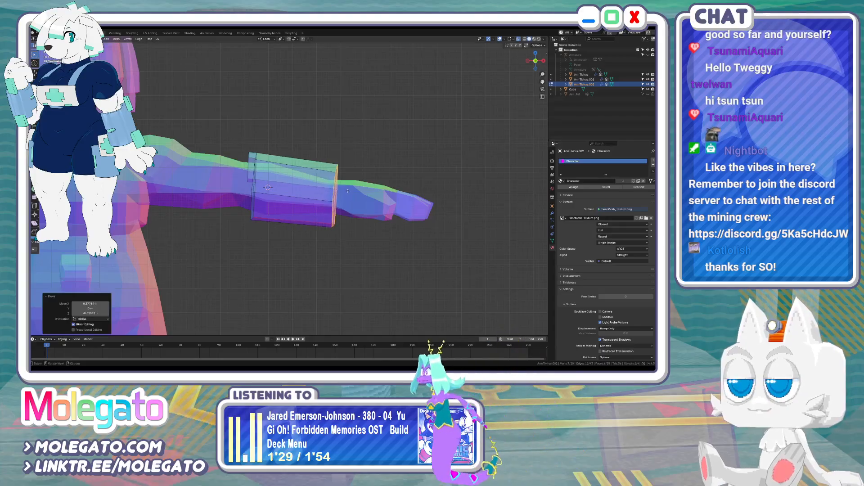
key(alt+z)
mouse_move(348, 191)
middle_down()
mouse_move(212, 217)
mouse_move(306, 231)
middle_up()
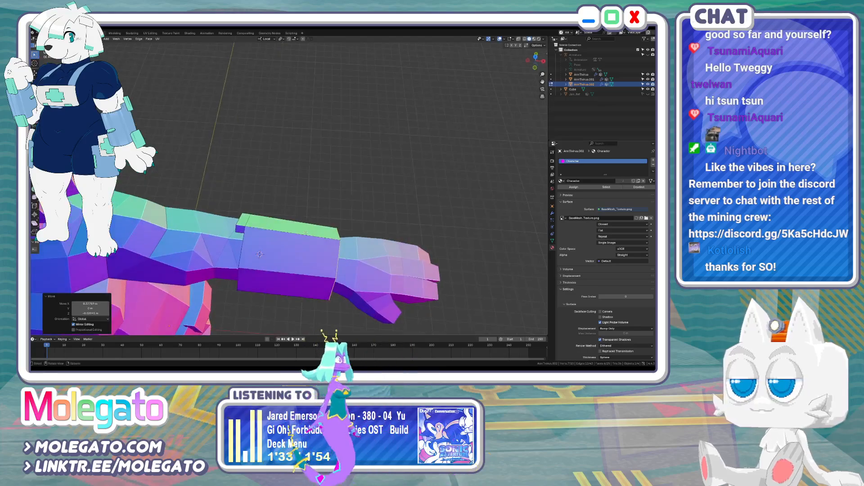
key(Tab)
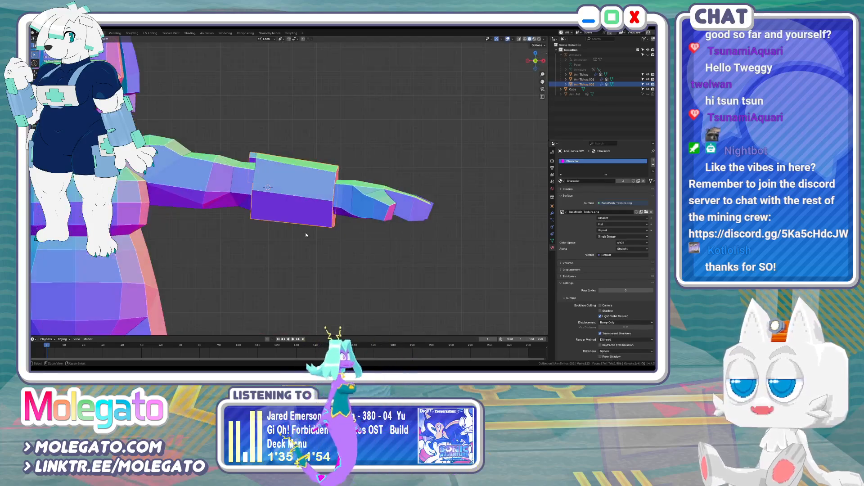
key(ctrl+s)
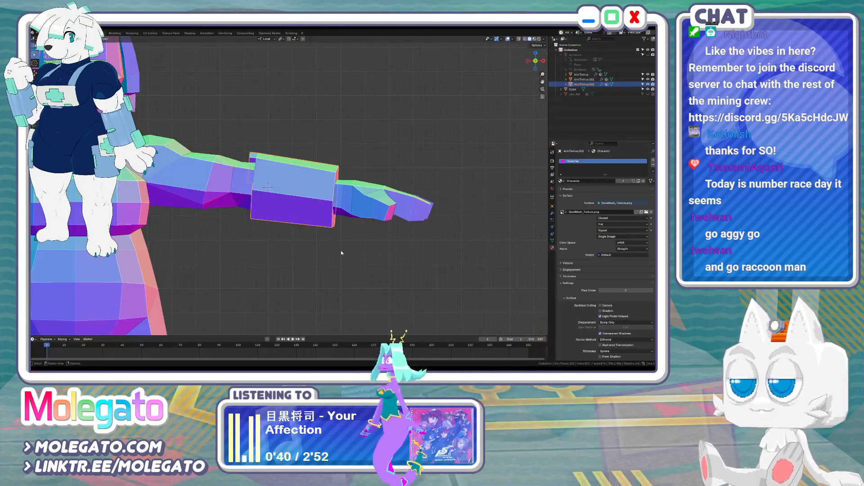
Duplicate the sleeve's broad rear face in place and scale the copy down slightly within the original face
middle_drag(341, 253, 226, 175)
key(Tab)
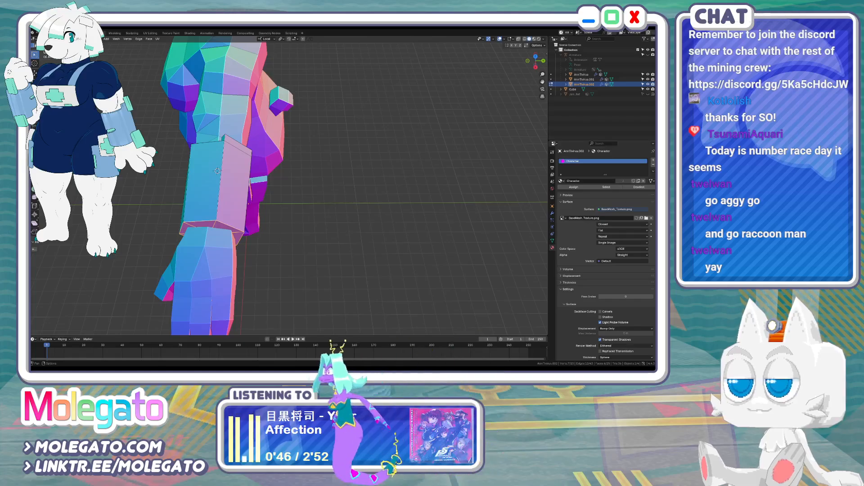
middle_drag(234, 180, 261, 155)
scroll(263, 155, up, 1)
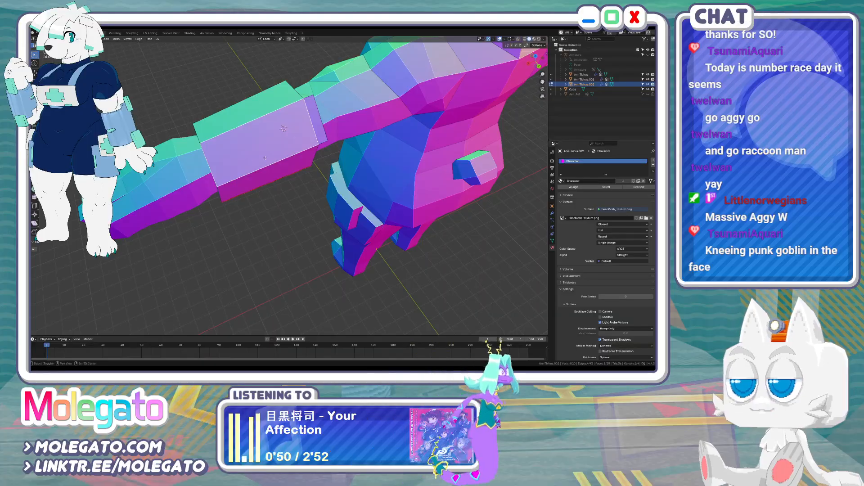
key(shift+d)
right_click(264, 146)
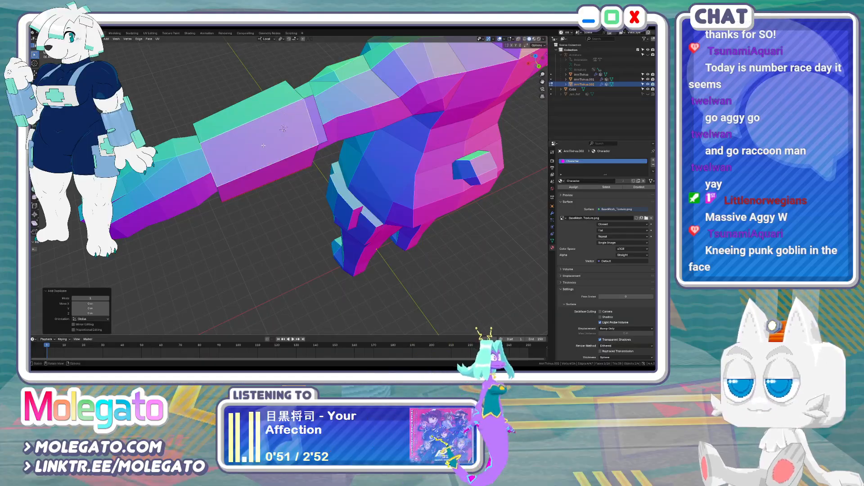
click(320, 162)
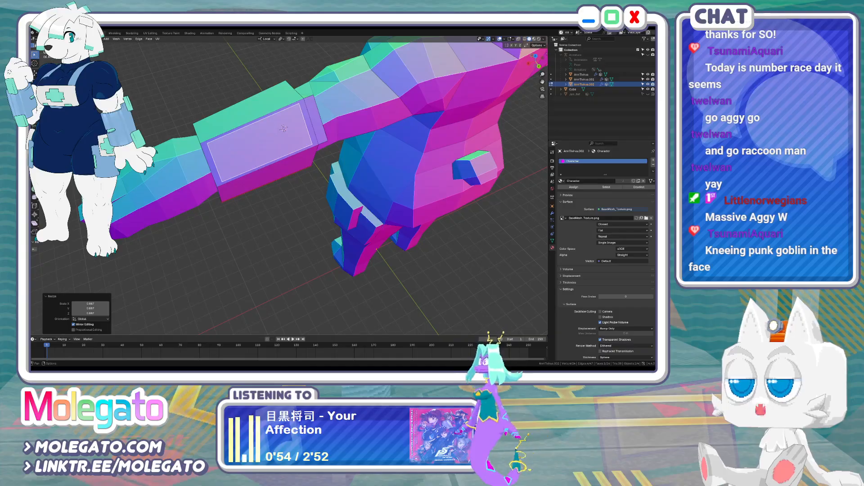
Add a crosswise loop cut to the duplicated face and select the part nearer the hand
key(ctrl+r)
click(299, 133)
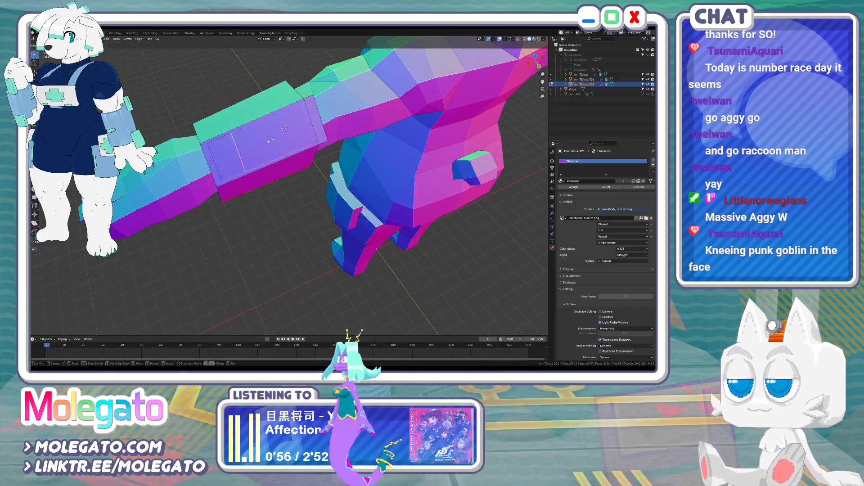
click(279, 136)
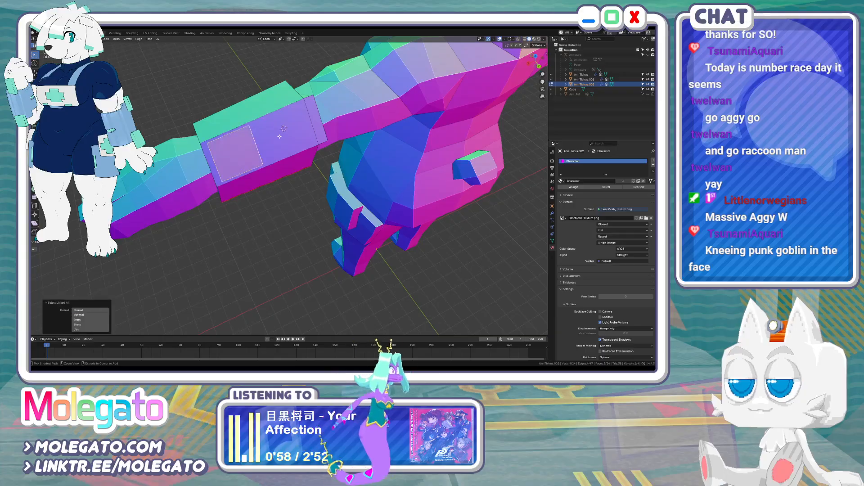
Move the linked patch on the sleeve toward the hand, past the wrist edge, and extrude it into a raised block
key(ctrl+l)
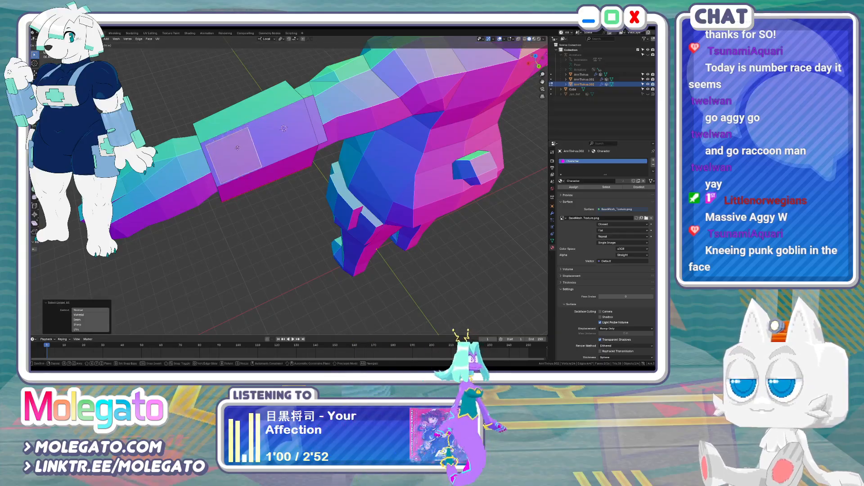
click(218, 159)
middle_drag(212, 176, 251, 195)
key(e)
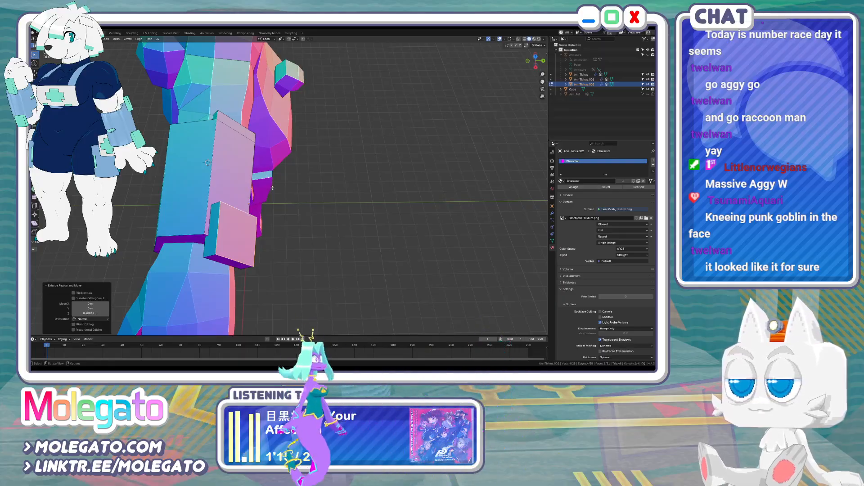
middle_drag(249, 198, 323, 138)
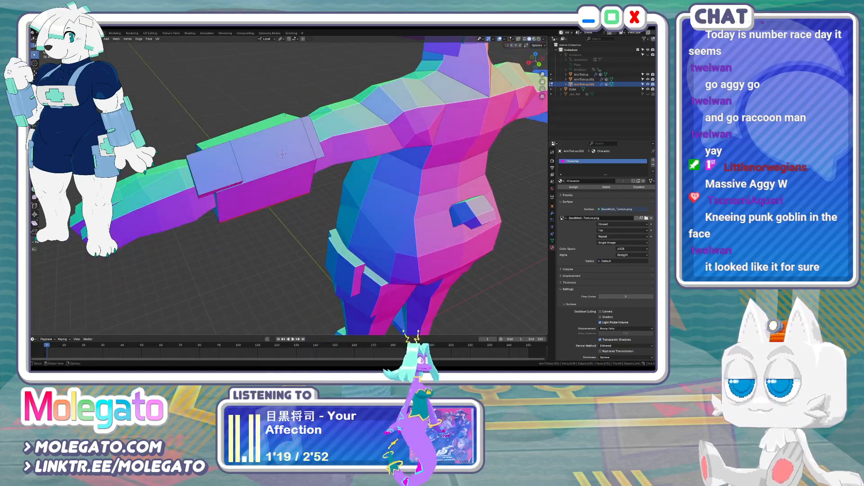
Duplicate the narrow strip at the sleeve's elbow end in place and scale the copy down
middle_drag(310, 134, 276, 131)
click(365, 180)
key(shift+d)
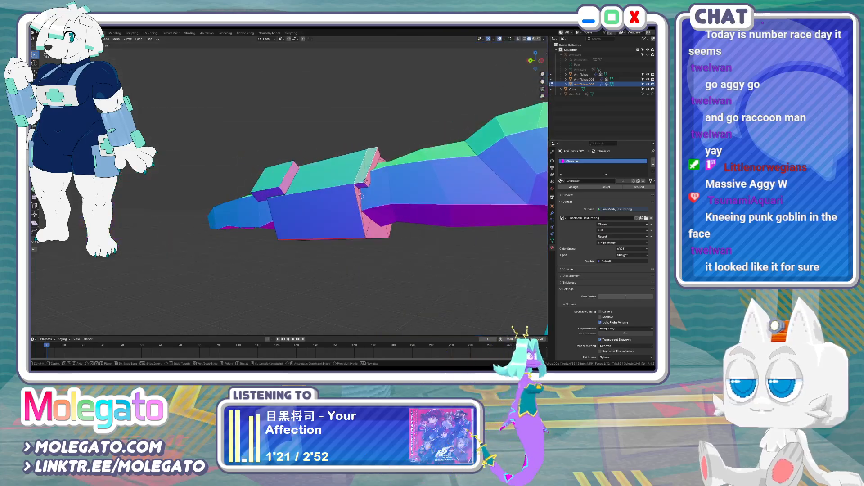
key(s)
click(362, 175)
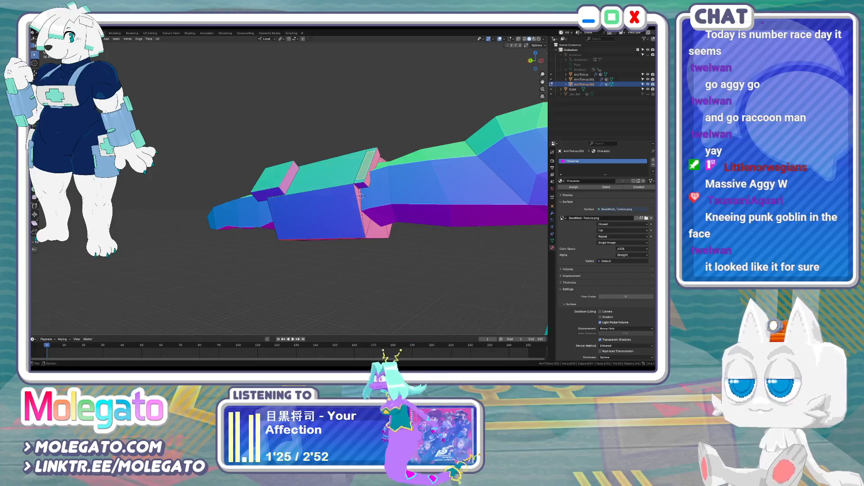
middle_drag(252, 148, 214, 140)
Shrink the small elbow-end patch and move its linked geometry toward the elbow so it overhangs the sleeve's edge
key(alt+a)
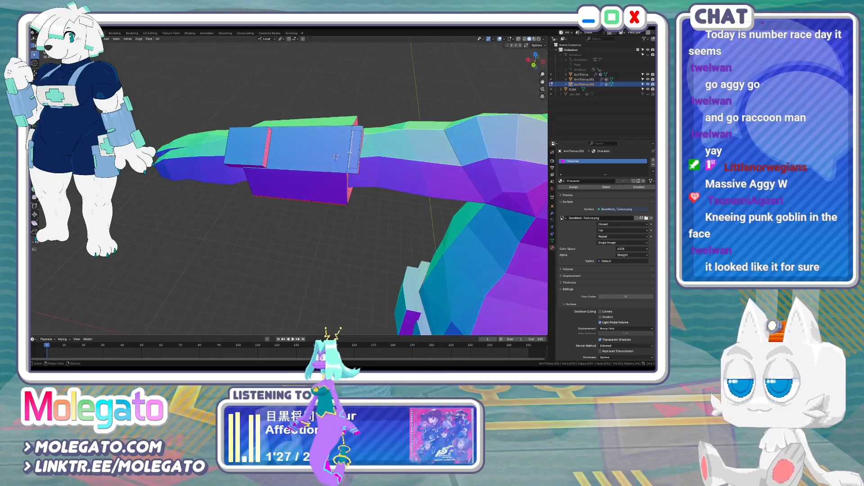
click(358, 152)
key(s)
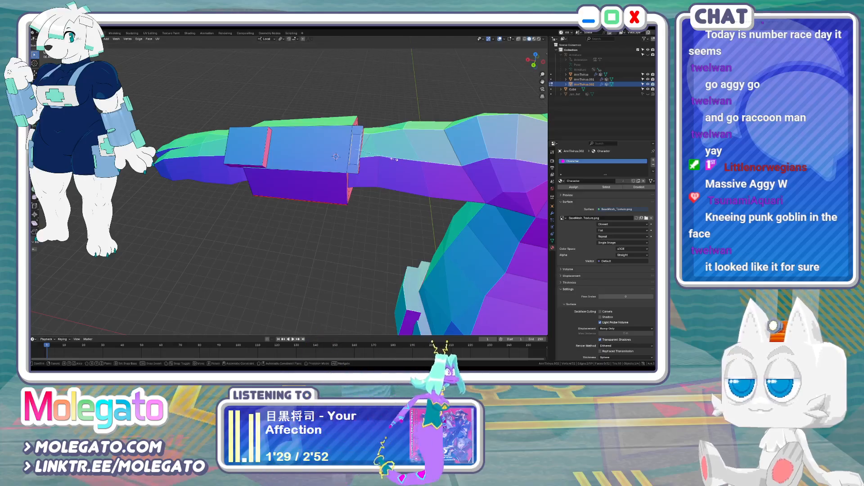
key(Escape)
key(ctrl+l)
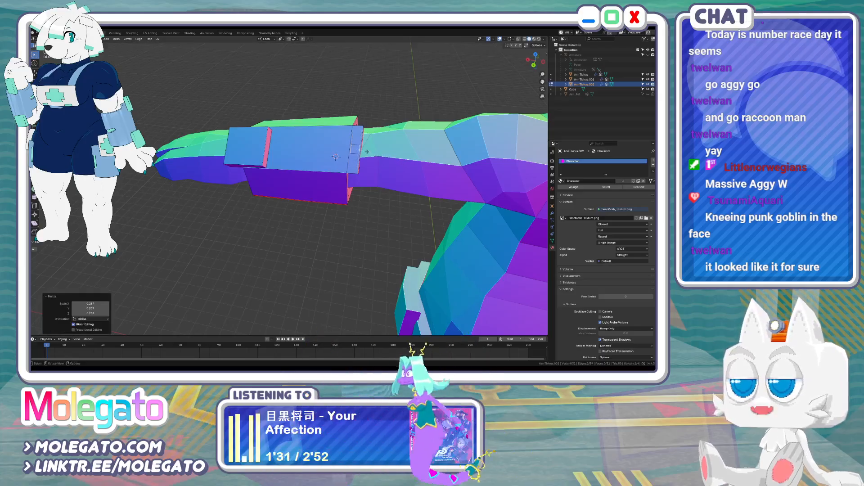
key(s)
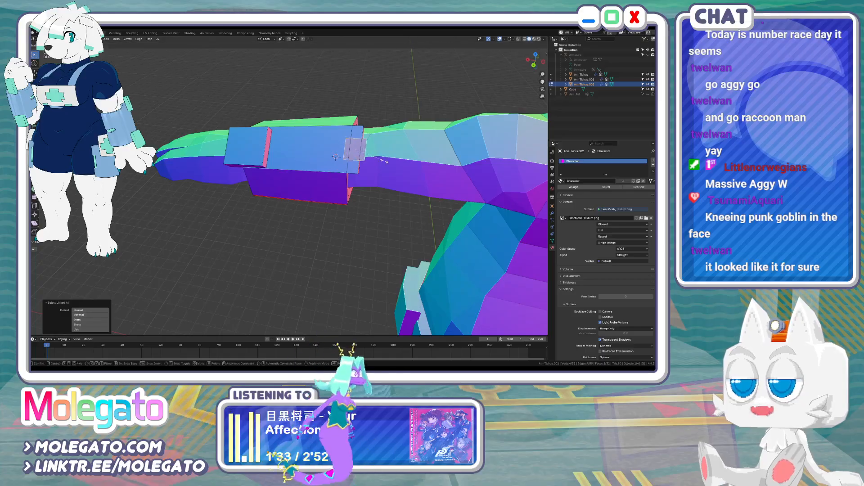
click(402, 166)
Extrude the small elbow-end patch outward into a raised block
middle_drag(403, 165, 351, 213)
key(g)
key(z)
click(386, 152)
key(alt+z)
key(alt+z)
Leave Edit Mode and join the sleeve object with the thigh clothing object
key(KP_1)
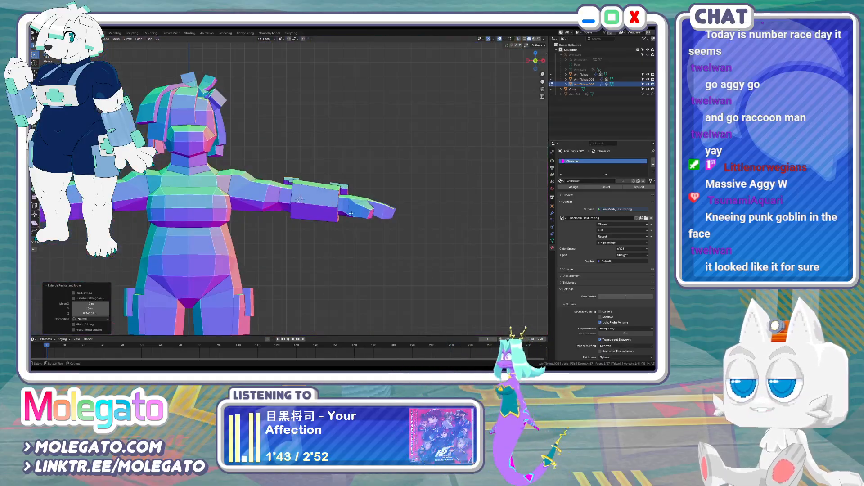
key(Tab)
scroll(342, 171, down, 3)
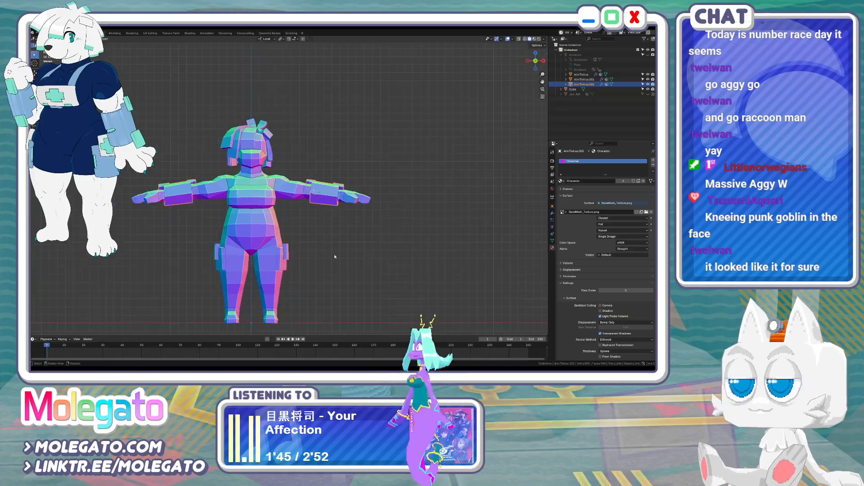
shift+click(332, 205)
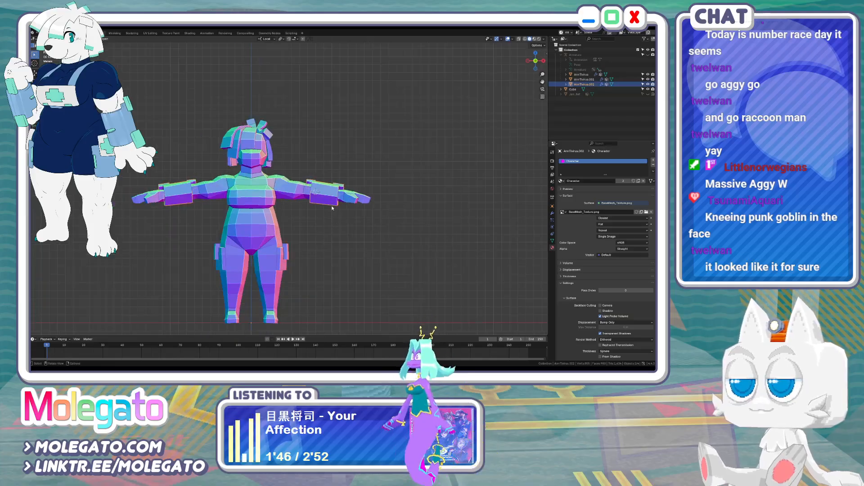
shift+click(288, 257)
key(ctrl+j)
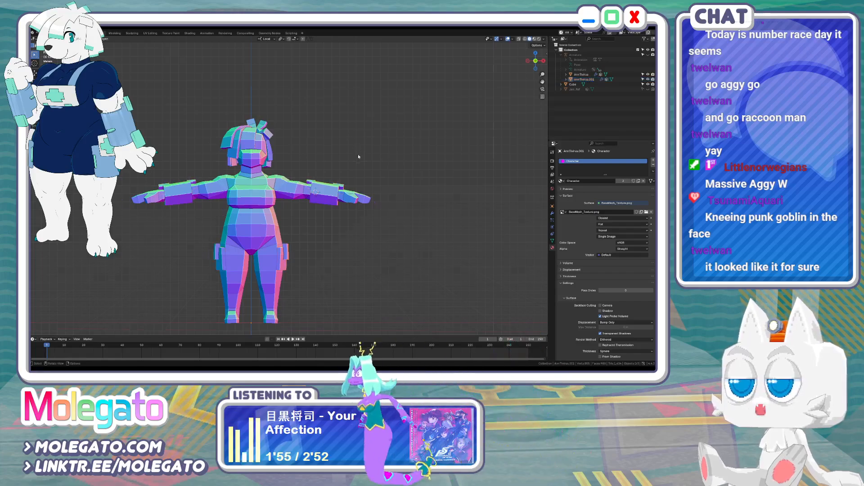
Check the joined clothing from the back, side and front of the character, and save the file
middle_drag(358, 154, 212, 145)
scroll(351, 180, up, 6)
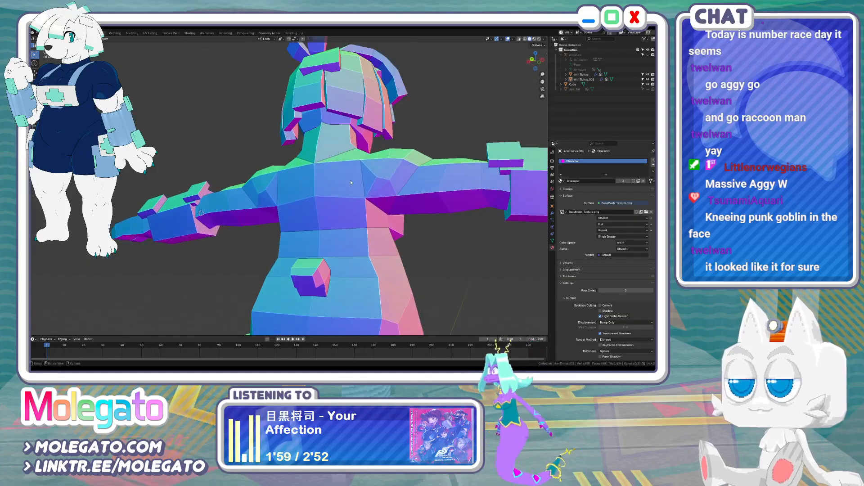
middle_drag(359, 180, 410, 207)
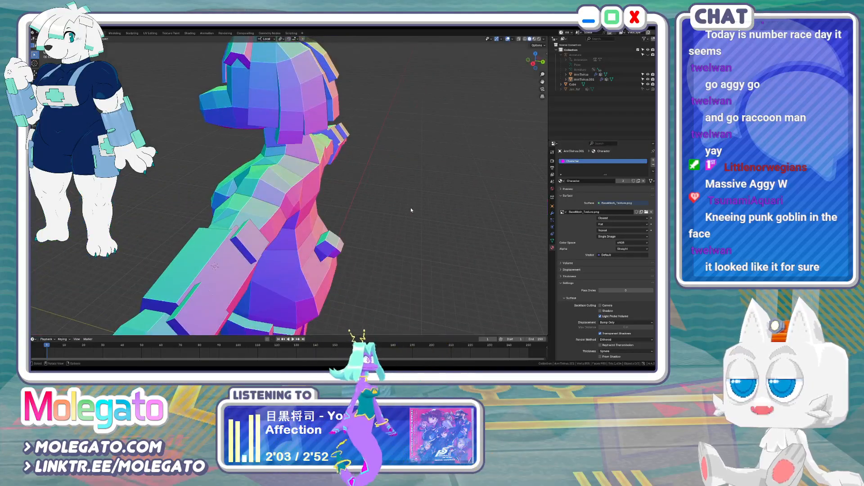
key(KP_1)
scroll(382, 204, down, 4)
key(Tab)
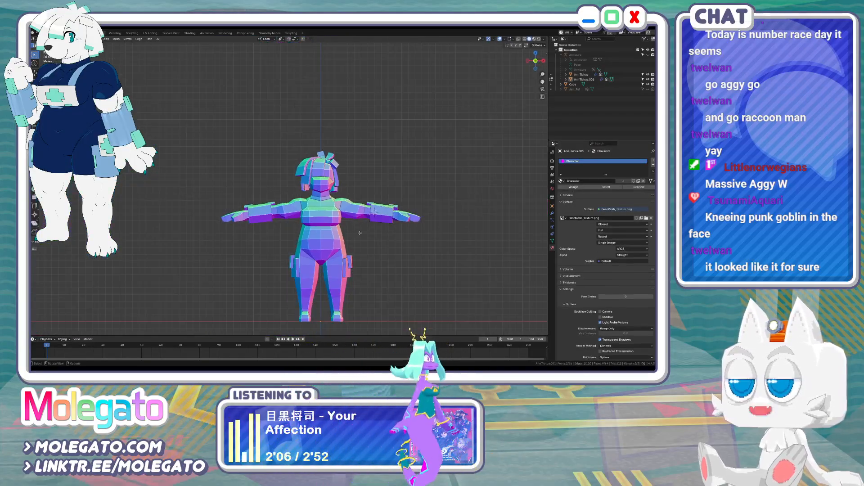
key(Tab)
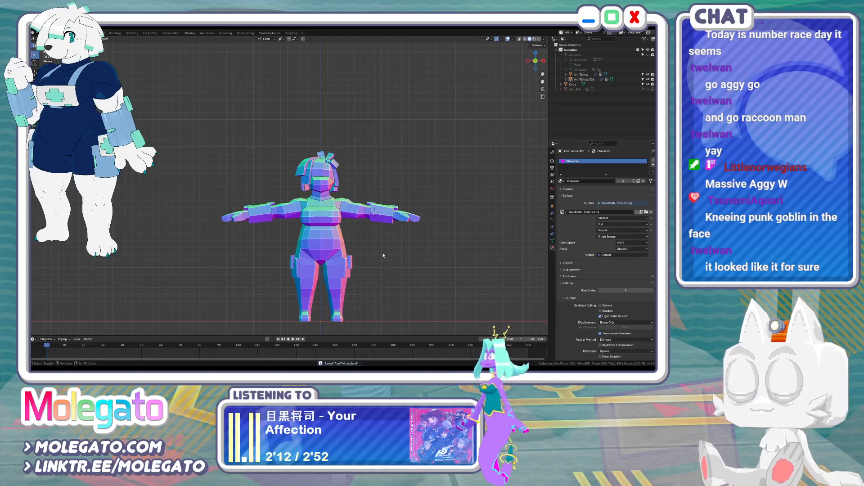
Select the hair object in the side view and open its mesh for editing
ctrl+middle_drag(383, 255, 340, 233)
scroll(327, 176, up, 5)
scroll(322, 175, down, 4)
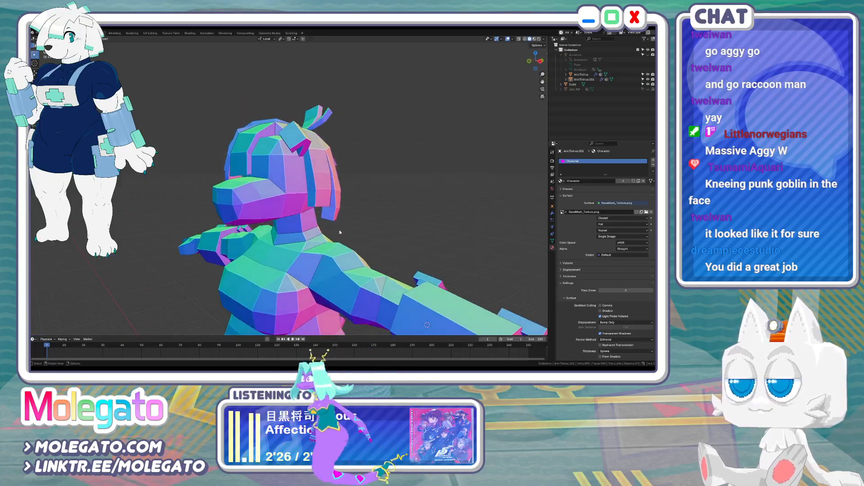
key(KP_3)
scroll(307, 197, up, 1)
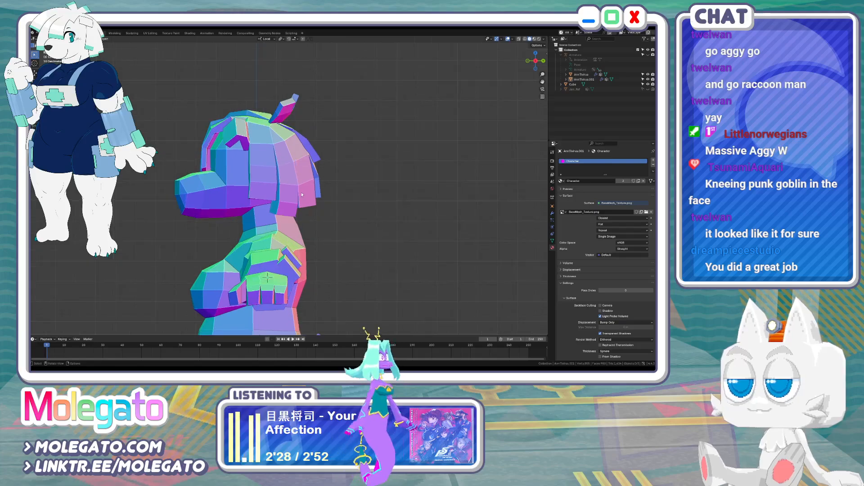
click(298, 187)
key(Tab)
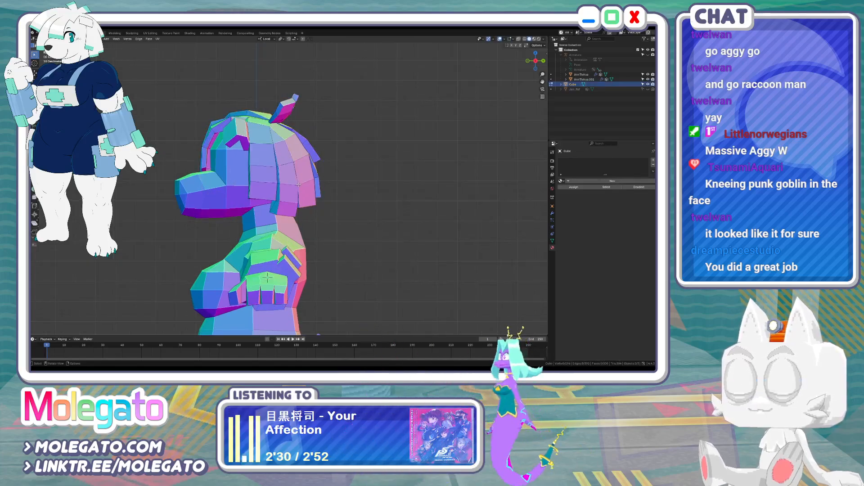
Select the hair's lower ends through the mesh, then flare them outward and raise them slightly with smooth proportional editing
middle_drag(299, 187, 339, 184)
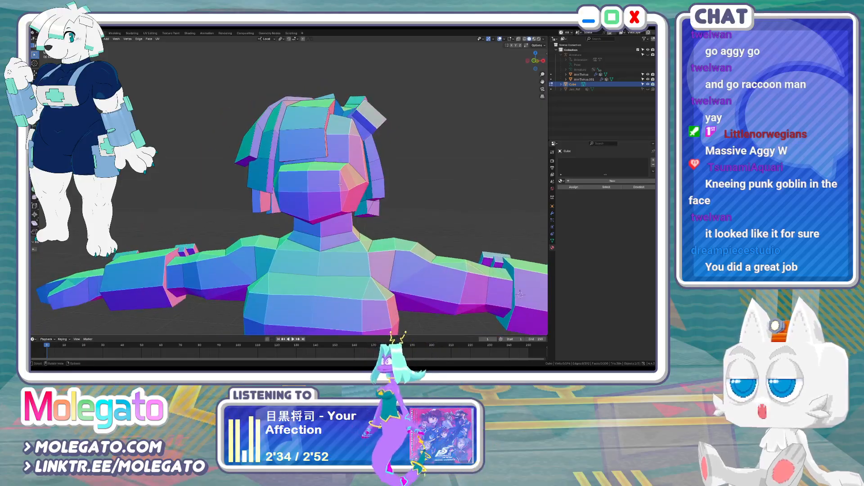
key(KP_1)
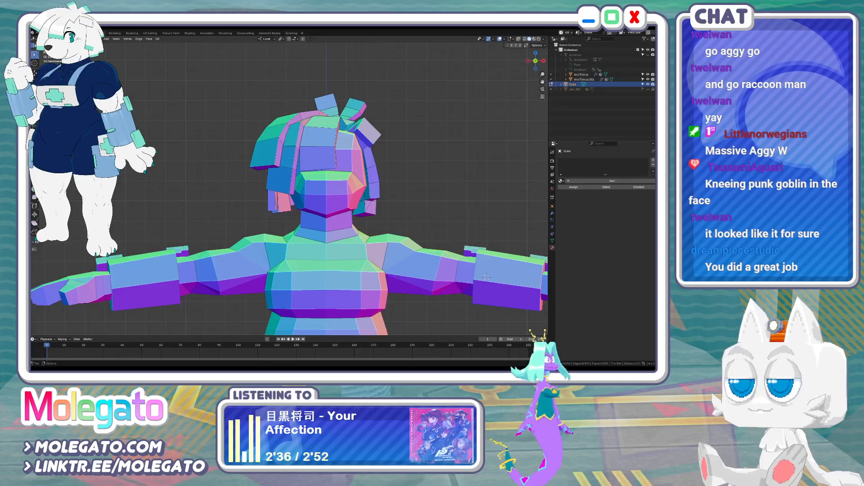
key(alt+z)
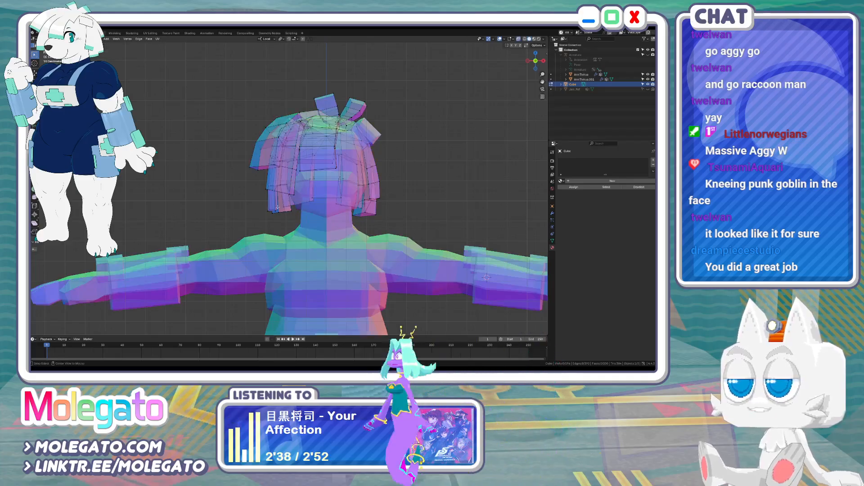
drag(249, 188, 356, 238)
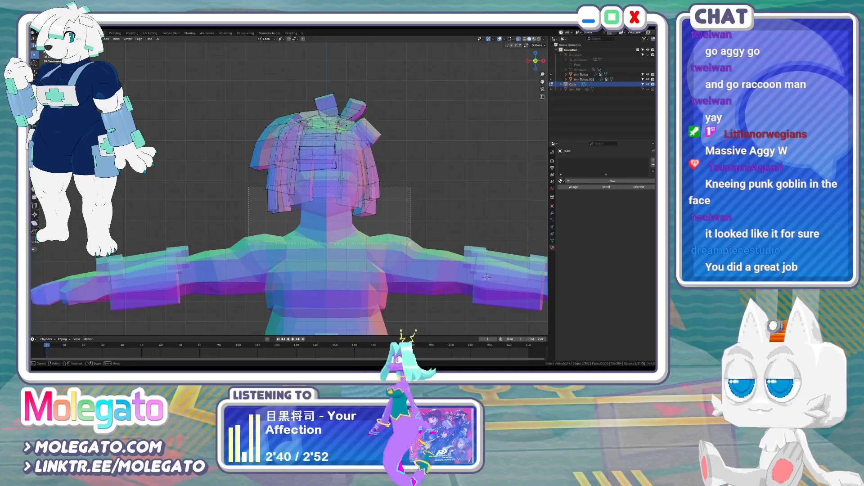
drag(409, 236, 409, 236)
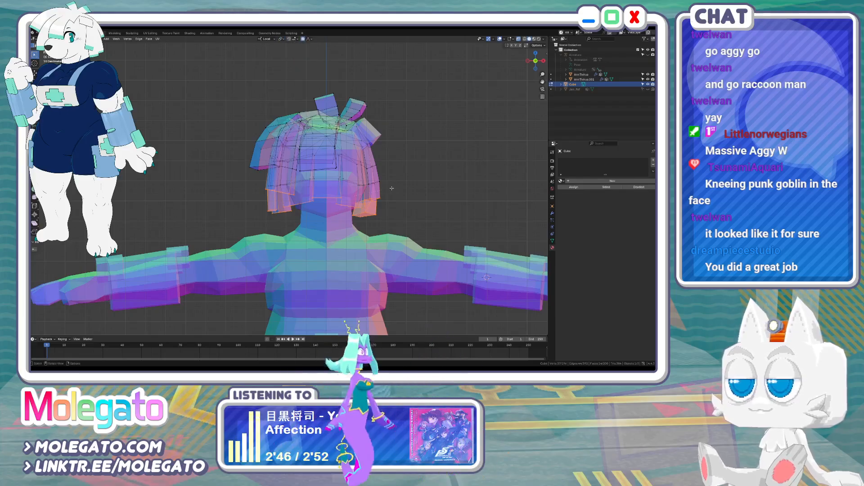
key(s)
scroll(403, 185, down, 5)
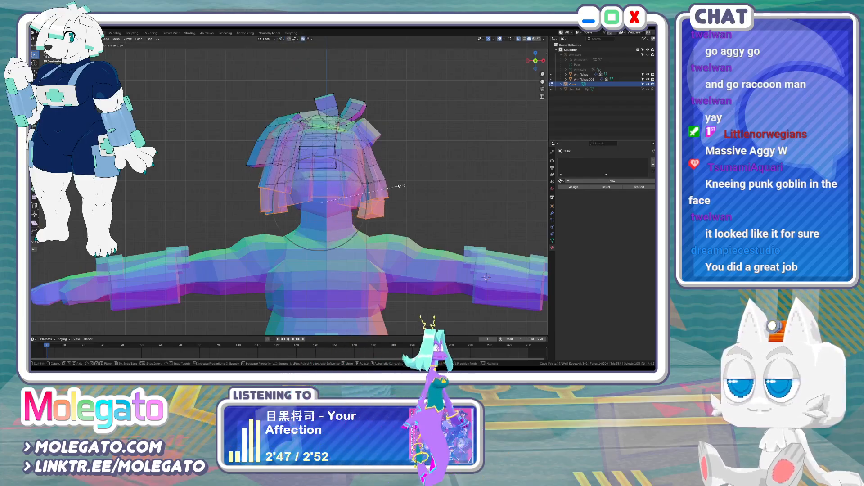
click(404, 185)
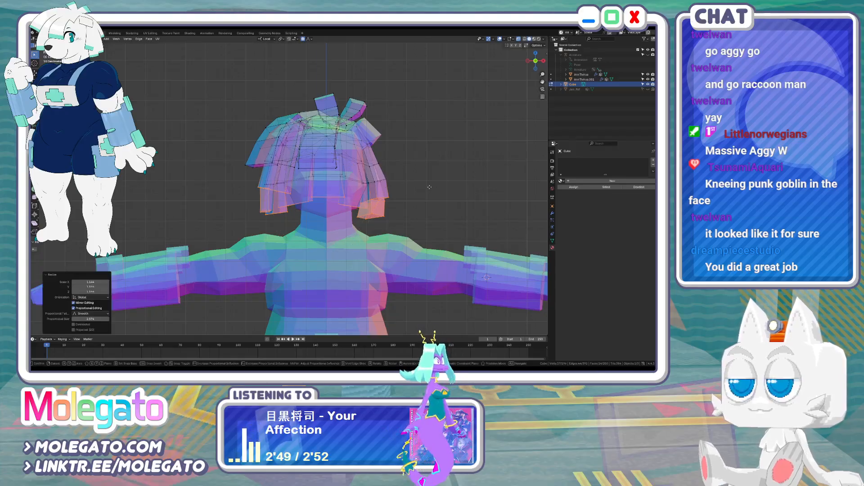
click(430, 183)
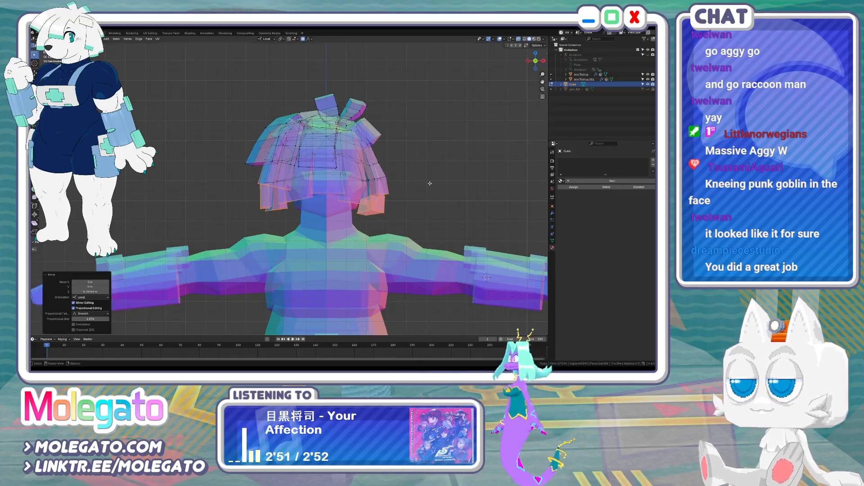
Nudge a mid-height vertex on the character's left side of the hair with proportional editing in the front view
click(369, 165)
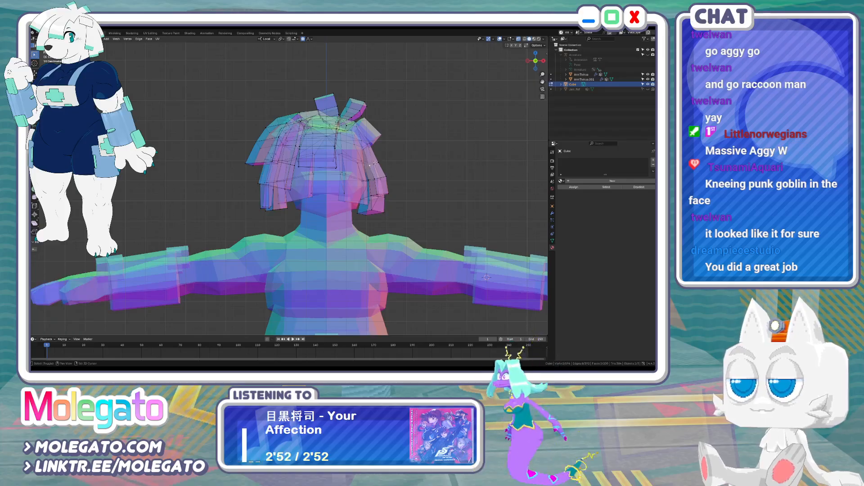
key(c)
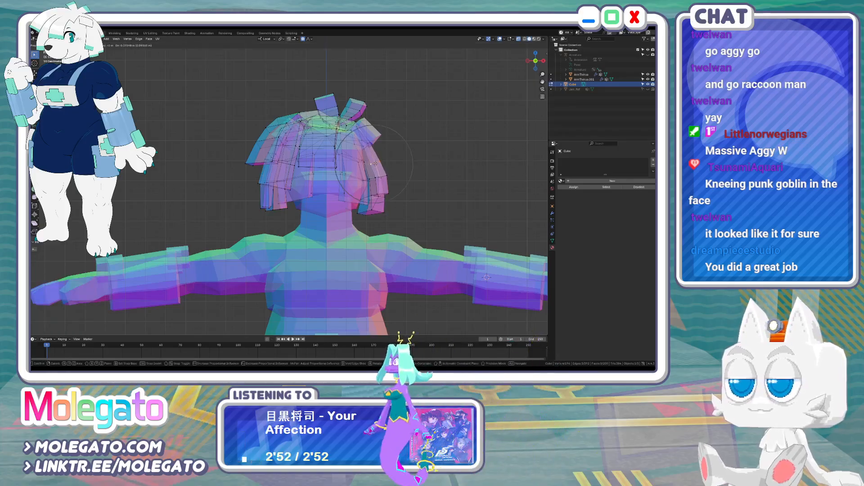
click(375, 163)
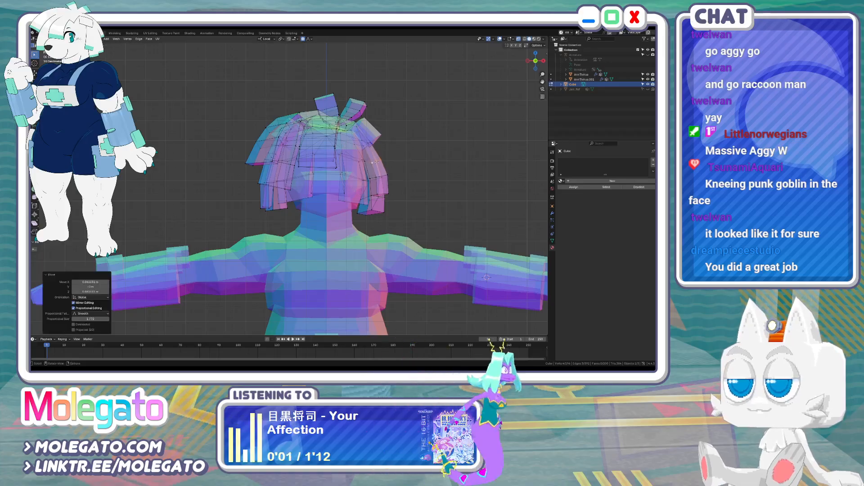
Turn off X-ray and shift vertices on the left side hair panel along X with proportional editing
key(alt+z)
middle_drag(377, 163, 315, 155)
shift+click(217, 158)
key(g)
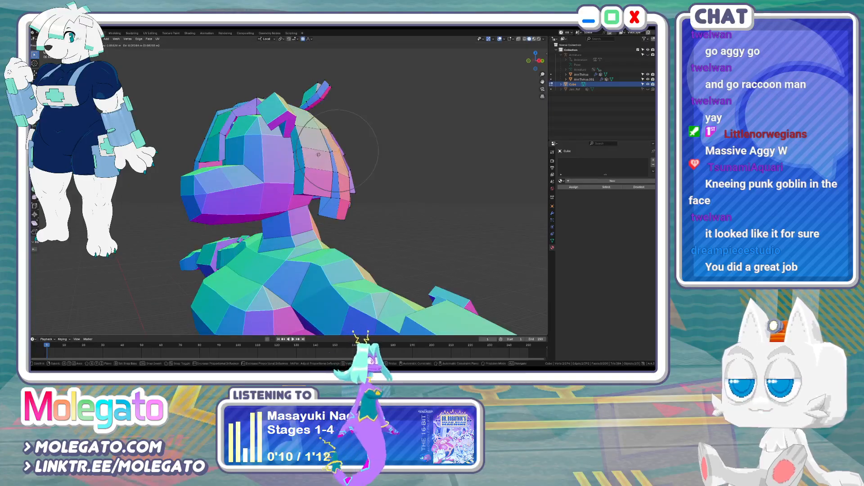
key(x)
scroll(318, 154, up, 2)
key(x)
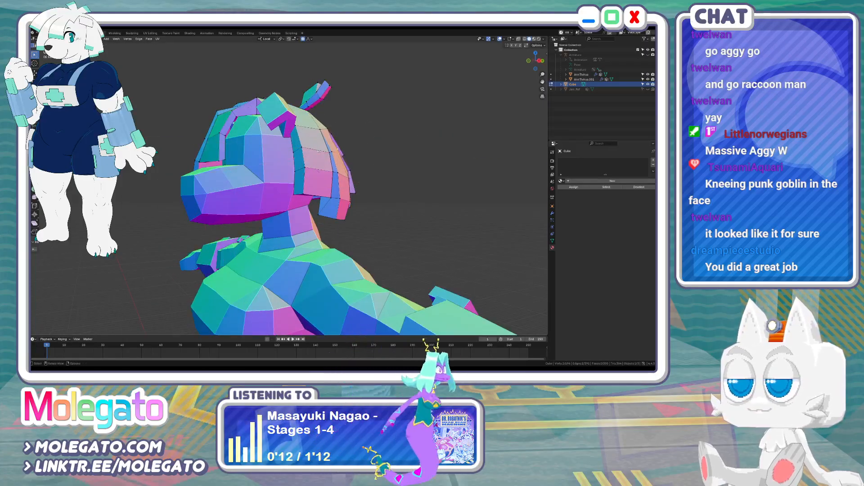
click(325, 149)
Select two neighbouring vertices on the side hair panel and reposition them, then shift the hair further with proportional editing in X-ray
middle_drag(325, 149, 273, 143)
click(292, 161)
shift+click(305, 158)
key(g)
click(321, 162)
key(alt+z)
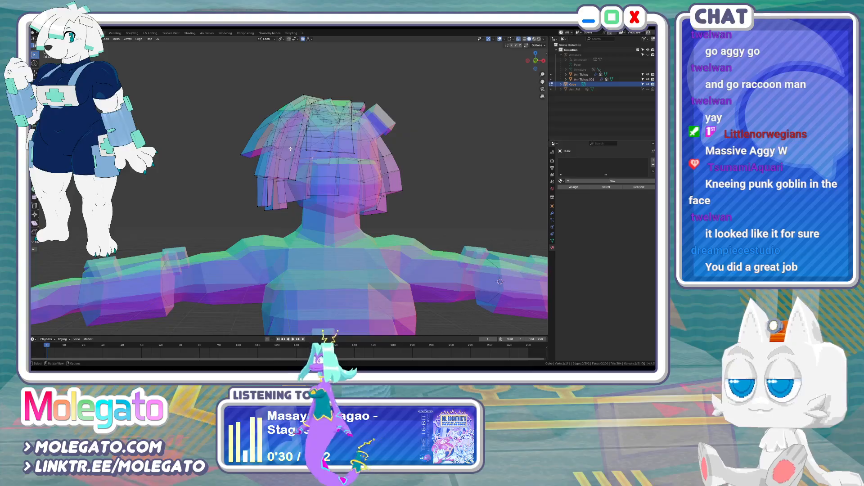
key(g)
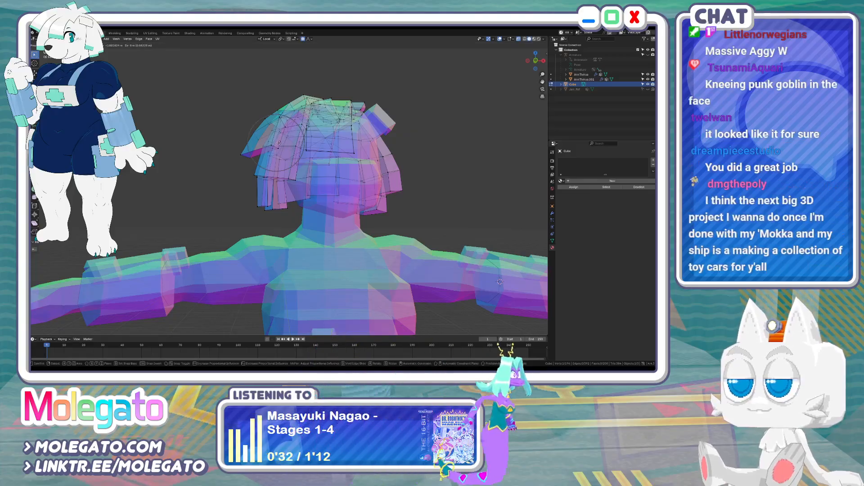
click(280, 143)
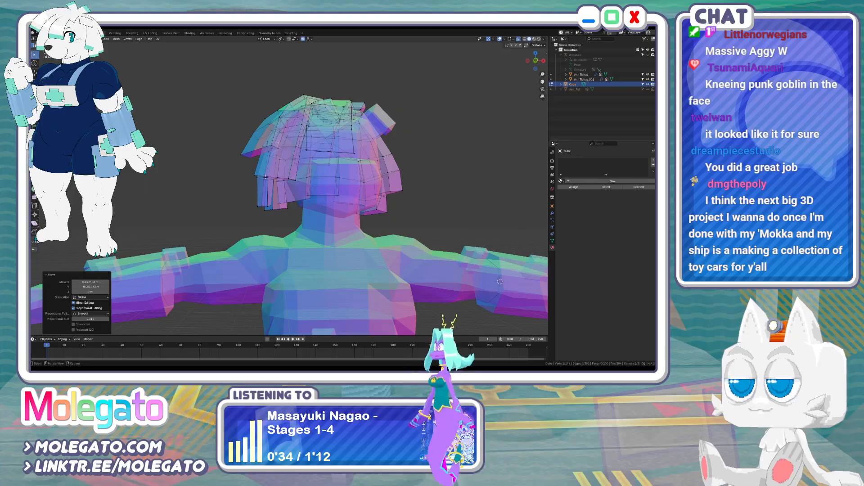
Nudge the middle and lower-end vertices of the hair lock on the character's right side with proportional editing, then turn off X-ray
click(267, 177)
key(g)
click(267, 178)
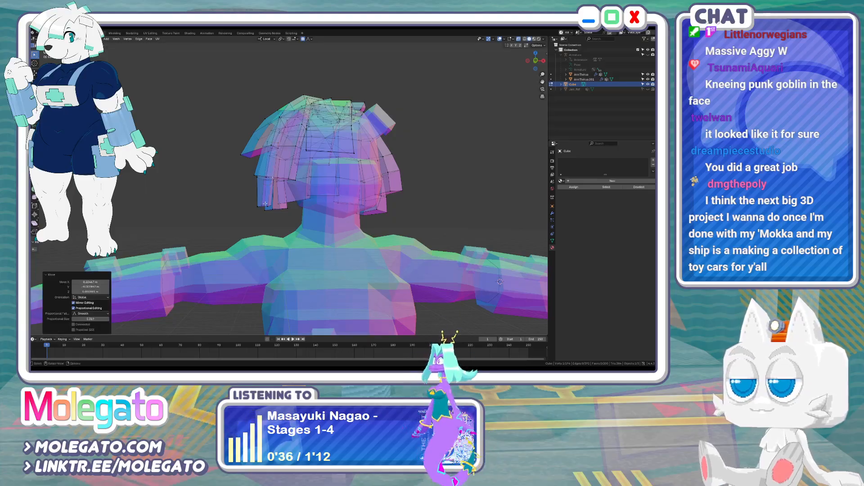
click(267, 205)
key(g)
click(270, 207)
key(alt+z)
middle_drag(270, 207, 297, 204)
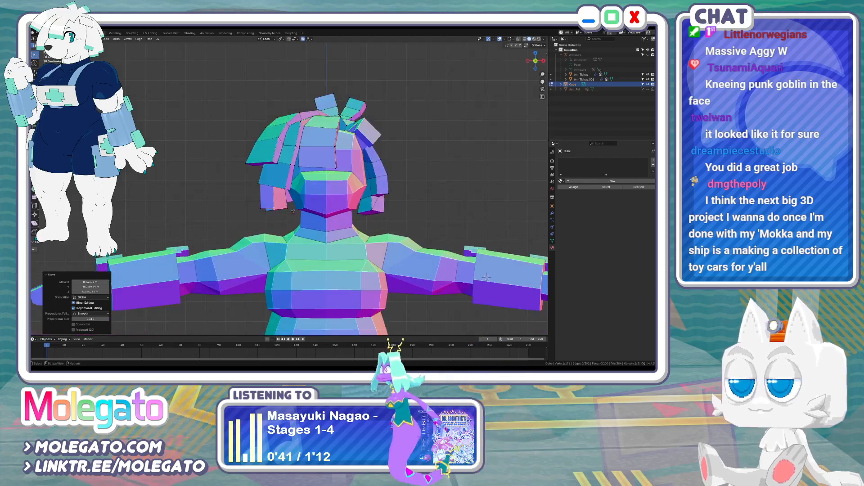
From the character's left side, adjust the lower edge and mid-height vertices of the side hair panel through X-ray with proportional editing
key(alt+z)
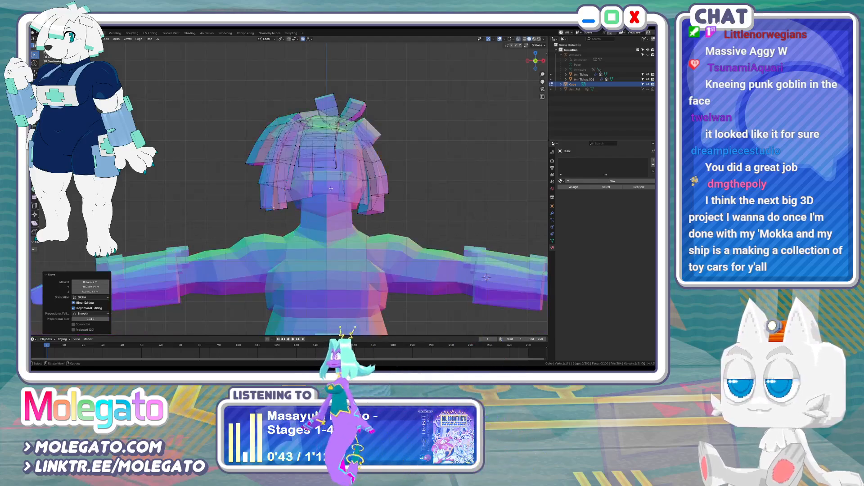
key(Tab)
key(alt+z)
mouse_move(420, 201)
middle_down()
mouse_move(246, 199)
mouse_move(247, 181)
middle_up()
key(Tab)
key(alt+z)
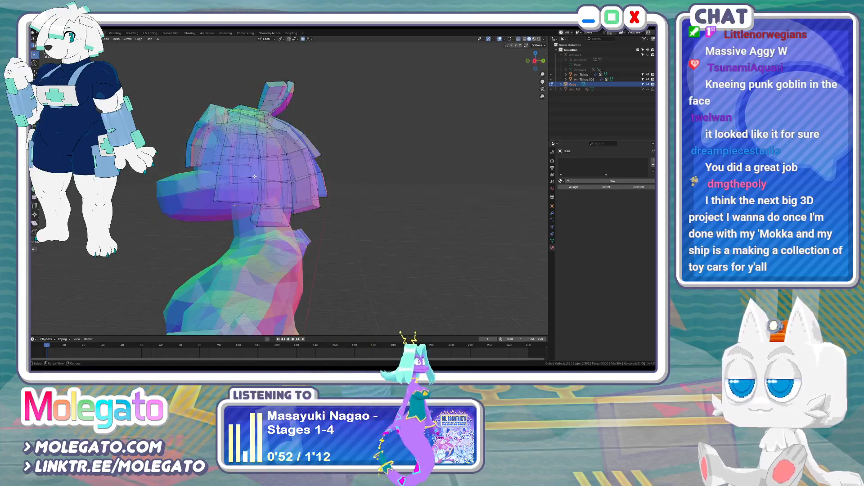
drag(255, 176, 263, 181)
middle_drag(263, 180, 236, 213)
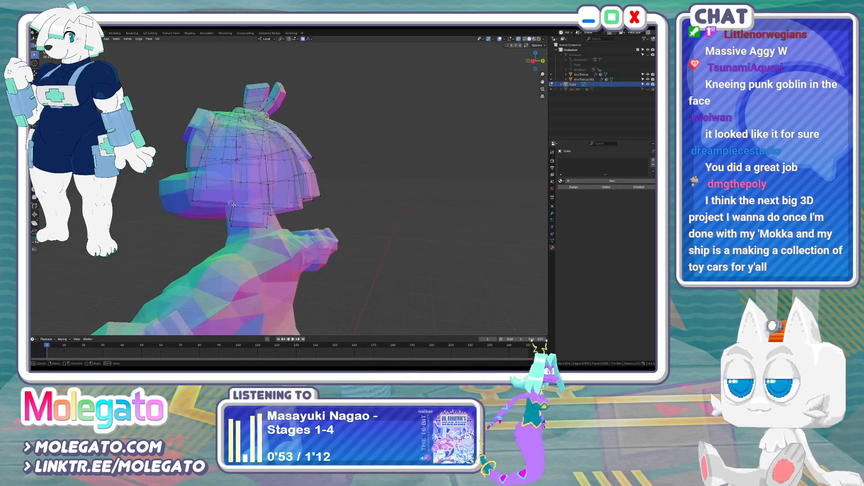
key(g)
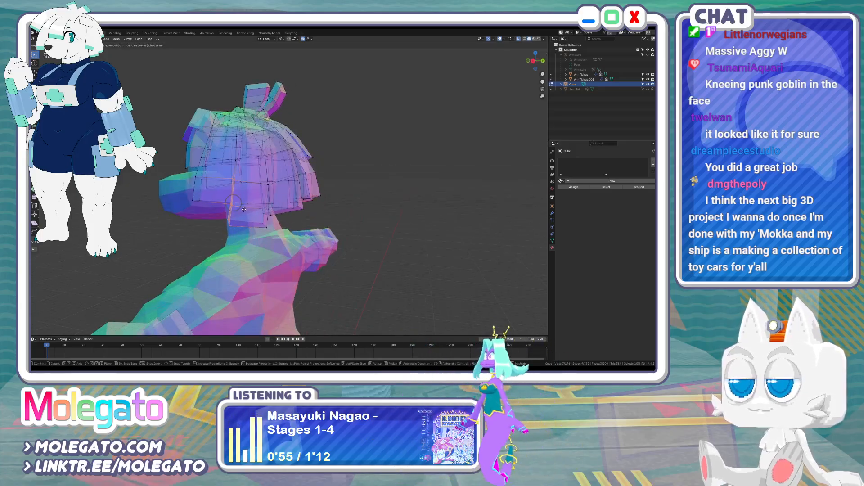
click(243, 209)
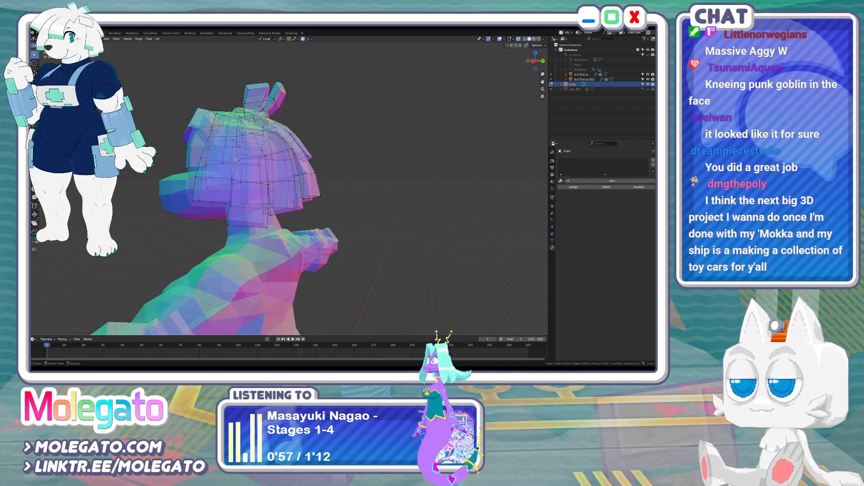
key(g)
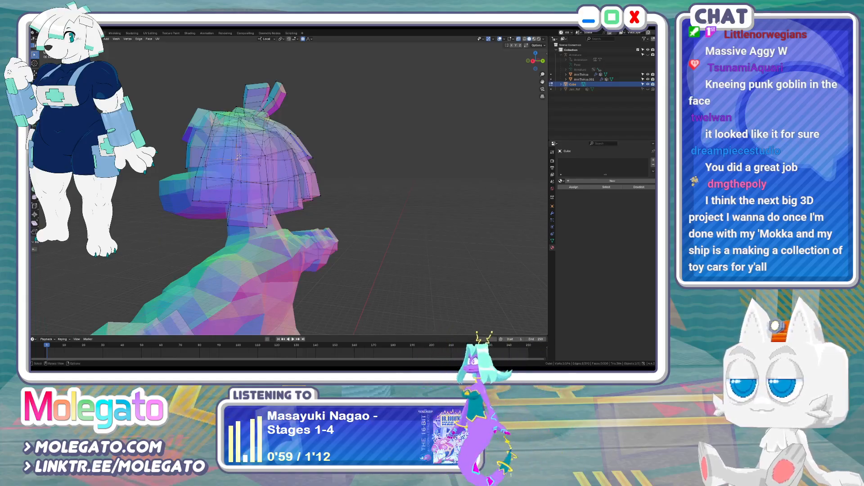
click(237, 155)
Reshape the hair lock on the character's left side by moving its vertices with smooth proportional editing
middle_drag(237, 155, 322, 175)
scroll(387, 176, up, 2)
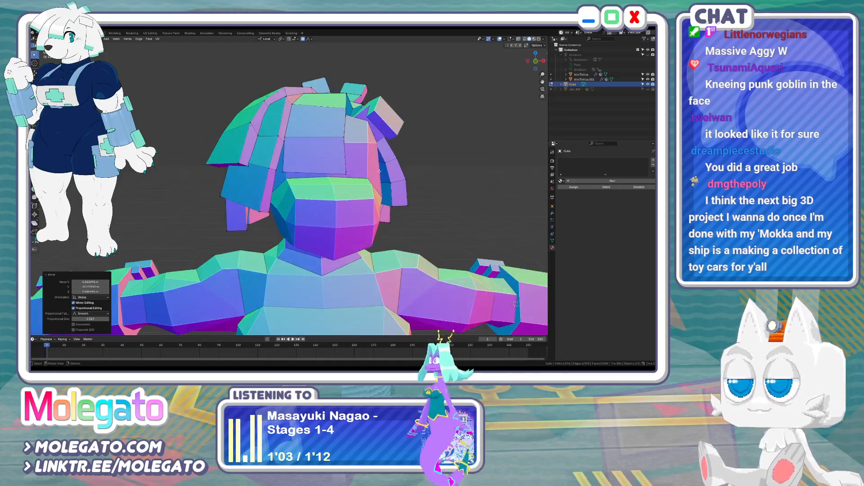
shift+middle_drag(389, 173, 345, 205)
key(g)
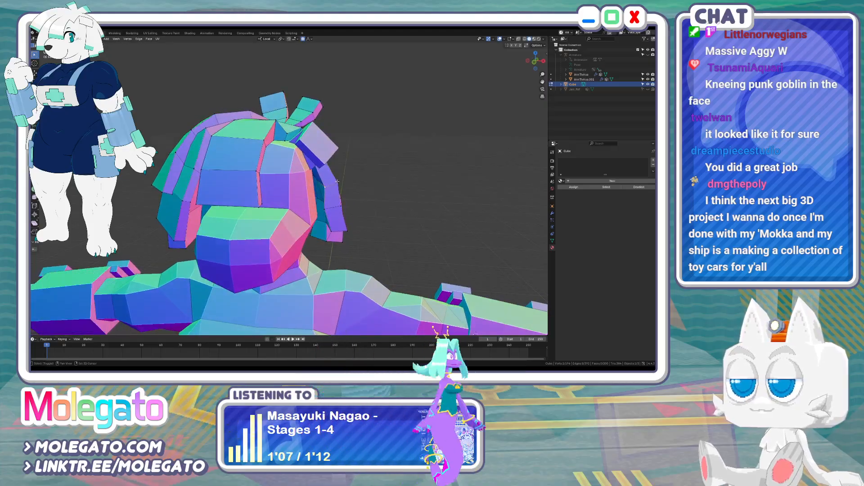
click(340, 228)
middle_drag(339, 228, 476, 321)
key(g)
click(331, 211)
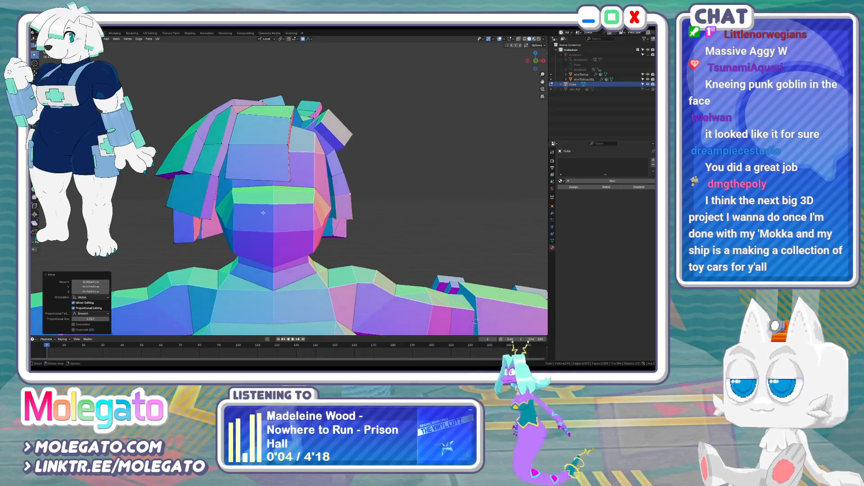
Leave mesh editing, check the hair from the side and front, deselect it and save the file
key(KP_1)
key(Tab)
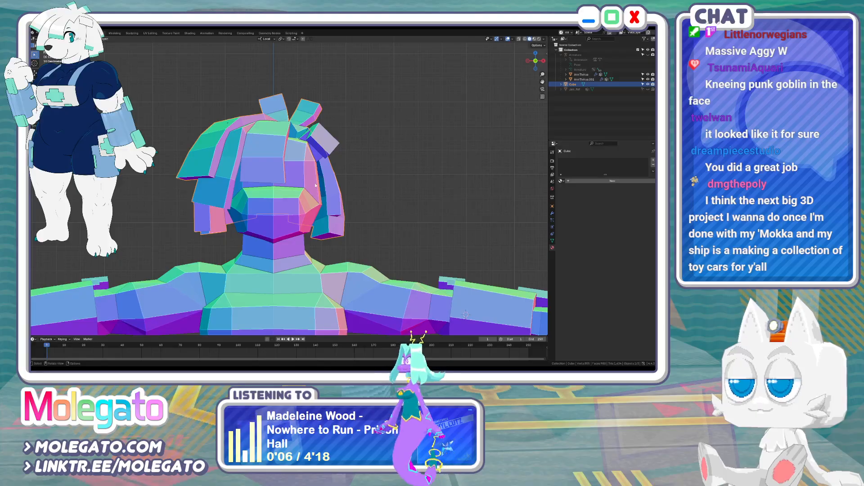
middle_drag(316, 184, 328, 168)
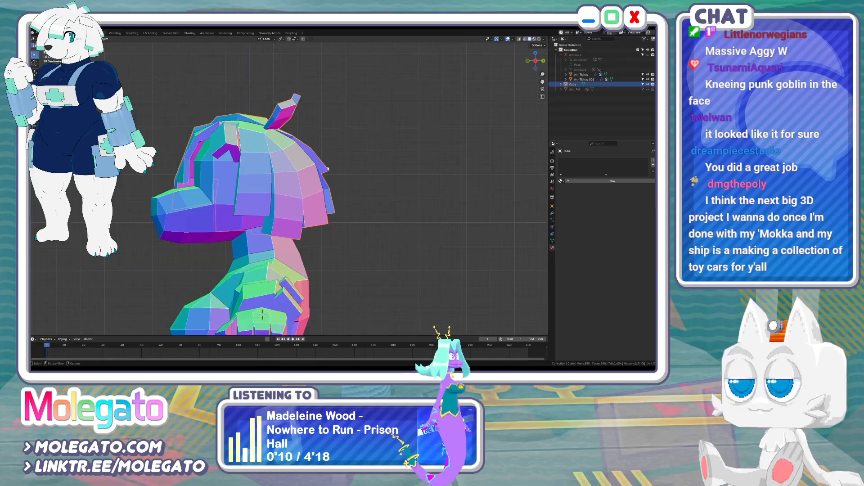
key(KP_1)
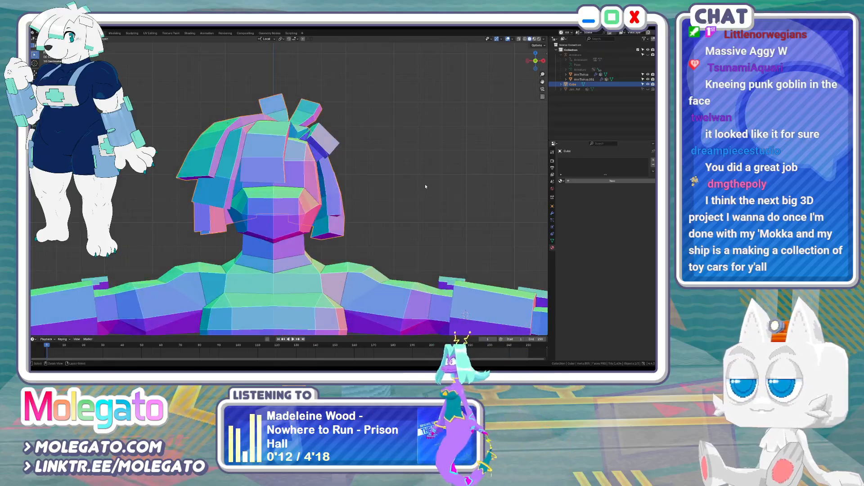
key(ctrl+s)
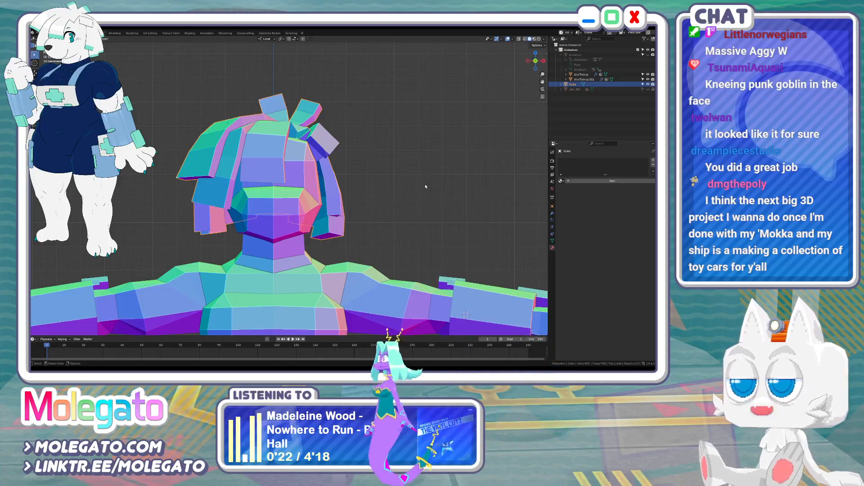
scroll(379, 202, down, 1)
click(382, 194)
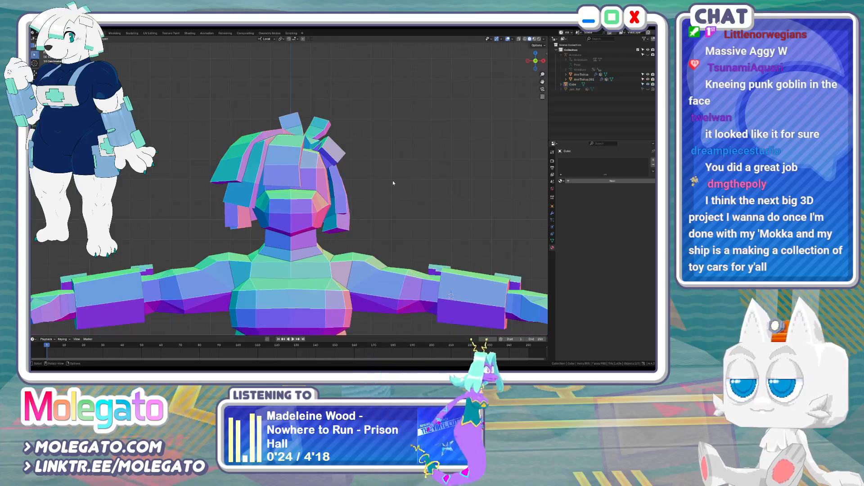
key(ctrl+s)
scroll(387, 203, down, 2)
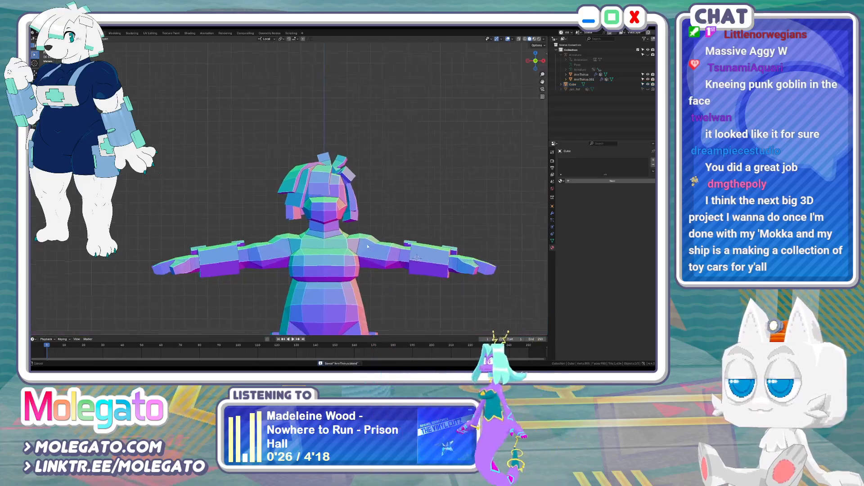
Save the file again and inspect the full character's silhouette from behind, at an angle and in the front view
shift+middle_drag(329, 240, 312, 225)
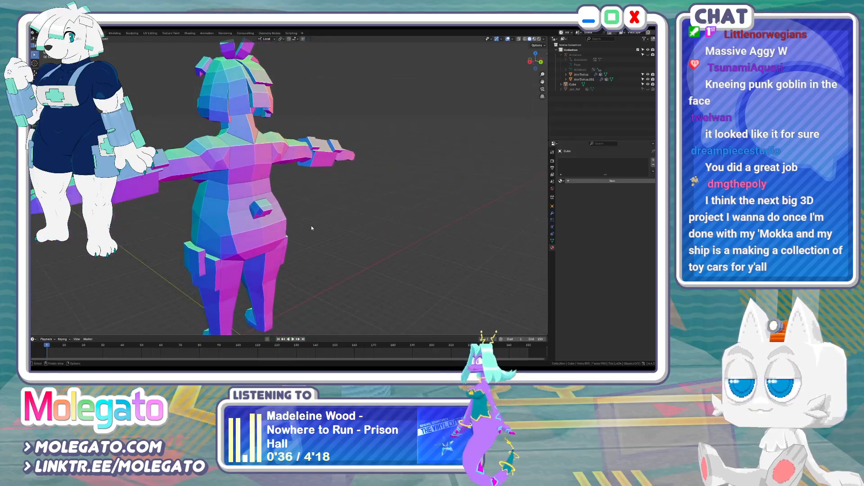
key(shift+s)
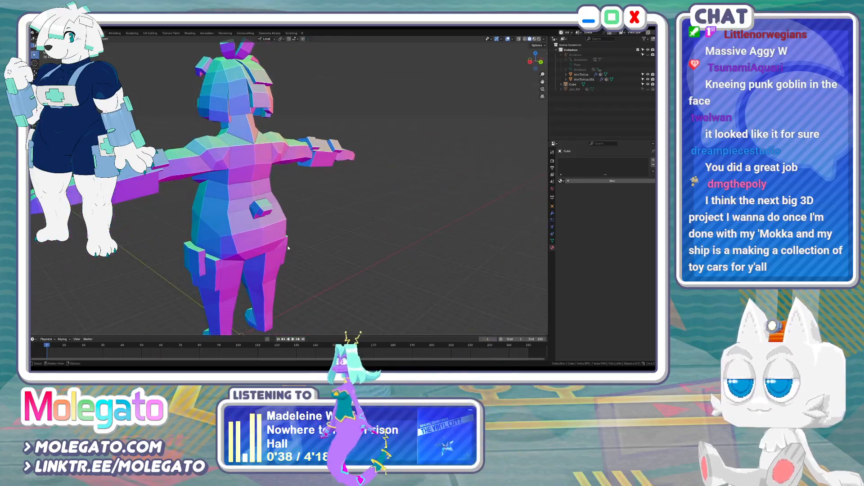
click(274, 247)
scroll(277, 249, down, 3)
middle_drag(277, 249, 374, 247)
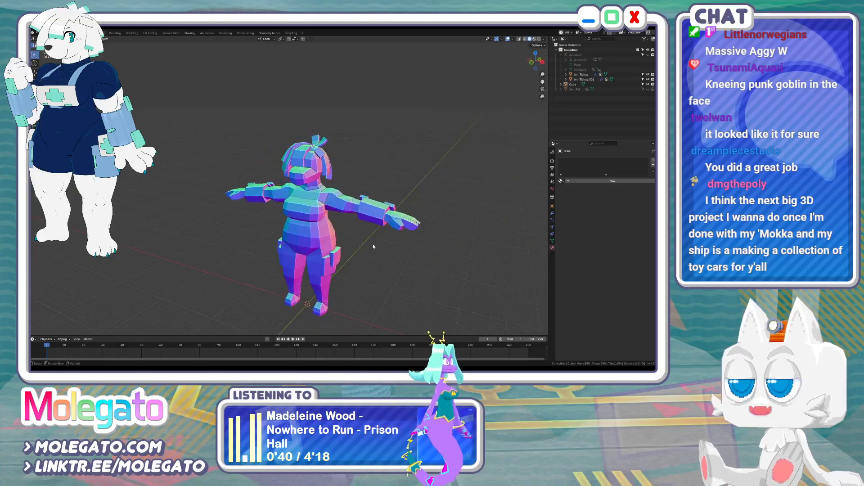
key(KP_1)
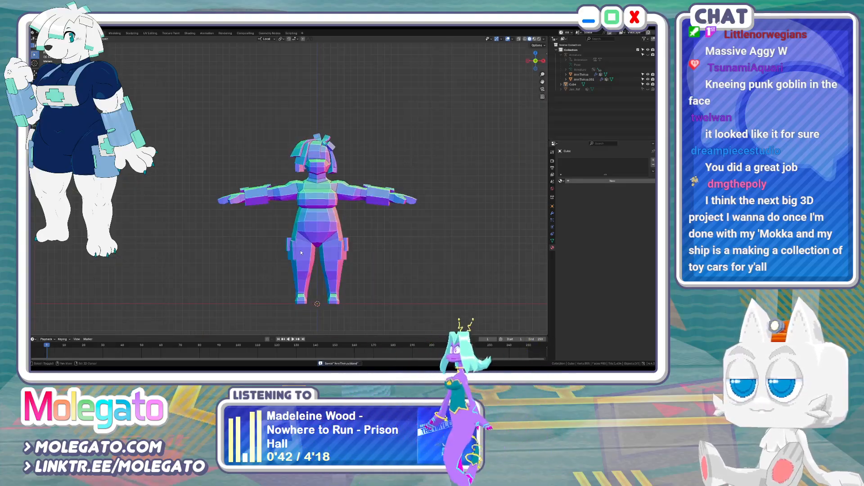
shift+middle_drag(301, 253, 317, 232)
scroll(277, 250, up, 2)
scroll(310, 248, up, 1)
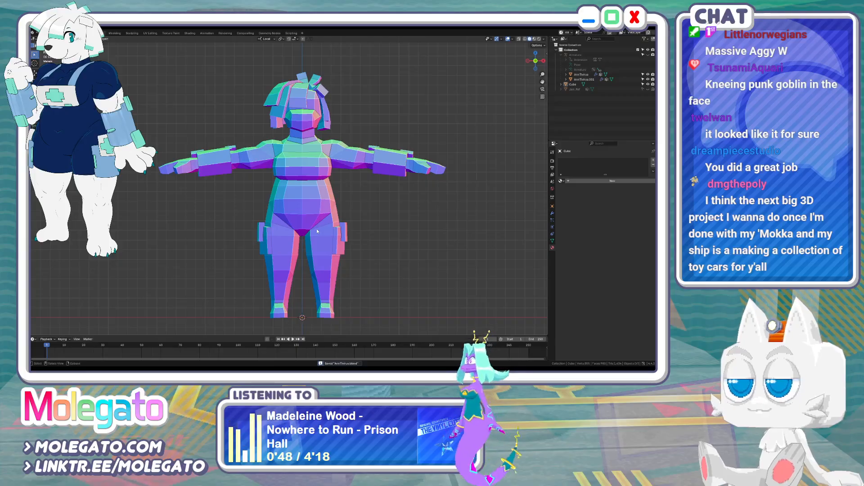